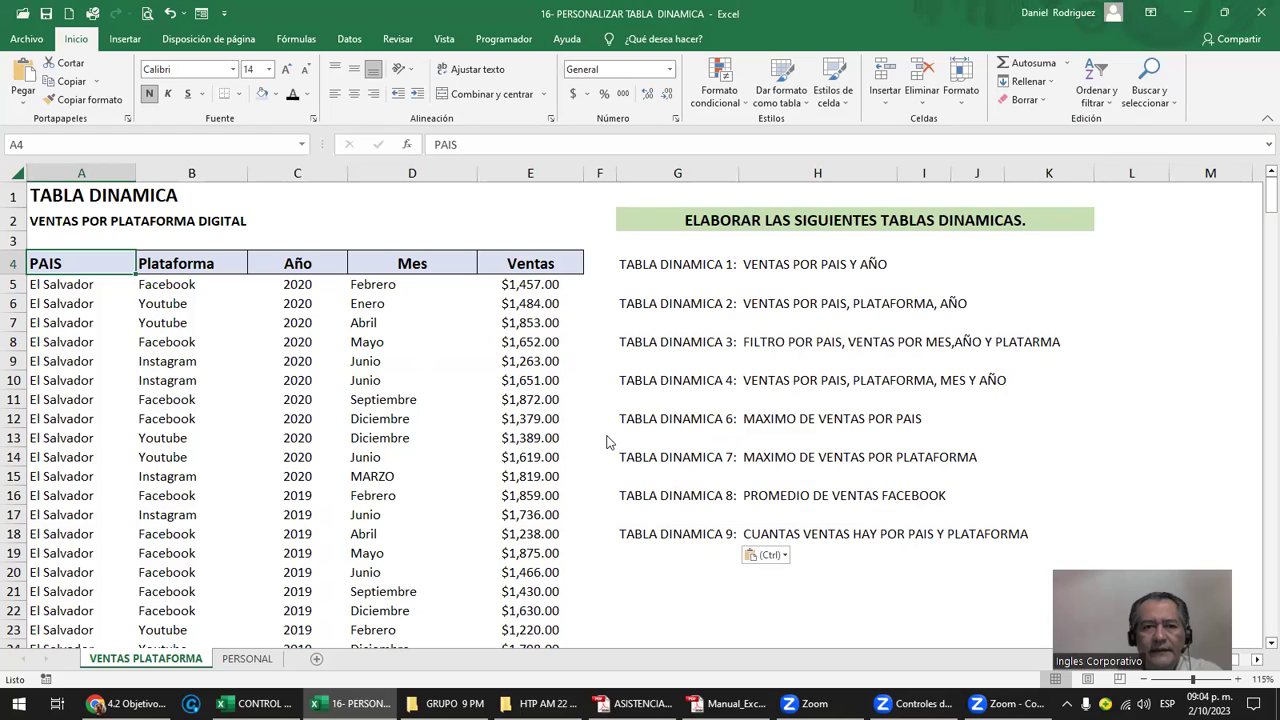
Switch from Excel to the Manual_Excel_Intermedio.pdf manual in Adobe Reader
{"action": "key", "text": "alt+Tab"}
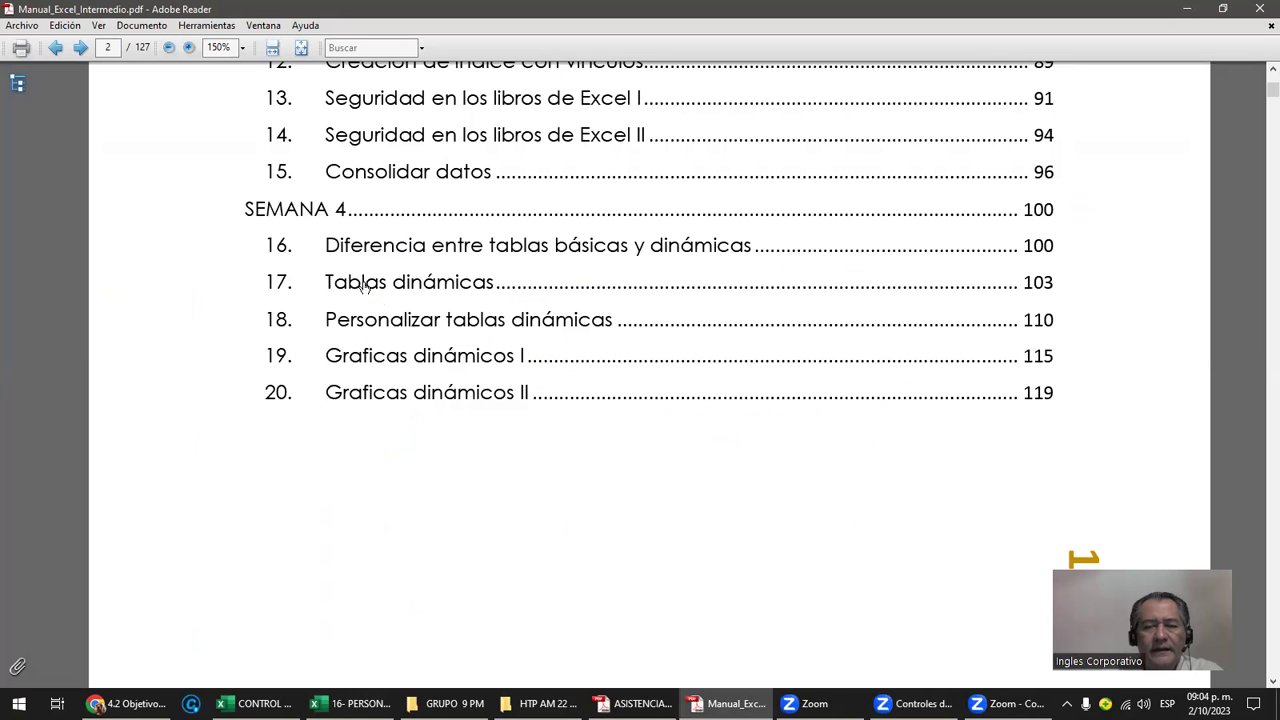
Use the table of contents to jump to the Tablas dinámicas chapter on page 104
{"action": "left_click", "coordinate": [392, 284]}
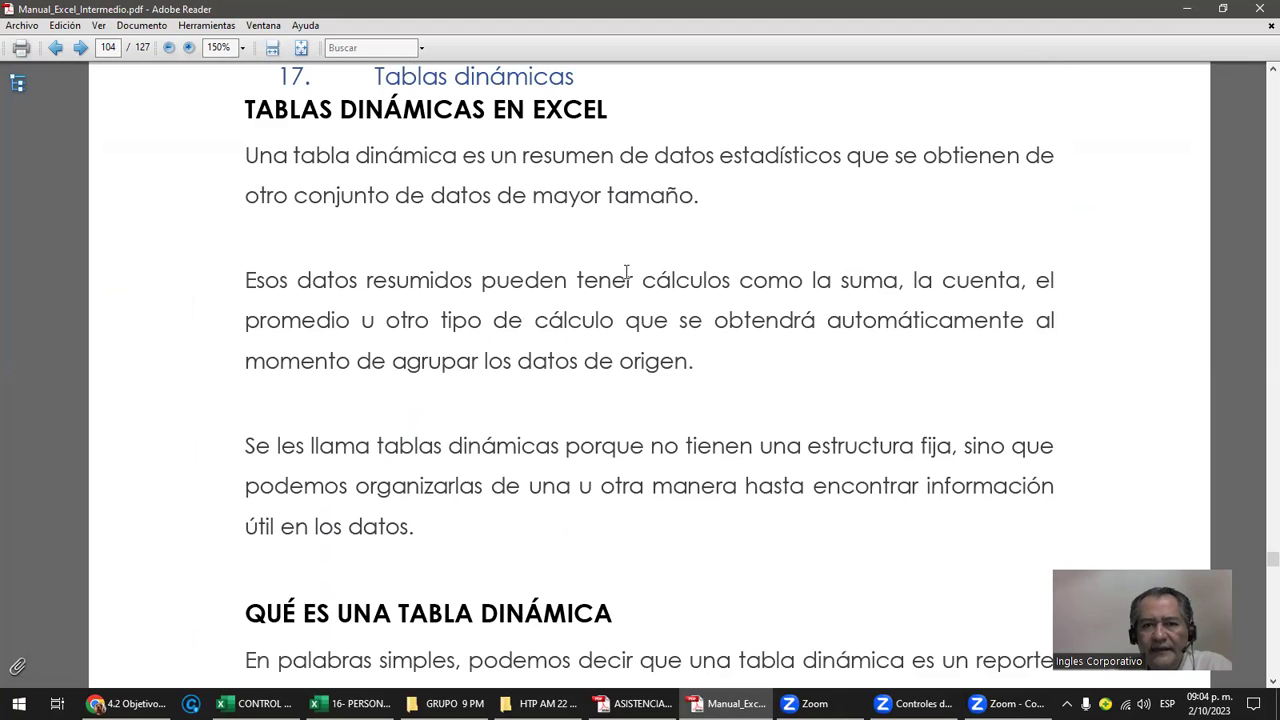
Highlight the words 'estructura' and 'datos de origen' in the chapter text
{"action": "left_click_drag", "start_coordinate": [810, 444], "coordinate": [840, 452]}
{"action": "left_click", "coordinate": [735, 535]}
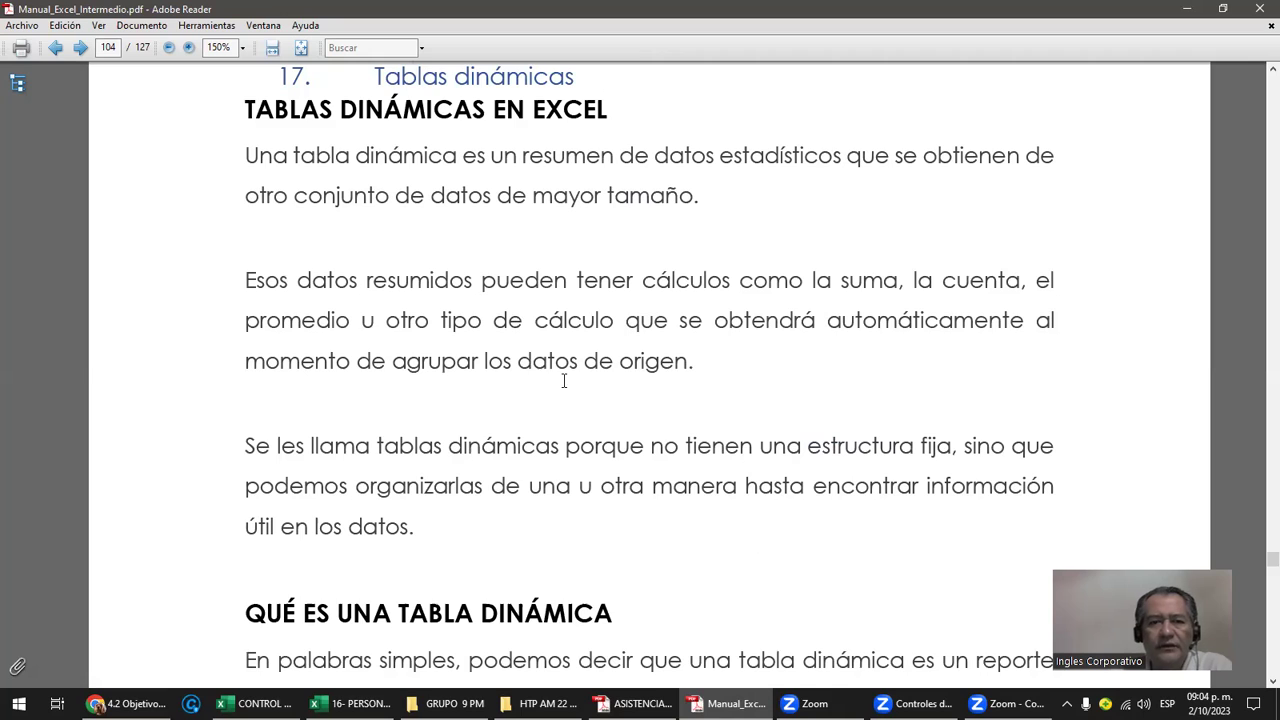
{"action": "left_click_drag", "start_coordinate": [517, 361], "coordinate": [681, 368]}
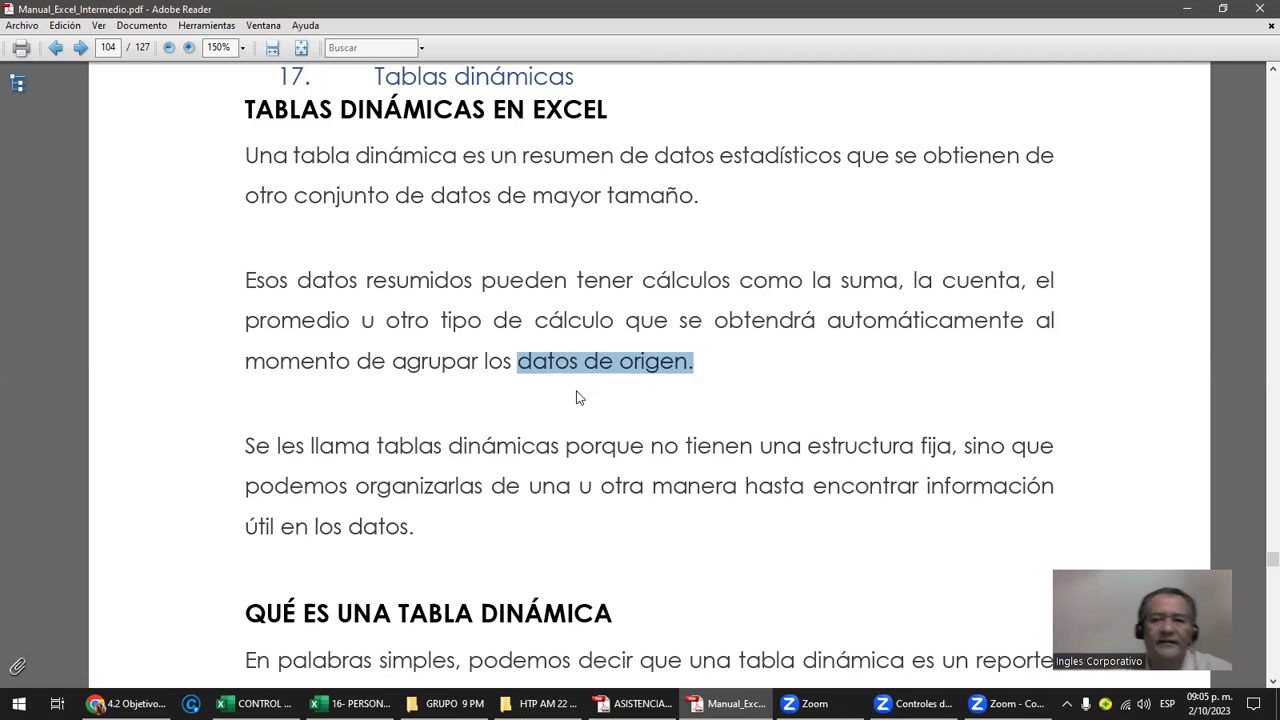
Scroll further down and highlight the word 'flexible'
{"action": "scroll", "coordinate": [639, 407], "scroll_direction": "down", "scroll_amount": 2}
{"action": "scroll", "coordinate": [639, 407], "scroll_direction": "down", "scroll_amount": 2}
{"action": "scroll", "coordinate": [639, 407], "scroll_direction": "down", "scroll_amount": 1}
{"action": "scroll", "coordinate": [639, 407], "scroll_direction": "down", "scroll_amount": 4}
{"action": "scroll", "coordinate": [640, 407], "scroll_direction": "down", "scroll_amount": 2}
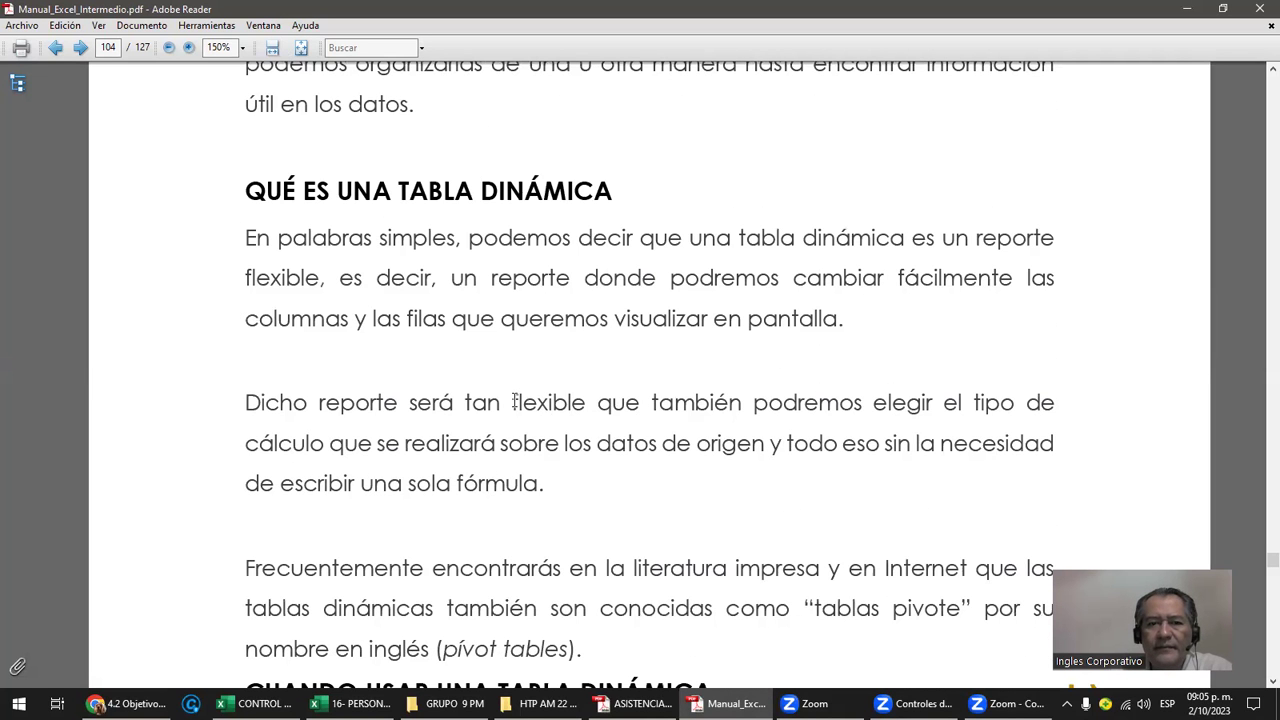
{"action": "left_click_drag", "start_coordinate": [512, 402], "coordinate": [588, 401]}
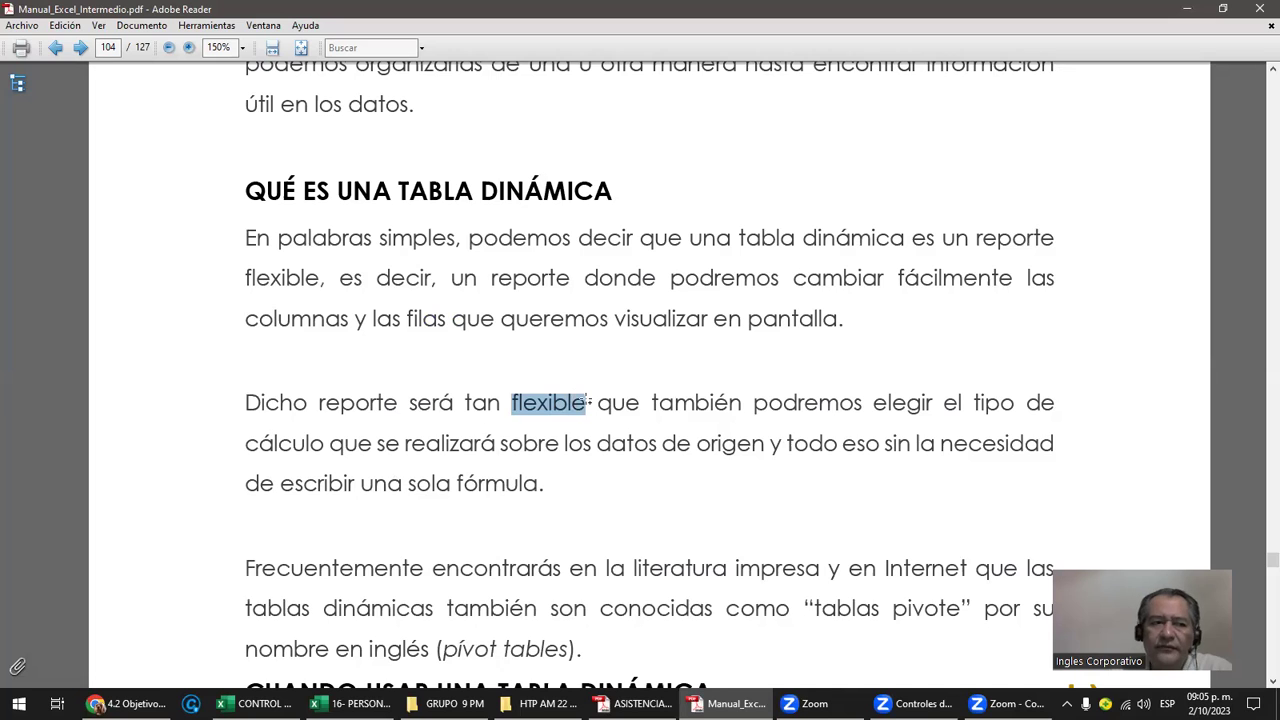
Scroll down to page 105, the 'Cuando usar una tabla dinámica' section
{"action": "scroll", "coordinate": [588, 401], "scroll_direction": "down", "scroll_amount": 4}
{"action": "scroll", "coordinate": [588, 398], "scroll_direction": "down", "scroll_amount": 3}
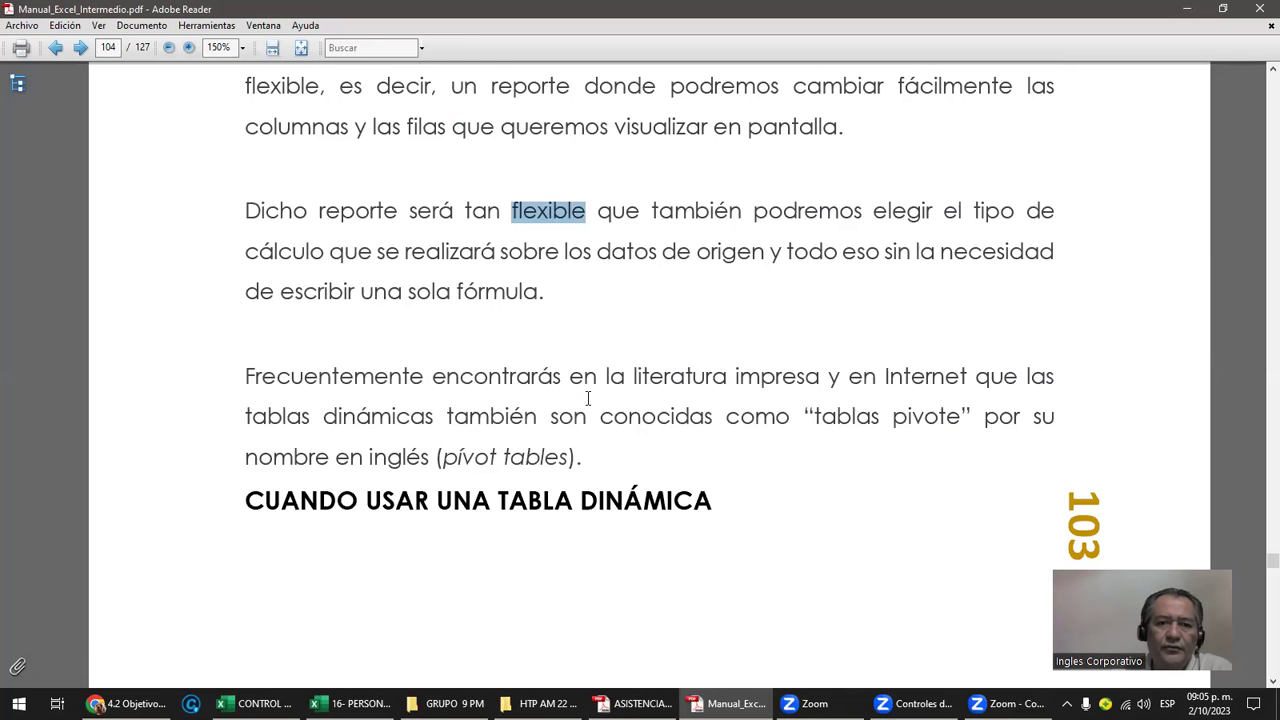
{"action": "scroll", "coordinate": [588, 398], "scroll_direction": "down", "scroll_amount": 1}
{"action": "scroll", "coordinate": [588, 398], "scroll_direction": "down", "scroll_amount": 3}
{"action": "scroll", "coordinate": [588, 398], "scroll_direction": "down", "scroll_amount": 5}
{"action": "scroll", "coordinate": [589, 398], "scroll_direction": "down", "scroll_amount": 5}
{"action": "scroll", "coordinate": [589, 398], "scroll_direction": "down", "scroll_amount": 2}
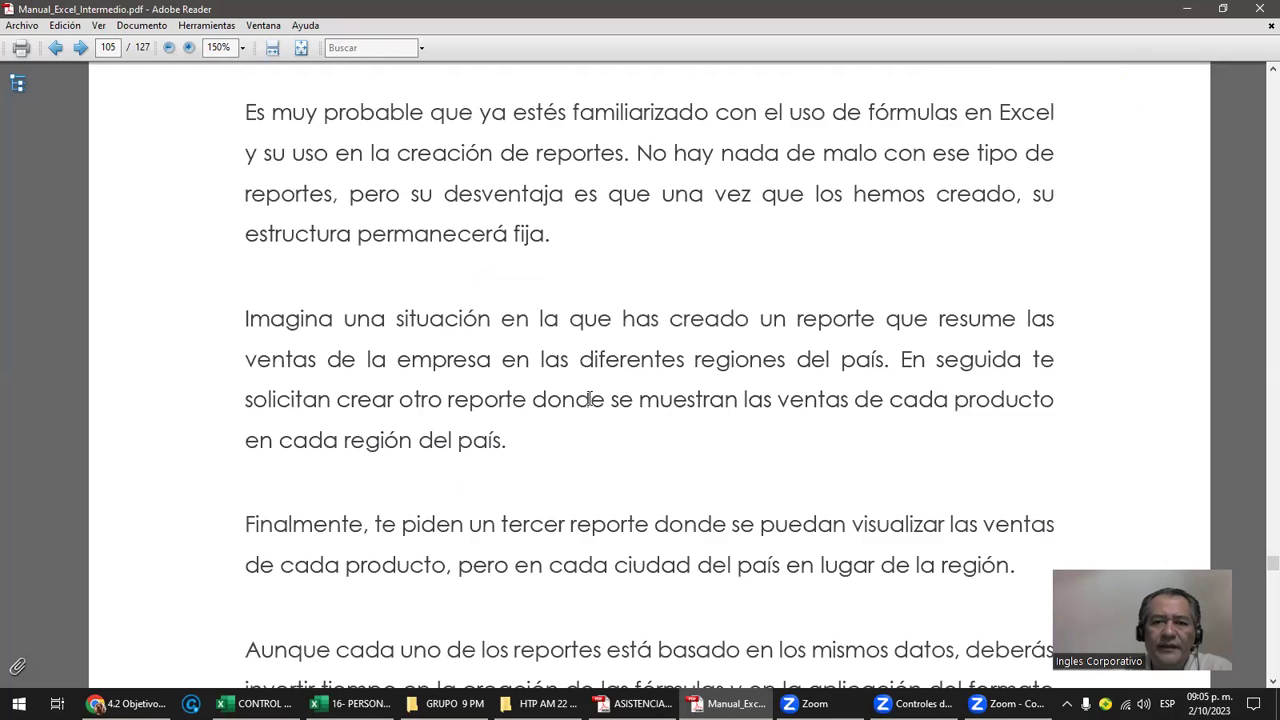
Scroll on to page 106 and the 'Preparación de los datos' section
{"action": "scroll", "coordinate": [590, 398], "scroll_direction": "down", "scroll_amount": 2}
{"action": "scroll", "coordinate": [590, 398], "scroll_direction": "down", "scroll_amount": 4}
{"action": "scroll", "coordinate": [590, 398], "scroll_direction": "down", "scroll_amount": 1}
{"action": "scroll", "coordinate": [592, 400], "scroll_direction": "down", "scroll_amount": 1}
{"action": "scroll", "coordinate": [594, 402], "scroll_direction": "down", "scroll_amount": 4}
{"action": "scroll", "coordinate": [594, 400], "scroll_direction": "down", "scroll_amount": 3}
{"action": "scroll", "coordinate": [595, 398], "scroll_direction": "down", "scroll_amount": 2}
{"action": "scroll", "coordinate": [595, 397], "scroll_direction": "down", "scroll_amount": 3}
{"action": "scroll", "coordinate": [595, 397], "scroll_direction": "down", "scroll_amount": 4}
{"action": "scroll", "coordinate": [596, 400], "scroll_direction": "down", "scroll_amount": 4}
{"action": "scroll", "coordinate": [597, 402], "scroll_direction": "down", "scroll_amount": 1}
{"action": "scroll", "coordinate": [598, 404], "scroll_direction": "down", "scroll_amount": 2}
{"action": "scroll", "coordinate": [598, 404], "scroll_direction": "down", "scroll_amount": 4}
{"action": "scroll", "coordinate": [598, 404], "scroll_direction": "down", "scroll_amount": 3}
{"action": "scroll", "coordinate": [598, 404], "scroll_direction": "down", "scroll_amount": 4}
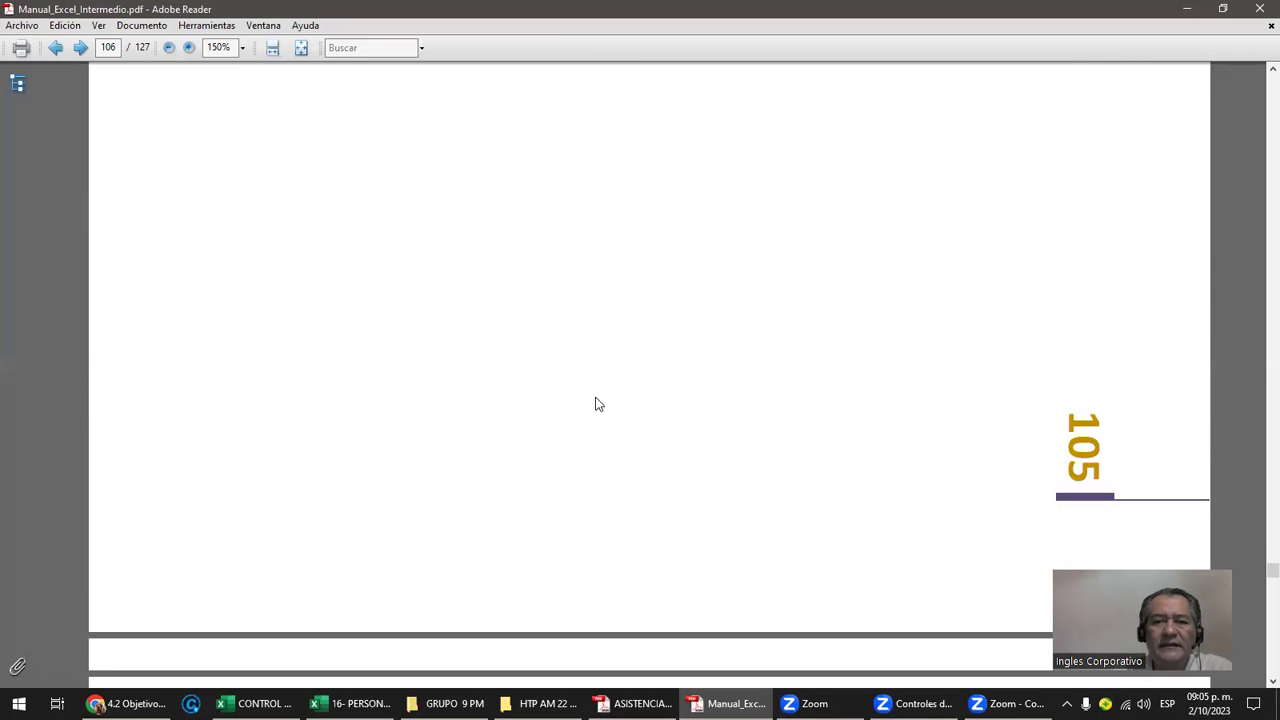
{"action": "scroll", "coordinate": [598, 404], "scroll_direction": "down", "scroll_amount": 5}
{"action": "scroll", "coordinate": [595, 404], "scroll_direction": "down", "scroll_amount": 3}
{"action": "scroll", "coordinate": [595, 403], "scroll_direction": "down", "scroll_amount": 3}
{"action": "scroll", "coordinate": [594, 401], "scroll_direction": "down", "scroll_amount": 4}
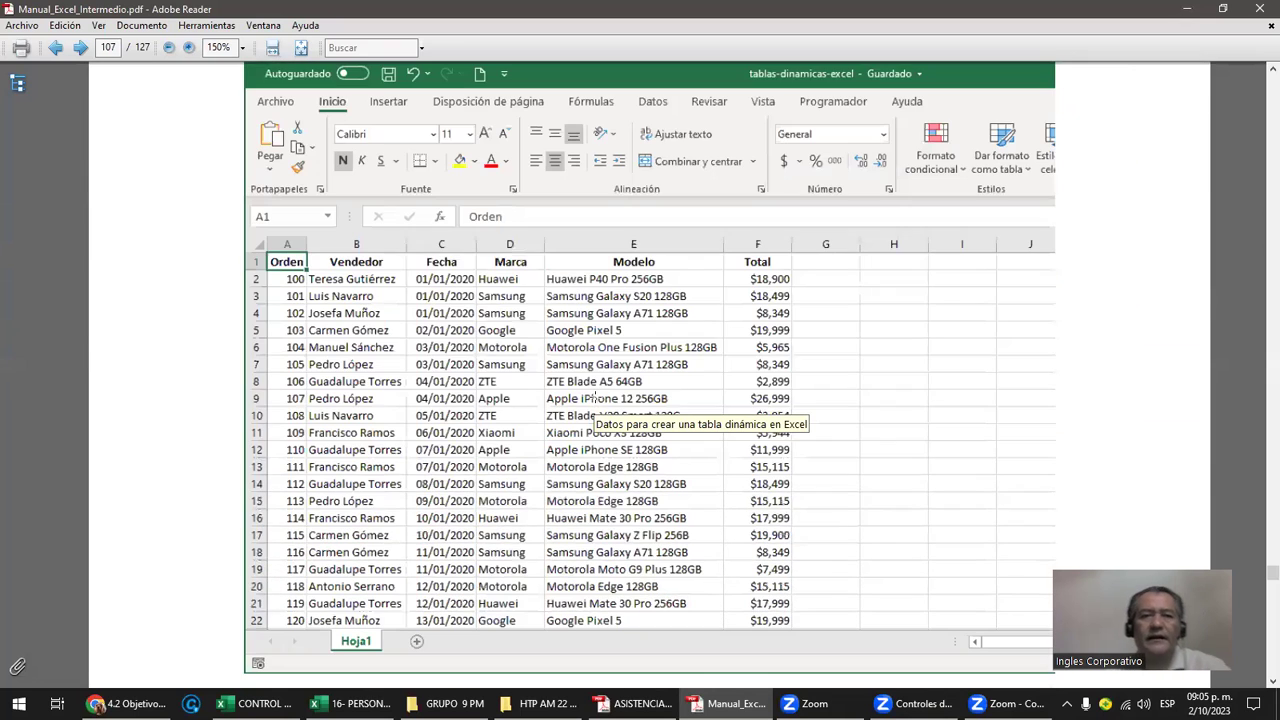
{"action": "scroll", "coordinate": [595, 402], "scroll_direction": "up", "scroll_amount": 4}
{"action": "scroll", "coordinate": [596, 403], "scroll_direction": "up", "scroll_amount": 3}
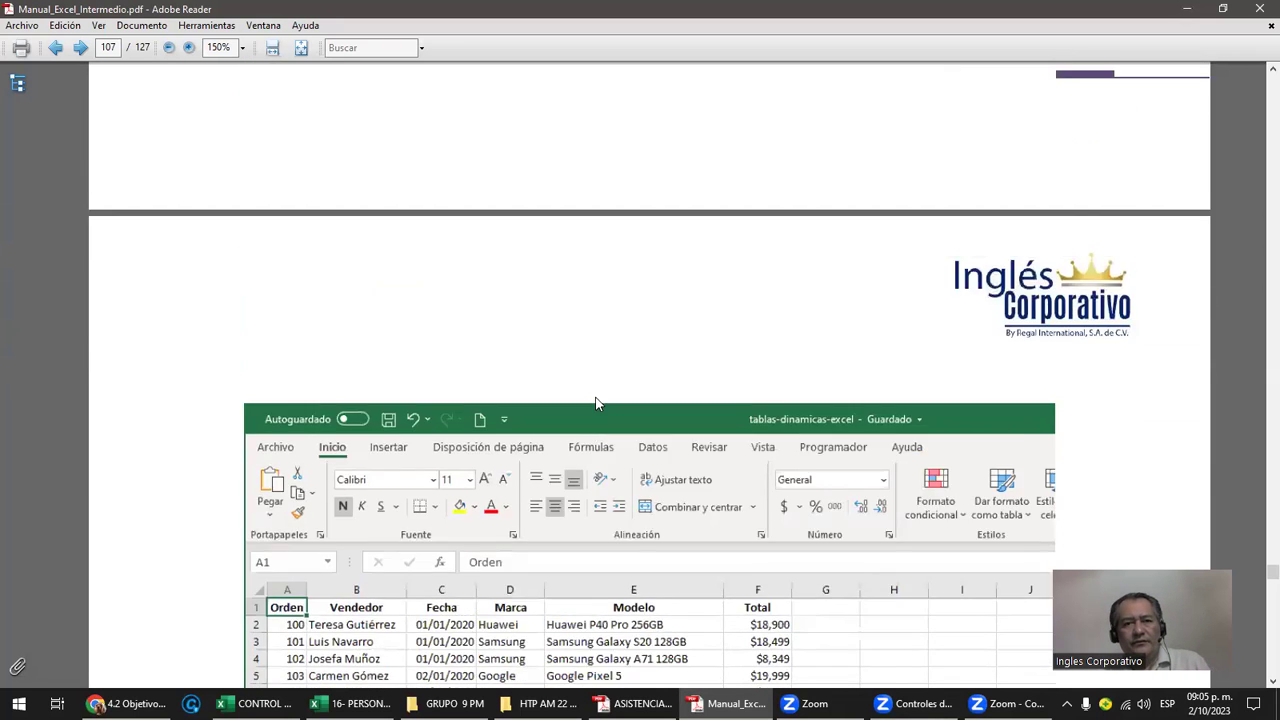
{"action": "scroll", "coordinate": [598, 404], "scroll_direction": "up", "scroll_amount": 5}
{"action": "scroll", "coordinate": [596, 403], "scroll_direction": "up", "scroll_amount": 3}
{"action": "scroll", "coordinate": [594, 400], "scroll_direction": "up", "scroll_amount": 5}
{"action": "scroll", "coordinate": [592, 396], "scroll_direction": "up", "scroll_amount": 2}
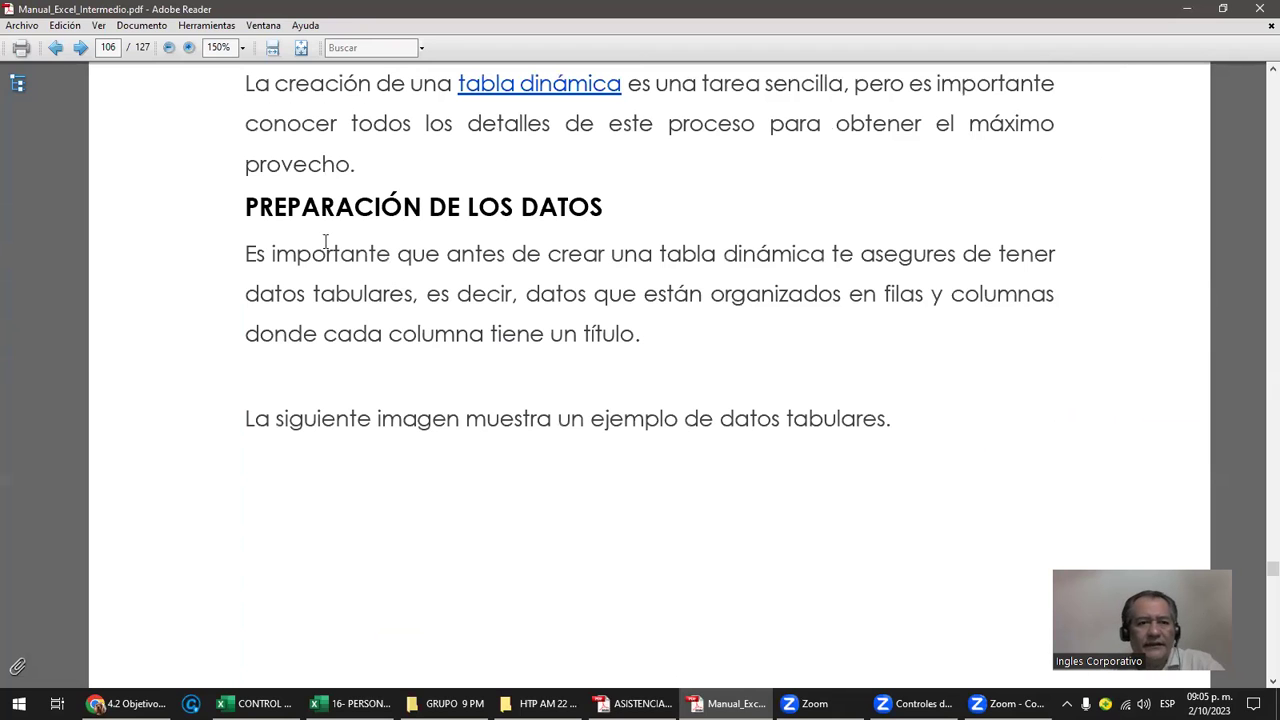
Highlight the 'PREPARACIÓN DE LOS DATOS' heading and 'organizados en filas y columnas', then scroll to page 107
{"action": "left_click_drag", "start_coordinate": [246, 206], "coordinate": [603, 208]}
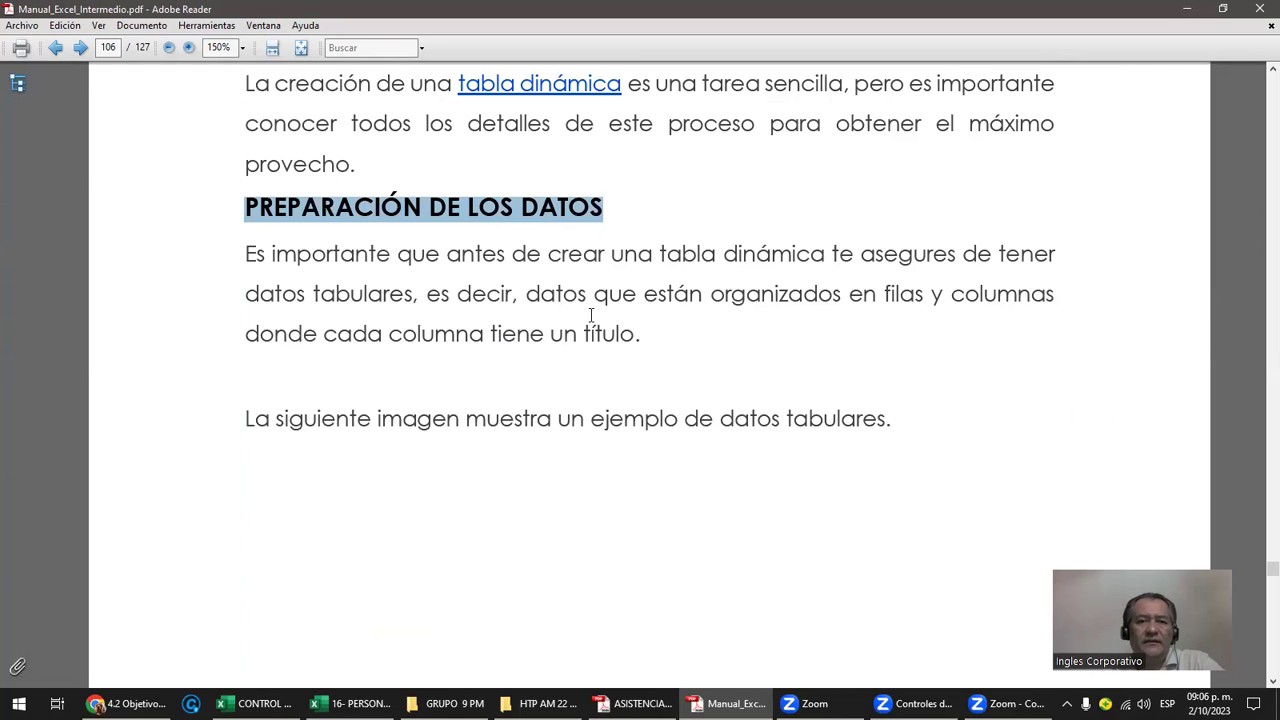
{"action": "left_click_drag", "start_coordinate": [710, 294], "coordinate": [1030, 302]}
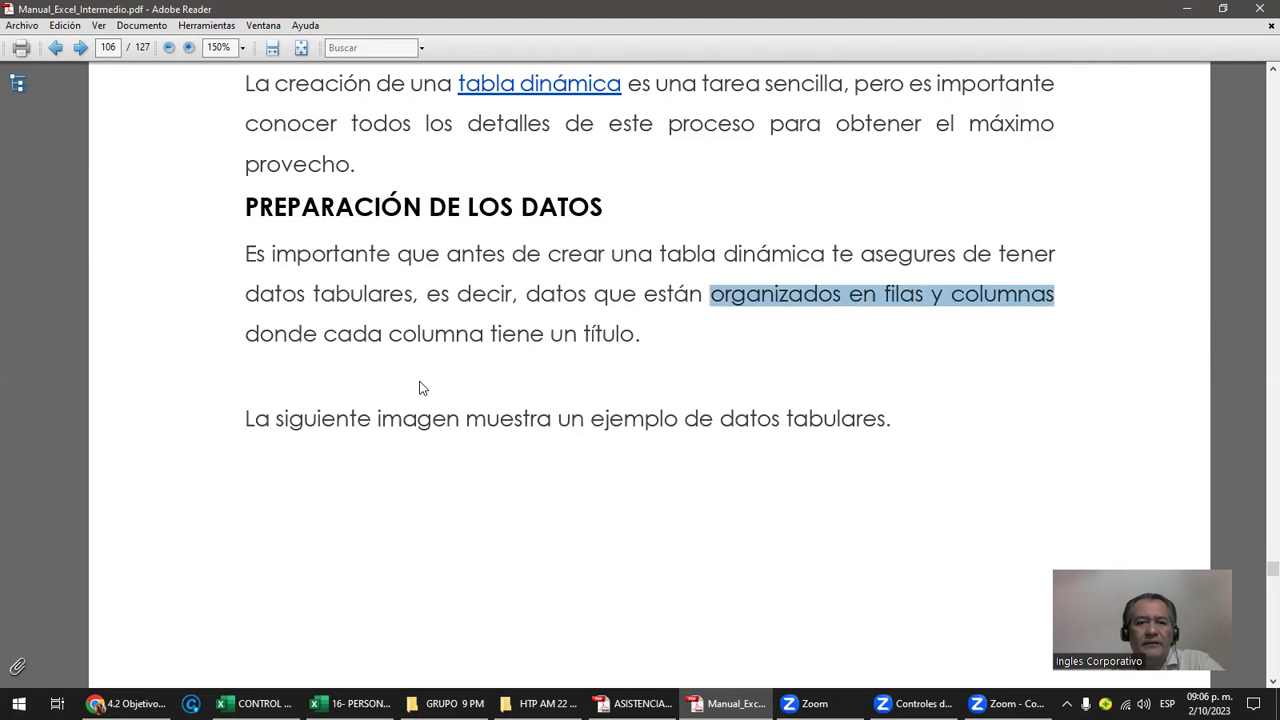
{"action": "scroll", "coordinate": [420, 388], "scroll_direction": "down", "scroll_amount": 5}
{"action": "scroll", "coordinate": [421, 382], "scroll_direction": "down", "scroll_amount": 5}
{"action": "scroll", "coordinate": [421, 382], "scroll_direction": "down", "scroll_amount": 5}
Mark the first data rows of the example sales table, then move down to 'Crear una tabla dinámica'
{"action": "scroll", "coordinate": [420, 381], "scroll_direction": "down", "scroll_amount": 3}
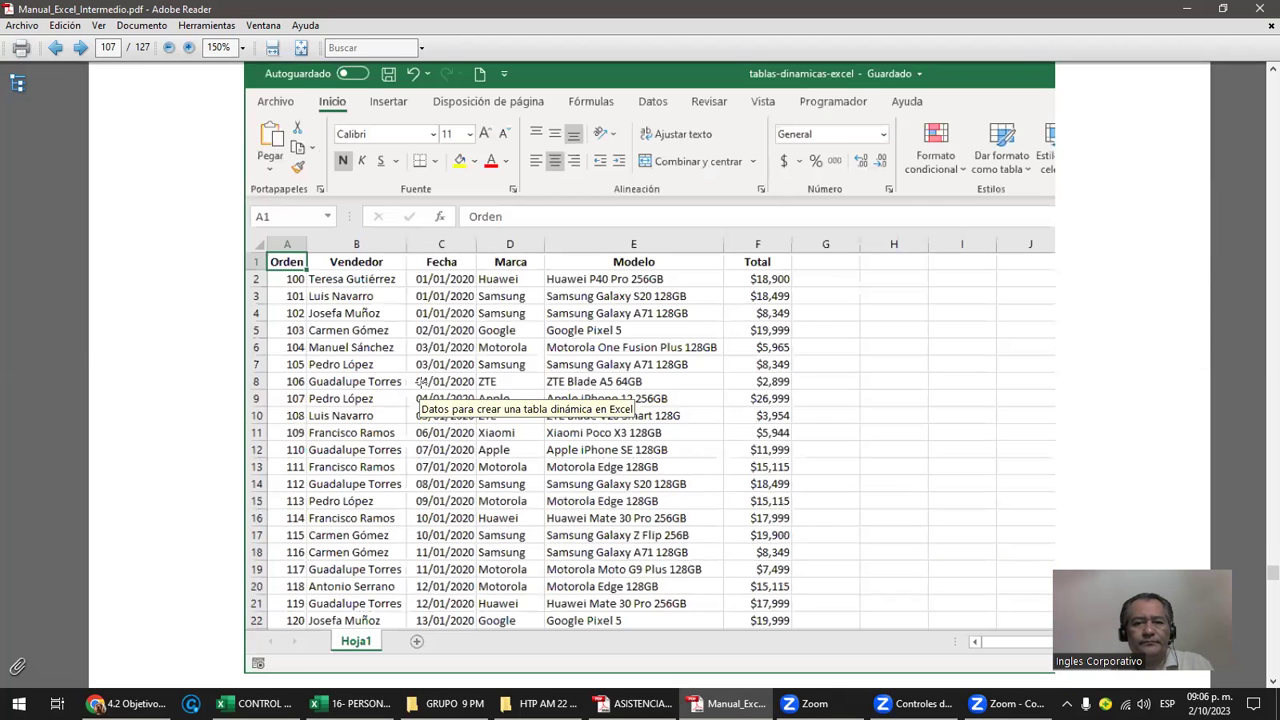
{"action": "scroll", "coordinate": [420, 381], "scroll_direction": "down", "scroll_amount": 1}
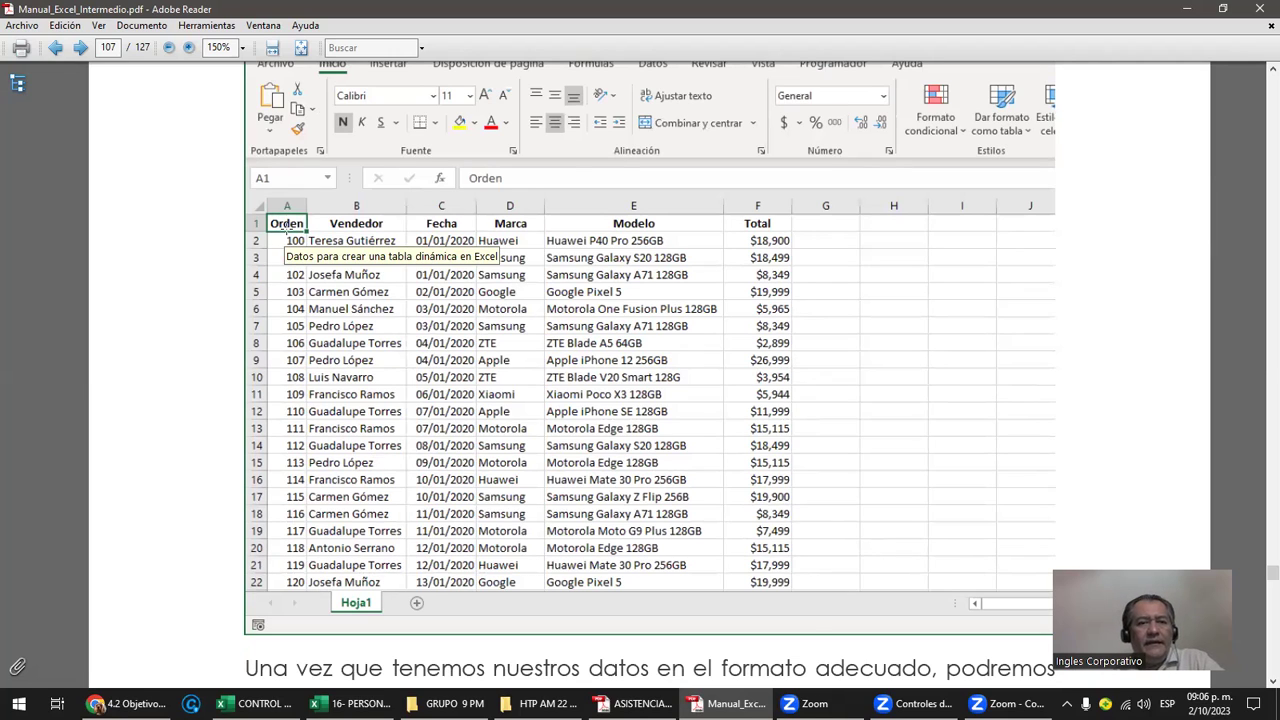
{"action": "left_click_drag", "start_coordinate": [276, 232], "coordinate": [746, 274]}
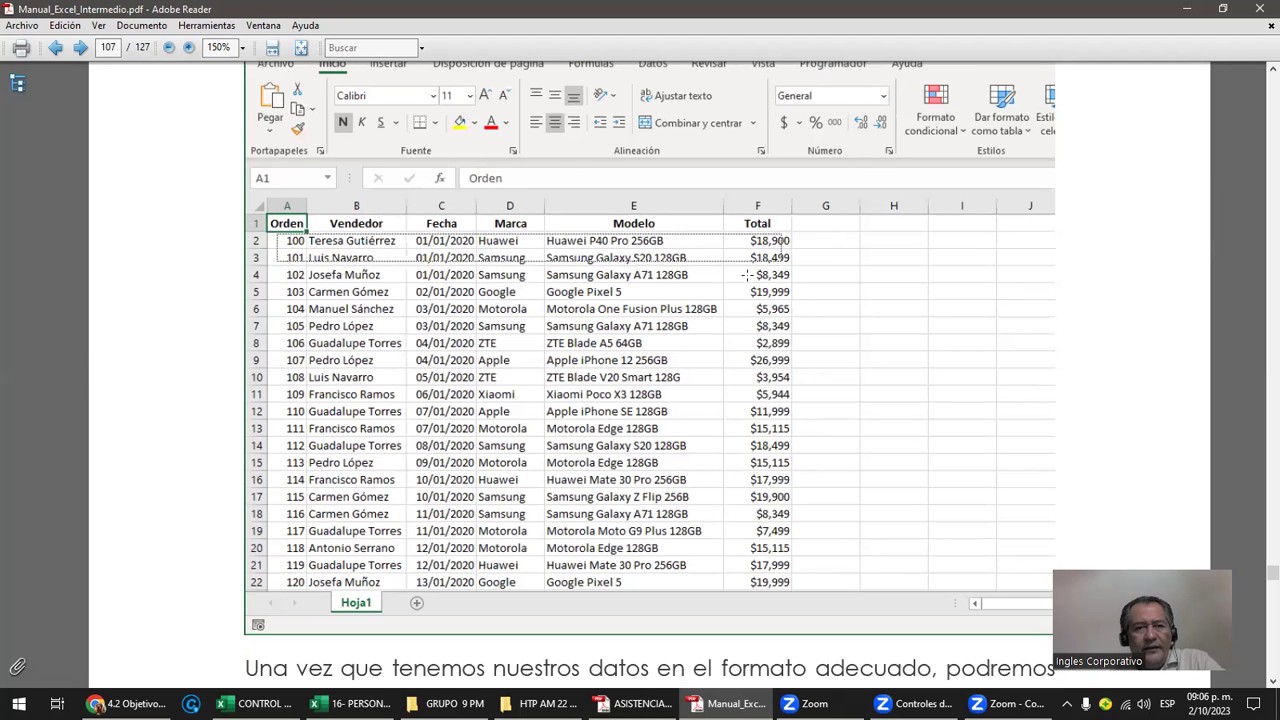
{"action": "left_click", "coordinate": [300, 210]}
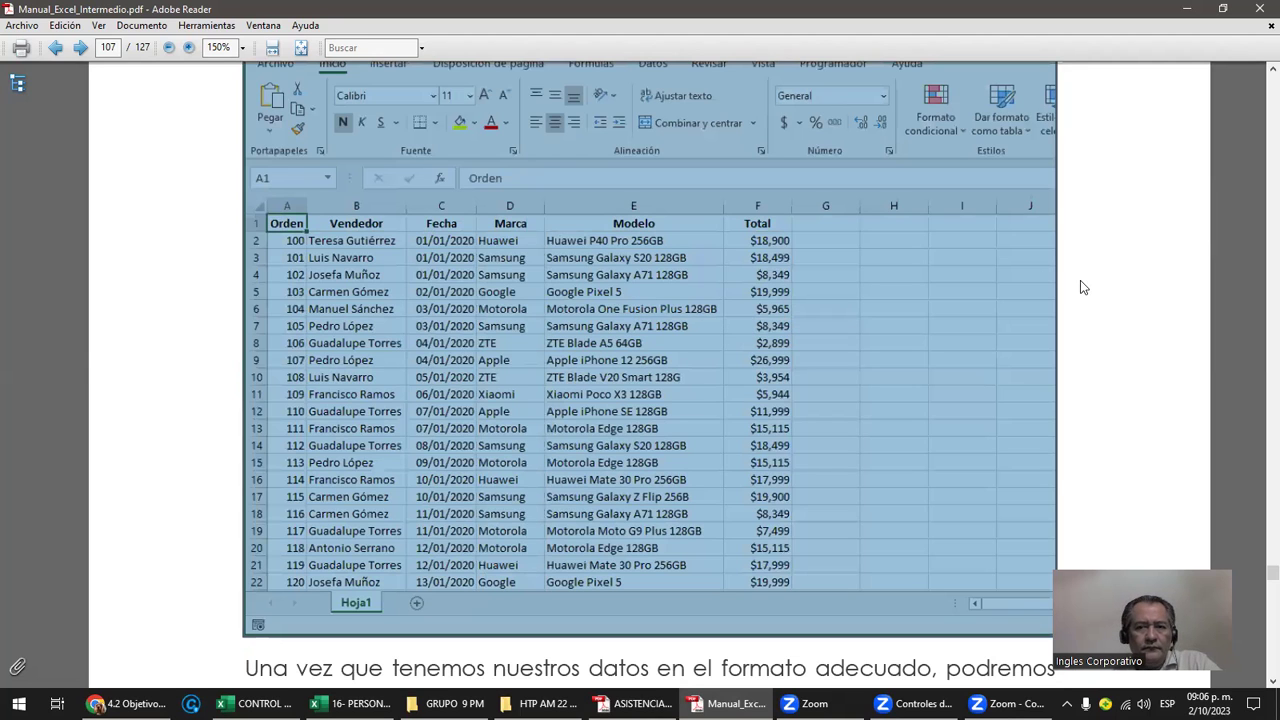
{"action": "left_click", "coordinate": [1105, 297]}
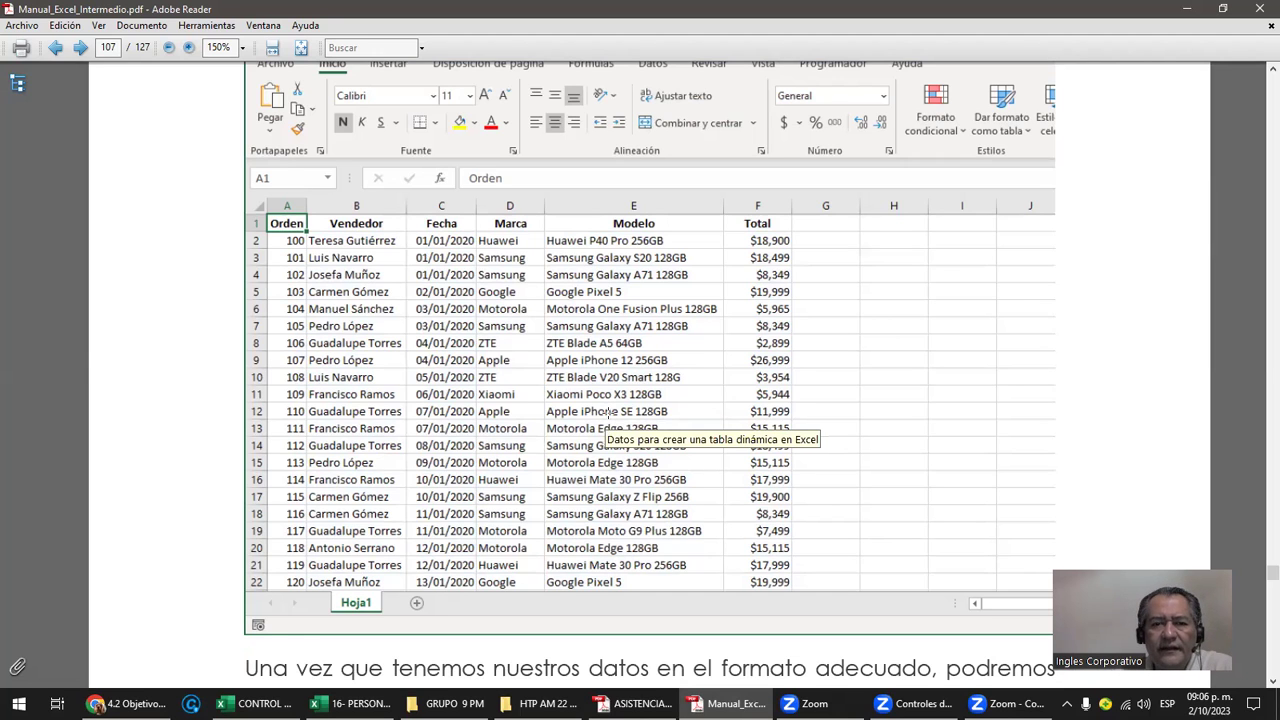
{"action": "scroll", "coordinate": [606, 413], "scroll_direction": "down", "scroll_amount": 3}
{"action": "scroll", "coordinate": [608, 411], "scroll_direction": "down", "scroll_amount": 1}
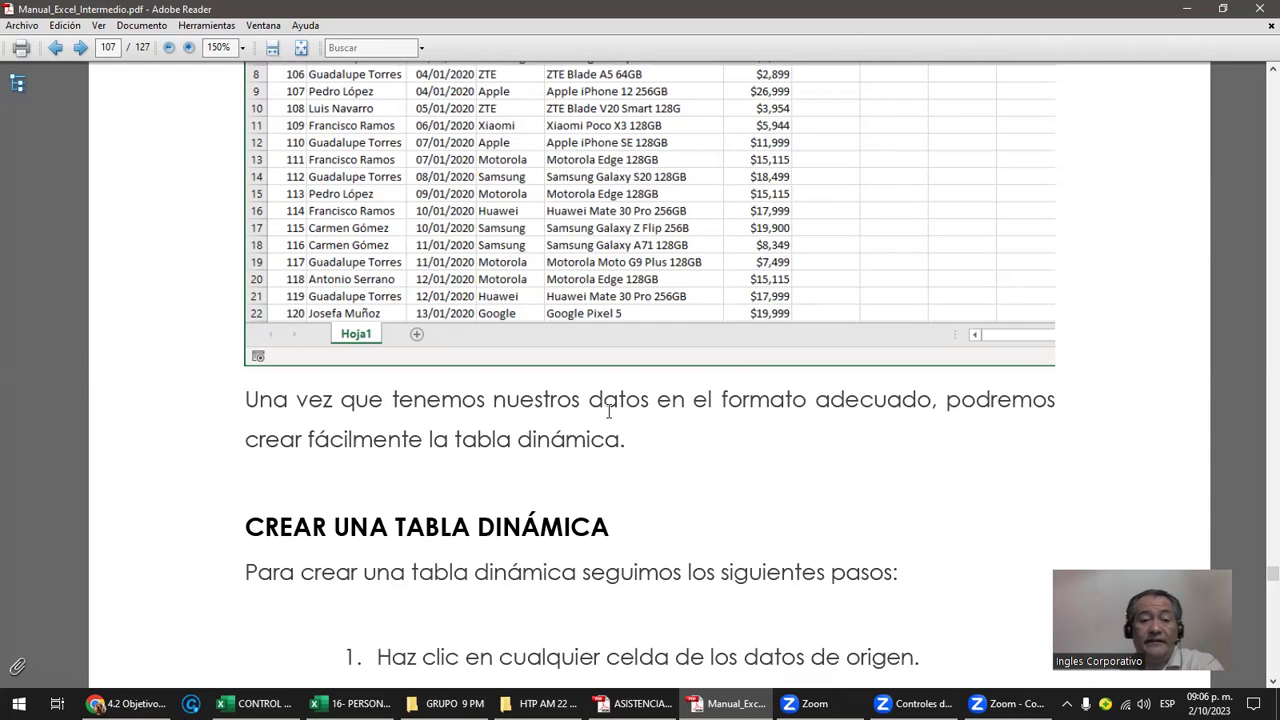
Scroll to the Insertar ribbon screenshot on page 108
{"action": "scroll", "coordinate": [608, 411], "scroll_direction": "down", "scroll_amount": 5}
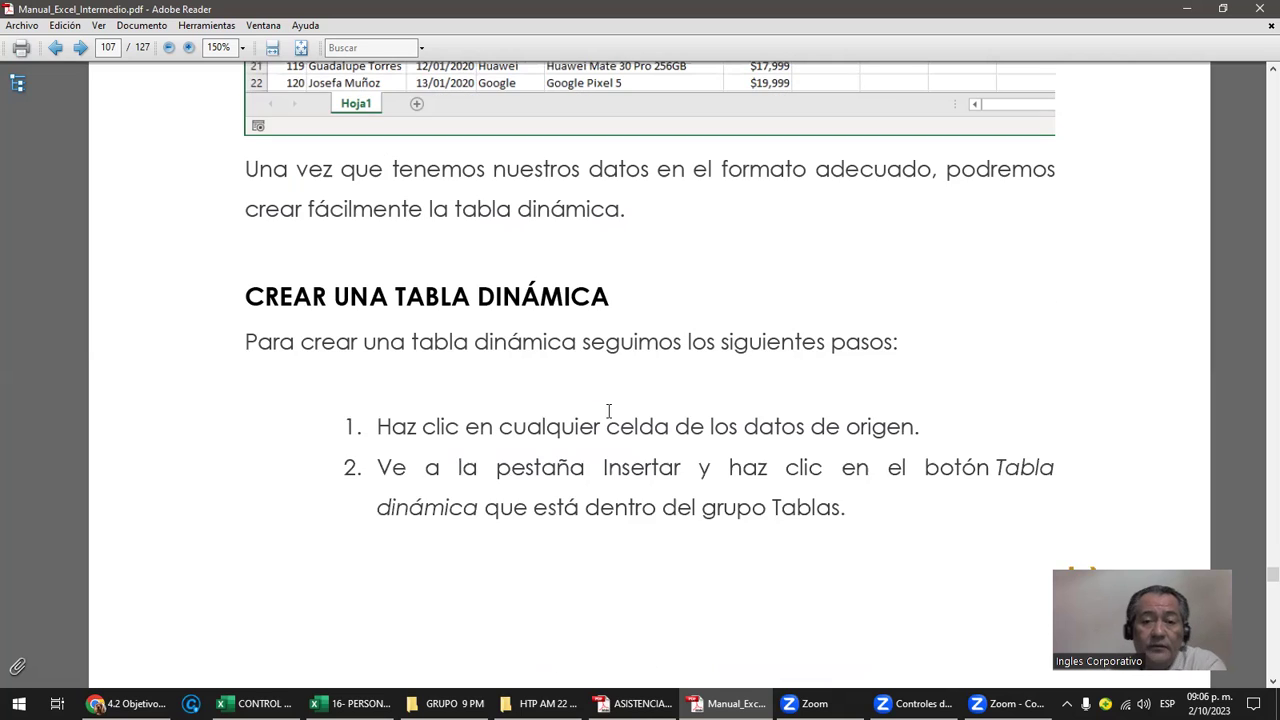
{"action": "scroll", "coordinate": [605, 424], "scroll_direction": "down", "scroll_amount": 7}
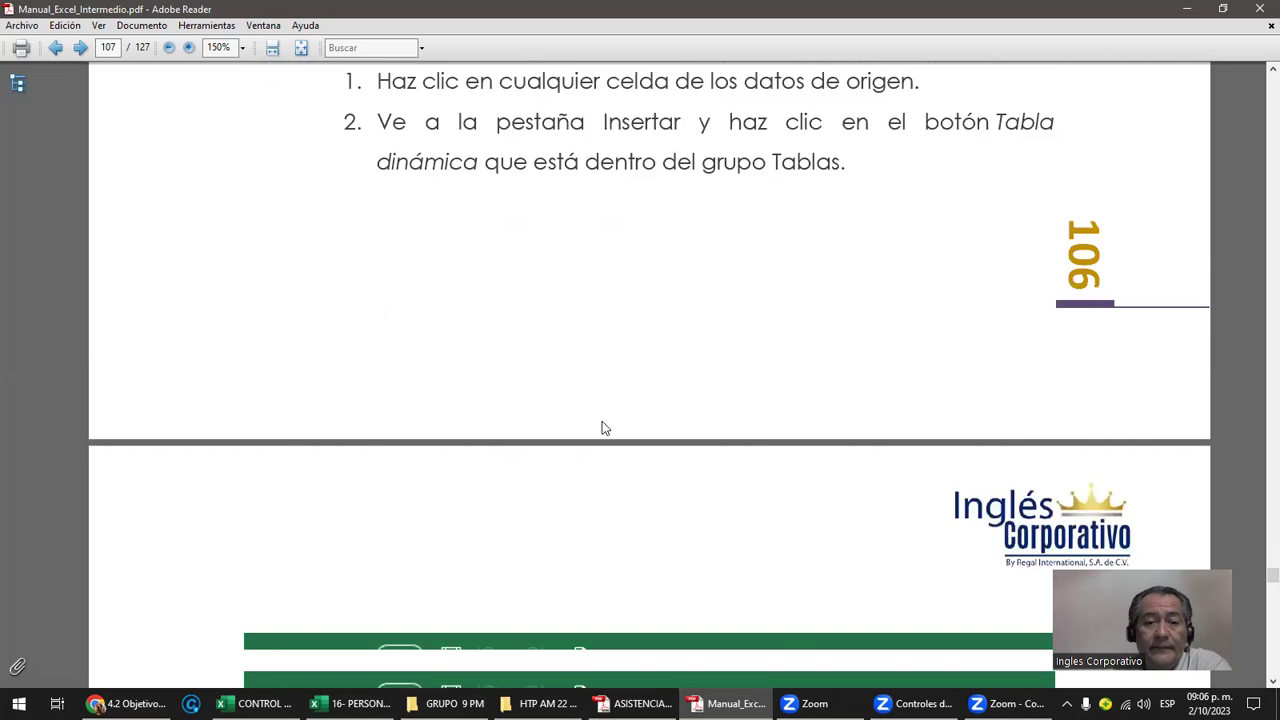
{"action": "scroll", "coordinate": [601, 420], "scroll_direction": "down", "scroll_amount": 10}
{"action": "scroll", "coordinate": [601, 423], "scroll_direction": "down", "scroll_amount": 2}
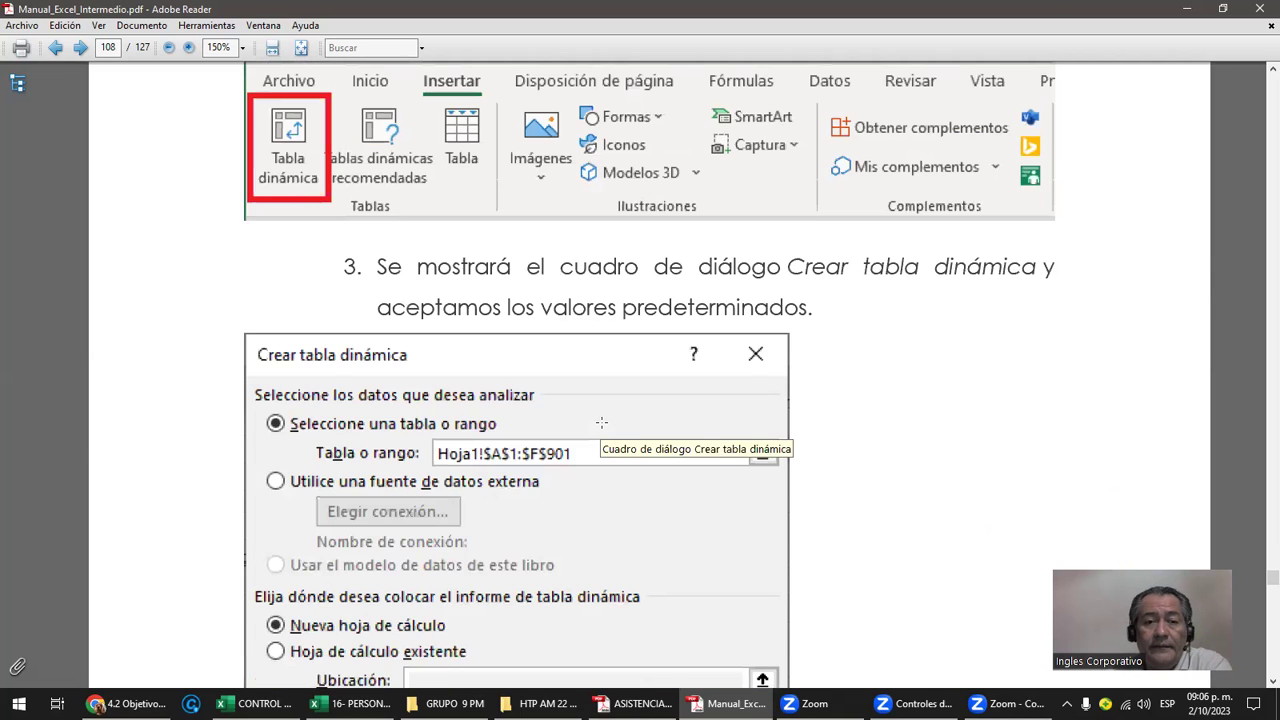
{"action": "scroll", "coordinate": [601, 423], "scroll_direction": "down", "scroll_amount": 2}
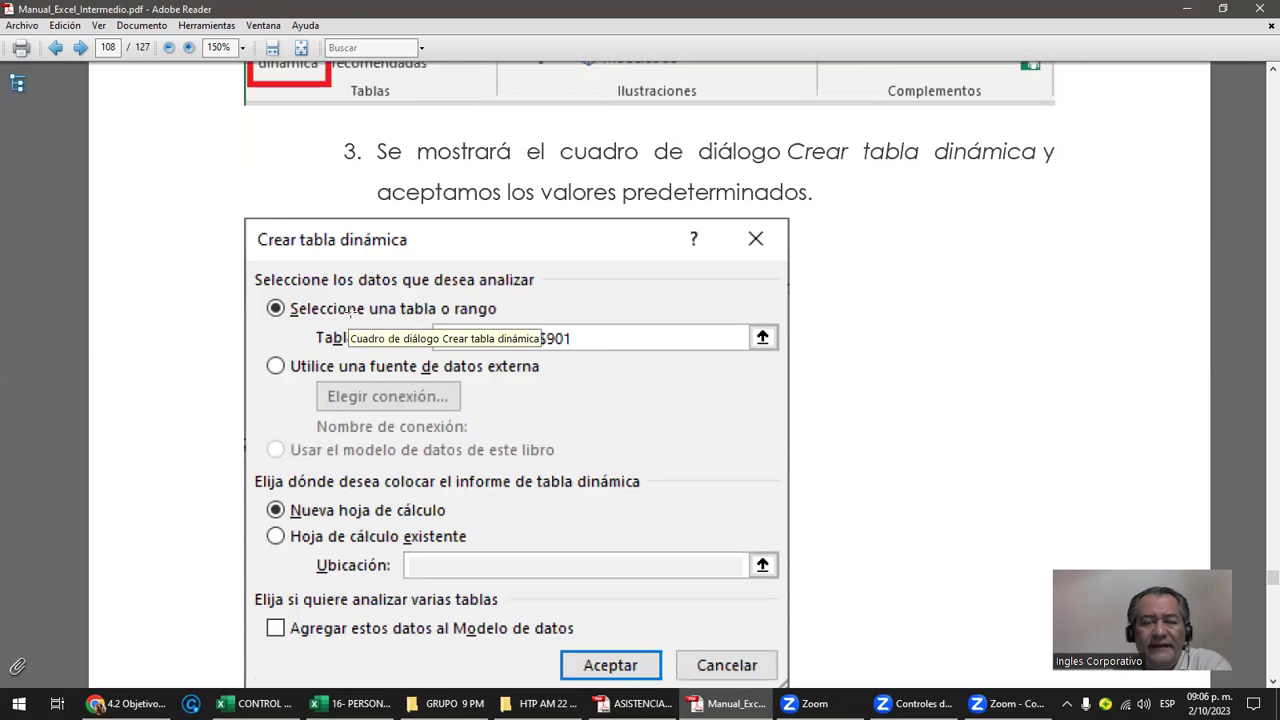
{"action": "scroll", "coordinate": [350, 312], "scroll_direction": "up", "scroll_amount": 3}
{"action": "scroll", "coordinate": [428, 158], "scroll_direction": "up", "scroll_amount": 2}
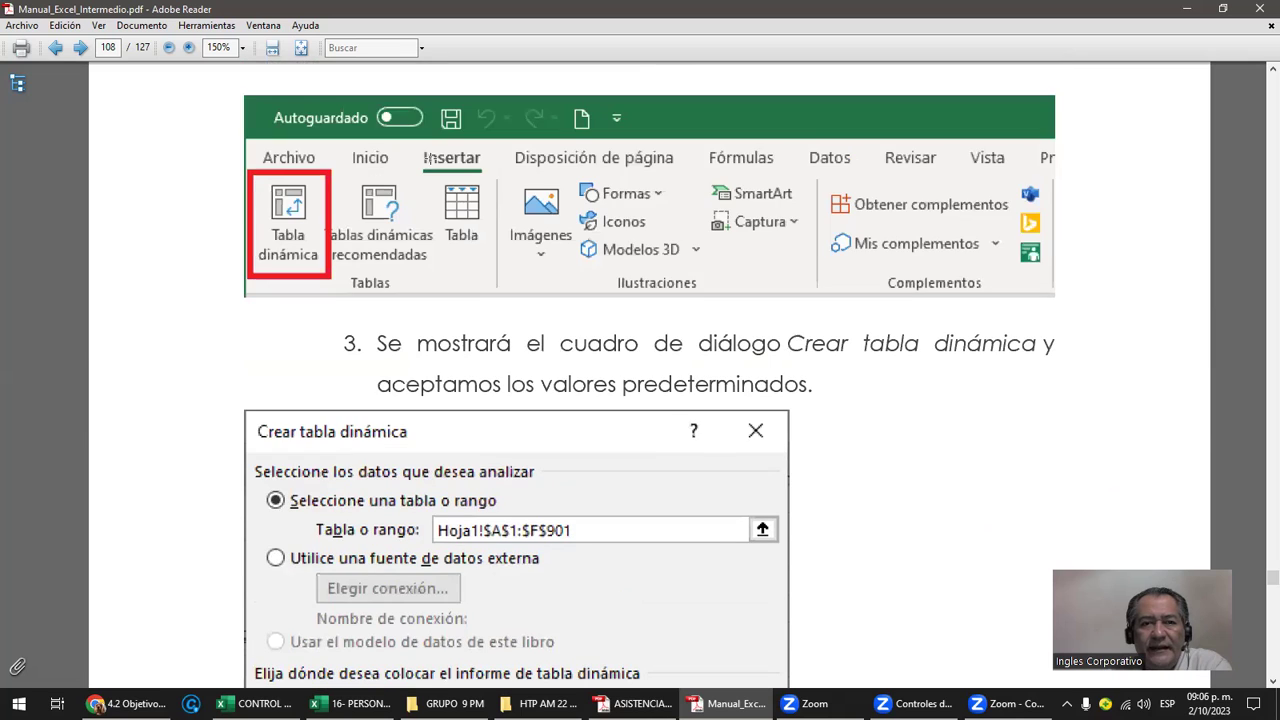
Highlight the Insertar tab and the Tablas group row in the ribbon picture
{"action": "double_click", "coordinate": [505, 173]}
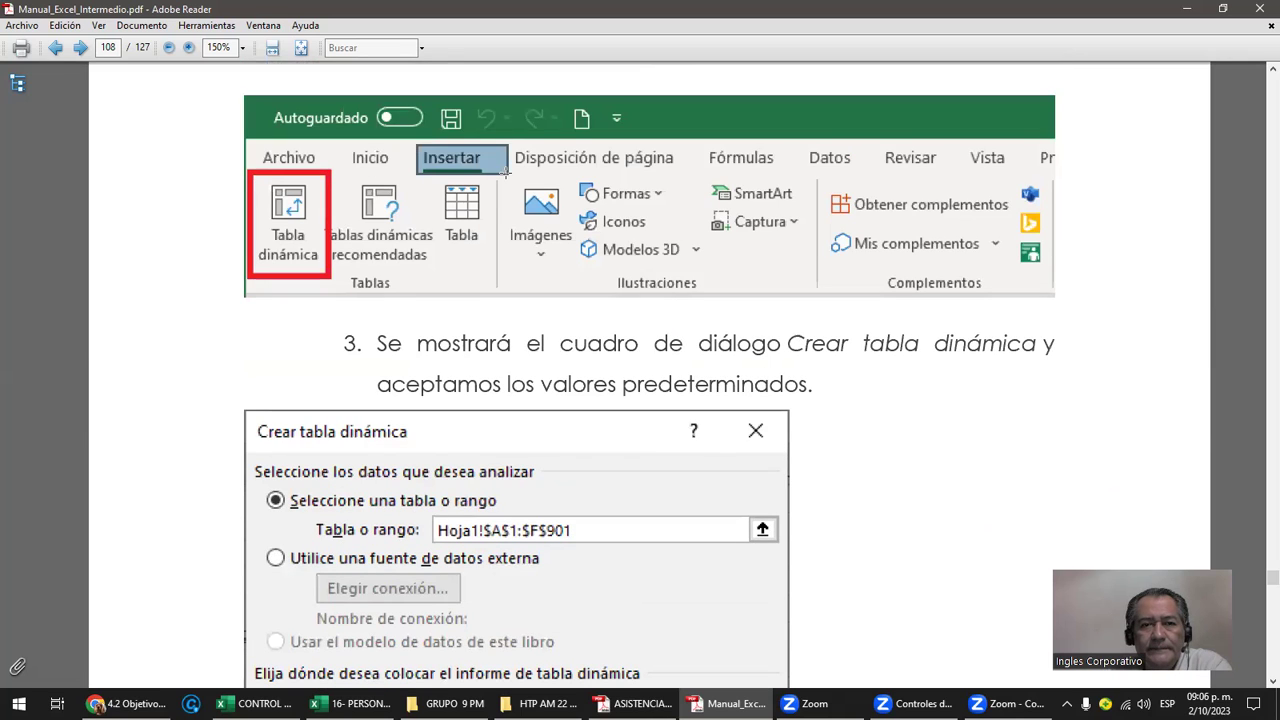
{"action": "mouse_move", "coordinate": [447, 268]}
{"action": "left_mouse_down"}
{"action": "mouse_move", "coordinate": [378, 307]}
{"action": "mouse_move", "coordinate": [332, 300]}
{"action": "left_mouse_up"}
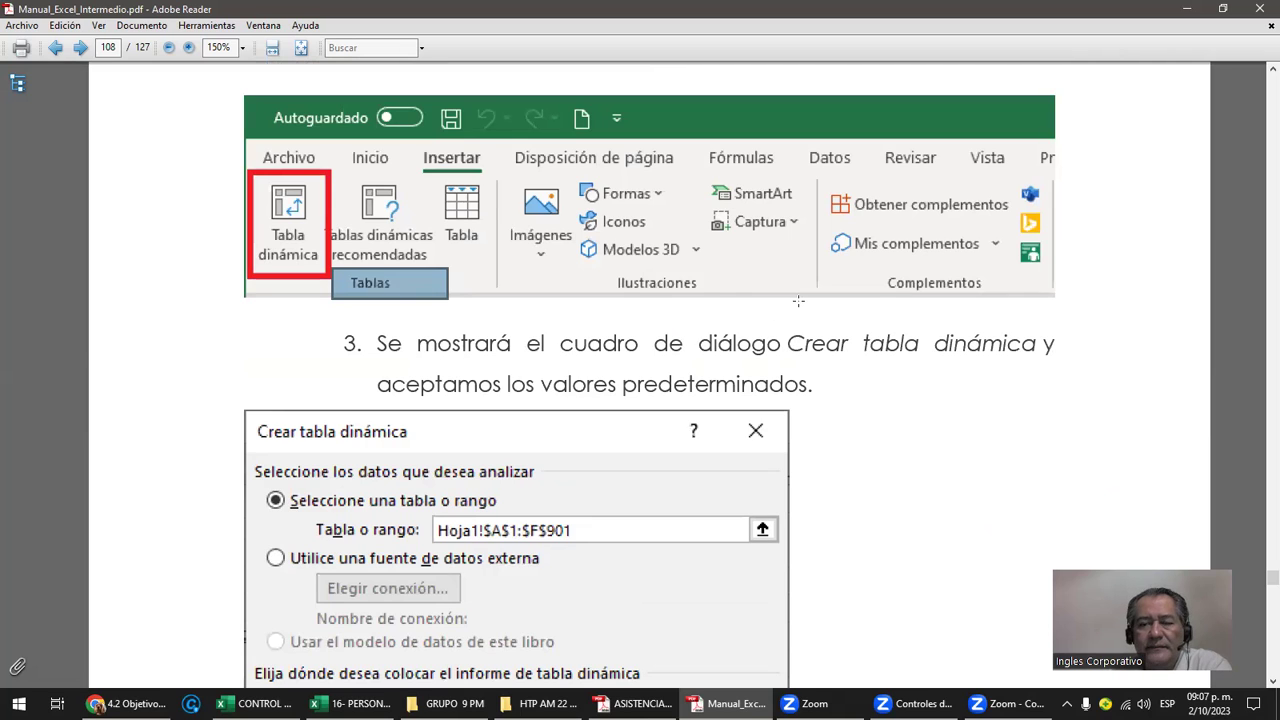
{"action": "left_click_drag", "start_coordinate": [430, 297], "coordinate": [303, 315]}
{"action": "left_click", "coordinate": [303, 315]}
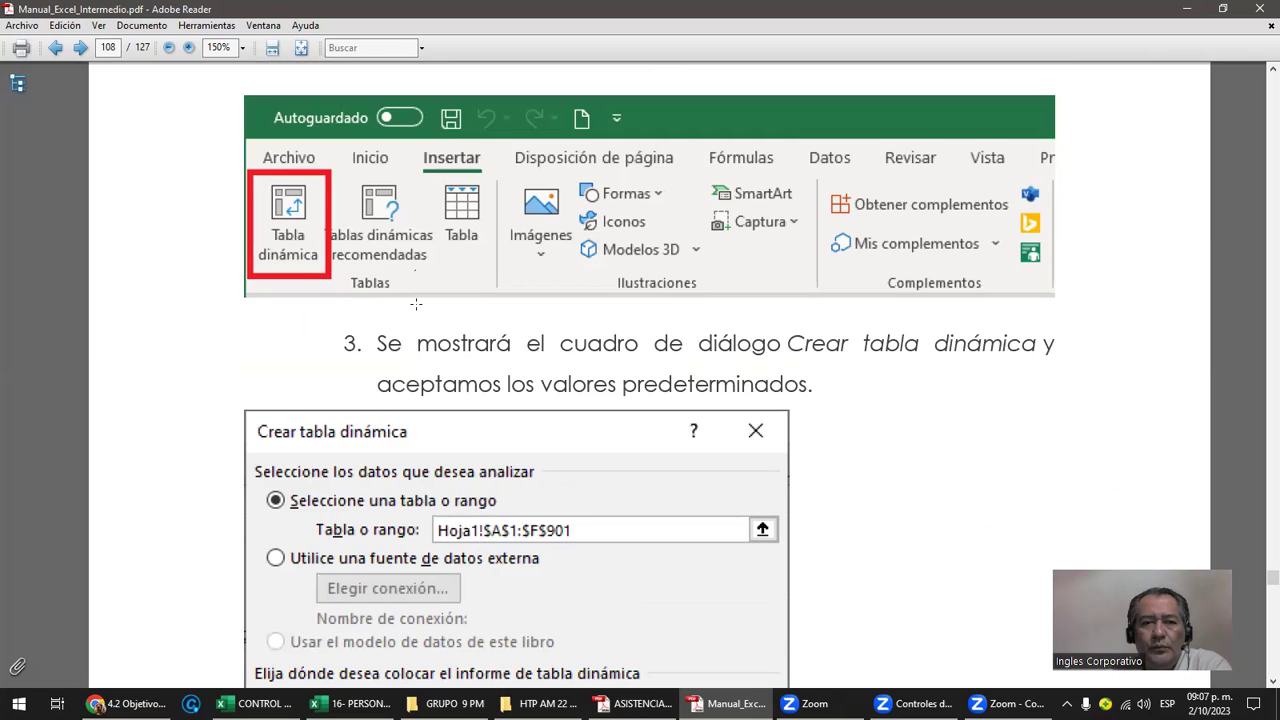
Point out the Tablas group label, the Tabla and recommended-pivot icons, and the Tabla dinámica button
{"action": "left_click_drag", "start_coordinate": [347, 309], "coordinate": [393, 342]}
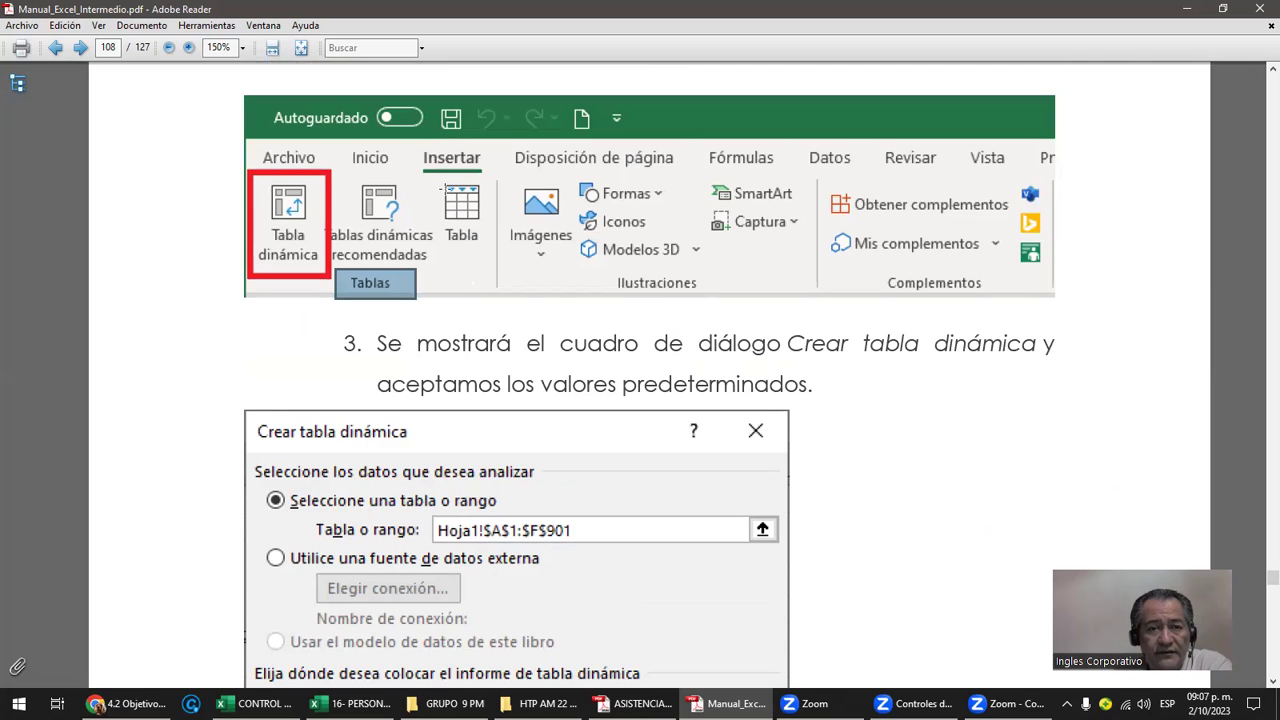
{"action": "left_click_drag", "start_coordinate": [442, 186], "coordinate": [480, 284]}
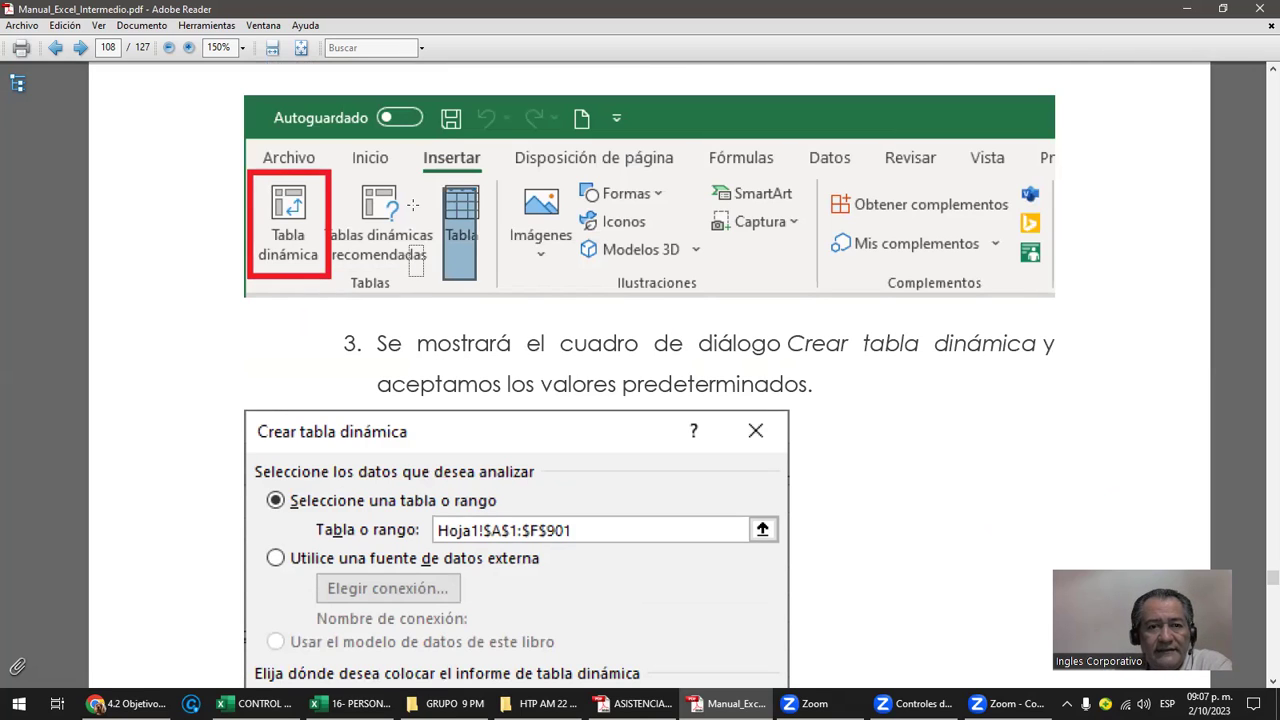
{"action": "left_click_drag", "start_coordinate": [410, 250], "coordinate": [372, 187]}
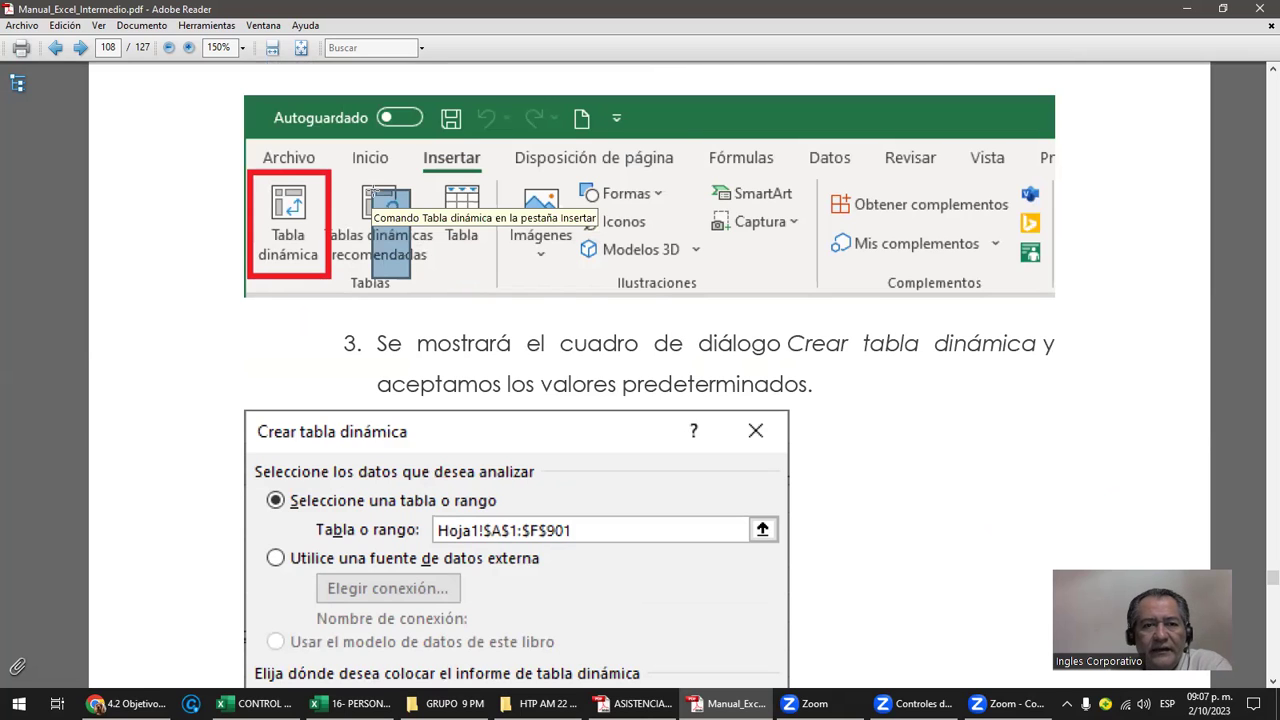
{"action": "left_click", "coordinate": [300, 323]}
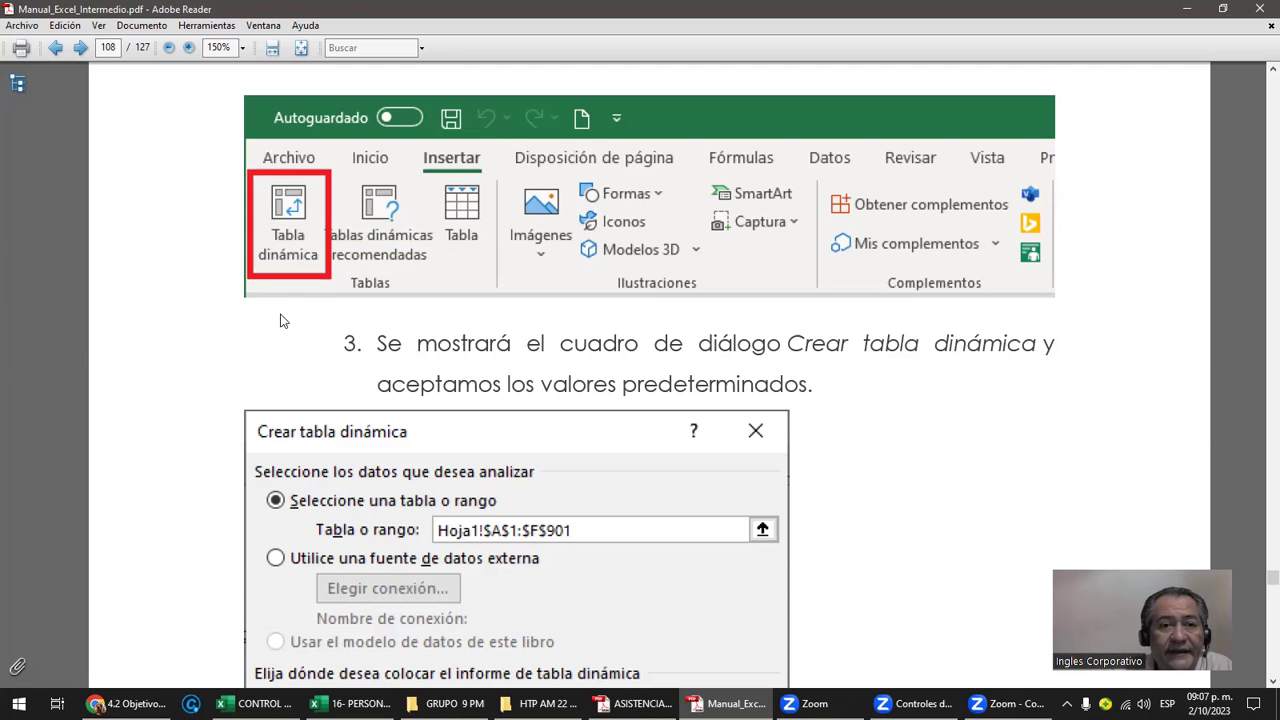
{"action": "mouse_move", "coordinate": [300, 296]}
{"action": "left_mouse_down"}
{"action": "mouse_move", "coordinate": [291, 169]}
{"action": "mouse_move", "coordinate": [257, 174]}
{"action": "left_mouse_up"}
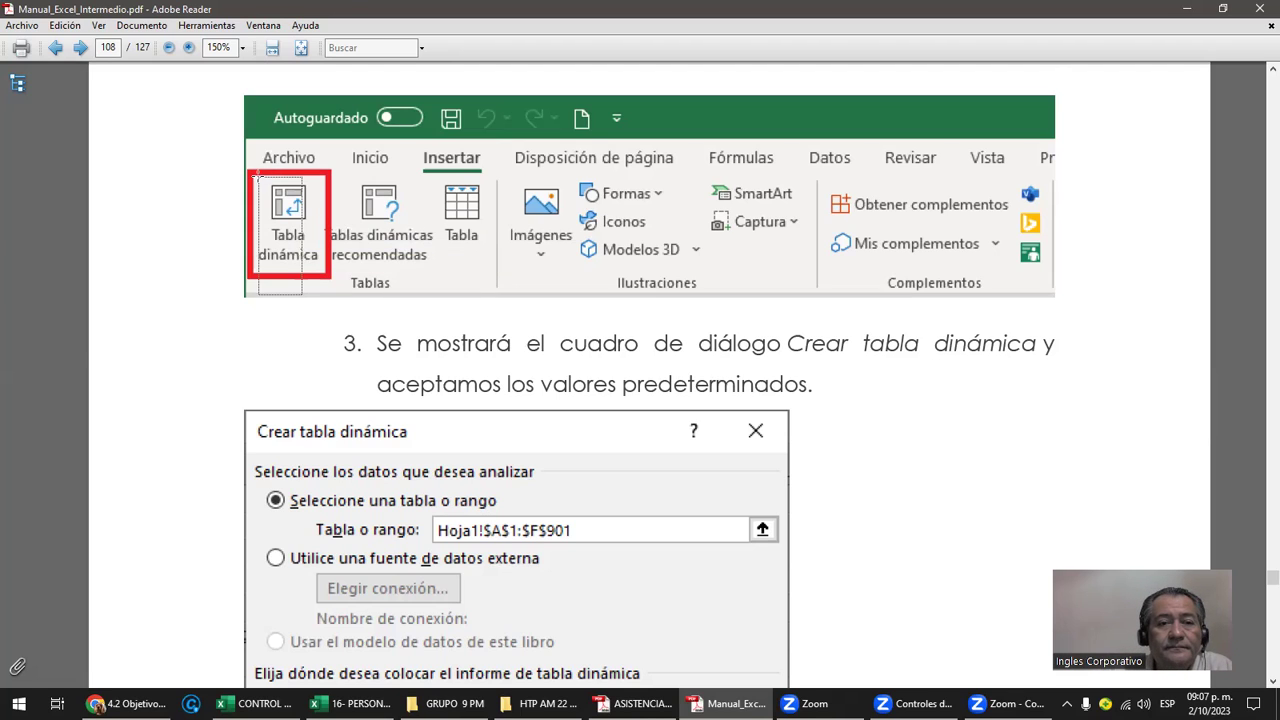
Scroll down to the Crear tabla dinámica dialog screenshot
{"action": "left_click", "coordinate": [283, 372]}
{"action": "scroll", "coordinate": [283, 364], "scroll_direction": "down", "scroll_amount": 1}
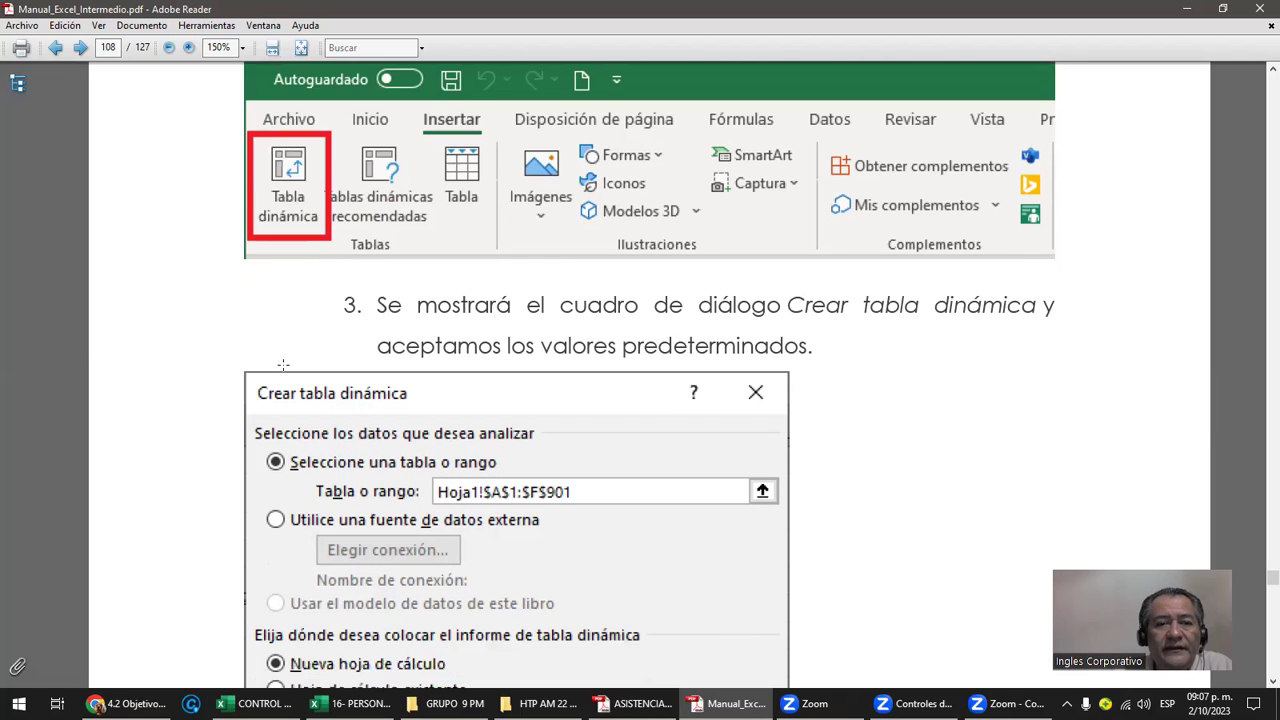
{"action": "scroll", "coordinate": [283, 364], "scroll_direction": "down", "scroll_amount": 2}
{"action": "scroll", "coordinate": [283, 364], "scroll_direction": "down", "scroll_amount": 3}
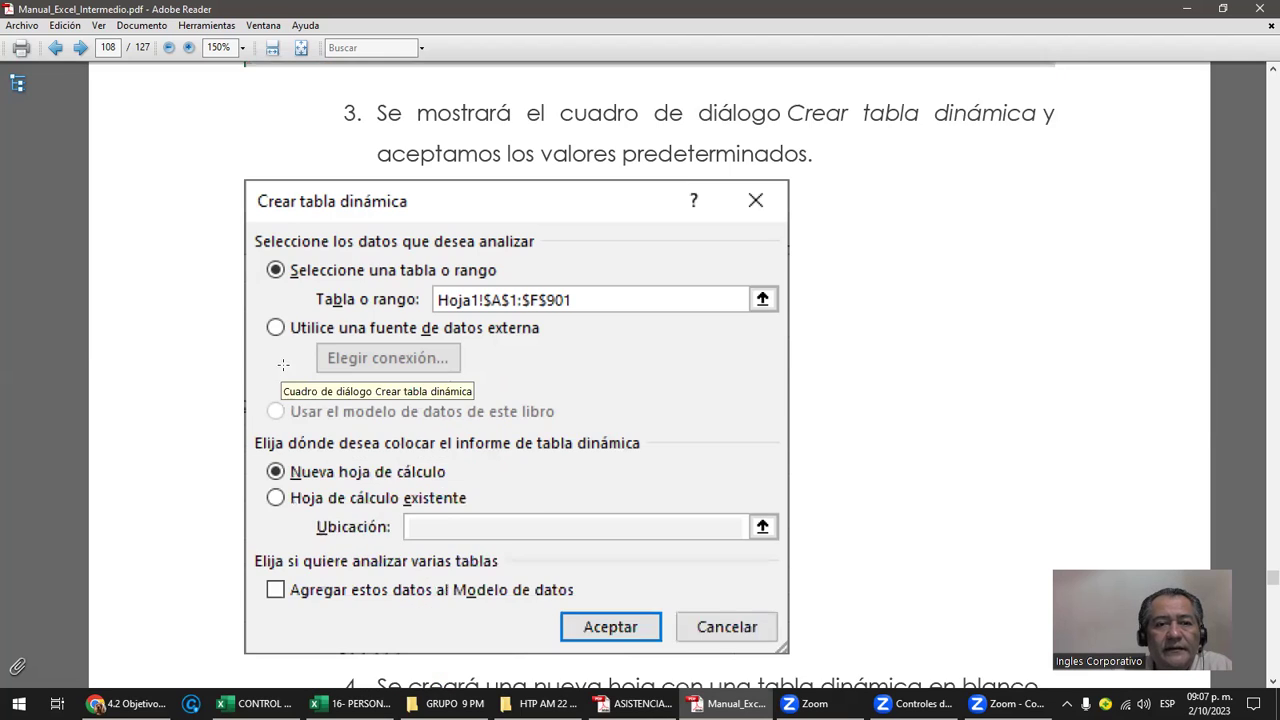
{"action": "scroll", "coordinate": [283, 364], "scroll_direction": "down", "scroll_amount": 2}
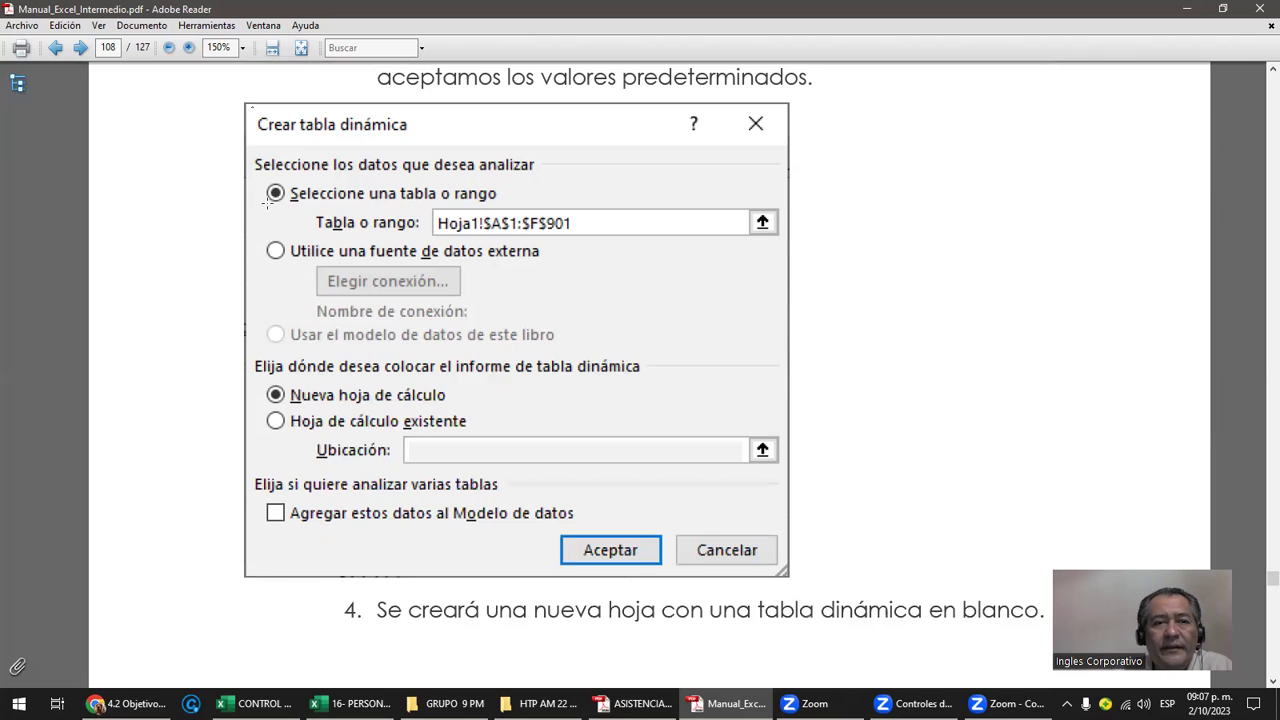
Mark the whole dialog, its Tabla o rango option, and the range Hoja1!$A$1:$F$901
{"action": "left_click_drag", "start_coordinate": [305, 482], "coordinate": [797, 573]}
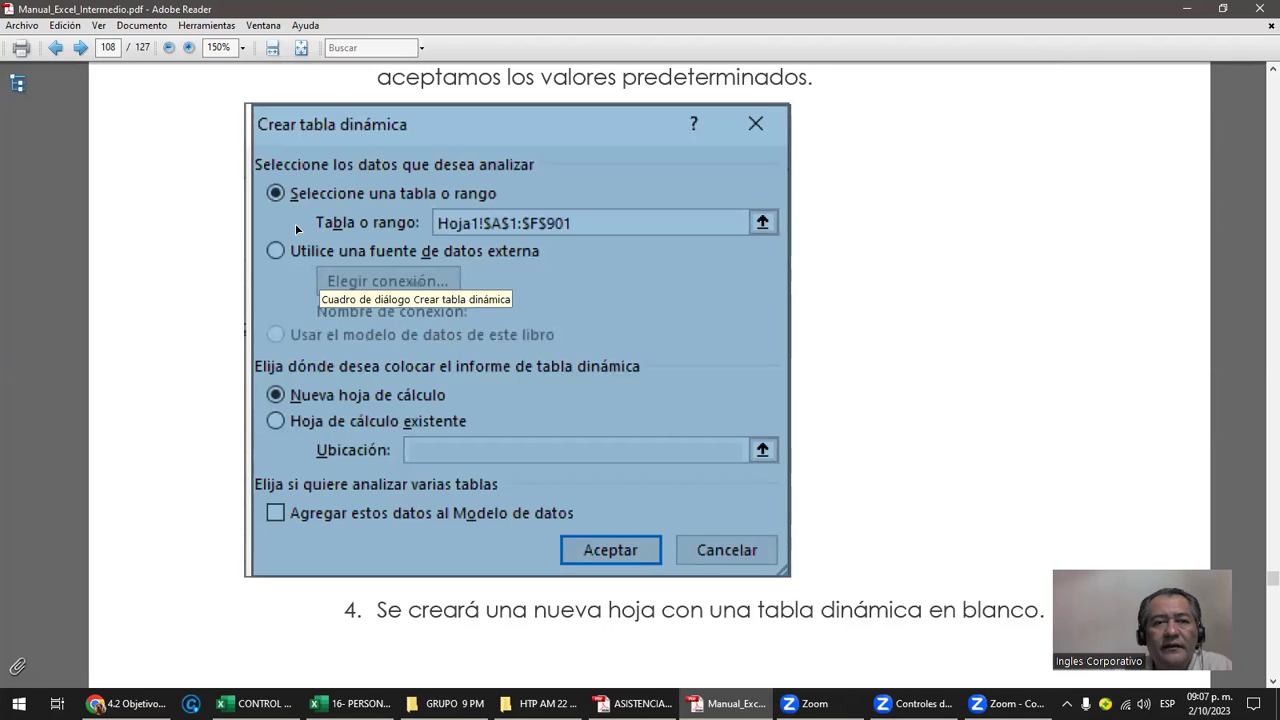
{"action": "left_click", "coordinate": [212, 162]}
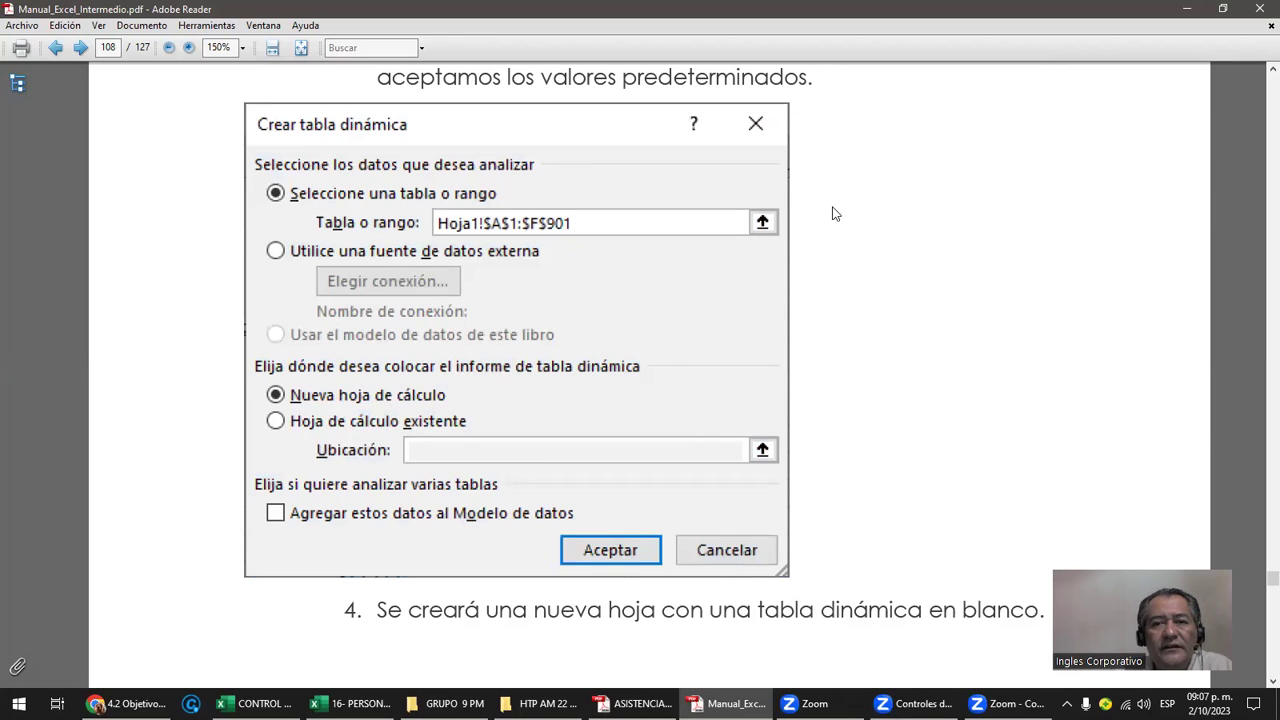
{"action": "left_click_drag", "start_coordinate": [760, 168], "coordinate": [244, 246]}
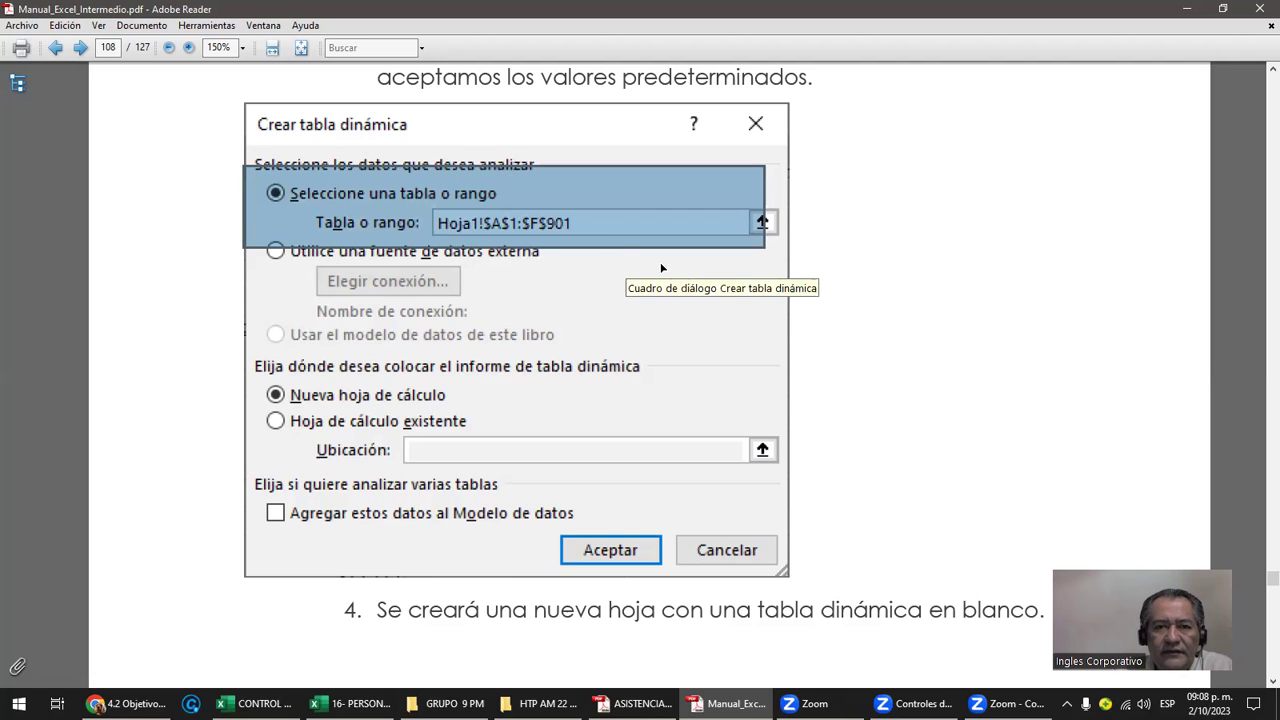
{"action": "left_click", "coordinate": [640, 196]}
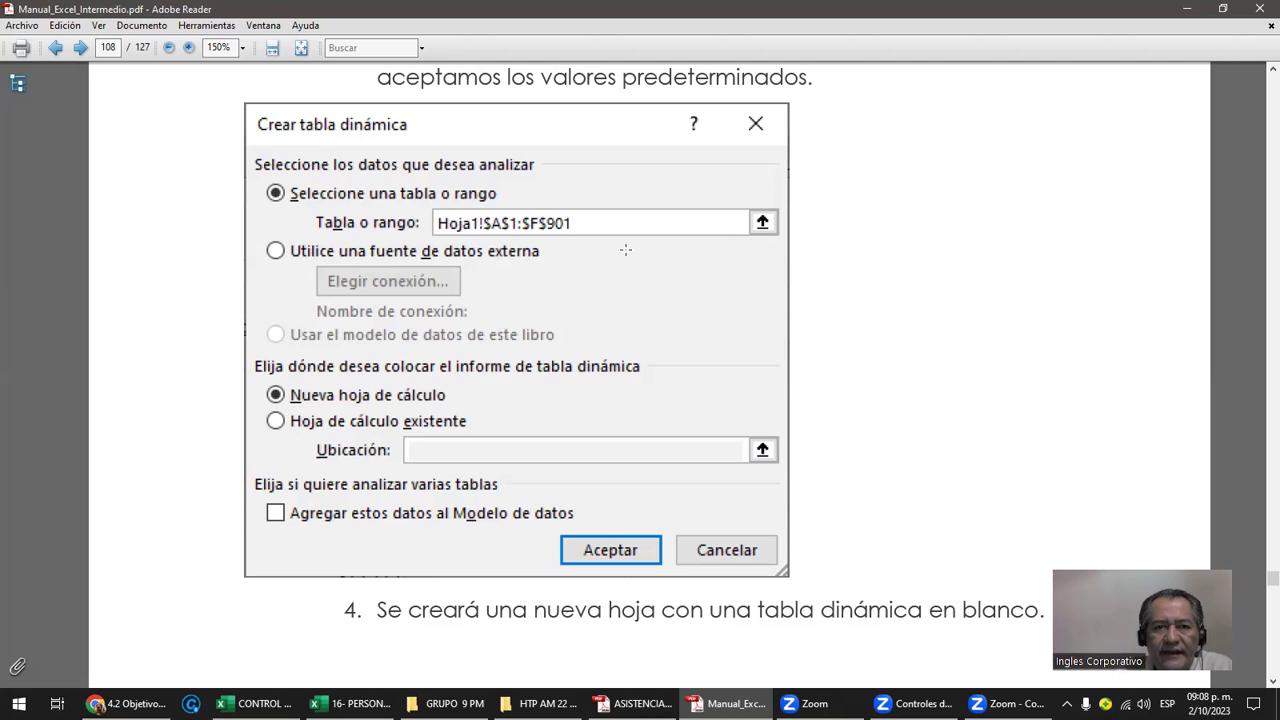
{"action": "left_click_drag", "start_coordinate": [464, 250], "coordinate": [428, 248]}
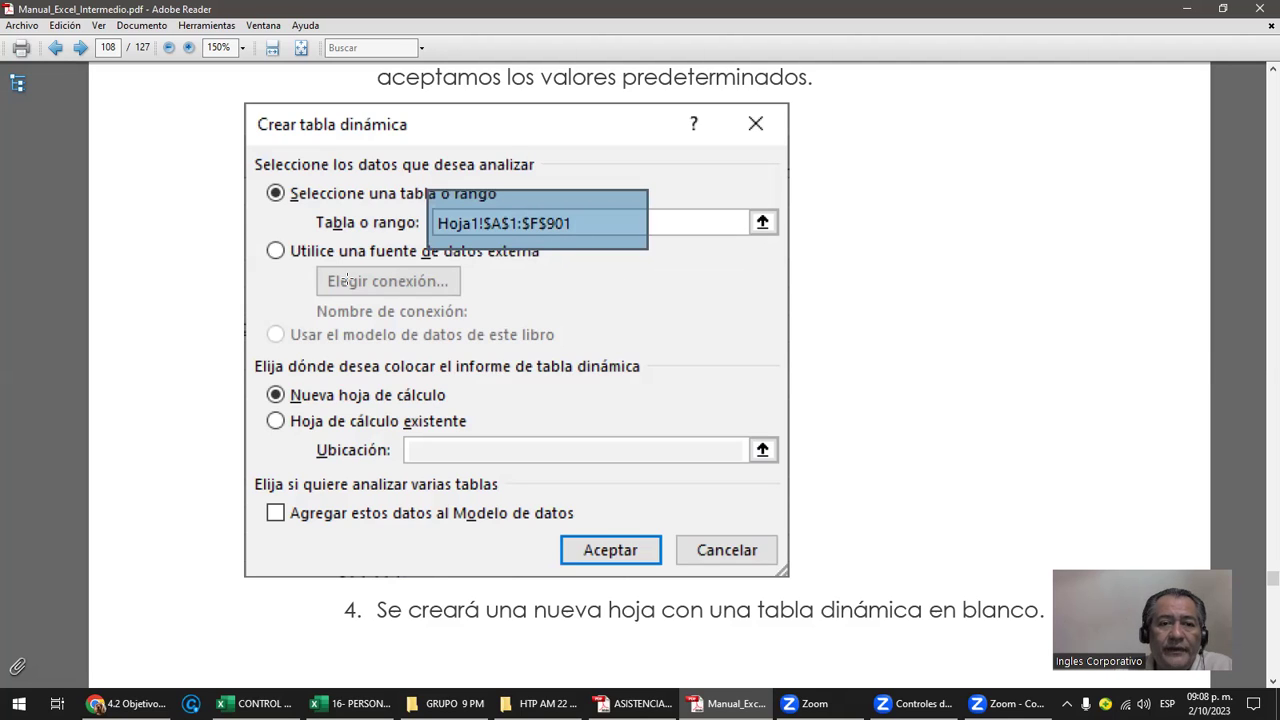
Mark the dialog's report-location section and its external data source section
{"action": "left_click", "coordinate": [250, 354]}
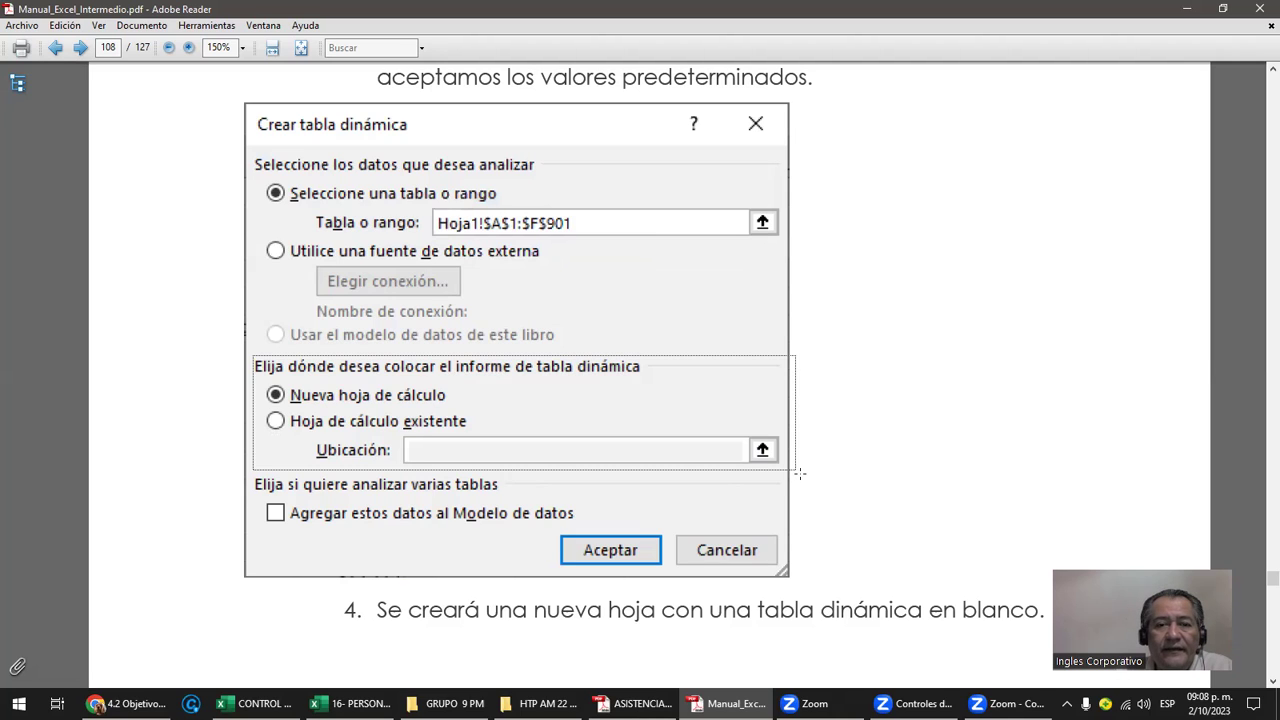
{"action": "left_click_drag", "start_coordinate": [736, 470], "coordinate": [801, 484]}
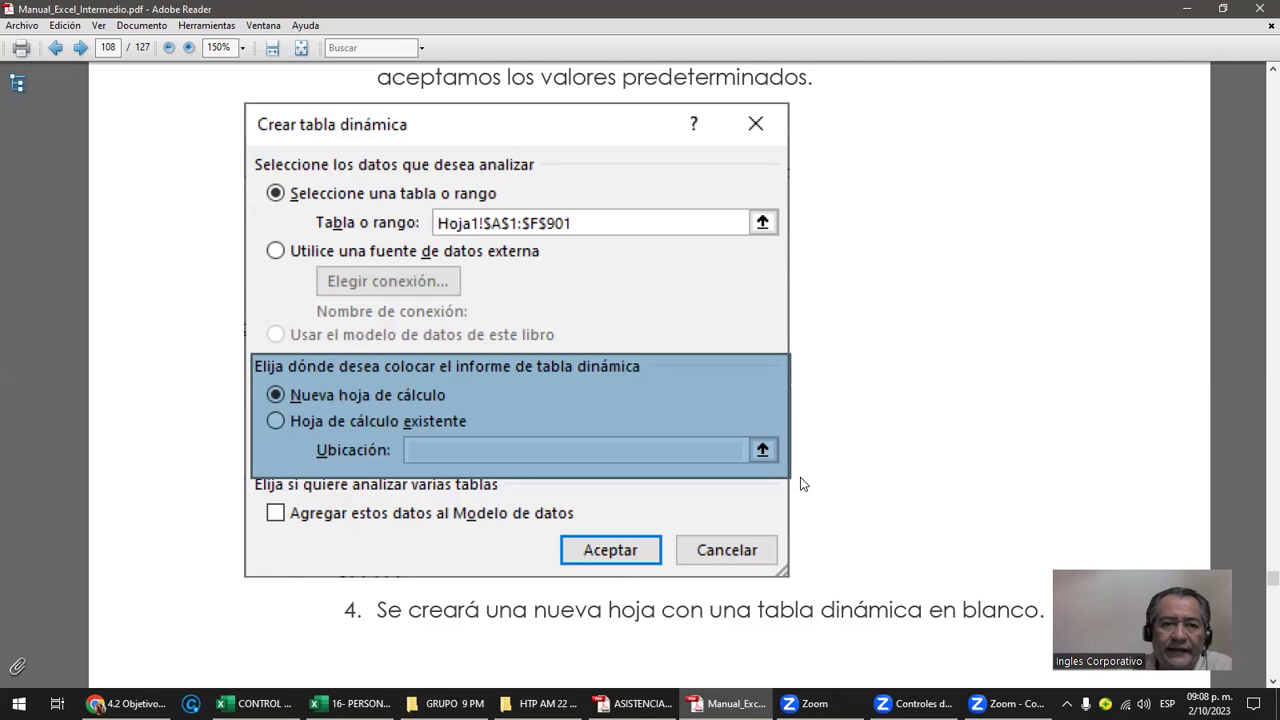
{"action": "left_click", "coordinate": [210, 277]}
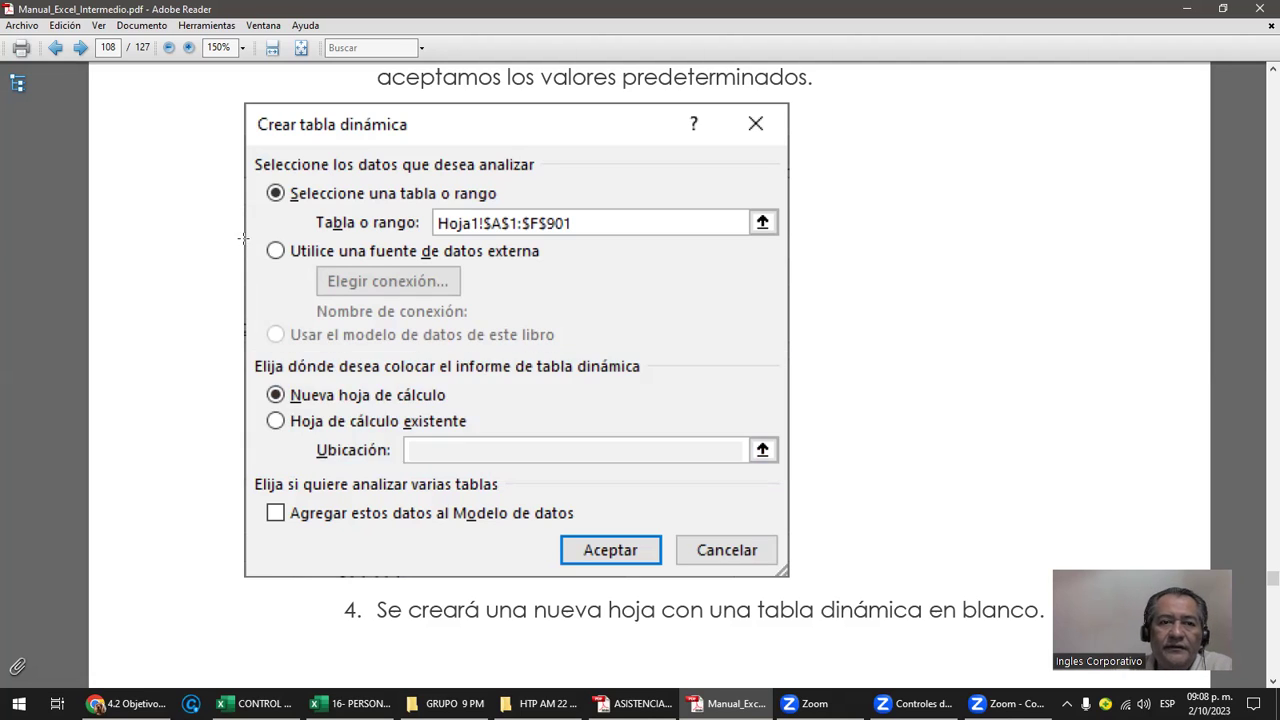
{"action": "left_click_drag", "start_coordinate": [241, 238], "coordinate": [781, 362]}
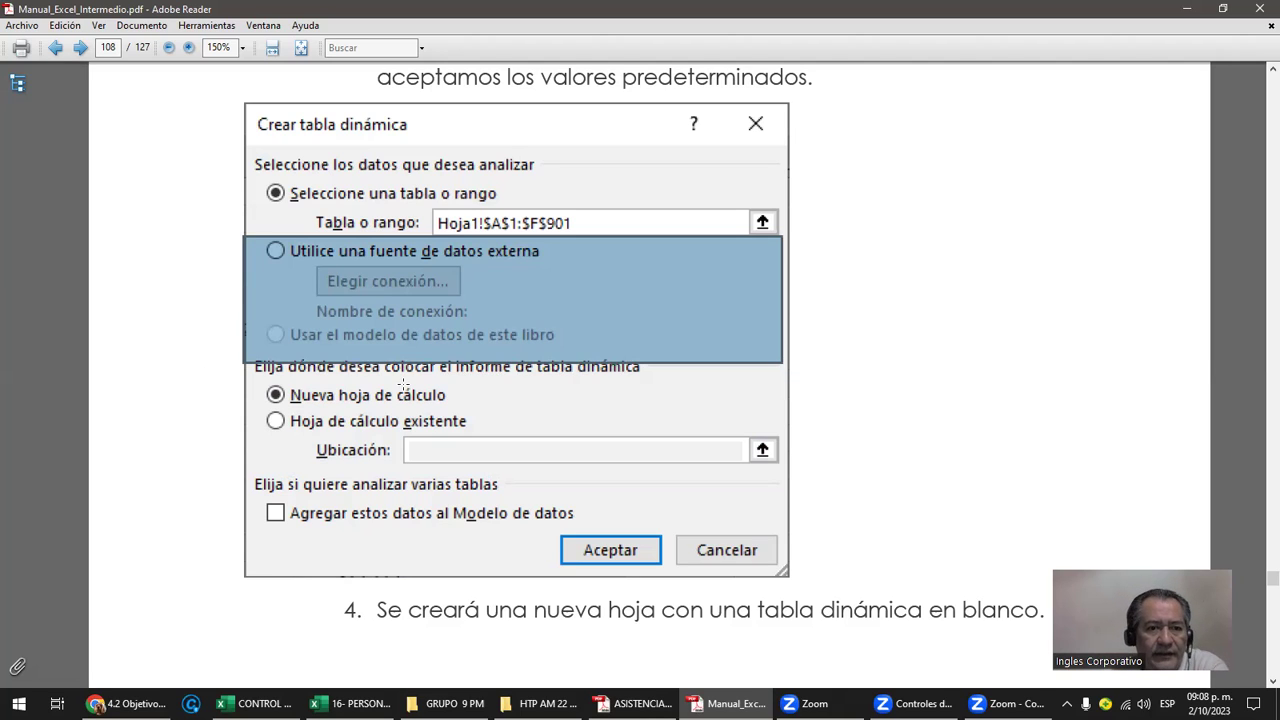
Mark the analyse-multiple-tables section and 'Modelo de datos', then scroll on to page 109
{"action": "left_click", "coordinate": [226, 501]}
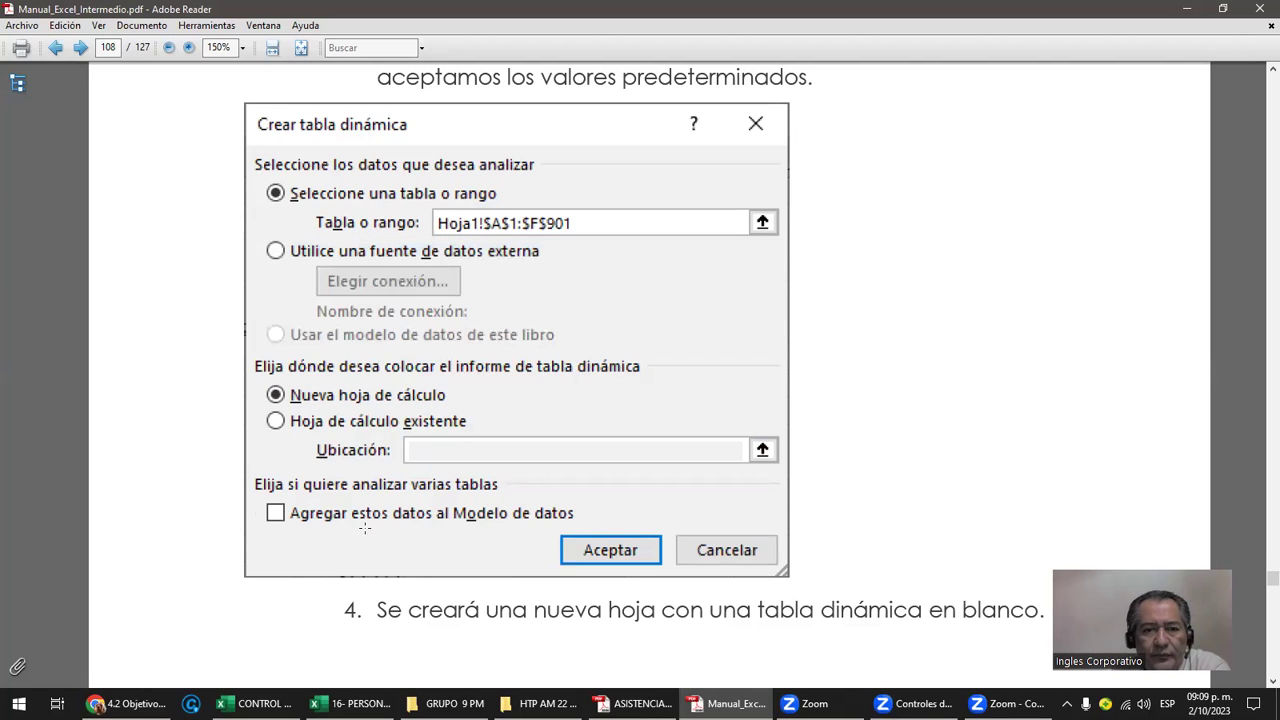
{"action": "left_click_drag", "start_coordinate": [256, 470], "coordinate": [601, 527]}
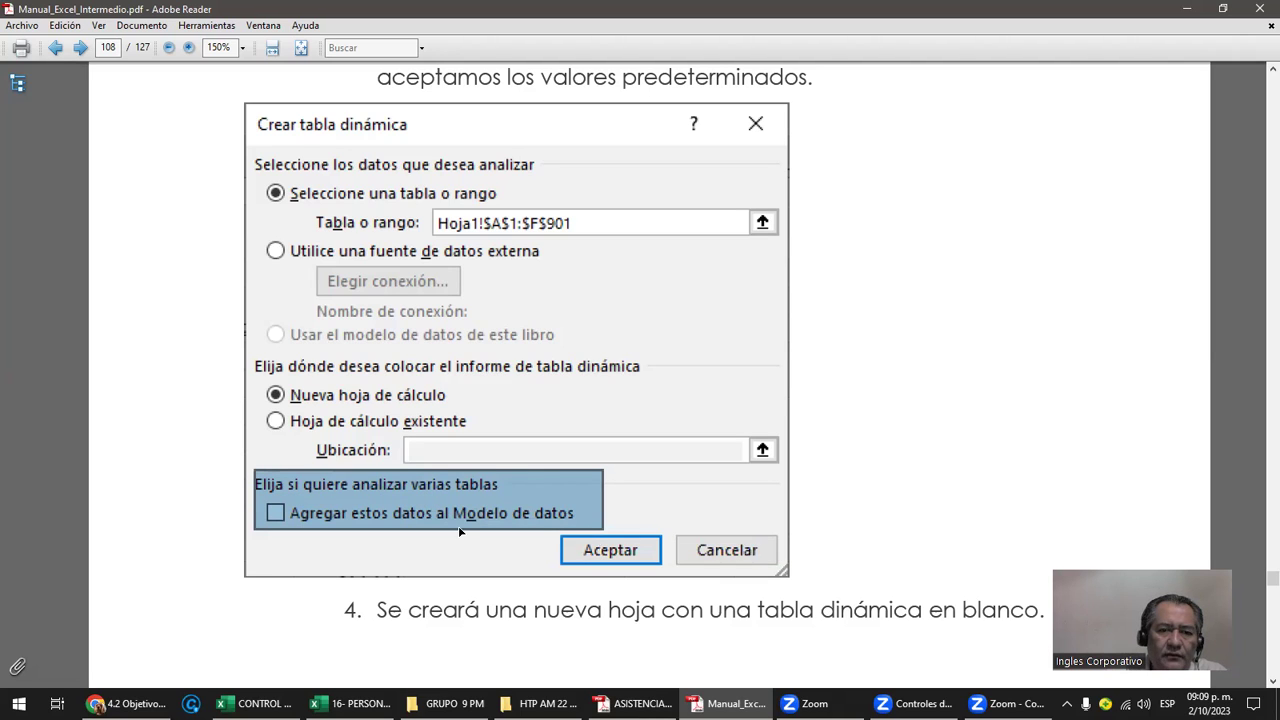
{"action": "left_click", "coordinate": [511, 519]}
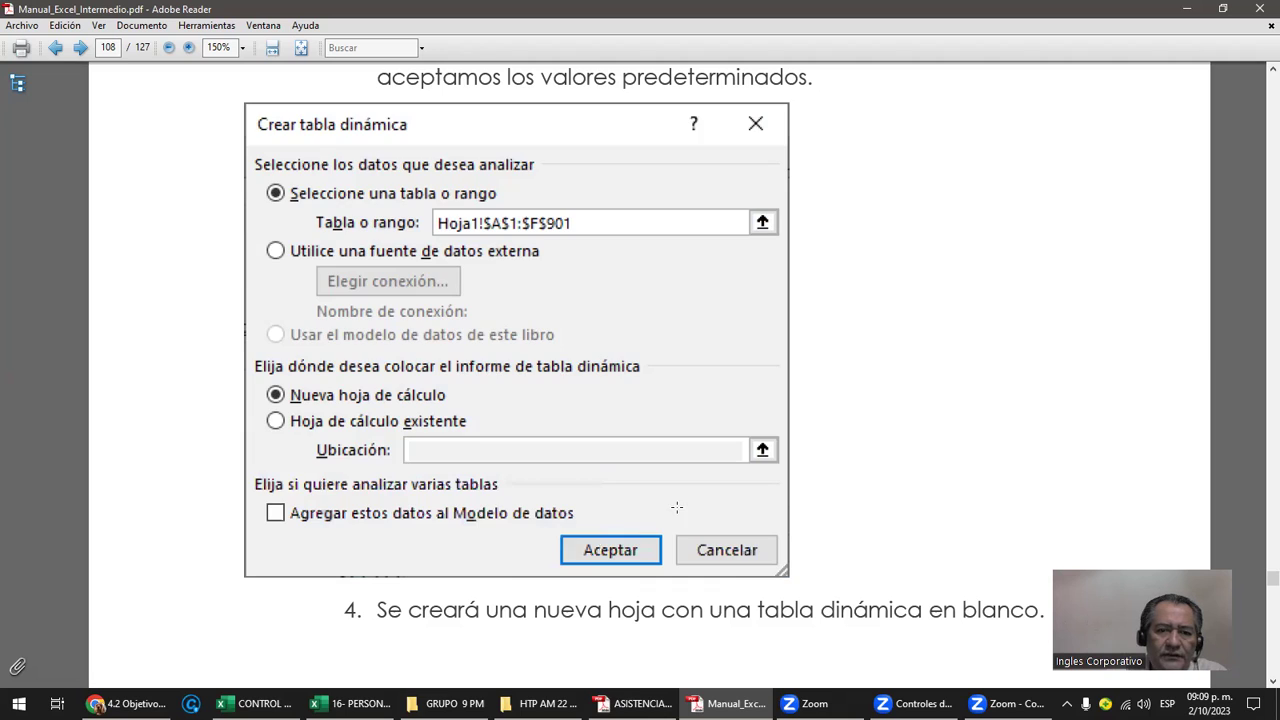
{"action": "left_click_drag", "start_coordinate": [449, 500], "coordinate": [592, 532]}
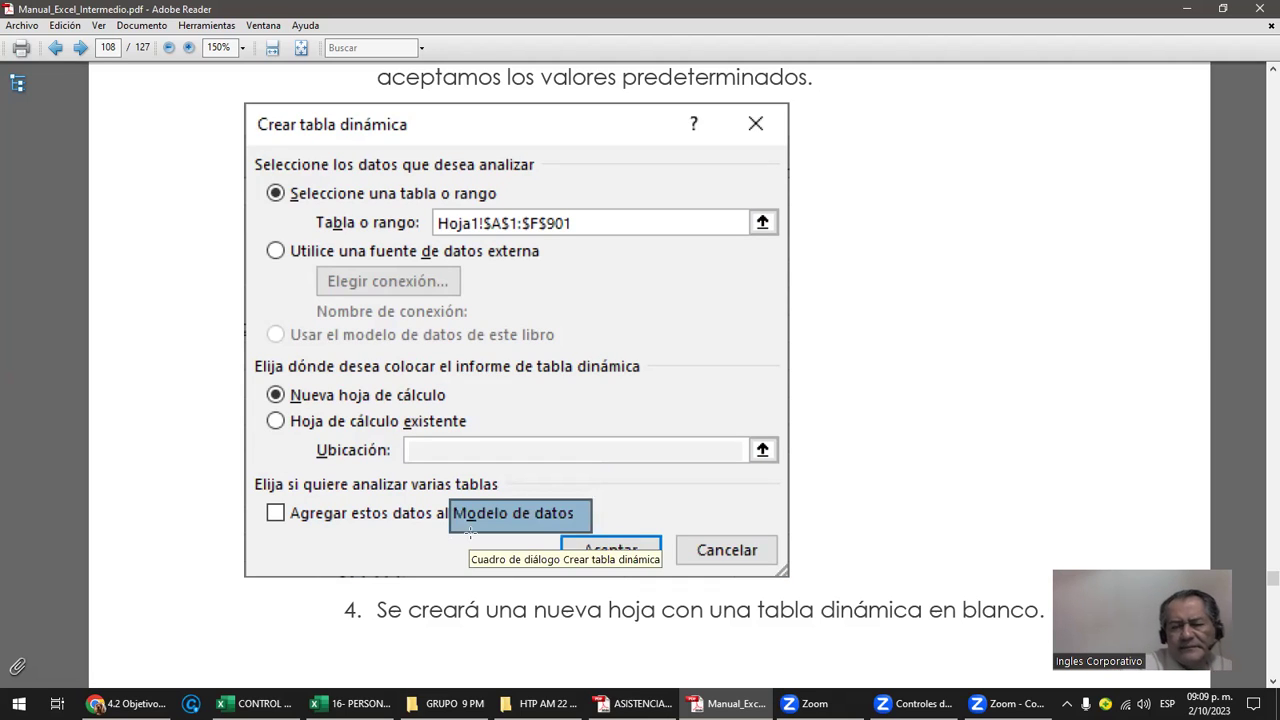
{"action": "scroll", "coordinate": [855, 425], "scroll_direction": "down", "scroll_amount": 2}
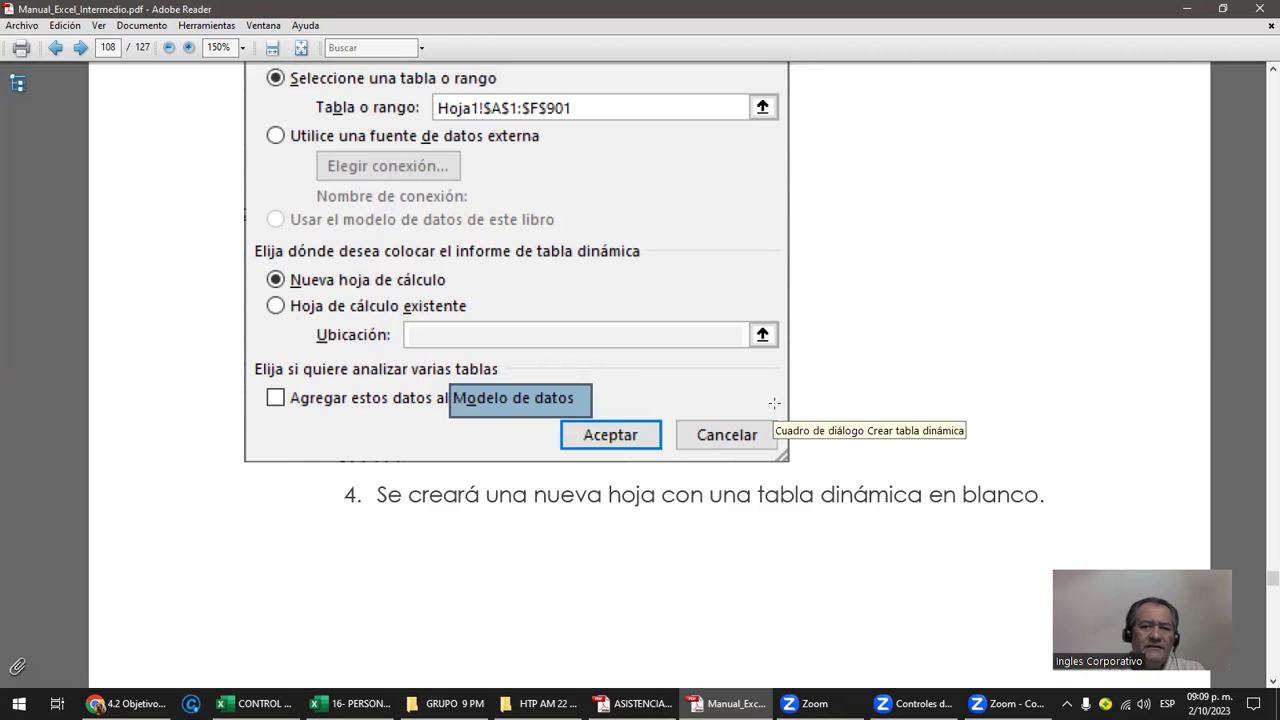
{"action": "scroll", "coordinate": [849, 412], "scroll_direction": "down", "scroll_amount": 2}
Bring the blank pivot table screenshot on page 109 into view
{"action": "scroll", "coordinate": [849, 412], "scroll_direction": "down", "scroll_amount": 5}
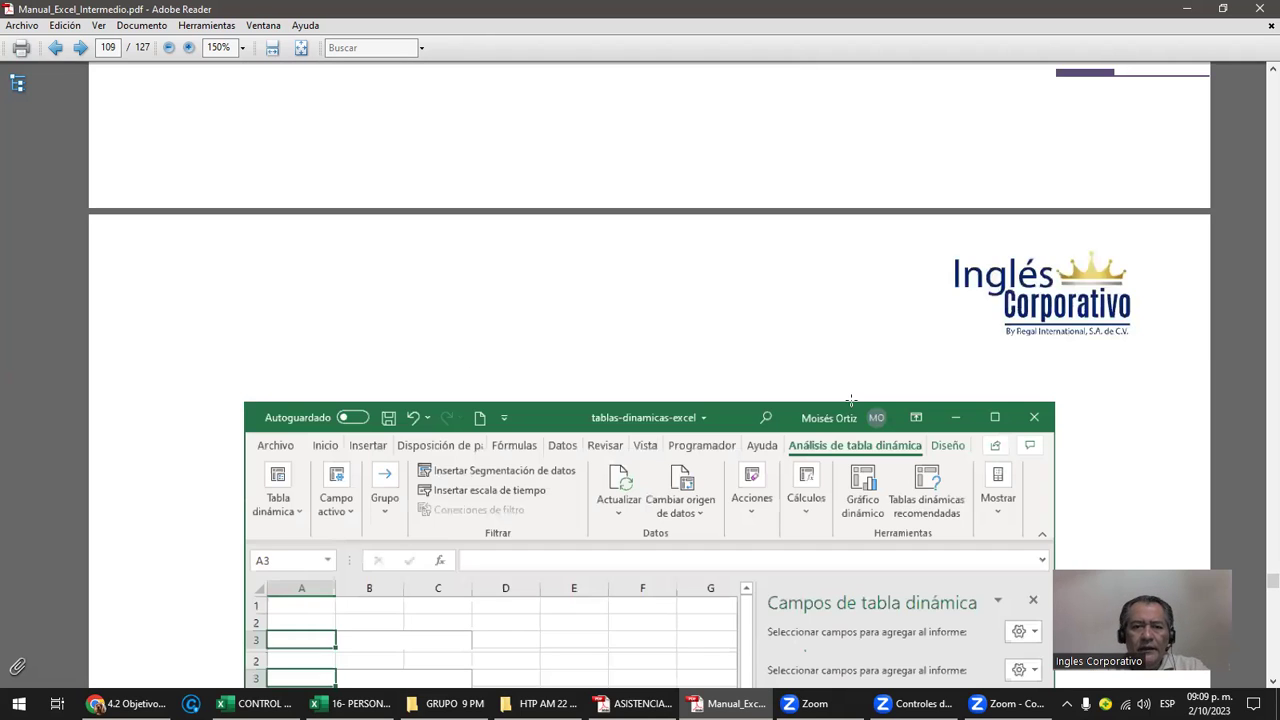
{"action": "scroll", "coordinate": [851, 400], "scroll_direction": "down", "scroll_amount": 5}
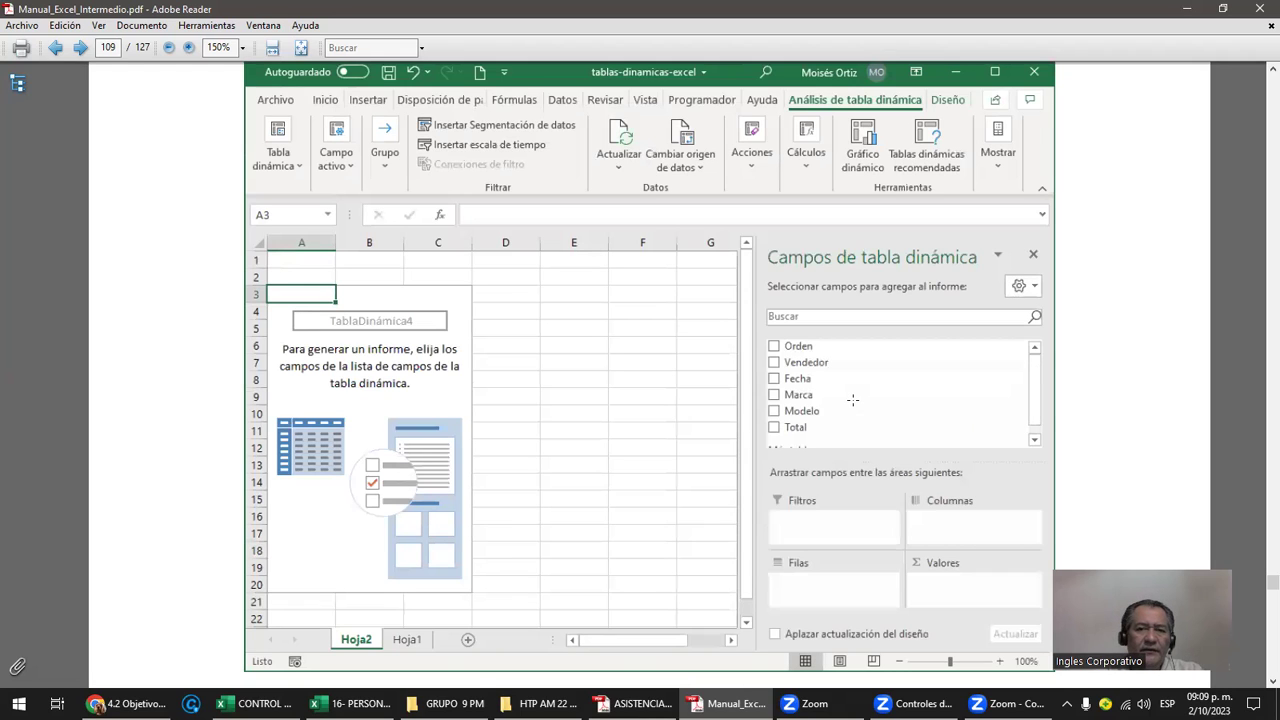
{"action": "scroll", "coordinate": [852, 399], "scroll_direction": "down", "scroll_amount": 1}
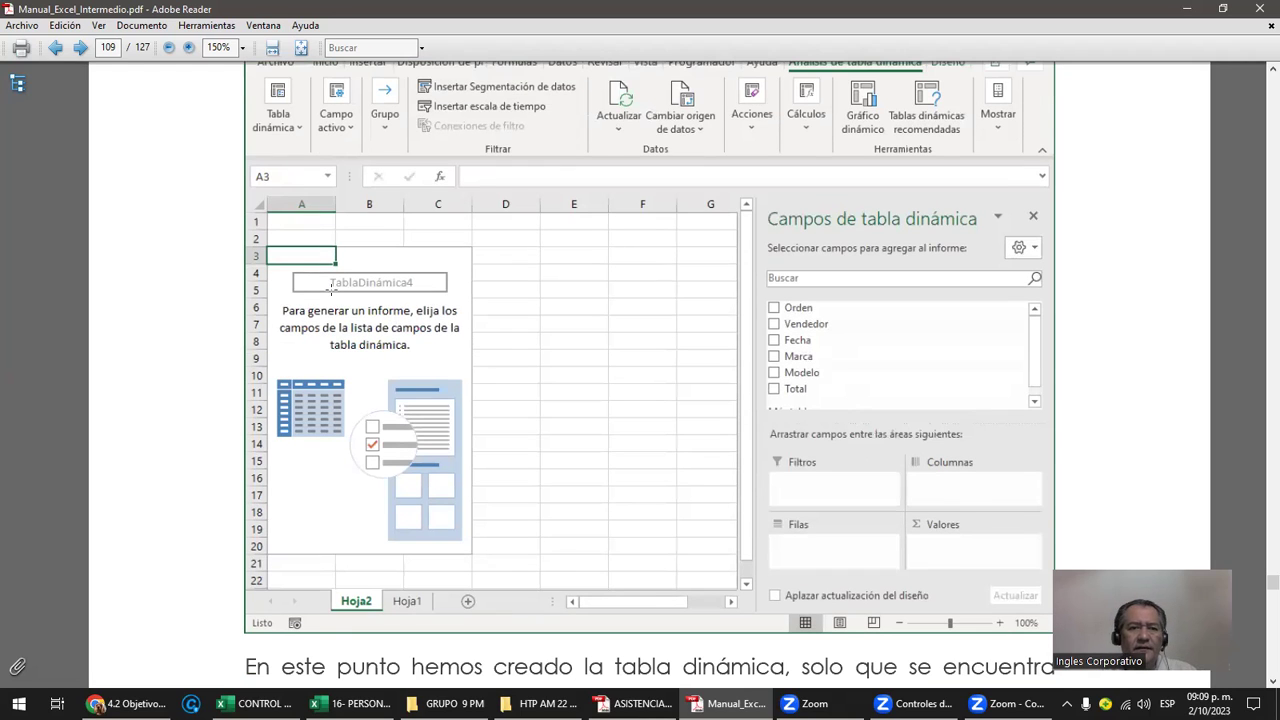
{"action": "left_click", "coordinate": [497, 571]}
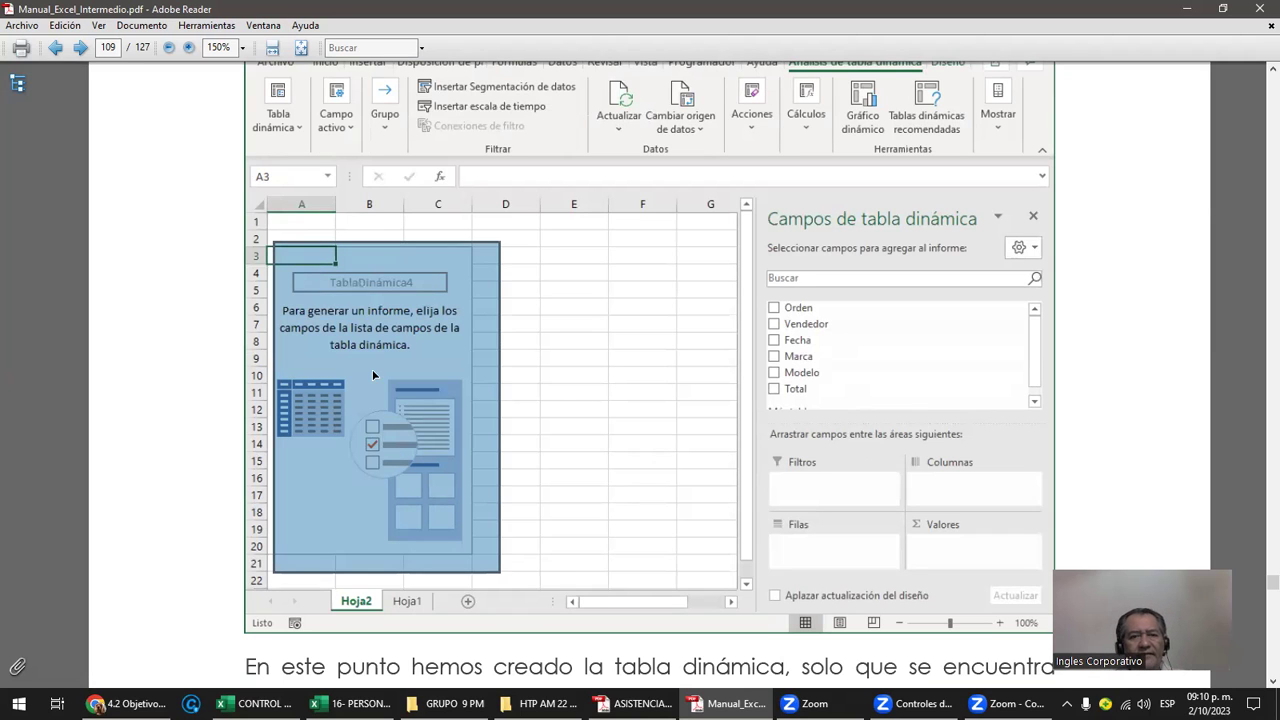
{"action": "scroll", "coordinate": [614, 436], "scroll_direction": "up", "scroll_amount": 1, "text": "ctrl"}
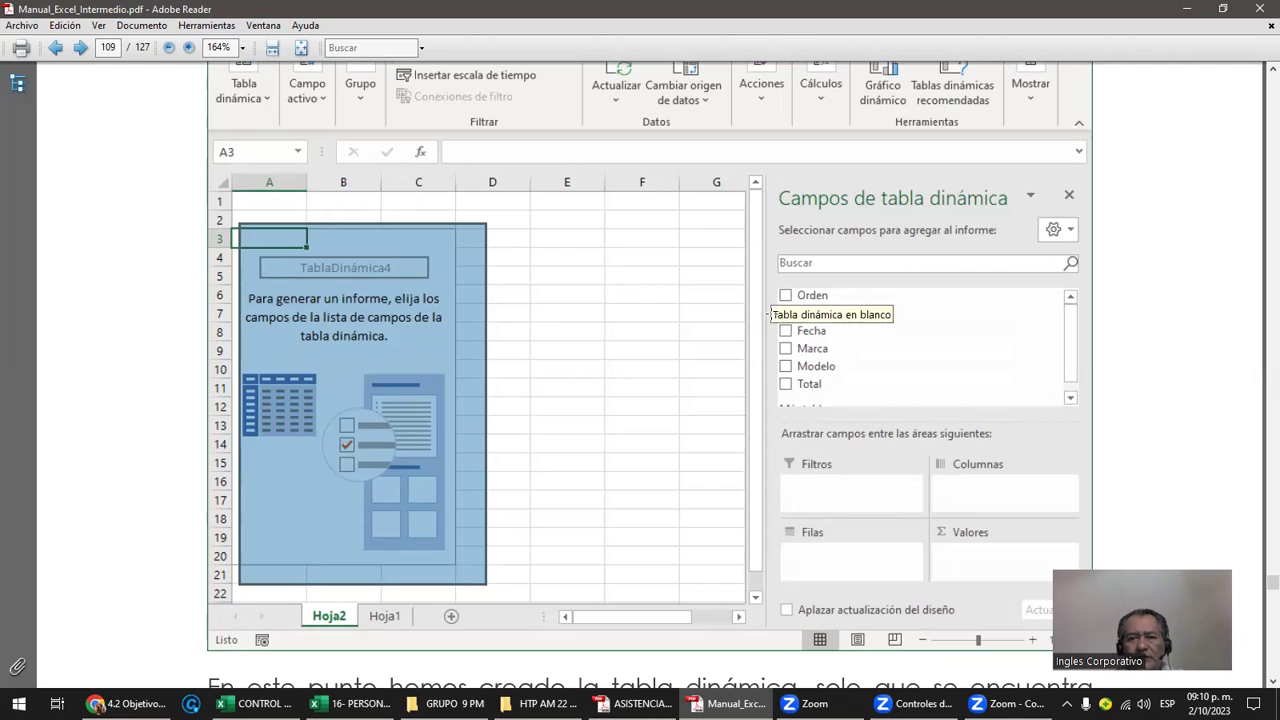
Point out the pivot field list and the Filtros, Columnas, Filas and Valores areas
{"action": "left_click_drag", "start_coordinate": [815, 398], "coordinate": [836, 406]}
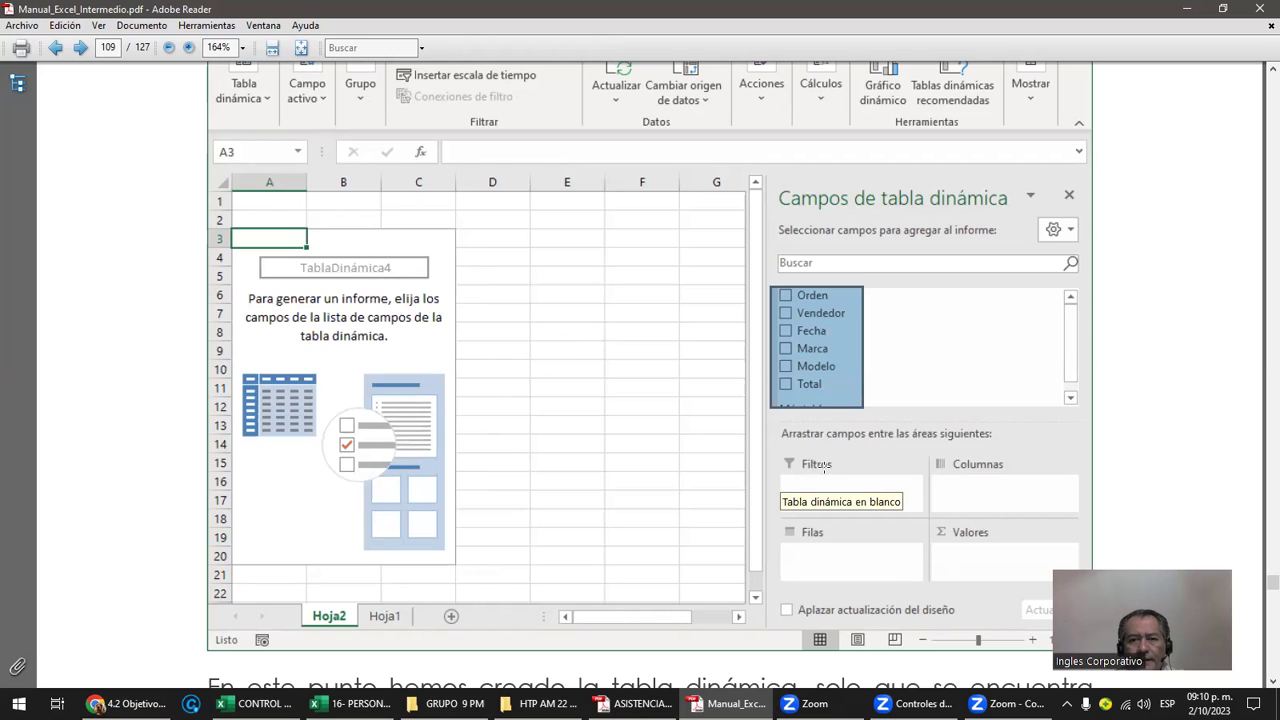
{"action": "left_click_drag", "start_coordinate": [789, 500], "coordinate": [926, 517]}
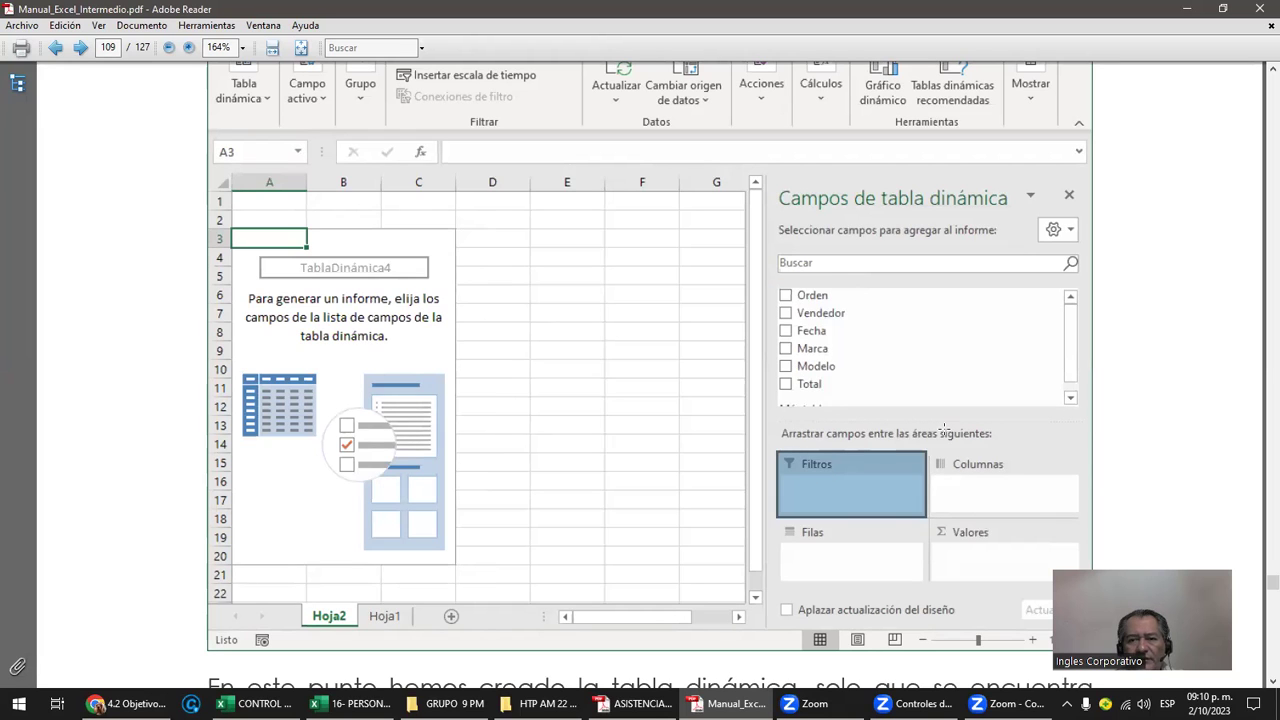
{"action": "left_click_drag", "start_coordinate": [1056, 448], "coordinate": [1068, 494]}
{"action": "left_click_drag", "start_coordinate": [952, 516], "coordinate": [951, 518]}
{"action": "left_click_drag", "start_coordinate": [790, 579], "coordinate": [791, 580]}
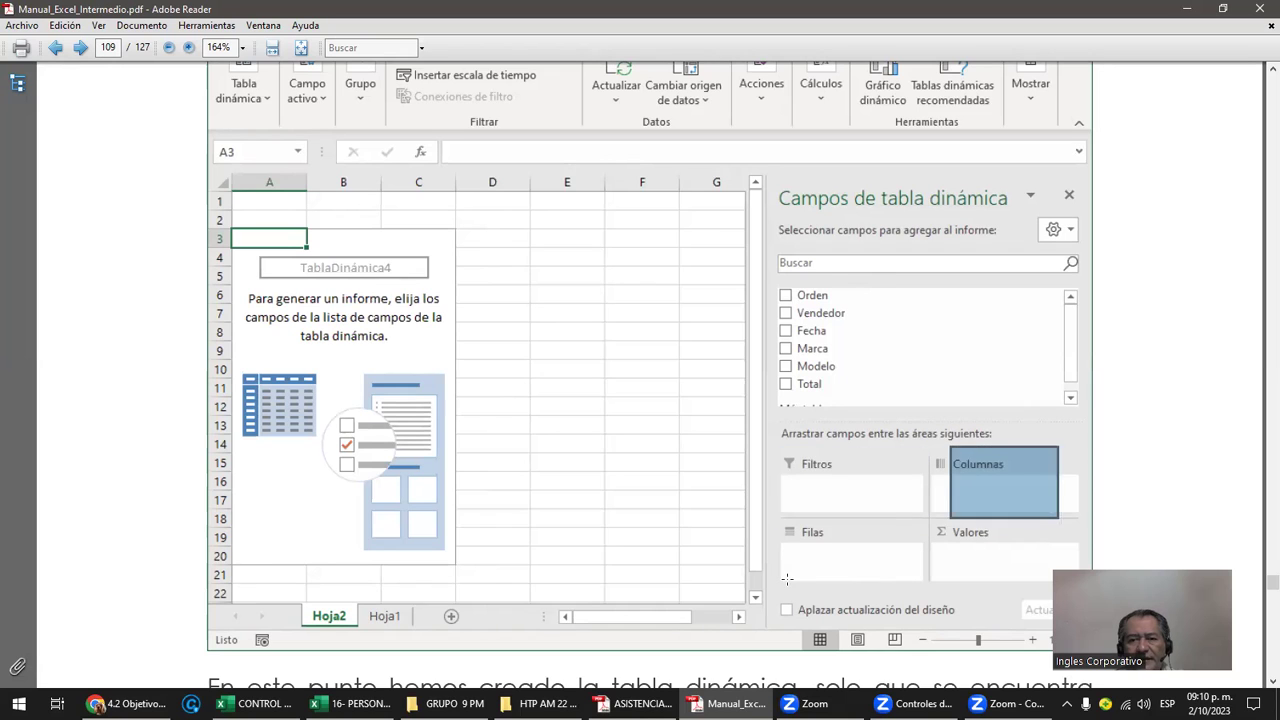
{"action": "left_click_drag", "start_coordinate": [977, 592], "coordinate": [1014, 530]}
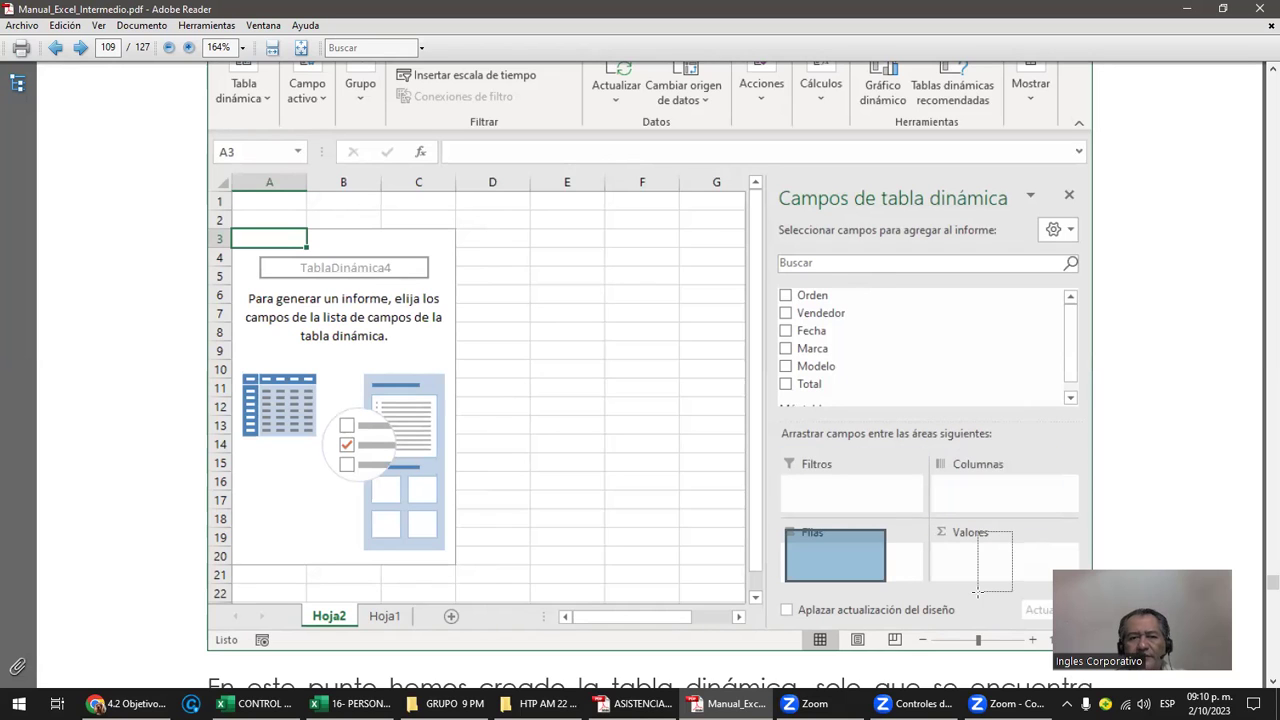
Mark out the blank TablaDinámica4 pivot table illustration
{"action": "left_click", "coordinate": [469, 402]}
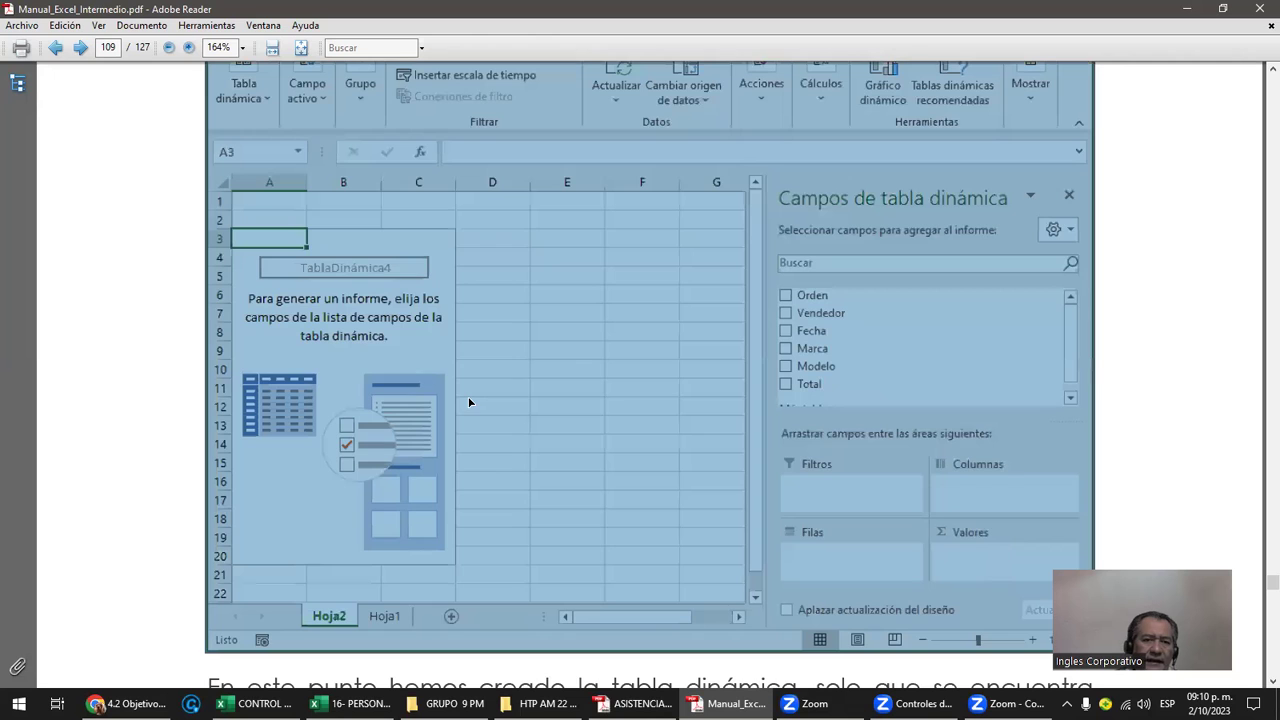
{"action": "scroll", "coordinate": [469, 402], "scroll_direction": "up", "scroll_amount": 1, "text": "ctrl"}
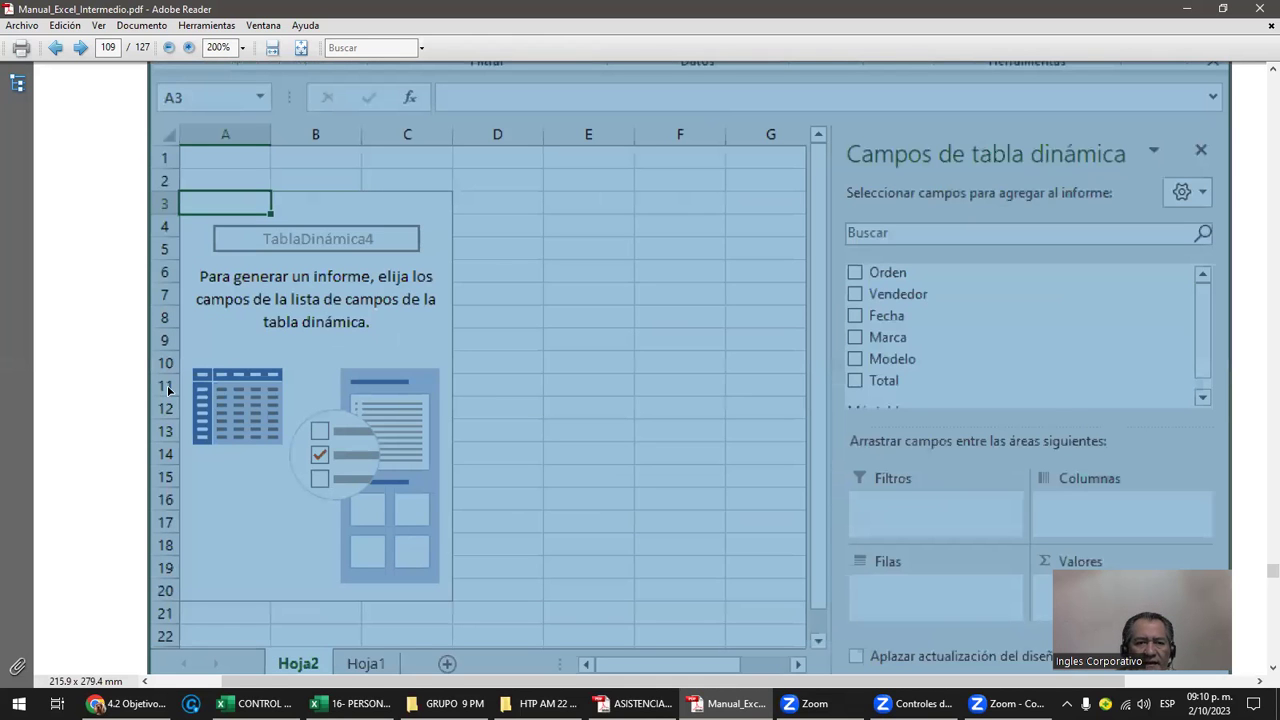
{"action": "left_click", "coordinate": [128, 390]}
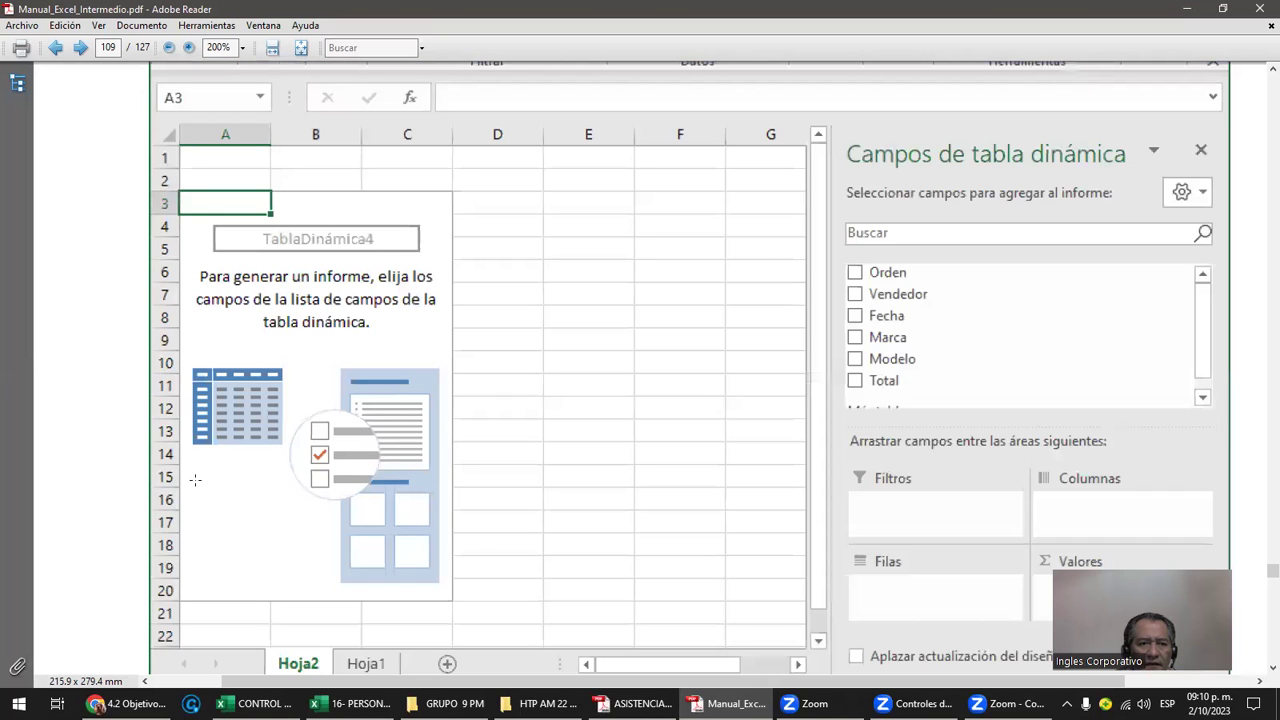
{"action": "left_click_drag", "start_coordinate": [185, 355], "coordinate": [302, 505]}
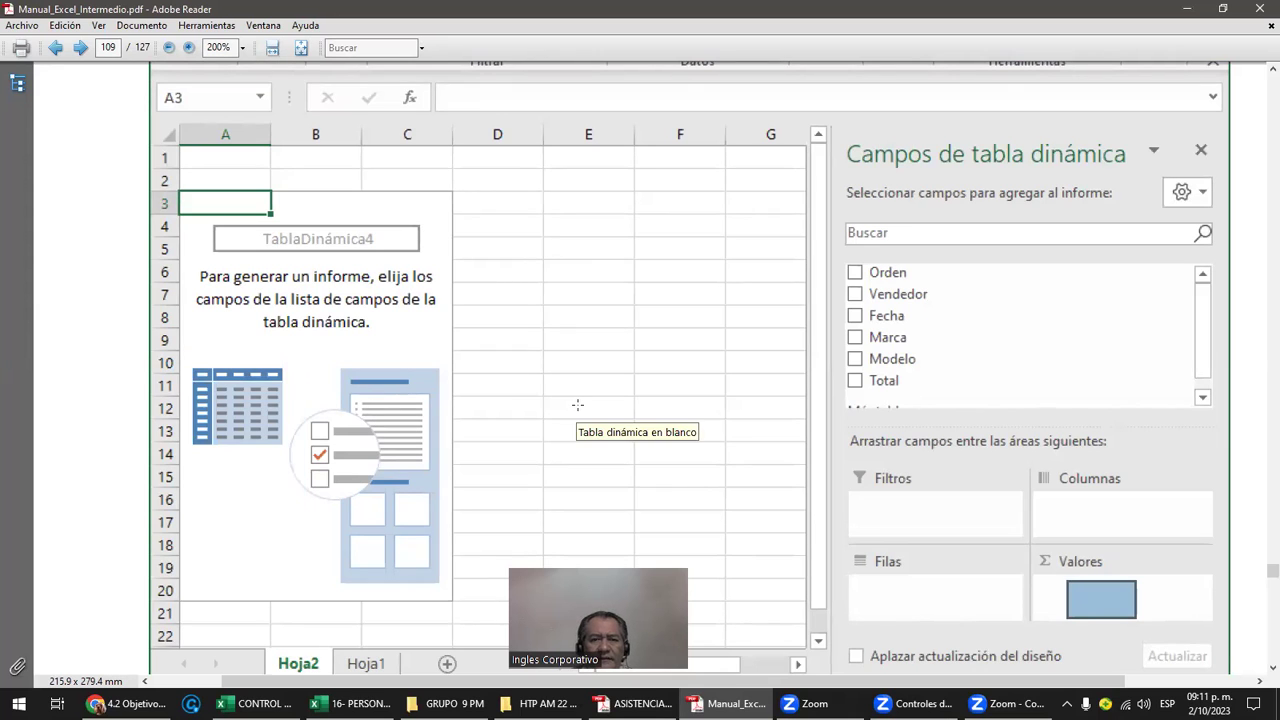
Scroll down from page 109 to the finished pivot table example on page 112
{"action": "scroll", "coordinate": [578, 405], "scroll_direction": "down", "scroll_amount": 3}
{"action": "scroll", "coordinate": [578, 405], "scroll_direction": "down", "scroll_amount": 4}
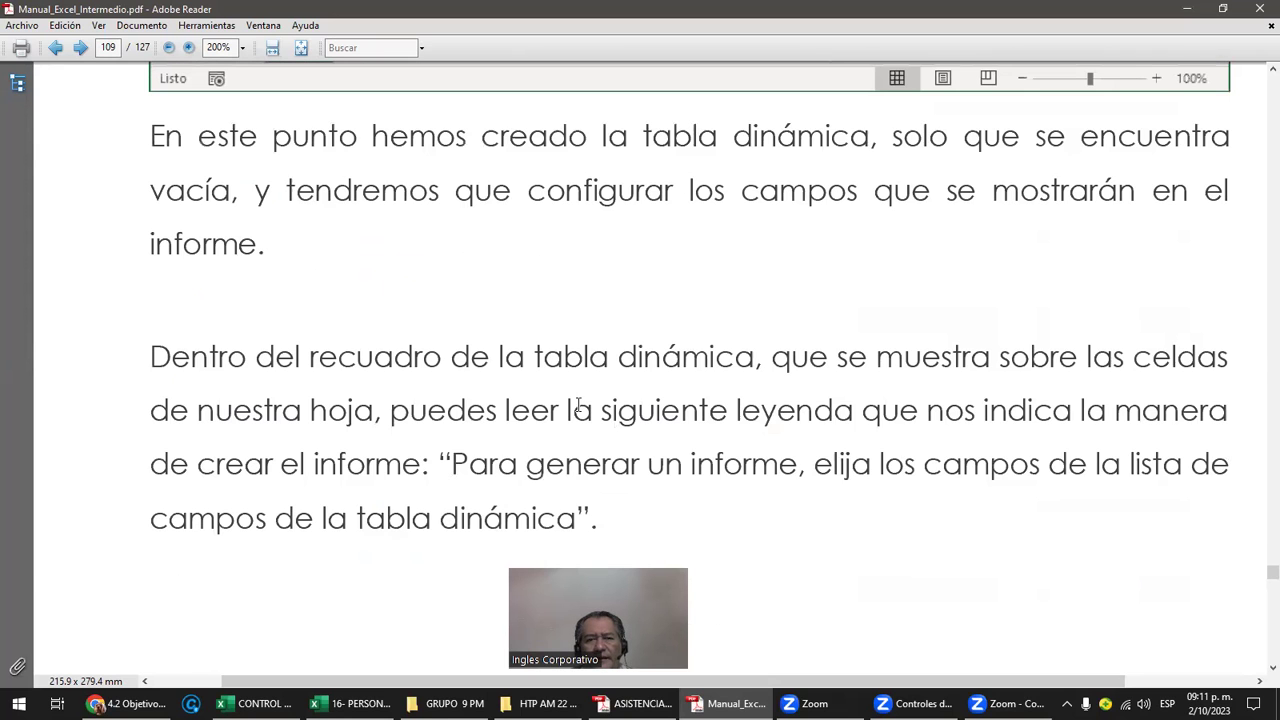
{"action": "scroll", "coordinate": [580, 410], "scroll_direction": "down", "scroll_amount": 4}
{"action": "scroll", "coordinate": [580, 408], "scroll_direction": "down", "scroll_amount": 7}
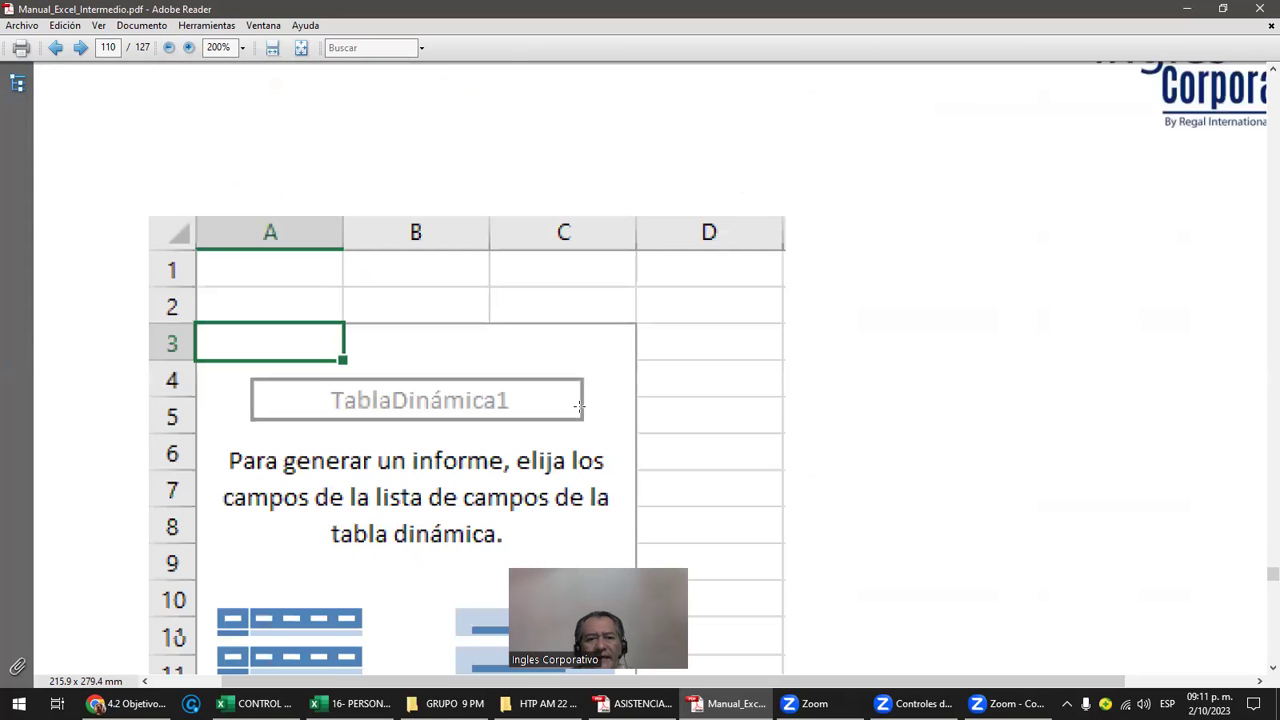
{"action": "scroll", "coordinate": [580, 406], "scroll_direction": "down", "scroll_amount": 4}
{"action": "scroll", "coordinate": [580, 406], "scroll_direction": "down", "scroll_amount": 6}
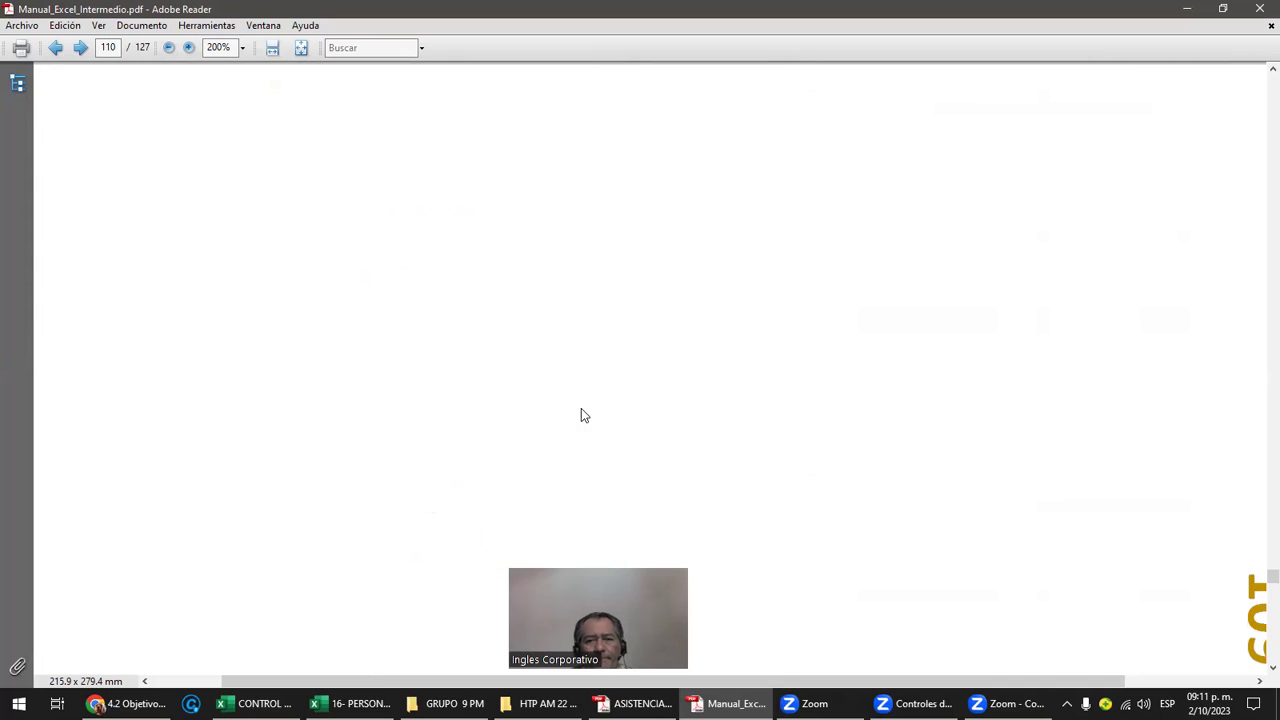
{"action": "scroll", "coordinate": [584, 408], "scroll_direction": "down", "scroll_amount": 6}
{"action": "scroll", "coordinate": [585, 409], "scroll_direction": "down", "scroll_amount": 5}
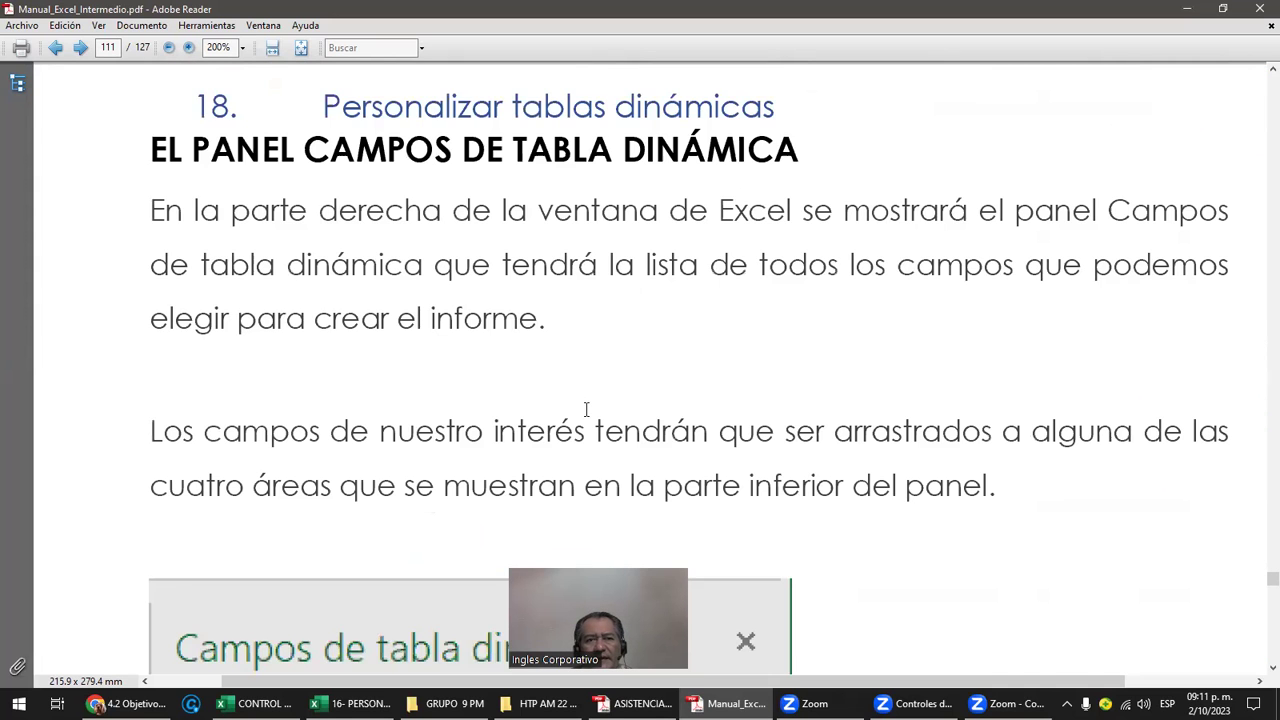
{"action": "scroll", "coordinate": [585, 409], "scroll_direction": "down", "scroll_amount": 2}
{"action": "scroll", "coordinate": [585, 409], "scroll_direction": "down", "scroll_amount": 3}
{"action": "scroll", "coordinate": [585, 409], "scroll_direction": "down", "scroll_amount": 5}
{"action": "scroll", "coordinate": [586, 410], "scroll_direction": "down", "scroll_amount": 5}
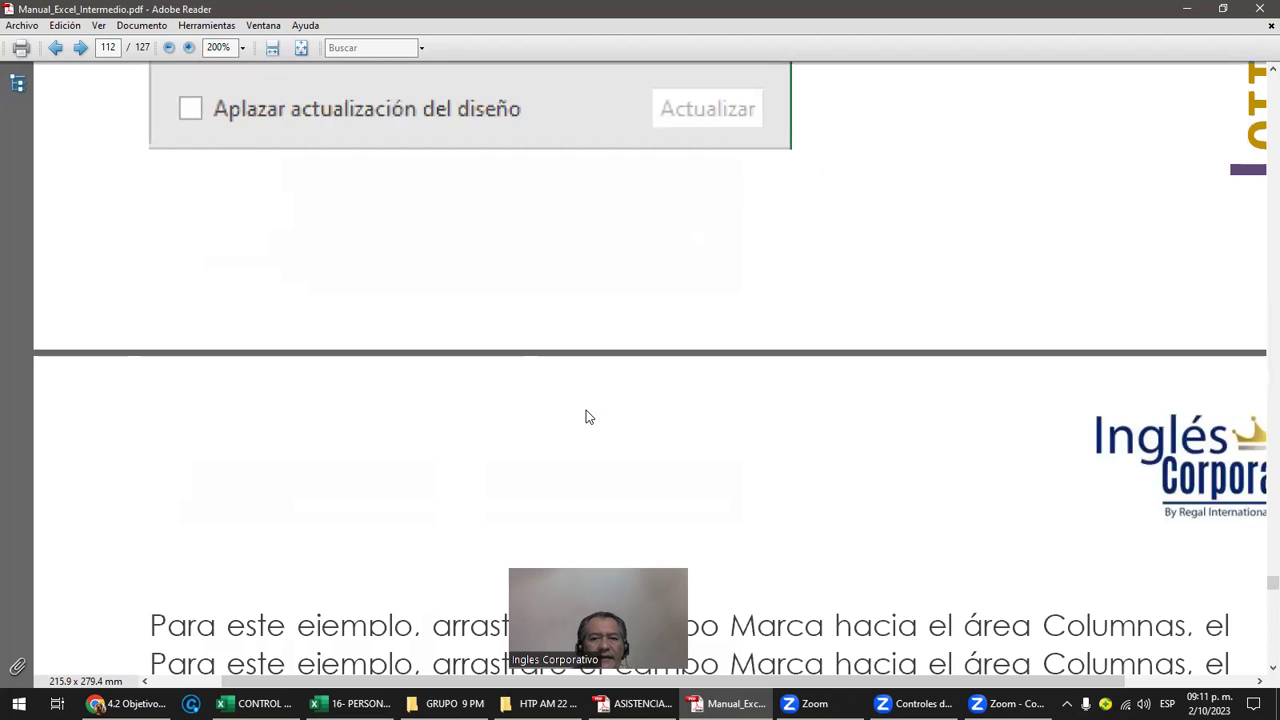
{"action": "scroll", "coordinate": [586, 410], "scroll_direction": "down", "scroll_amount": 5}
{"action": "scroll", "coordinate": [587, 409], "scroll_direction": "down", "scroll_amount": 5}
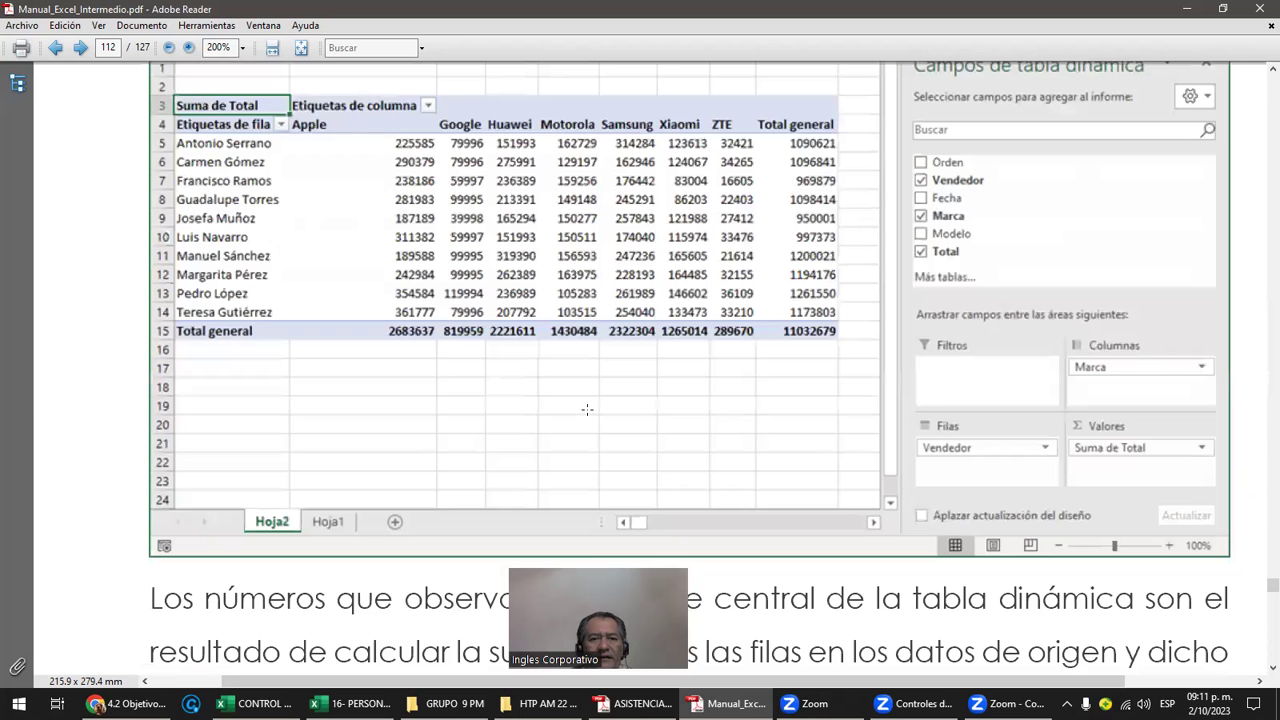
{"action": "scroll", "coordinate": [587, 409], "scroll_direction": "up", "scroll_amount": 1}
{"action": "scroll", "coordinate": [587, 409], "scroll_direction": "up", "scroll_amount": 1}
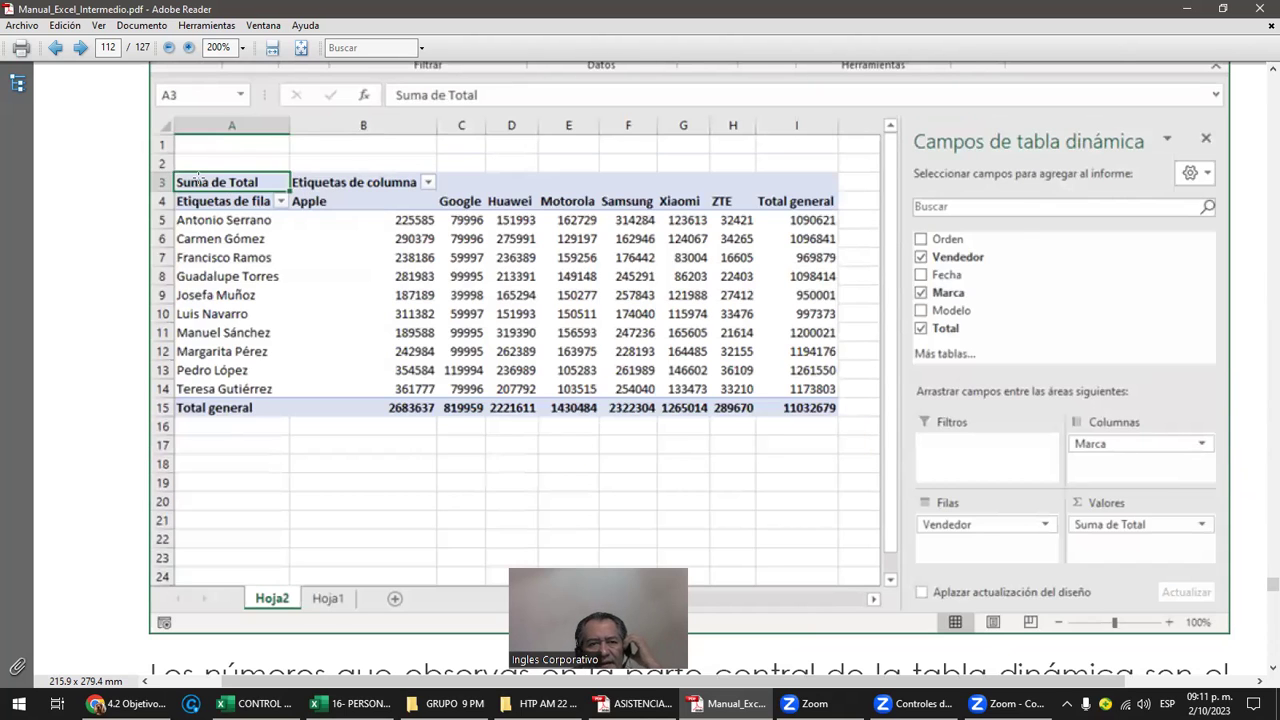
Mark column A and then the whole pivot table in the picture
{"action": "left_click_drag", "start_coordinate": [189, 169], "coordinate": [203, 290]}
{"action": "left_click", "coordinate": [529, 435]}
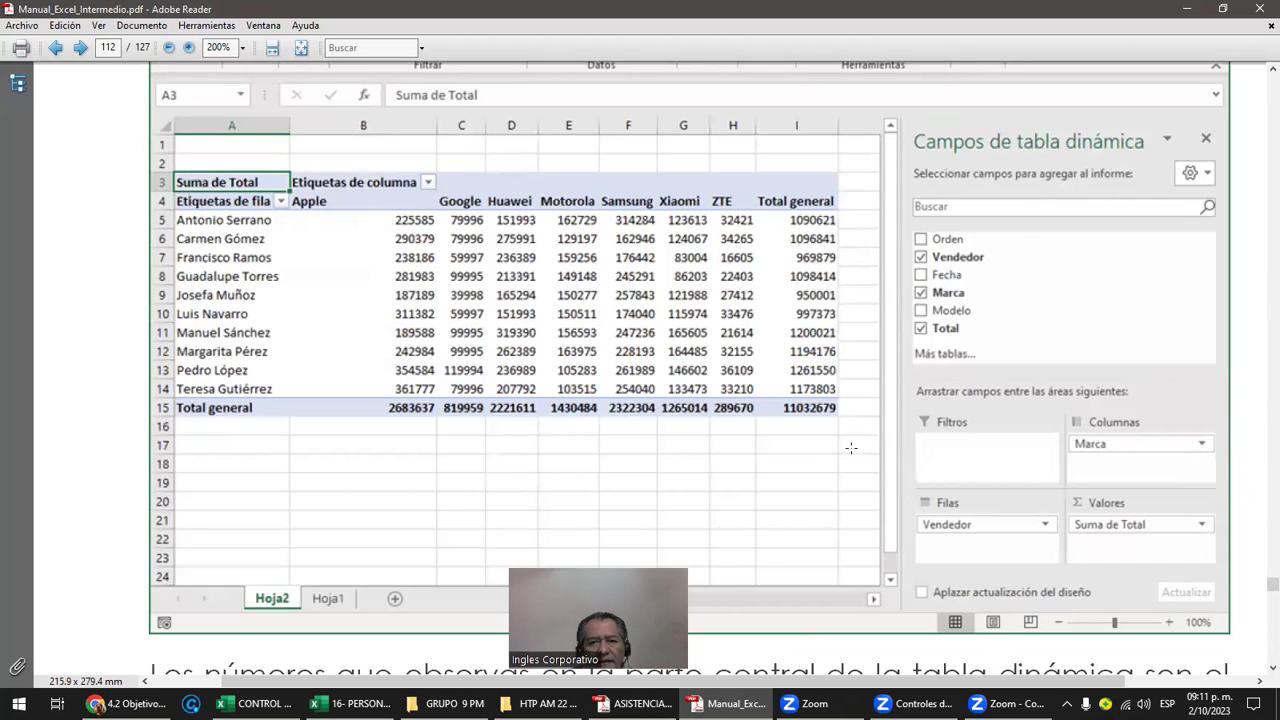
{"action": "left_click_drag", "start_coordinate": [188, 168], "coordinate": [851, 447]}
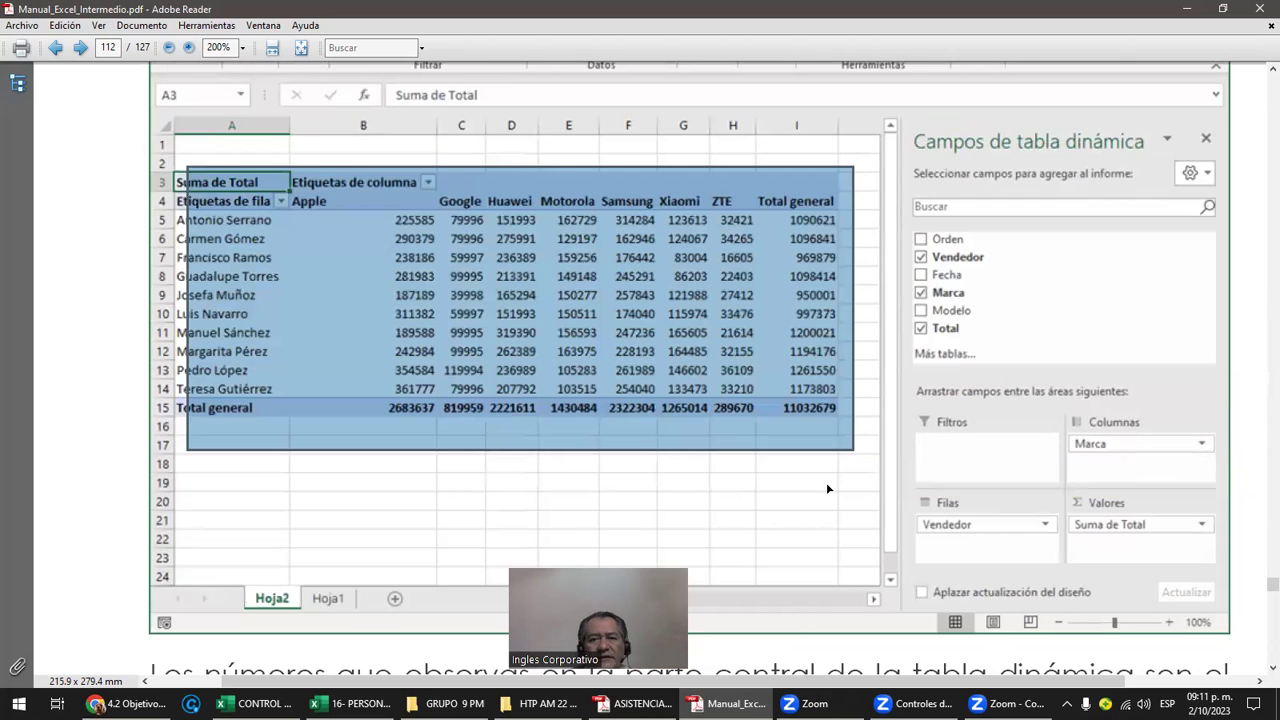
{"action": "scroll", "coordinate": [827, 489], "scroll_direction": "up", "scroll_amount": 2}
Point out the Filas area with Vendedor, the seller names, and the Suma de Total values
{"action": "left_click", "coordinate": [827, 488]}
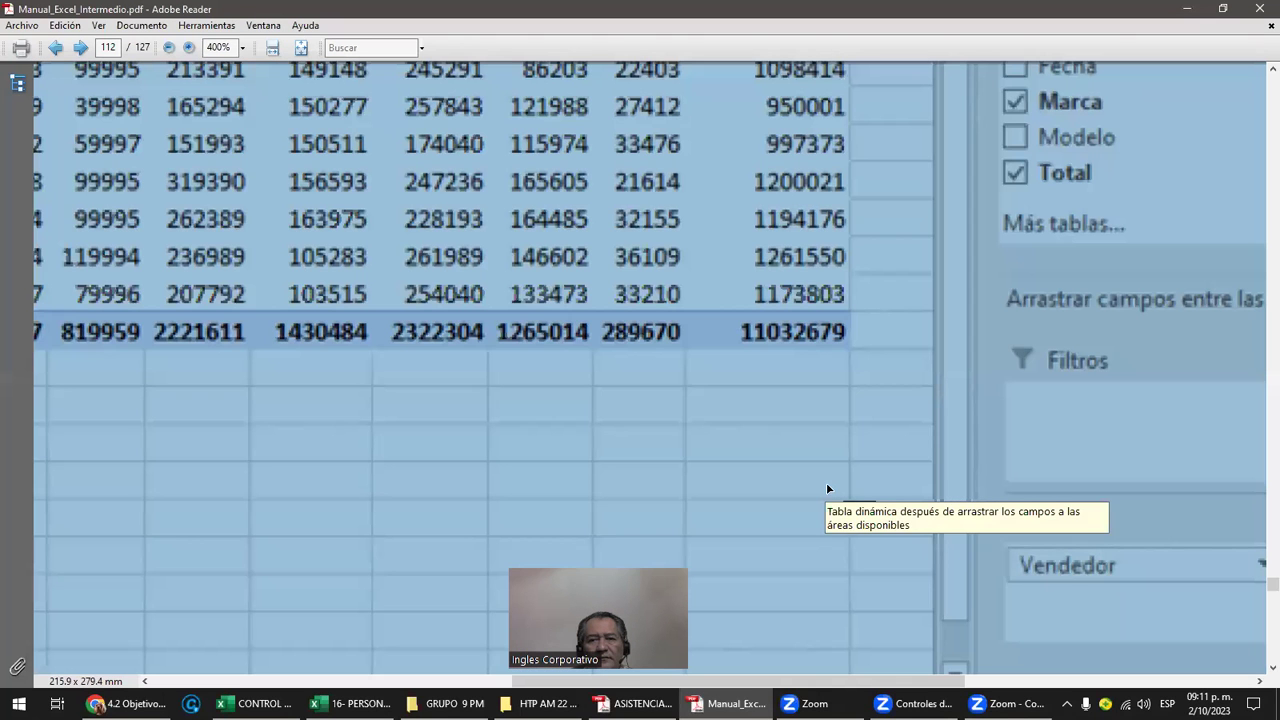
{"action": "scroll", "coordinate": [643, 510], "scroll_direction": "down", "scroll_amount": 2}
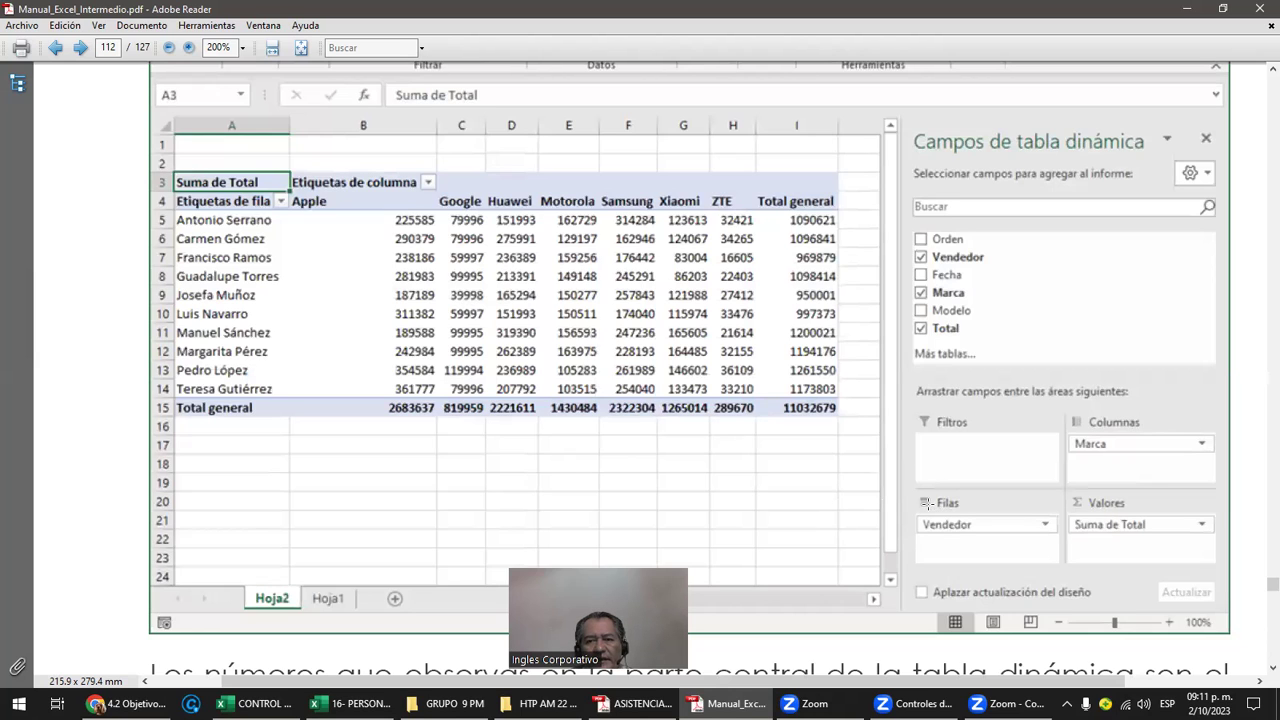
{"action": "left_click", "coordinate": [1060, 575]}
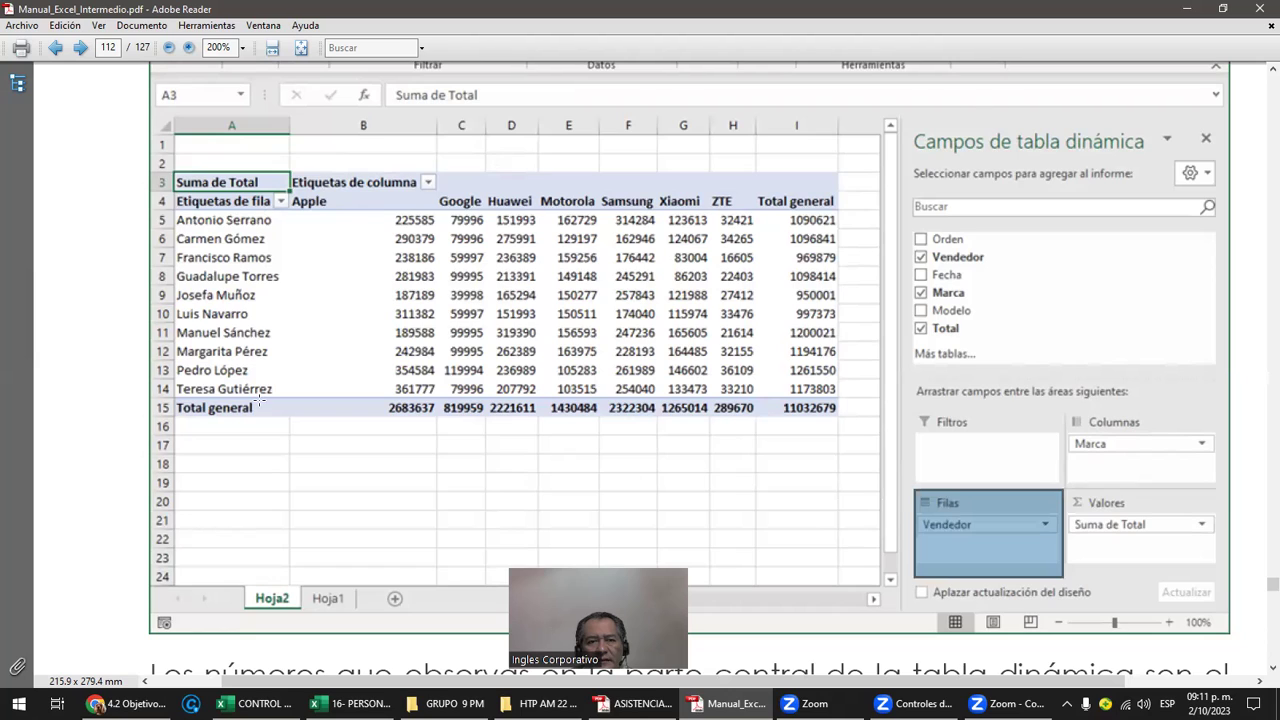
{"action": "left_click_drag", "start_coordinate": [270, 211], "coordinate": [174, 410]}
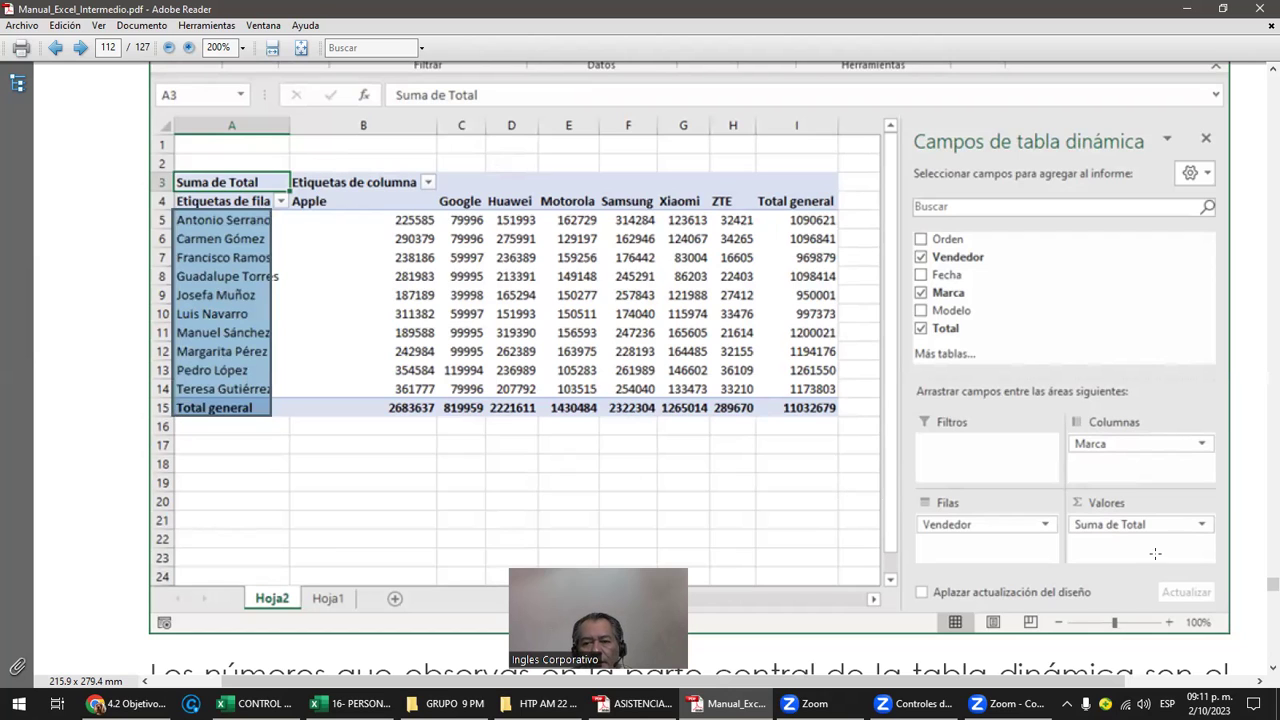
{"action": "left_click_drag", "start_coordinate": [1090, 525], "coordinate": [693, 394]}
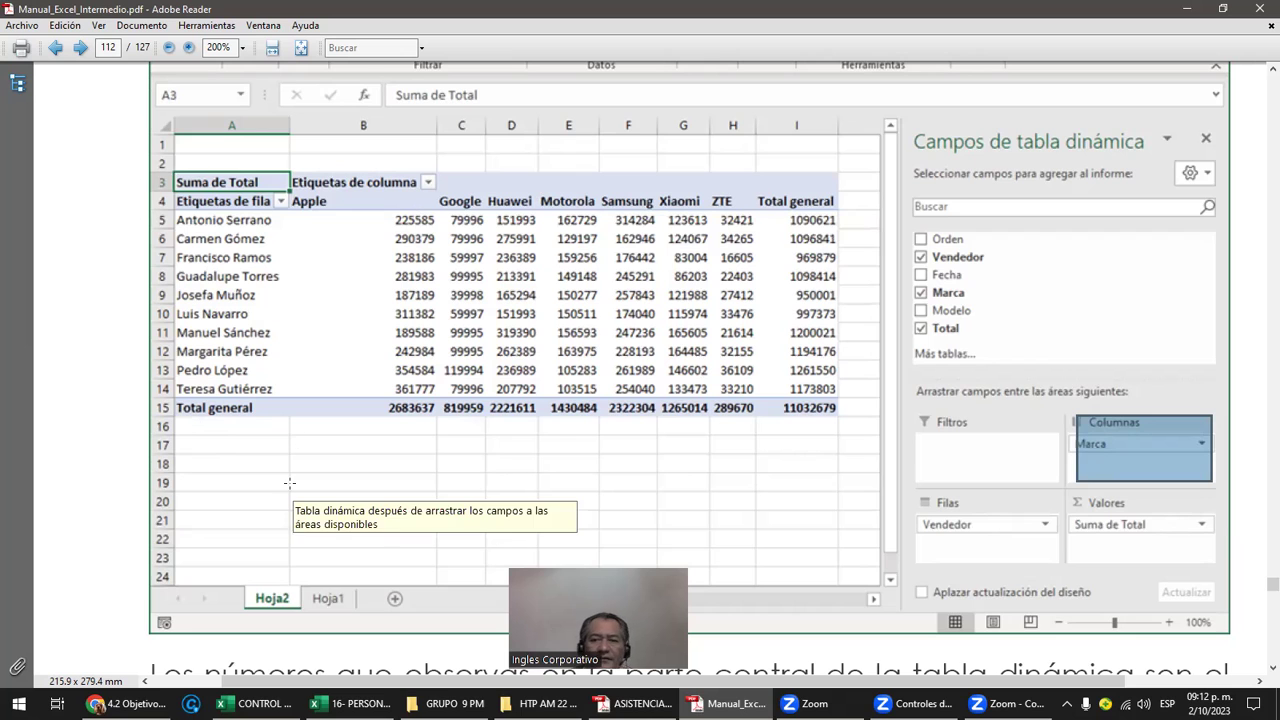
Scroll to page 113 and snapshot-mark the Suma de Total field and the sums in B6:D11
{"action": "scroll", "coordinate": [472, 450], "scroll_direction": "down", "scroll_amount": 2}
{"action": "scroll", "coordinate": [472, 450], "scroll_direction": "down", "scroll_amount": 6}
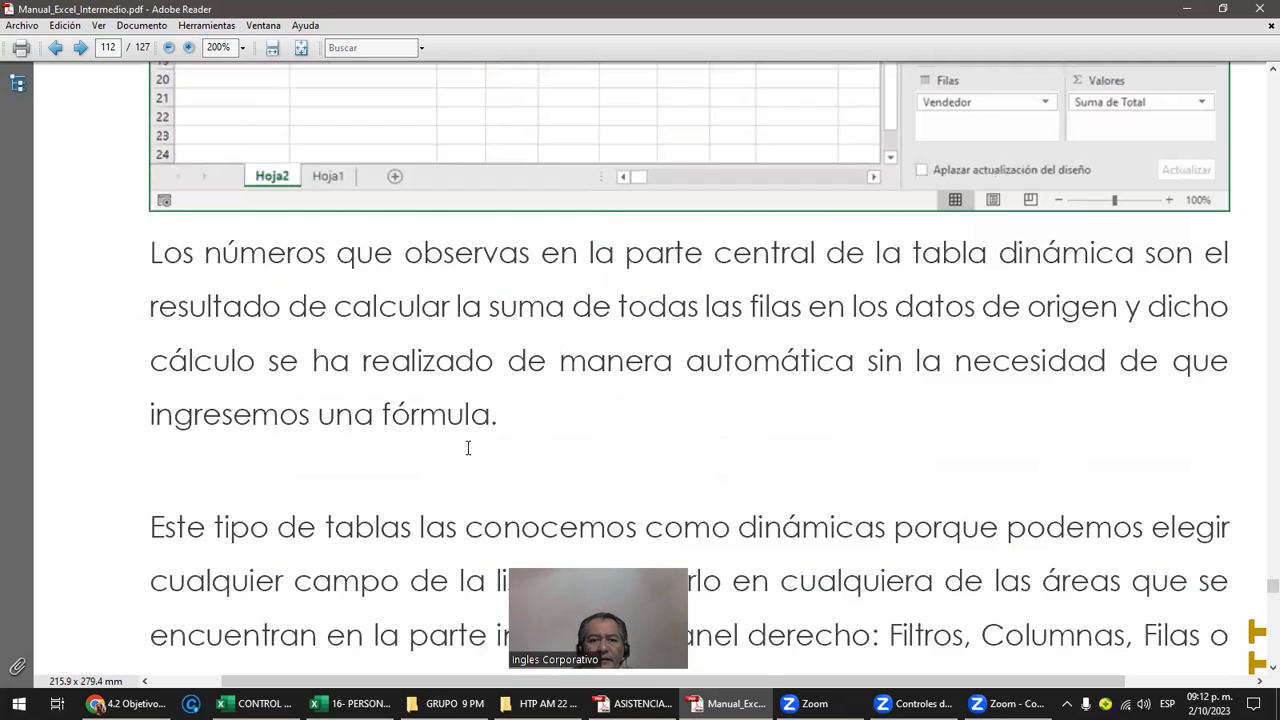
{"action": "scroll", "coordinate": [469, 457], "scroll_direction": "down", "scroll_amount": 10}
{"action": "scroll", "coordinate": [468, 450], "scroll_direction": "down", "scroll_amount": 5}
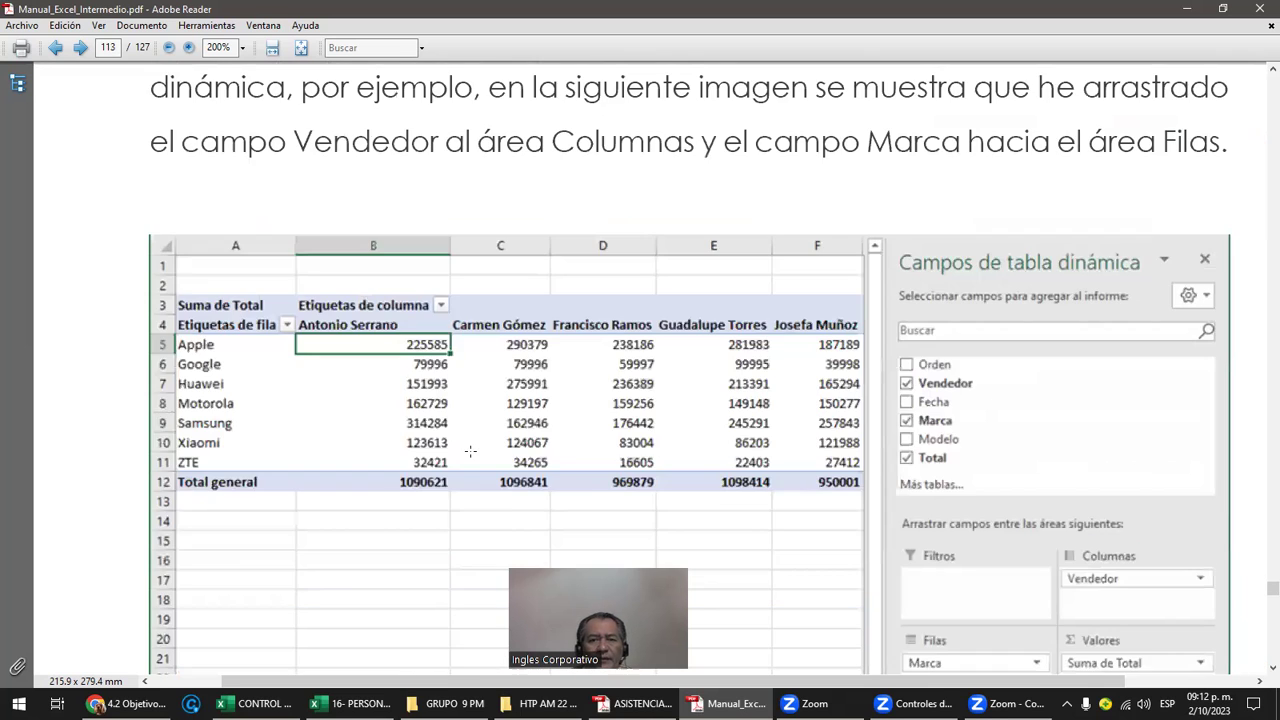
{"action": "scroll", "coordinate": [468, 450], "scroll_direction": "down", "scroll_amount": 2}
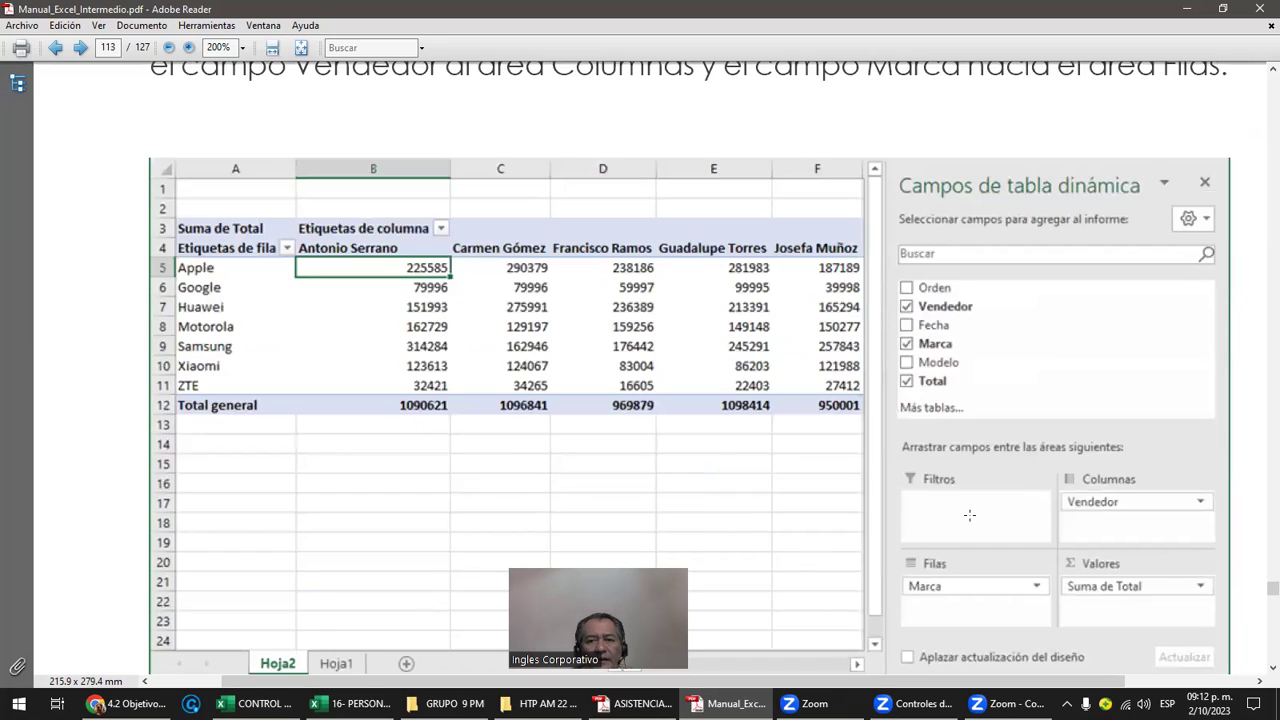
{"action": "left_click_drag", "start_coordinate": [1077, 562], "coordinate": [1200, 621]}
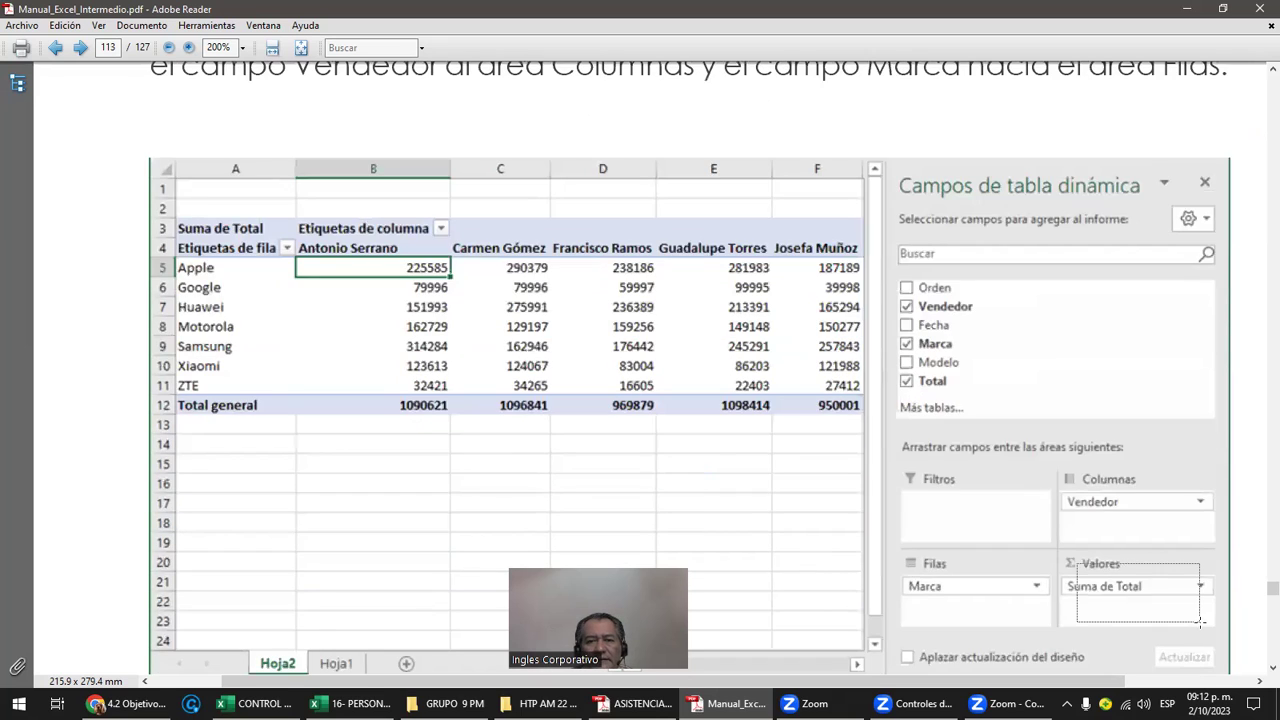
{"action": "left_click_drag", "start_coordinate": [658, 398], "coordinate": [391, 279]}
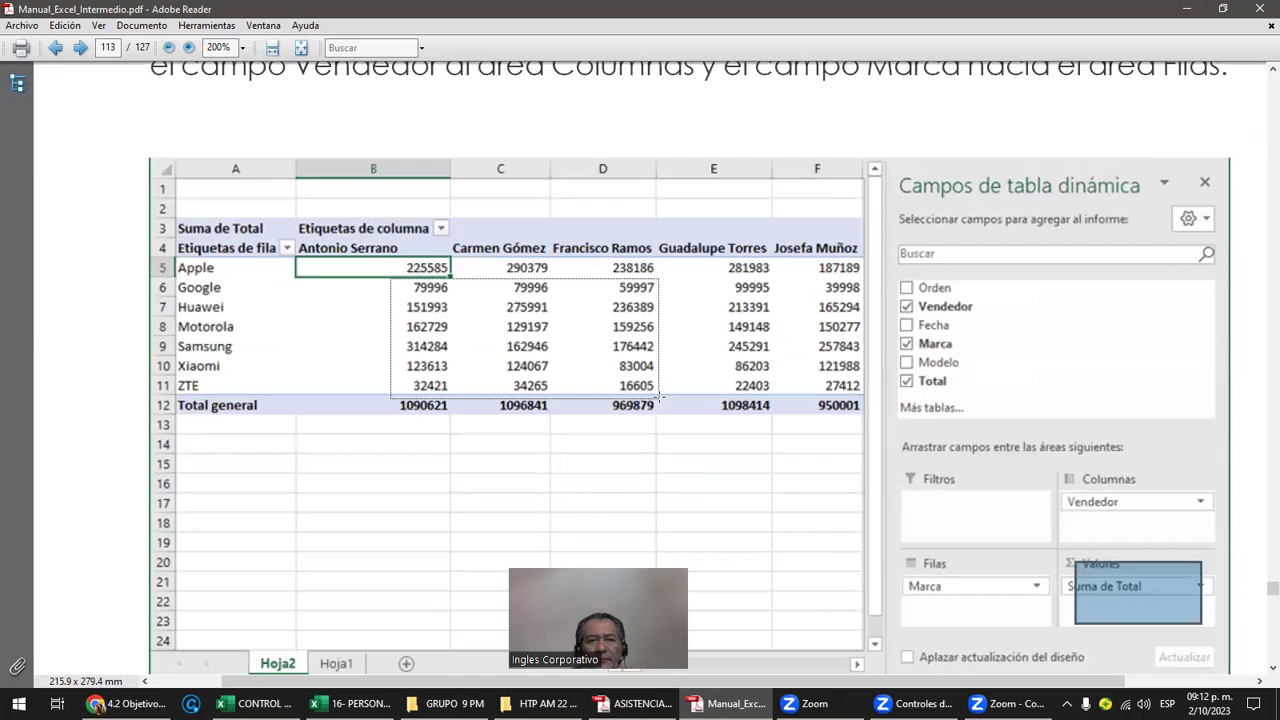
{"action": "left_click_drag", "start_coordinate": [409, 352], "coordinate": [390, 278]}
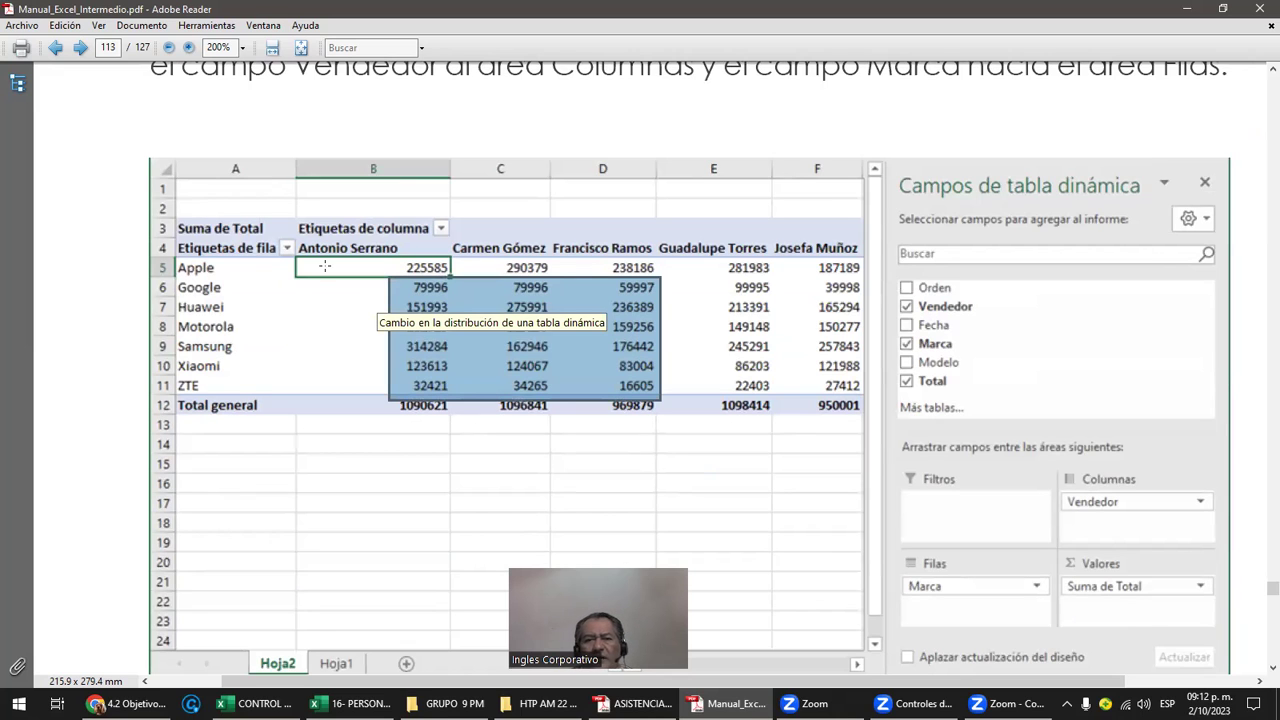
Scroll down past the Marca/Vendedor table to the 'Tablas dinámicas recomendadas' heading
{"action": "scroll", "coordinate": [338, 341], "scroll_direction": "down", "scroll_amount": 3}
{"action": "scroll", "coordinate": [338, 341], "scroll_direction": "down", "scroll_amount": 5}
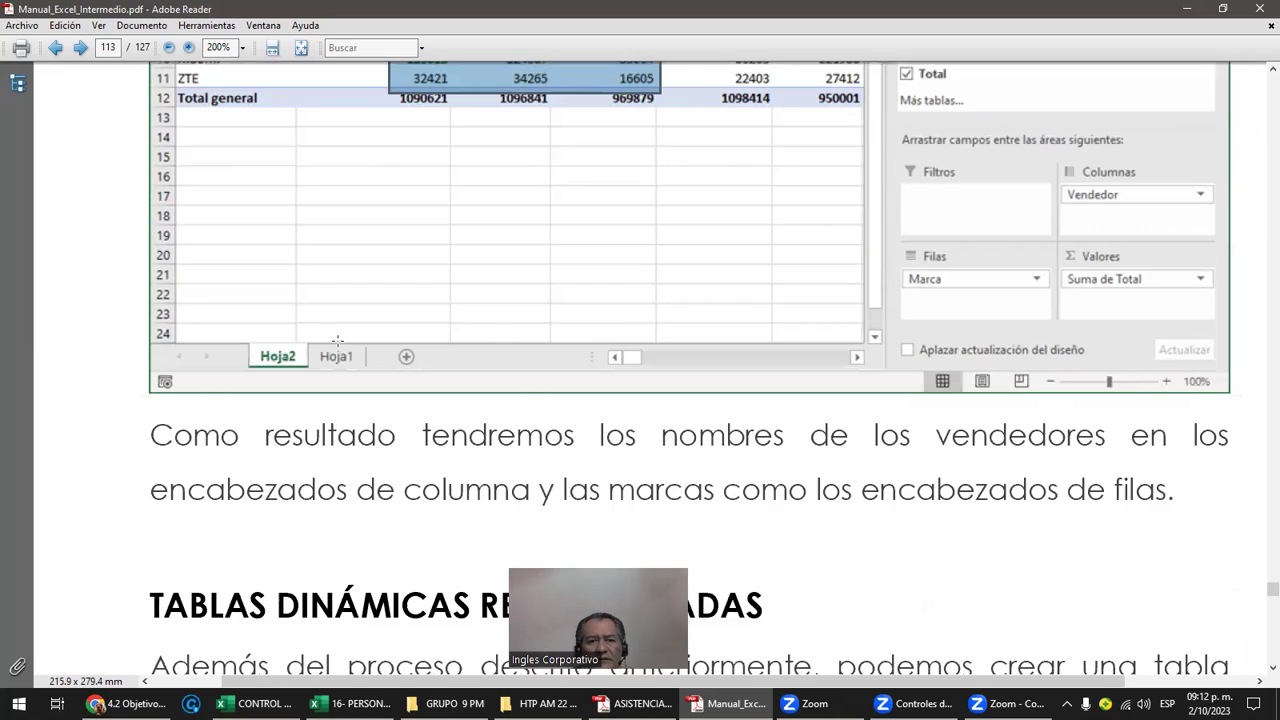
{"action": "scroll", "coordinate": [338, 341], "scroll_direction": "down", "scroll_amount": 2}
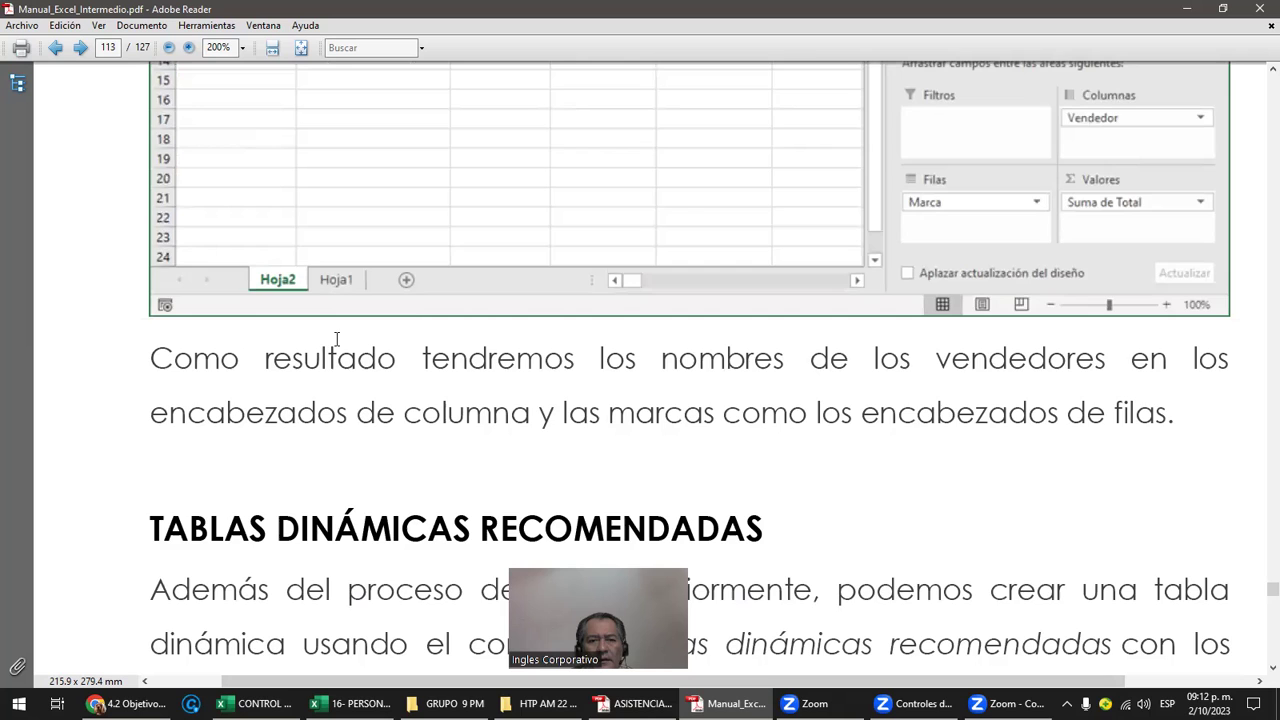
Scroll through the recommended pivot tables section and mark the plain Tabla dinámica command
{"action": "scroll", "coordinate": [339, 344], "scroll_direction": "down", "scroll_amount": 14}
{"action": "scroll", "coordinate": [339, 344], "scroll_direction": "down", "scroll_amount": 15}
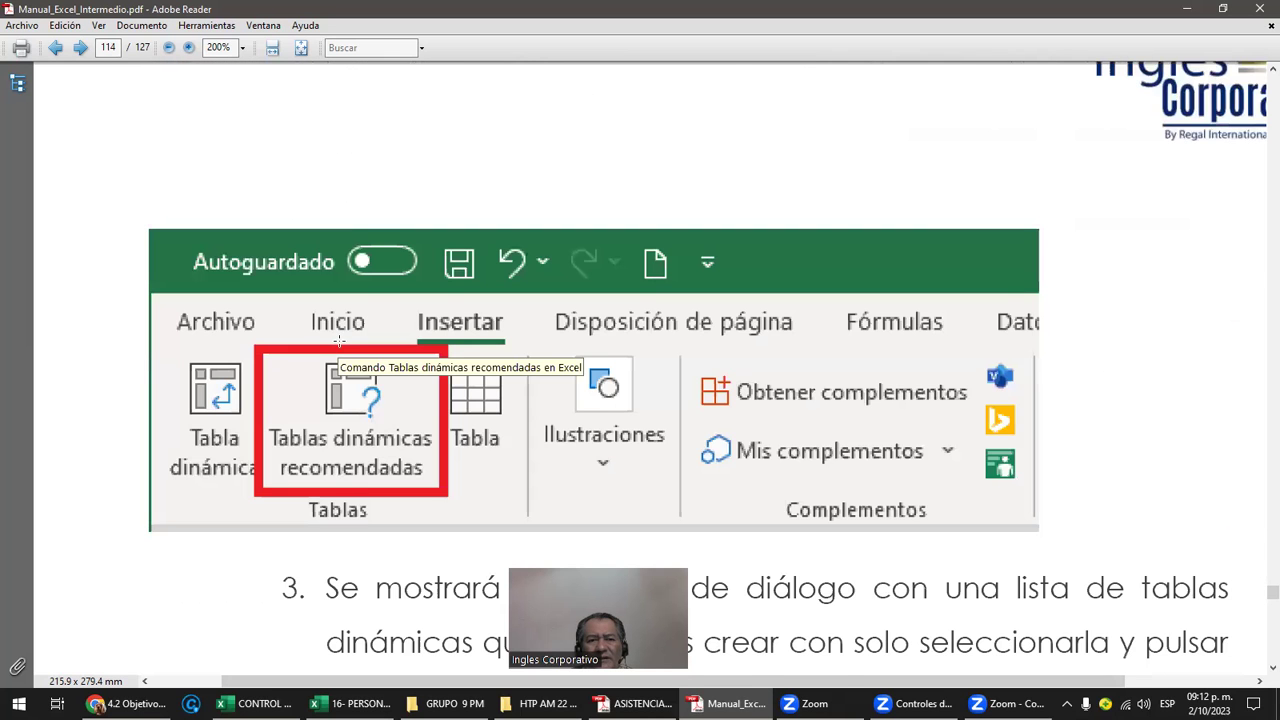
{"action": "scroll", "coordinate": [339, 344], "scroll_direction": "down", "scroll_amount": 5}
{"action": "scroll", "coordinate": [339, 344], "scroll_direction": "down", "scroll_amount": 11}
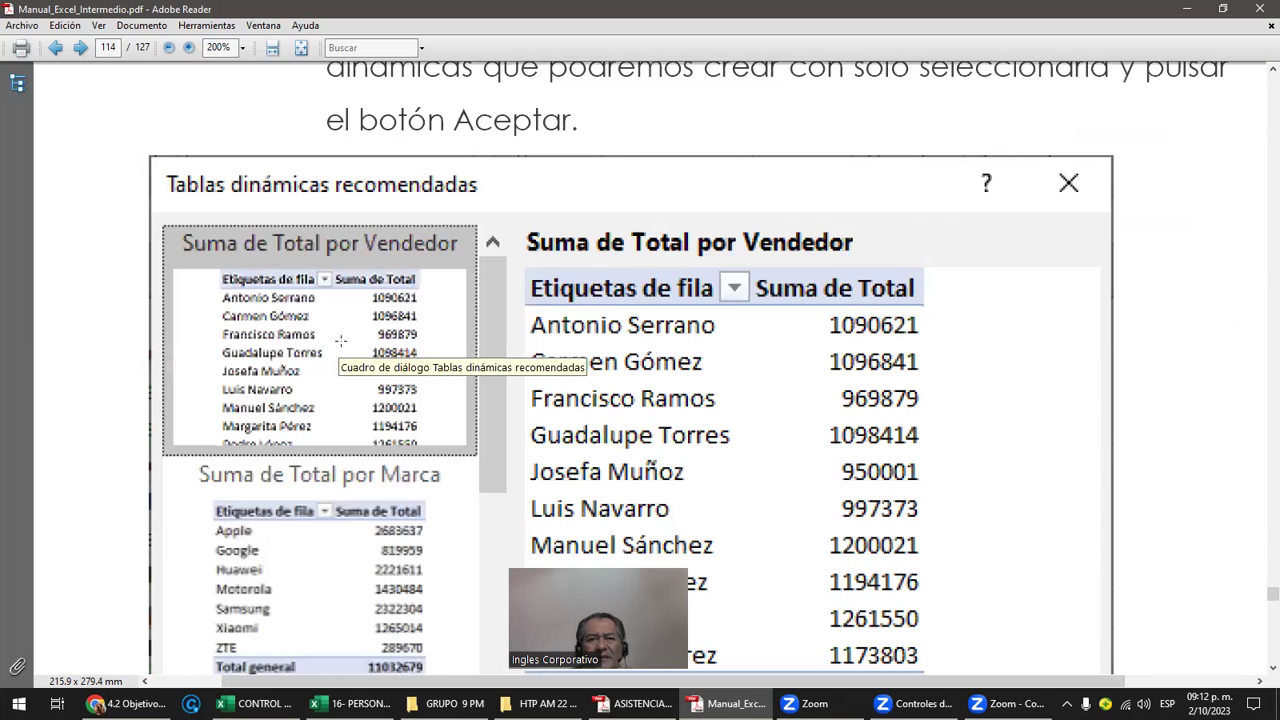
{"action": "scroll", "coordinate": [663, 356], "scroll_direction": "down", "scroll_amount": 1}
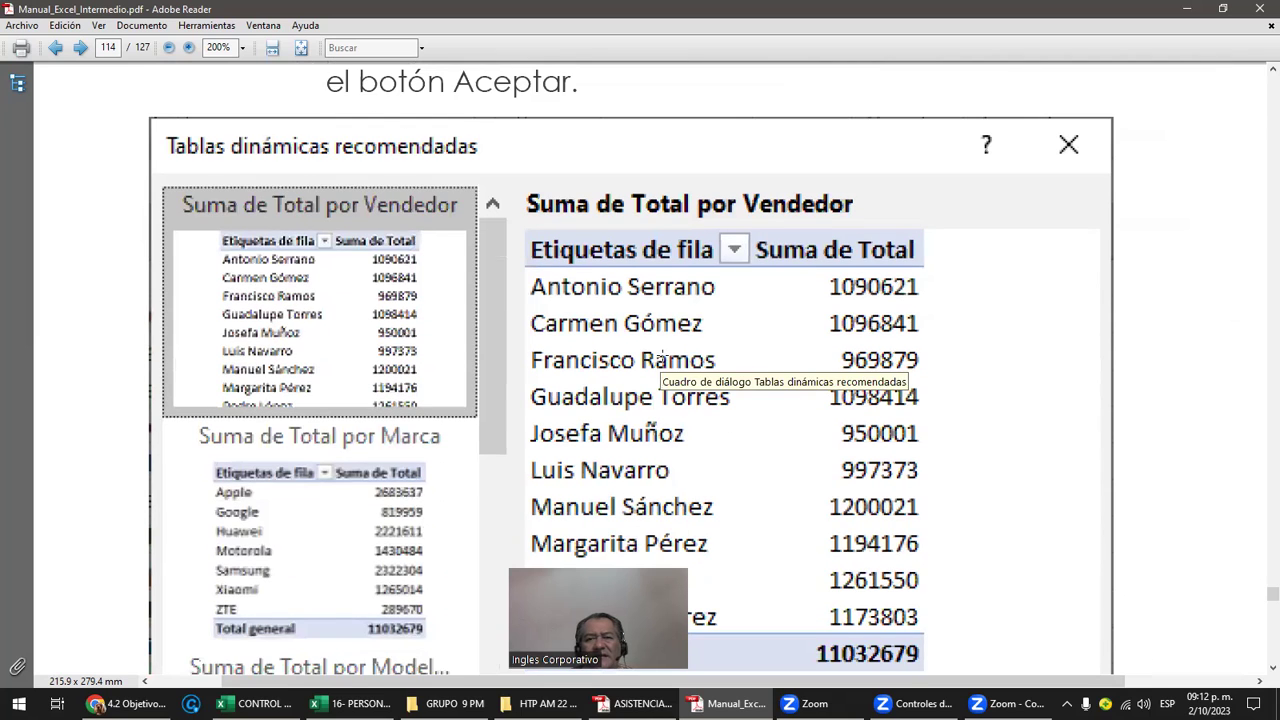
{"action": "scroll", "coordinate": [663, 356], "scroll_direction": "down", "scroll_amount": 5}
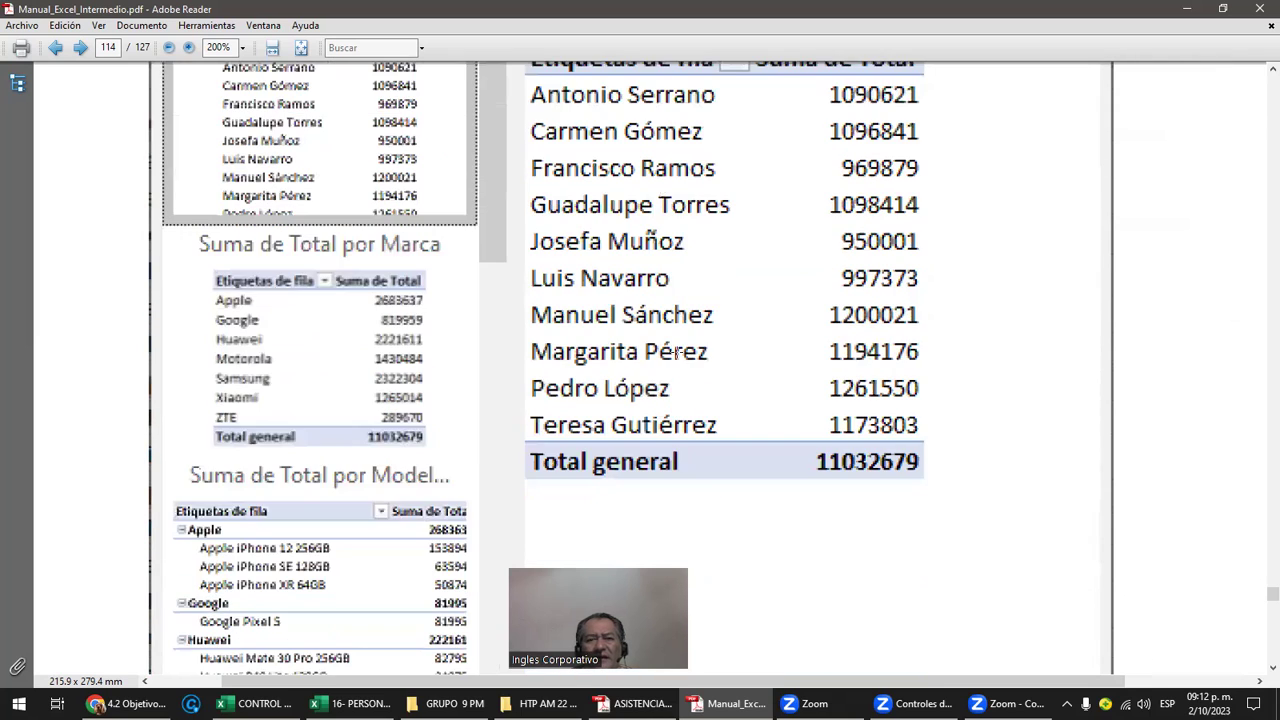
{"action": "scroll", "coordinate": [676, 351], "scroll_direction": "down", "scroll_amount": 4}
{"action": "scroll", "coordinate": [676, 353], "scroll_direction": "down", "scroll_amount": 3}
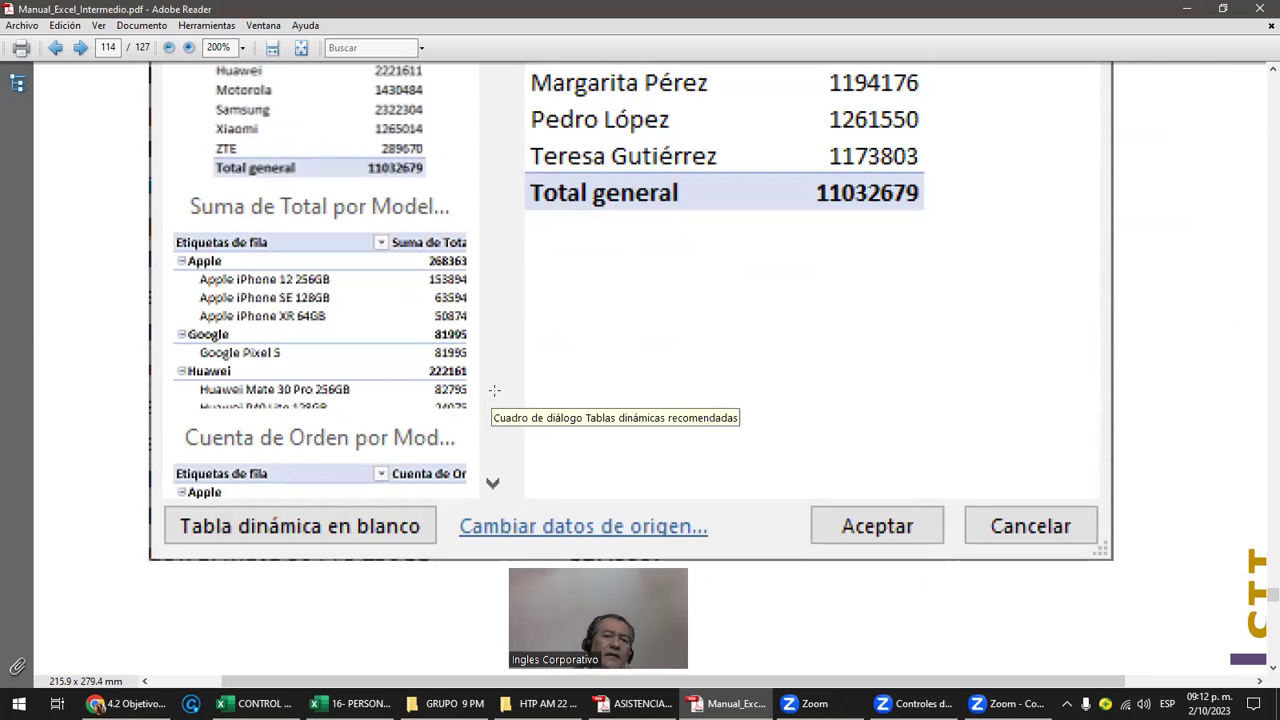
{"action": "scroll", "coordinate": [494, 390], "scroll_direction": "up", "scroll_amount": 4}
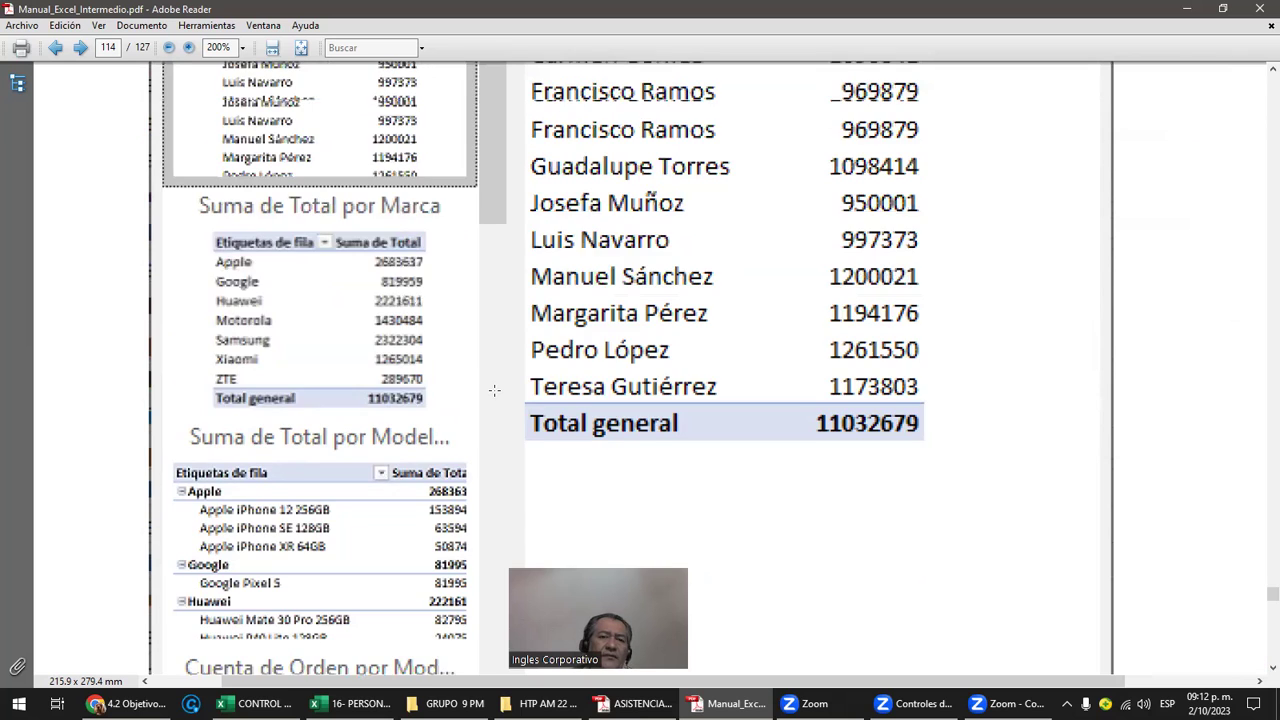
{"action": "scroll", "coordinate": [494, 390], "scroll_direction": "up", "scroll_amount": 5}
{"action": "scroll", "coordinate": [240, 263], "scroll_direction": "up", "scroll_amount": 5}
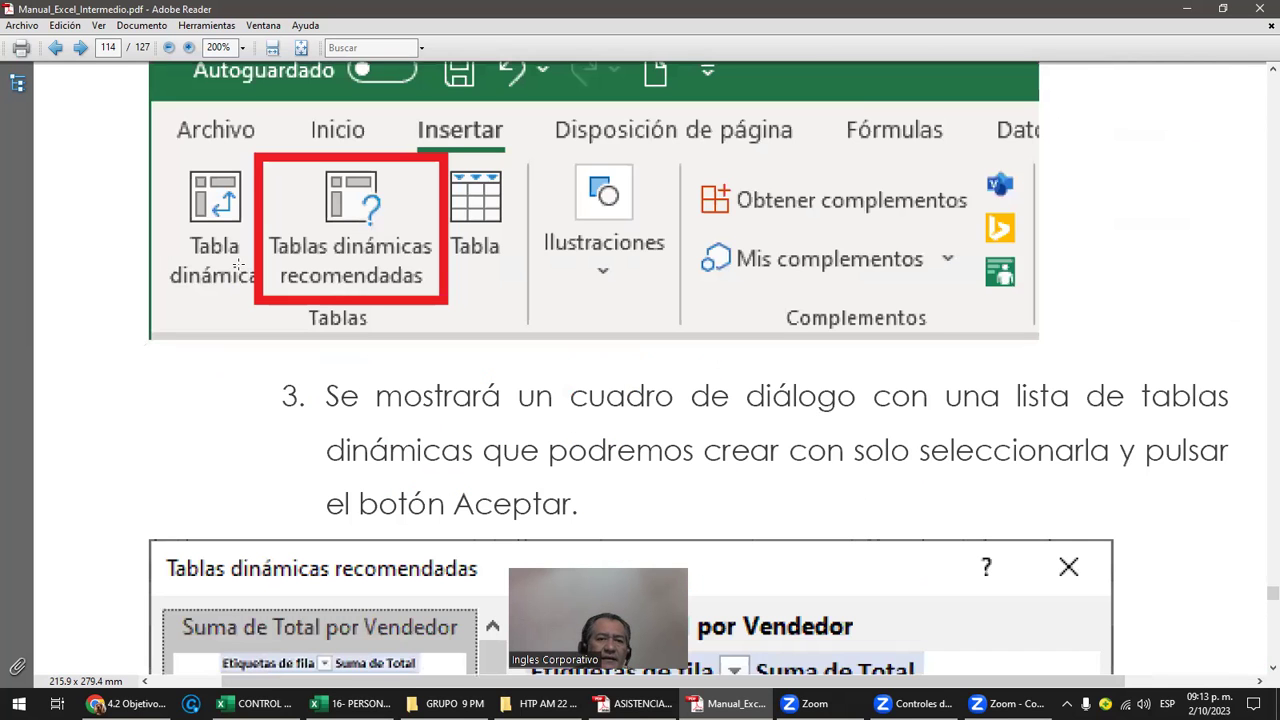
{"action": "left_click_drag", "start_coordinate": [153, 151], "coordinate": [243, 302]}
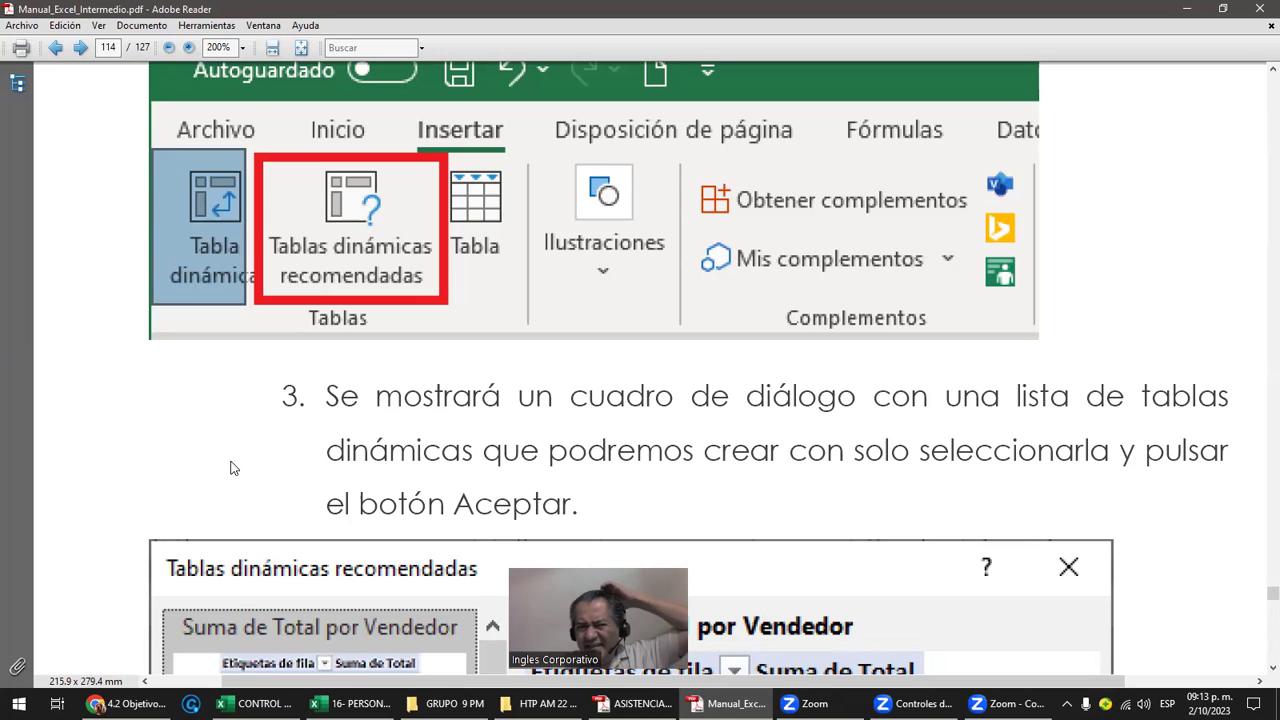
Review the recommended pivot table steps, then bring the Excel sales workbook to the front
{"action": "scroll", "coordinate": [434, 421], "scroll_direction": "up", "scroll_amount": 3}
{"action": "scroll", "coordinate": [434, 421], "scroll_direction": "up", "scroll_amount": 10}
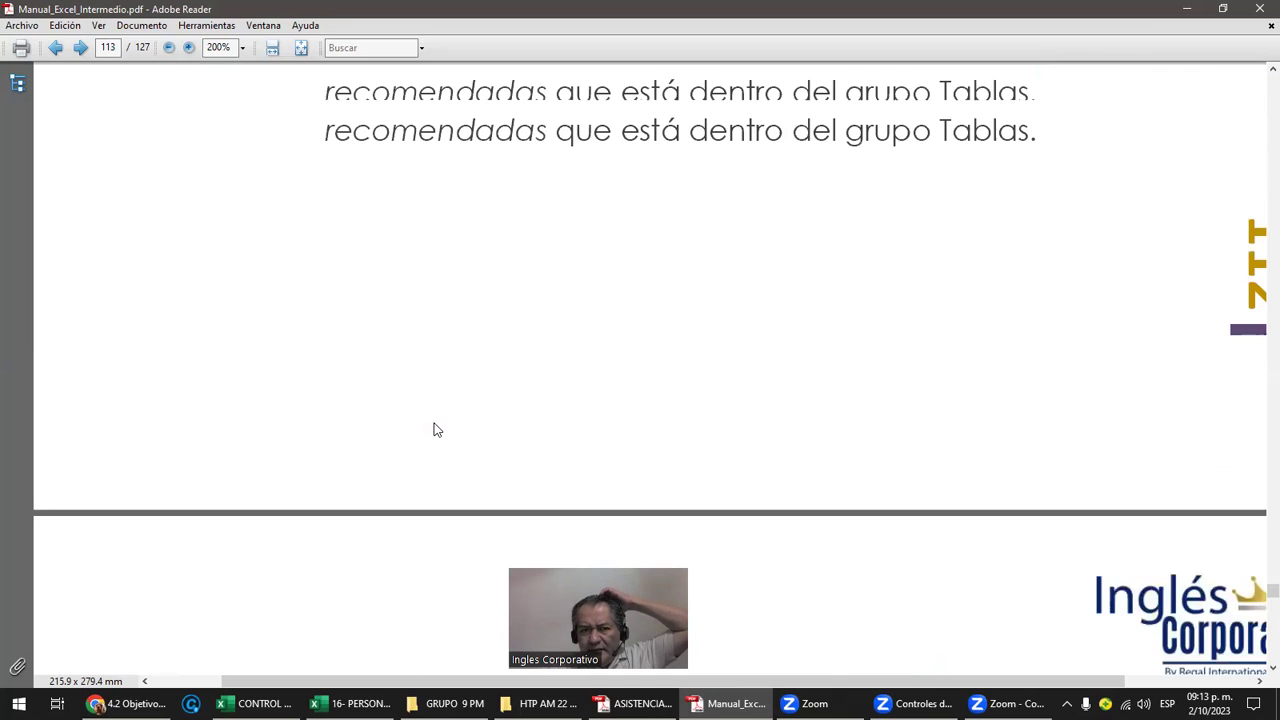
{"action": "scroll", "coordinate": [434, 421], "scroll_direction": "up", "scroll_amount": 10}
{"action": "scroll", "coordinate": [432, 421], "scroll_direction": "up", "scroll_amount": 5}
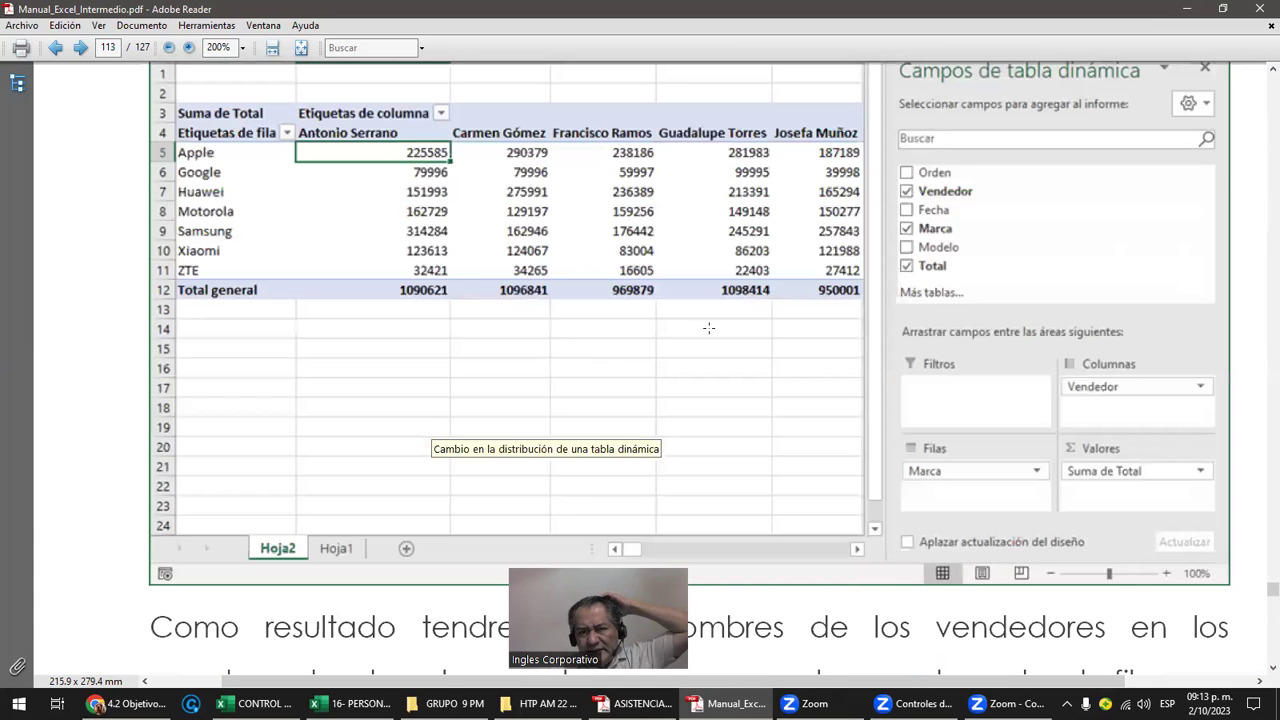
{"action": "scroll", "coordinate": [613, 398], "scroll_direction": "down", "scroll_amount": 3}
{"action": "scroll", "coordinate": [617, 395], "scroll_direction": "down", "scroll_amount": 8}
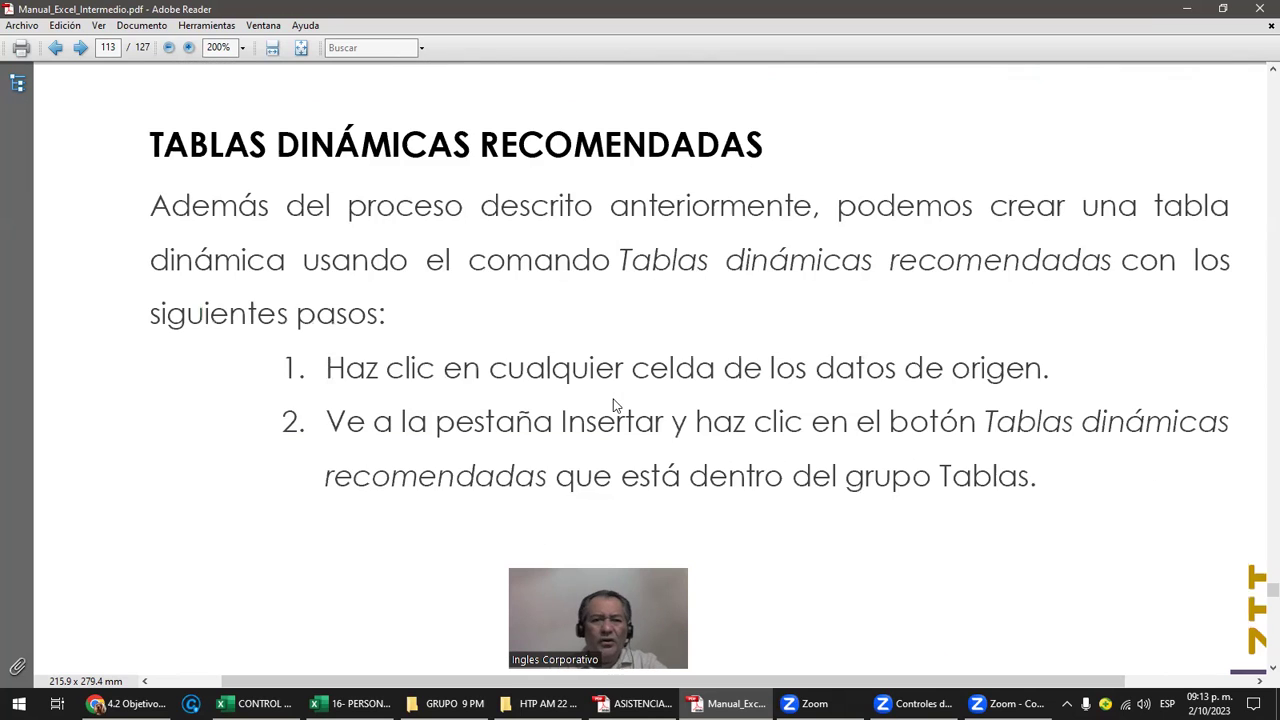
{"action": "scroll", "coordinate": [620, 397], "scroll_direction": "down", "scroll_amount": 4}
{"action": "scroll", "coordinate": [618, 395], "scroll_direction": "down", "scroll_amount": 5}
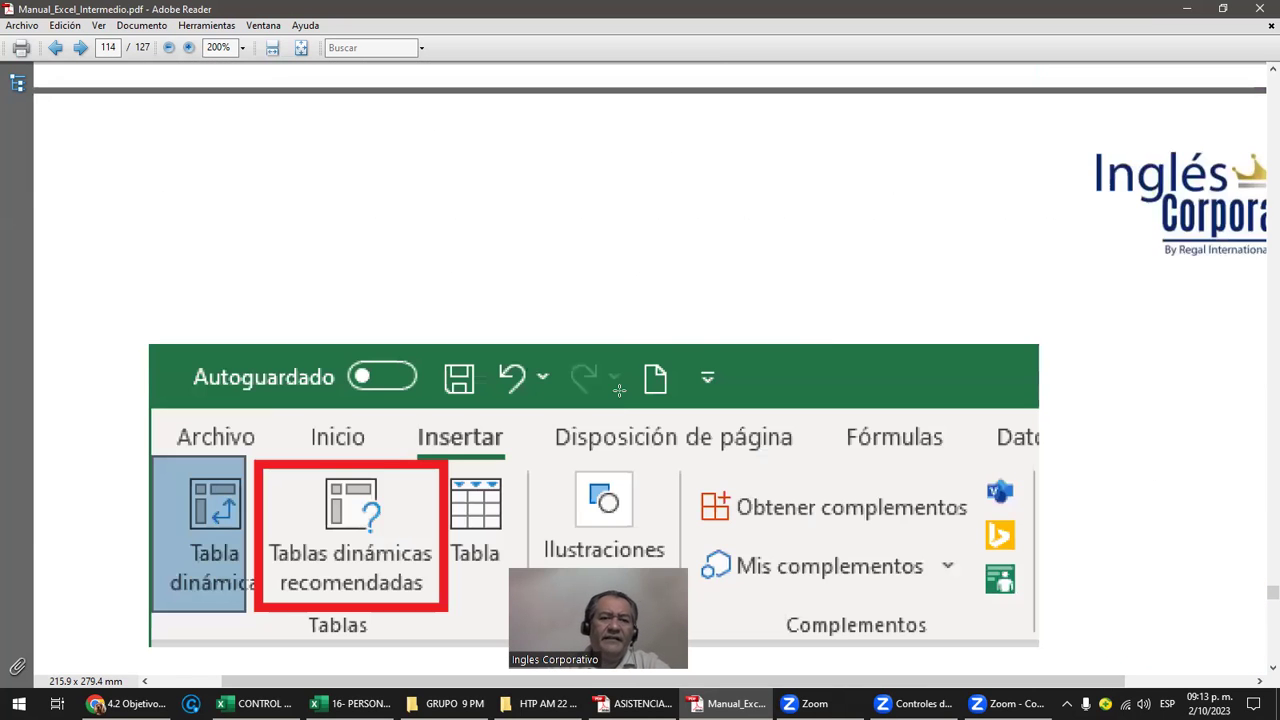
{"action": "scroll", "coordinate": [618, 395], "scroll_direction": "down", "scroll_amount": 4}
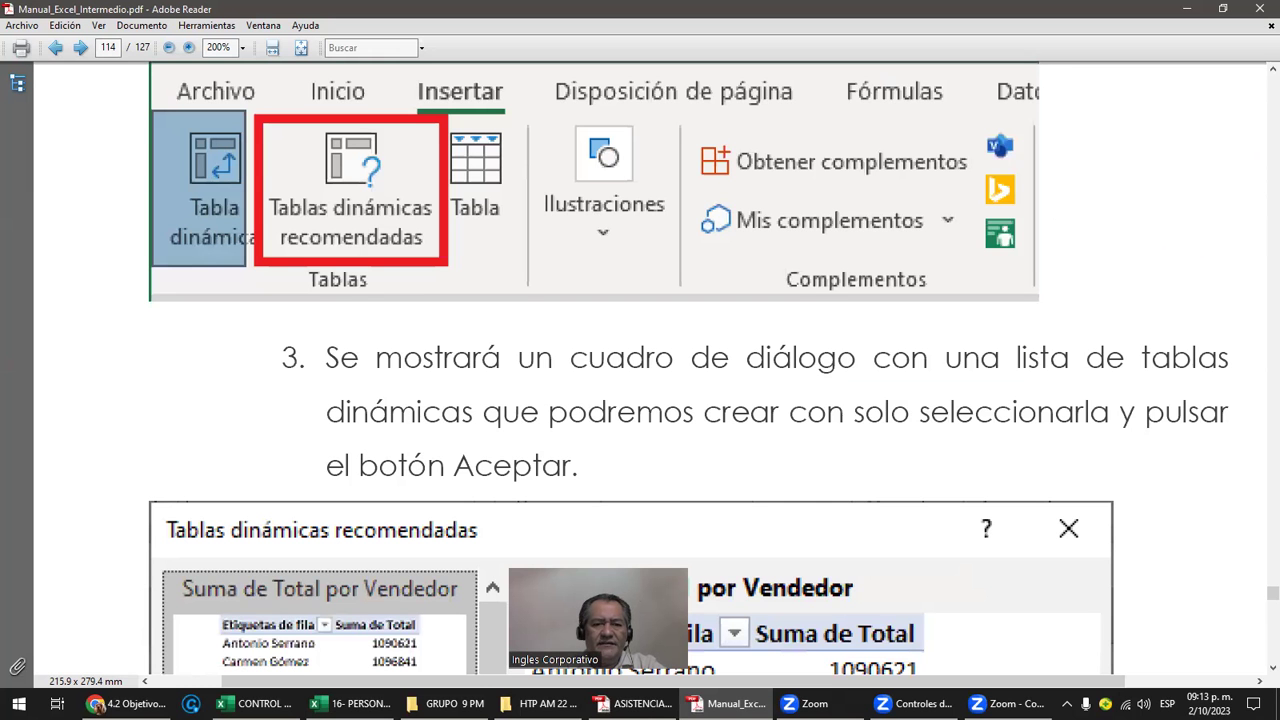
{"action": "key", "text": "alt+Tab"}
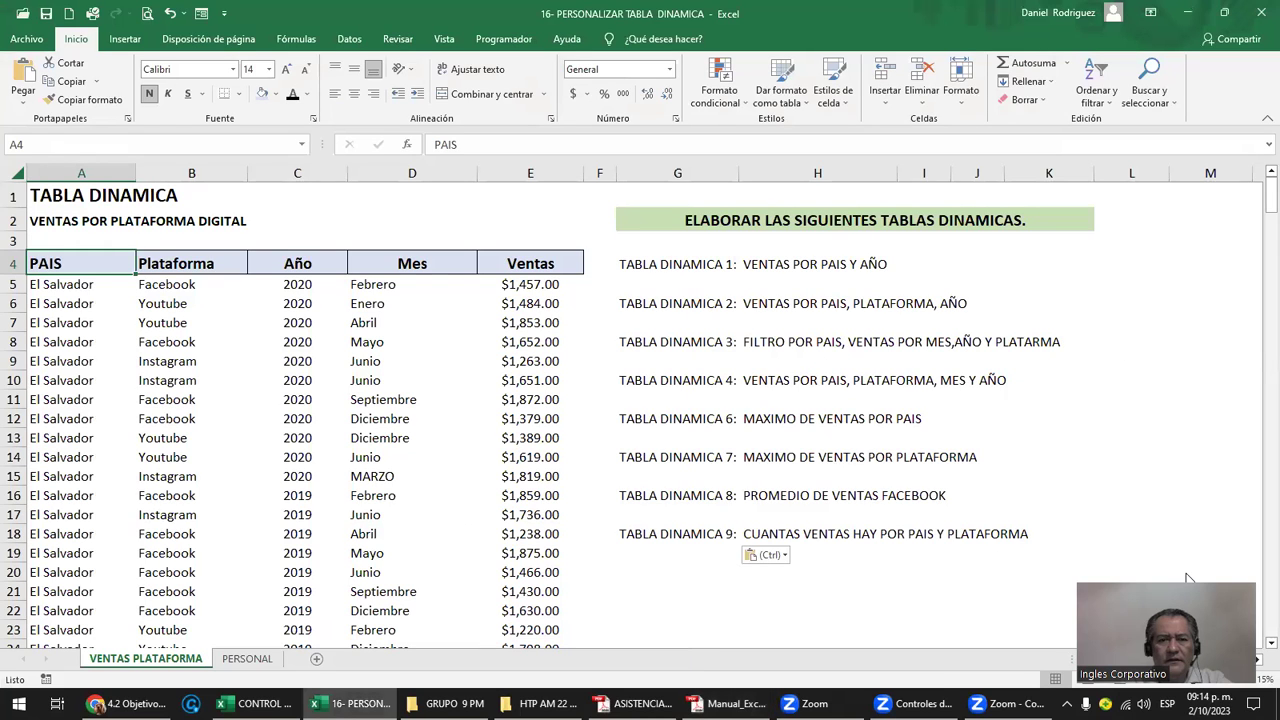
{"action": "left_click", "coordinate": [152, 338]}
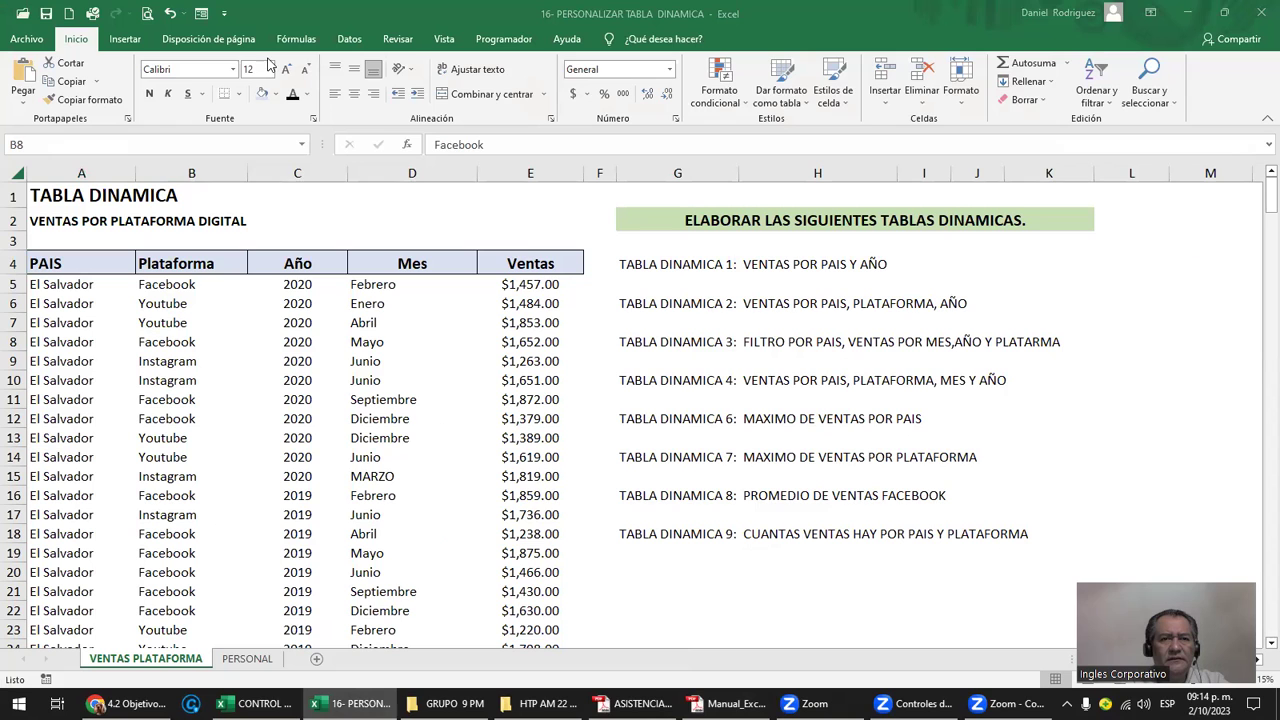
{"action": "left_click", "coordinate": [182, 10]}
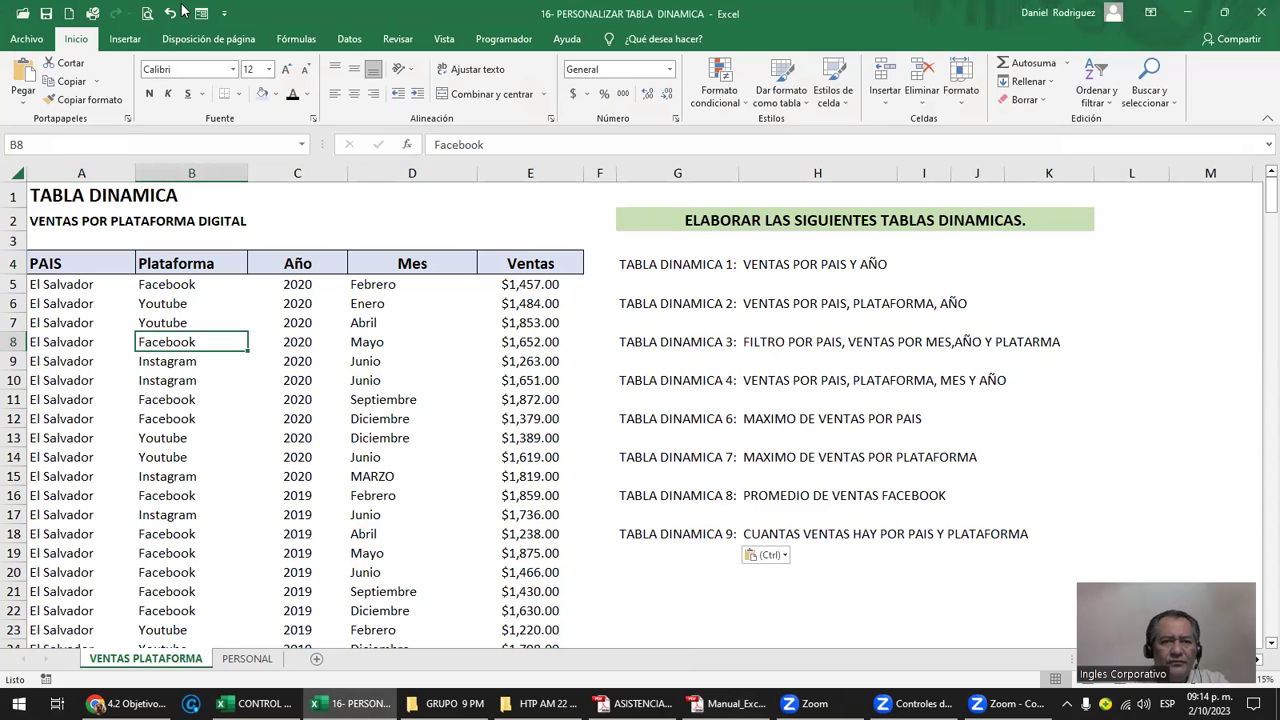
{"action": "left_click_drag", "start_coordinate": [182, 10], "coordinate": [328, 170]}
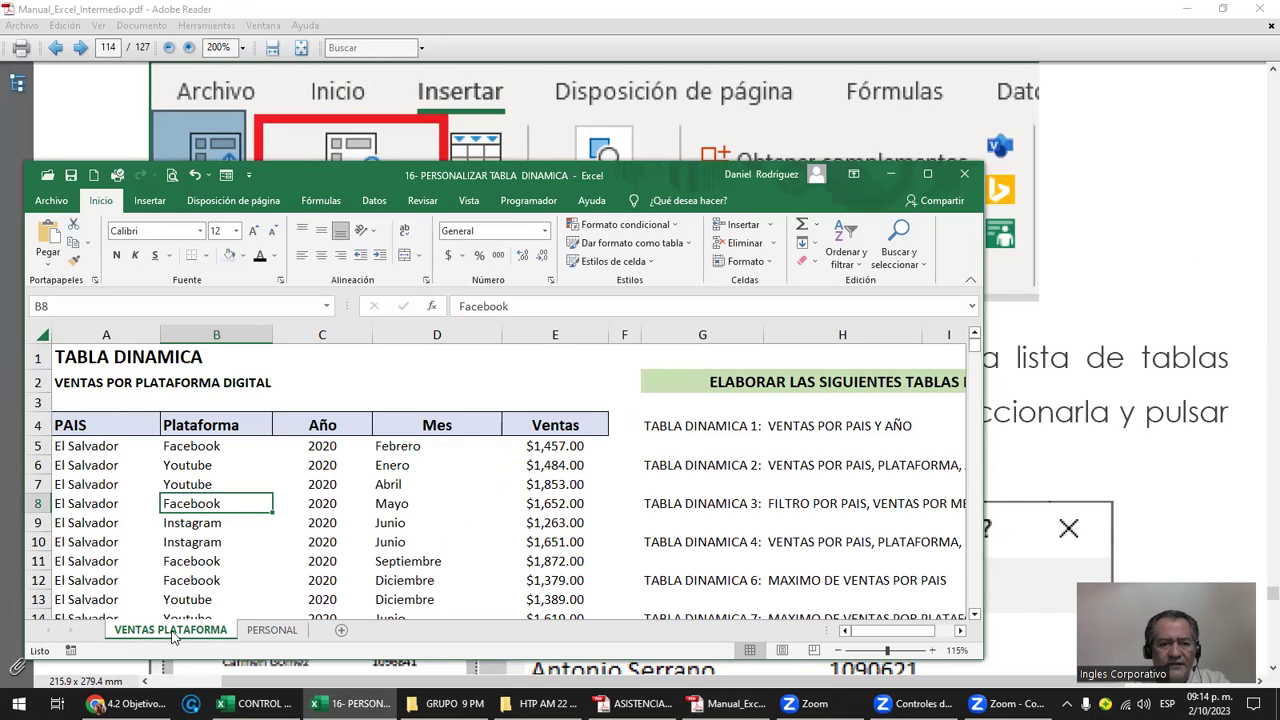
{"action": "double_click", "coordinate": [445, 176]}
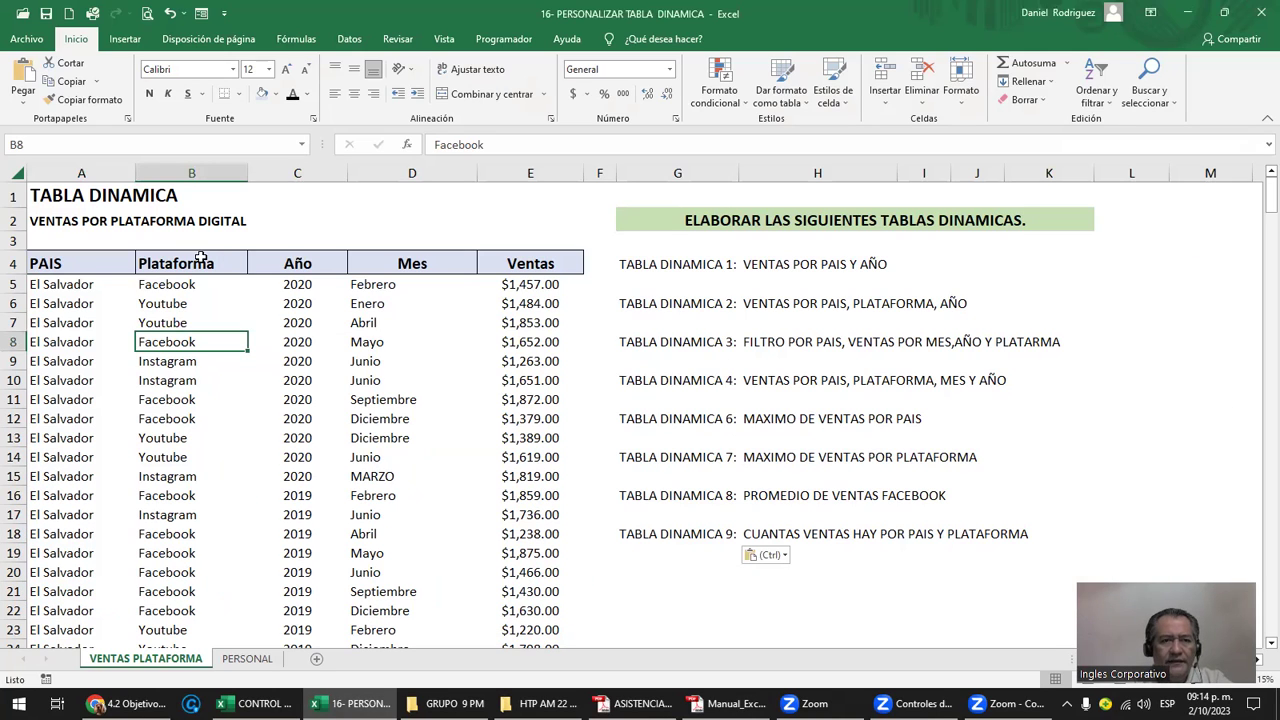
{"action": "left_click", "coordinate": [200, 258]}
{"action": "key", "text": "Left"}
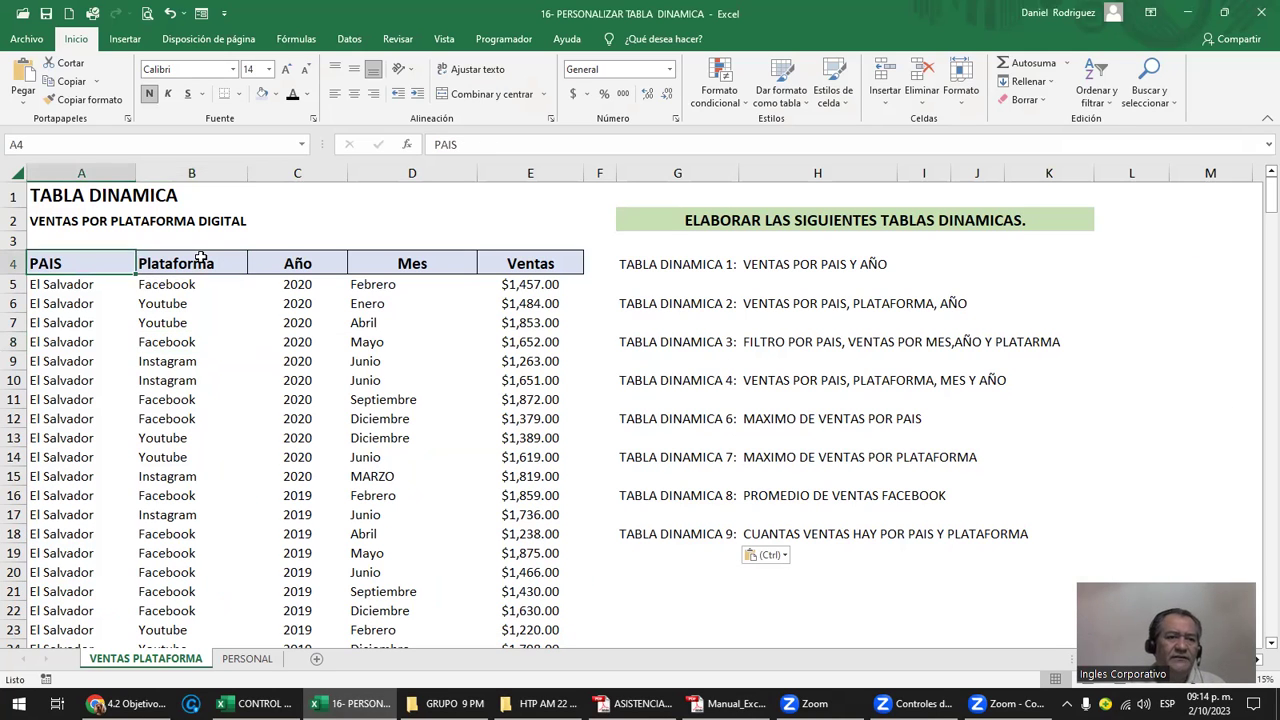
{"action": "scroll", "coordinate": [200, 258], "scroll_direction": "up", "scroll_amount": 1, "text": "ctrl"}
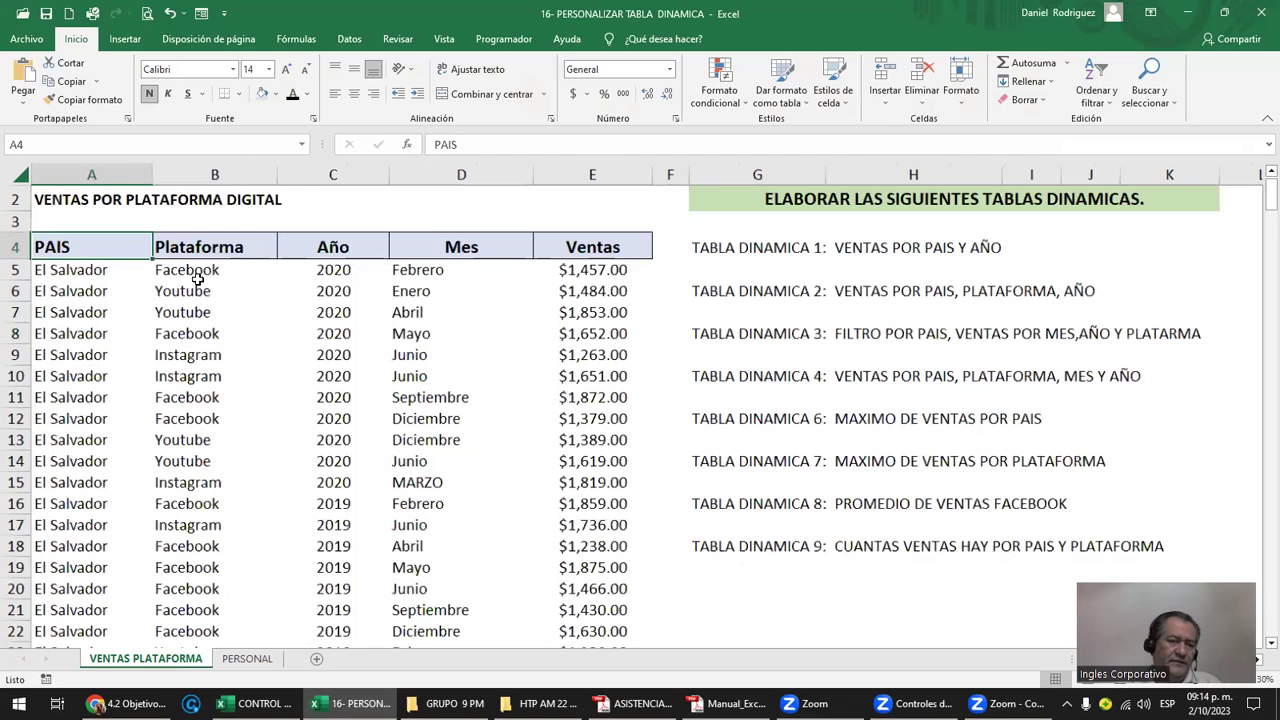
{"action": "scroll", "coordinate": [197, 281], "scroll_direction": "up", "scroll_amount": 1, "text": "ctrl"}
{"action": "left_click", "coordinate": [104, 175]}
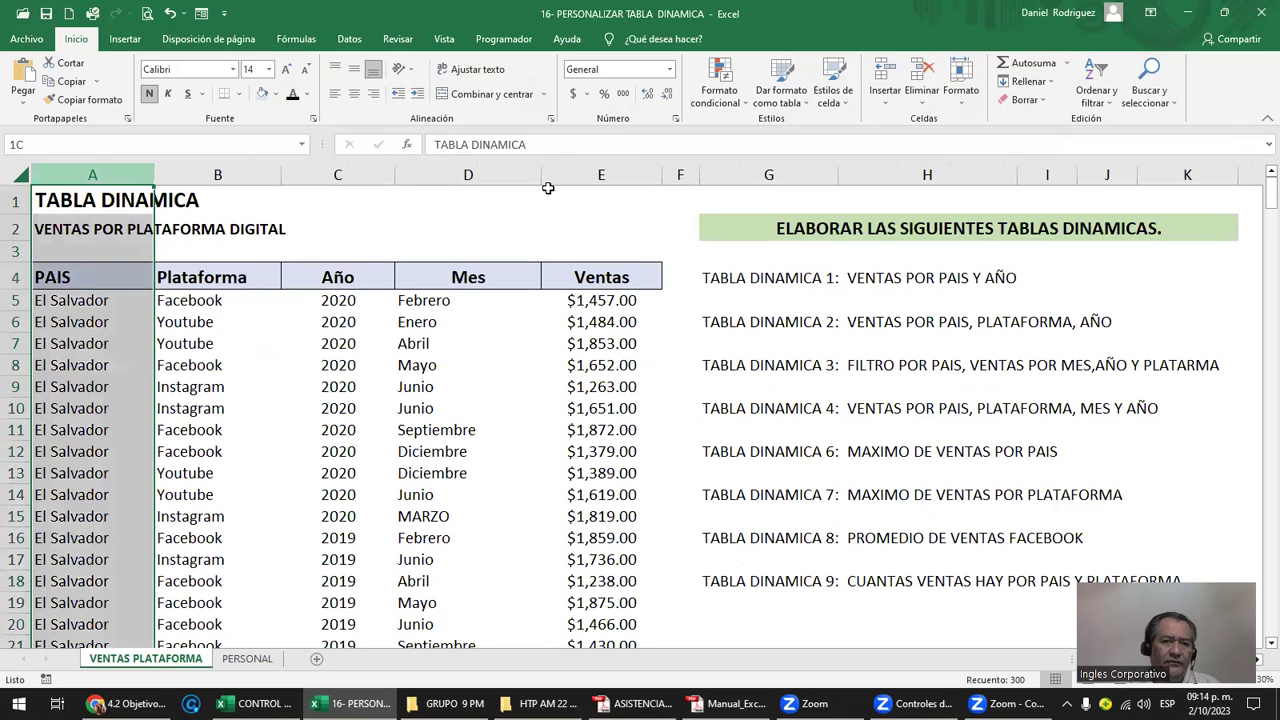
{"action": "left_click", "coordinate": [604, 180], "text": "shift"}
{"action": "left_click", "coordinate": [597, 277]}
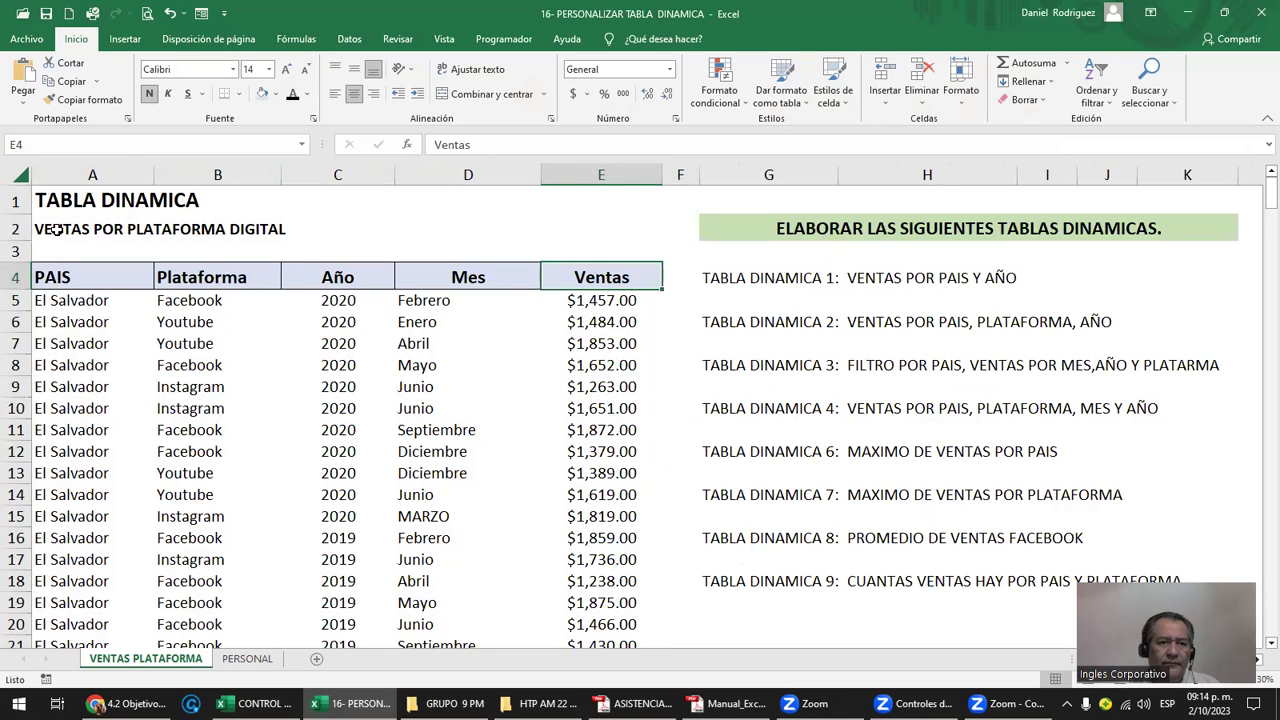
{"action": "left_click", "coordinate": [250, 664]}
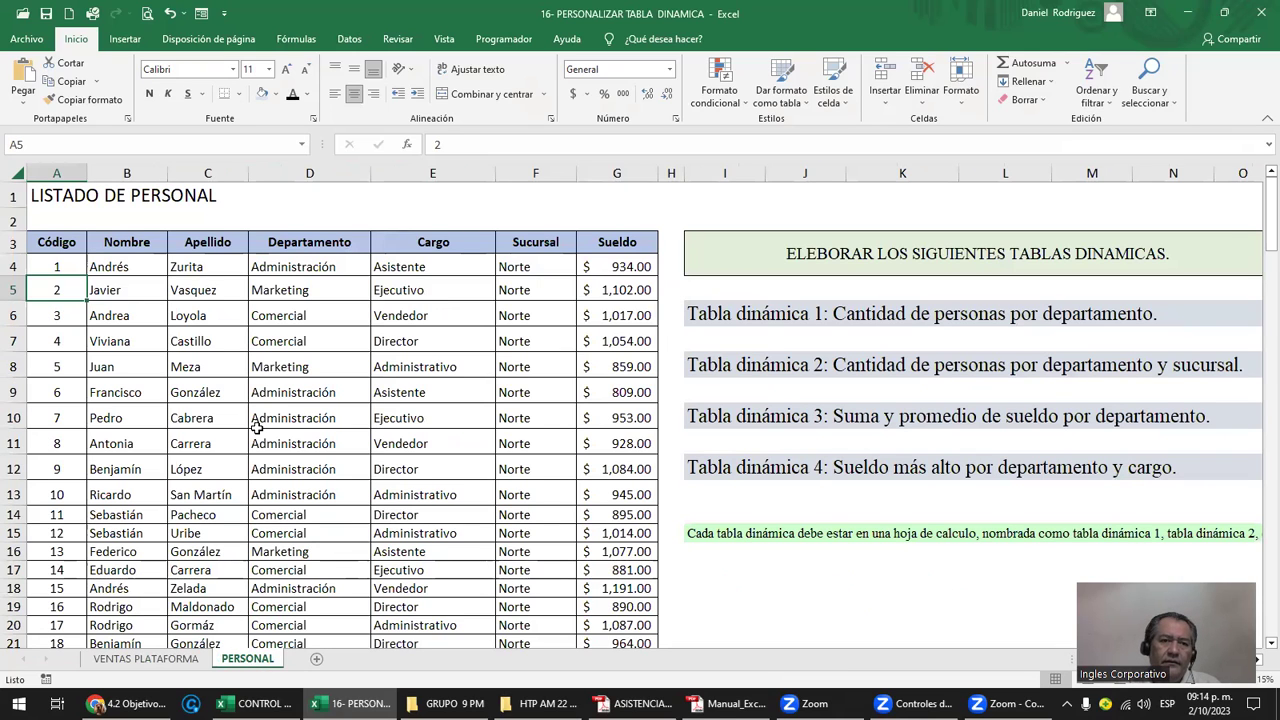
{"action": "left_click", "coordinate": [61, 195]}
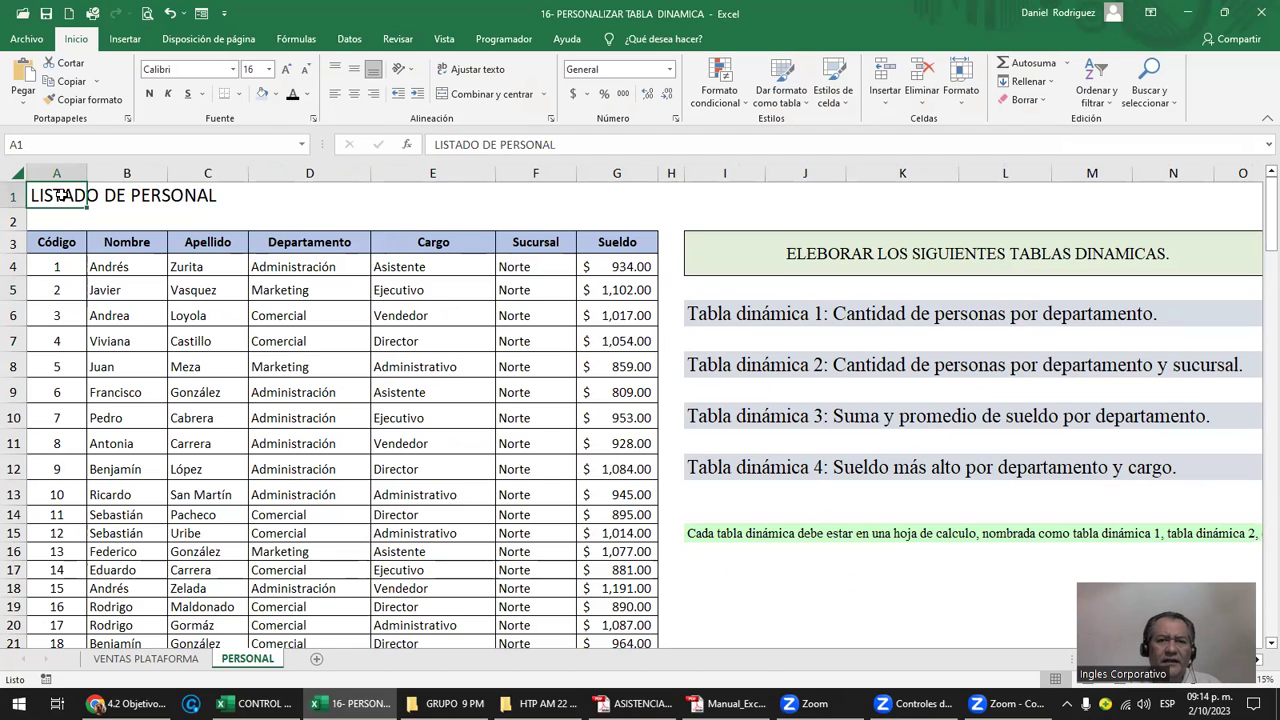
{"action": "mouse_move", "coordinate": [752, 172]}
{"action": "left_mouse_down"}
{"action": "mouse_move", "coordinate": [818, 357]}
{"action": "mouse_move", "coordinate": [537, 583]}
{"action": "left_mouse_up"}
{"action": "left_click", "coordinate": [331, 211]}
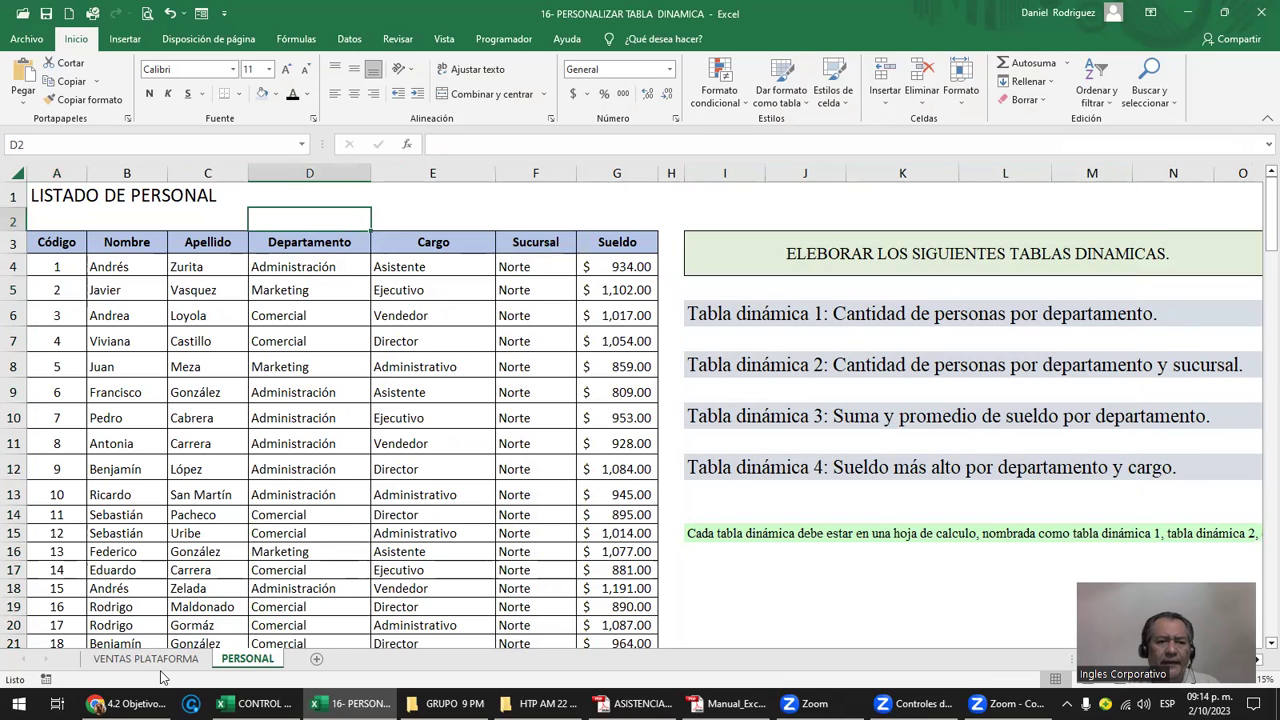
{"action": "left_click", "coordinate": [145, 659]}
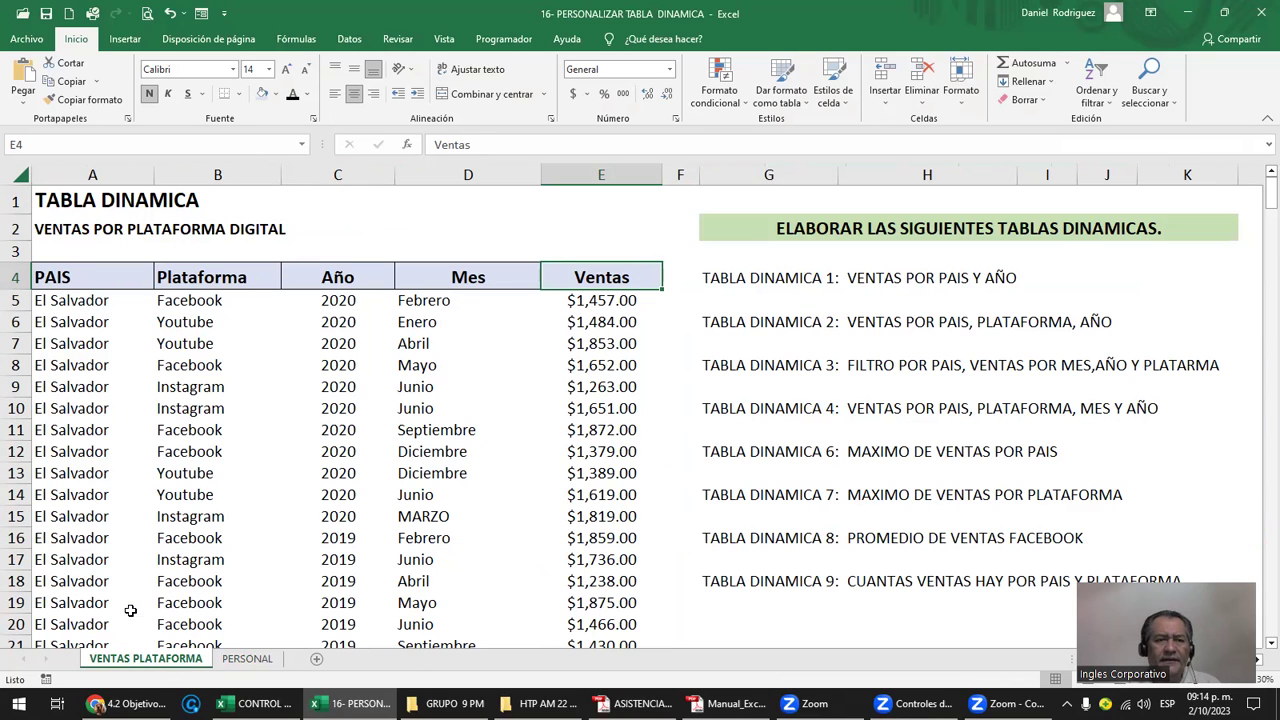
Try selections around the sales table: A4:E16, row 3 above it, and F4:G16 beside it
{"action": "left_click", "coordinate": [93, 275]}
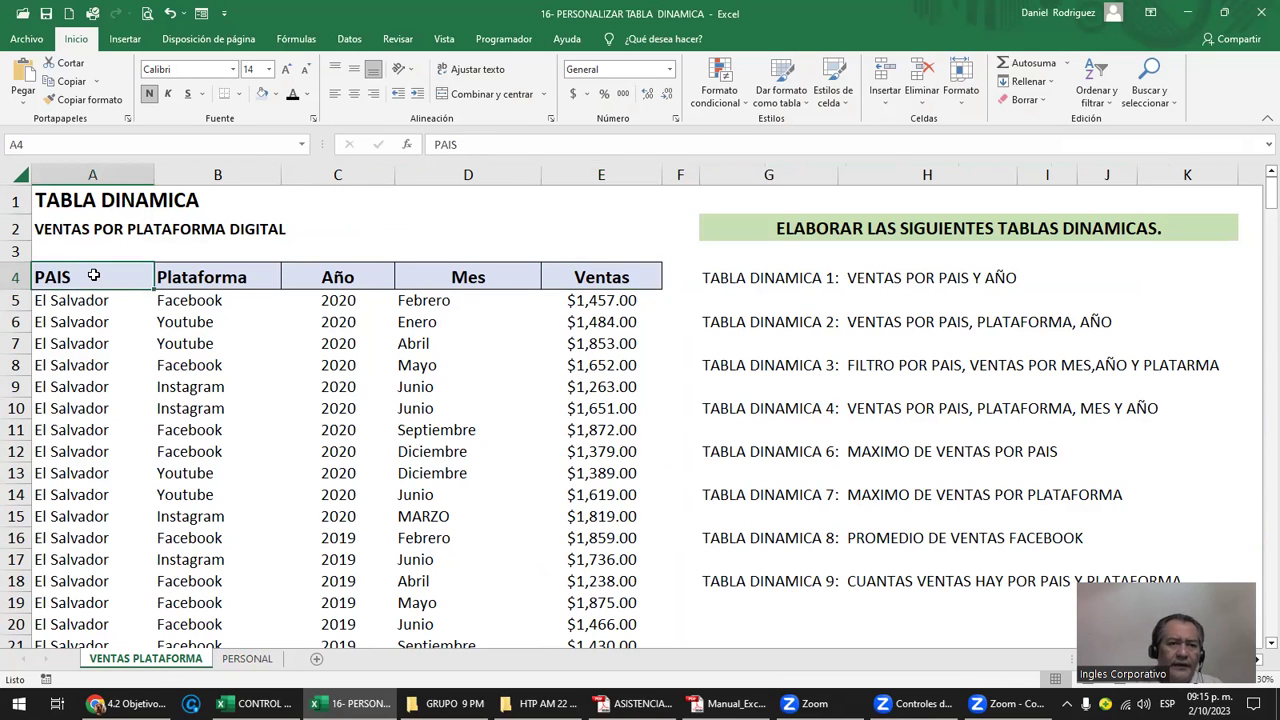
{"action": "scroll", "coordinate": [93, 275], "scroll_direction": "up", "scroll_amount": 1, "text": "ctrl"}
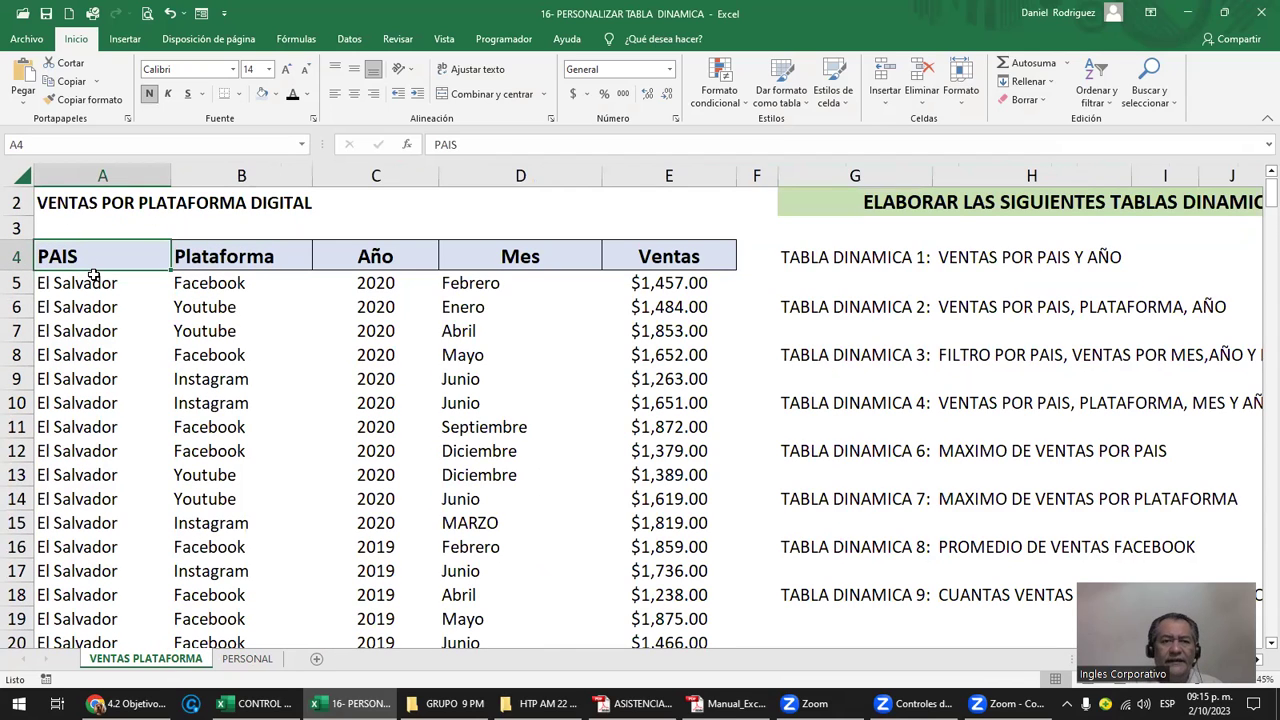
{"action": "left_click_drag", "start_coordinate": [65, 257], "coordinate": [627, 255]}
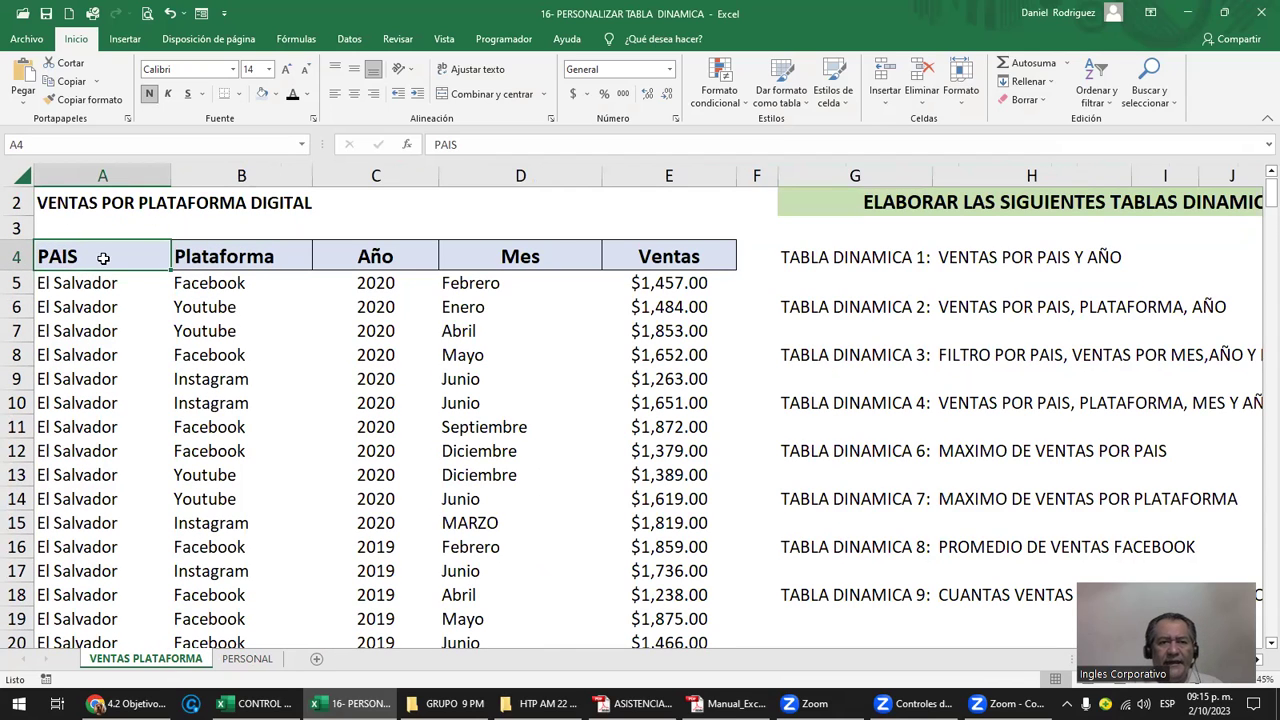
{"action": "left_click_drag", "start_coordinate": [627, 255], "coordinate": [670, 541]}
{"action": "left_click", "coordinate": [103, 257]}
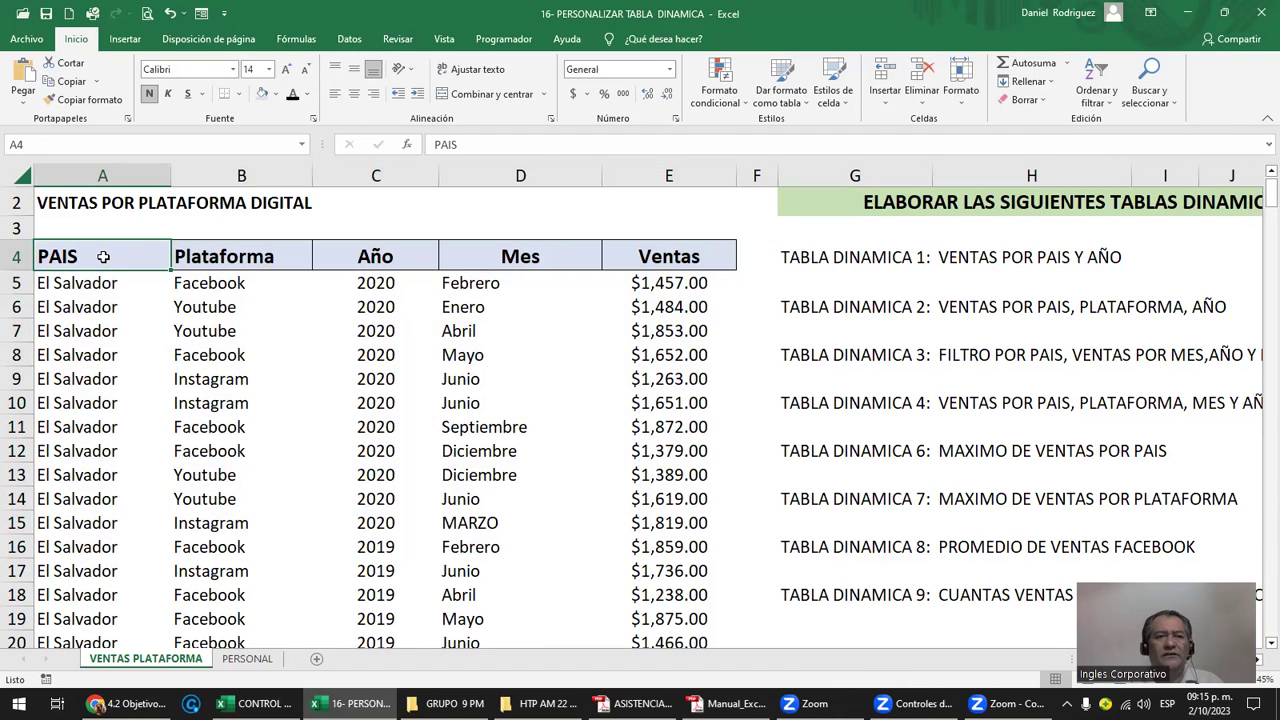
{"action": "left_click_drag", "start_coordinate": [60, 226], "coordinate": [90, 205]}
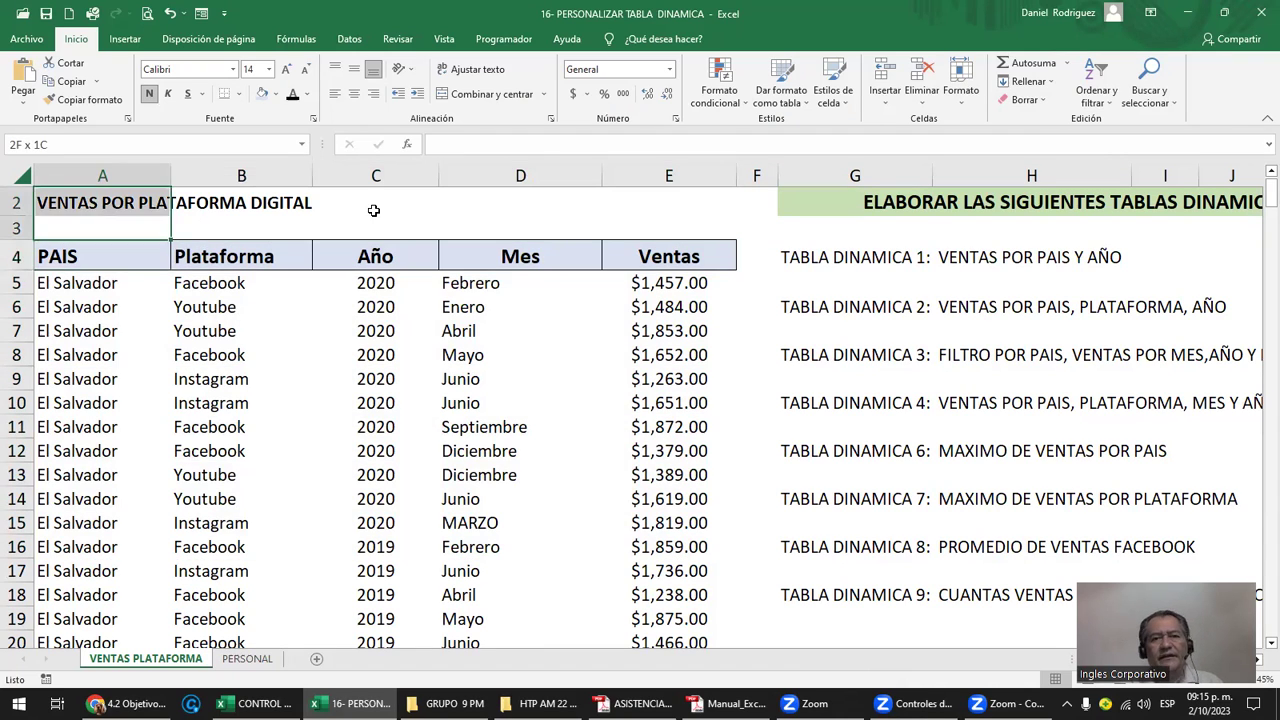
{"action": "left_click", "coordinate": [684, 229], "text": "shift"}
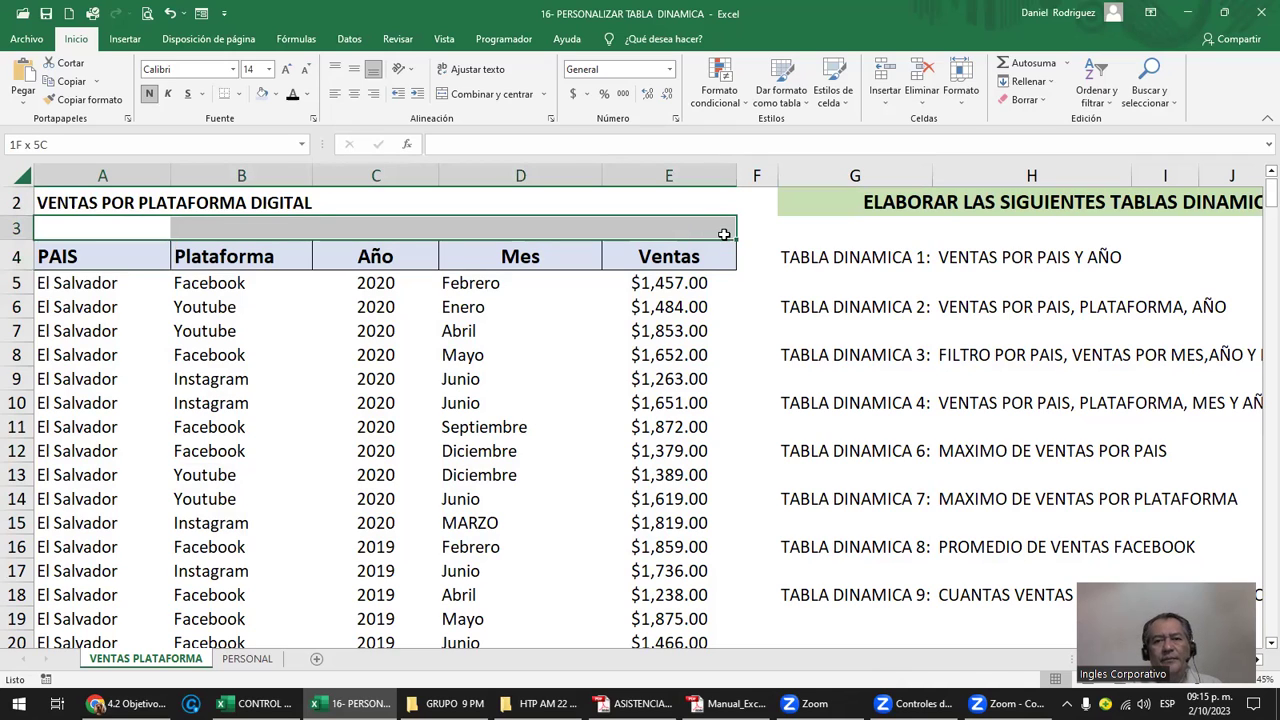
{"action": "left_click", "coordinate": [755, 256]}
{"action": "left_click", "coordinate": [782, 546], "text": "shift"}
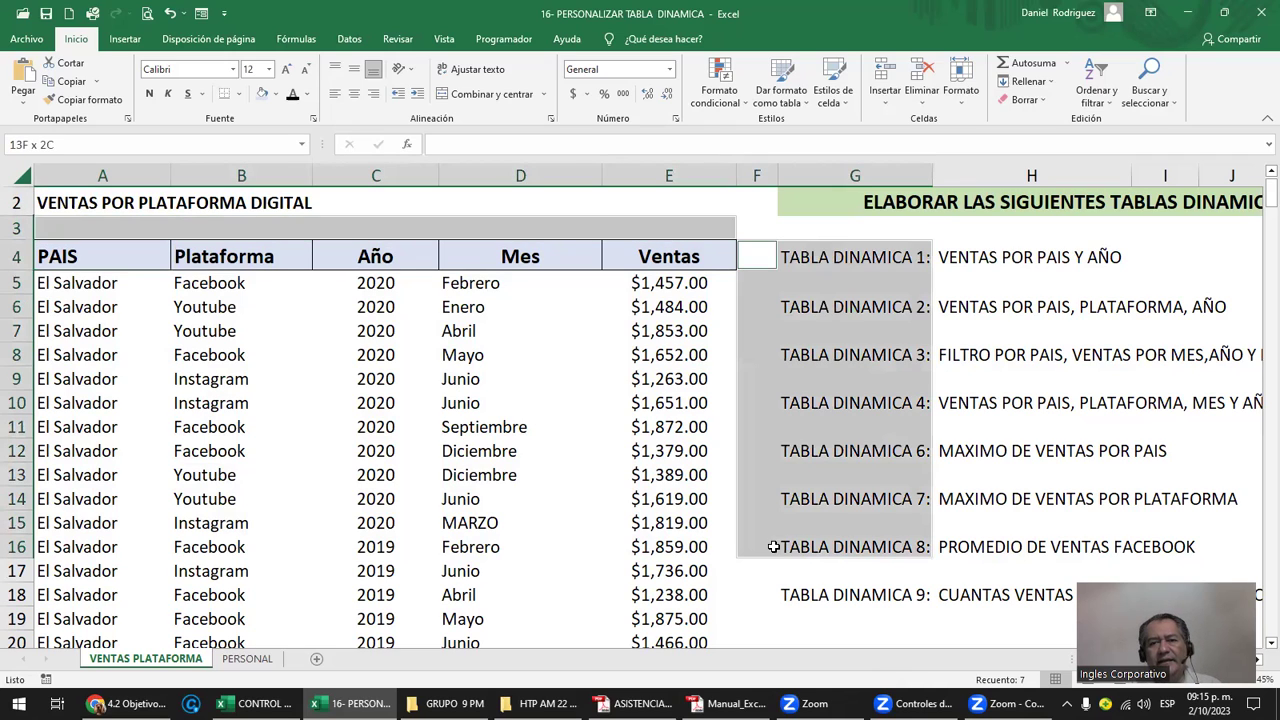
{"action": "left_click_drag", "start_coordinate": [756, 256], "coordinate": [752, 376]}
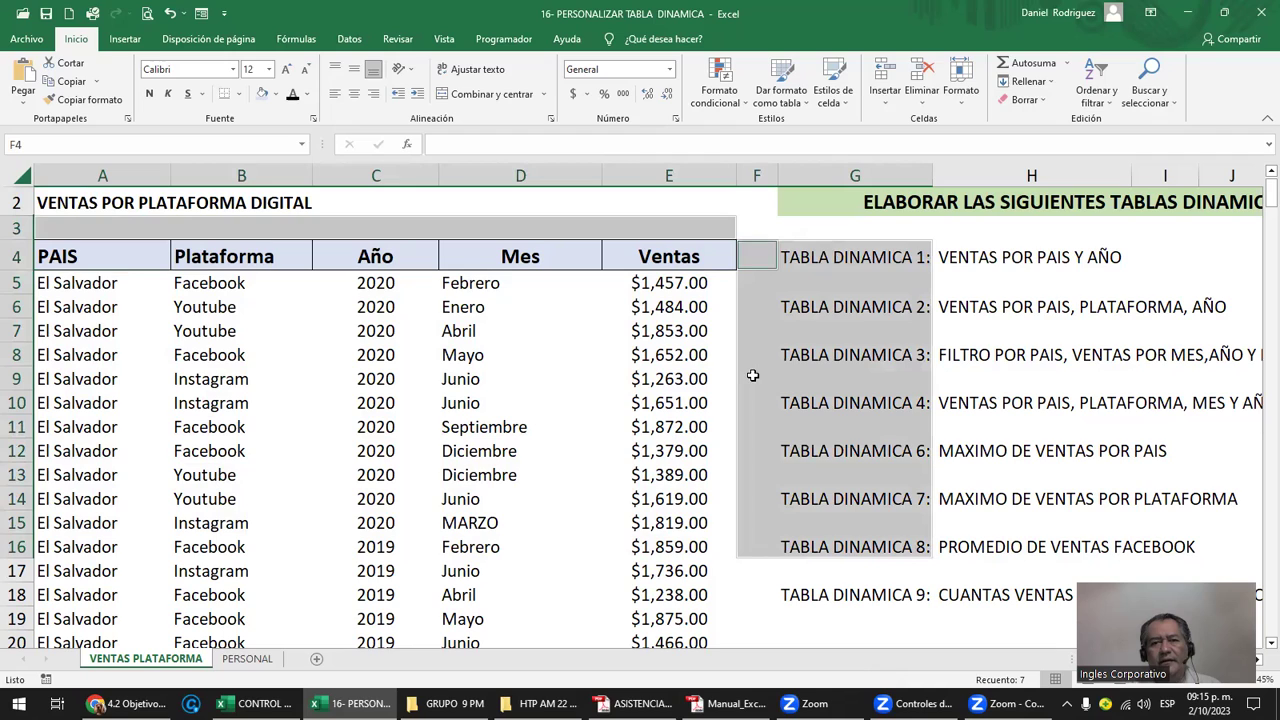
{"action": "left_click", "coordinate": [748, 243]}
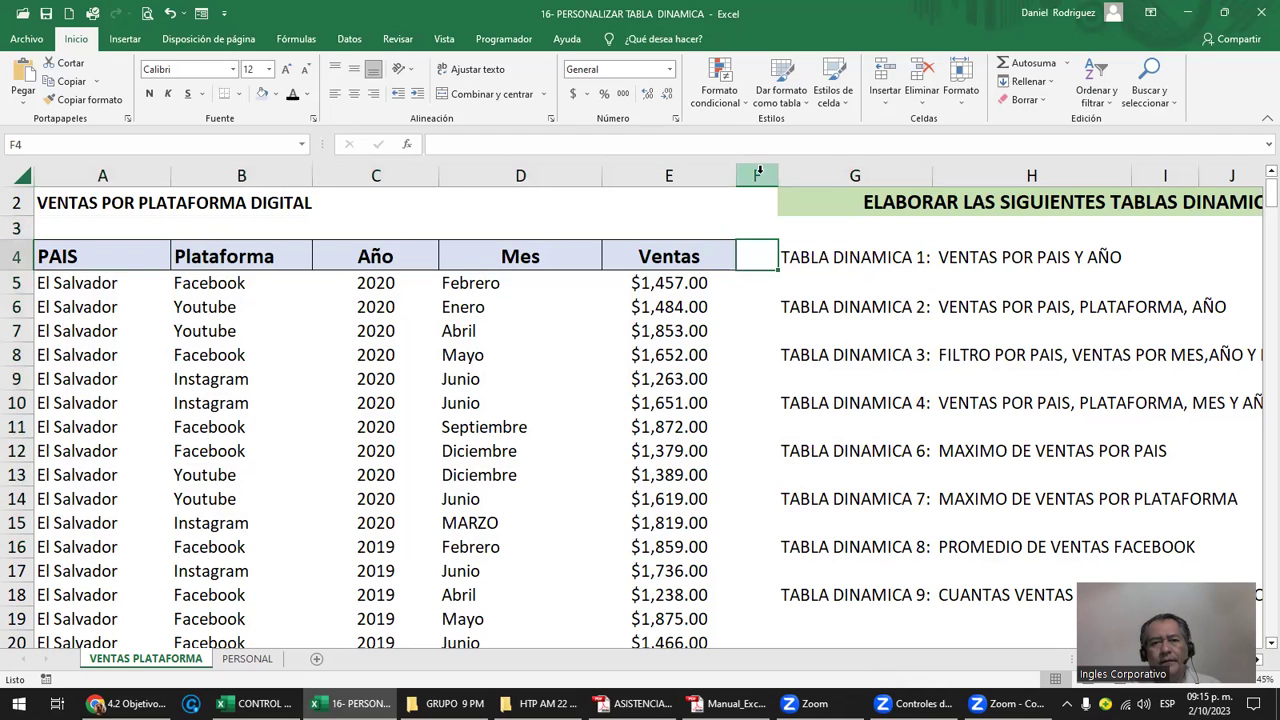
{"action": "key", "text": "ctrl+space"}
Merge and centre the title VENTAS POR PLATAFORMA DIGITAL across A2:E2
{"action": "left_click", "coordinate": [76, 196]}
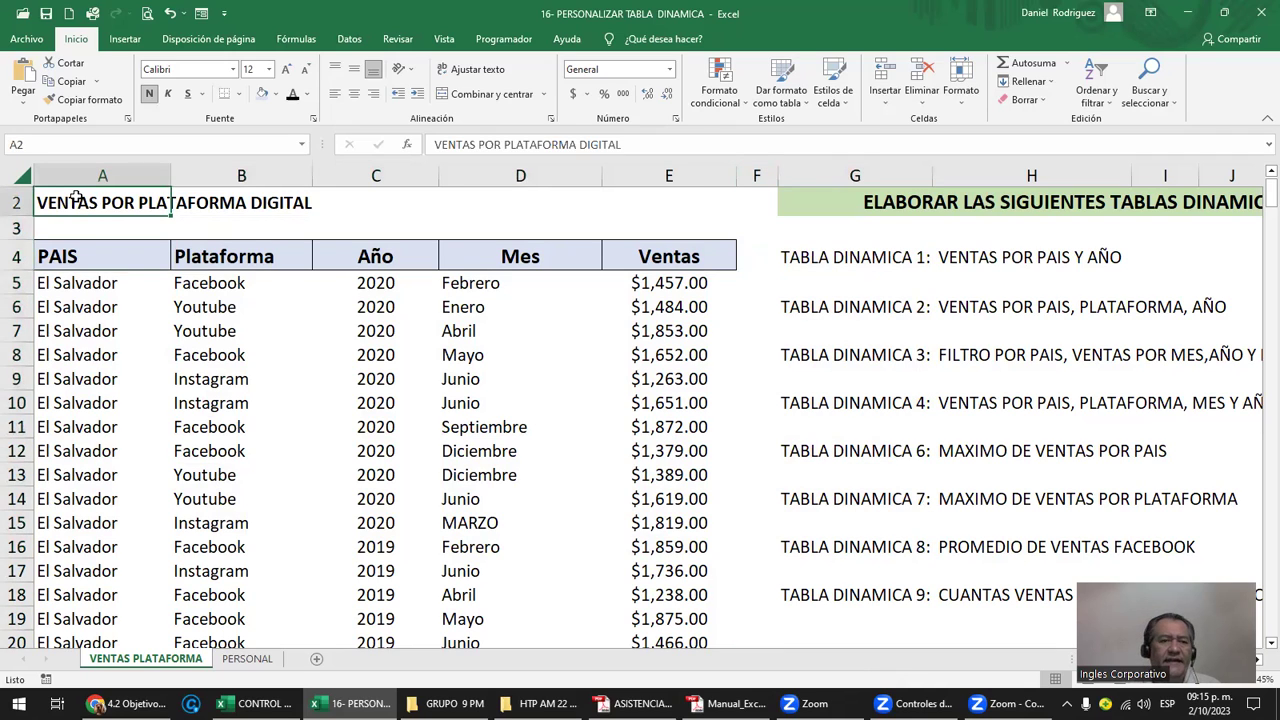
{"action": "key", "text": "shift+Right"}
{"action": "key", "text": "shift+Right"}
{"action": "key", "text": "shift+Right"}
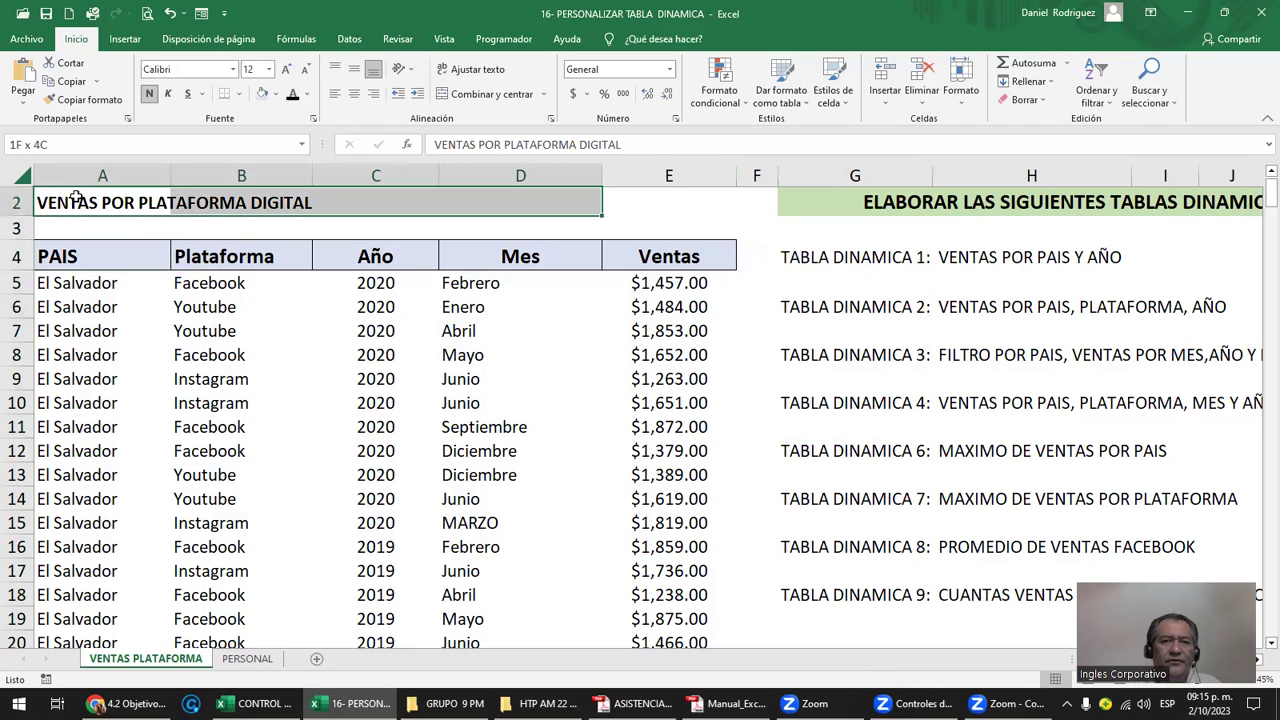
{"action": "key", "text": "shift+Right"}
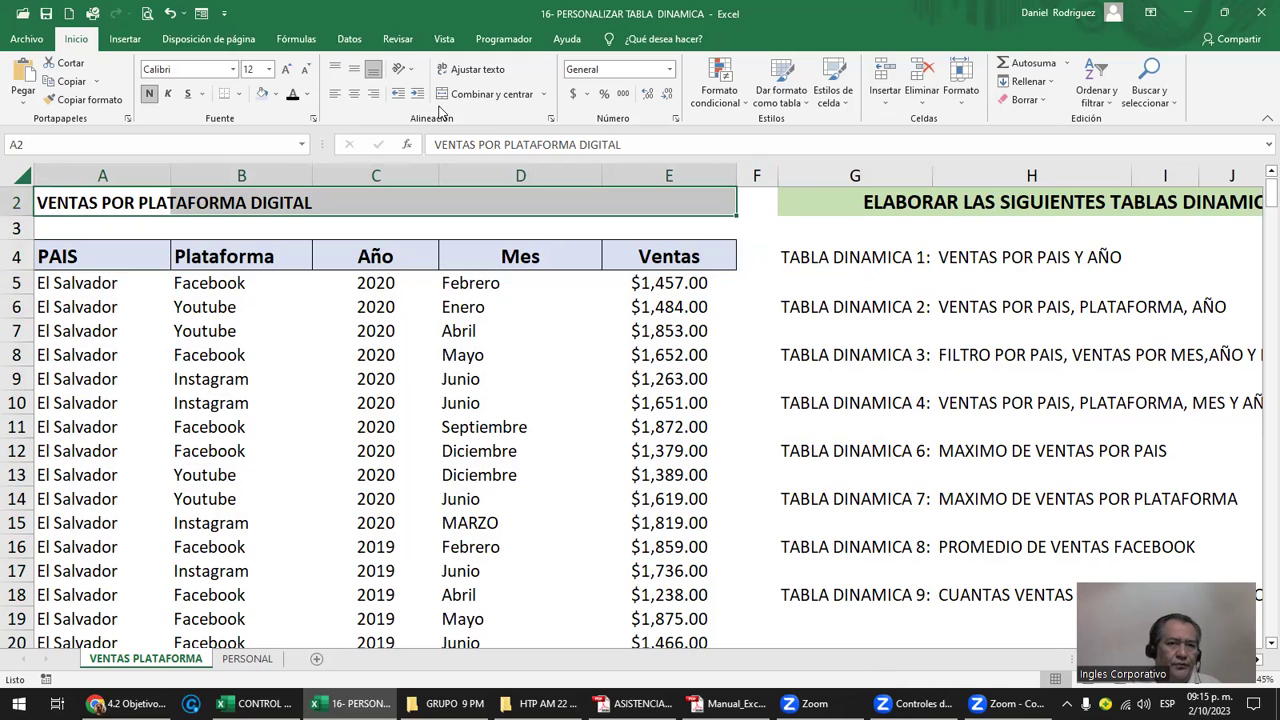
{"action": "left_click", "coordinate": [504, 103]}
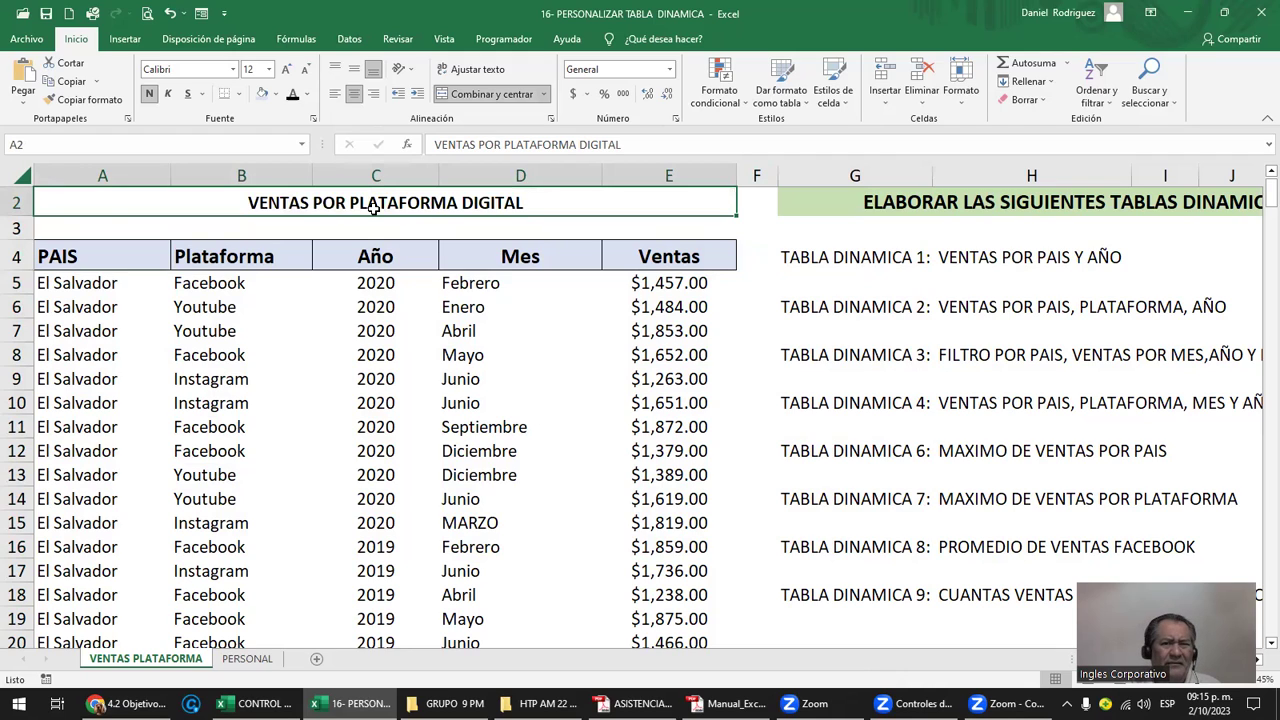
{"action": "left_click", "coordinate": [107, 228]}
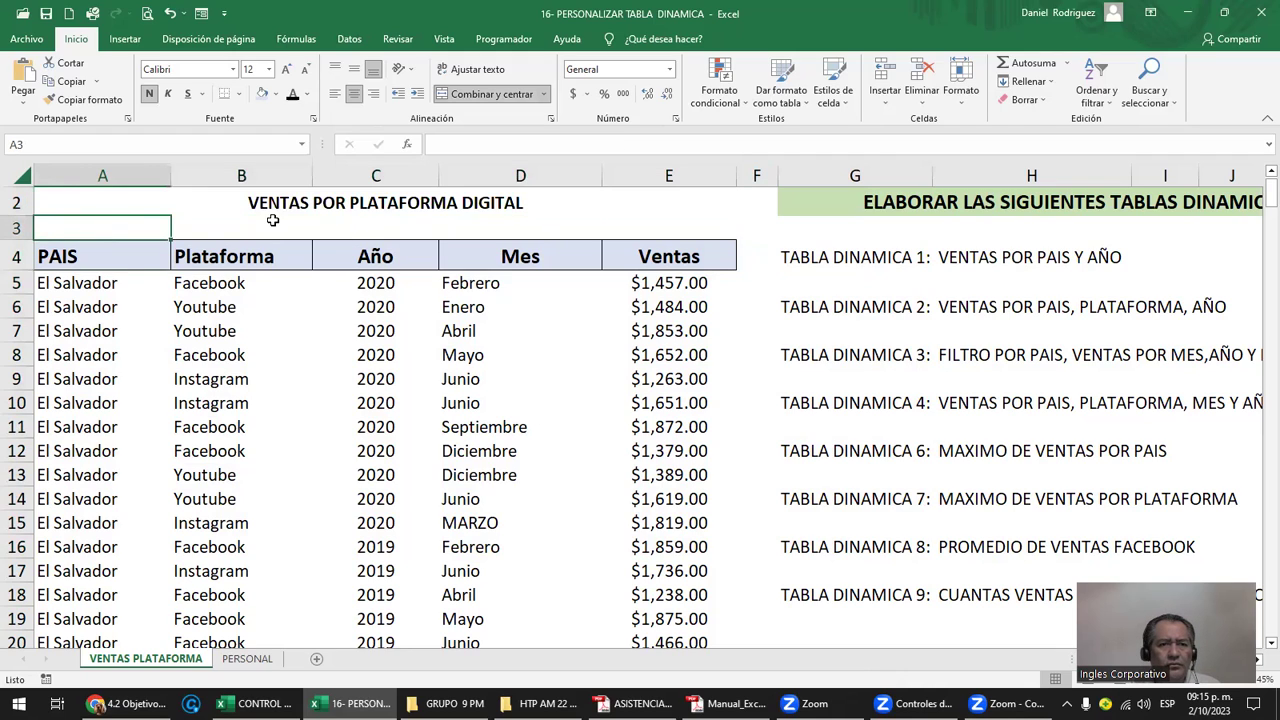
{"action": "left_click", "coordinate": [665, 226], "text": "shift"}
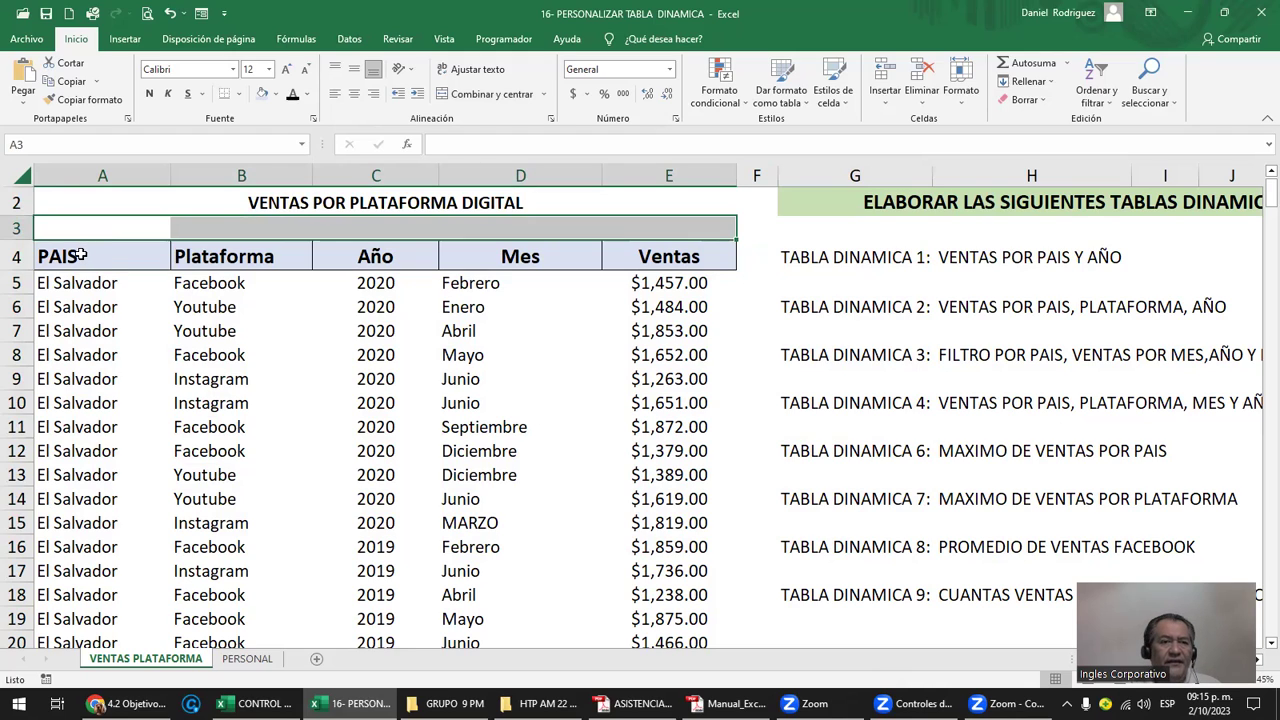
{"action": "left_click", "coordinate": [56, 256]}
{"action": "left_click", "coordinate": [517, 256], "text": "shift"}
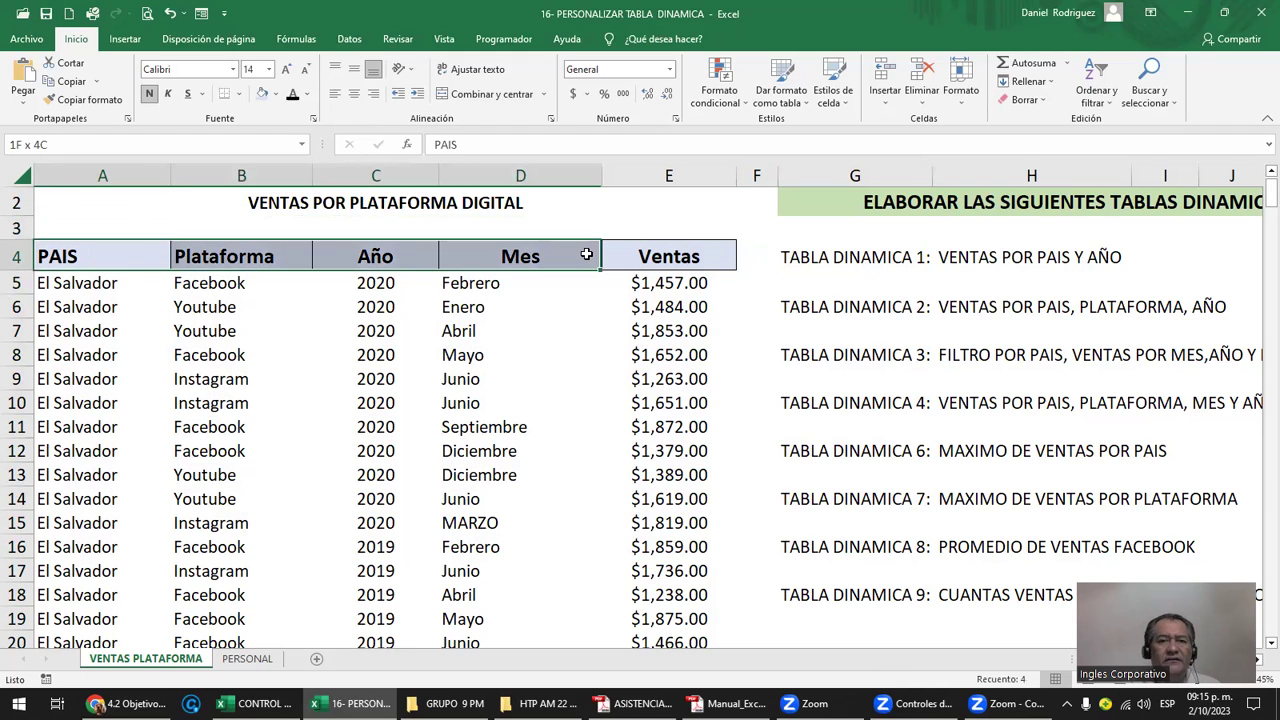
{"action": "left_click", "coordinate": [638, 256], "text": "shift"}
{"action": "left_click", "coordinate": [108, 258]}
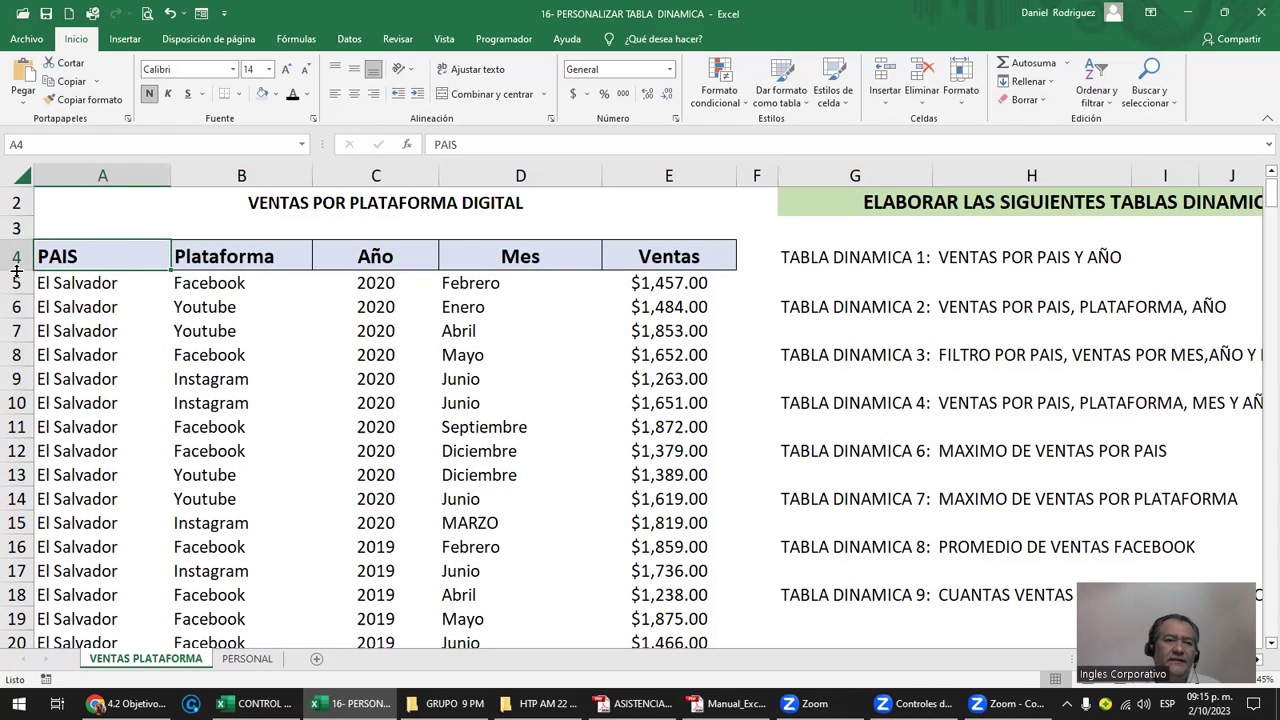
{"action": "left_click_drag", "start_coordinate": [16, 270], "coordinate": [76, 278]}
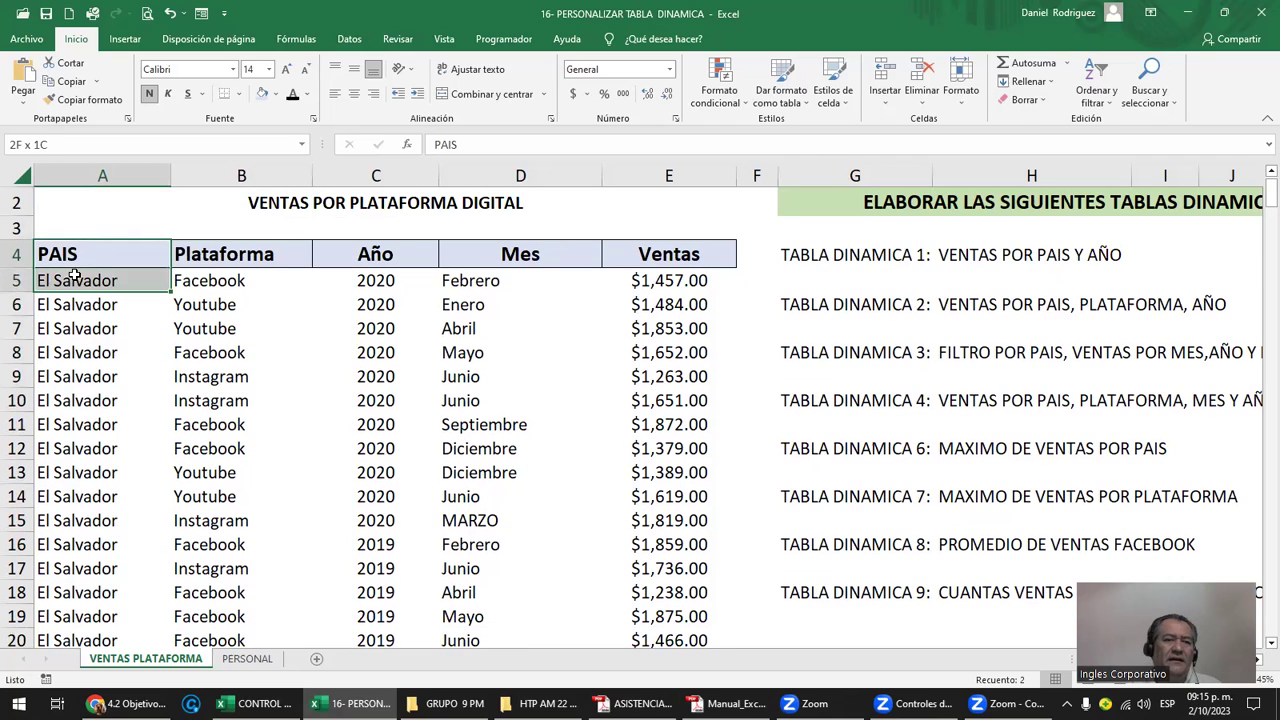
{"action": "left_click", "coordinate": [450, 95]}
{"action": "key", "text": "Return"}
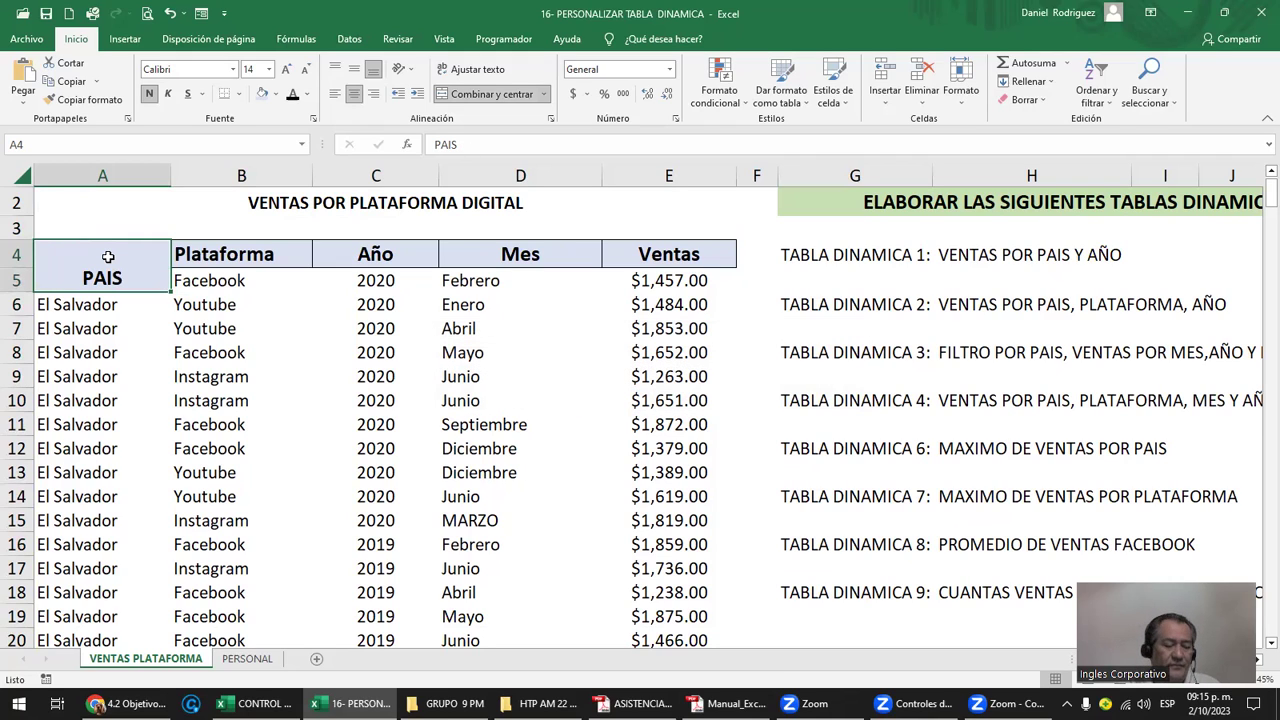
{"action": "key", "text": "ctrl+z"}
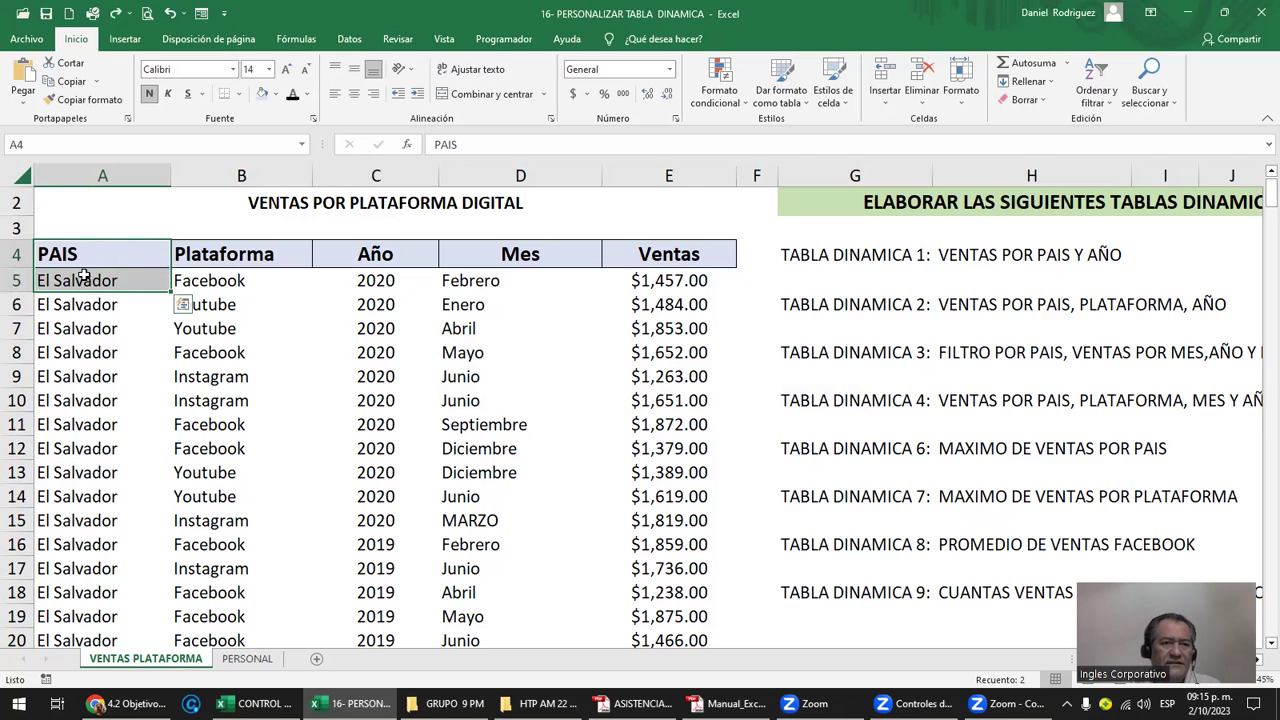
{"action": "left_click", "coordinate": [88, 254]}
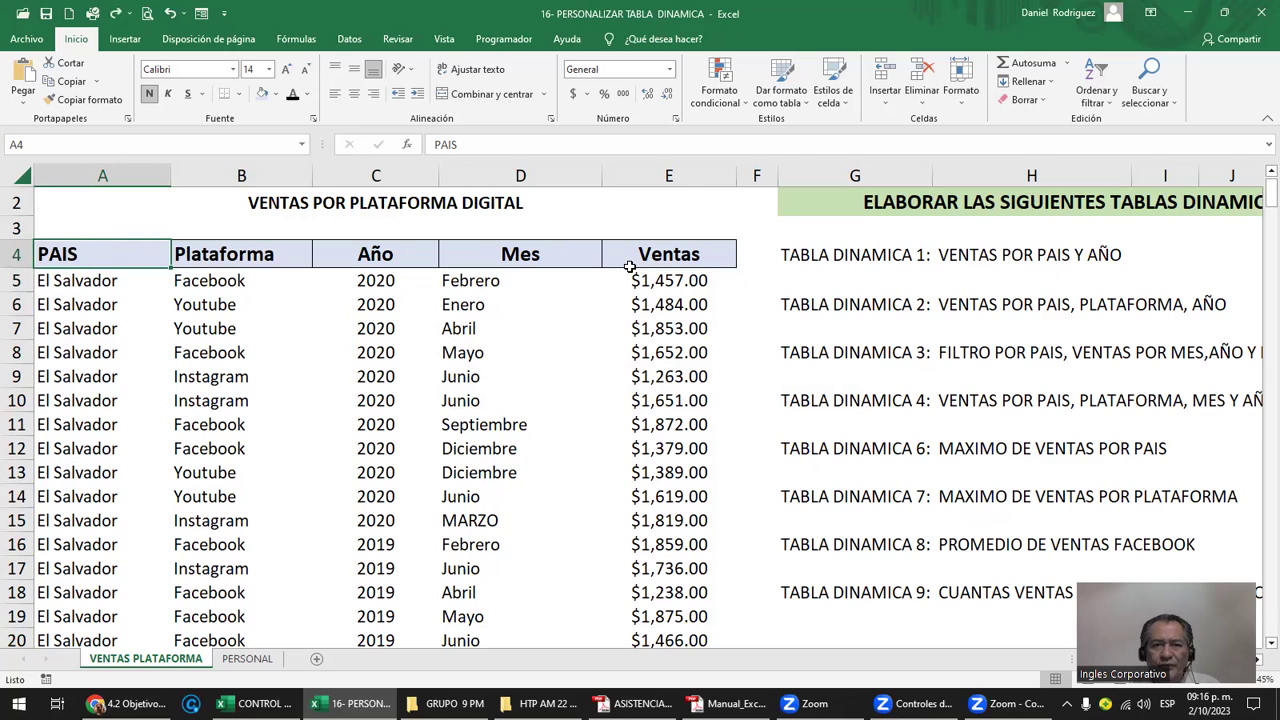
Turn on Filtro for the row 4 headers and check the Año and Mes filter lists
{"action": "left_click", "coordinate": [352, 40]}
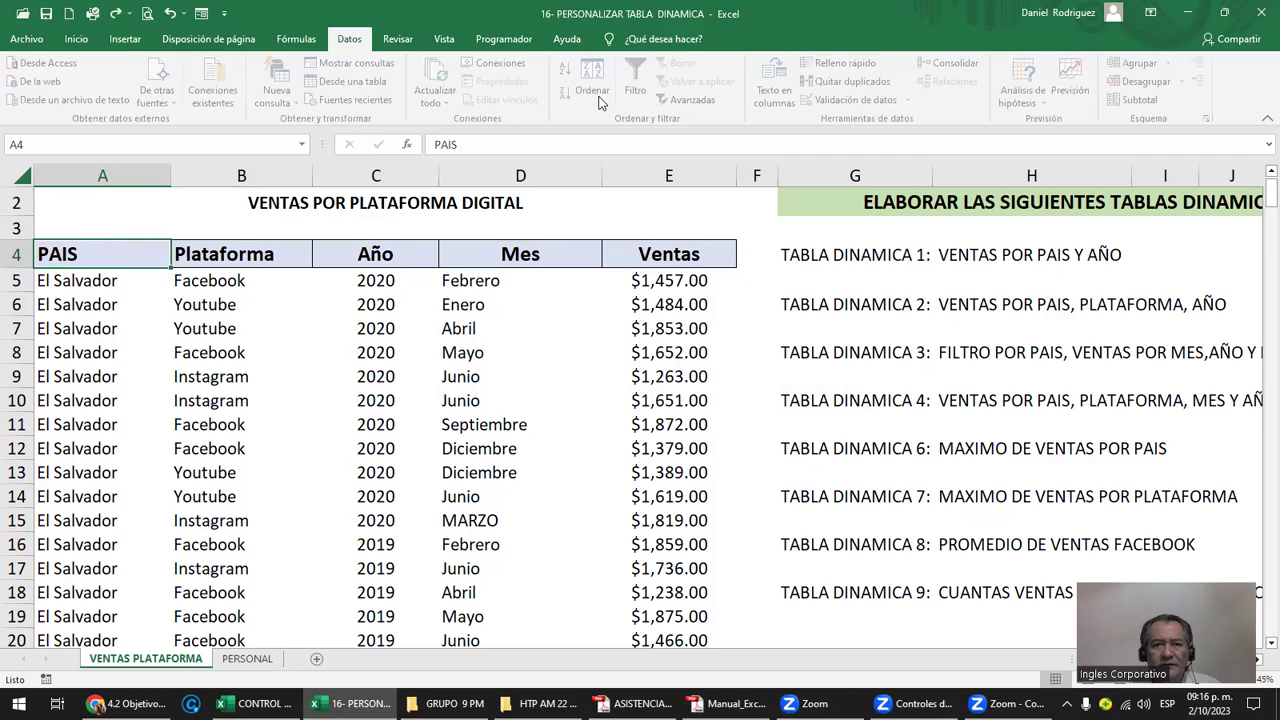
{"action": "left_click", "coordinate": [640, 88]}
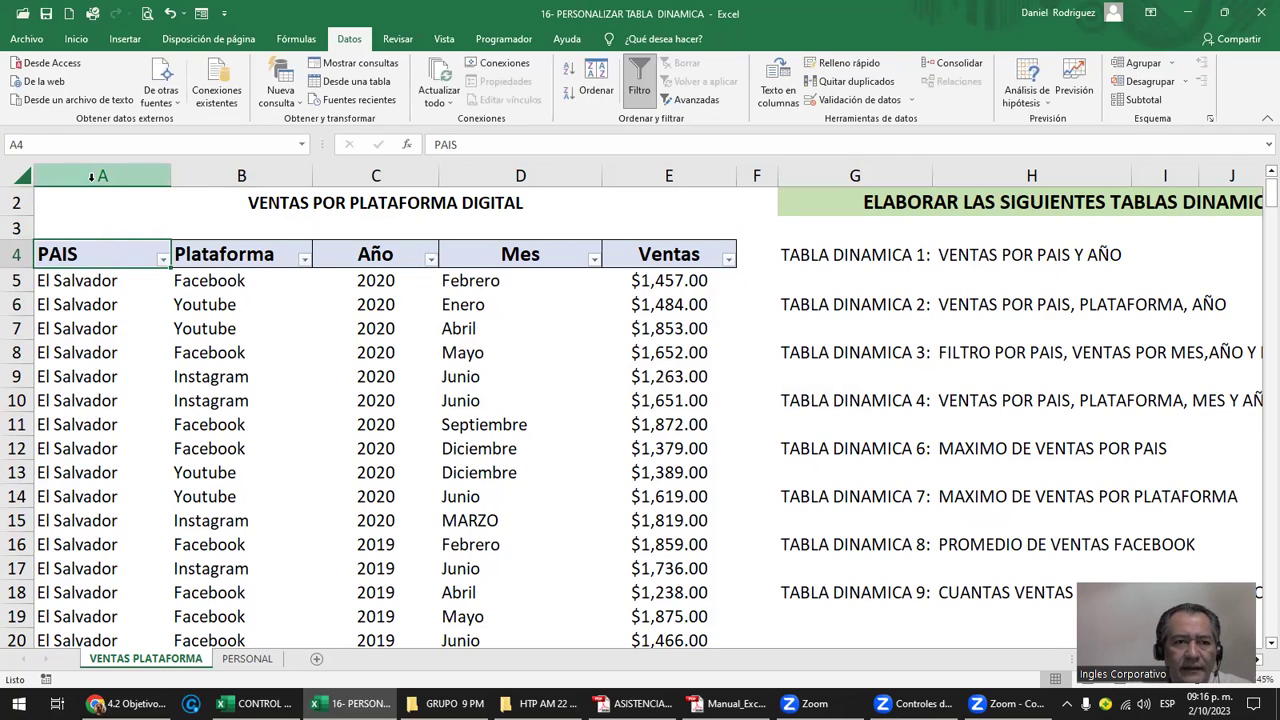
{"action": "left_click", "coordinate": [287, 200]}
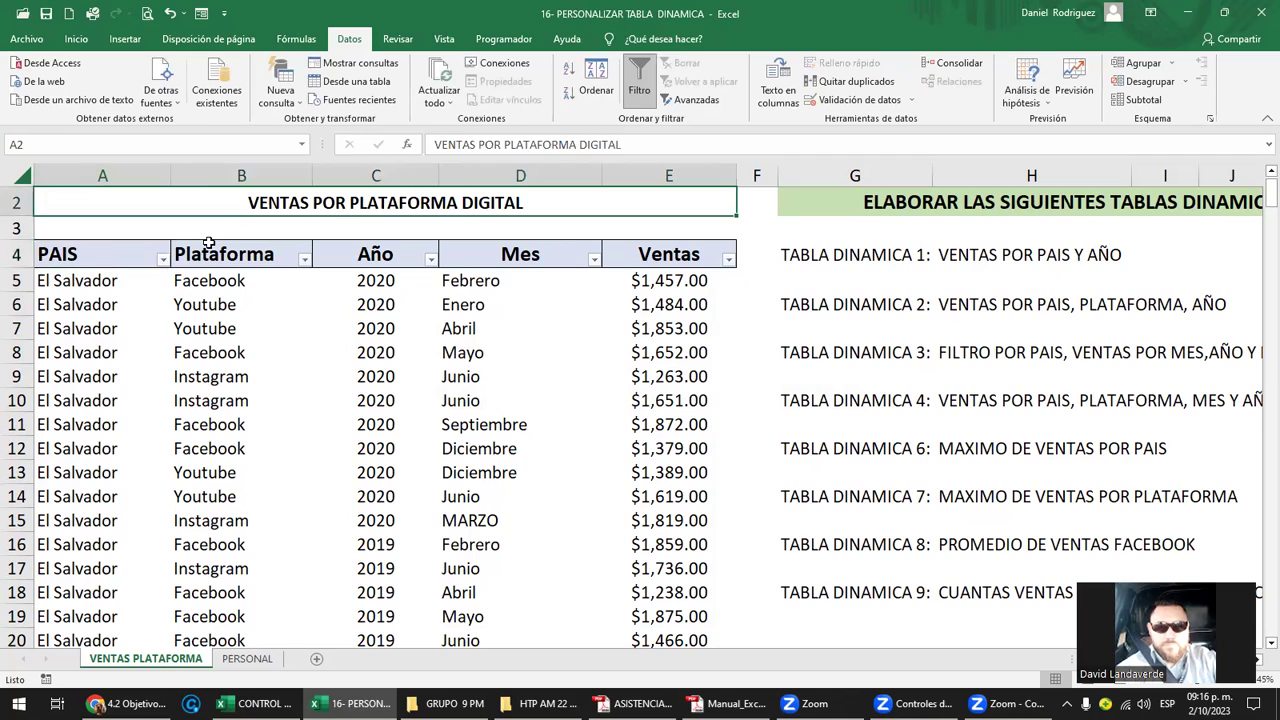
{"action": "left_click", "coordinate": [106, 258]}
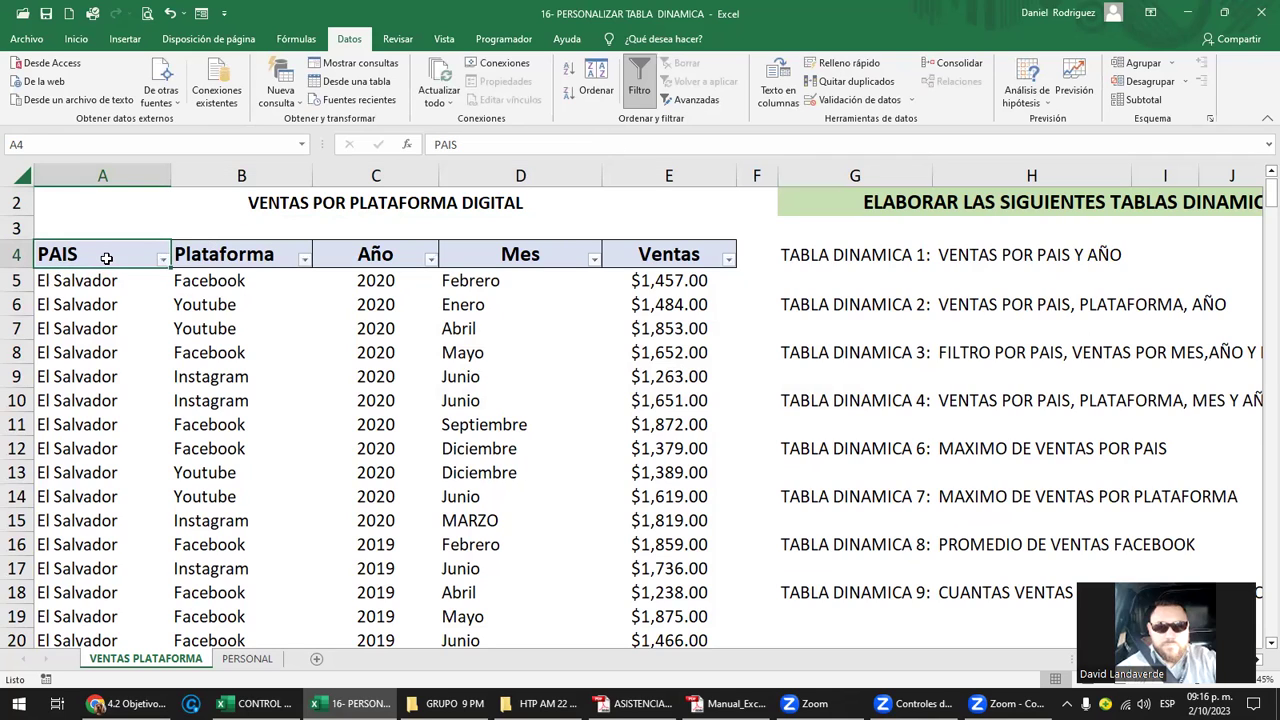
{"action": "left_click", "coordinate": [229, 253]}
{"action": "left_click", "coordinate": [385, 256]}
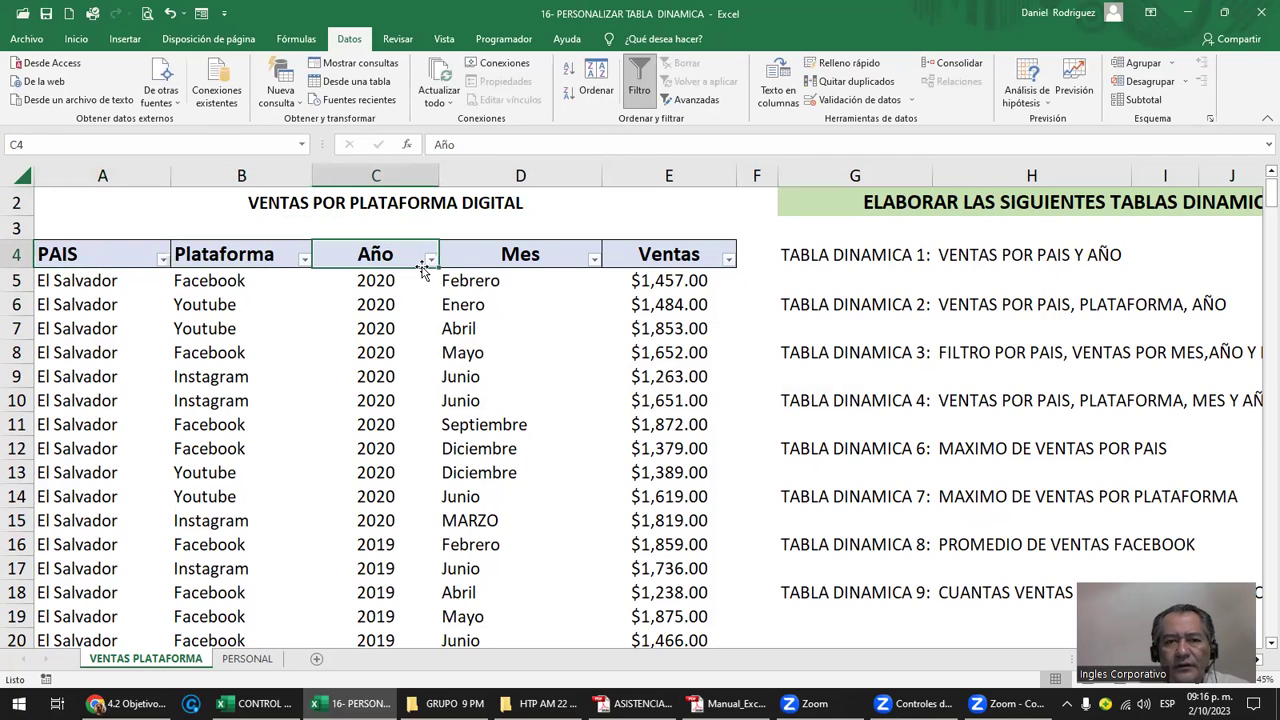
{"action": "left_click", "coordinate": [431, 261]}
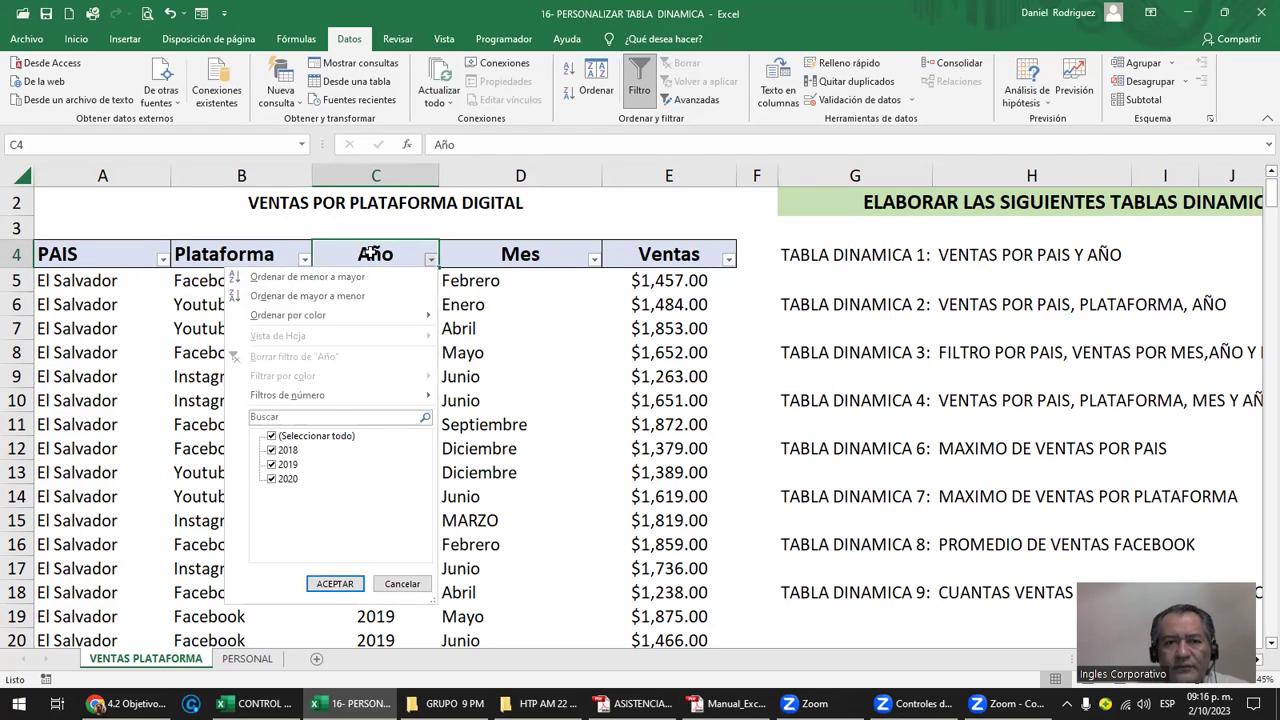
{"action": "left_click", "coordinate": [430, 257]}
{"action": "left_click", "coordinate": [590, 262]}
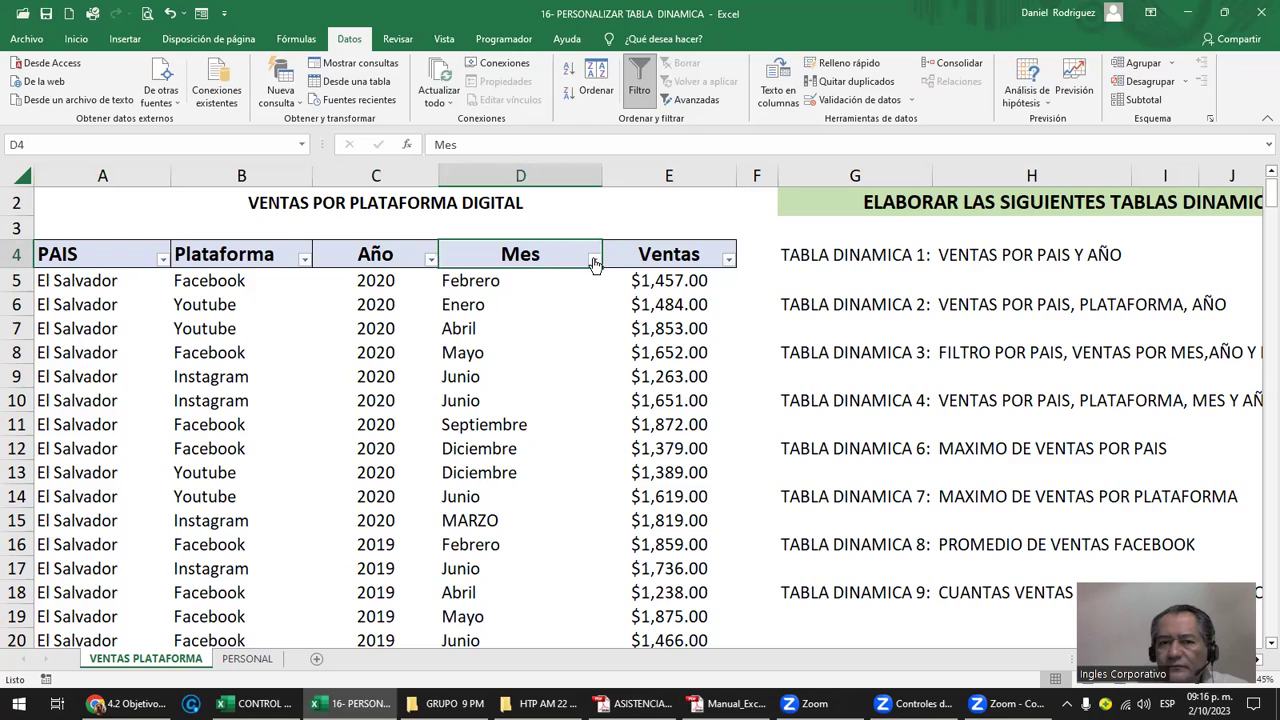
{"action": "left_click", "coordinate": [594, 262]}
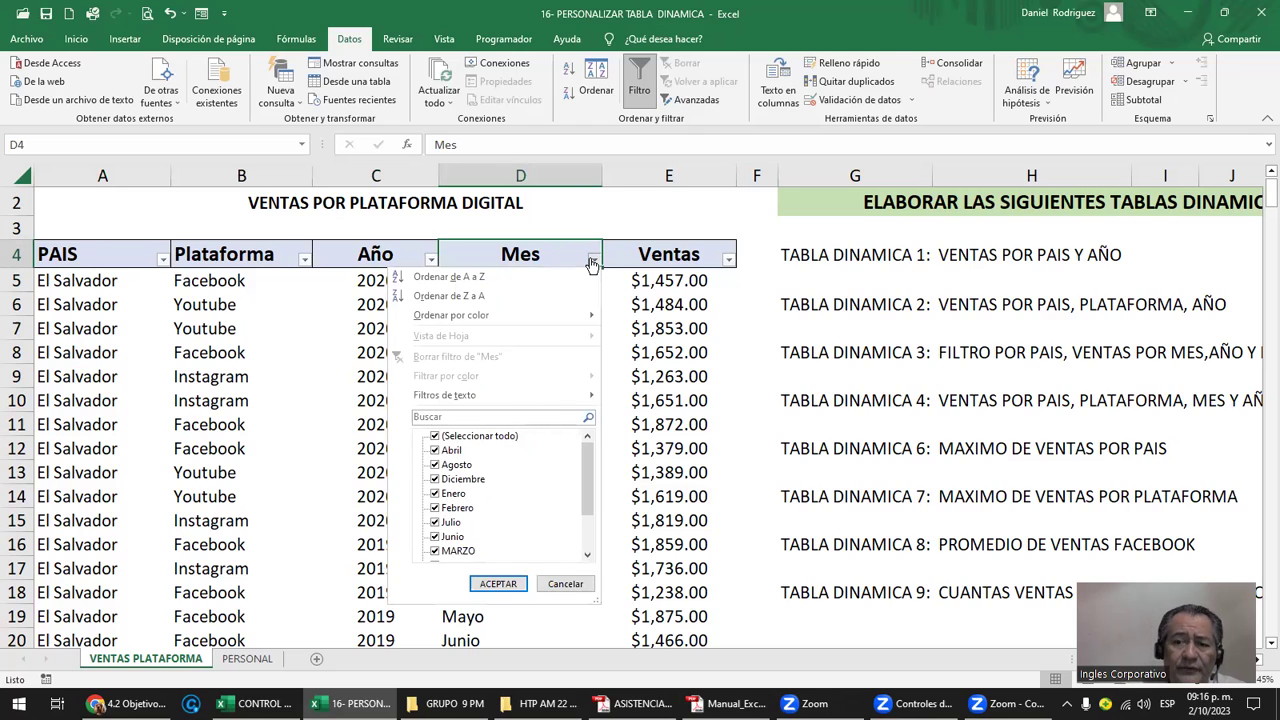
{"action": "left_click", "coordinate": [593, 262]}
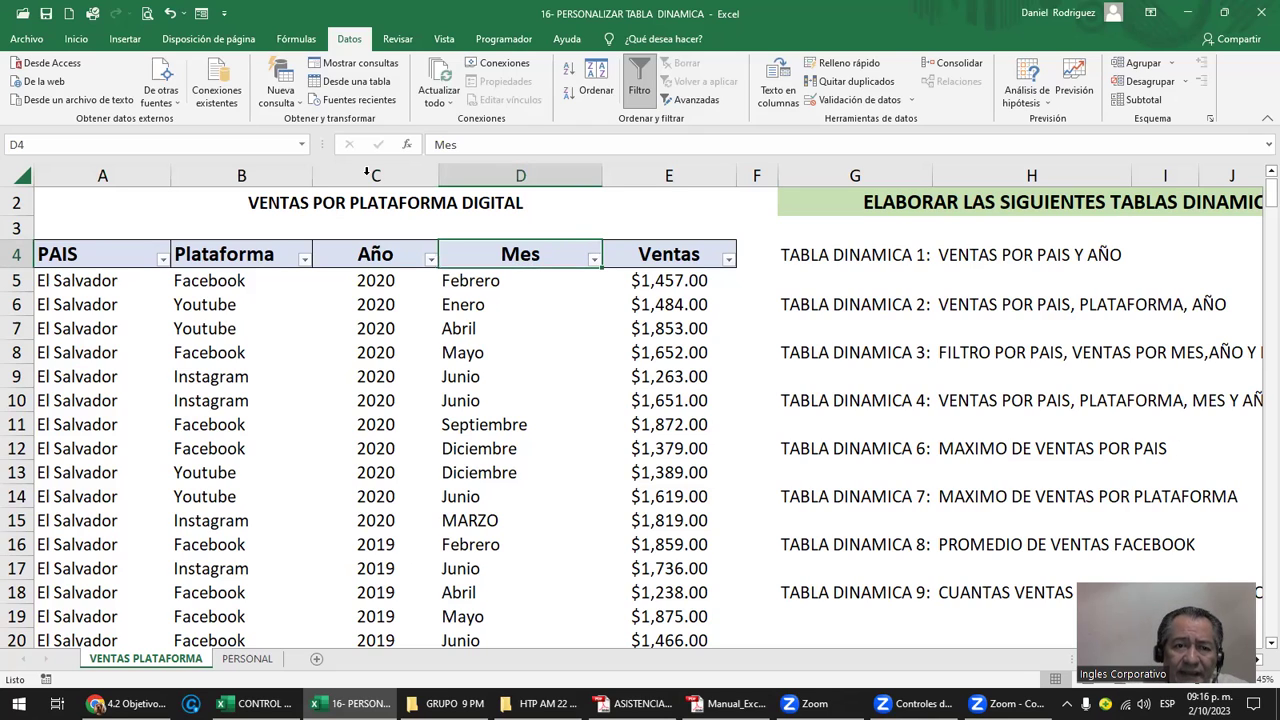
Open and close the PAIS, Plataforma, Año, Mes and Ventas filter lists without filtering
{"action": "left_click_drag", "start_coordinate": [367, 176], "coordinate": [504, 176]}
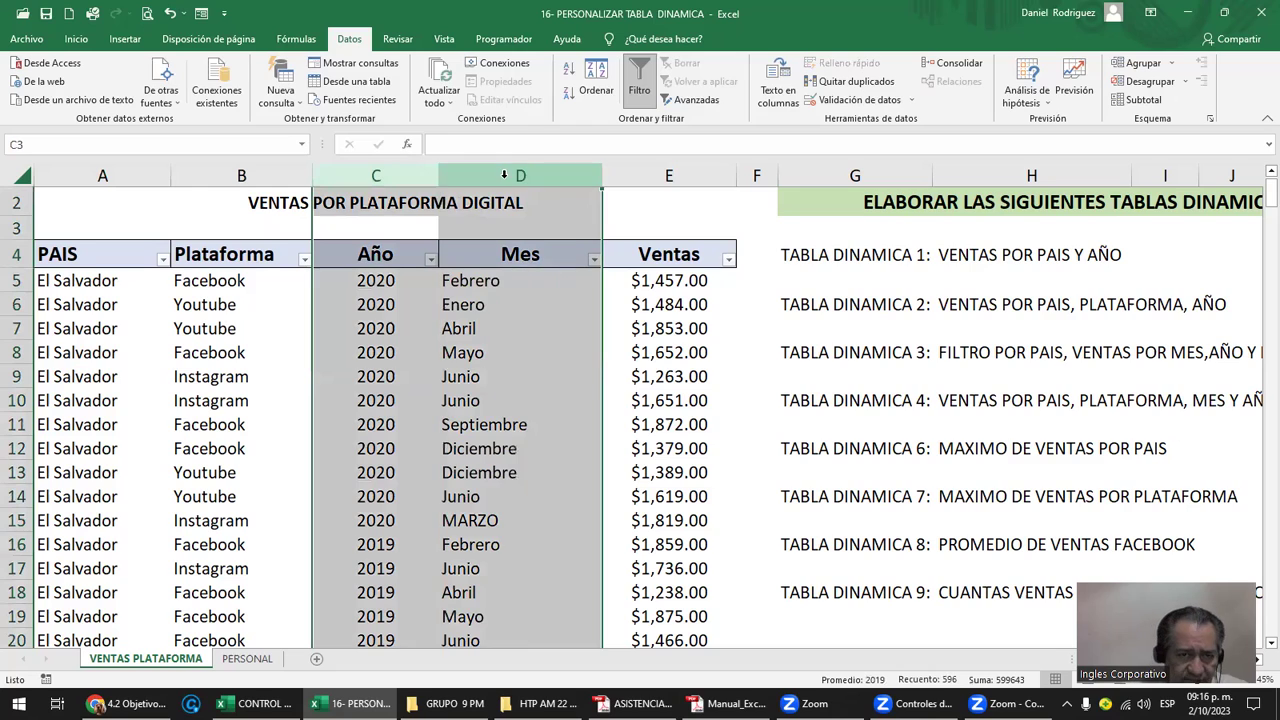
{"action": "left_click", "coordinate": [508, 258]}
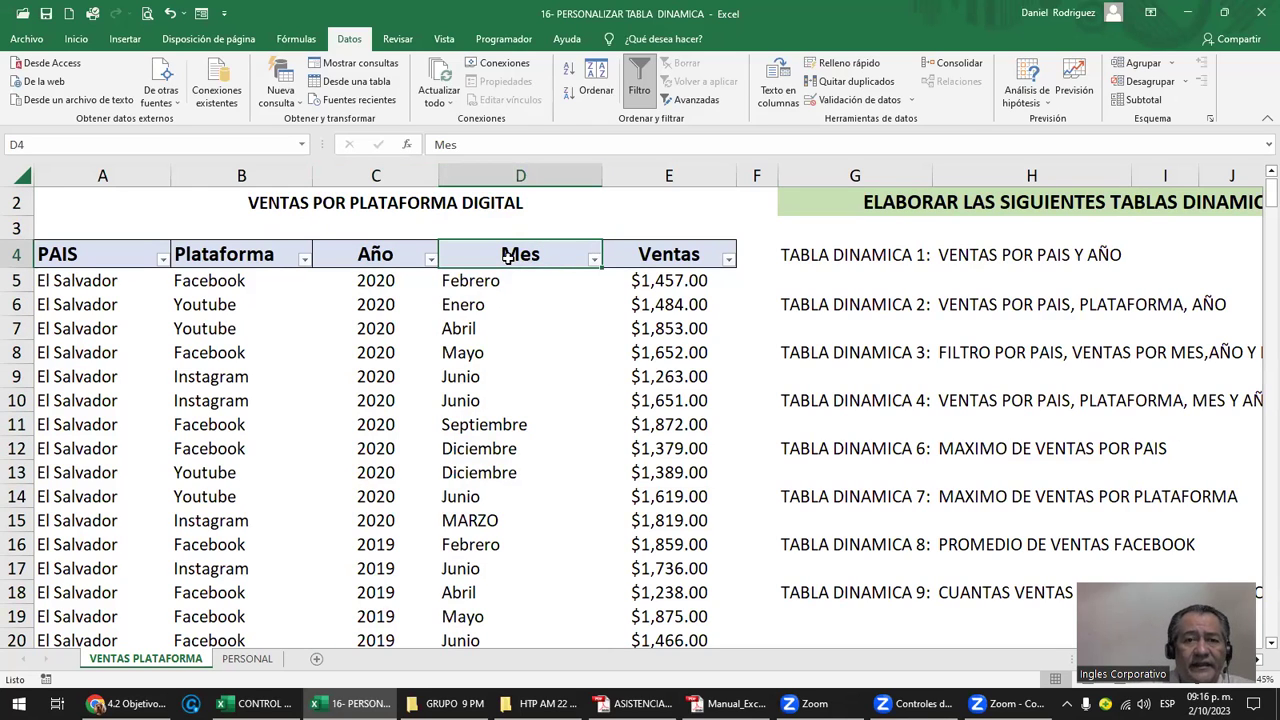
{"action": "left_click", "coordinate": [670, 175]}
{"action": "left_click", "coordinate": [104, 259]}
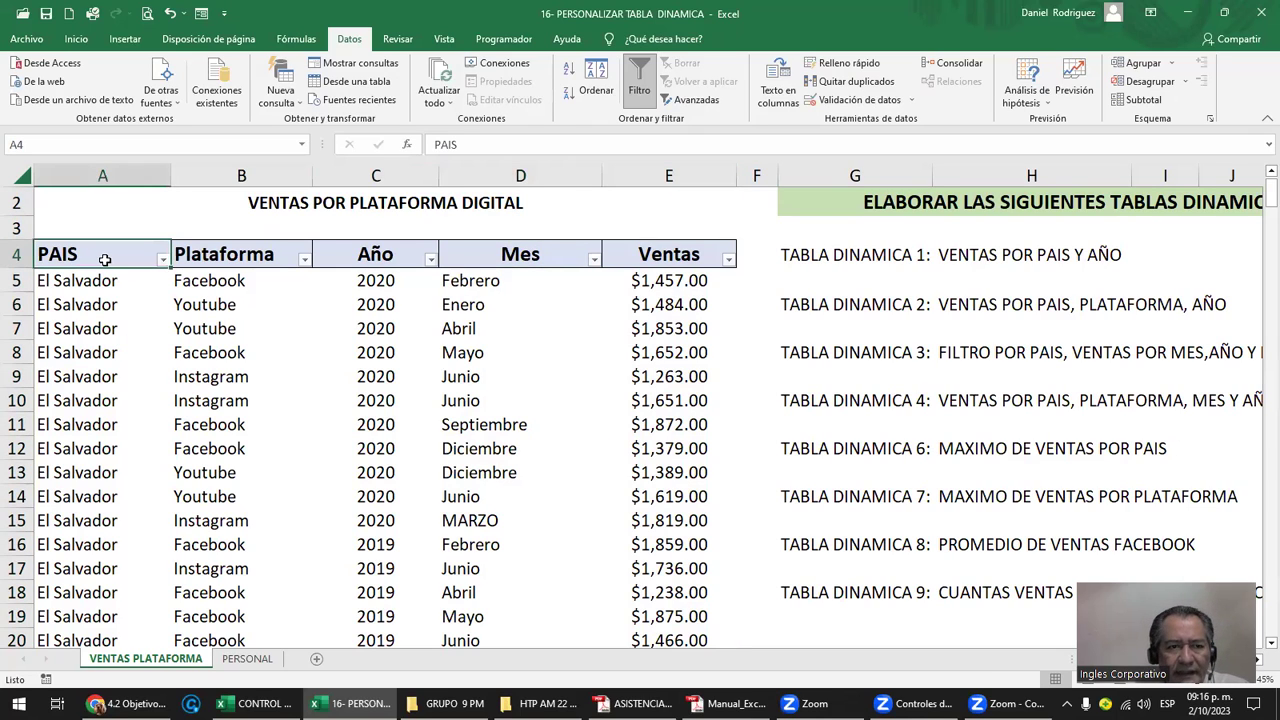
{"action": "left_click", "coordinate": [162, 259]}
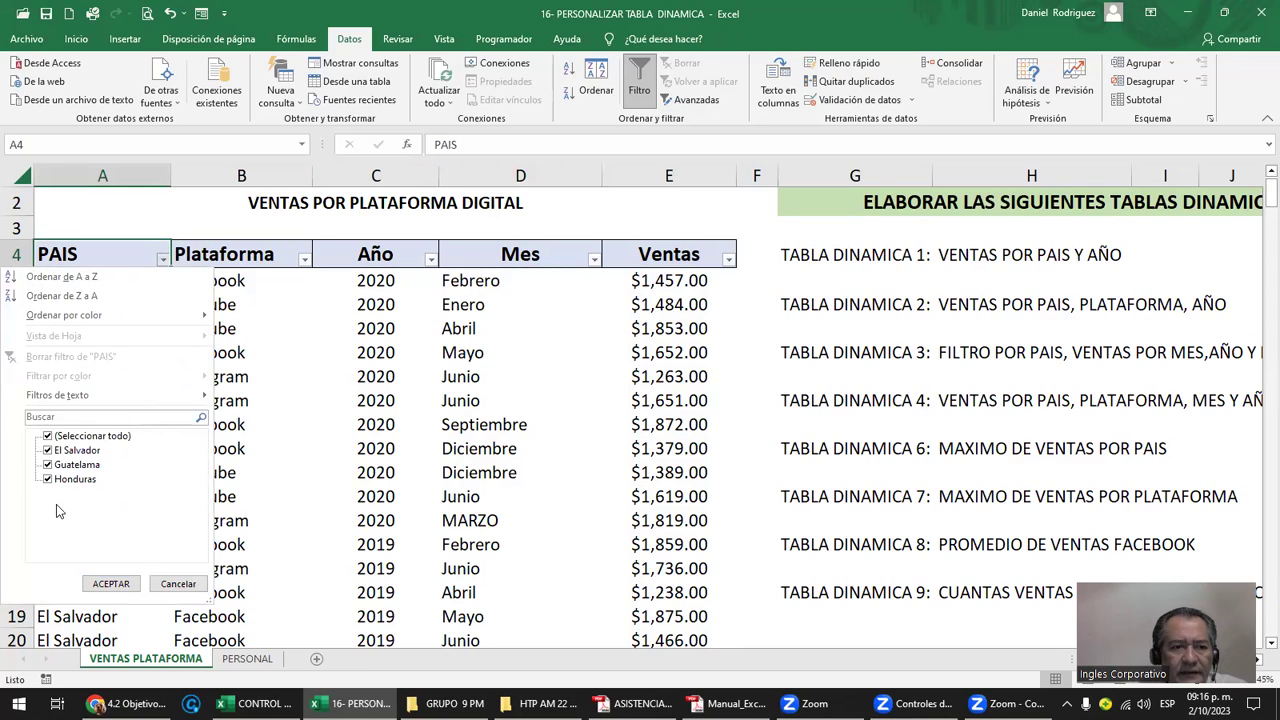
{"action": "left_click", "coordinate": [305, 259]}
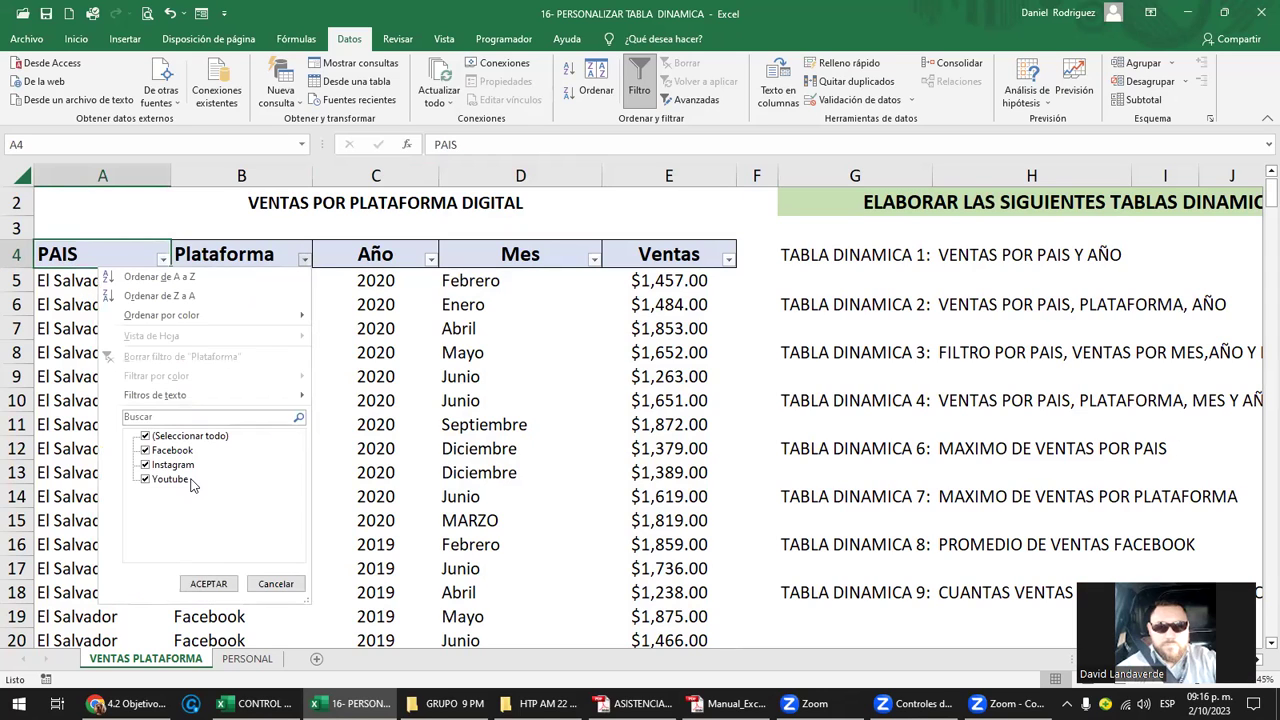
{"action": "left_click", "coordinate": [431, 260]}
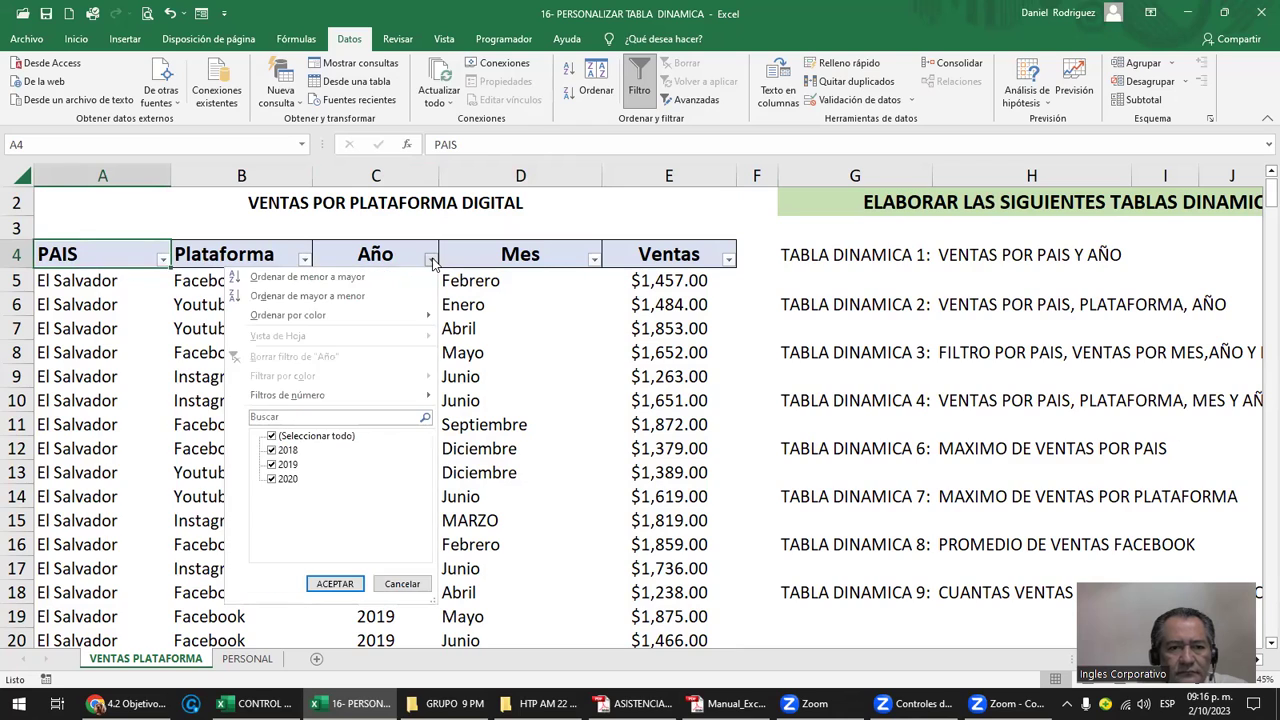
{"action": "left_click", "coordinate": [594, 261]}
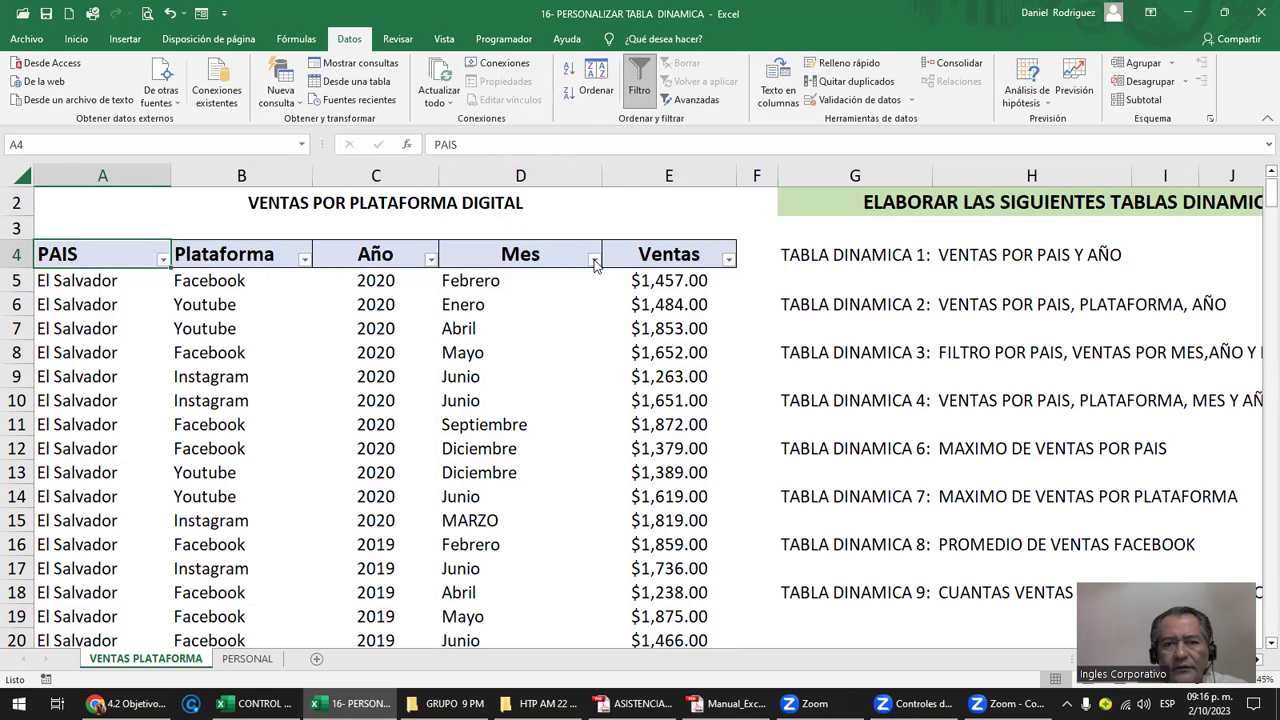
{"action": "left_click", "coordinate": [594, 261]}
{"action": "left_click", "coordinate": [702, 257]}
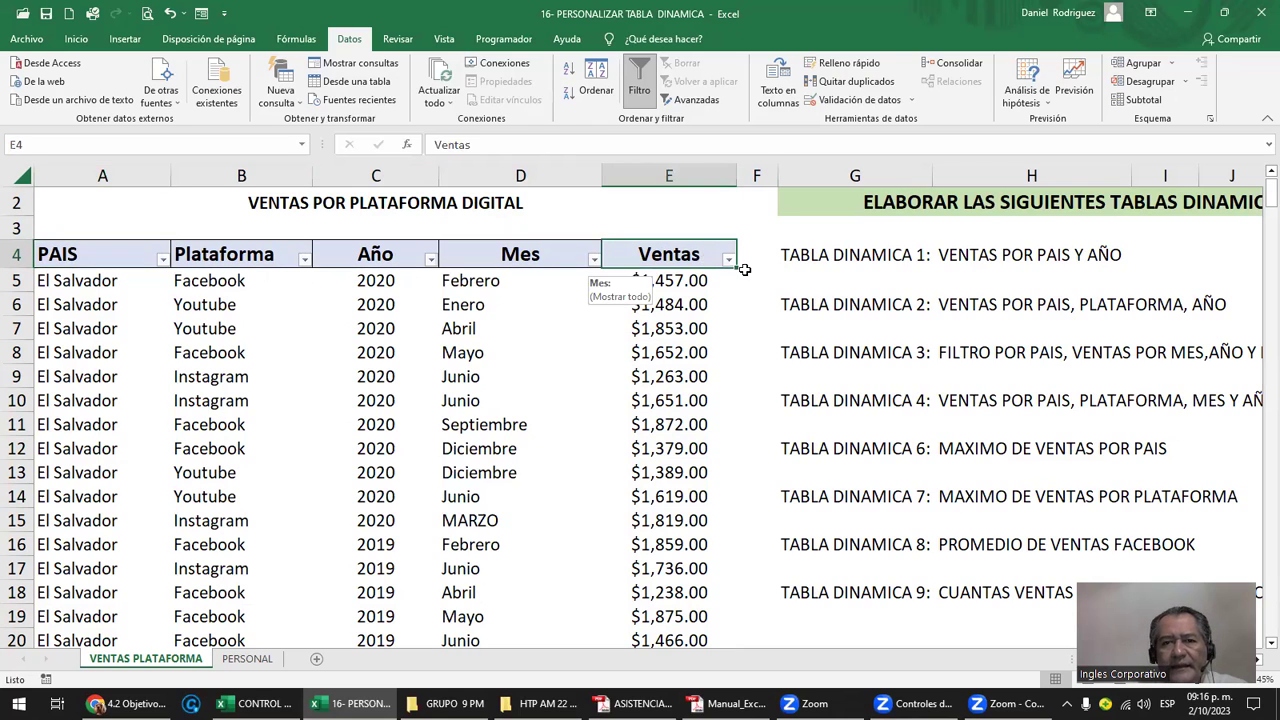
{"action": "left_click", "coordinate": [728, 262]}
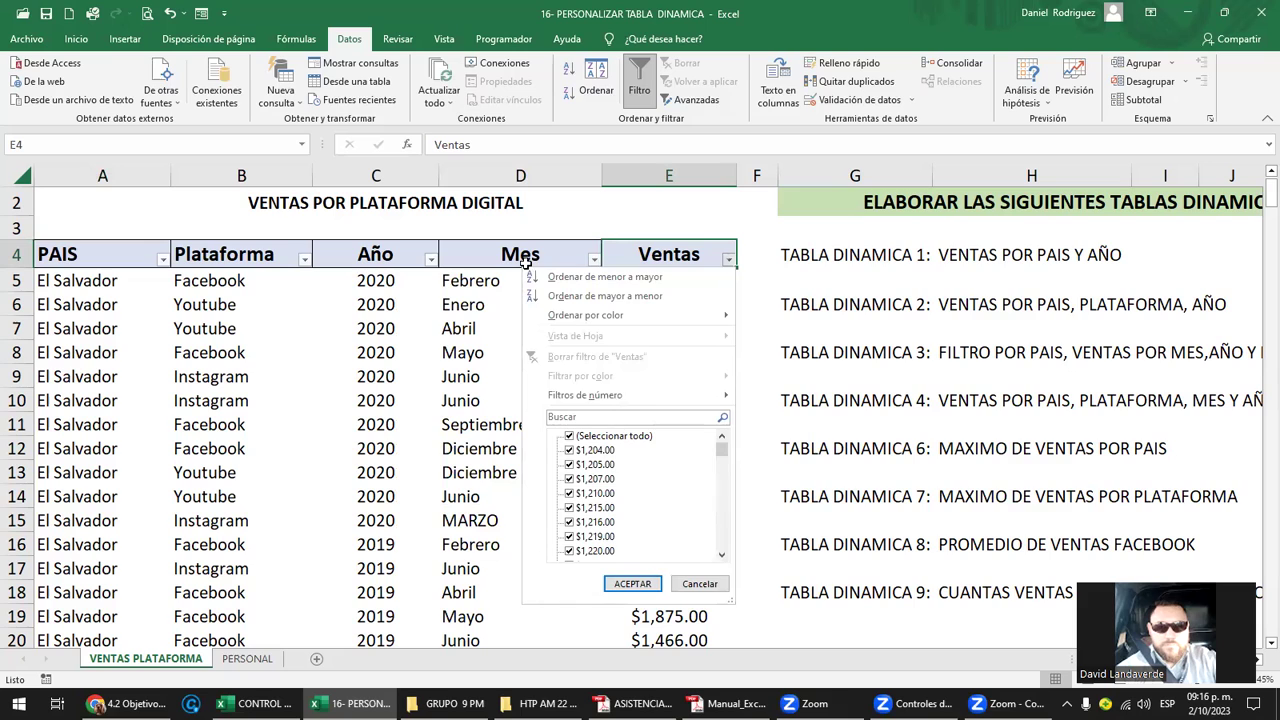
{"action": "left_click", "coordinate": [63, 256]}
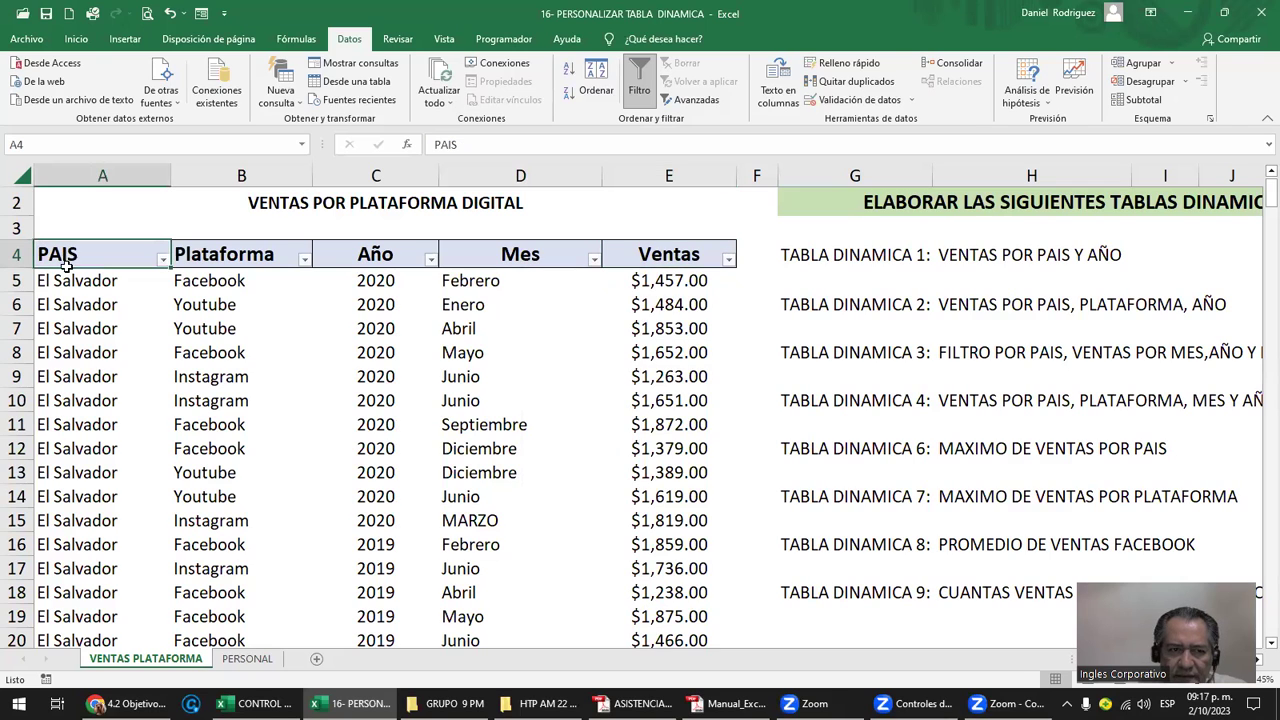
{"action": "left_click_drag", "start_coordinate": [63, 256], "coordinate": [68, 283]}
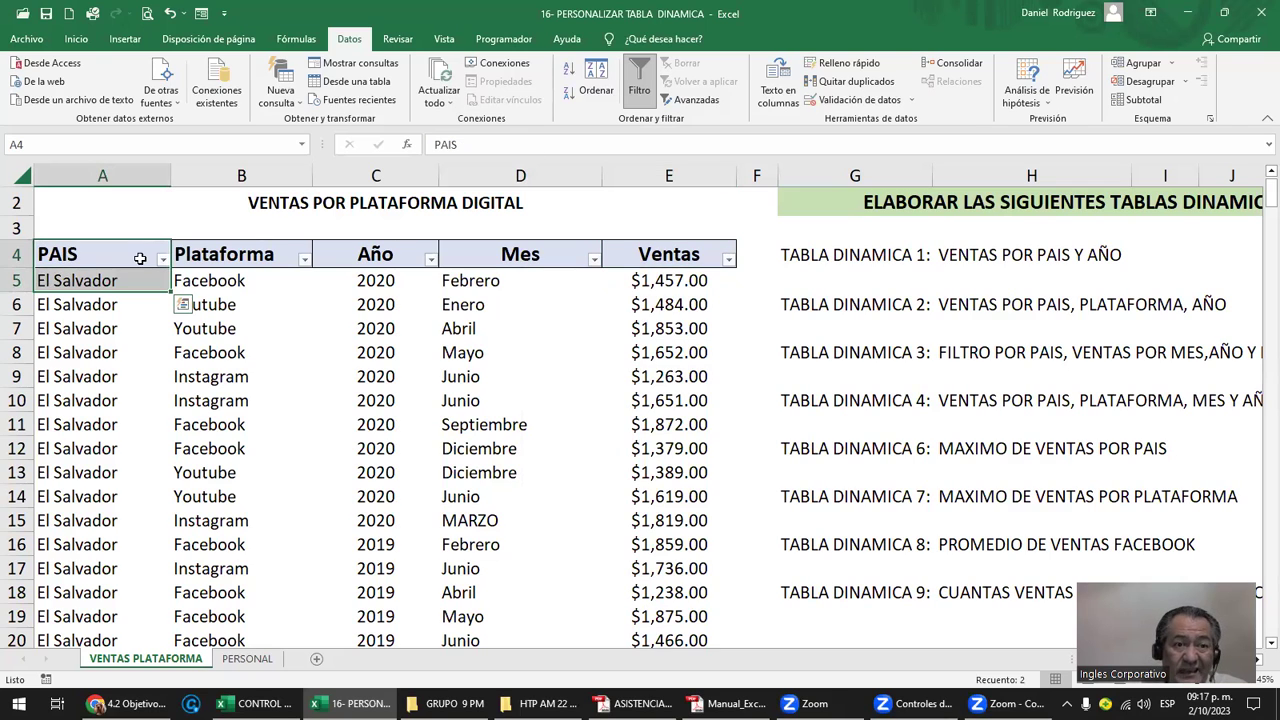
Merge A4:A5 into one PAIS header cell, accepting the warning, and check its filter list
{"action": "left_click", "coordinate": [80, 41]}
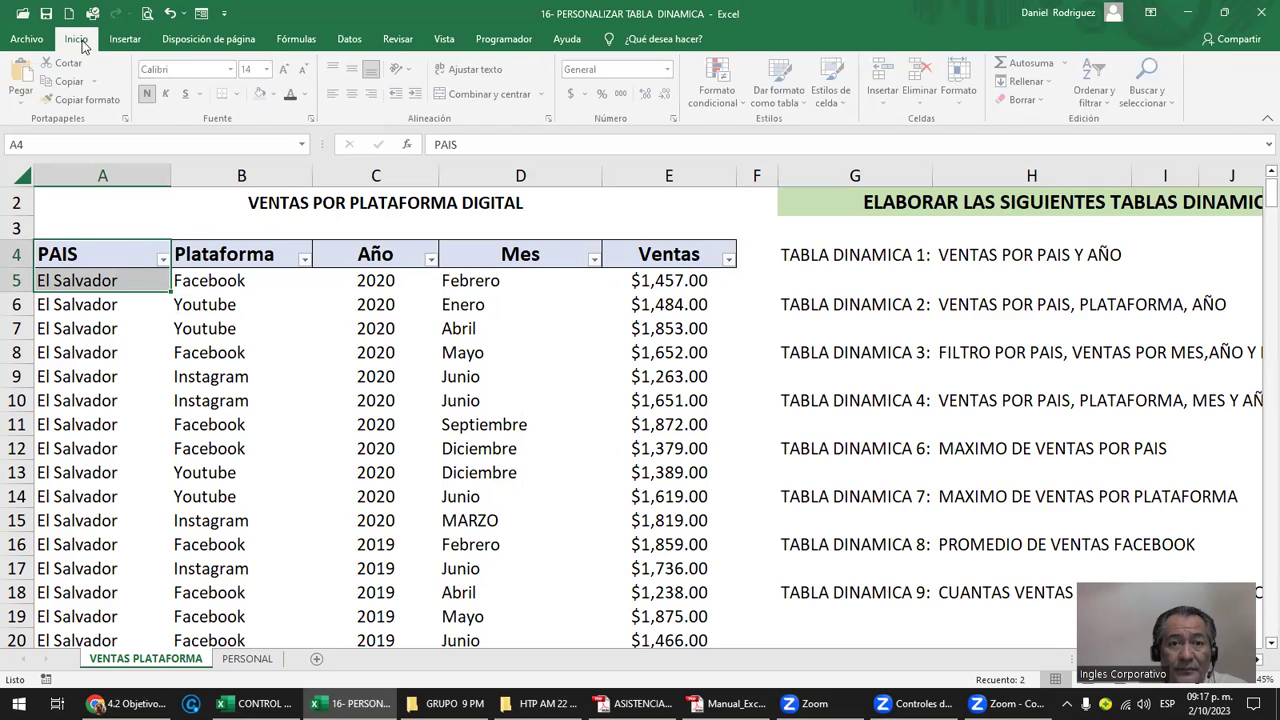
{"action": "key", "text": "alt+o"}
{"action": "key", "text": "c"}
{"action": "key", "text": "c"}
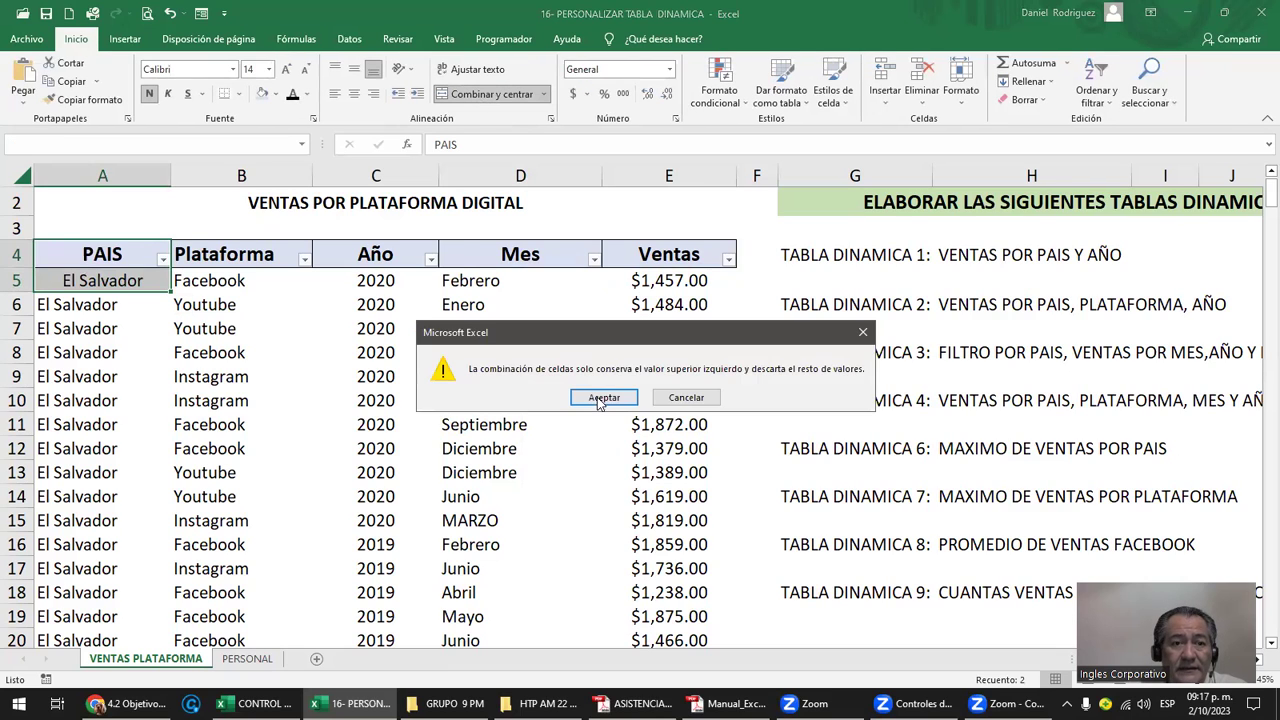
{"action": "left_click", "coordinate": [596, 397]}
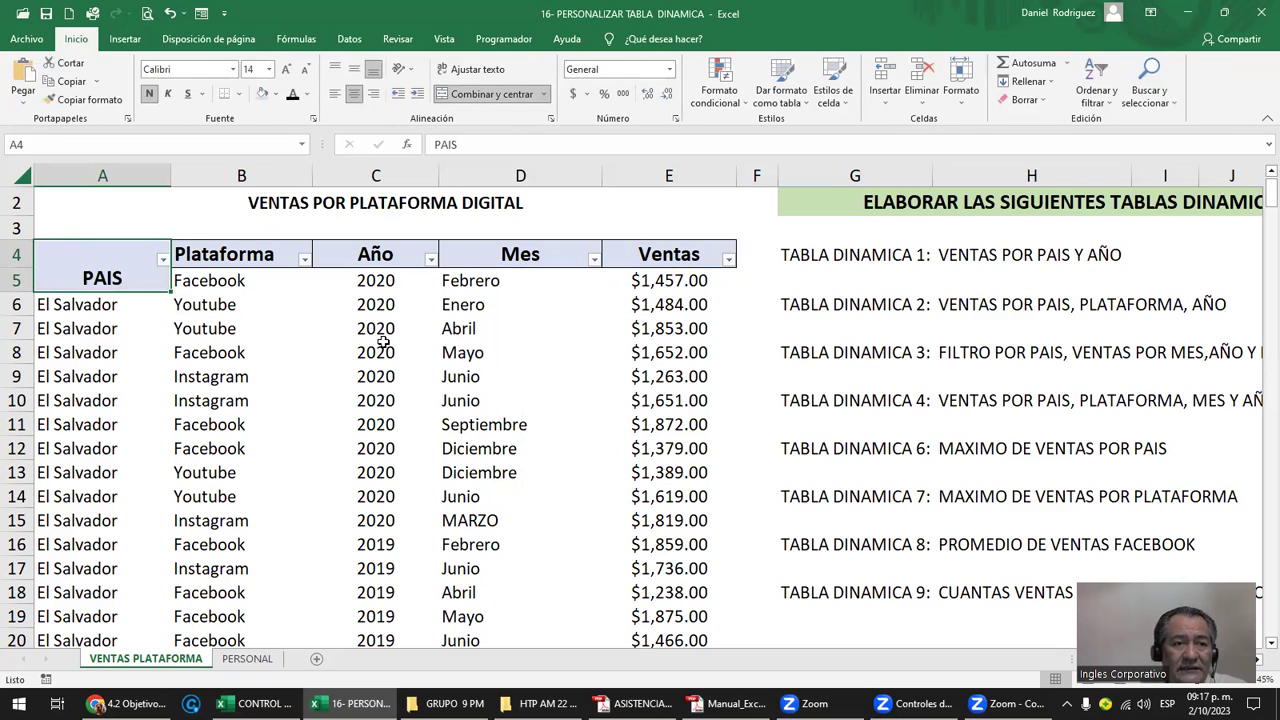
{"action": "left_click", "coordinate": [256, 255]}
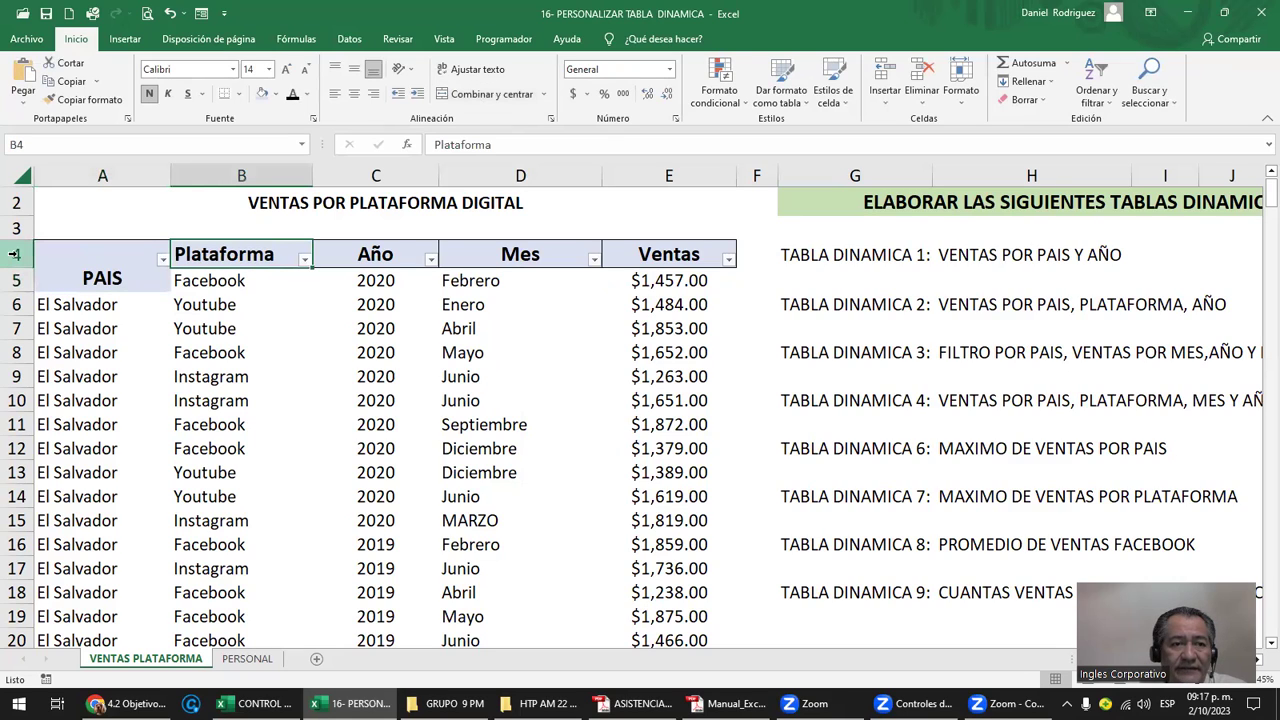
{"action": "left_click", "coordinate": [15, 255]}
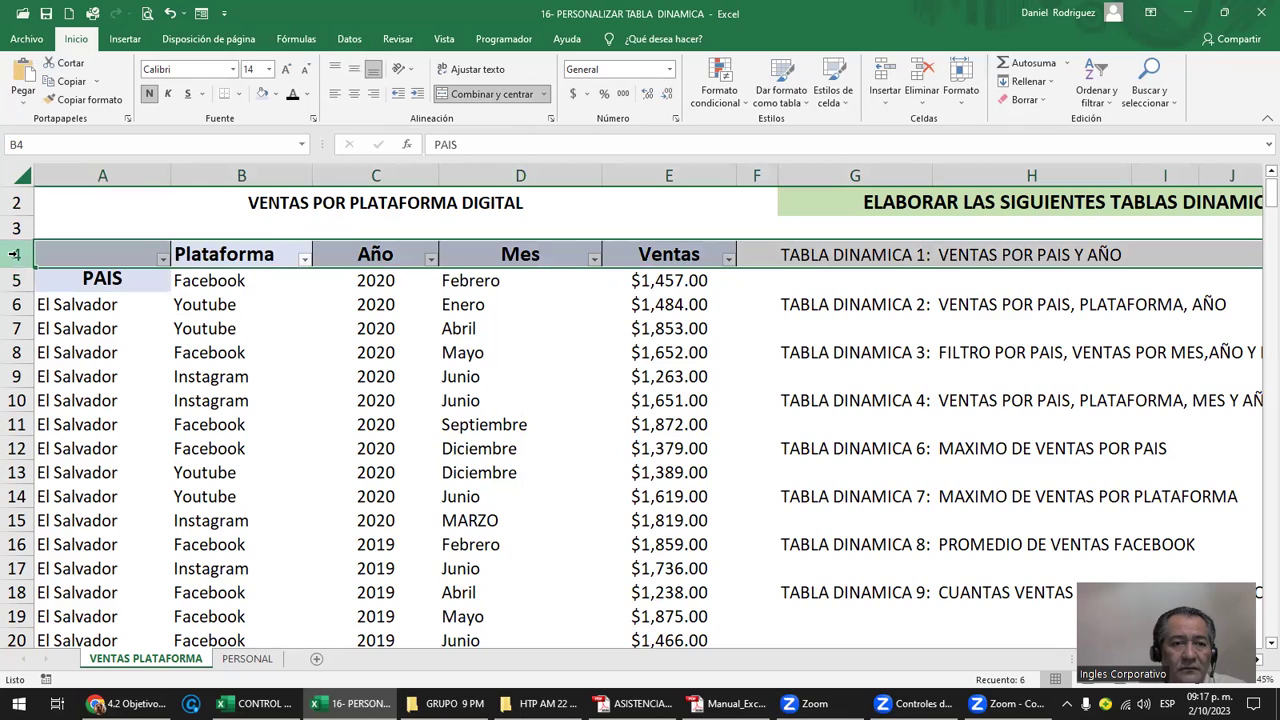
{"action": "left_click", "coordinate": [97, 256]}
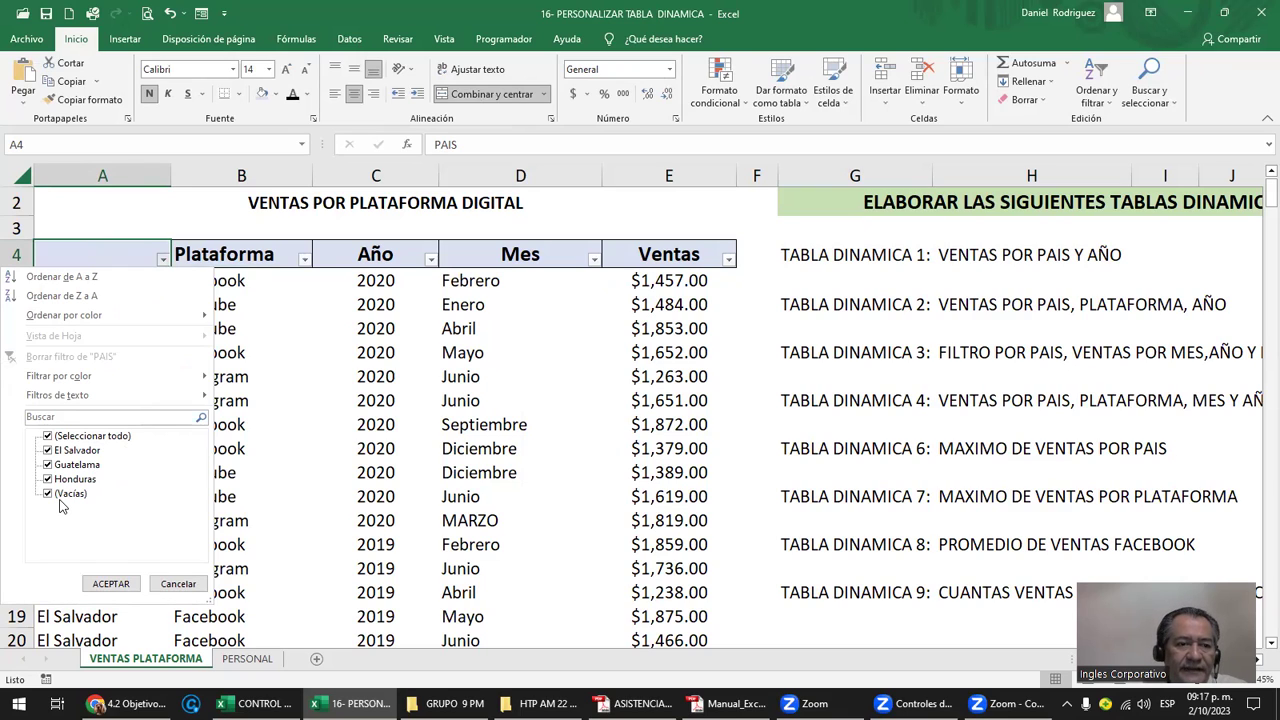
{"action": "left_click", "coordinate": [60, 278]}
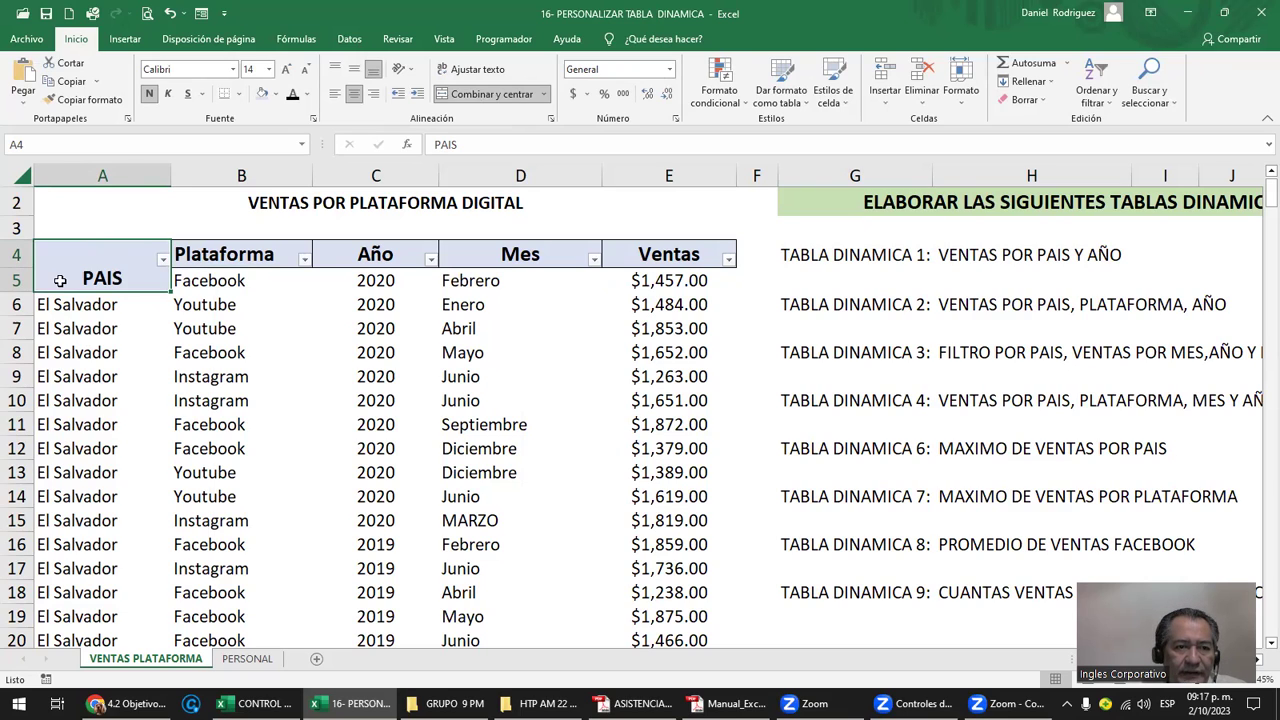
Unmerge the PAIS header so El Salvador returns to A5, leaving the filter unchanged
{"action": "left_click_drag", "start_coordinate": [20, 254], "coordinate": [72, 252]}
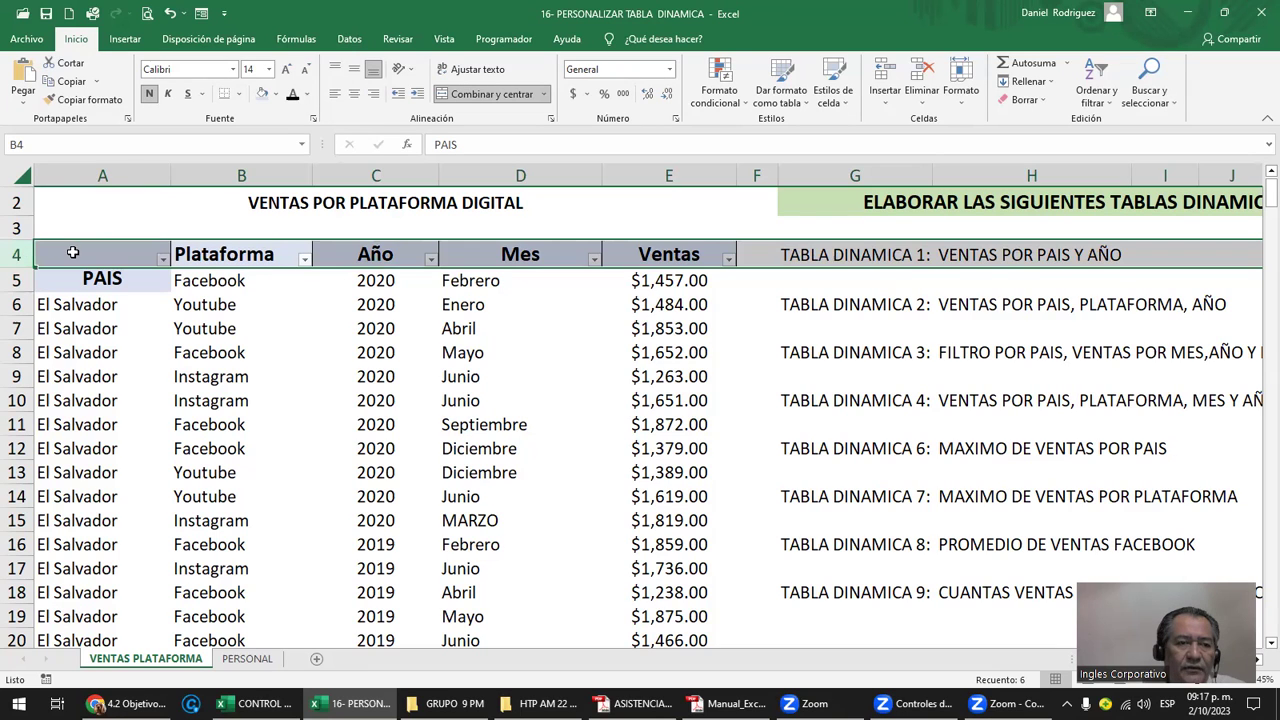
{"action": "left_click", "coordinate": [73, 254]}
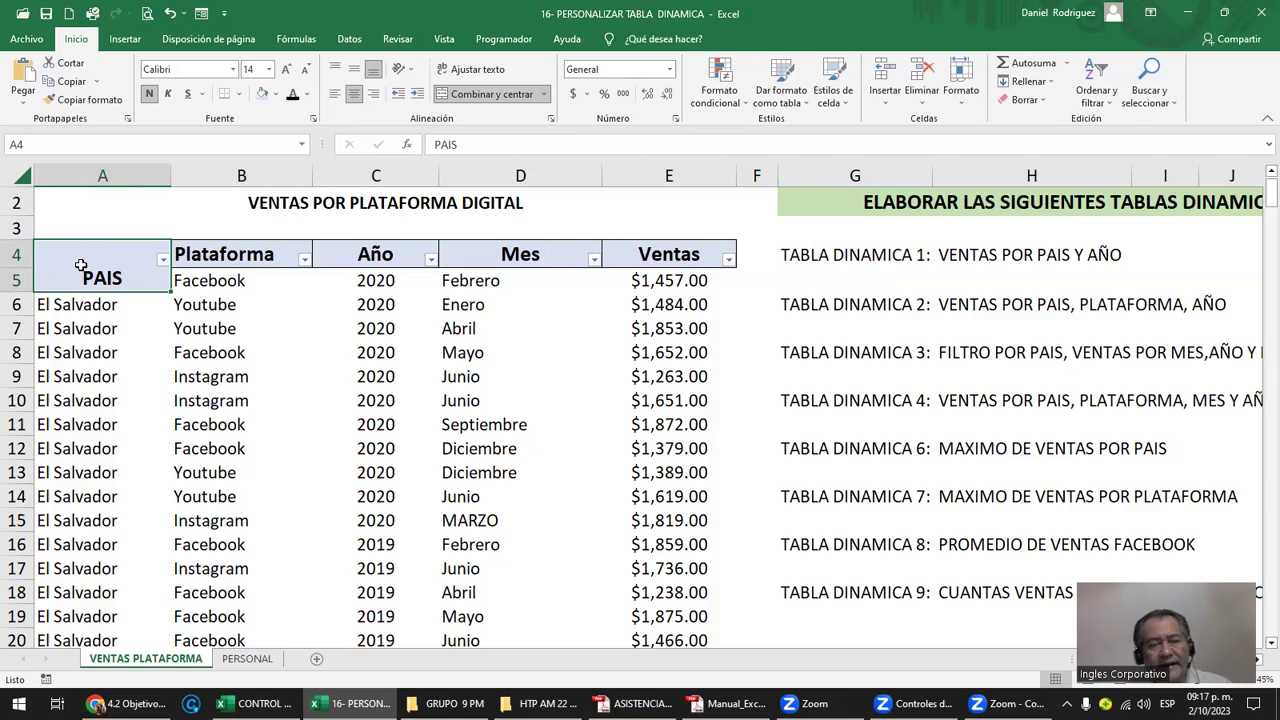
{"action": "left_click", "coordinate": [81, 264]}
{"action": "left_click", "coordinate": [84, 276]}
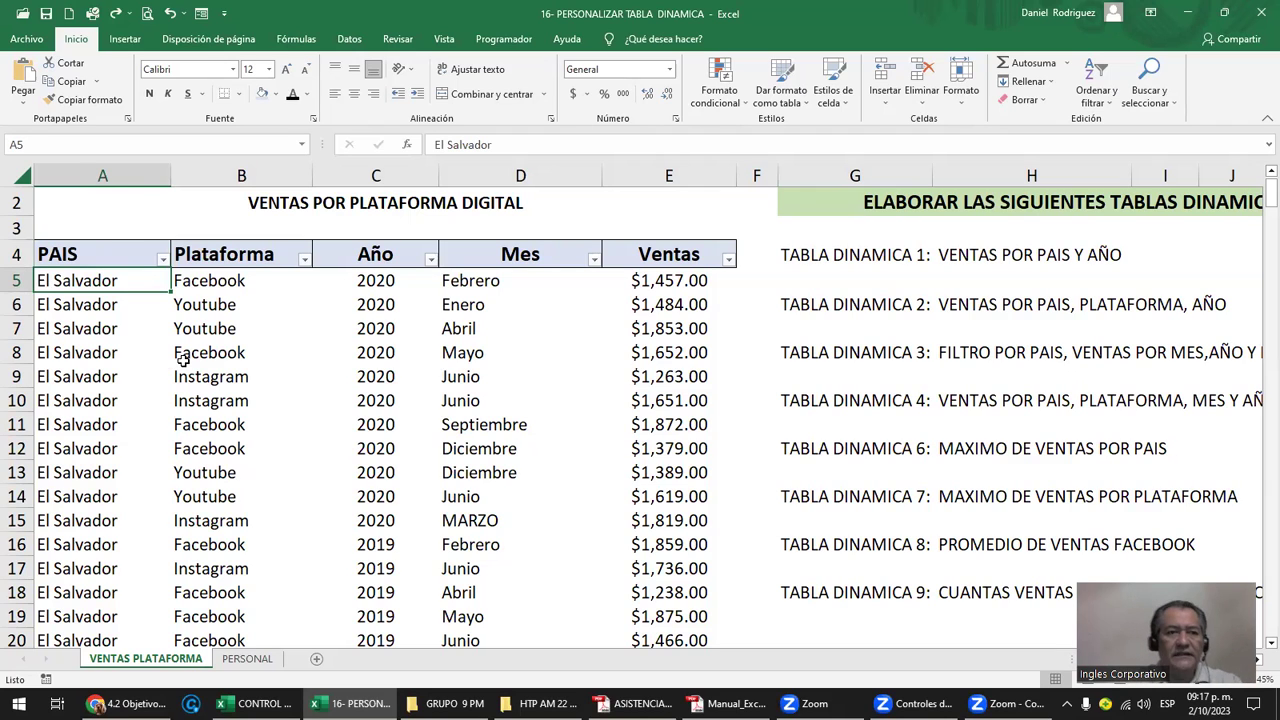
{"action": "left_click", "coordinate": [161, 260]}
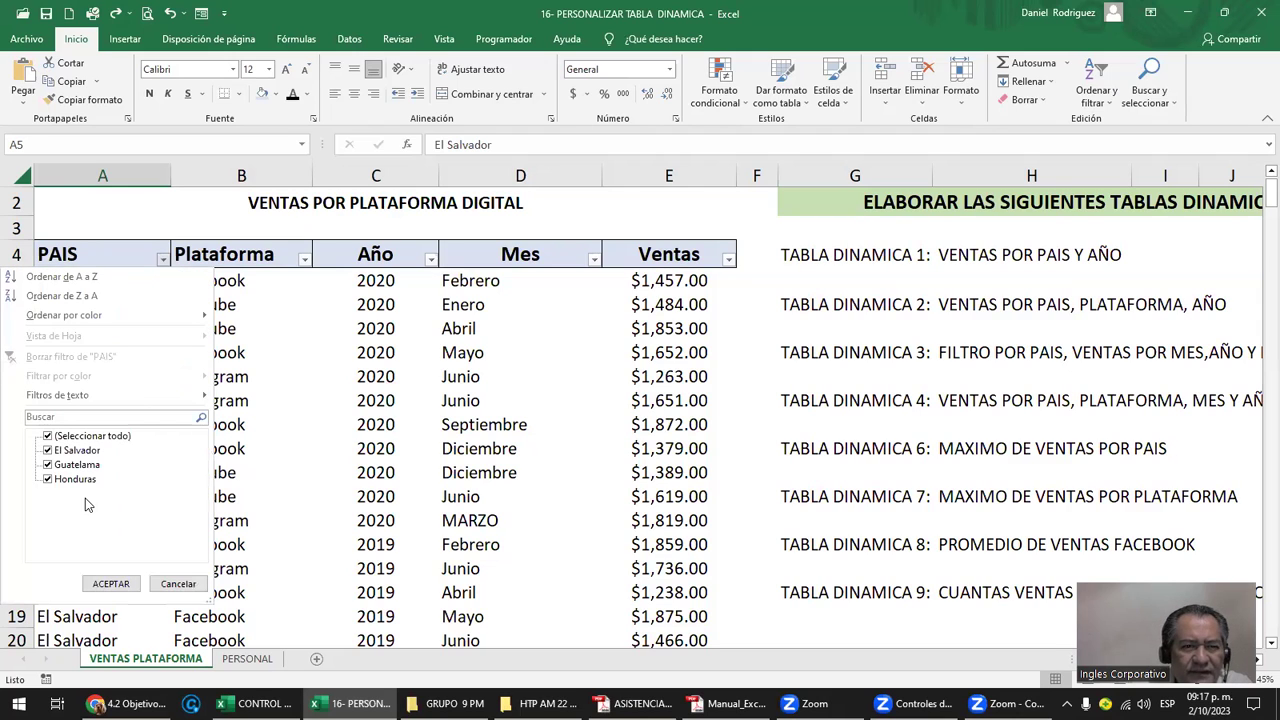
{"action": "left_click", "coordinate": [85, 255]}
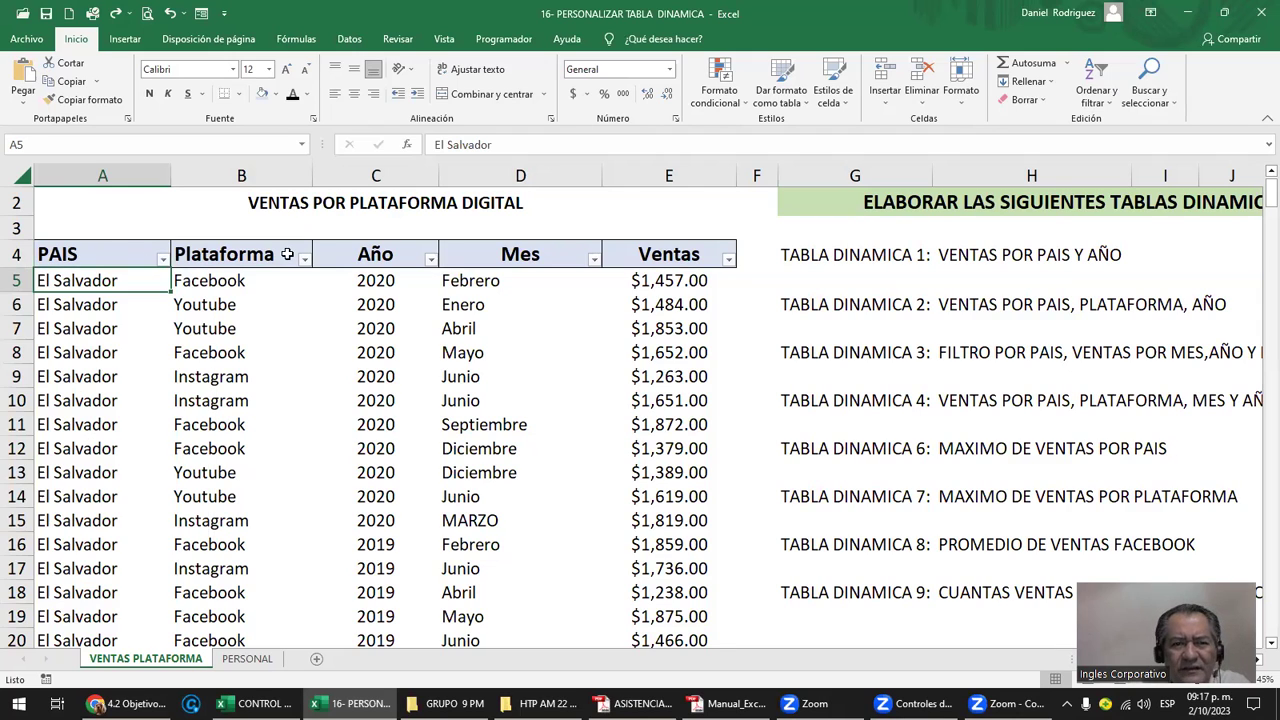
{"action": "left_click", "coordinate": [79, 252]}
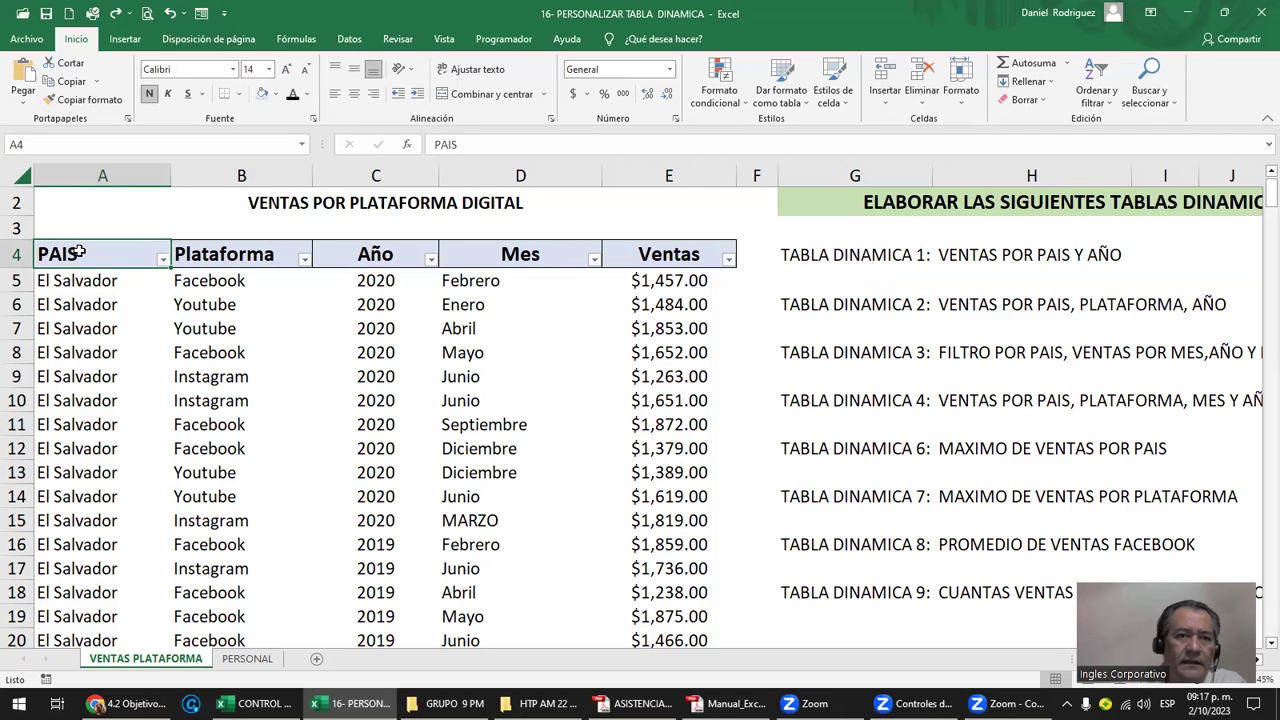
Turn off the header filters and start converting the data range into a table with Ctrl+T
{"action": "left_click", "coordinate": [362, 40]}
{"action": "left_click", "coordinate": [625, 100]}
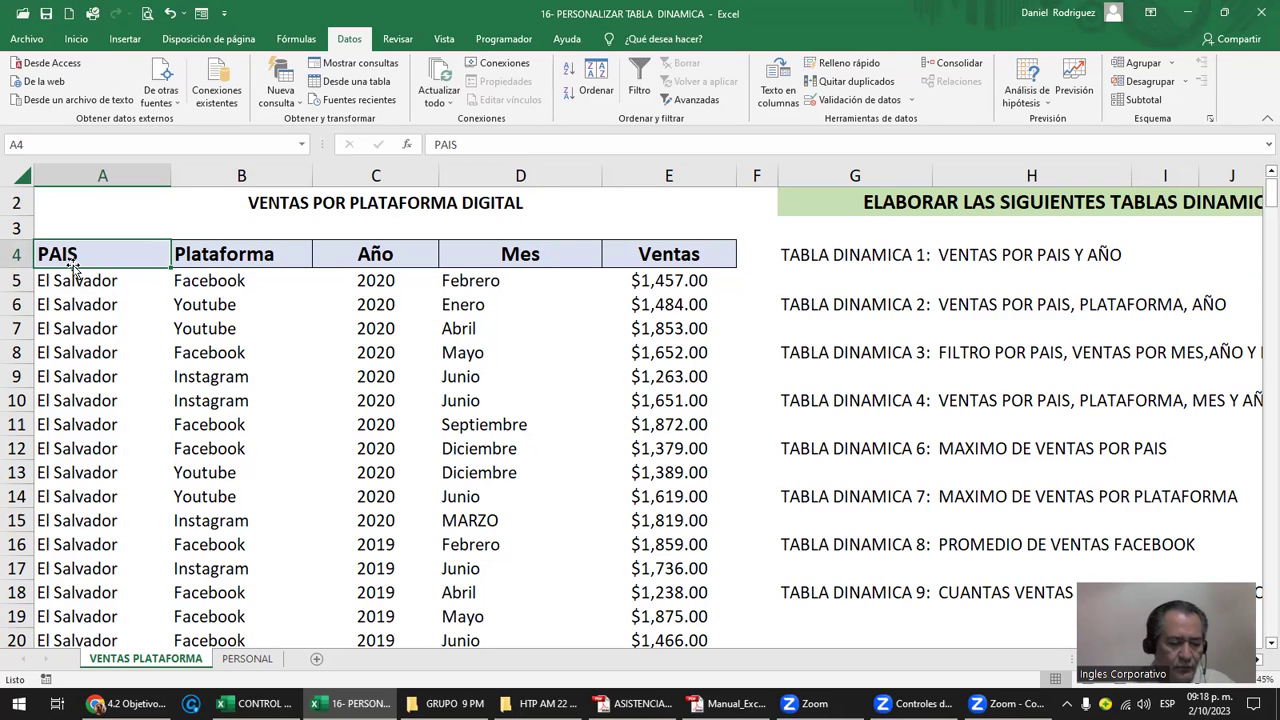
{"action": "key", "text": "ctrl+t"}
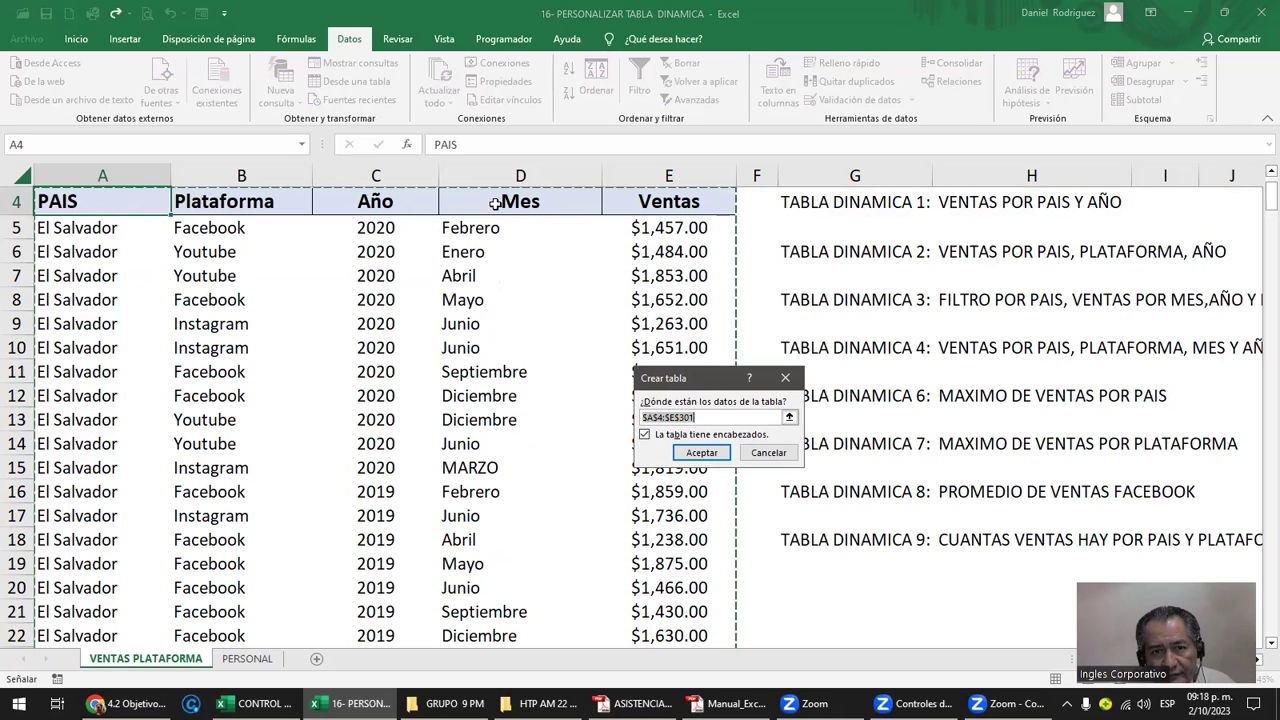
Create the table from $A$4:$E$301 with headers and name it VENTAS
{"action": "left_click", "coordinate": [698, 453]}
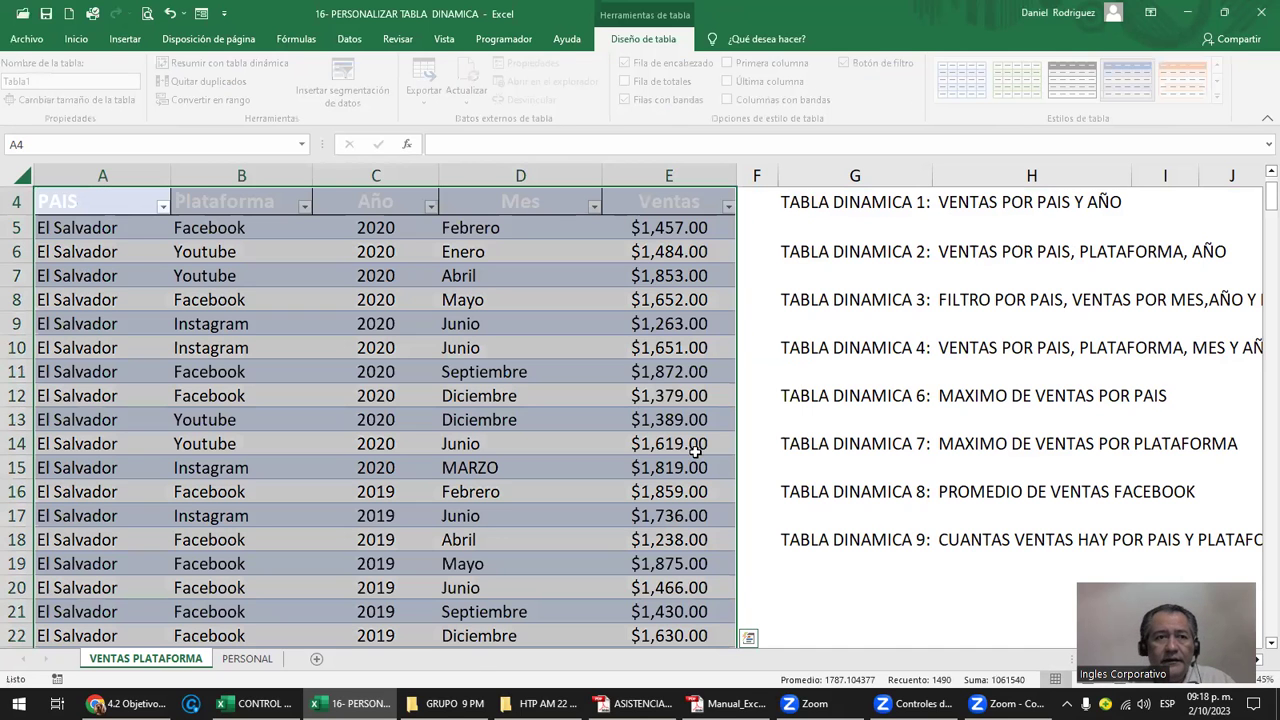
{"action": "left_click", "coordinate": [41, 82]}
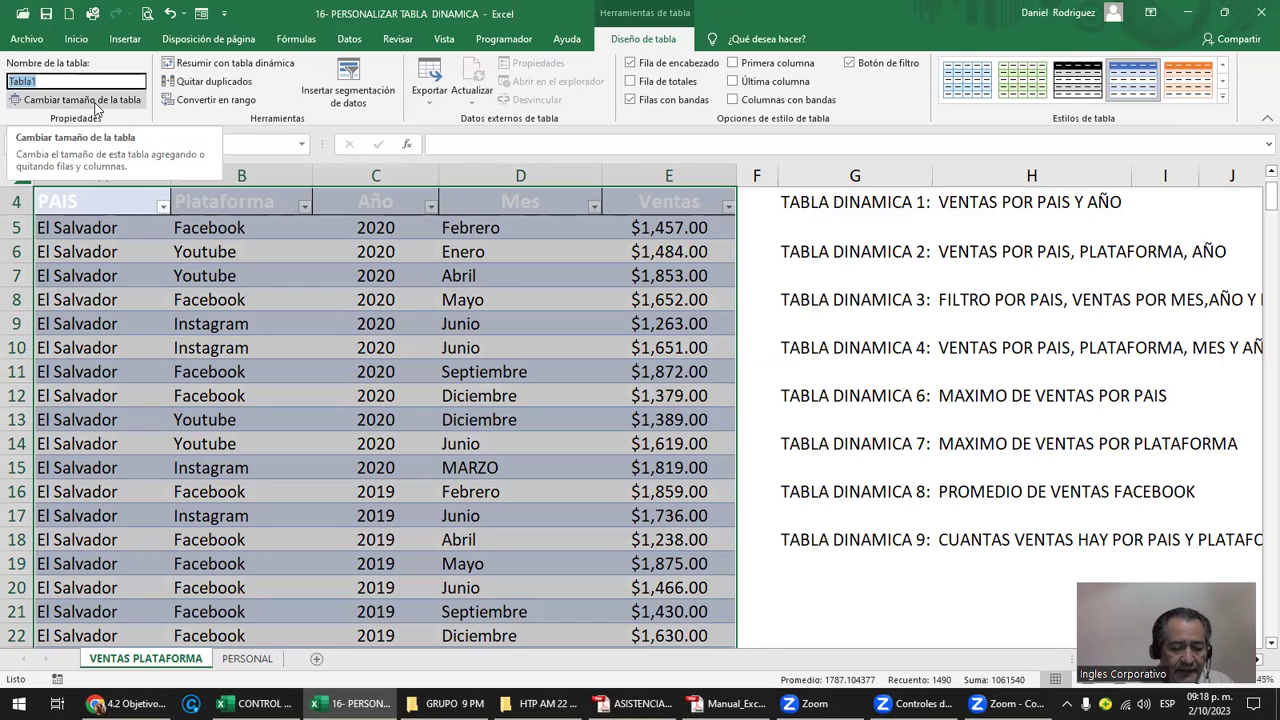
{"action": "type", "text": "VENTAS"}
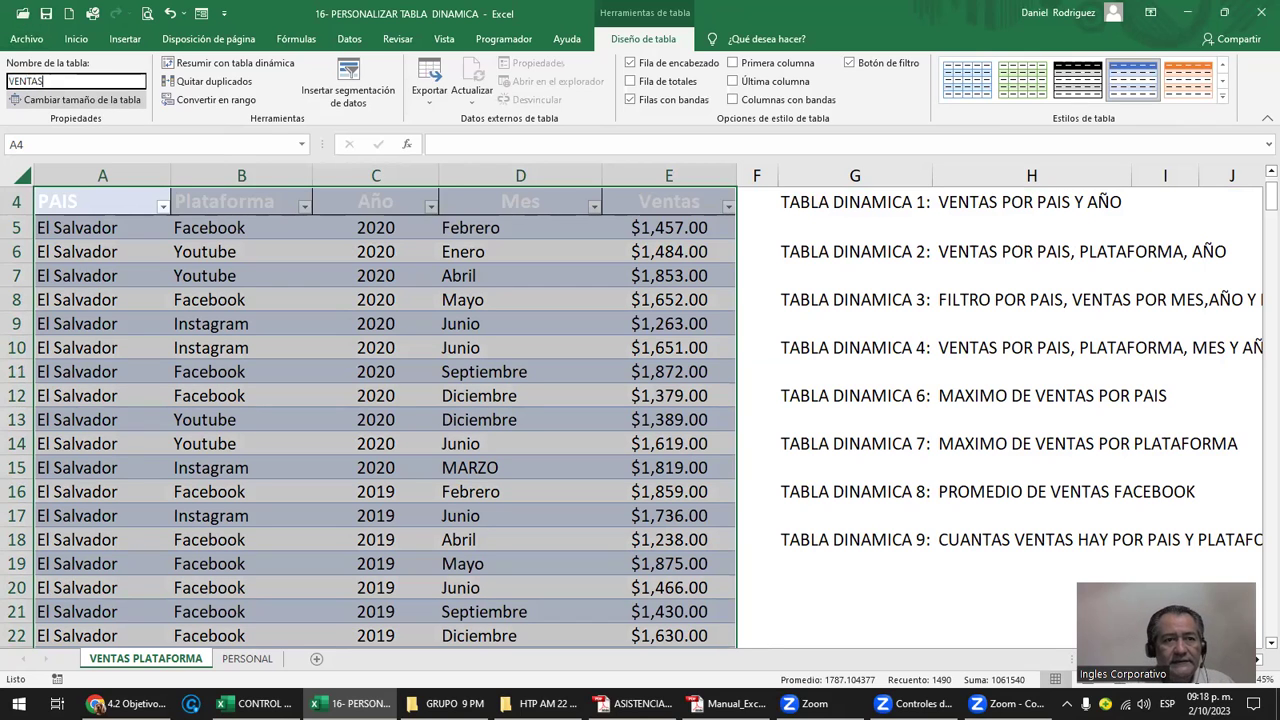
{"action": "key", "text": "Return"}
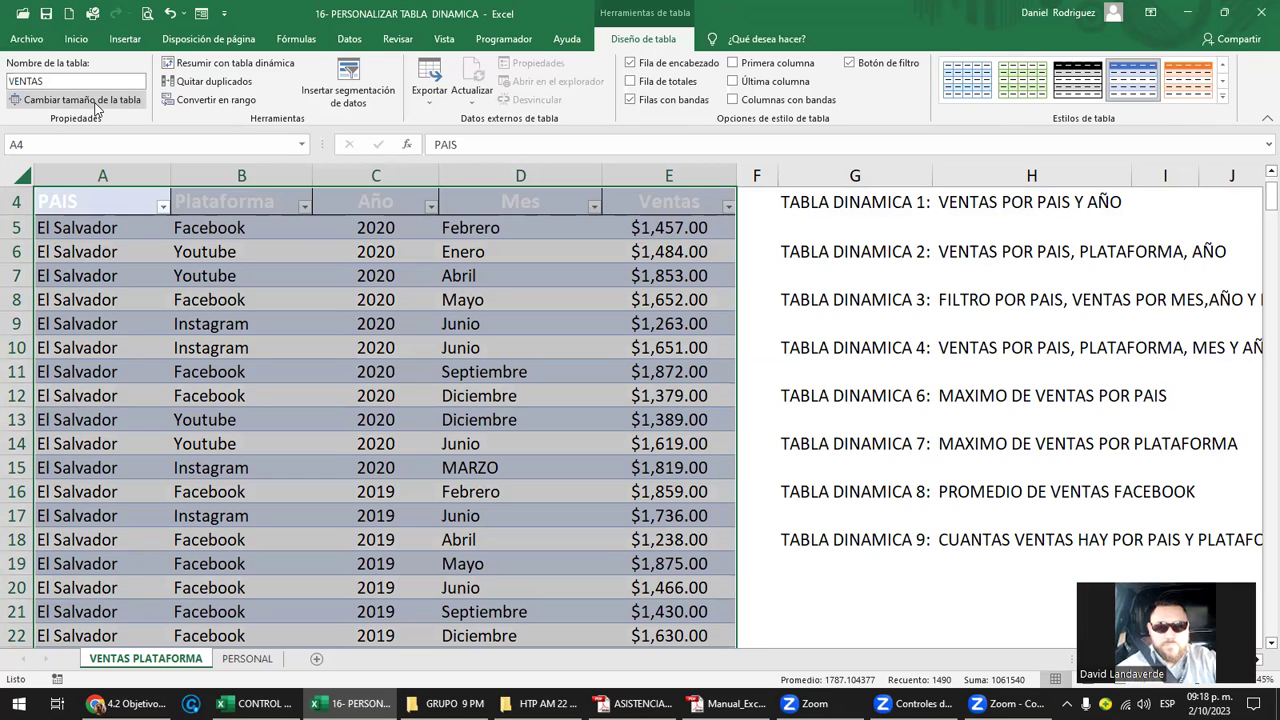
{"action": "left_click", "coordinate": [319, 254]}
Apply the first Claro table style, without coloured row banding, to the VENTAS table
{"action": "scroll", "coordinate": [430, 340], "scroll_direction": "up", "scroll_amount": 1}
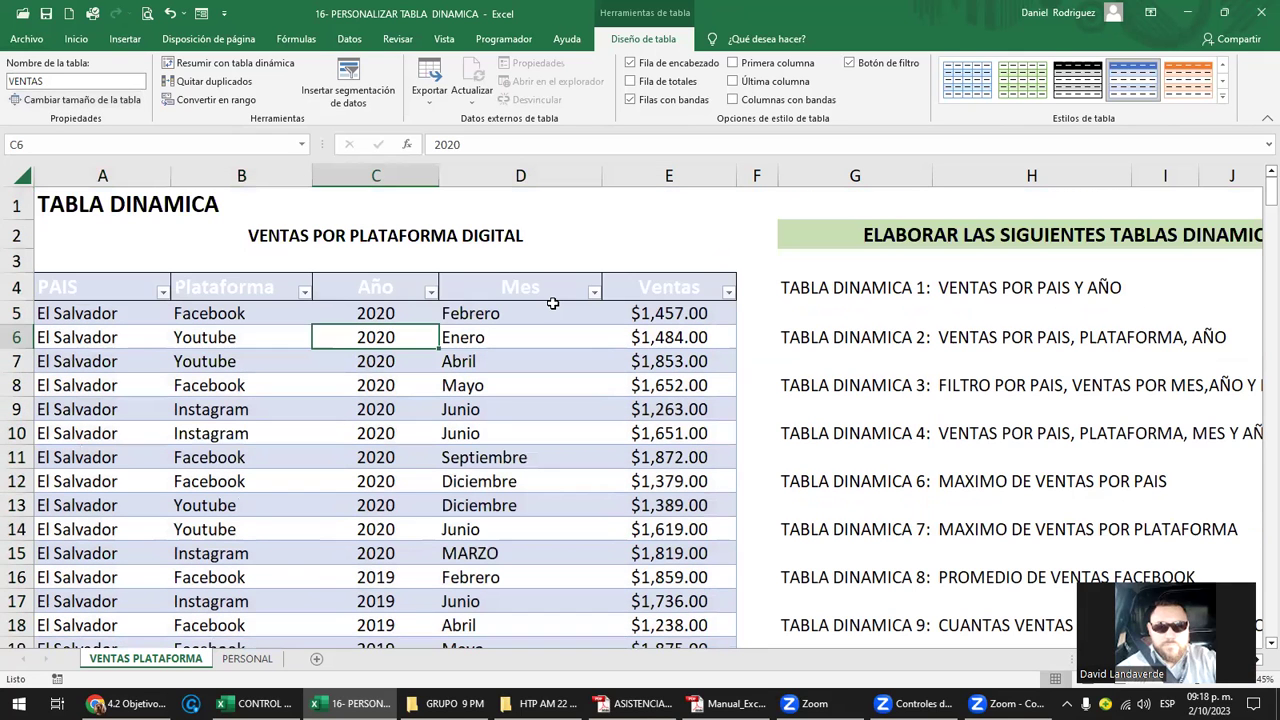
{"action": "left_click", "coordinate": [549, 285]}
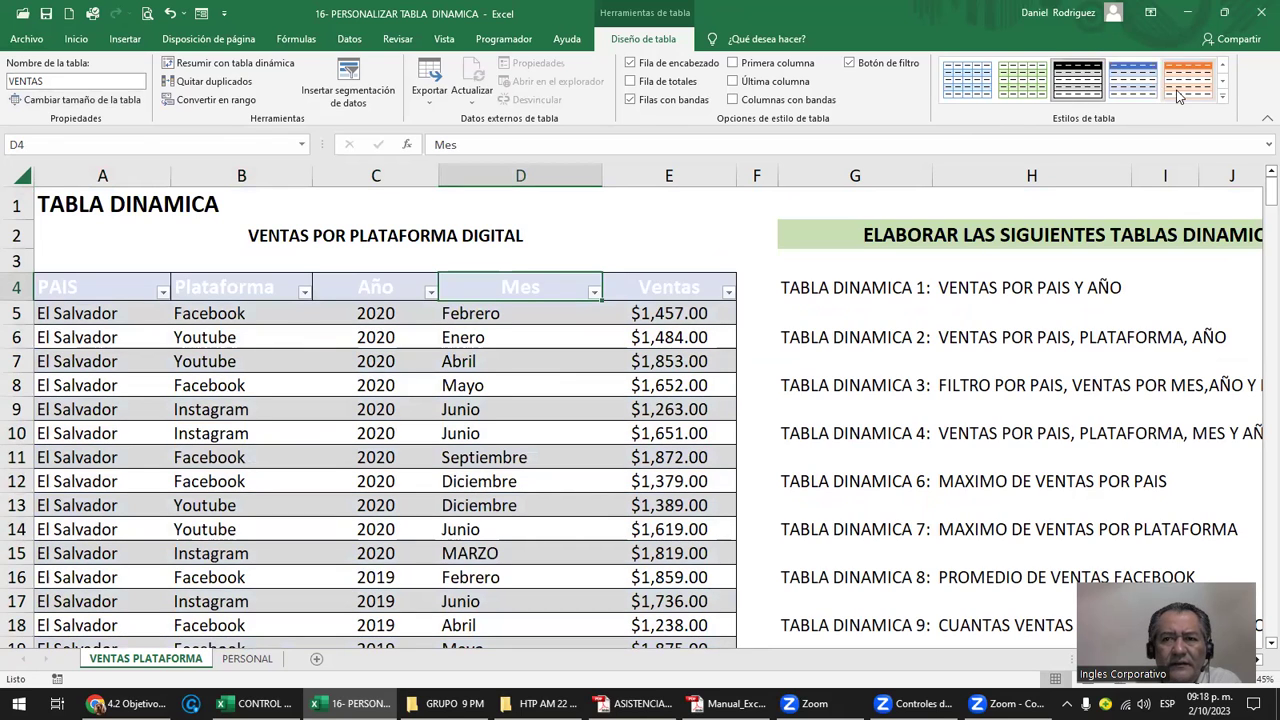
{"action": "left_click", "coordinate": [1221, 98]}
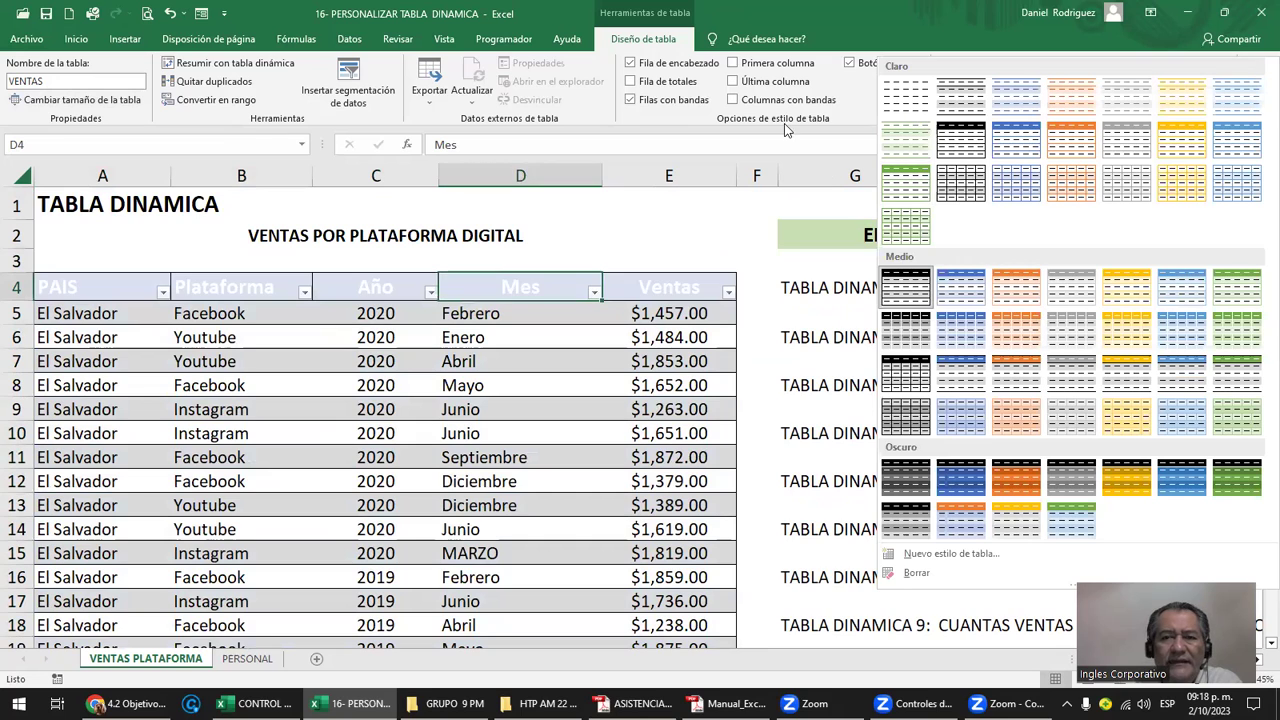
{"action": "left_click", "coordinate": [910, 95]}
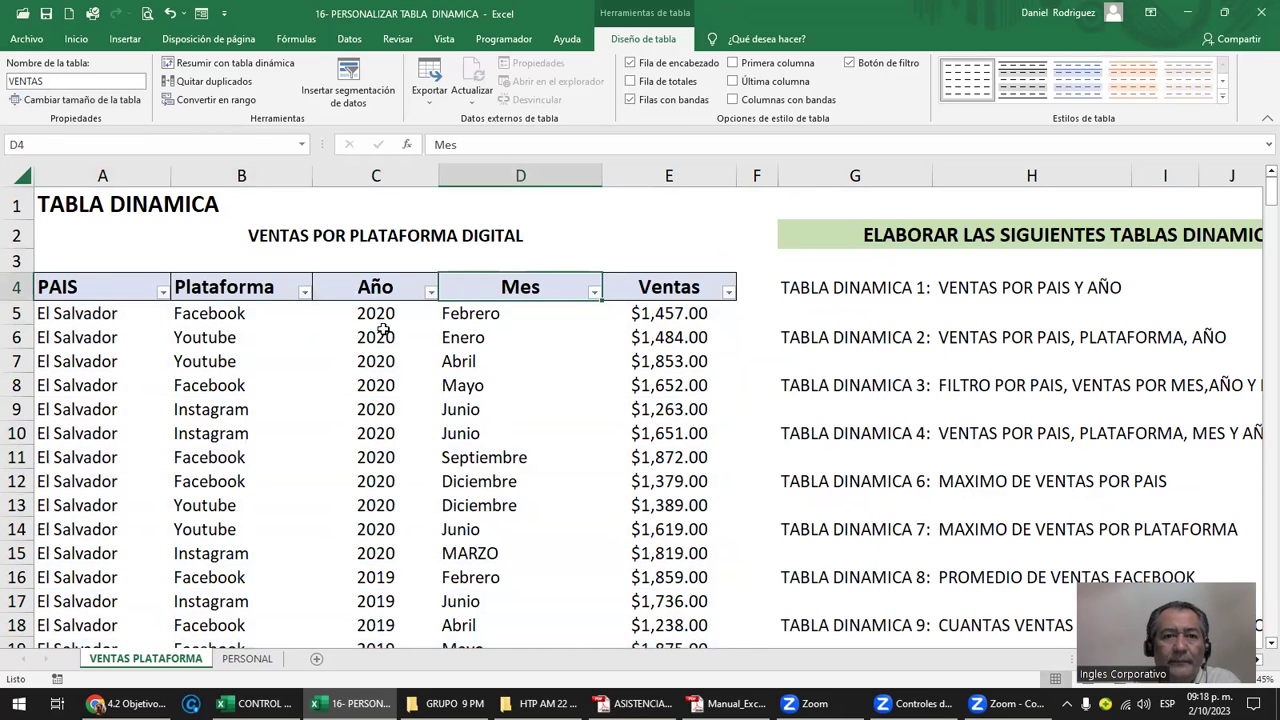
{"action": "left_click", "coordinate": [381, 330]}
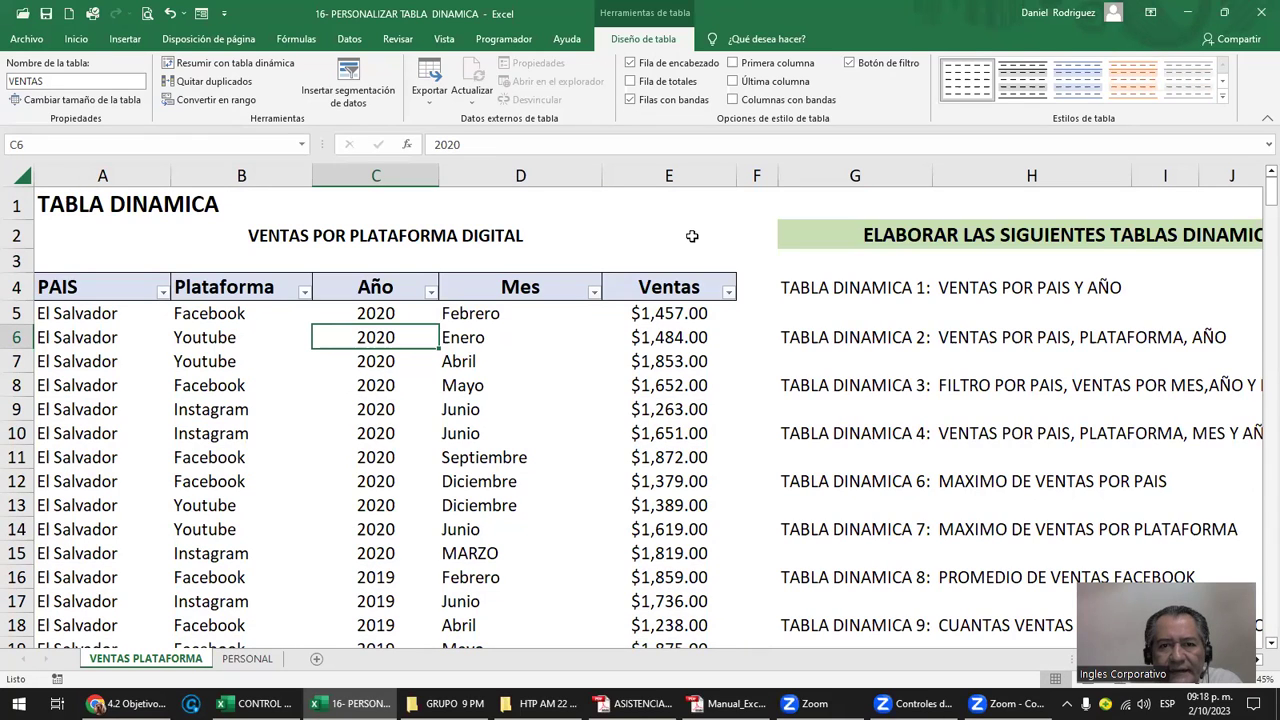
{"action": "left_click", "coordinate": [655, 205]}
{"action": "left_click", "coordinate": [655, 290]}
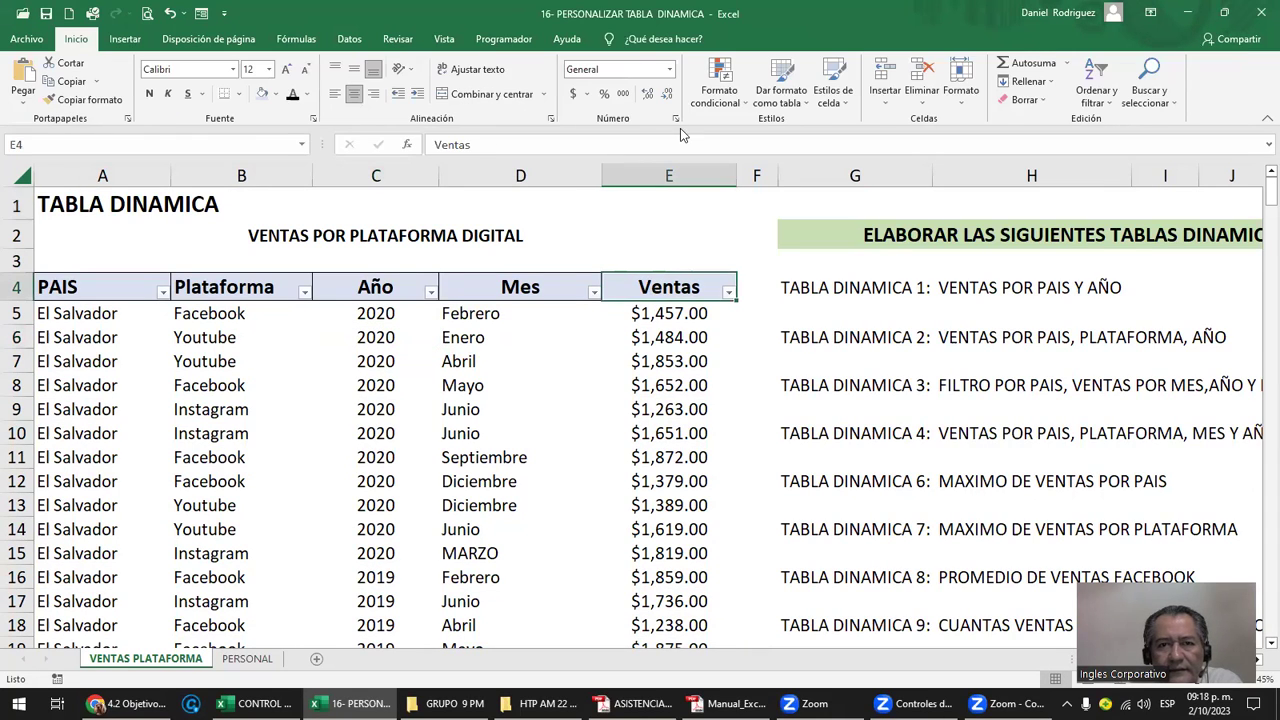
{"action": "left_click", "coordinate": [643, 40]}
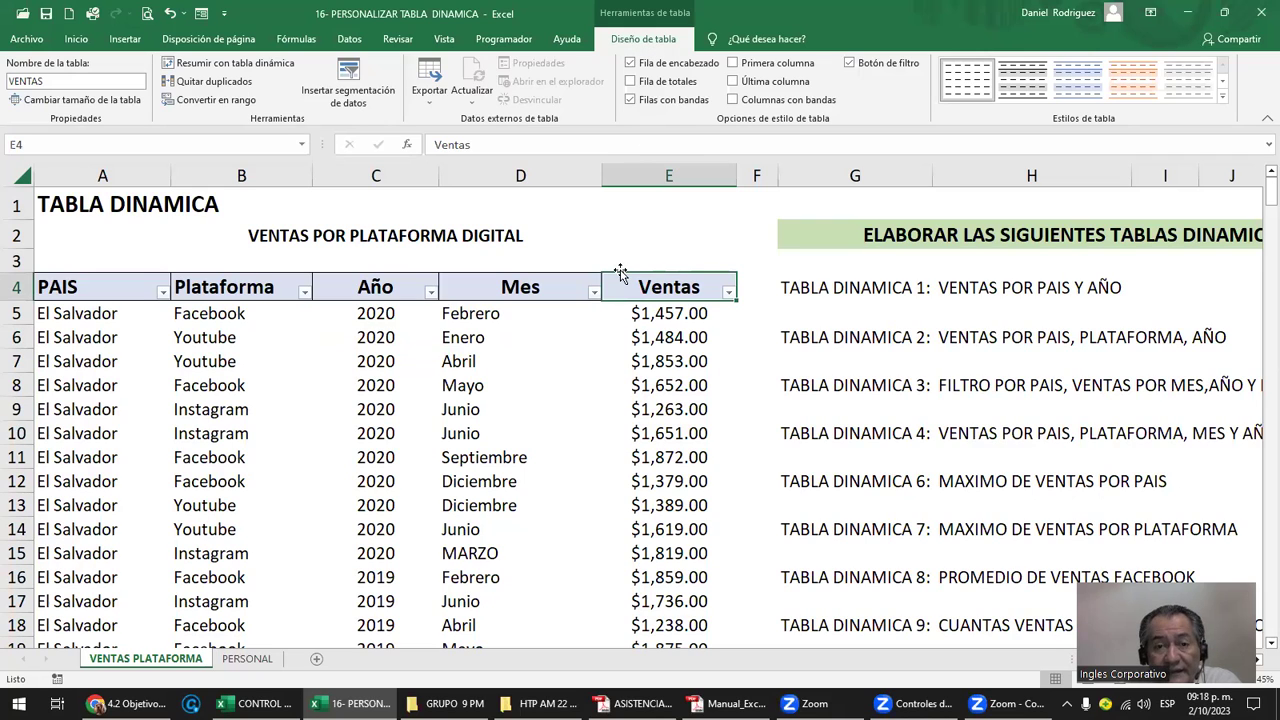
{"action": "left_click", "coordinate": [514, 287]}
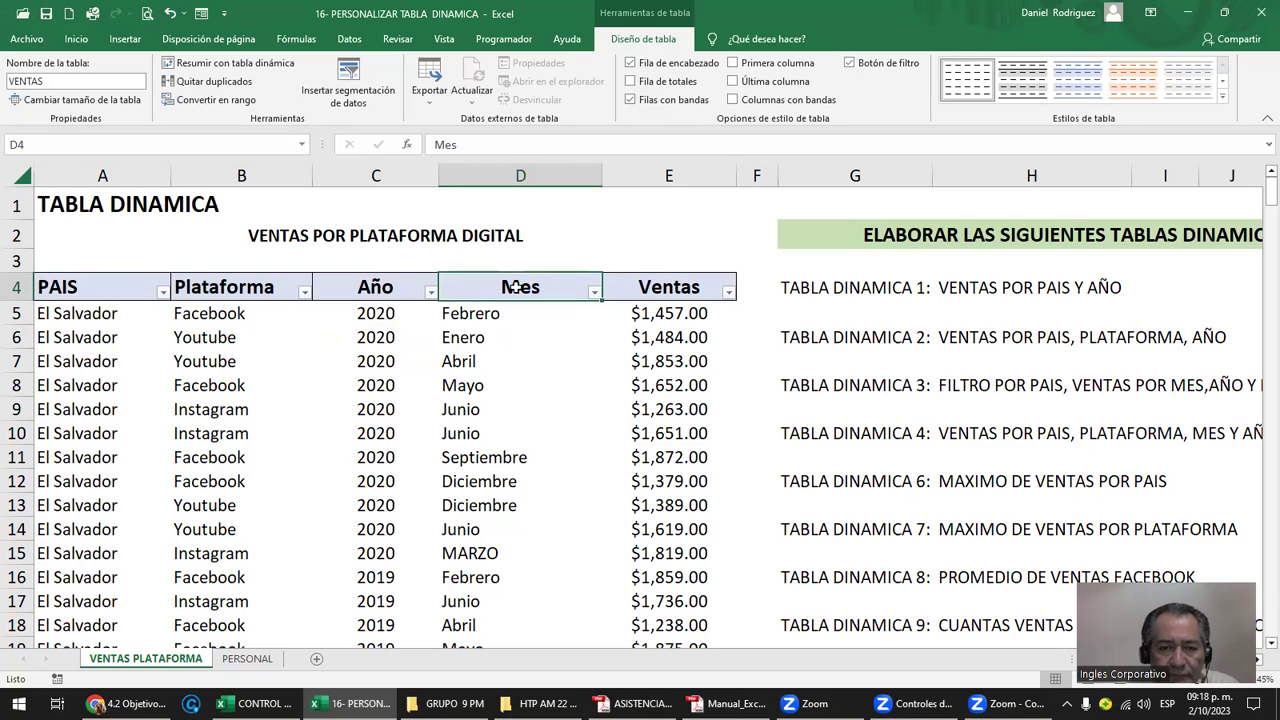
{"action": "left_click", "coordinate": [645, 174]}
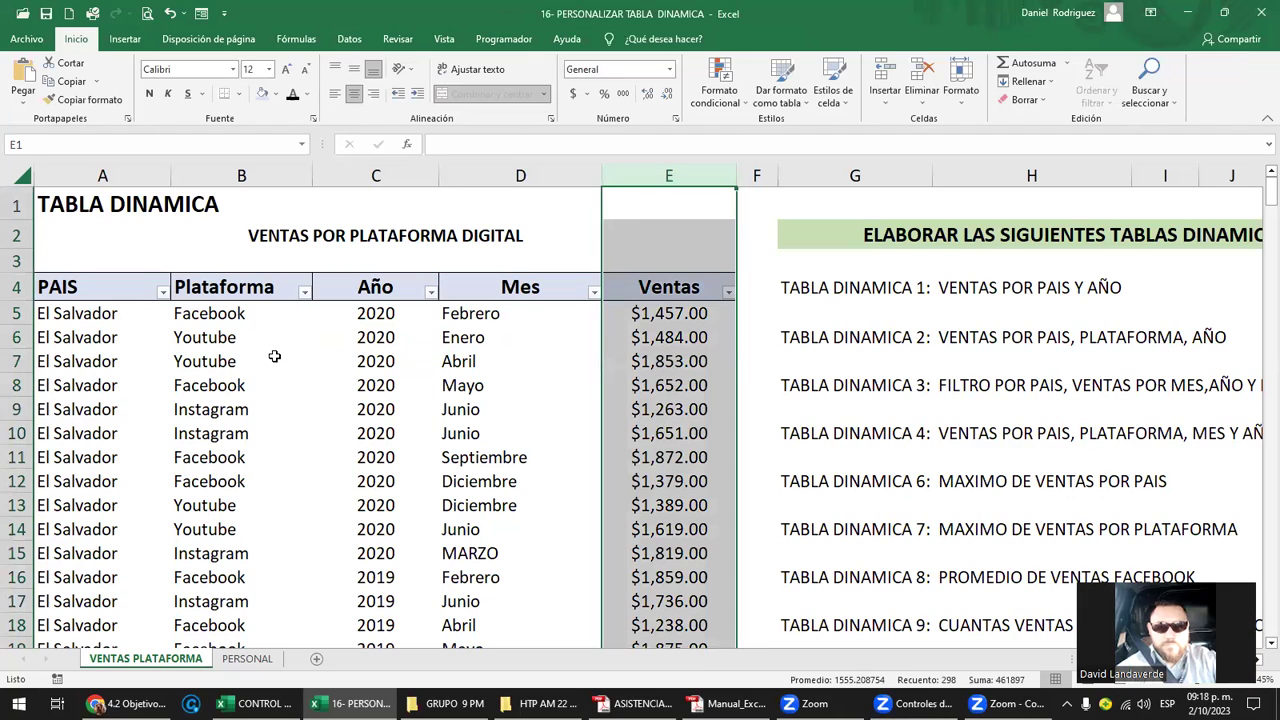
{"action": "left_click", "coordinate": [186, 365]}
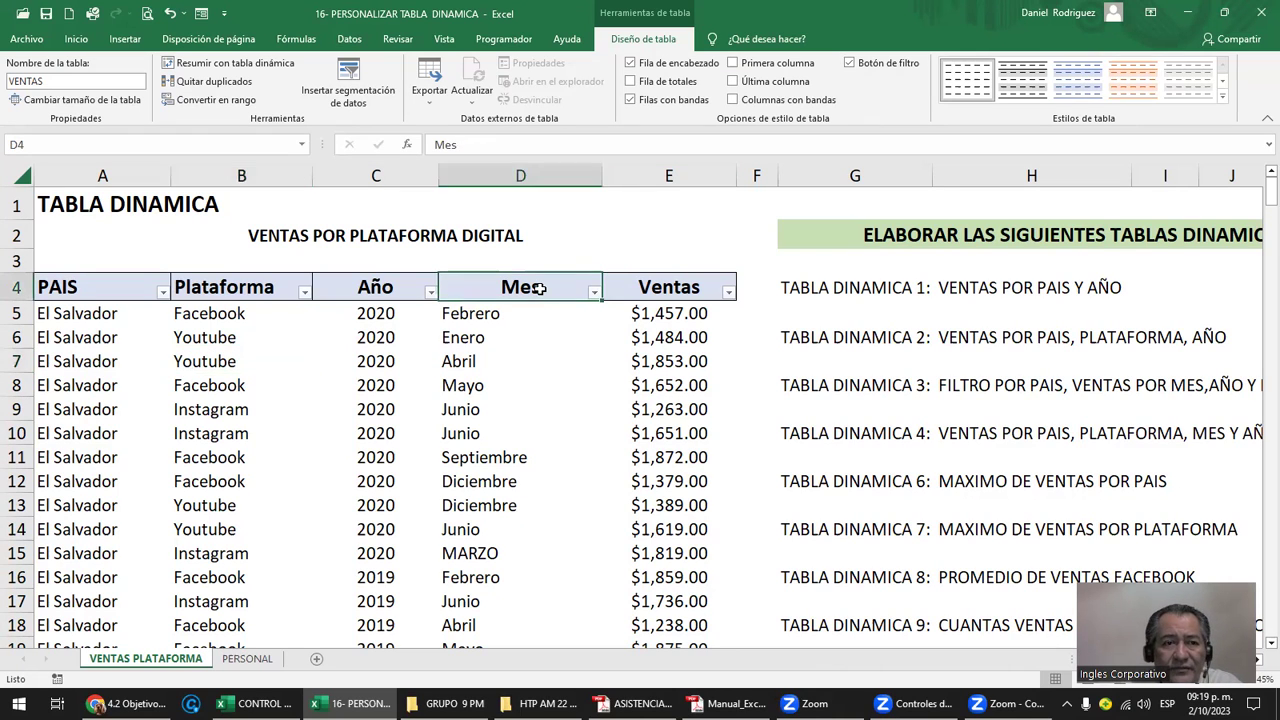
{"action": "mouse_move", "coordinate": [135, 172]}
{"action": "left_mouse_down"}
{"action": "mouse_move", "coordinate": [645, 249]}
{"action": "mouse_move", "coordinate": [663, 287]}
{"action": "left_mouse_up"}
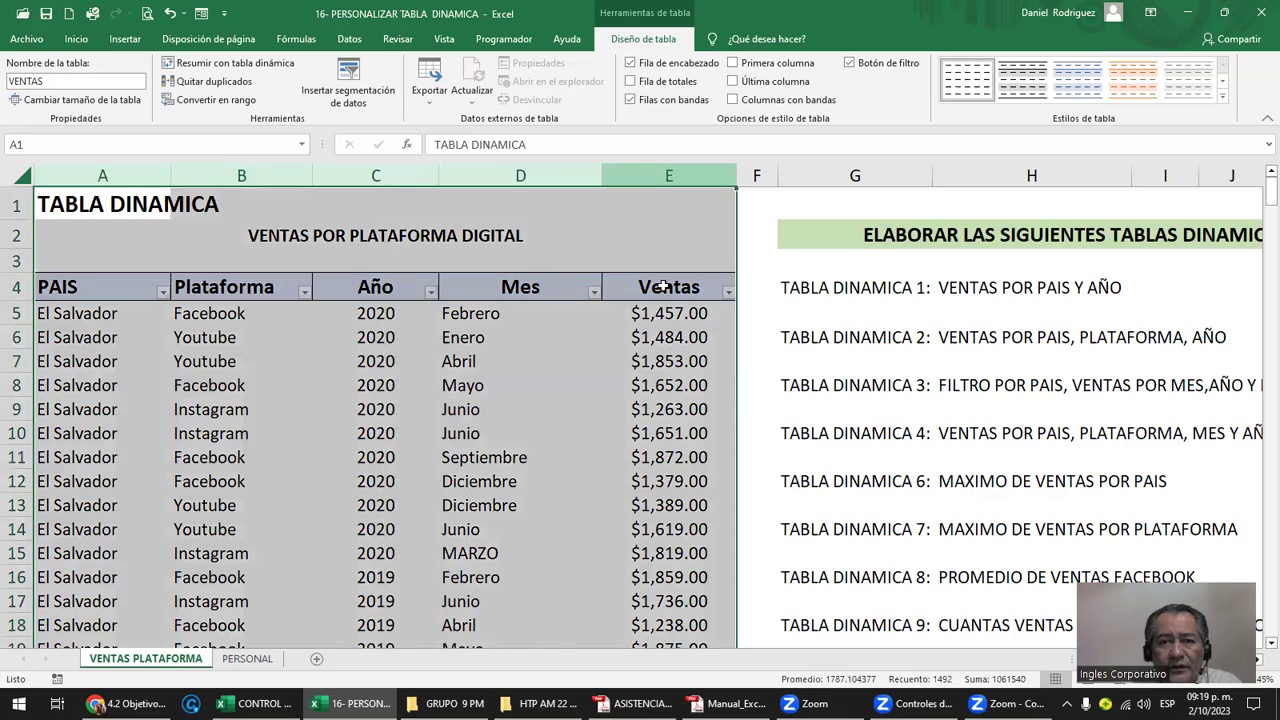
{"action": "left_click", "coordinate": [663, 287]}
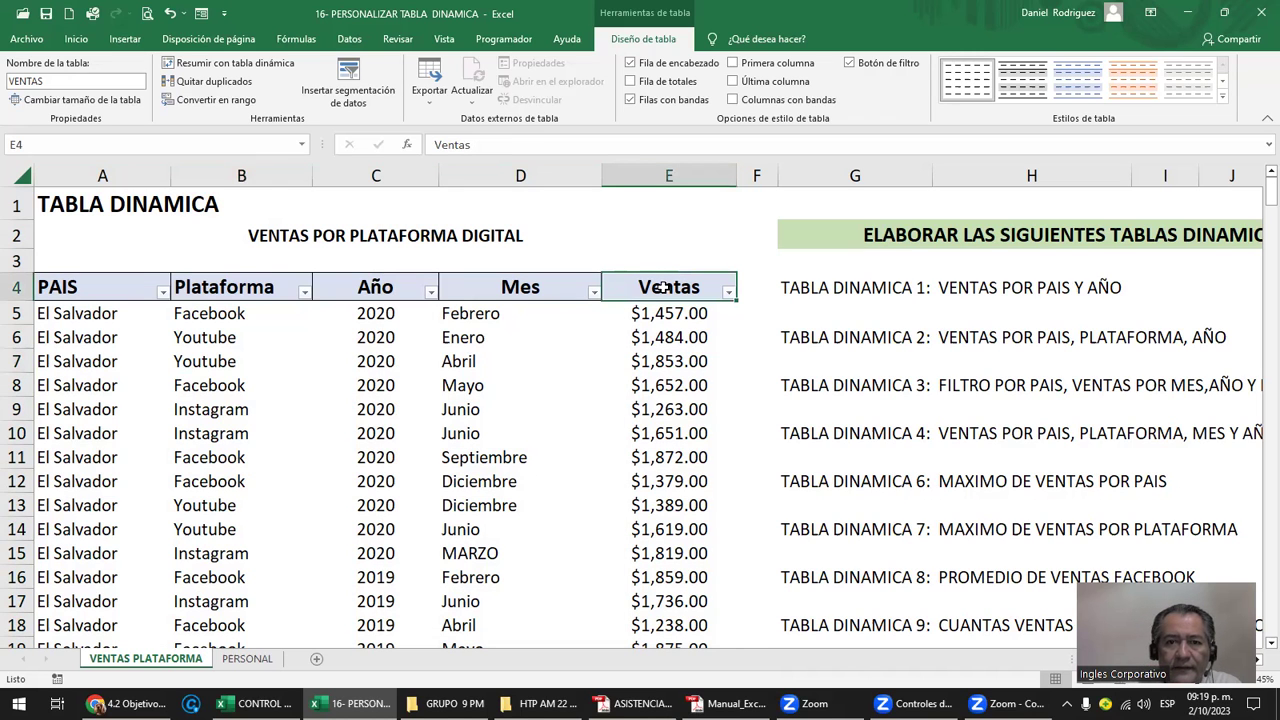
{"action": "key", "text": "Right"}
{"action": "key", "text": "Right"}
{"action": "key", "text": "Right"}
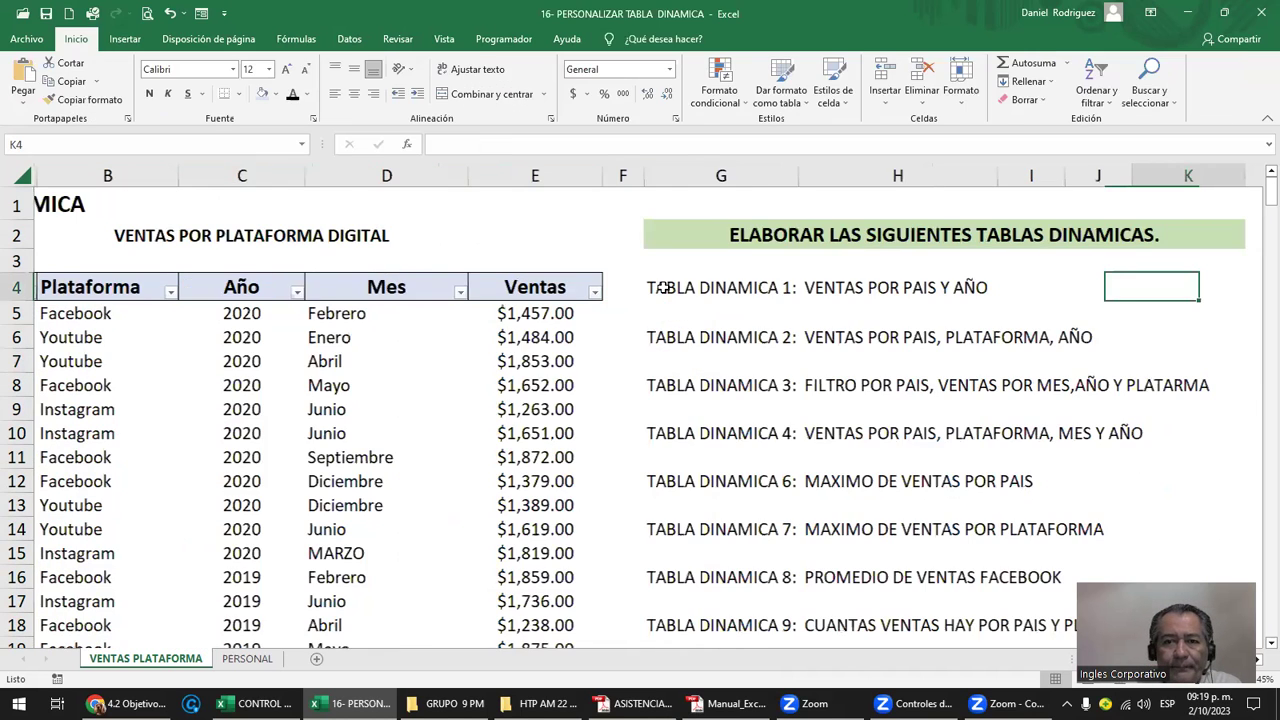
{"action": "key", "text": "Right"}
{"action": "key", "text": "Right"}
{"action": "key", "text": "Right"}
{"action": "key", "text": "Right"}
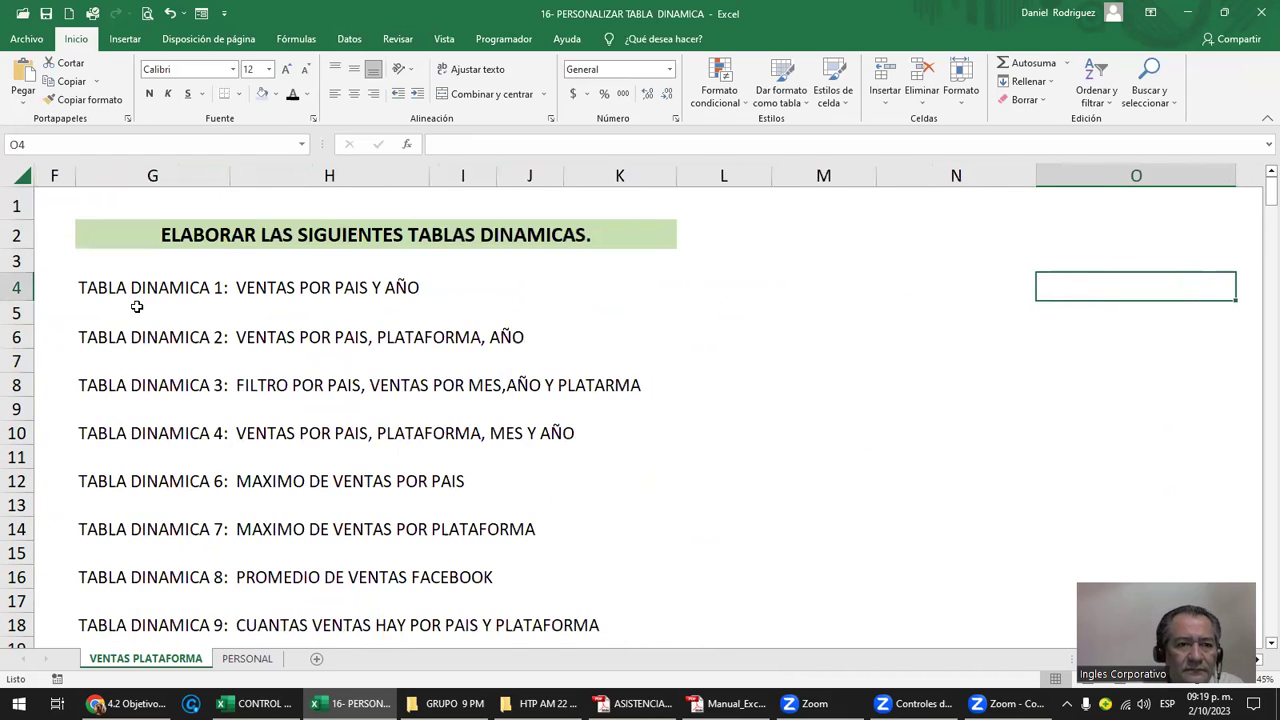
{"action": "left_click", "coordinate": [131, 287]}
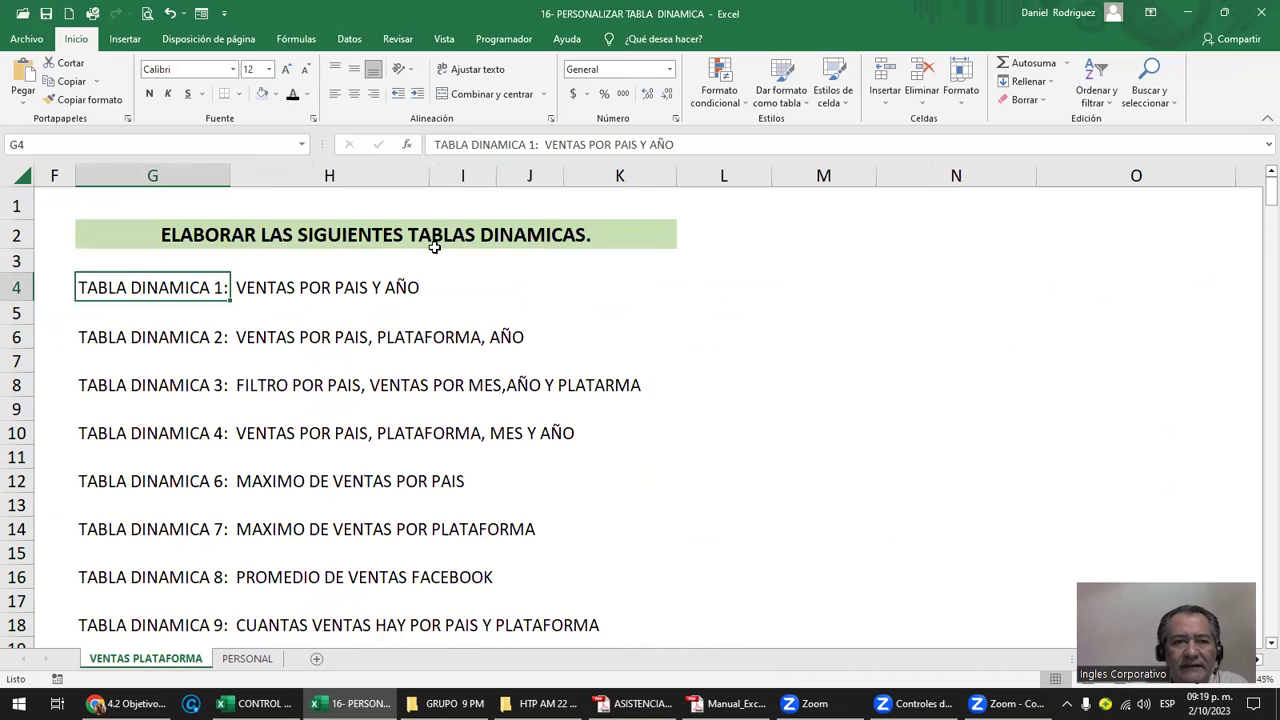
{"action": "scroll", "coordinate": [329, 481], "scroll_direction": "down", "scroll_amount": 1}
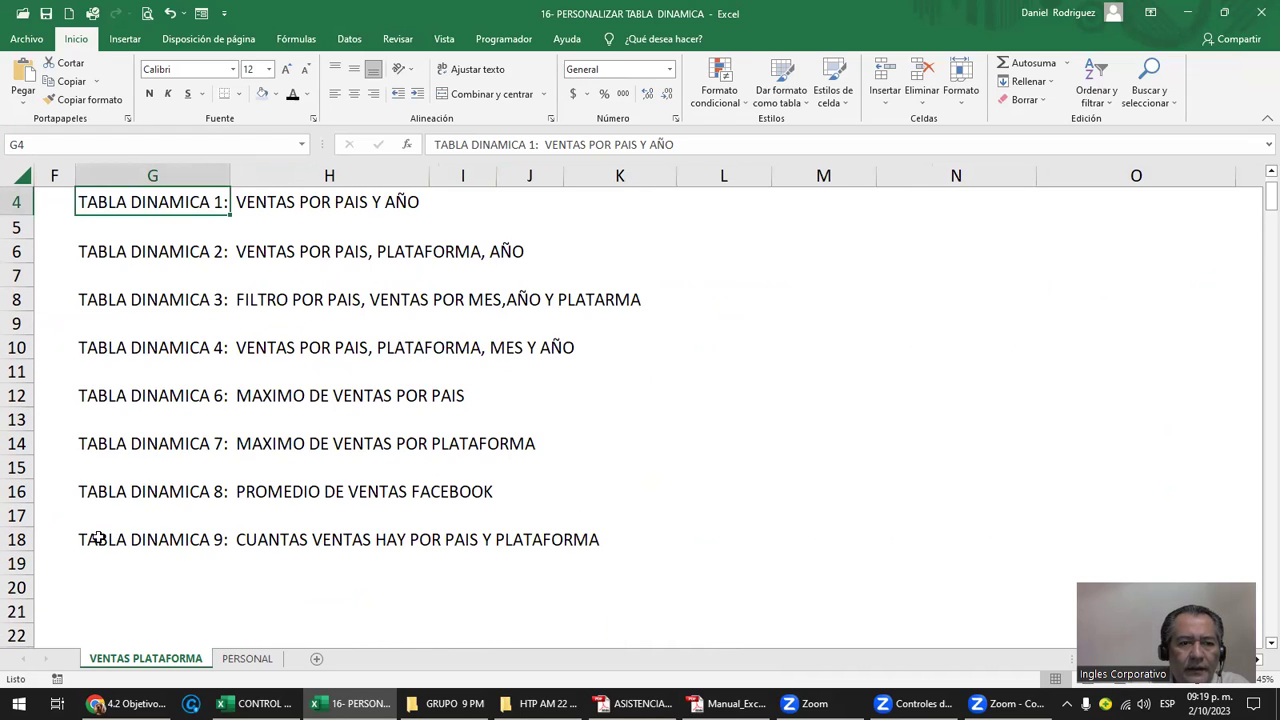
{"action": "left_click_drag", "start_coordinate": [114, 491], "coordinate": [480, 491]}
{"action": "left_click_drag", "start_coordinate": [113, 541], "coordinate": [660, 541]}
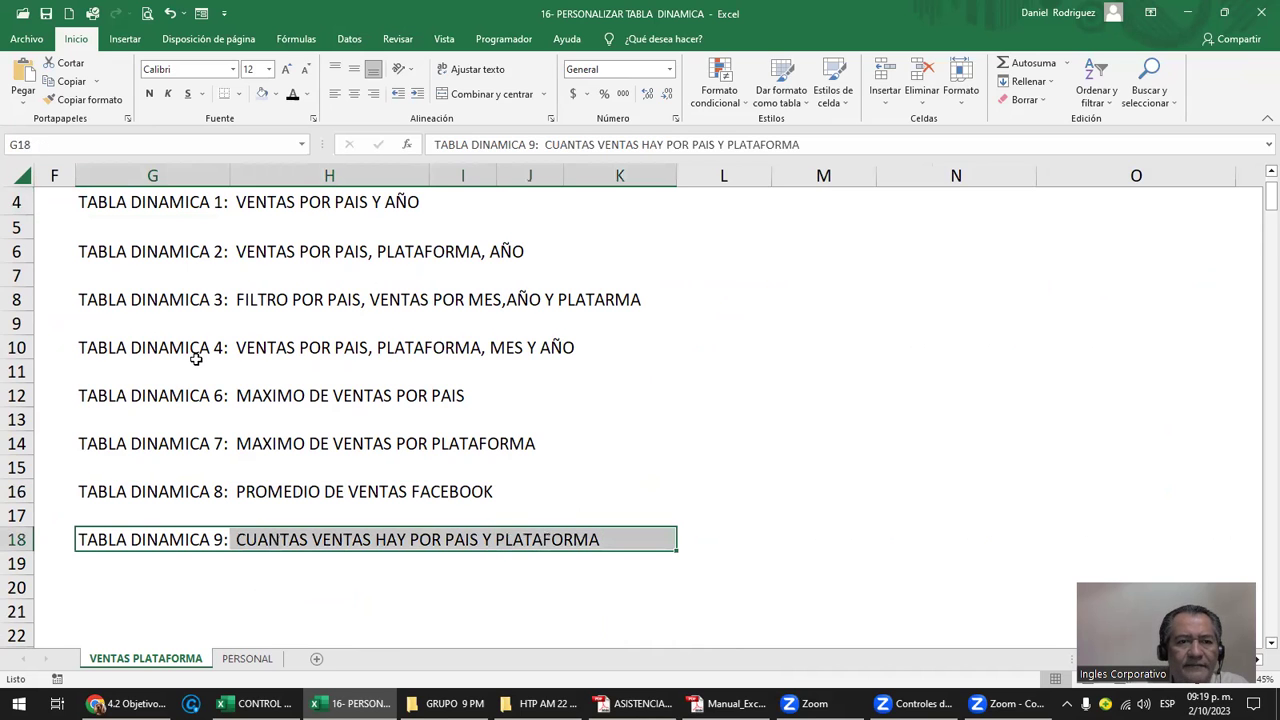
{"action": "scroll", "coordinate": [111, 283], "scroll_direction": "up", "scroll_amount": 1}
{"action": "key", "text": "ctrl+Home"}
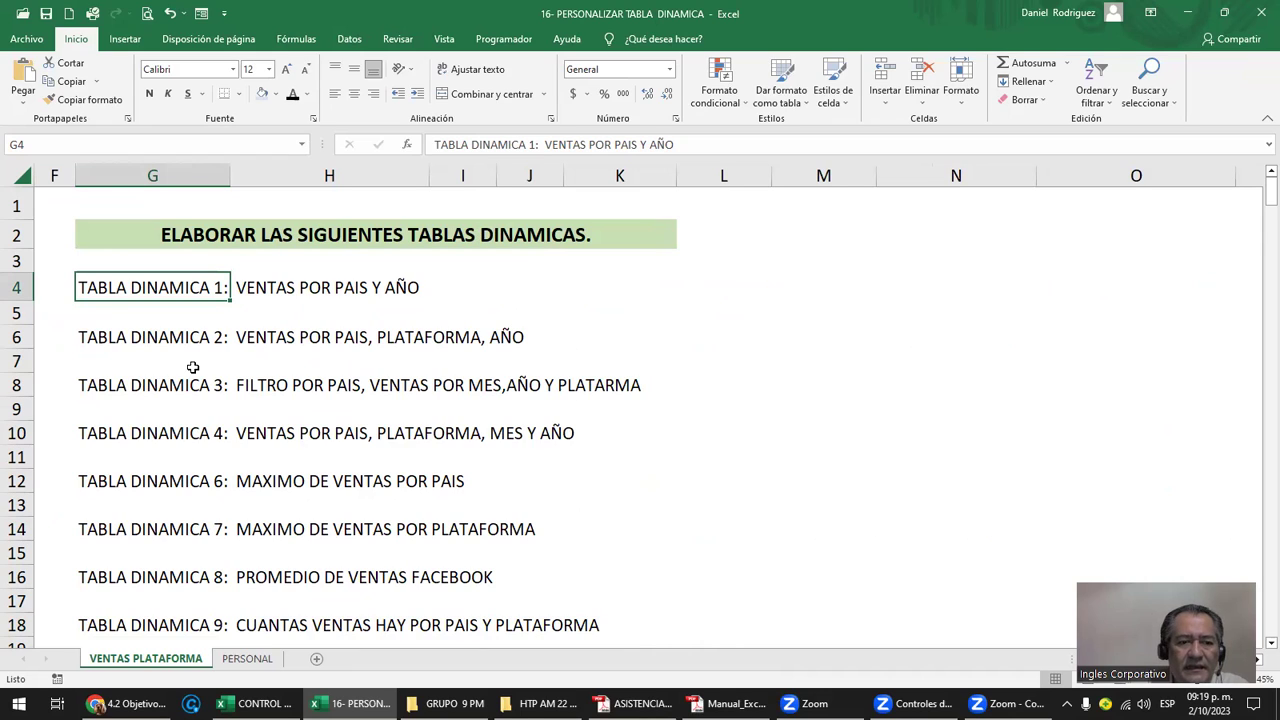
{"action": "left_click_drag", "start_coordinate": [801, 293], "coordinate": [916, 537]}
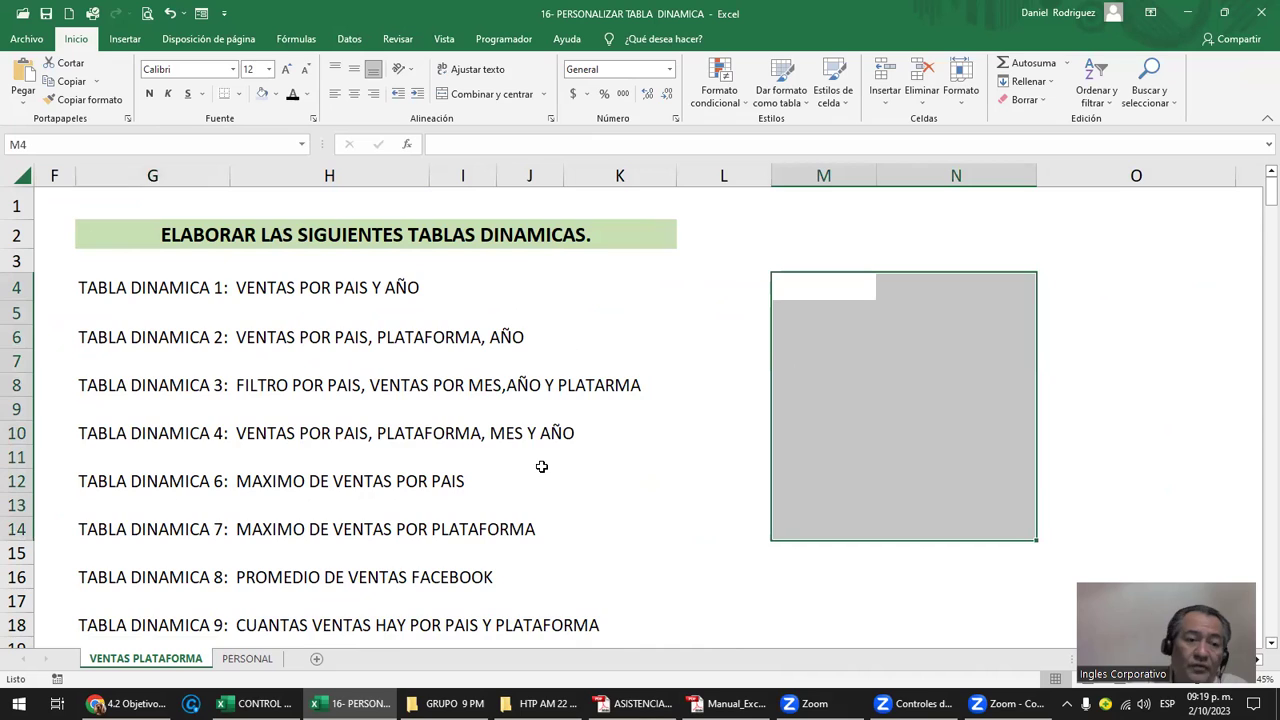
{"action": "left_click_drag", "start_coordinate": [155, 290], "coordinate": [155, 560]}
{"action": "left_click_drag", "start_coordinate": [155, 612], "coordinate": [155, 625]}
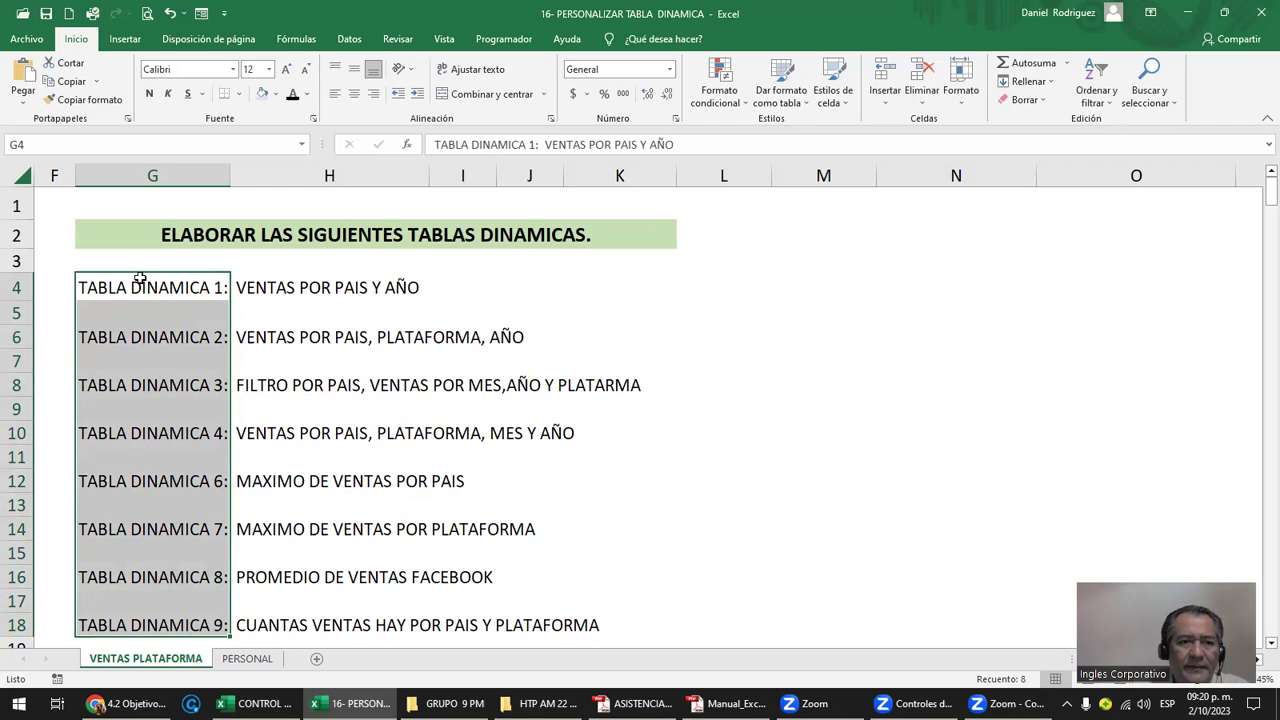
{"action": "left_click", "coordinate": [245, 288]}
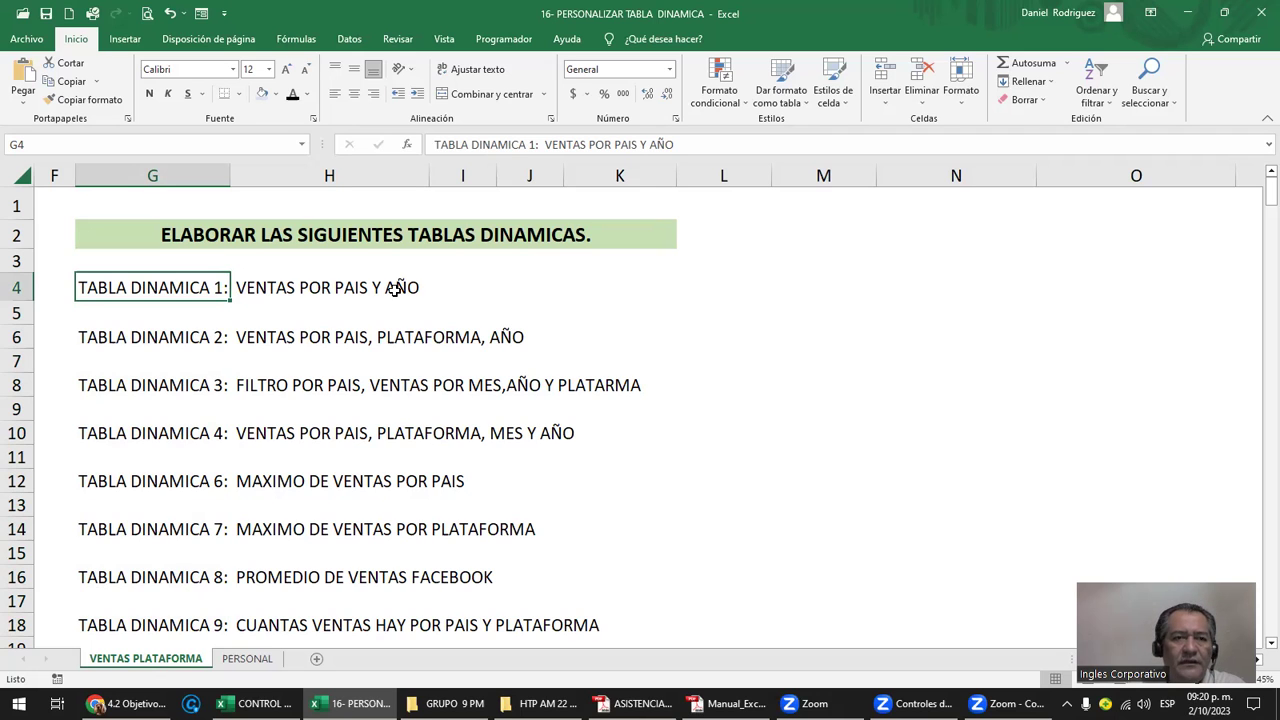
{"action": "key", "text": "Left"}
{"action": "key", "text": "Left"}
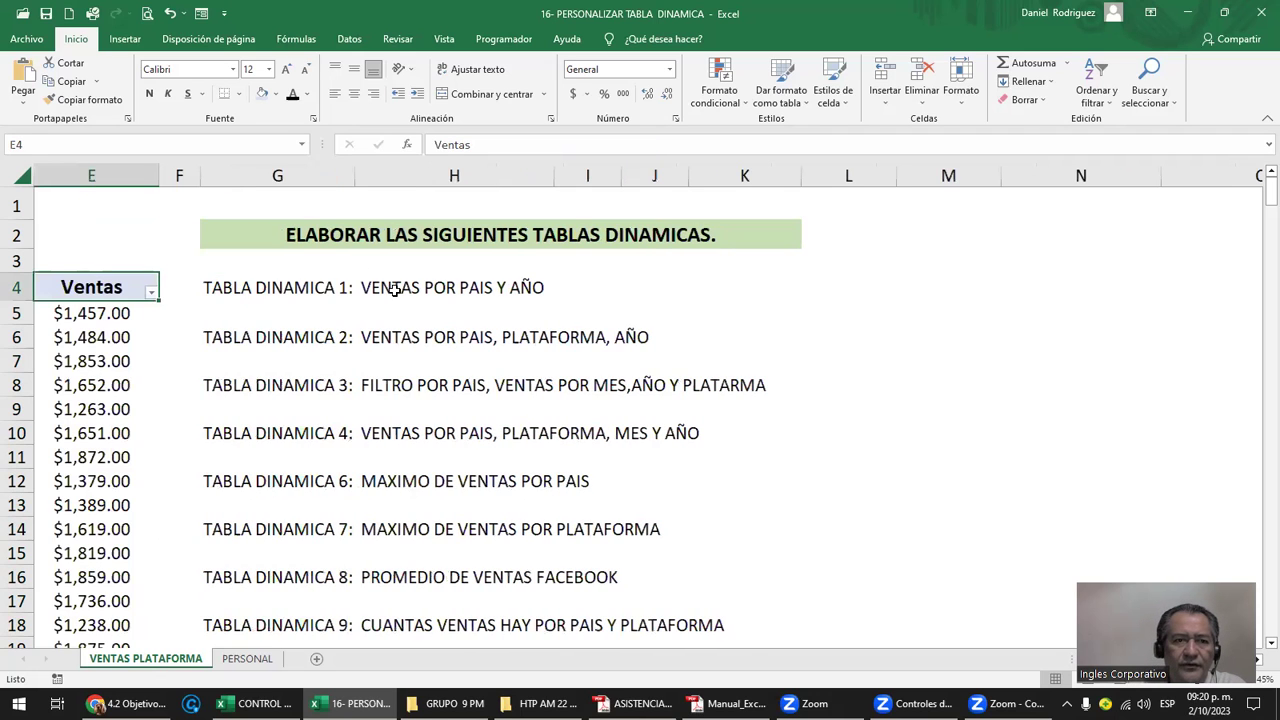
{"action": "key", "text": "Left"}
{"action": "key", "text": "Left"}
{"action": "left_click", "coordinate": [386, 287]}
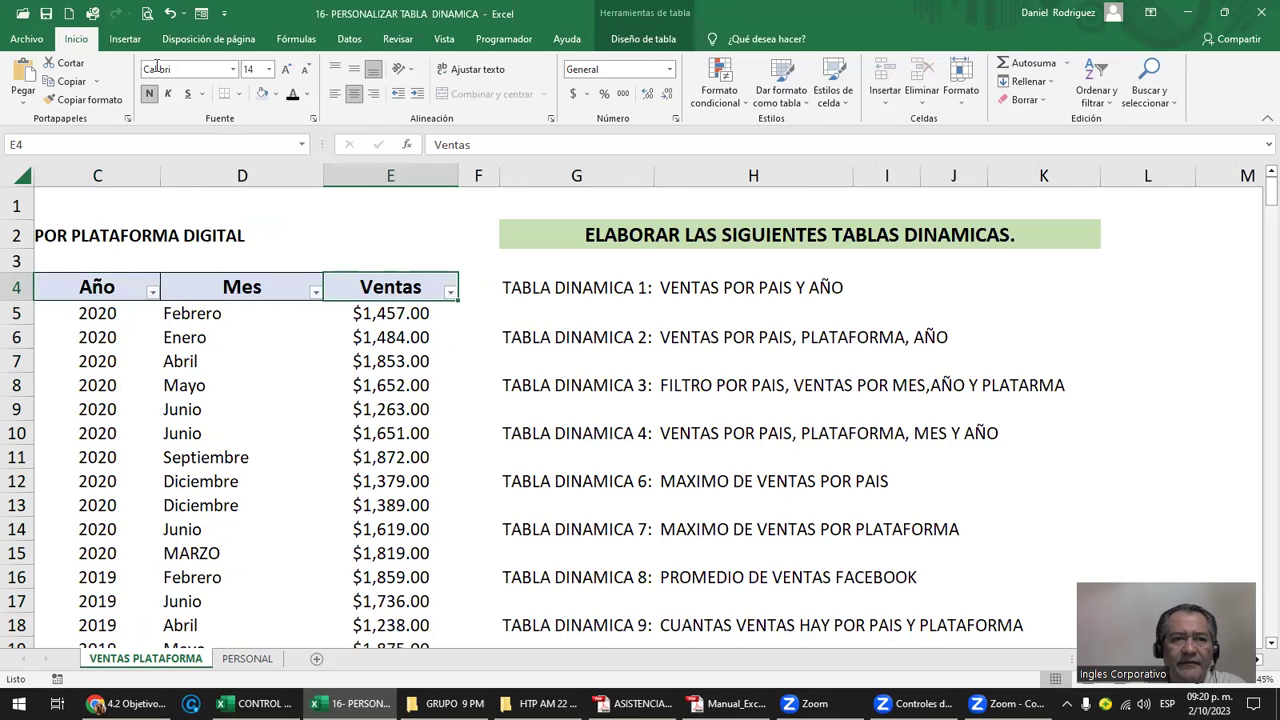
{"action": "left_click", "coordinate": [707, 287]}
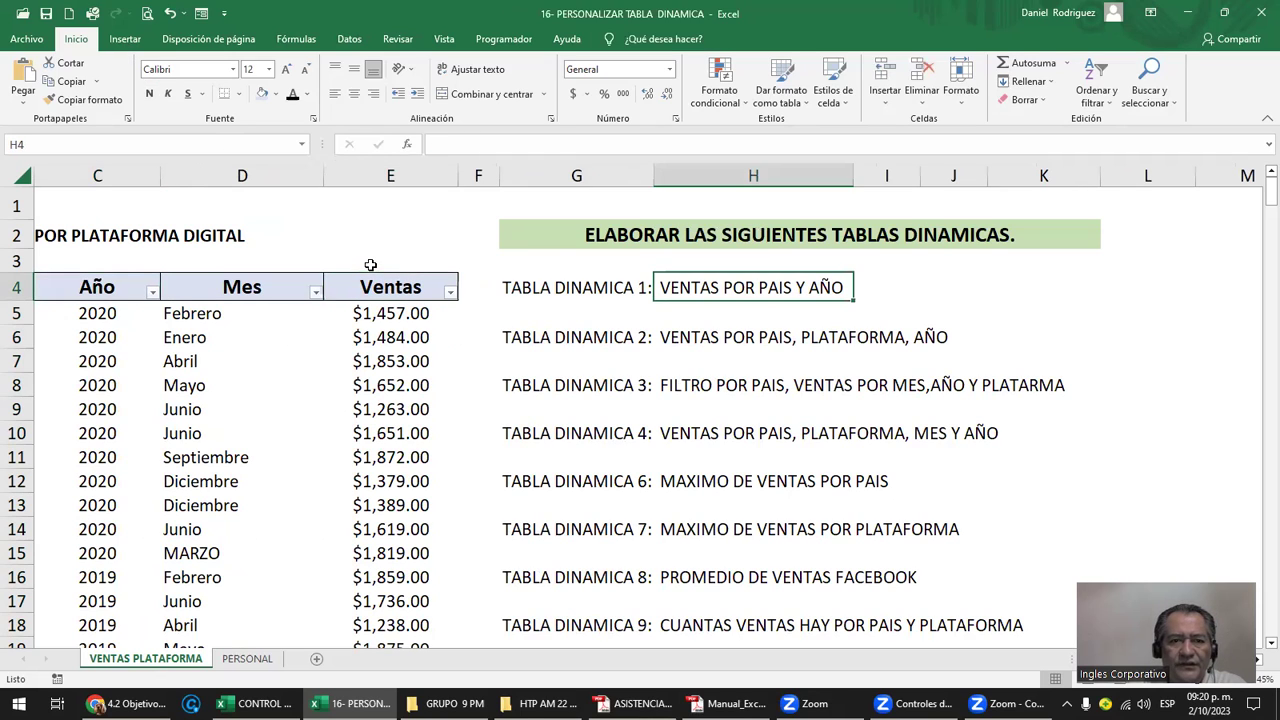
{"action": "left_click", "coordinate": [405, 284]}
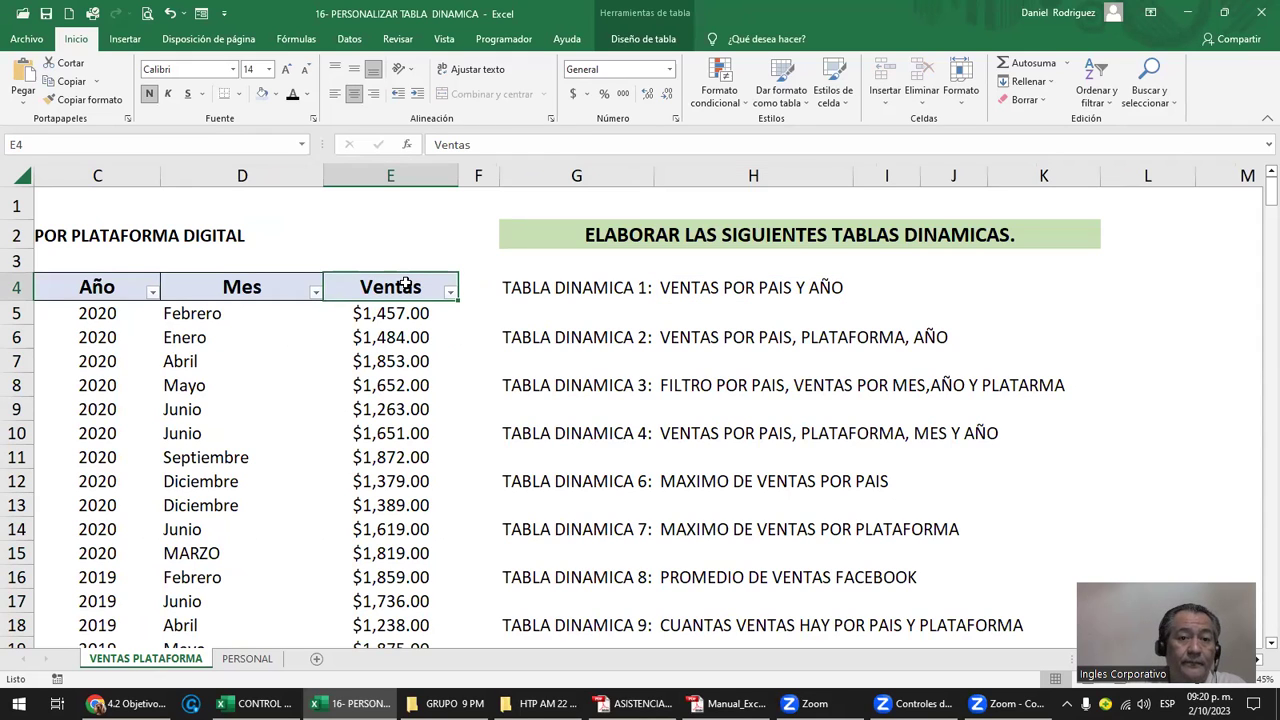
Insert a pivot table from the VENTAS table onto a new worksheet
{"action": "left_click", "coordinate": [122, 40]}
{"action": "left_click", "coordinate": [42, 108]}
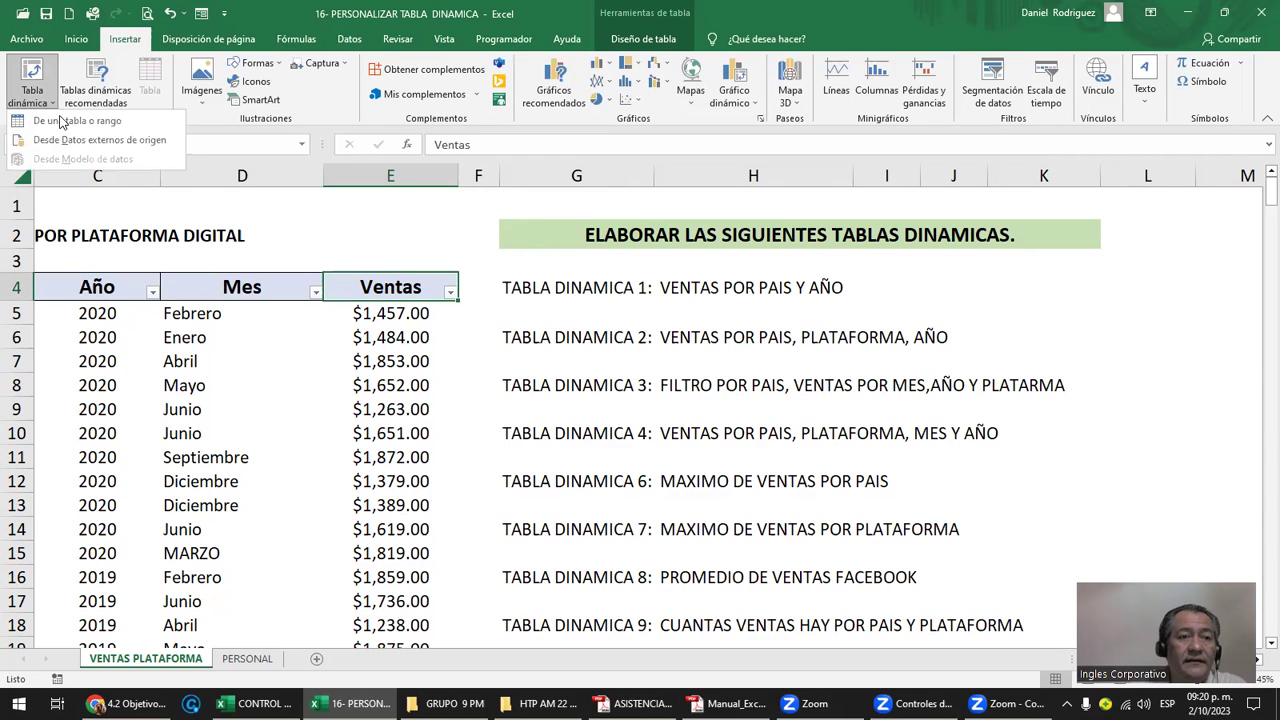
{"action": "left_click", "coordinate": [85, 122]}
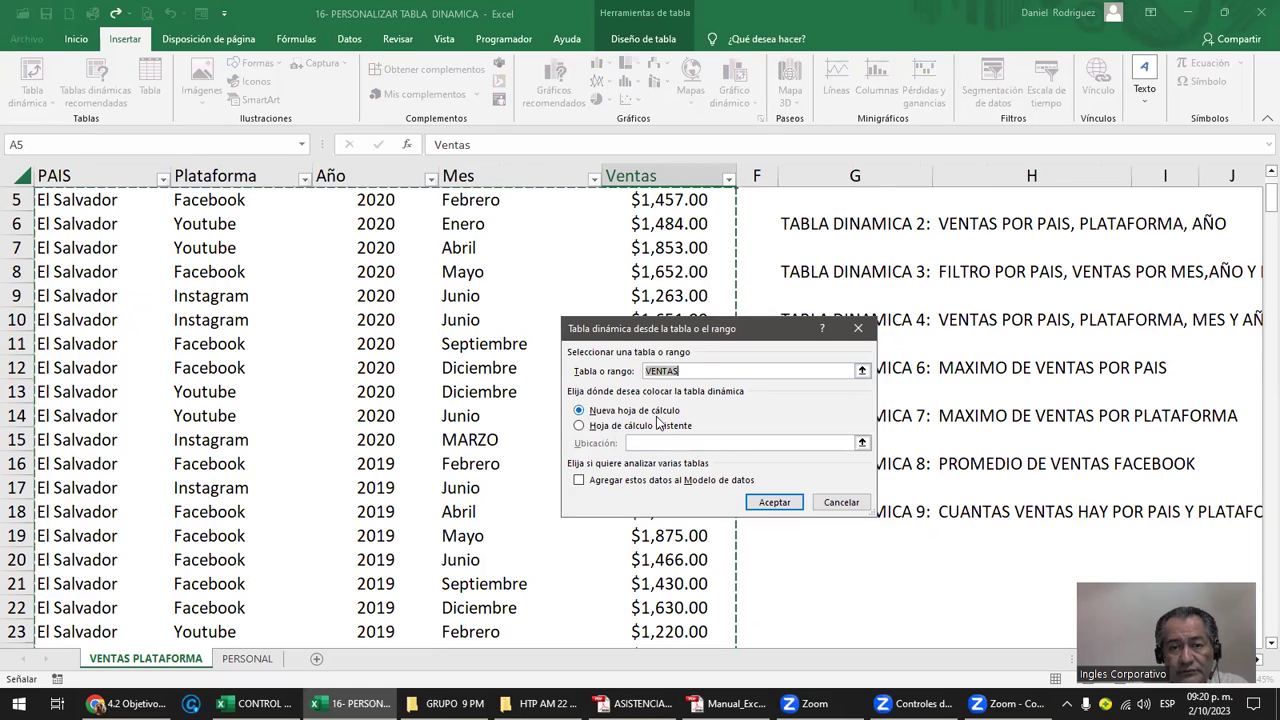
{"action": "left_click", "coordinate": [753, 502]}
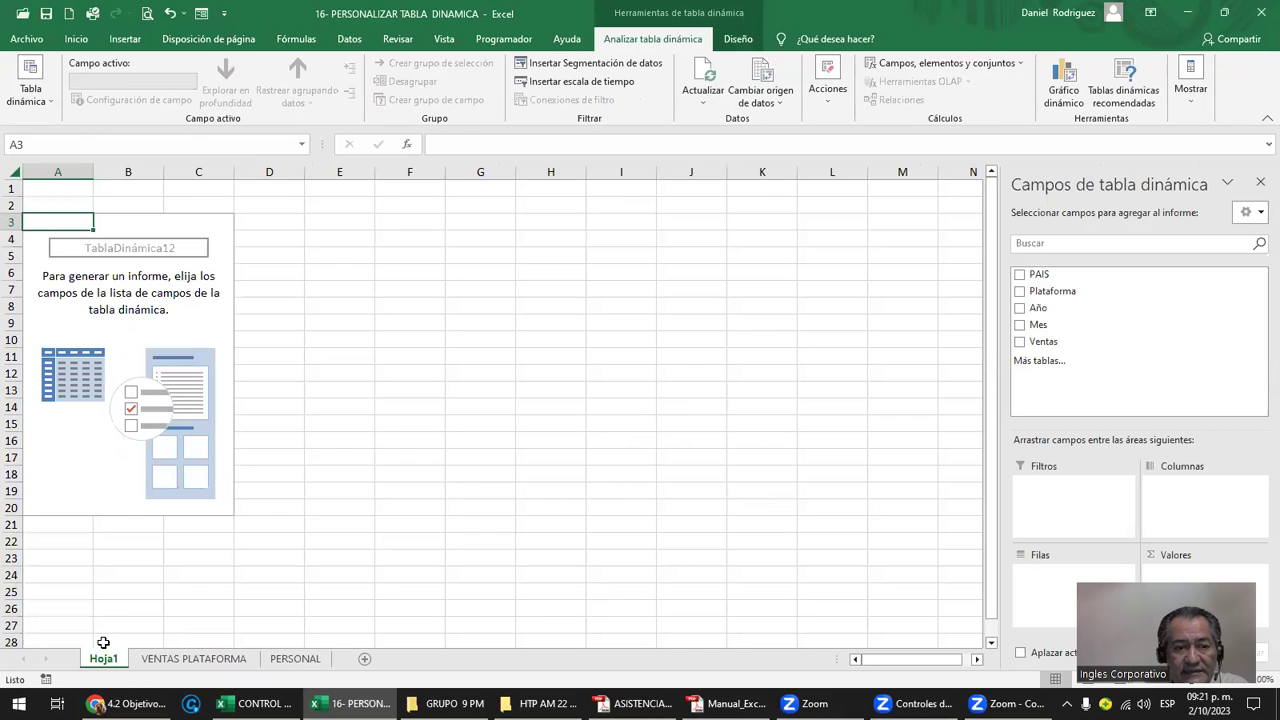
Rename sheet Hoja1 to TDVENTAS and return to the VENTAS PLATAFORMA sheet
{"action": "left_click", "coordinate": [213, 539]}
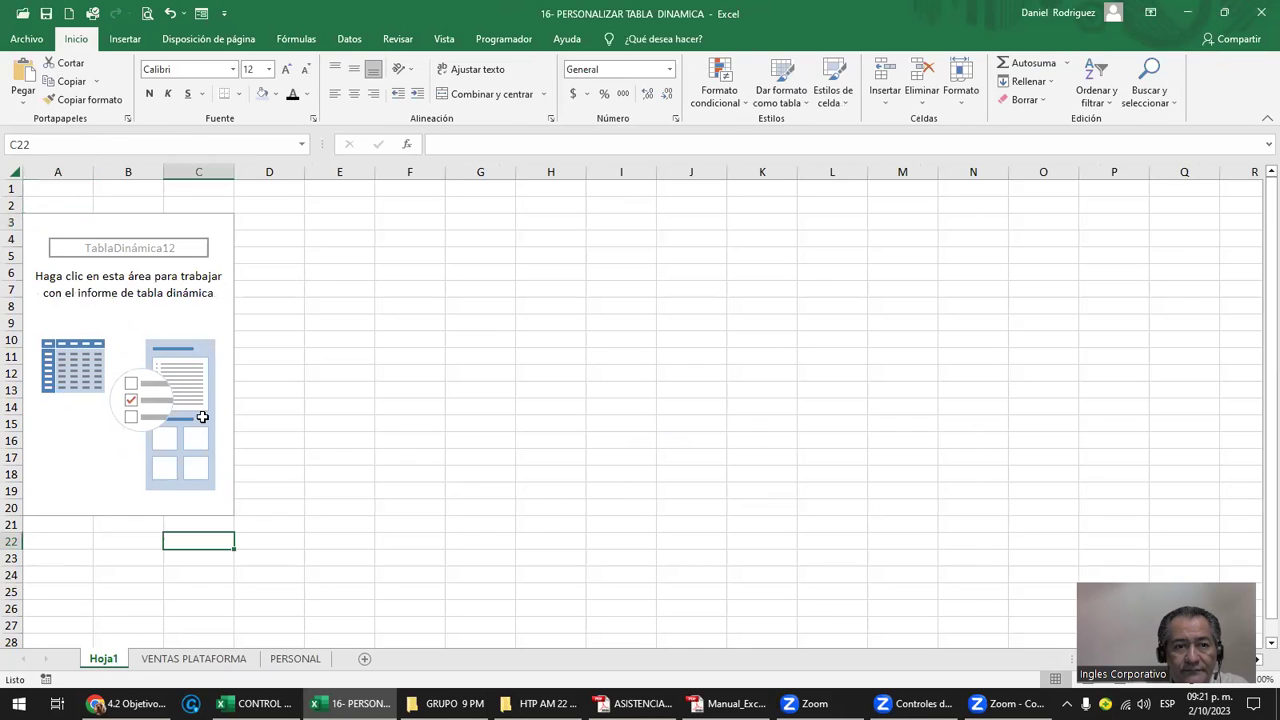
{"action": "left_click", "coordinate": [181, 223]}
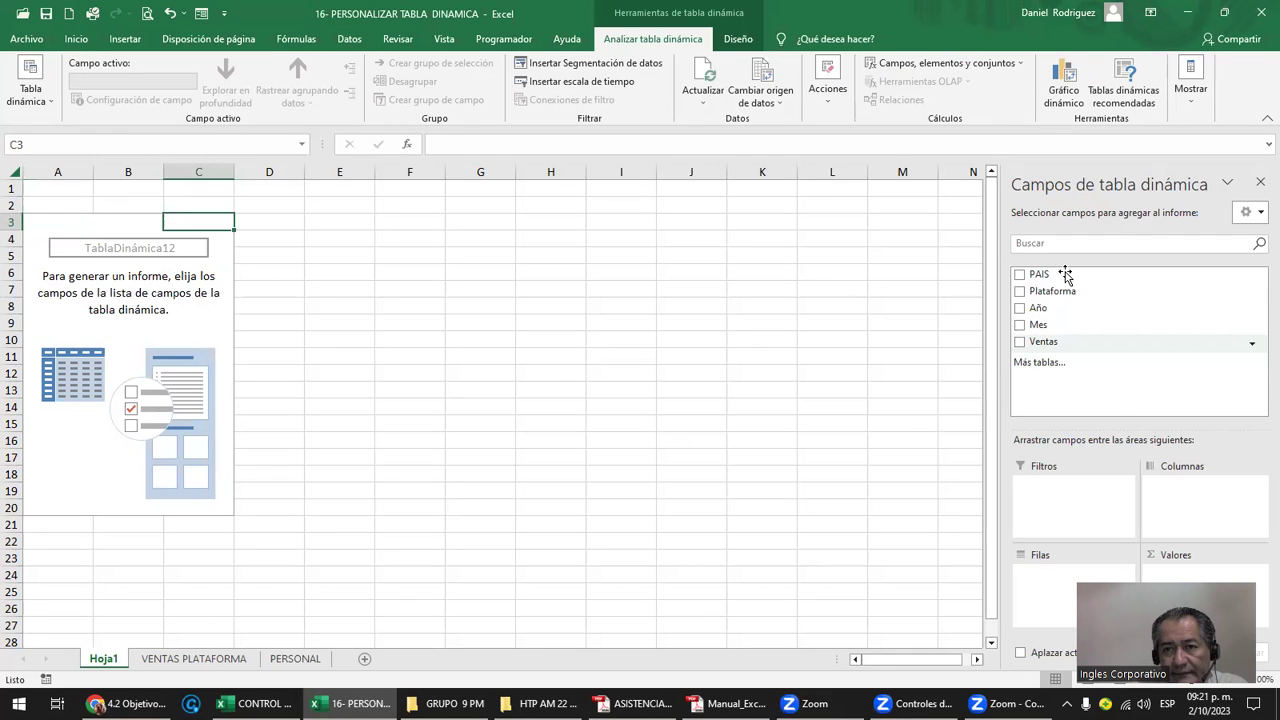
{"action": "left_click", "coordinate": [400, 287]}
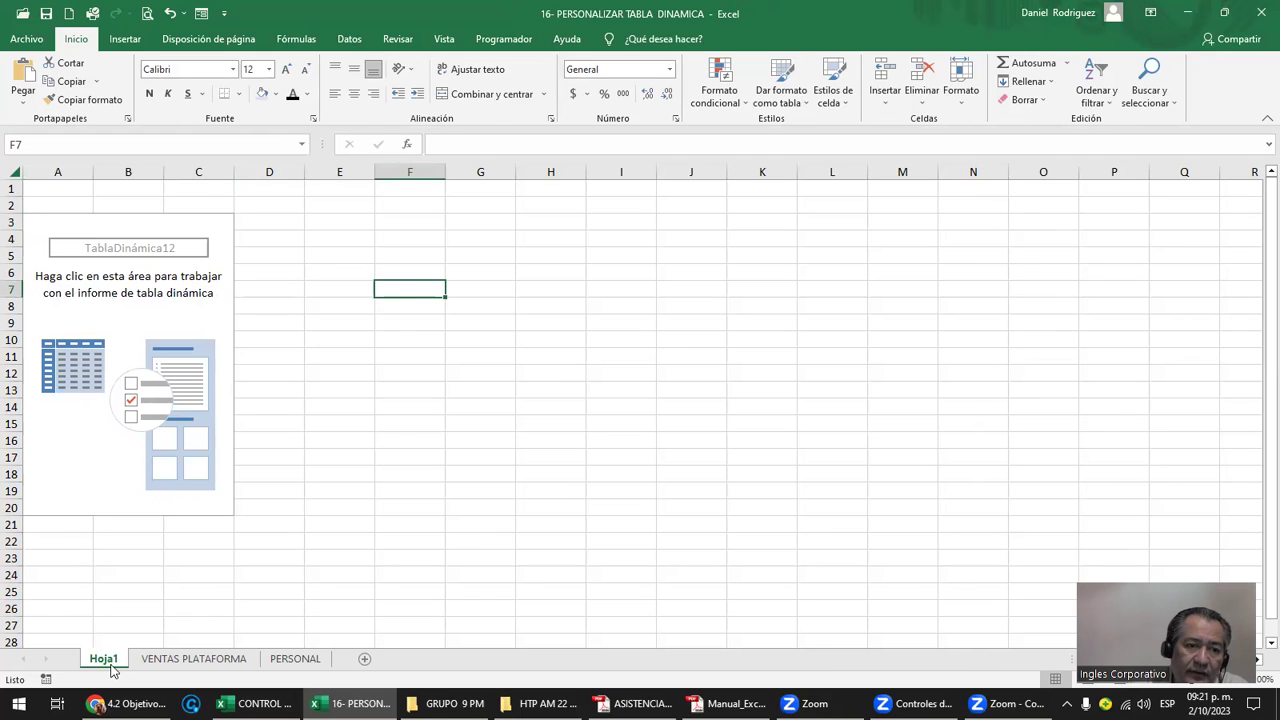
{"action": "left_click", "coordinate": [165, 662]}
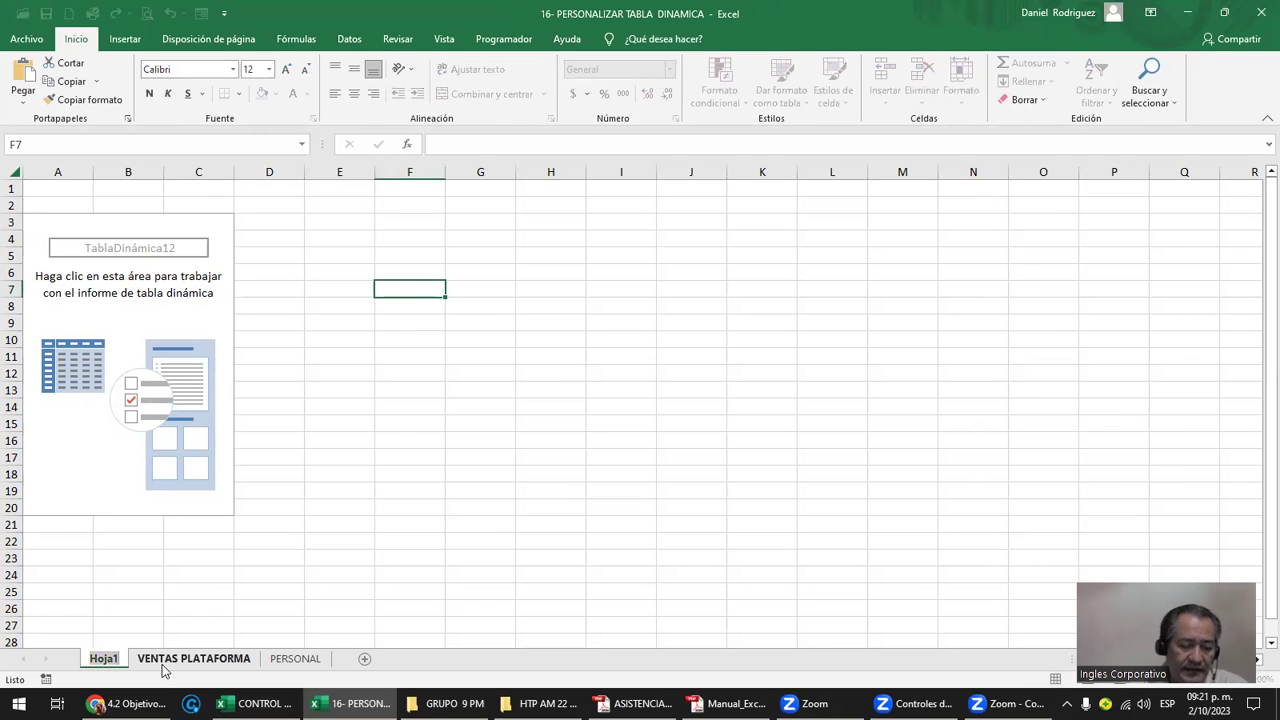
{"action": "type", "text": "TD"}
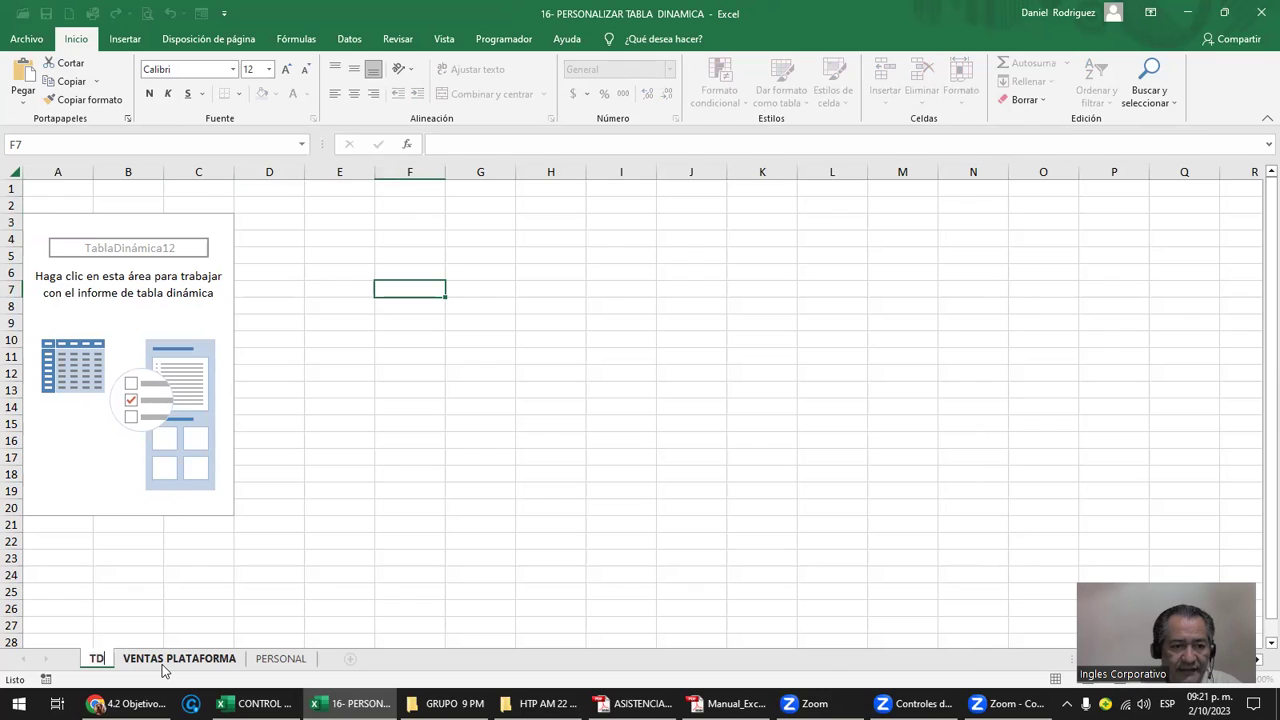
{"action": "type", "text": "VEN"}
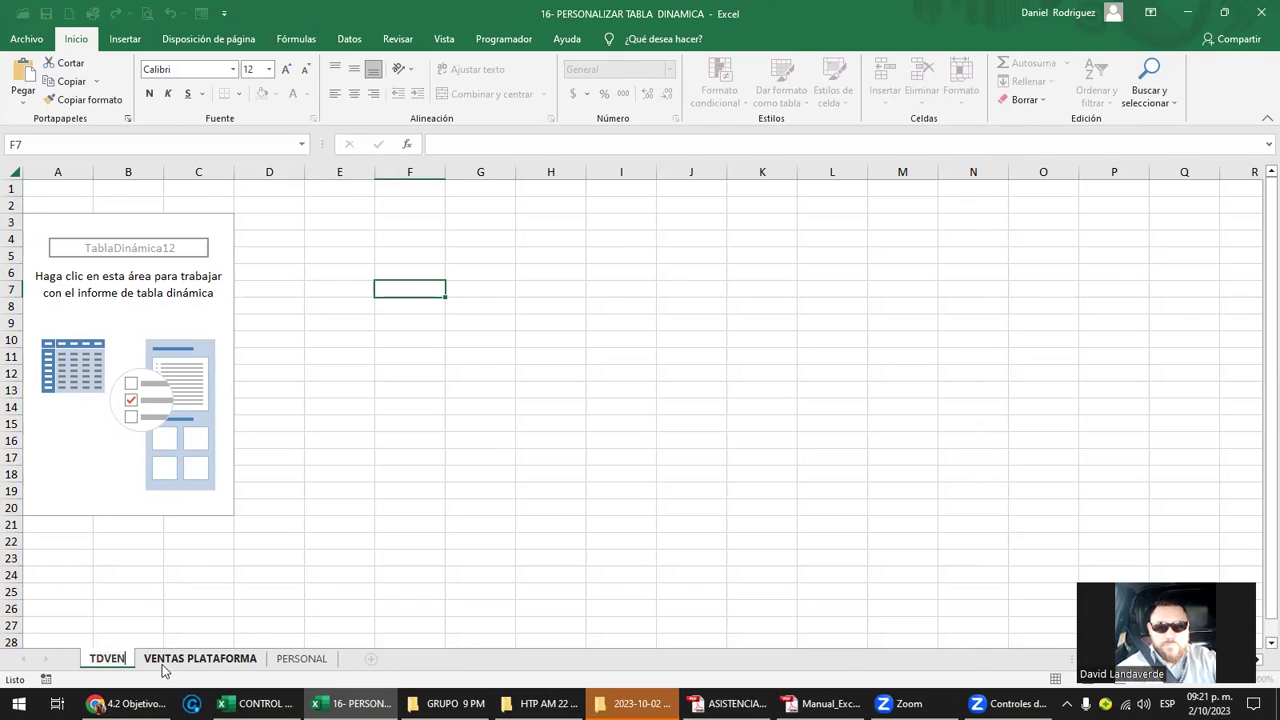
{"action": "type", "text": "TAS"}
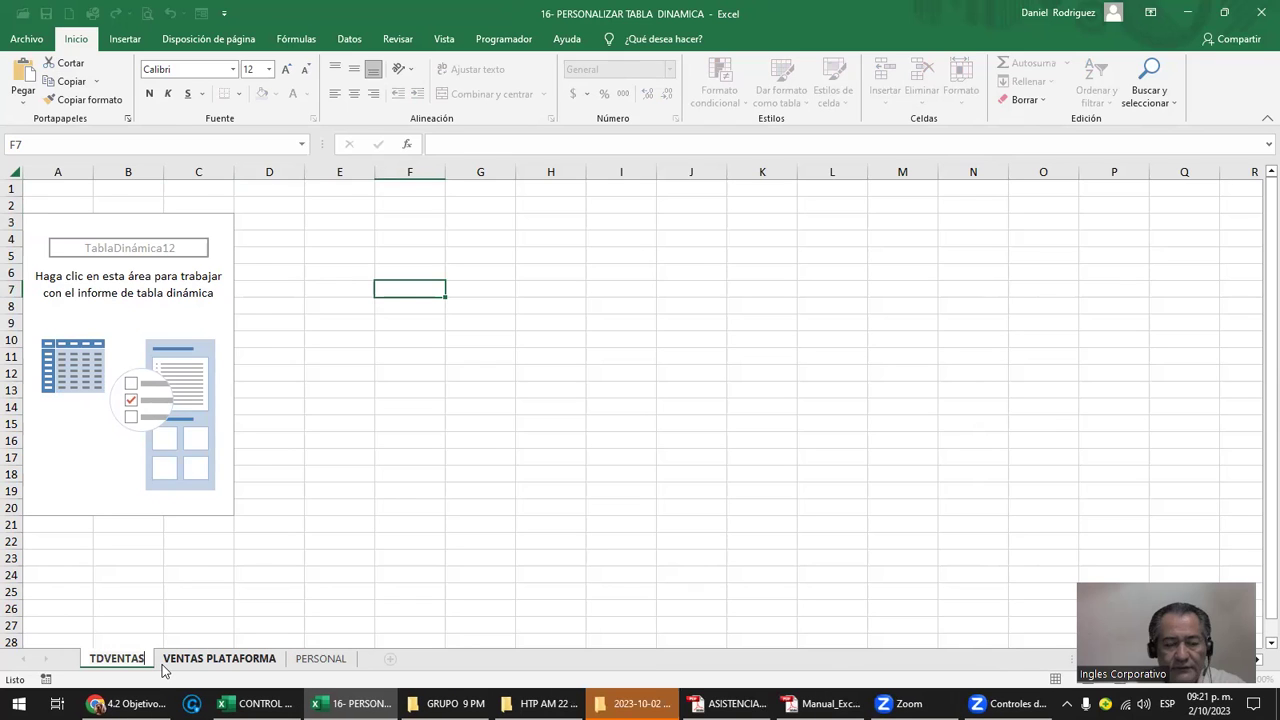
{"action": "key", "text": "Return"}
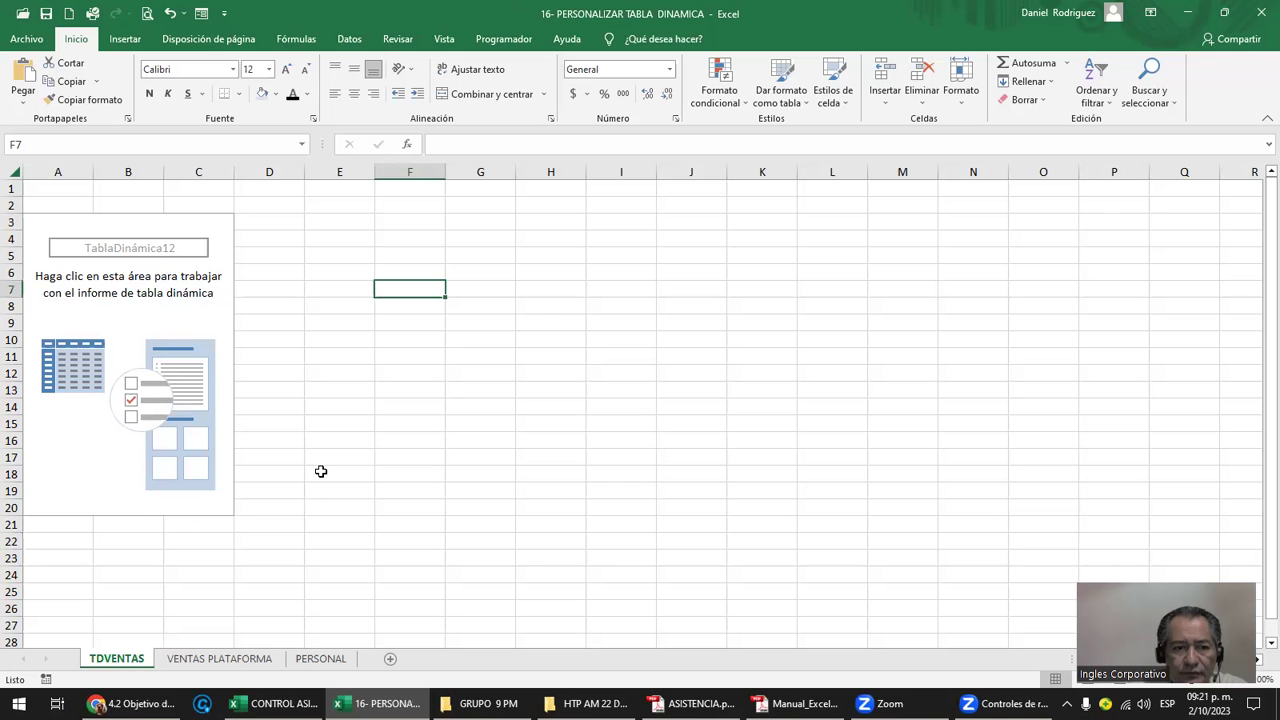
{"action": "left_click", "coordinate": [228, 658]}
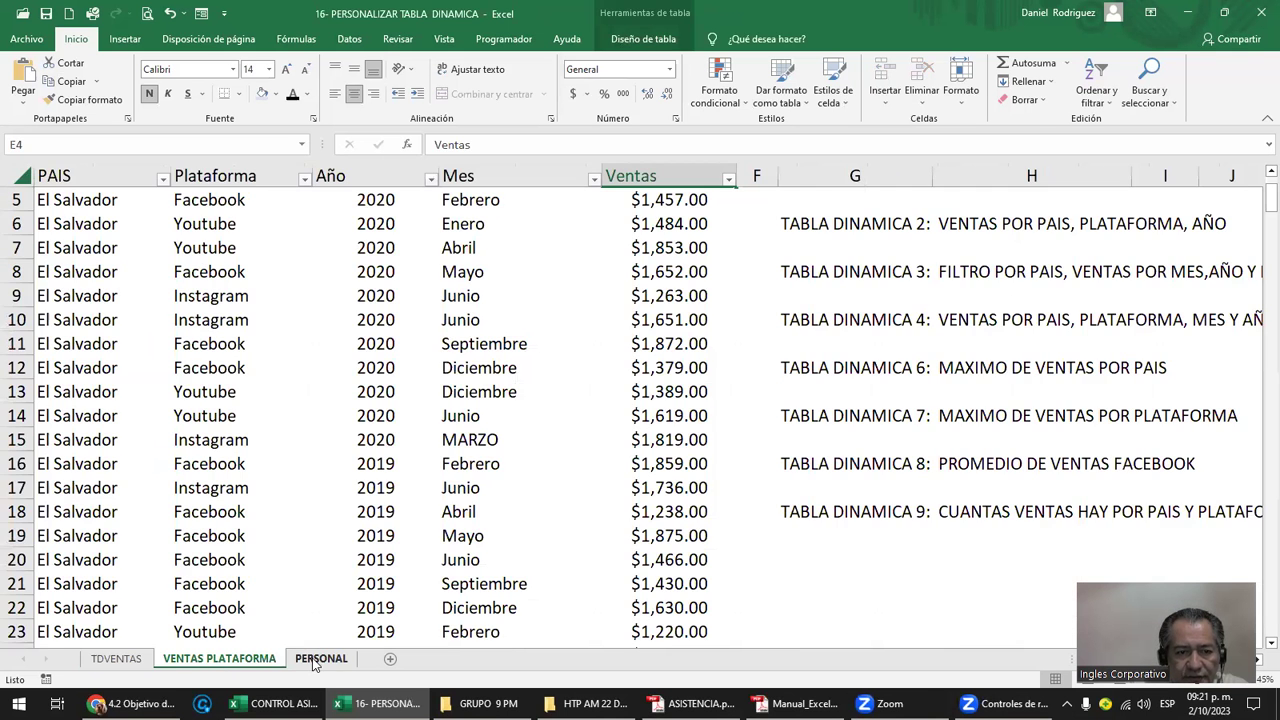
Copy the 'TABLA DINAMICA 1: VENTAS POR PAIS Y AÑO' title from G4 into TDVENTAS cell A1
{"action": "left_click", "coordinate": [318, 659]}
{"action": "left_click", "coordinate": [240, 659]}
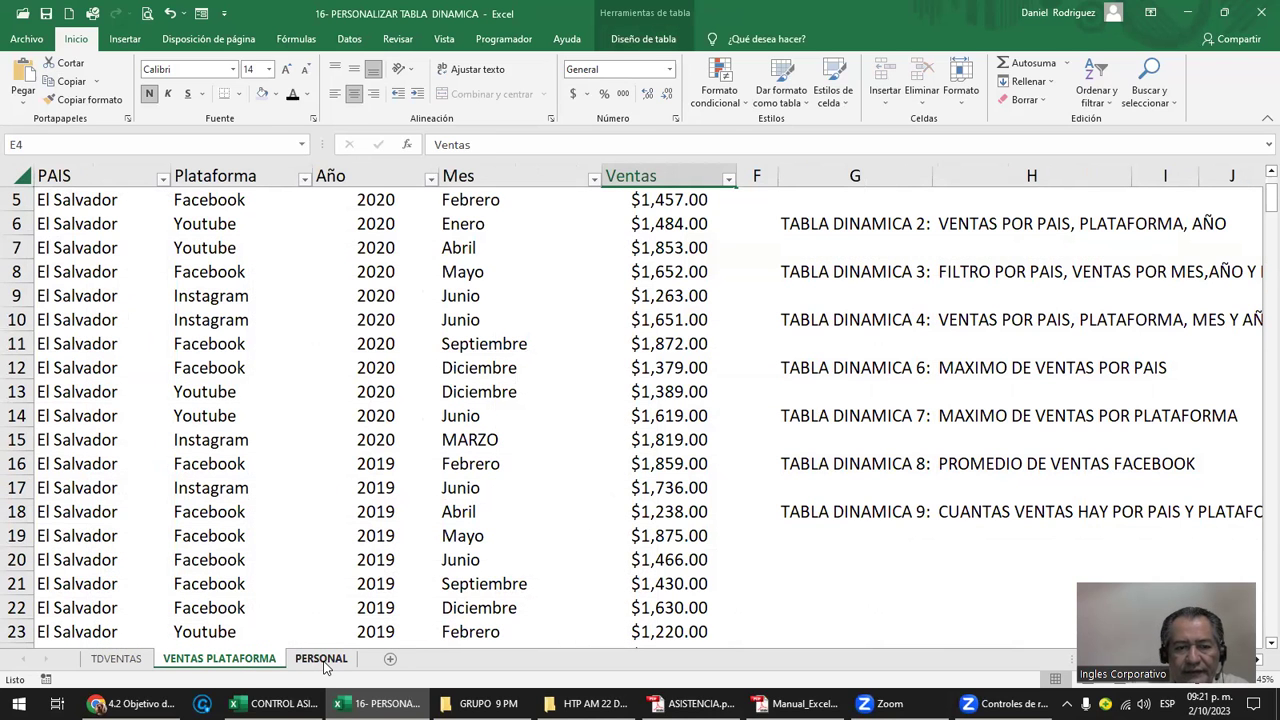
{"action": "left_click", "coordinate": [133, 661]}
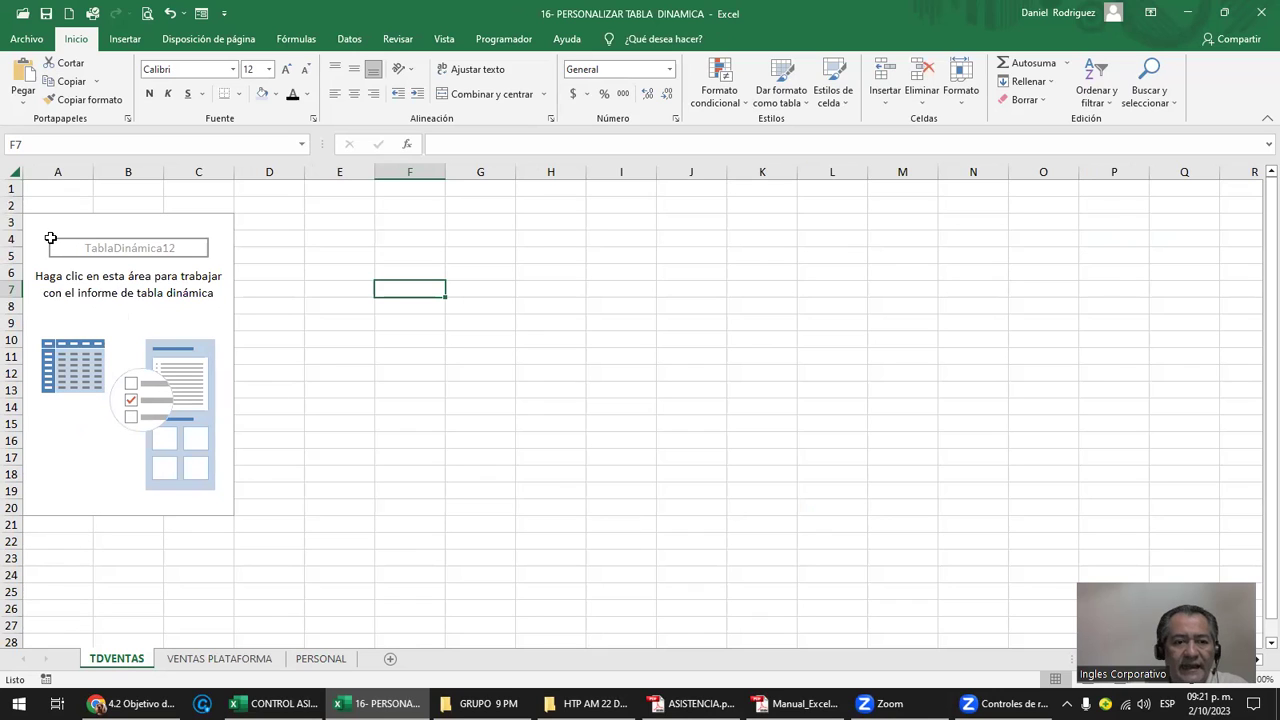
{"action": "left_click", "coordinate": [215, 659]}
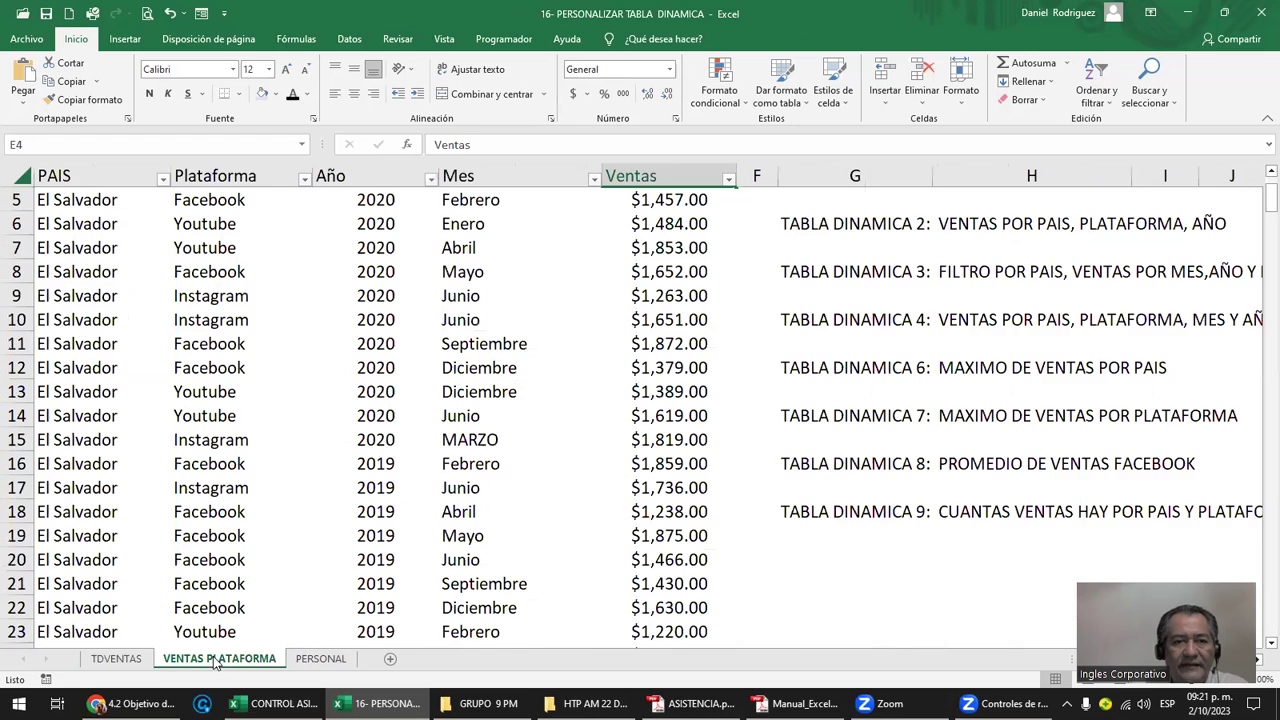
{"action": "scroll", "coordinate": [868, 318], "scroll_direction": "up", "scroll_amount": 3, "text": "ctrl"}
{"action": "left_click", "coordinate": [857, 290]}
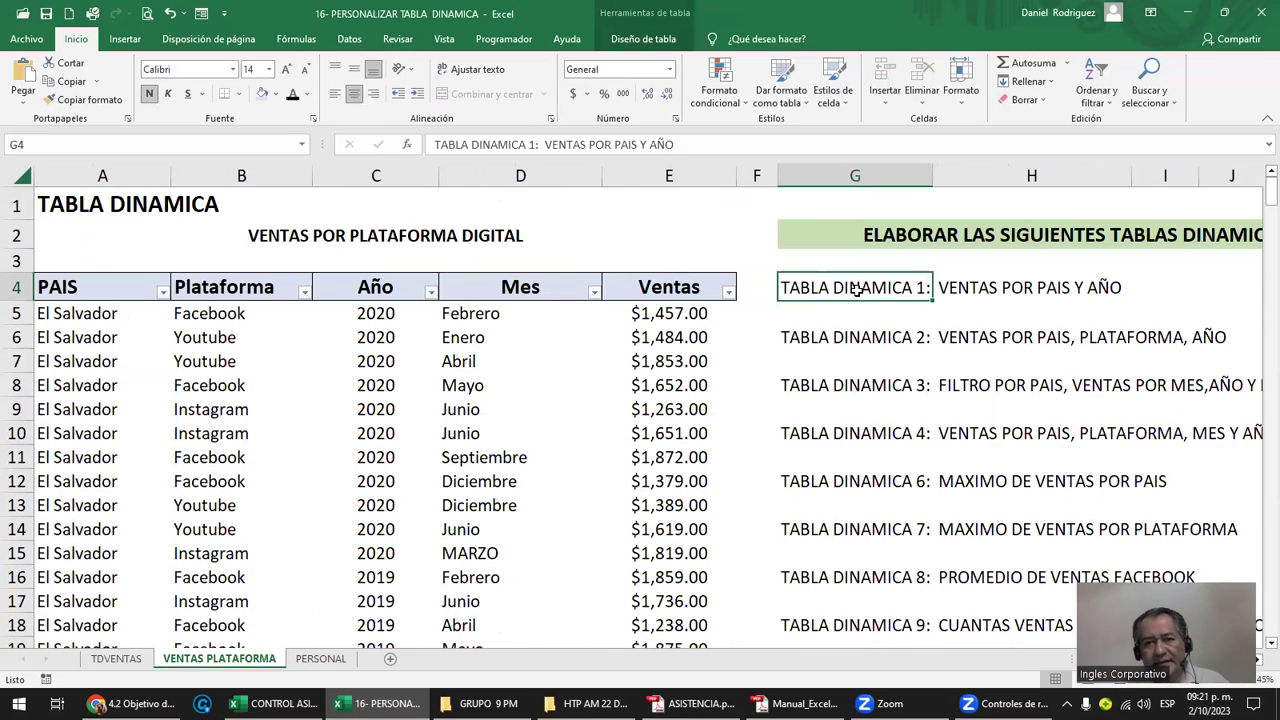
{"action": "key", "text": "Right"}
{"action": "key", "text": "Right"}
{"action": "key", "text": "Right"}
{"action": "key", "text": "Right"}
{"action": "key", "text": "Right"}
{"action": "key", "text": "Right"}
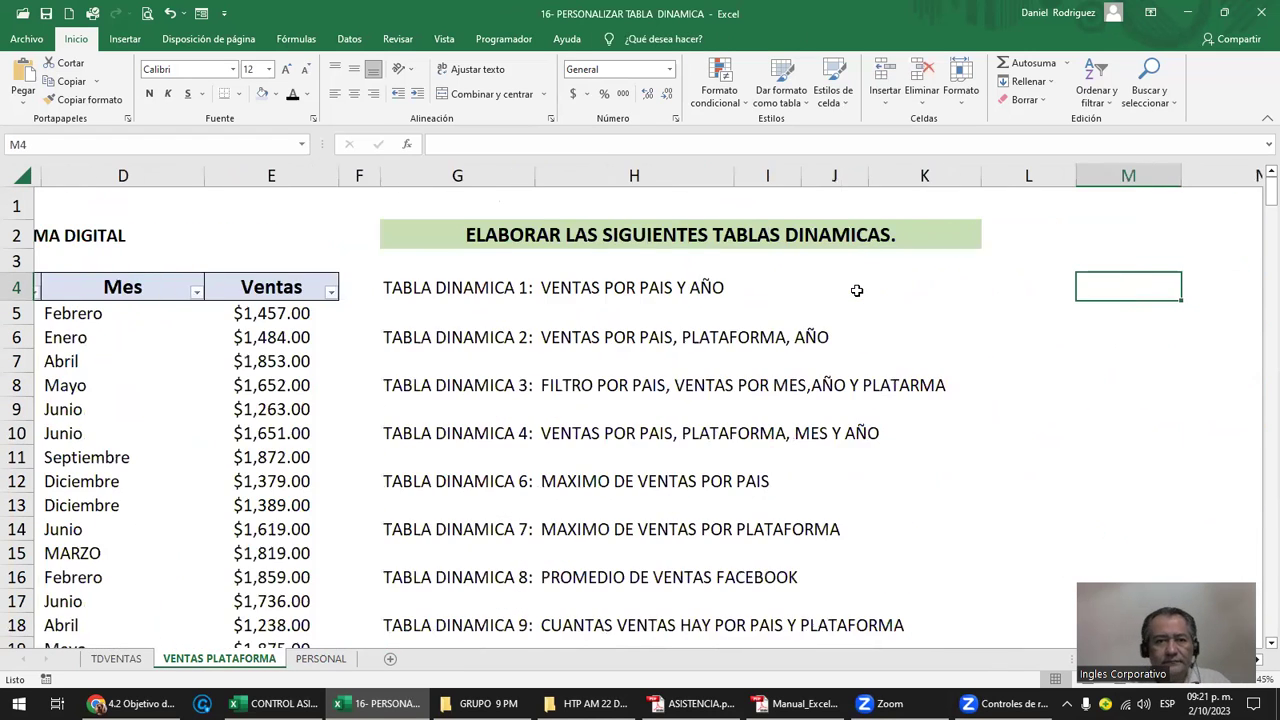
{"action": "key", "text": "Right"}
{"action": "left_click", "coordinate": [271, 287]}
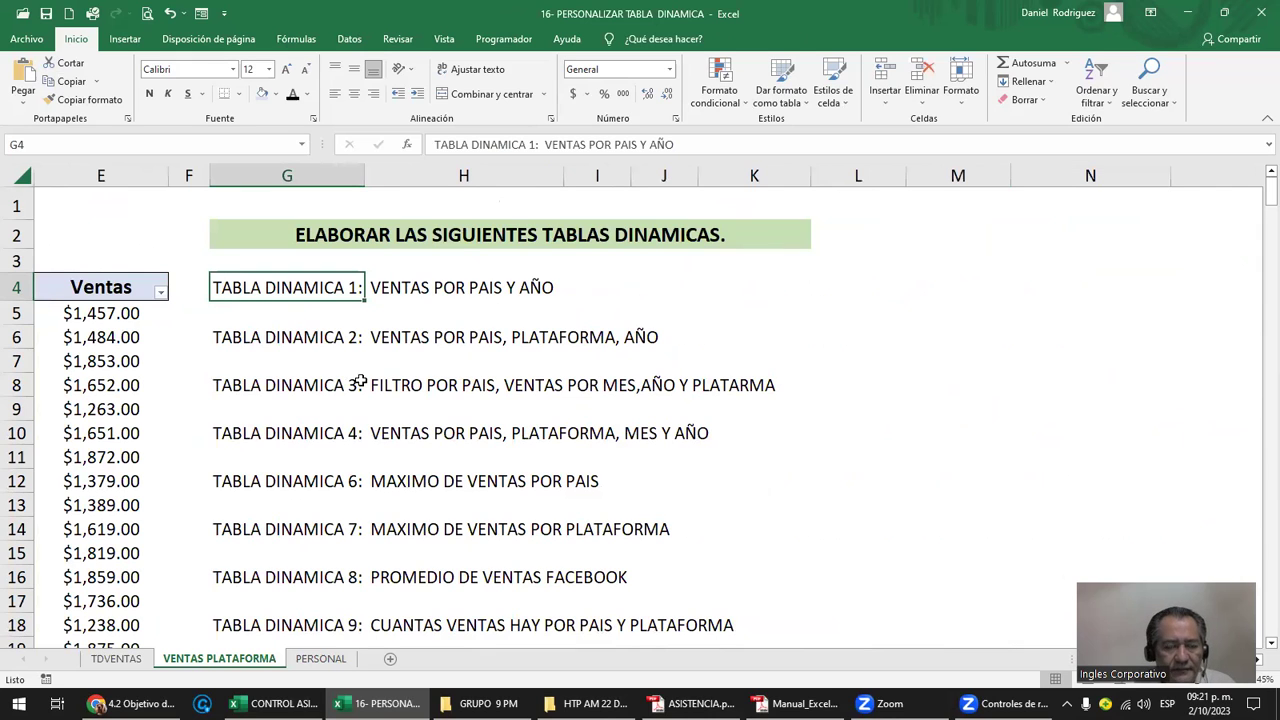
{"action": "key", "text": "ctrl+c"}
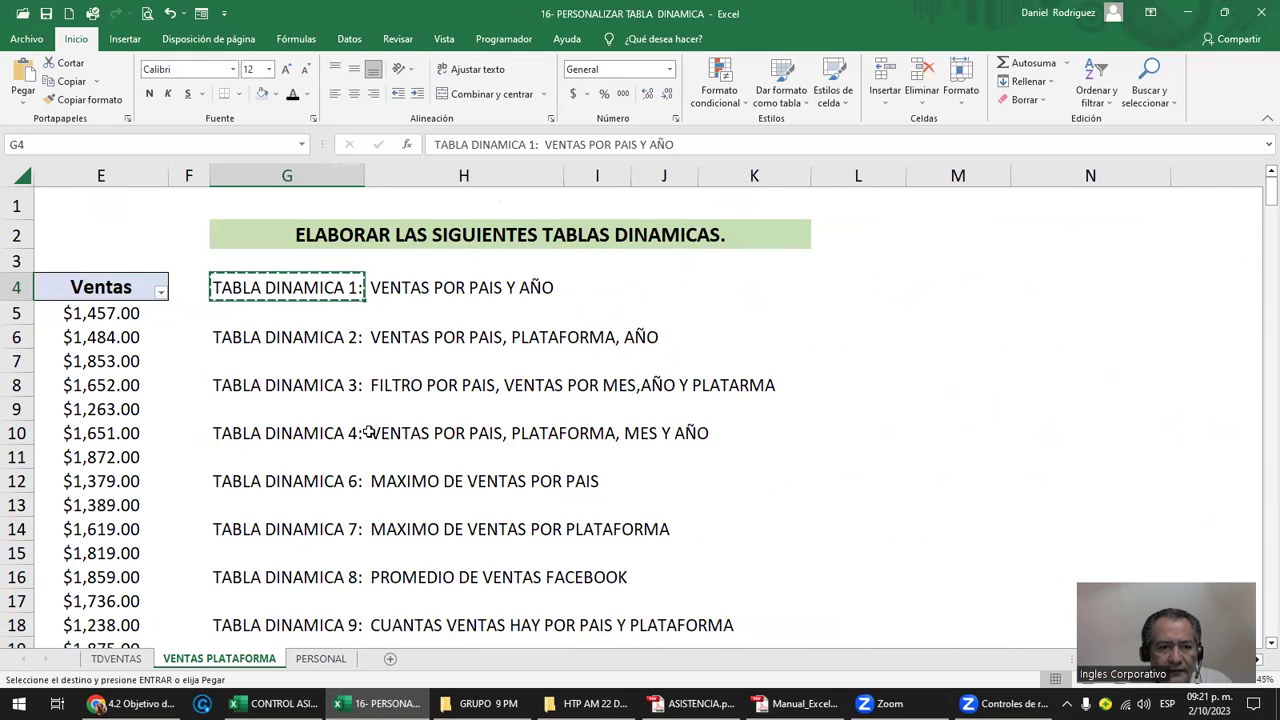
{"action": "left_click", "coordinate": [117, 658]}
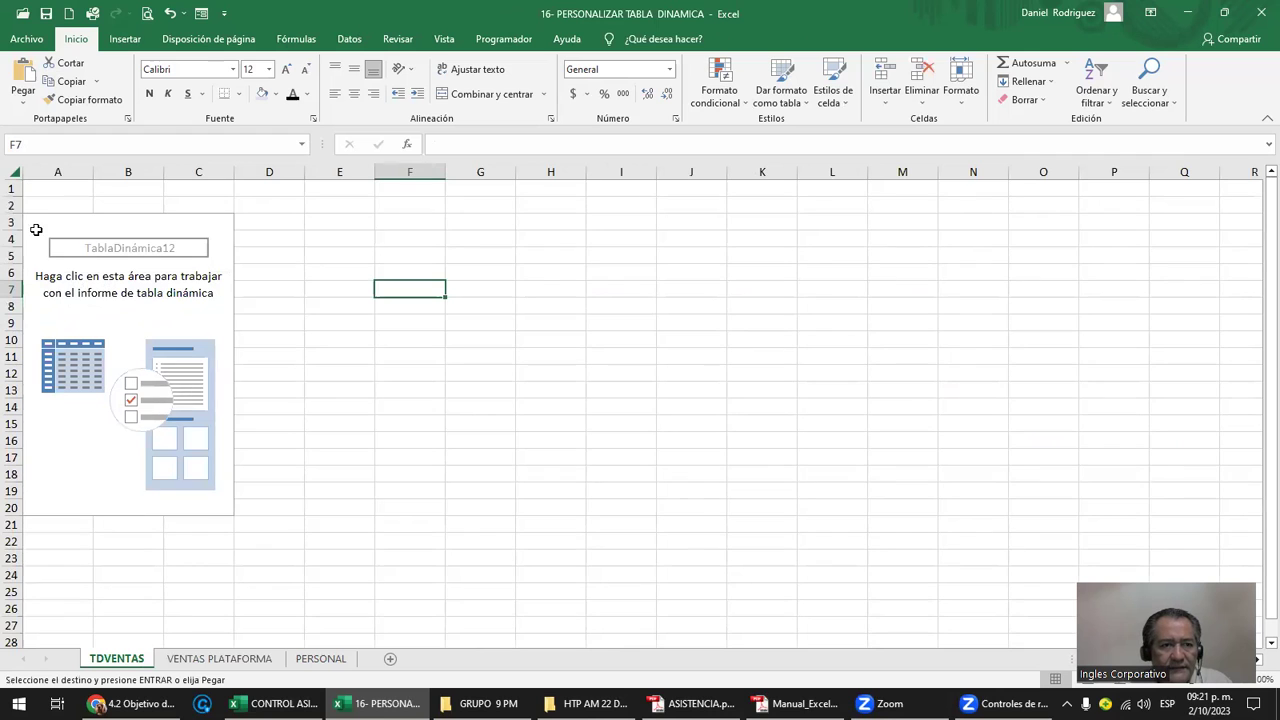
{"action": "left_click", "coordinate": [45, 190]}
{"action": "key", "text": "ctrl+v"}
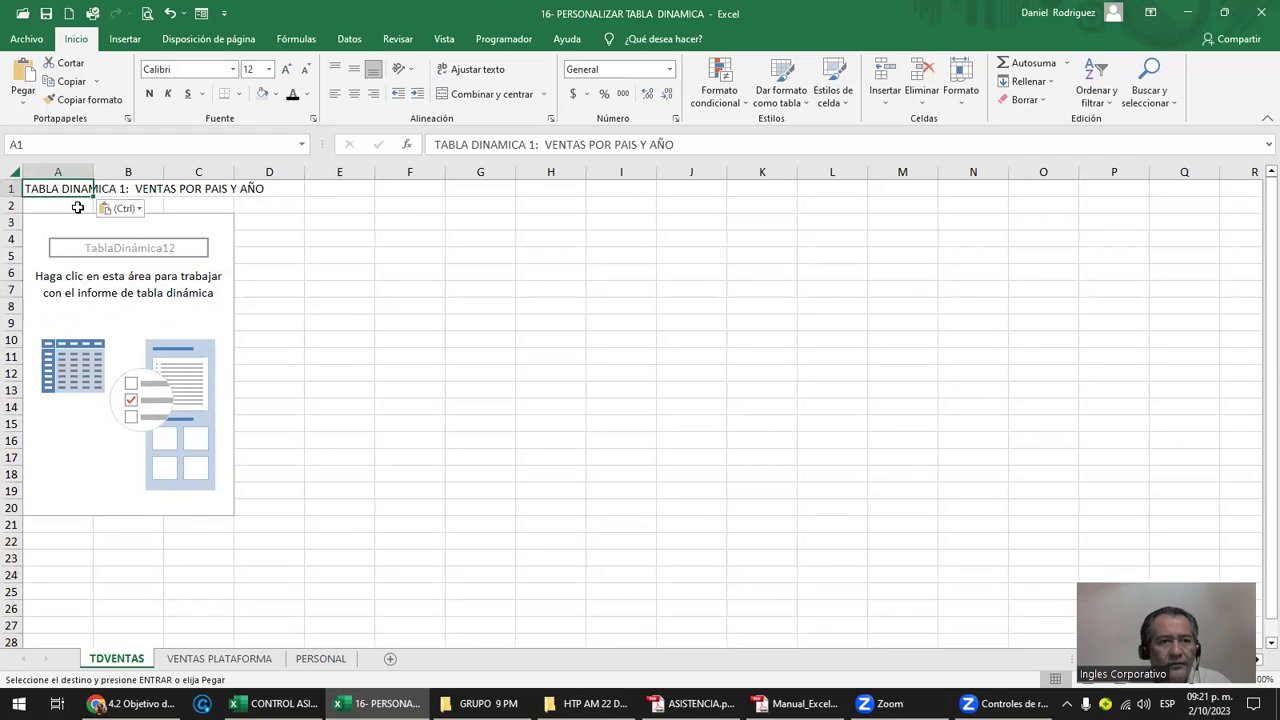
{"action": "scroll", "coordinate": [313, 442], "scroll_direction": "up", "scroll_amount": 4}
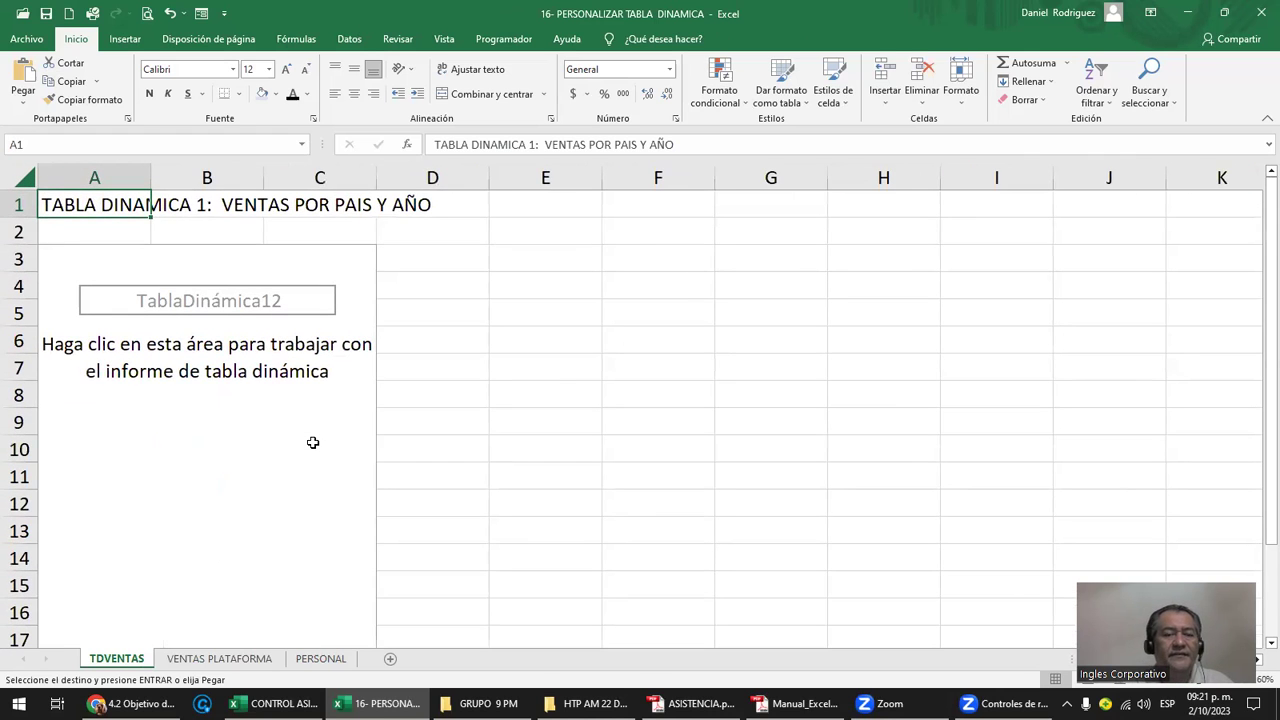
Hide the TDVENTAS sheet gridlines and select the empty pivot table to show its field list
{"action": "left_click", "coordinate": [531, 241]}
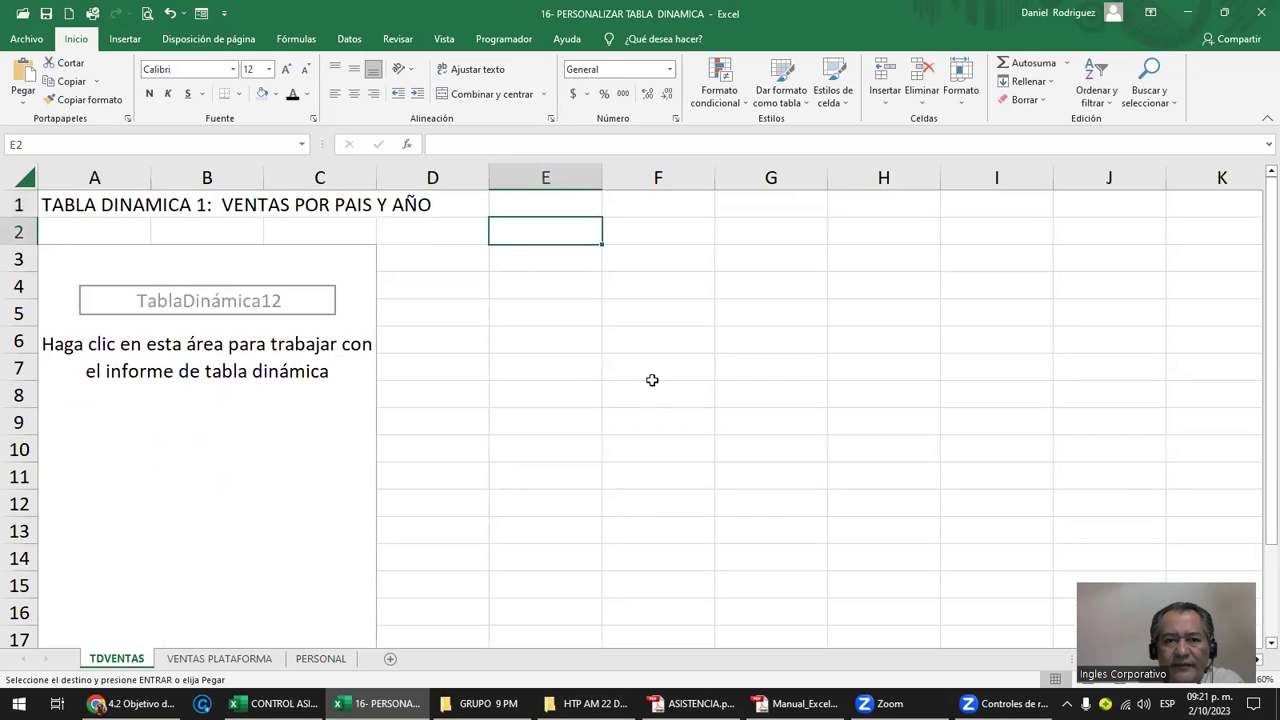
{"action": "left_click", "coordinate": [444, 38]}
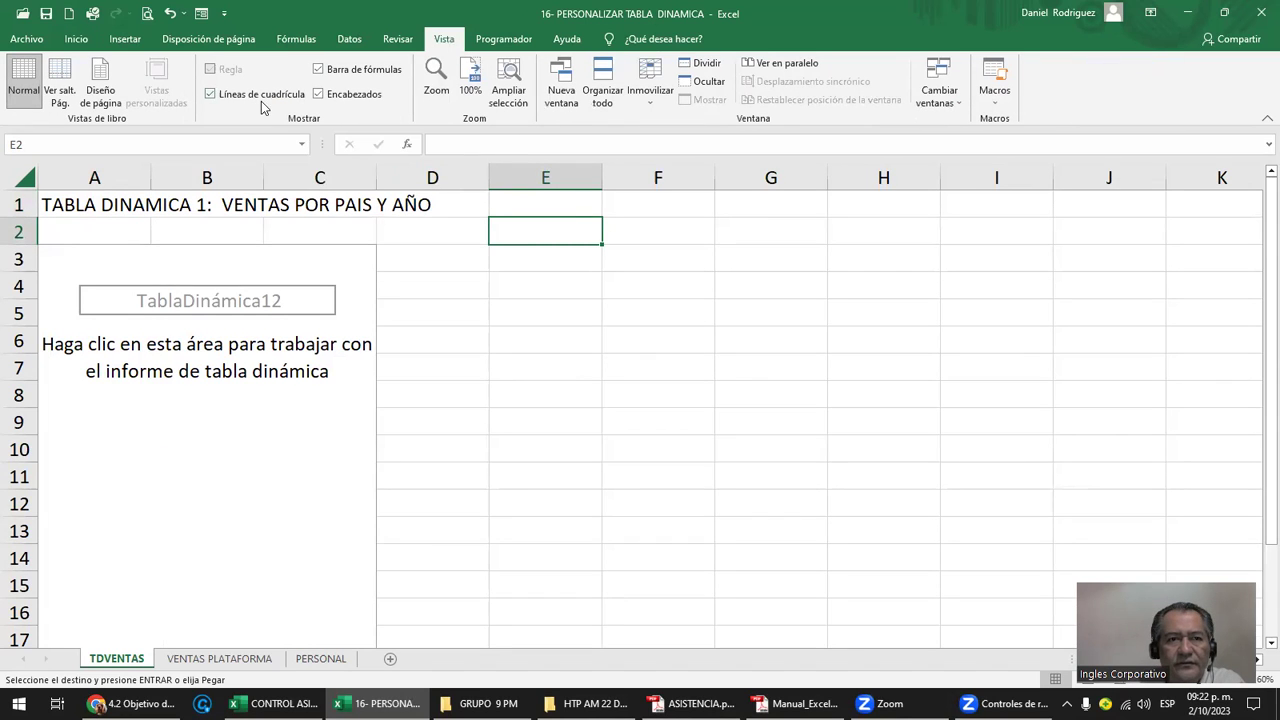
{"action": "left_click", "coordinate": [252, 98]}
{"action": "left_click", "coordinate": [450, 295]}
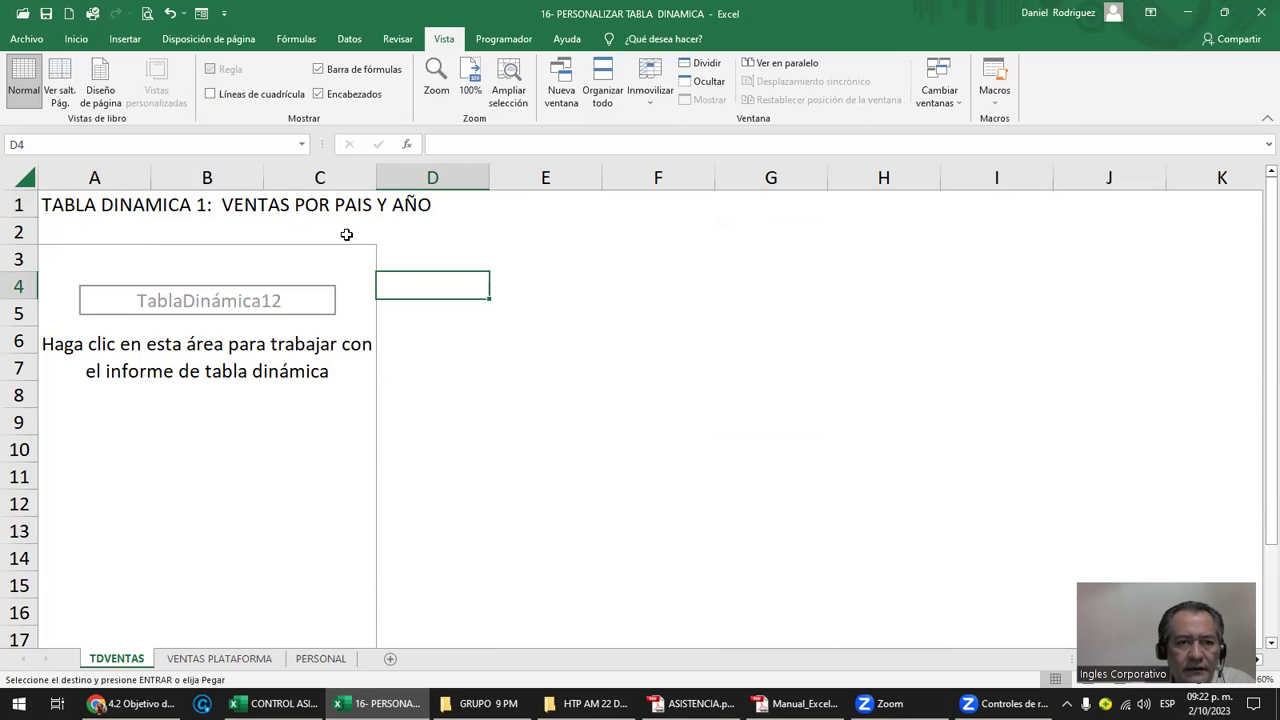
{"action": "left_click", "coordinate": [280, 262]}
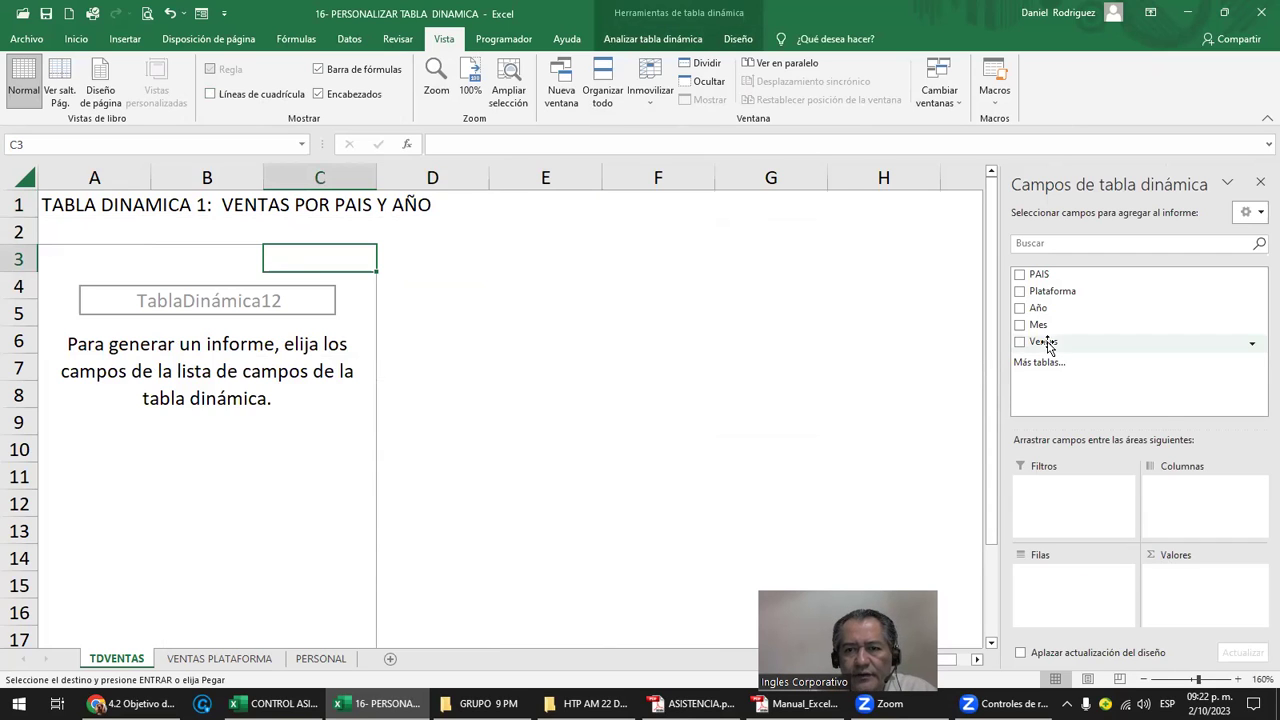
Sum Ventas with PAIS as rows and Año as columns, then select the pivot's sales figures
{"action": "left_click_drag", "start_coordinate": [1047, 345], "coordinate": [1200, 588]}
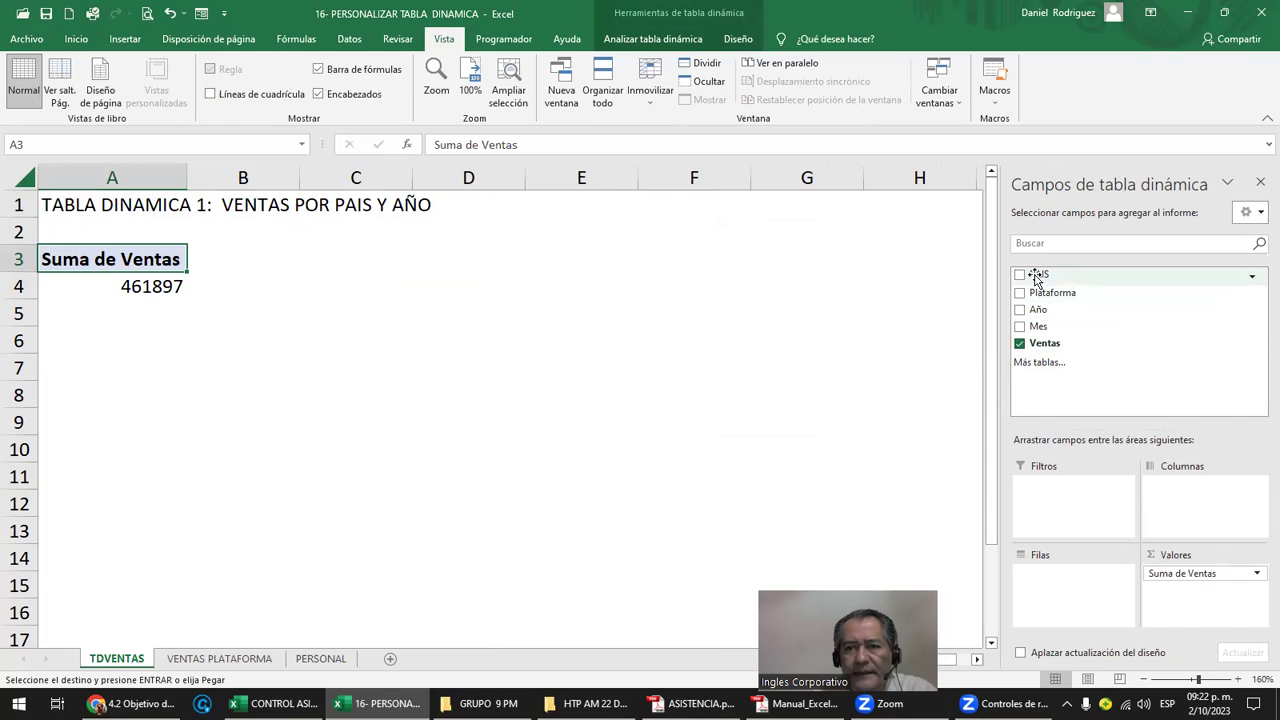
{"action": "left_click_drag", "start_coordinate": [1036, 284], "coordinate": [1038, 583]}
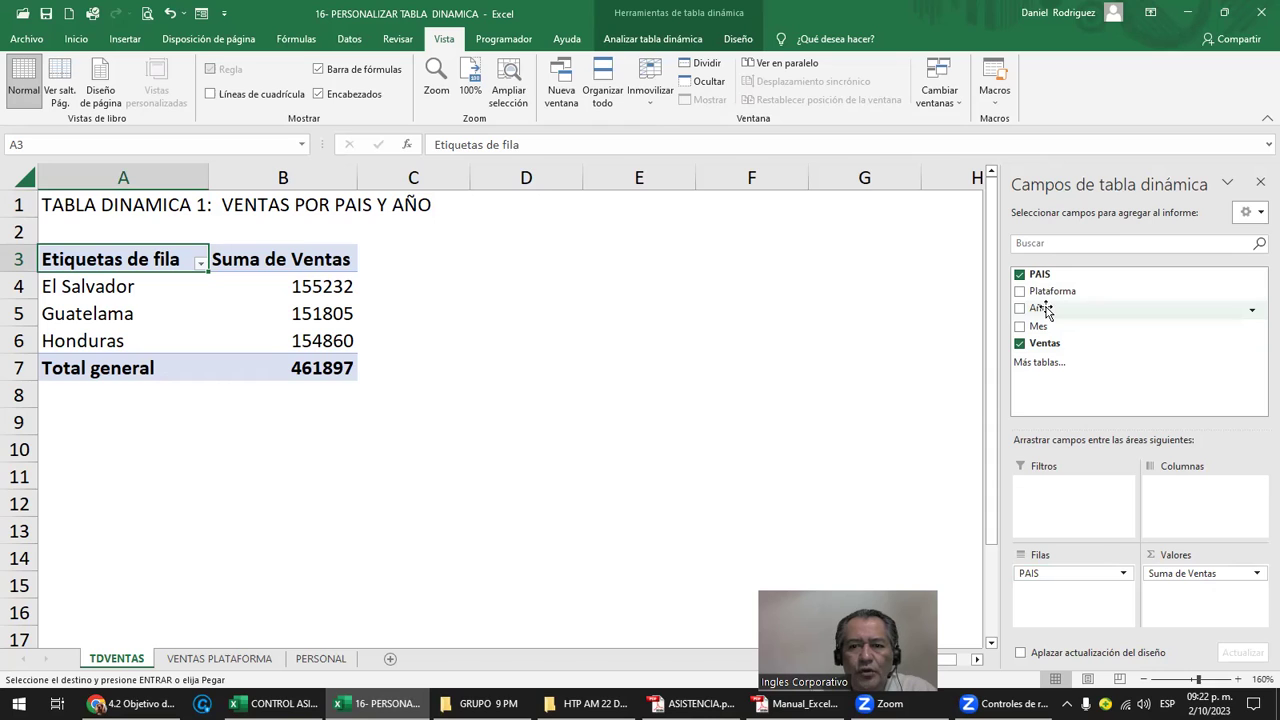
{"action": "left_click_drag", "start_coordinate": [1045, 312], "coordinate": [1080, 592]}
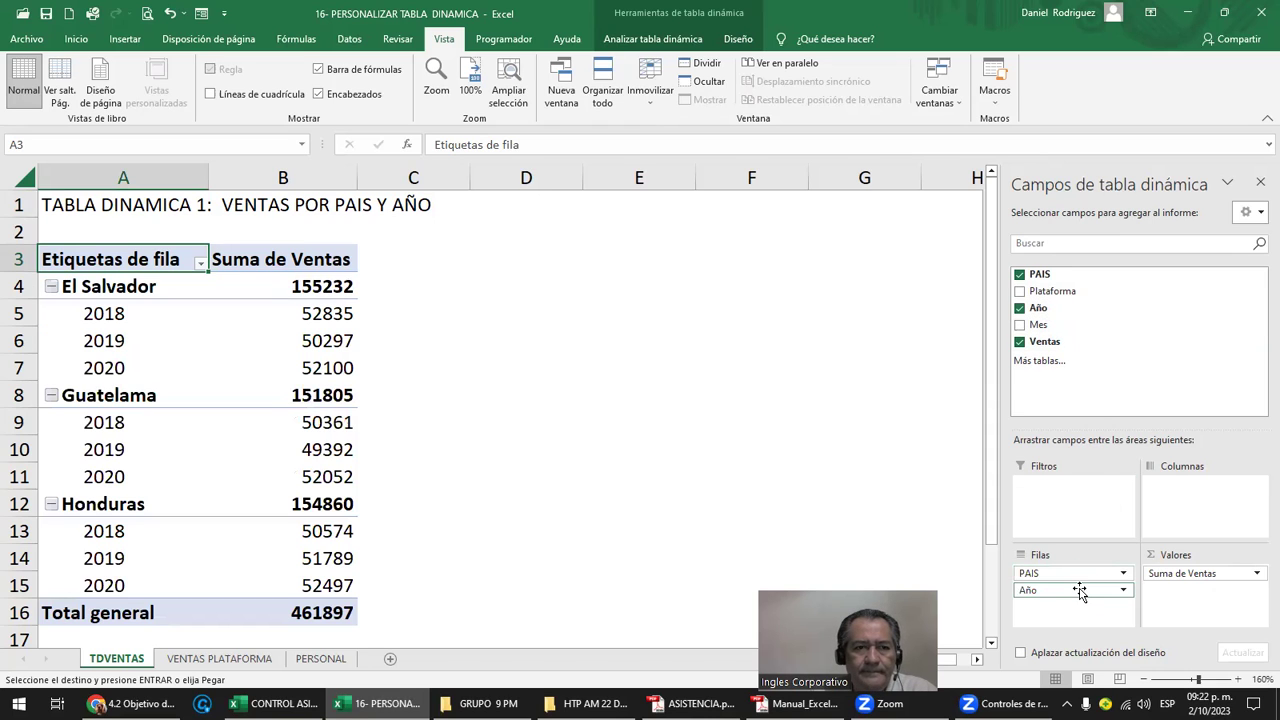
{"action": "mouse_move", "coordinate": [1066, 592]}
{"action": "left_mouse_down"}
{"action": "mouse_move", "coordinate": [1171, 544]}
{"action": "mouse_move", "coordinate": [1193, 516]}
{"action": "left_mouse_up"}
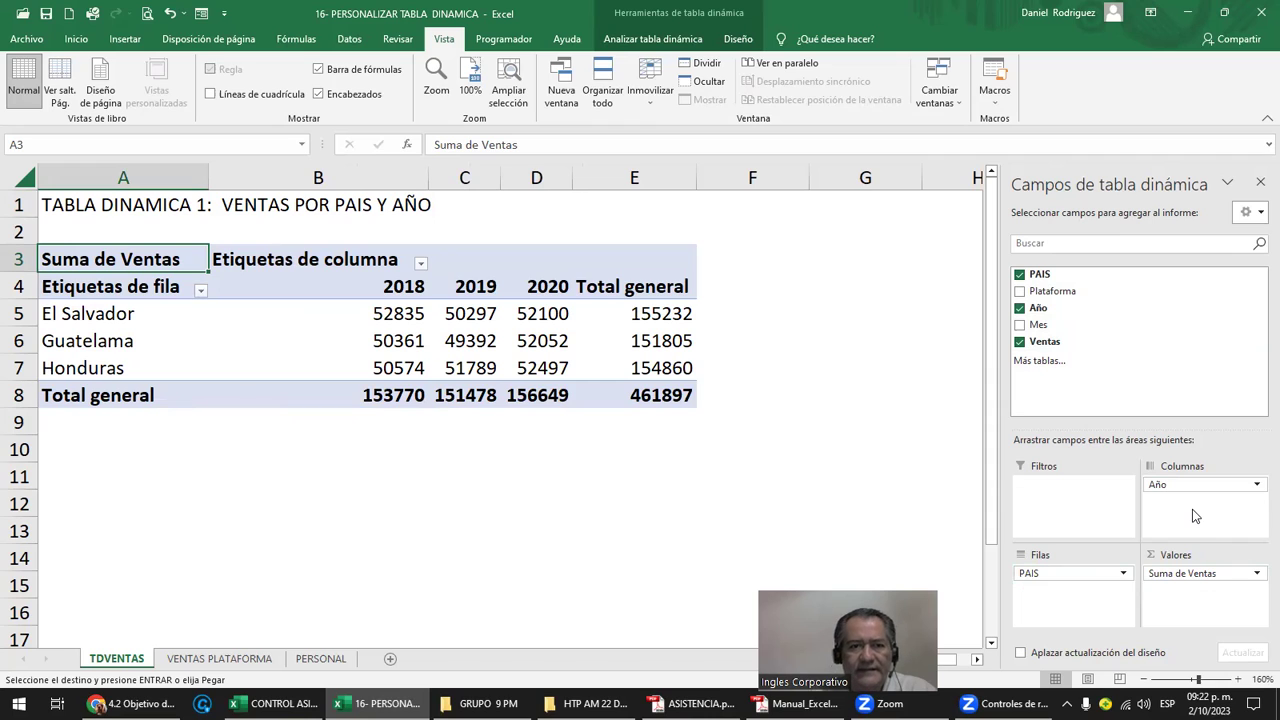
{"action": "left_click", "coordinate": [470, 475]}
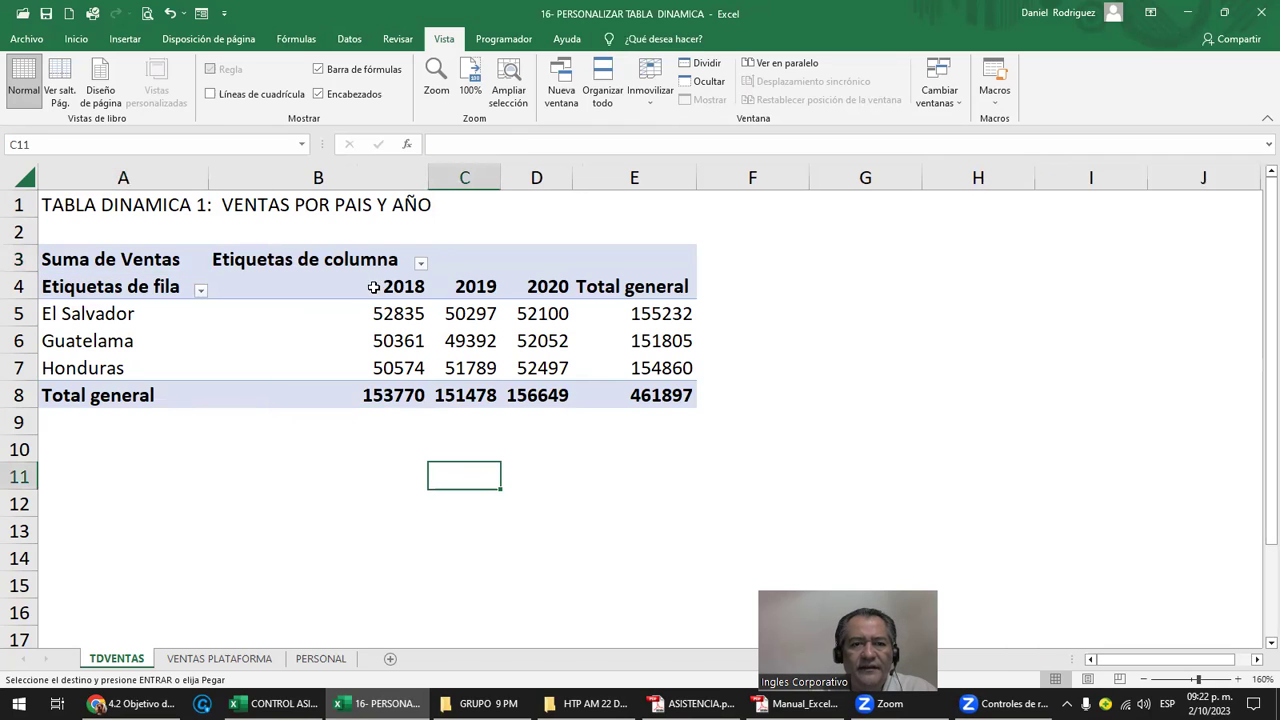
{"action": "mouse_move", "coordinate": [338, 310]}
{"action": "left_mouse_down"}
{"action": "mouse_move", "coordinate": [624, 380]}
{"action": "mouse_move", "coordinate": [628, 394]}
{"action": "left_mouse_up"}
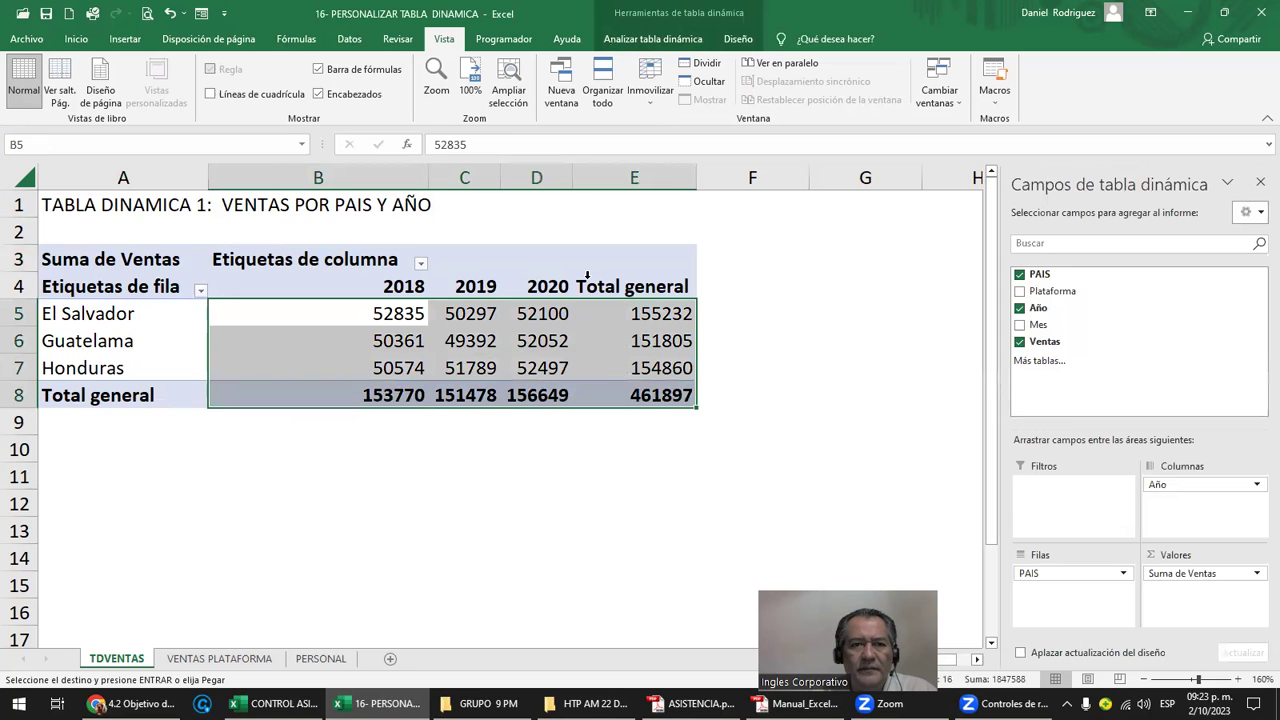
Apply dollar accounting format with two decimals to the first pivot's sales figures
{"action": "left_click", "coordinate": [77, 40]}
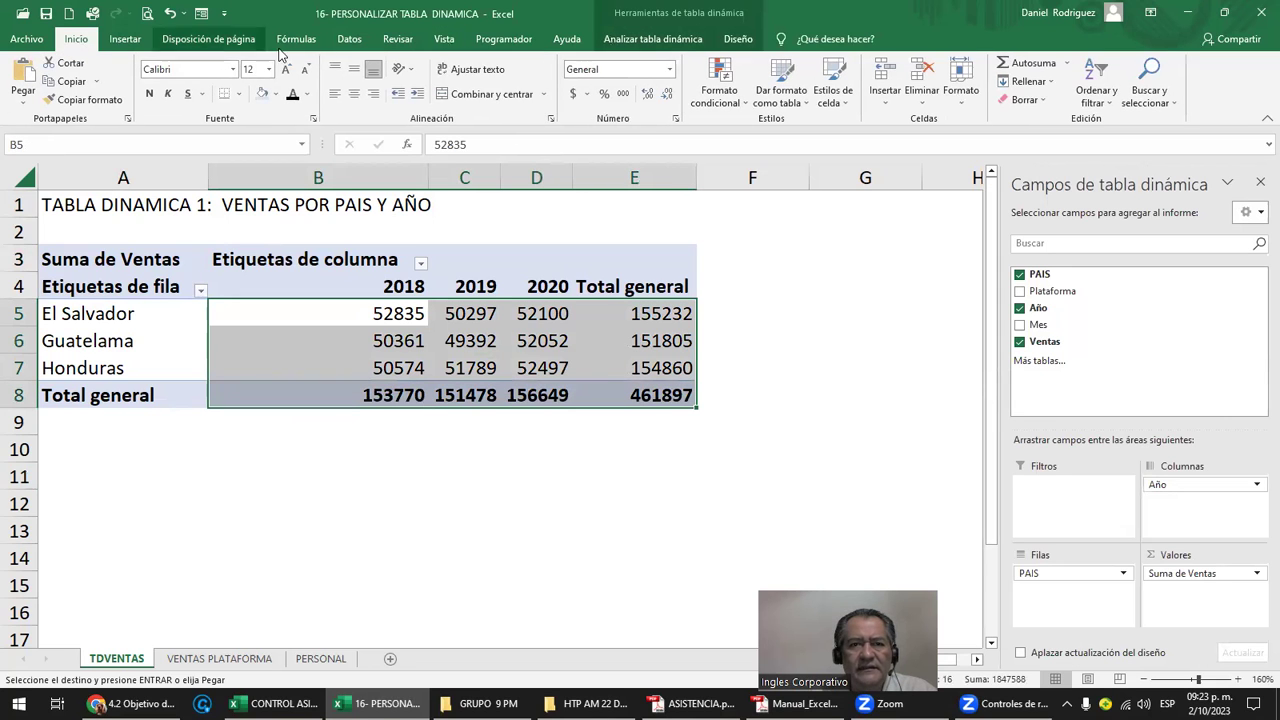
{"action": "left_click", "coordinate": [574, 95]}
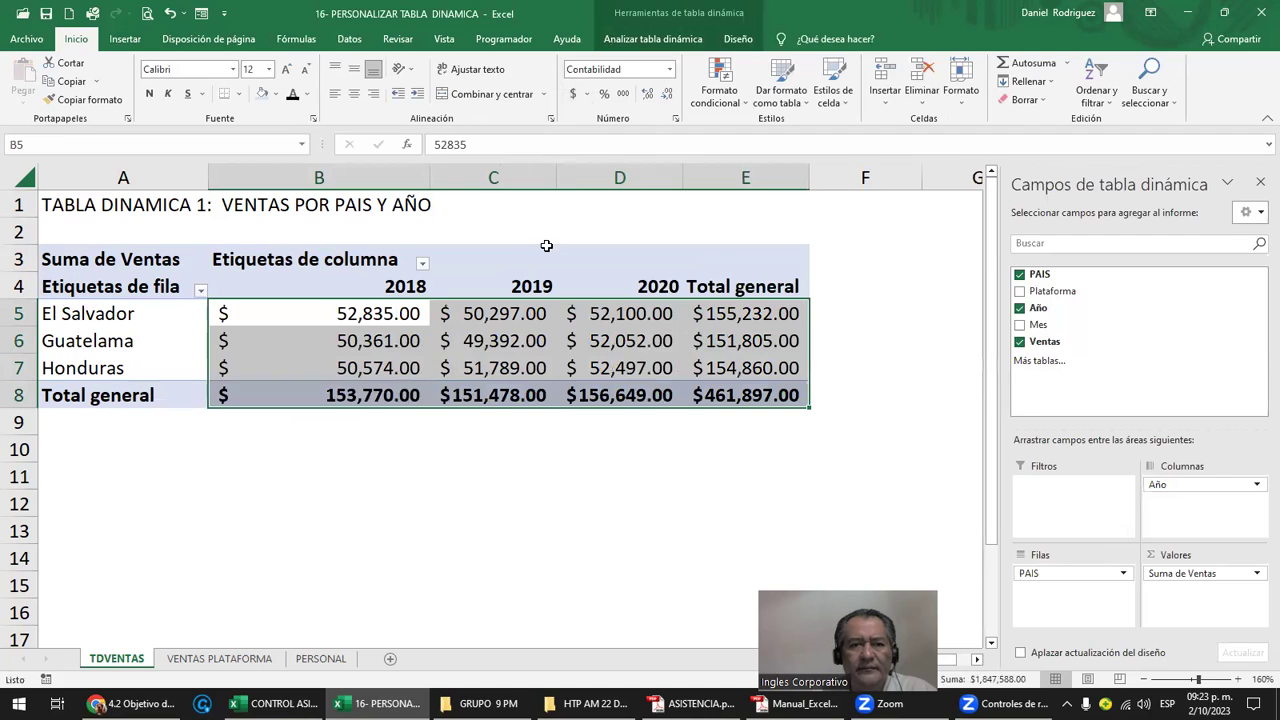
{"action": "left_click", "coordinate": [492, 483]}
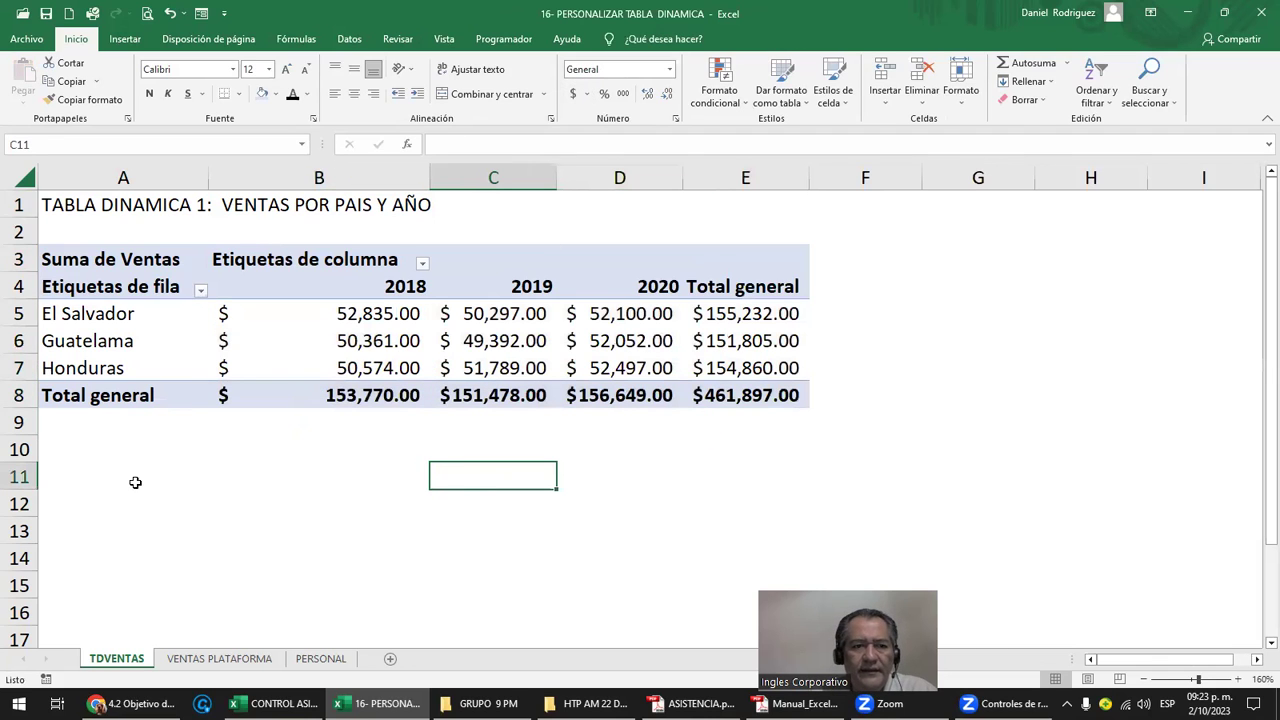
Select cell G3 as the spot for the next pivot table
{"action": "left_click", "coordinate": [994, 257]}
{"action": "key", "text": "Right"}
{"action": "left_click", "coordinate": [977, 256]}
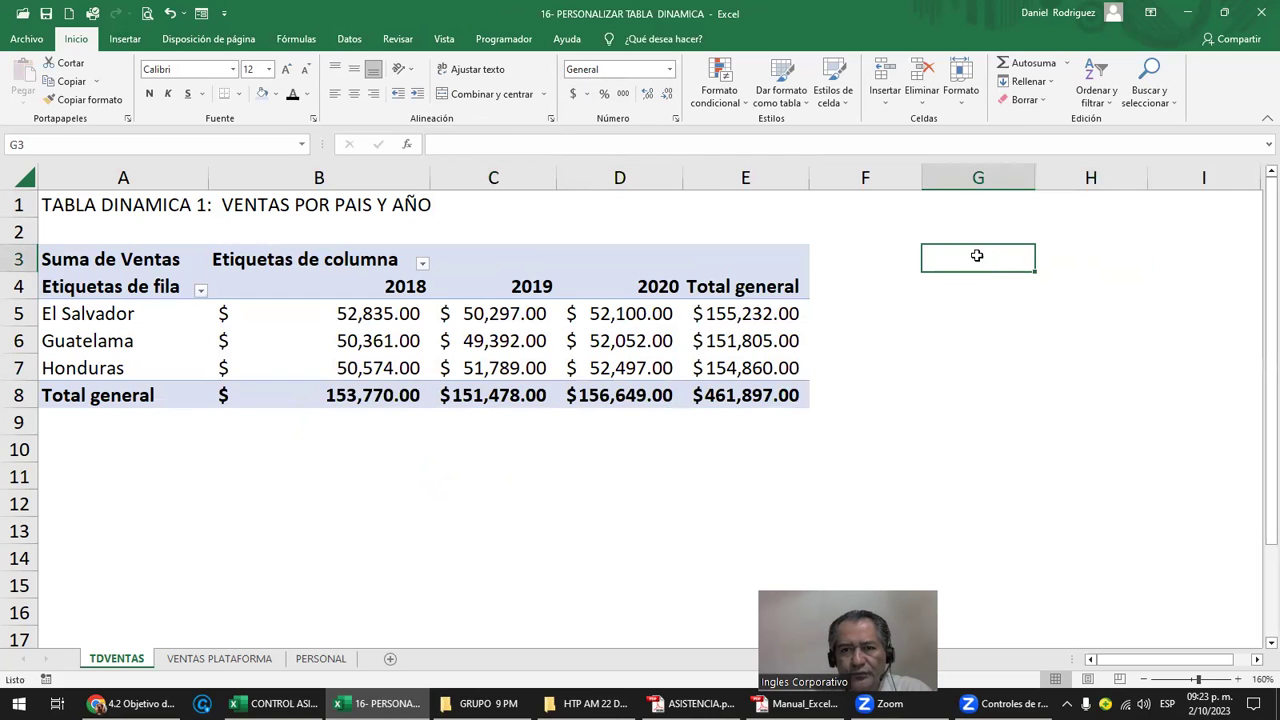
{"action": "left_click", "coordinate": [130, 42]}
Create a second pivot table from the VENTAS table at TDVENTAS!$G$3
{"action": "left_click", "coordinate": [40, 102]}
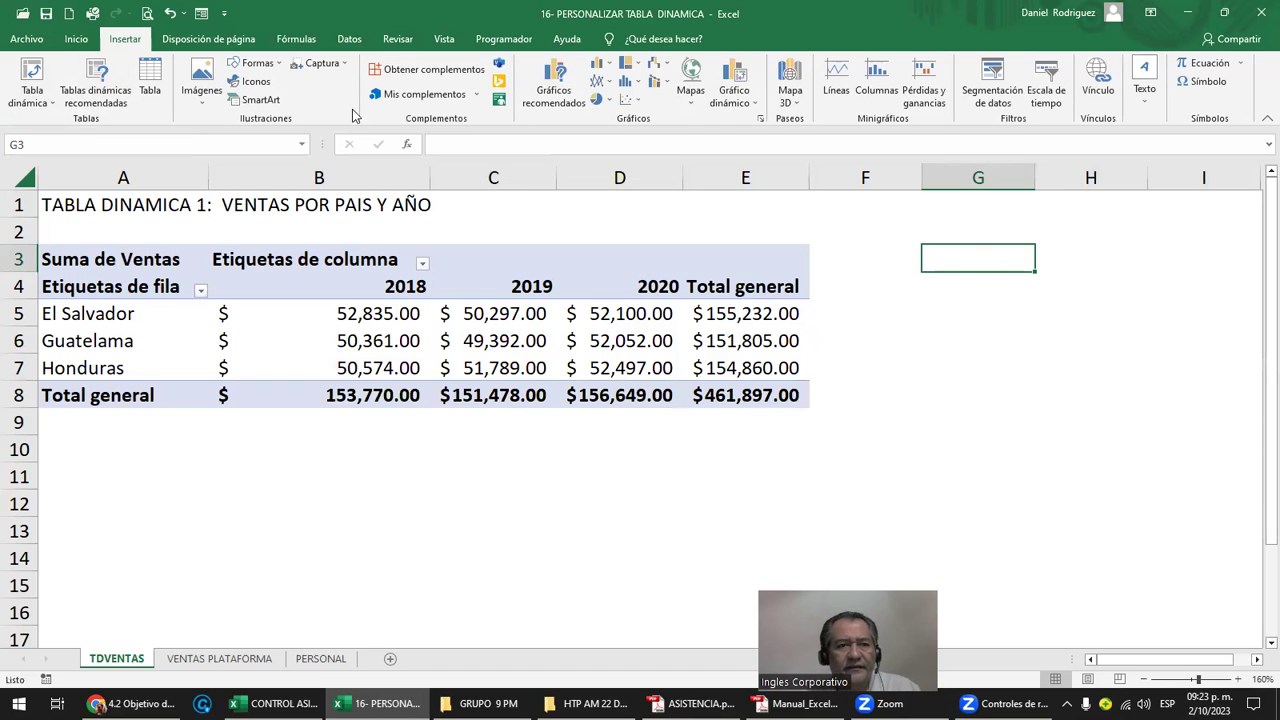
{"action": "left_click", "coordinate": [32, 78]}
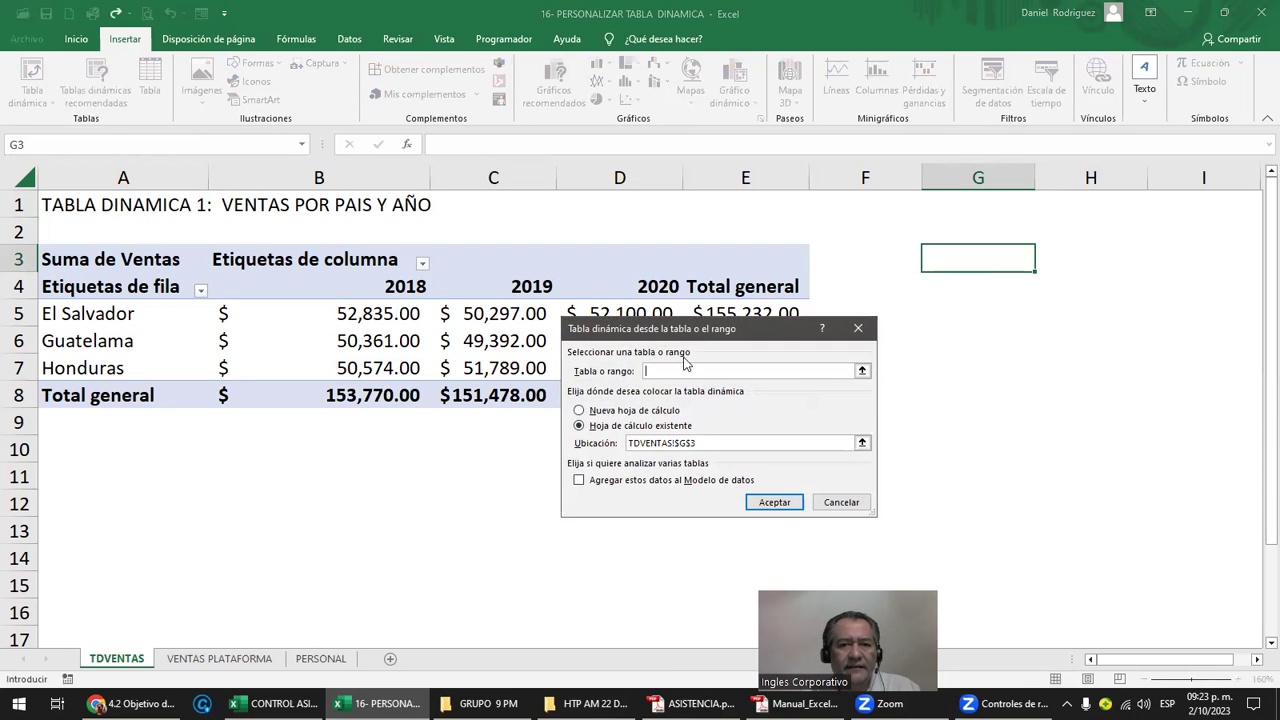
{"action": "left_click", "coordinate": [857, 328]}
{"action": "left_click", "coordinate": [38, 103]}
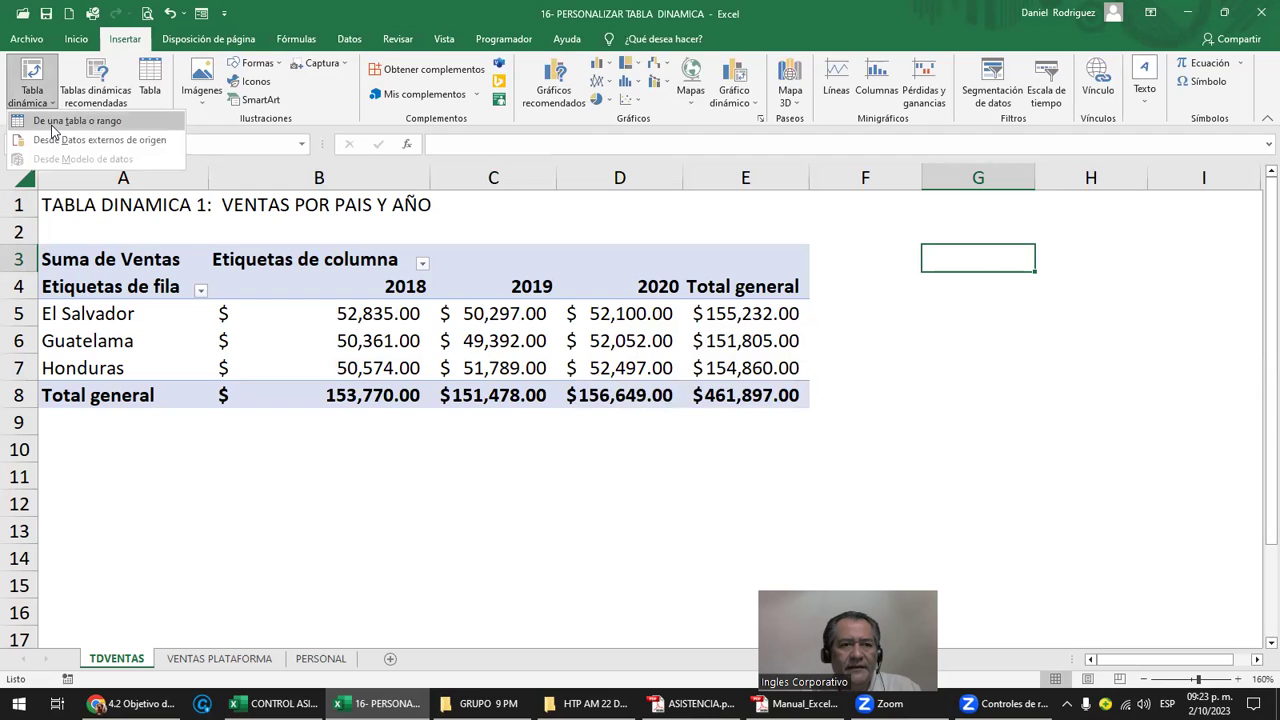
{"action": "left_click", "coordinate": [53, 124]}
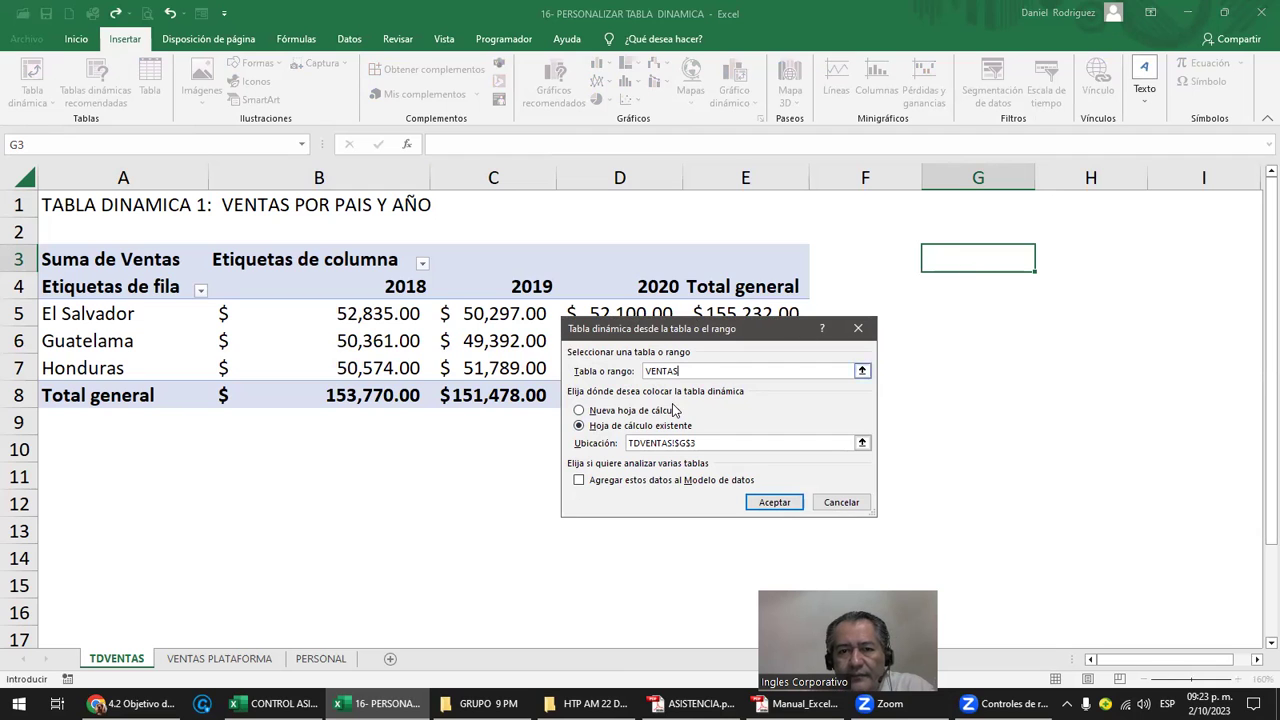
{"action": "left_click", "coordinate": [766, 503]}
{"action": "left_click", "coordinate": [858, 237]}
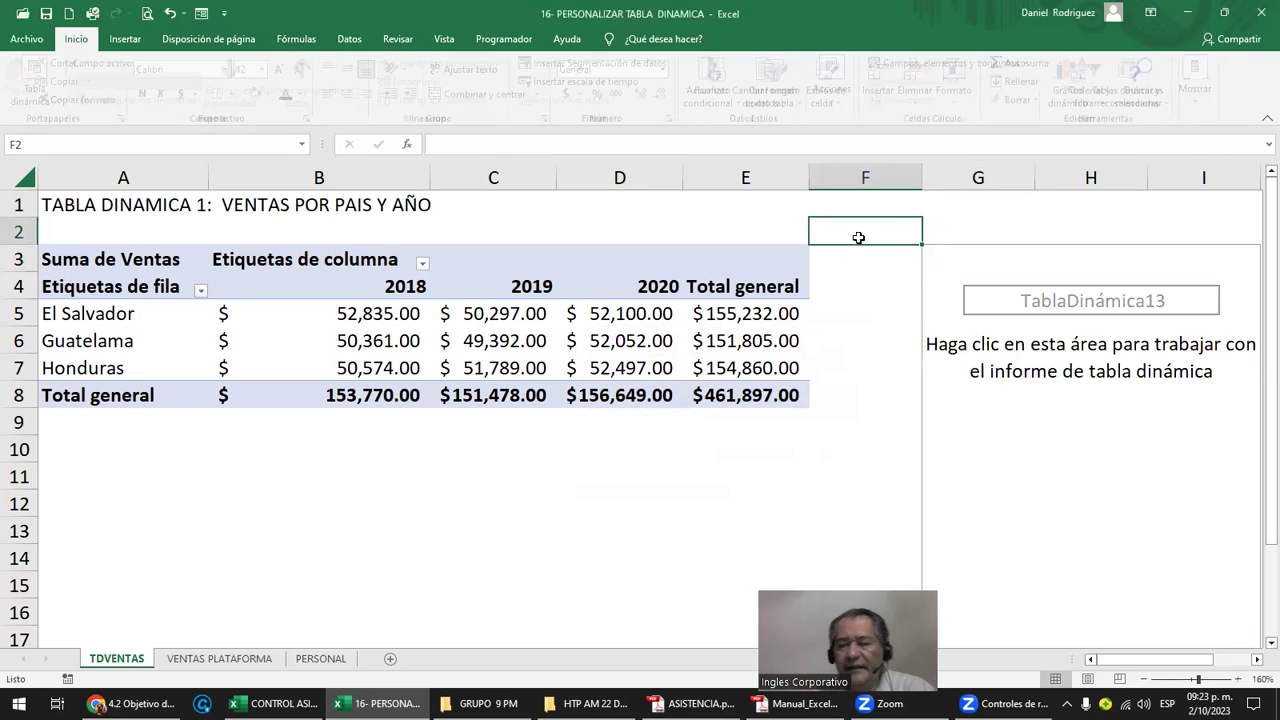
{"action": "key", "text": "Right"}
{"action": "key", "text": "Right"}
{"action": "key", "text": "Right"}
{"action": "key", "text": "Right"}
{"action": "key", "text": "Right"}
{"action": "key", "text": "Right"}
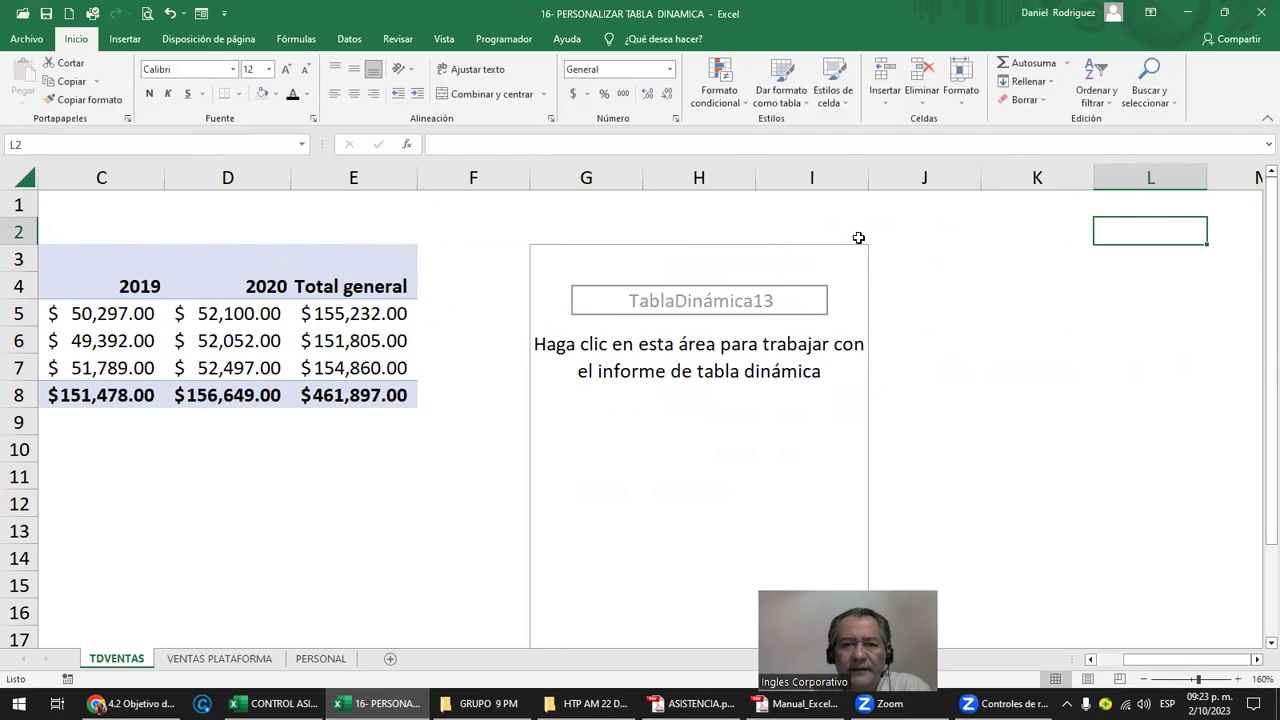
Sum Ventas in the second pivot with Año nested under PAIS in the rows
{"action": "left_click", "coordinate": [762, 261]}
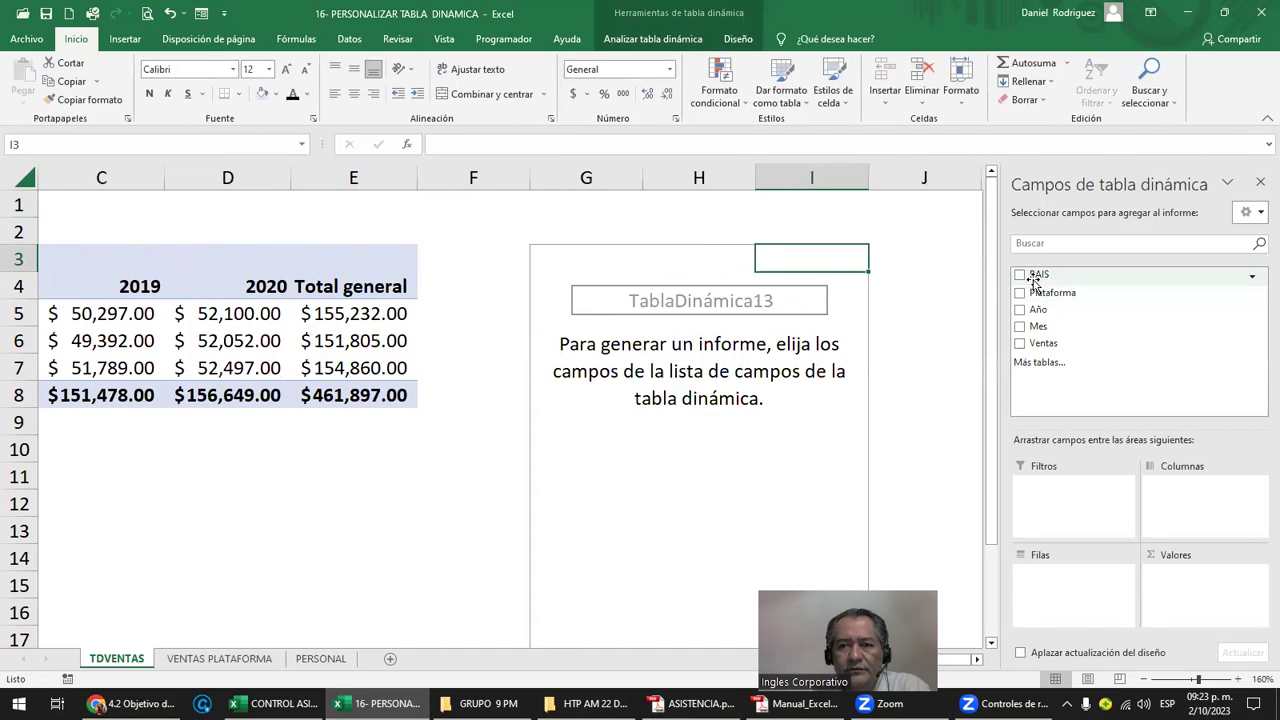
{"action": "mouse_move", "coordinate": [1040, 325]}
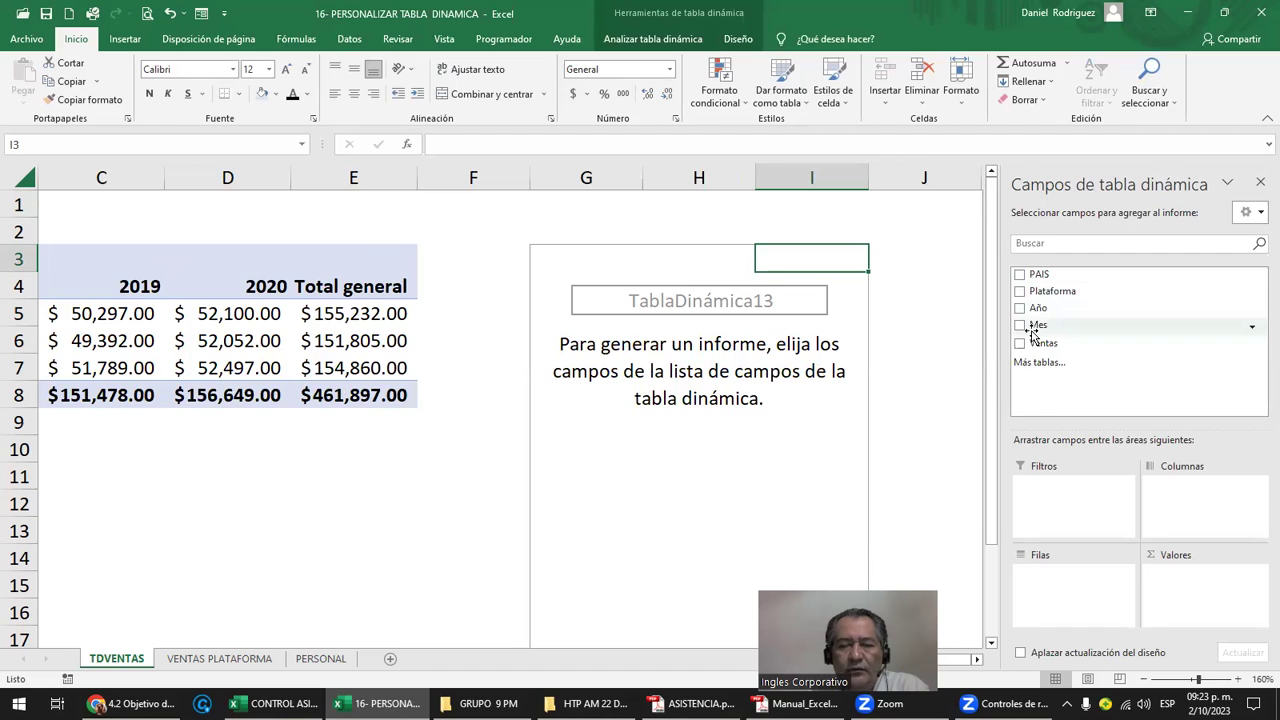
{"action": "left_click_drag", "start_coordinate": [1043, 343], "coordinate": [1190, 595]}
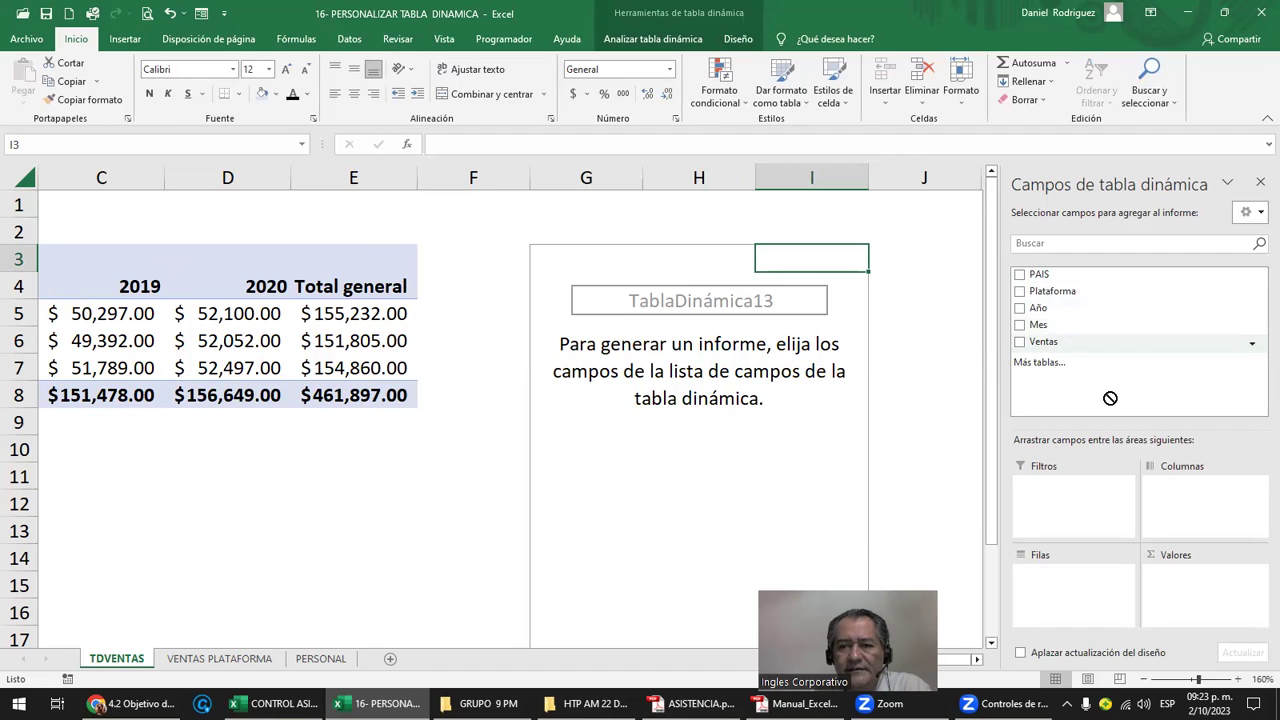
{"action": "left_click_drag", "start_coordinate": [1040, 274], "coordinate": [1057, 583]}
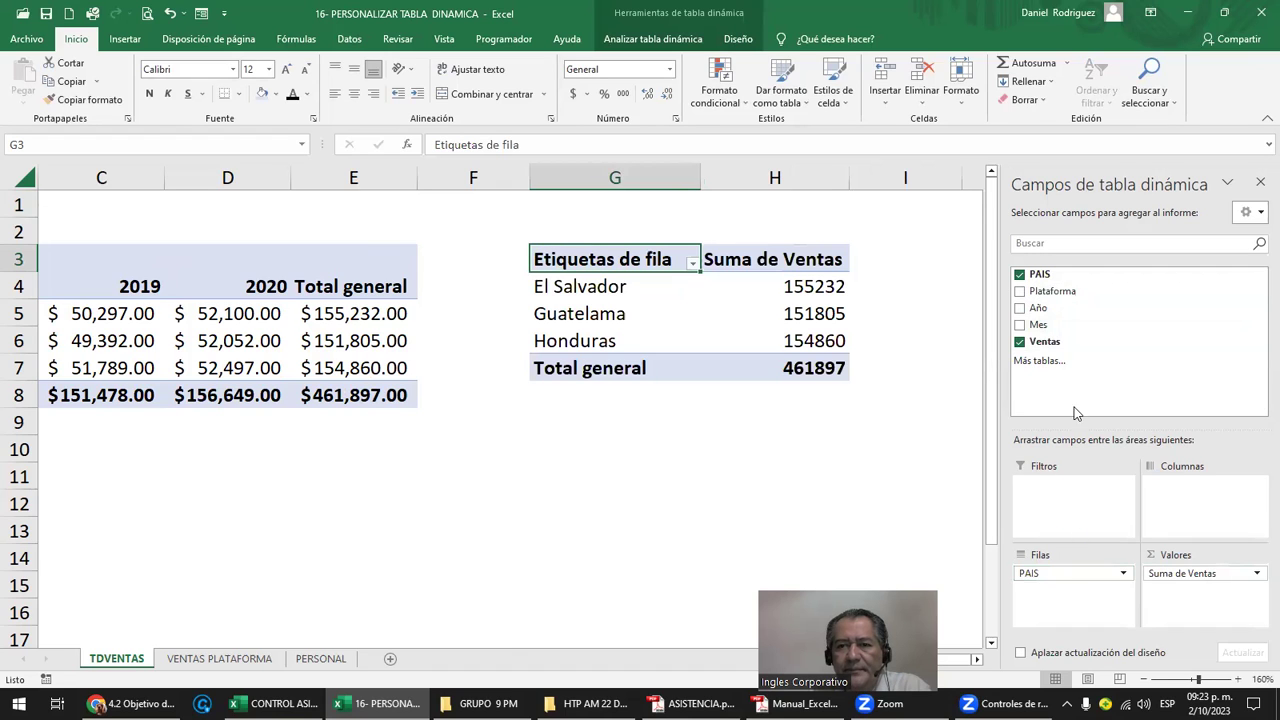
{"action": "left_click_drag", "start_coordinate": [1040, 309], "coordinate": [1063, 597]}
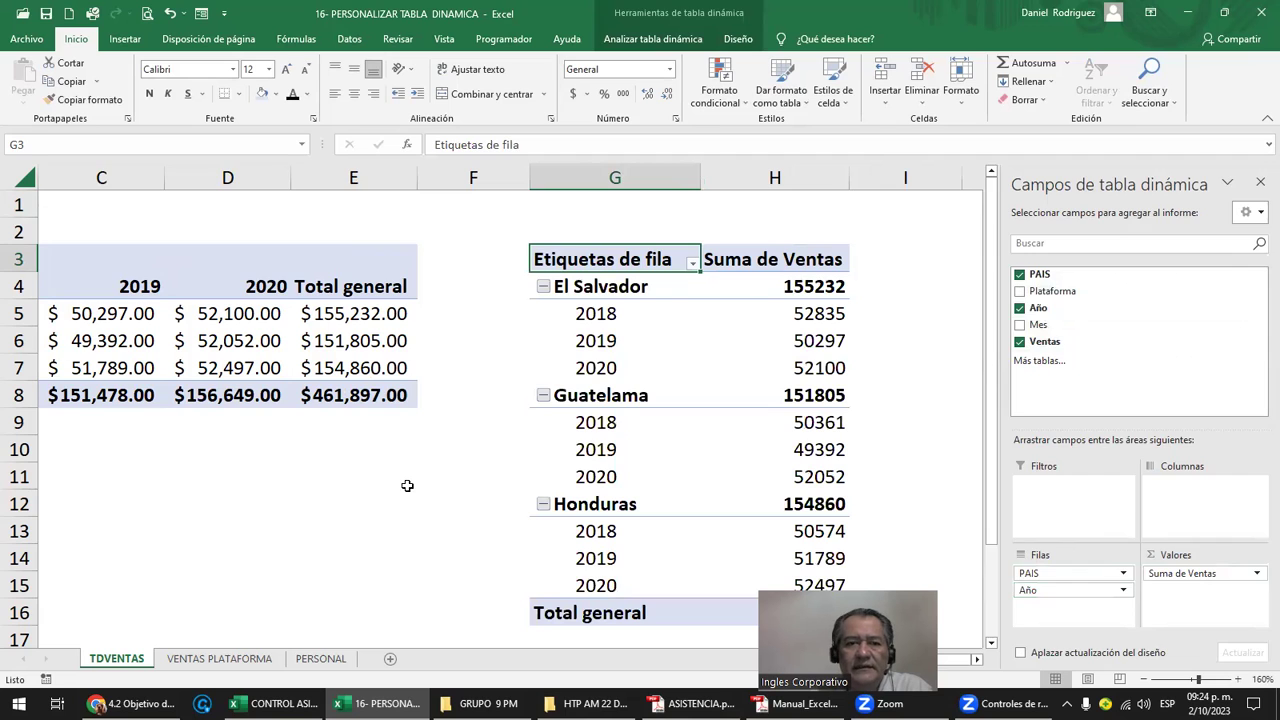
Check the layout by selecting the first pivot's body A4:E8 and the gap column
{"action": "left_click", "coordinate": [406, 486]}
{"action": "key", "text": "Left"}
{"action": "key", "text": "Left"}
{"action": "key", "text": "Left"}
{"action": "key", "text": "Left"}
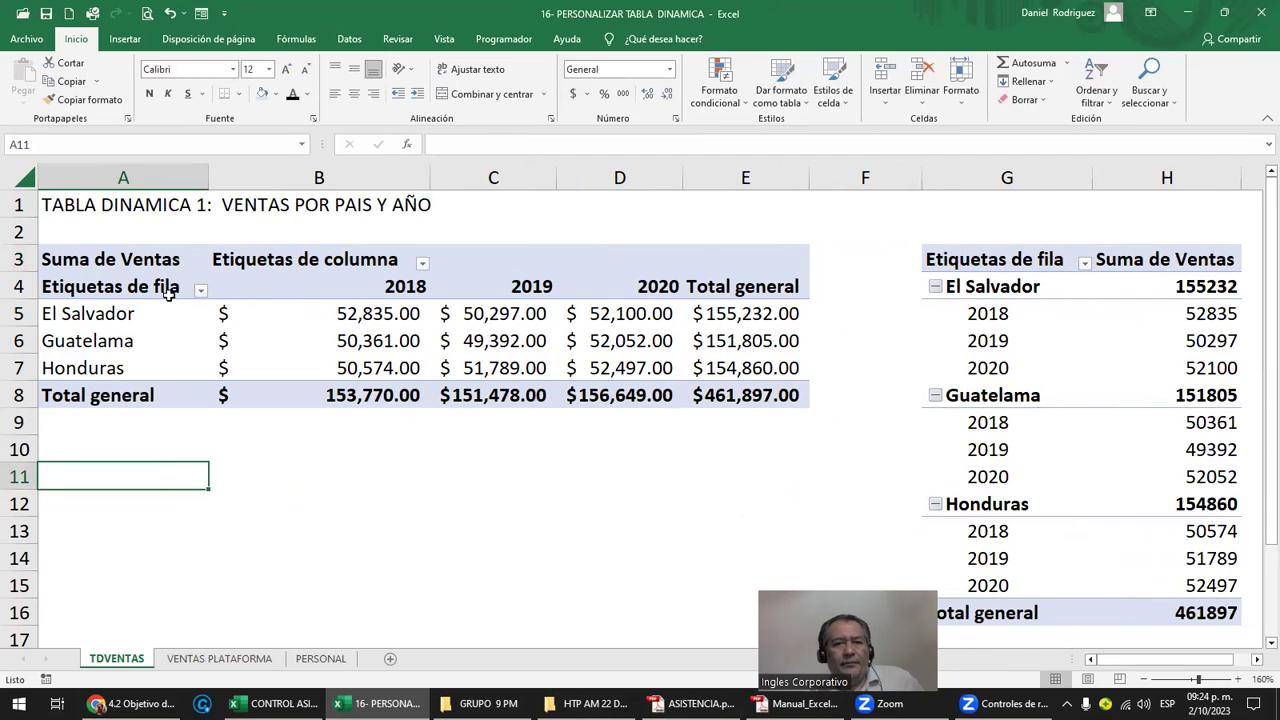
{"action": "left_click_drag", "start_coordinate": [106, 289], "coordinate": [728, 393]}
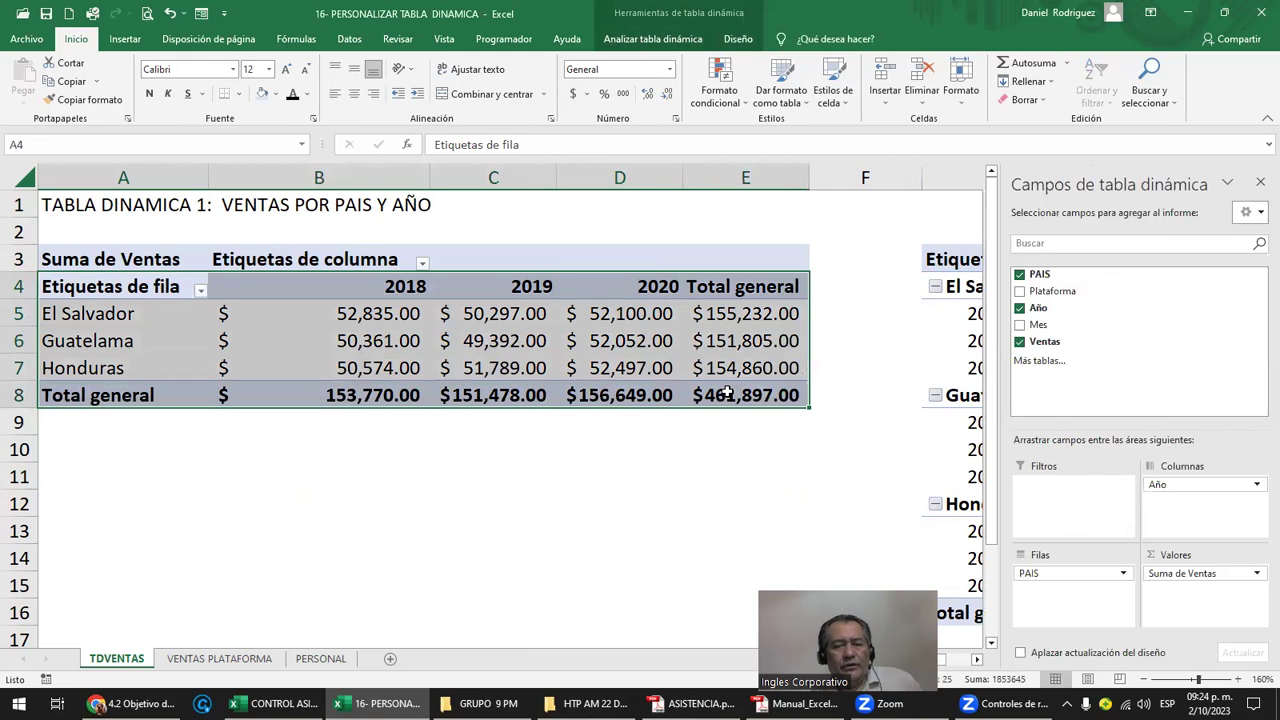
{"action": "left_click", "coordinate": [844, 232]}
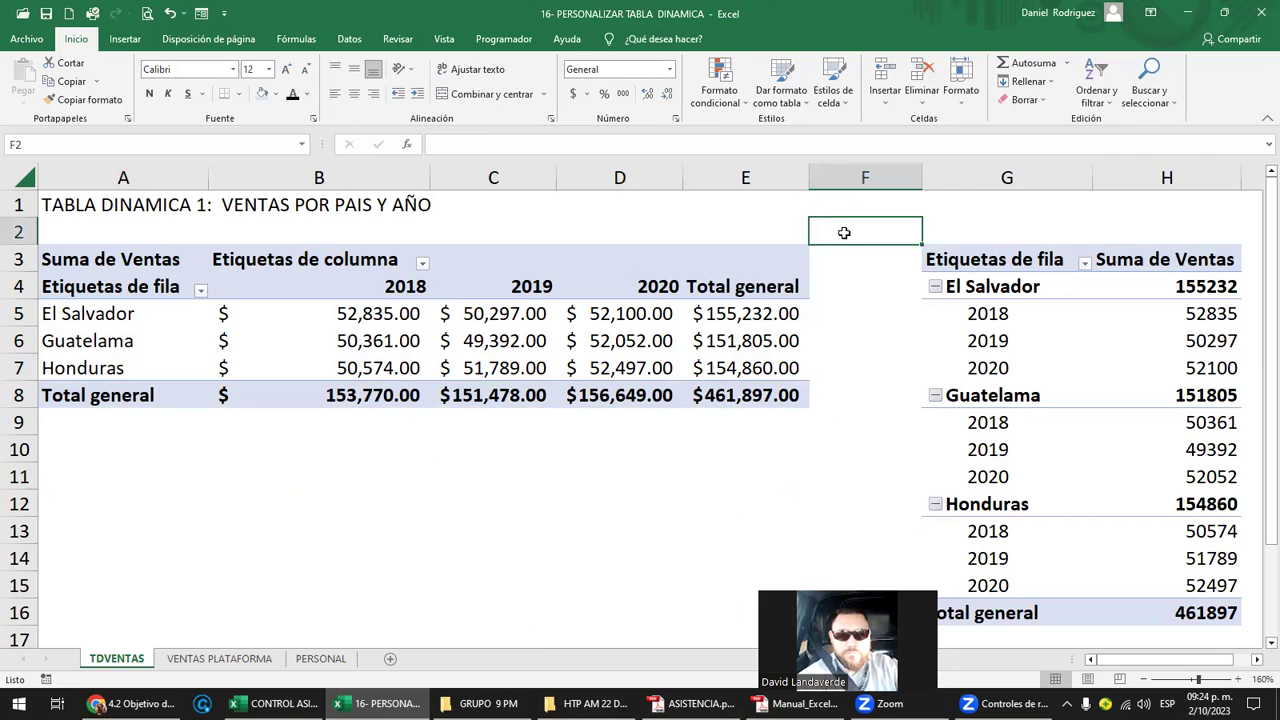
{"action": "left_click_drag", "start_coordinate": [886, 280], "coordinate": [893, 574]}
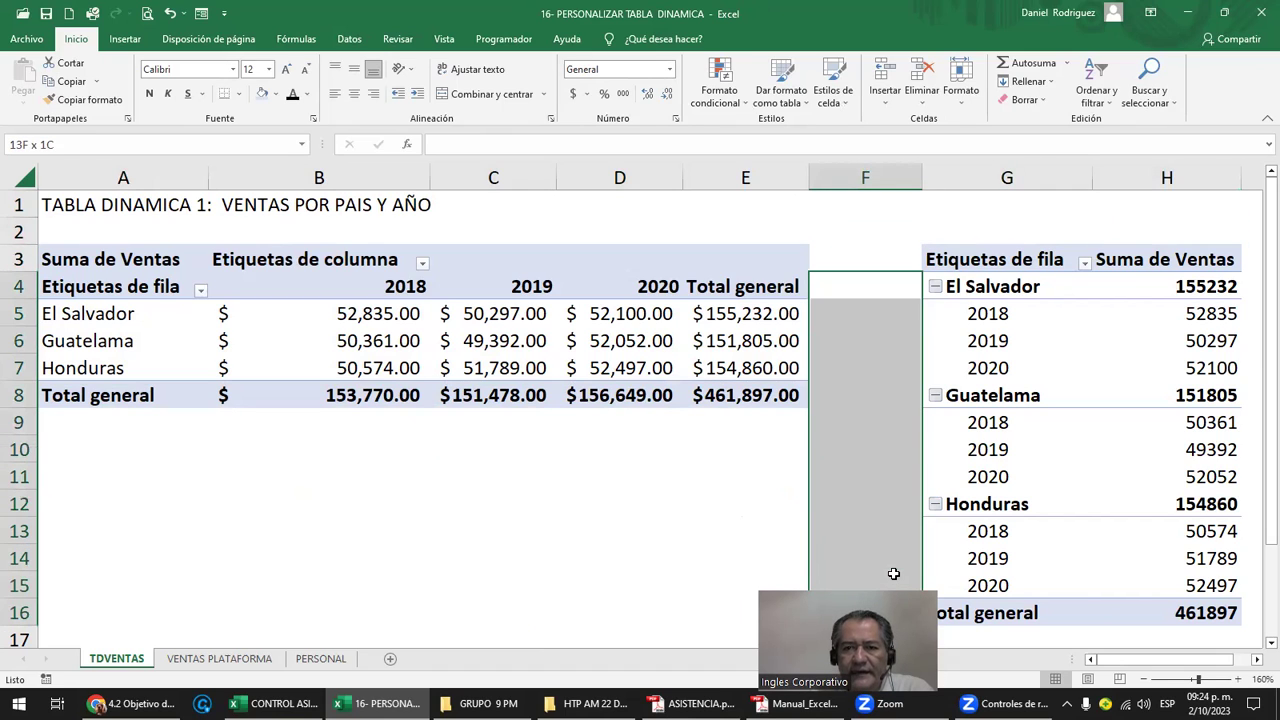
{"action": "left_click", "coordinate": [733, 520]}
Pick cell A21 for the next title and switch to the VENTAS PLATAFORMA sheet
{"action": "scroll", "coordinate": [733, 520], "scroll_direction": "down", "scroll_amount": 1}
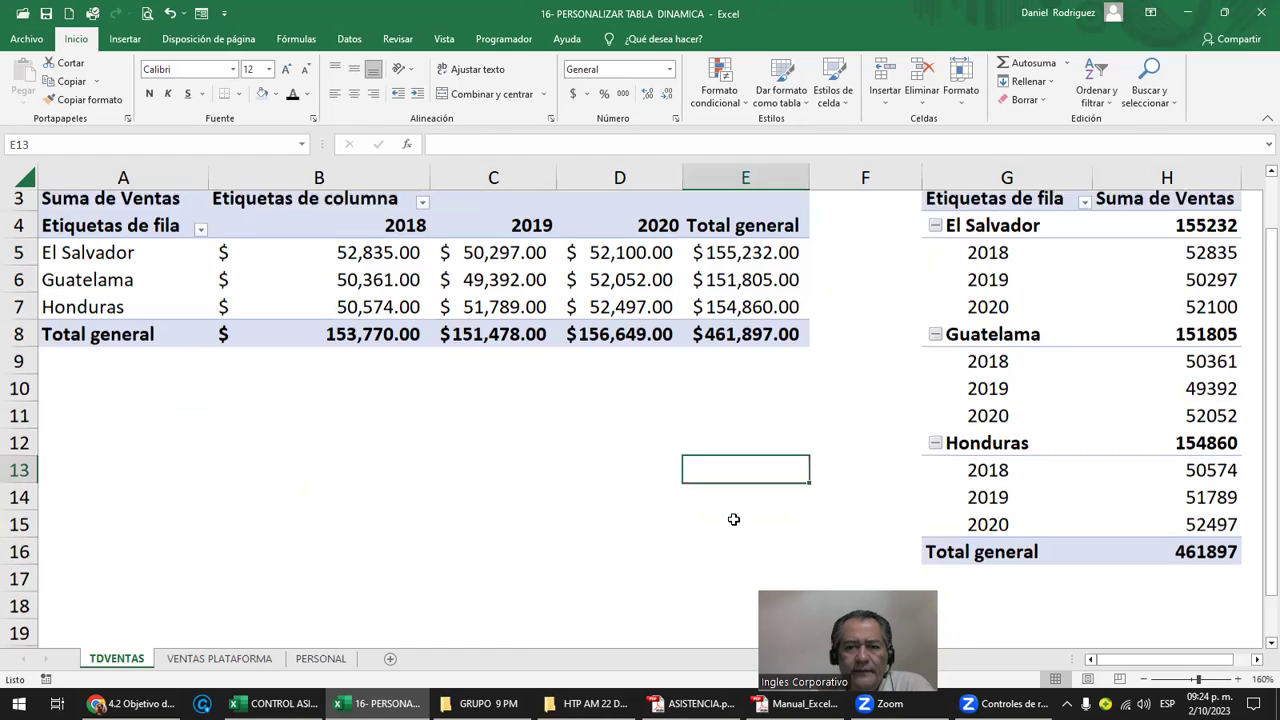
{"action": "scroll", "coordinate": [735, 519], "scroll_direction": "down", "scroll_amount": 3}
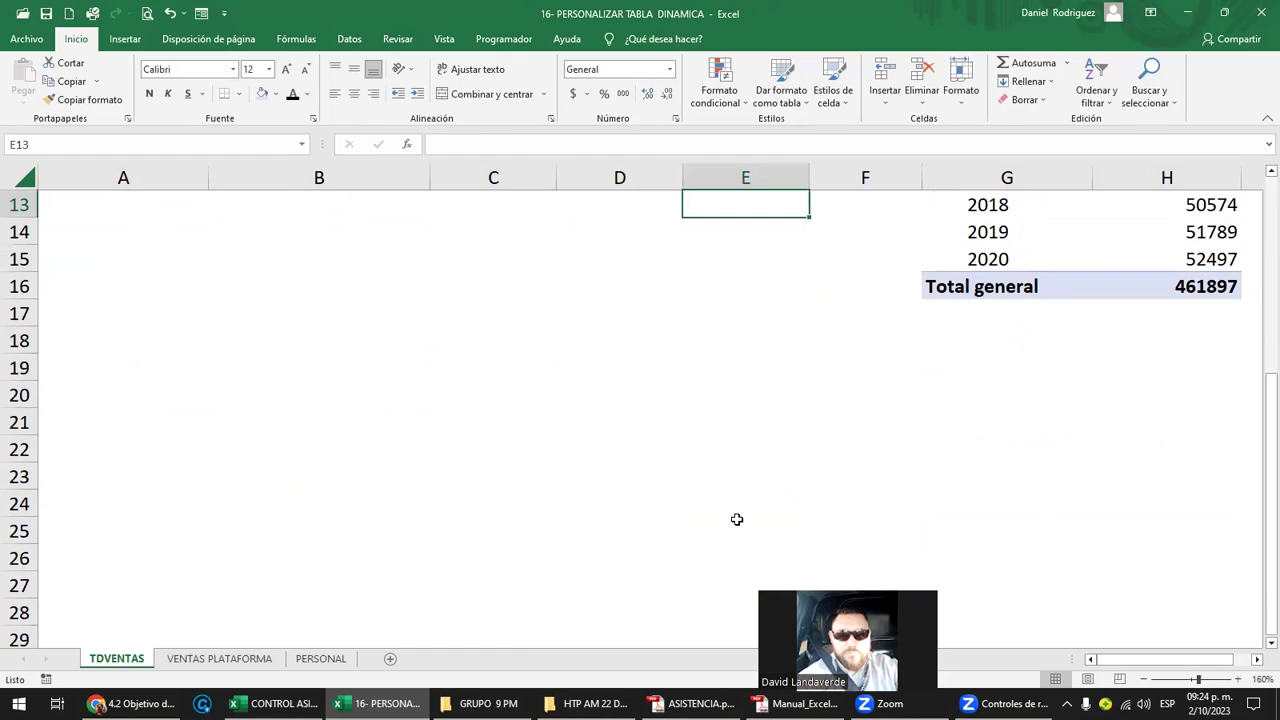
{"action": "left_click", "coordinate": [80, 411]}
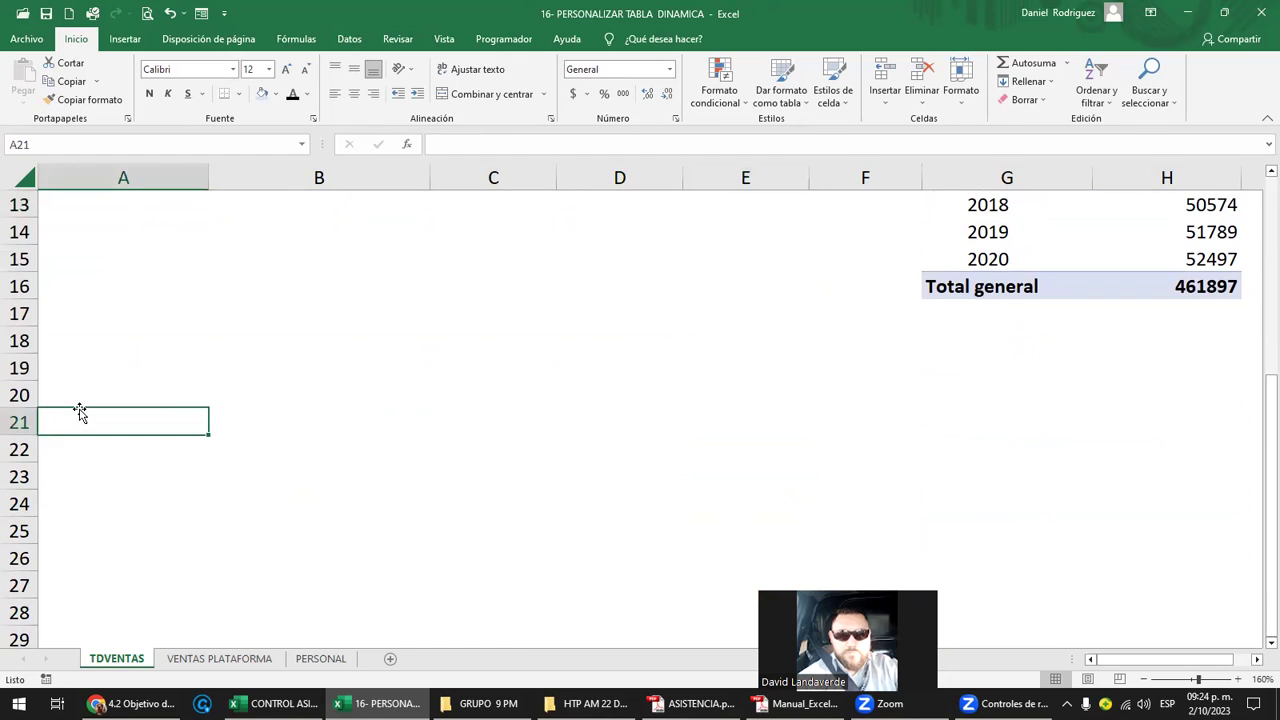
{"action": "left_click", "coordinate": [222, 660]}
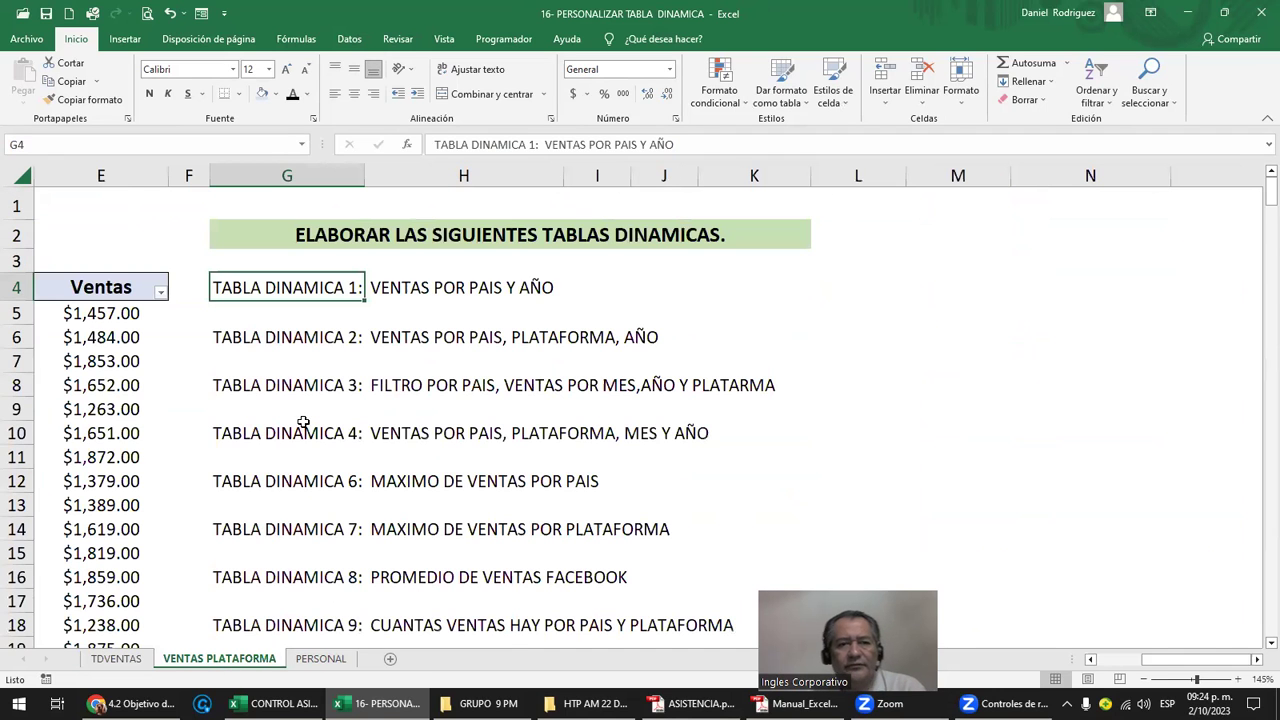
Copy the TABLA DINAMICA 2 title from VENTAS PLATAFORMA and paste it onto TDVENTAS
{"action": "left_click", "coordinate": [247, 337]}
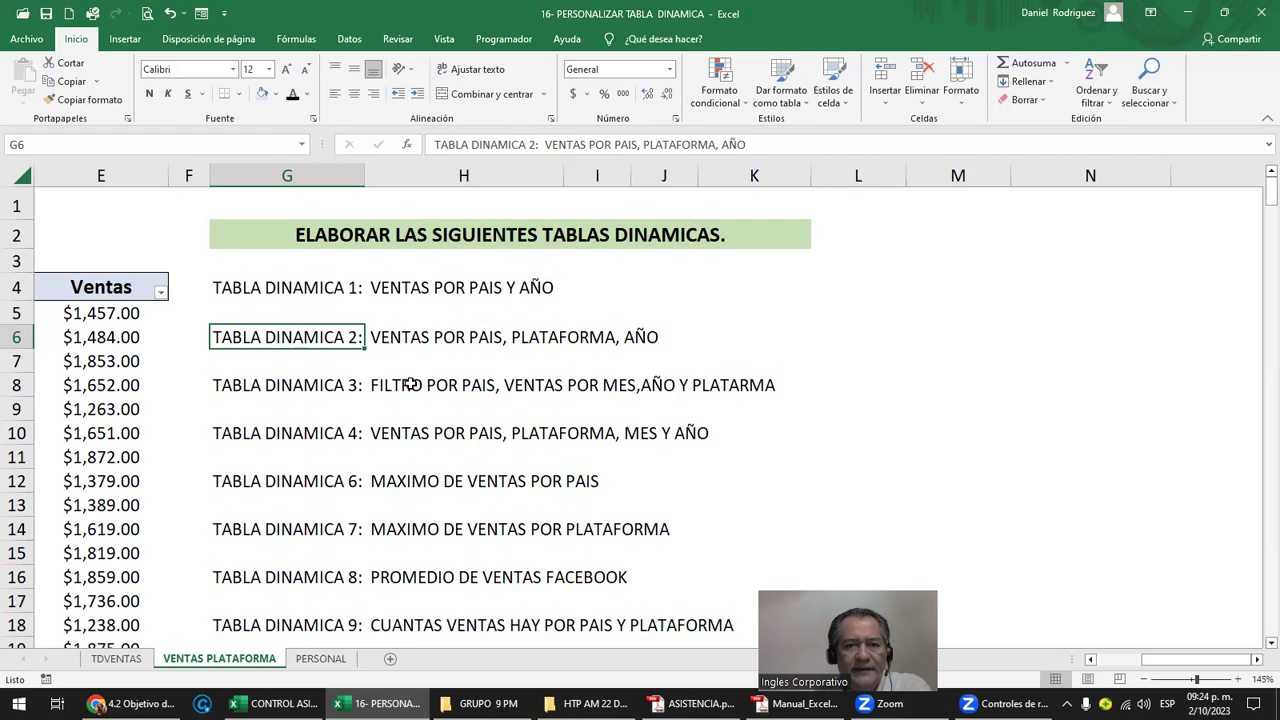
{"action": "key", "text": "ctrl+c"}
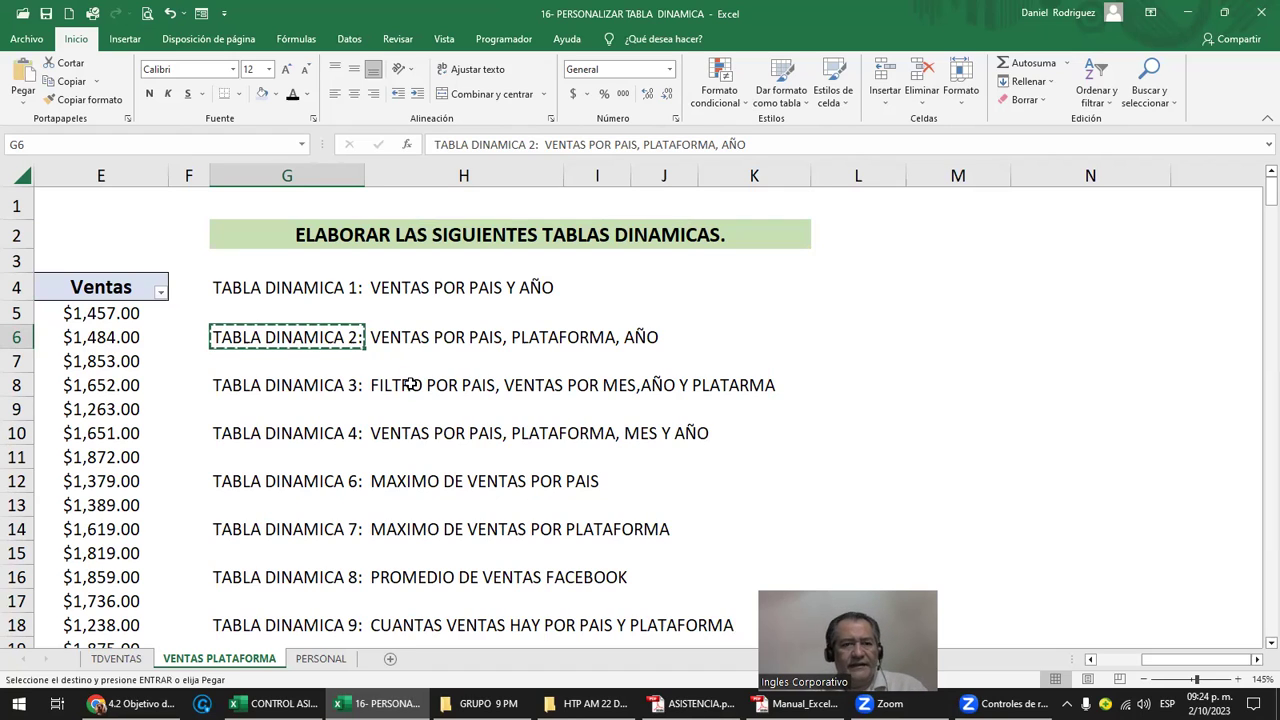
{"action": "key", "text": "ctrl+Page_Up"}
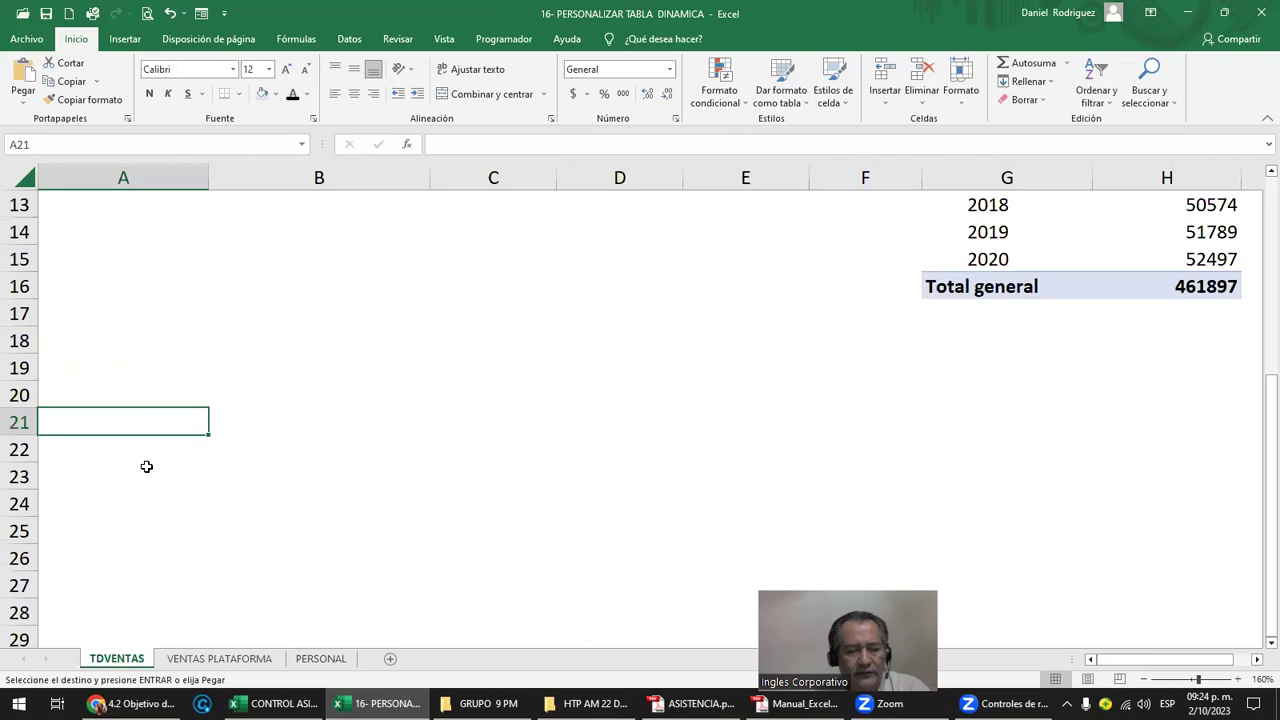
{"action": "key", "text": "ctrl+v"}
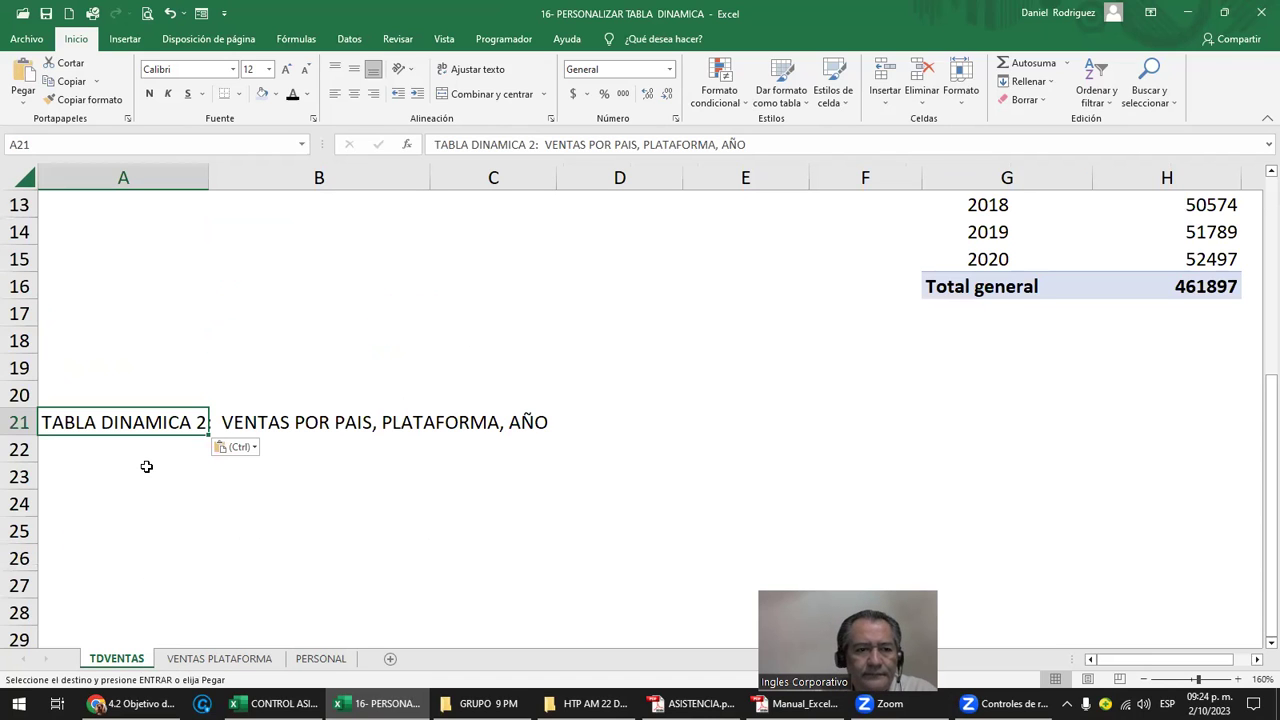
{"action": "left_click_drag", "start_coordinate": [146, 437], "coordinate": [146, 467]}
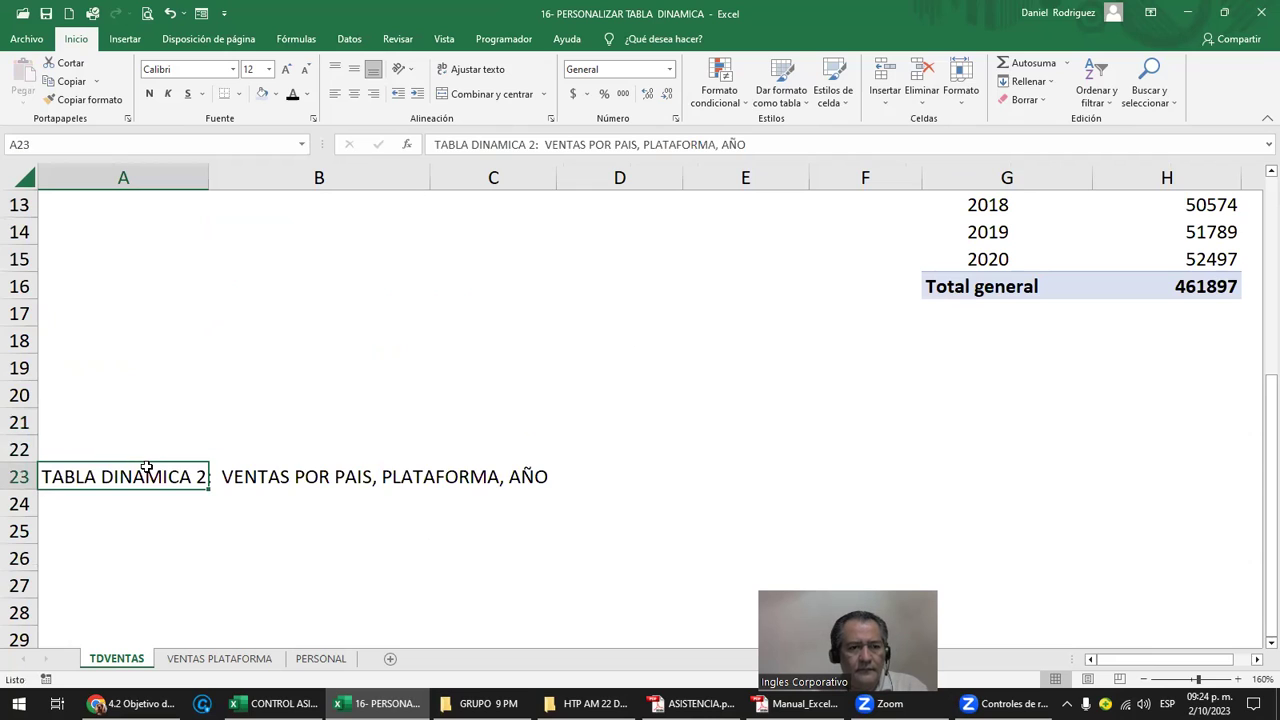
Delete blank rows 19–21 and then row 18 so the title moves up to row 19
{"action": "left_click_drag", "start_coordinate": [22, 449], "coordinate": [44, 315]}
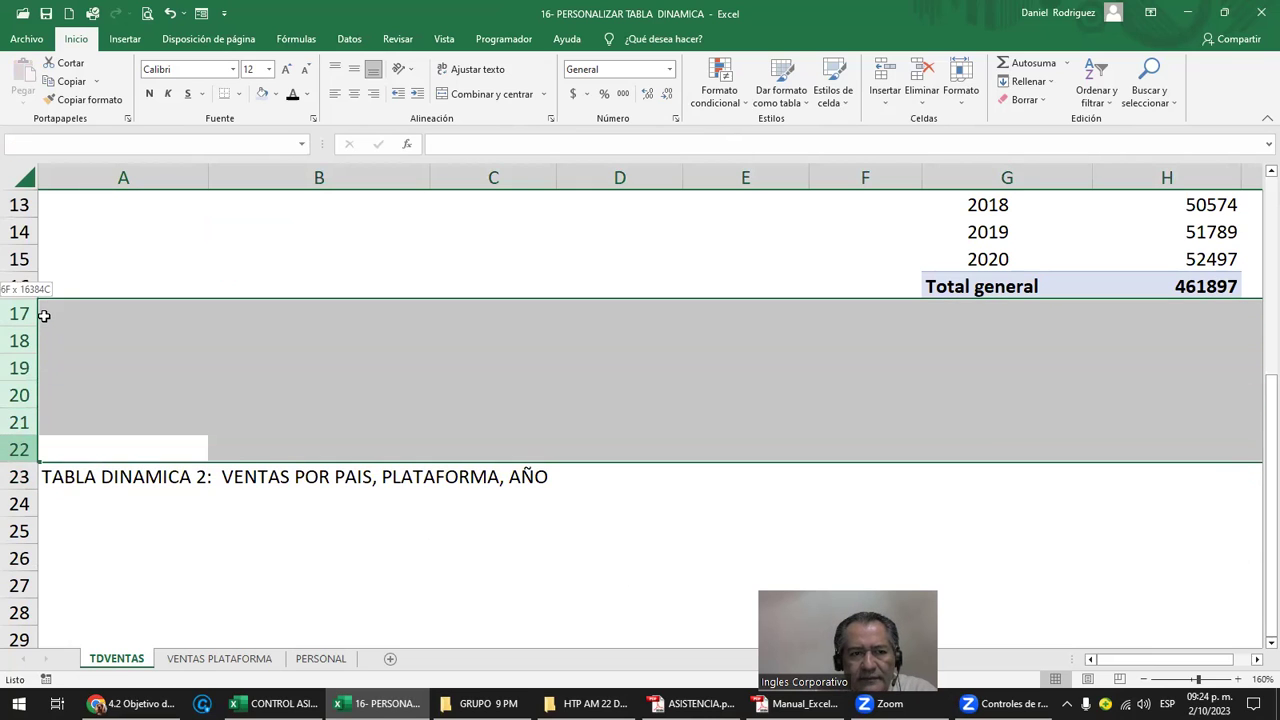
{"action": "left_click_drag", "start_coordinate": [44, 315], "coordinate": [36, 314]}
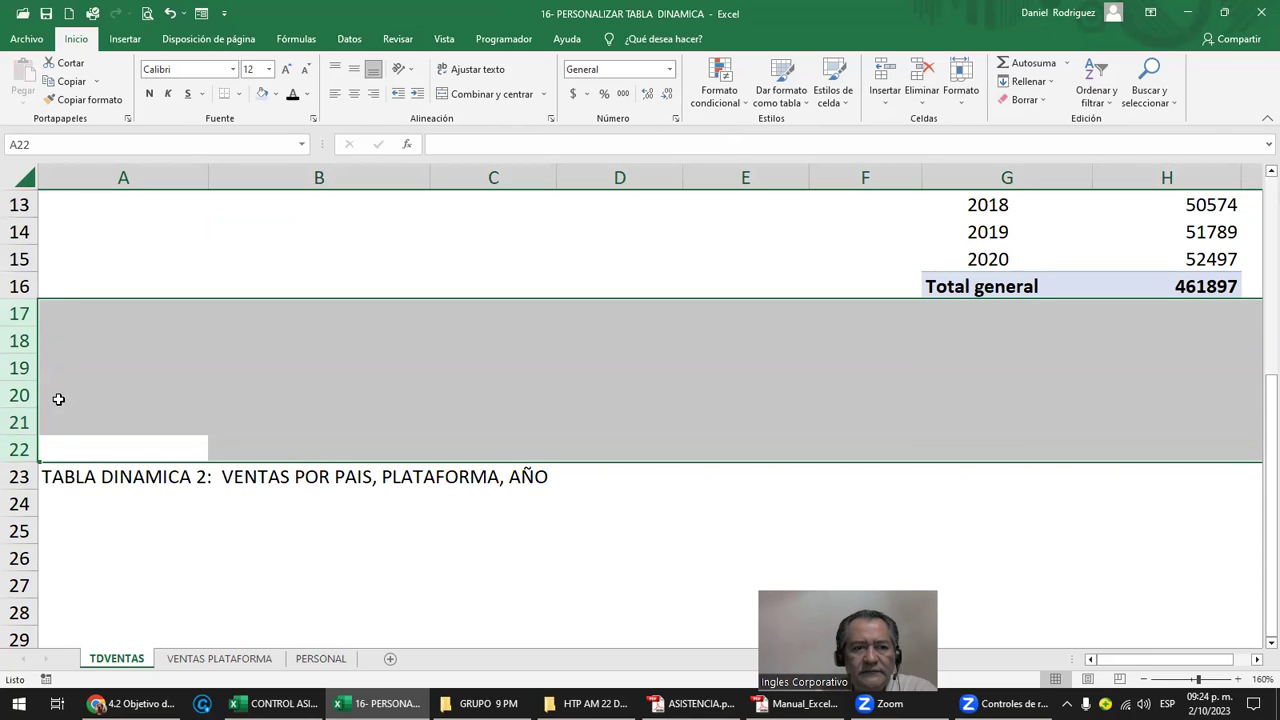
{"action": "left_click", "coordinate": [86, 481]}
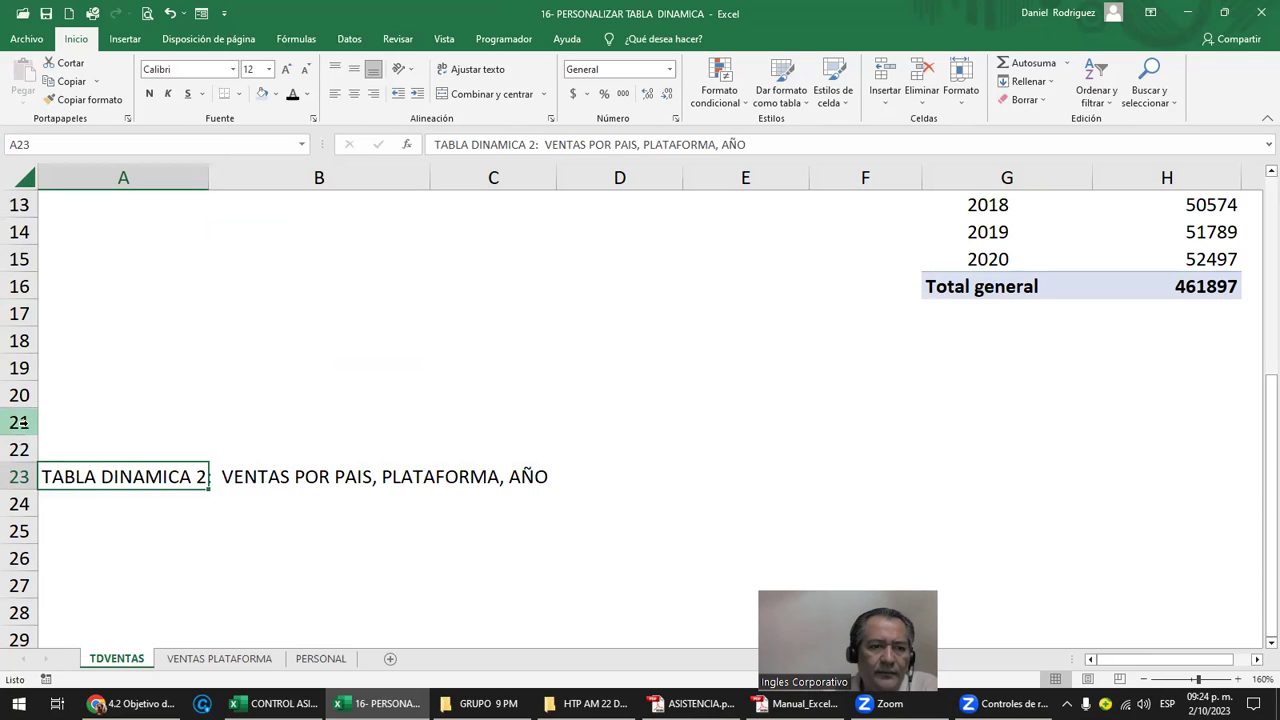
{"action": "left_click_drag", "start_coordinate": [22, 422], "coordinate": [22, 368]}
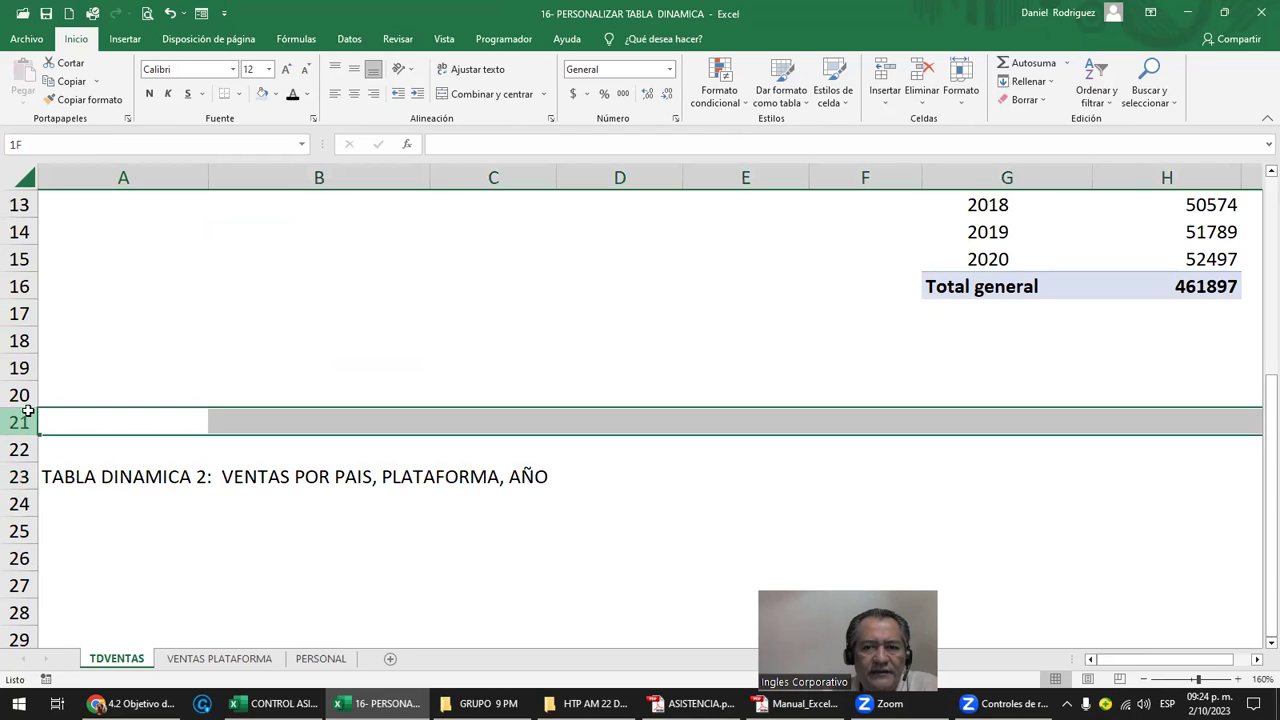
{"action": "right_click", "coordinate": [22, 368]}
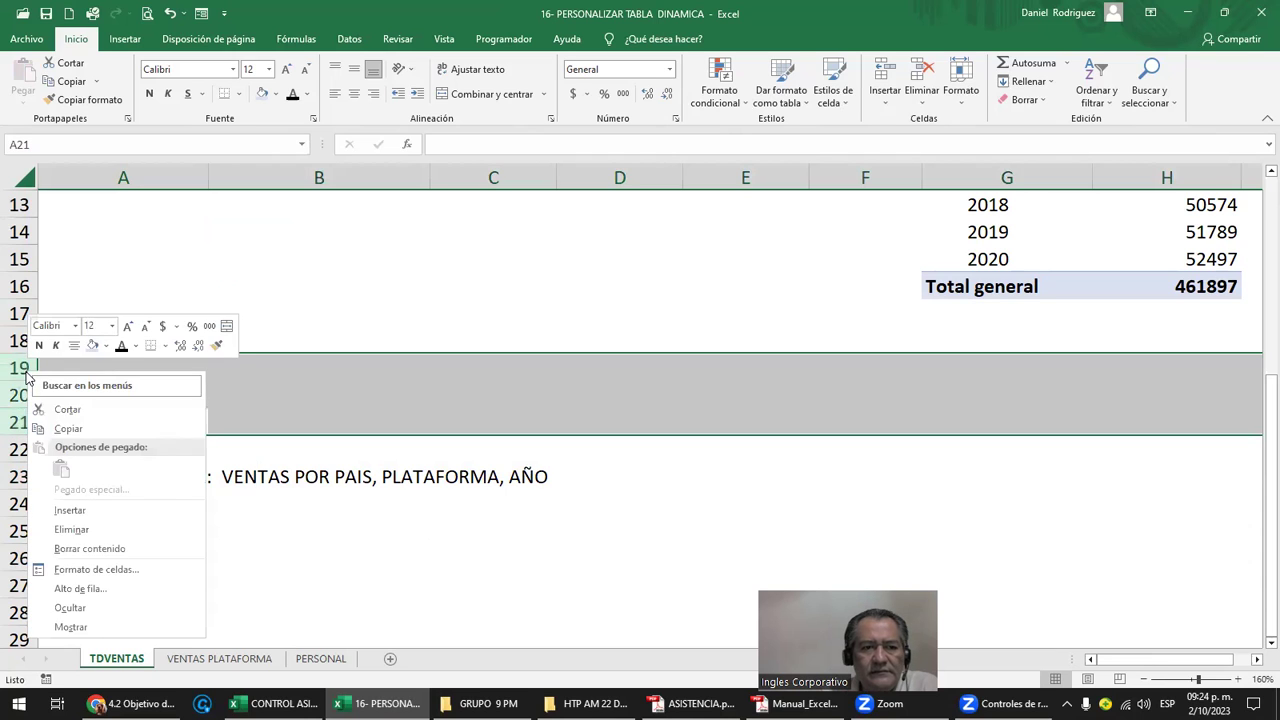
{"action": "left_click", "coordinate": [112, 523]}
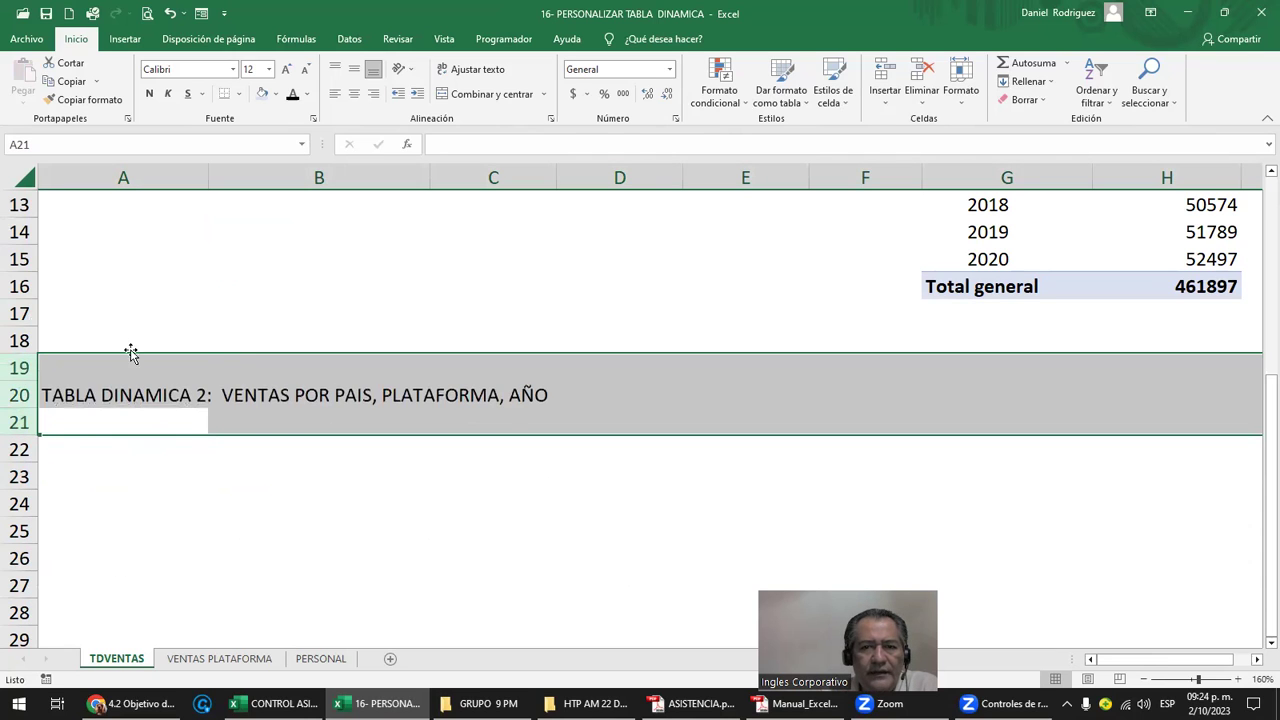
{"action": "left_click", "coordinate": [128, 345]}
{"action": "left_click", "coordinate": [20, 341]}
{"action": "right_click", "coordinate": [20, 341]}
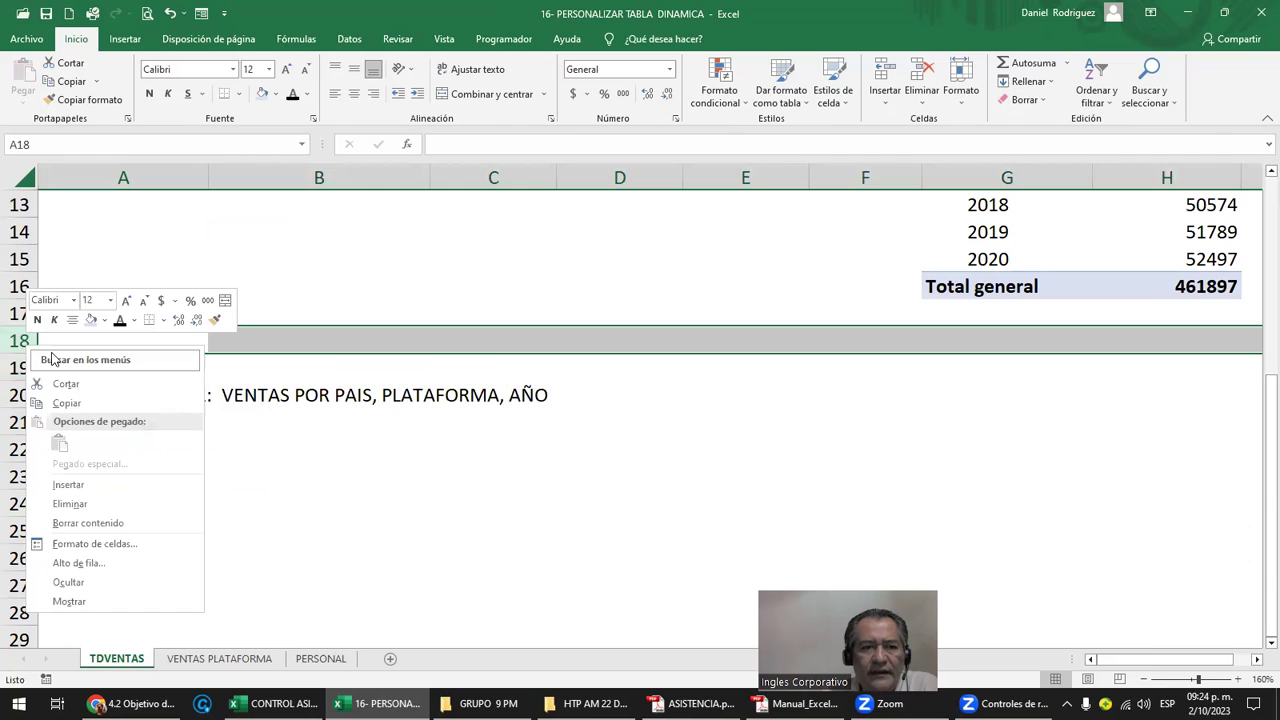
{"action": "left_click", "coordinate": [70, 486]}
Check the title in row 19 and select cell A22 for the next pivot table
{"action": "left_click_drag", "start_coordinate": [63, 331], "coordinate": [69, 251]}
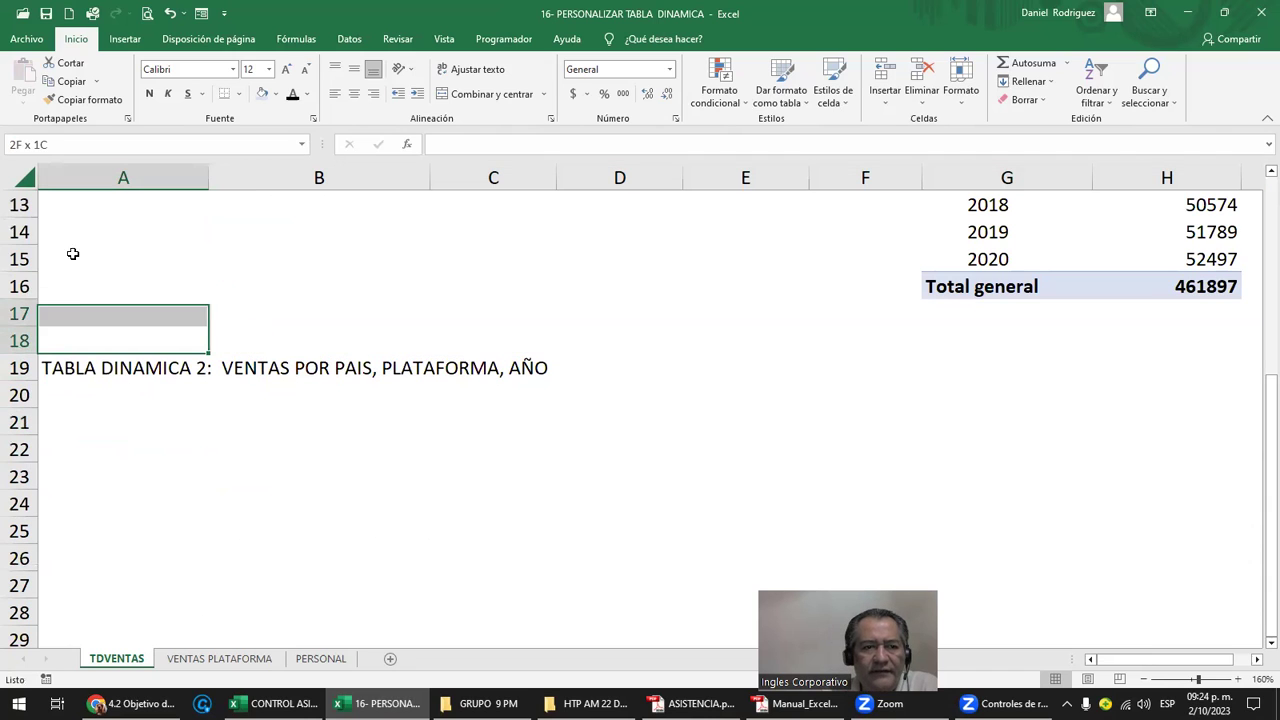
{"action": "left_click", "coordinate": [76, 425]}
{"action": "left_click_drag", "start_coordinate": [60, 370], "coordinate": [476, 385]}
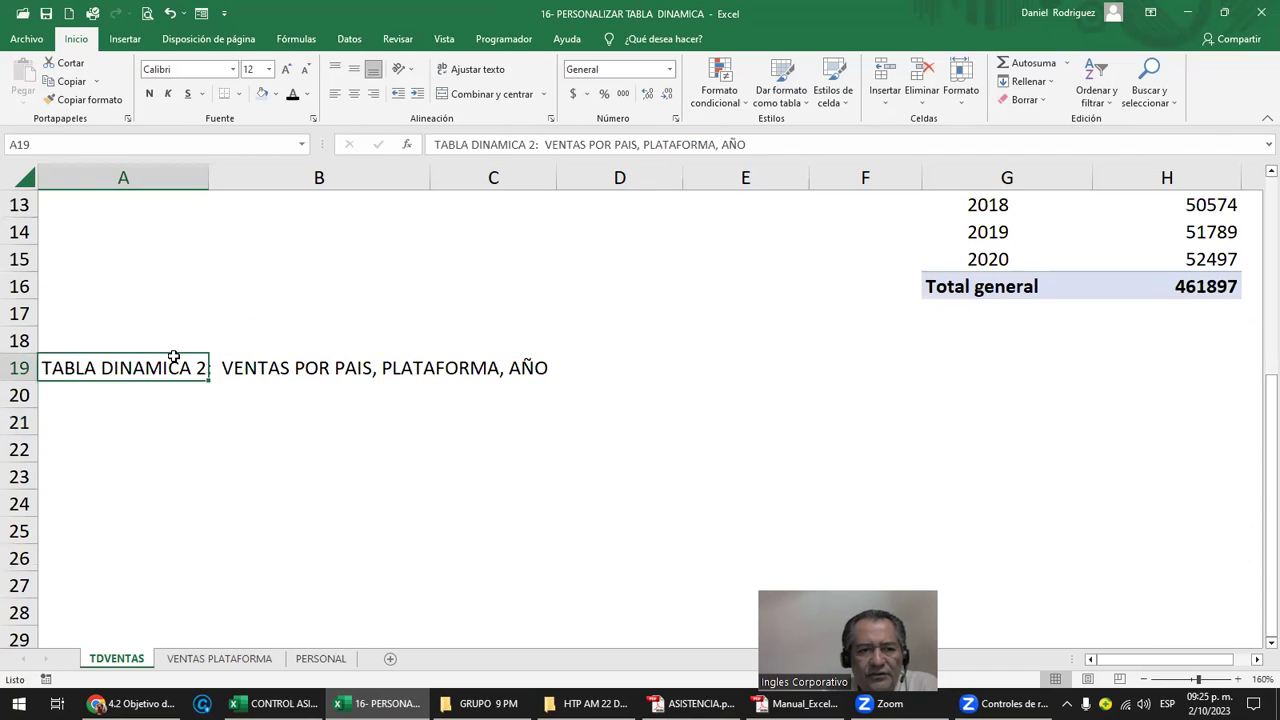
{"action": "left_click_drag", "start_coordinate": [63, 394], "coordinate": [69, 448]}
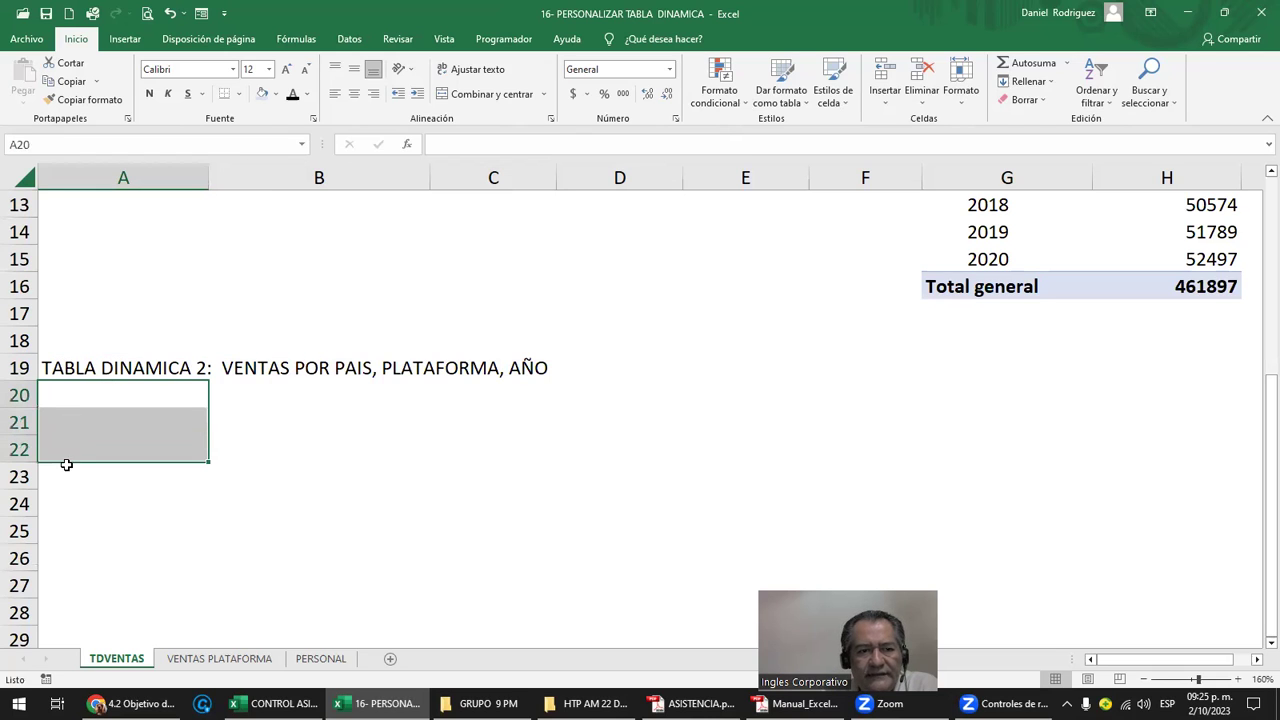
{"action": "left_click", "coordinate": [154, 449]}
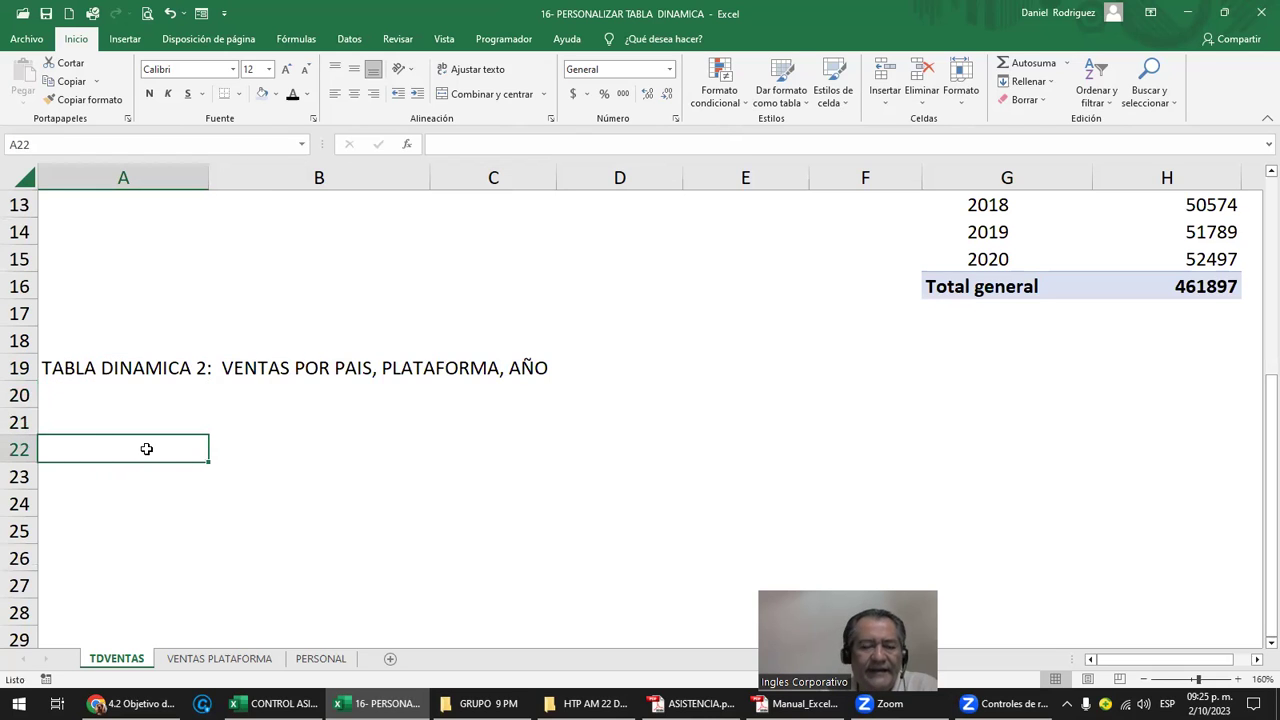
Insert a pivot table from the VENTAS table at TDVENTAS!$A$22
{"action": "left_click", "coordinate": [126, 42]}
{"action": "left_click", "coordinate": [38, 90]}
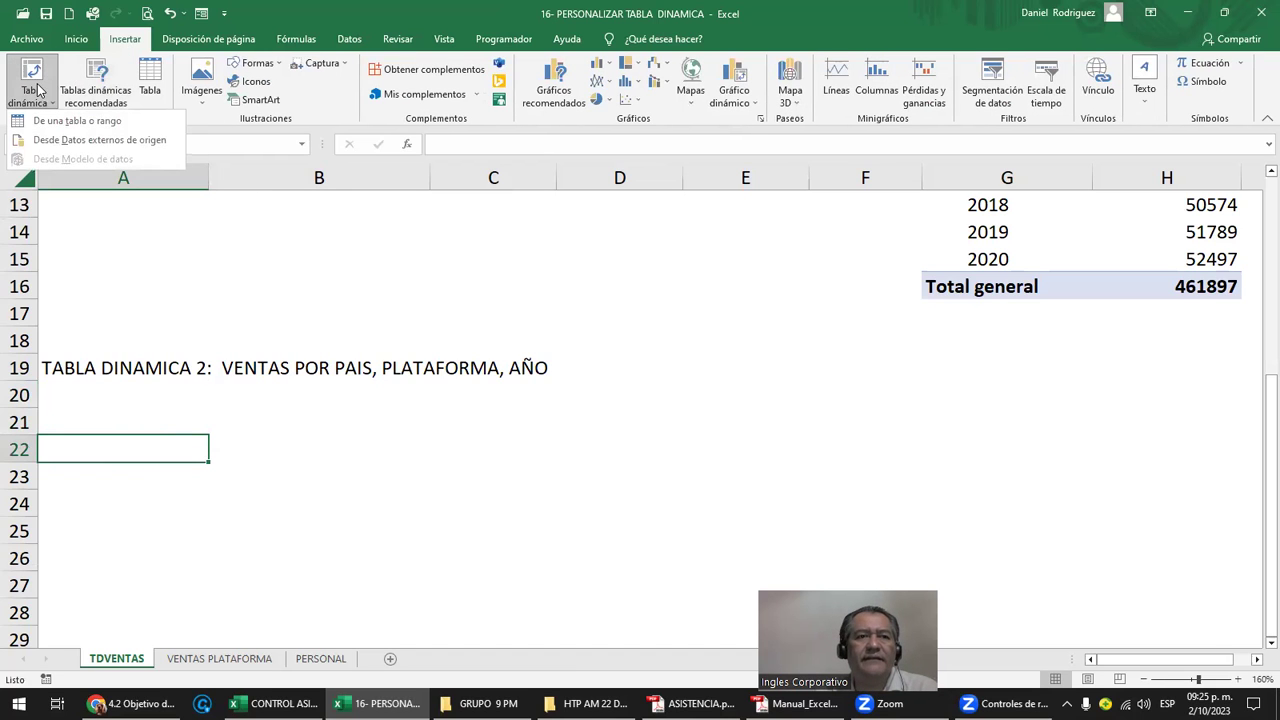
{"action": "left_click", "coordinate": [57, 121]}
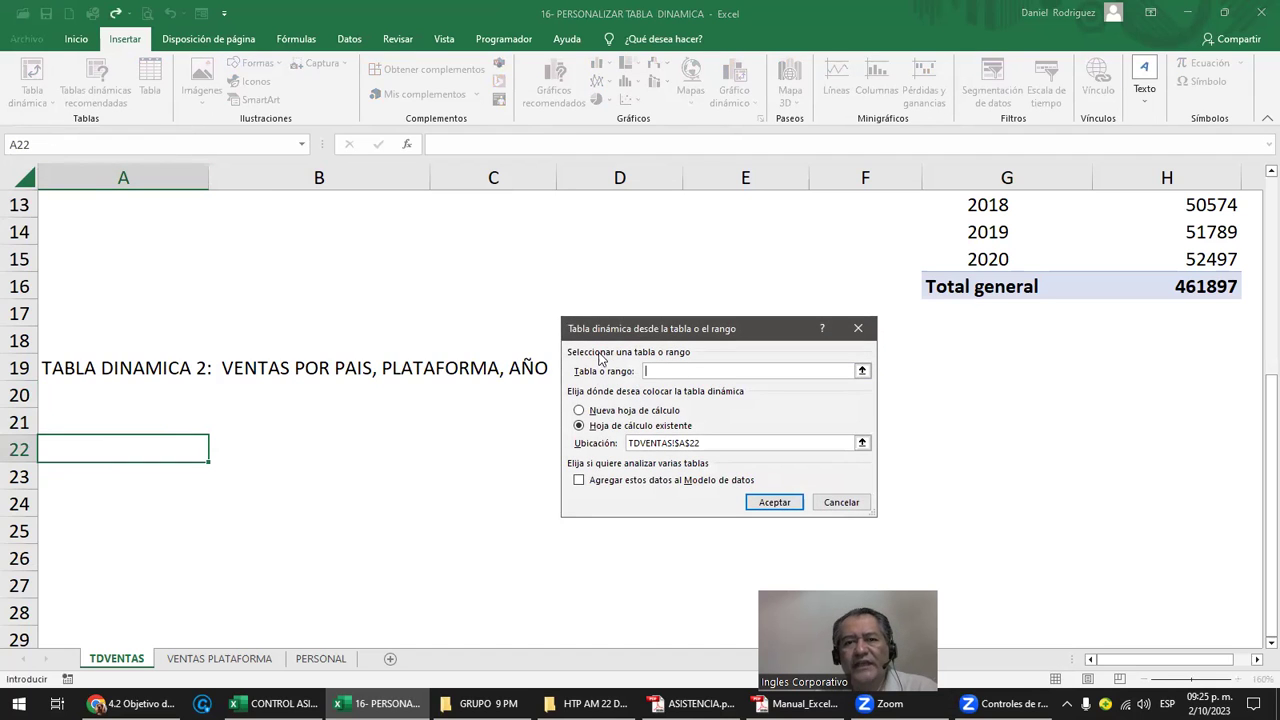
{"action": "left_click", "coordinate": [666, 371]}
{"action": "type", "text": "VENTAS"}
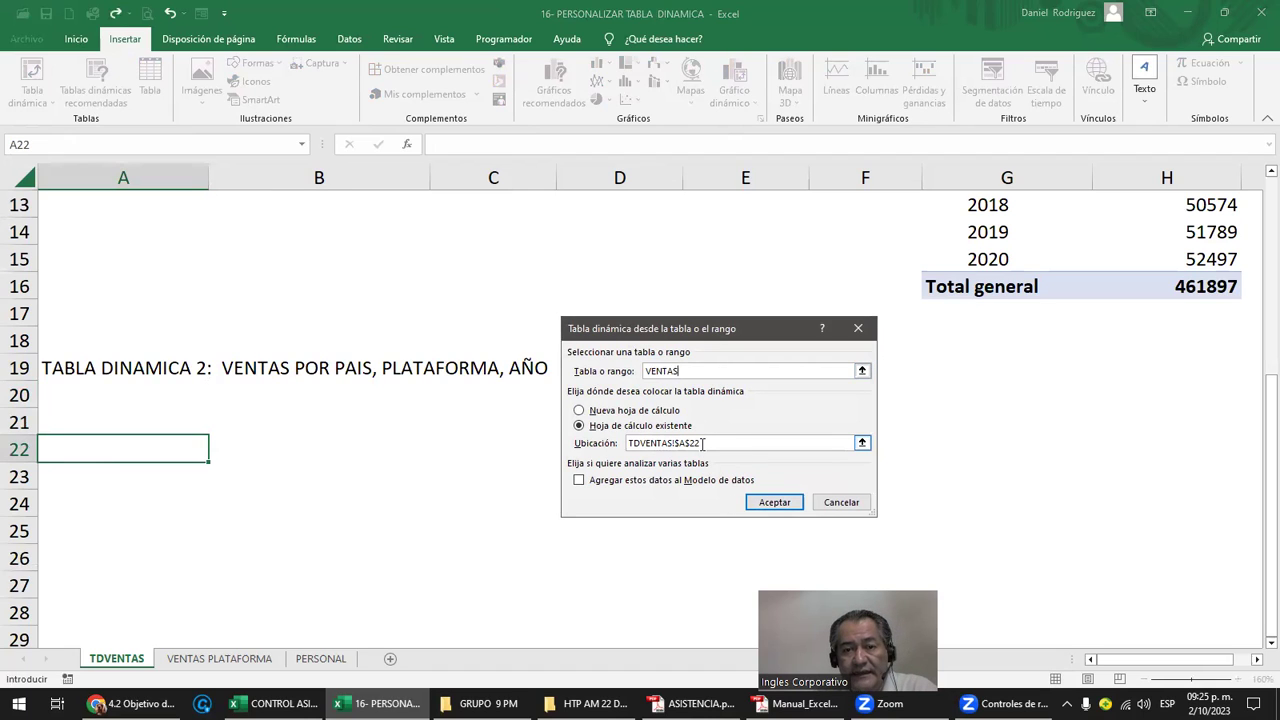
{"action": "left_click", "coordinate": [776, 504]}
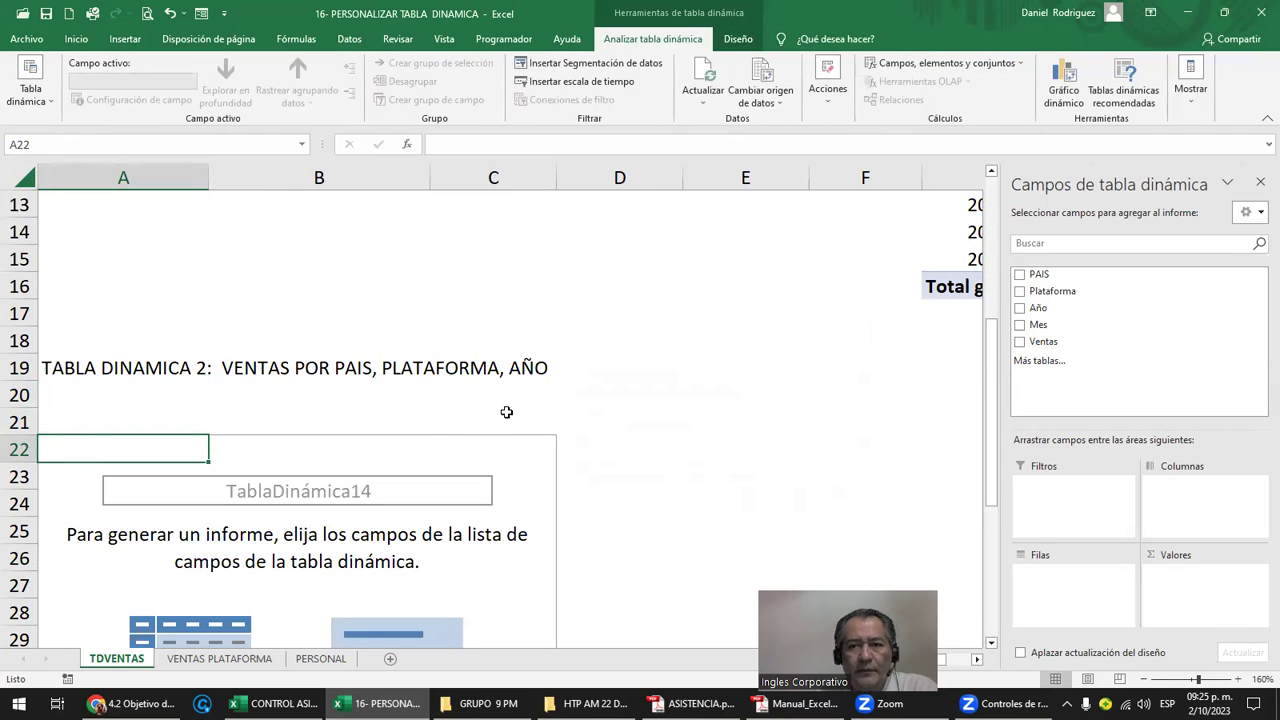
Sum Ventas with PAIS, Plataforma and Año nested in the rows
{"action": "left_click_drag", "start_coordinate": [1043, 341], "coordinate": [1222, 597]}
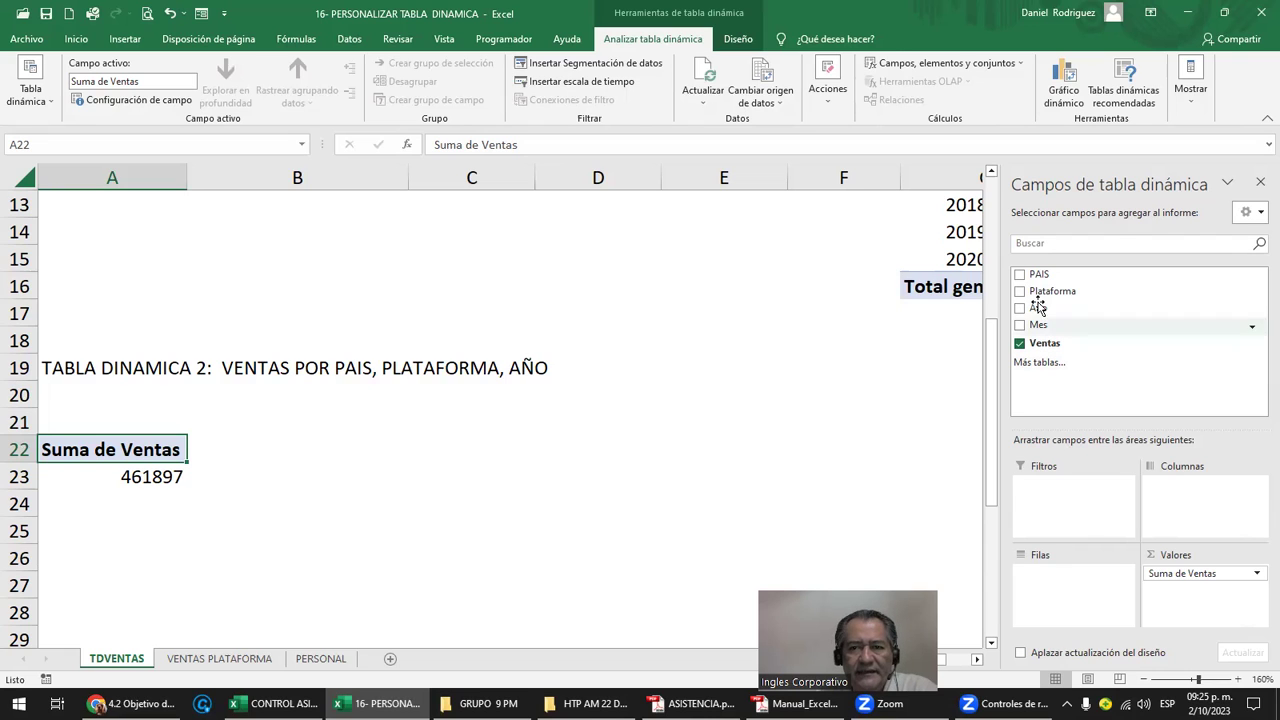
{"action": "left_click_drag", "start_coordinate": [1033, 280], "coordinate": [1063, 575]}
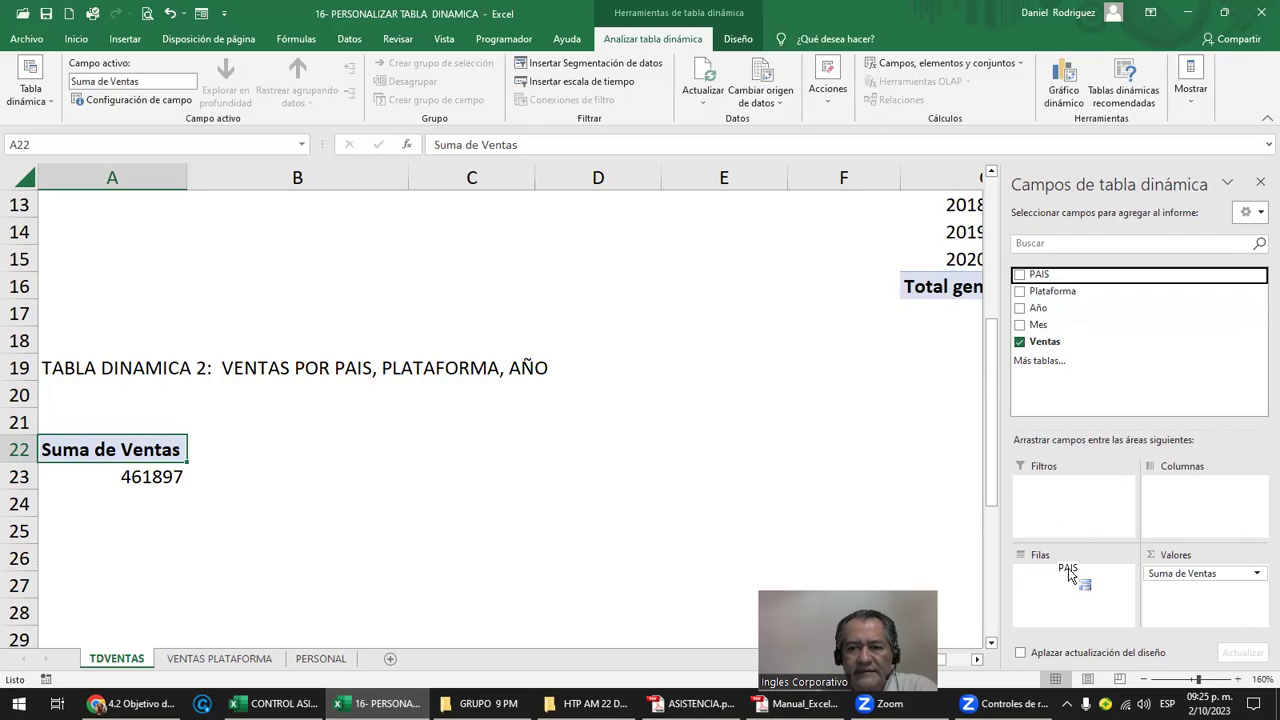
{"action": "left_click_drag", "start_coordinate": [1045, 291], "coordinate": [1070, 601]}
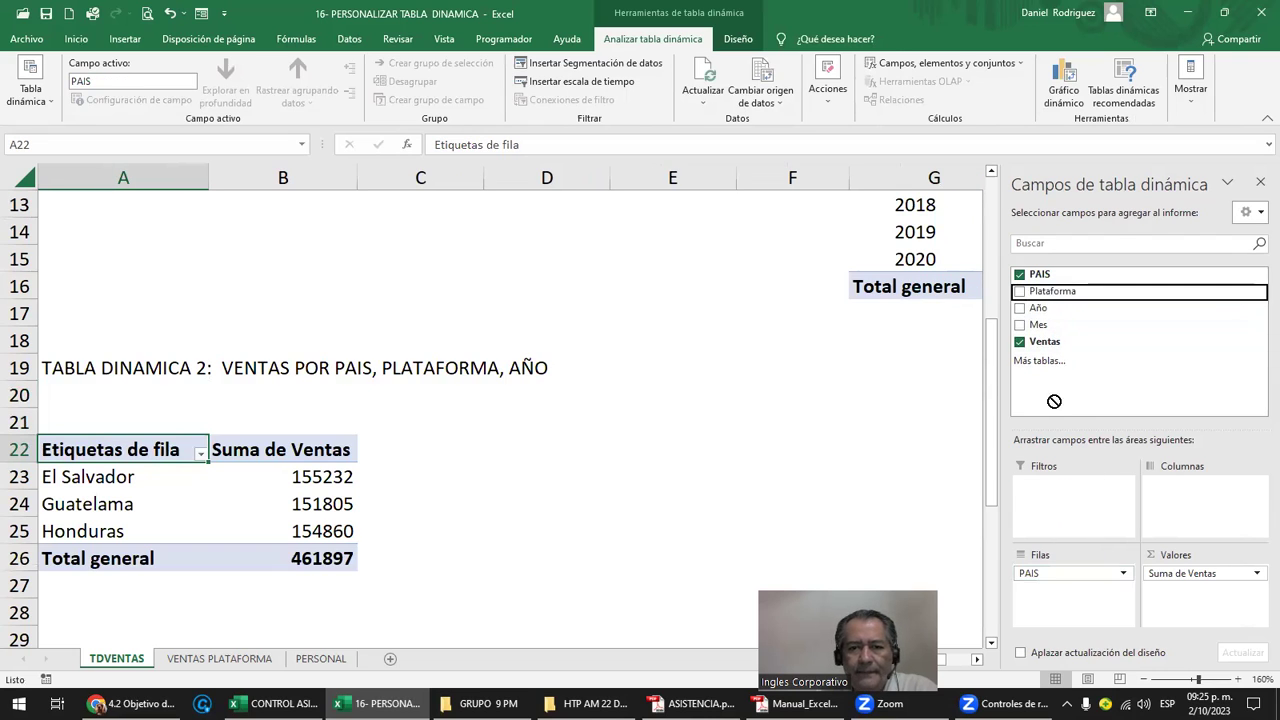
{"action": "left_click_drag", "start_coordinate": [1038, 308], "coordinate": [1070, 608]}
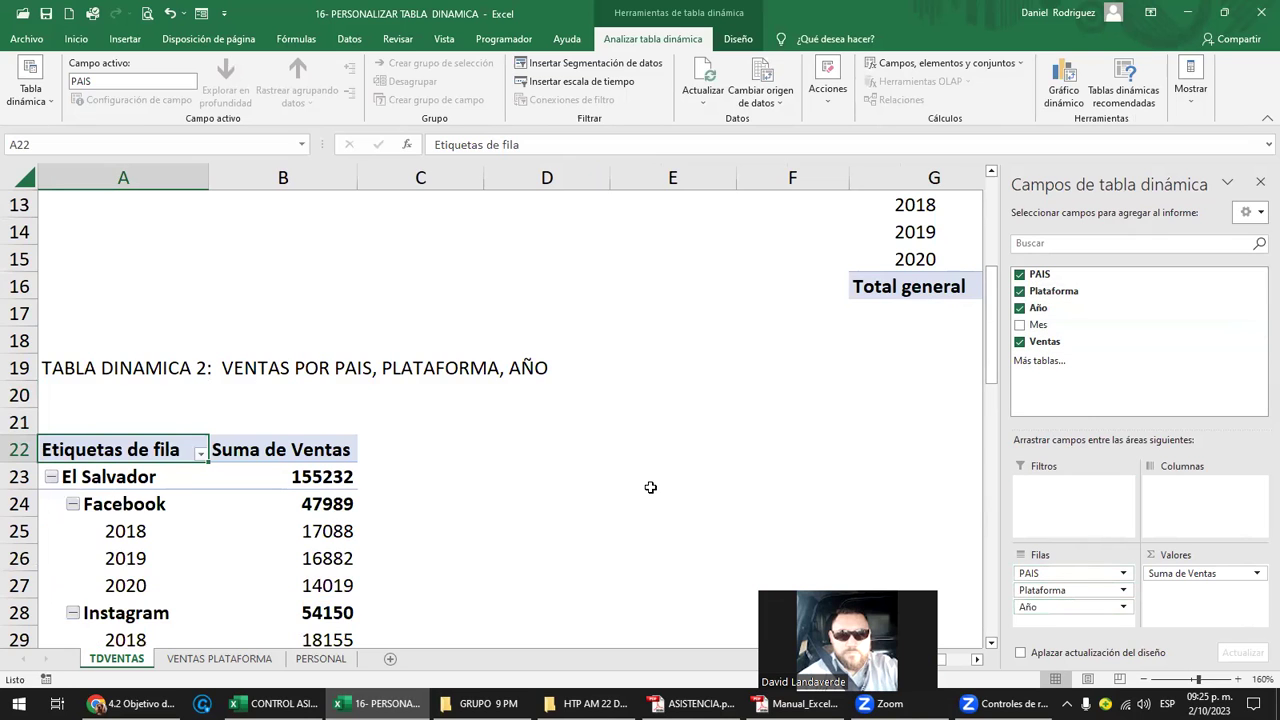
Collapse the three country groups, then expand El Salvador again
{"action": "scroll", "coordinate": [650, 487], "scroll_direction": "down", "scroll_amount": 3}
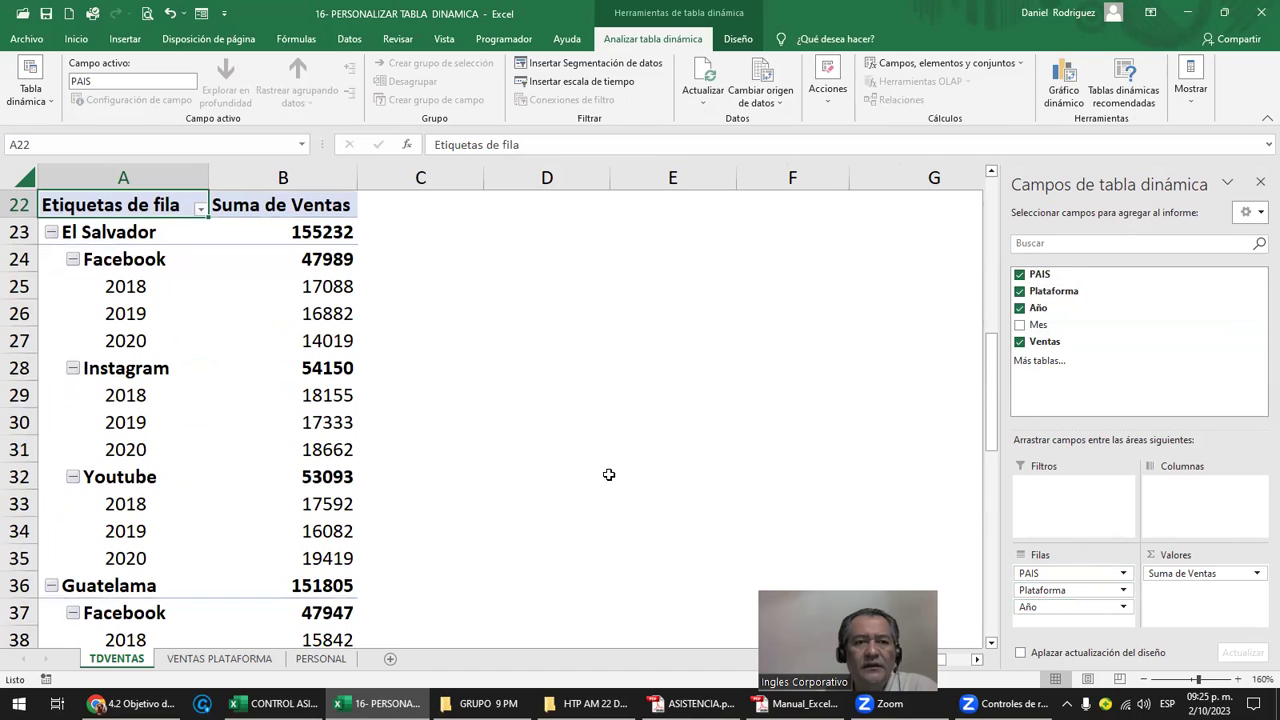
{"action": "left_click", "coordinate": [50, 233]}
{"action": "left_click", "coordinate": [51, 260]}
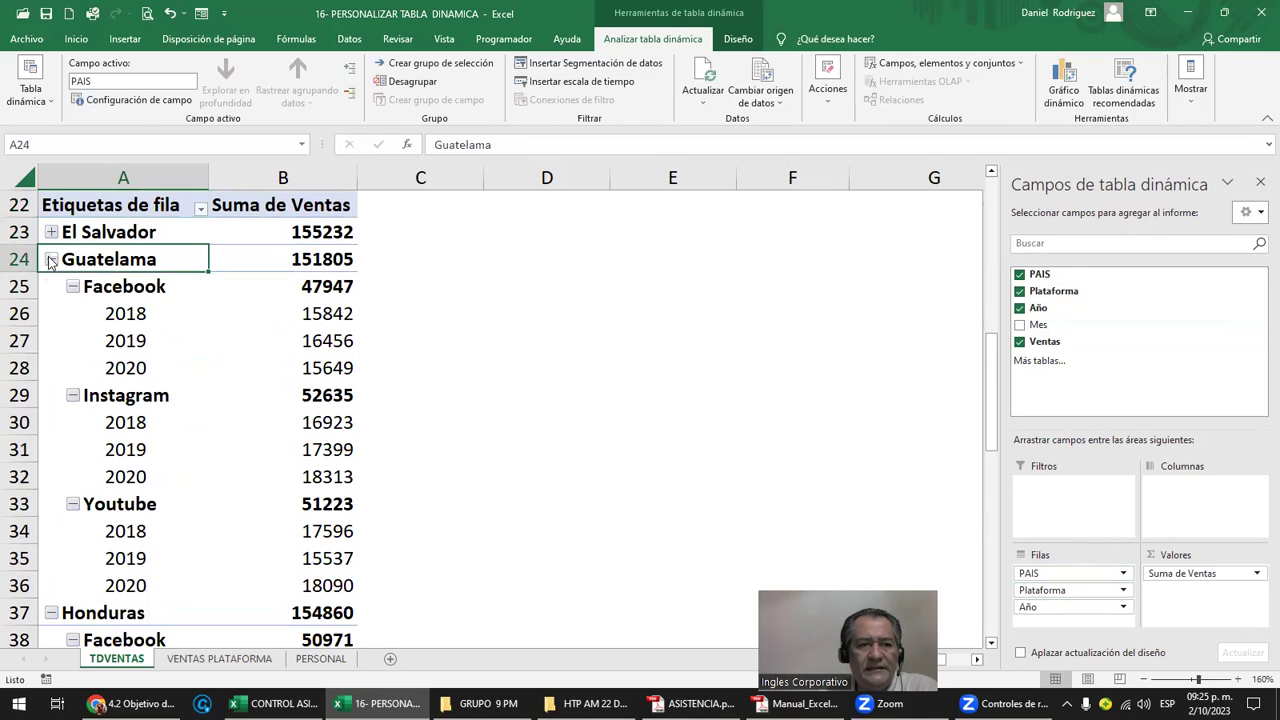
{"action": "left_click", "coordinate": [51, 287]}
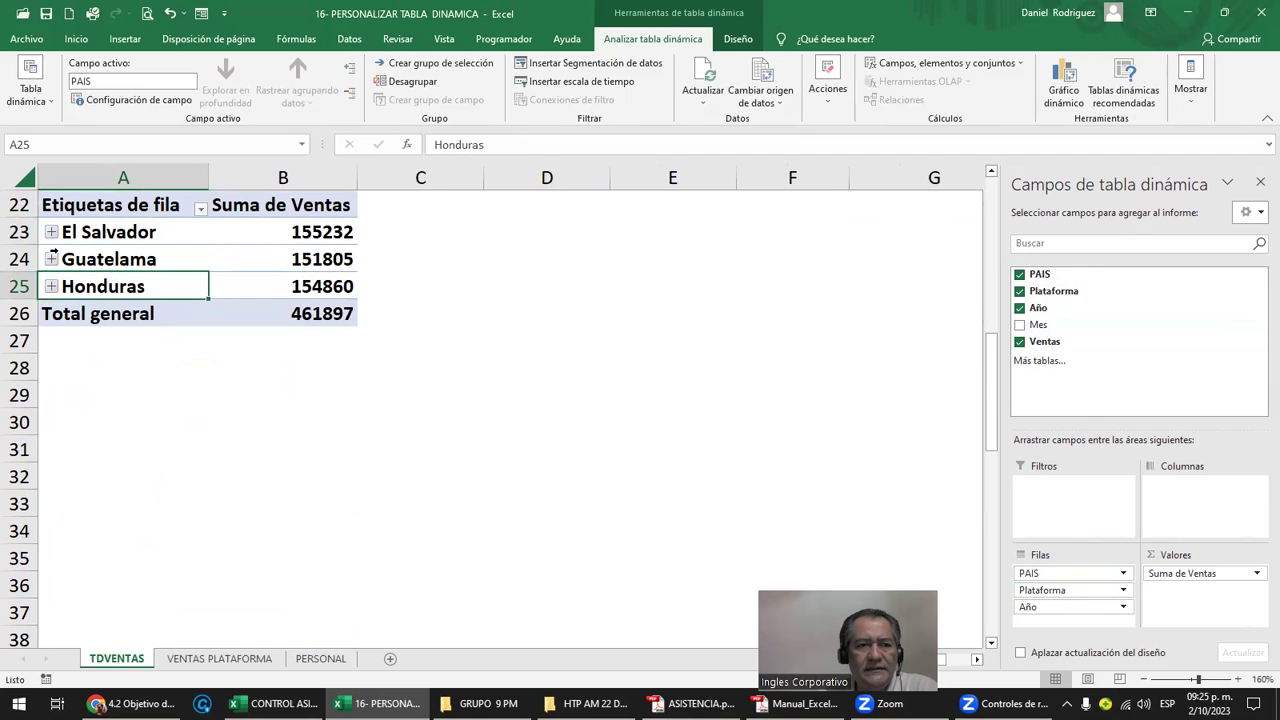
{"action": "scroll", "coordinate": [281, 377], "scroll_direction": "up", "scroll_amount": 1}
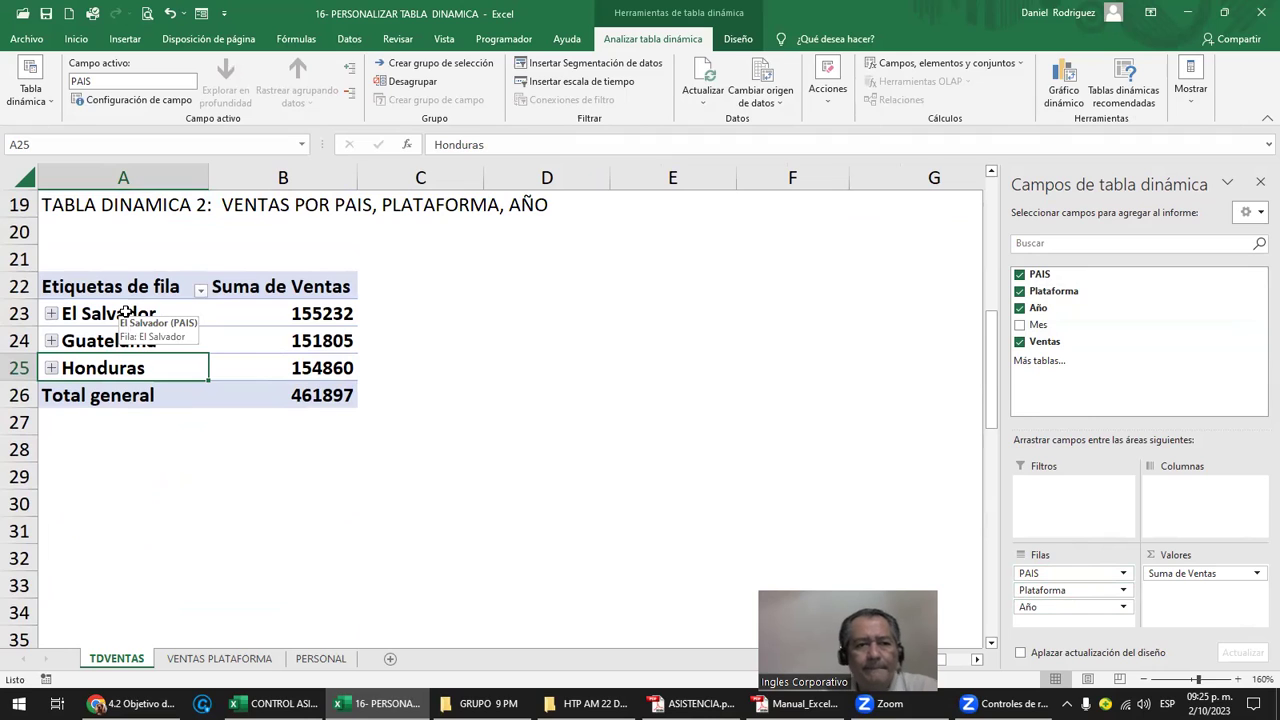
{"action": "left_click", "coordinate": [50, 314]}
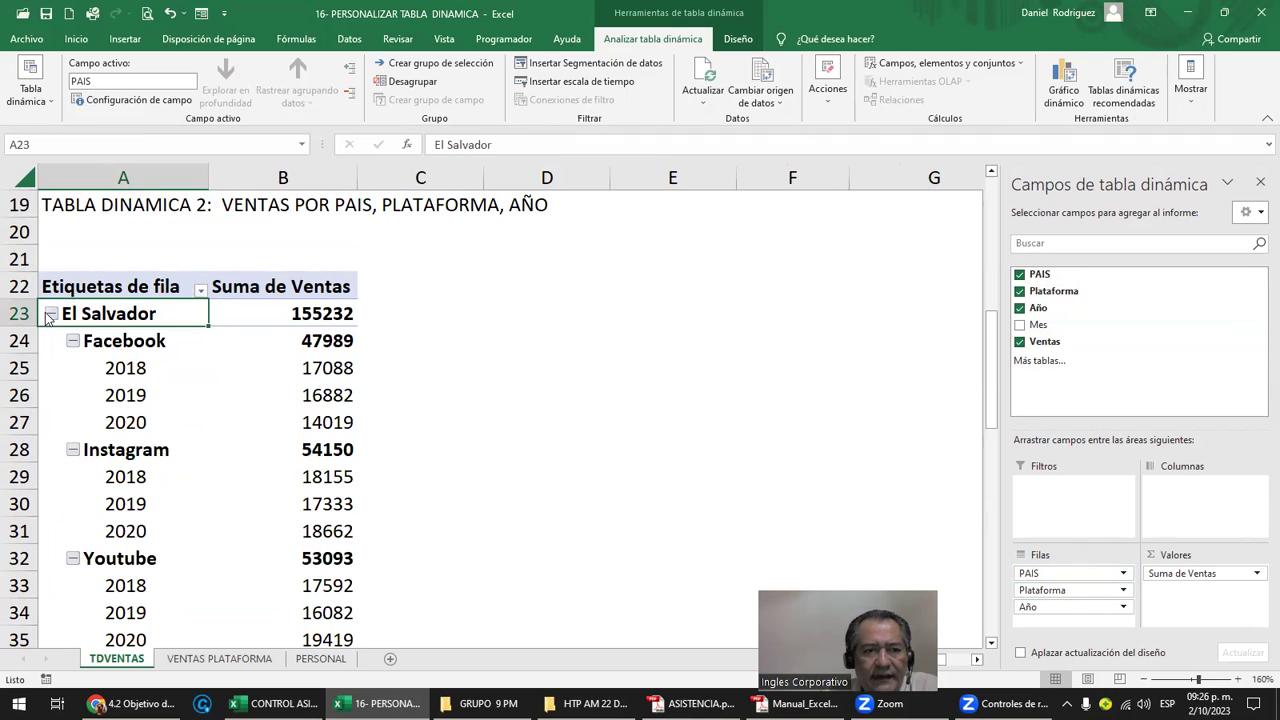
{"action": "scroll", "coordinate": [46, 317], "scroll_direction": "down", "scroll_amount": 1}
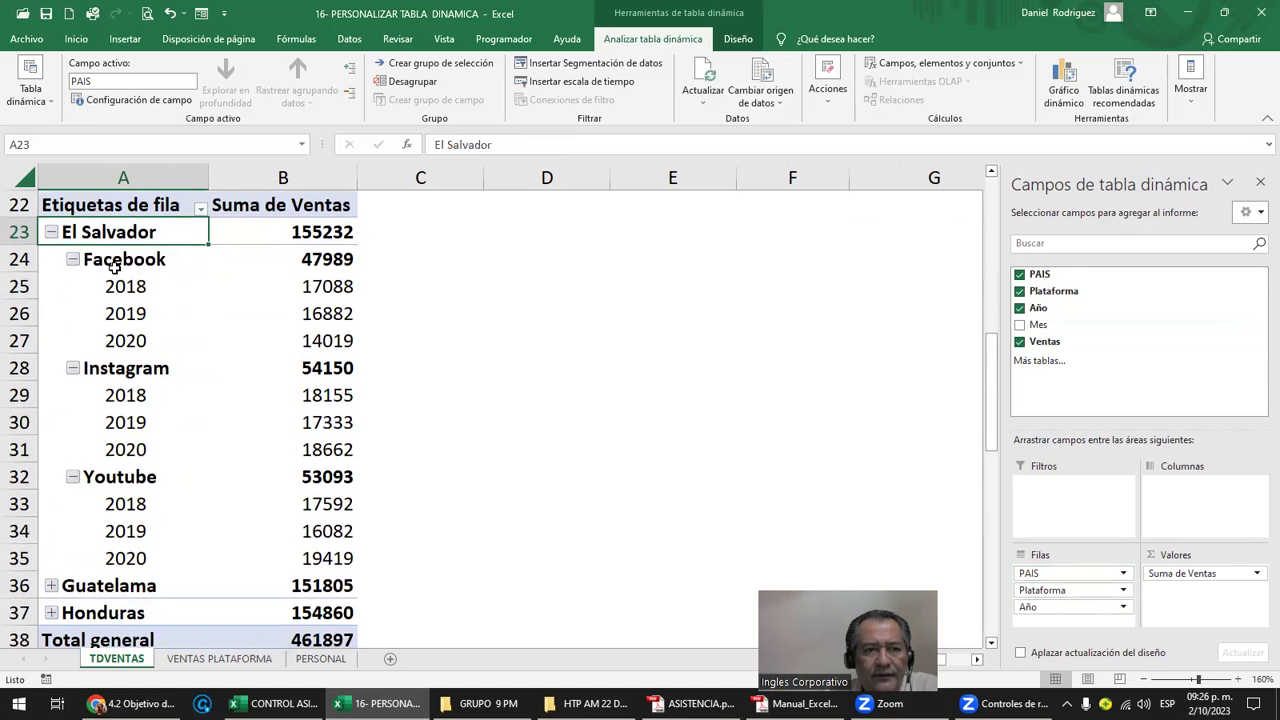
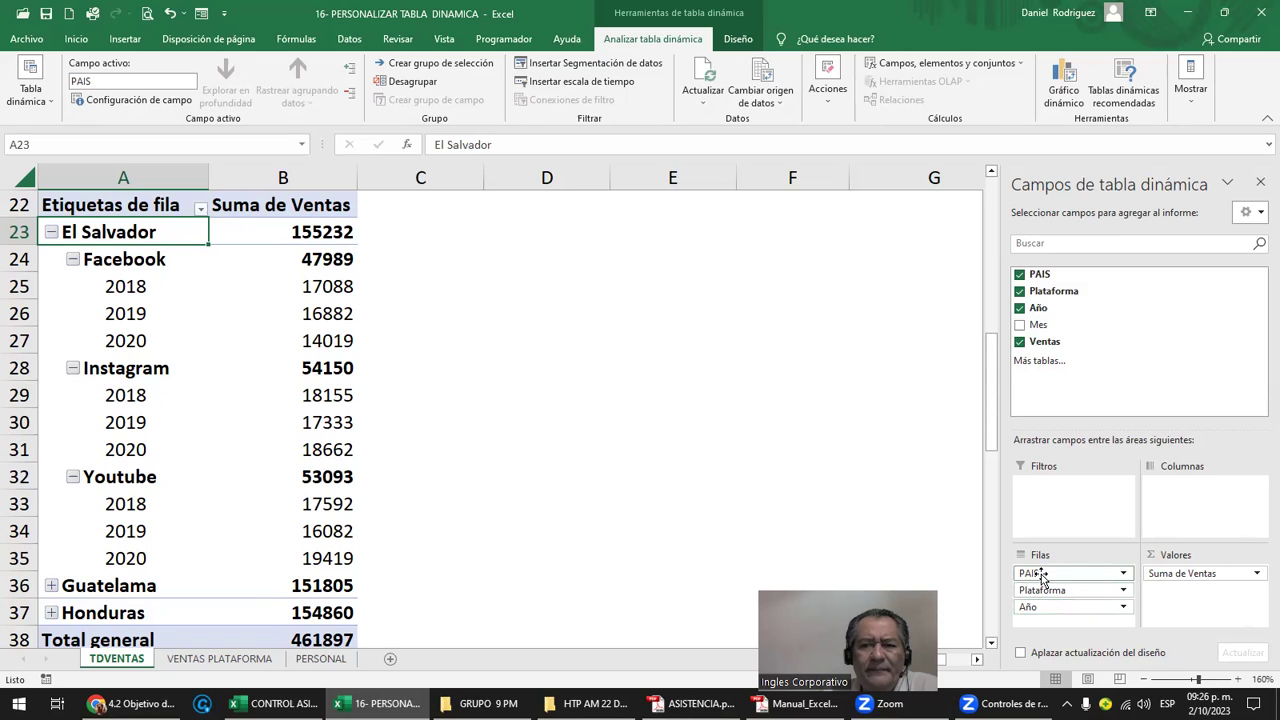
Rearrange the pivot with years 2018–2020 under each country and Facebook, Instagram, Youtube as columns
{"action": "left_click_drag", "start_coordinate": [1071, 606], "coordinate": [1183, 495]}
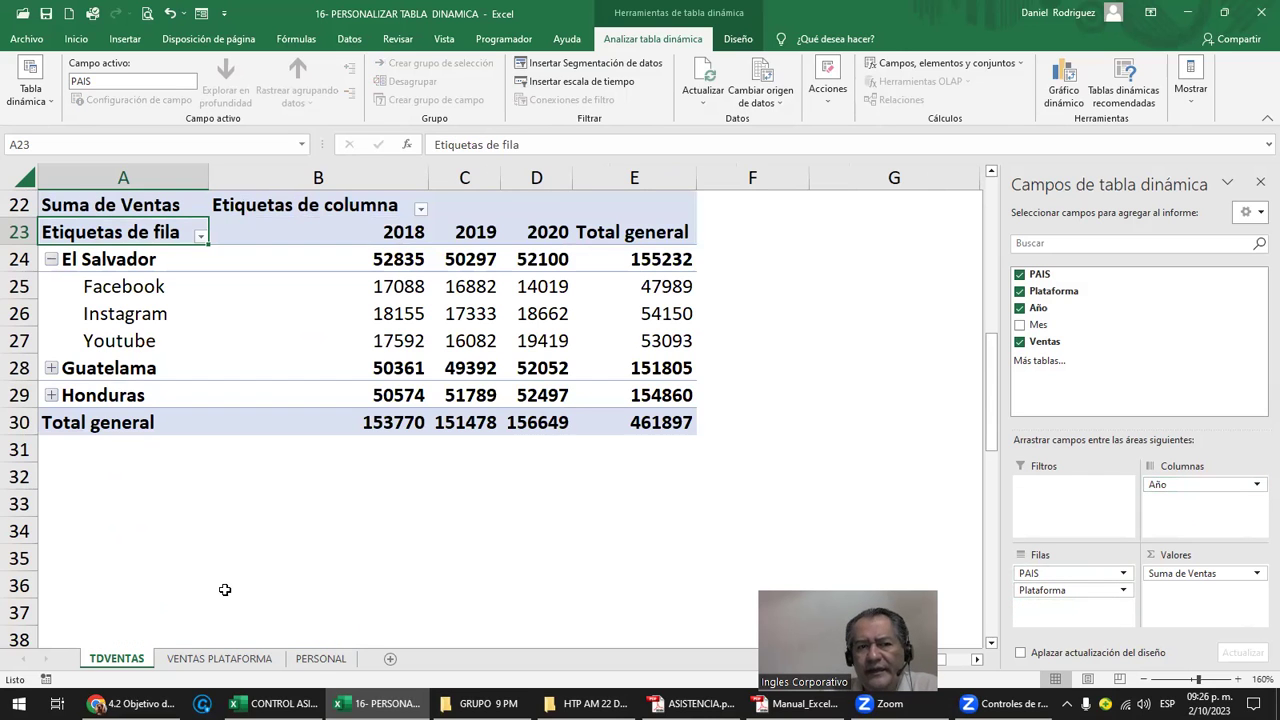
{"action": "left_click", "coordinate": [51, 368]}
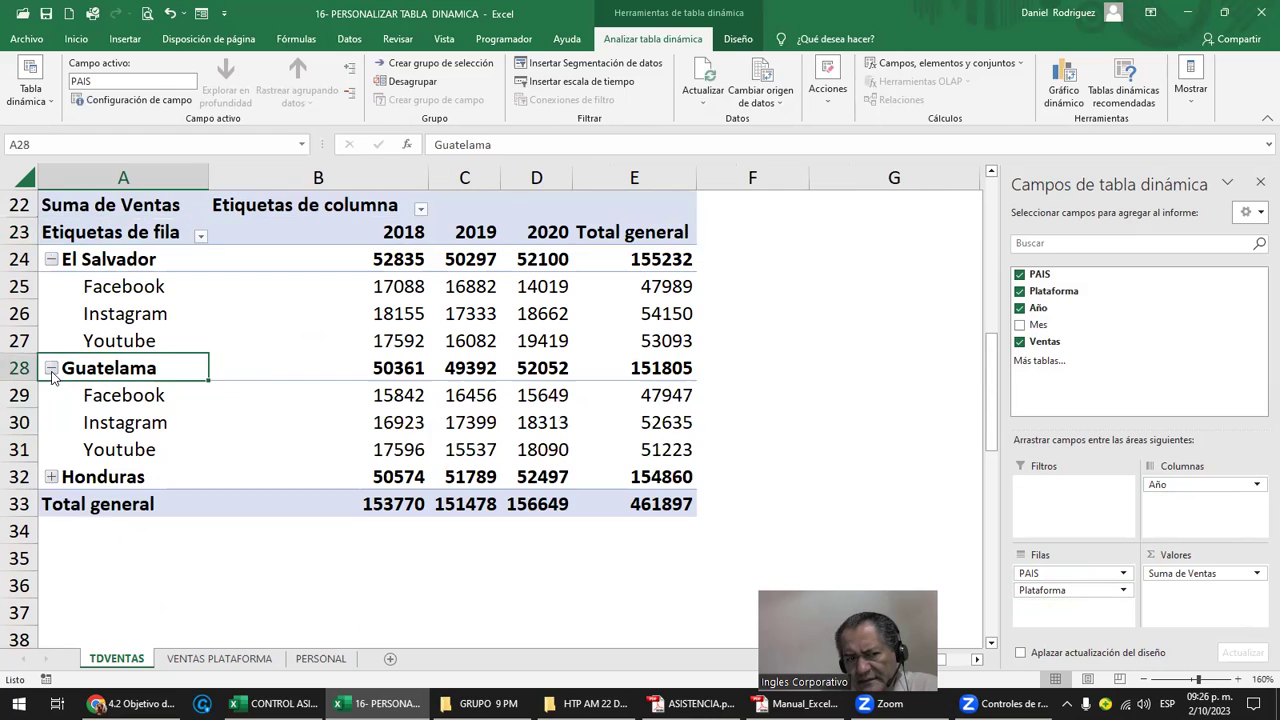
{"action": "left_click", "coordinate": [51, 477]}
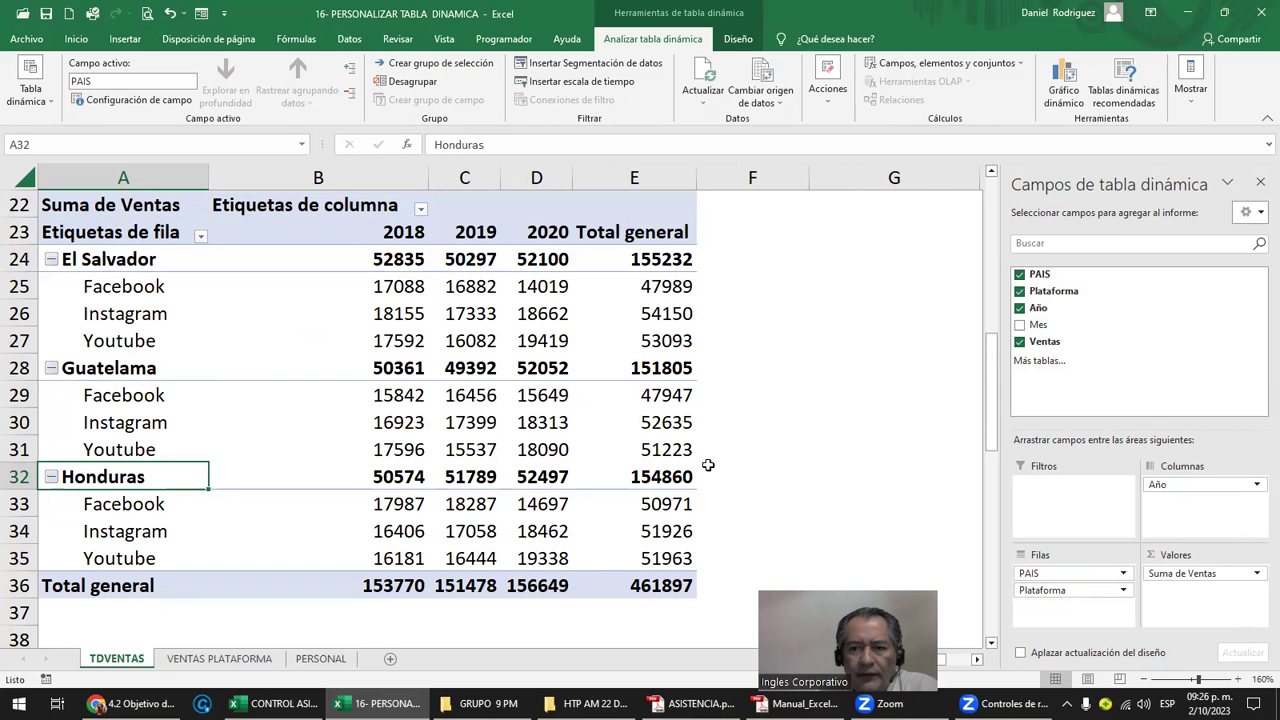
{"action": "mouse_move", "coordinate": [1168, 485]}
{"action": "left_mouse_down"}
{"action": "mouse_move", "coordinate": [1063, 592]}
{"action": "mouse_move", "coordinate": [1228, 488]}
{"action": "left_mouse_up"}
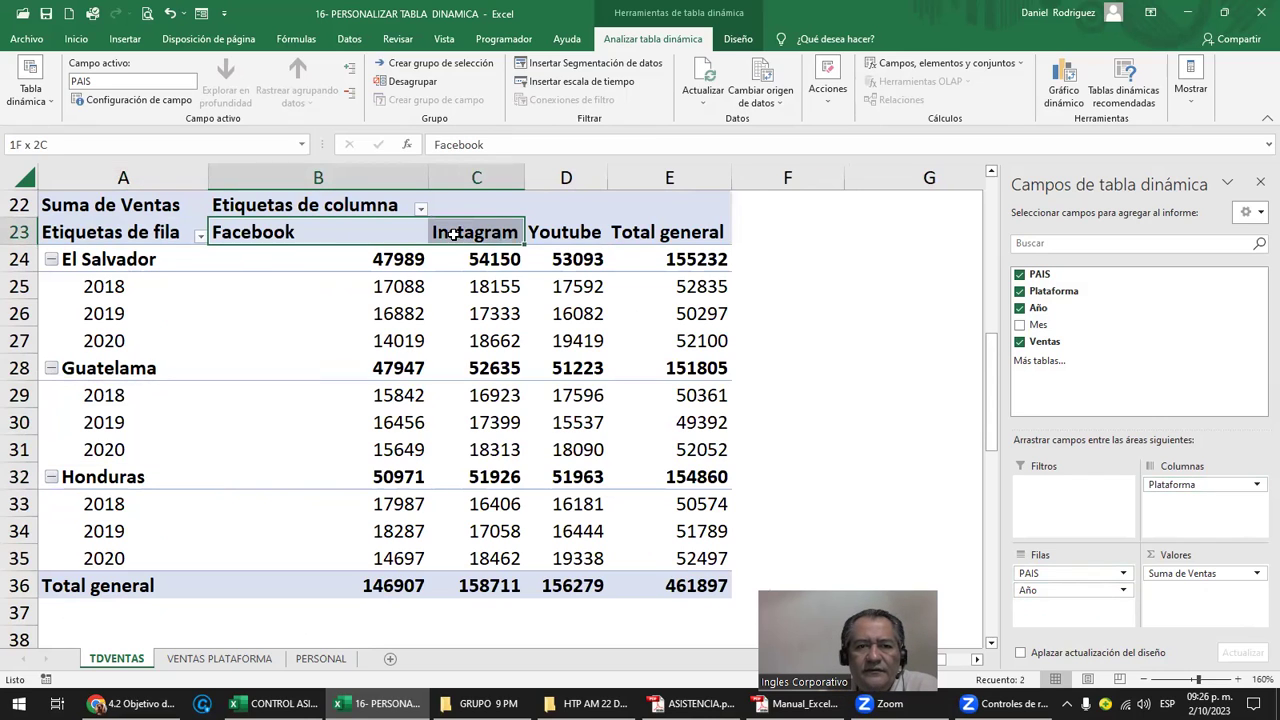
{"action": "left_click_drag", "start_coordinate": [262, 232], "coordinate": [530, 233]}
{"action": "left_click_drag", "start_coordinate": [320, 177], "coordinate": [568, 177]}
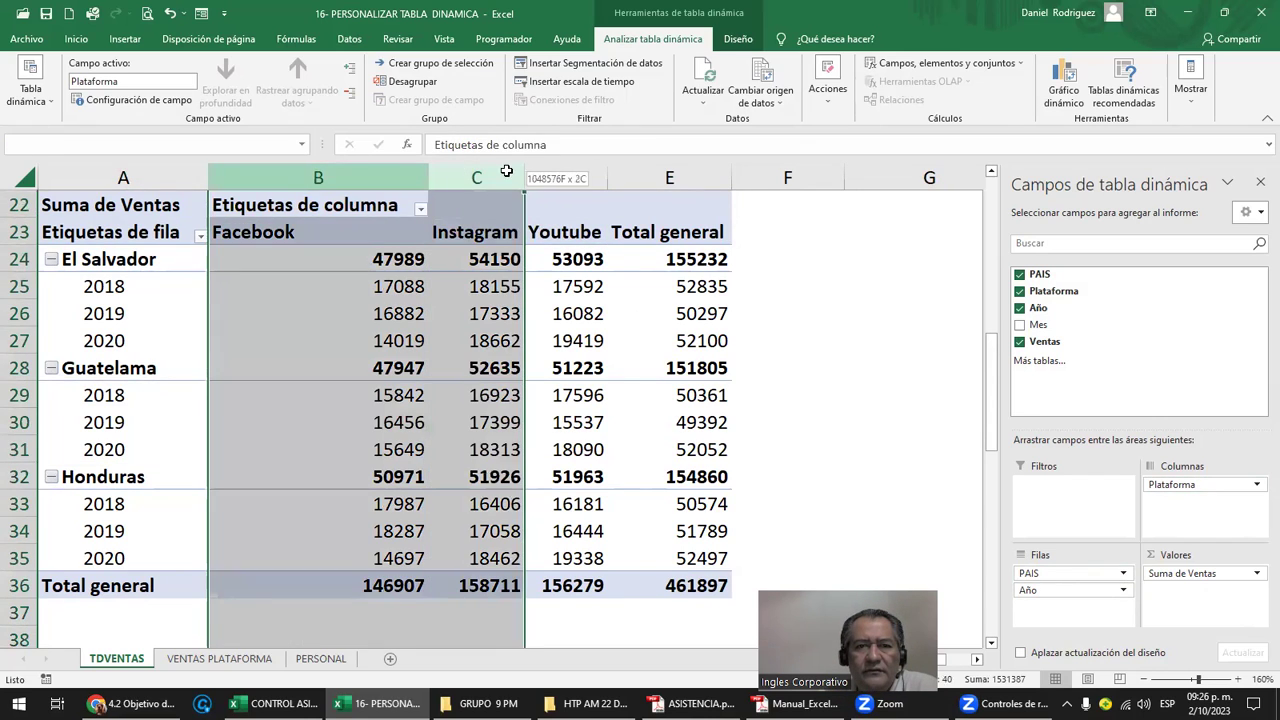
Centre columns B–D and apply two-decimal dollar currency format to the pivot's sales values
{"action": "left_click", "coordinate": [76, 38]}
{"action": "left_click", "coordinate": [354, 93]}
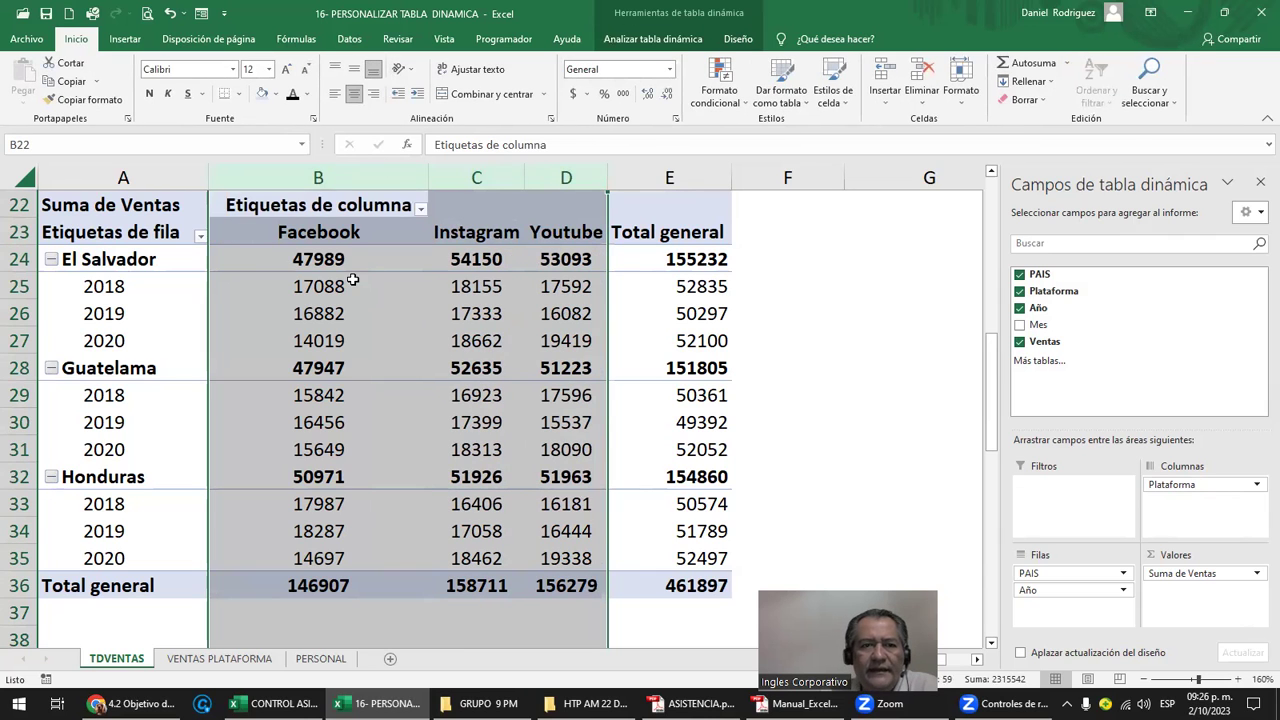
{"action": "mouse_move", "coordinate": [310, 262]}
{"action": "left_mouse_down"}
{"action": "mouse_move", "coordinate": [684, 424]}
{"action": "mouse_move", "coordinate": [684, 586]}
{"action": "left_mouse_up"}
{"action": "left_click", "coordinate": [573, 95]}
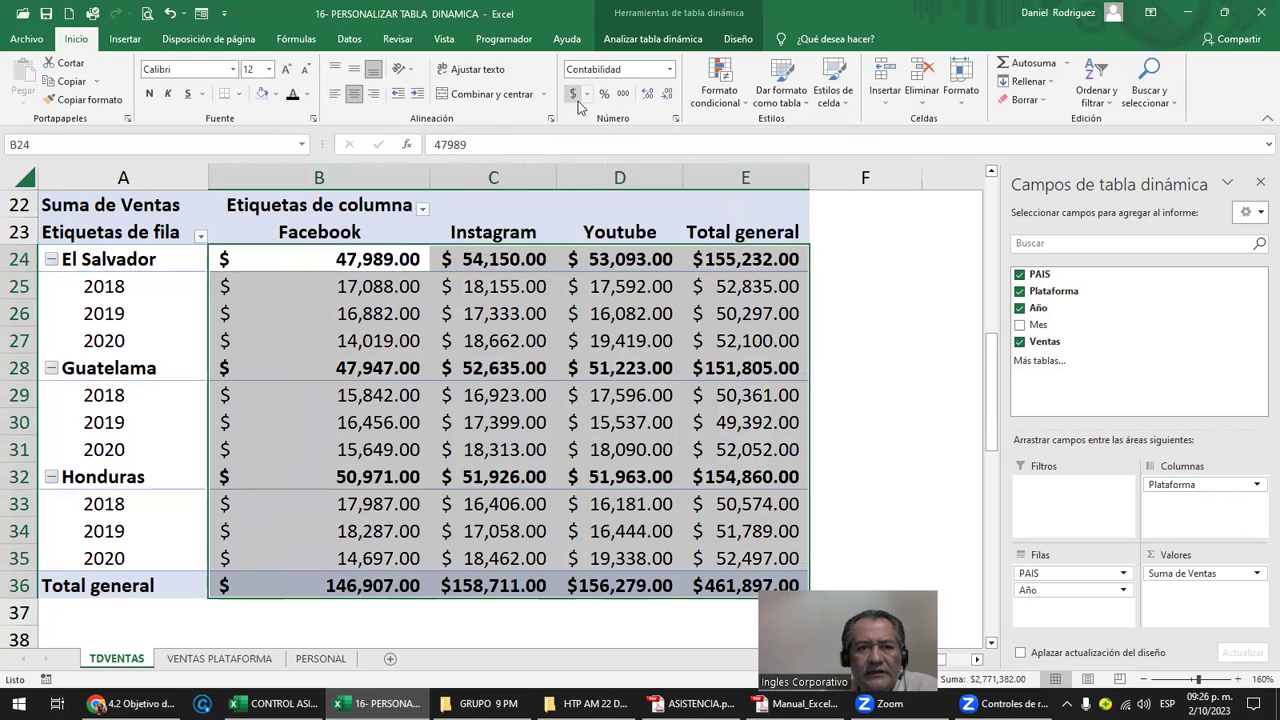
{"action": "left_click", "coordinate": [902, 368]}
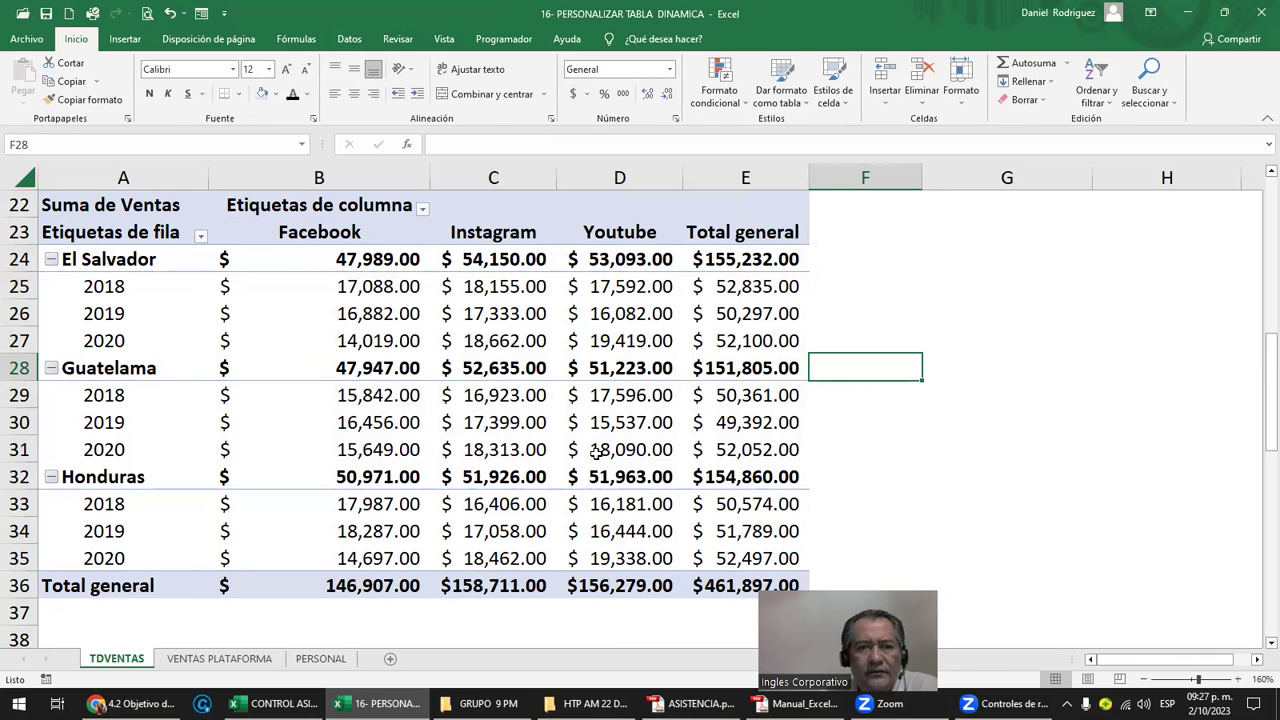
Check the formatting on the pivot's values, headers, year labels and title, then reselect El Salvador
{"action": "scroll", "coordinate": [551, 443], "scroll_direction": "up", "scroll_amount": 1}
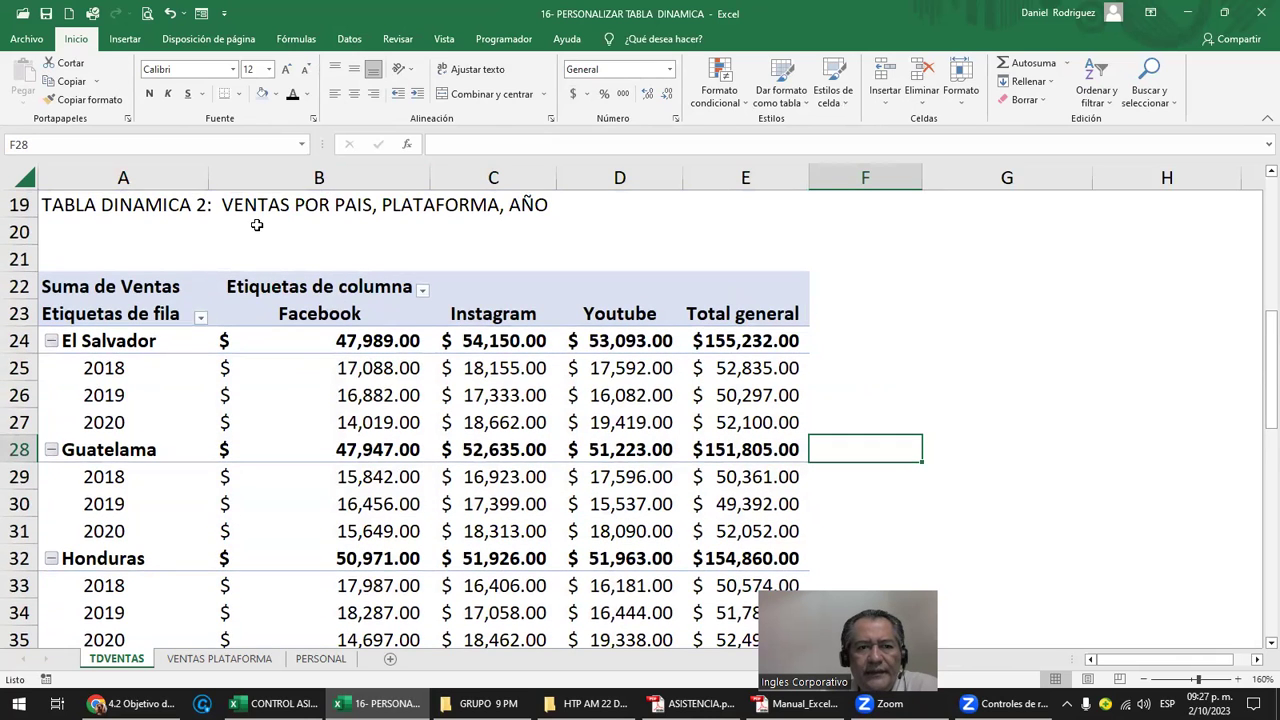
{"action": "left_click_drag", "start_coordinate": [343, 340], "coordinate": [530, 476]}
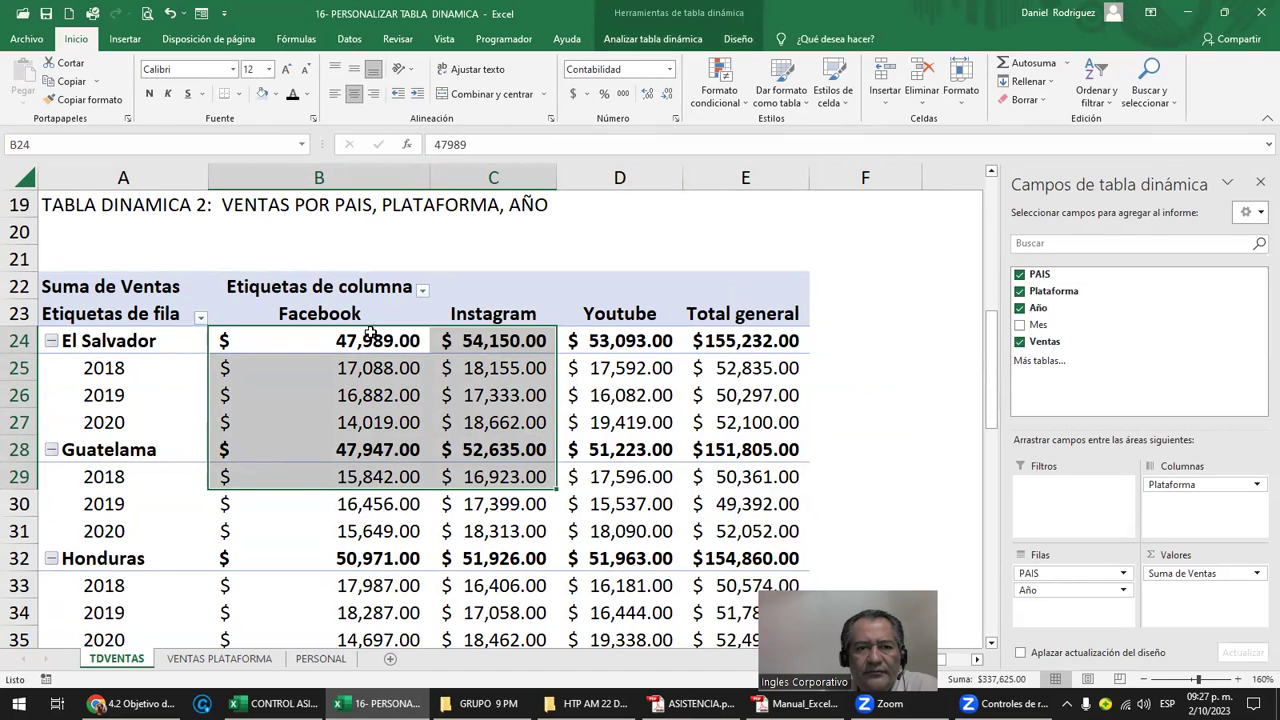
{"action": "left_click_drag", "start_coordinate": [368, 318], "coordinate": [705, 318]}
{"action": "left_click_drag", "start_coordinate": [117, 372], "coordinate": [121, 396]}
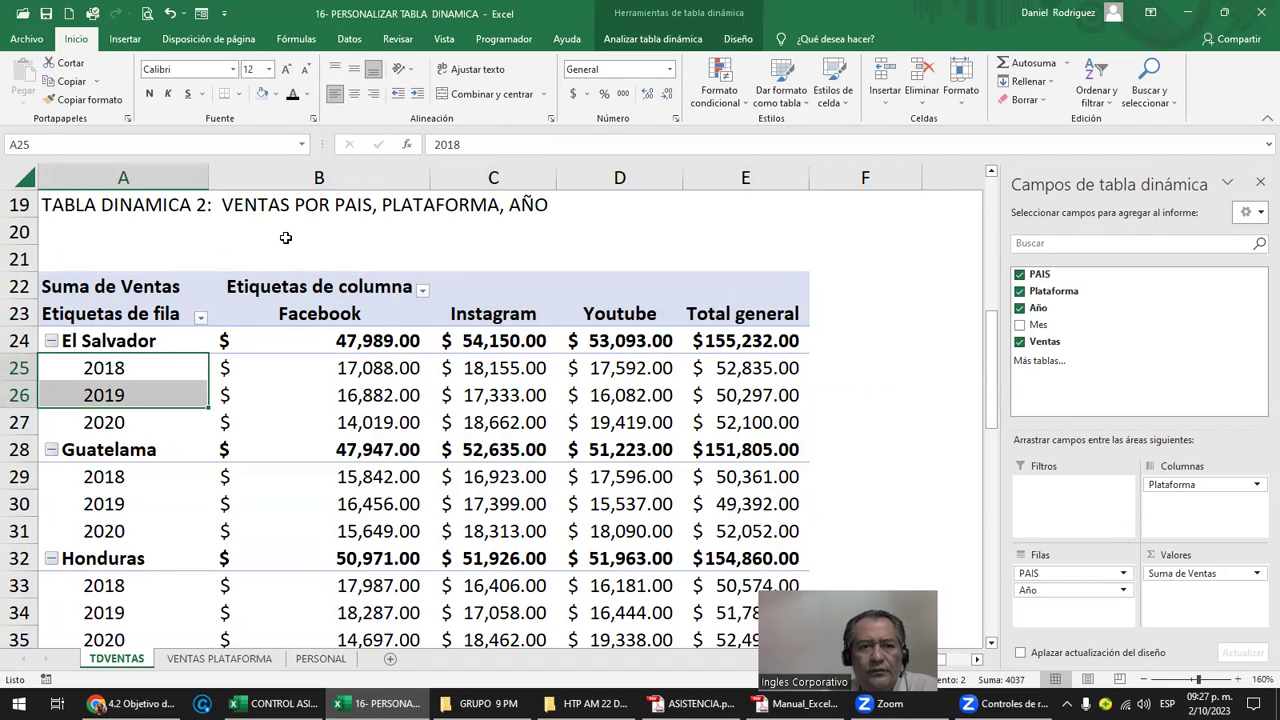
{"action": "left_click_drag", "start_coordinate": [256, 204], "coordinate": [497, 204]}
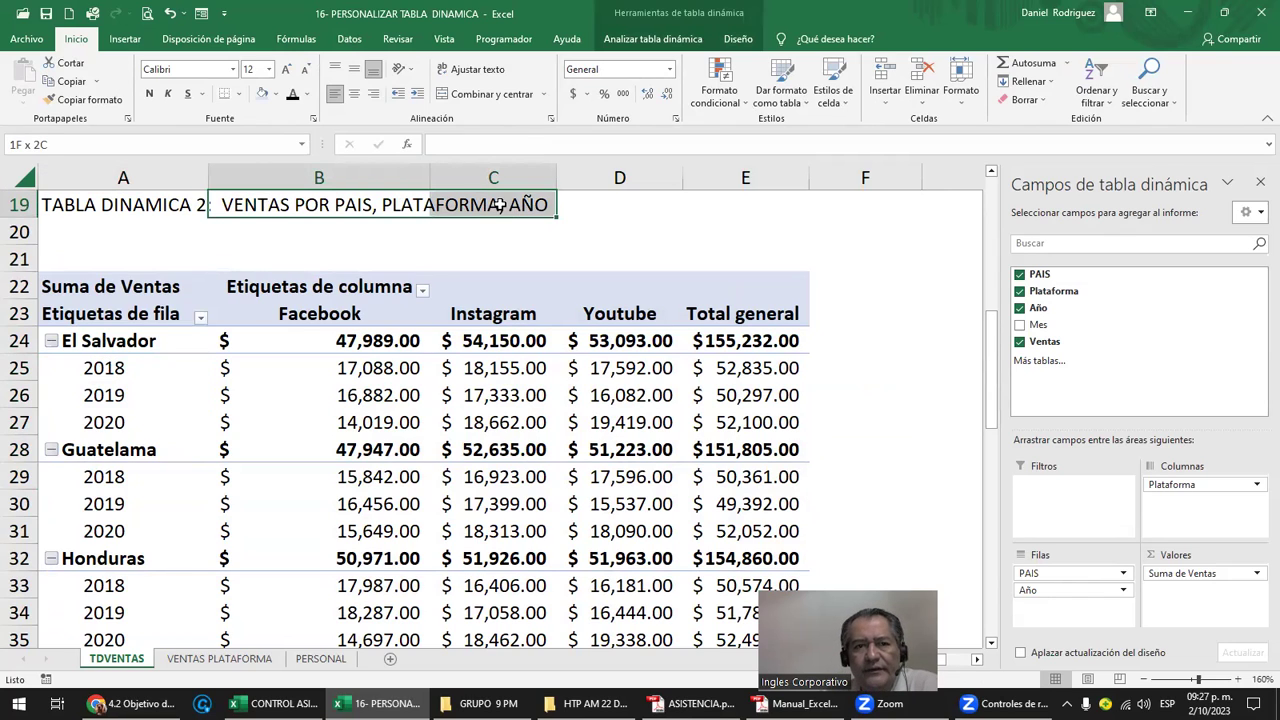
{"action": "left_click", "coordinate": [340, 248]}
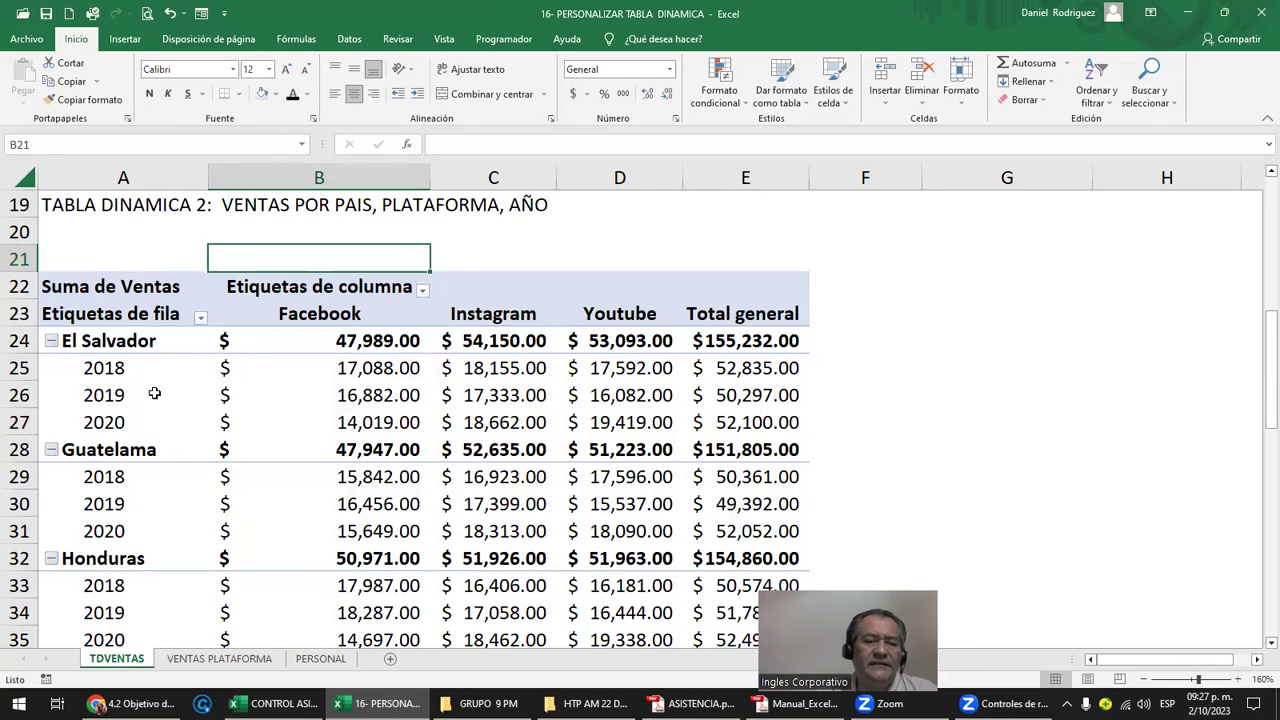
{"action": "scroll", "coordinate": [166, 380], "scroll_direction": "down", "scroll_amount": 1}
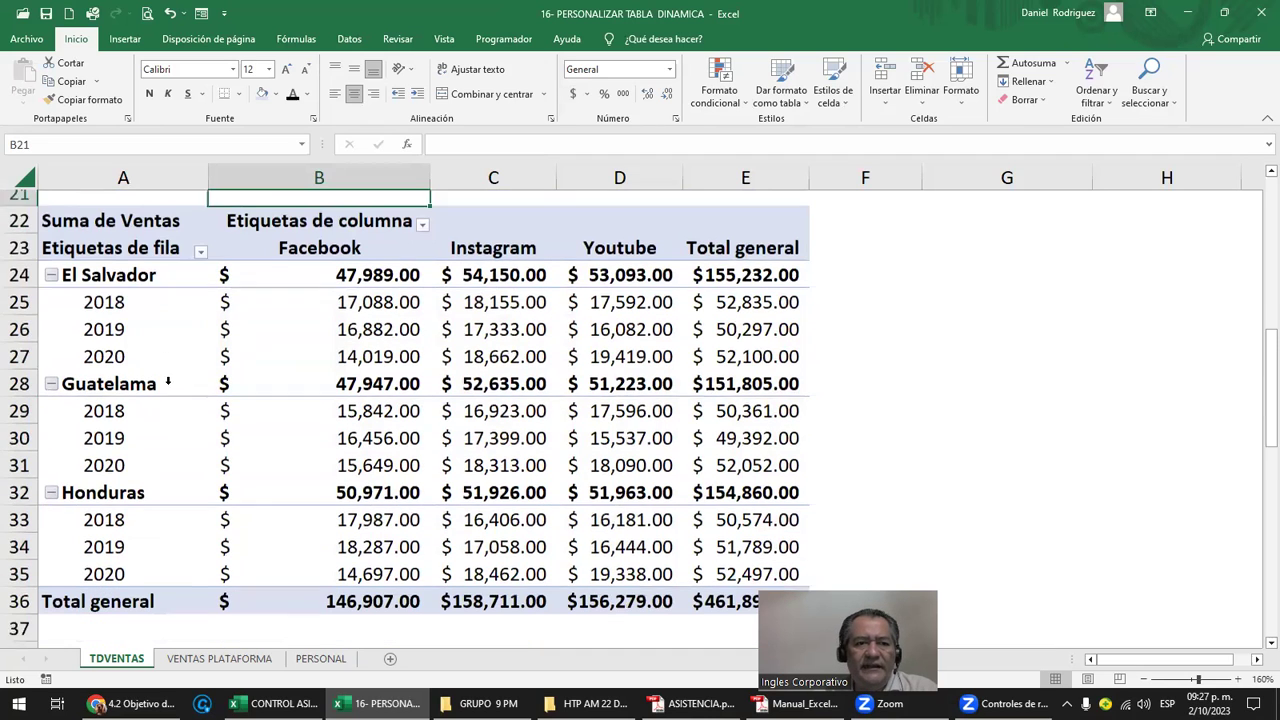
{"action": "left_click", "coordinate": [130, 263]}
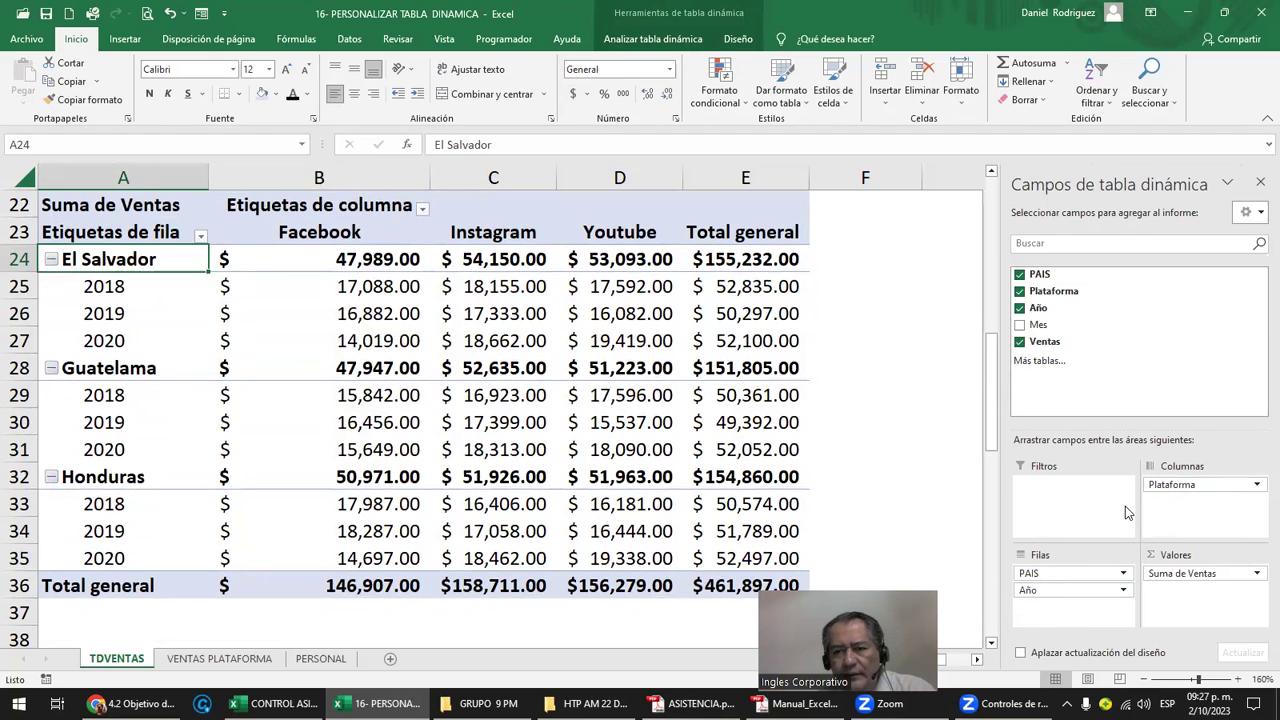
Swap Año into columns and Plataforma into rows, totalling $461,897.00, then select cell A41
{"action": "mouse_move", "coordinate": [1172, 486]}
{"action": "left_mouse_down"}
{"action": "mouse_move", "coordinate": [1165, 512]}
{"action": "mouse_move", "coordinate": [1071, 591]}
{"action": "mouse_move", "coordinate": [1184, 510]}
{"action": "left_mouse_up"}
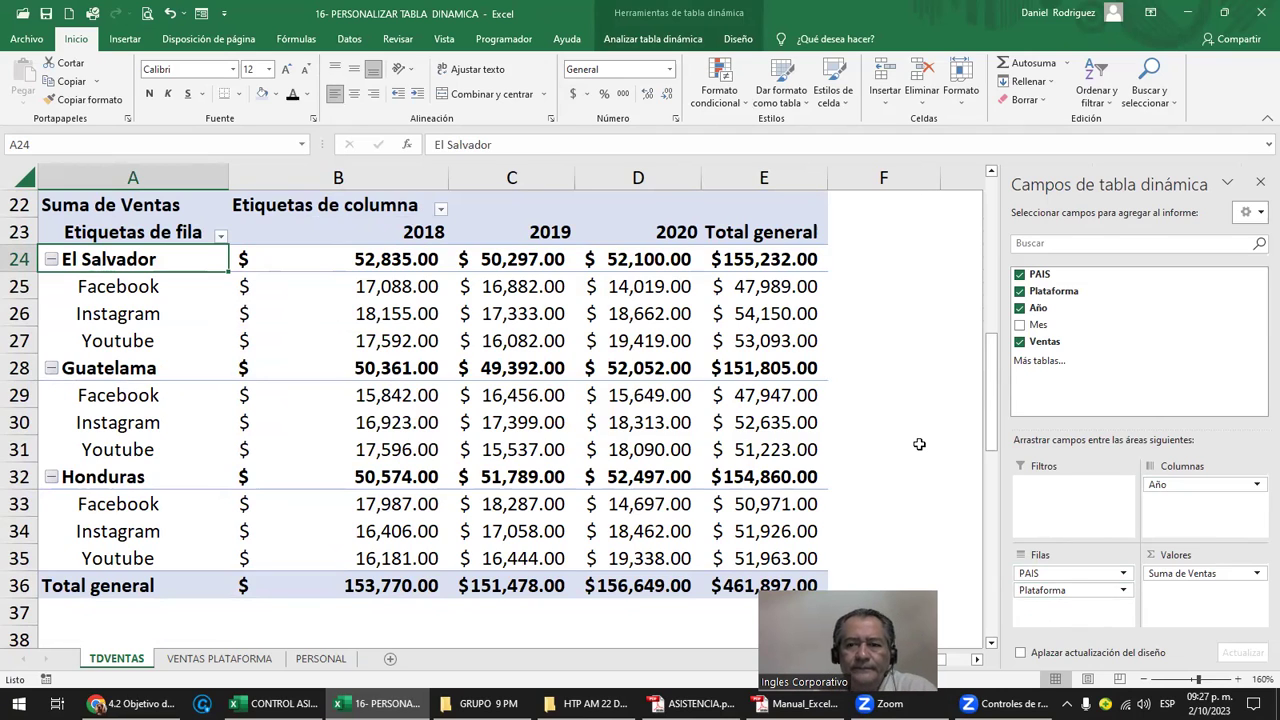
{"action": "scroll", "coordinate": [919, 444], "scroll_direction": "up", "scroll_amount": 1}
{"action": "scroll", "coordinate": [919, 444], "scroll_direction": "up", "scroll_amount": 1}
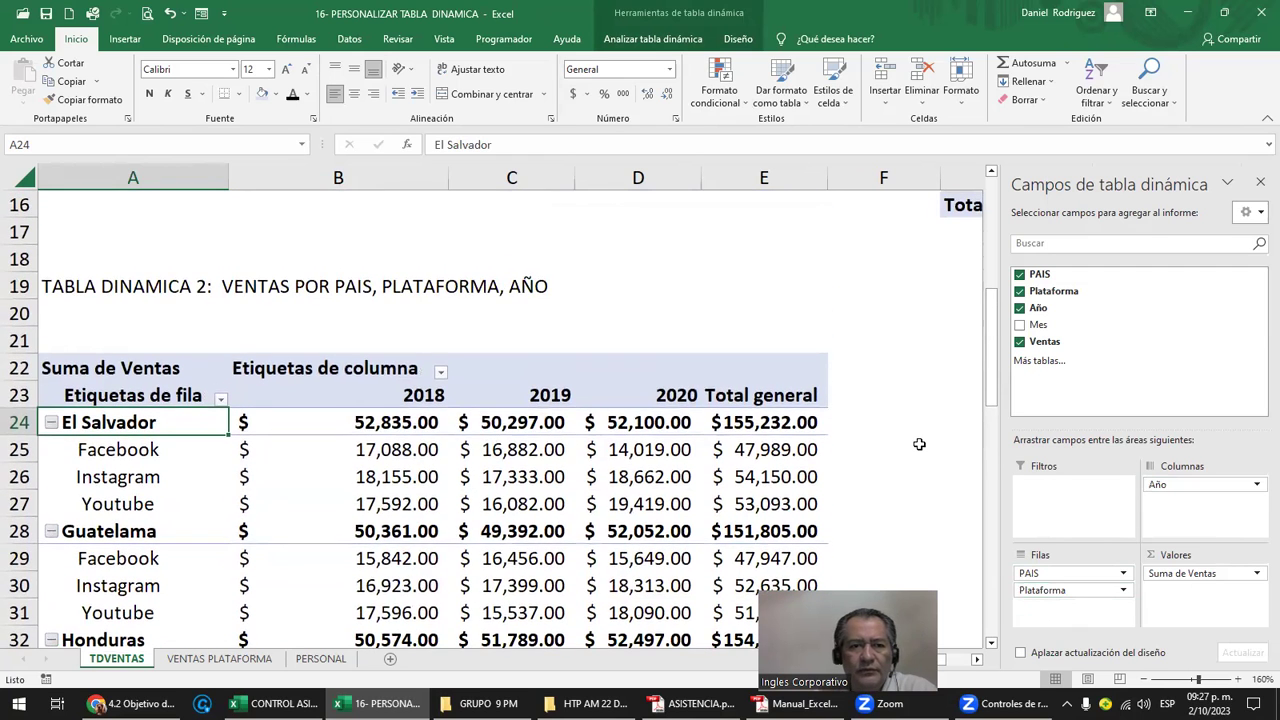
{"action": "scroll", "coordinate": [919, 444], "scroll_direction": "down", "scroll_amount": 1}
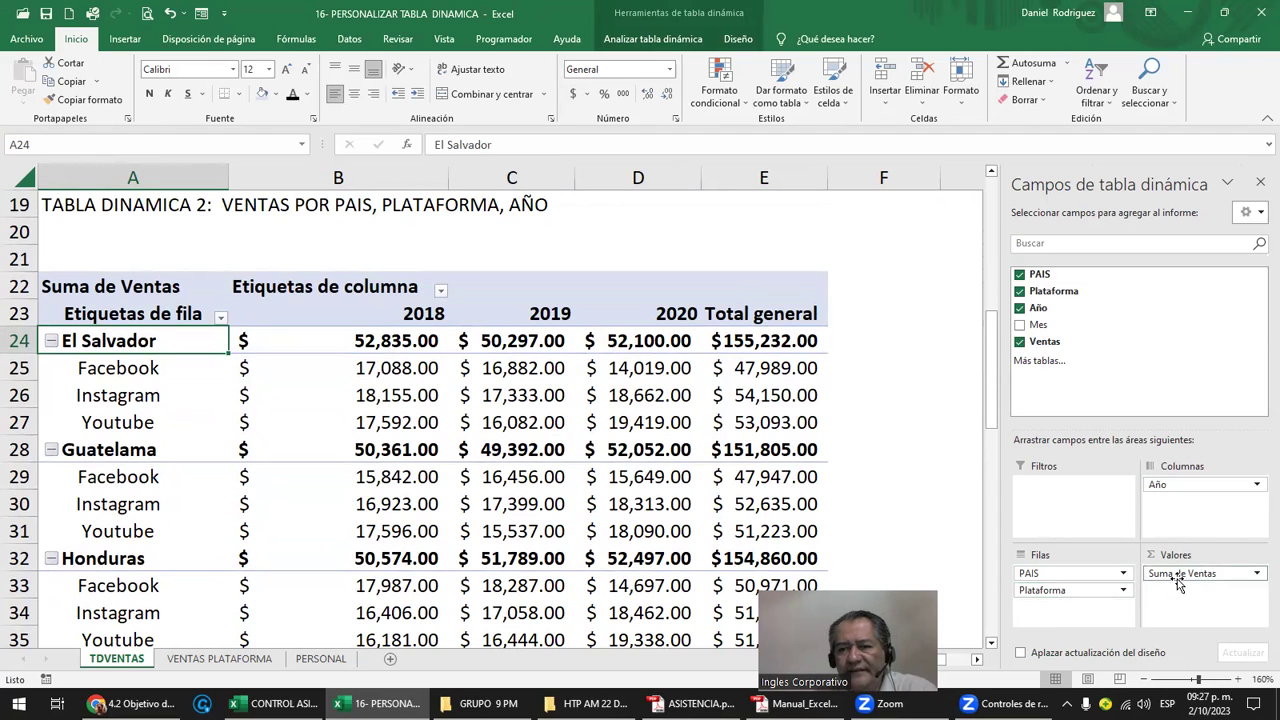
{"action": "left_click", "coordinate": [879, 425]}
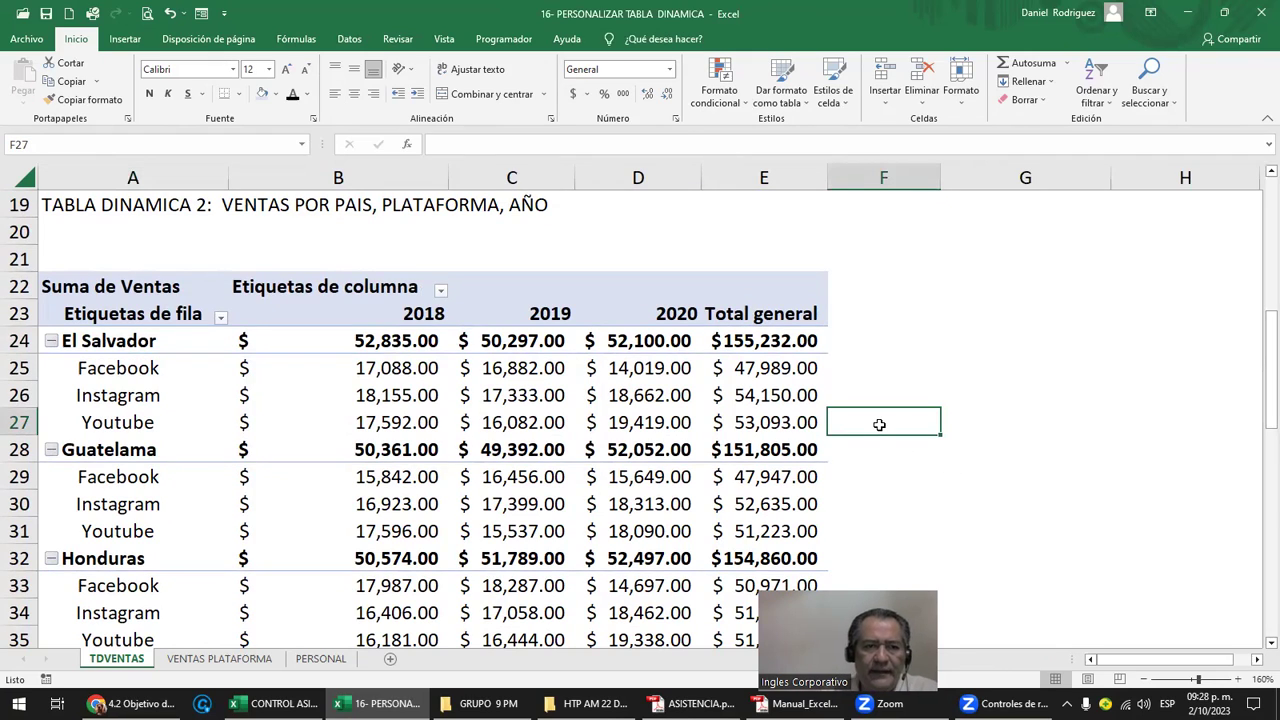
{"action": "scroll", "coordinate": [779, 451], "scroll_direction": "down", "scroll_amount": 2}
{"action": "scroll", "coordinate": [740, 465], "scroll_direction": "down", "scroll_amount": 2}
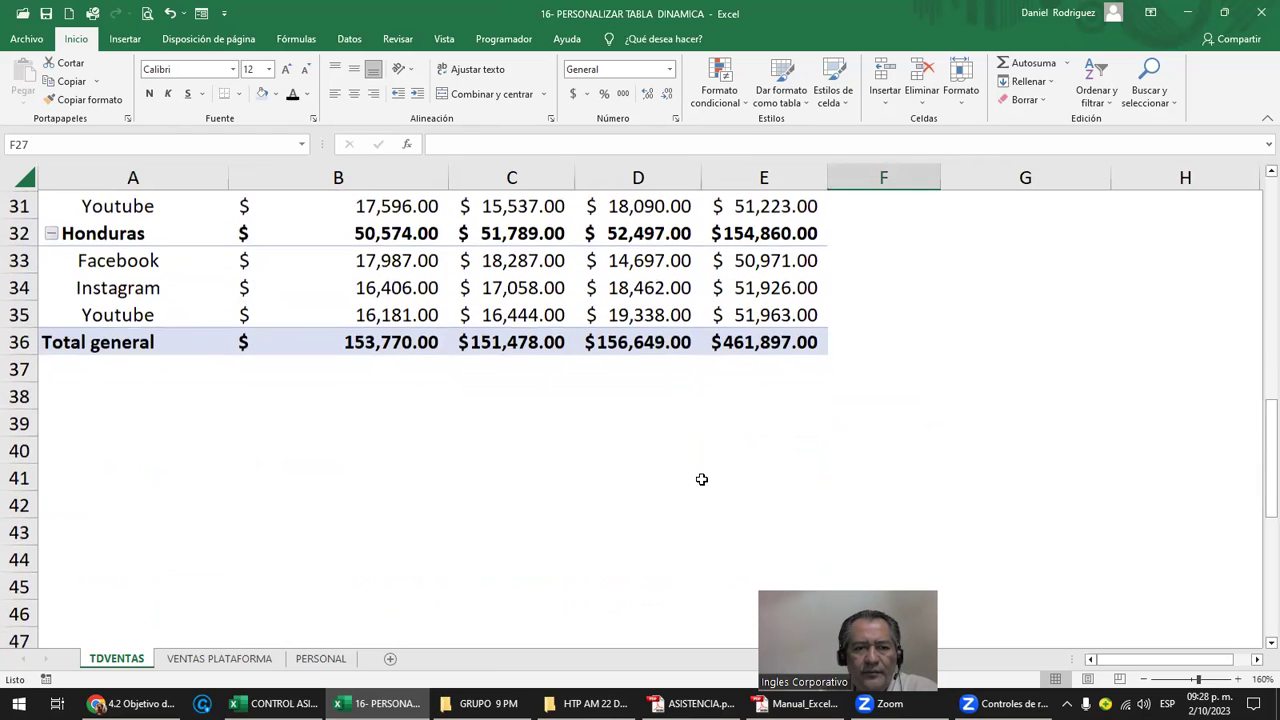
{"action": "left_click", "coordinate": [137, 479]}
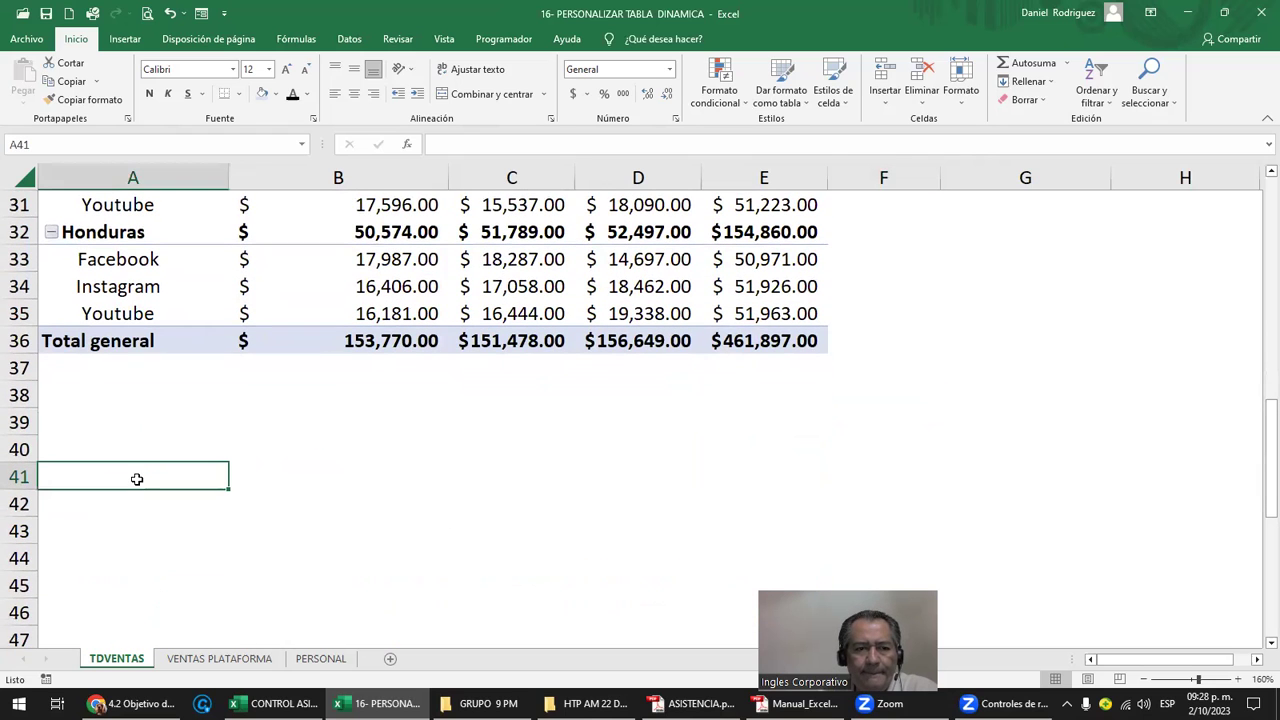
Copy the TABLA DINAMICA 3 heading from VENTAS PLATAFORMA G8 into A41 of TDVENTAS
{"action": "left_click", "coordinate": [205, 659]}
{"action": "left_click", "coordinate": [256, 390]}
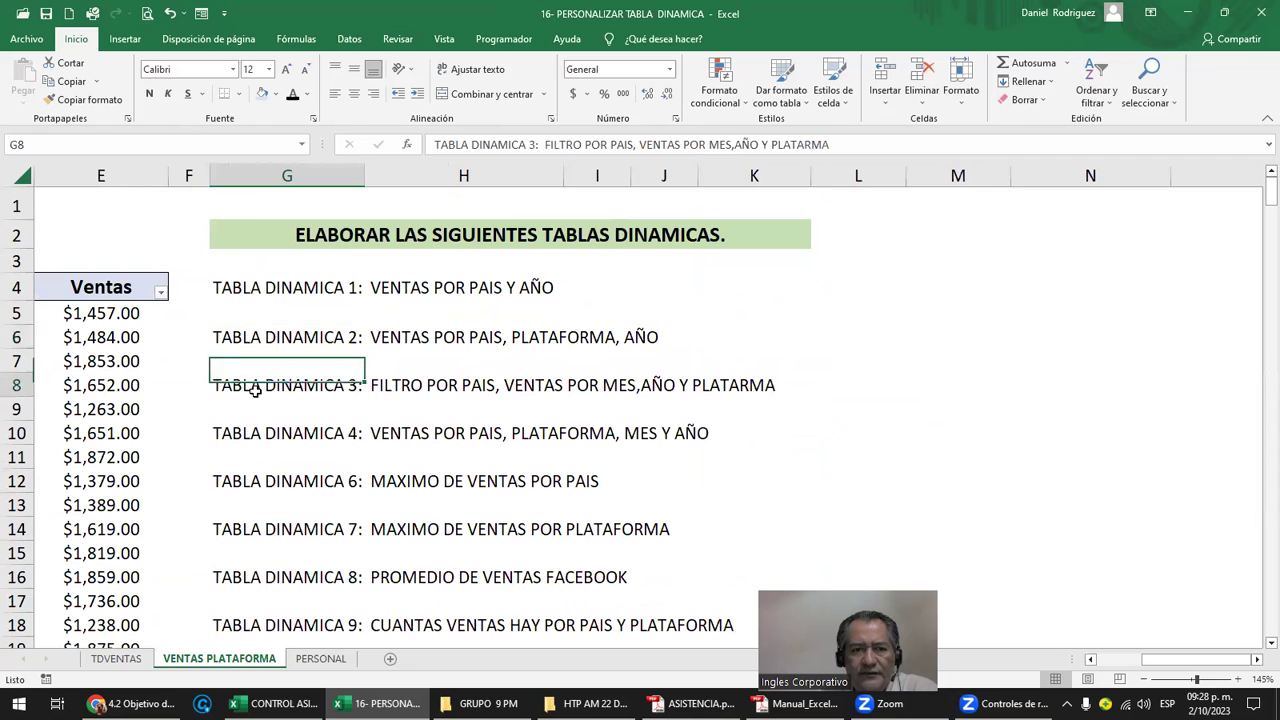
{"action": "key", "text": "ctrl+c"}
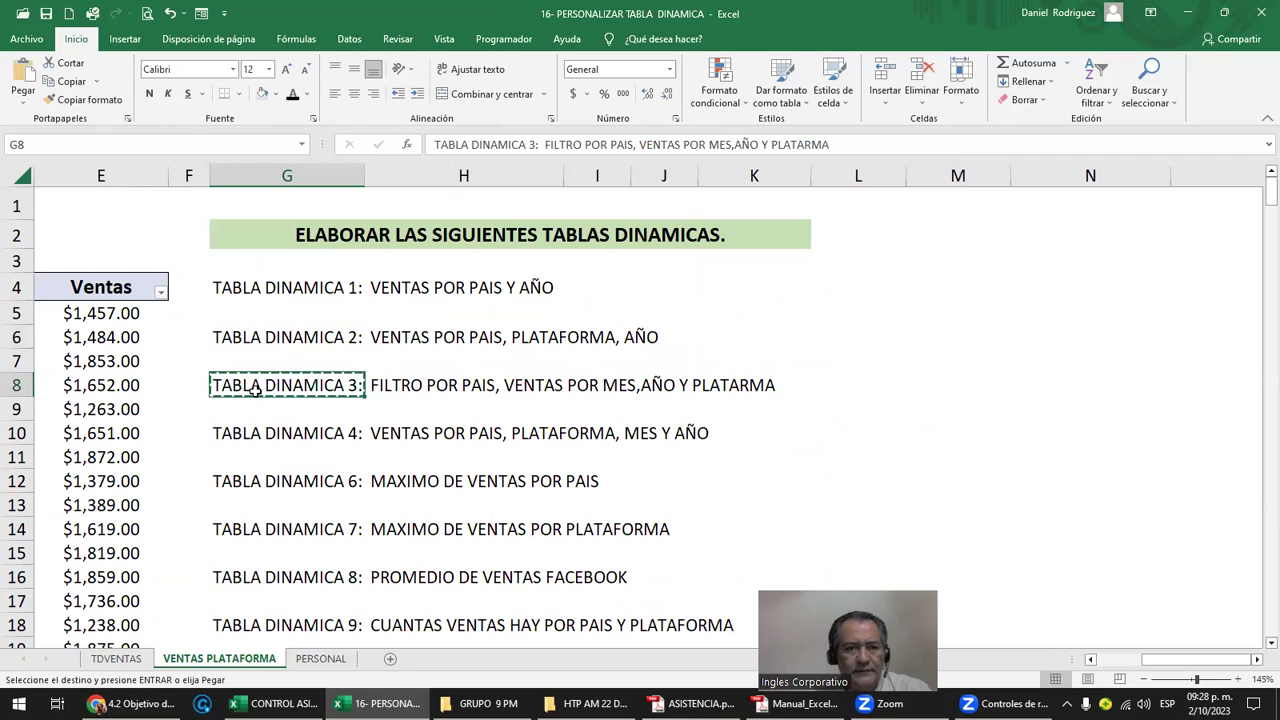
{"action": "left_click", "coordinate": [118, 659]}
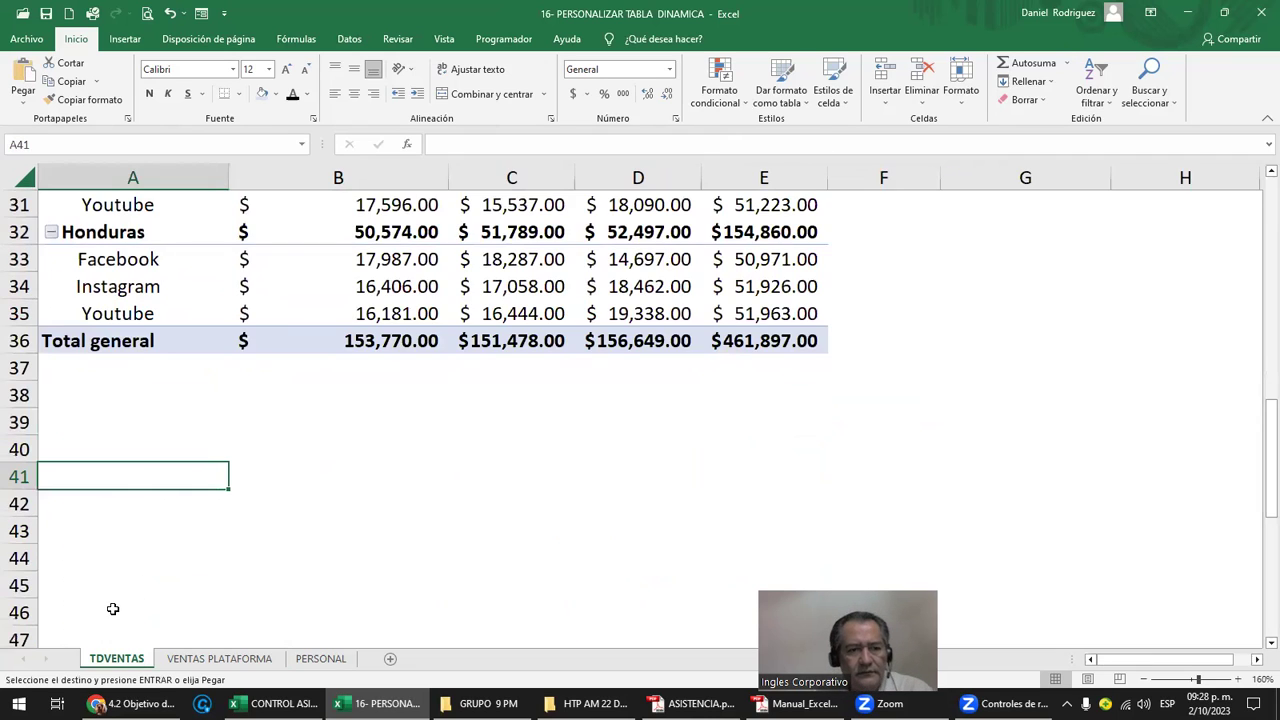
{"action": "key", "text": "ctrl+v"}
{"action": "left_click", "coordinate": [164, 637]}
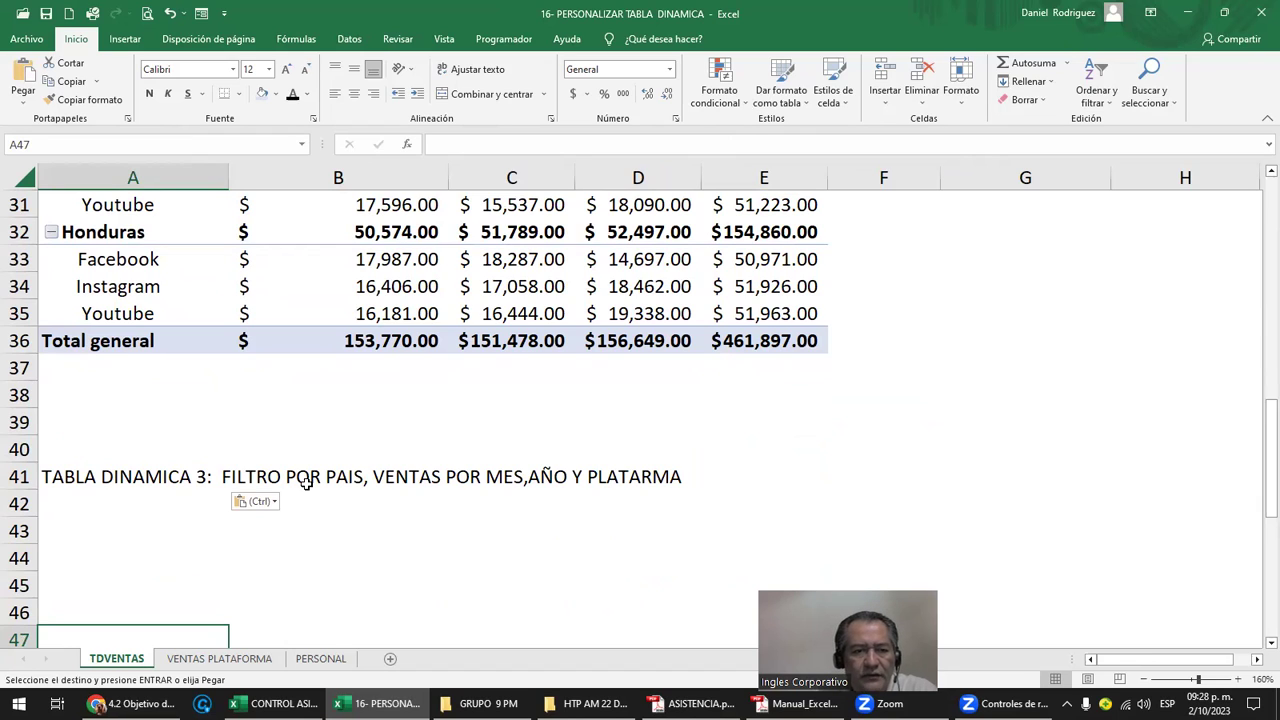
{"action": "left_click", "coordinate": [97, 548]}
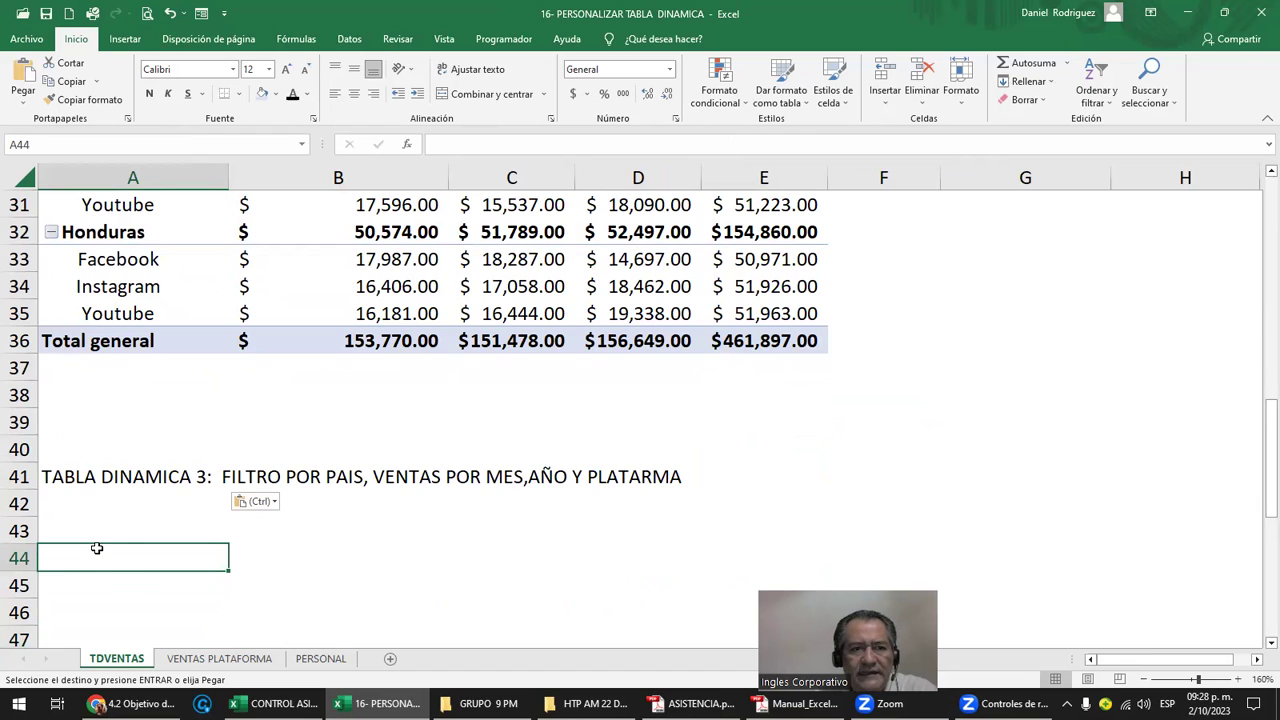
Insert a new pivot table from the VENTAS table at cell A44 of TDVENTAS
{"action": "left_click", "coordinate": [125, 38]}
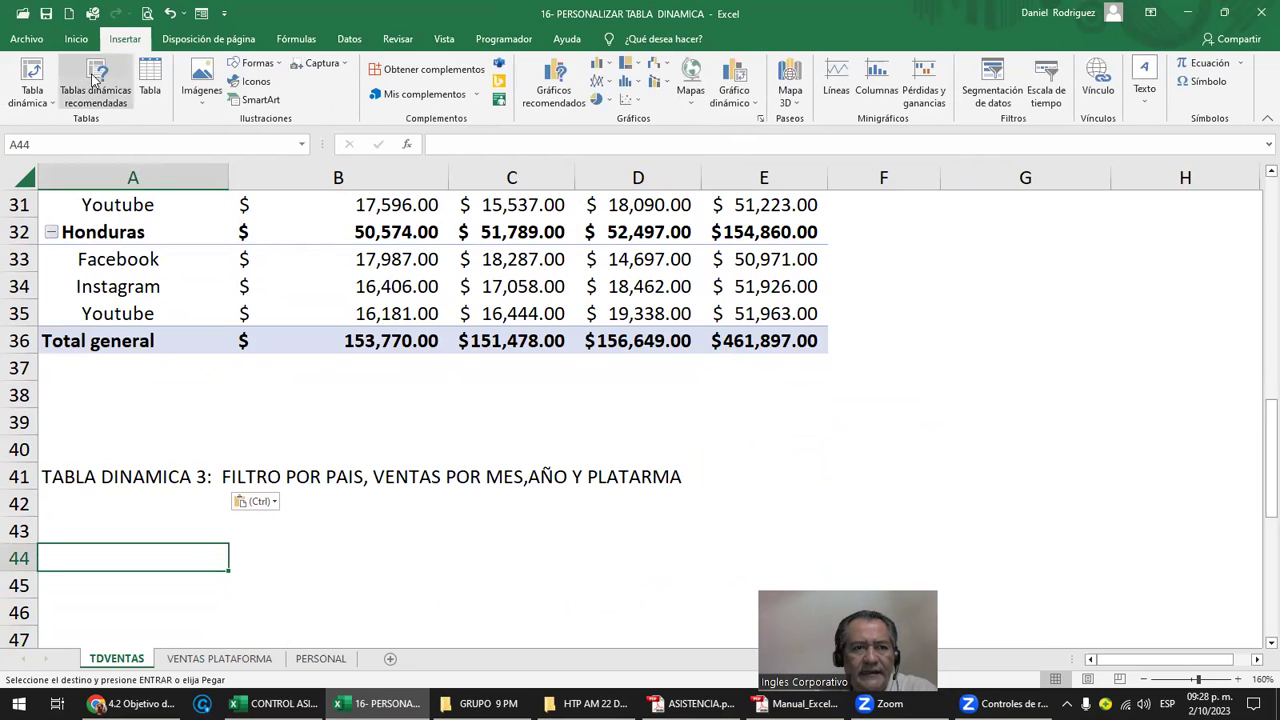
{"action": "left_click", "coordinate": [40, 93]}
{"action": "left_click", "coordinate": [60, 121]}
{"action": "type", "text": "VENTAS"}
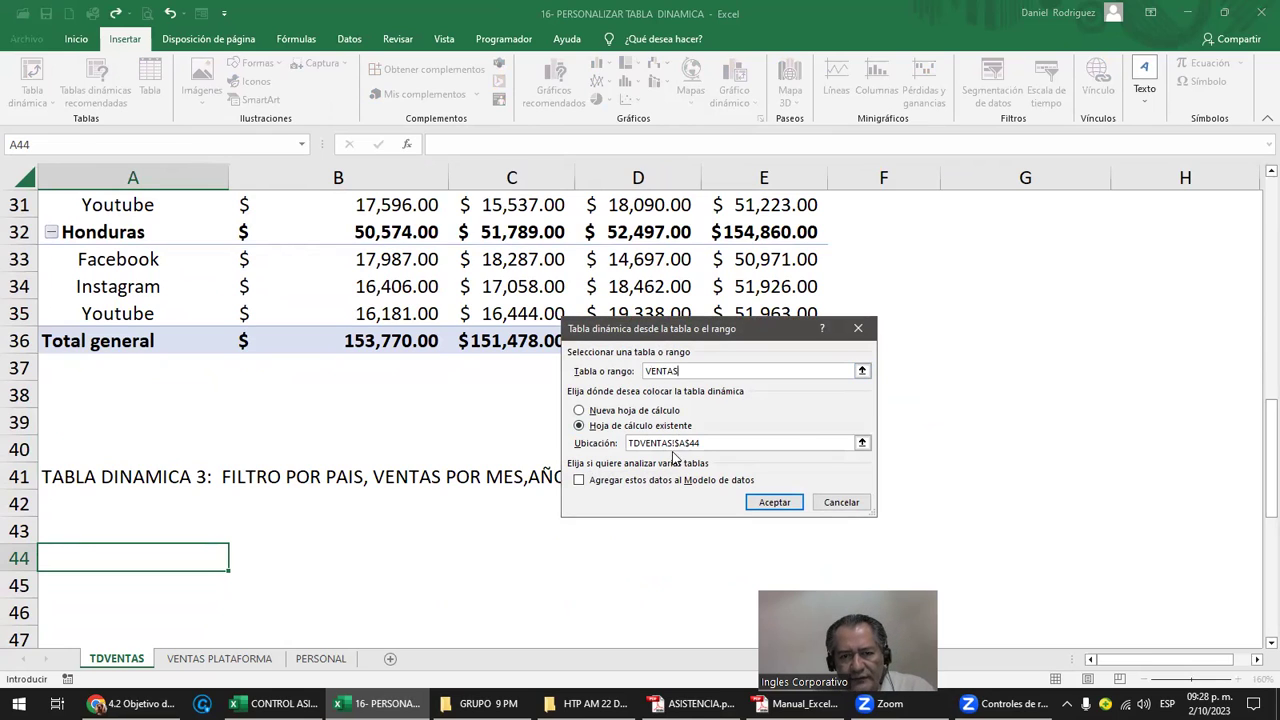
{"action": "left_click", "coordinate": [774, 503]}
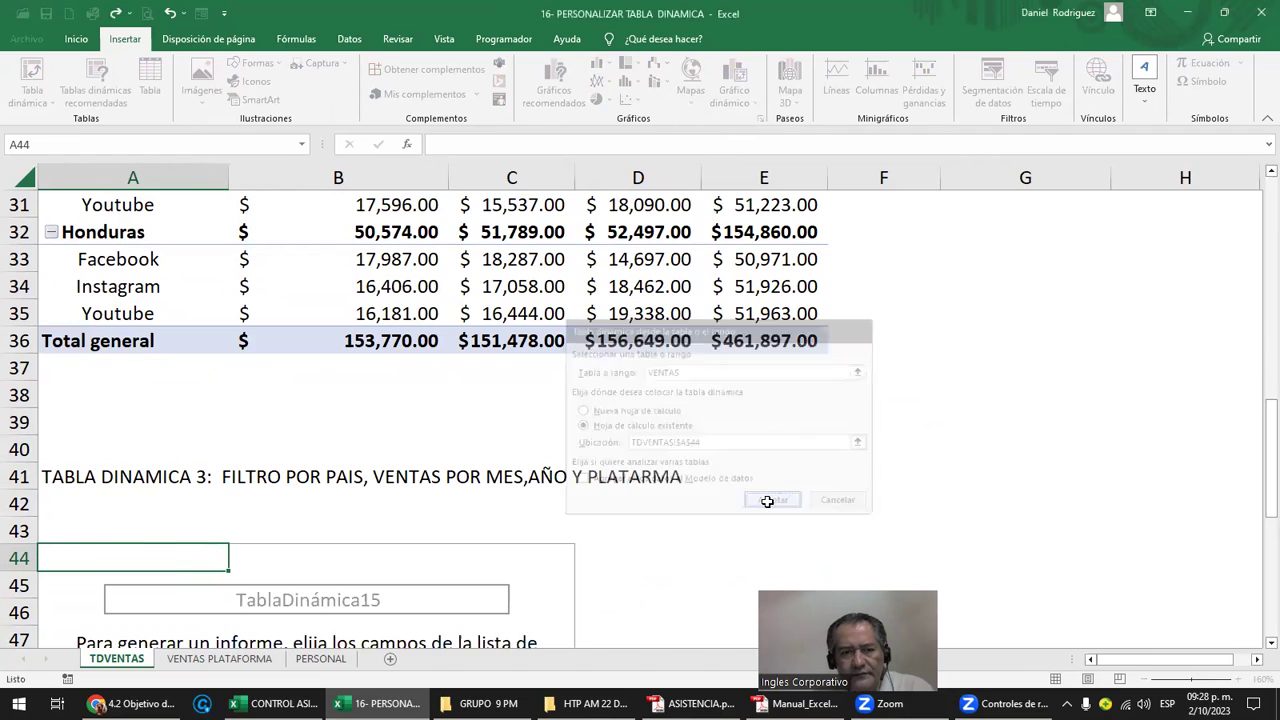
{"action": "scroll", "coordinate": [767, 501], "scroll_direction": "down", "scroll_amount": 1}
{"action": "scroll", "coordinate": [767, 501], "scroll_direction": "down", "scroll_amount": 2}
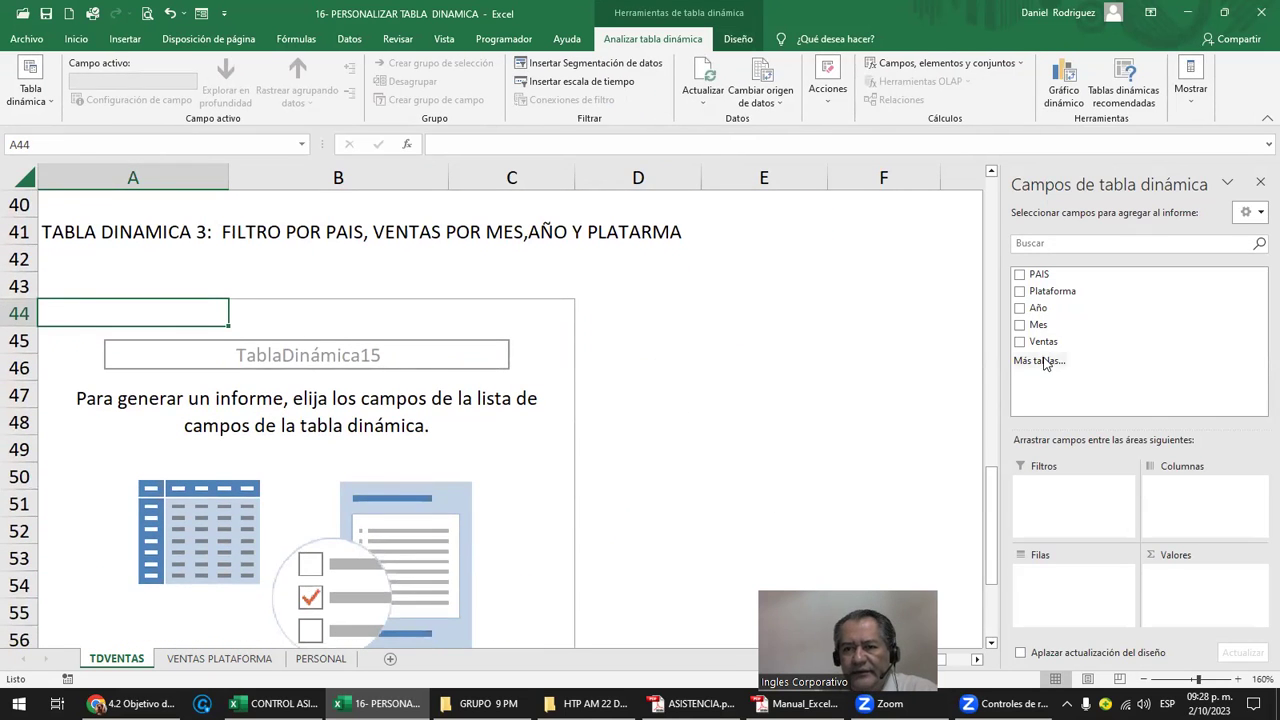
Sum Ventas in the new pivot (461897) and correct 'PLATARMA' to 'PLATAFORMA' in the A41 title
{"action": "mouse_move", "coordinate": [1041, 341]}
{"action": "left_mouse_down"}
{"action": "mouse_move", "coordinate": [1147, 421]}
{"action": "mouse_move", "coordinate": [1215, 585]}
{"action": "left_mouse_up"}
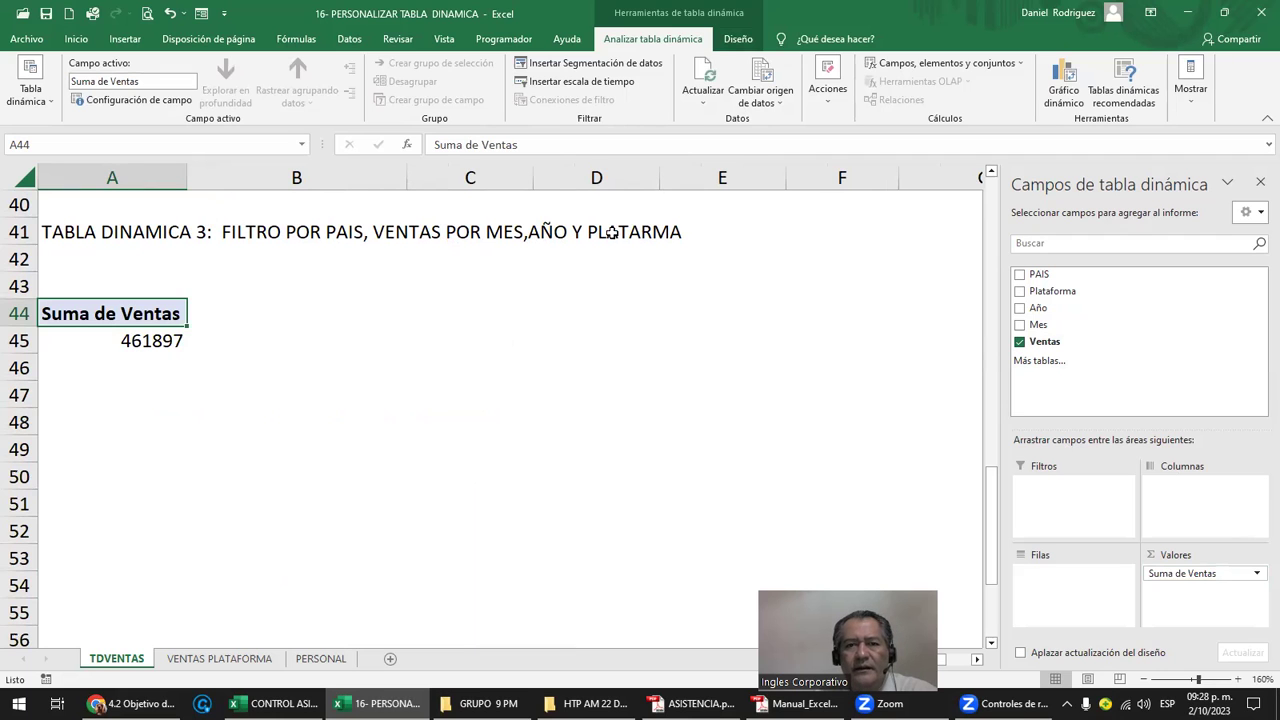
{"action": "left_click", "coordinate": [175, 233]}
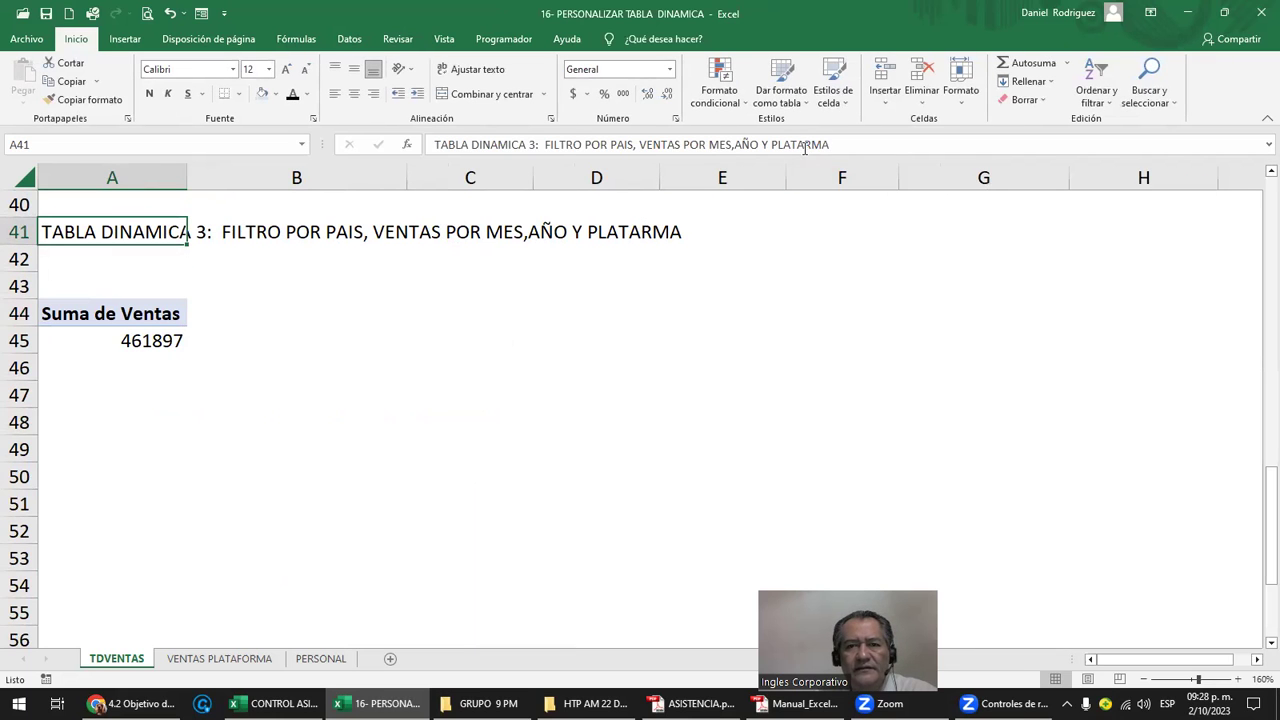
{"action": "left_click", "coordinate": [803, 144]}
{"action": "type", "text": "FORMA"}
{"action": "key", "text": "Delete"}
{"action": "key", "text": "Delete"}
{"action": "key", "text": "Delete"}
{"action": "key", "text": "Return"}
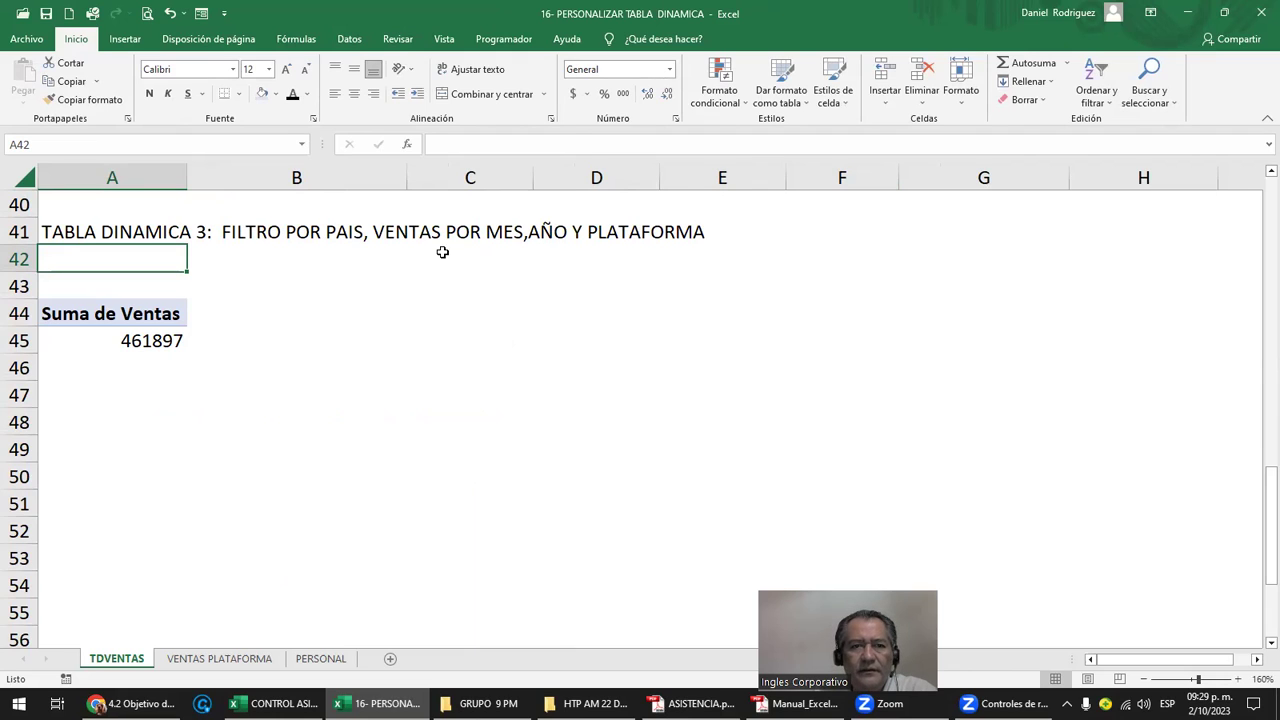
Add PAIS as the new pivot's report filter
{"action": "left_click", "coordinate": [113, 315]}
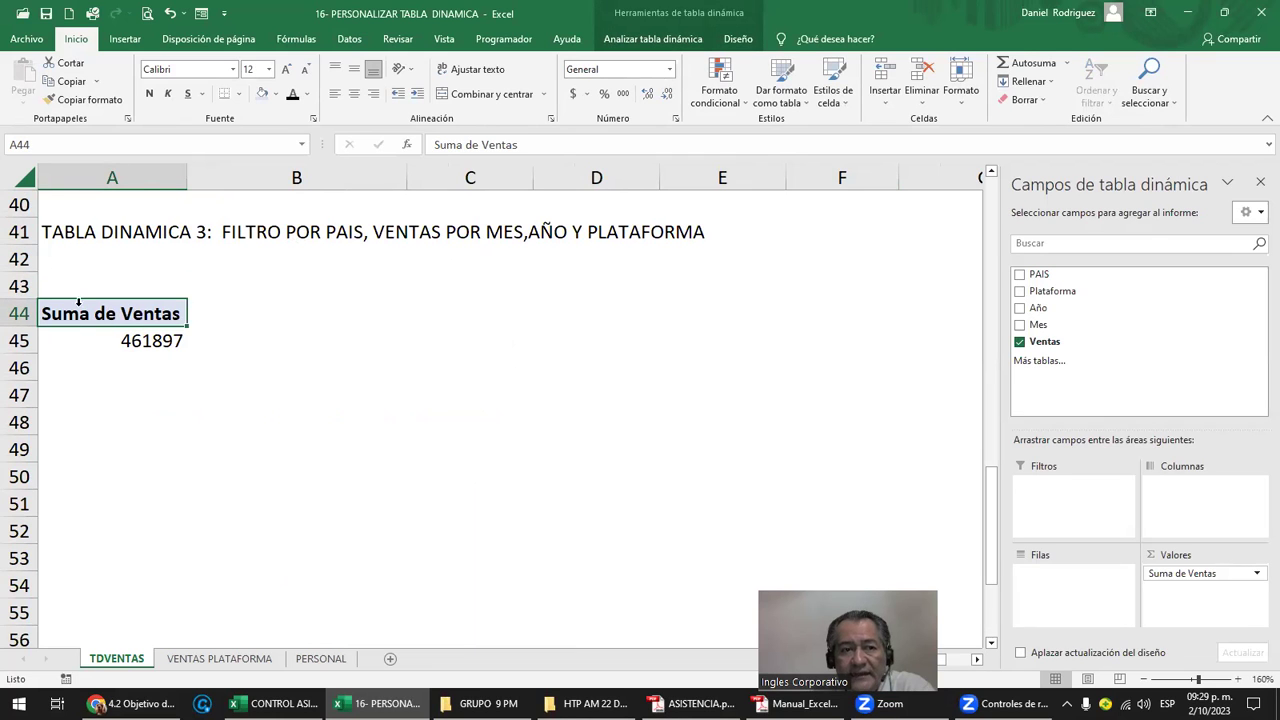
{"action": "left_click_drag", "start_coordinate": [20, 288], "coordinate": [24, 285]}
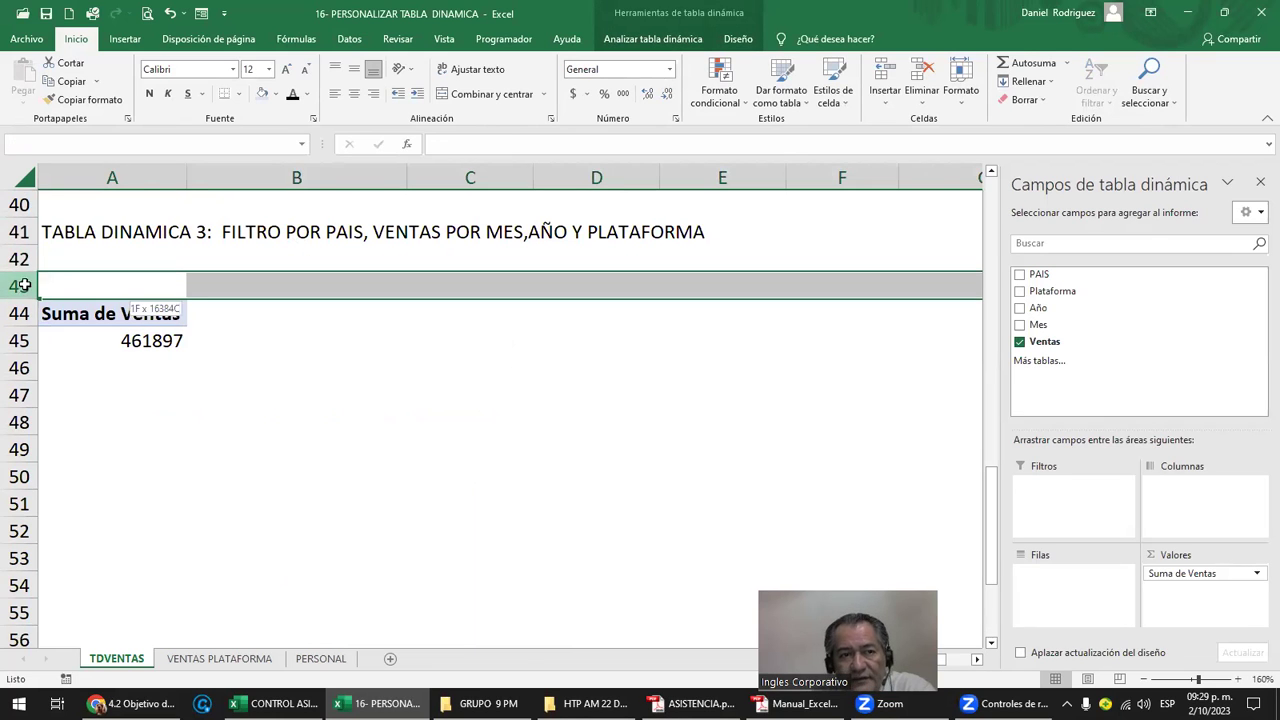
{"action": "left_click", "coordinate": [76, 310]}
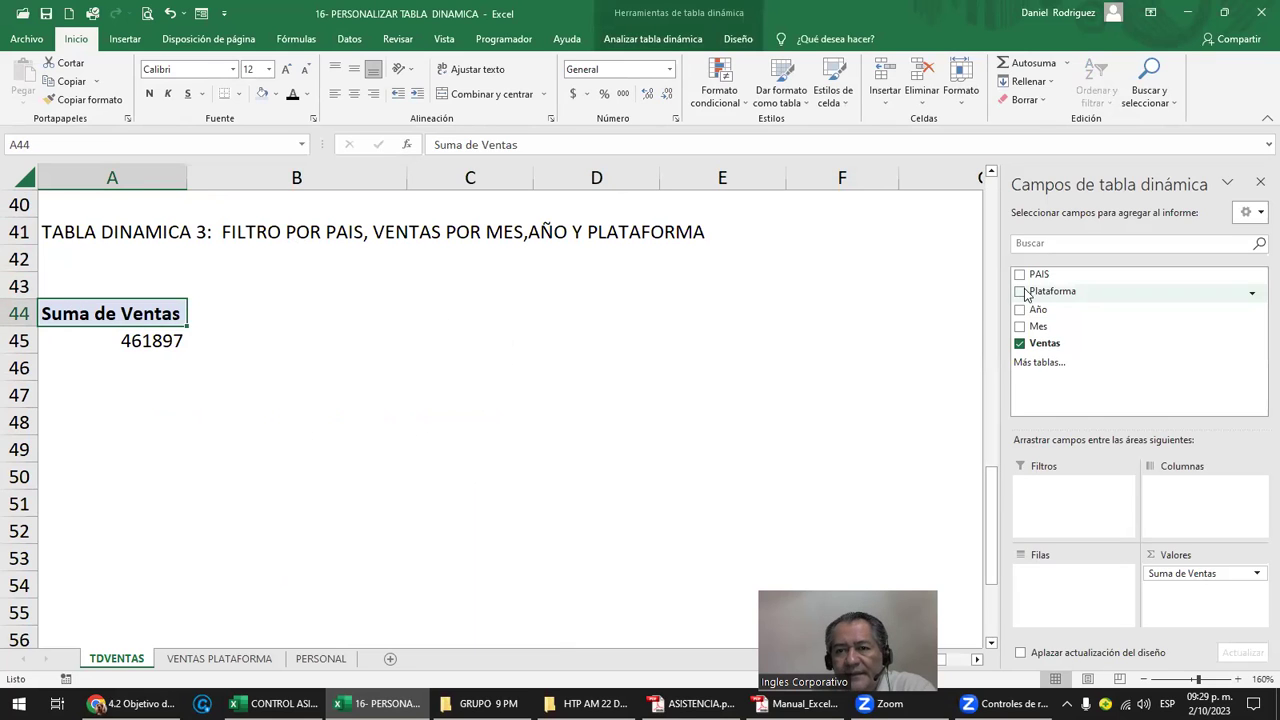
{"action": "left_click_drag", "start_coordinate": [1032, 274], "coordinate": [1057, 490]}
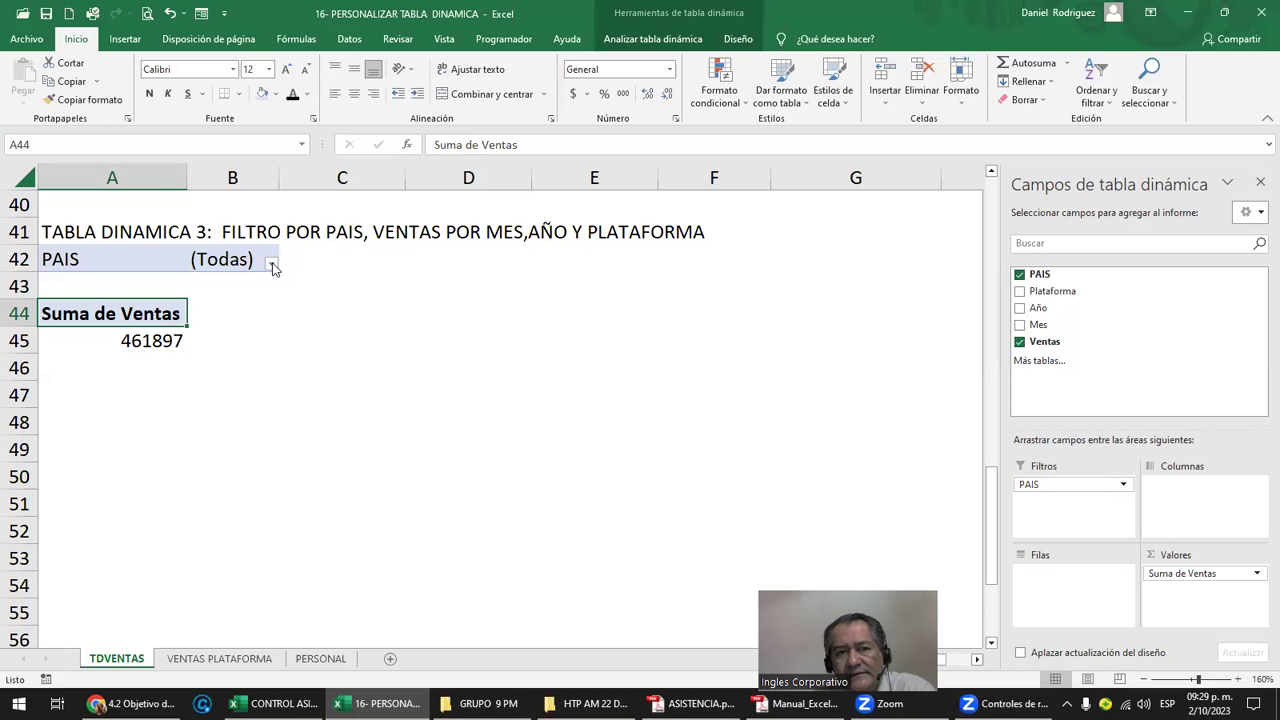
Insert a blank row at row 42 between the title and the pivot
{"action": "right_click", "coordinate": [15, 260]}
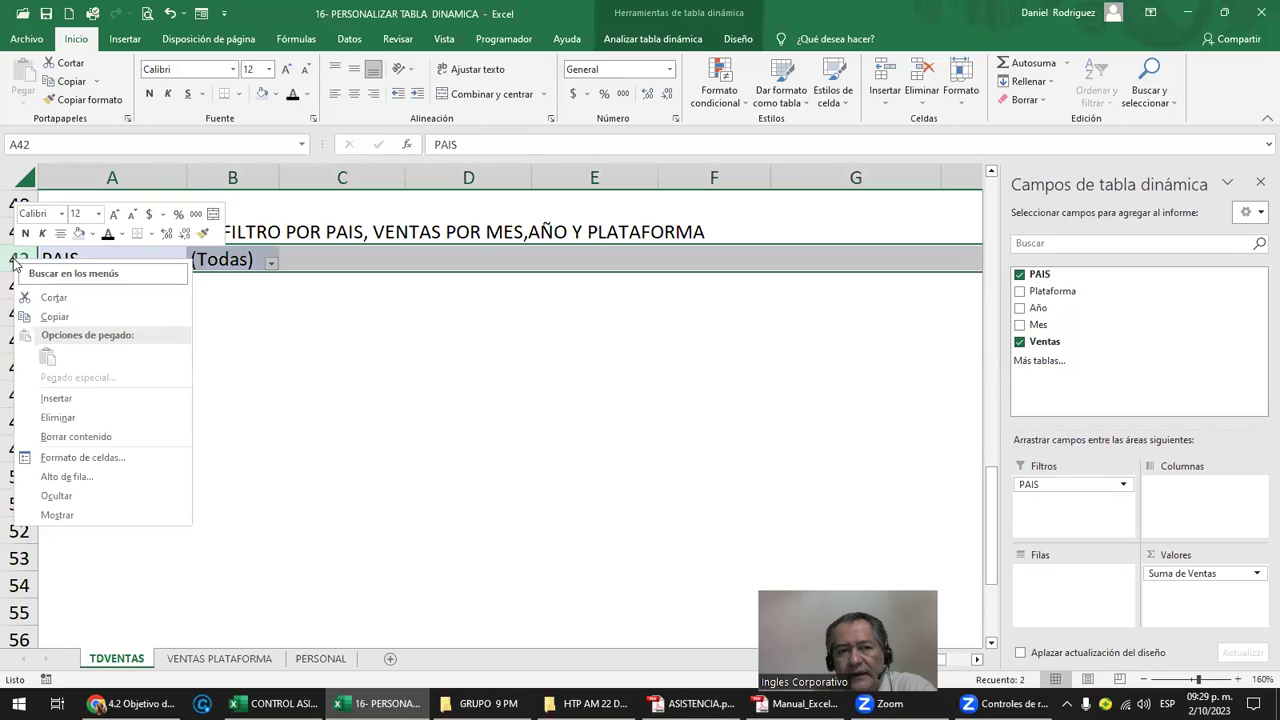
{"action": "left_click", "coordinate": [98, 394]}
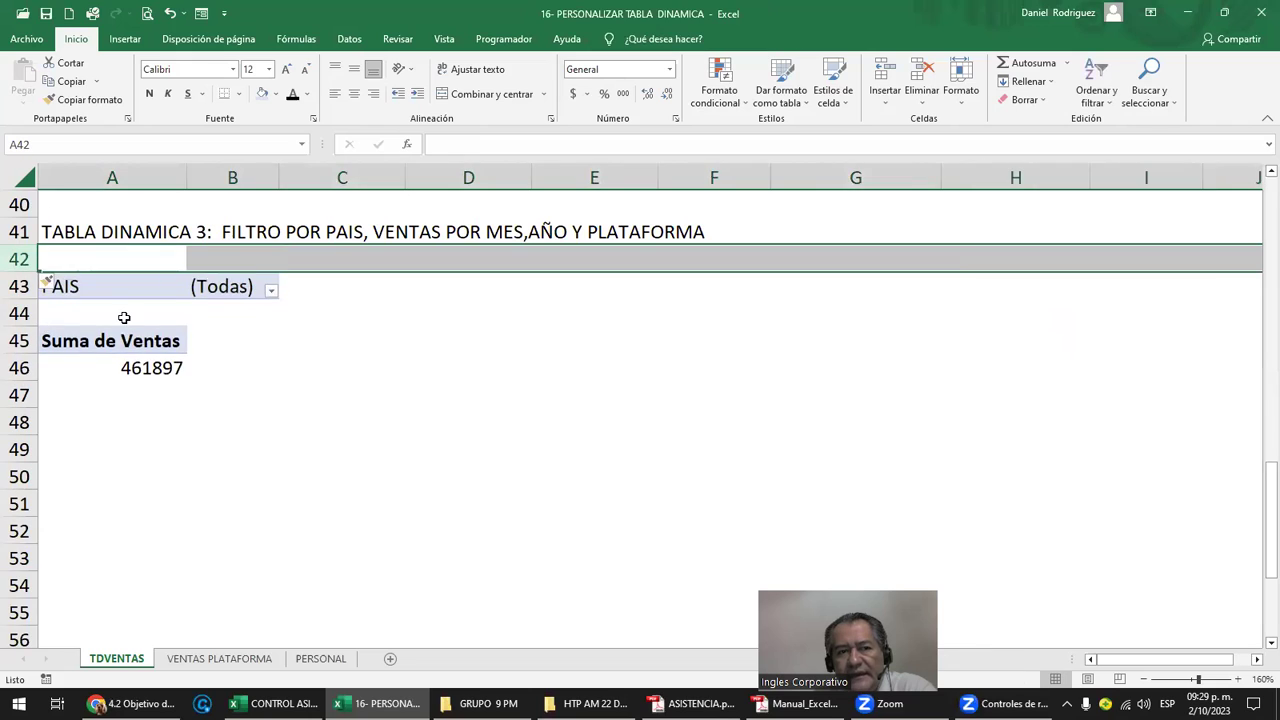
{"action": "left_click", "coordinate": [122, 316]}
{"action": "left_click_drag", "start_coordinate": [122, 316], "coordinate": [124, 261]}
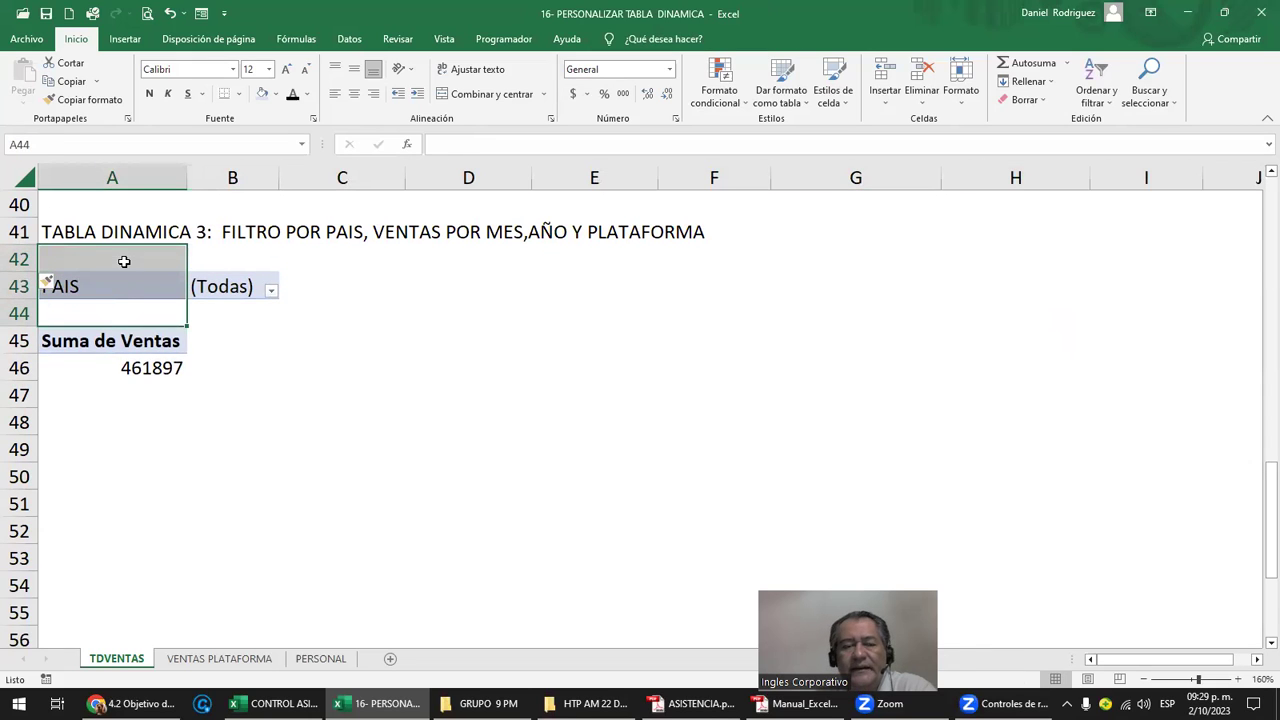
{"action": "left_click", "coordinate": [285, 312]}
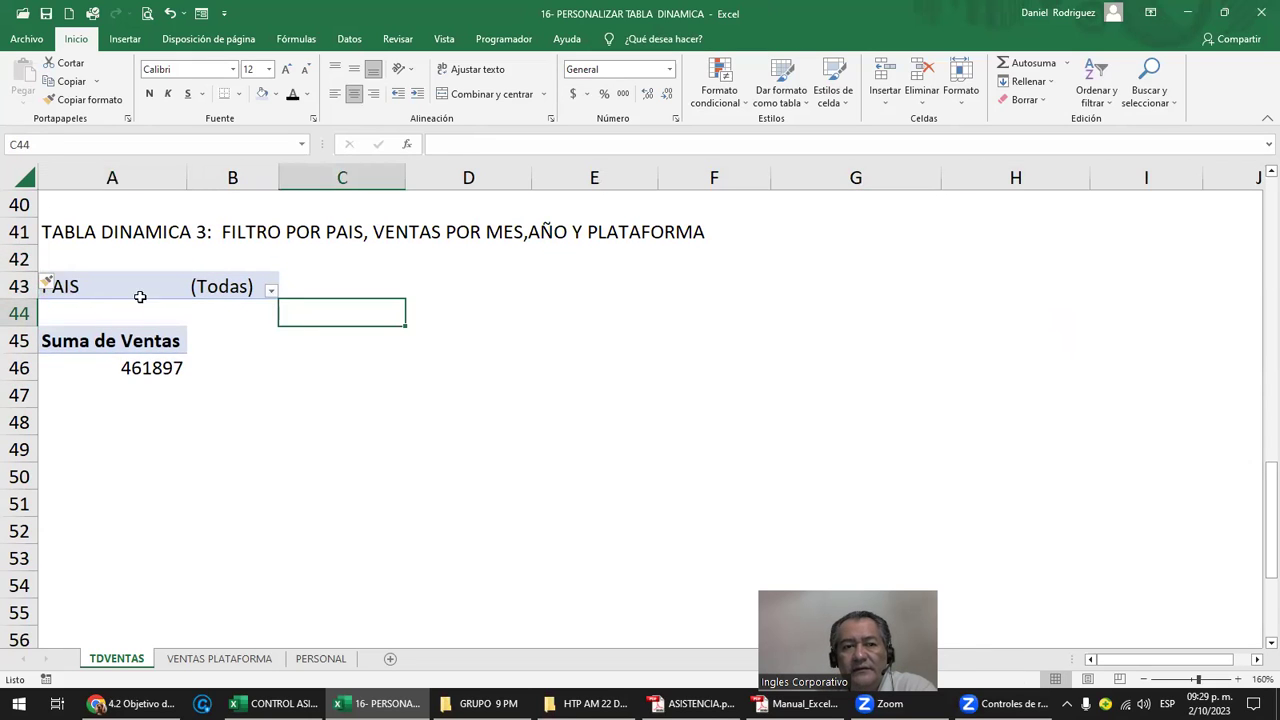
Re-add PAIS as the filter set to (Todas) and place Mes in the rows
{"action": "left_click", "coordinate": [108, 288]}
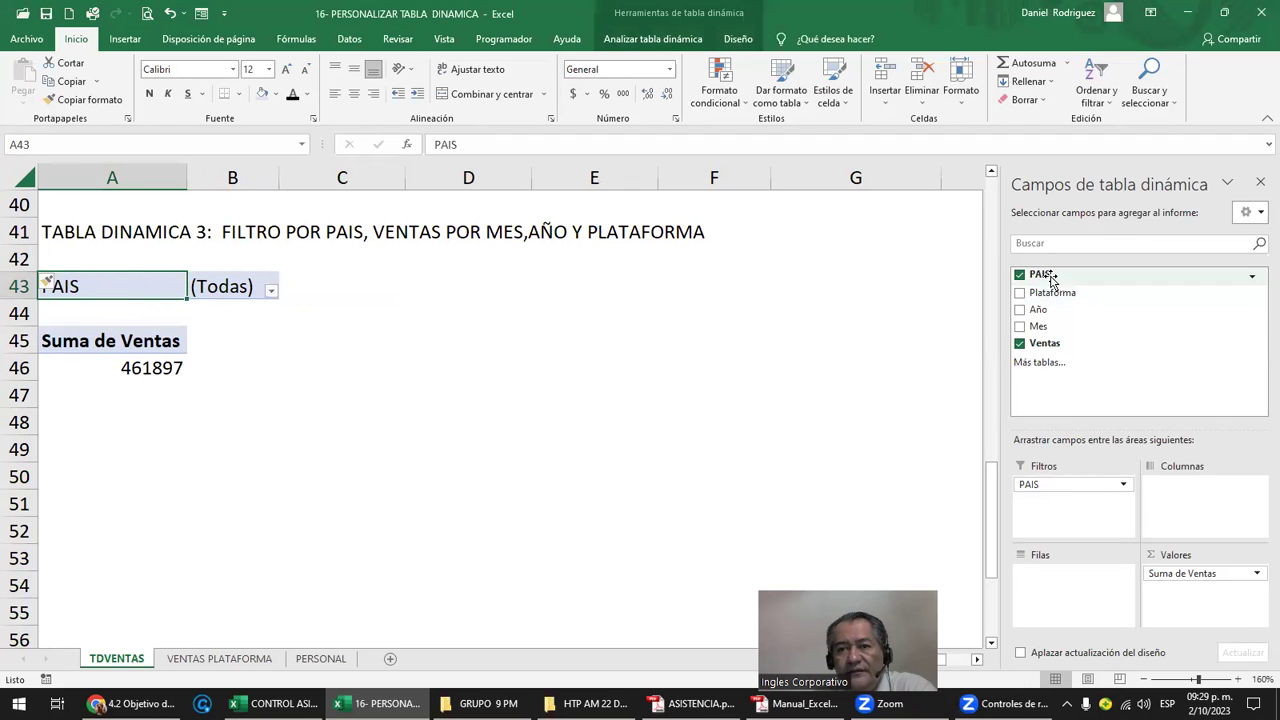
{"action": "left_click_drag", "start_coordinate": [1100, 484], "coordinate": [1124, 381]}
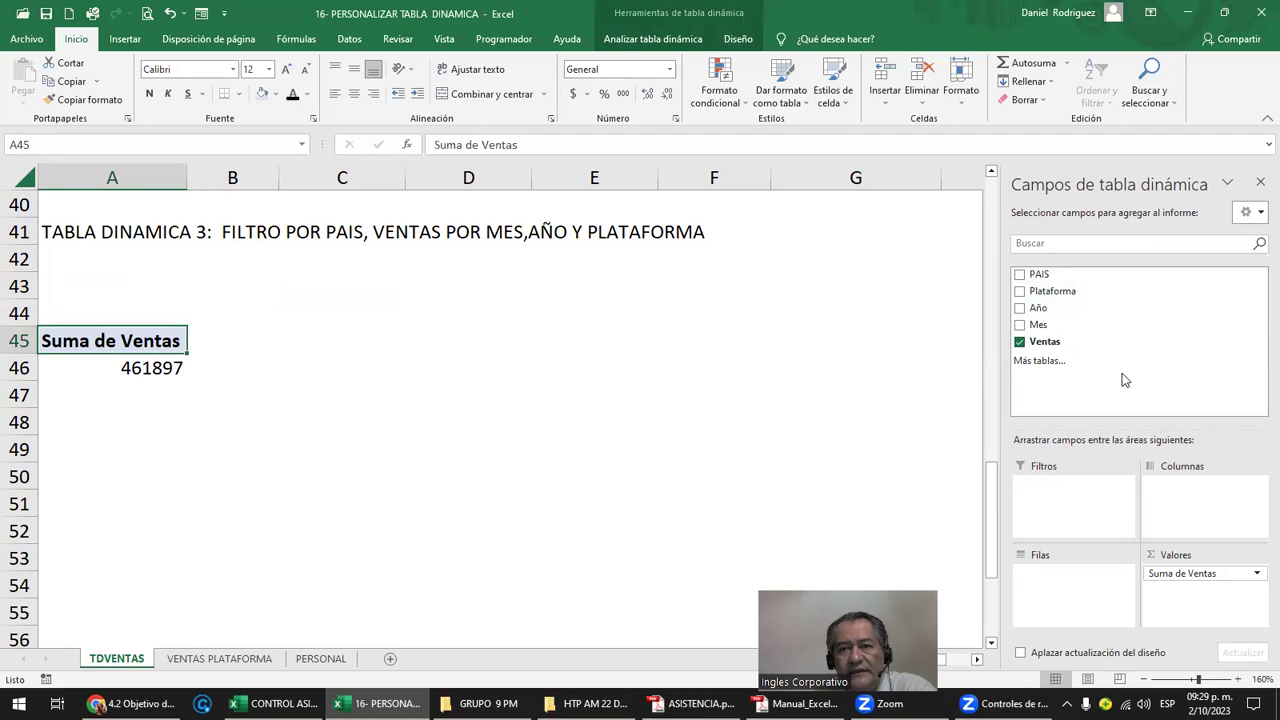
{"action": "left_click_drag", "start_coordinate": [1034, 275], "coordinate": [1066, 501]}
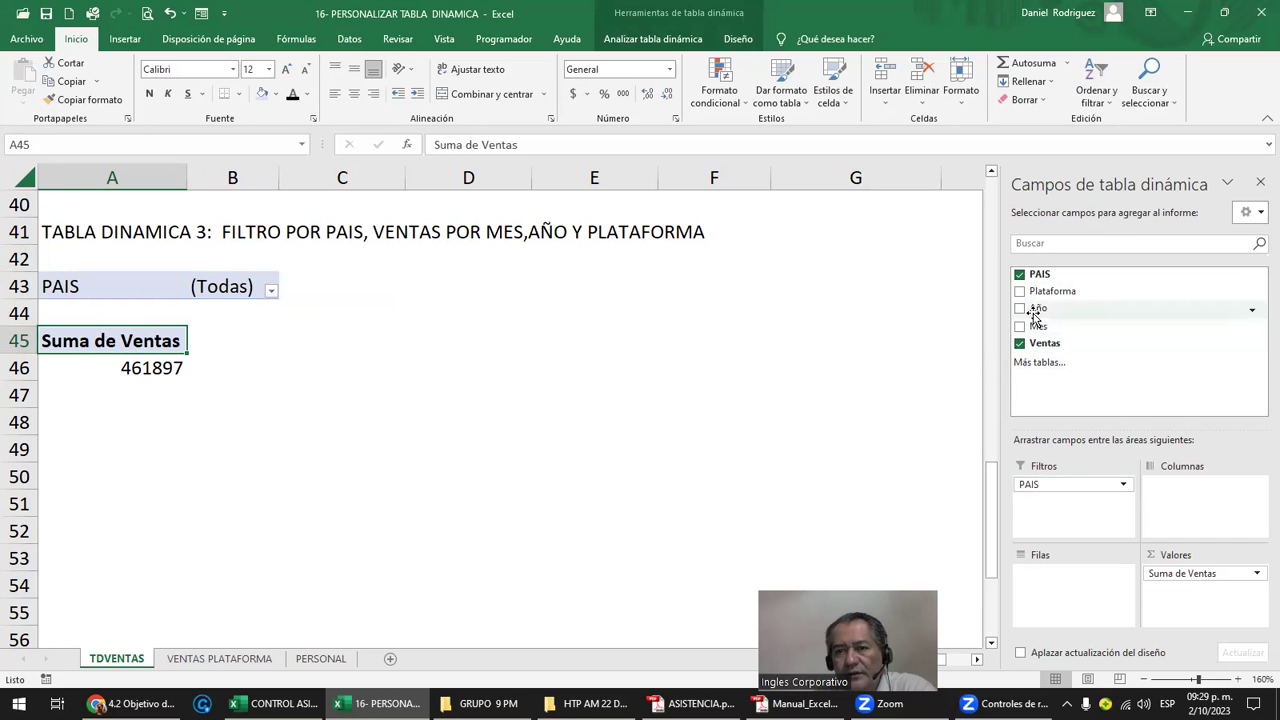
{"action": "left_click_drag", "start_coordinate": [1040, 326], "coordinate": [1072, 580]}
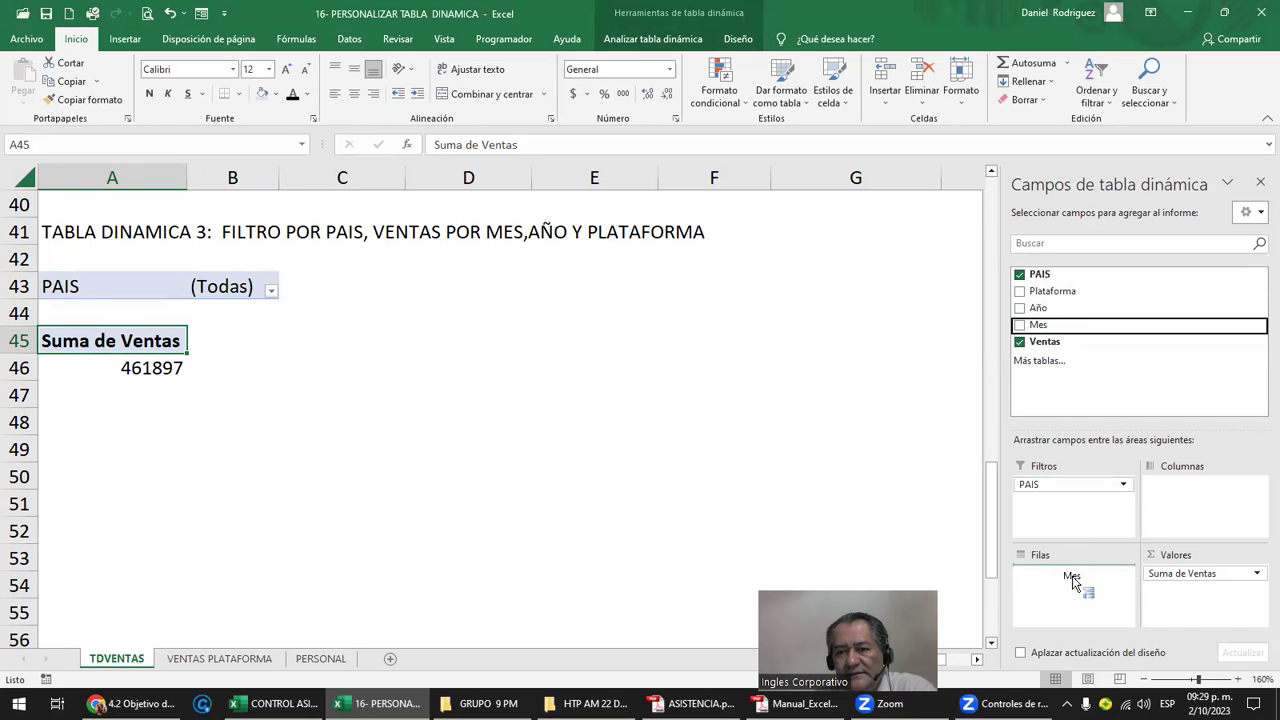
Nest Año under Mes and Plataforma under Año in the rows; Enero totals 46314
{"action": "left_click_drag", "start_coordinate": [1050, 308], "coordinate": [1068, 592]}
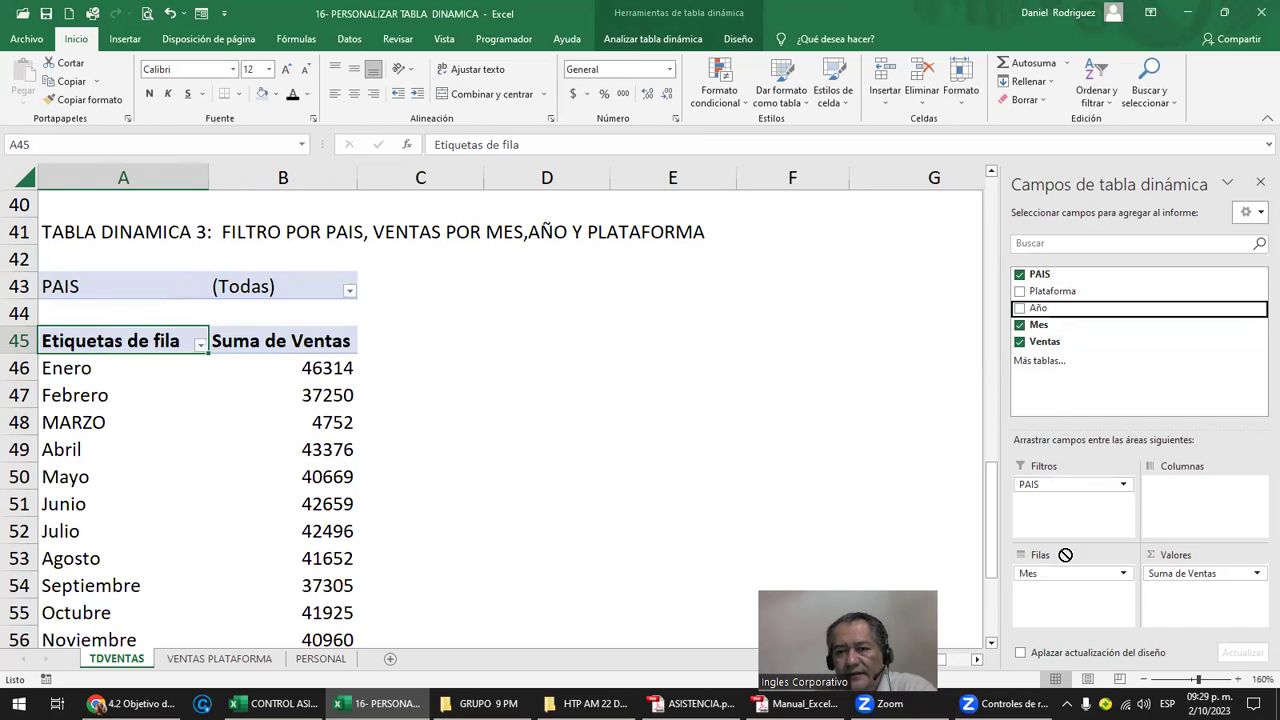
{"action": "left_click_drag", "start_coordinate": [1052, 291], "coordinate": [1076, 608]}
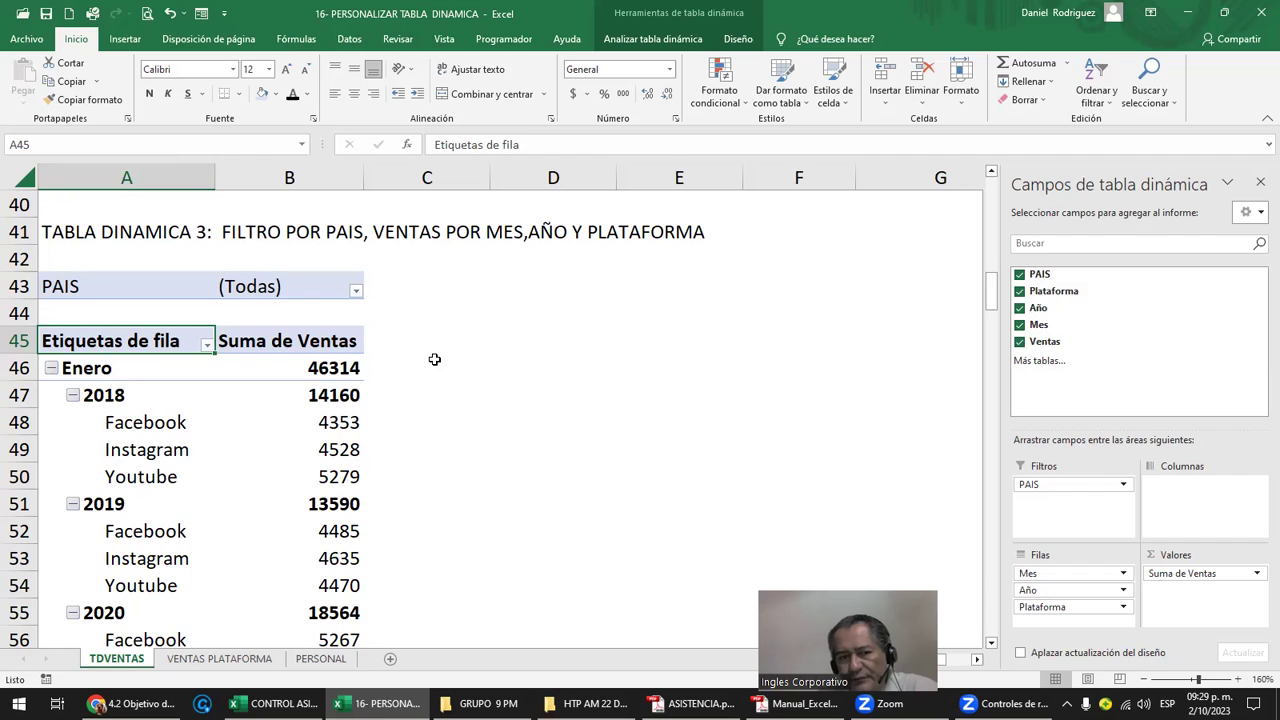
{"action": "scroll", "coordinate": [431, 357], "scroll_direction": "down", "scroll_amount": 2}
{"action": "scroll", "coordinate": [436, 359], "scroll_direction": "down", "scroll_amount": 3}
{"action": "scroll", "coordinate": [436, 359], "scroll_direction": "down", "scroll_amount": 2}
{"action": "scroll", "coordinate": [436, 359], "scroll_direction": "down", "scroll_amount": 3}
{"action": "scroll", "coordinate": [436, 359], "scroll_direction": "down", "scroll_amount": 2}
{"action": "scroll", "coordinate": [436, 359], "scroll_direction": "down", "scroll_amount": 4}
{"action": "scroll", "coordinate": [436, 359], "scroll_direction": "down", "scroll_amount": 4}
{"action": "scroll", "coordinate": [436, 359], "scroll_direction": "down", "scroll_amount": 2}
{"action": "scroll", "coordinate": [436, 359], "scroll_direction": "down", "scroll_amount": 4}
{"action": "scroll", "coordinate": [436, 359], "scroll_direction": "down", "scroll_amount": 2}
{"action": "scroll", "coordinate": [436, 359], "scroll_direction": "up", "scroll_amount": 5}
{"action": "scroll", "coordinate": [436, 359], "scroll_direction": "up", "scroll_amount": 8}
{"action": "scroll", "coordinate": [436, 359], "scroll_direction": "up", "scroll_amount": 7}
{"action": "scroll", "coordinate": [436, 359], "scroll_direction": "up", "scroll_amount": 8}
{"action": "scroll", "coordinate": [466, 386], "scroll_direction": "down", "scroll_amount": 2}
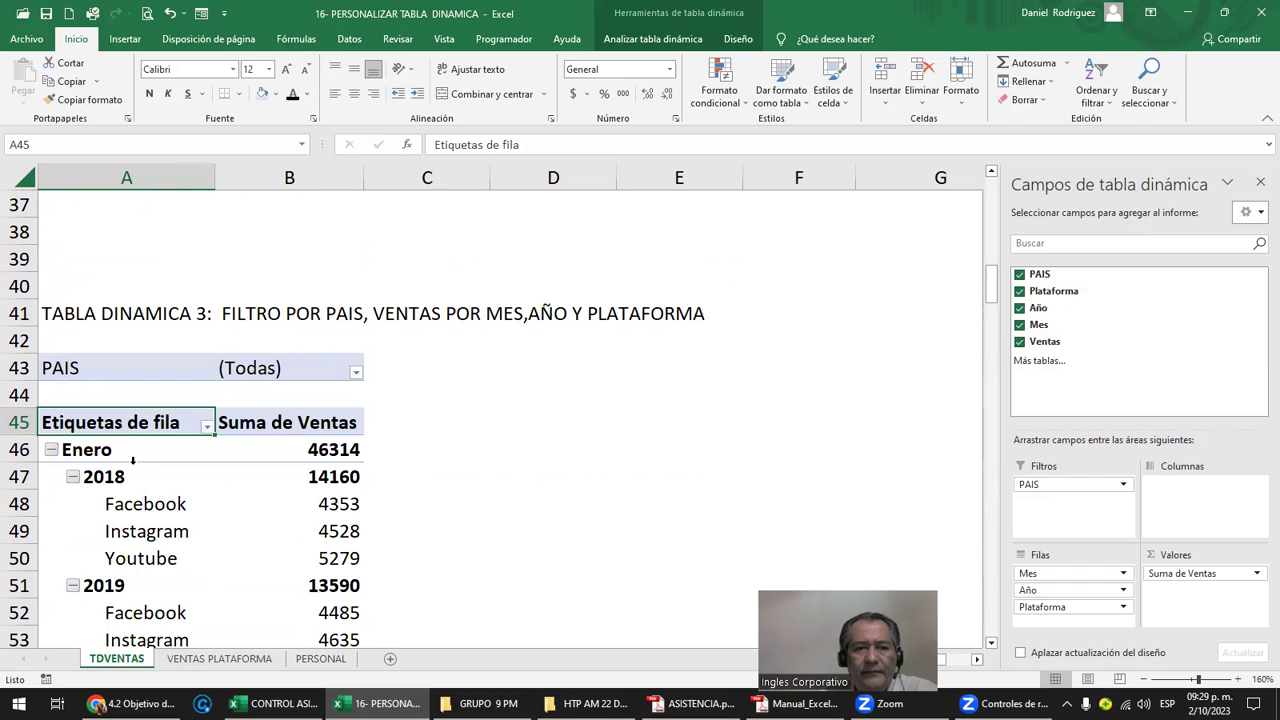
{"action": "scroll", "coordinate": [147, 462], "scroll_direction": "down", "scroll_amount": 1}
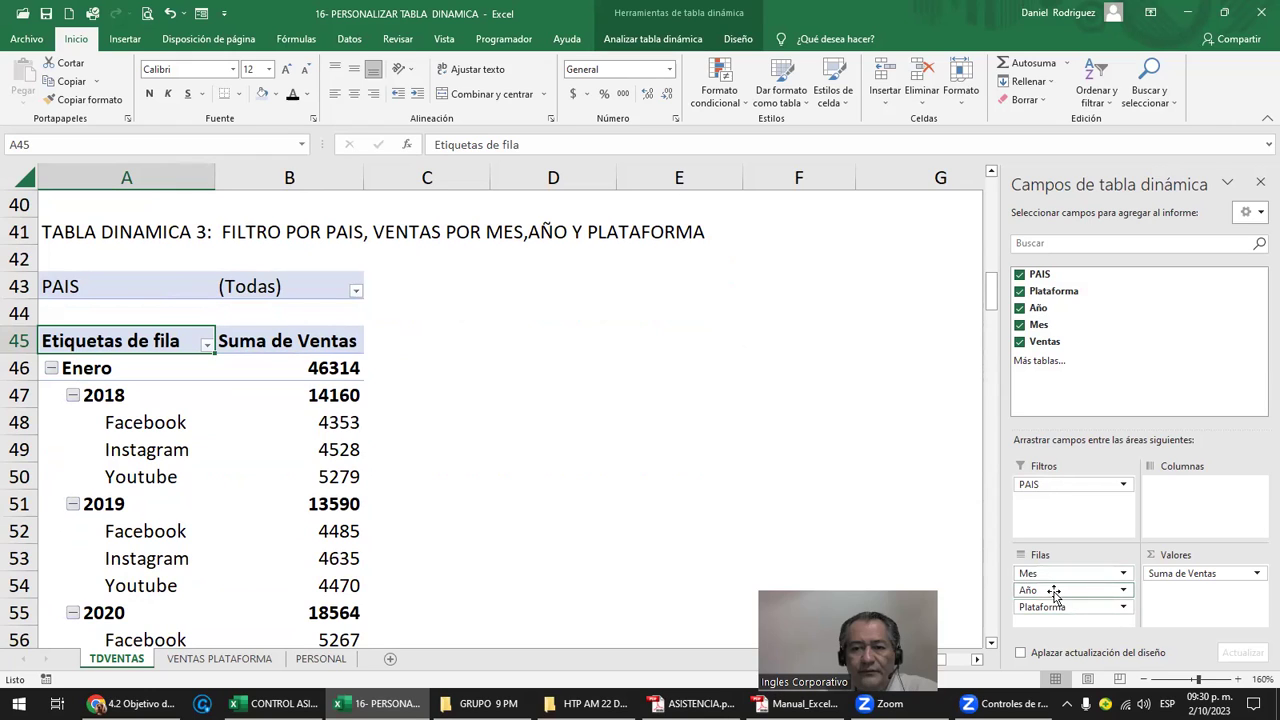
Move Año from rows to columns, spreading 2018–2020 across the pivot
{"action": "mouse_move", "coordinate": [1052, 590]}
{"action": "left_mouse_down"}
{"action": "mouse_move", "coordinate": [1183, 525]}
{"action": "mouse_move", "coordinate": [1186, 510]}
{"action": "left_mouse_up"}
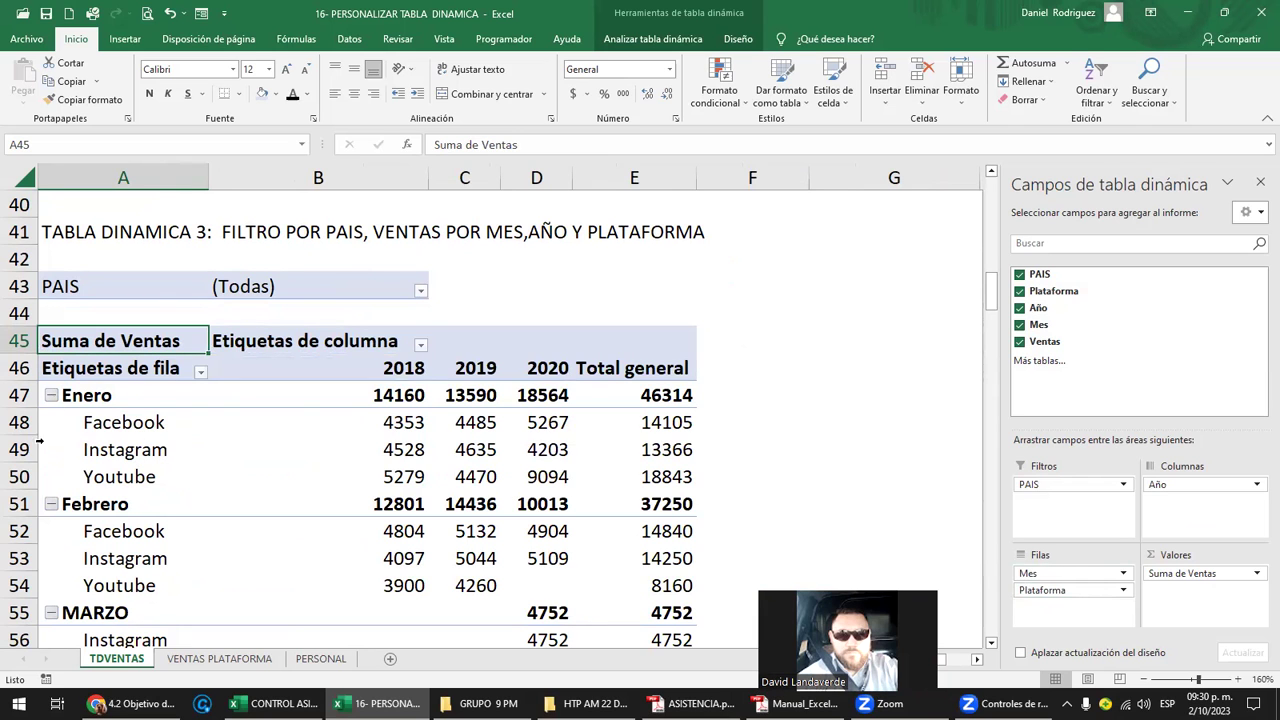
{"action": "scroll", "coordinate": [109, 401], "scroll_direction": "down", "scroll_amount": 5}
{"action": "scroll", "coordinate": [115, 405], "scroll_direction": "down", "scroll_amount": 3}
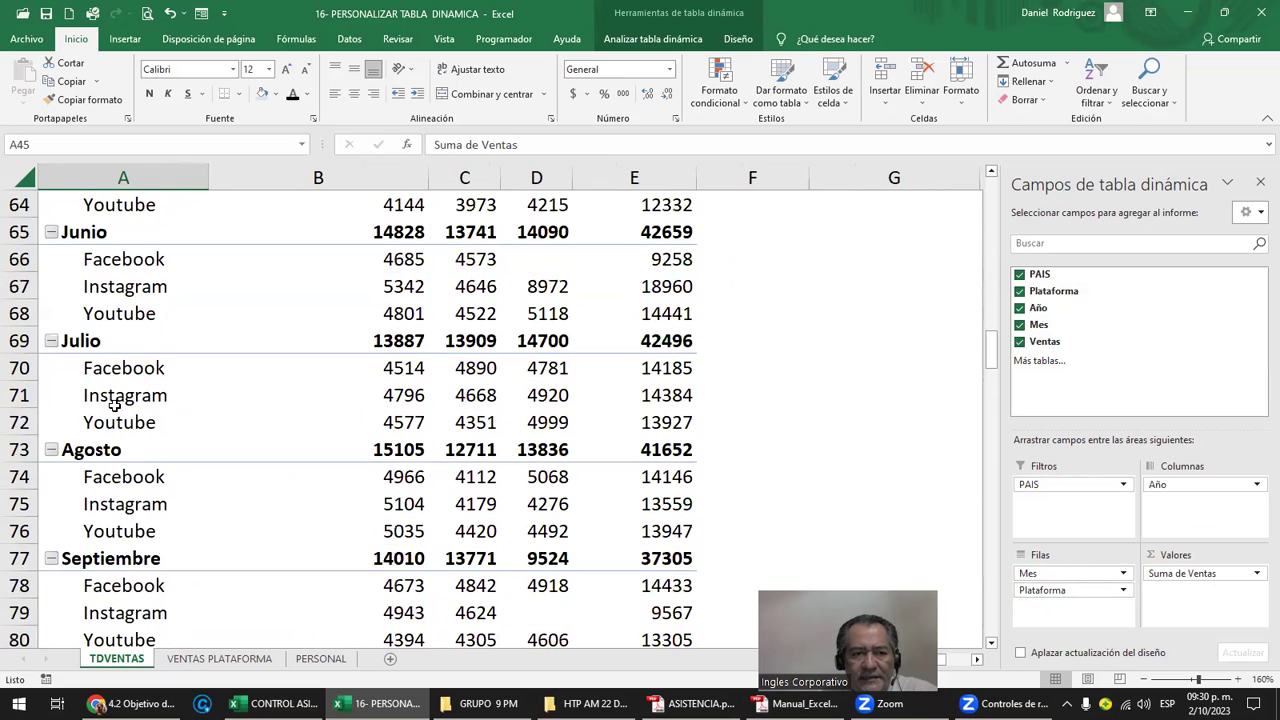
{"action": "scroll", "coordinate": [115, 405], "scroll_direction": "down", "scroll_amount": 5}
{"action": "scroll", "coordinate": [115, 405], "scroll_direction": "down", "scroll_amount": 2}
{"action": "scroll", "coordinate": [115, 405], "scroll_direction": "up", "scroll_amount": 8}
{"action": "scroll", "coordinate": [115, 405], "scroll_direction": "up", "scroll_amount": 3}
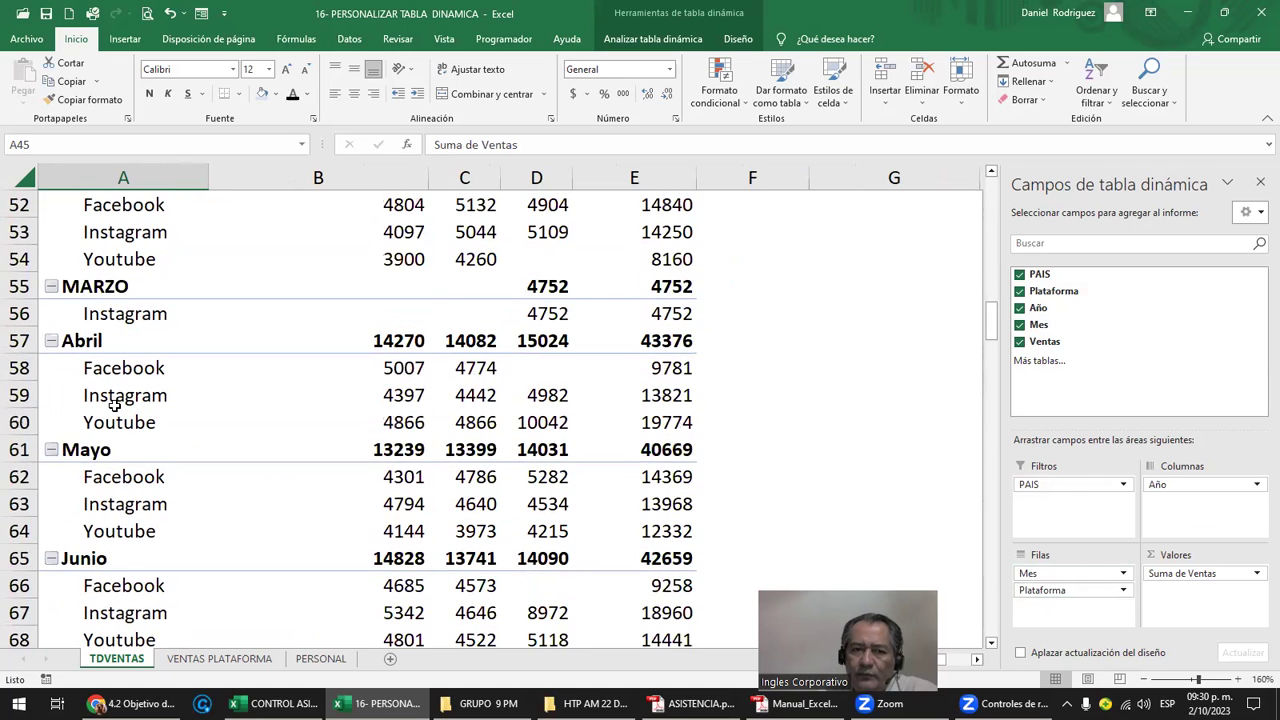
{"action": "scroll", "coordinate": [115, 405], "scroll_direction": "up", "scroll_amount": 2}
{"action": "scroll", "coordinate": [115, 405], "scroll_direction": "up", "scroll_amount": 1}
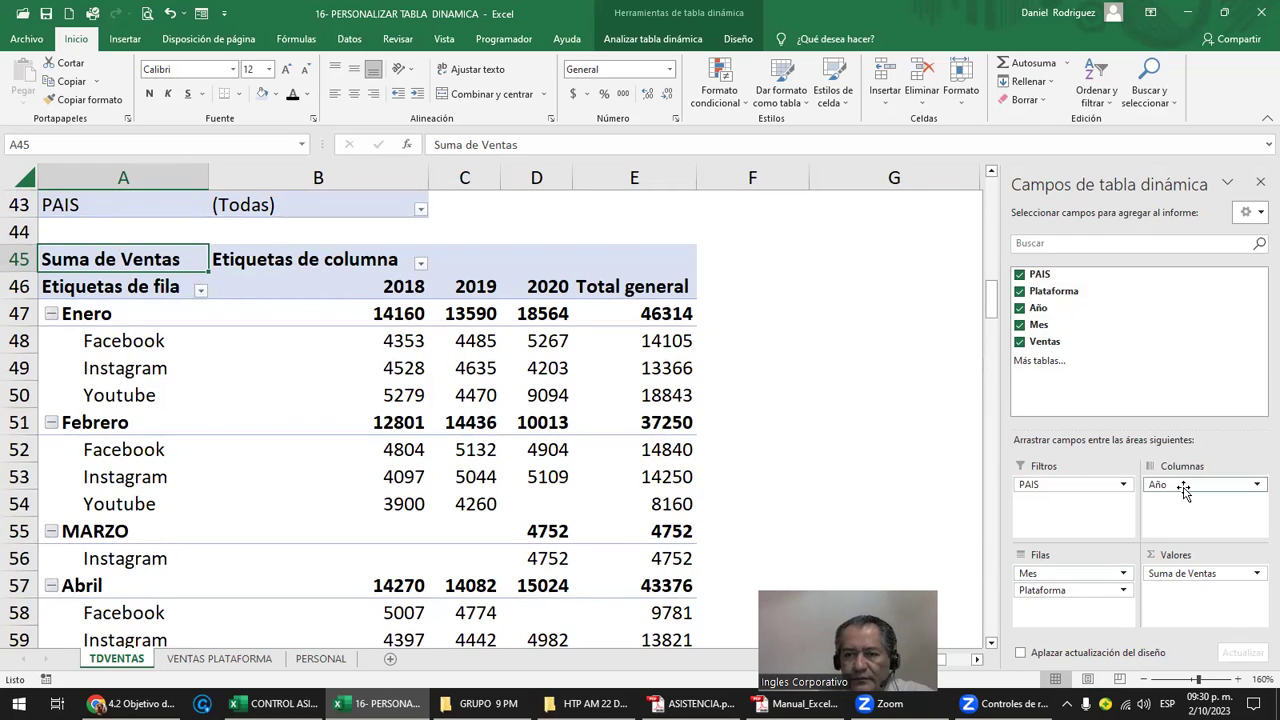
Return Año to the rows, grouping each month by platform first, then year
{"action": "mouse_move", "coordinate": [1170, 485]}
{"action": "left_mouse_down"}
{"action": "mouse_move", "coordinate": [1040, 566]}
{"action": "mouse_move", "coordinate": [1190, 511]}
{"action": "left_mouse_up"}
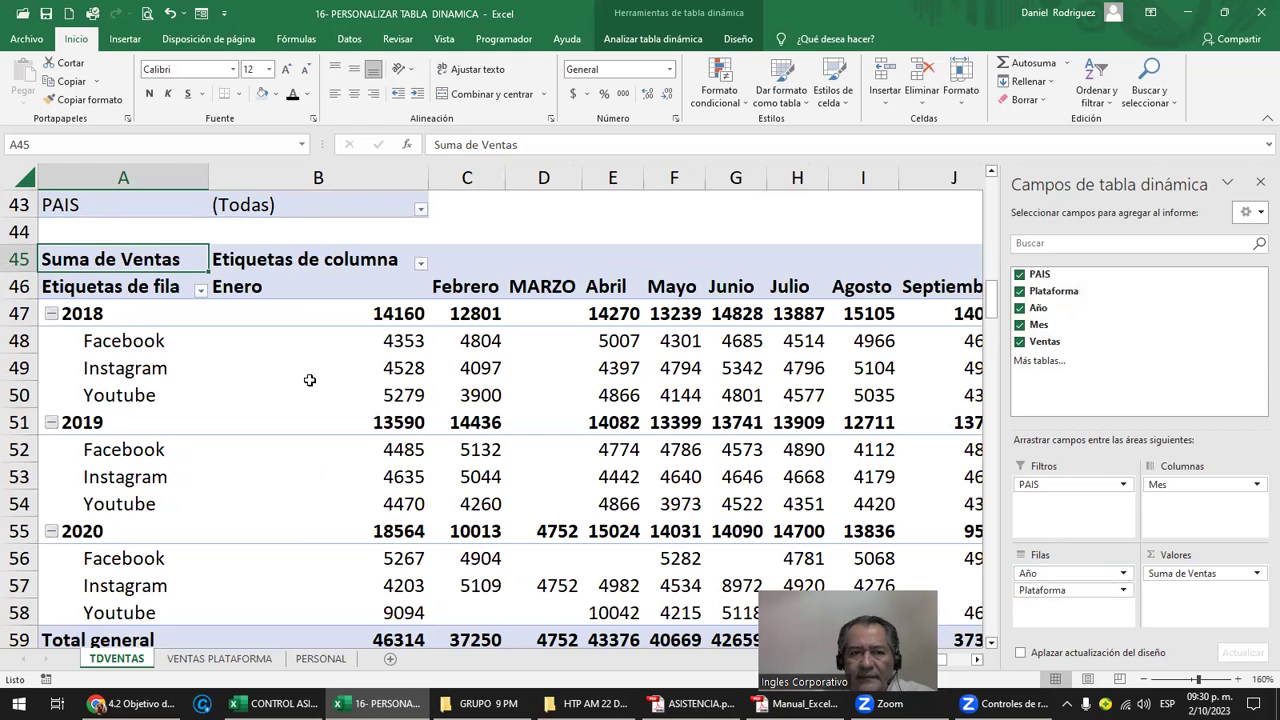
{"action": "left_click_drag", "start_coordinate": [1045, 590], "coordinate": [1073, 572]}
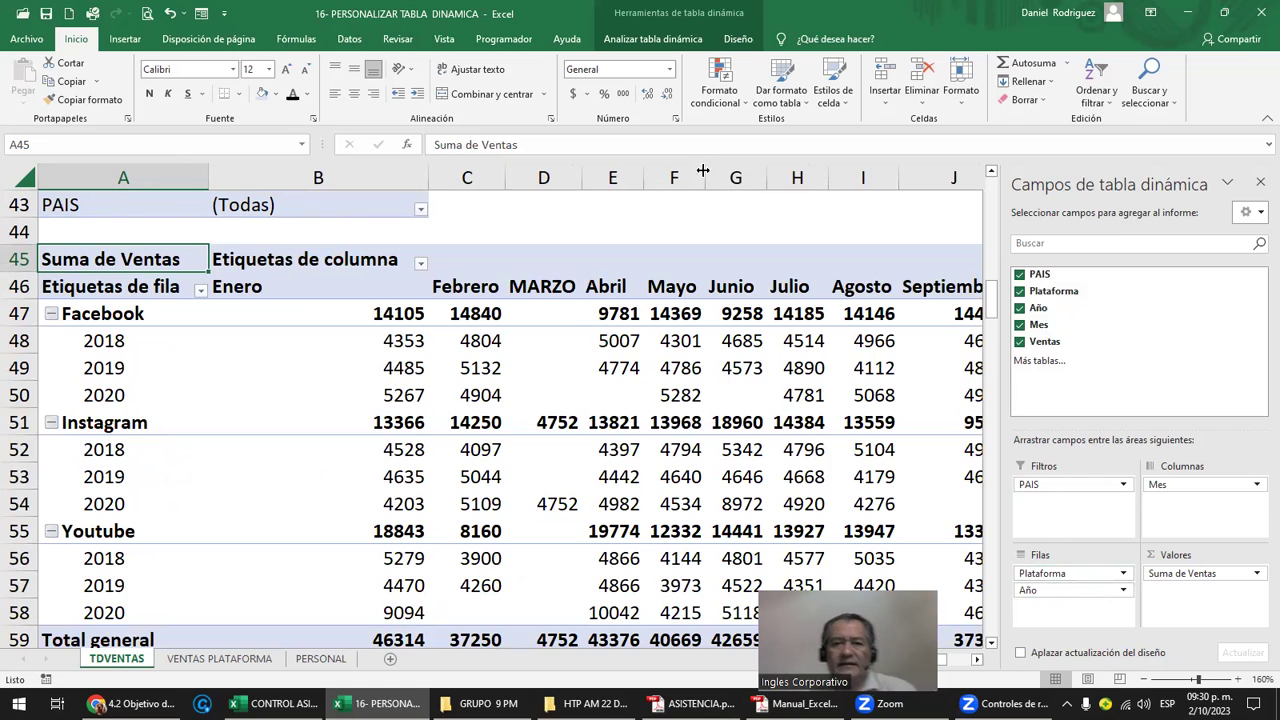
{"action": "left_click", "coordinate": [689, 210]}
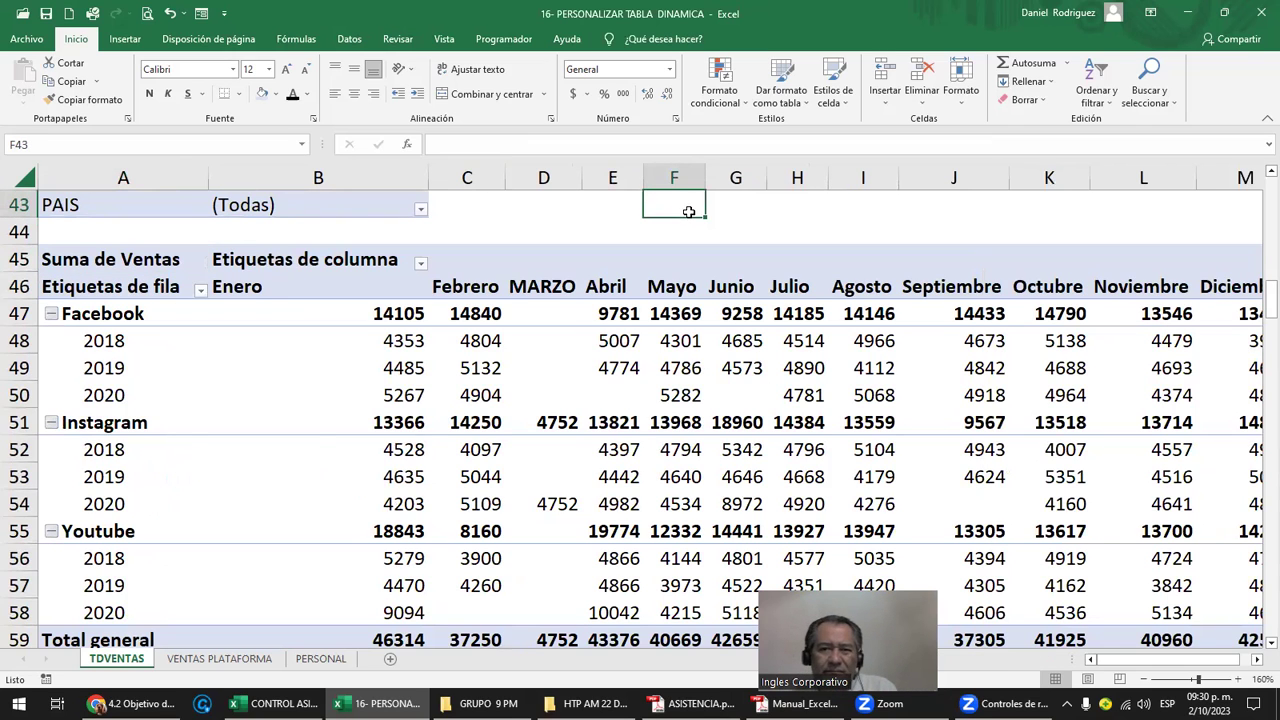
{"action": "scroll", "coordinate": [689, 212], "scroll_direction": "down", "scroll_amount": 1}
{"action": "scroll", "coordinate": [689, 212], "scroll_direction": "down", "scroll_amount": 1}
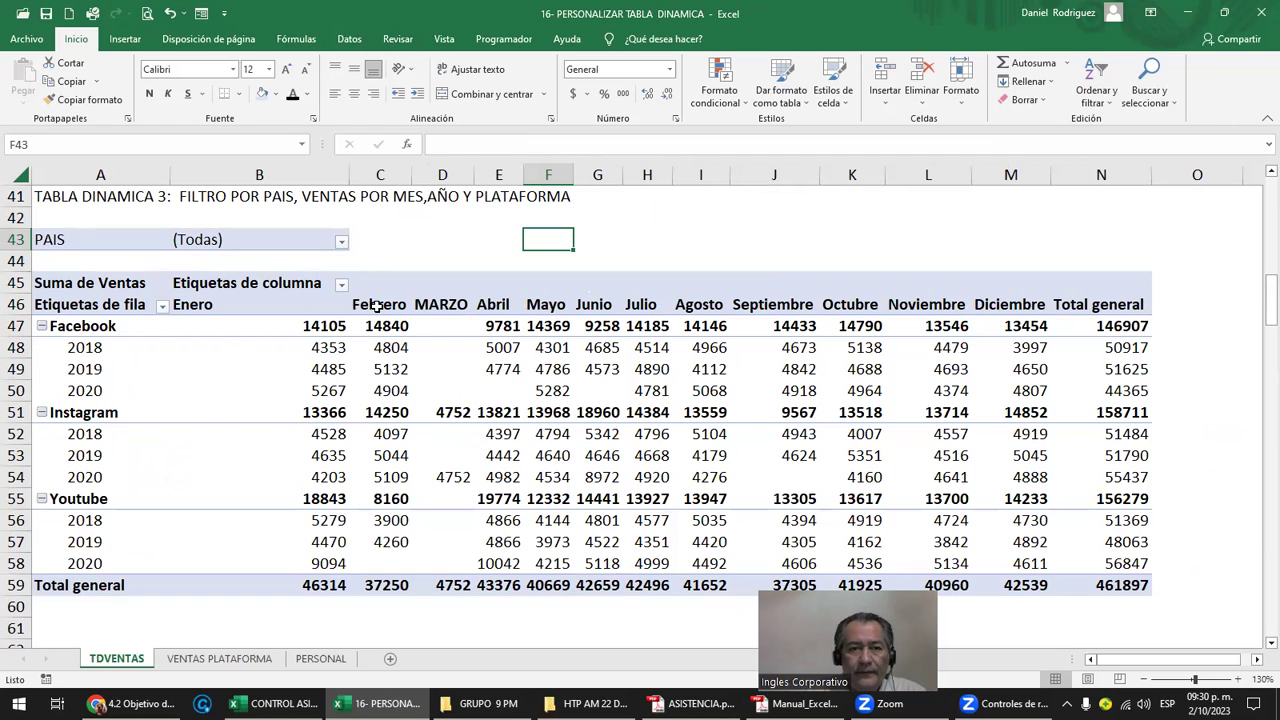
Inspect Enero's Facebook 2018 value, then set Año as the pivot's columns again
{"action": "left_click_drag", "start_coordinate": [213, 305], "coordinate": [213, 347]}
{"action": "left_click", "coordinate": [213, 308]}
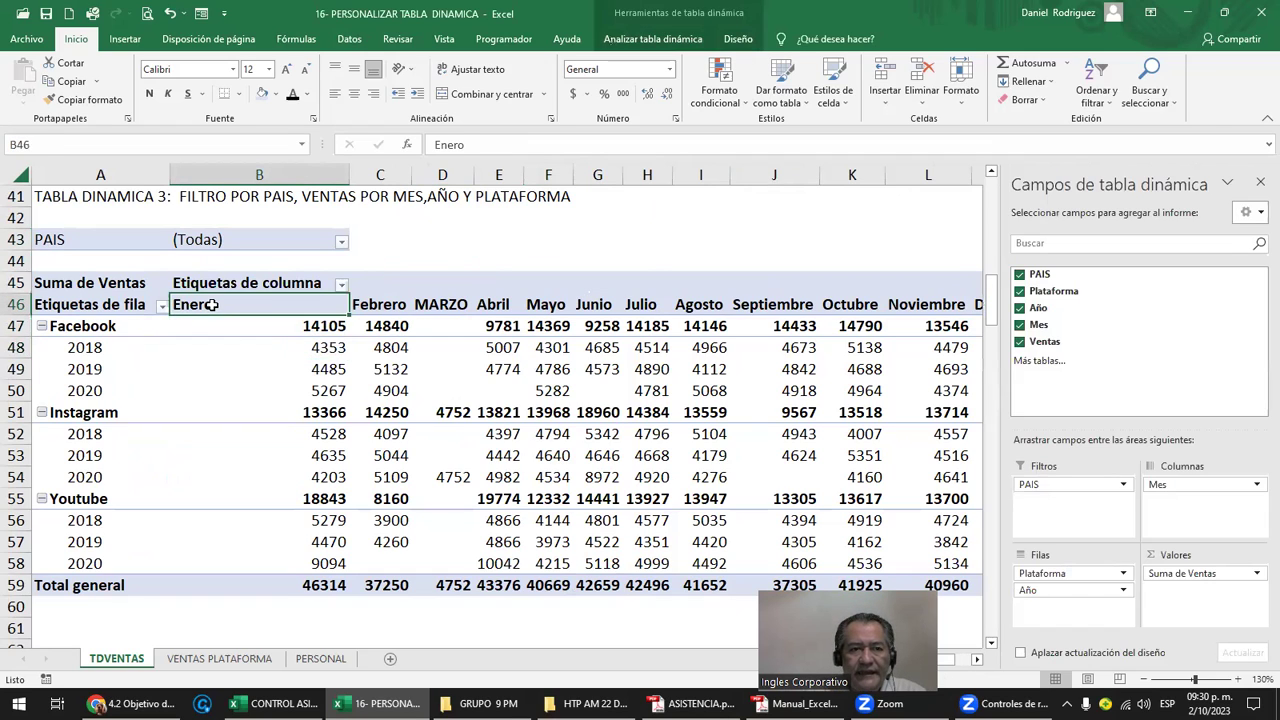
{"action": "left_click", "coordinate": [330, 332]}
{"action": "left_click", "coordinate": [295, 347]}
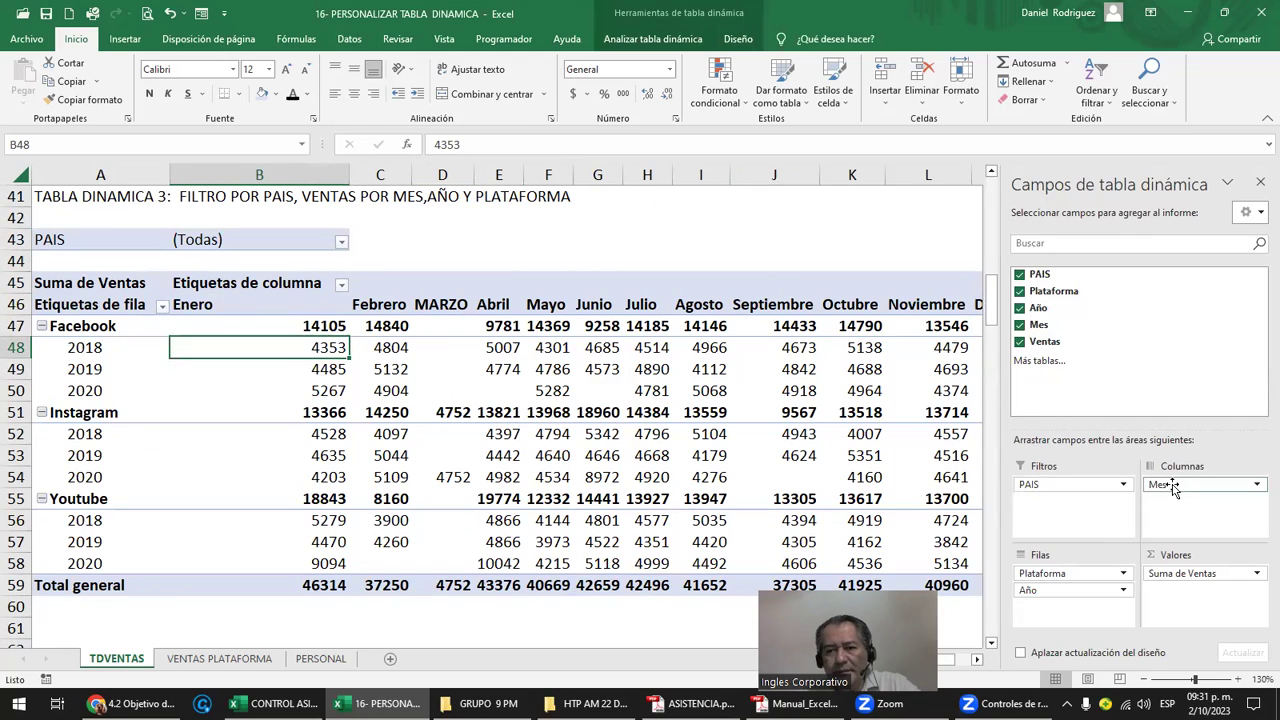
{"action": "left_click_drag", "start_coordinate": [1163, 497], "coordinate": [1043, 573]}
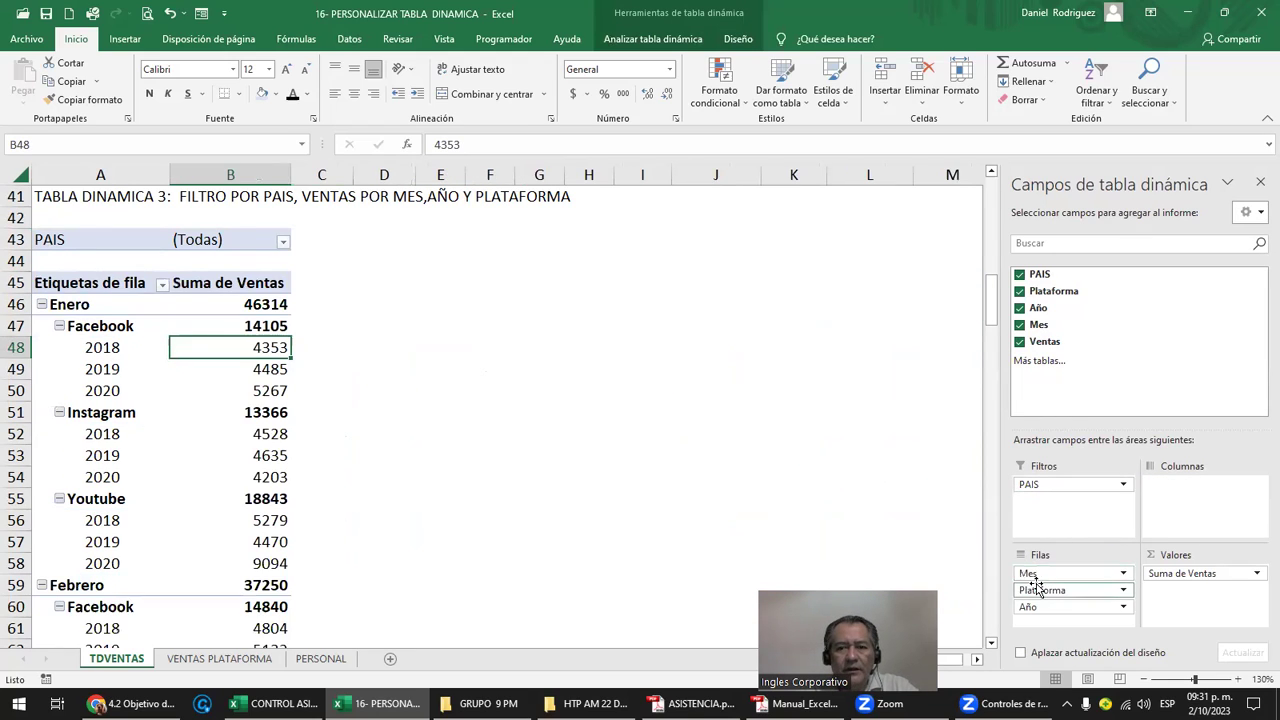
{"action": "mouse_move", "coordinate": [1040, 607]}
{"action": "left_mouse_down"}
{"action": "mouse_move", "coordinate": [1058, 612]}
{"action": "mouse_move", "coordinate": [1200, 505]}
{"action": "left_mouse_up"}
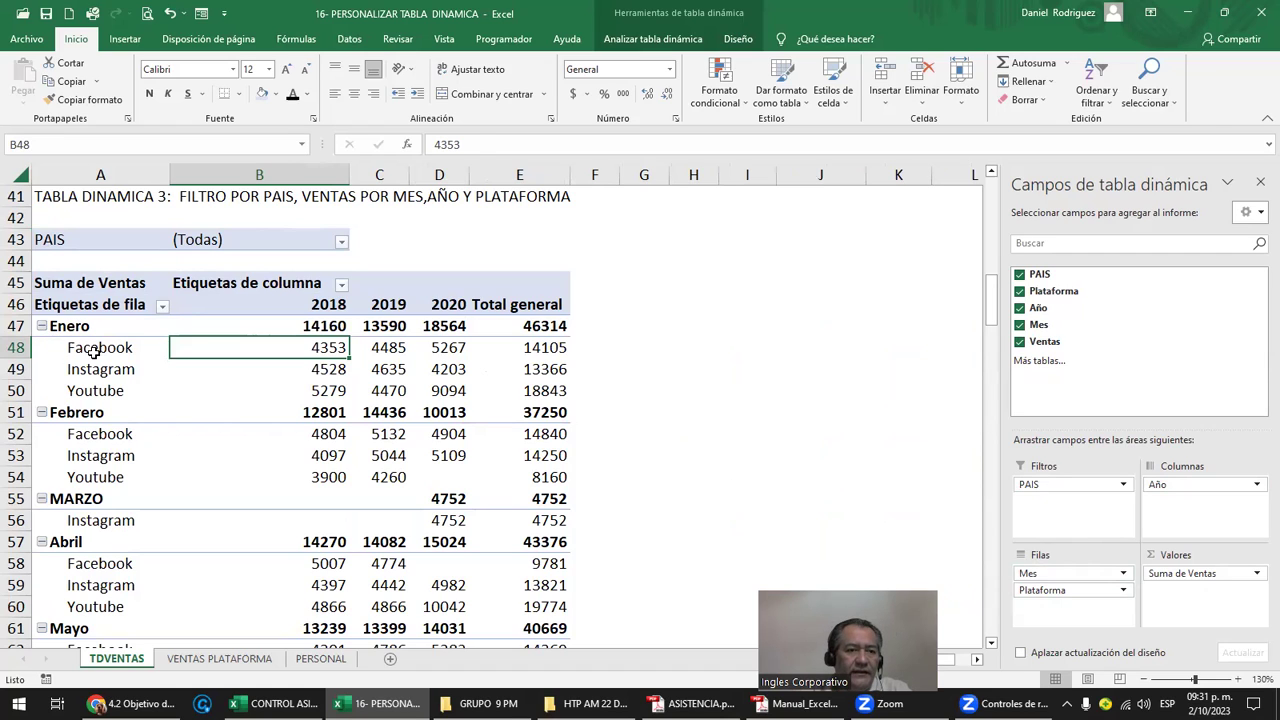
Collapse the Enero through Mayo month groups to their yearly totals
{"action": "left_click_drag", "start_coordinate": [95, 350], "coordinate": [97, 390]}
{"action": "left_click_drag", "start_coordinate": [332, 306], "coordinate": [422, 375]}
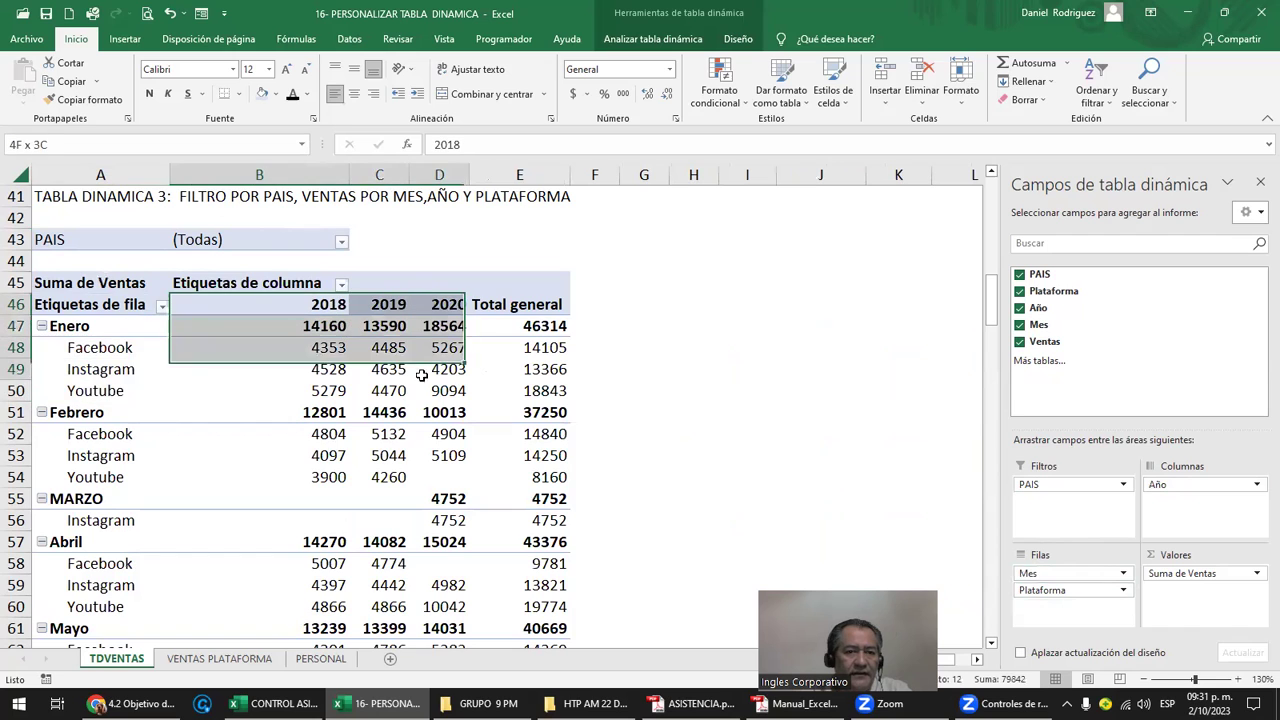
{"action": "left_click", "coordinate": [42, 326]}
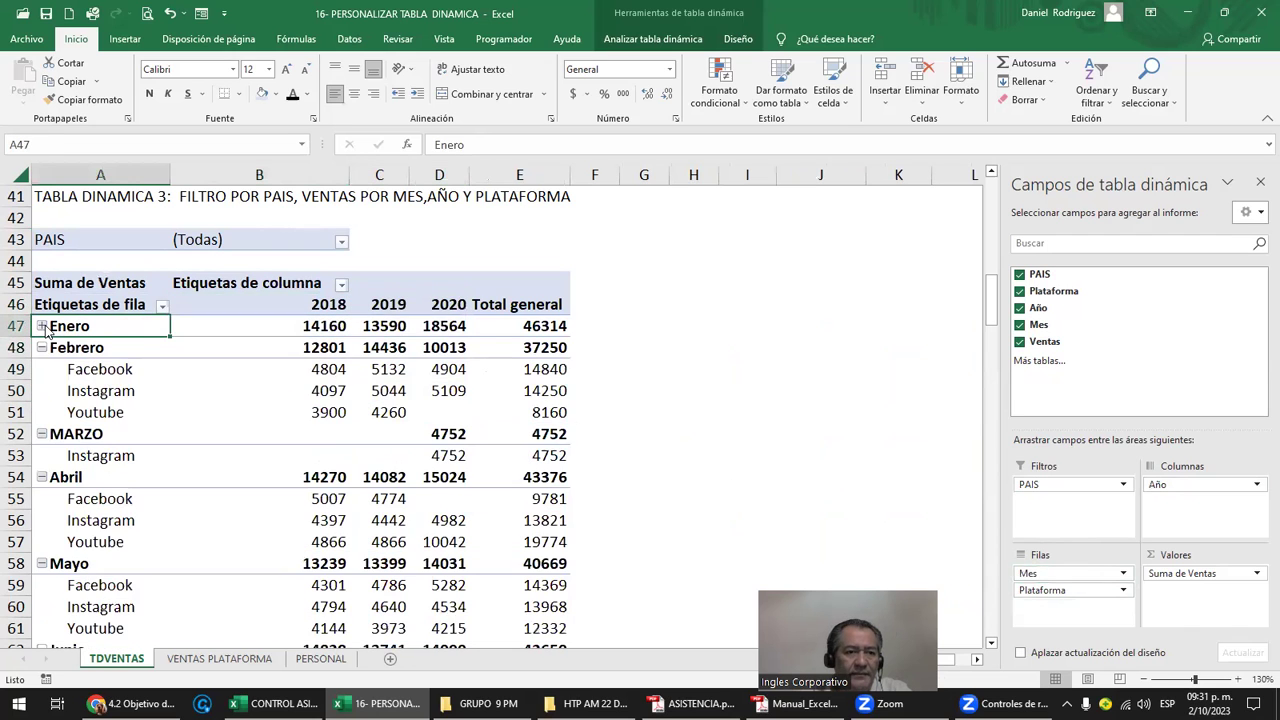
{"action": "left_click", "coordinate": [42, 348]}
{"action": "left_click", "coordinate": [42, 369]}
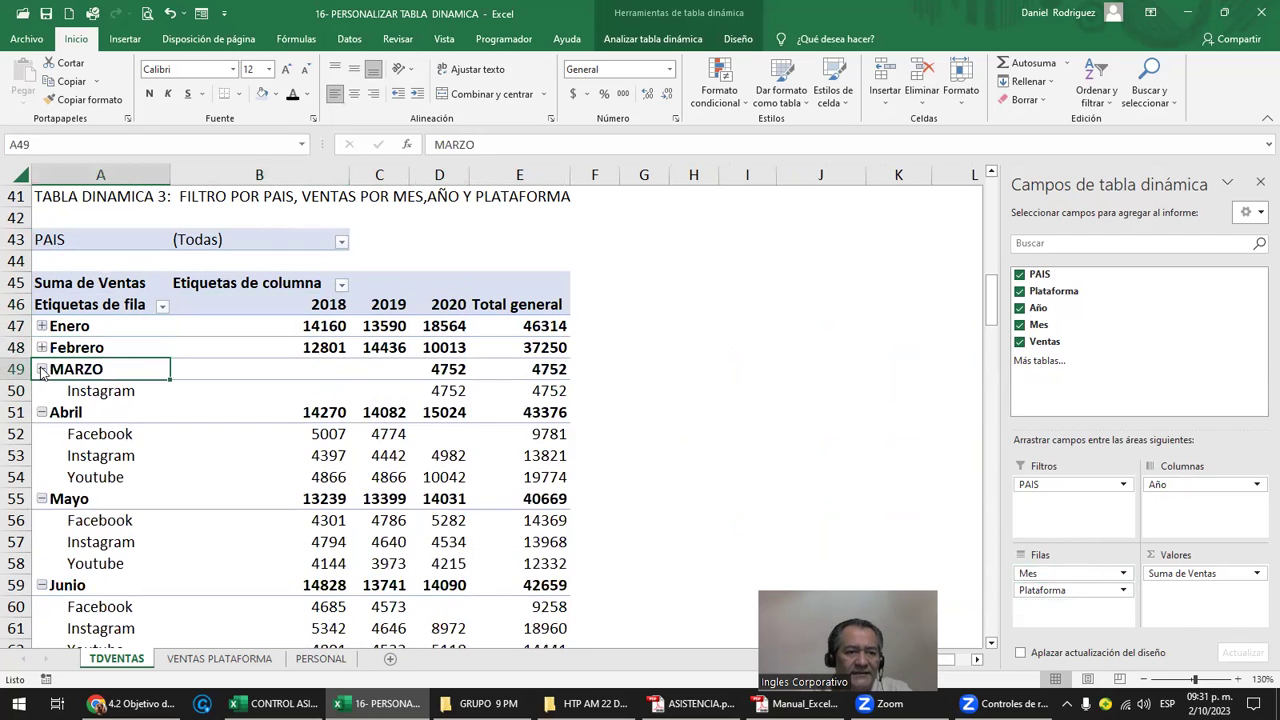
{"action": "left_click", "coordinate": [42, 391]}
{"action": "left_click", "coordinate": [42, 412]}
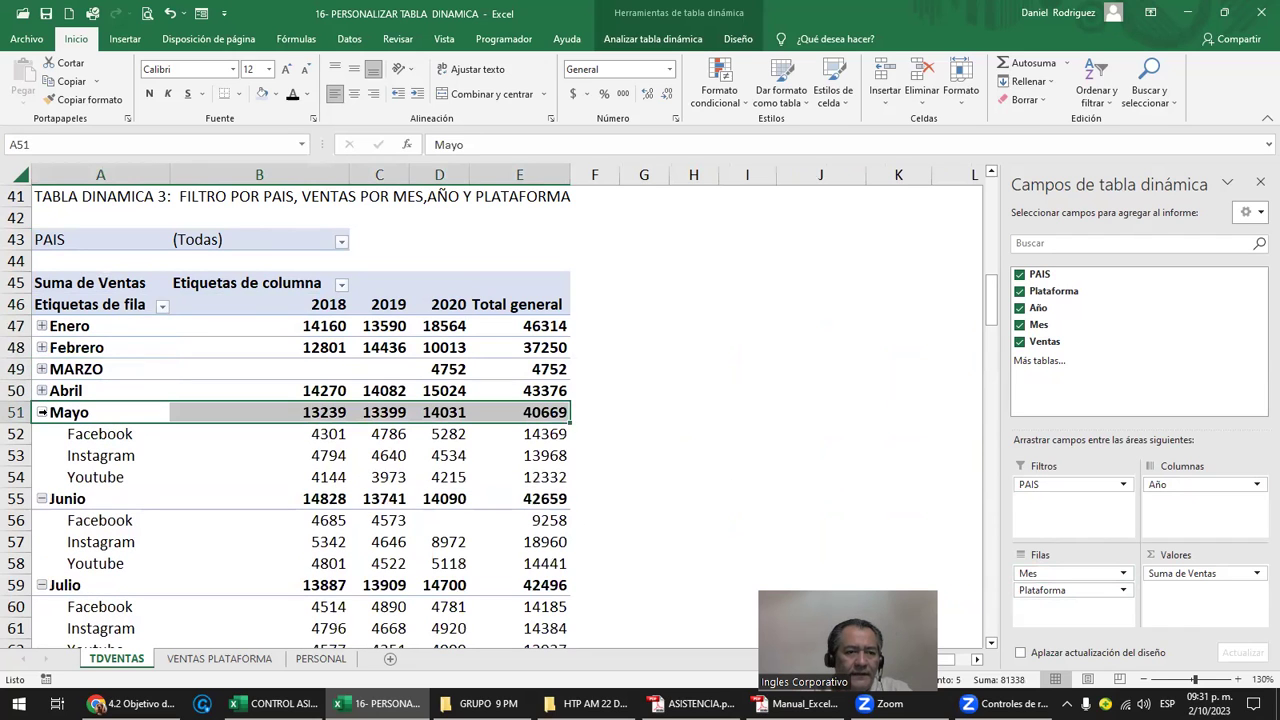
{"action": "left_click", "coordinate": [42, 412]}
Collapse Junio through Diciembre, then re-expand Enero (total 46314) to show its platforms
{"action": "left_click", "coordinate": [42, 434]}
{"action": "left_click", "coordinate": [42, 455]}
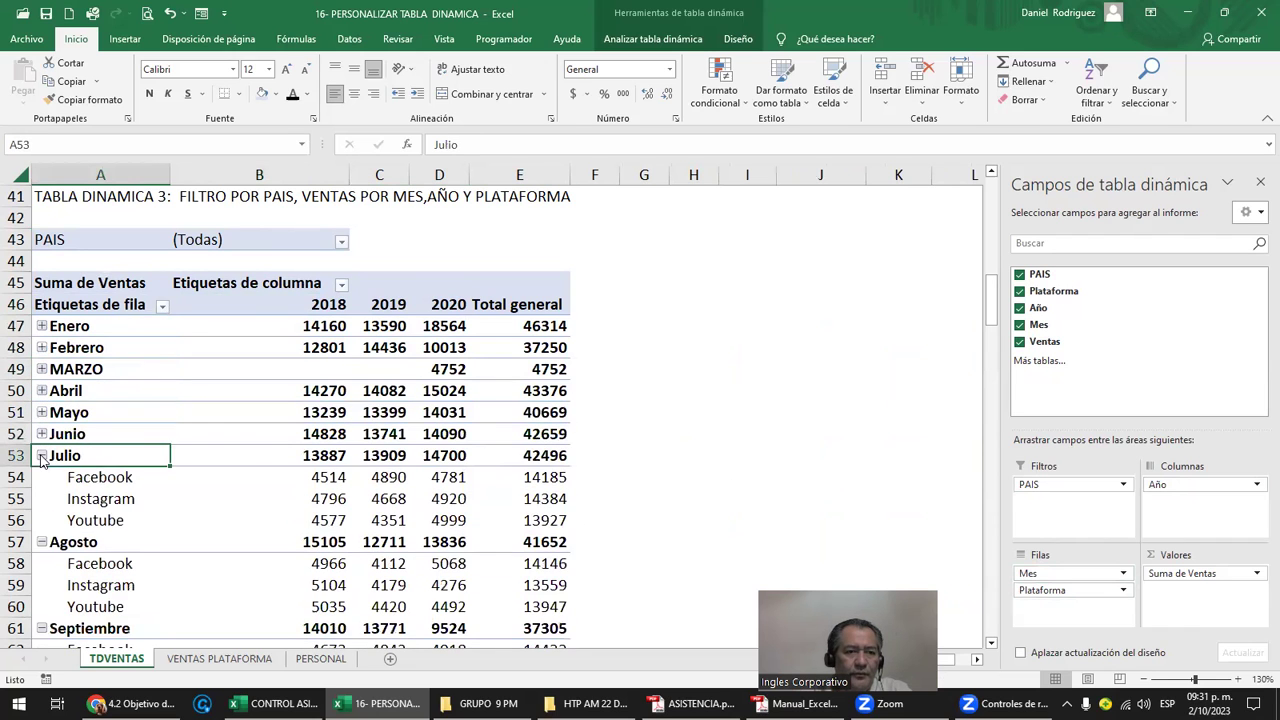
{"action": "left_click", "coordinate": [41, 477]}
{"action": "left_click", "coordinate": [41, 498]}
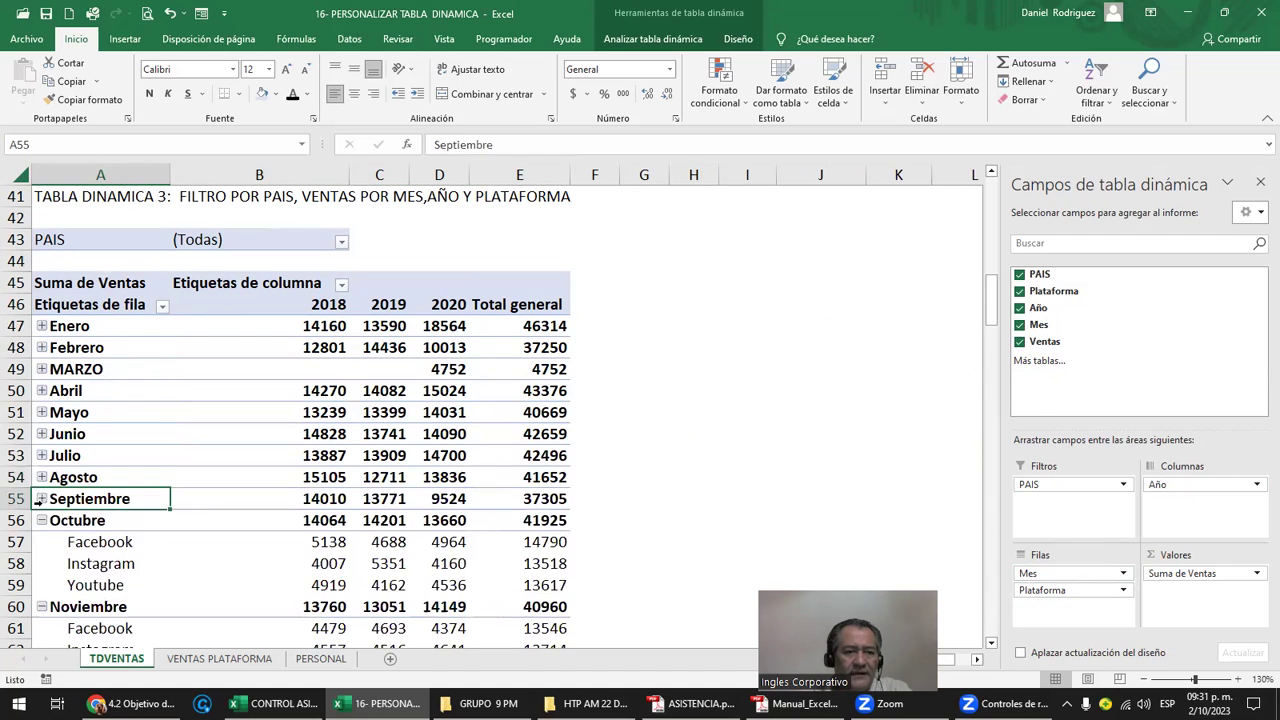
{"action": "left_click", "coordinate": [42, 520]}
{"action": "left_click", "coordinate": [41, 541]}
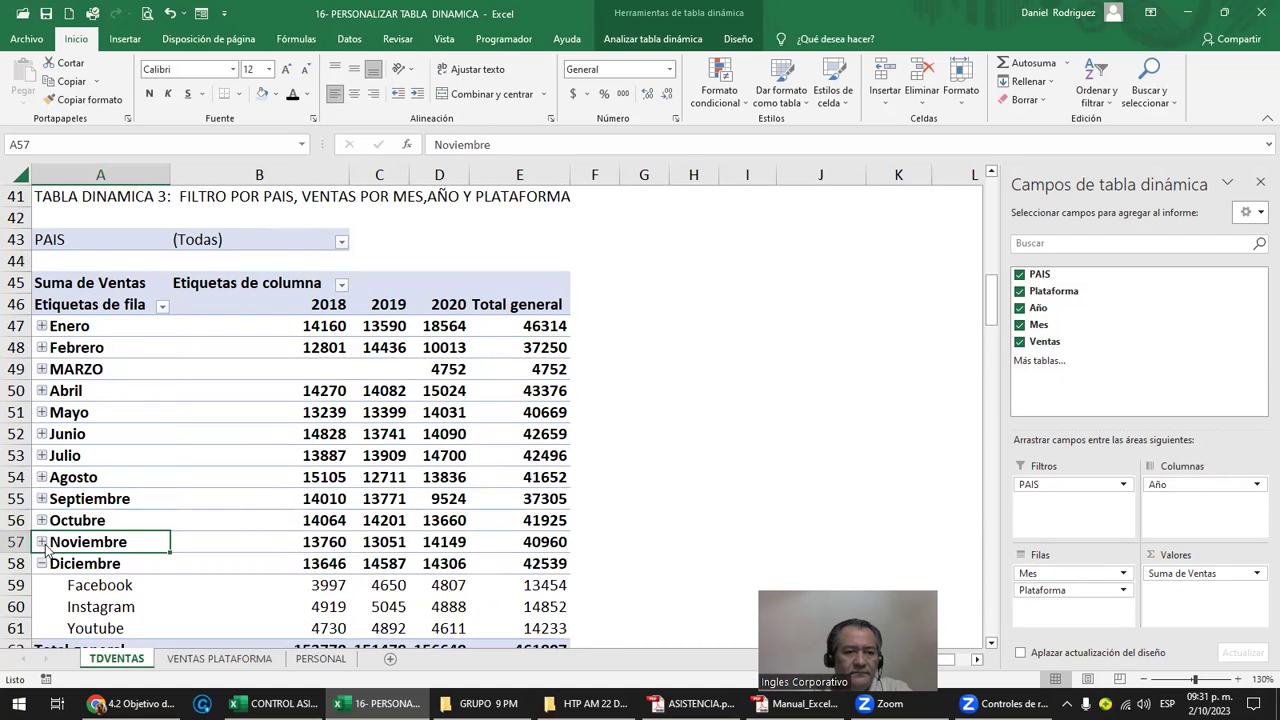
{"action": "left_click", "coordinate": [41, 563]}
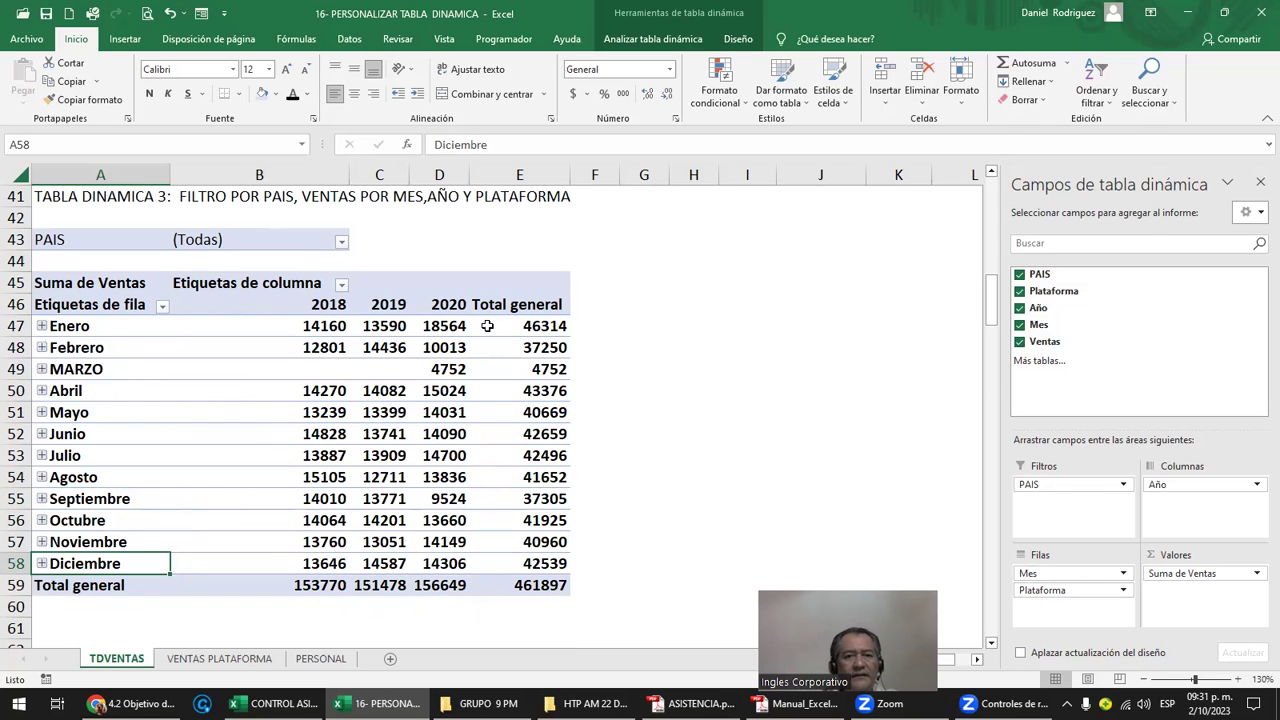
{"action": "left_click", "coordinate": [549, 329]}
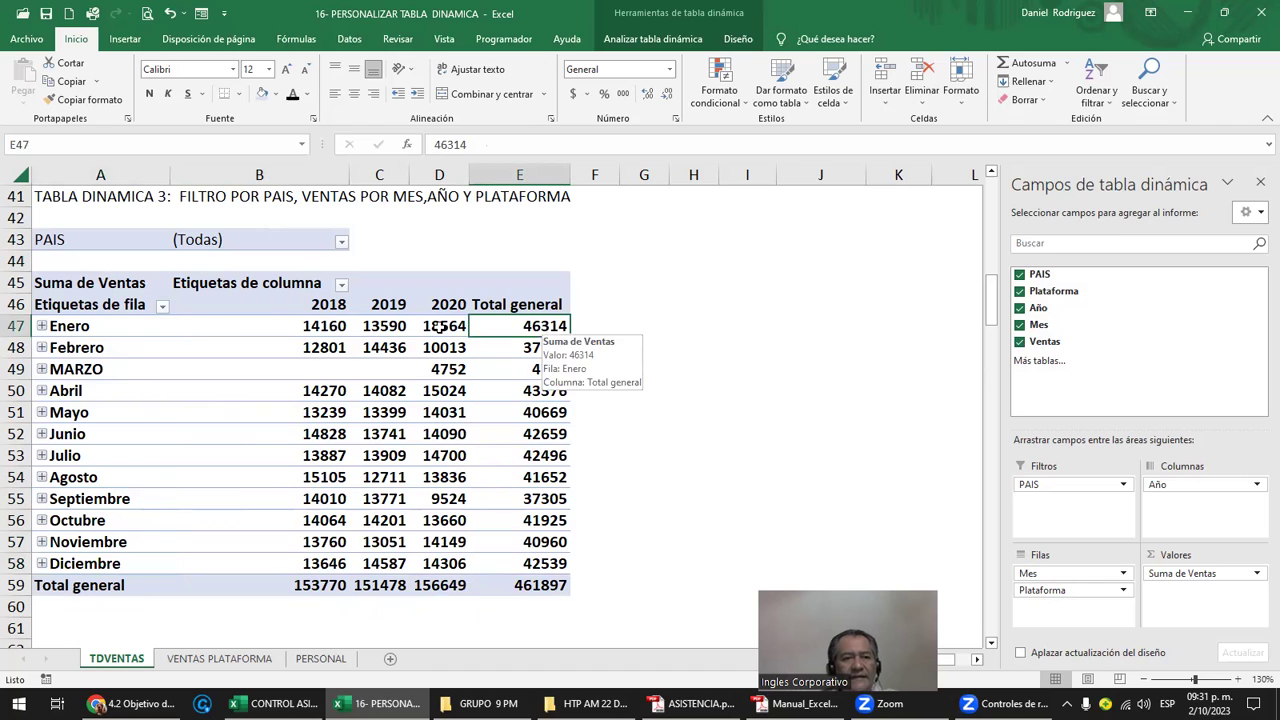
{"action": "left_click", "coordinate": [41, 327]}
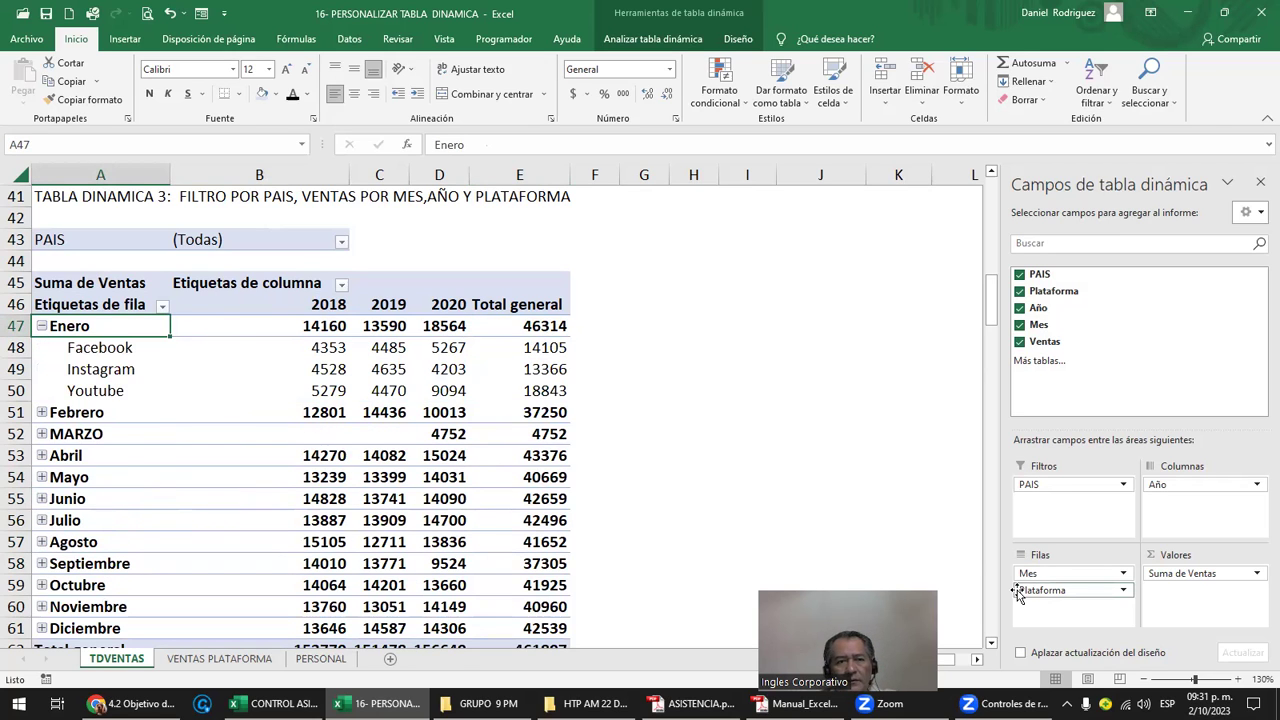
Try Plataforma as columns and Año as a summed value in TABLA DINAMICA 3, then return Año to Columnas
{"action": "mouse_move", "coordinate": [1094, 592]}
{"action": "left_mouse_down"}
{"action": "mouse_move", "coordinate": [1196, 504]}
{"action": "mouse_move", "coordinate": [1075, 590]}
{"action": "left_mouse_up"}
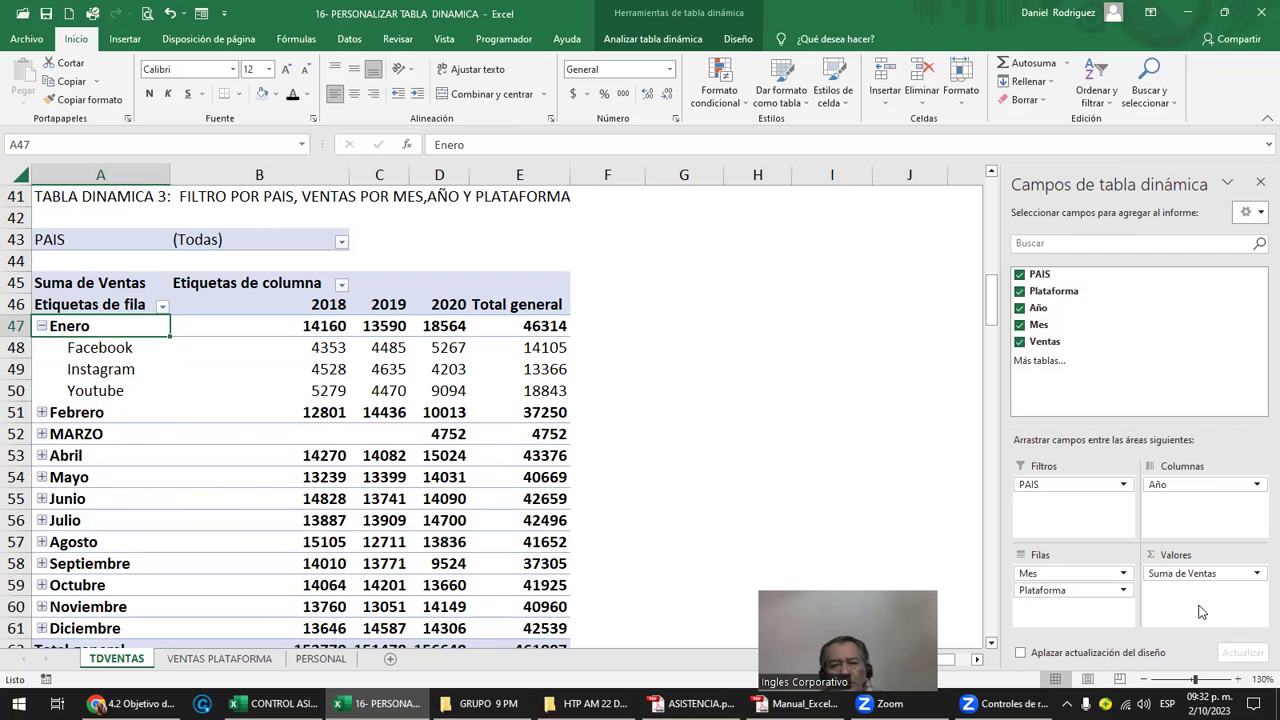
{"action": "left_click", "coordinate": [275, 175]}
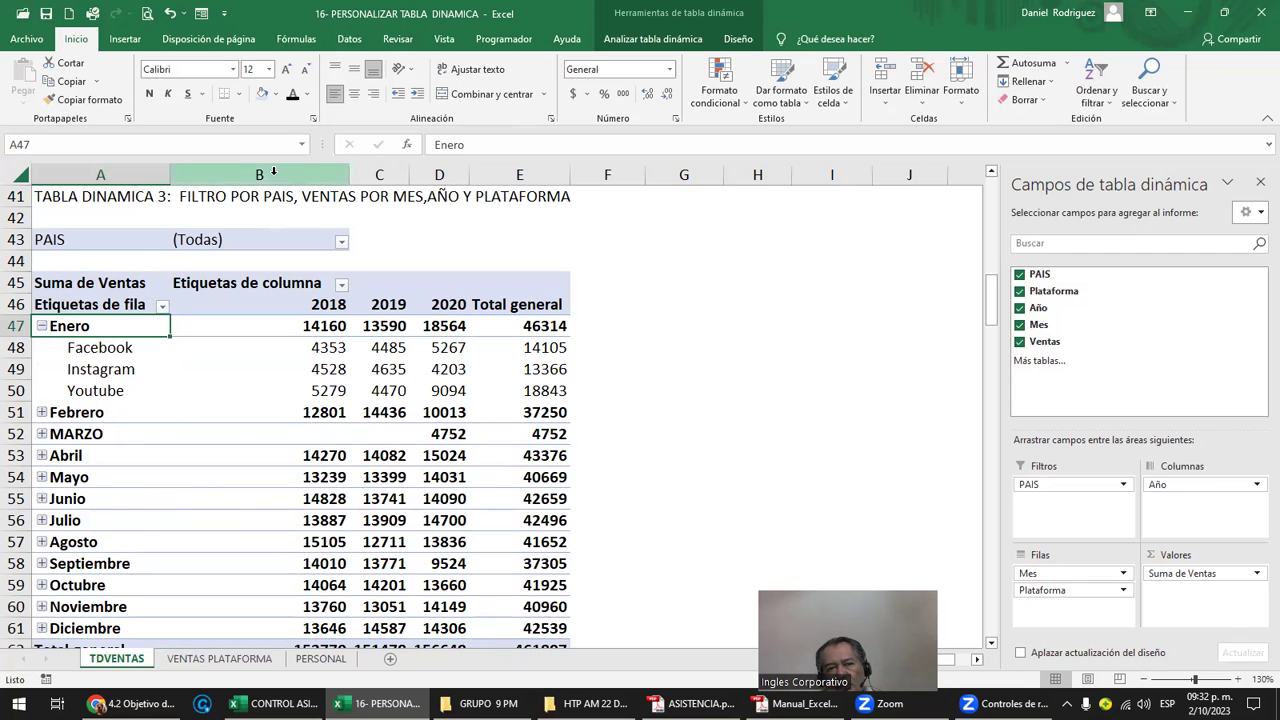
{"action": "left_click", "coordinate": [345, 367]}
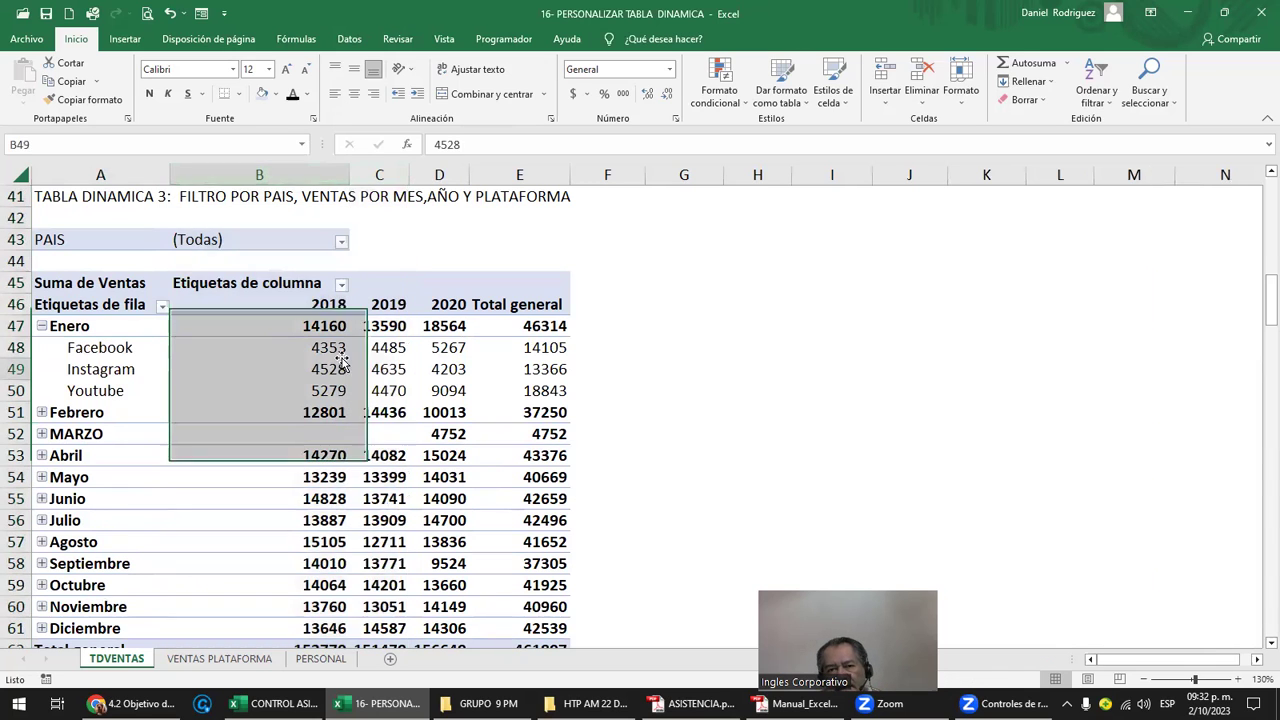
{"action": "left_click_drag", "start_coordinate": [1200, 486], "coordinate": [1200, 598]}
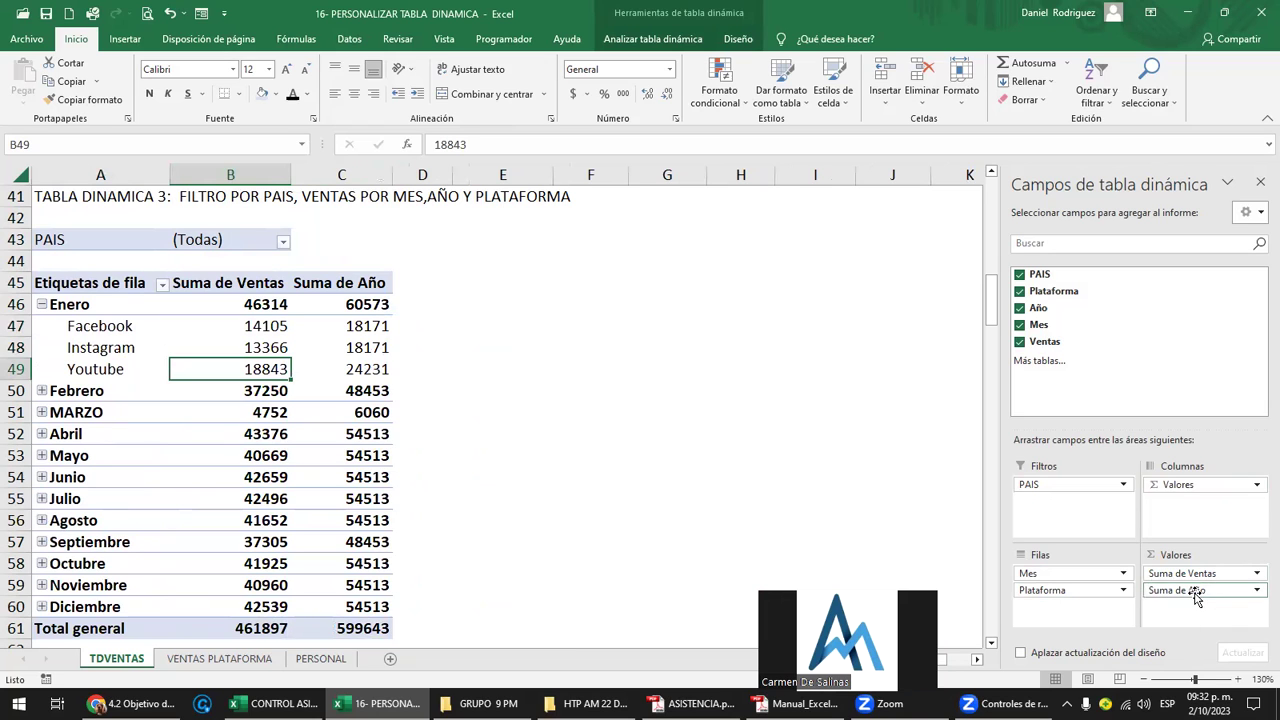
{"action": "left_click_drag", "start_coordinate": [1196, 597], "coordinate": [1190, 510]}
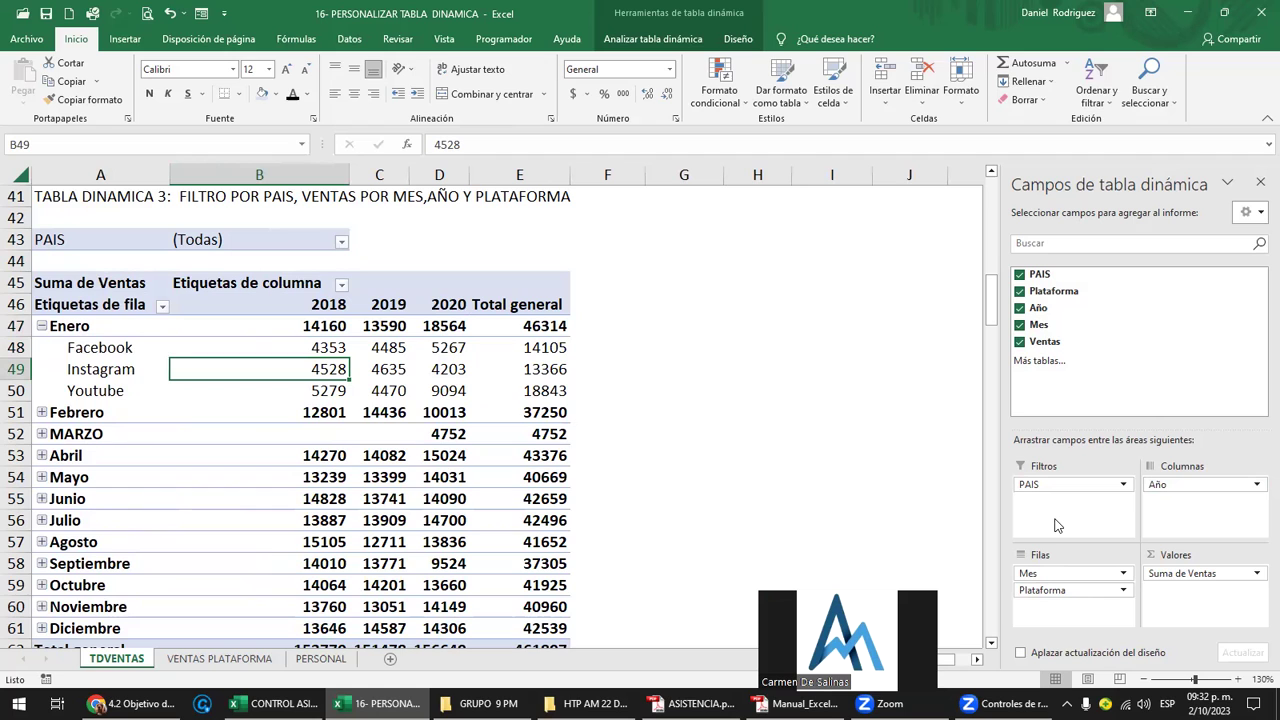
Expand and collapse the Enero and Febrero month groups to review their platforms
{"action": "left_click", "coordinate": [42, 326]}
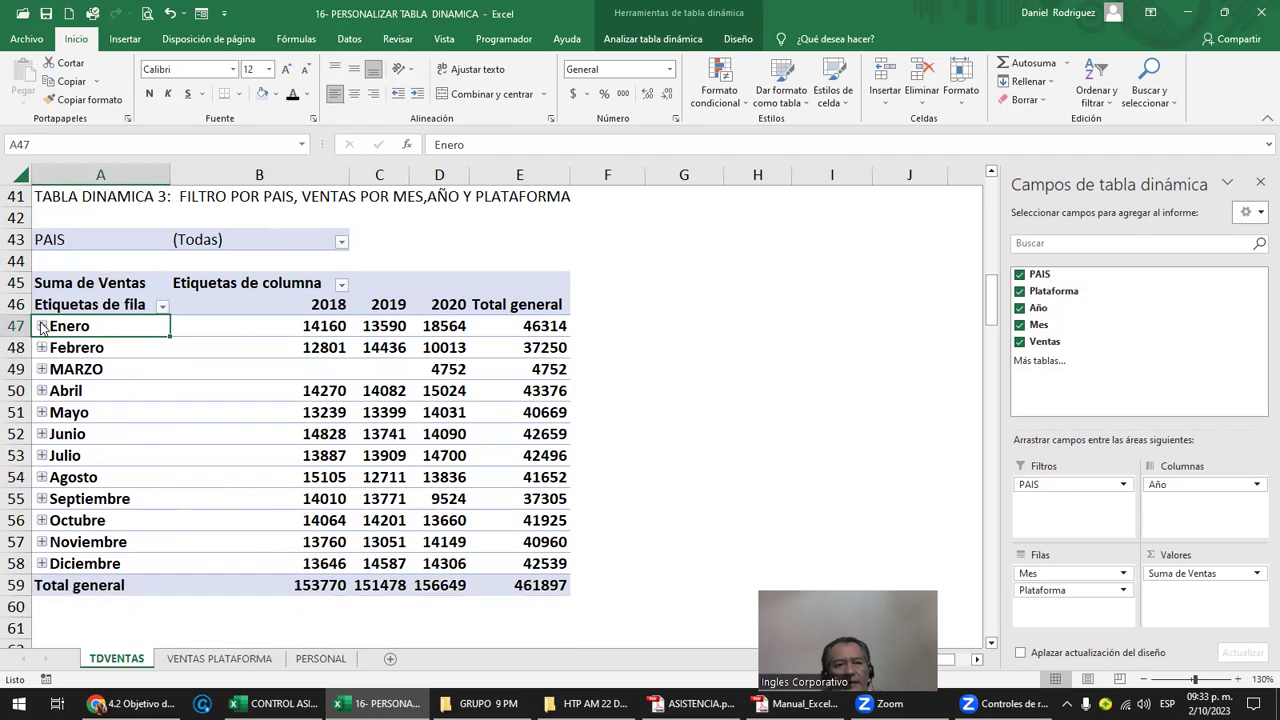
{"action": "scroll", "coordinate": [409, 424], "scroll_direction": "up", "scroll_amount": 2}
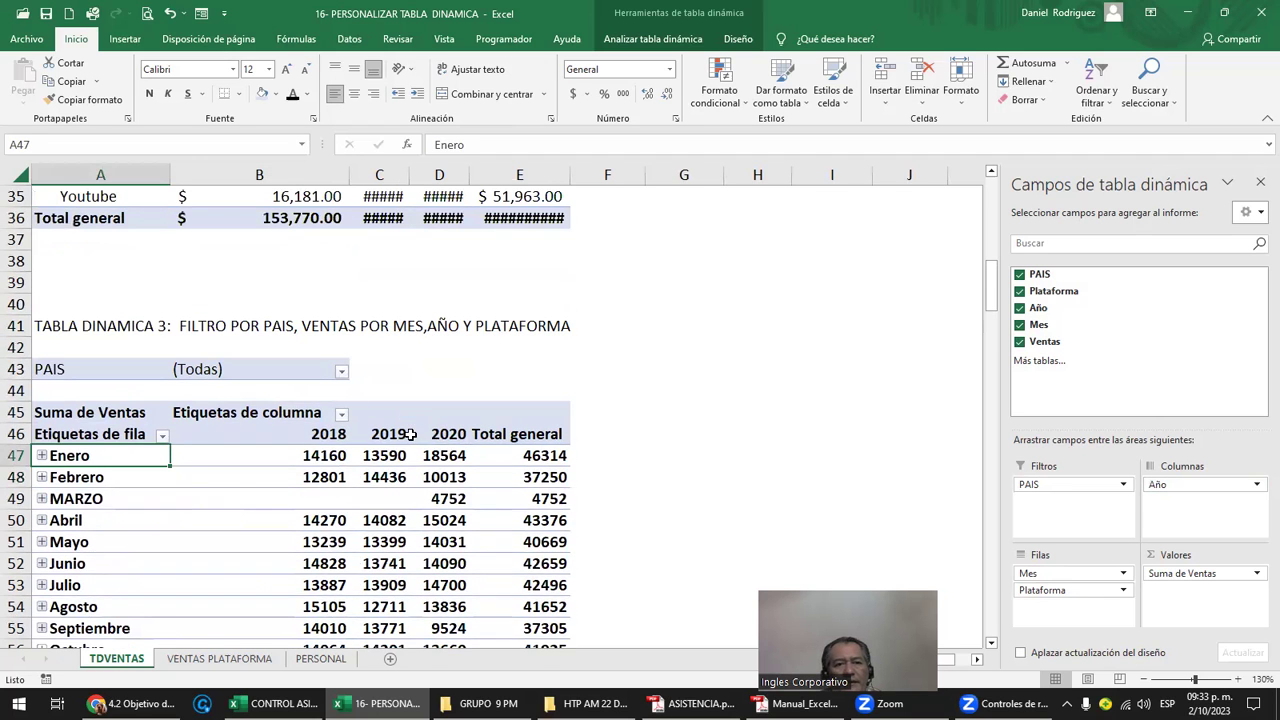
{"action": "scroll", "coordinate": [409, 434], "scroll_direction": "down", "scroll_amount": 1}
{"action": "left_click_drag", "start_coordinate": [212, 262], "coordinate": [549, 261]}
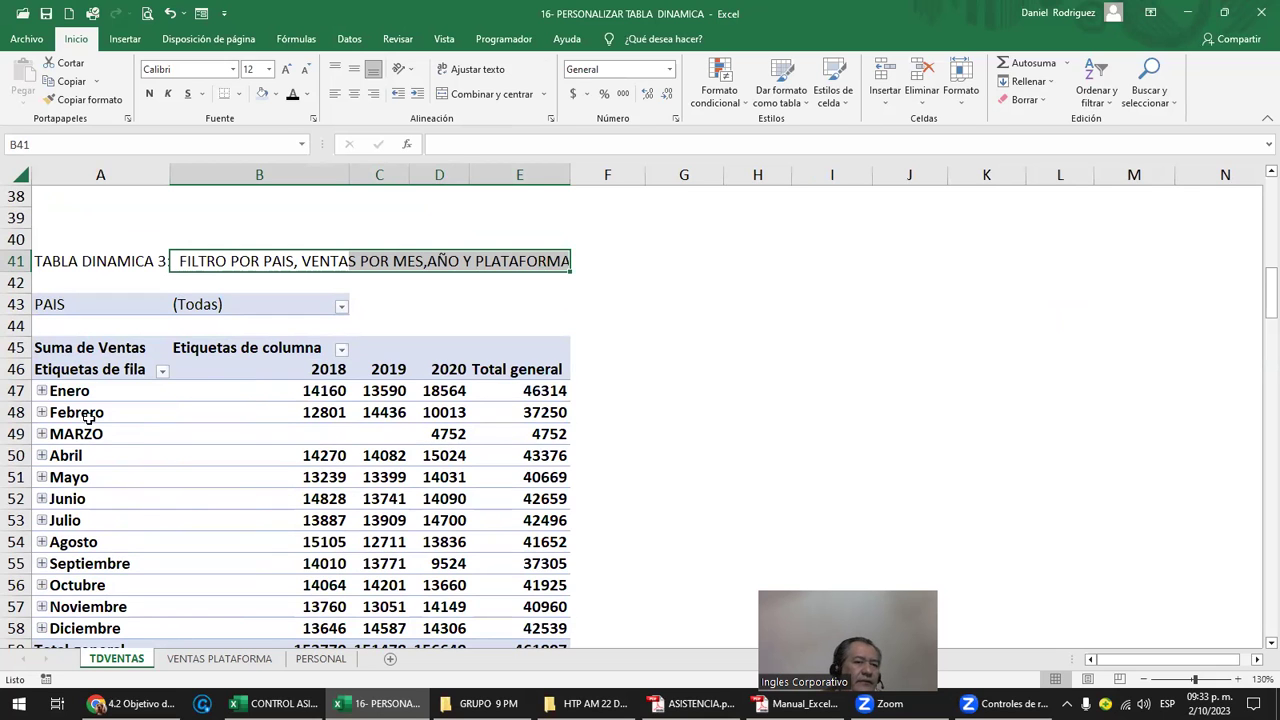
{"action": "left_click", "coordinate": [42, 391]}
{"action": "scroll", "coordinate": [95, 432], "scroll_direction": "down", "scroll_amount": 2}
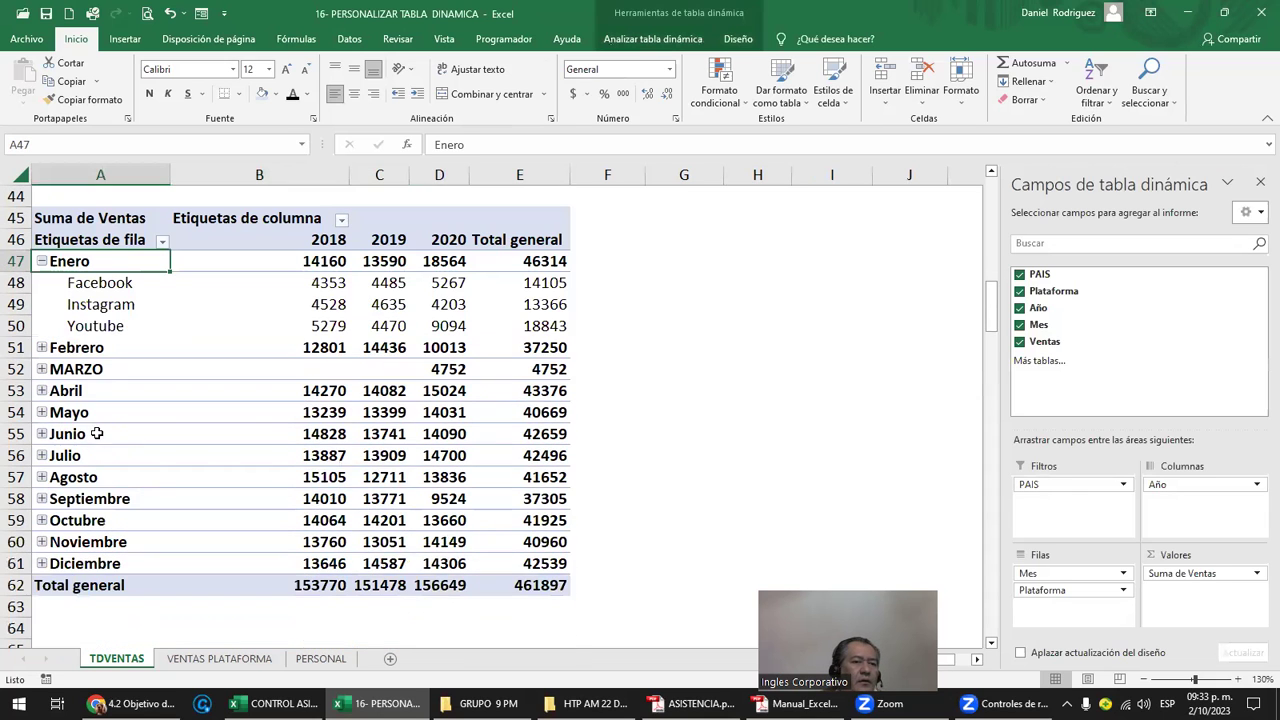
{"action": "left_click", "coordinate": [41, 347]}
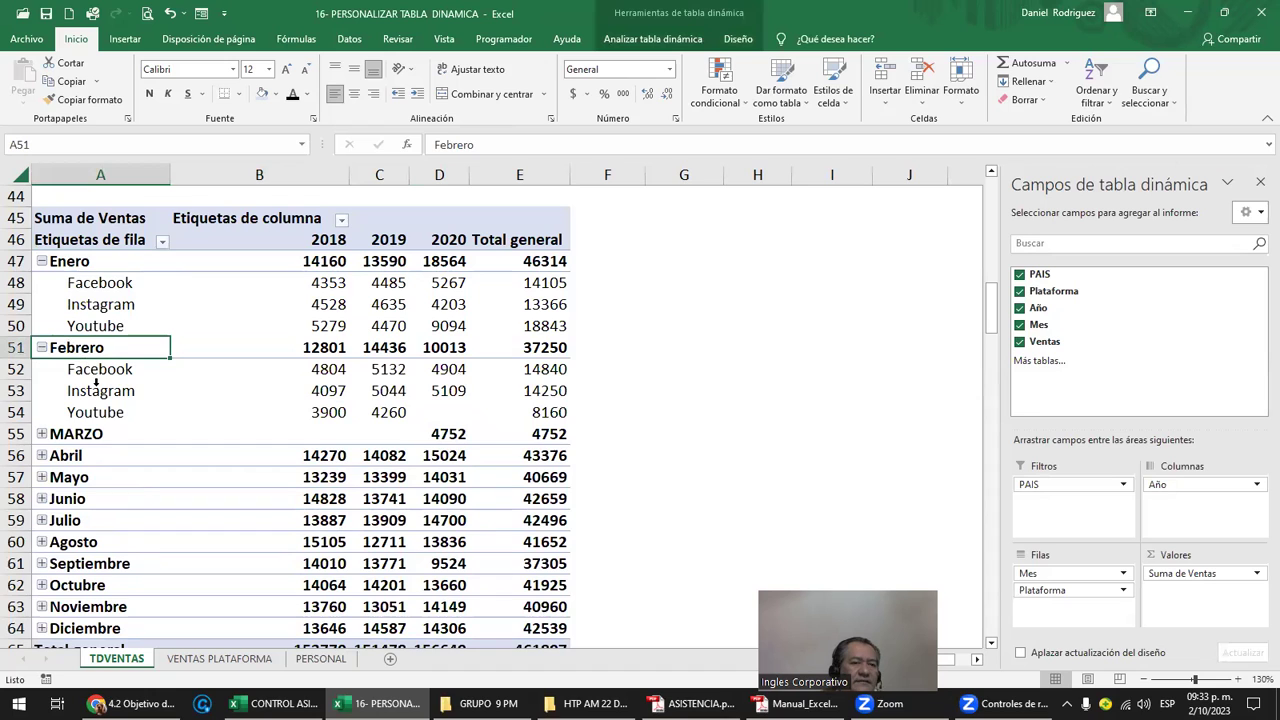
{"action": "left_click", "coordinate": [41, 347]}
{"action": "left_click", "coordinate": [41, 261]}
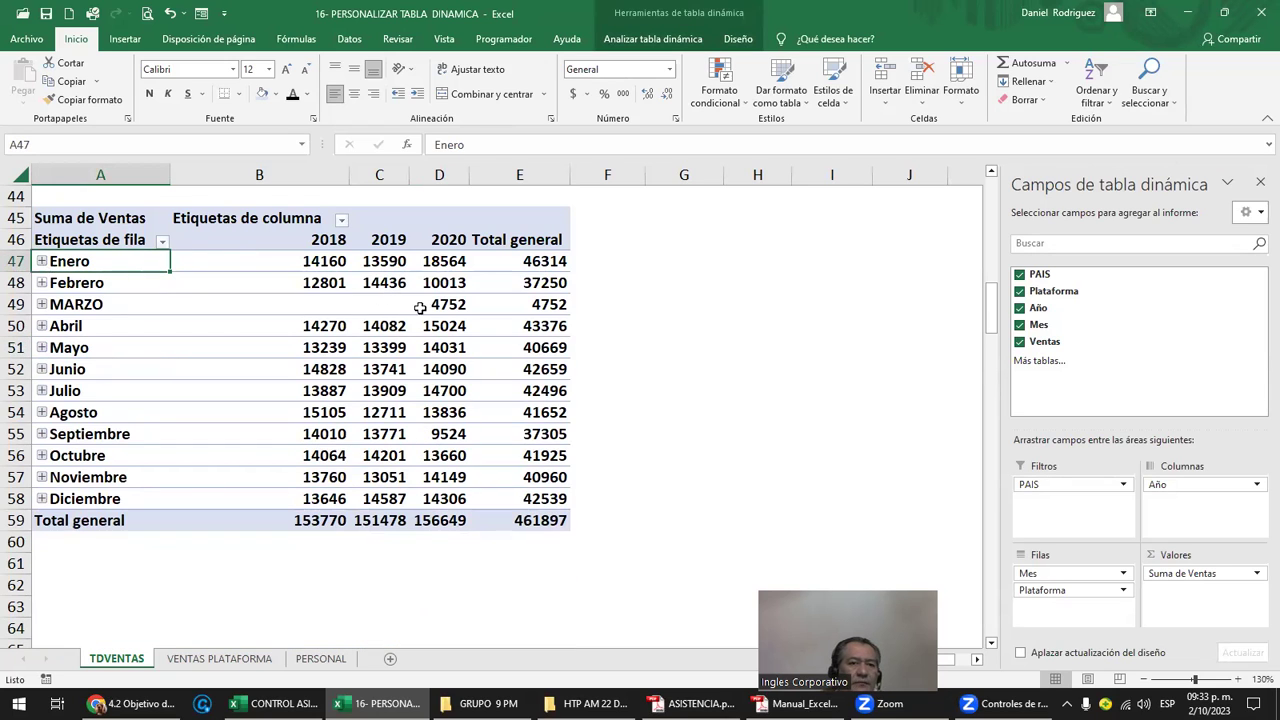
{"action": "scroll", "coordinate": [457, 485], "scroll_direction": "up", "scroll_amount": 2}
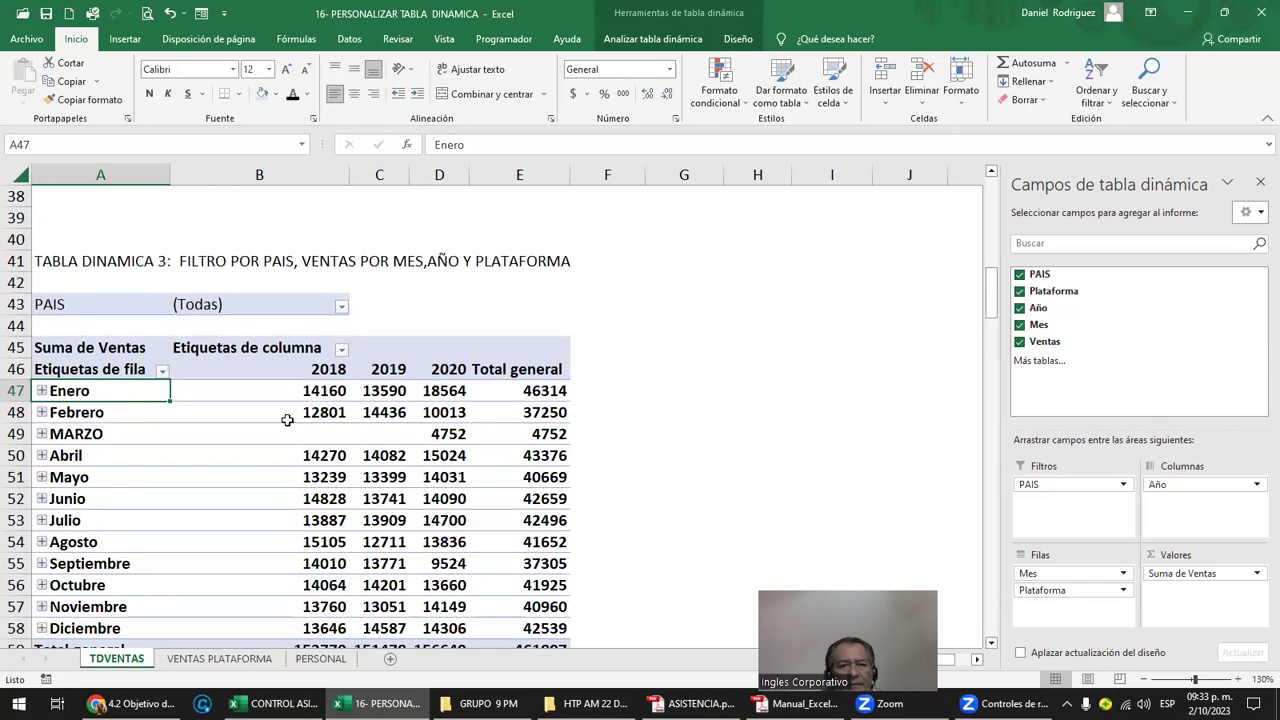
{"action": "left_click", "coordinate": [41, 391]}
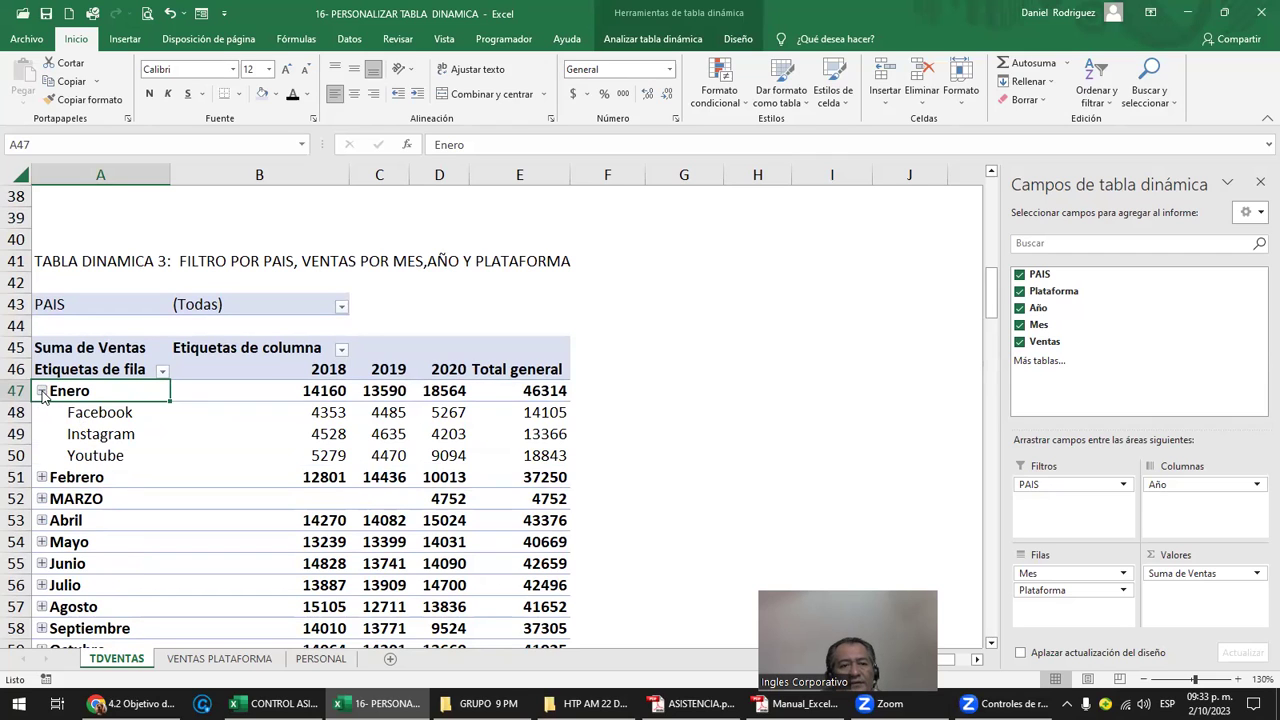
{"action": "left_click", "coordinate": [41, 391]}
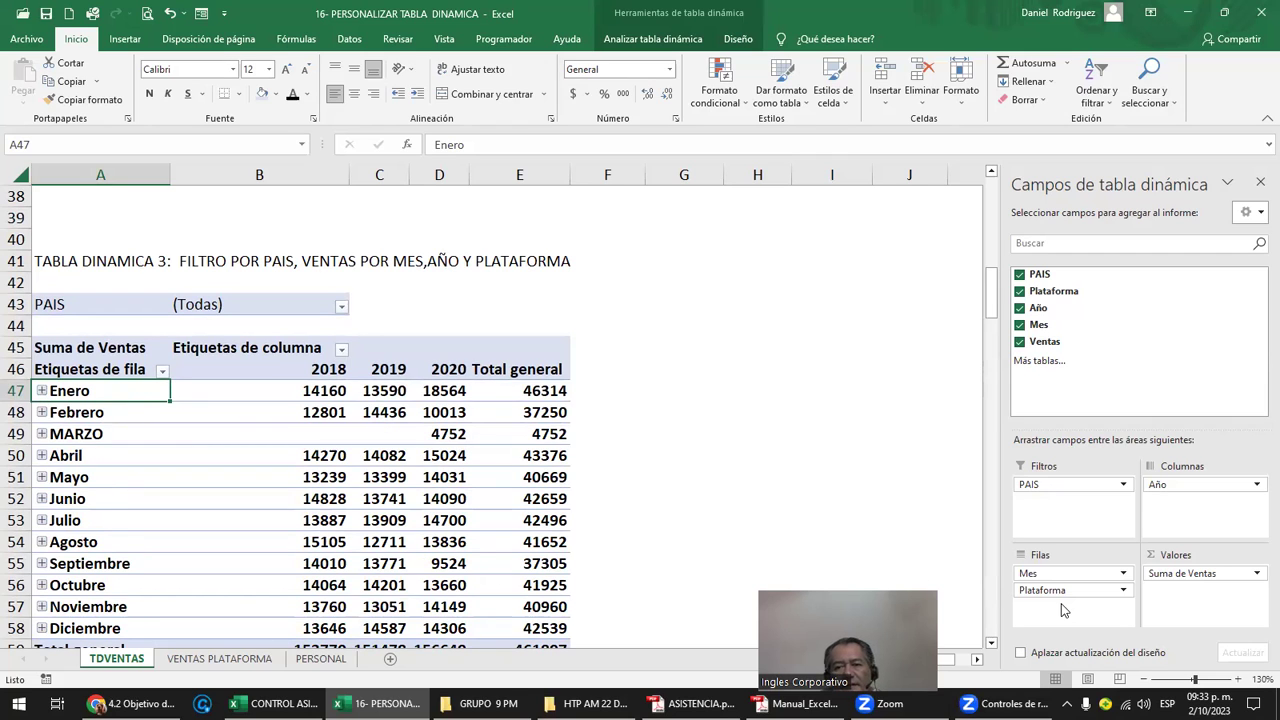
Move Plataforma above Mes in Filas so months nest under each platform
{"action": "left_click_drag", "start_coordinate": [1058, 591], "coordinate": [1071, 568]}
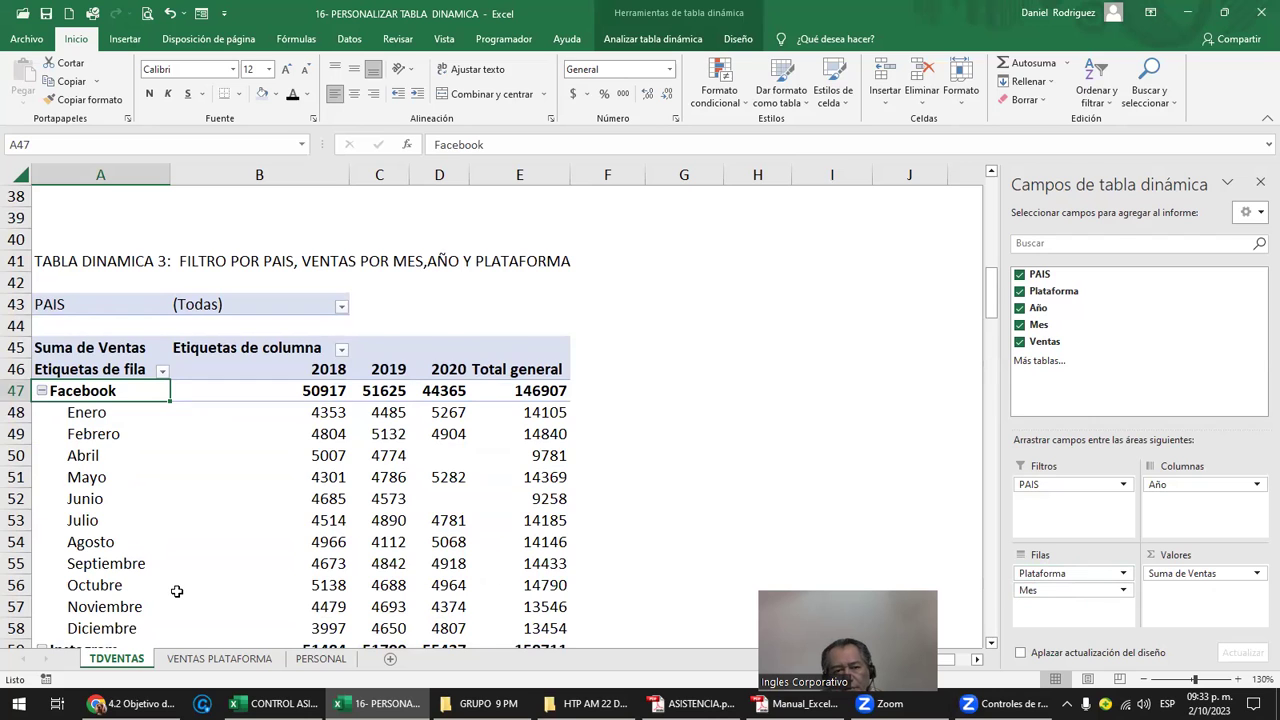
{"action": "scroll", "coordinate": [176, 591], "scroll_direction": "down", "scroll_amount": 2}
{"action": "scroll", "coordinate": [180, 590], "scroll_direction": "down", "scroll_amount": 2}
{"action": "scroll", "coordinate": [185, 587], "scroll_direction": "down", "scroll_amount": 2}
{"action": "scroll", "coordinate": [190, 584], "scroll_direction": "down", "scroll_amount": 1}
{"action": "scroll", "coordinate": [191, 583], "scroll_direction": "down", "scroll_amount": 3}
{"action": "scroll", "coordinate": [191, 583], "scroll_direction": "up", "scroll_amount": 3}
{"action": "scroll", "coordinate": [191, 583], "scroll_direction": "up", "scroll_amount": 5}
{"action": "scroll", "coordinate": [191, 583], "scroll_direction": "up", "scroll_amount": 2}
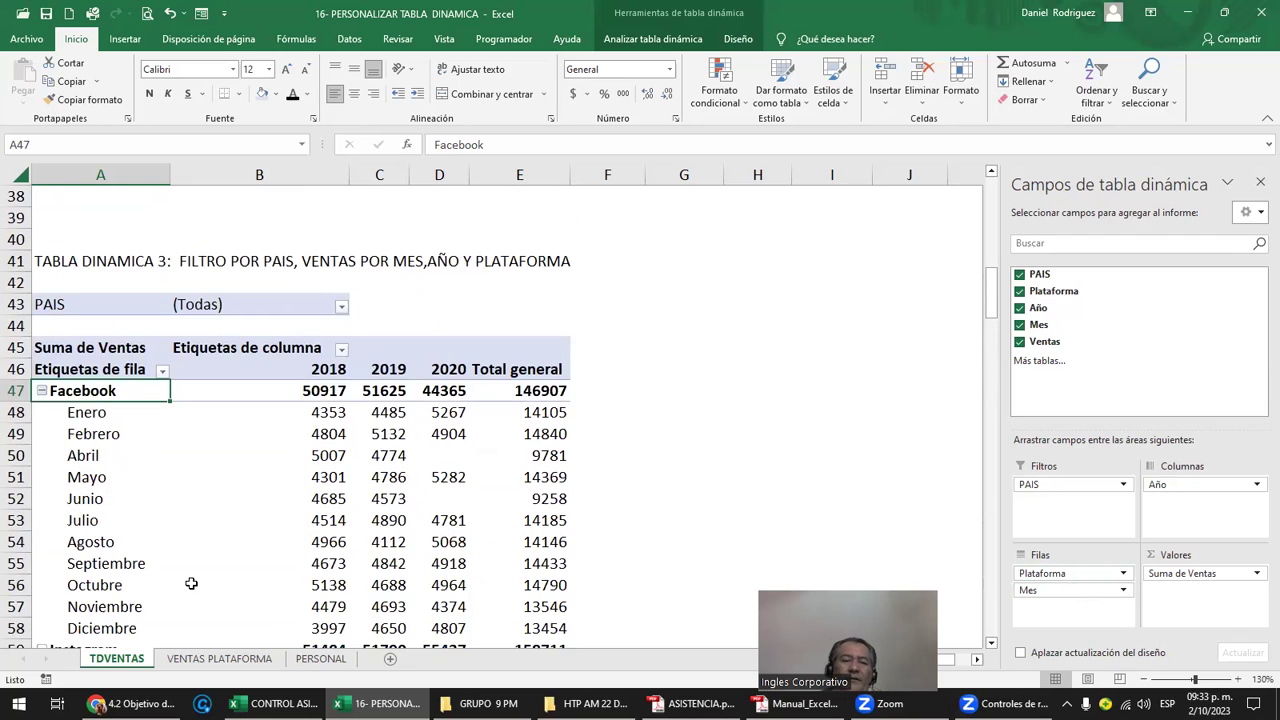
Select the TABLA DINAMICA 4 title on the VENTAS PLATAFORMA sheet
{"action": "left_click", "coordinate": [400, 302]}
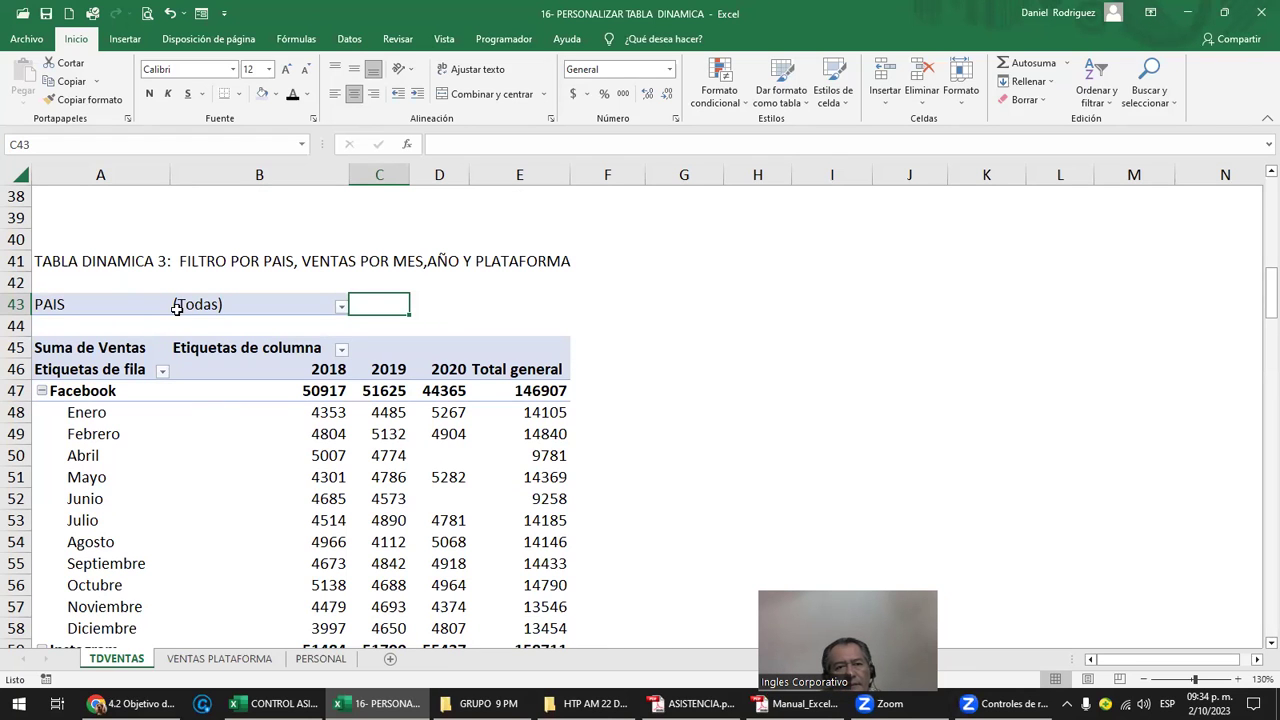
{"action": "left_click", "coordinate": [90, 262]}
{"action": "left_click", "coordinate": [219, 658]}
{"action": "scroll", "coordinate": [375, 433], "scroll_direction": "down", "scroll_amount": 1}
{"action": "left_click", "coordinate": [330, 352]}
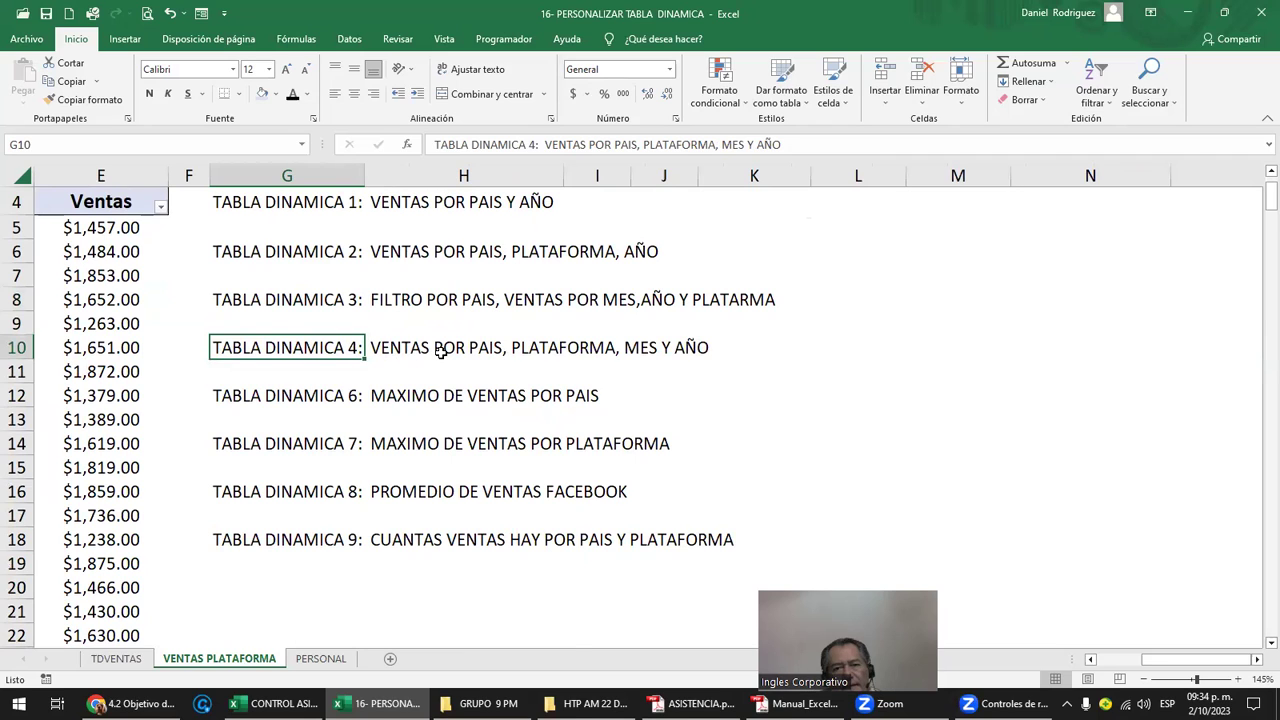
Copy the TABLA DINAMICA 4 title and paste it into cell A91 of TDVENTAS
{"action": "key", "text": "ctrl+c"}
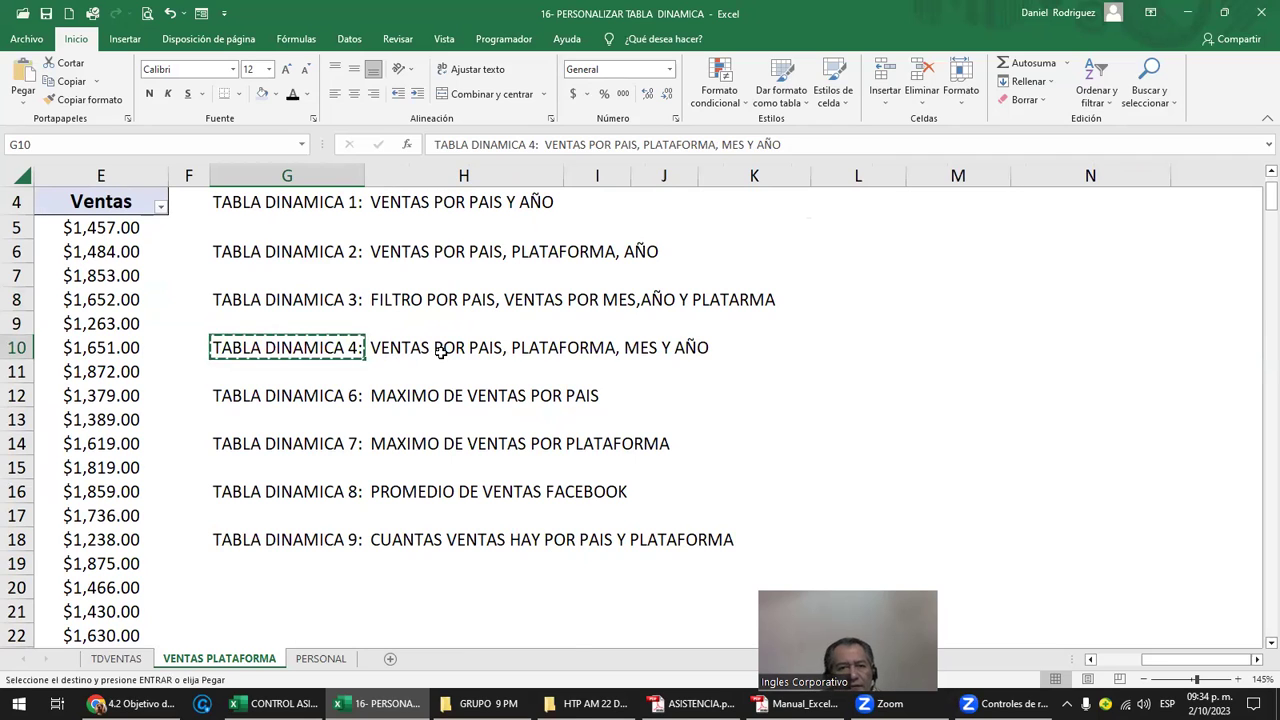
{"action": "left_click", "coordinate": [116, 658]}
{"action": "scroll", "coordinate": [160, 625], "scroll_direction": "down", "scroll_amount": 6}
{"action": "scroll", "coordinate": [160, 625], "scroll_direction": "down", "scroll_amount": 1}
{"action": "scroll", "coordinate": [160, 625], "scroll_direction": "down", "scroll_amount": 5}
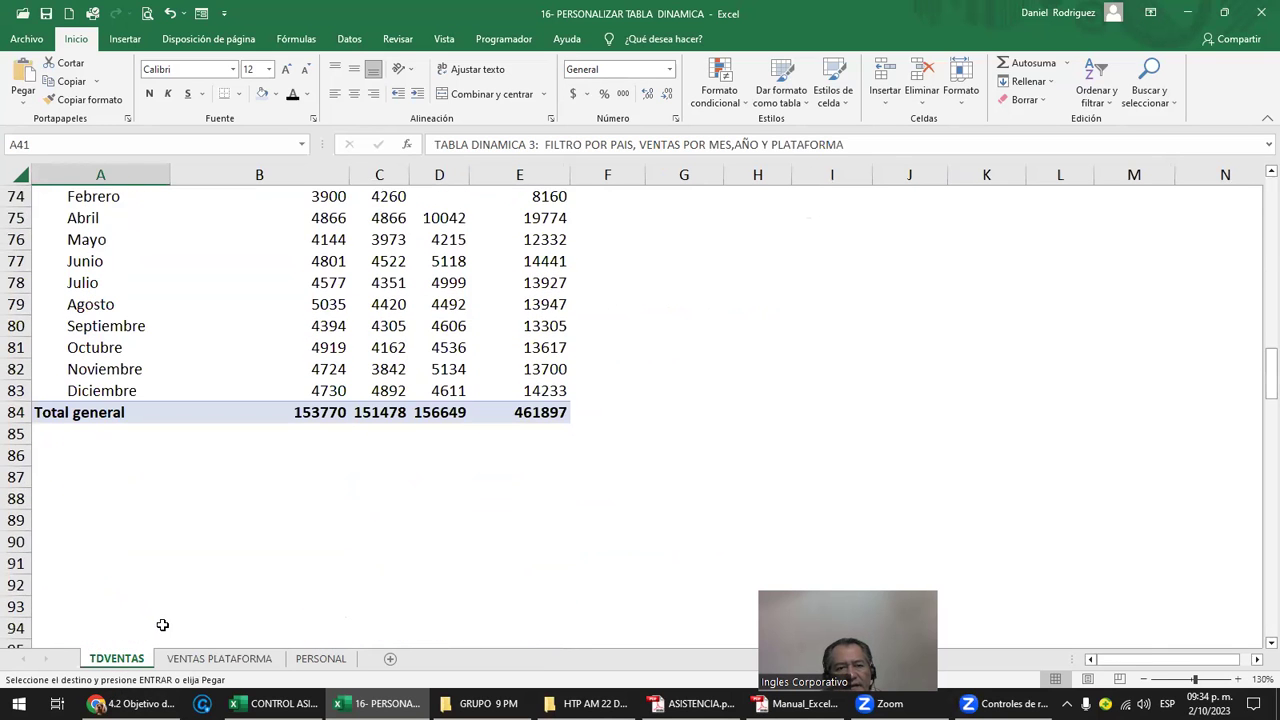
{"action": "scroll", "coordinate": [114, 554], "scroll_direction": "down", "scroll_amount": 1}
{"action": "left_click", "coordinate": [87, 498]}
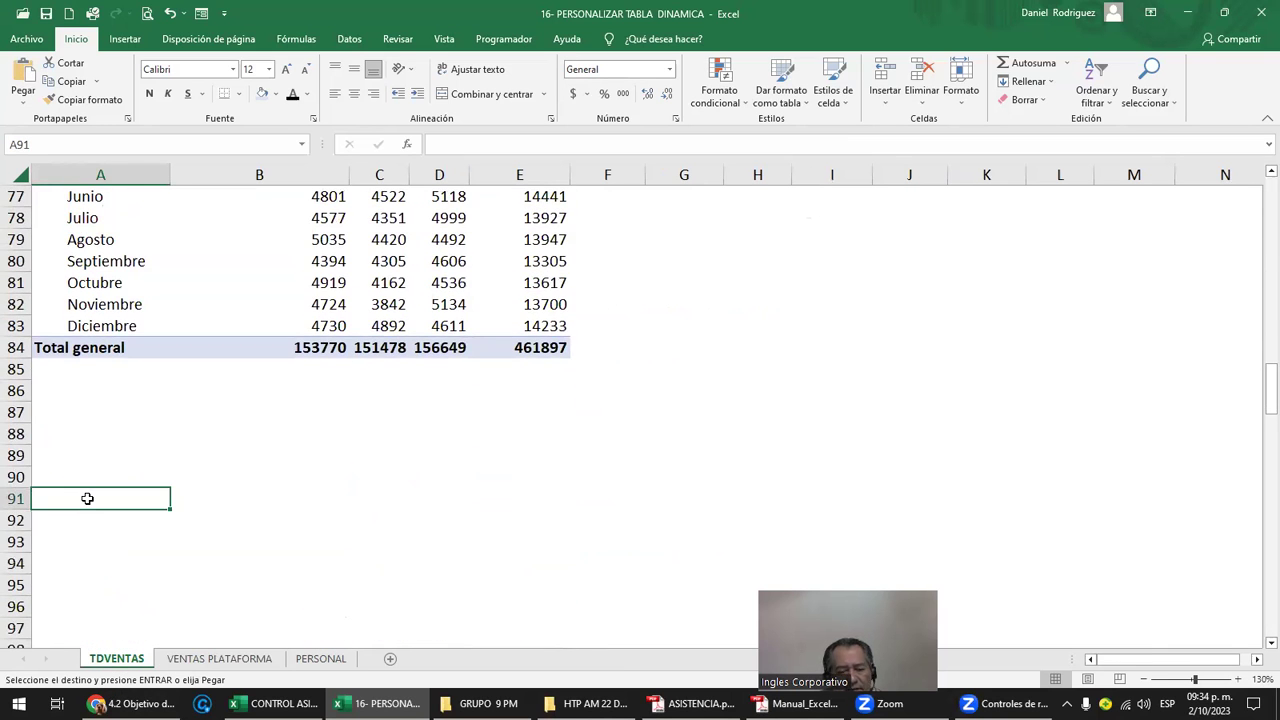
{"action": "key", "text": "ctrl+v"}
{"action": "left_click", "coordinate": [83, 545]}
{"action": "left_click", "coordinate": [83, 558]}
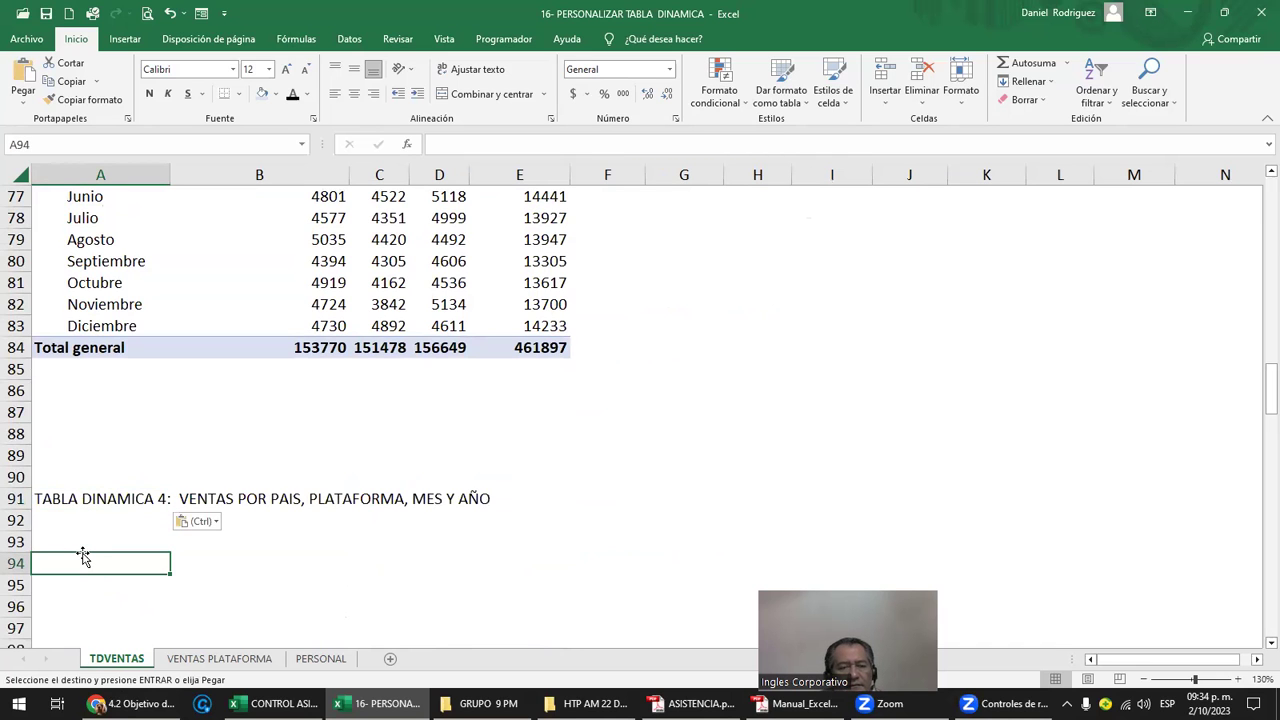
{"action": "scroll", "coordinate": [83, 556], "scroll_direction": "up", "scroll_amount": 5}
{"action": "scroll", "coordinate": [83, 554], "scroll_direction": "up", "scroll_amount": 9}
{"action": "scroll", "coordinate": [83, 552], "scroll_direction": "up", "scroll_amount": 3}
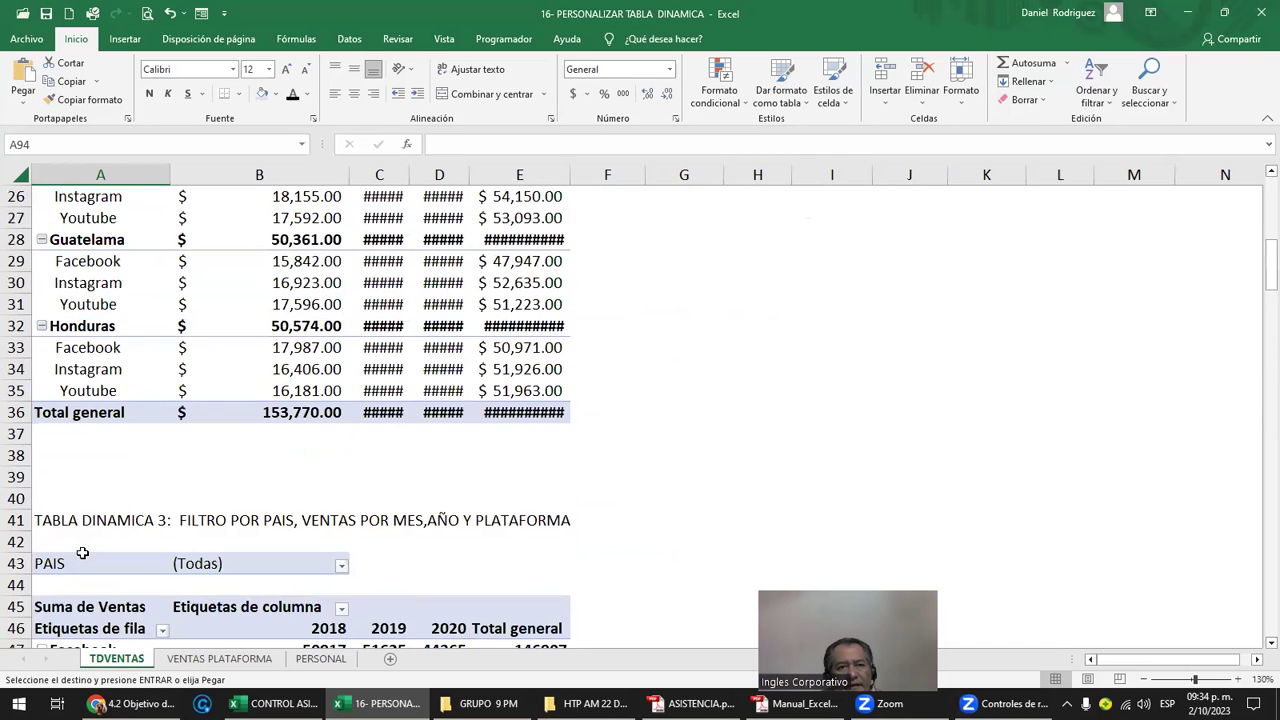
{"action": "scroll", "coordinate": [82, 549], "scroll_direction": "down", "scroll_amount": 2}
{"action": "scroll", "coordinate": [83, 548], "scroll_direction": "down", "scroll_amount": 1}
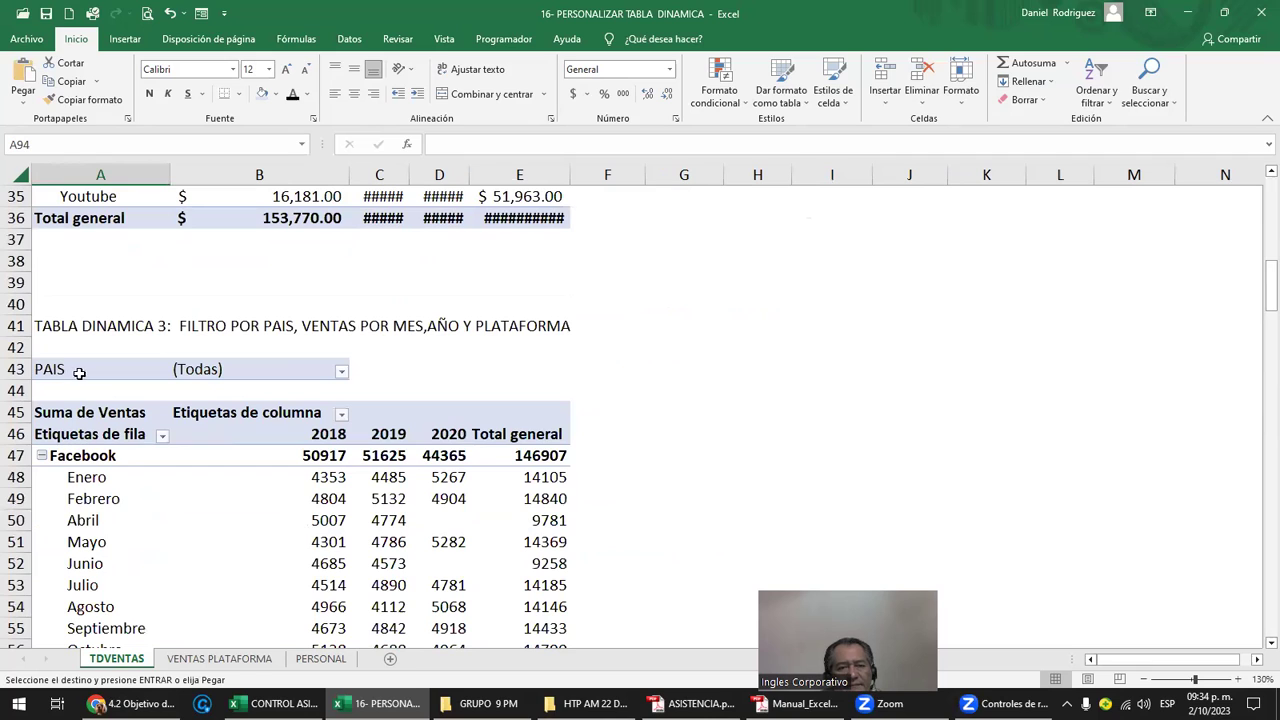
{"action": "scroll", "coordinate": [115, 416], "scroll_direction": "down", "scroll_amount": 2}
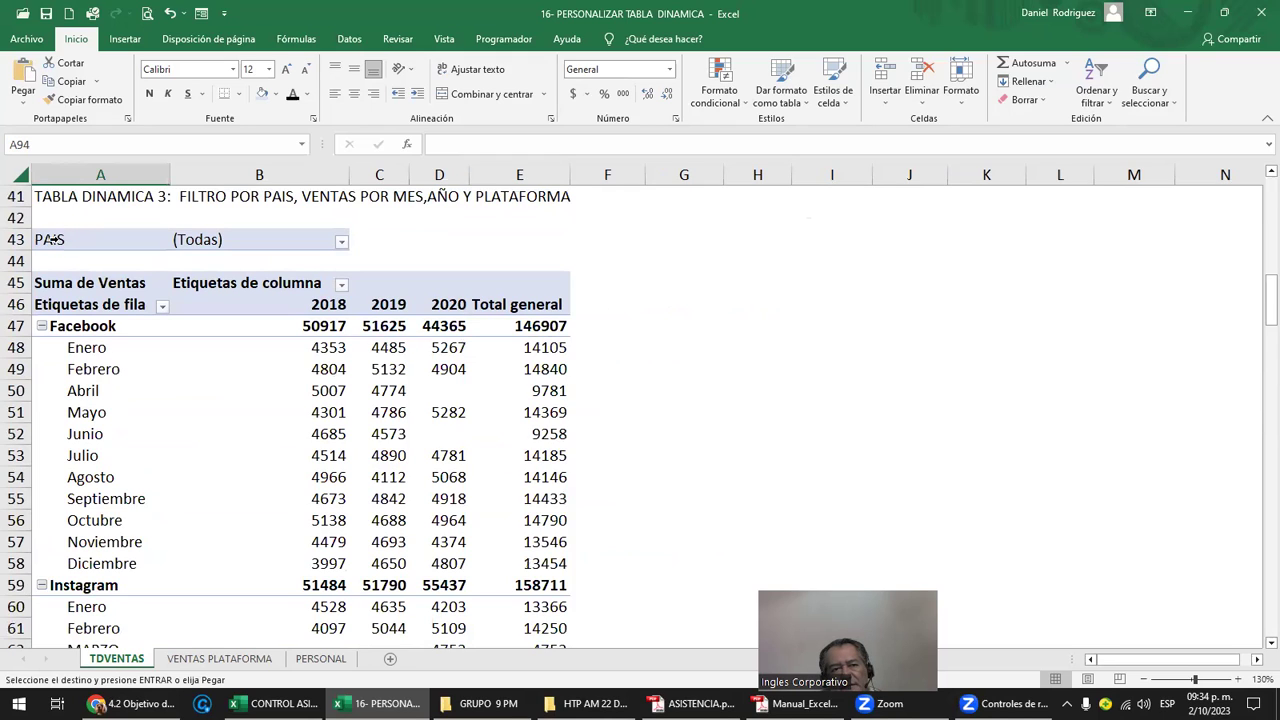
Select and copy the third pivot table, then cancel that copy
{"action": "left_click", "coordinate": [37, 239]}
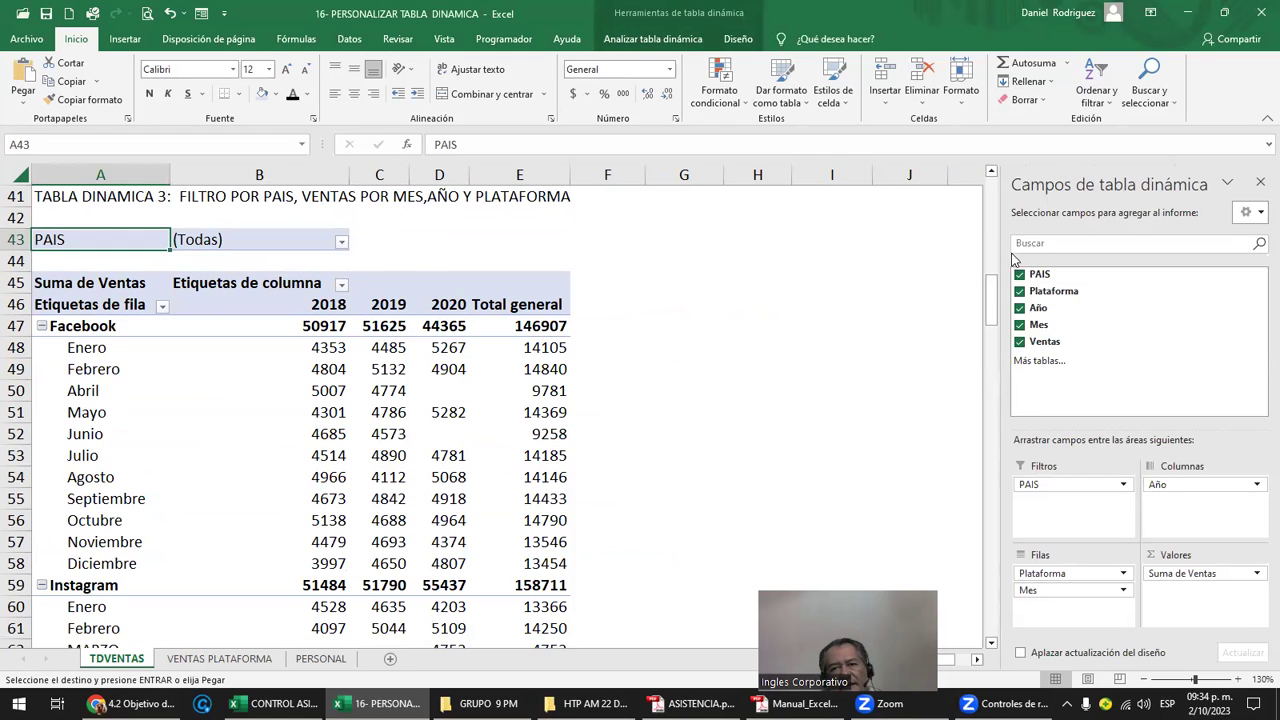
{"action": "left_click", "coordinate": [60, 220]}
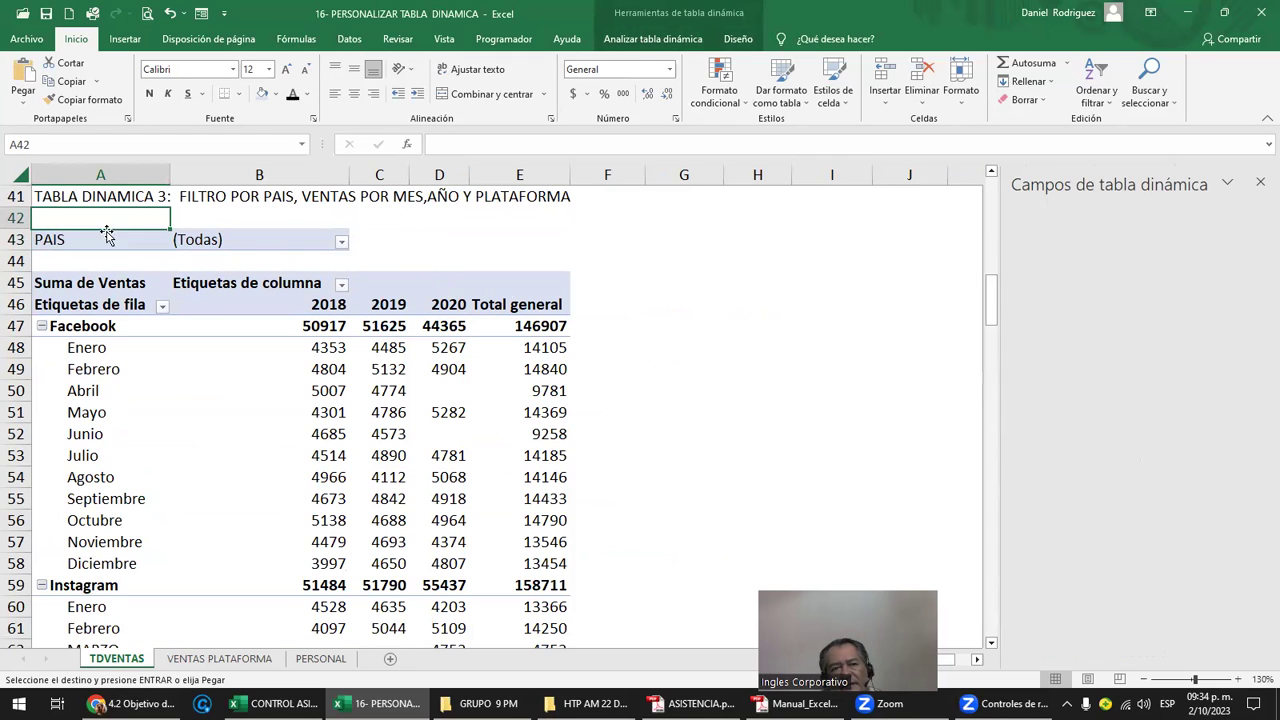
{"action": "key", "text": "Down"}
{"action": "key", "text": "Up"}
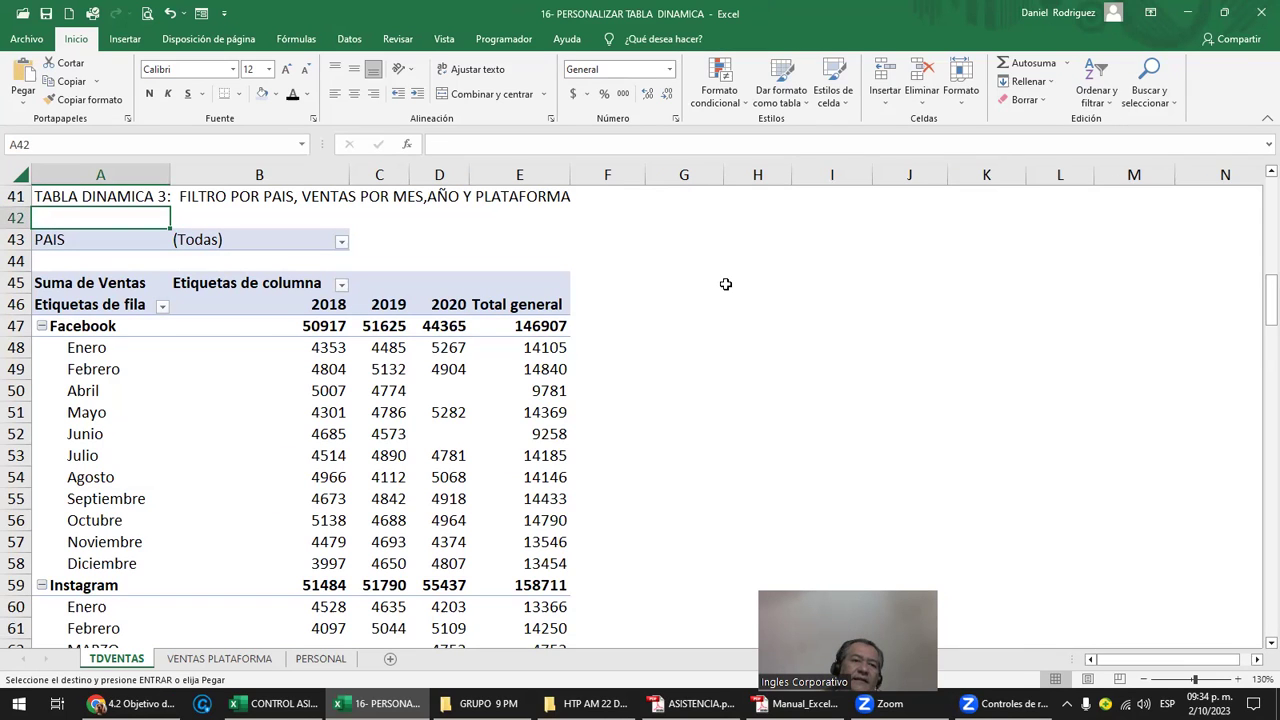
{"action": "key", "text": "shift+Down"}
{"action": "key", "text": "shift+Down"}
{"action": "key", "text": "shift+Down"}
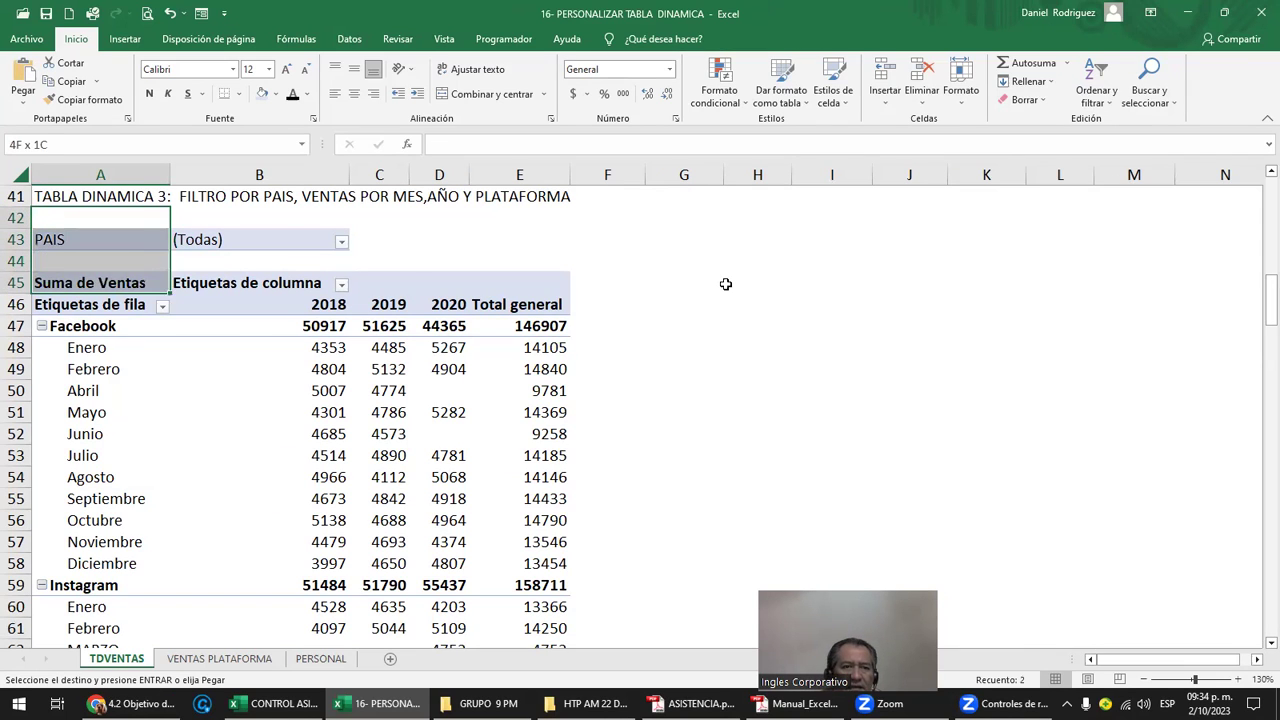
{"action": "key", "text": "shift+Right"}
{"action": "key", "text": "shift+Right"}
{"action": "key", "text": "shift+Right"}
{"action": "key", "text": "shift+Right"}
{"action": "key", "text": "shift+Down"}
{"action": "key", "text": "shift+Down"}
{"action": "key", "text": "shift+Down"}
{"action": "key", "text": "shift+Down"}
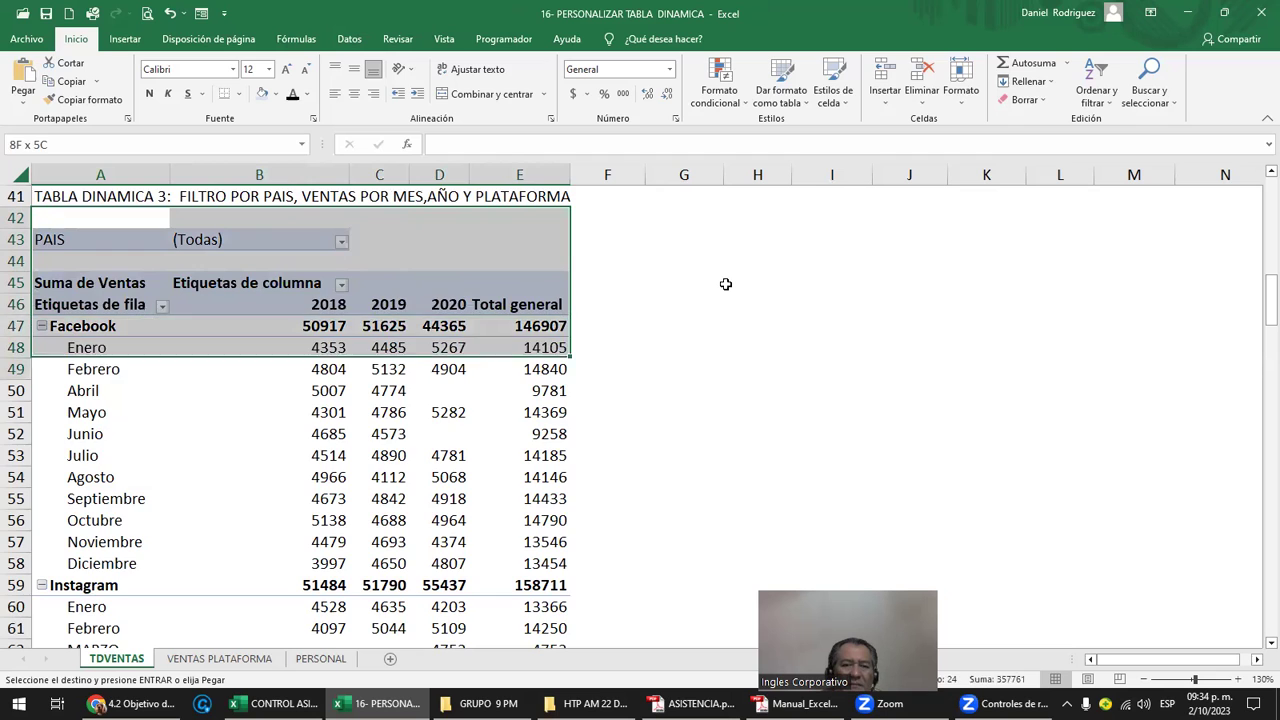
{"action": "key", "text": "shift+Down"}
{"action": "key", "text": "shift+Down"}
{"action": "key", "text": "shift+Down"}
{"action": "key", "text": "shift+Down"}
{"action": "key", "text": "shift+Down"}
{"action": "key", "text": "shift+Down"}
{"action": "key", "text": "shift+Down"}
{"action": "key", "text": "shift+Down"}
{"action": "key", "text": "shift+Down"}
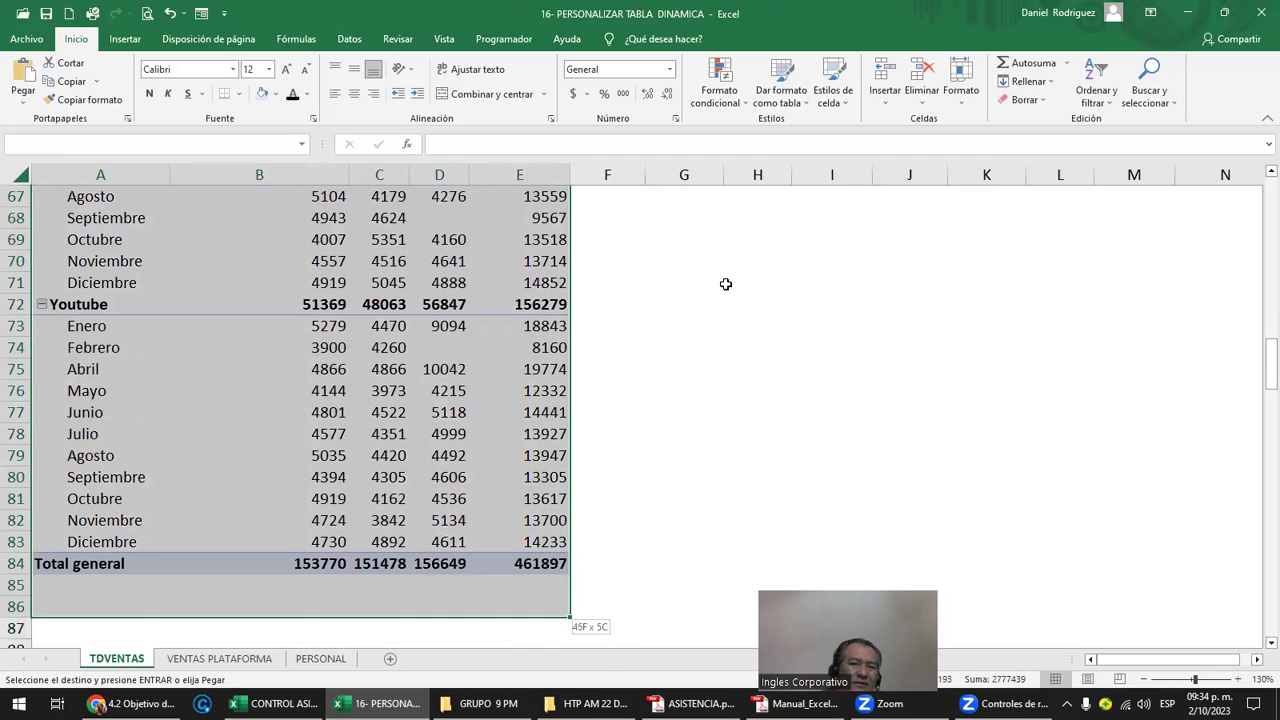
{"action": "key", "text": "ctrl+c"}
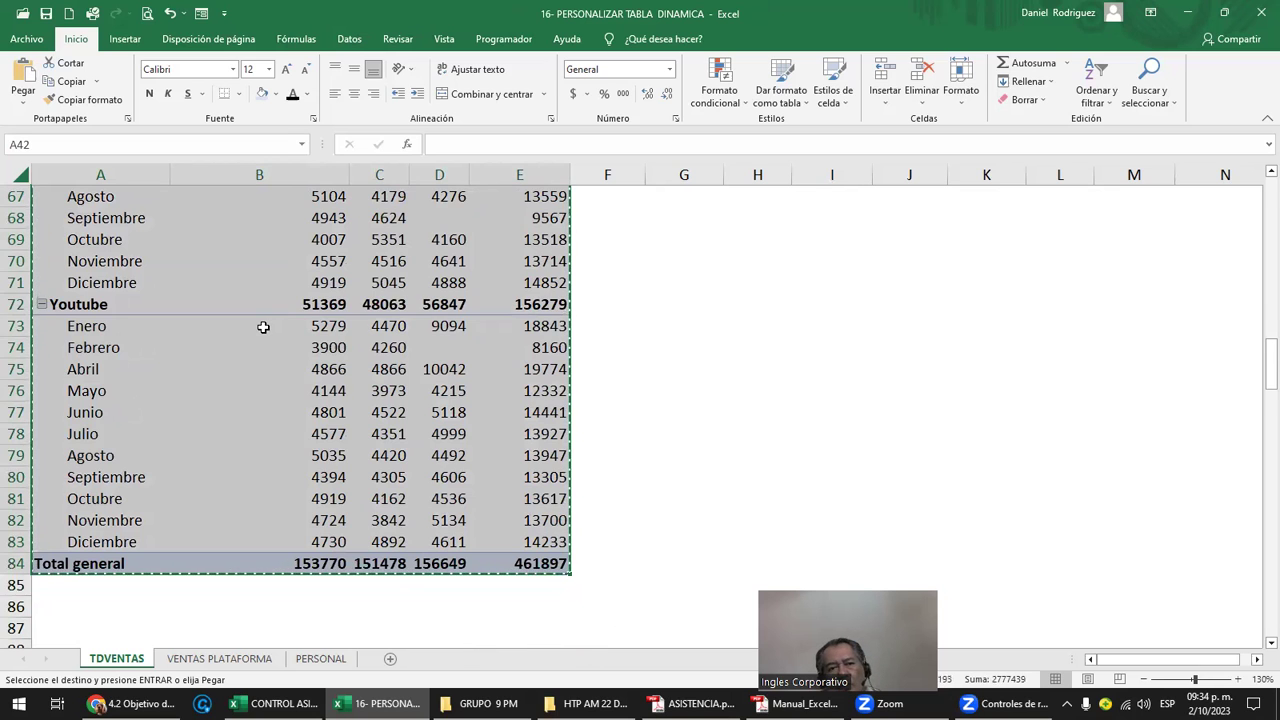
{"action": "scroll", "coordinate": [263, 327], "scroll_direction": "up", "scroll_amount": 7}
{"action": "scroll", "coordinate": [263, 327], "scroll_direction": "up", "scroll_amount": 6}
{"action": "scroll", "coordinate": [263, 327], "scroll_direction": "up", "scroll_amount": 9}
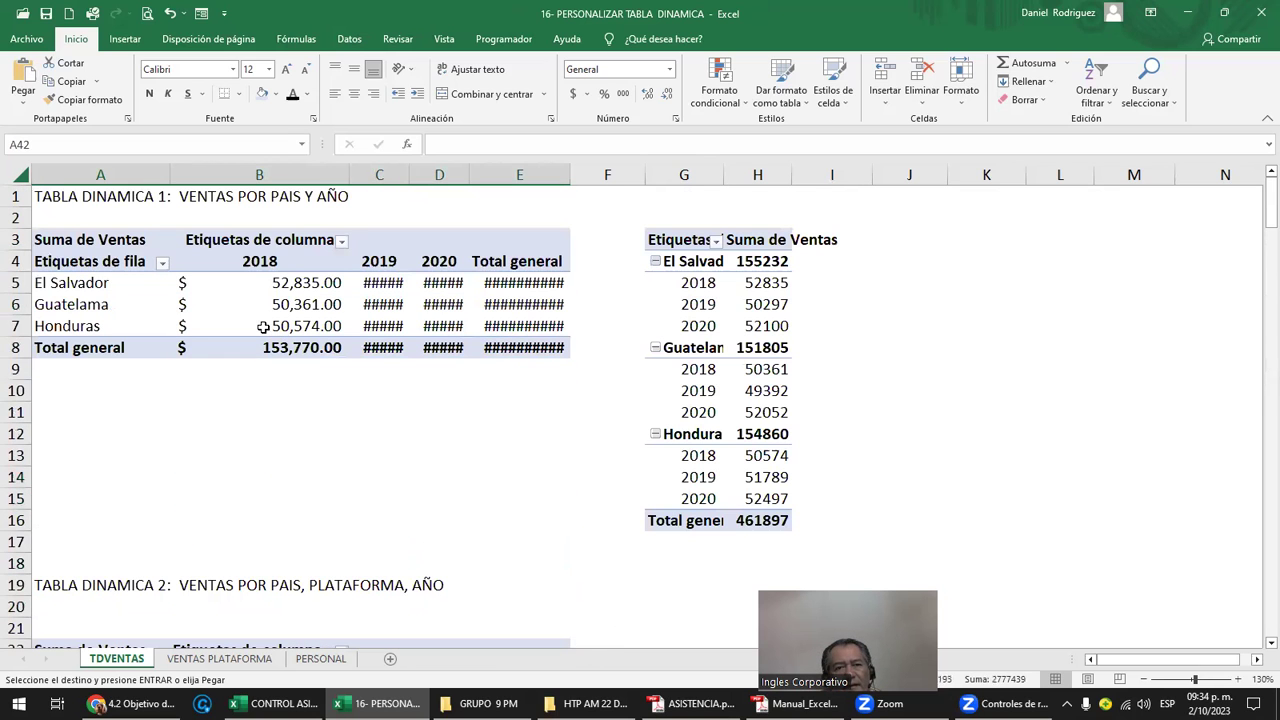
{"action": "scroll", "coordinate": [295, 433], "scroll_direction": "down", "scroll_amount": 10}
{"action": "scroll", "coordinate": [295, 433], "scroll_direction": "up", "scroll_amount": 5}
{"action": "key", "text": "Escape"}
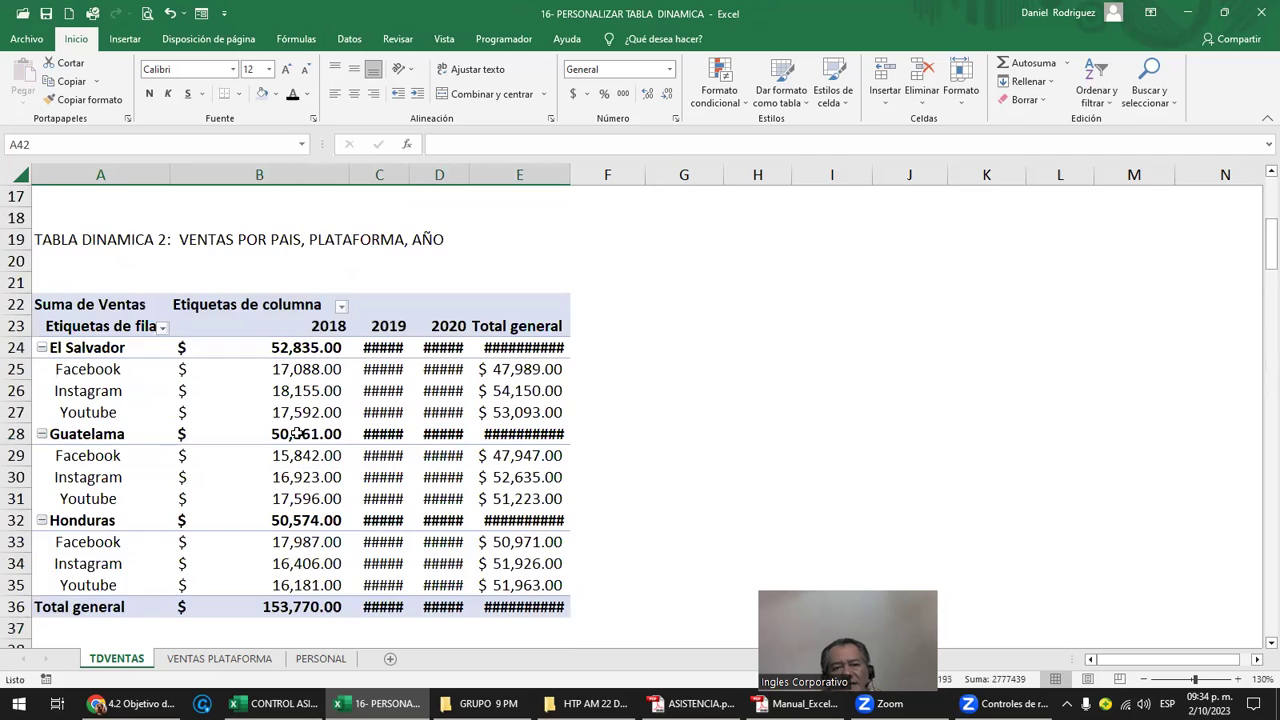
{"action": "key", "text": "ctrl+Home"}
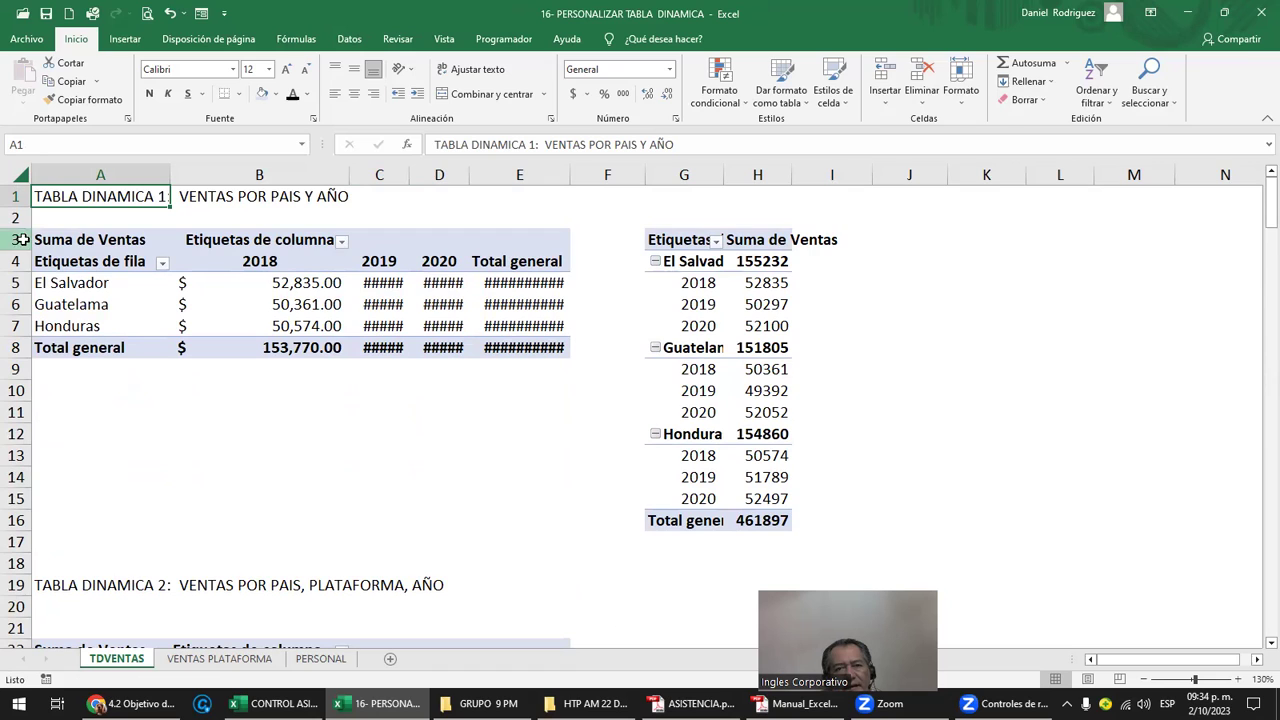
Copy the first pivot table A2:E8 and paste it at A95
{"action": "left_click", "coordinate": [20, 239]}
{"action": "left_click", "coordinate": [122, 414]}
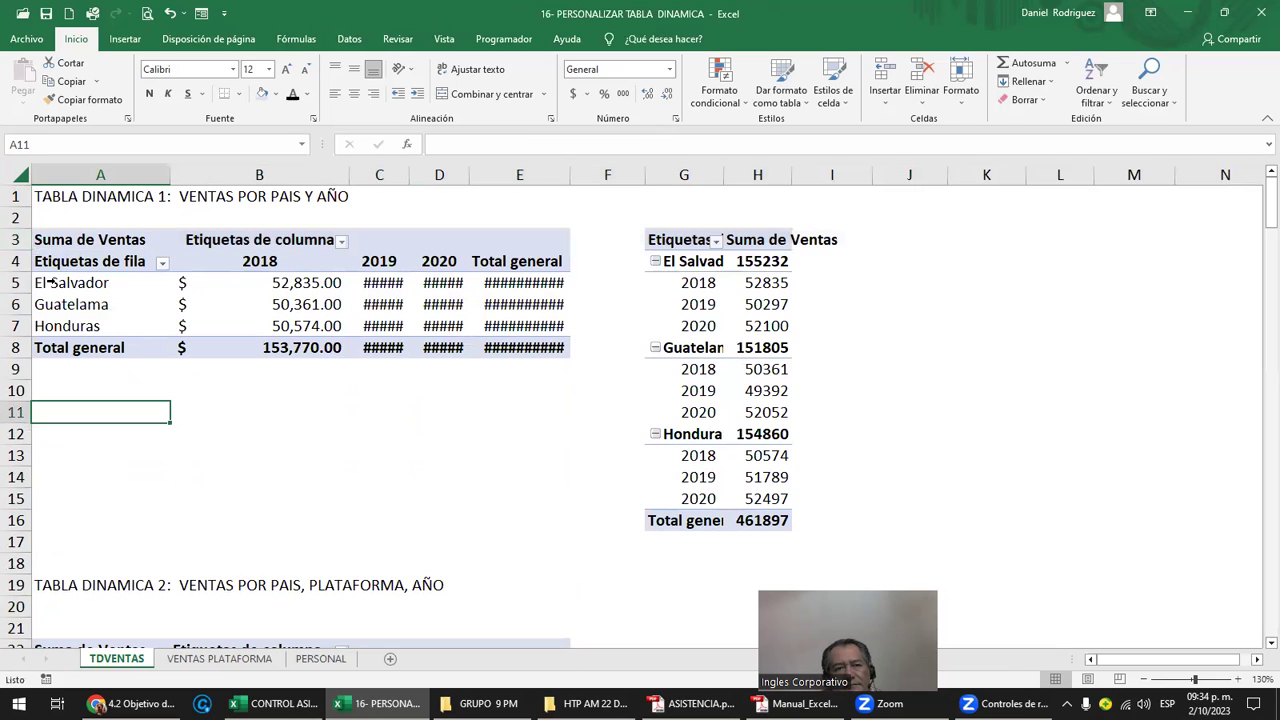
{"action": "left_click", "coordinate": [20, 239]}
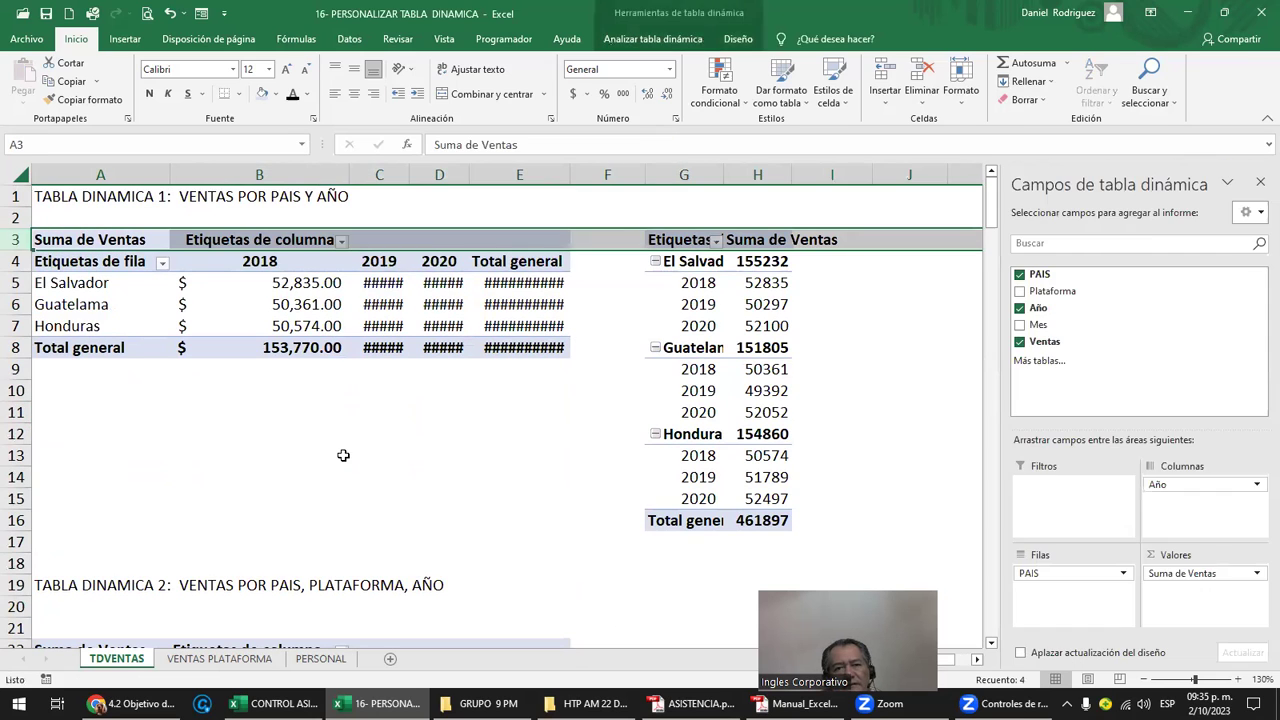
{"action": "left_click", "coordinate": [343, 454]}
{"action": "left_click", "coordinate": [60, 240]}
{"action": "left_click", "coordinate": [68, 220]}
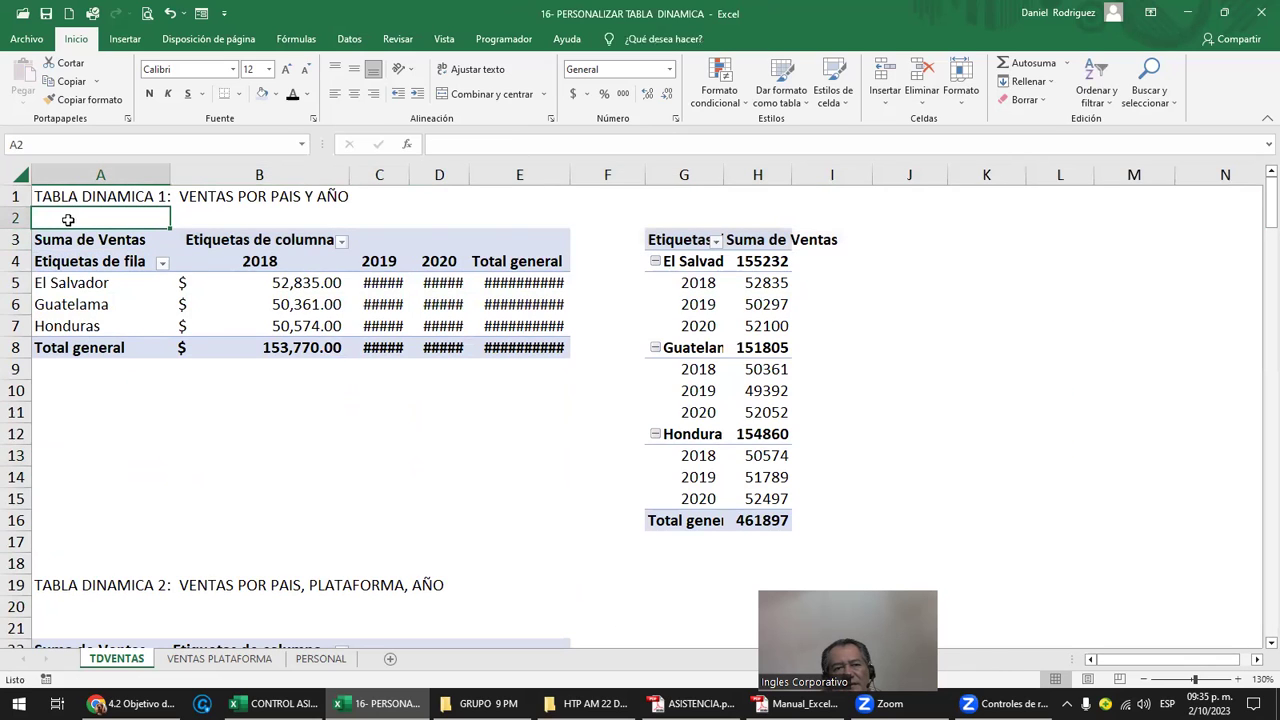
{"action": "left_click_drag", "start_coordinate": [60, 217], "coordinate": [538, 363]}
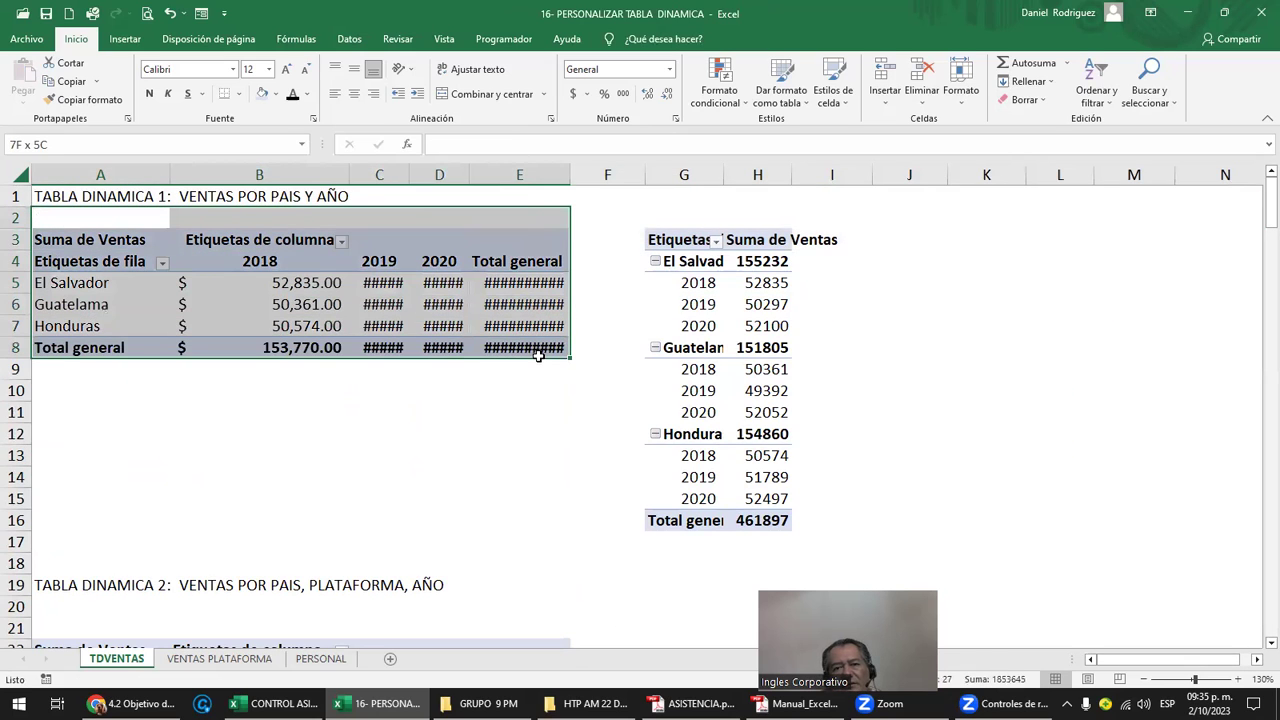
{"action": "key", "text": "ctrl+c"}
{"action": "scroll", "coordinate": [469, 440], "scroll_direction": "down", "scroll_amount": 5}
{"action": "scroll", "coordinate": [469, 440], "scroll_direction": "down", "scroll_amount": 8}
{"action": "scroll", "coordinate": [469, 440], "scroll_direction": "down", "scroll_amount": 8}
{"action": "scroll", "coordinate": [469, 440], "scroll_direction": "down", "scroll_amount": 8}
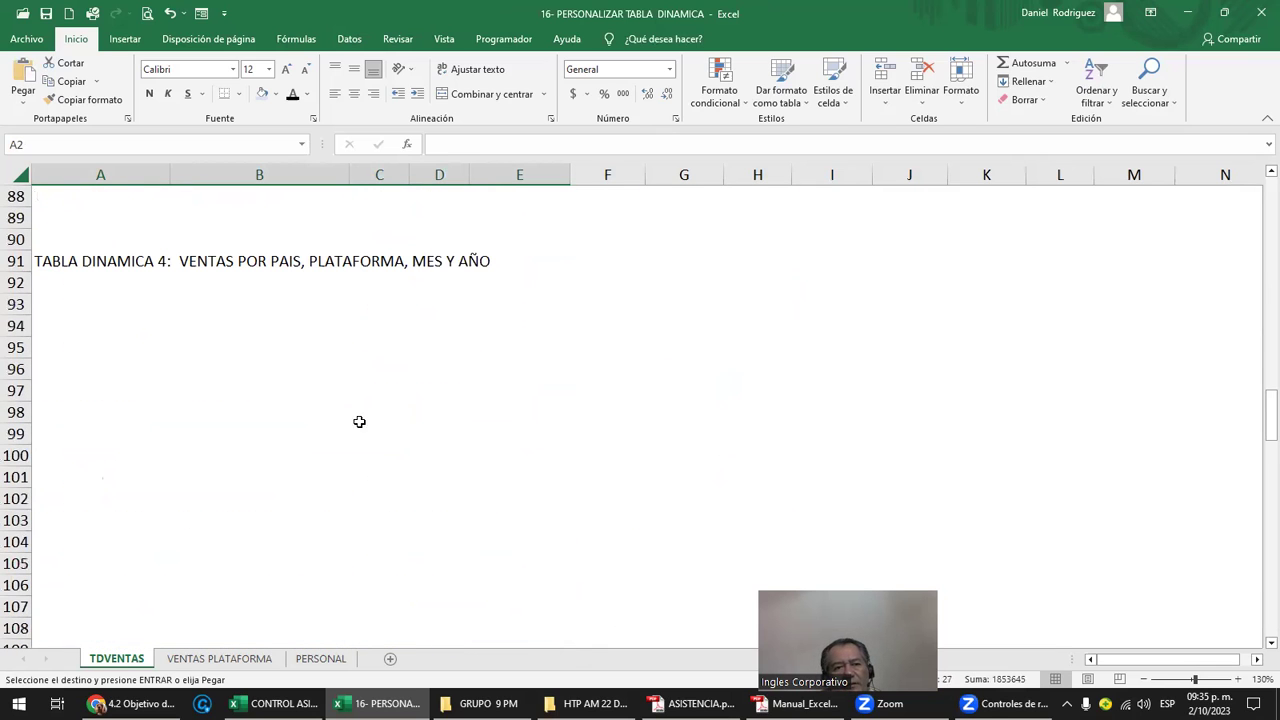
{"action": "left_click", "coordinate": [73, 351]}
{"action": "key", "text": "ctrl+v"}
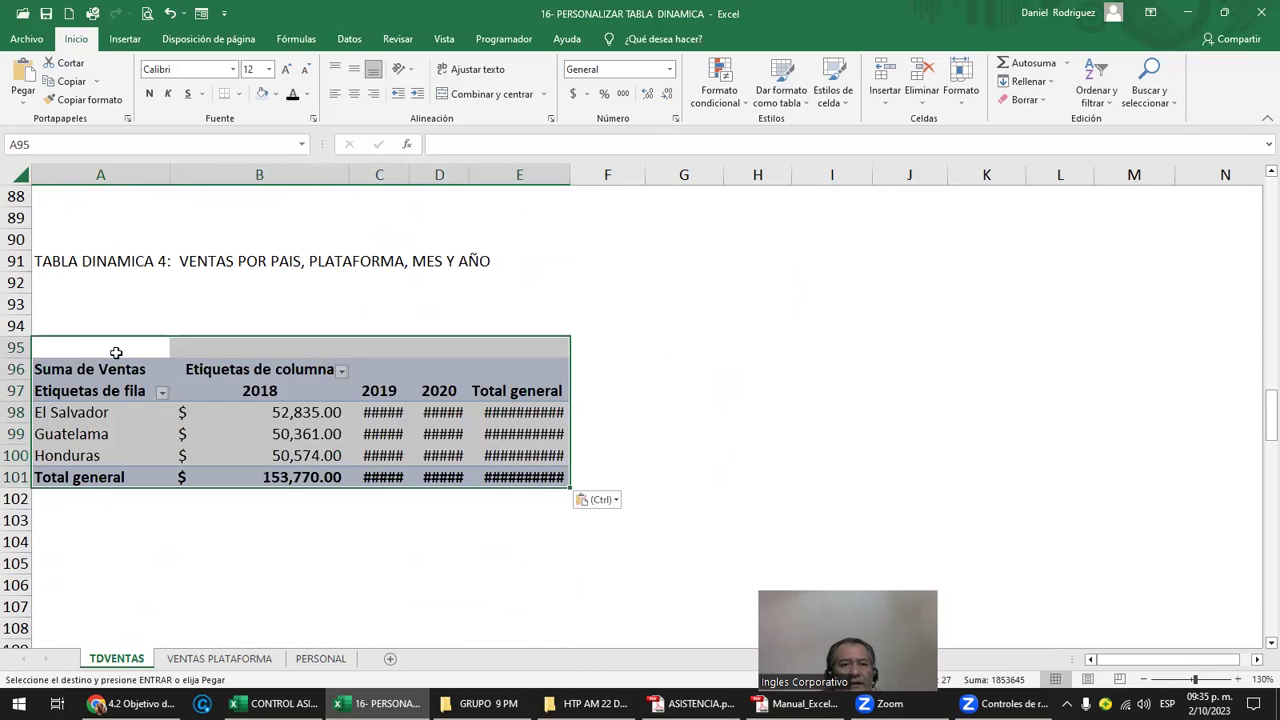
{"action": "left_click", "coordinate": [608, 580]}
Remove PAIS, Año and Suma de Ventas from the pasted pivot, then re-add Ventas
{"action": "left_click", "coordinate": [121, 413]}
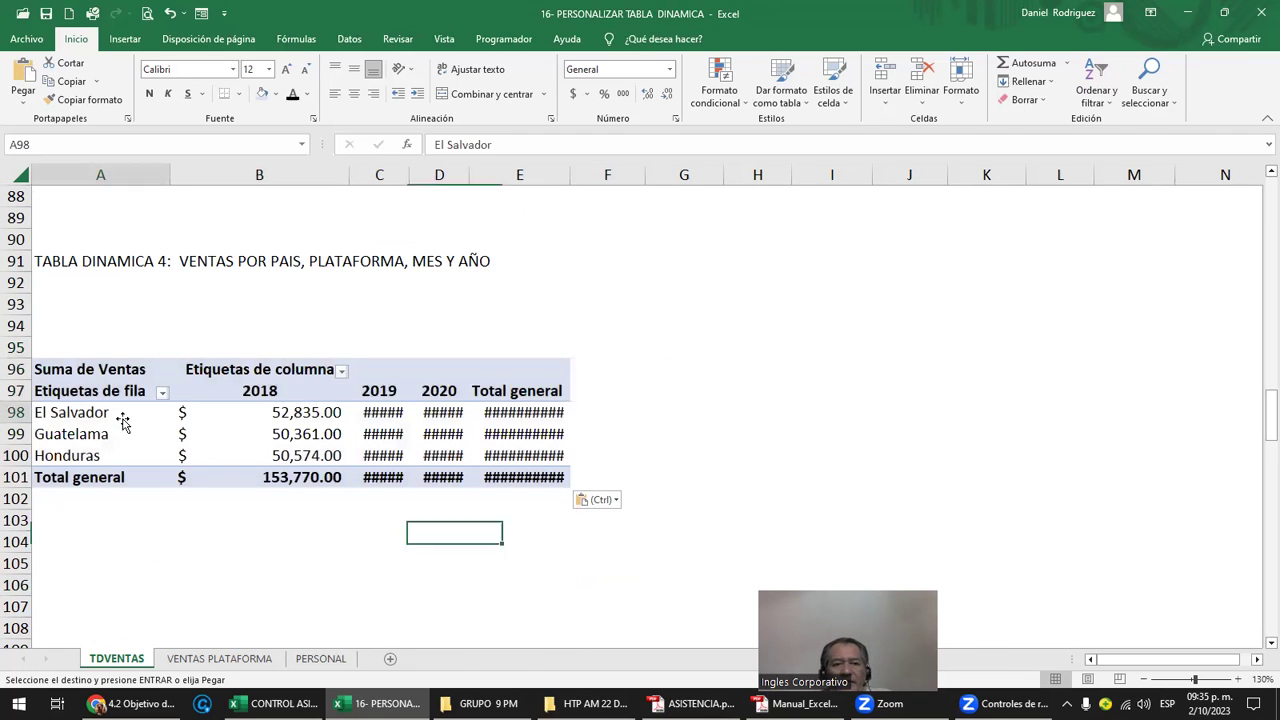
{"action": "left_click_drag", "start_coordinate": [1070, 573], "coordinate": [1117, 388]}
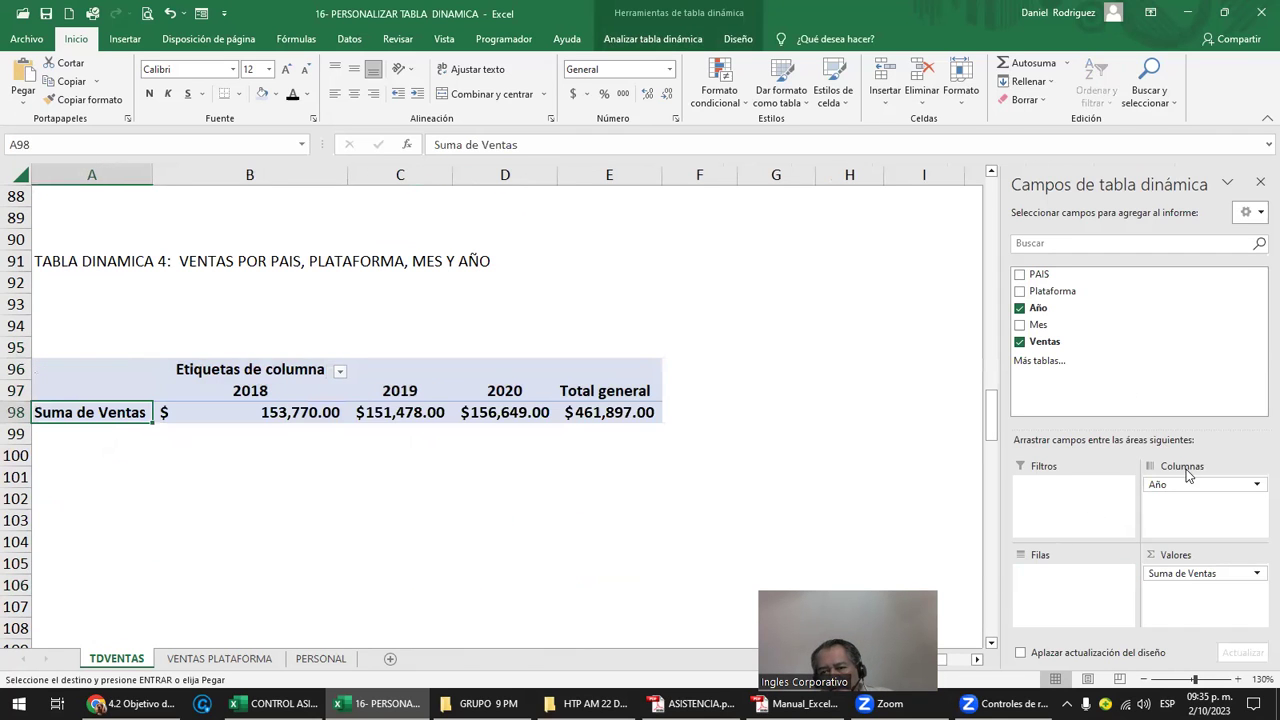
{"action": "left_click_drag", "start_coordinate": [1194, 483], "coordinate": [1154, 348]}
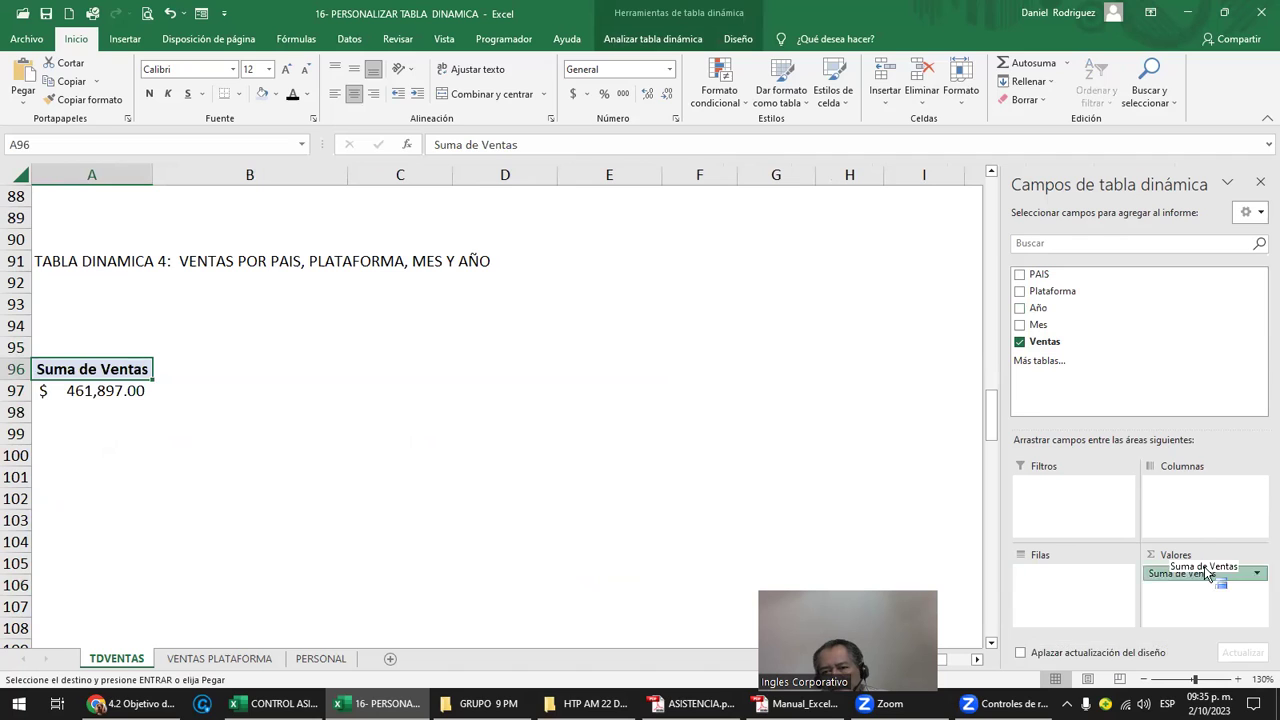
{"action": "left_click_drag", "start_coordinate": [1192, 572], "coordinate": [1153, 395]}
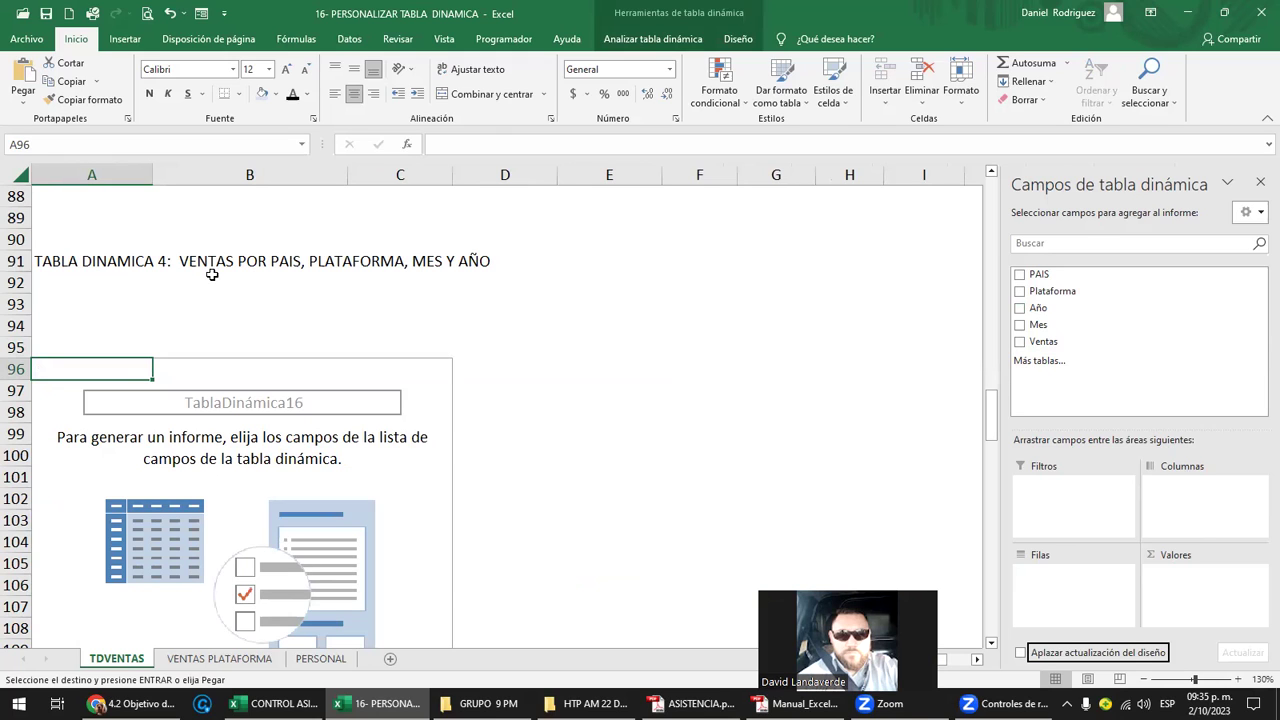
{"action": "left_click", "coordinate": [1038, 343]}
{"action": "mouse_move", "coordinate": [1038, 345]}
{"action": "left_mouse_down"}
{"action": "mouse_move", "coordinate": [1228, 592]}
{"action": "mouse_move", "coordinate": [1146, 371]}
{"action": "left_mouse_up"}
Replace the Ventas sum with a count of Plataforma, giving 297
{"action": "left_click_drag", "start_coordinate": [1030, 292], "coordinate": [1200, 604]}
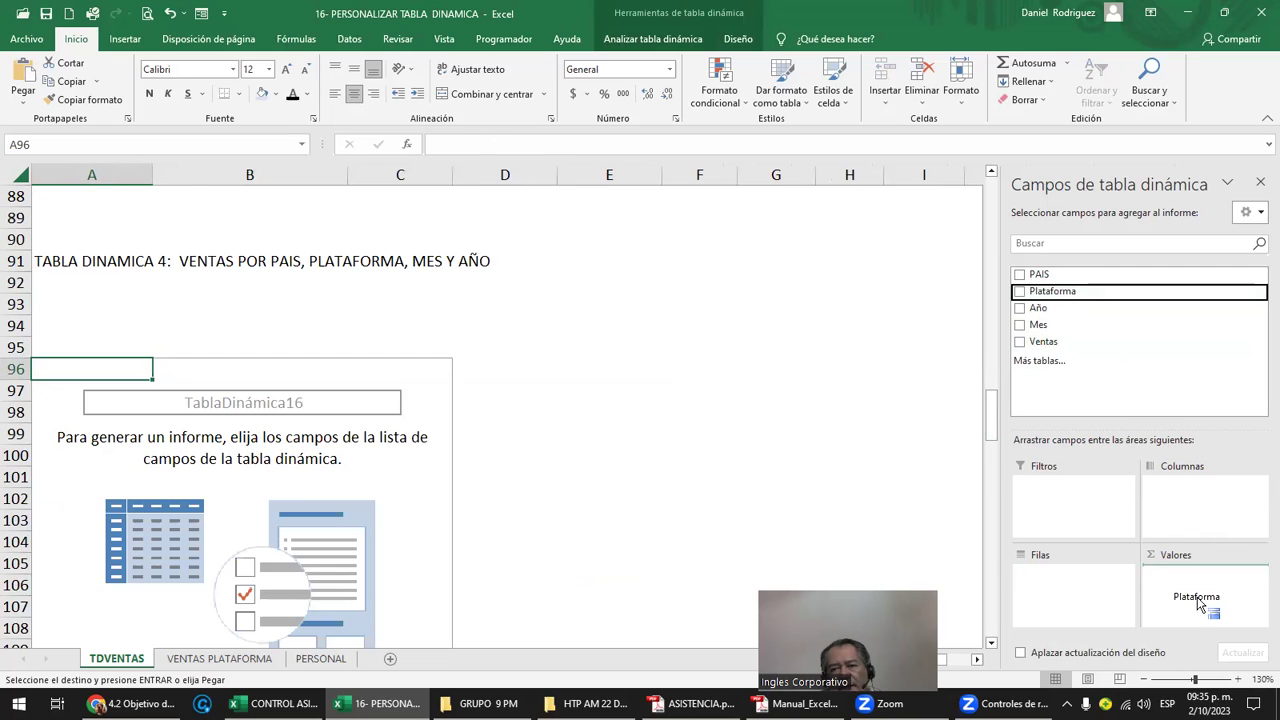
{"action": "left_click_drag", "start_coordinate": [1223, 573], "coordinate": [737, 475]}
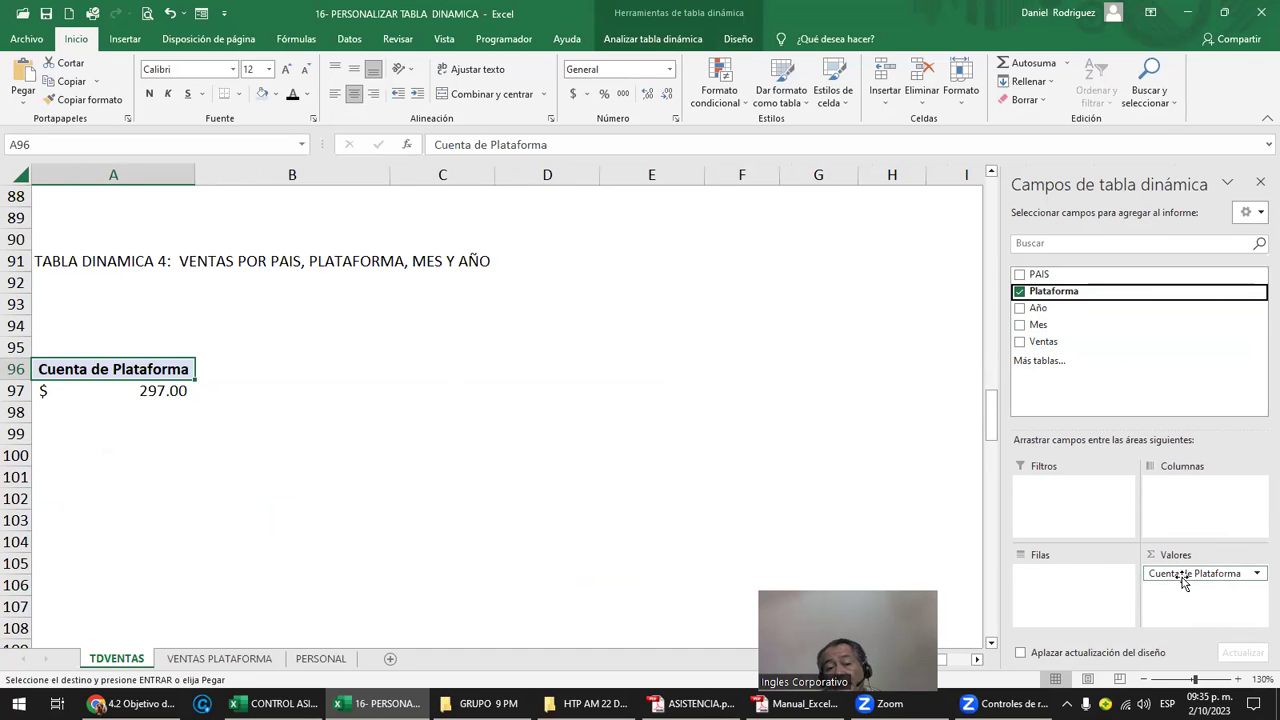
{"action": "left_click", "coordinate": [219, 660]}
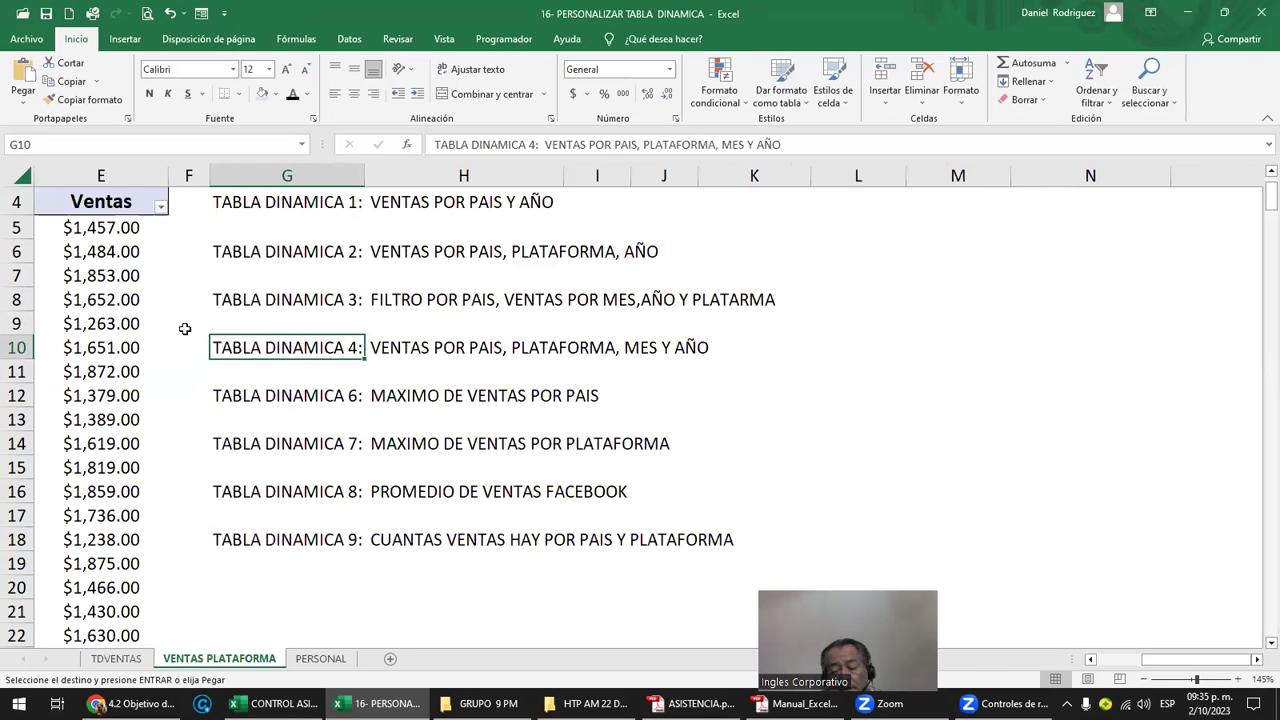
Select the platform entries B5:B16 on VENTAS PLATAFORMA, then return to TDVENTAS
{"action": "scroll", "coordinate": [185, 329], "scroll_direction": "left", "scroll_amount": 4}
{"action": "left_click", "coordinate": [216, 177]}
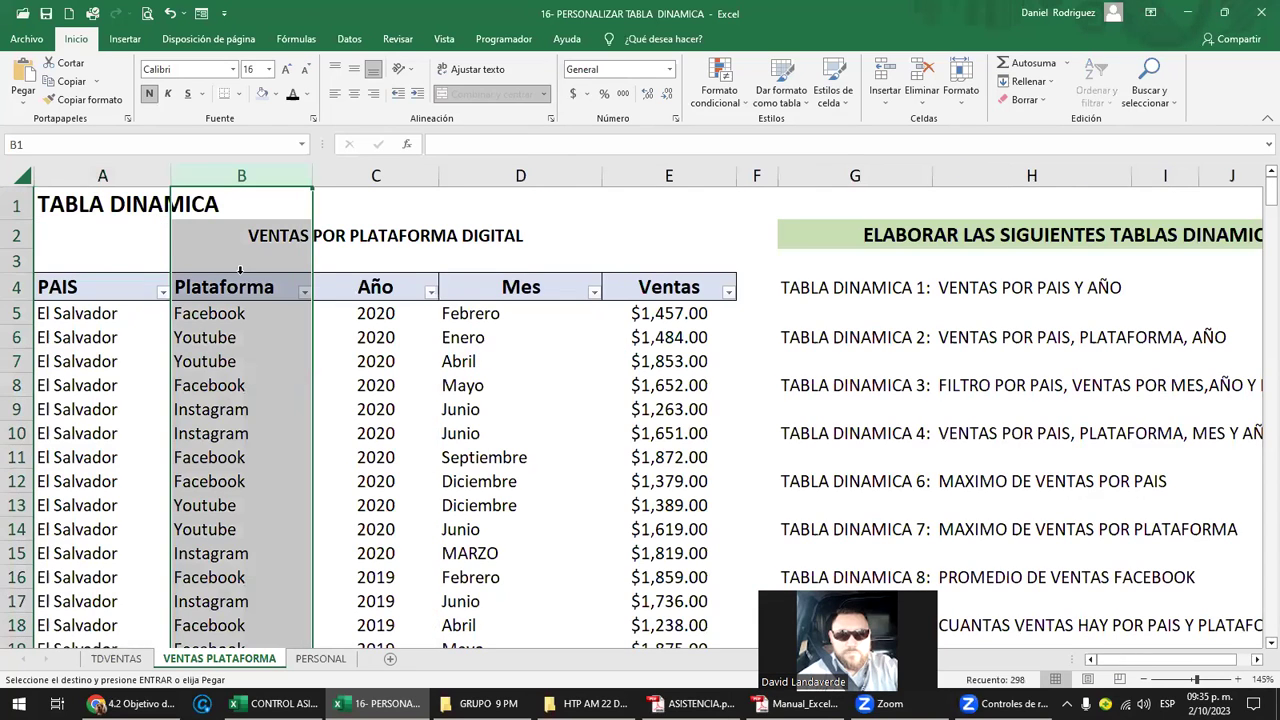
{"action": "left_click_drag", "start_coordinate": [226, 313], "coordinate": [237, 558]}
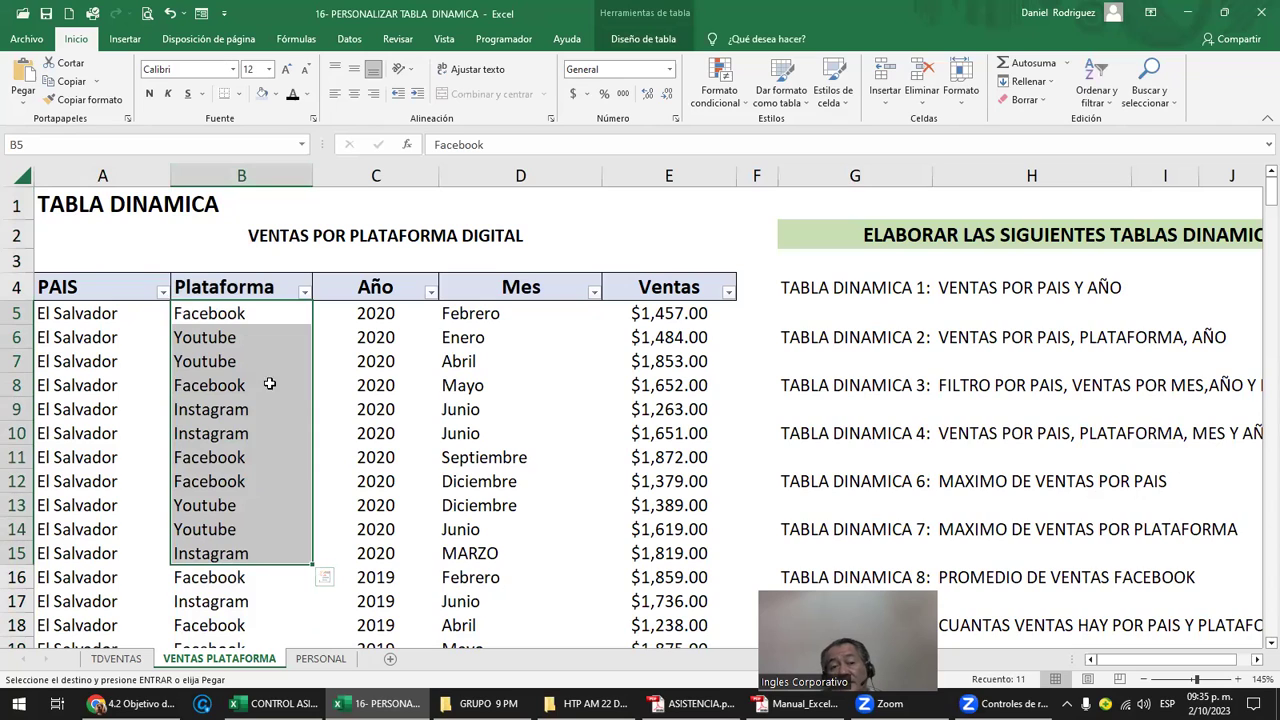
{"action": "left_click", "coordinate": [226, 314]}
{"action": "left_click_drag", "start_coordinate": [222, 324], "coordinate": [229, 578]}
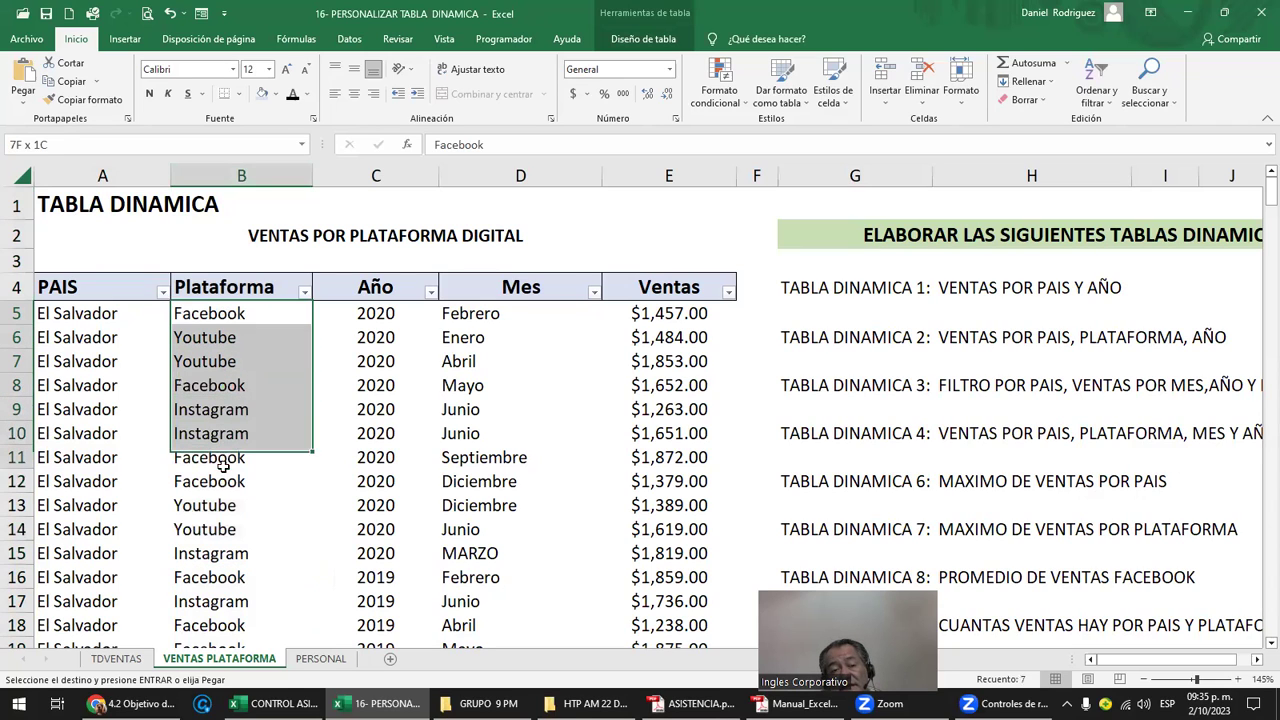
{"action": "left_click", "coordinate": [116, 658]}
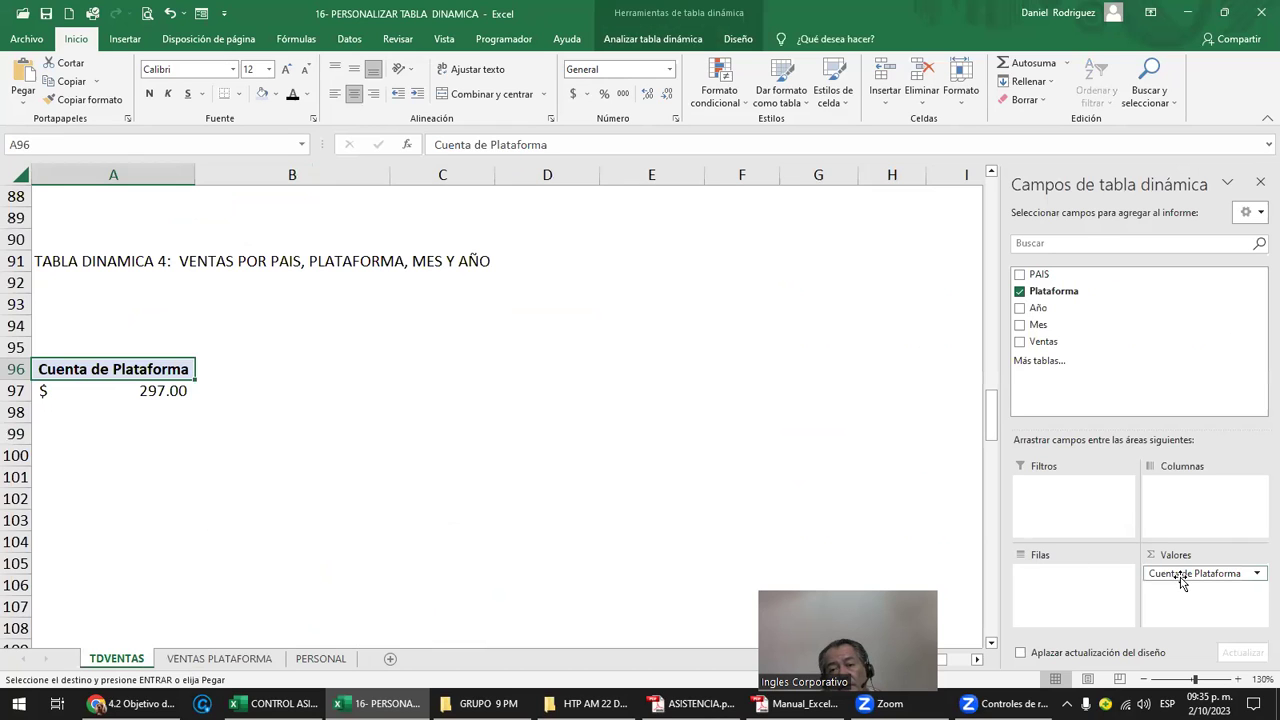
Swap the Plataforma count for Suma de Ventas and nest PAIS, Plataforma, Mes, Año as rows
{"action": "left_click_drag", "start_coordinate": [1180, 578], "coordinate": [1137, 362]}
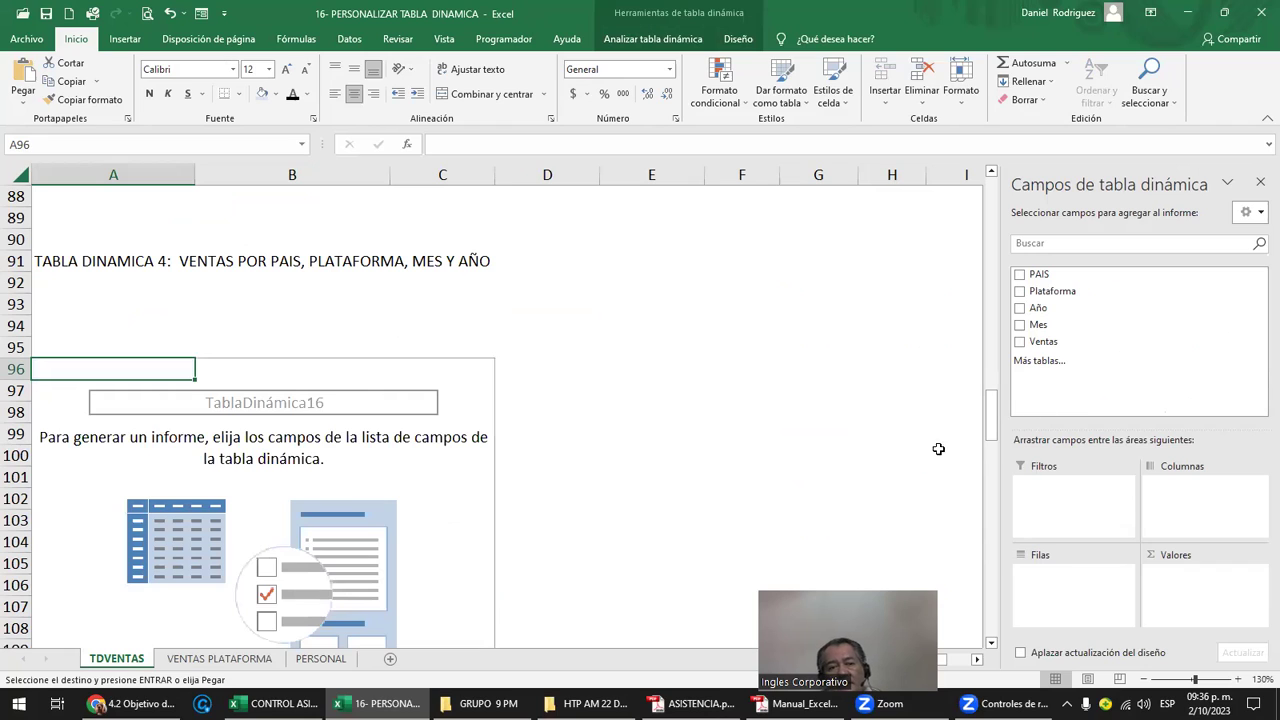
{"action": "mouse_move", "coordinate": [1043, 341]}
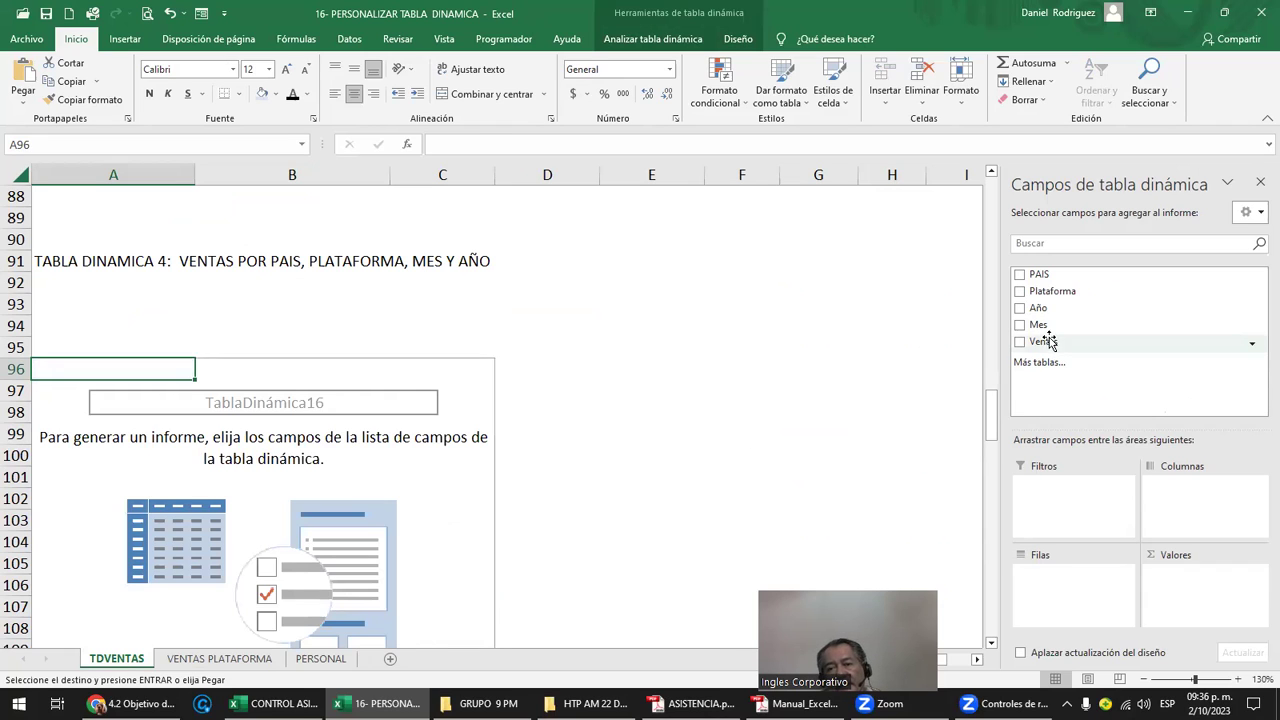
{"action": "left_click_drag", "start_coordinate": [1057, 345], "coordinate": [1181, 572]}
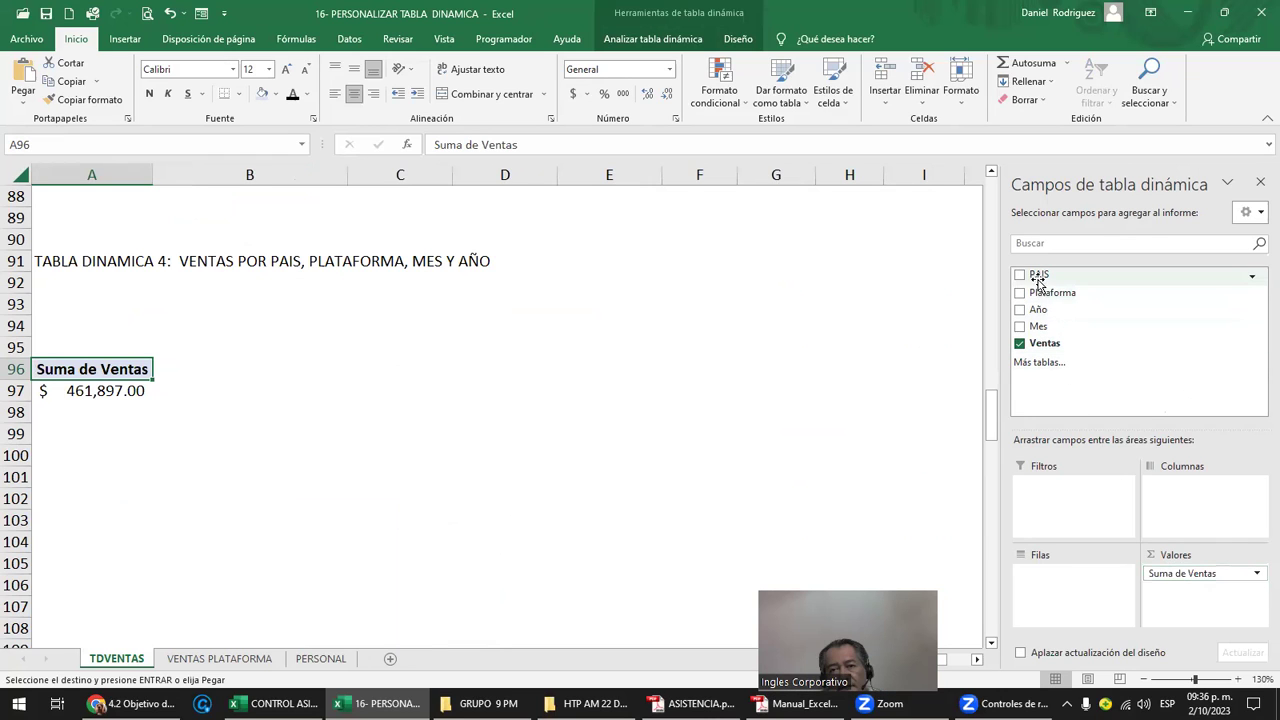
{"action": "left_click_drag", "start_coordinate": [1038, 280], "coordinate": [1055, 593]}
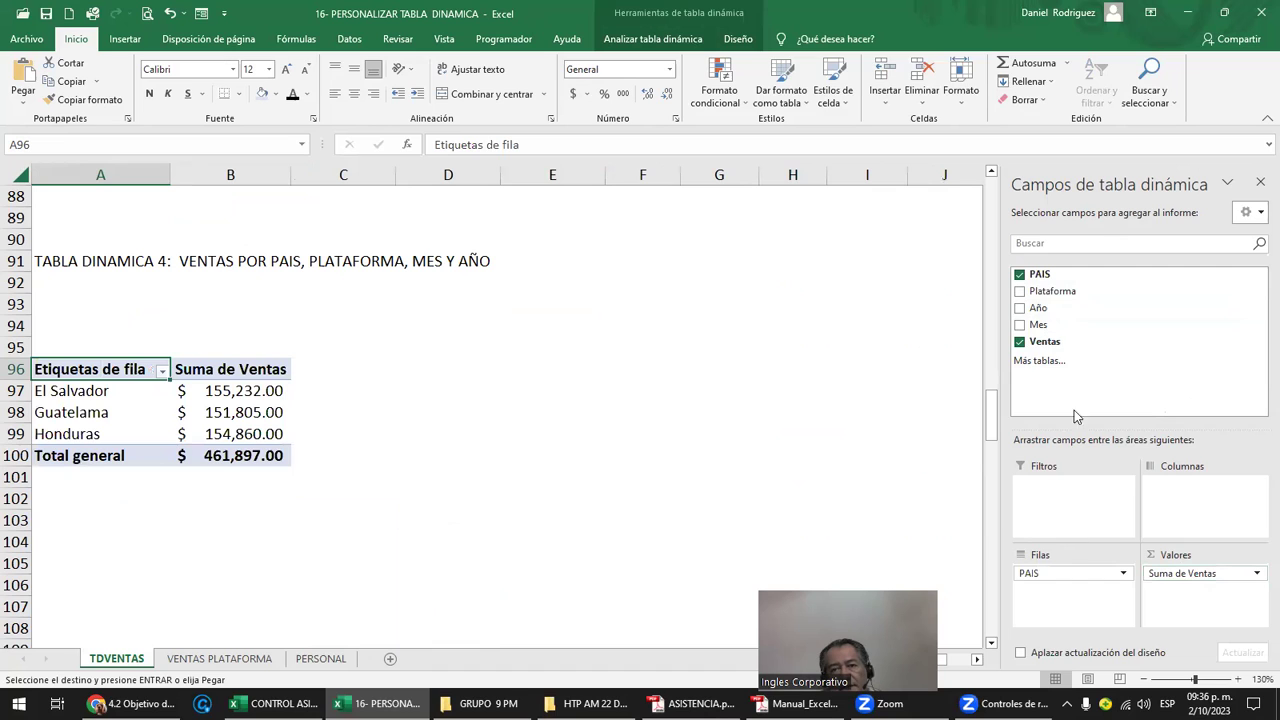
{"action": "left_click_drag", "start_coordinate": [1052, 291], "coordinate": [1081, 596]}
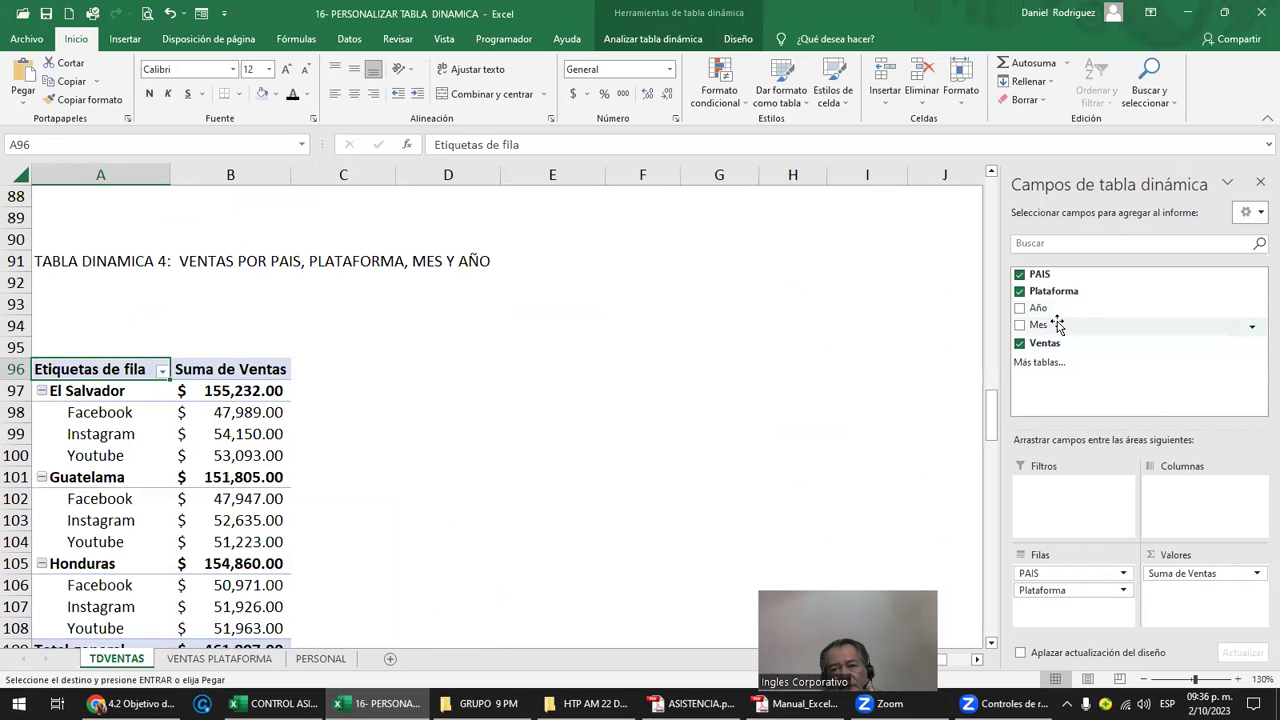
{"action": "left_click_drag", "start_coordinate": [1041, 324], "coordinate": [1056, 610]}
{"action": "left_click_drag", "start_coordinate": [1038, 308], "coordinate": [1080, 614]}
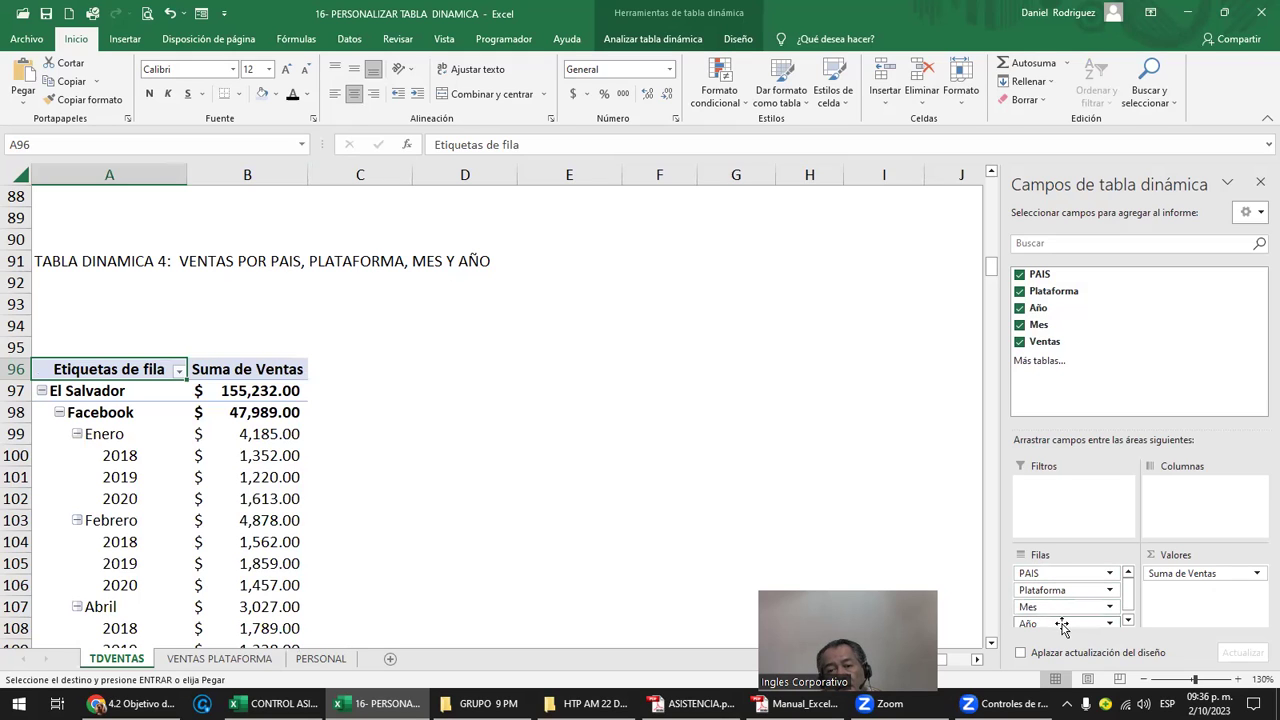
Move Mes and then Año into Columnas, with Año above Mes
{"action": "left_click_drag", "start_coordinate": [1066, 612], "coordinate": [1191, 509]}
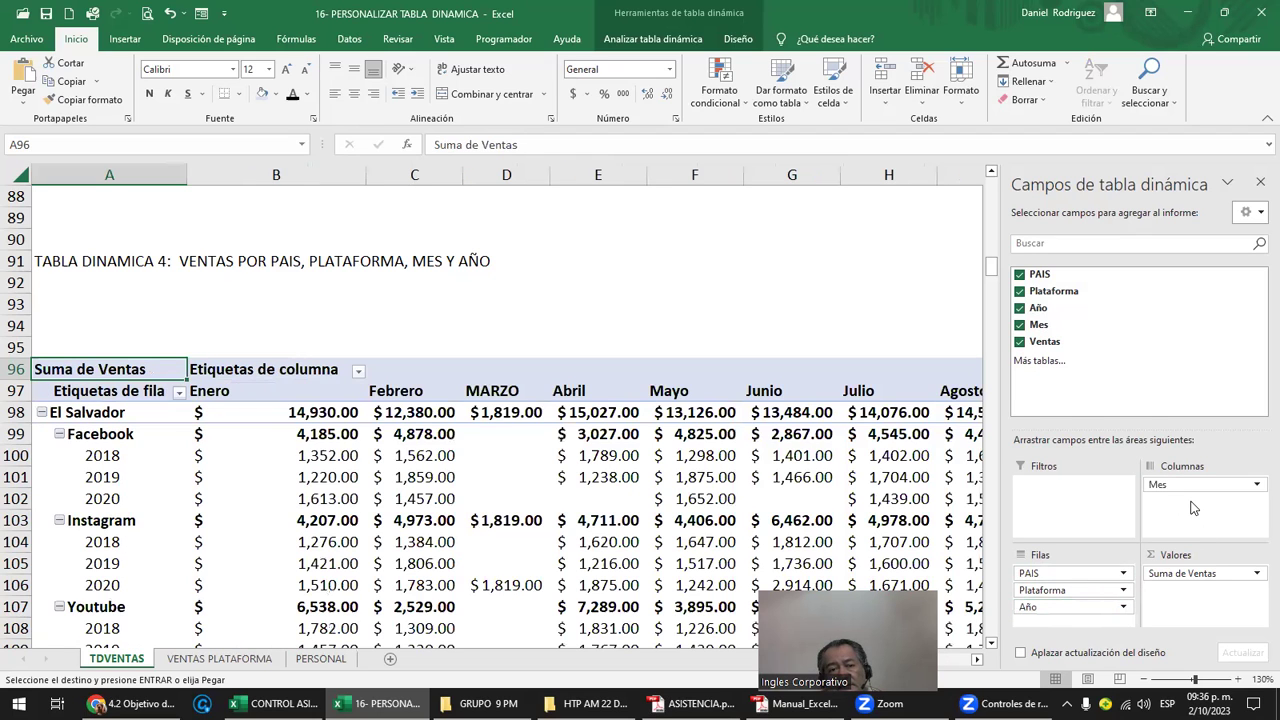
{"action": "scroll", "coordinate": [290, 400], "scroll_direction": "down", "scroll_amount": 3}
{"action": "scroll", "coordinate": [295, 470], "scroll_direction": "down", "scroll_amount": 2}
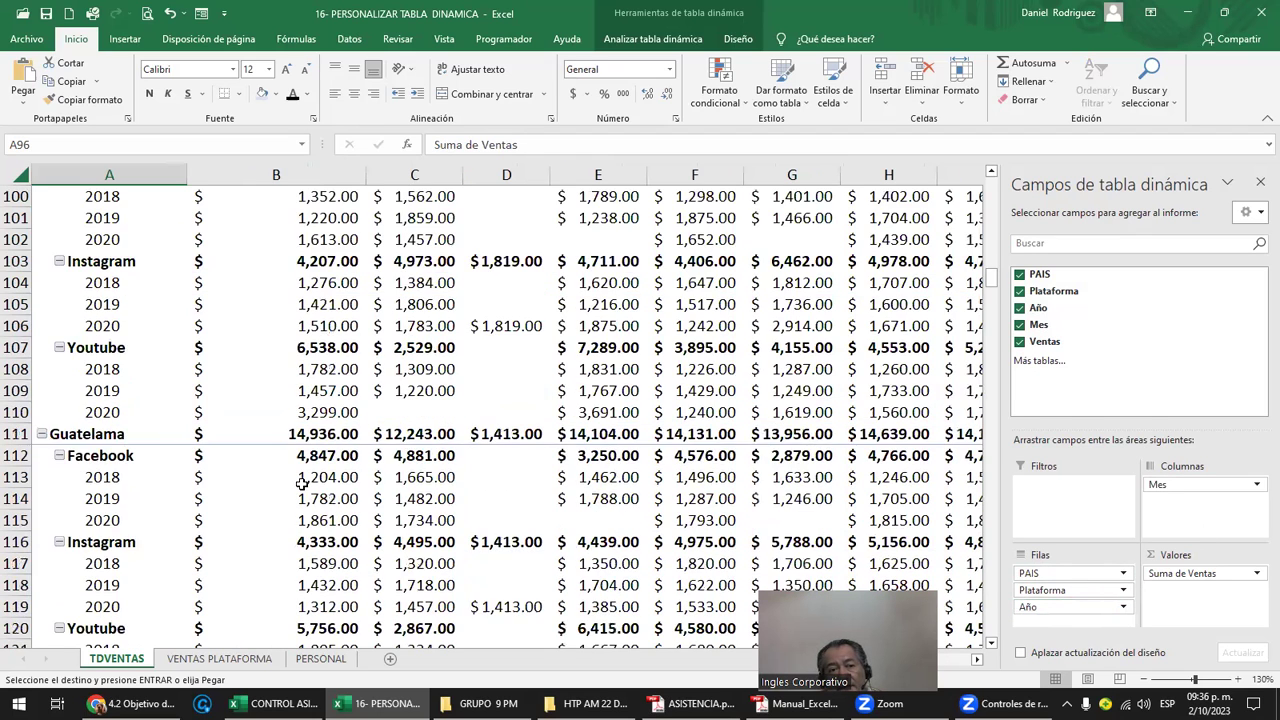
{"action": "scroll", "coordinate": [300, 485], "scroll_direction": "down", "scroll_amount": 6}
{"action": "scroll", "coordinate": [300, 485], "scroll_direction": "up", "scroll_amount": 5}
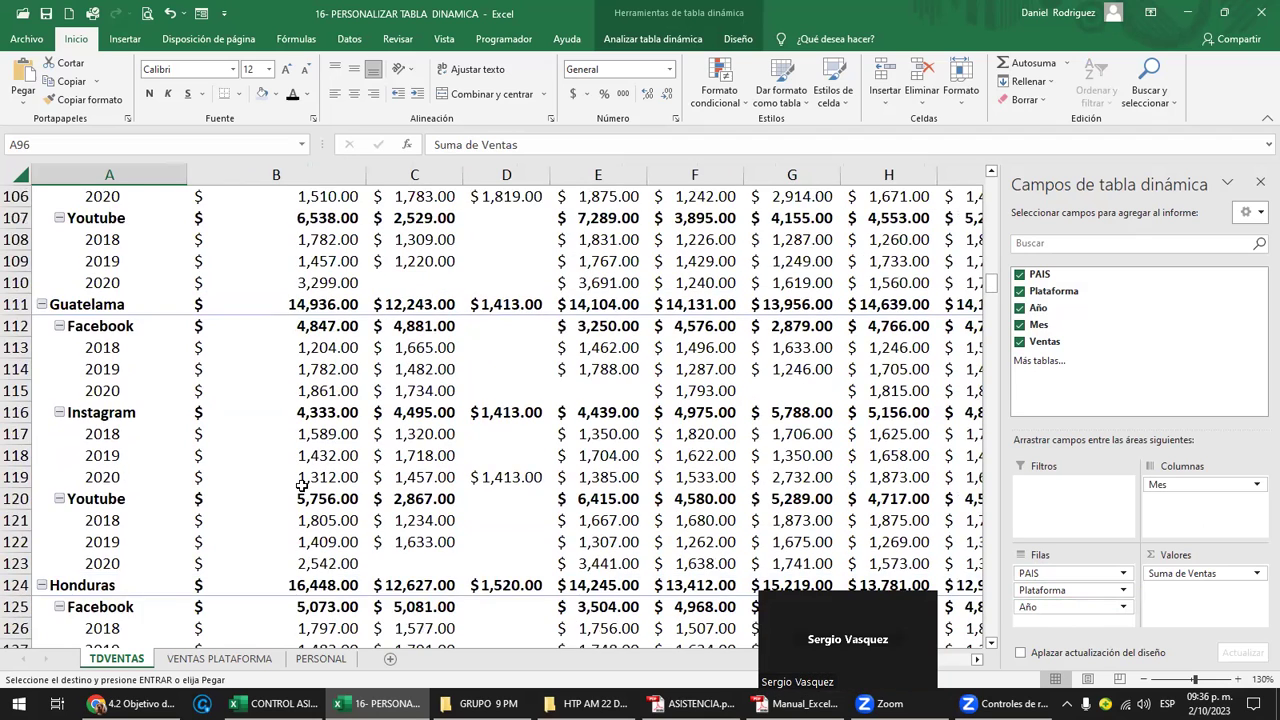
{"action": "scroll", "coordinate": [301, 485], "scroll_direction": "up", "scroll_amount": 6}
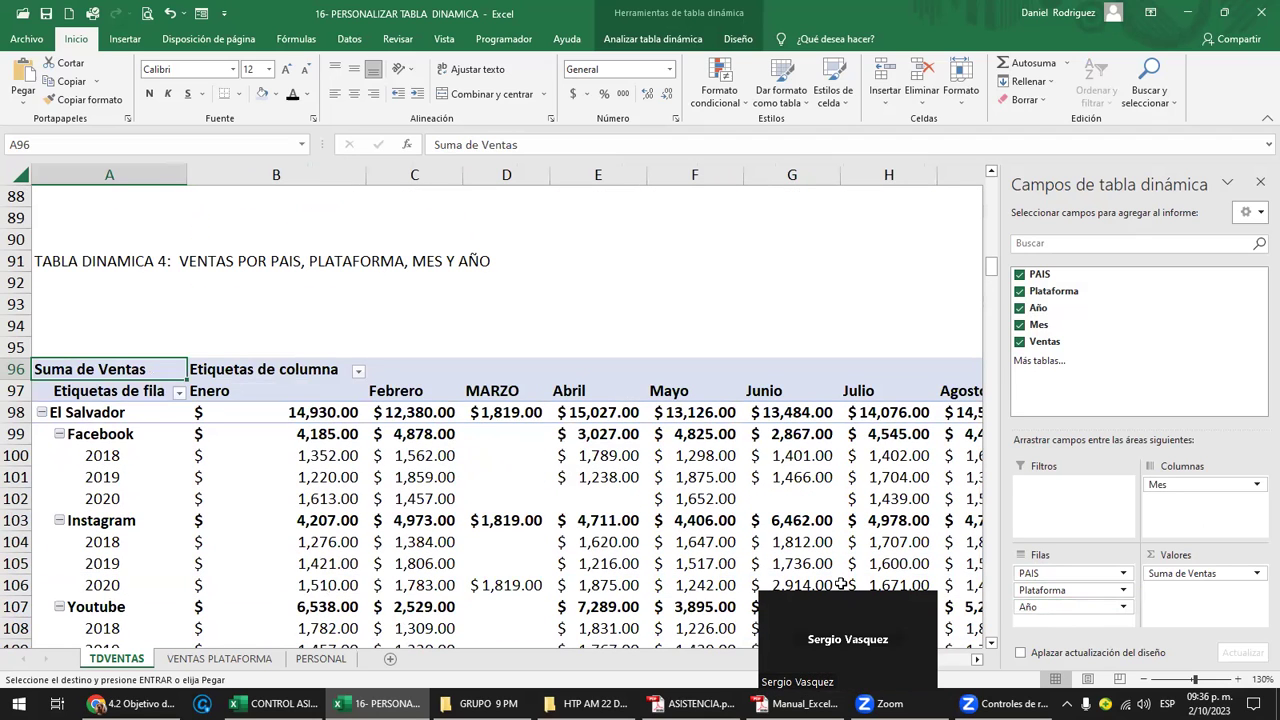
{"action": "left_click_drag", "start_coordinate": [1045, 607], "coordinate": [1183, 490]}
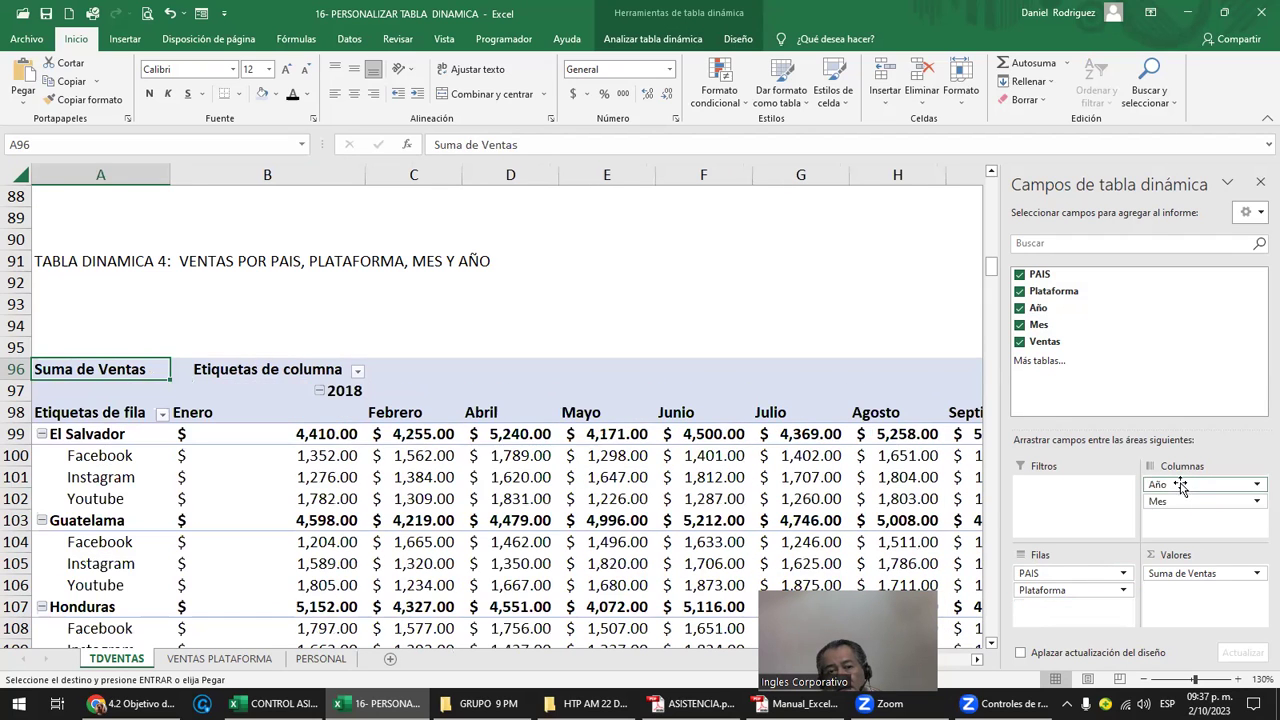
Inspect row 95 across the pivot's width, then reselect a cell inside the pivot
{"action": "left_click", "coordinate": [482, 305]}
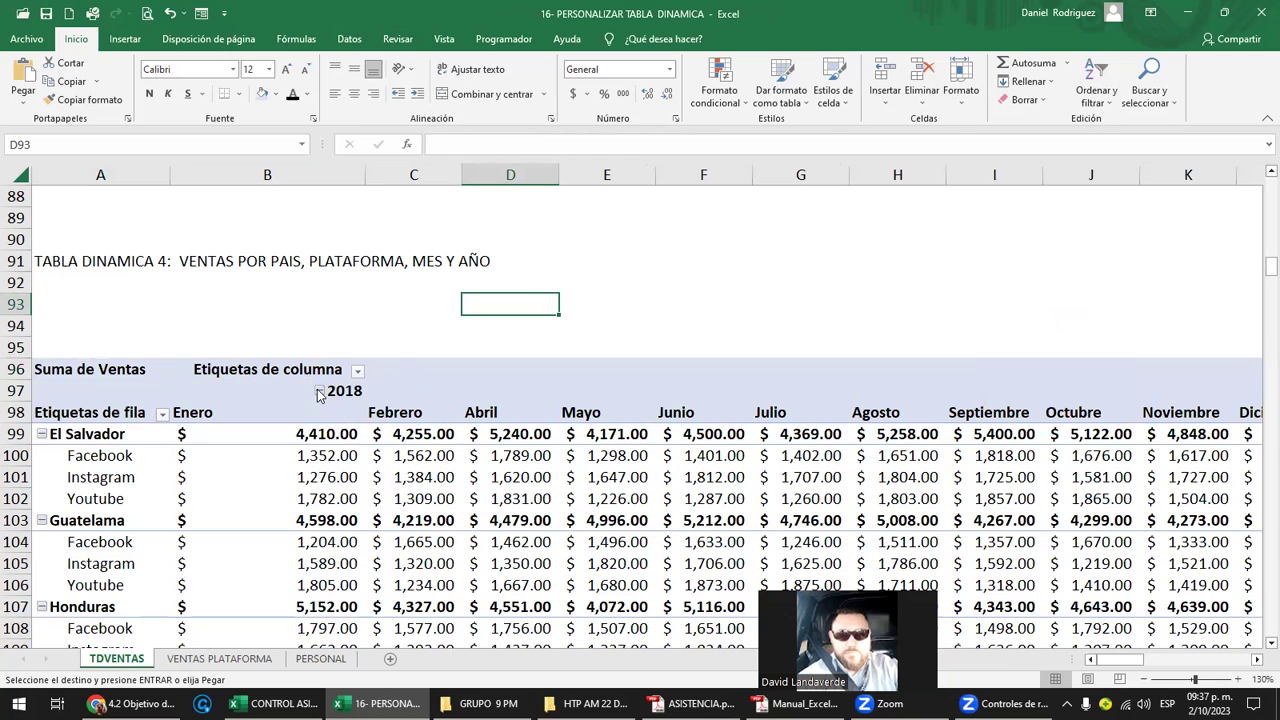
{"action": "left_click", "coordinate": [335, 343]}
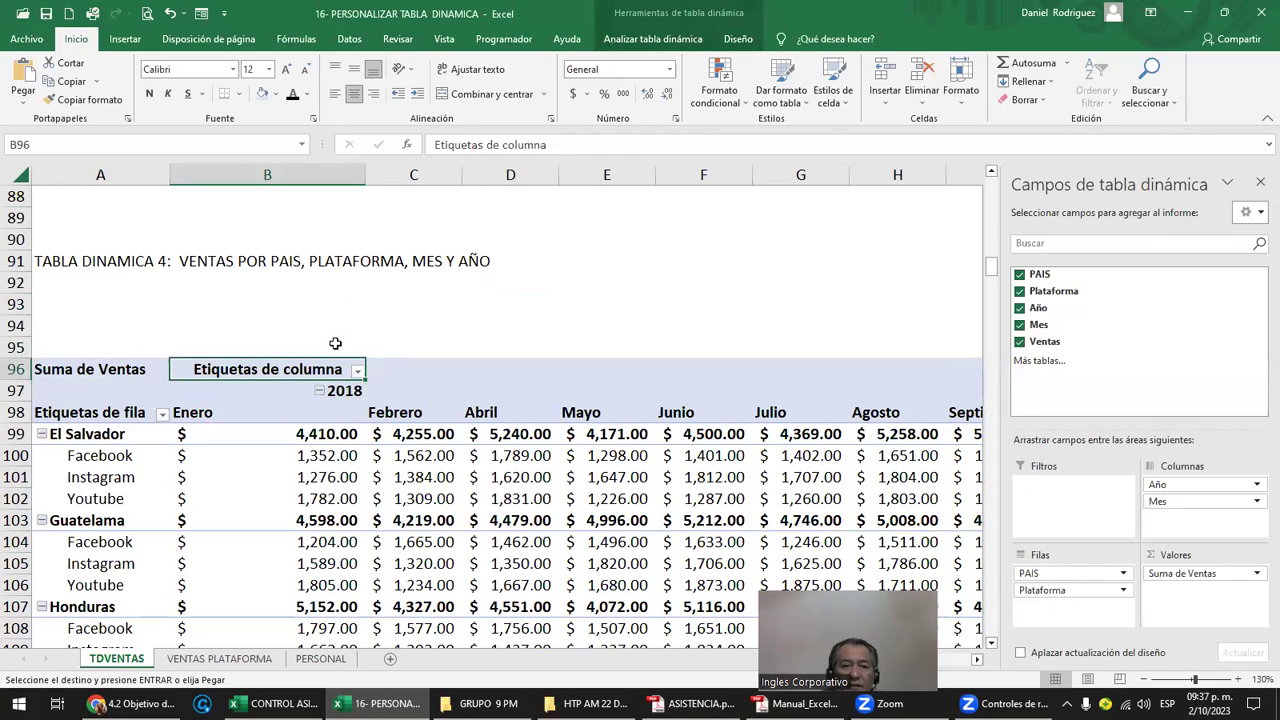
{"action": "key", "text": "shift+Right"}
{"action": "key", "text": "shift+Right"}
{"action": "key", "text": "shift+Right"}
{"action": "key", "text": "shift+Right"}
{"action": "key", "text": "shift+Right"}
{"action": "key", "text": "shift+Right"}
{"action": "key", "text": "shift+Right"}
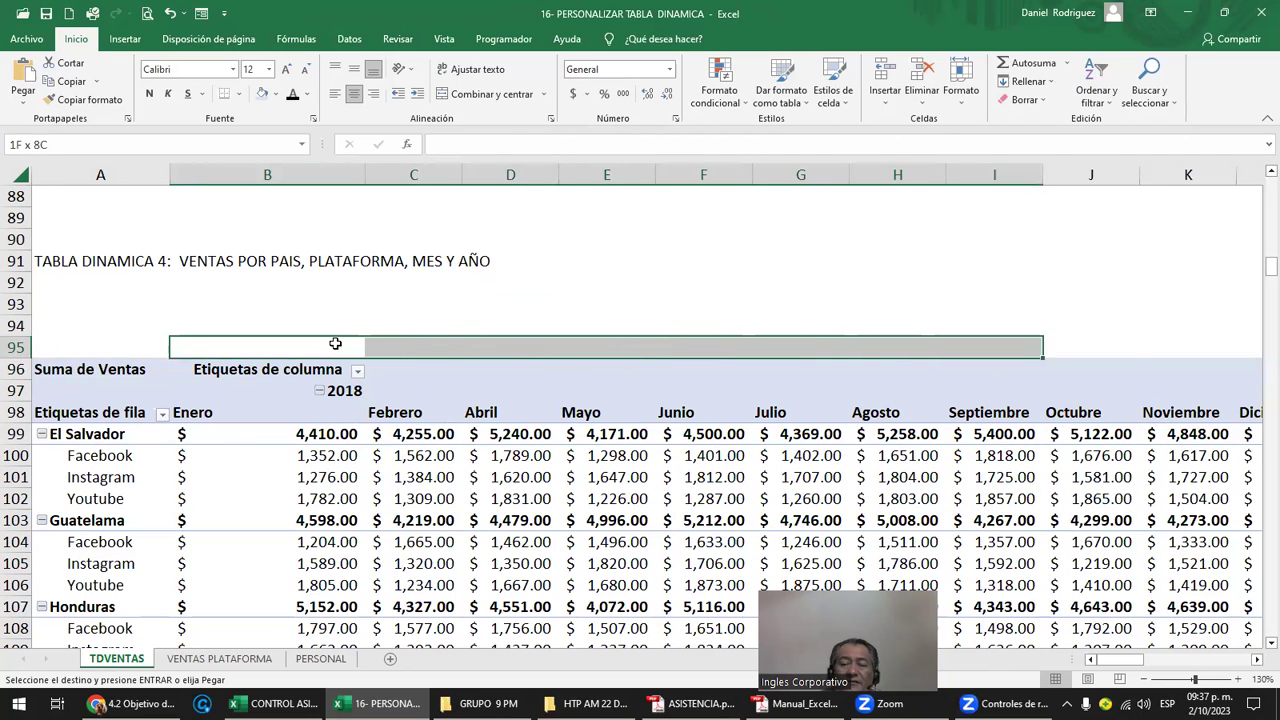
{"action": "key", "text": "shift+Right"}
{"action": "key", "text": "shift+Right"}
{"action": "key", "text": "shift+Right"}
{"action": "key", "text": "shift+Right"}
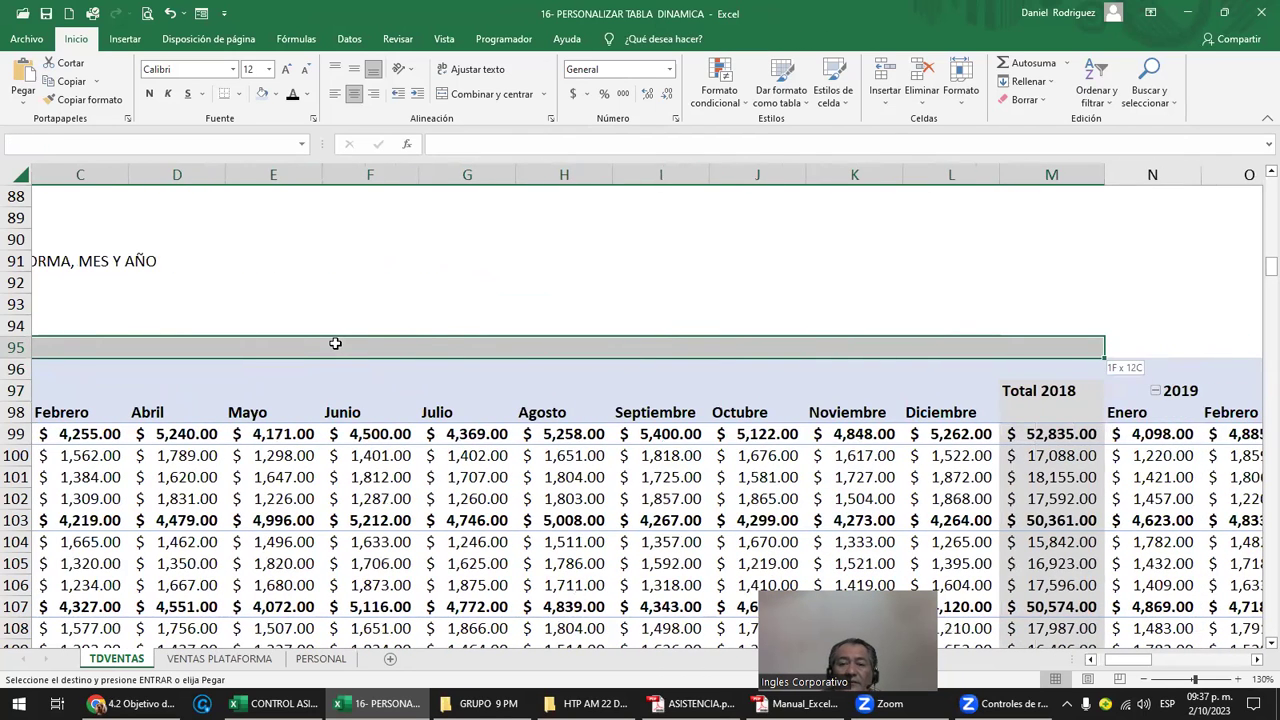
{"action": "left_click", "coordinate": [1165, 345]}
{"action": "key", "text": "shift+Right"}
{"action": "key", "text": "shift+Right"}
{"action": "key", "text": "shift+Right"}
{"action": "key", "text": "shift+Right"}
{"action": "key", "text": "shift+Right"}
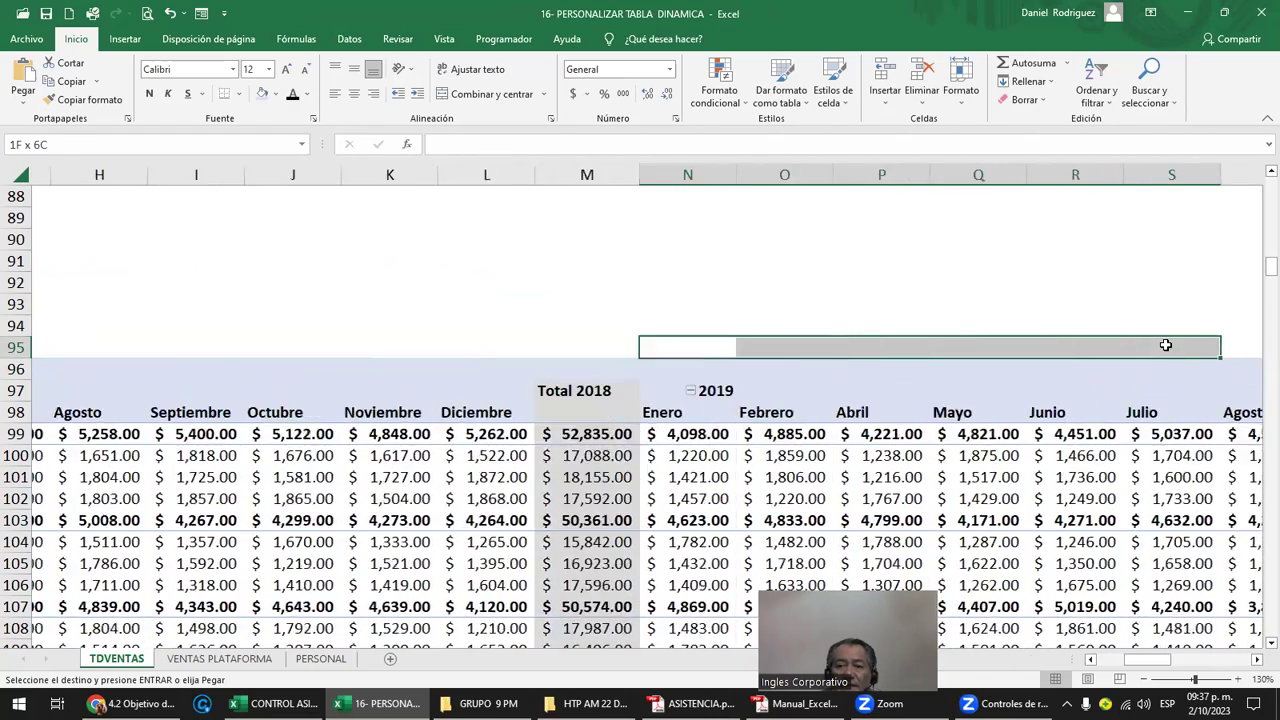
{"action": "key", "text": "shift+Right"}
{"action": "key", "text": "shift+Right"}
{"action": "key", "text": "shift+Right"}
{"action": "key", "text": "shift+Right"}
{"action": "key", "text": "shift+Right"}
{"action": "key", "text": "shift+Right"}
{"action": "key", "text": "shift+Right"}
{"action": "key", "text": "shift+Right"}
{"action": "key", "text": "shift+Right"}
{"action": "key", "text": "shift+Right"}
{"action": "key", "text": "shift+Right"}
{"action": "key", "text": "Home"}
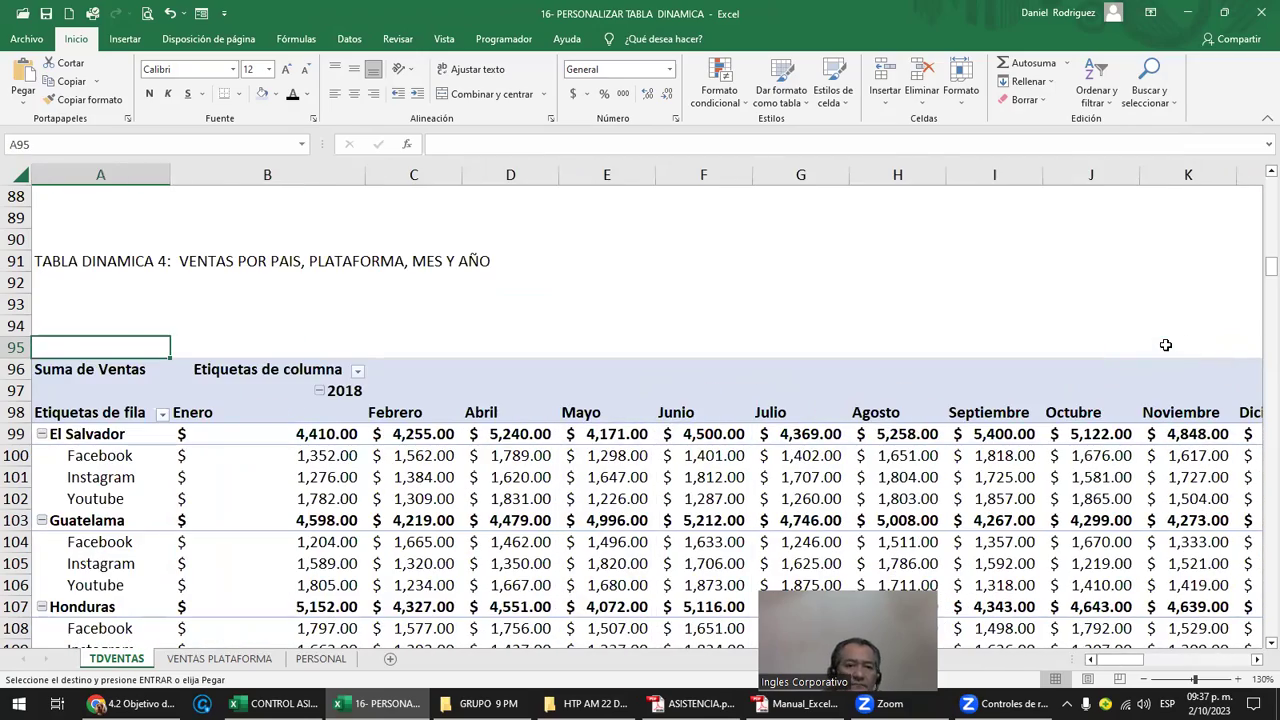
{"action": "scroll", "coordinate": [649, 377], "scroll_direction": "down", "scroll_amount": 1, "text": "ctrl"}
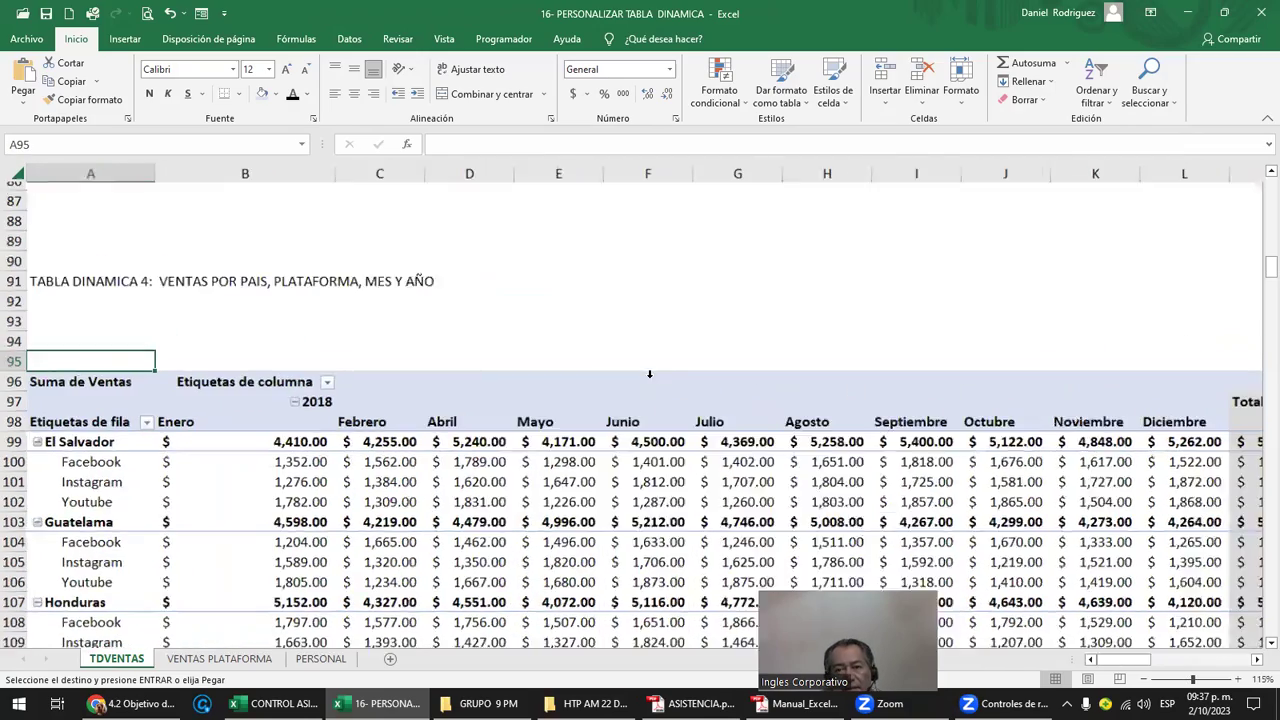
{"action": "scroll", "coordinate": [649, 377], "scroll_direction": "down", "scroll_amount": 2, "text": "ctrl"}
{"action": "scroll", "coordinate": [649, 377], "scroll_direction": "down", "scroll_amount": 2, "text": "ctrl"}
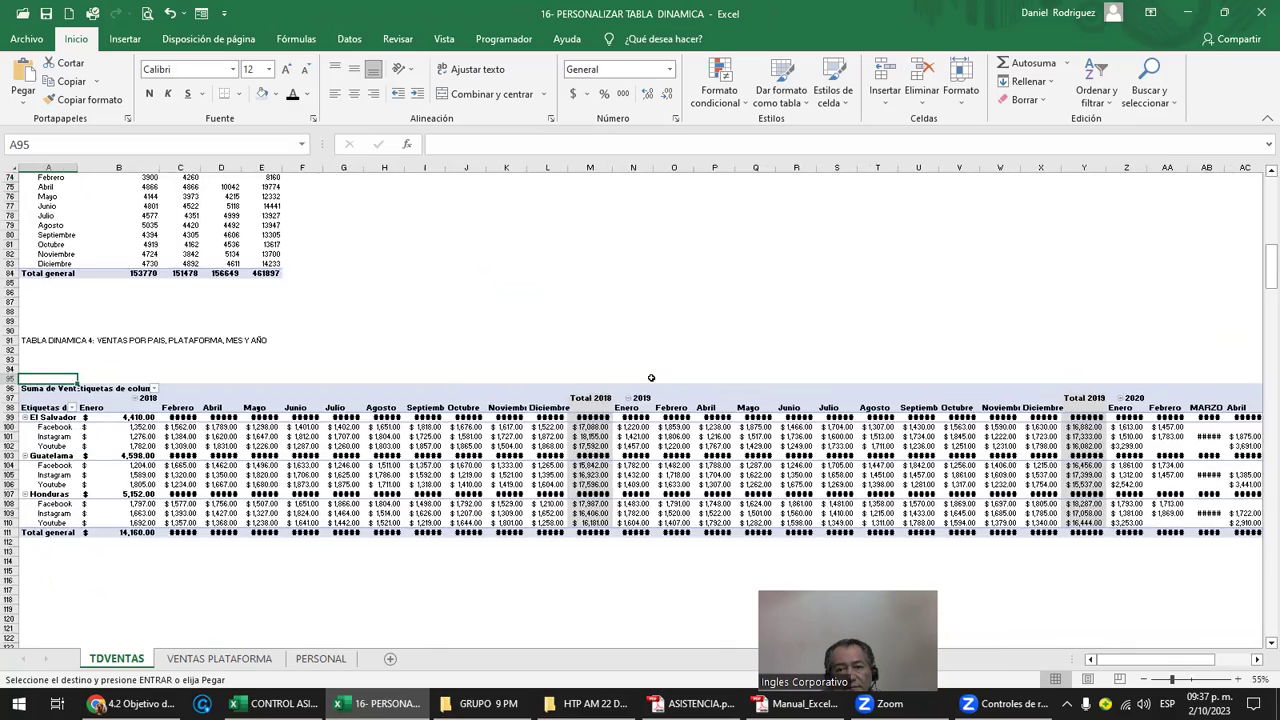
{"action": "scroll", "coordinate": [651, 379], "scroll_direction": "down", "scroll_amount": 1, "text": "ctrl"}
{"action": "scroll", "coordinate": [651, 379], "scroll_direction": "up", "scroll_amount": 5, "text": "ctrl"}
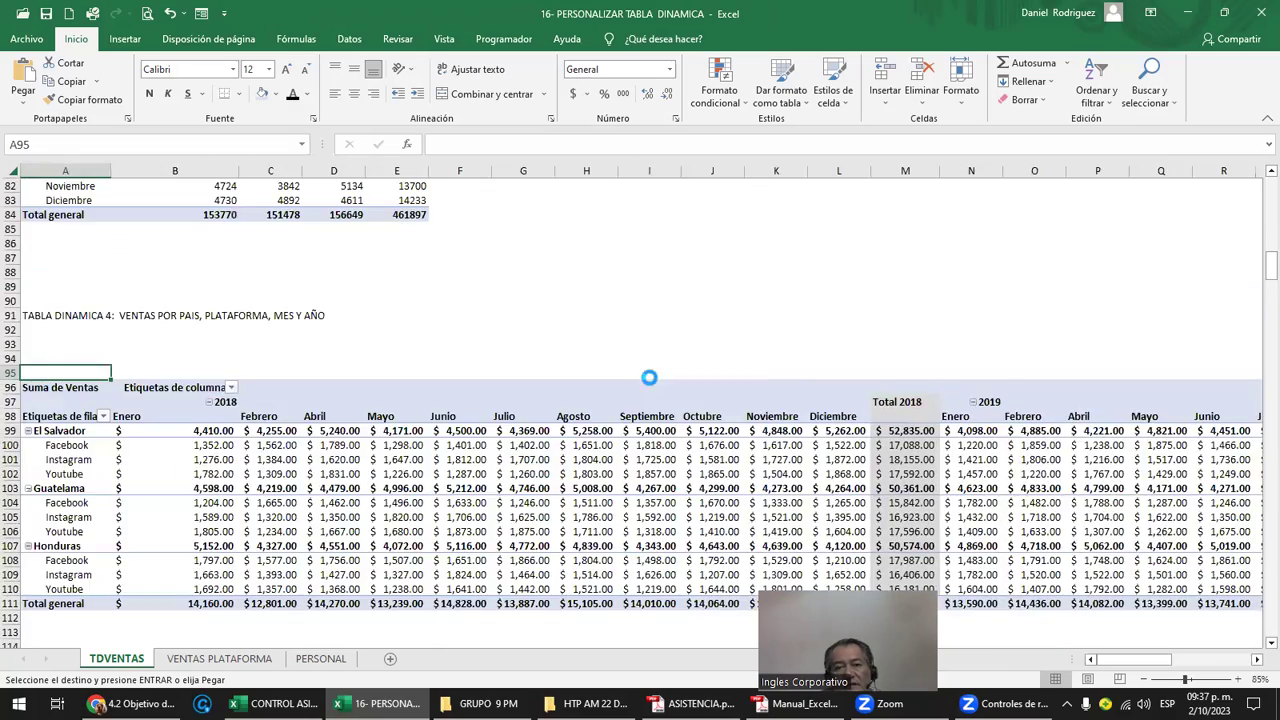
{"action": "scroll", "coordinate": [649, 374], "scroll_direction": "up", "scroll_amount": 2}
{"action": "left_click", "coordinate": [548, 425]}
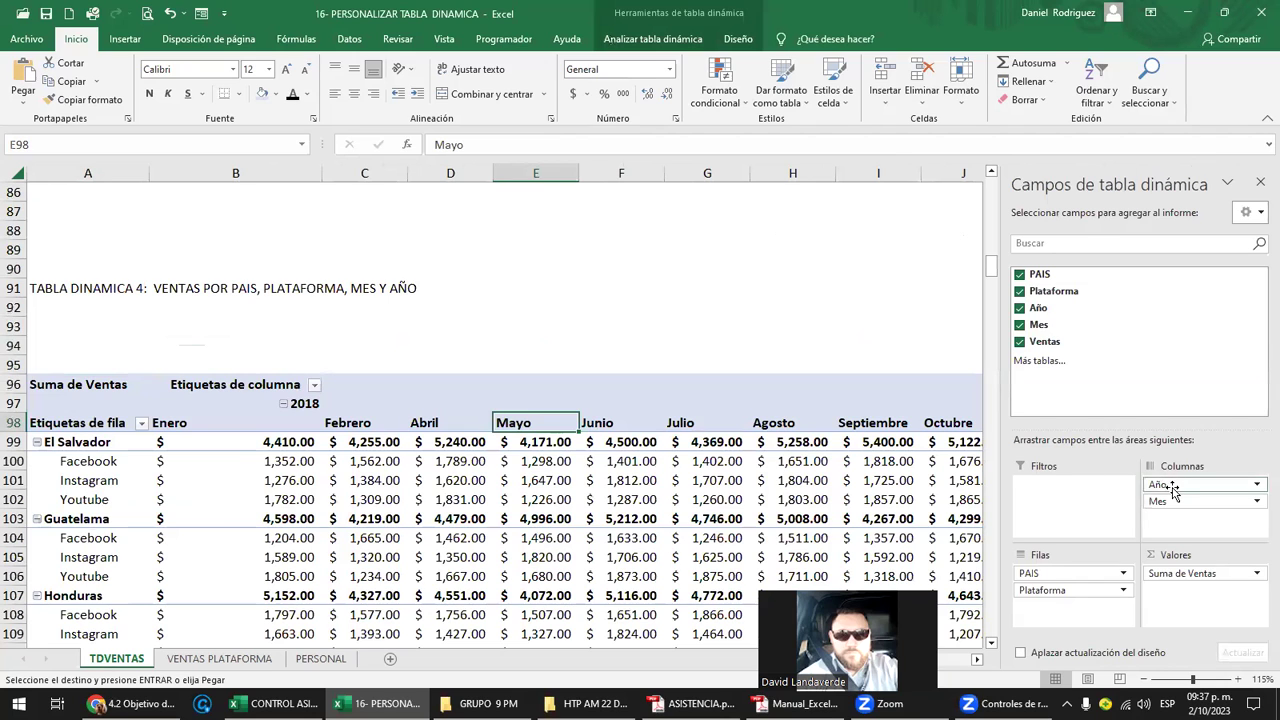
Rearrange pivot 4 so Año nests under Plataforma in rows, with months across the columns
{"action": "left_click_drag", "start_coordinate": [1175, 488], "coordinate": [1040, 607]}
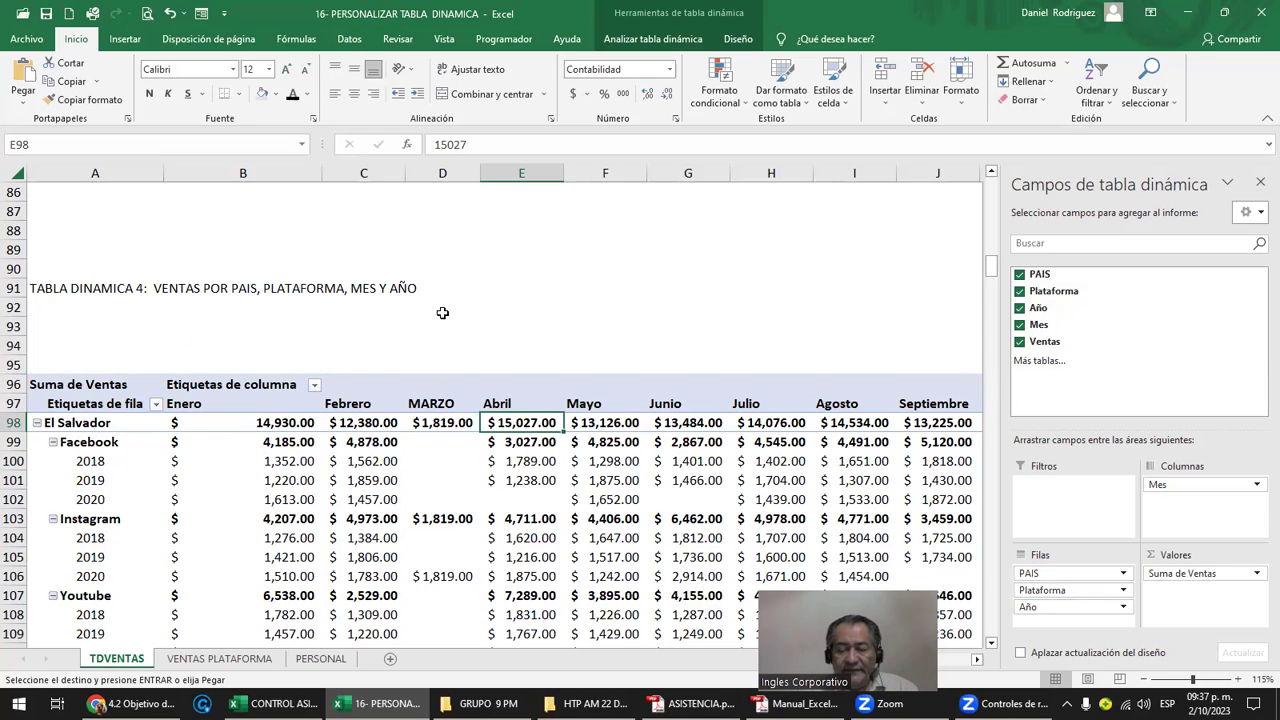
{"action": "left_click_drag", "start_coordinate": [1073, 594], "coordinate": [1215, 482]}
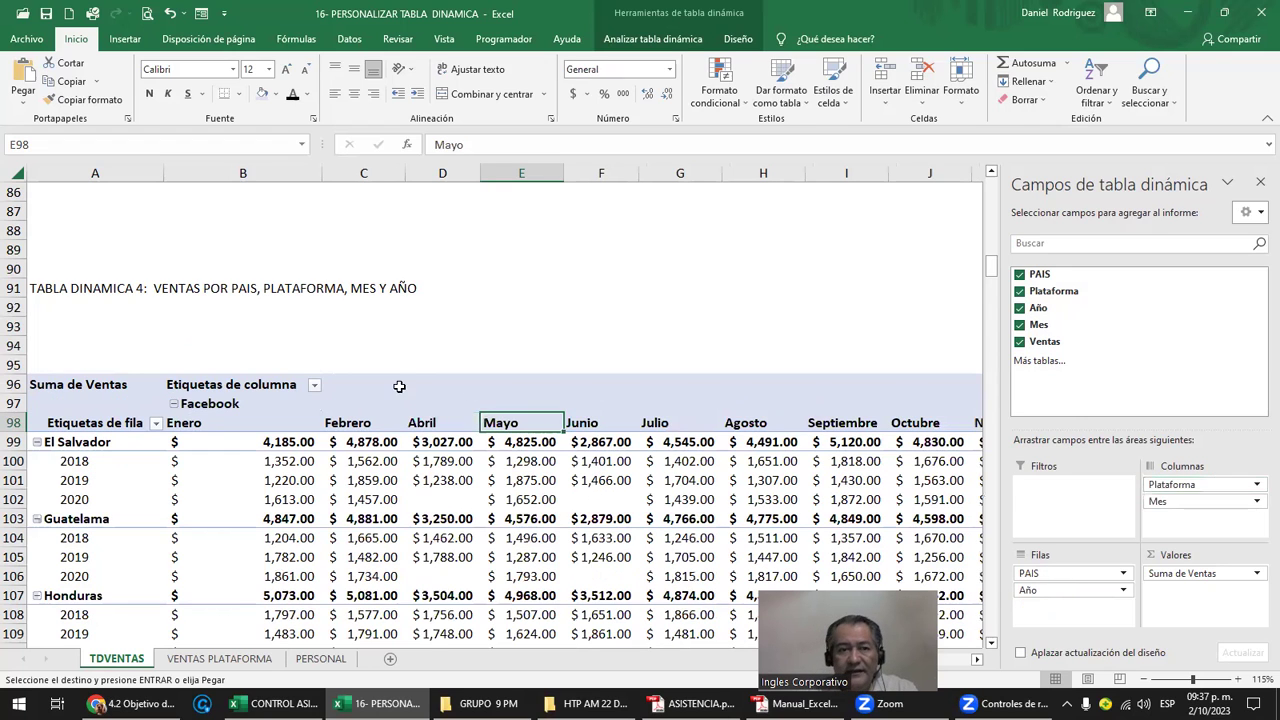
{"action": "left_click", "coordinate": [345, 299]}
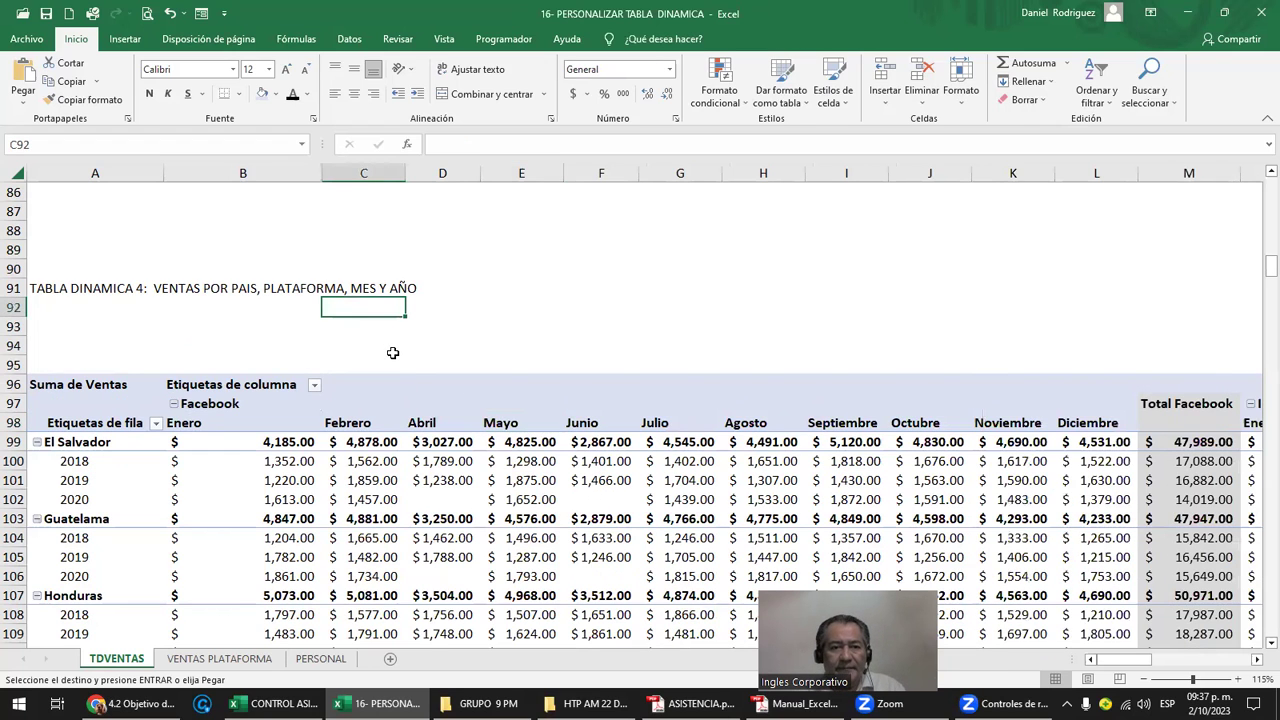
Check rows 93–94 above the pivot, then click outside it to hide the field list
{"action": "mouse_move", "coordinate": [195, 352]}
{"action": "left_mouse_down"}
{"action": "mouse_move", "coordinate": [749, 326]}
{"action": "mouse_move", "coordinate": [1096, 341]}
{"action": "left_mouse_up"}
{"action": "key", "text": "Right"}
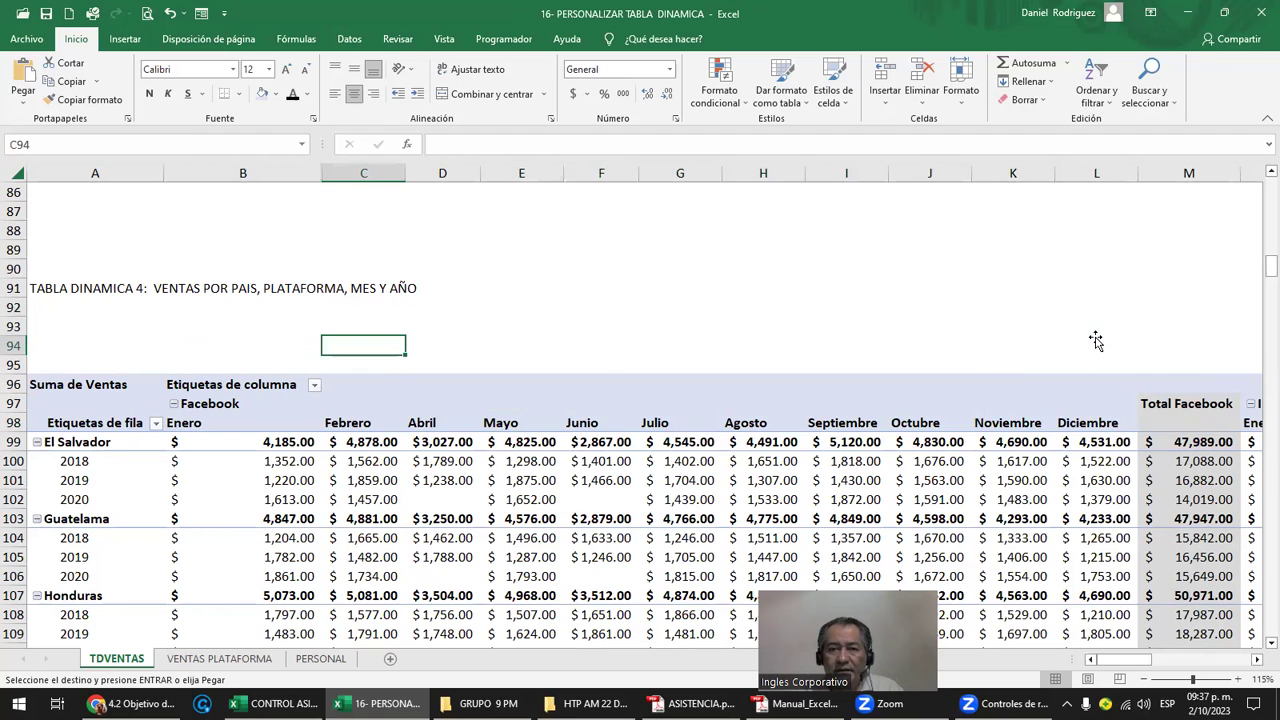
{"action": "key", "text": "Right"}
{"action": "key", "text": "Right"}
{"action": "key", "text": "Right"}
{"action": "key", "text": "Right"}
{"action": "key", "text": "Right"}
{"action": "key", "text": "Right"}
{"action": "key", "text": "Right"}
{"action": "key", "text": "Right"}
{"action": "key", "text": "Right"}
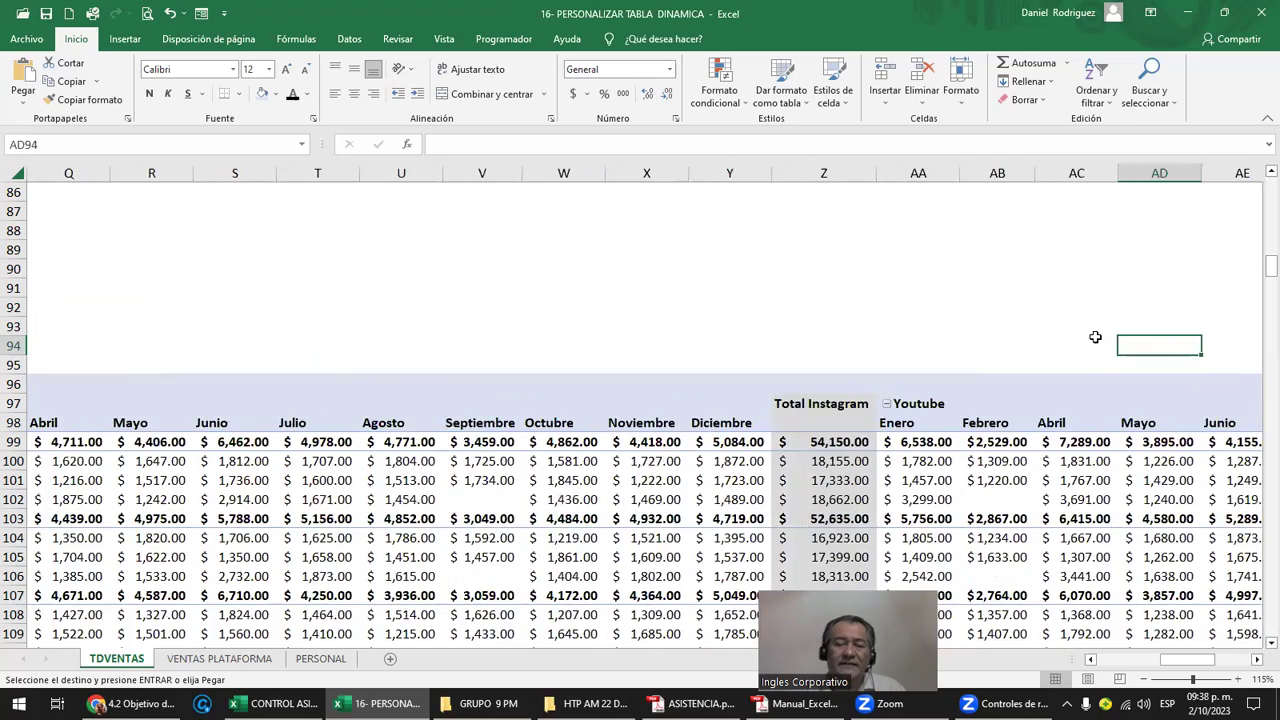
{"action": "key", "text": "Right"}
{"action": "key", "text": "Right"}
{"action": "key", "text": "Right"}
{"action": "key", "text": "Home"}
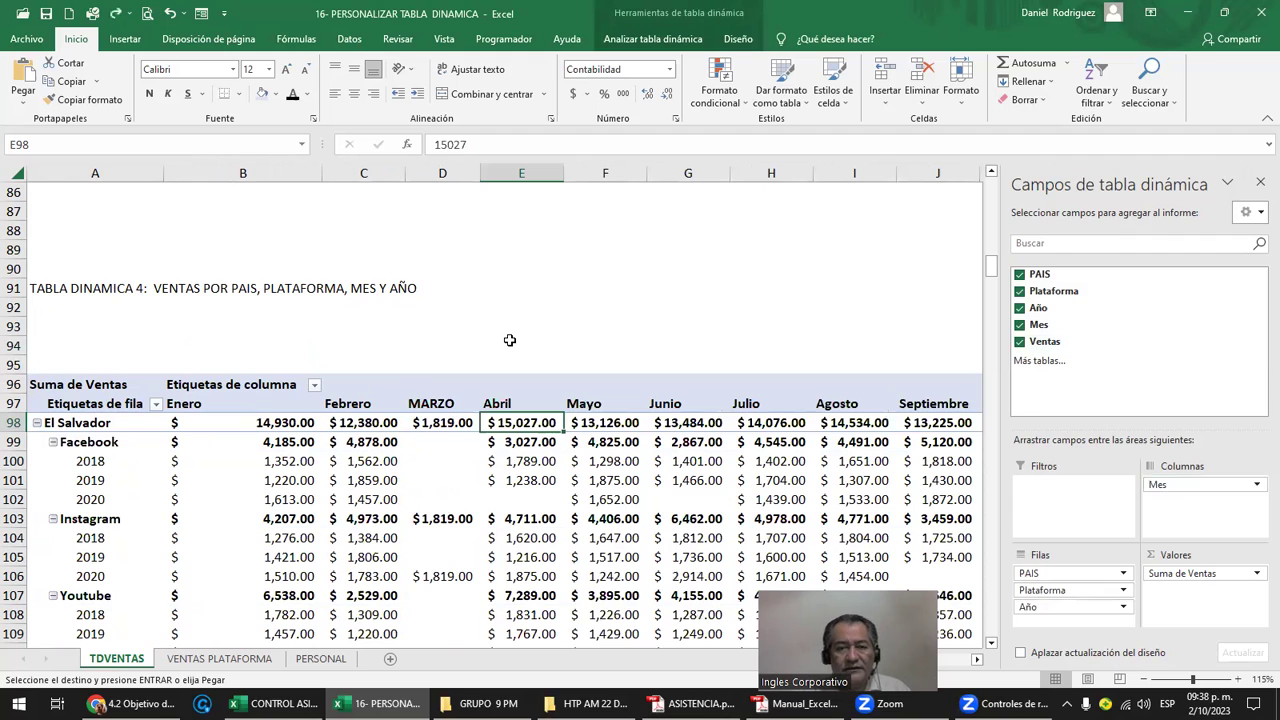
{"action": "left_click", "coordinate": [502, 341]}
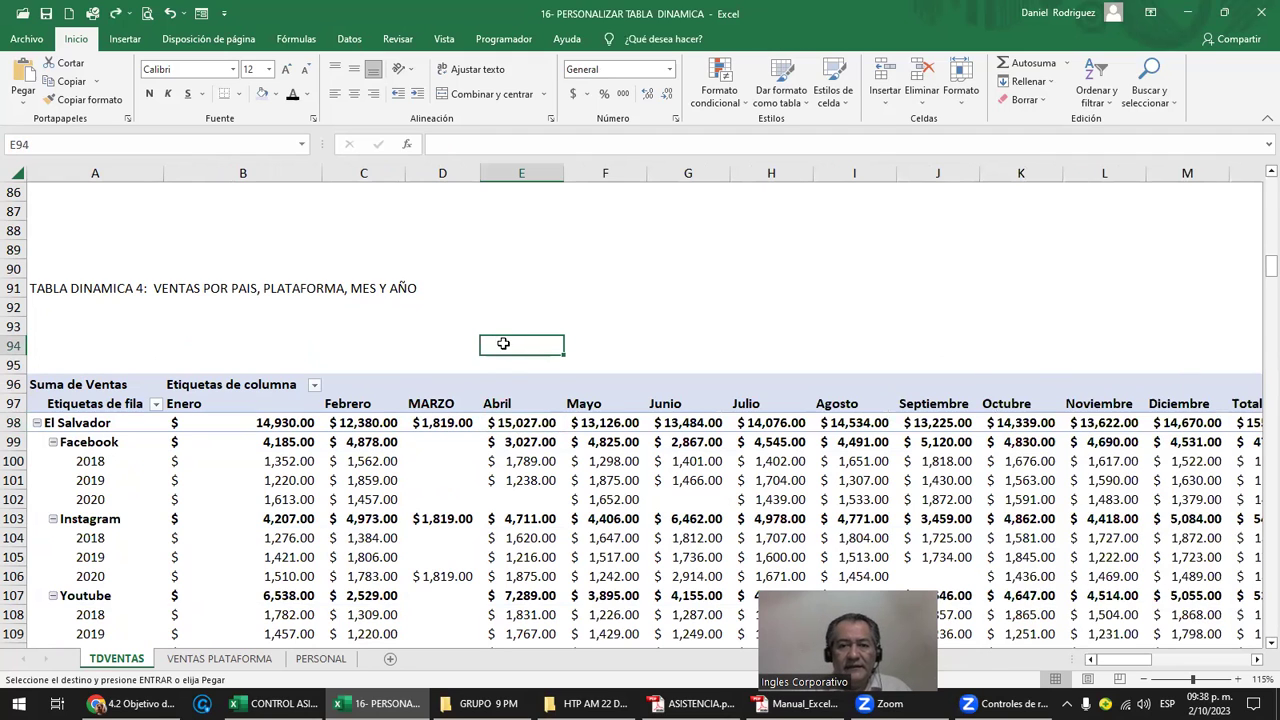
{"action": "scroll", "coordinate": [504, 350], "scroll_direction": "down", "scroll_amount": 1, "text": "ctrl"}
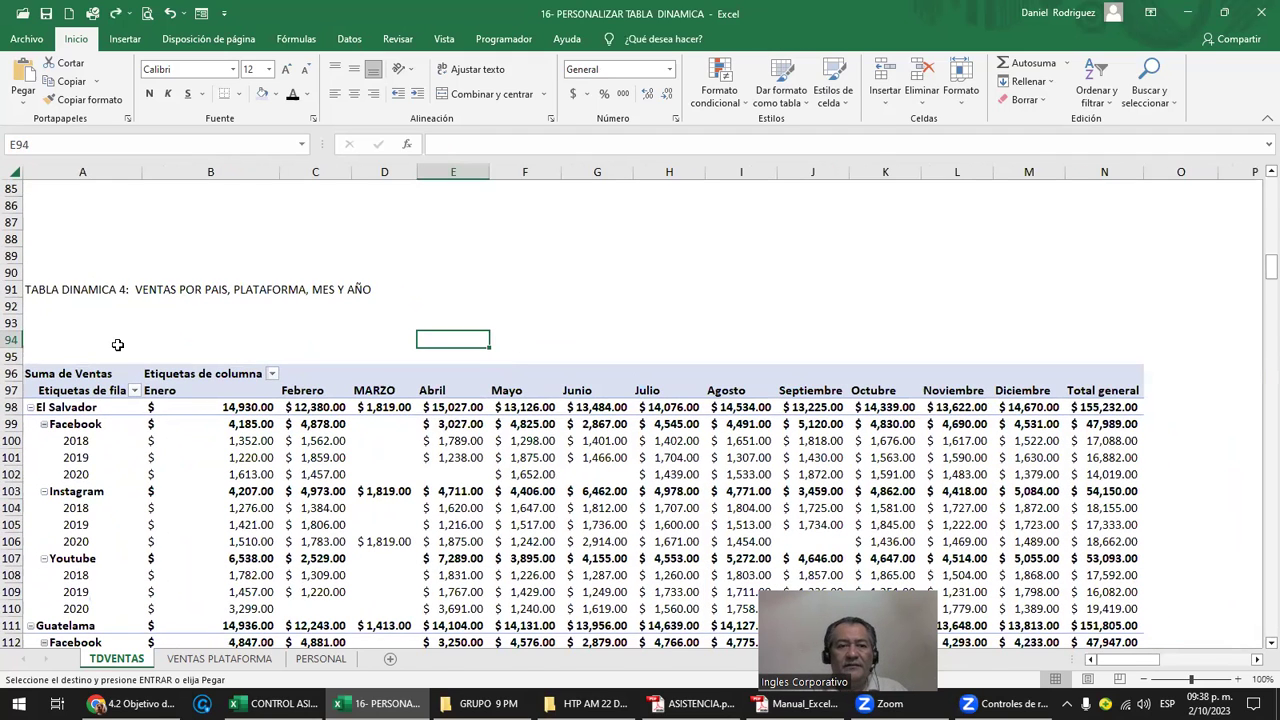
Collapse the Facebook, Instagram and Youtube year rows under El Salvador in pivot table 4
{"action": "left_click", "coordinate": [76, 343]}
{"action": "scroll", "coordinate": [76, 343], "scroll_direction": "down", "scroll_amount": 1}
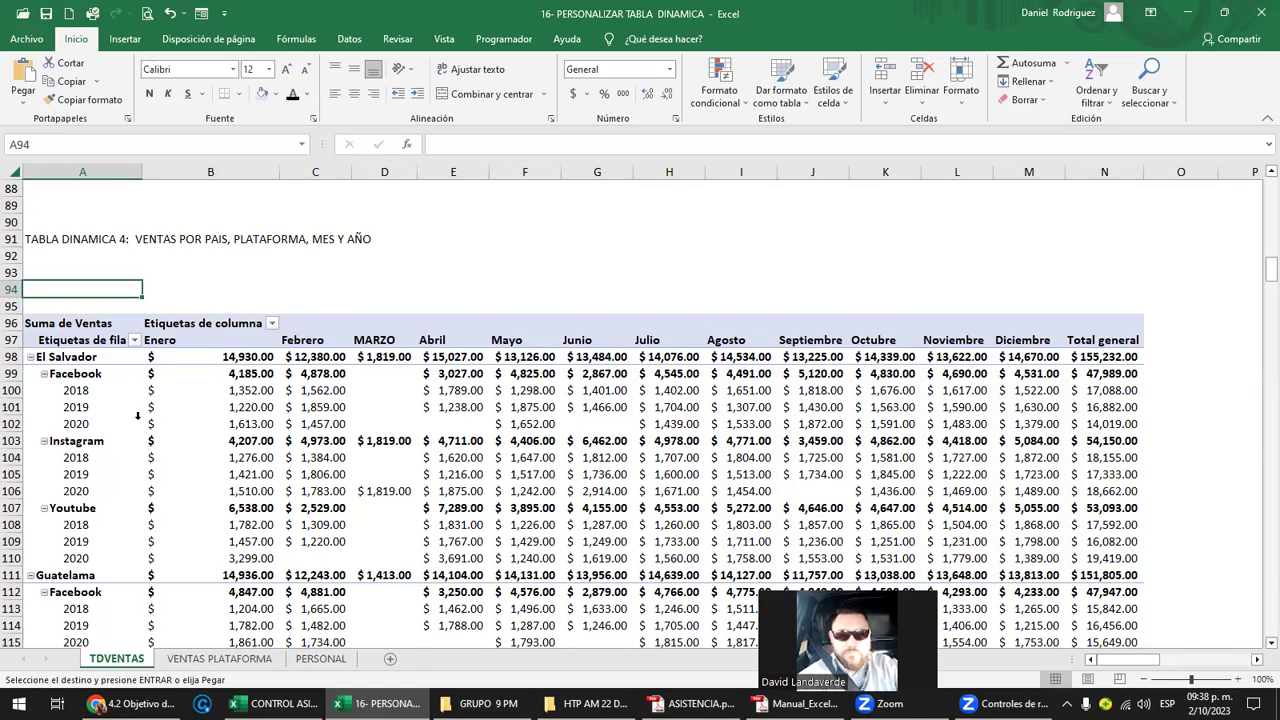
{"action": "scroll", "coordinate": [138, 417], "scroll_direction": "up", "scroll_amount": 1, "text": "ctrl"}
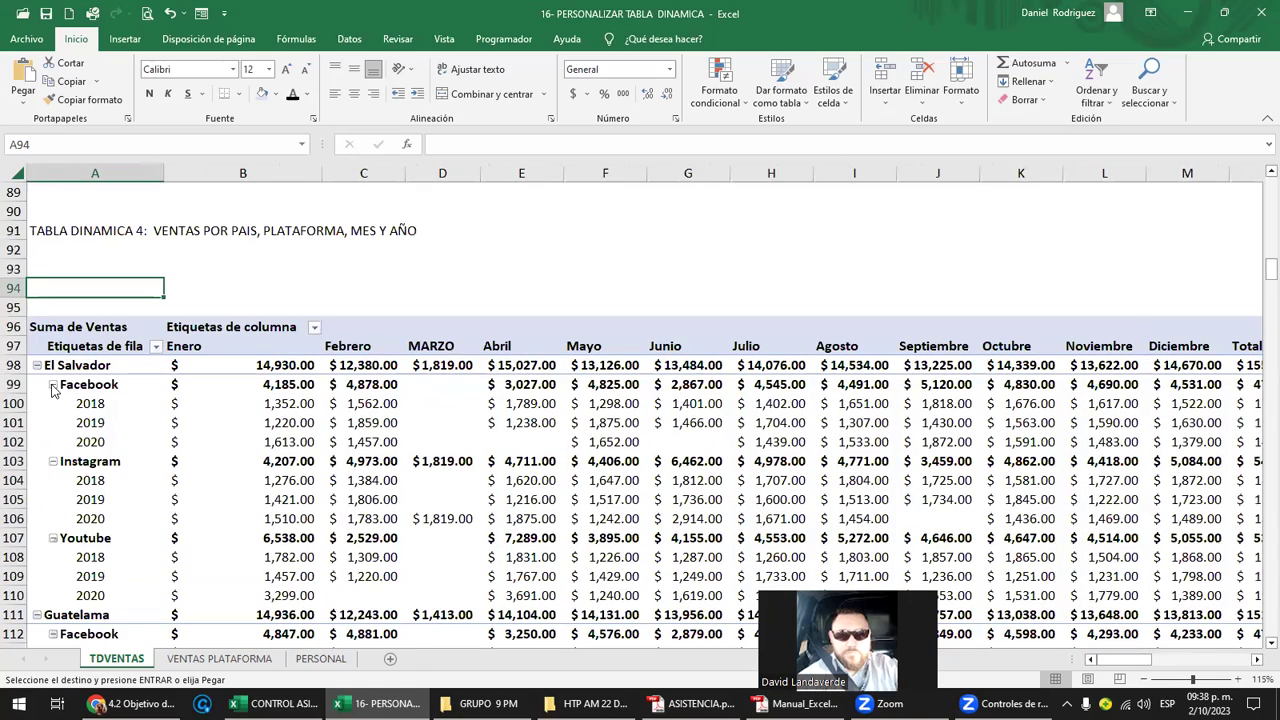
{"action": "scroll", "coordinate": [52, 387], "scroll_direction": "up", "scroll_amount": 2, "text": "ctrl"}
{"action": "scroll", "coordinate": [47, 383], "scroll_direction": "up", "scroll_amount": 1, "text": "ctrl"}
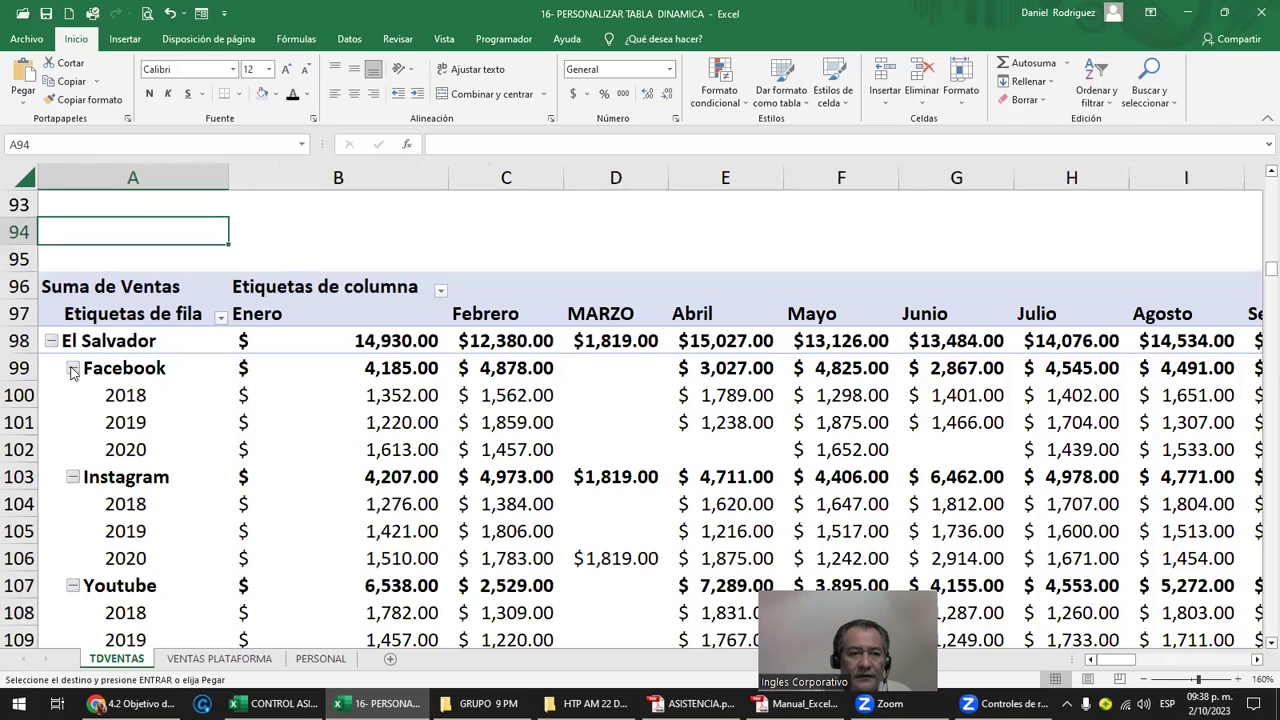
{"action": "left_click", "coordinate": [72, 369]}
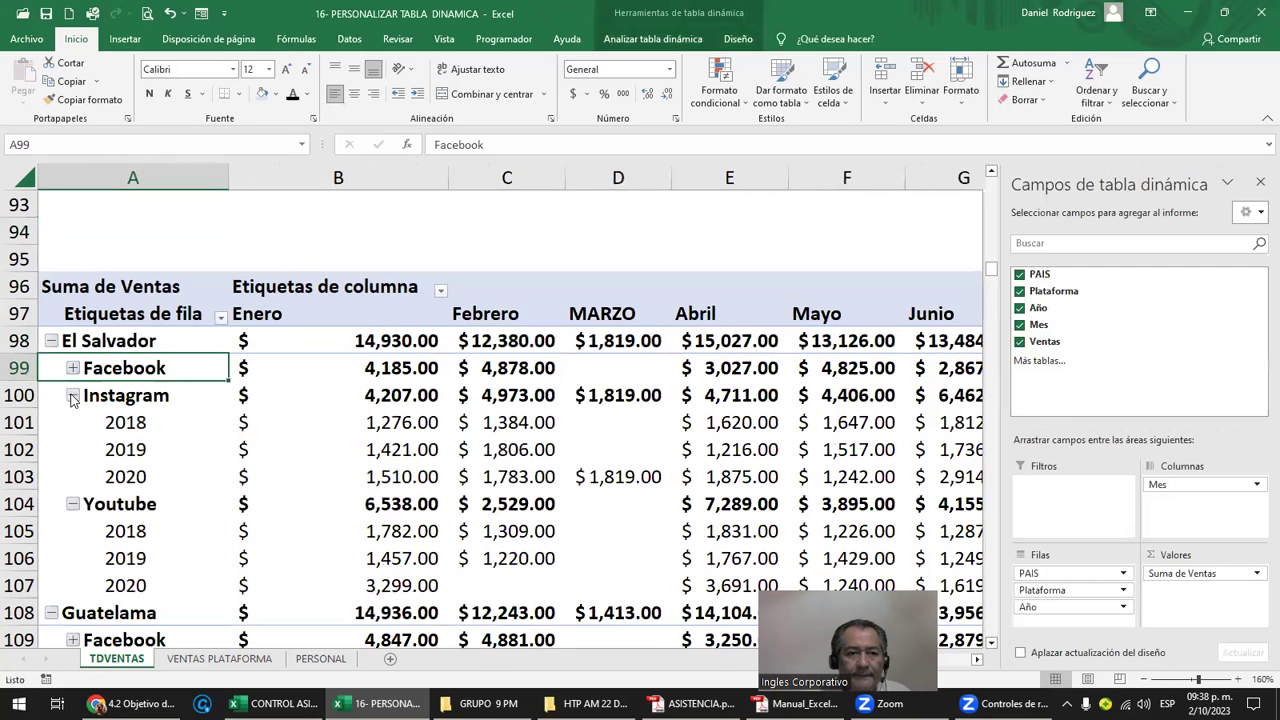
{"action": "left_click", "coordinate": [72, 397]}
{"action": "left_click", "coordinate": [72, 422]}
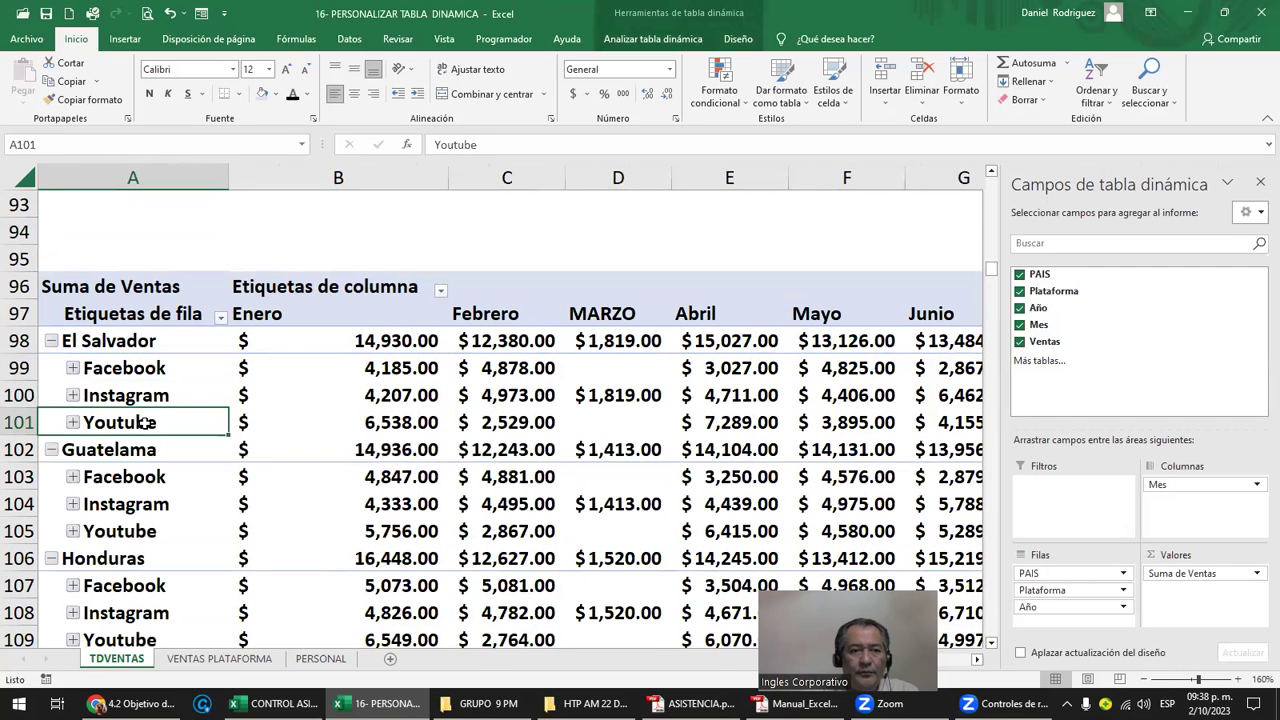
Re-expand and re-collapse Facebook, then collapse El Salvador to a single row
{"action": "left_click", "coordinate": [72, 368]}
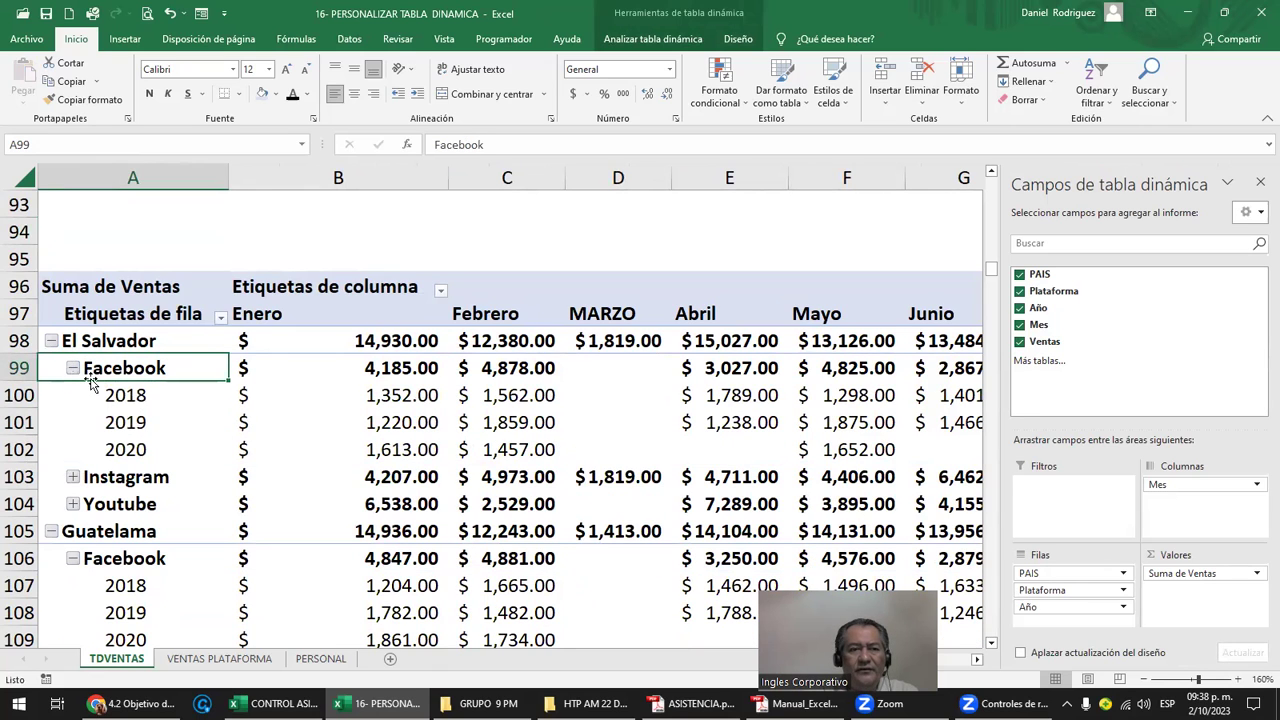
{"action": "left_click", "coordinate": [72, 368]}
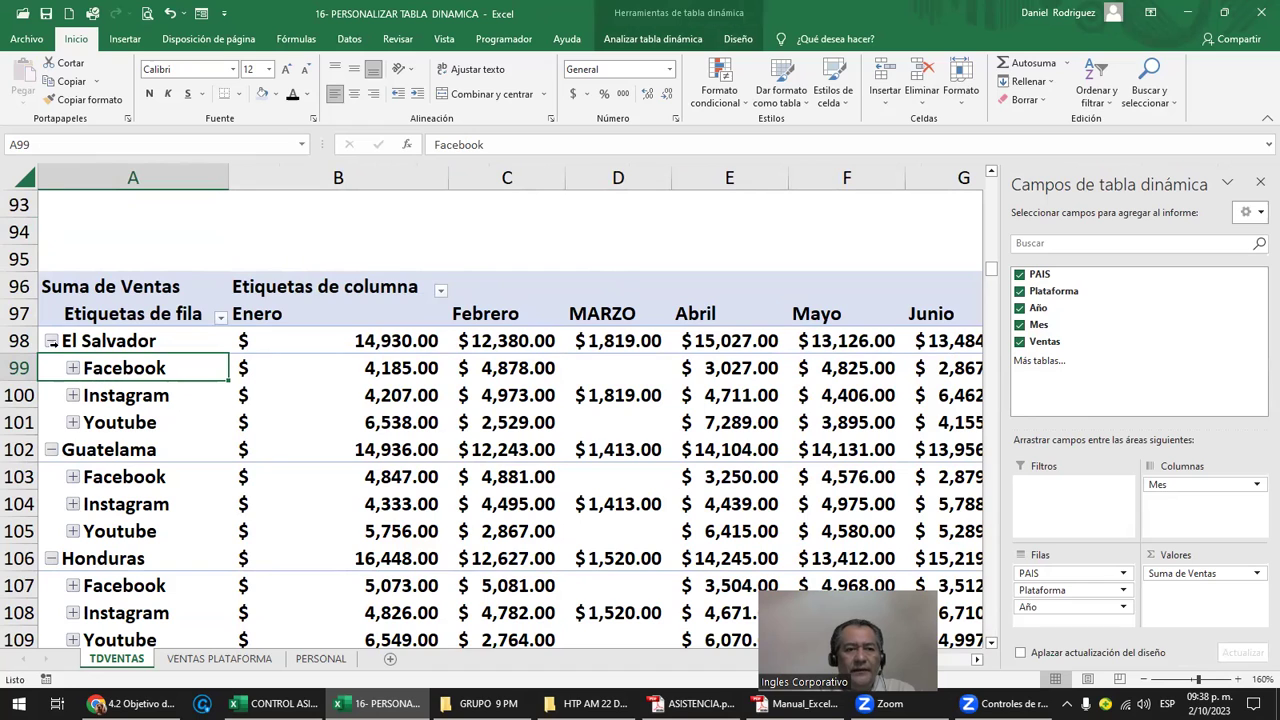
{"action": "left_click", "coordinate": [51, 341]}
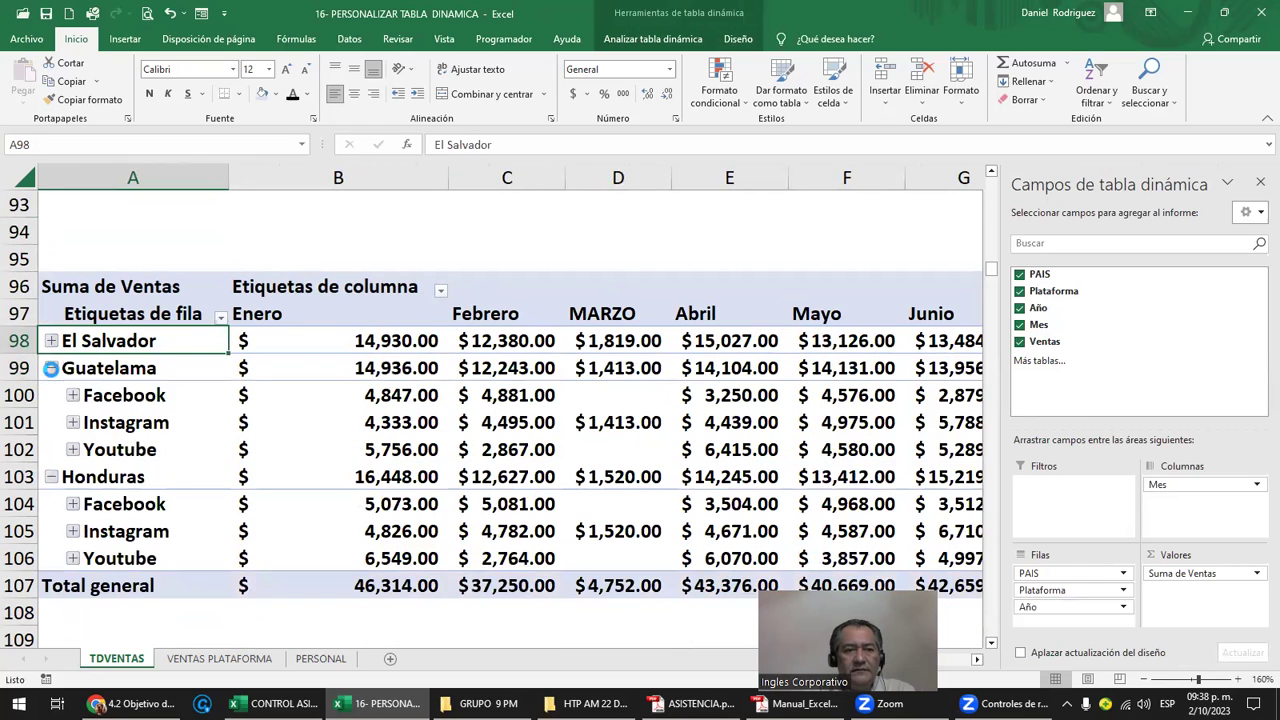
Collapse Guatemala and Honduras, then re-expand all three countries to show their platforms
{"action": "left_click", "coordinate": [51, 368]}
{"action": "left_click", "coordinate": [50, 395]}
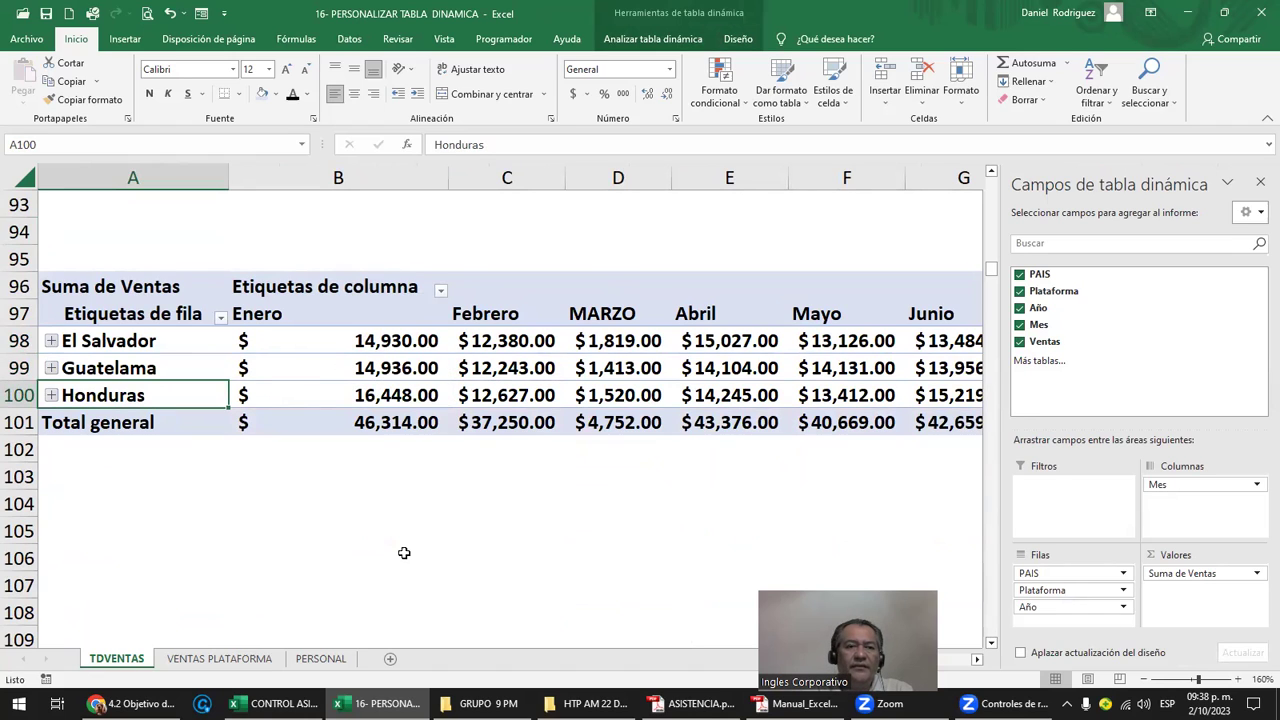
{"action": "left_click", "coordinate": [51, 341]}
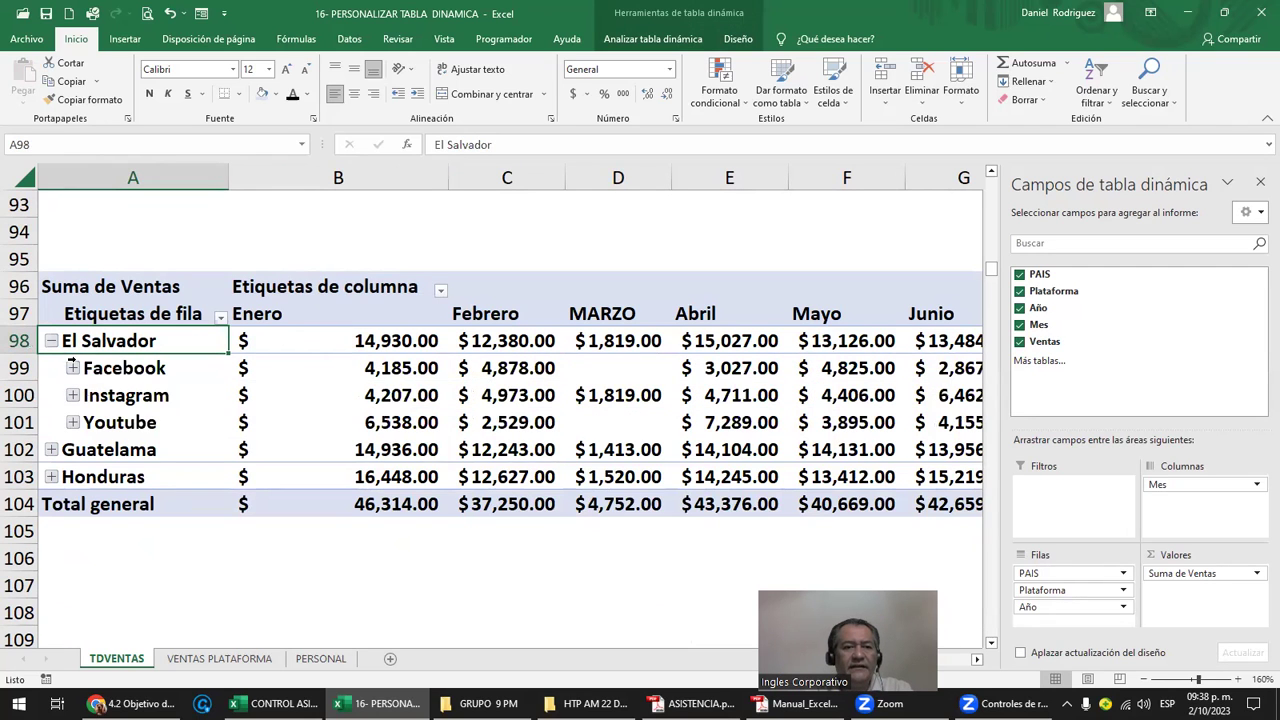
{"action": "left_click", "coordinate": [51, 450]}
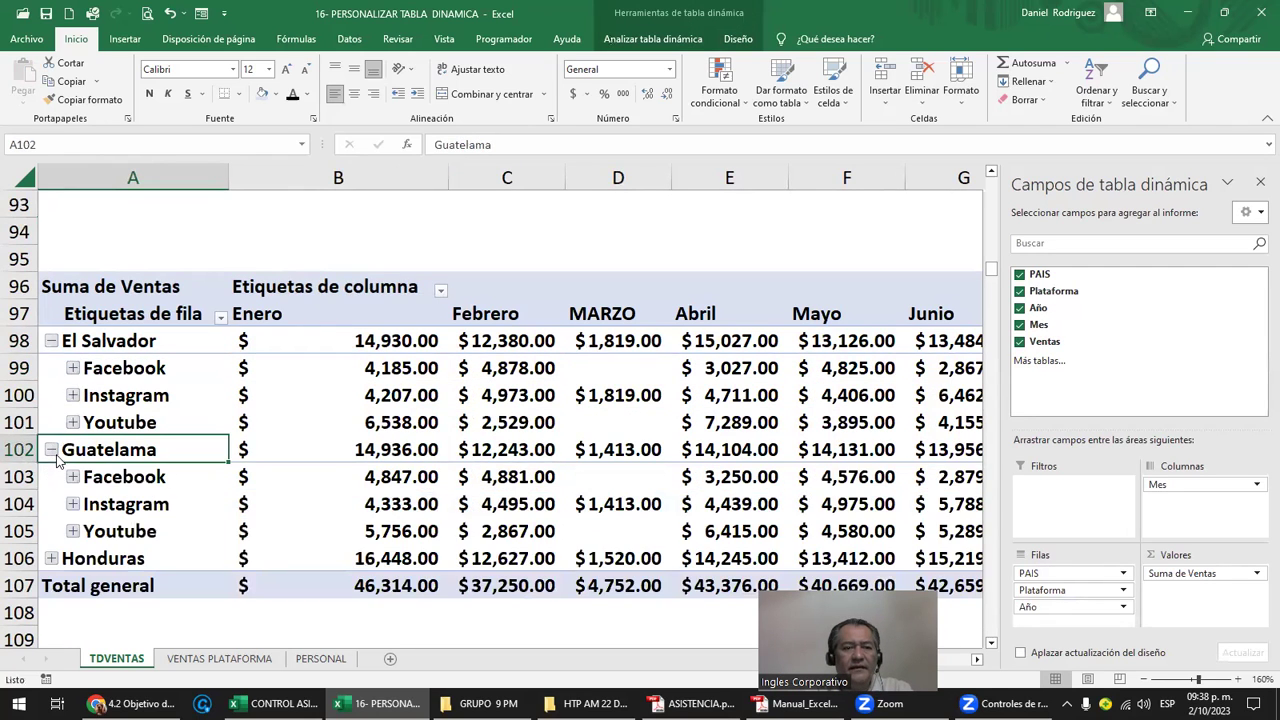
{"action": "left_click", "coordinate": [51, 559]}
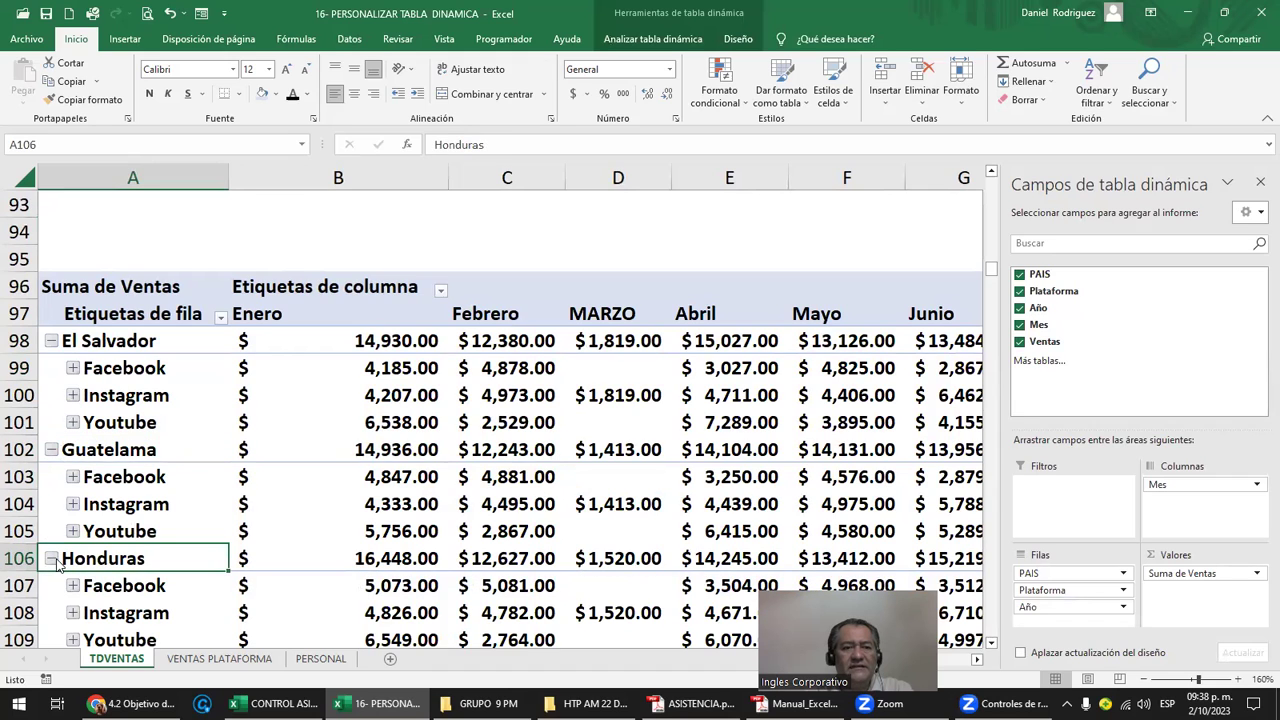
Expand Youtube under El Salvador, inspect the empty Febrero and MARZO cells, then collapse it
{"action": "left_click", "coordinate": [73, 423]}
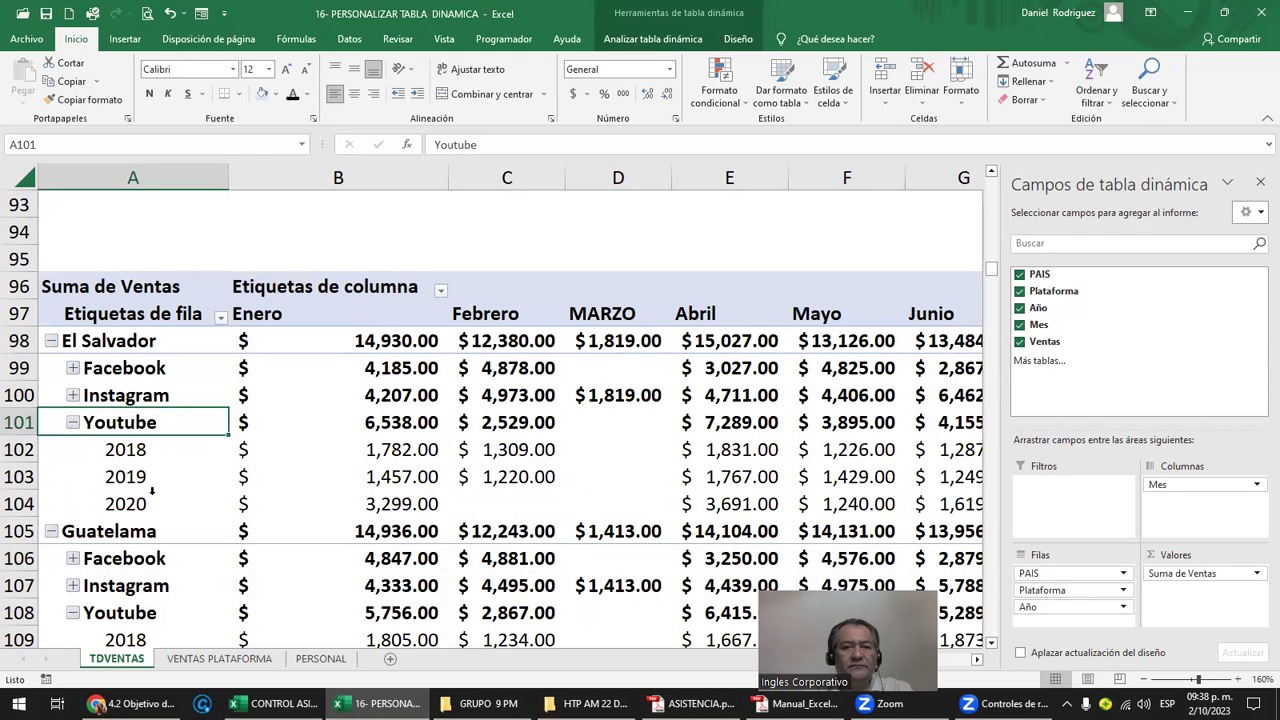
{"action": "mouse_move", "coordinate": [490, 500]}
{"action": "left_mouse_down"}
{"action": "mouse_move", "coordinate": [596, 502]}
{"action": "mouse_move", "coordinate": [530, 507]}
{"action": "left_mouse_up"}
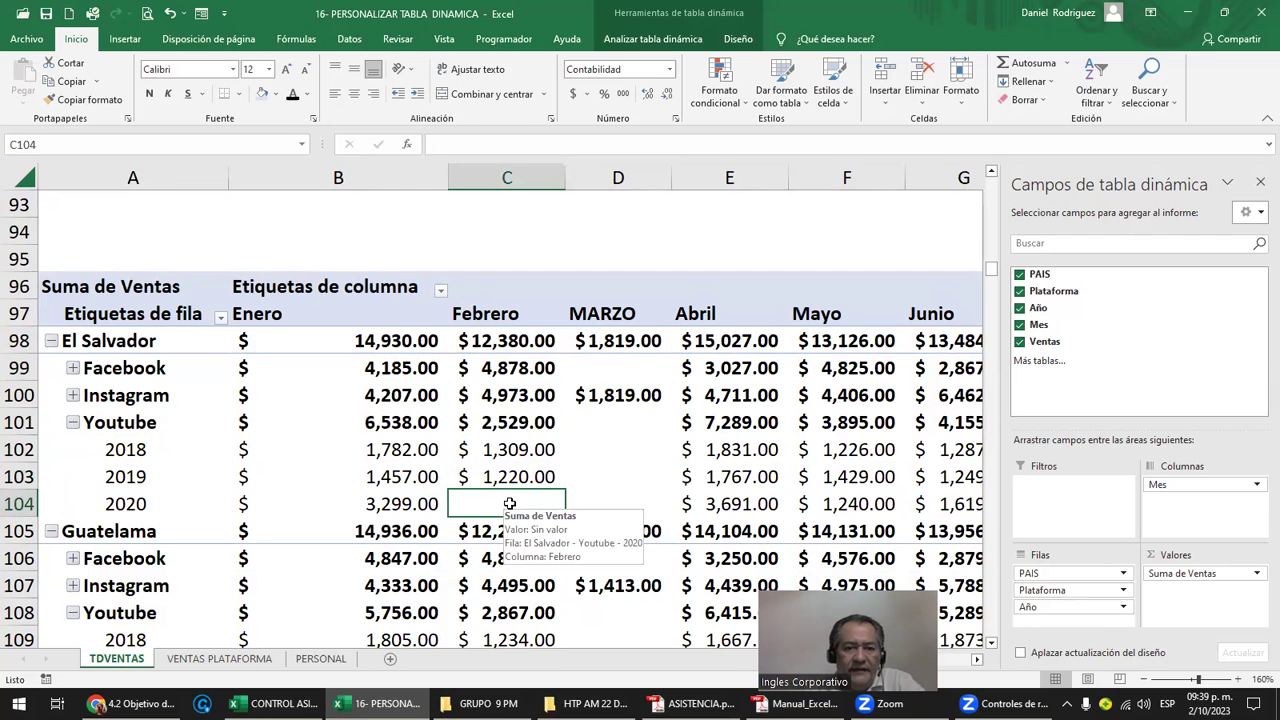
{"action": "scroll", "coordinate": [509, 503], "scroll_direction": "down", "scroll_amount": 2}
{"action": "scroll", "coordinate": [509, 505], "scroll_direction": "down", "scroll_amount": 2}
{"action": "scroll", "coordinate": [509, 507], "scroll_direction": "up", "scroll_amount": 2}
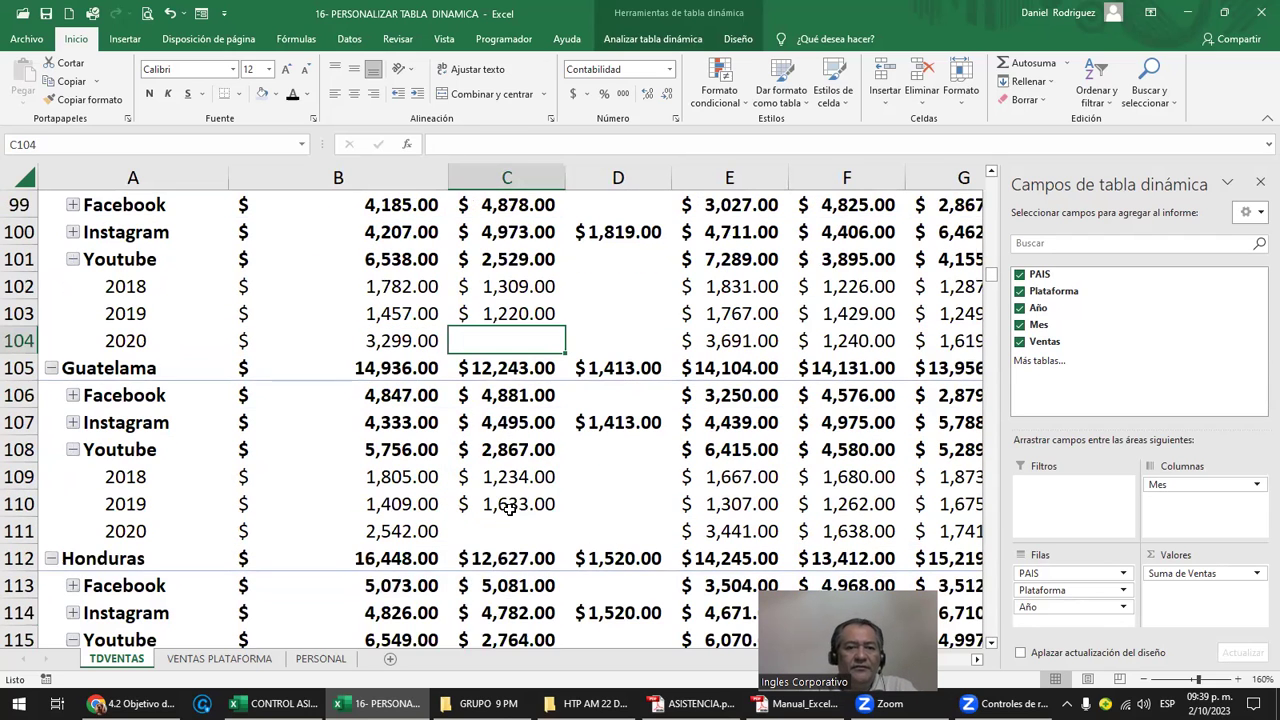
{"action": "left_click", "coordinate": [514, 524]}
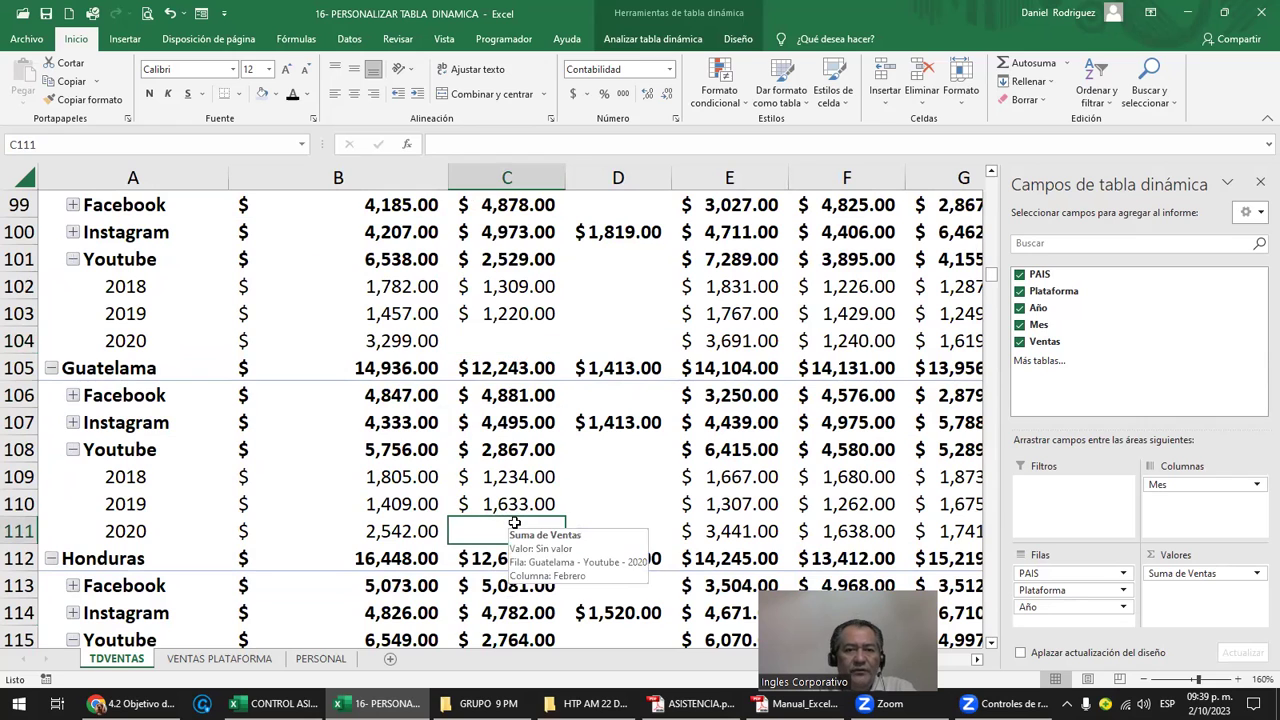
{"action": "scroll", "coordinate": [514, 524], "scroll_direction": "up", "scroll_amount": 3}
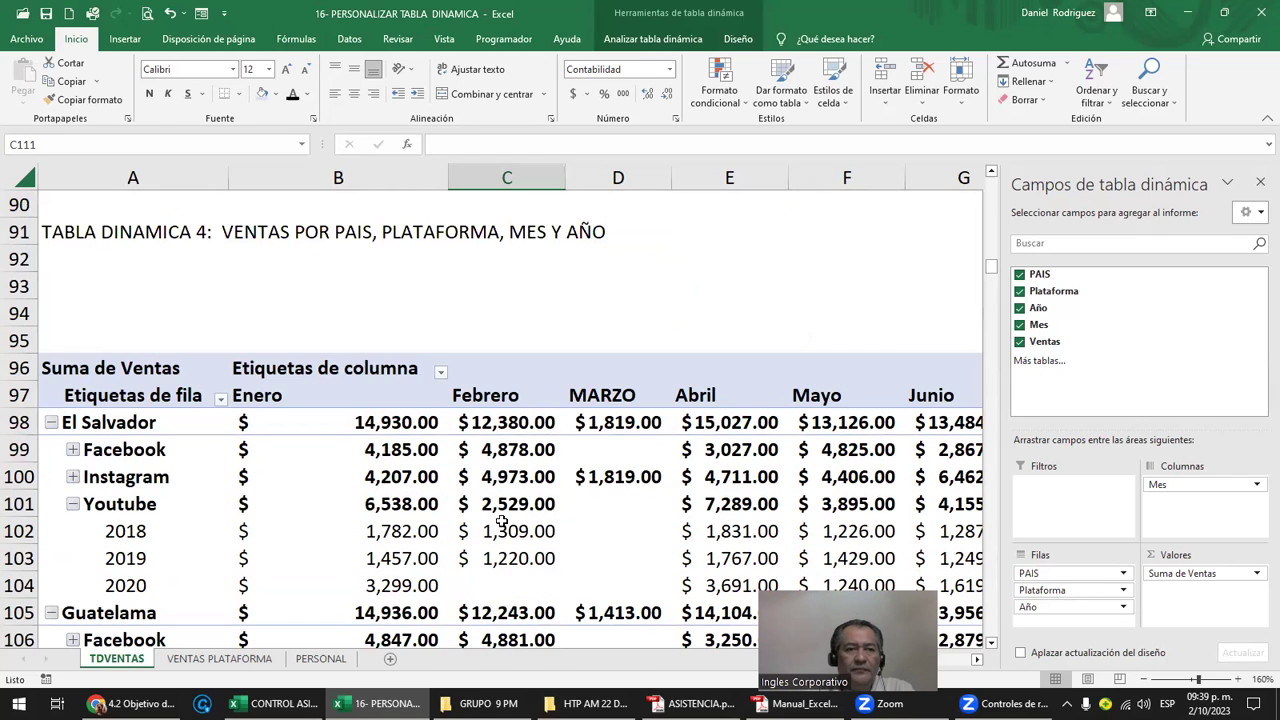
{"action": "left_click", "coordinate": [73, 505]}
Click outside pivot table 4 to close its field list
{"action": "scroll", "coordinate": [75, 510], "scroll_direction": "down", "scroll_amount": 3}
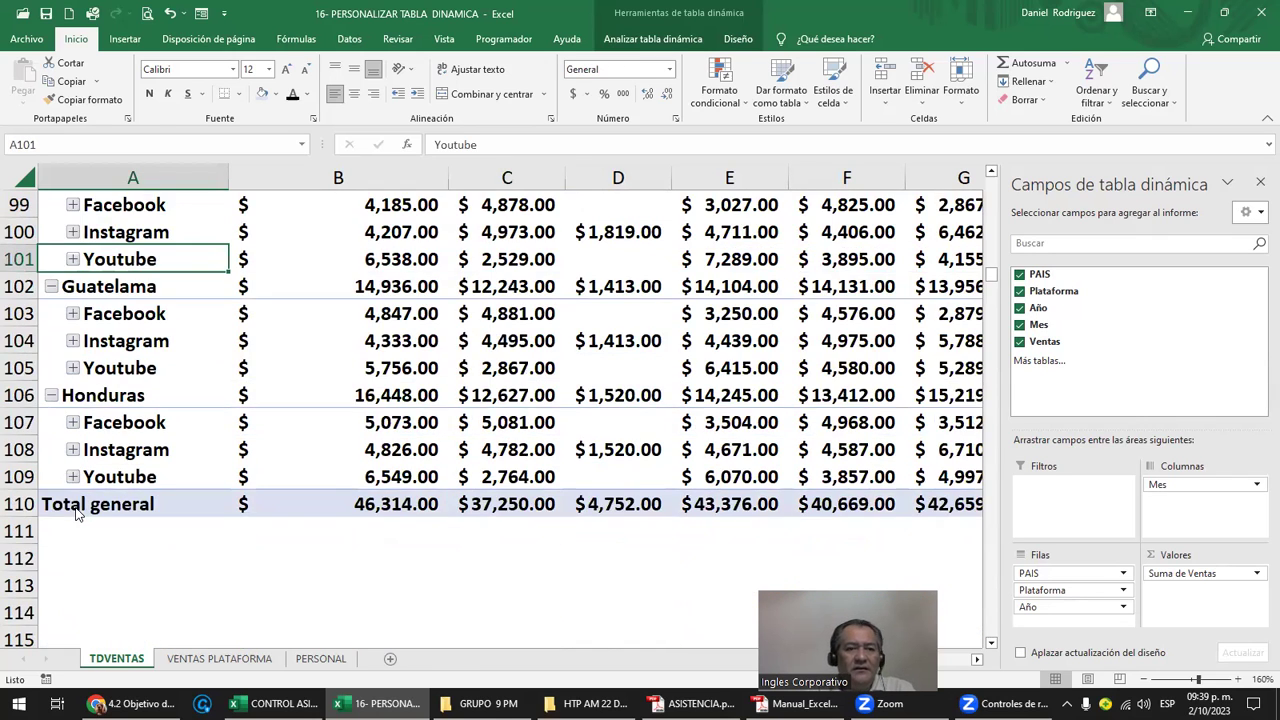
{"action": "scroll", "coordinate": [75, 512], "scroll_direction": "up", "scroll_amount": 1}
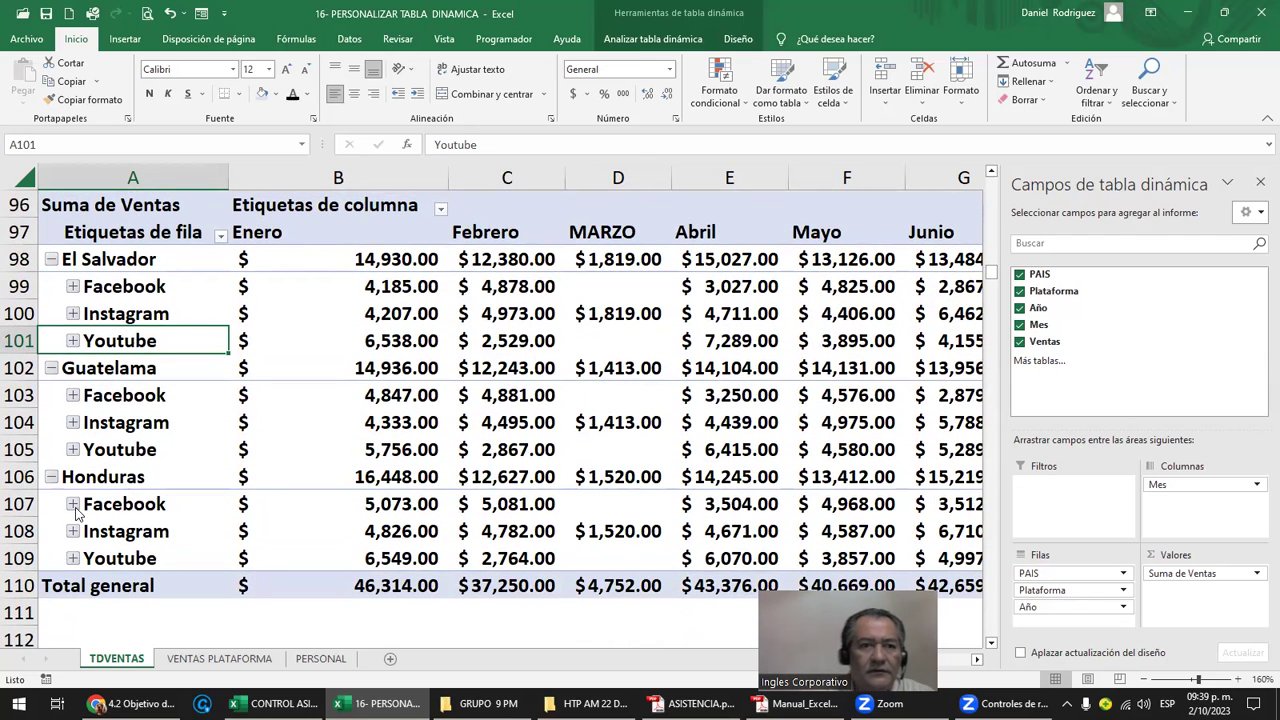
{"action": "scroll", "coordinate": [75, 510], "scroll_direction": "up", "scroll_amount": 2}
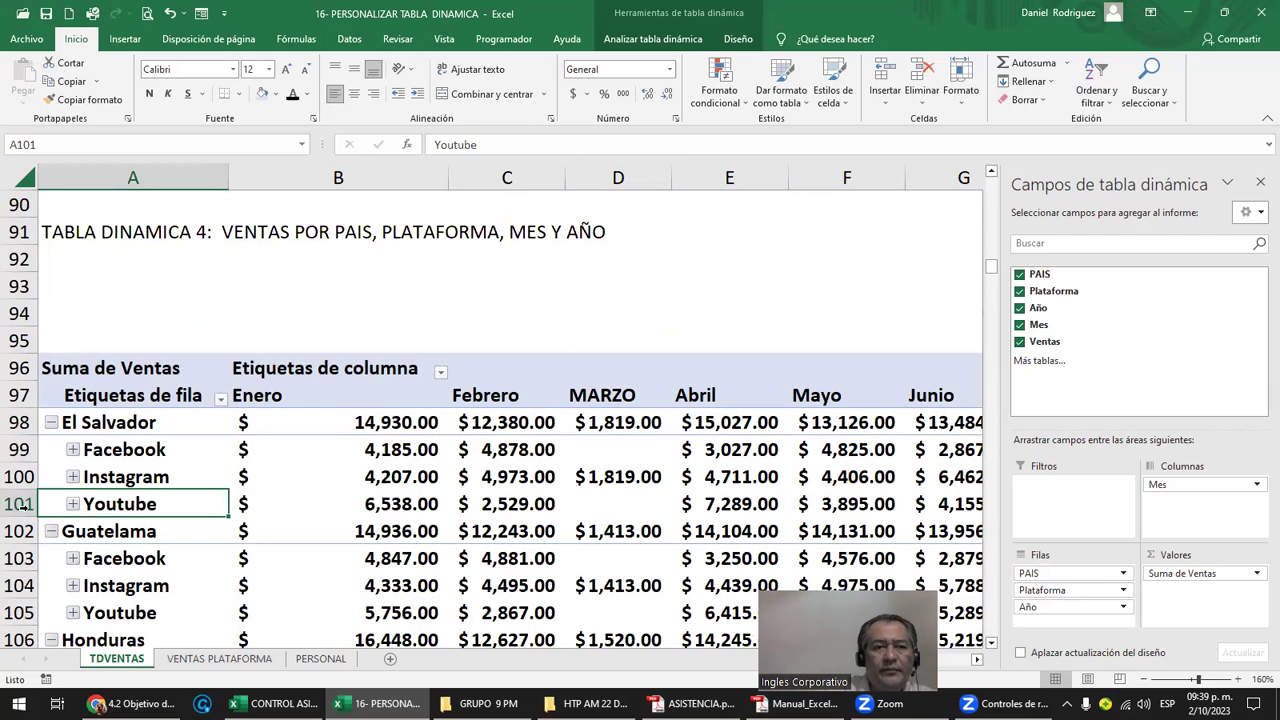
{"action": "left_click", "coordinate": [122, 316]}
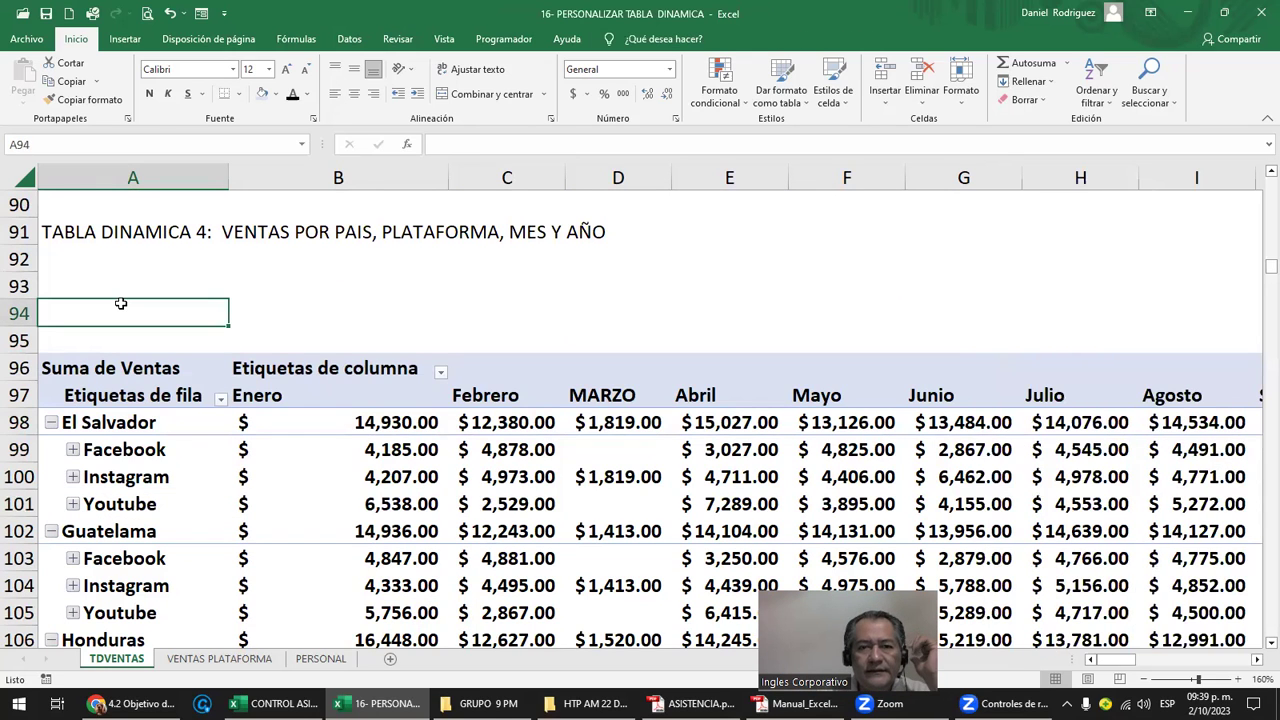
{"action": "scroll", "coordinate": [159, 317], "scroll_direction": "down", "scroll_amount": 2}
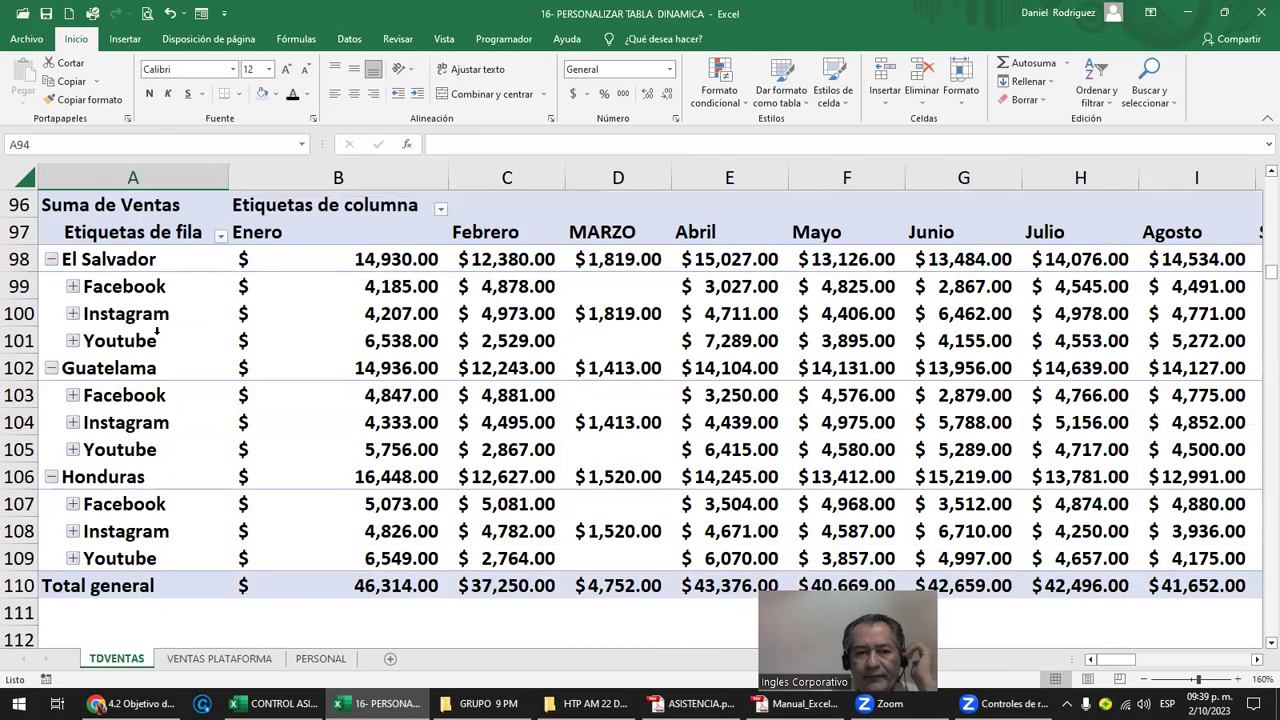
{"action": "scroll", "coordinate": [170, 400], "scroll_direction": "down", "scroll_amount": 1}
{"action": "scroll", "coordinate": [197, 474], "scroll_direction": "down", "scroll_amount": 2}
On VENTAS PLATAFORMA, renumber the TABLA DINAMICA 6 heading to TABLA DINAMICA 5
{"action": "left_click", "coordinate": [268, 660]}
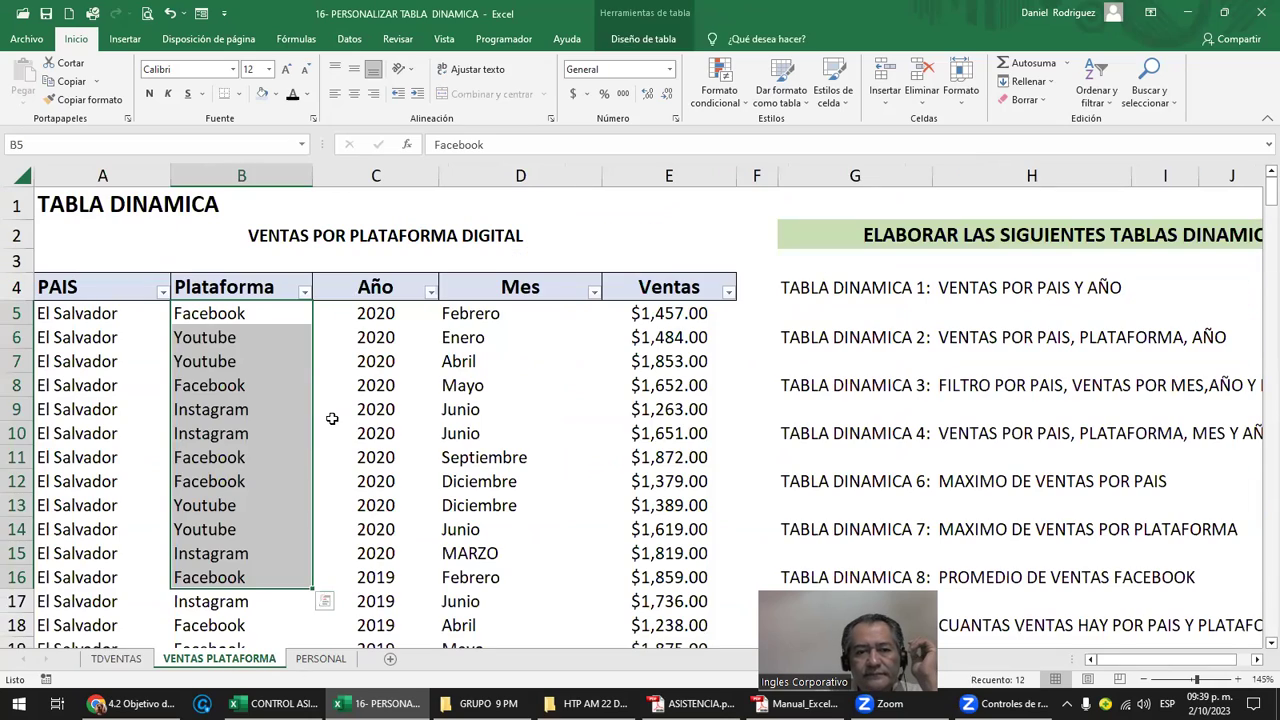
{"action": "left_click", "coordinate": [808, 391]}
{"action": "scroll", "coordinate": [839, 438], "scroll_direction": "down", "scroll_amount": 2}
{"action": "scroll", "coordinate": [839, 438], "scroll_direction": "down", "scroll_amount": 1}
{"action": "scroll", "coordinate": [860, 400], "scroll_direction": "up", "scroll_amount": 1}
{"action": "left_click", "coordinate": [853, 328]}
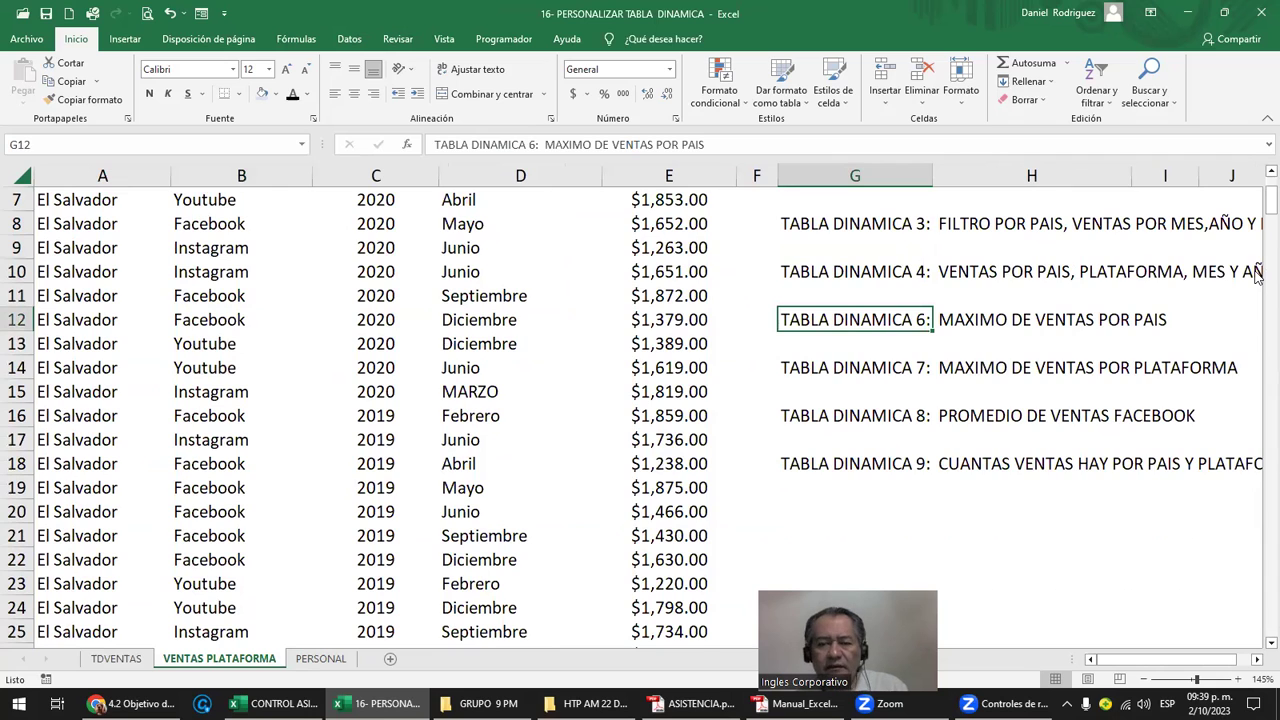
{"action": "key", "text": "Right"}
{"action": "key", "text": "Right"}
{"action": "key", "text": "Right"}
{"action": "key", "text": "Right"}
{"action": "key", "text": "Left"}
{"action": "key", "text": "Left"}
{"action": "key", "text": "Left"}
{"action": "key", "text": "Left"}
{"action": "key", "text": "F2"}
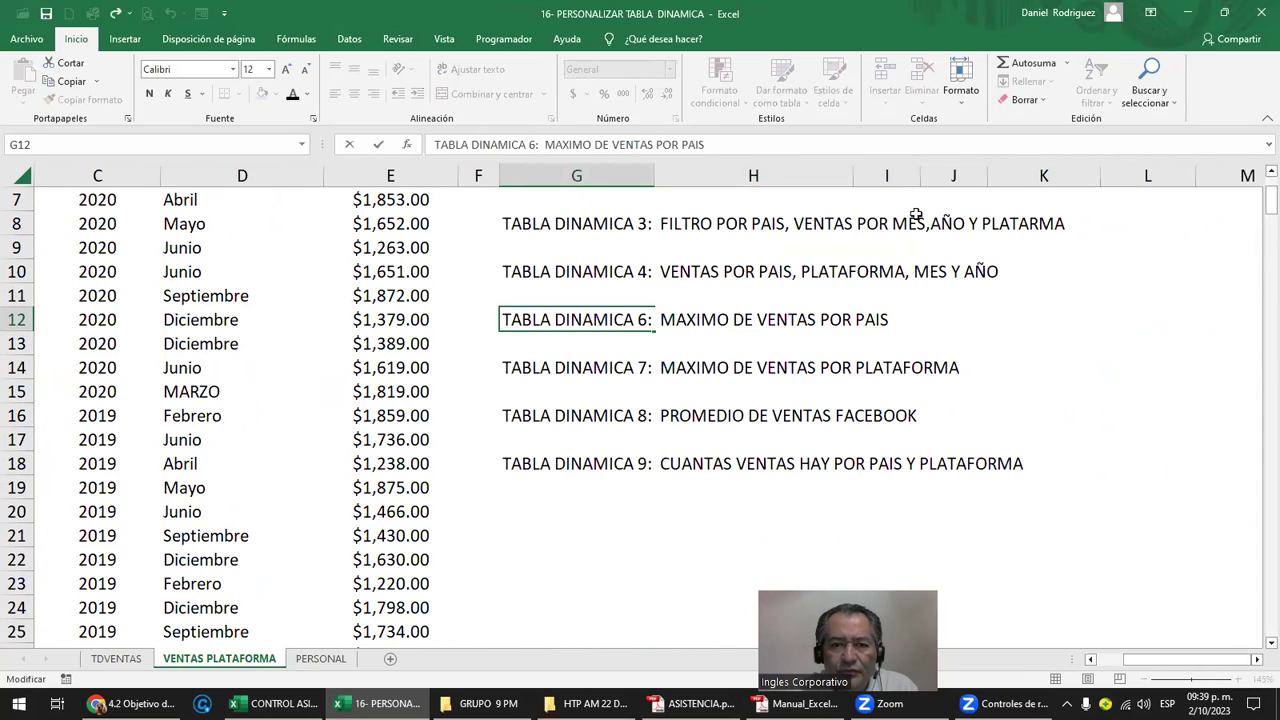
{"action": "left_click", "coordinate": [641, 319]}
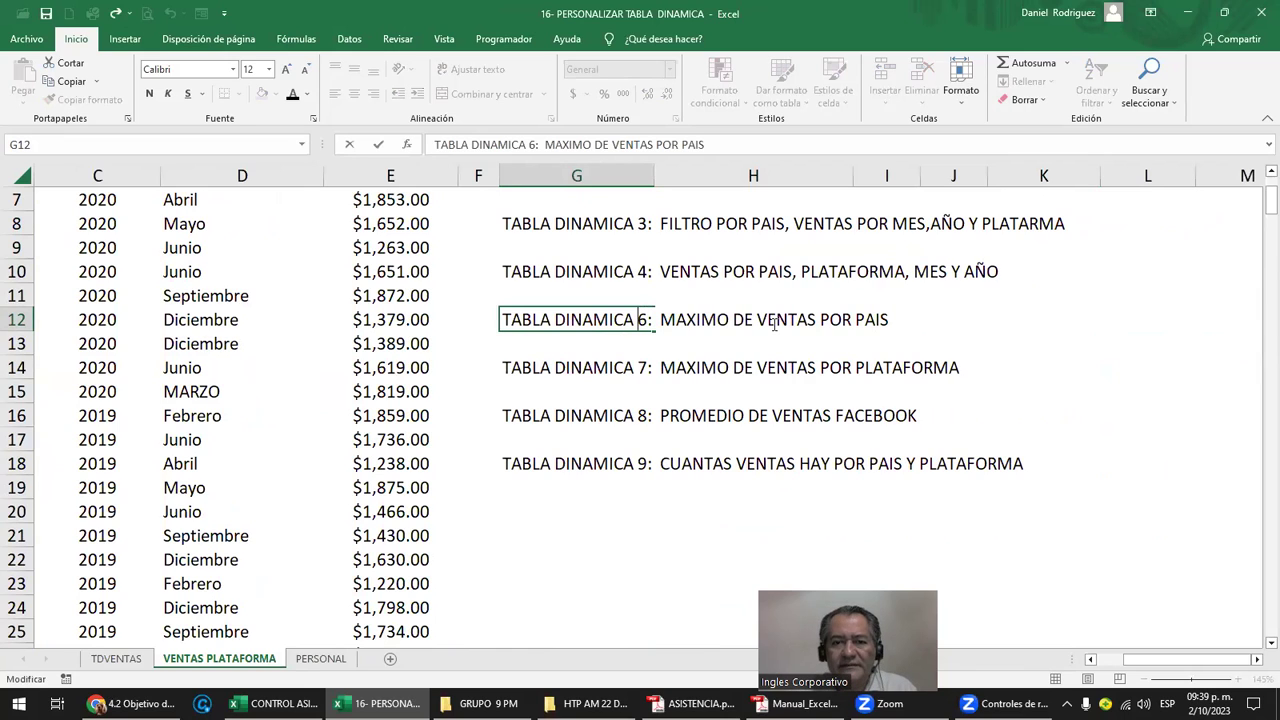
{"action": "type", "text": "5"}
{"action": "key", "text": "Delete"}
{"action": "key", "text": "Return"}
{"action": "key", "text": "Return"}
Renumber the following headings to TABLA DINAMICA 6, 7 and 8
{"action": "key", "text": "F2"}
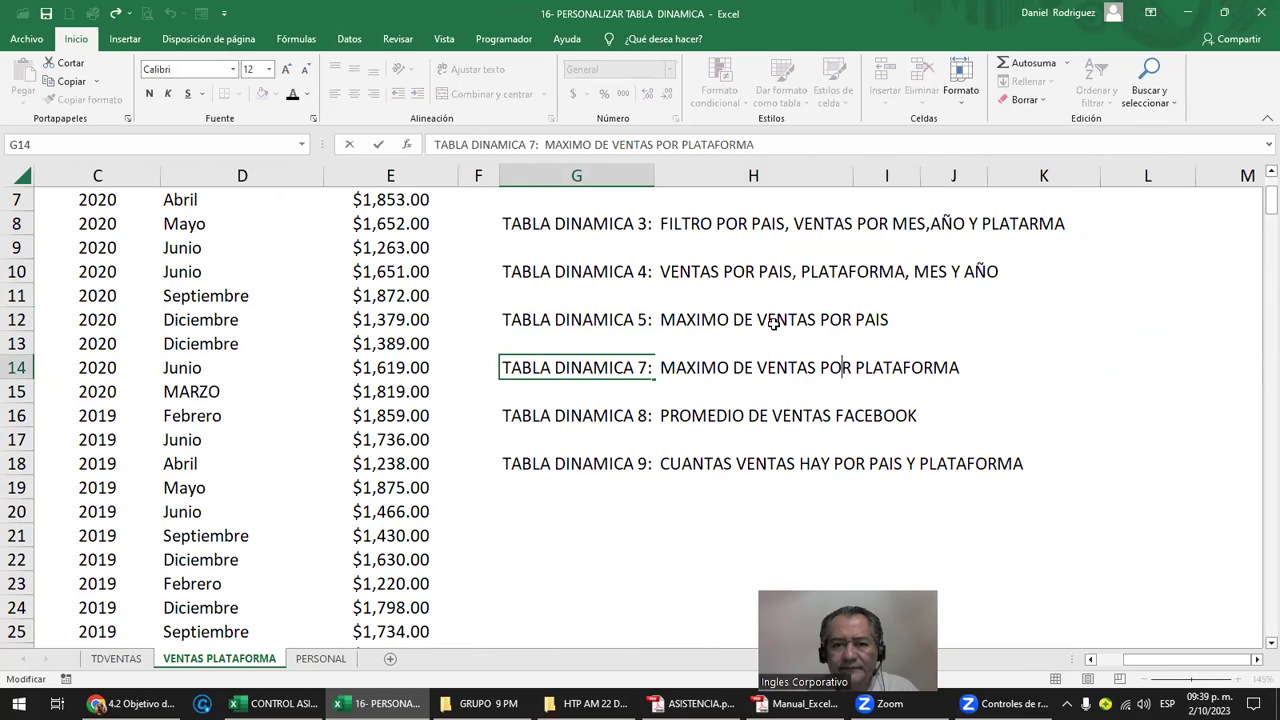
{"action": "key", "text": "BackSpace"}
{"action": "type", "text": "6"}
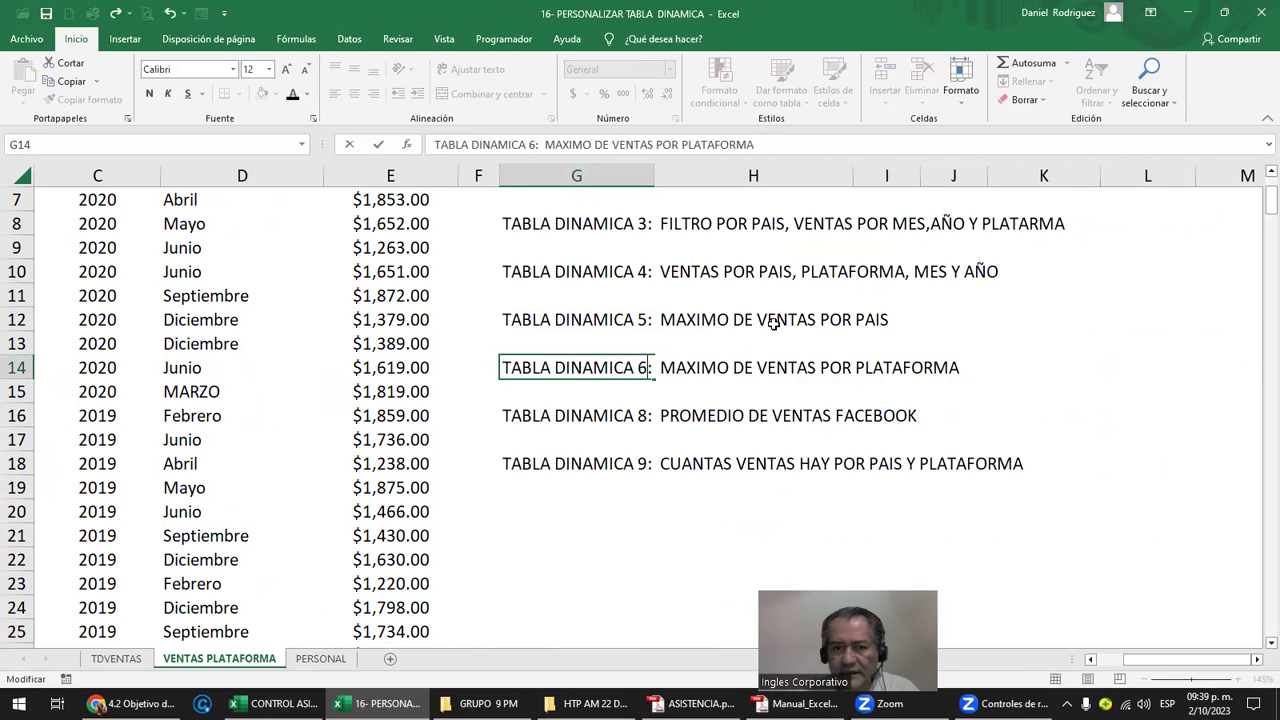
{"action": "key", "text": "Return"}
{"action": "key", "text": "Return"}
{"action": "key", "text": "F2"}
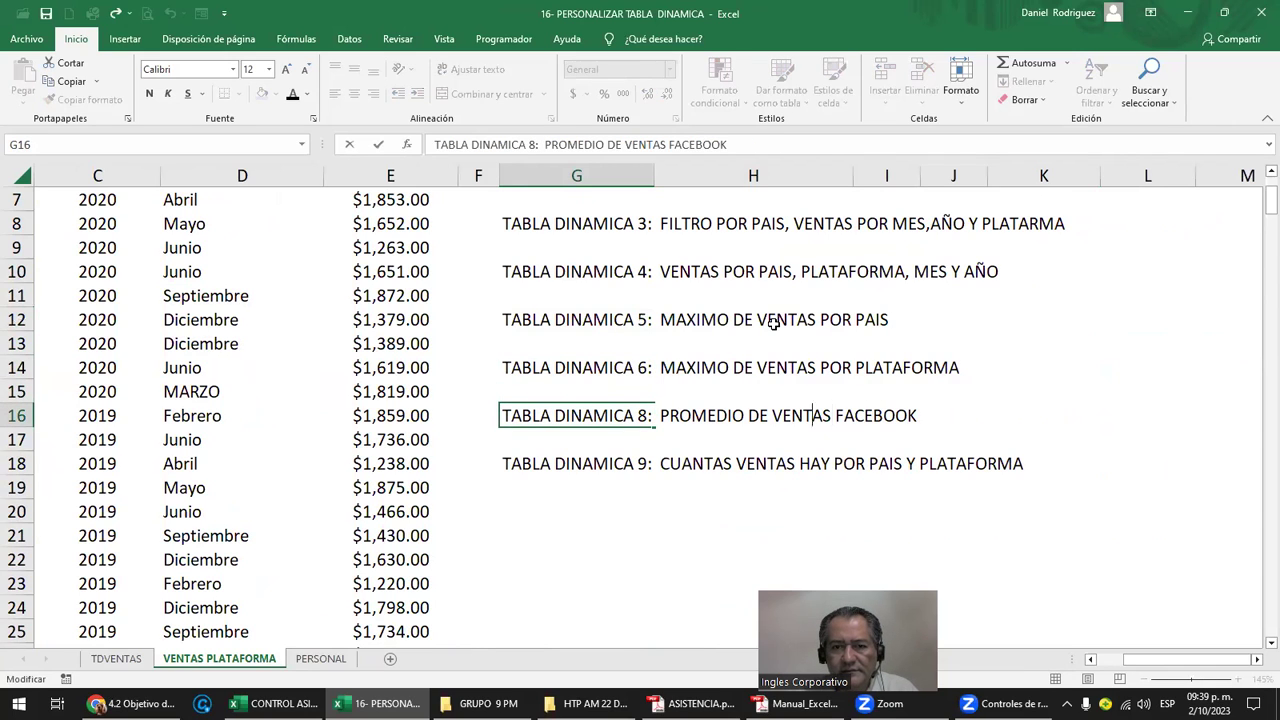
{"action": "type", "text": "7"}
{"action": "key", "text": "Delete"}
{"action": "key", "text": "Return"}
{"action": "key", "text": "Return"}
{"action": "key", "text": "F2"}
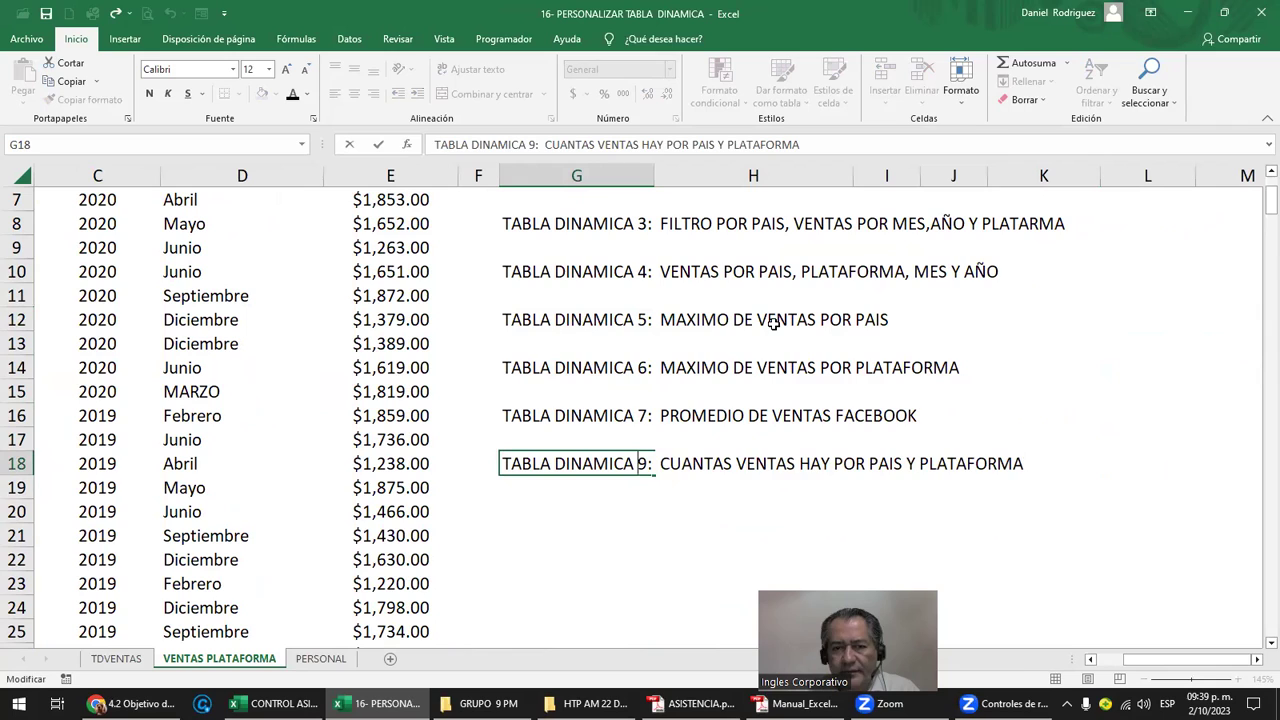
{"action": "type", "text": "8"}
{"action": "key", "text": "Delete"}
{"action": "key", "text": "Return"}
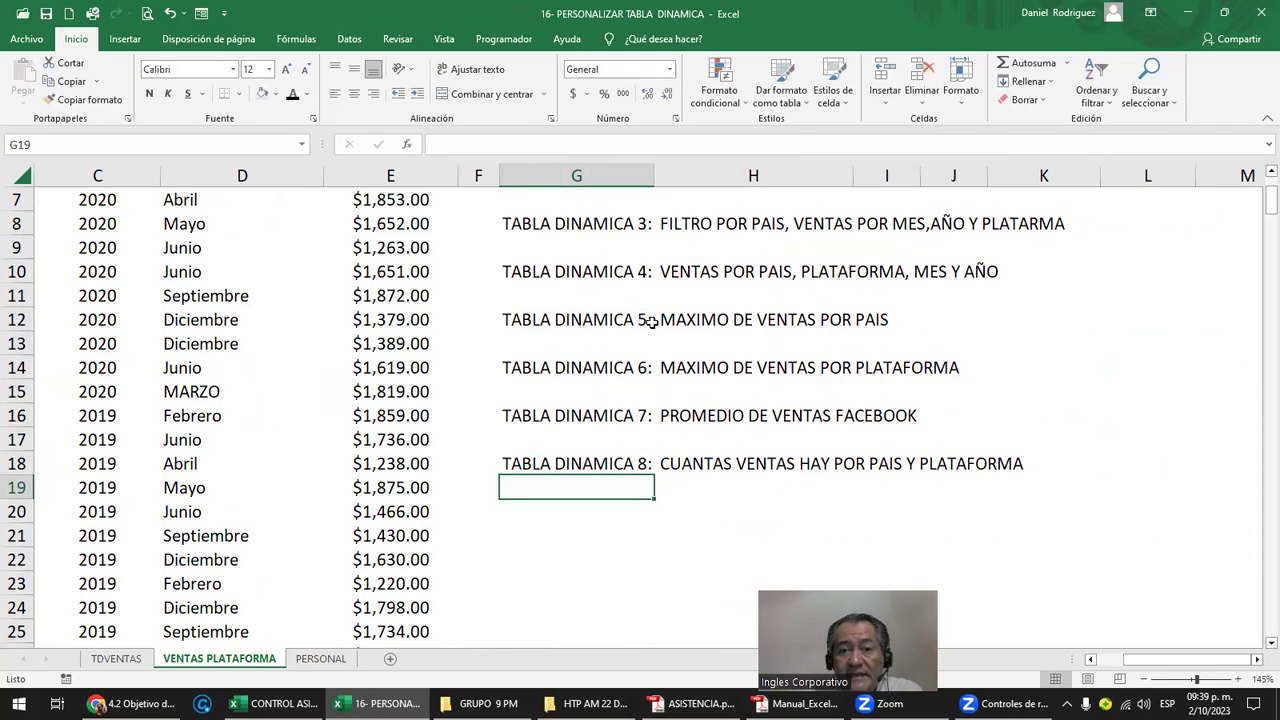
{"action": "left_click", "coordinate": [550, 325]}
Copy the TABLA DINAMICA 5 heading into cell A115 of TDVENTAS
{"action": "key", "text": "ctrl+c"}
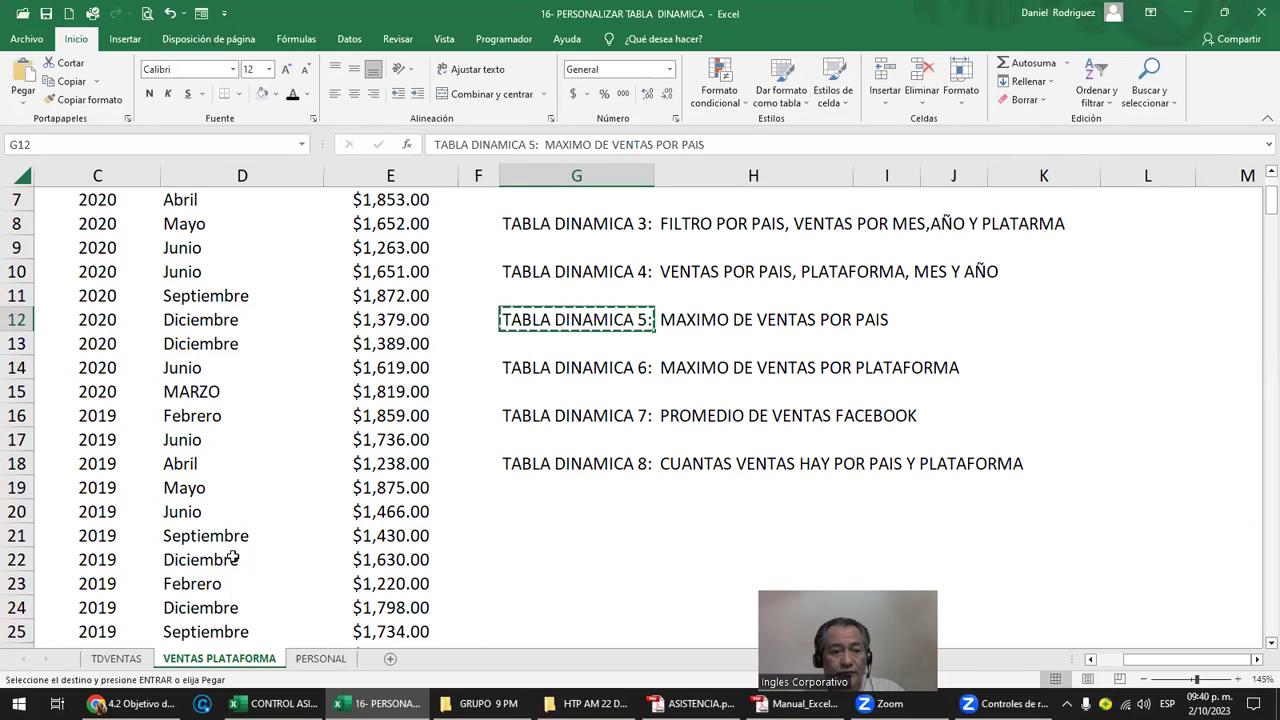
{"action": "left_click", "coordinate": [115, 658]}
{"action": "left_click", "coordinate": [97, 473]}
{"action": "key", "text": "ctrl+v"}
Insert a pivot table at A117 with PAIS as rows and Ventas as values
{"action": "scroll", "coordinate": [97, 473], "scroll_direction": "down", "scroll_amount": 1}
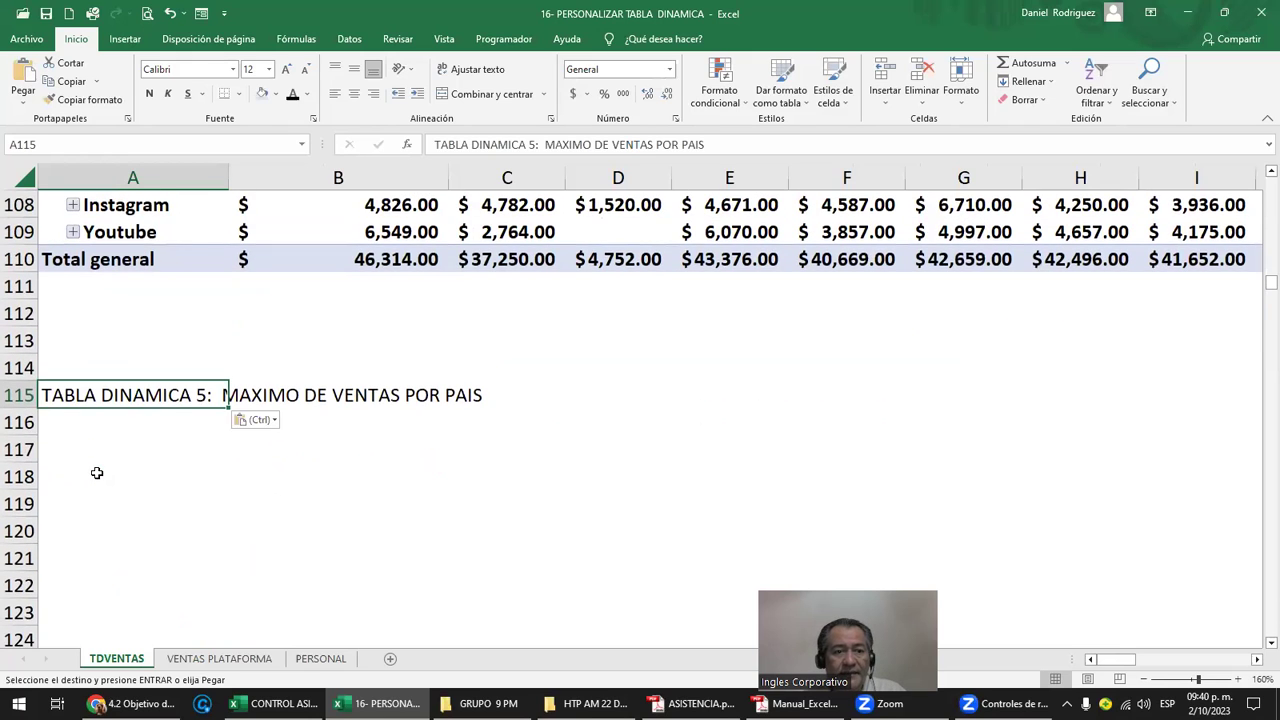
{"action": "left_click", "coordinate": [95, 452]}
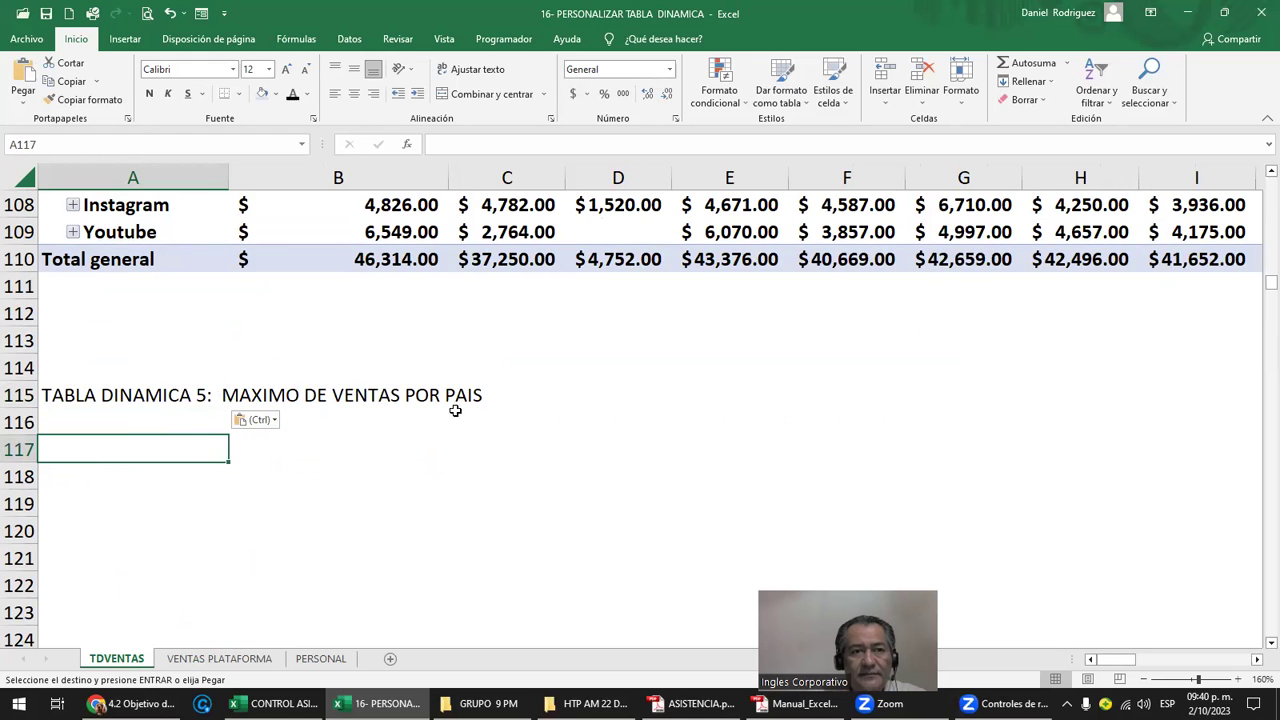
{"action": "left_click", "coordinate": [125, 38]}
{"action": "left_click", "coordinate": [33, 97]}
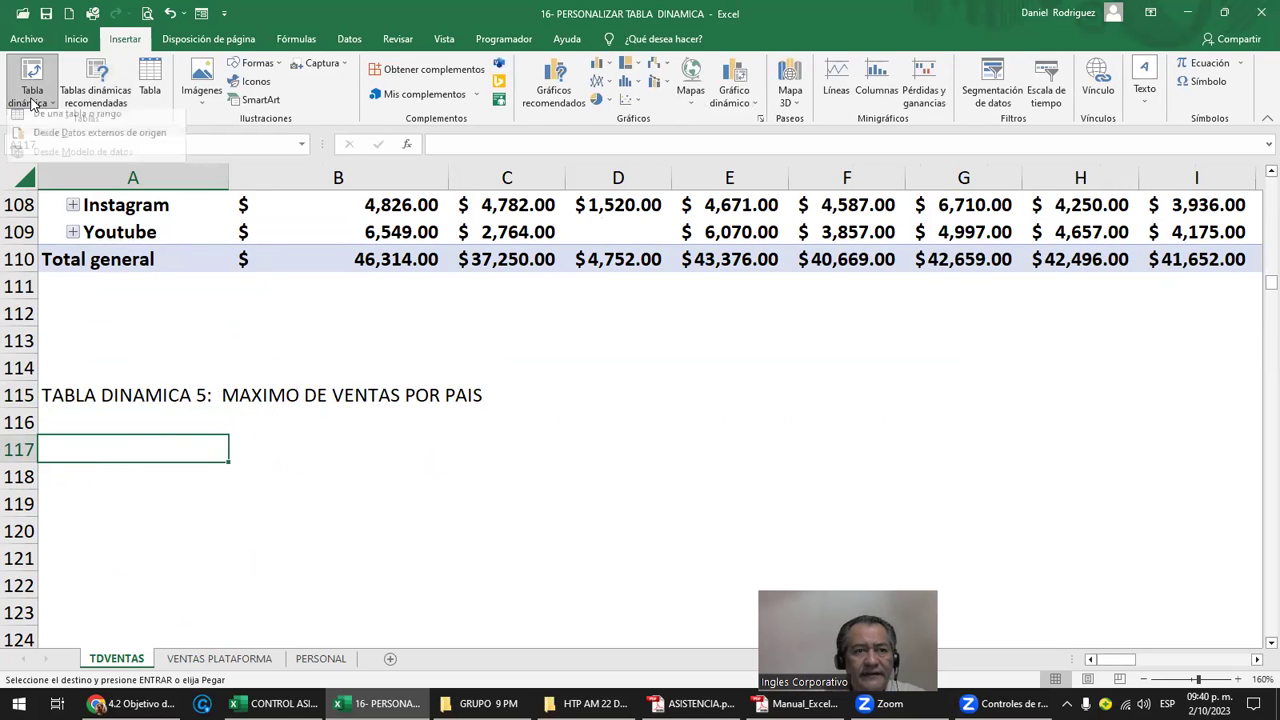
{"action": "left_click", "coordinate": [76, 120]}
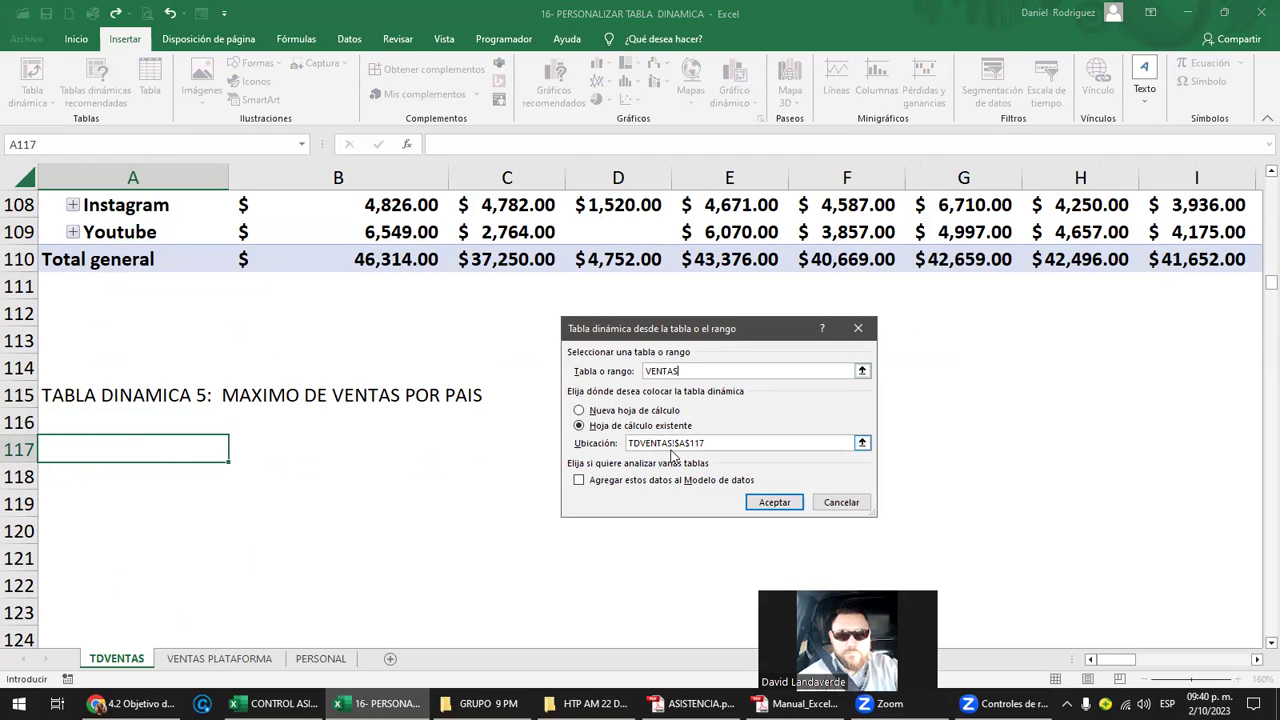
{"action": "key", "text": "Return"}
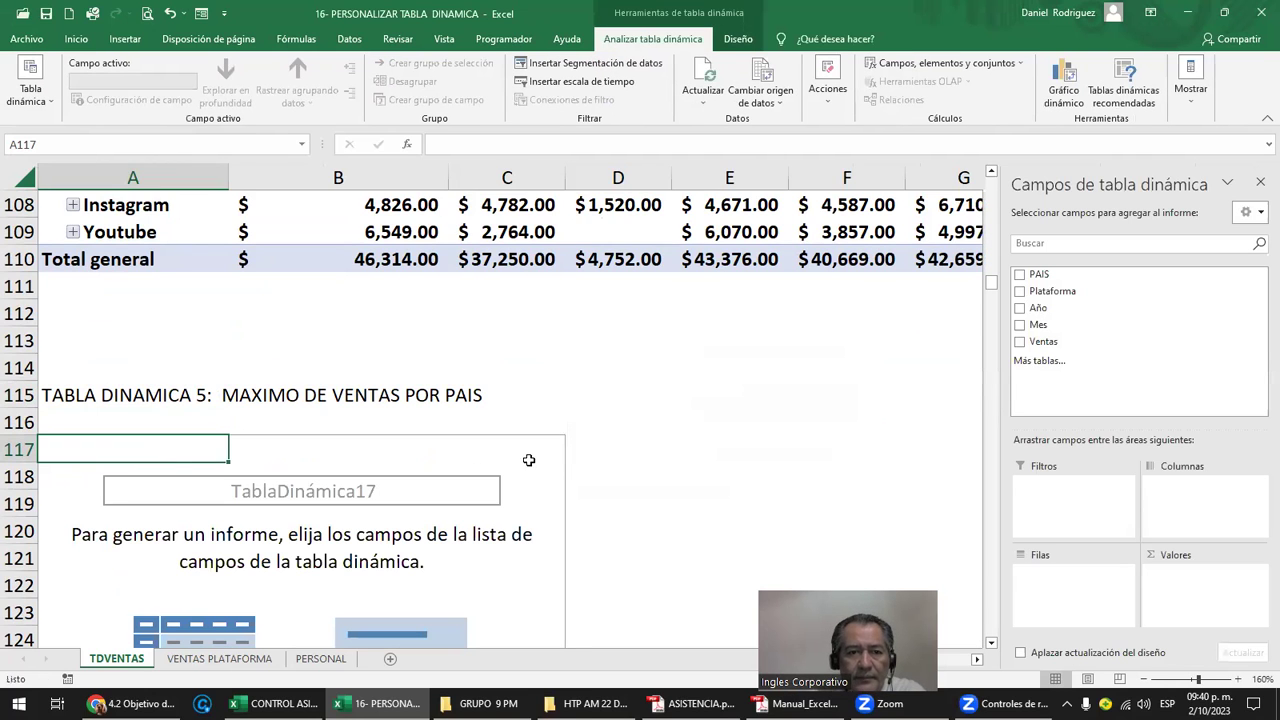
{"action": "left_click_drag", "start_coordinate": [1043, 341], "coordinate": [1203, 584]}
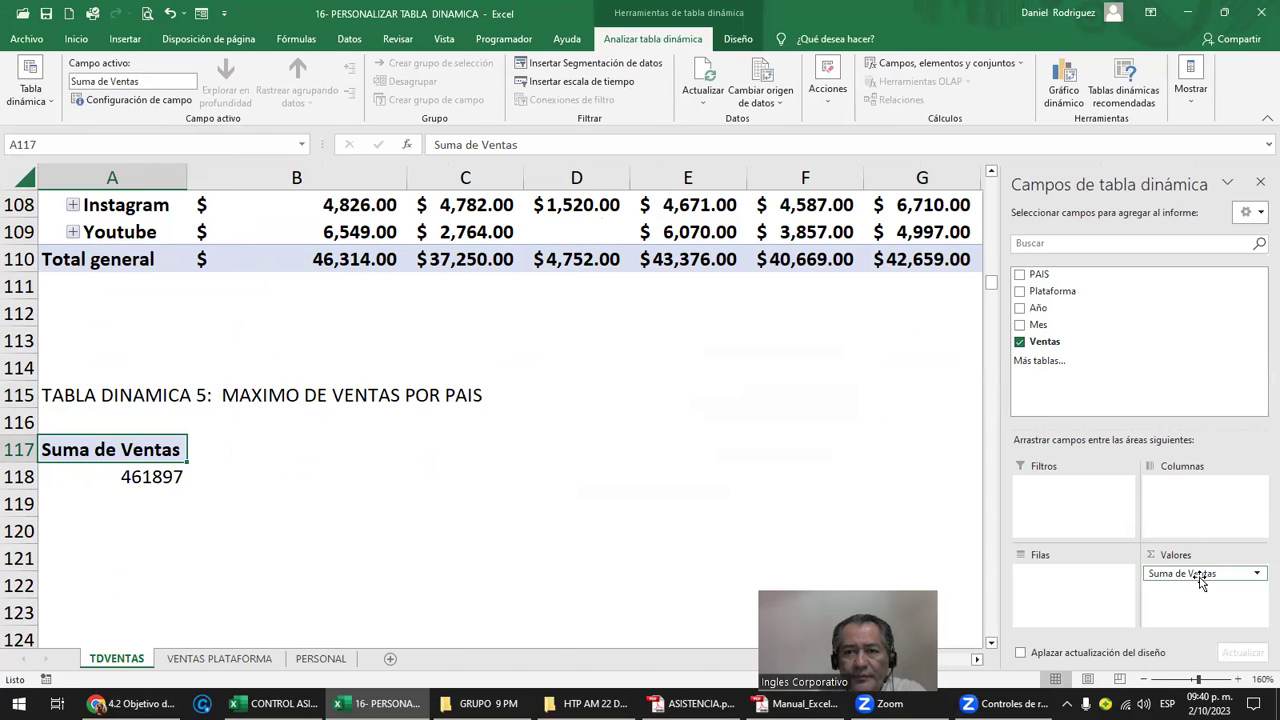
{"action": "left_click_drag", "start_coordinate": [1040, 276], "coordinate": [1059, 584]}
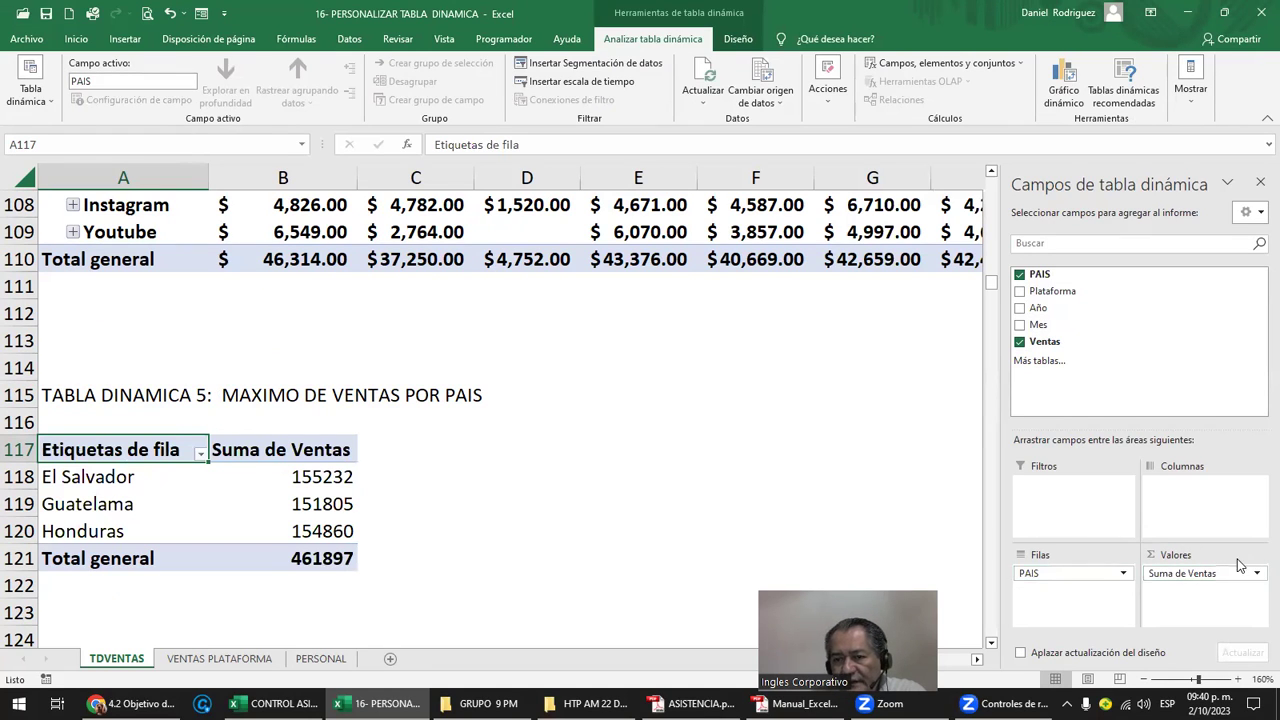
Change the Ventas value field to summarise by Max
{"action": "left_click", "coordinate": [1224, 576]}
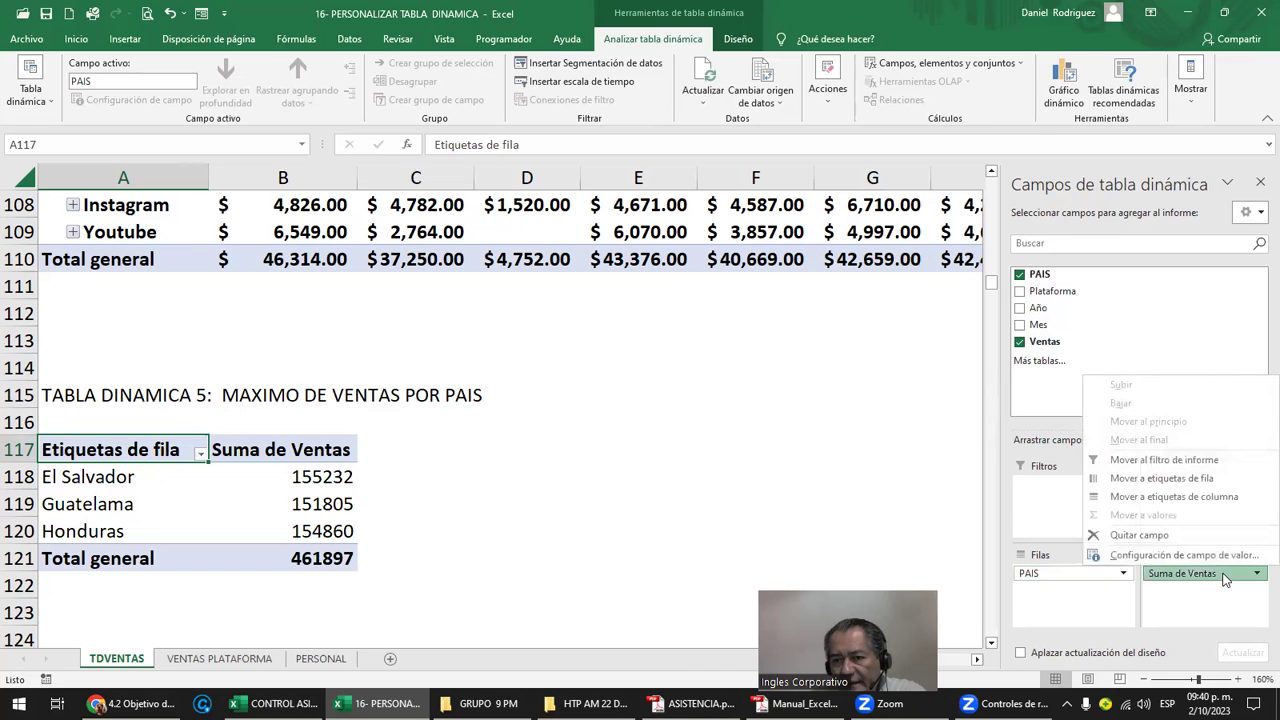
{"action": "left_click", "coordinate": [1183, 556]}
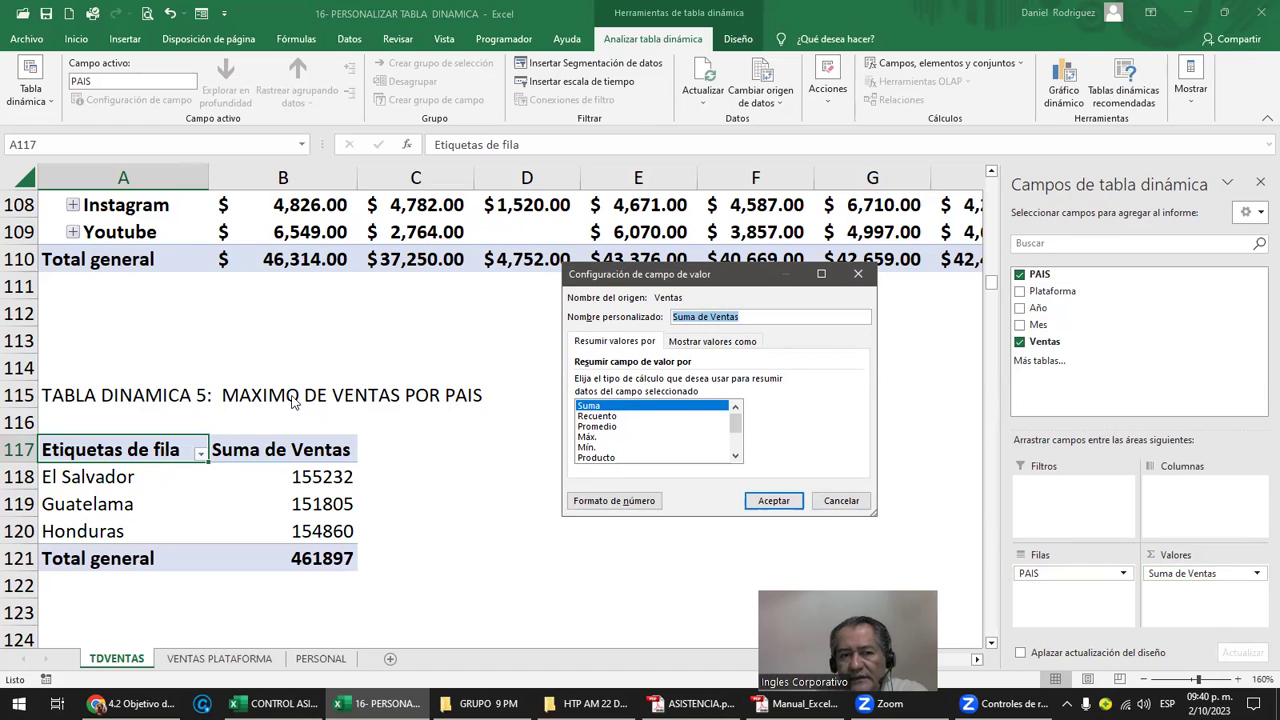
{"action": "left_click", "coordinate": [588, 437]}
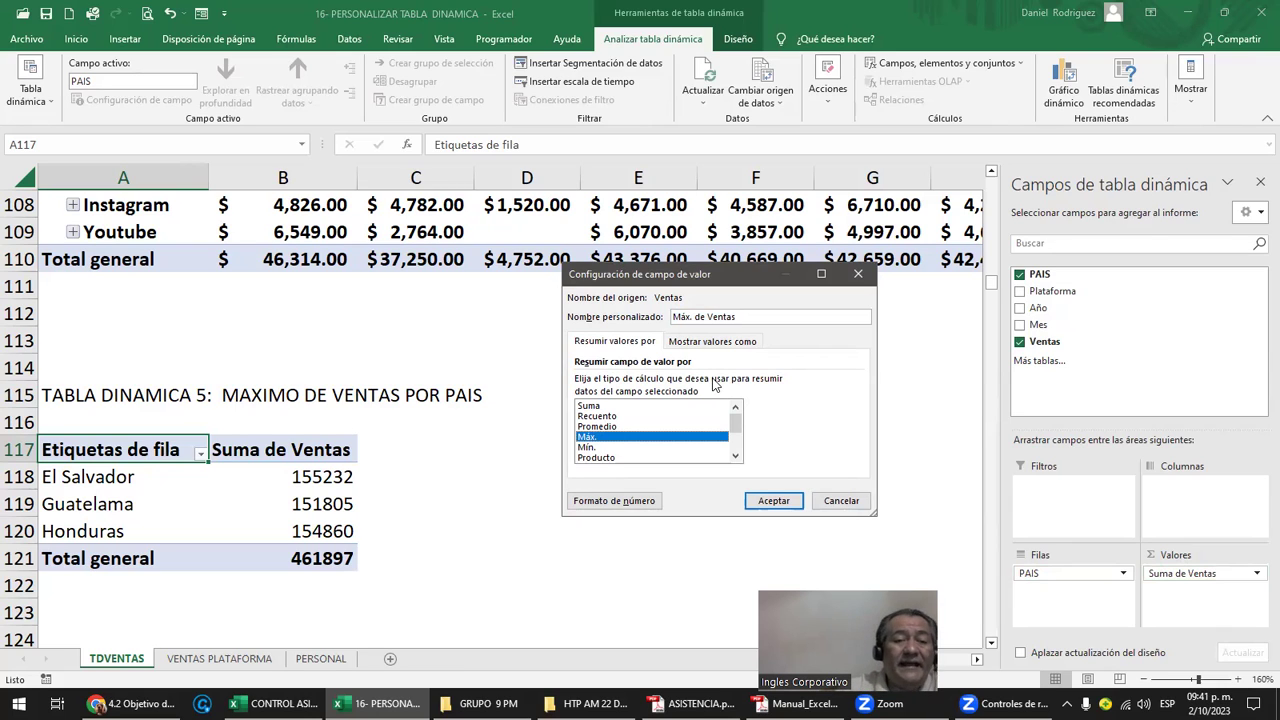
{"action": "left_click", "coordinate": [772, 501]}
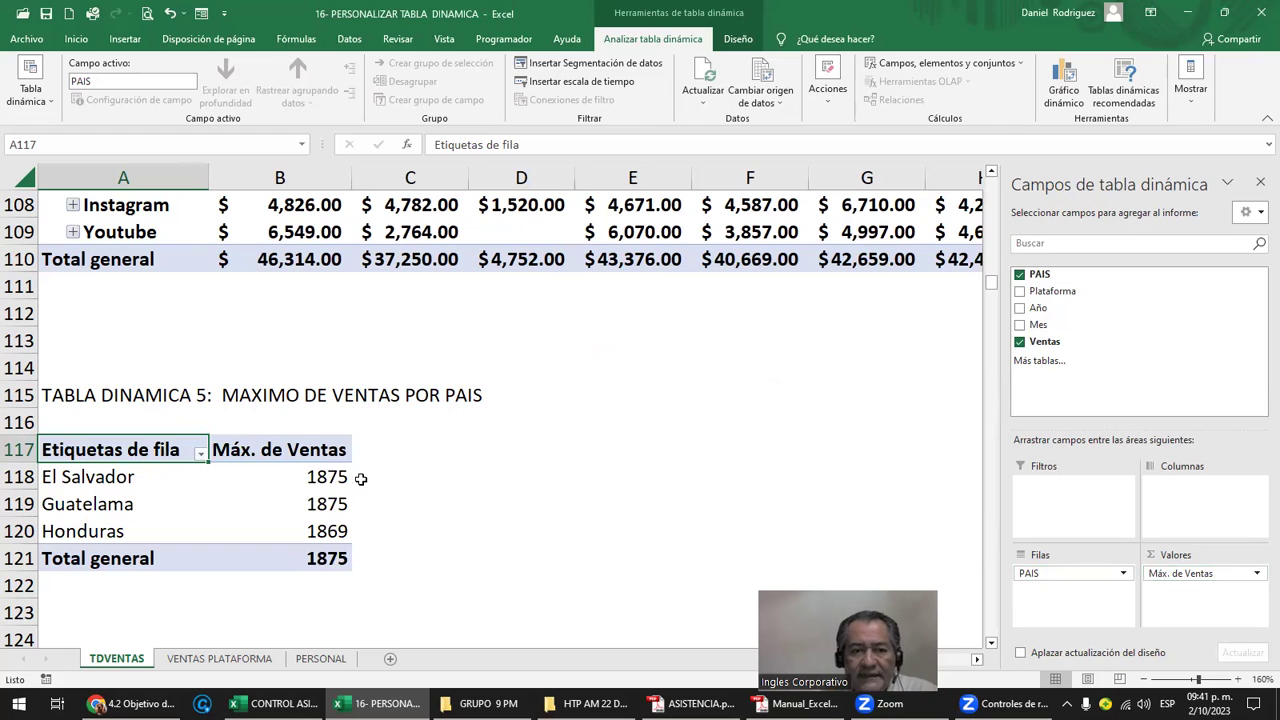
Format the maximum sales values B118:B121 as currency and check each country's value
{"action": "left_click_drag", "start_coordinate": [330, 477], "coordinate": [330, 558]}
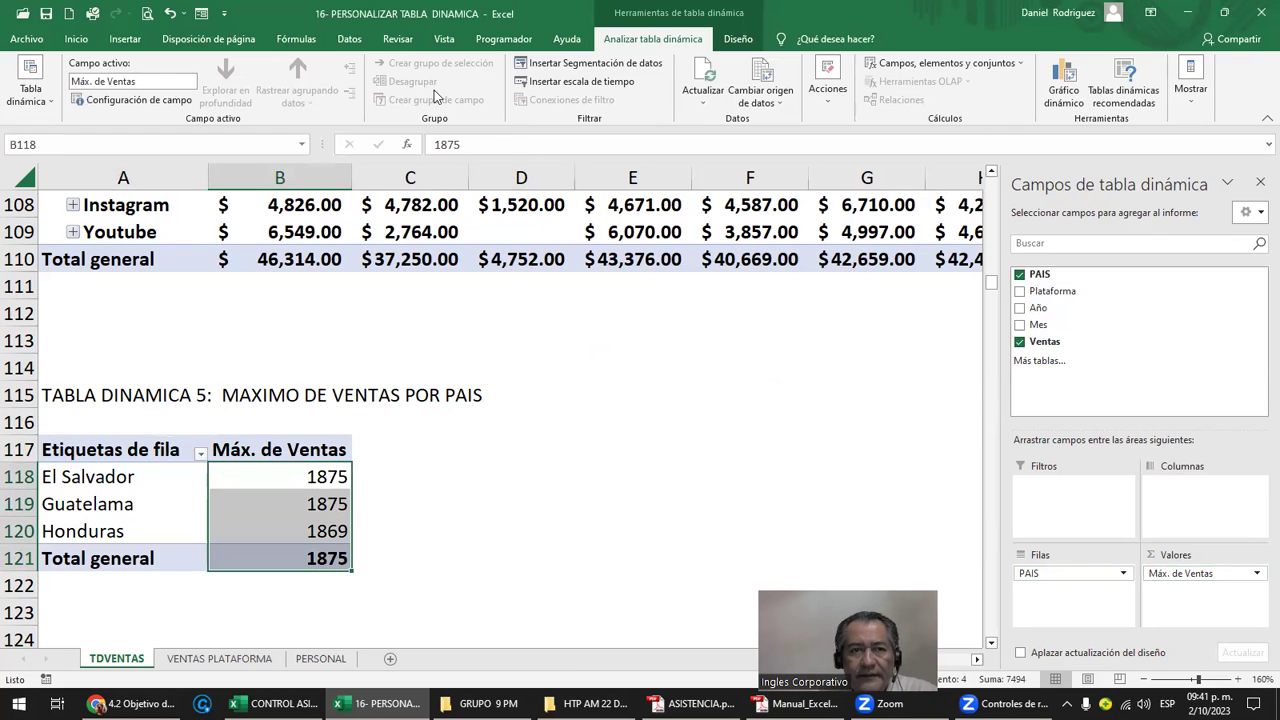
{"action": "left_click", "coordinate": [76, 39]}
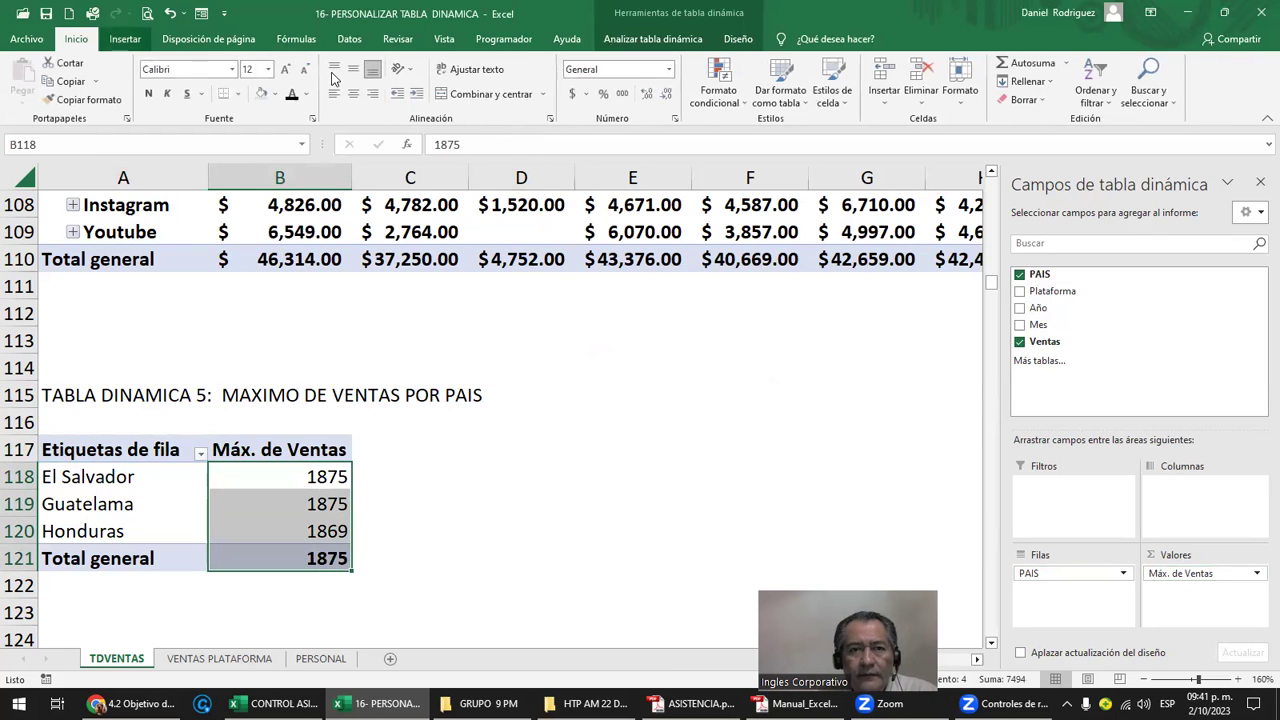
{"action": "left_click", "coordinate": [573, 93]}
{"action": "left_click", "coordinate": [480, 474]}
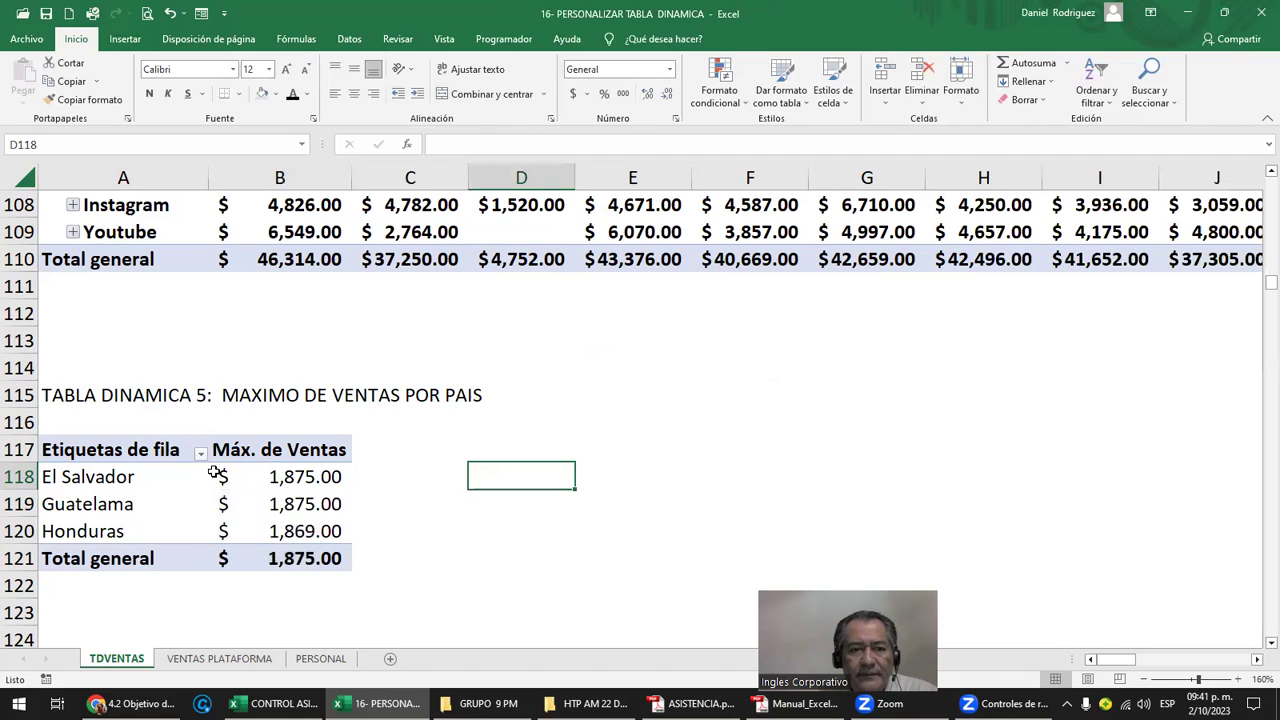
{"action": "left_click", "coordinate": [302, 482]}
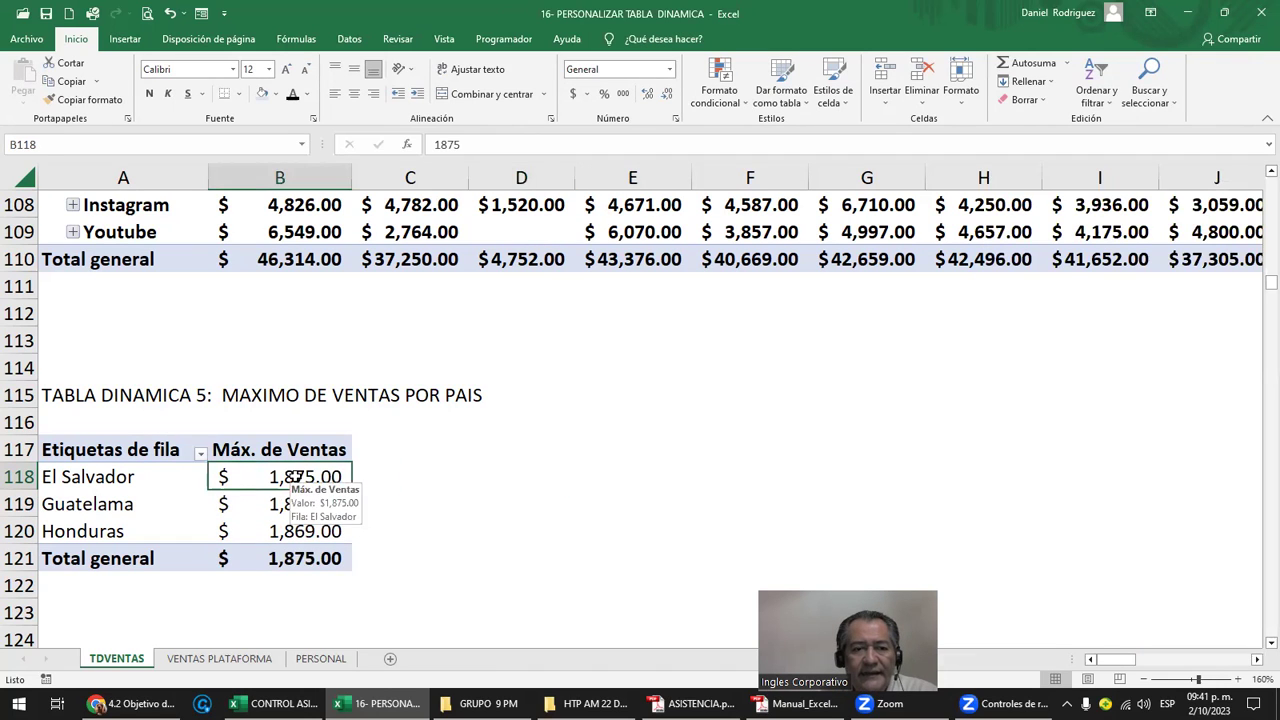
{"action": "left_click", "coordinate": [317, 501]}
{"action": "left_click", "coordinate": [306, 525]}
{"action": "left_click", "coordinate": [287, 482]}
On VENTAS PLATAFORMA, change the sales amount in E5 to 3800
{"action": "left_click", "coordinate": [219, 658]}
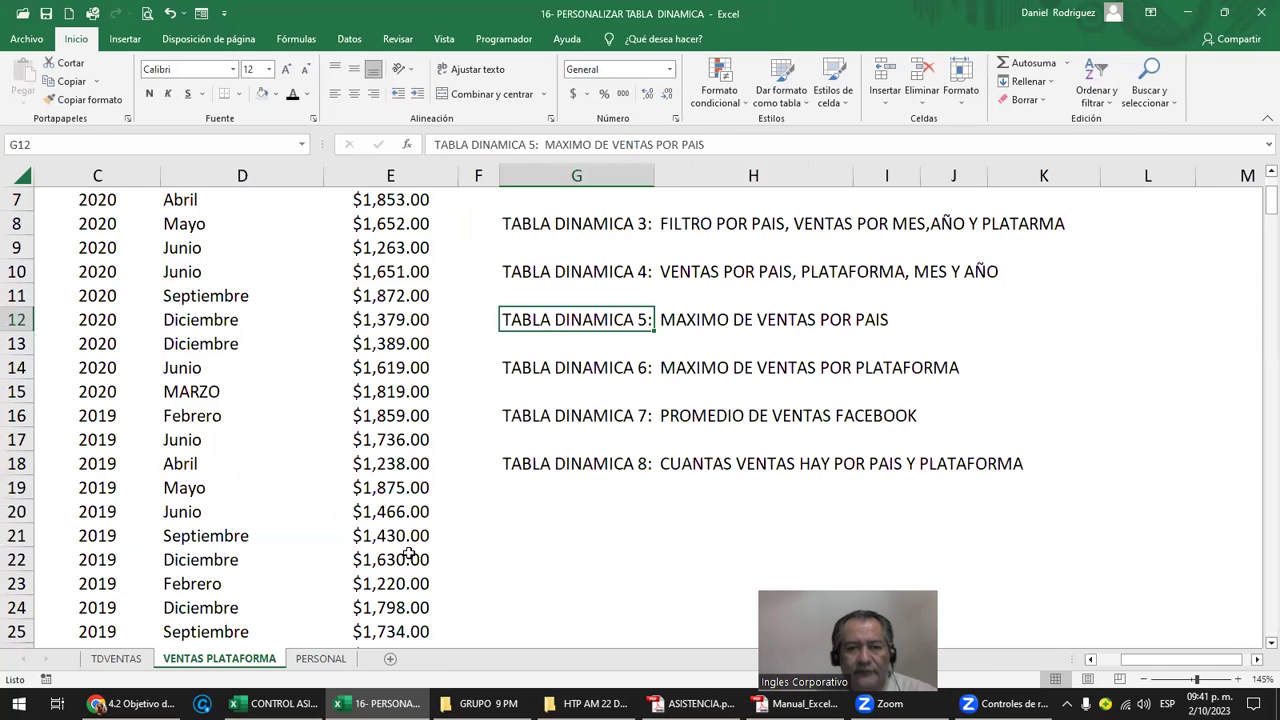
{"action": "left_click", "coordinate": [333, 447]}
{"action": "key", "text": "ctrl+Home"}
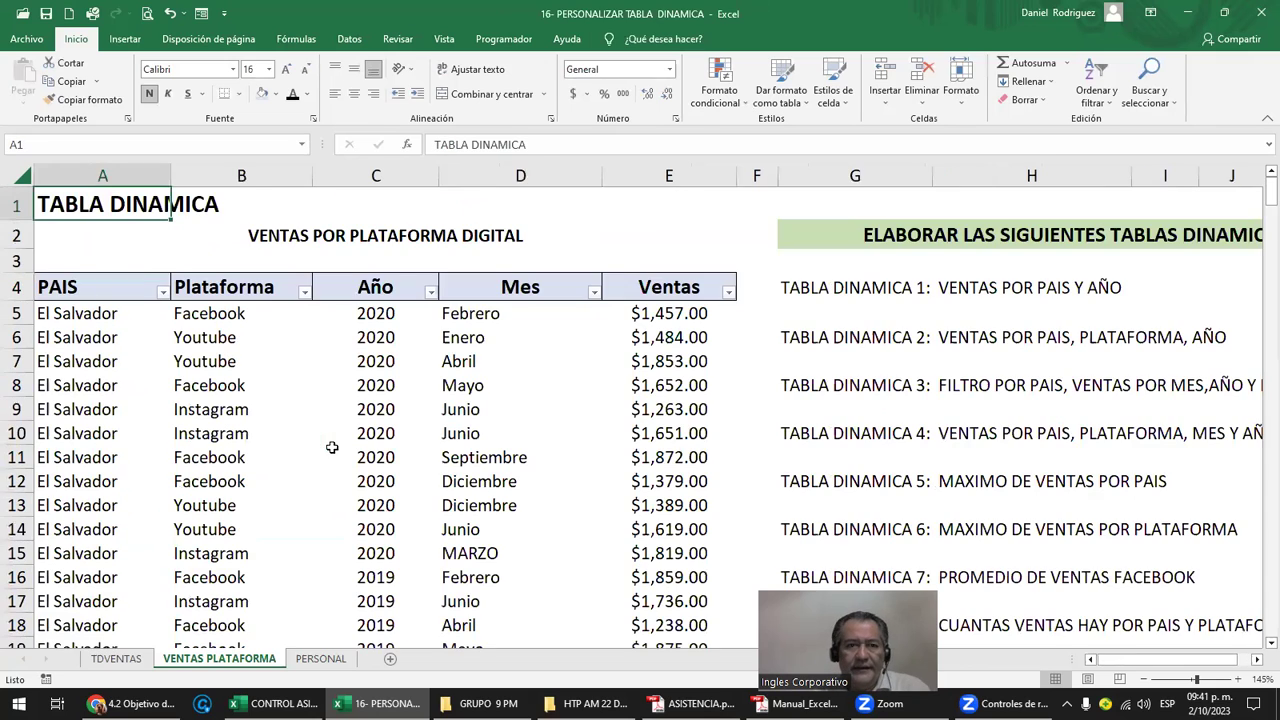
{"action": "left_click", "coordinate": [91, 318]}
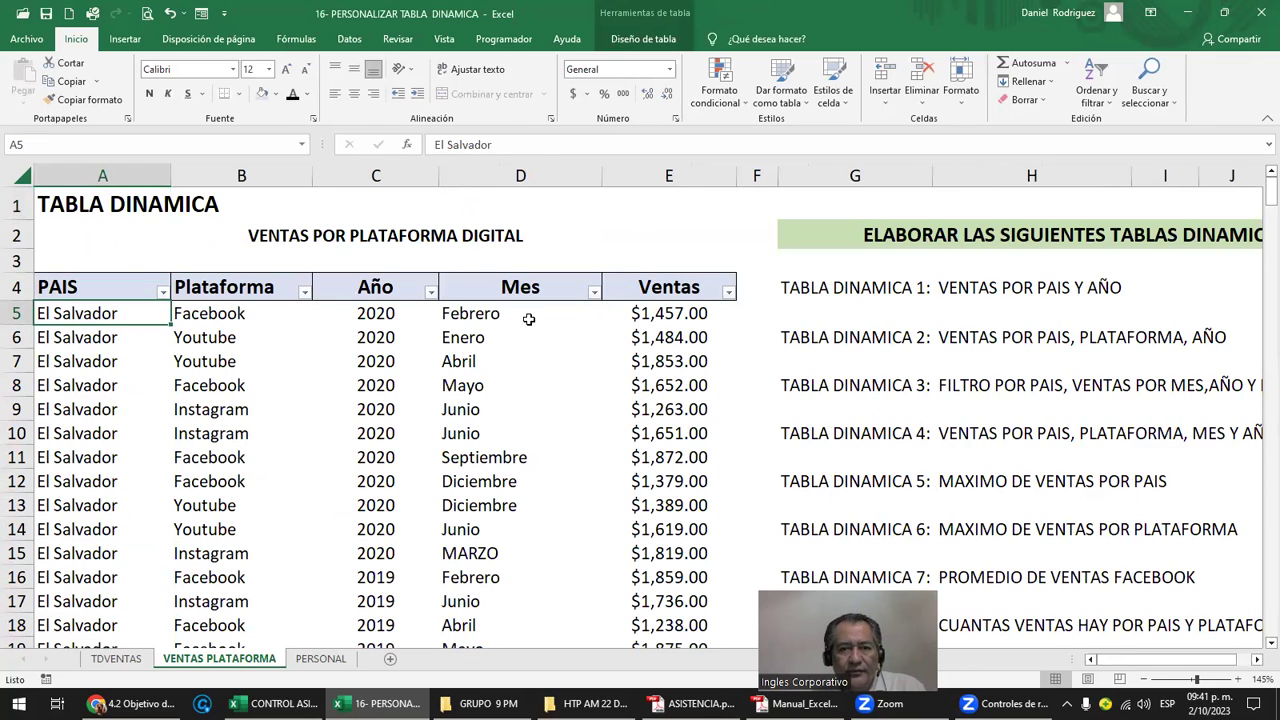
{"action": "left_click", "coordinate": [655, 313]}
{"action": "type", "text": "3800"}
{"action": "key", "text": "Return"}
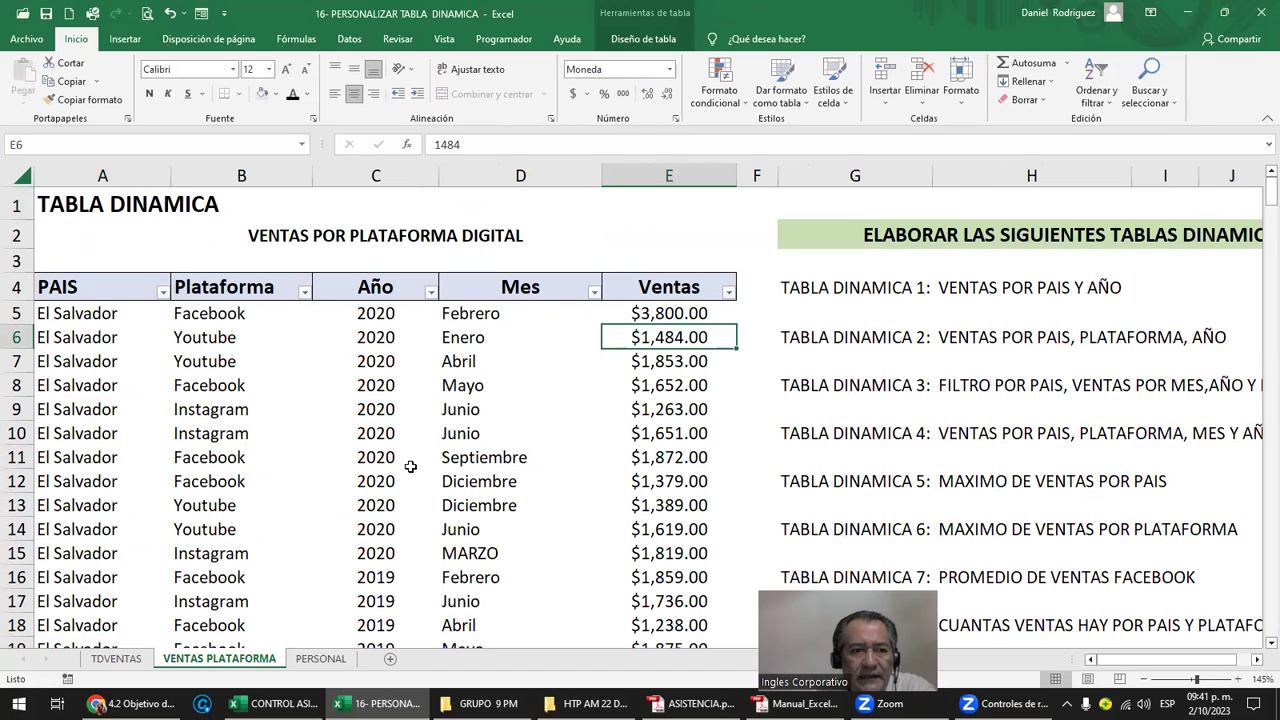
Filter PAIS to Guatemala and change the sale in E109 to 2,500
{"action": "left_click", "coordinate": [162, 292]}
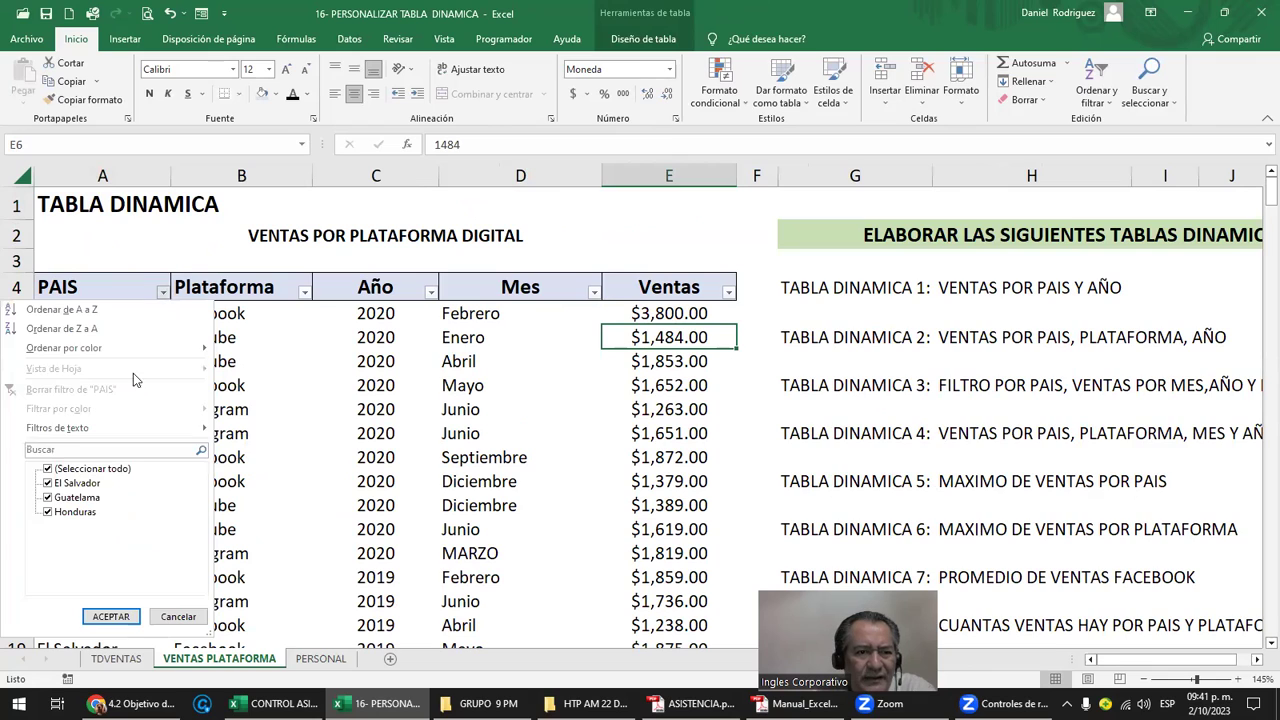
{"action": "left_click", "coordinate": [75, 469]}
{"action": "left_click", "coordinate": [72, 483]}
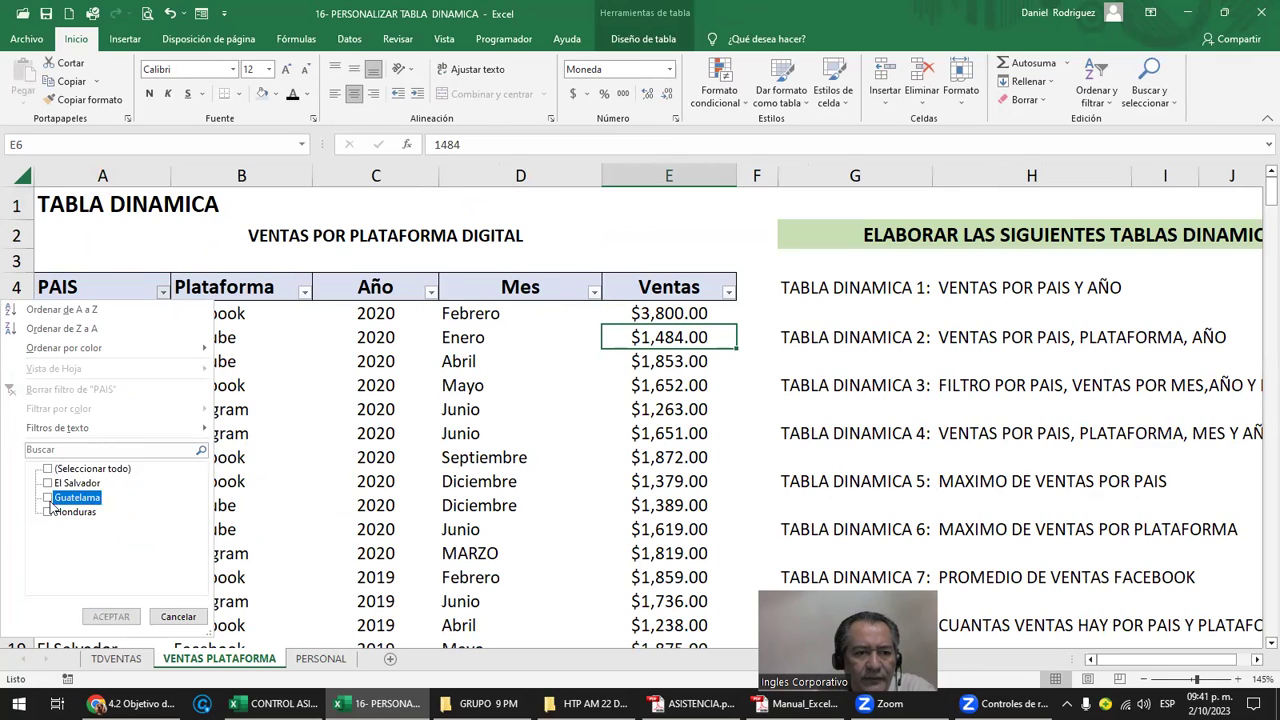
{"action": "left_click", "coordinate": [111, 616]}
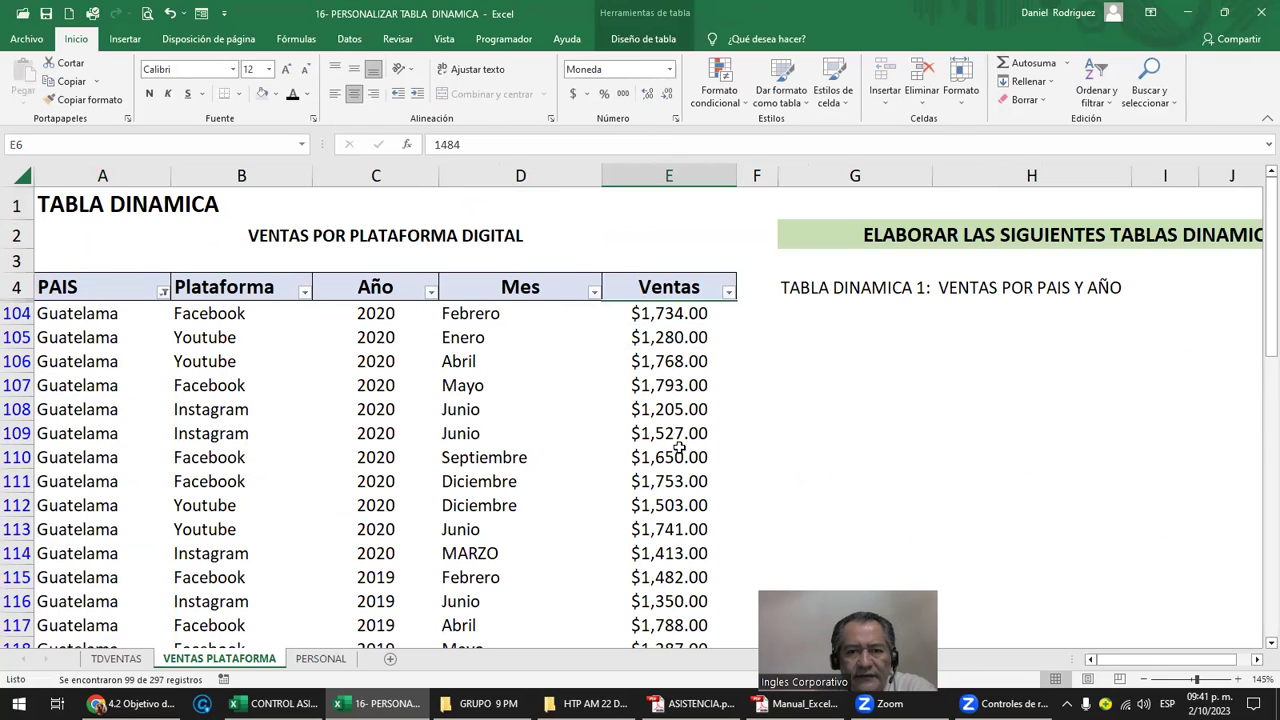
{"action": "left_click", "coordinate": [670, 433]}
{"action": "type", "text": "2,500"}
{"action": "key", "text": "Return"}
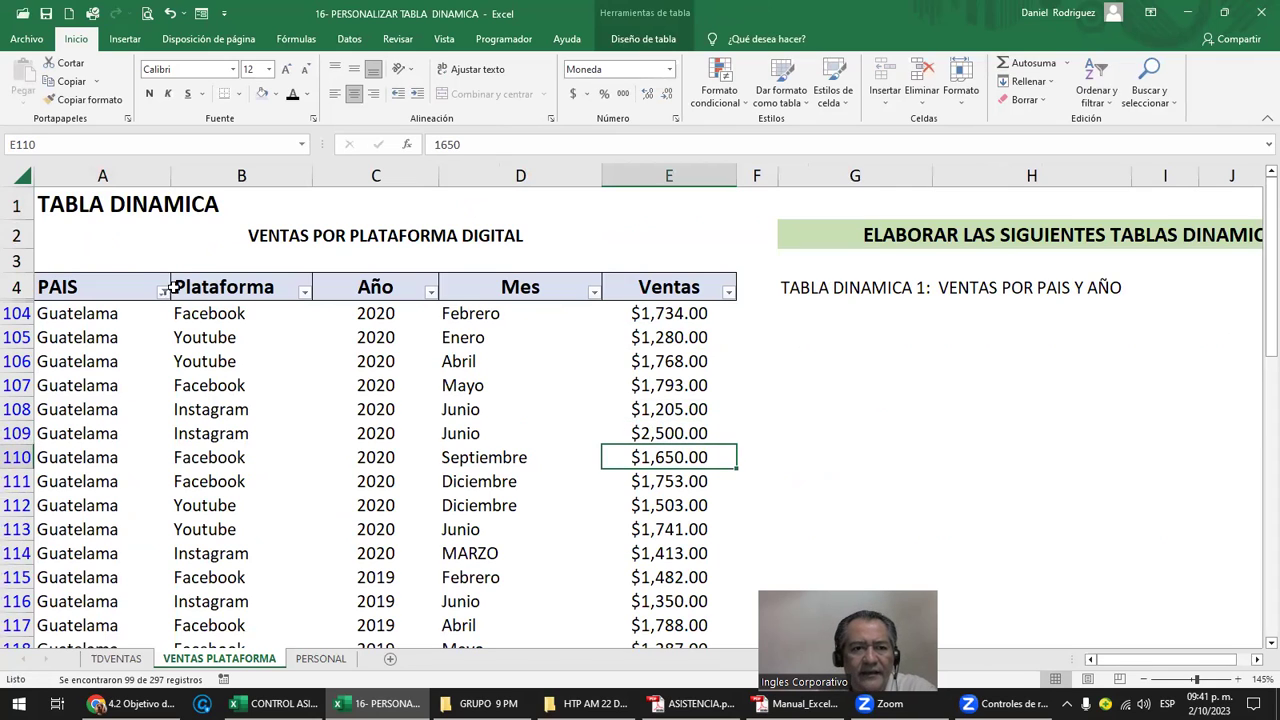
Clear the PAIS filter so all countries show, then return to TDVENTAS
{"action": "left_click", "coordinate": [163, 291]}
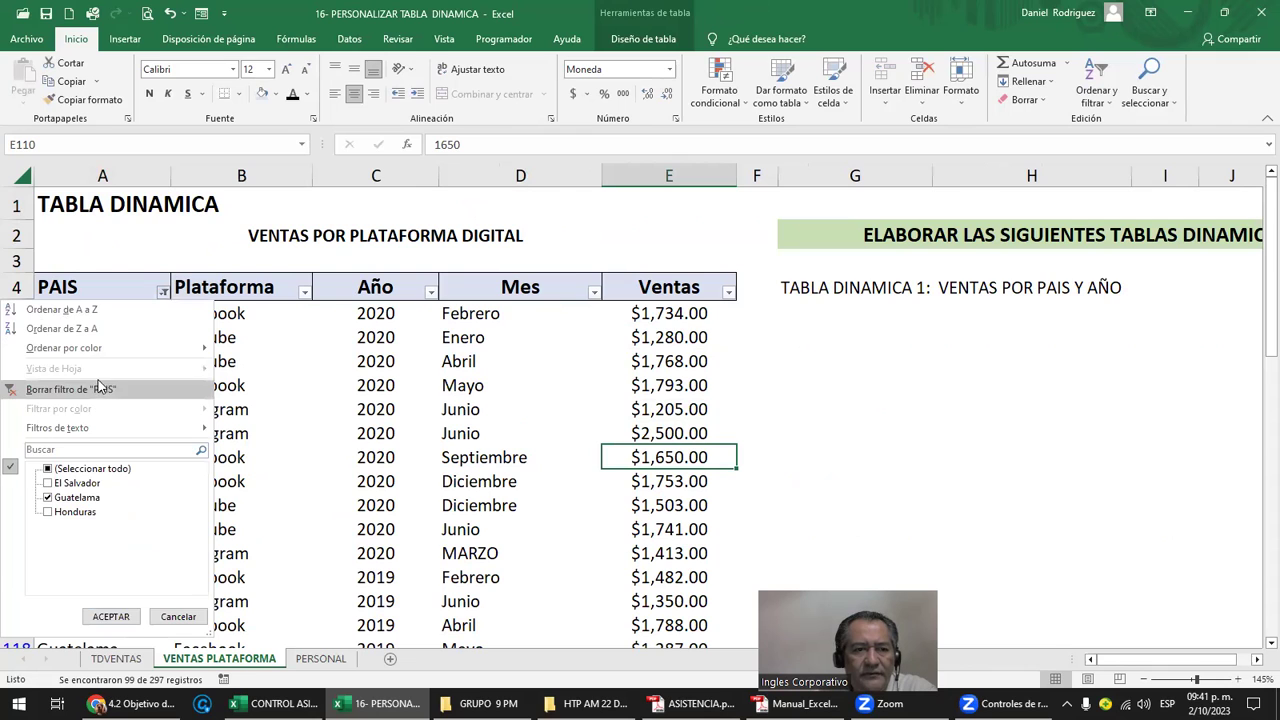
{"action": "left_click", "coordinate": [355, 291]}
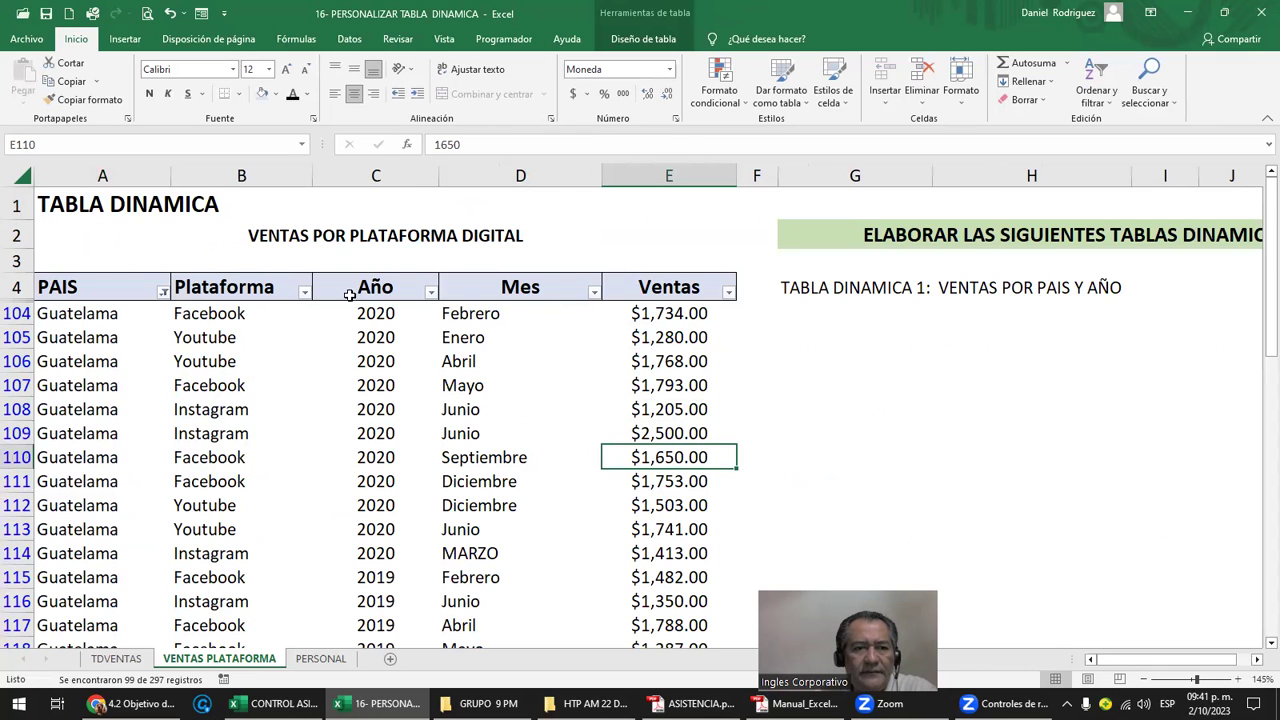
{"action": "left_click", "coordinate": [164, 292]}
{"action": "left_click", "coordinate": [98, 388]}
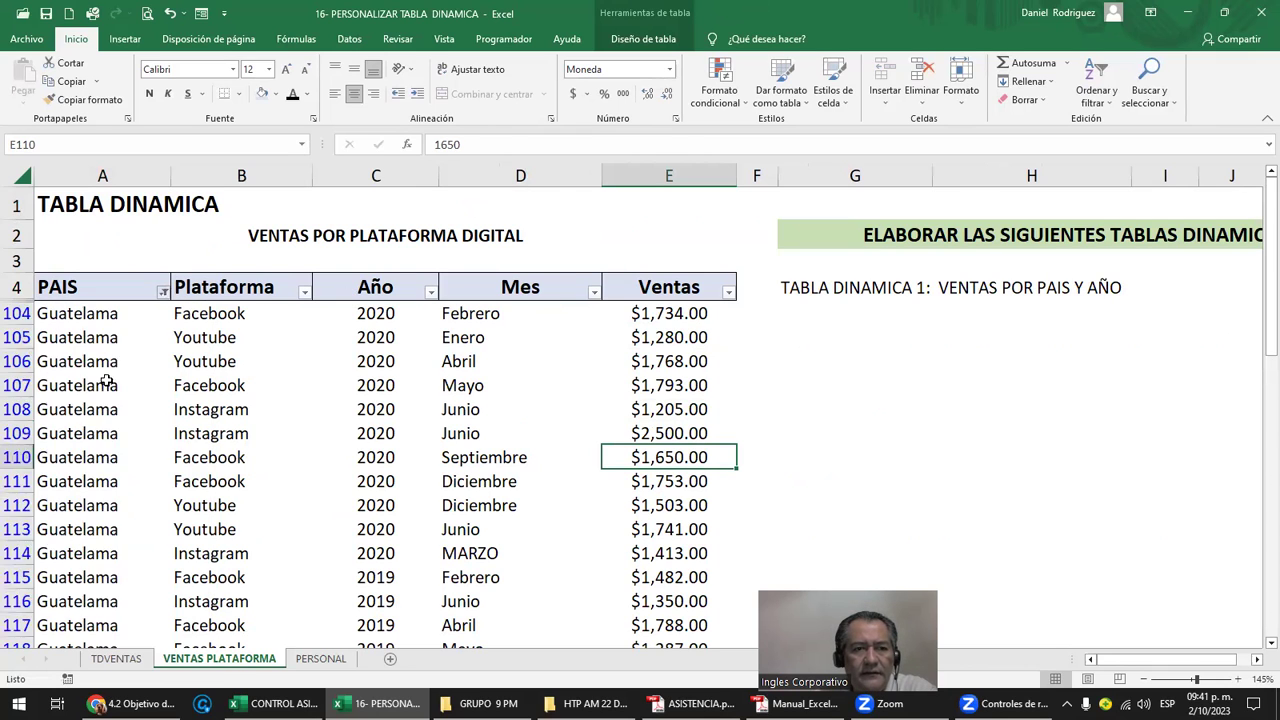
{"action": "left_click", "coordinate": [185, 290]}
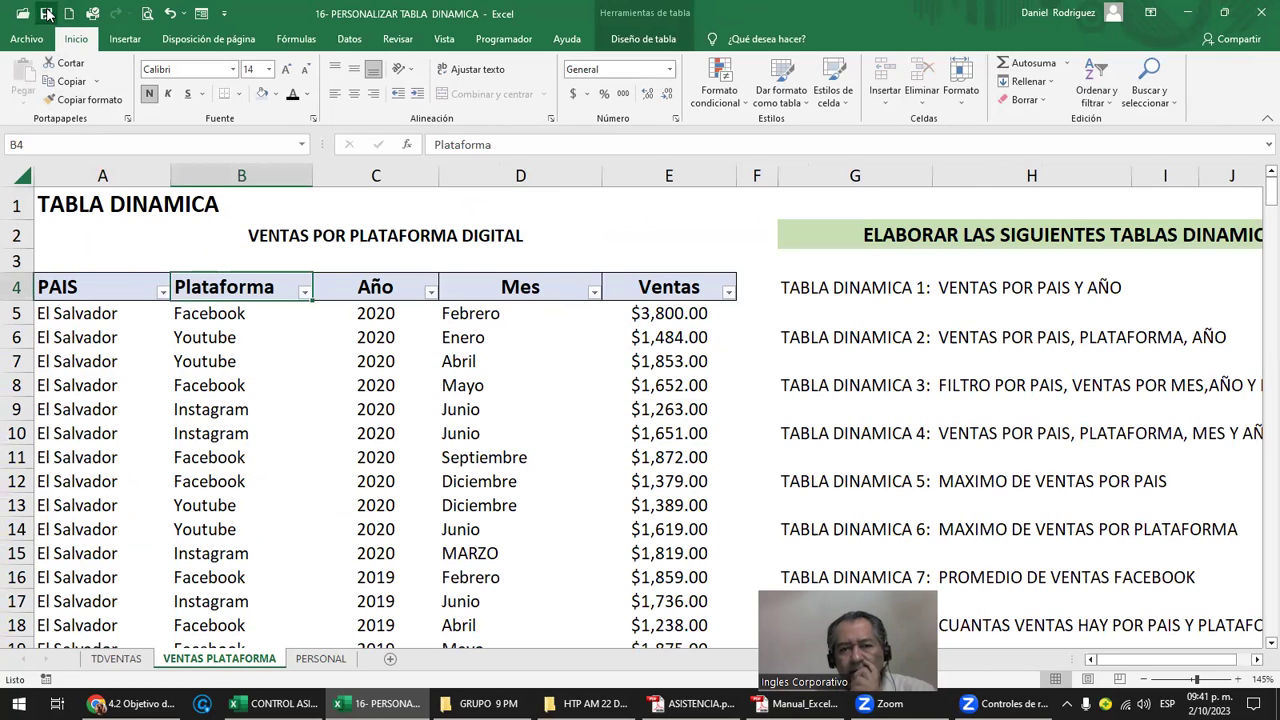
{"action": "left_click", "coordinate": [117, 659]}
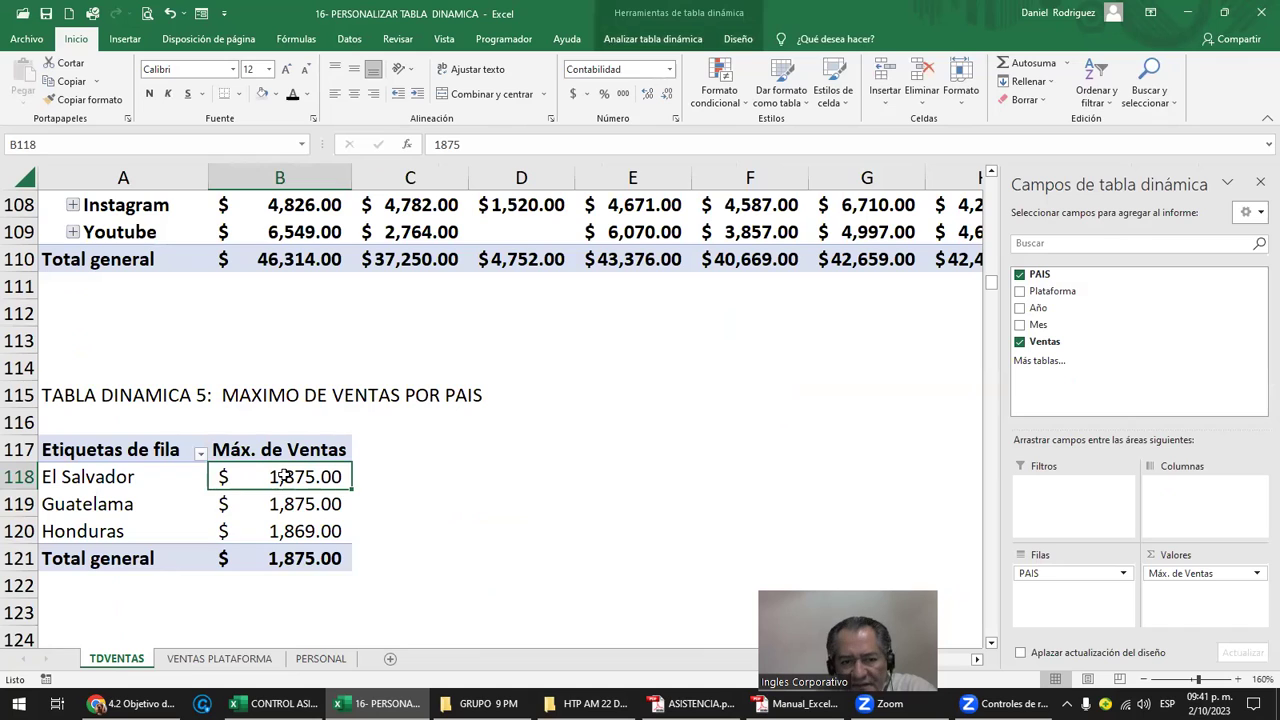
Refresh pivot table 5 using Actualizar from its shortcut menu
{"action": "left_click_drag", "start_coordinate": [284, 476], "coordinate": [290, 558]}
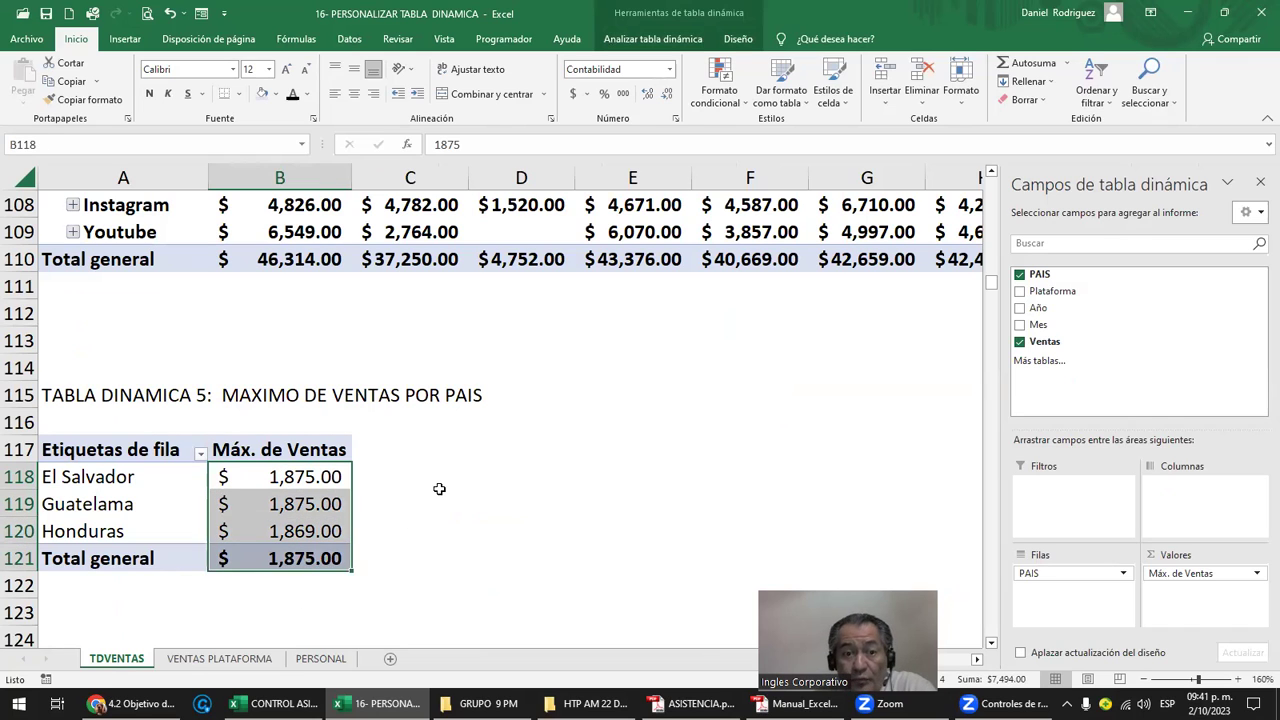
{"action": "left_click", "coordinate": [440, 492]}
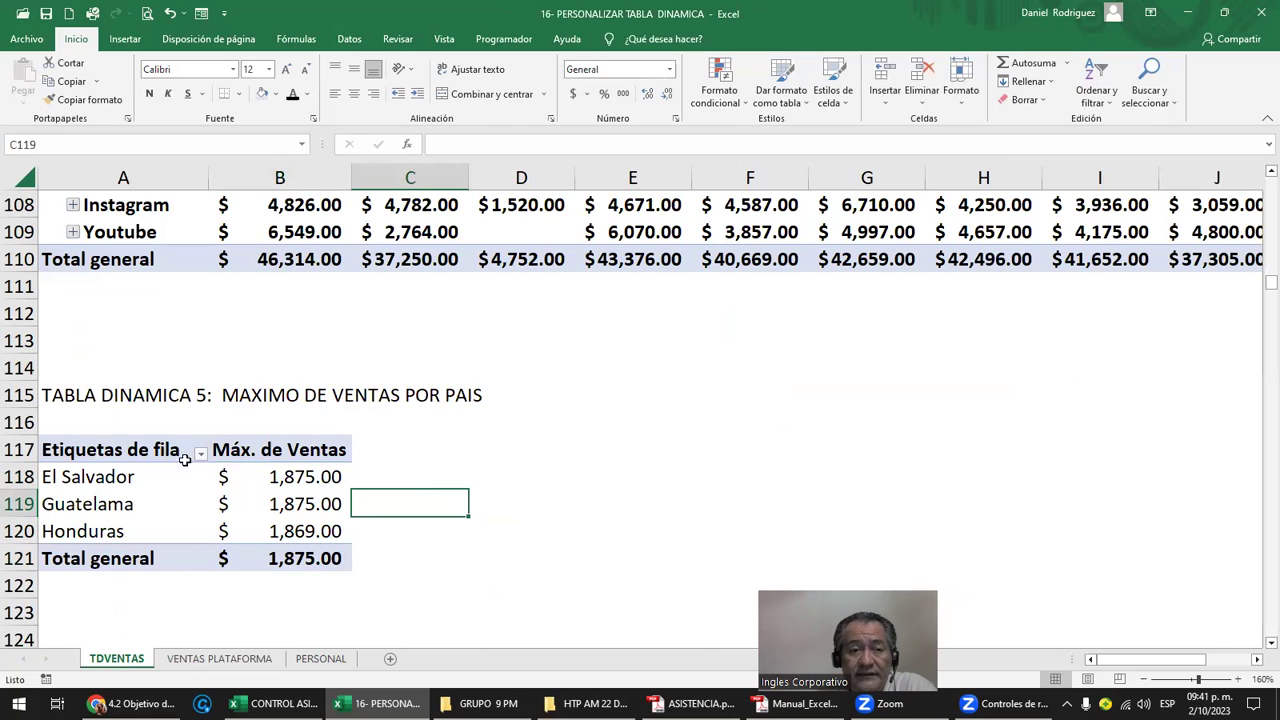
{"action": "right_click", "coordinate": [145, 458]}
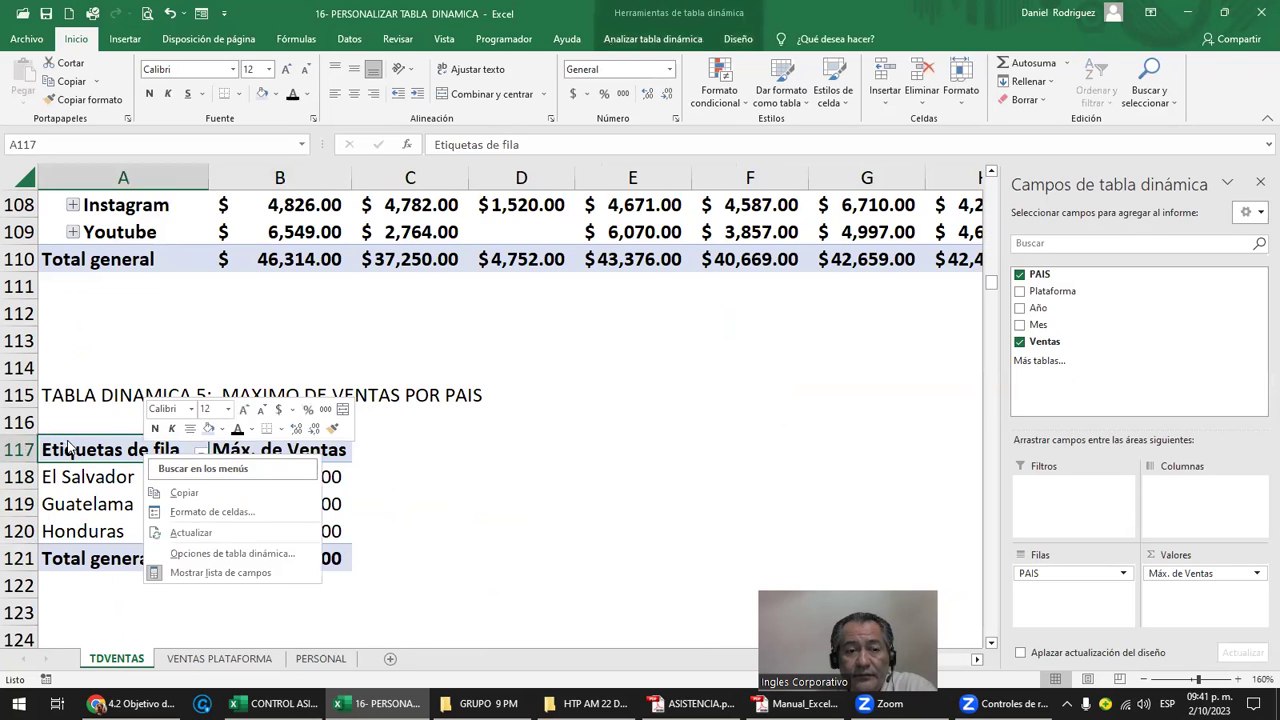
{"action": "right_click", "coordinate": [98, 458]}
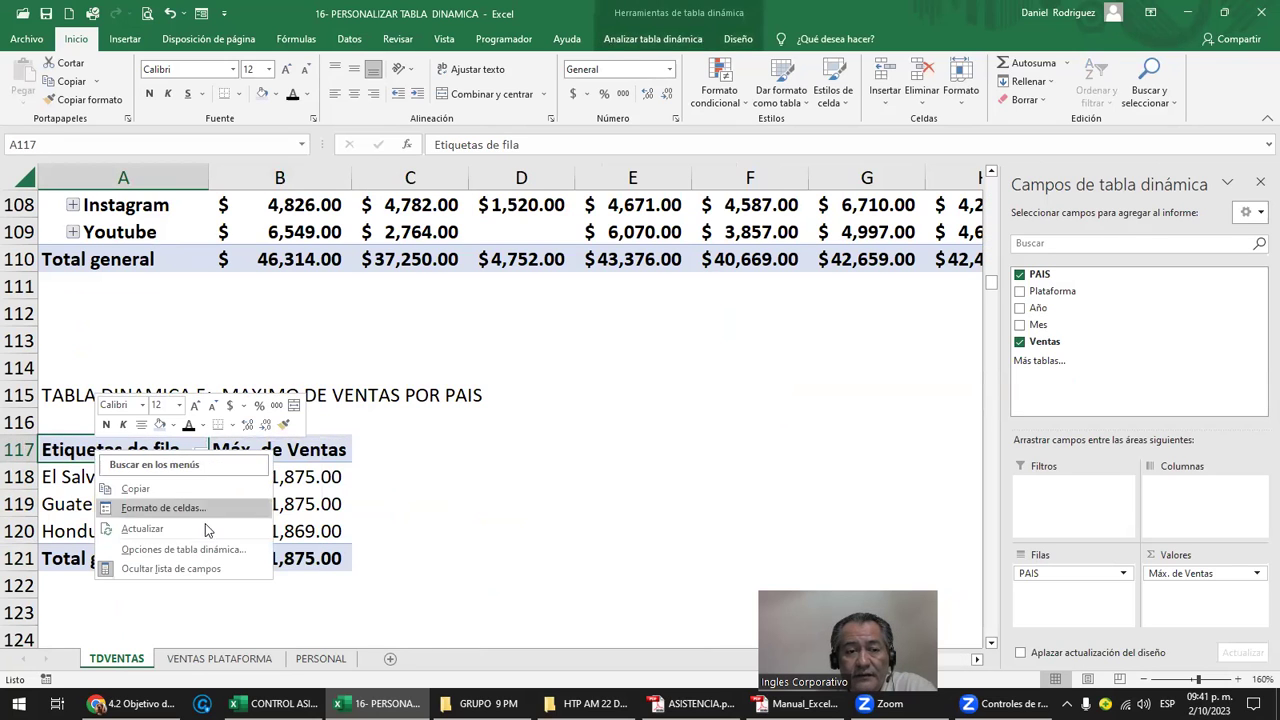
{"action": "left_click", "coordinate": [198, 530]}
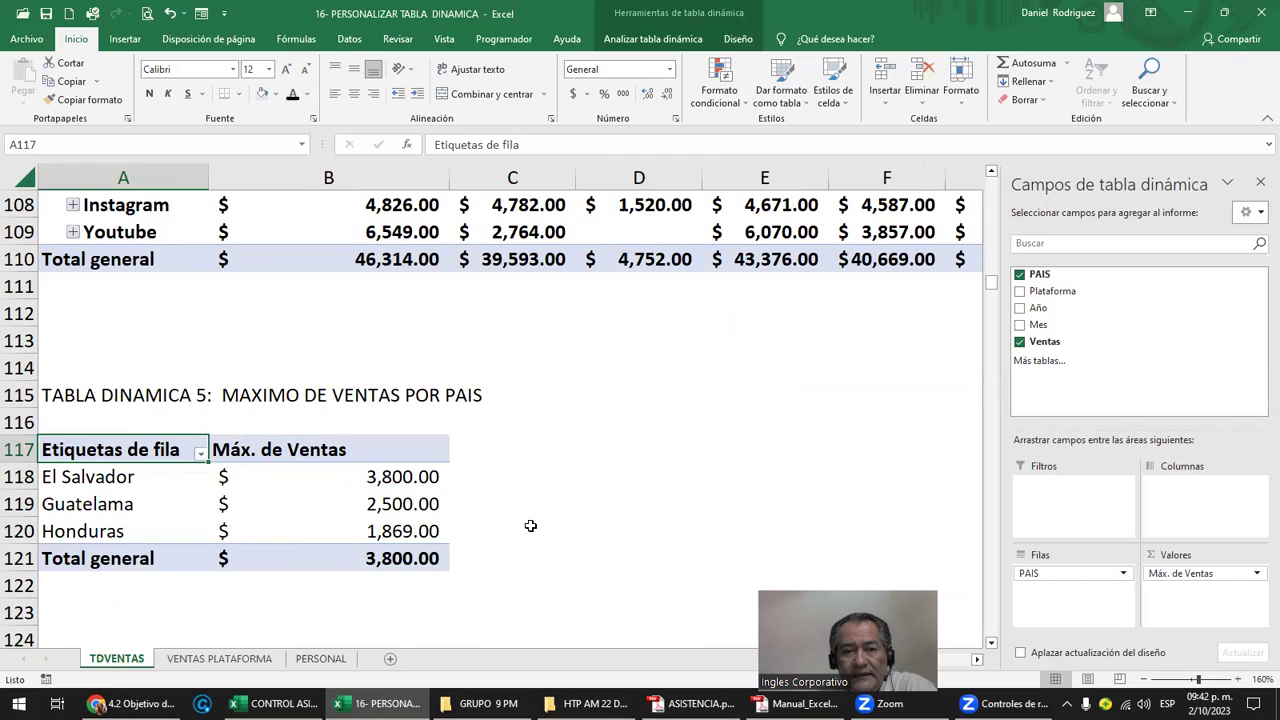
Check the refreshed maxima: El Salvador $3,800, Guatelama $2,500, Honduras $1,869
{"action": "left_click_drag", "start_coordinate": [397, 477], "coordinate": [412, 502]}
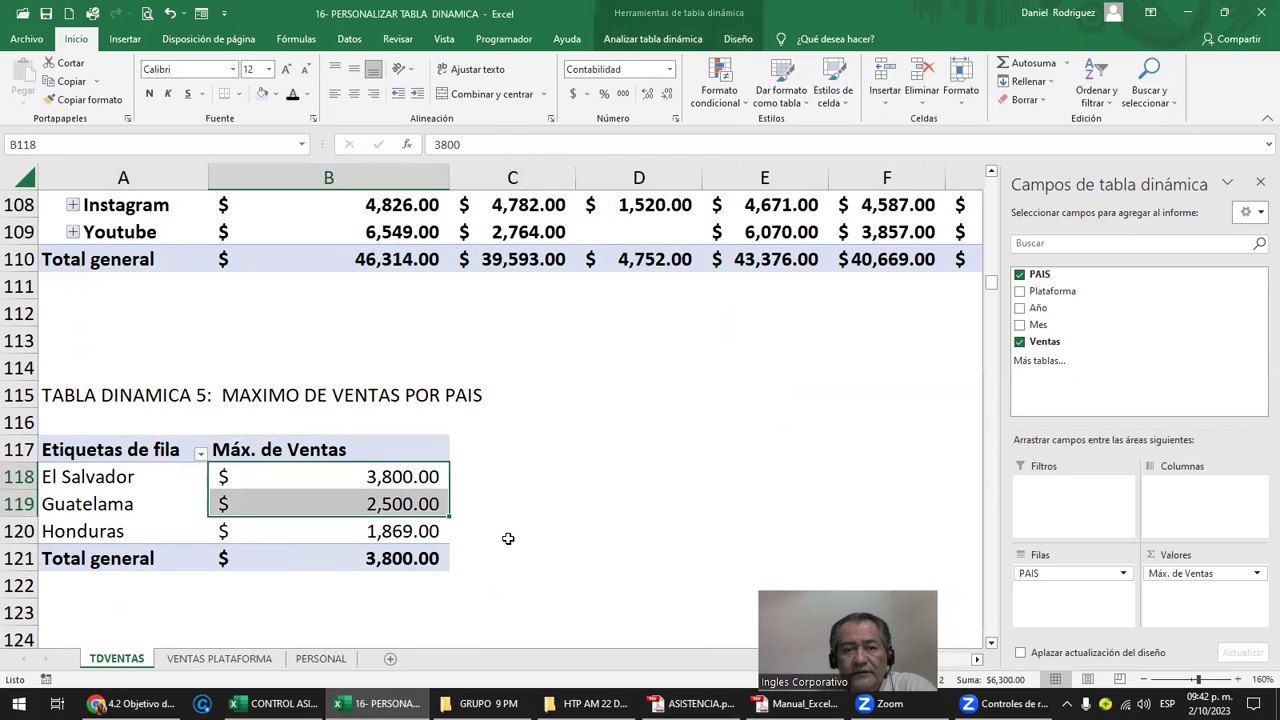
{"action": "left_click", "coordinate": [532, 547]}
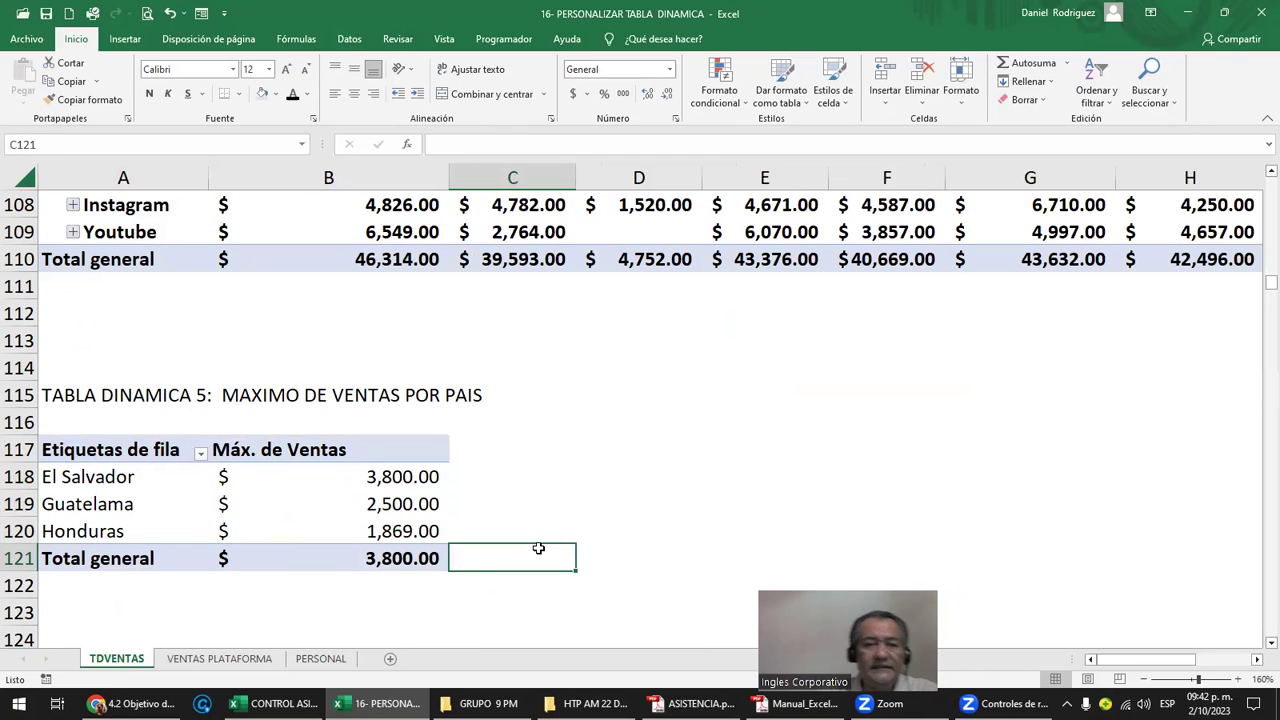
{"action": "left_click", "coordinate": [388, 479]}
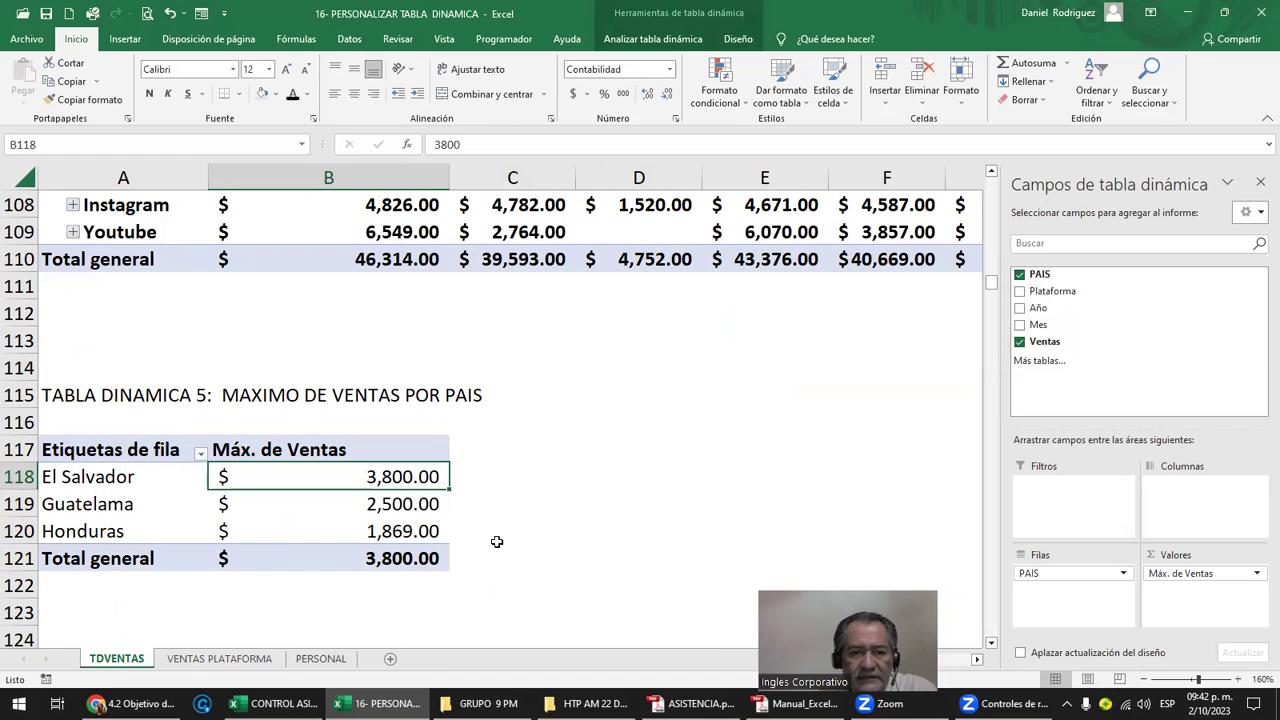
{"action": "left_click", "coordinate": [399, 504]}
{"action": "left_click", "coordinate": [404, 530]}
{"action": "left_click", "coordinate": [407, 515]}
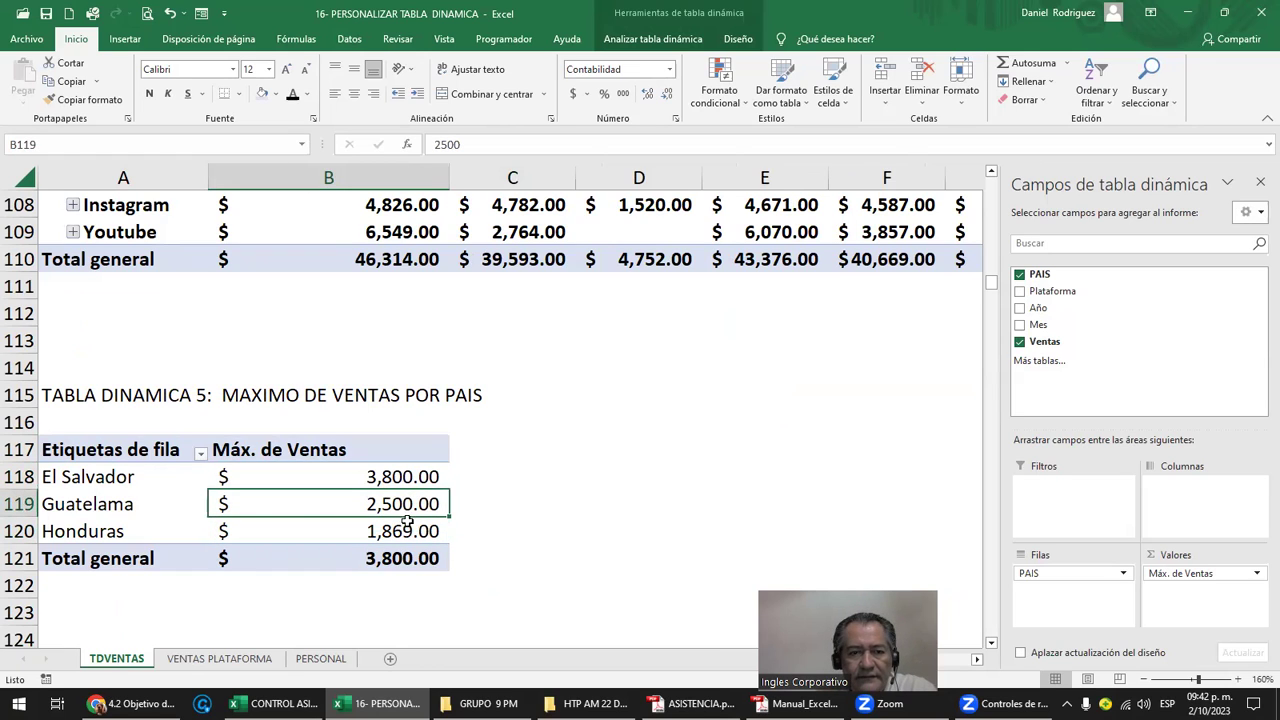
{"action": "left_click", "coordinate": [413, 536]}
{"action": "left_click", "coordinate": [409, 506]}
{"action": "left_click", "coordinate": [409, 531]}
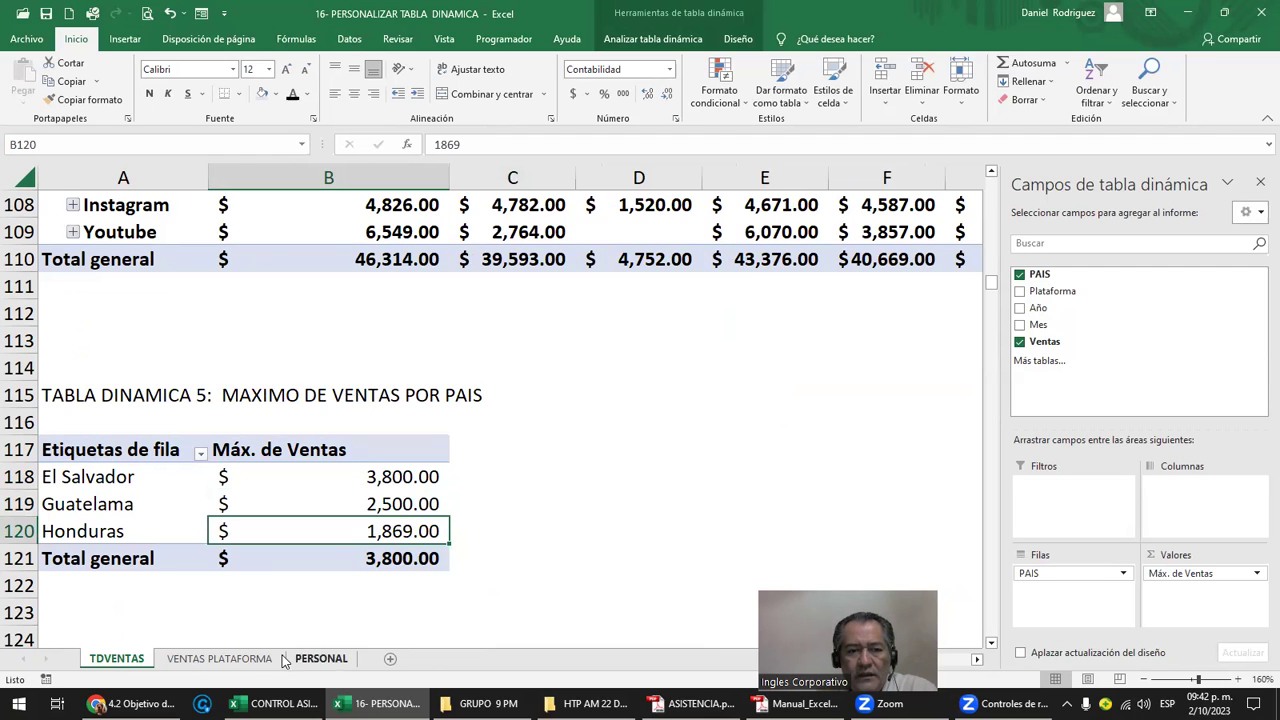
On VENTAS PLATAFORMA, insert a new column before Ventas headed COSTOS
{"action": "left_click", "coordinate": [244, 662]}
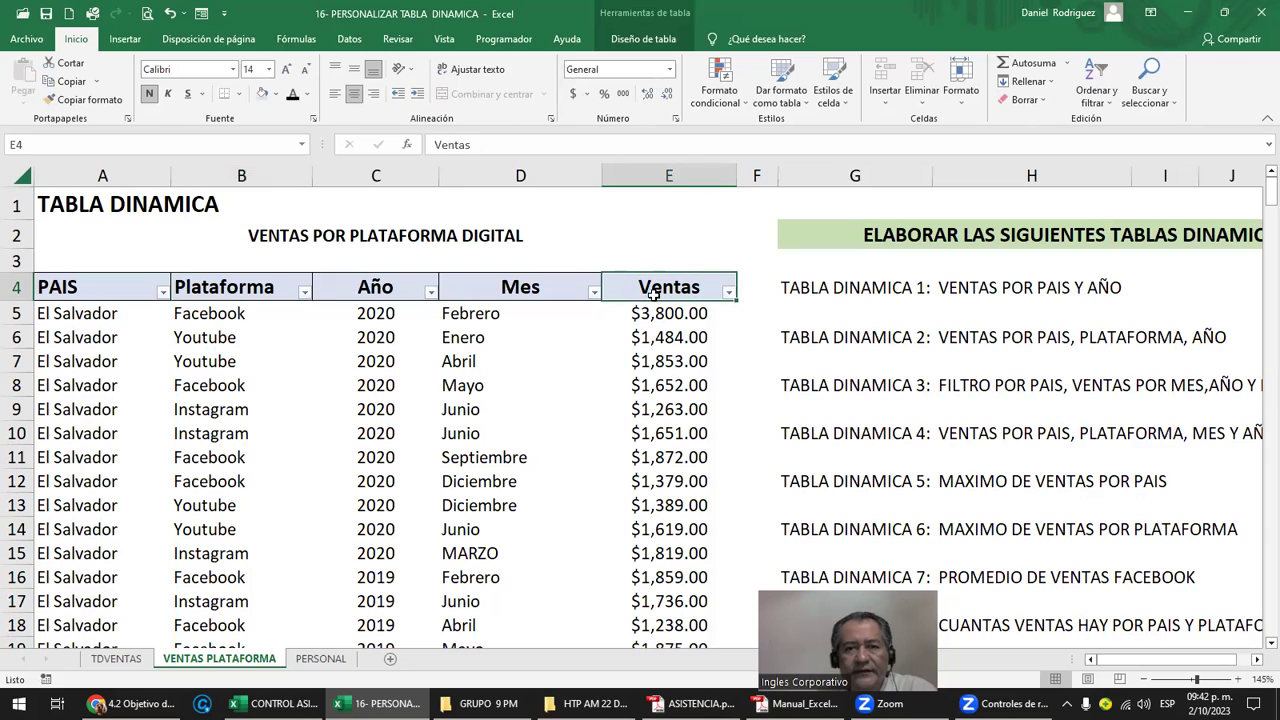
{"action": "right_click", "coordinate": [663, 178]}
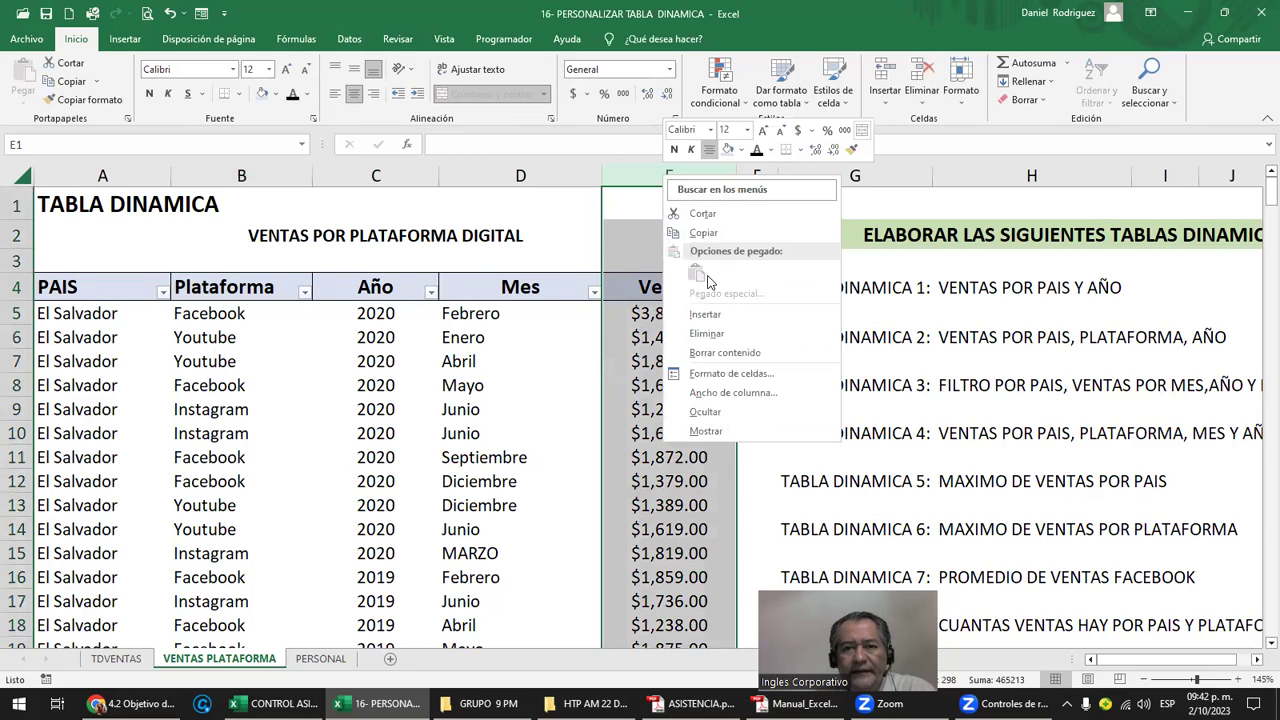
{"action": "left_click", "coordinate": [712, 316]}
{"action": "left_click", "coordinate": [685, 295]}
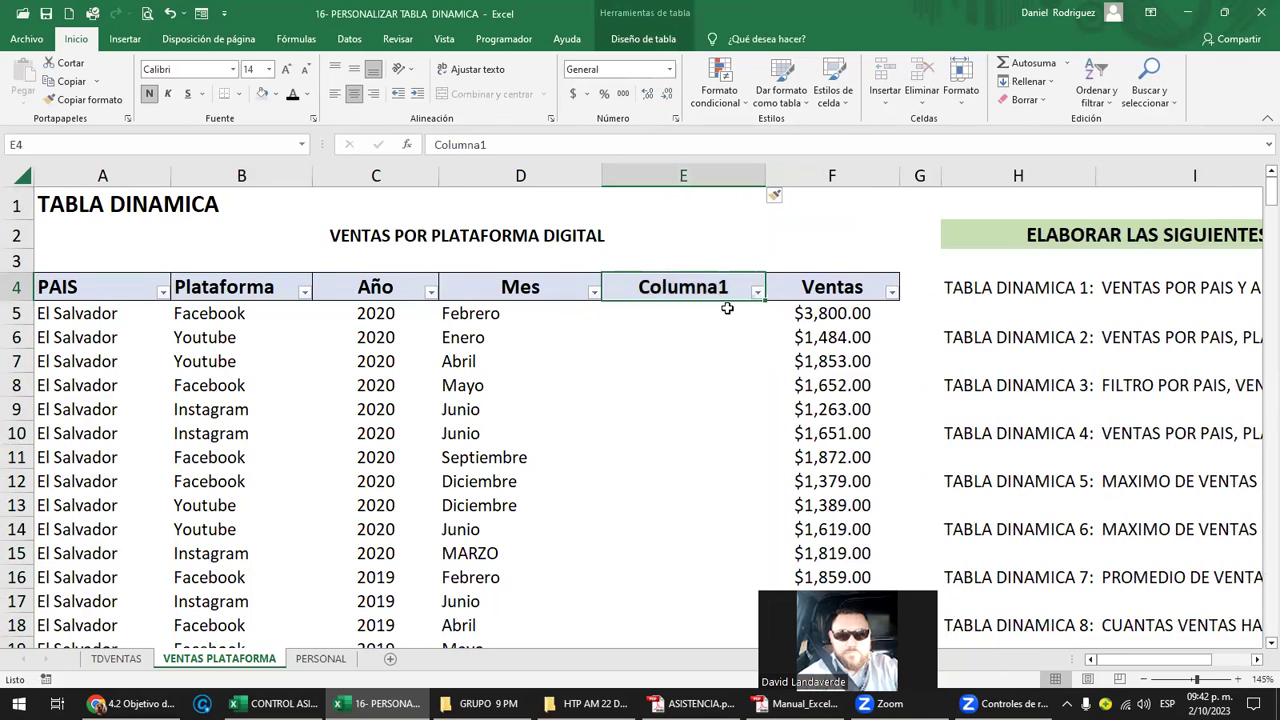
{"action": "type", "text": "COSTOS"}
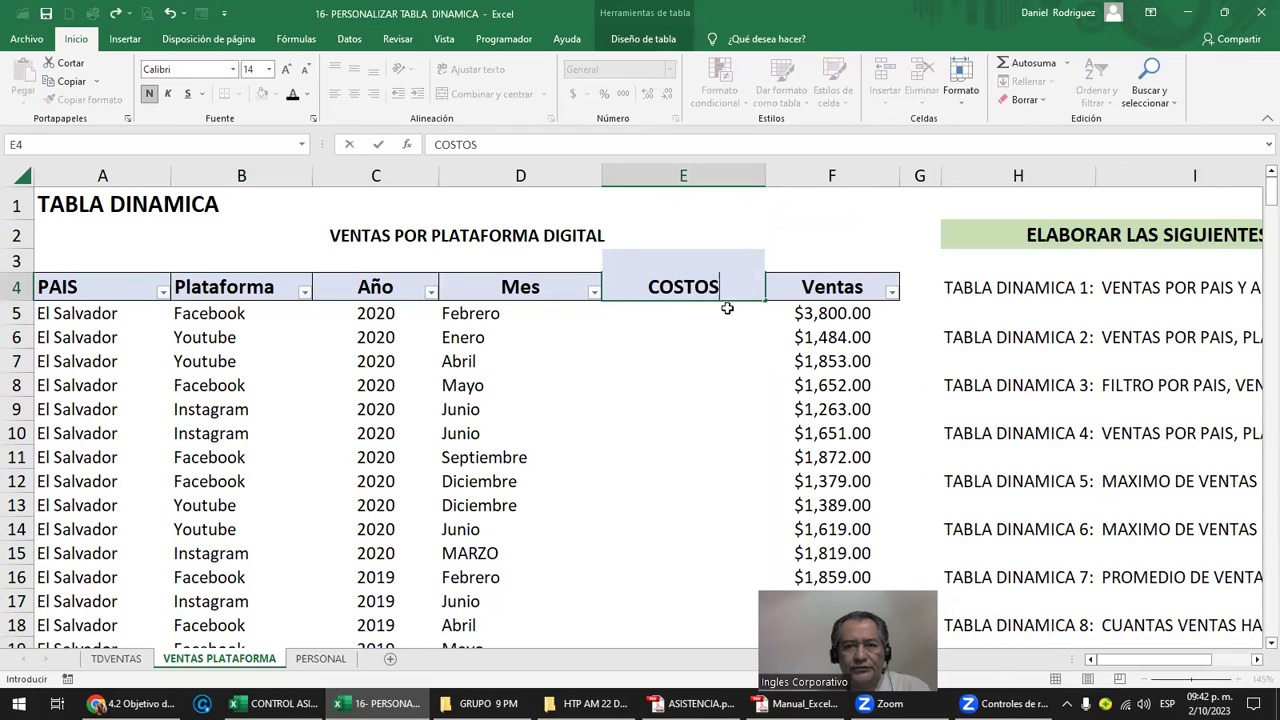
{"action": "key", "text": "Return"}
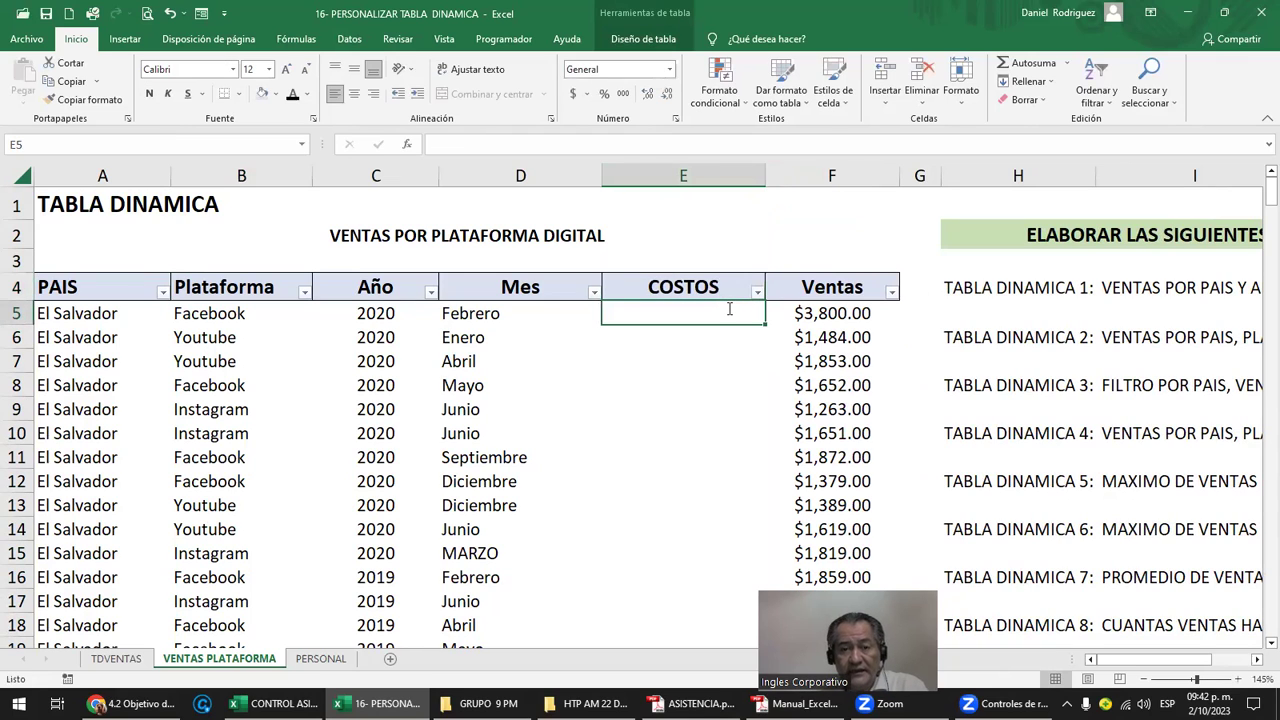
Fill the COSTOS column with =ALEATORIO.ENTRE(500;700) random costs
{"action": "type", "text": "="}
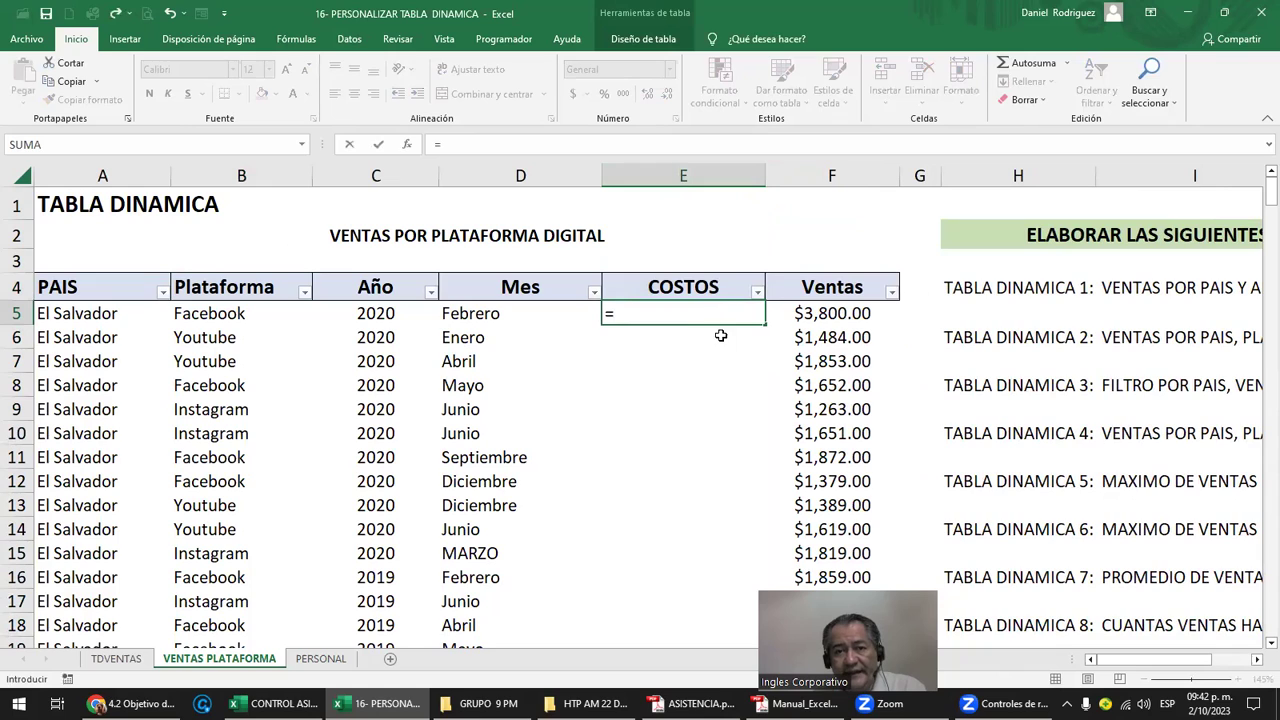
{"action": "key", "text": "Escape"}
{"action": "left_click_drag", "start_coordinate": [699, 309], "coordinate": [711, 414]}
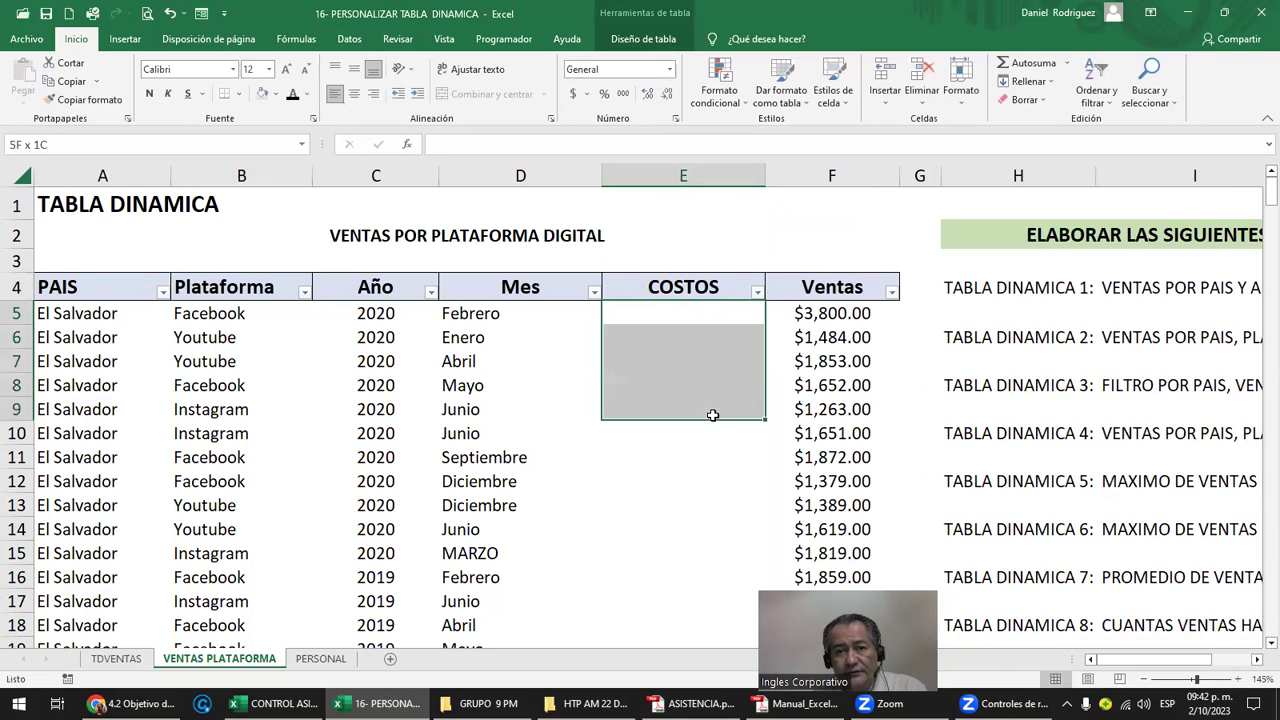
{"action": "left_click", "coordinate": [680, 313]}
{"action": "type", "text": "=A"}
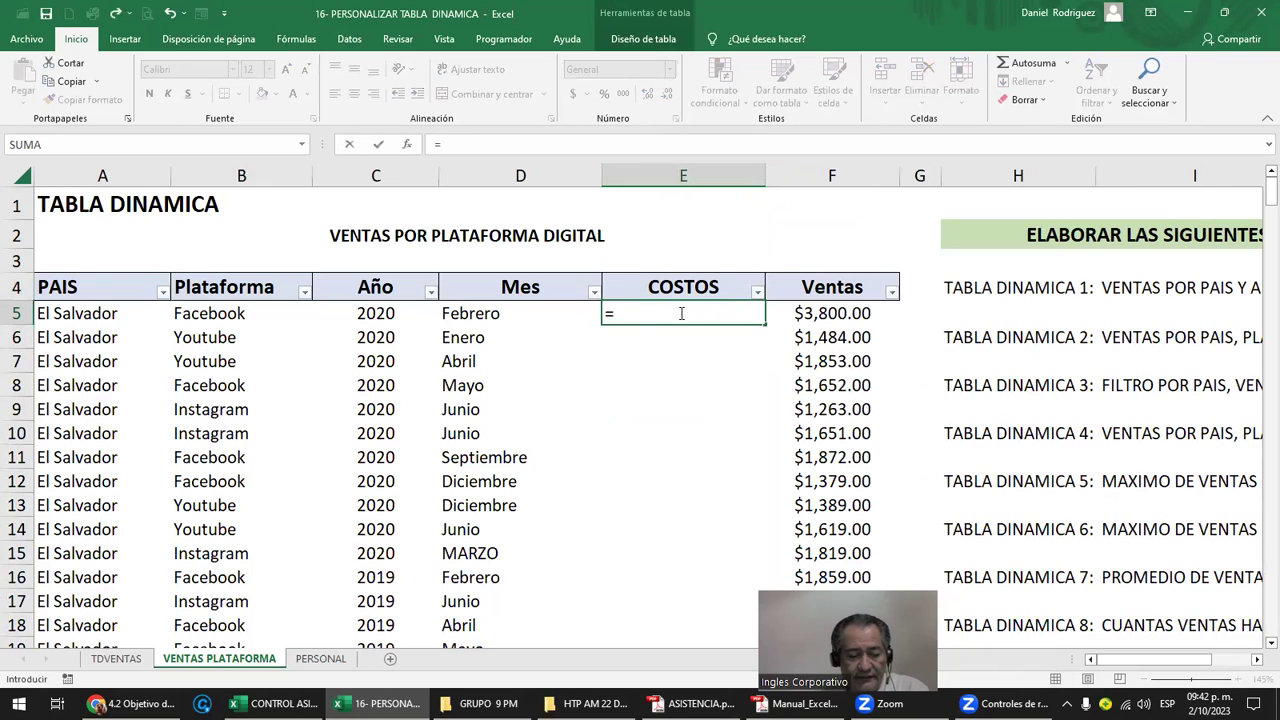
{"action": "type", "text": "LEATORIO"}
{"action": "key", "text": "Down"}
{"action": "key", "text": "Tab"}
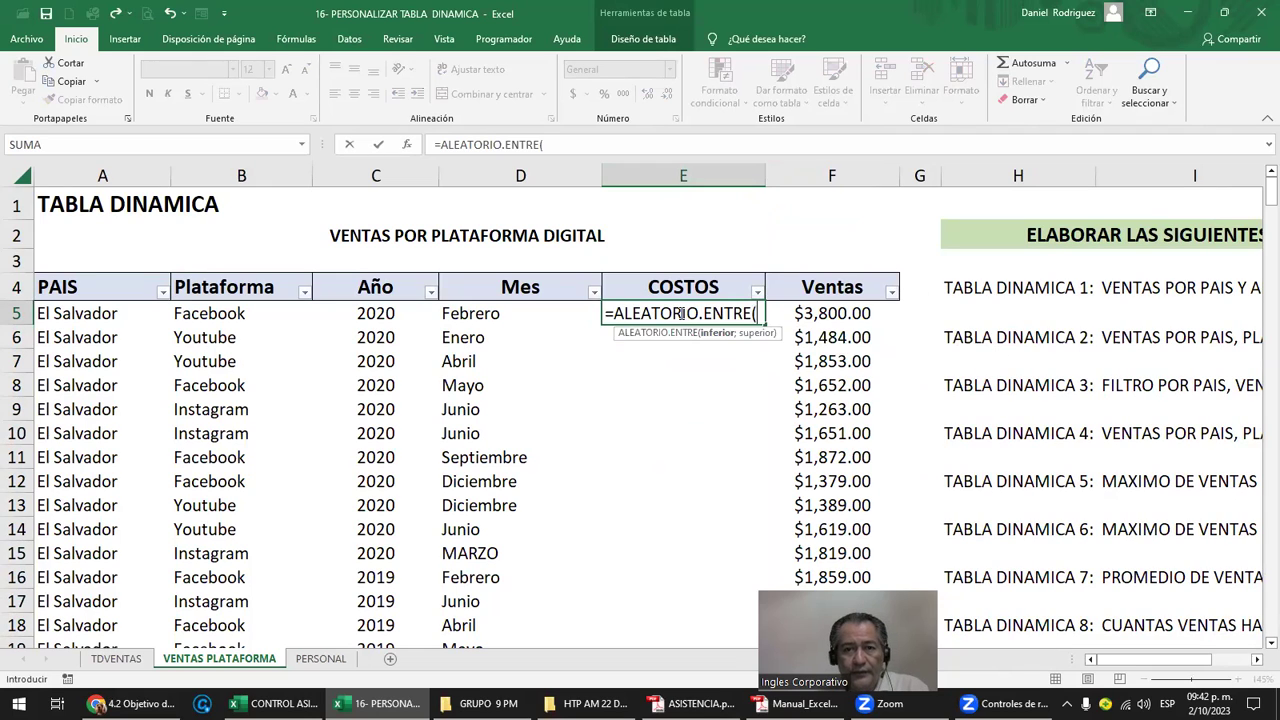
{"action": "type", "text": "500"}
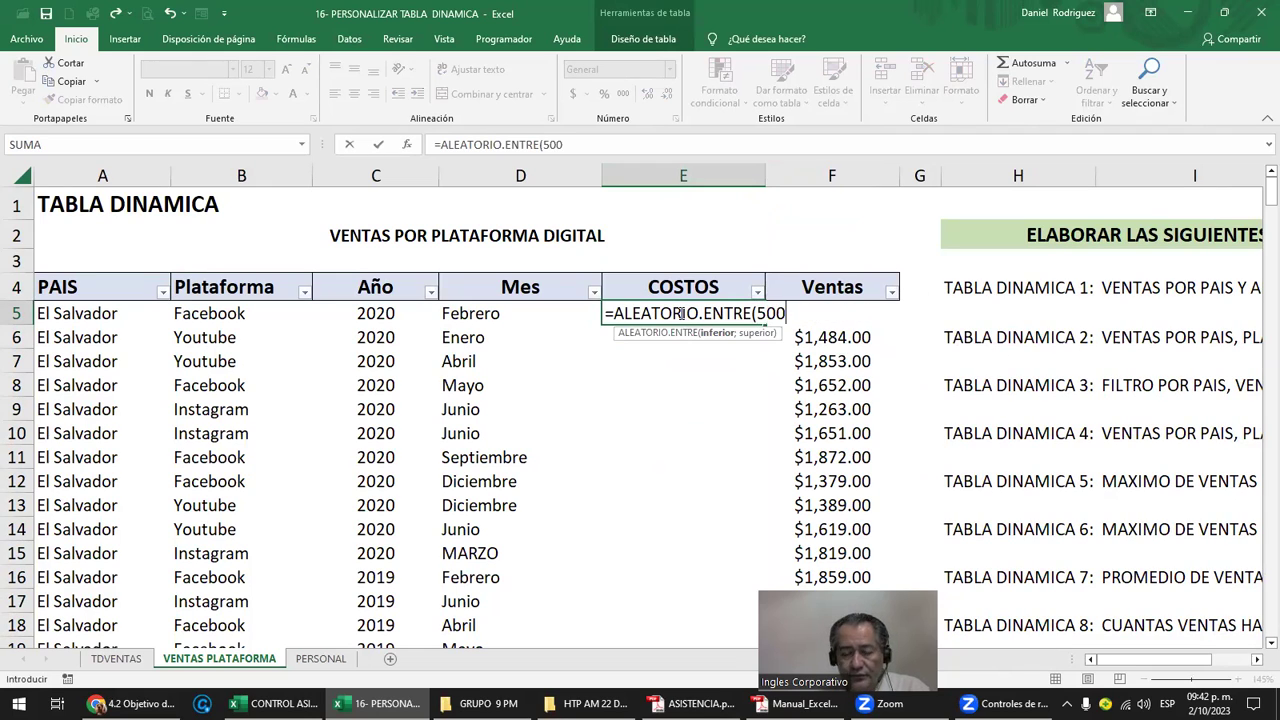
{"action": "type", "text": ";700"}
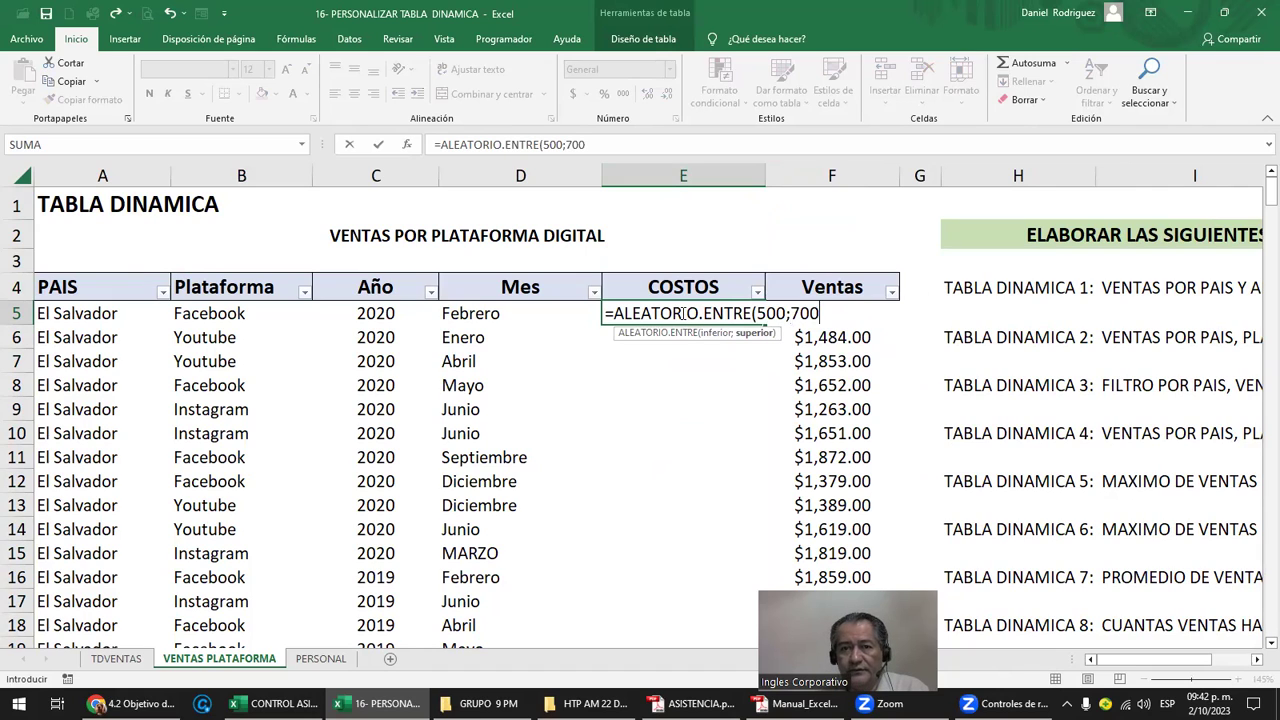
{"action": "type", "text": ")"}
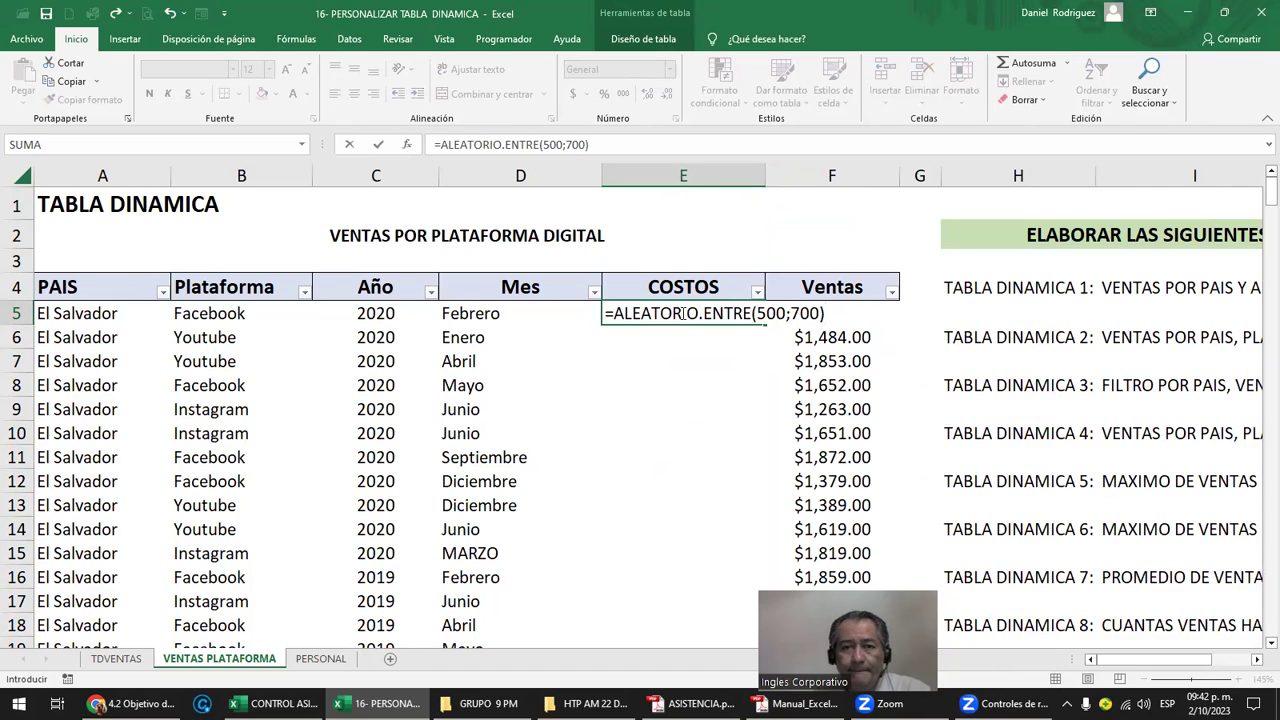
{"action": "key", "text": "Return"}
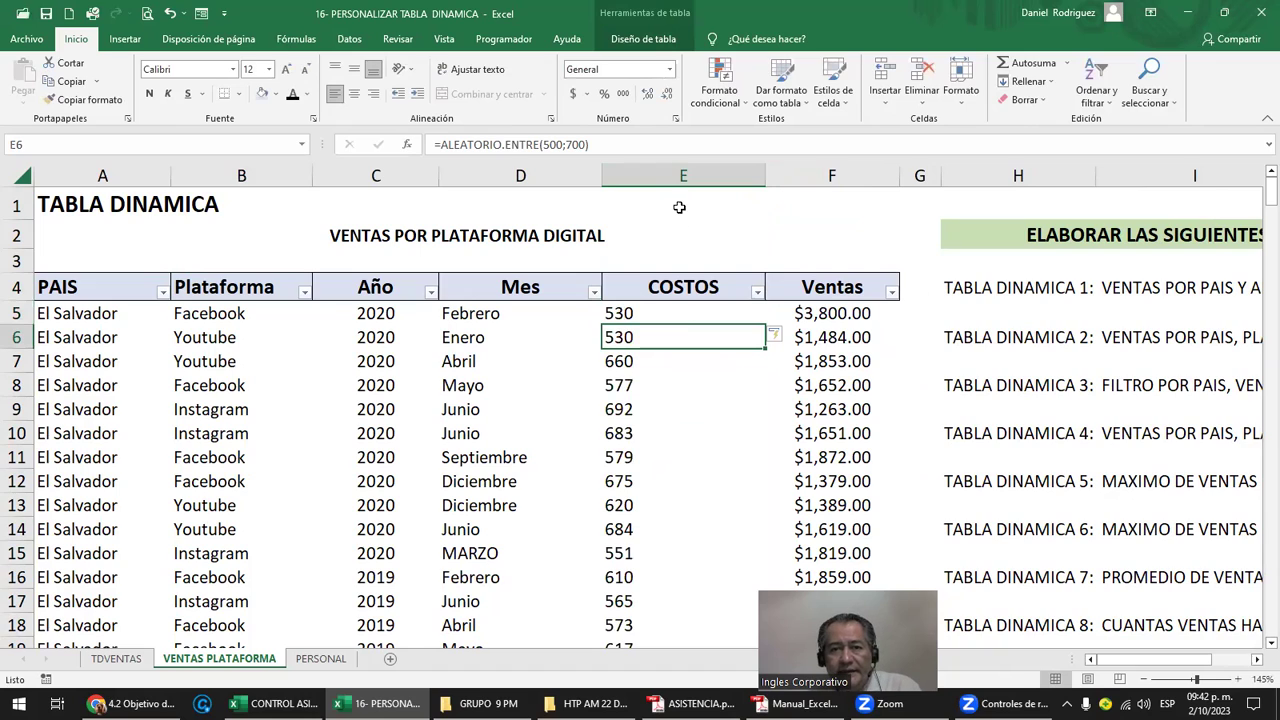
Centre the COSTOS column and format it as Moneda currency
{"action": "left_click", "coordinate": [681, 175]}
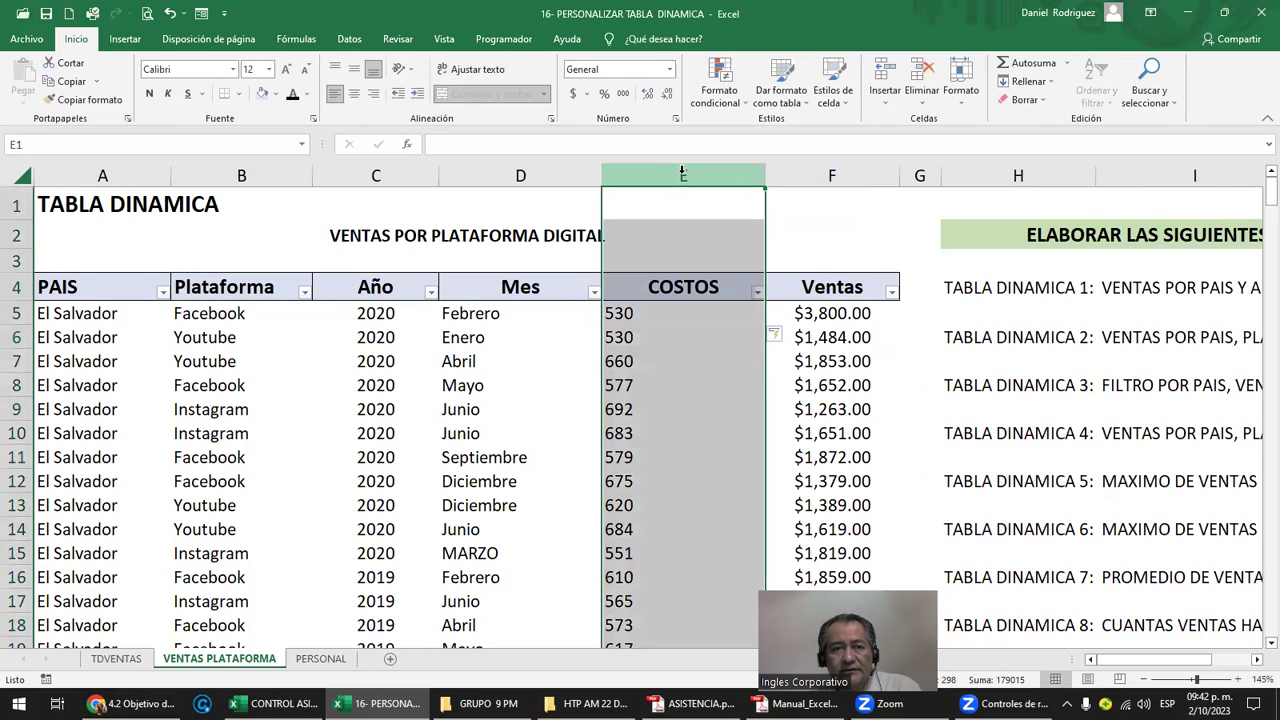
{"action": "left_click", "coordinate": [353, 97]}
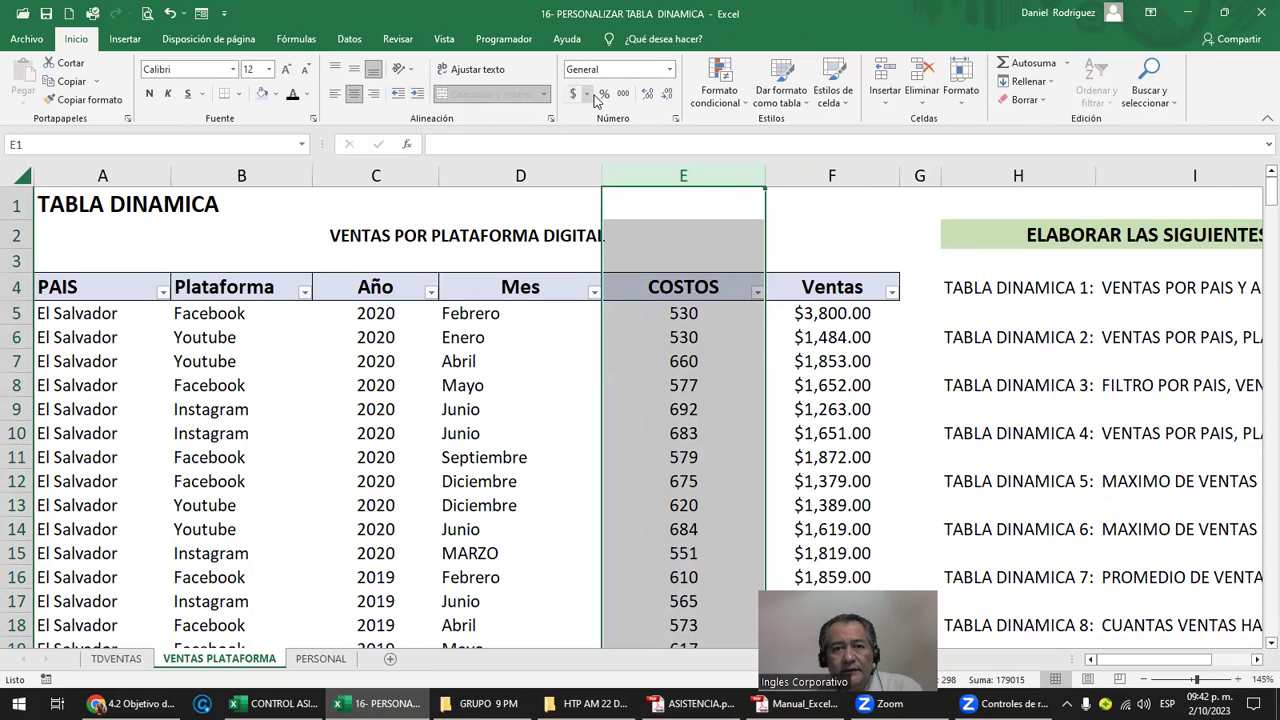
{"action": "left_click", "coordinate": [669, 69]}
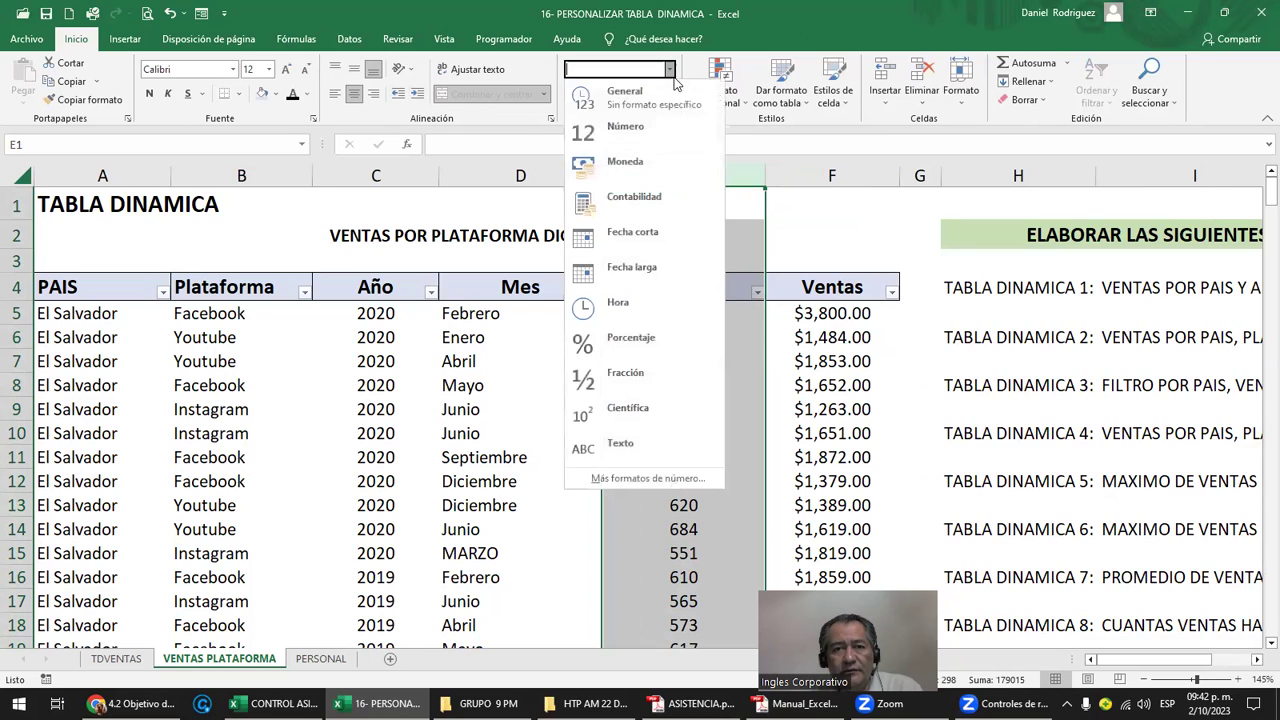
{"action": "left_click", "coordinate": [650, 163]}
{"action": "left_click", "coordinate": [719, 314]}
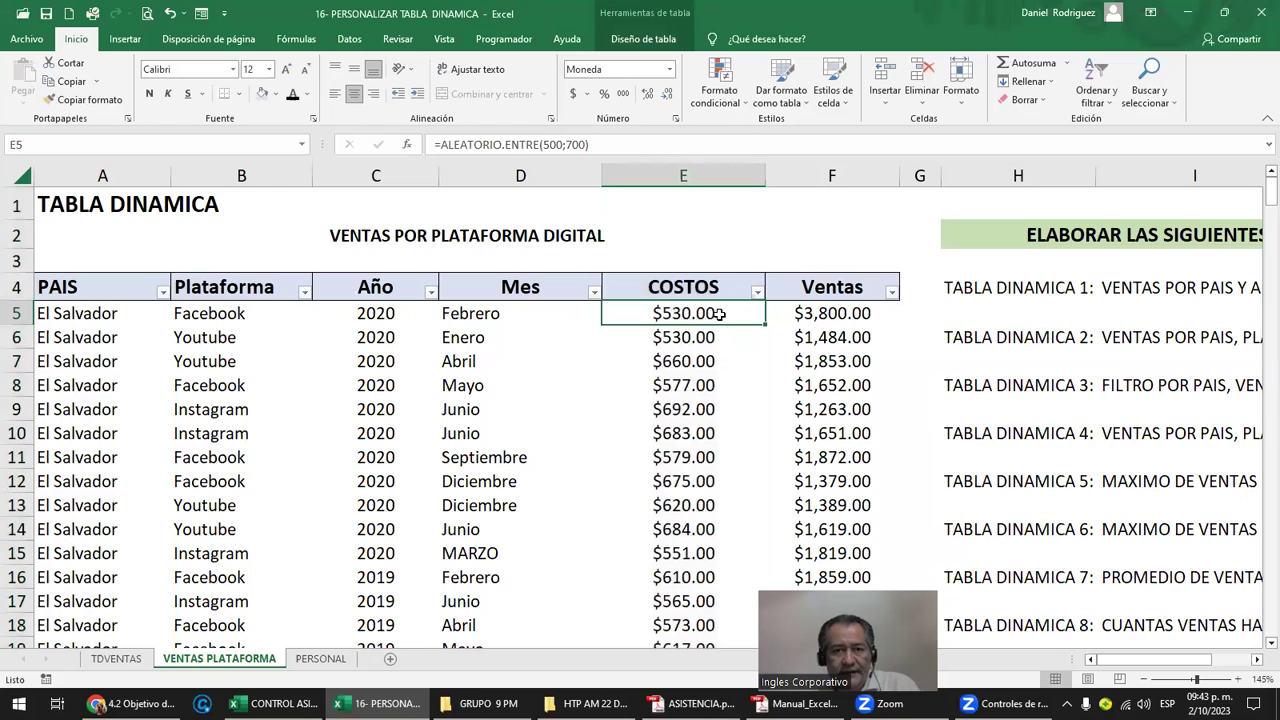
Select and copy all COSTOS values from E5 down to the last row
{"action": "key", "text": "Up"}
{"action": "key", "text": "Up"}
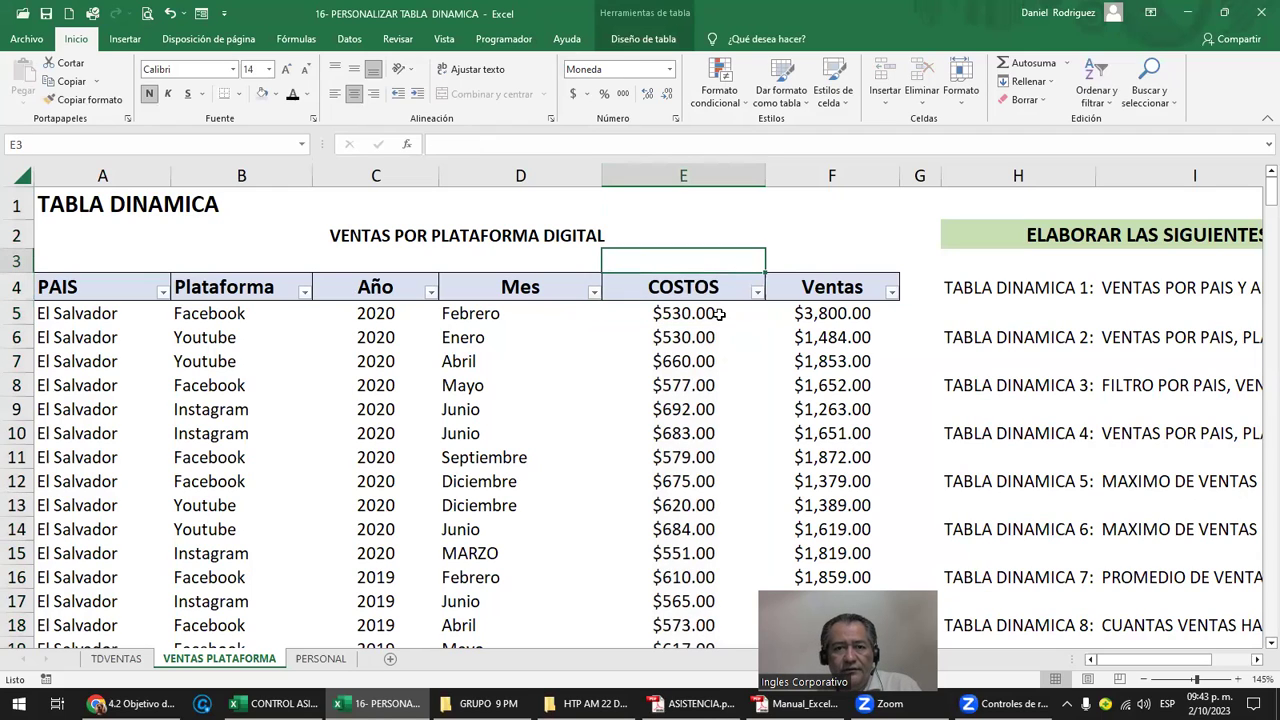
{"action": "left_click", "coordinate": [577, 320]}
{"action": "left_click", "coordinate": [718, 331]}
{"action": "left_click", "coordinate": [700, 314]}
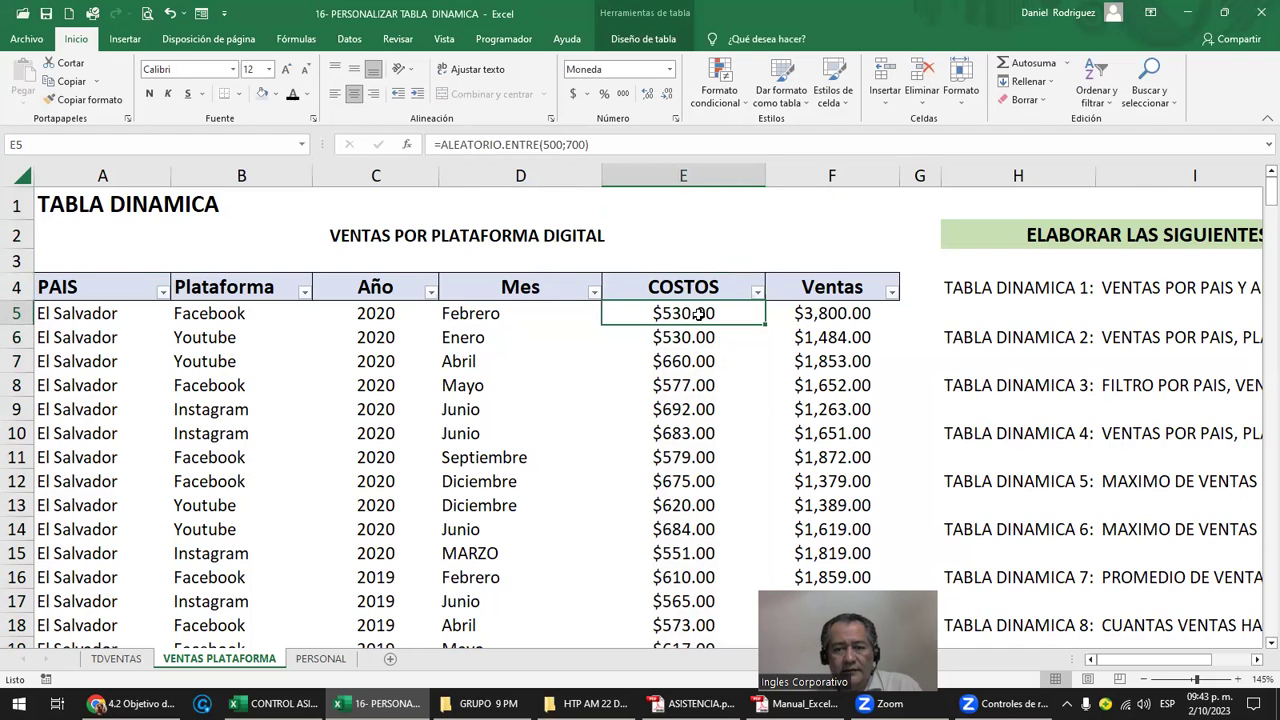
{"action": "key", "text": "ctrl+shift+Down"}
{"action": "key", "text": "ctrl+c"}
Paste the copied costs back at E5 as plain values
{"action": "scroll", "coordinate": [698, 316], "scroll_direction": "up", "scroll_amount": 5}
{"action": "scroll", "coordinate": [698, 316], "scroll_direction": "up", "scroll_amount": 4}
{"action": "scroll", "coordinate": [698, 316], "scroll_direction": "up", "scroll_amount": 11}
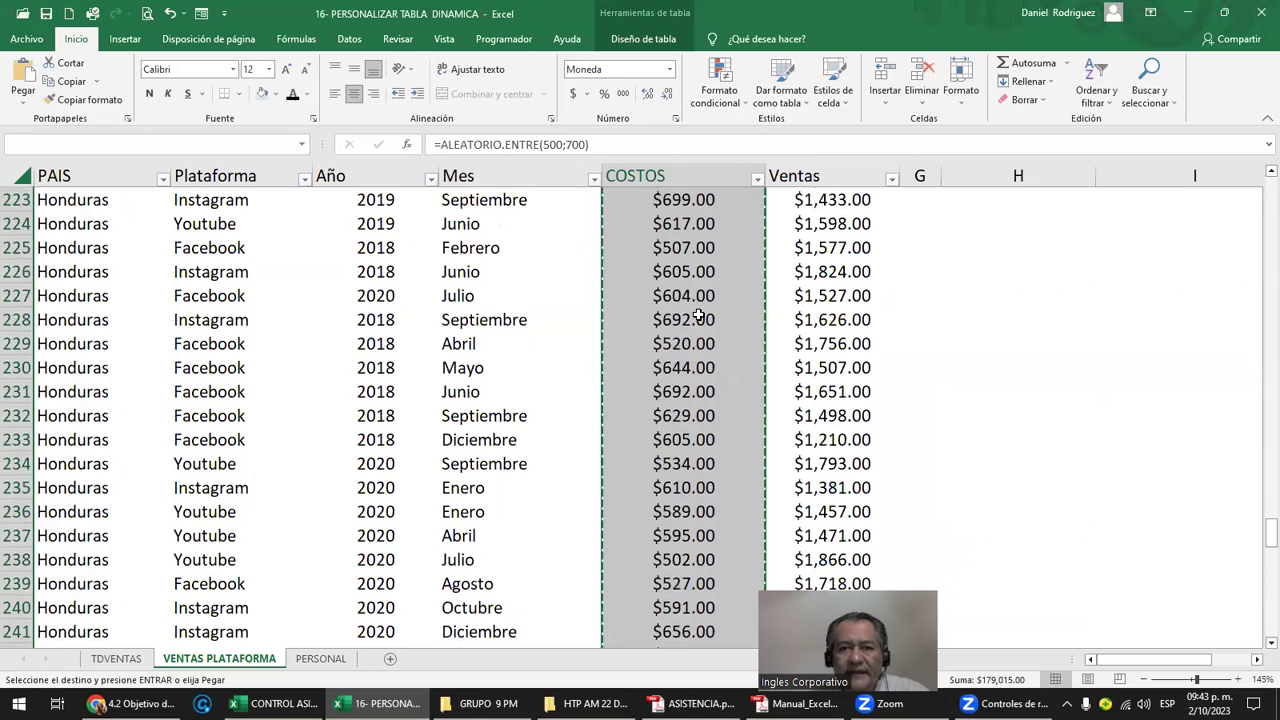
{"action": "scroll", "coordinate": [698, 316], "scroll_direction": "up", "scroll_amount": 4}
{"action": "left_click_drag", "start_coordinate": [1262, 512], "coordinate": [1264, 200]}
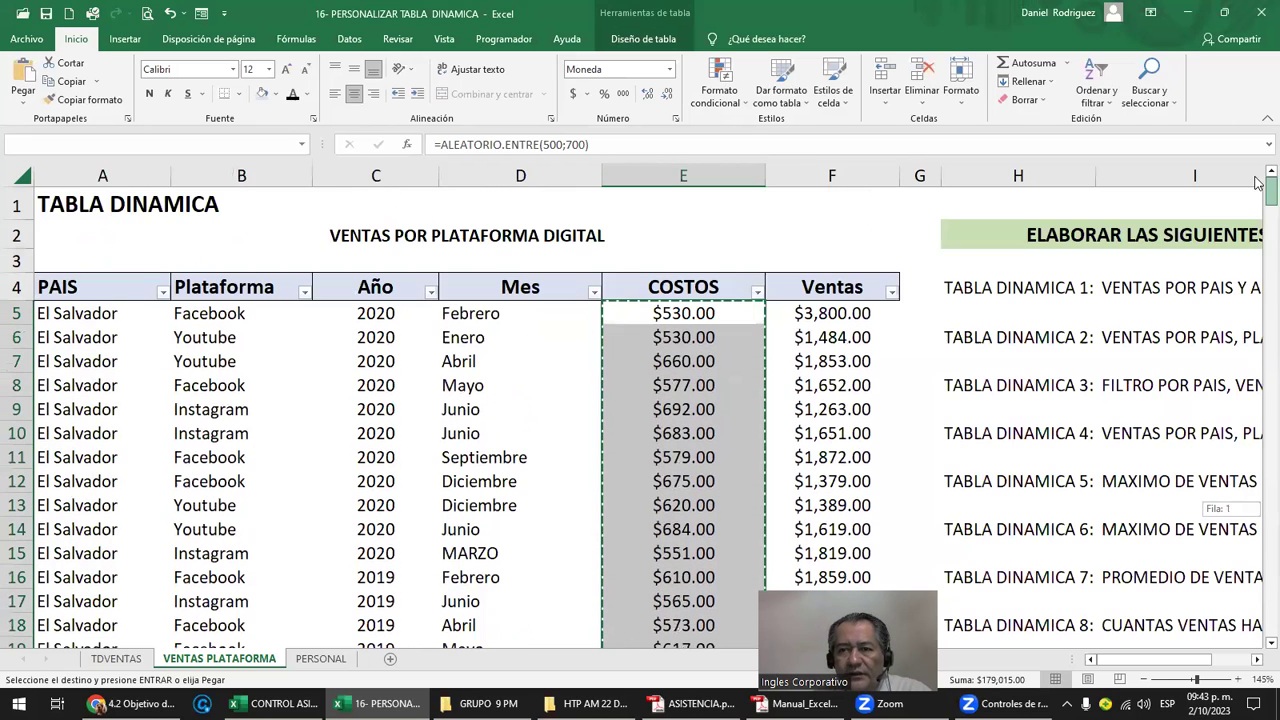
{"action": "right_click", "coordinate": [706, 313]}
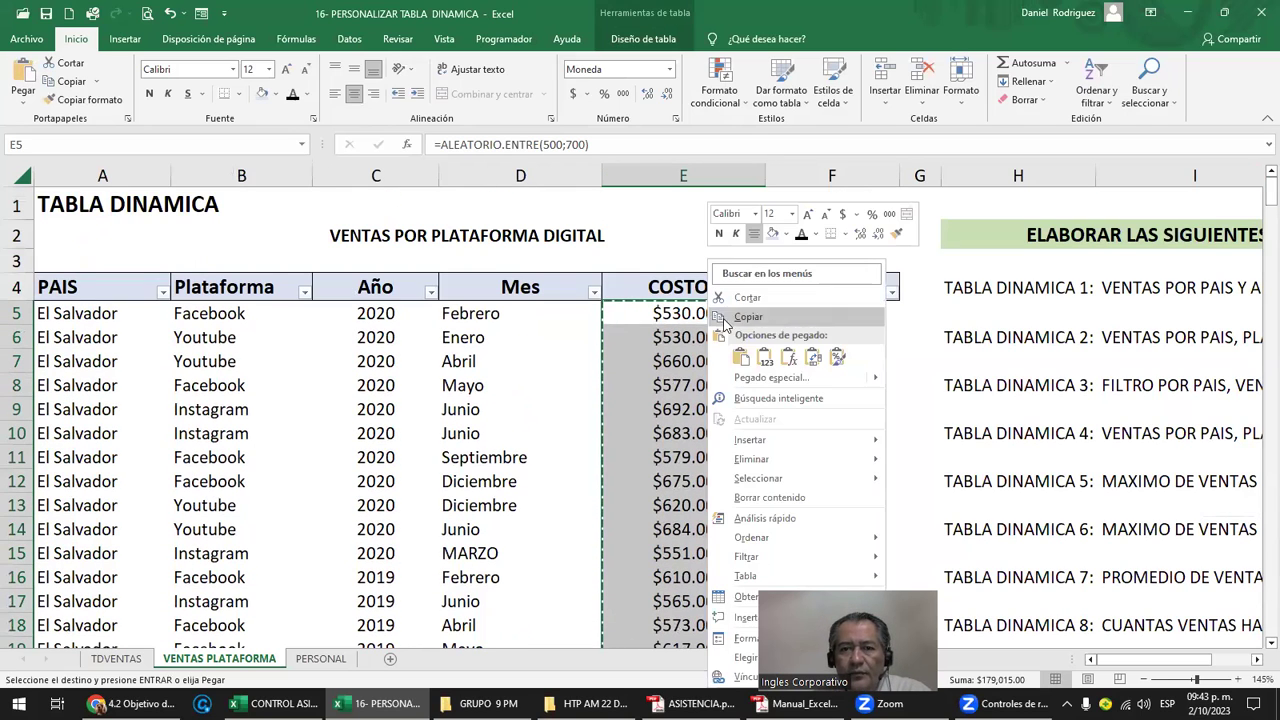
{"action": "left_click", "coordinate": [762, 357]}
Verify that E5 now holds the fixed number 536 rather than a formula
{"action": "left_click", "coordinate": [680, 314]}
{"action": "left_click", "coordinate": [473, 148]}
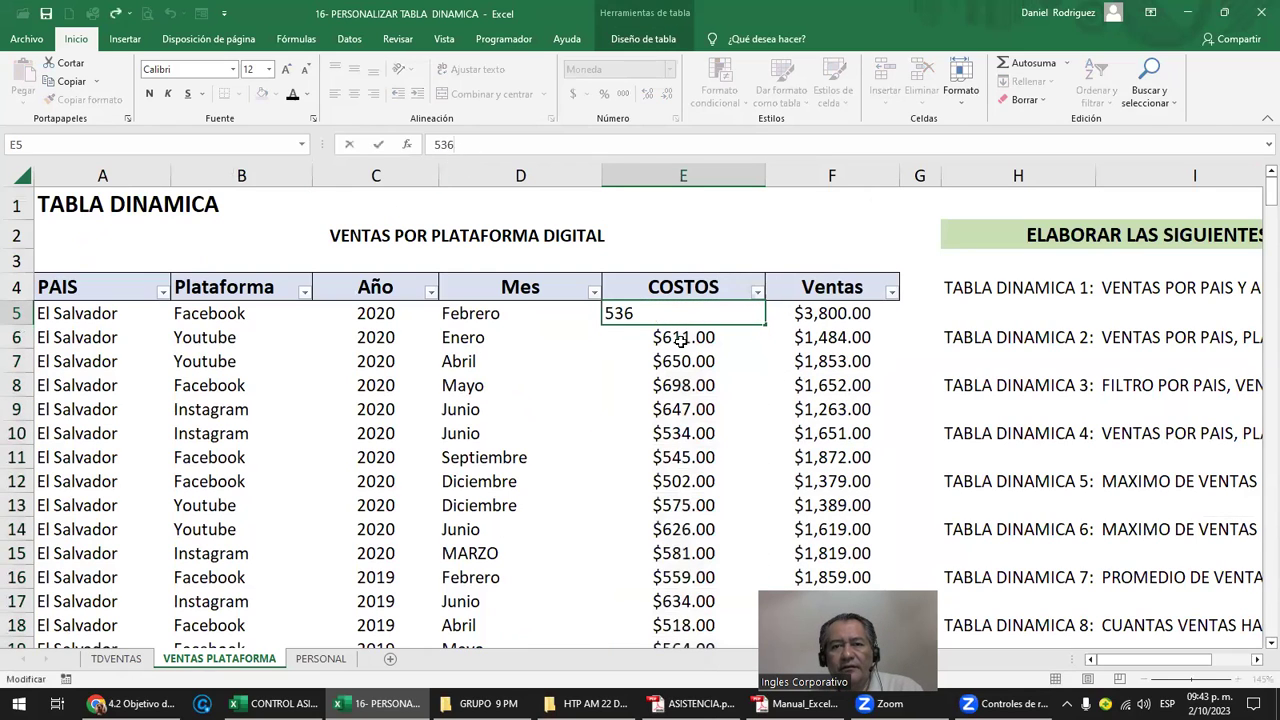
{"action": "key", "text": "Return"}
{"action": "left_click", "coordinate": [690, 234]}
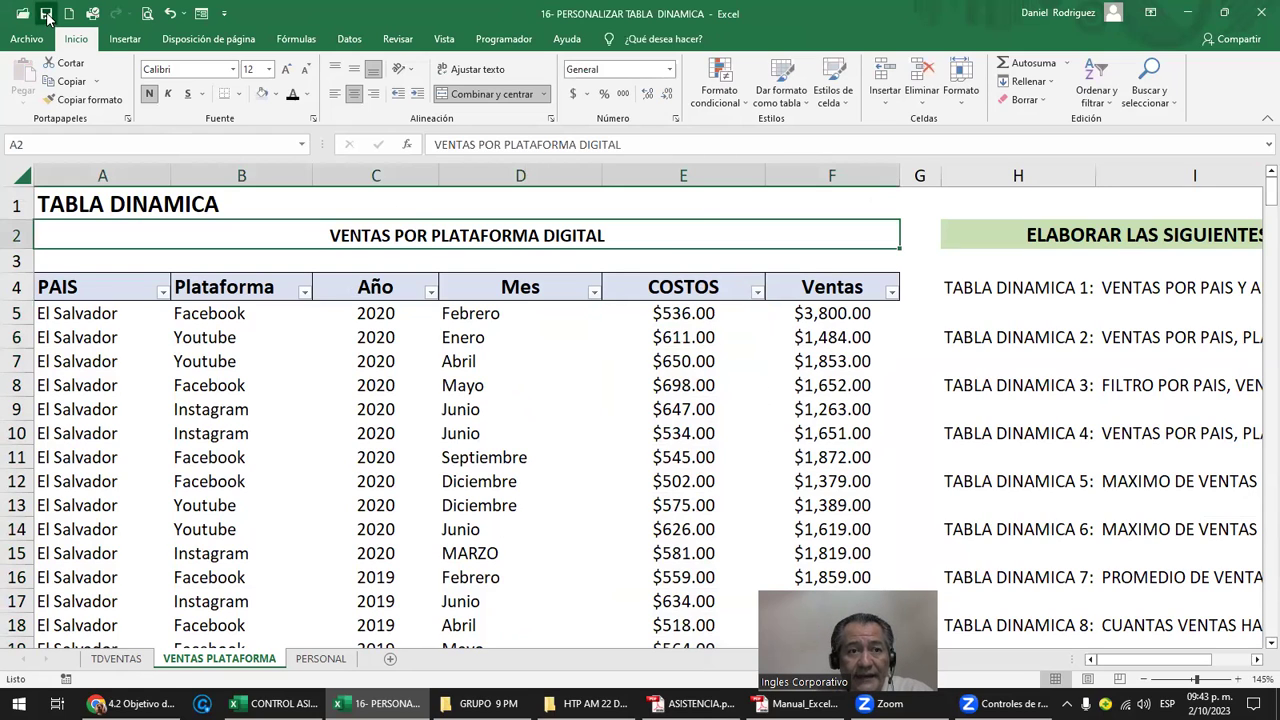
{"action": "left_click", "coordinate": [690, 315]}
{"action": "left_click", "coordinate": [803, 313]}
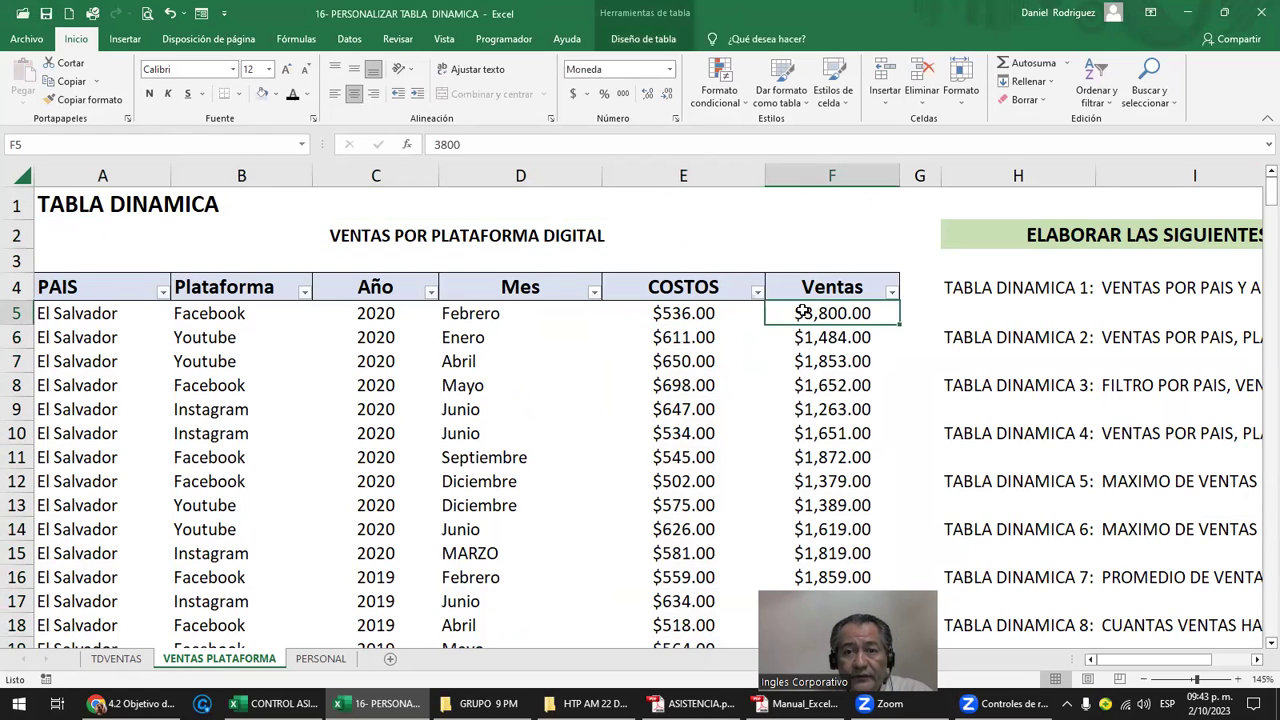
{"action": "left_click", "coordinate": [705, 316]}
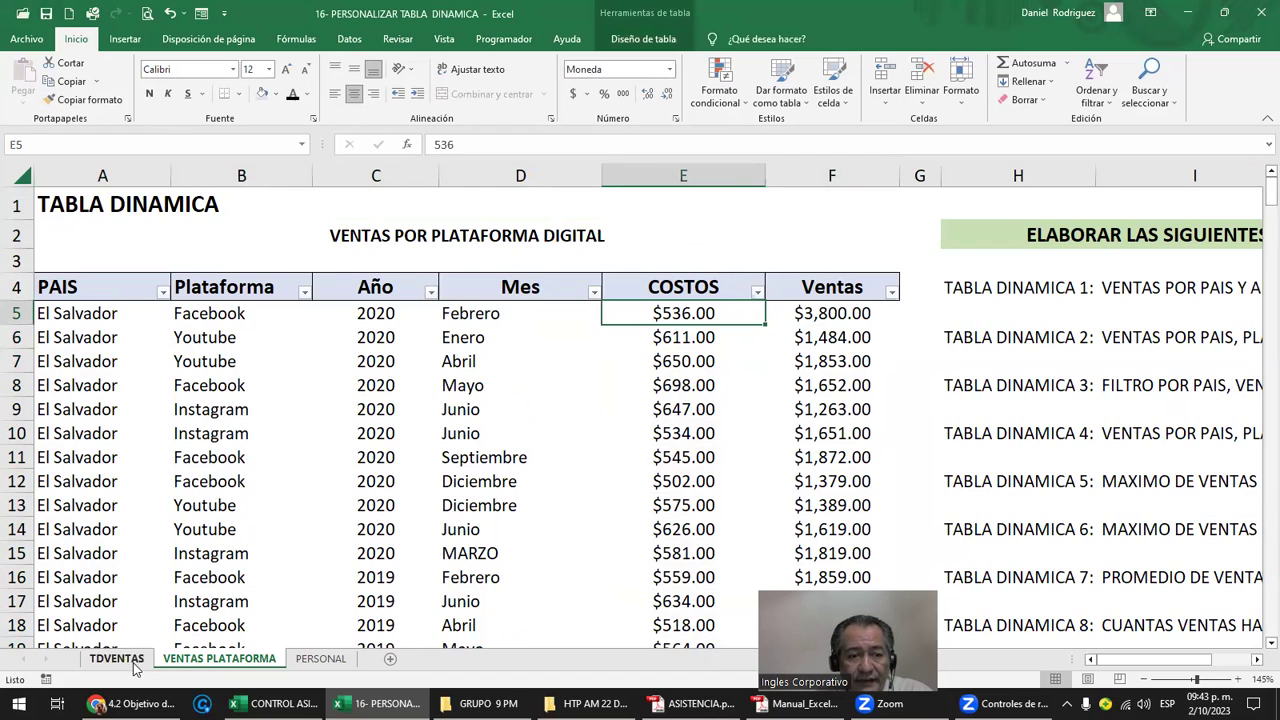
On TDVENTAS, refresh the maximum-sales pivot so the COSTOS field appears
{"action": "left_click", "coordinate": [127, 664]}
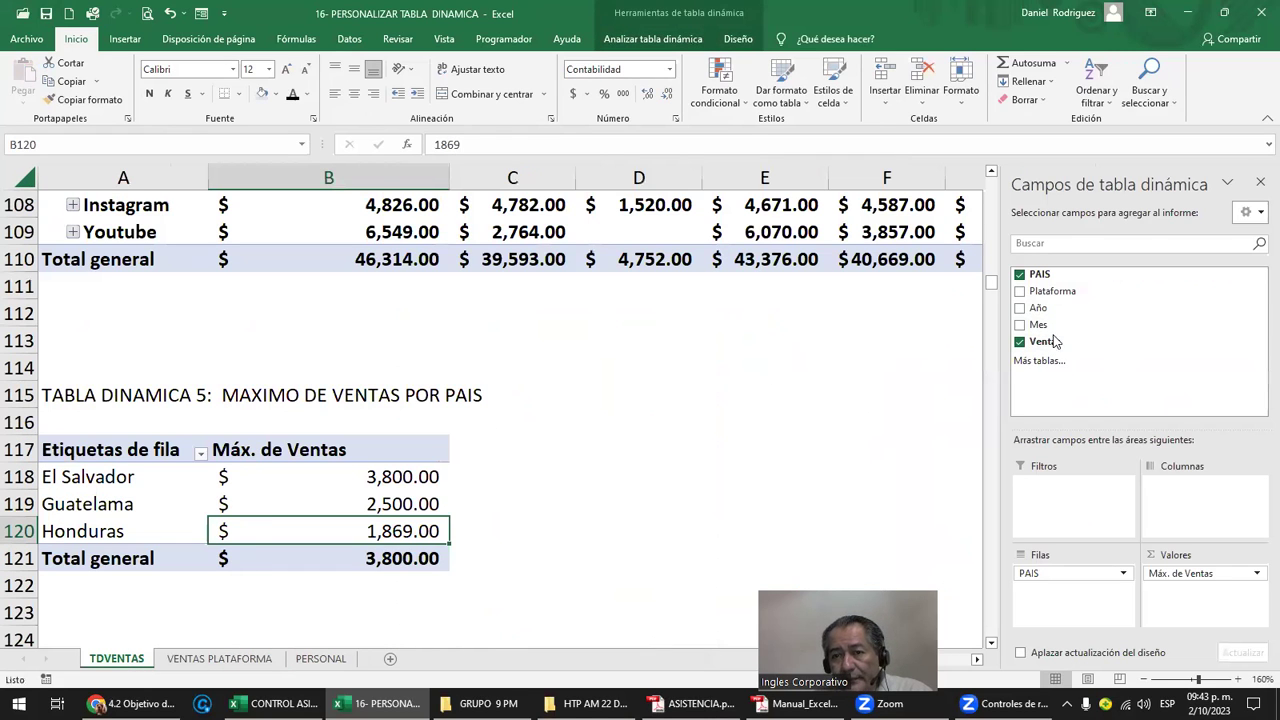
{"action": "mouse_move", "coordinate": [1040, 308]}
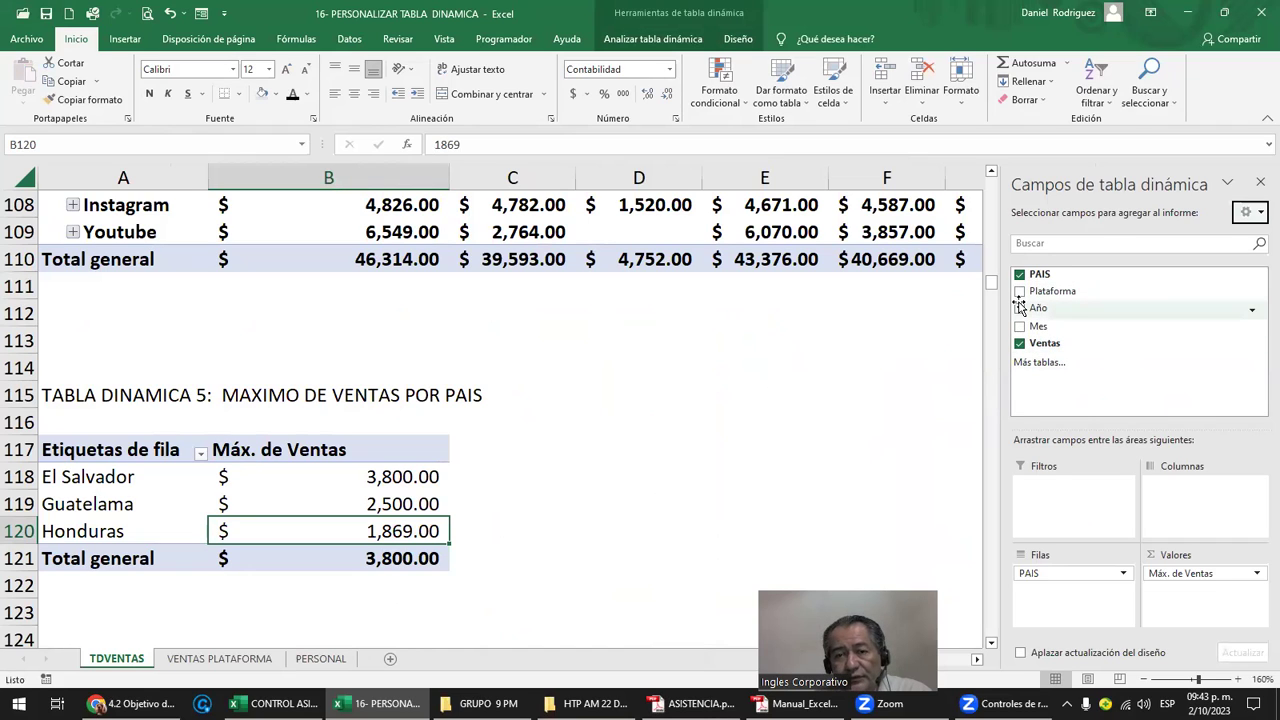
{"action": "left_click", "coordinate": [790, 258]}
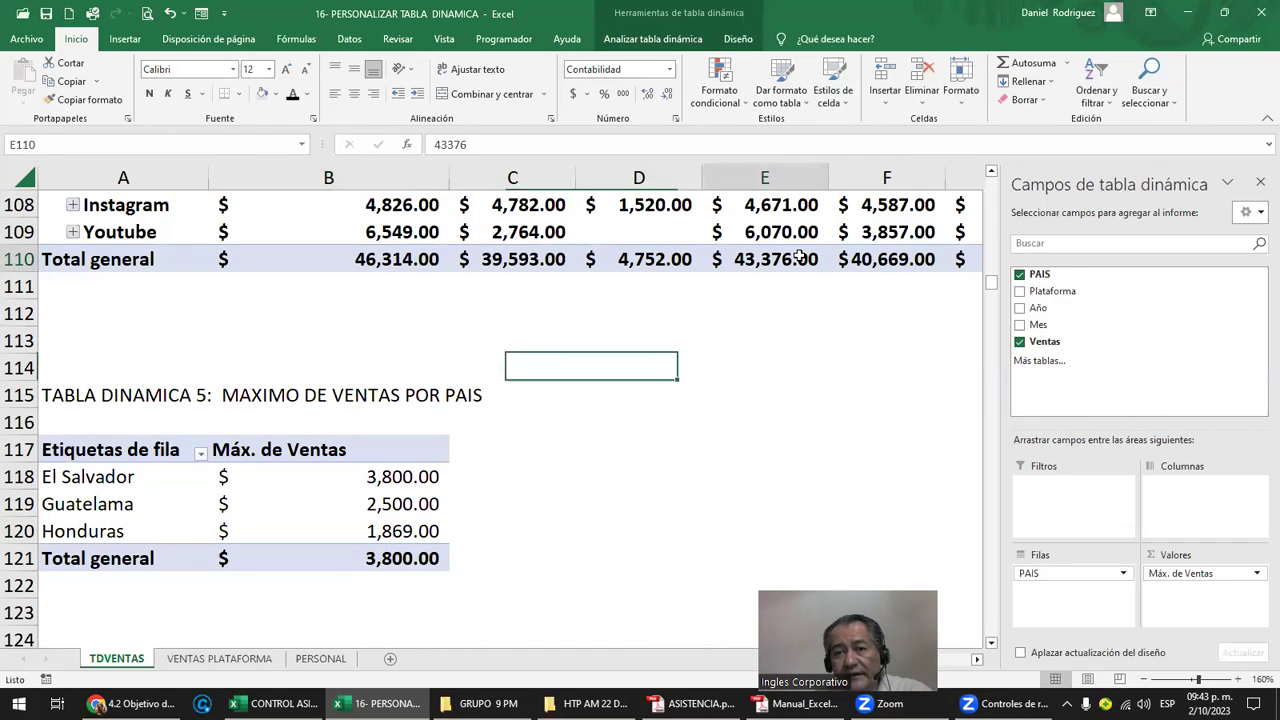
{"action": "left_click", "coordinate": [392, 450]}
{"action": "right_click", "coordinate": [392, 452]}
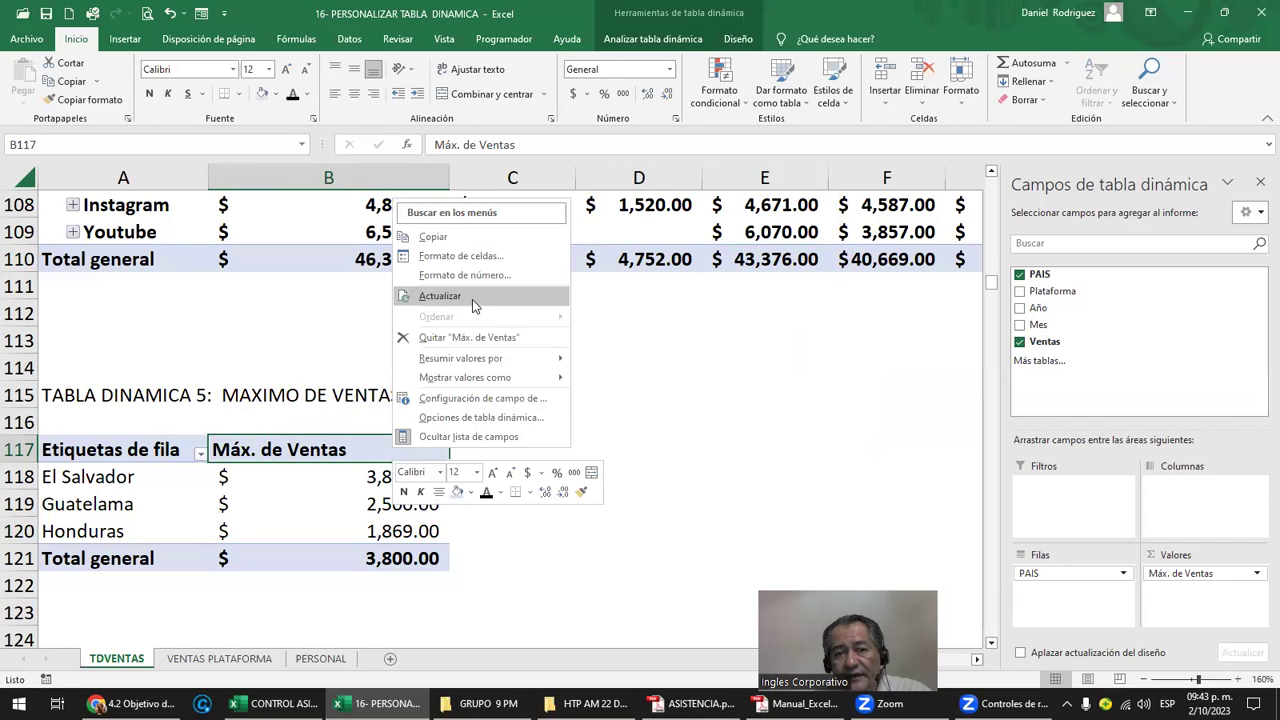
{"action": "left_click", "coordinate": [471, 298]}
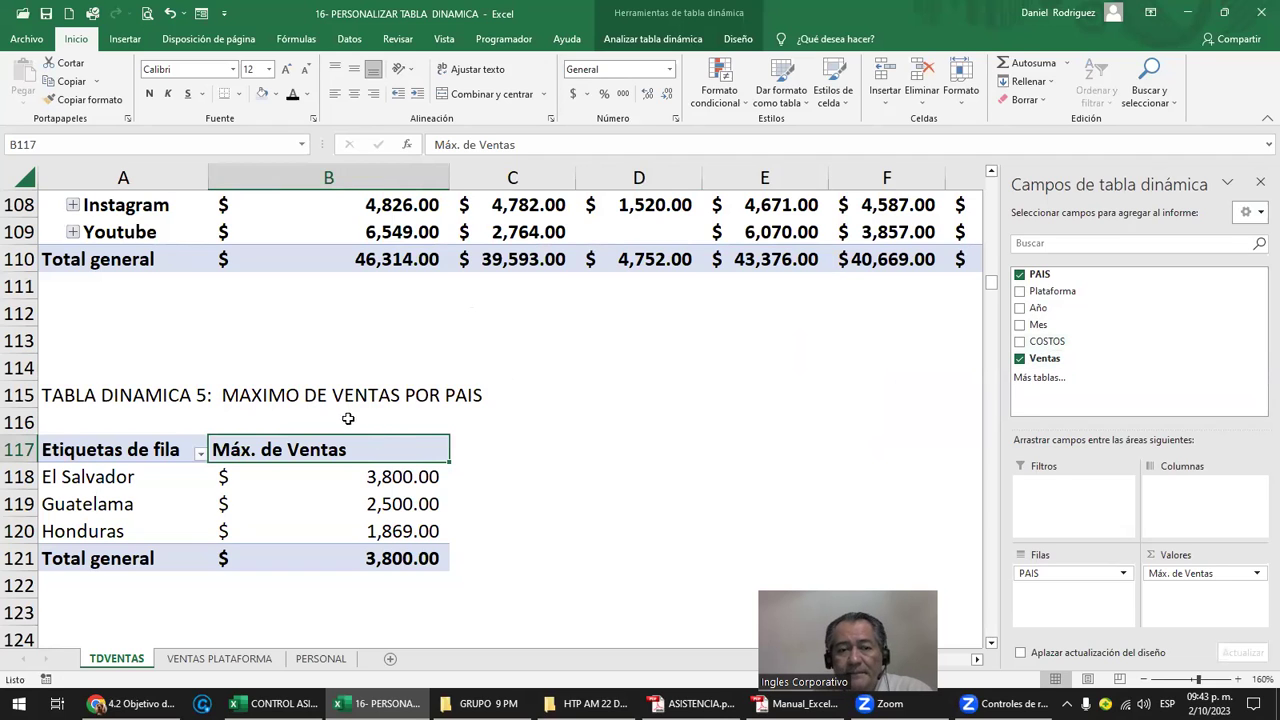
Edit the A115 title to 'TABLA DINAMICA 5: MAXIMO DE VENTAS Y COSTOS POR PAIS'
{"action": "left_click", "coordinate": [172, 396]}
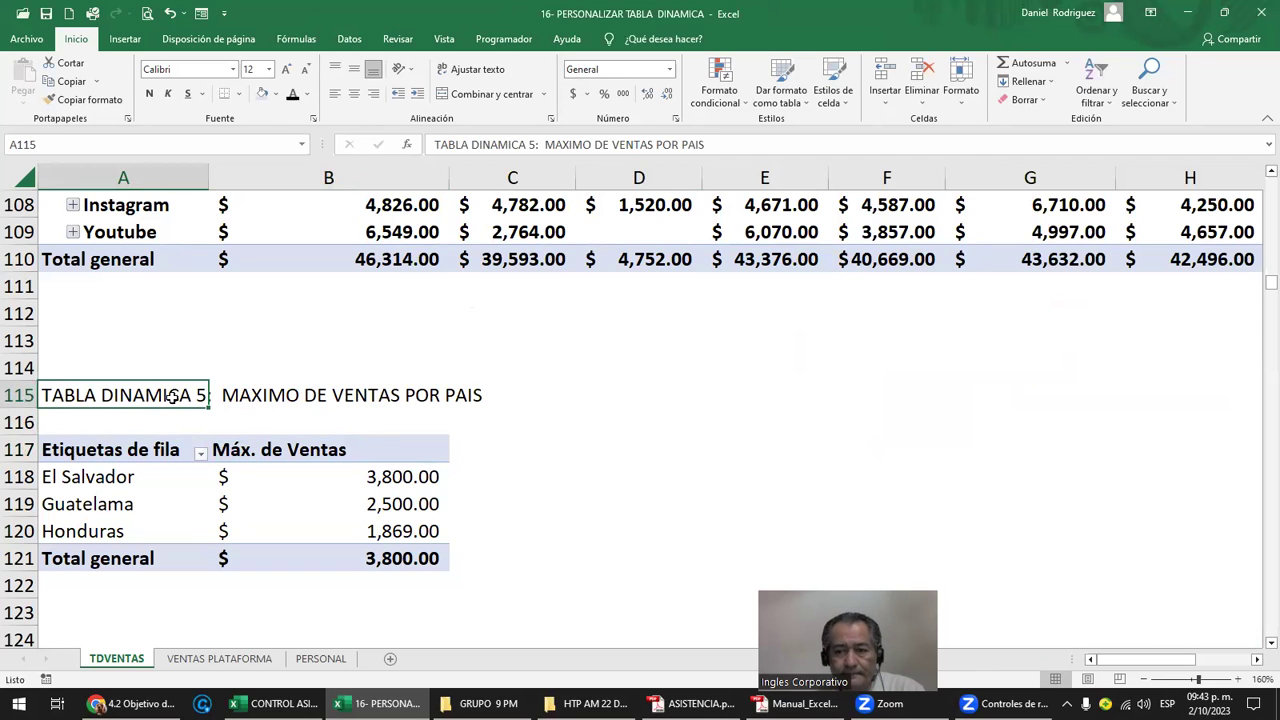
{"action": "key", "text": "F2"}
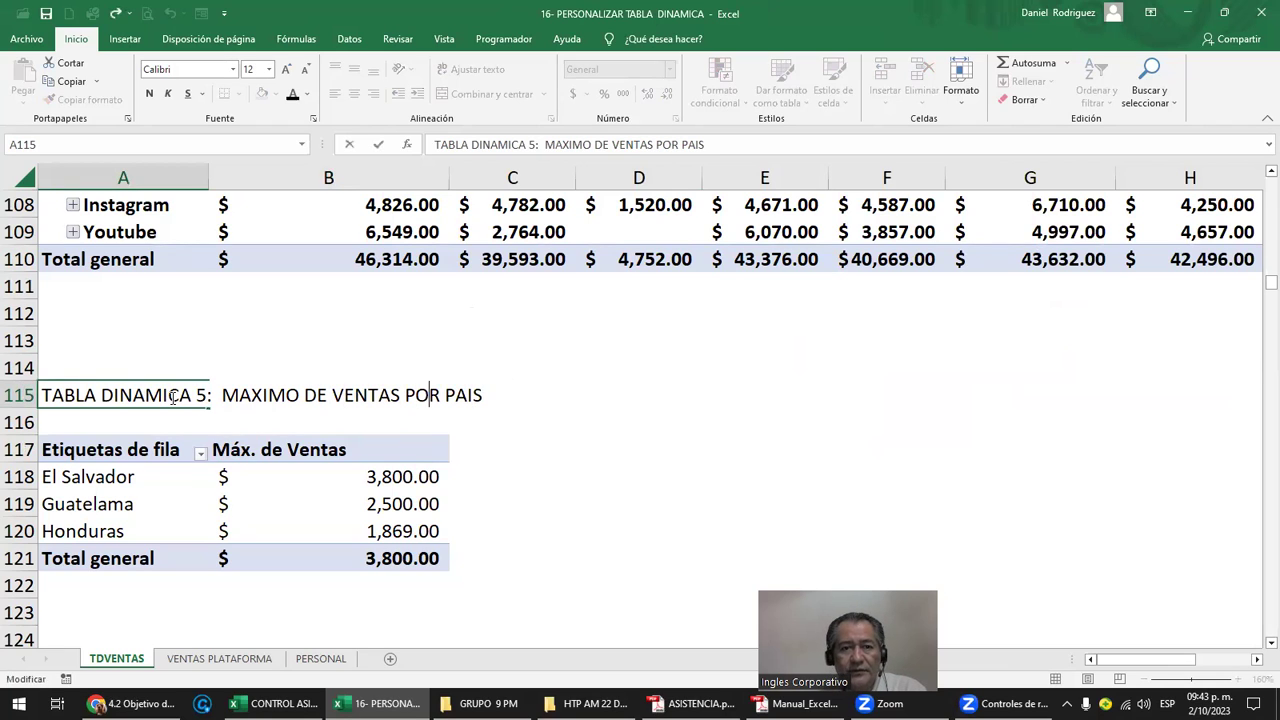
{"action": "type", "text": "Y COSTOS"}
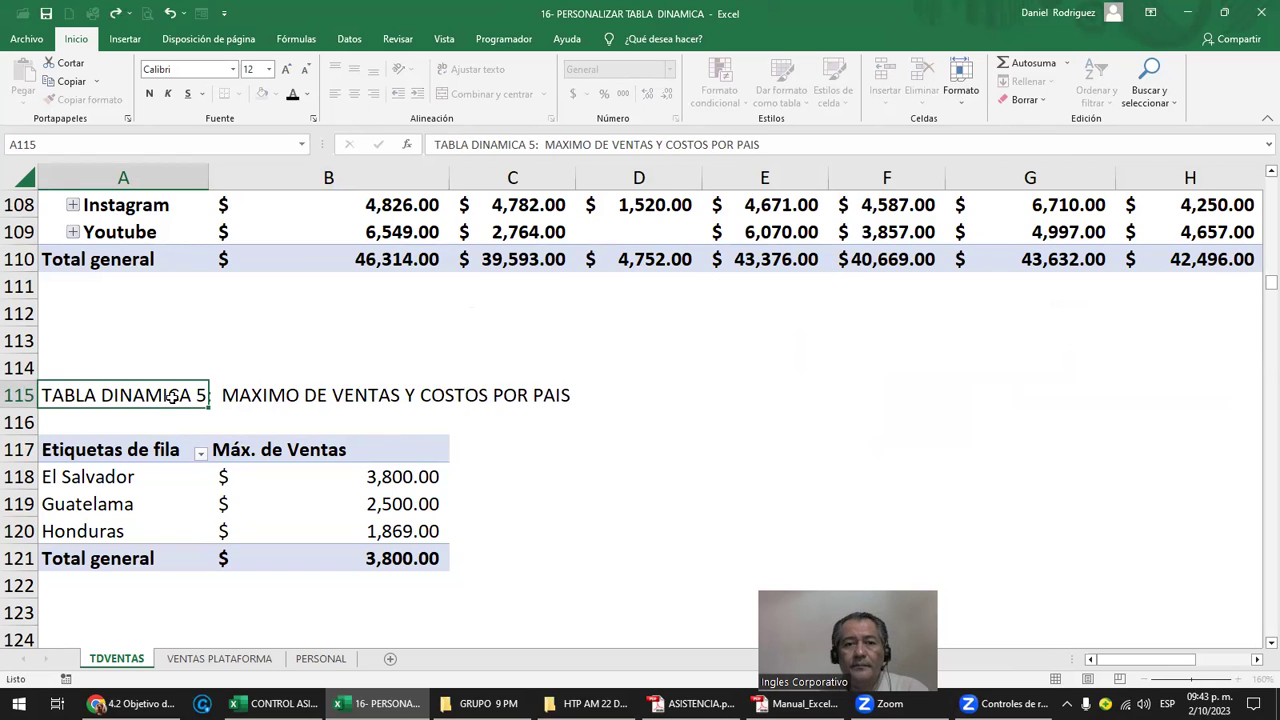
{"action": "key", "text": "Return"}
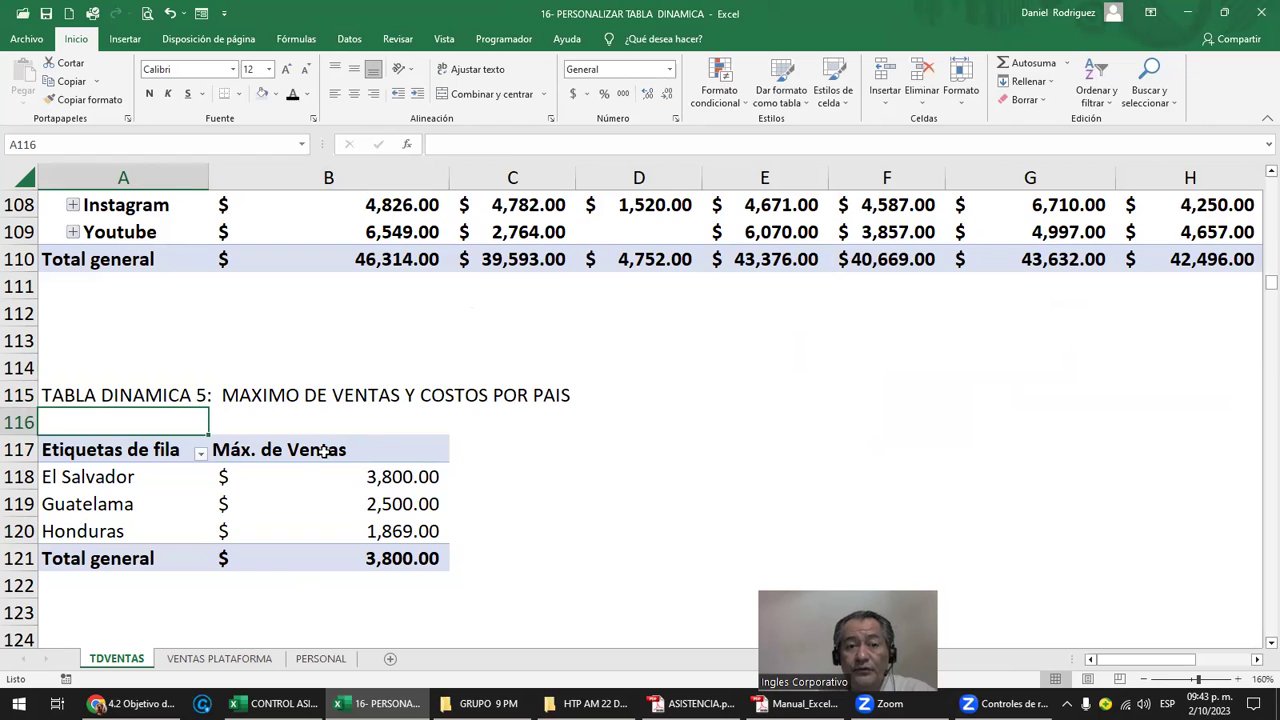
{"action": "left_click", "coordinate": [325, 453]}
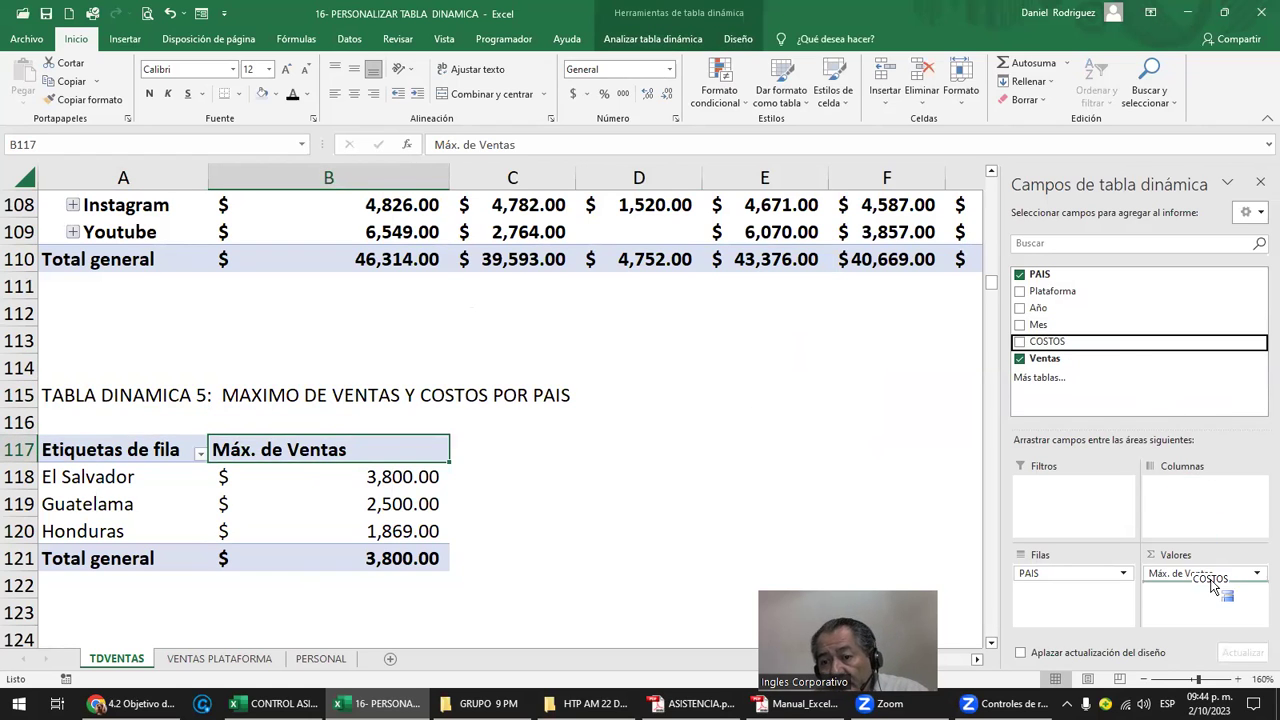
Add COSTOS to the pivot's values, summarized by Máx. instead of Suma
{"action": "left_click_drag", "start_coordinate": [1063, 345], "coordinate": [1212, 592]}
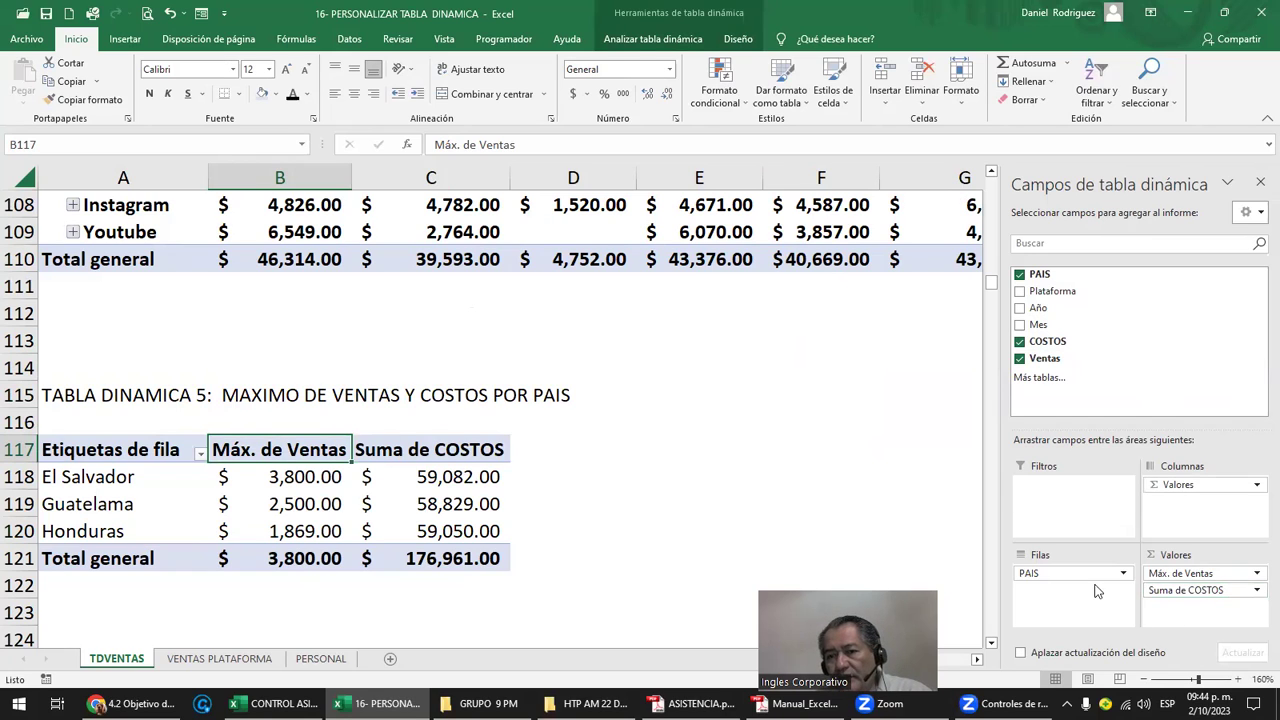
{"action": "left_click", "coordinate": [1198, 592]}
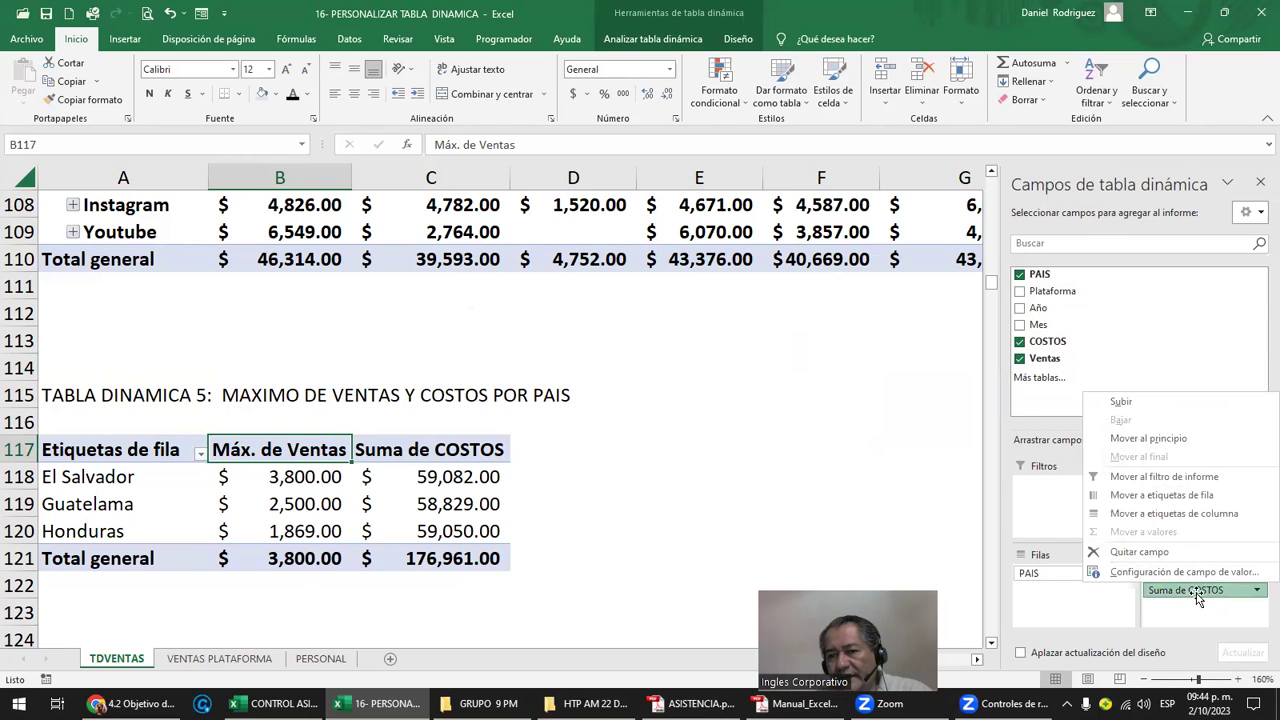
{"action": "left_click", "coordinate": [1180, 572]}
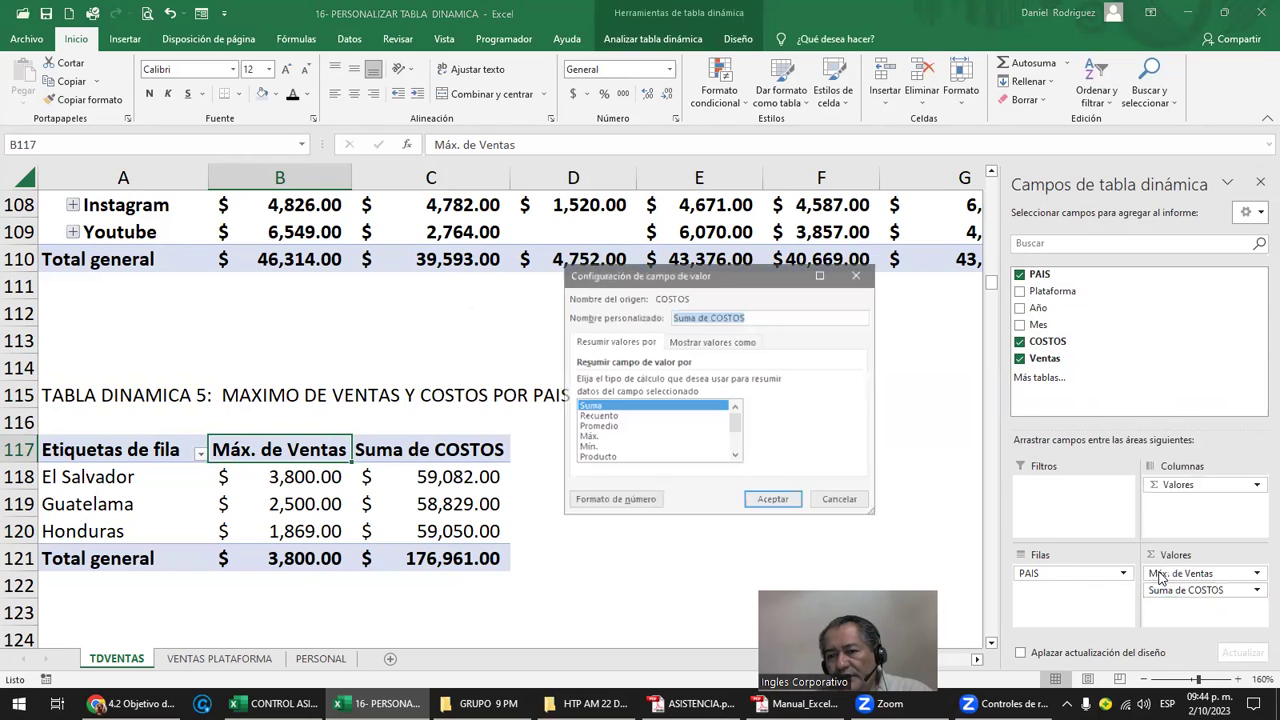
{"action": "left_click", "coordinate": [587, 437]}
{"action": "left_click", "coordinate": [772, 501]}
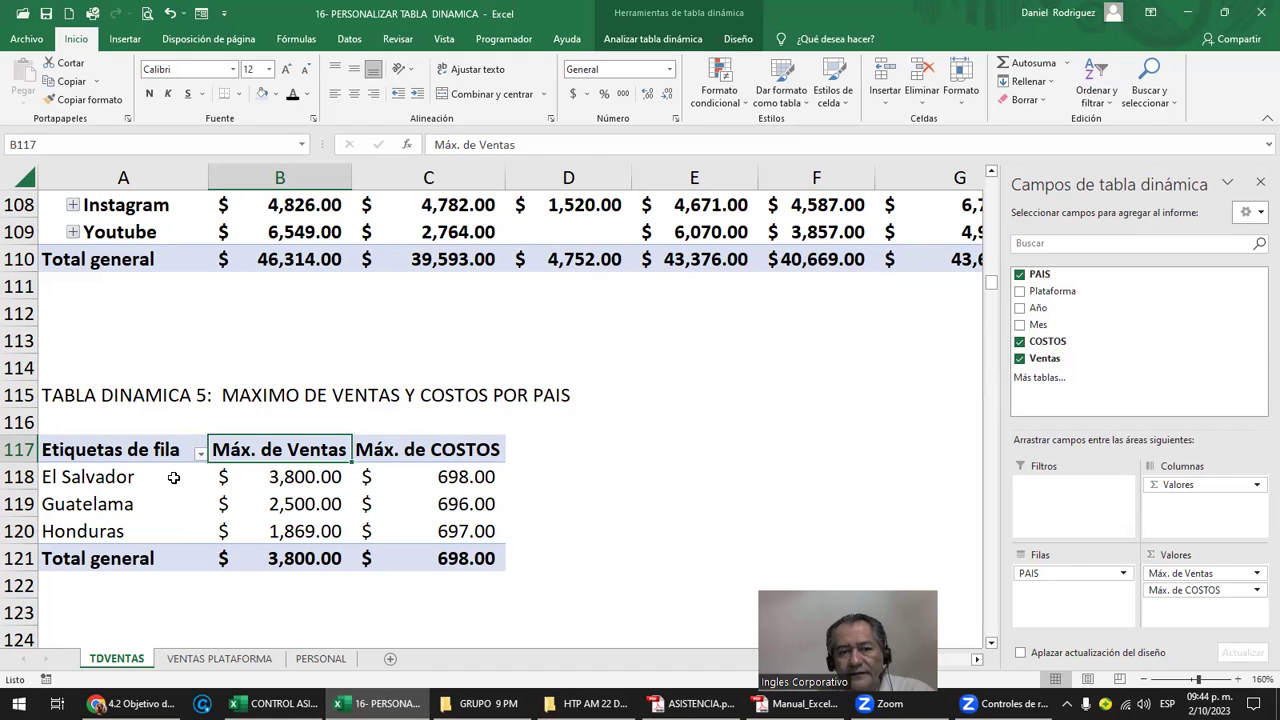
Check the new Máx. de COSTOS column, such as 698 for El Salvador
{"action": "left_click", "coordinate": [430, 480]}
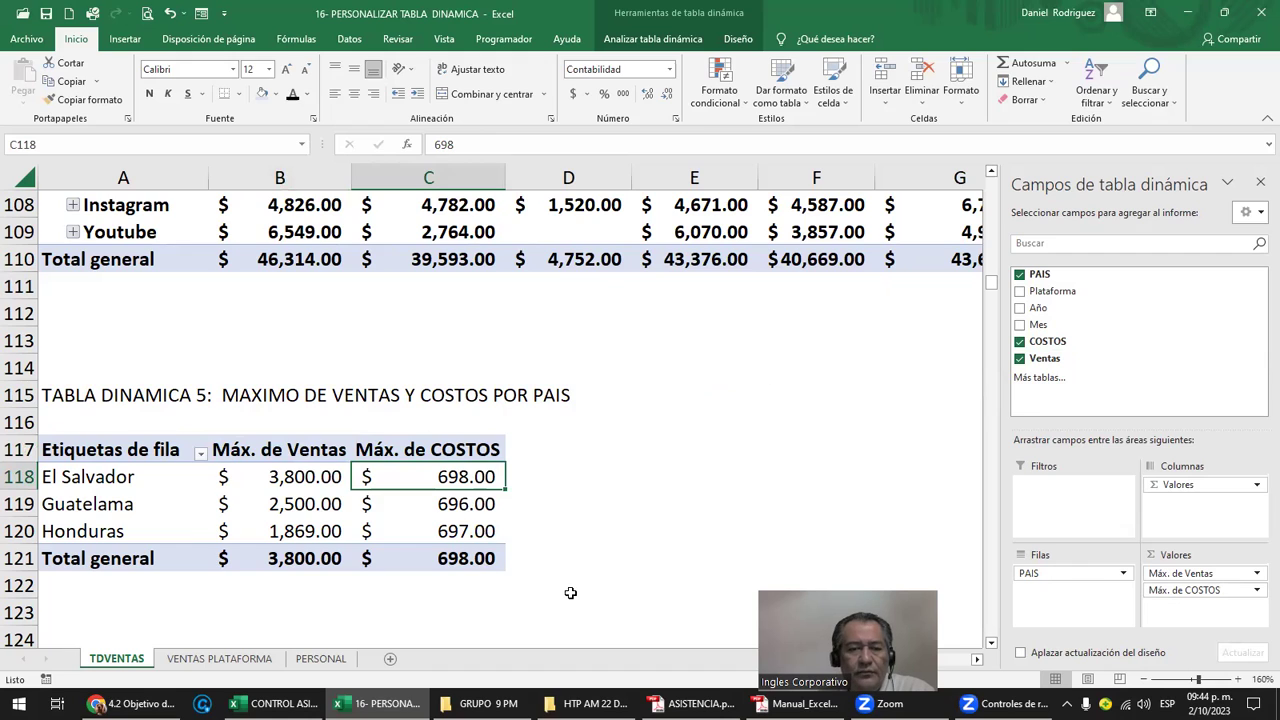
{"action": "left_click", "coordinate": [272, 449]}
{"action": "left_click", "coordinate": [417, 452]}
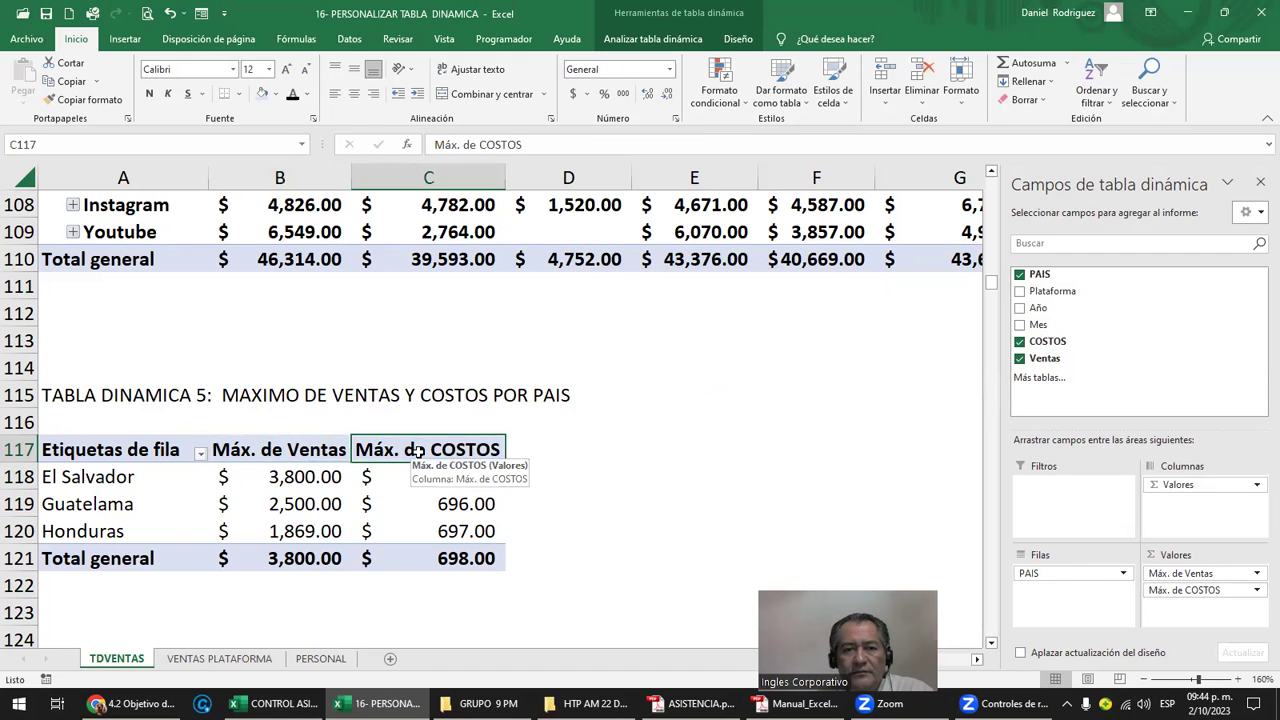
{"action": "left_click", "coordinate": [617, 467]}
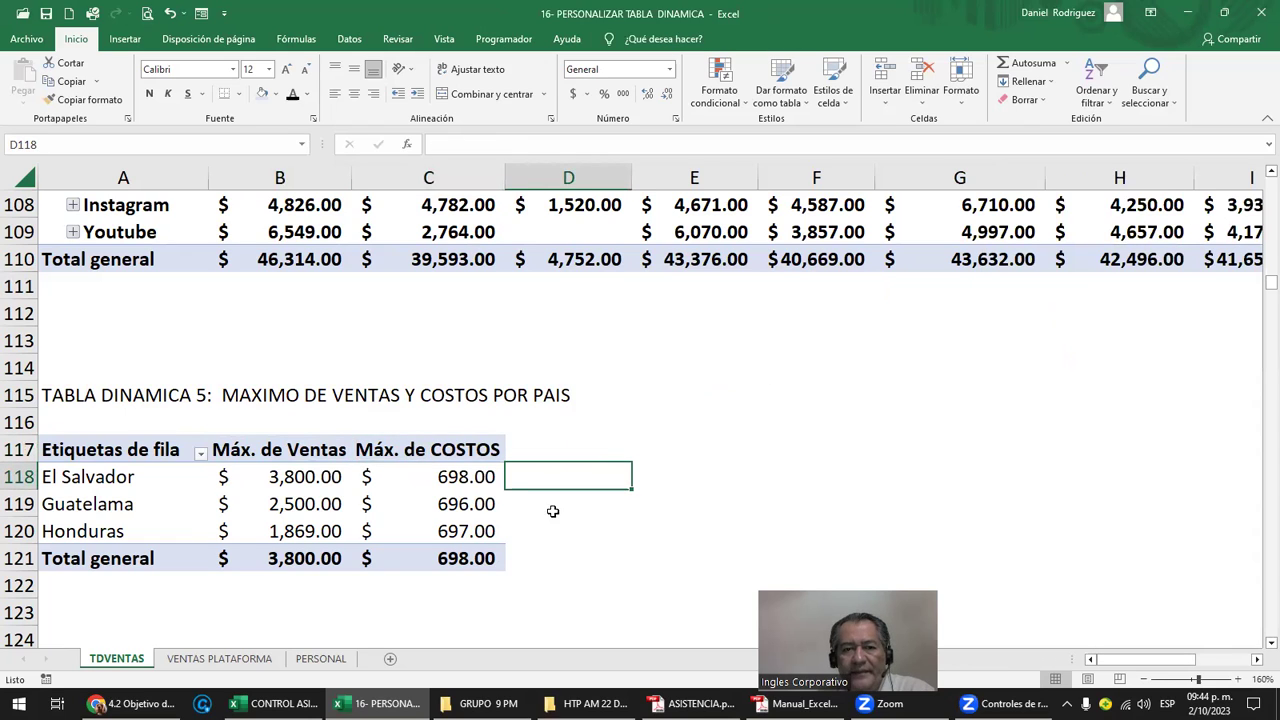
{"action": "mouse_move", "coordinate": [452, 477]}
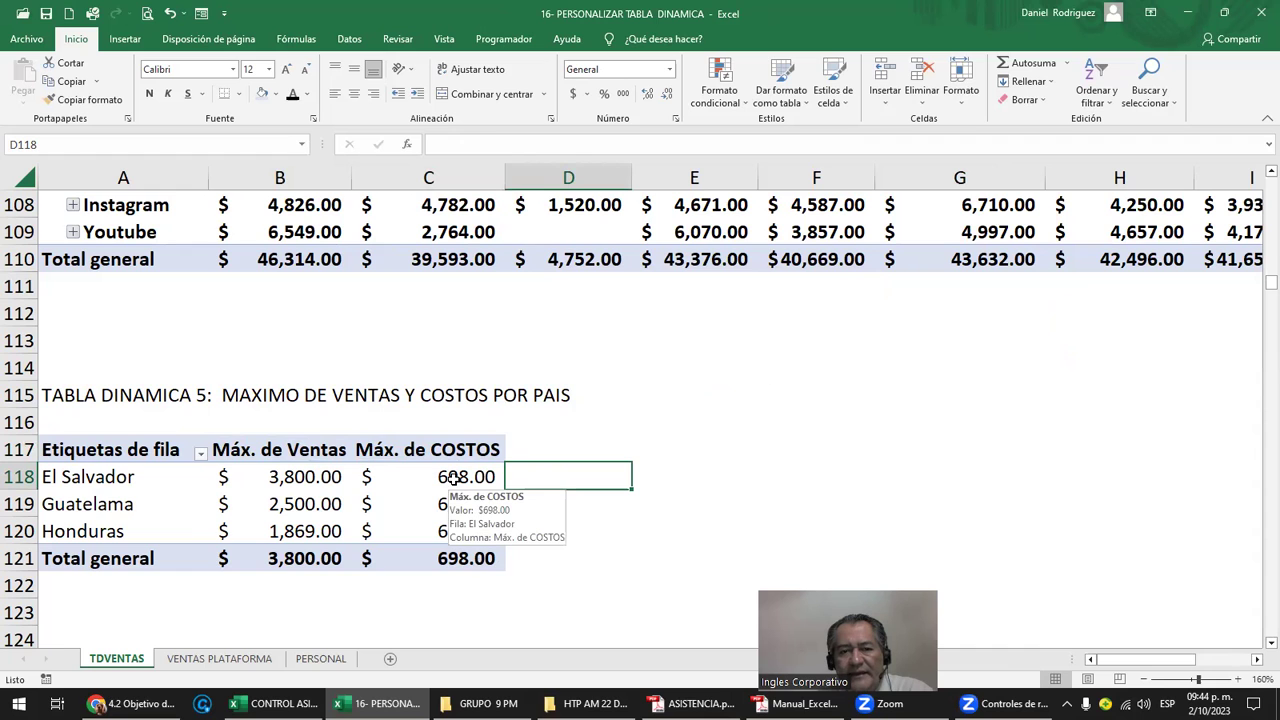
{"action": "left_click", "coordinate": [453, 477]}
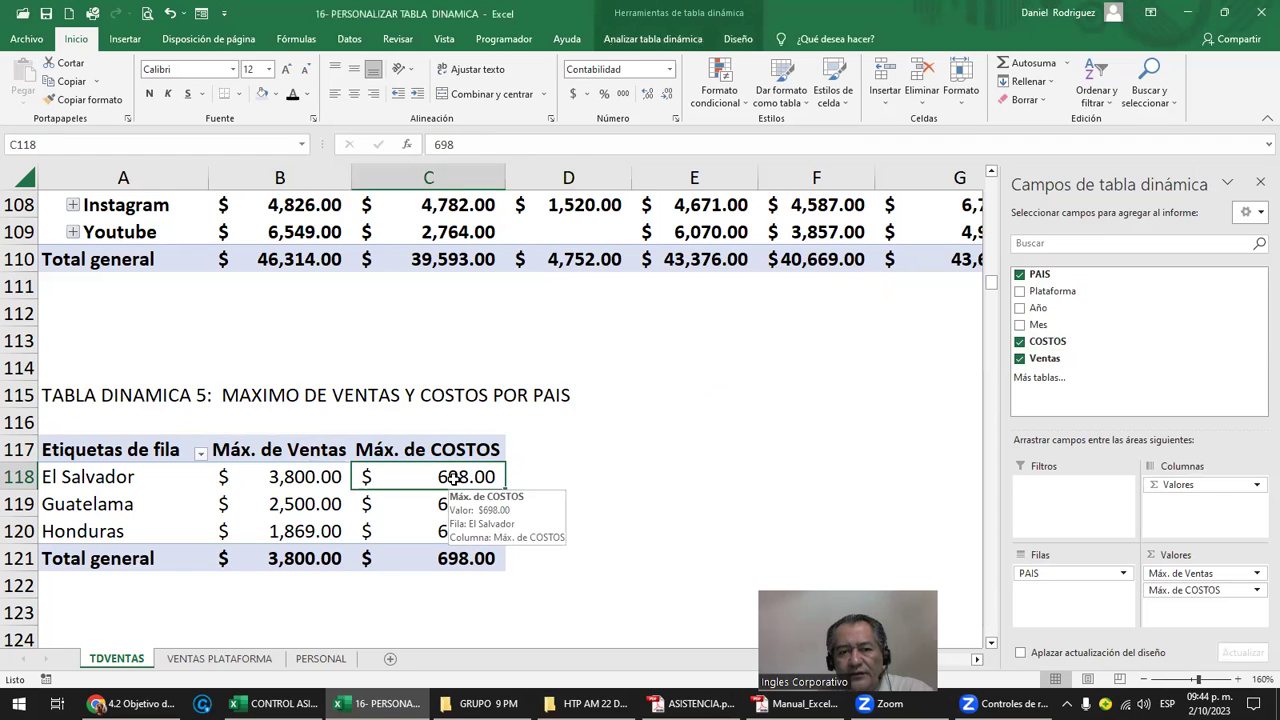
{"action": "double_click", "coordinate": [453, 477]}
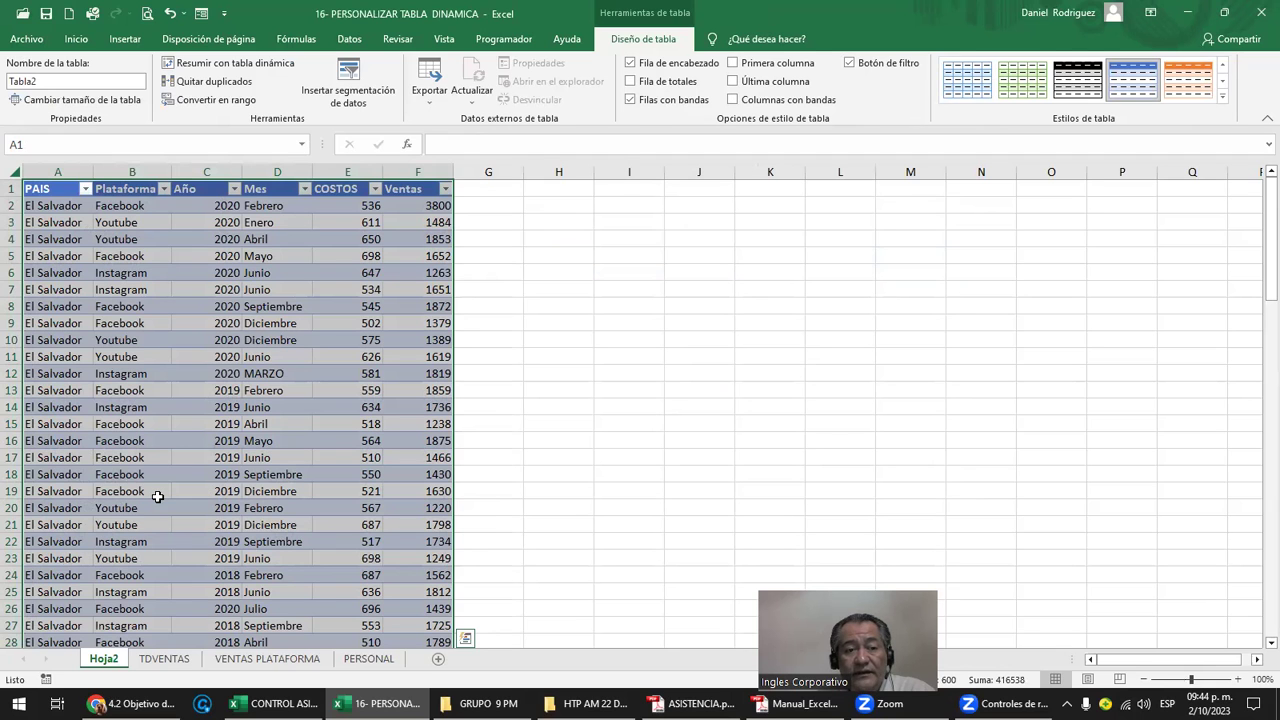
{"action": "scroll", "coordinate": [157, 497], "scroll_direction": "down", "scroll_amount": 4}
{"action": "scroll", "coordinate": [157, 497], "scroll_direction": "down", "scroll_amount": 5}
{"action": "scroll", "coordinate": [155, 500], "scroll_direction": "up", "scroll_amount": 4}
{"action": "scroll", "coordinate": [155, 506], "scroll_direction": "up", "scroll_amount": 5}
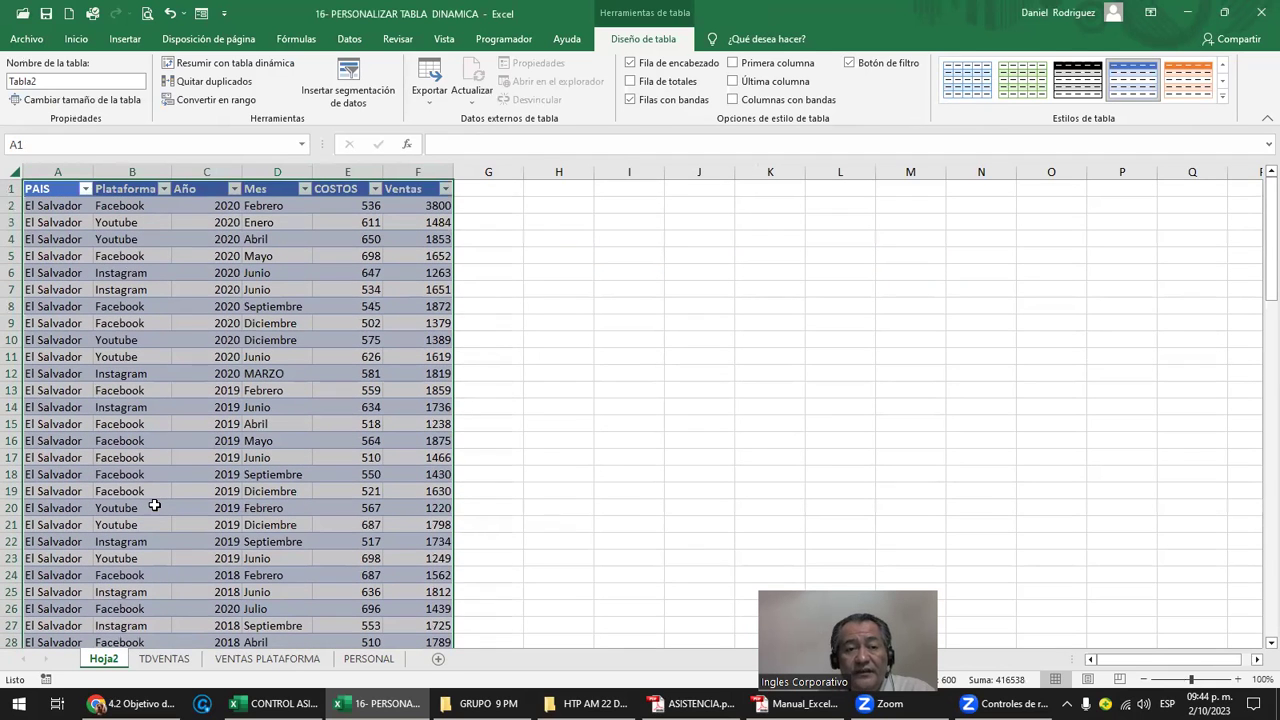
{"action": "right_click", "coordinate": [110, 663]}
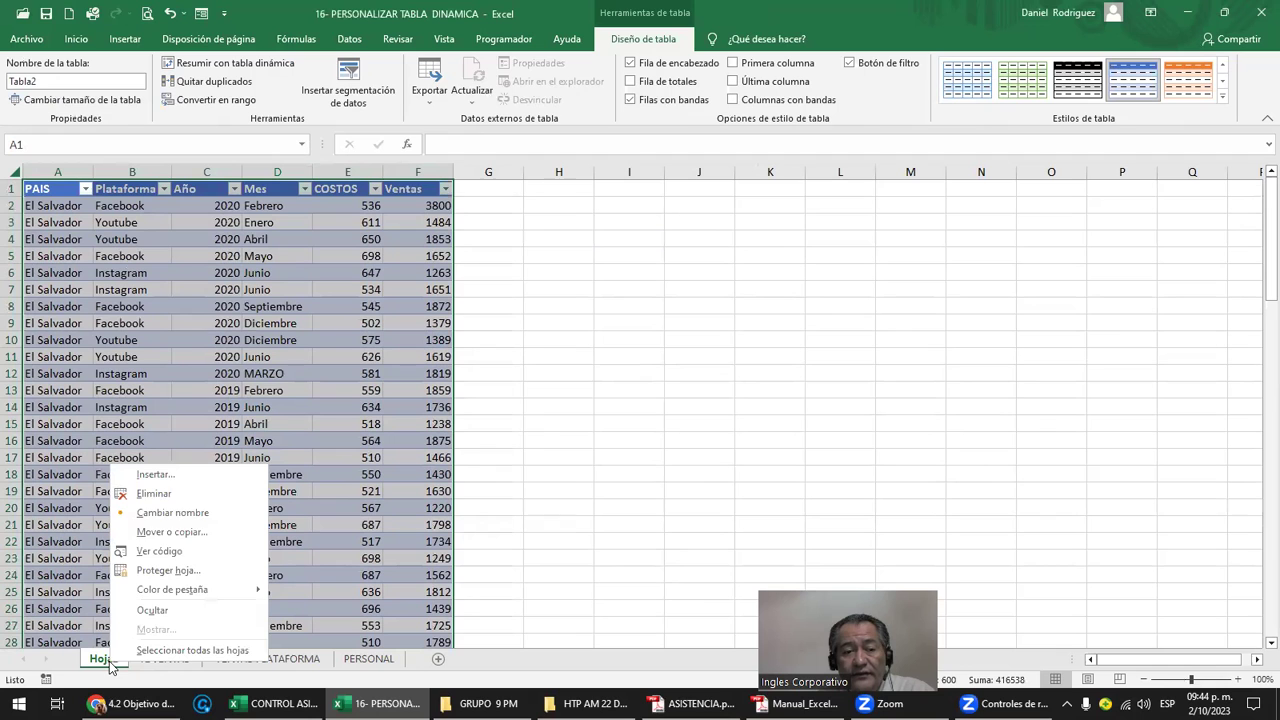
{"action": "left_click", "coordinate": [140, 492]}
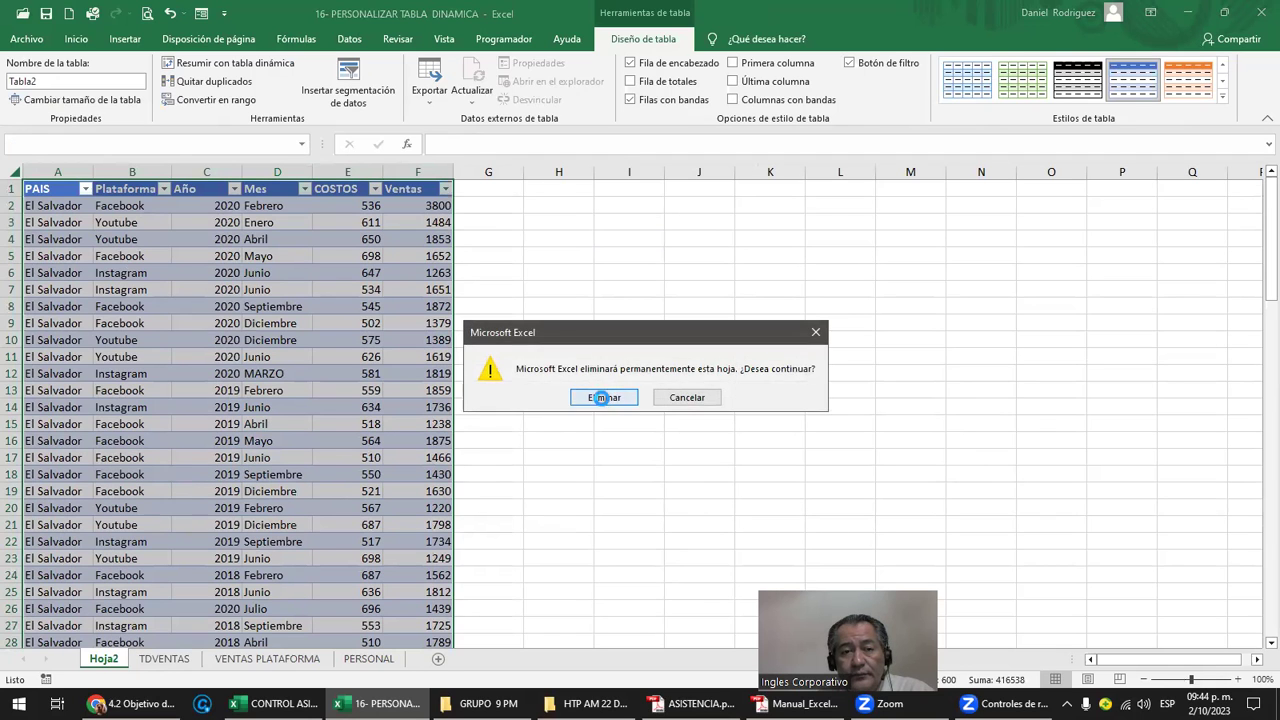
{"action": "left_click", "coordinate": [604, 397]}
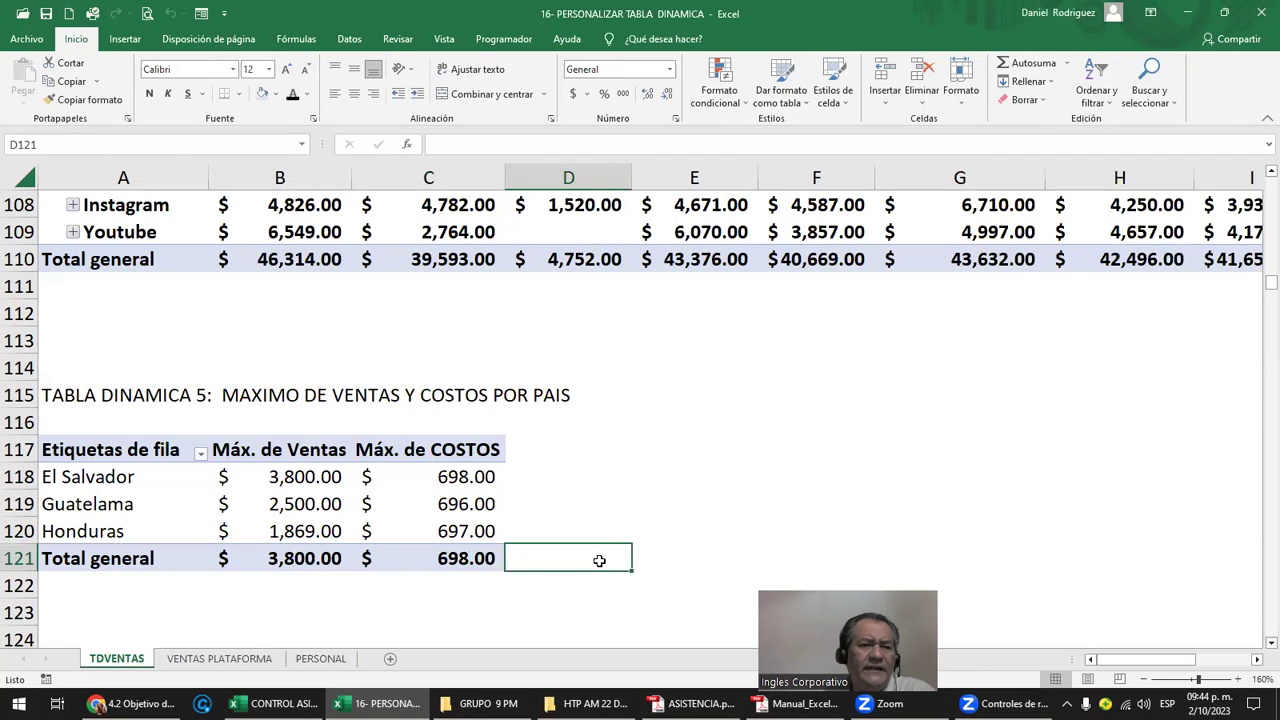
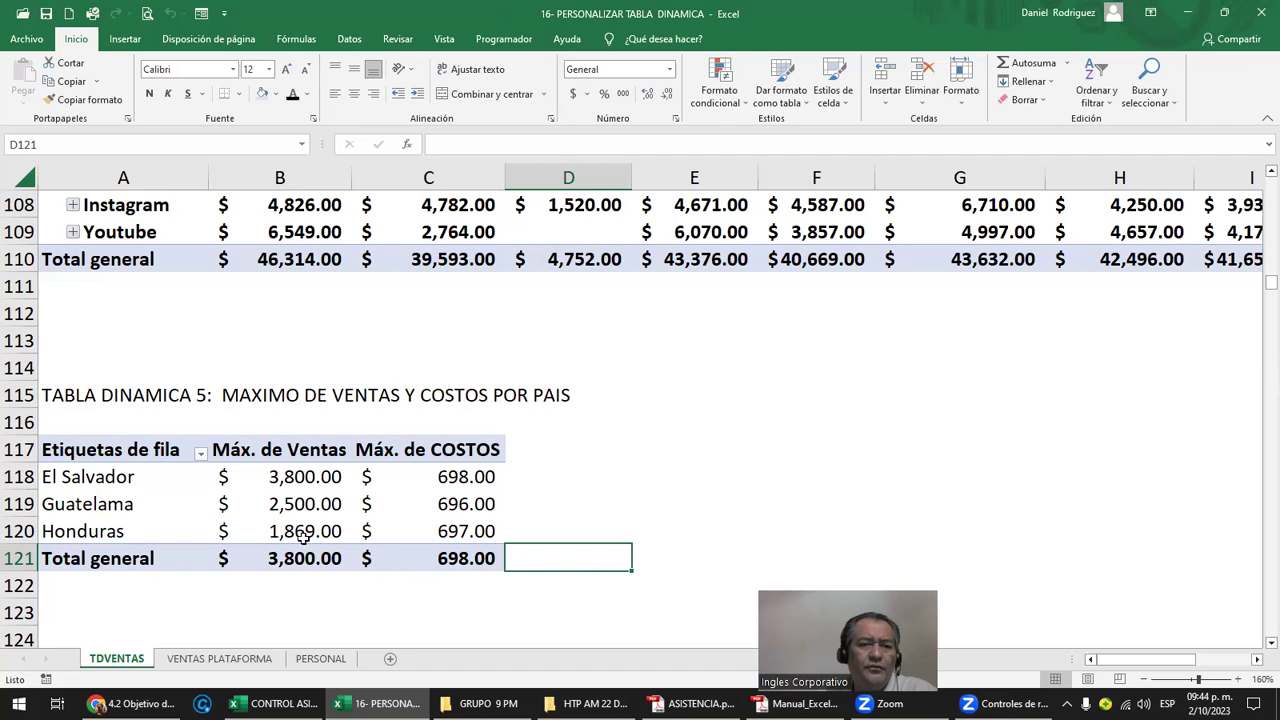
Drill down on Guatemala's Máx. de COSTOS in pivot table 5 and scroll through the Hoja3 detail rows
{"action": "double_click", "coordinate": [455, 505]}
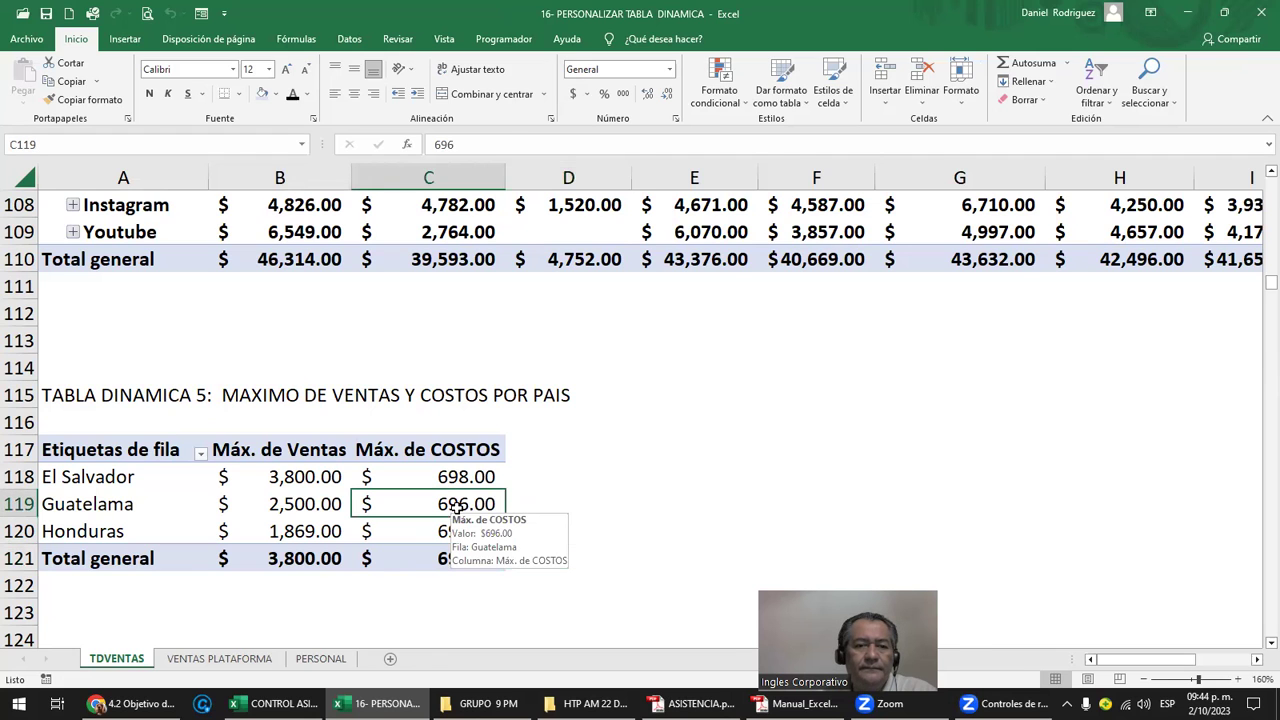
{"action": "scroll", "coordinate": [537, 492], "scroll_direction": "up", "scroll_amount": 2, "text": "ctrl"}
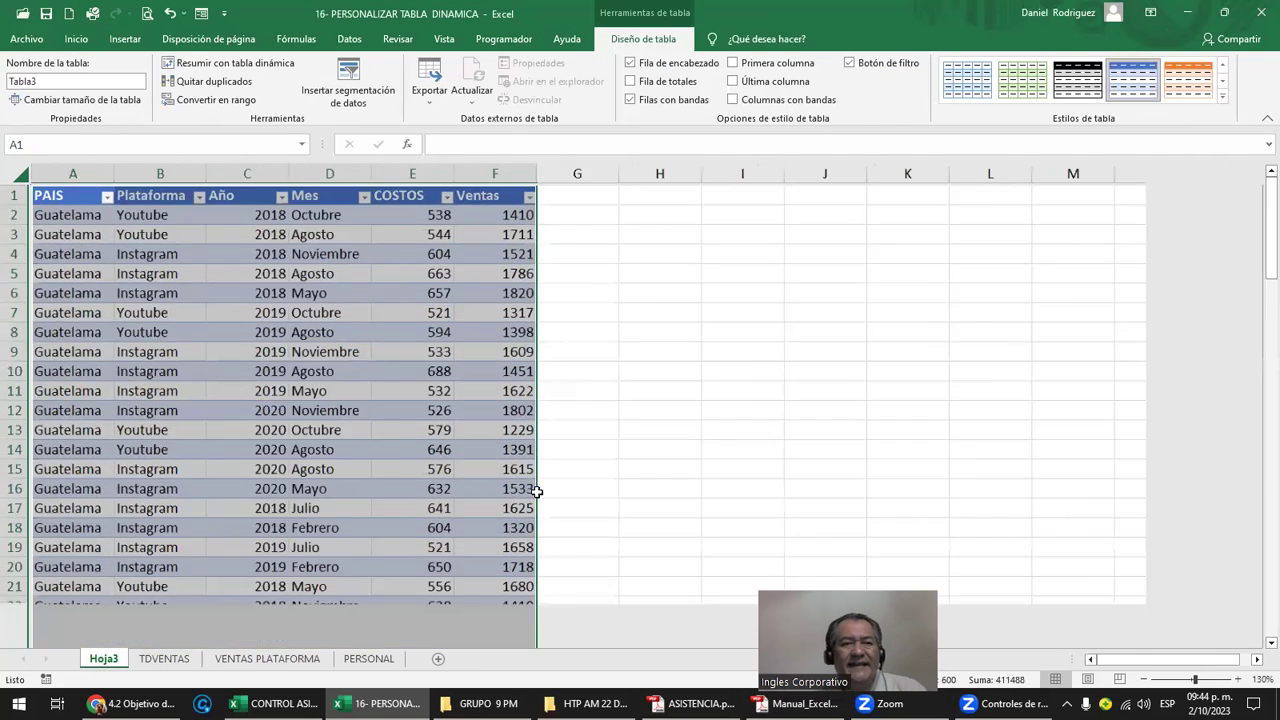
{"action": "scroll", "coordinate": [537, 492], "scroll_direction": "up", "scroll_amount": 4, "text": "ctrl"}
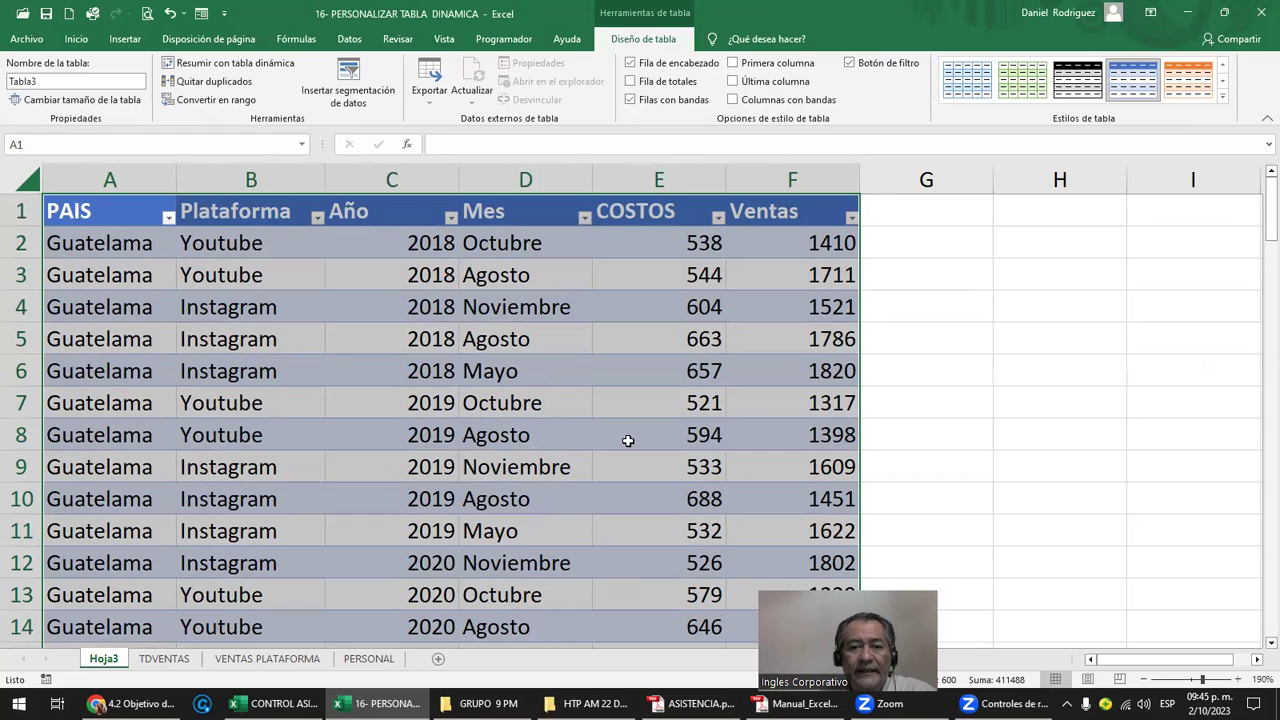
{"action": "scroll", "coordinate": [628, 440], "scroll_direction": "down", "scroll_amount": 4}
{"action": "scroll", "coordinate": [628, 440], "scroll_direction": "down", "scroll_amount": 1}
{"action": "scroll", "coordinate": [628, 440], "scroll_direction": "down", "scroll_amount": 5}
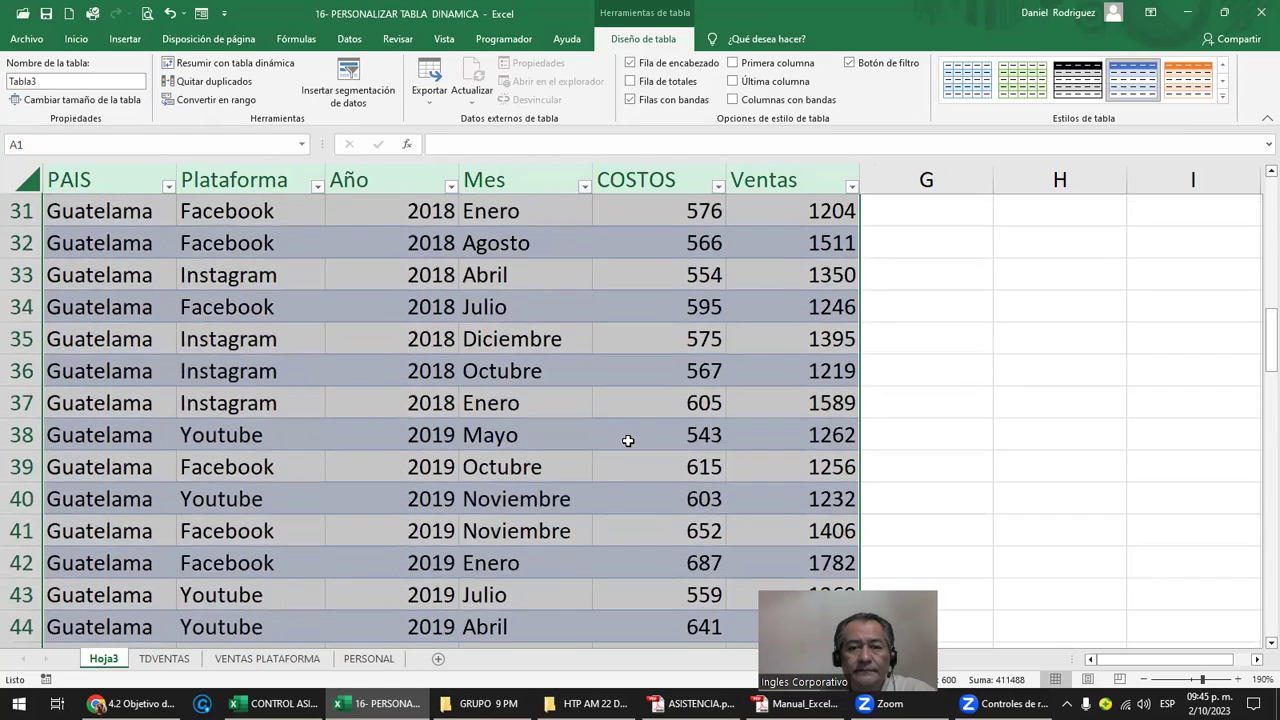
{"action": "scroll", "coordinate": [628, 440], "scroll_direction": "down", "scroll_amount": 3}
{"action": "scroll", "coordinate": [628, 442], "scroll_direction": "down", "scroll_amount": 5}
{"action": "scroll", "coordinate": [628, 442], "scroll_direction": "down", "scroll_amount": 3}
{"action": "scroll", "coordinate": [628, 442], "scroll_direction": "up", "scroll_amount": 4}
{"action": "scroll", "coordinate": [628, 443], "scroll_direction": "up", "scroll_amount": 10}
{"action": "scroll", "coordinate": [628, 443], "scroll_direction": "up", "scroll_amount": 3}
{"action": "scroll", "coordinate": [628, 443], "scroll_direction": "up", "scroll_amount": 4}
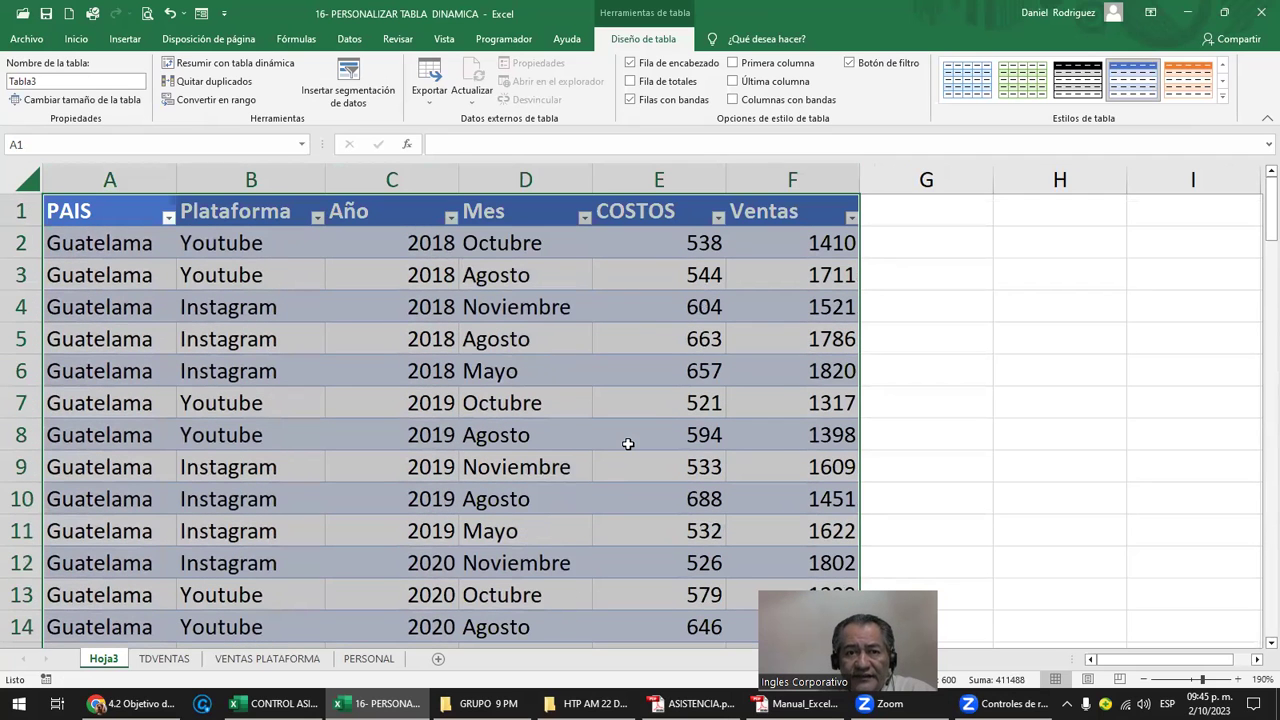
Check the COSTOS filter options without filtering, then glance at TDVENTAS and return to Hoja3
{"action": "left_click", "coordinate": [717, 218]}
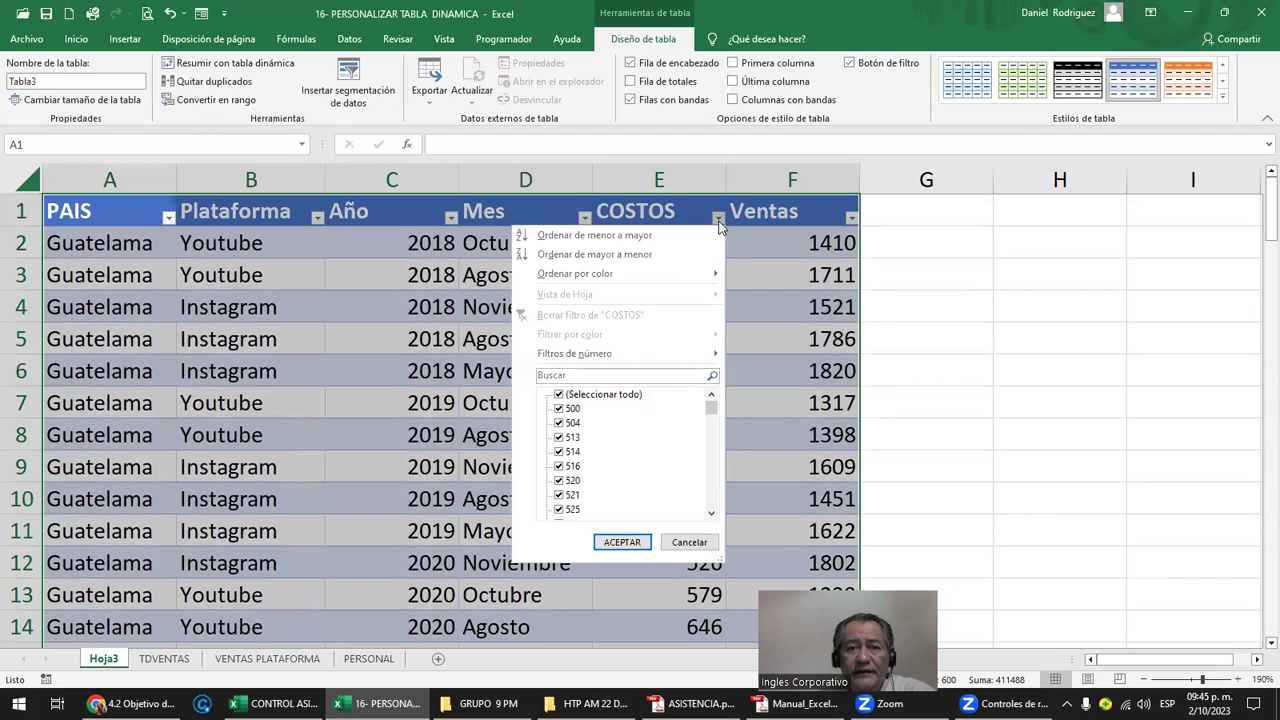
{"action": "left_click", "coordinate": [1060, 423]}
{"action": "left_click", "coordinate": [1060, 423]}
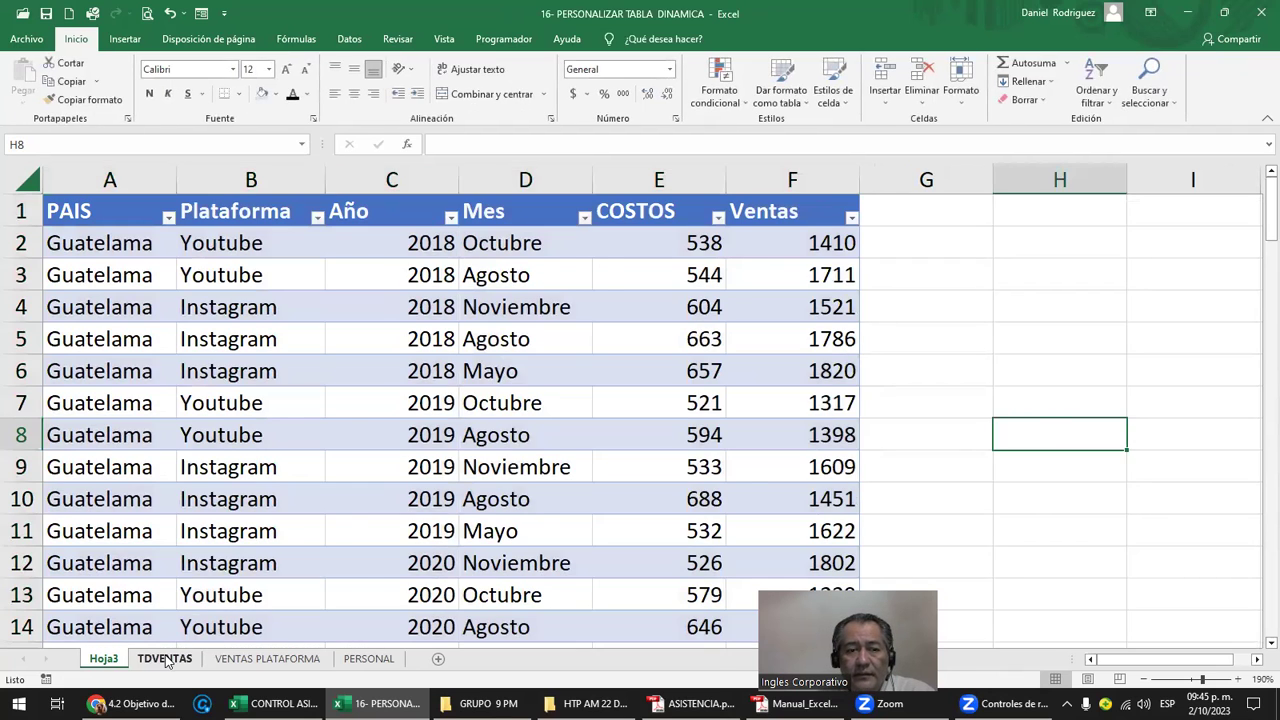
{"action": "left_click", "coordinate": [166, 660]}
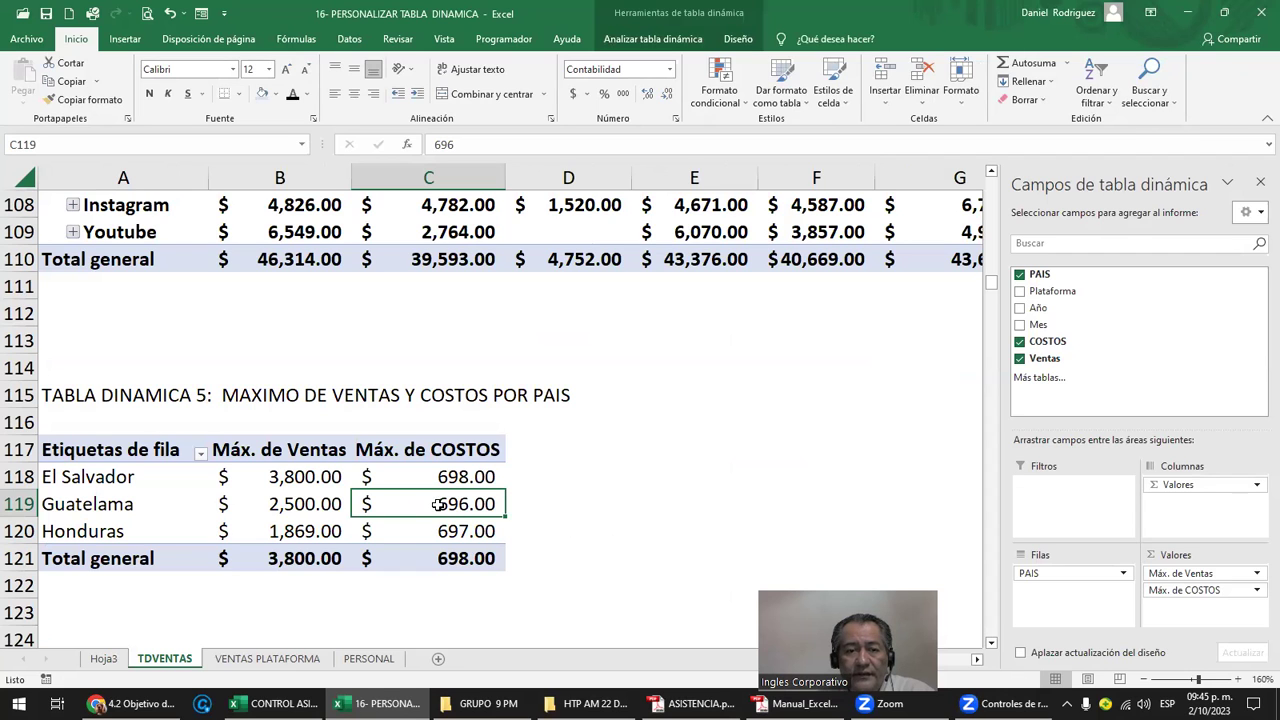
{"action": "left_click", "coordinate": [104, 659]}
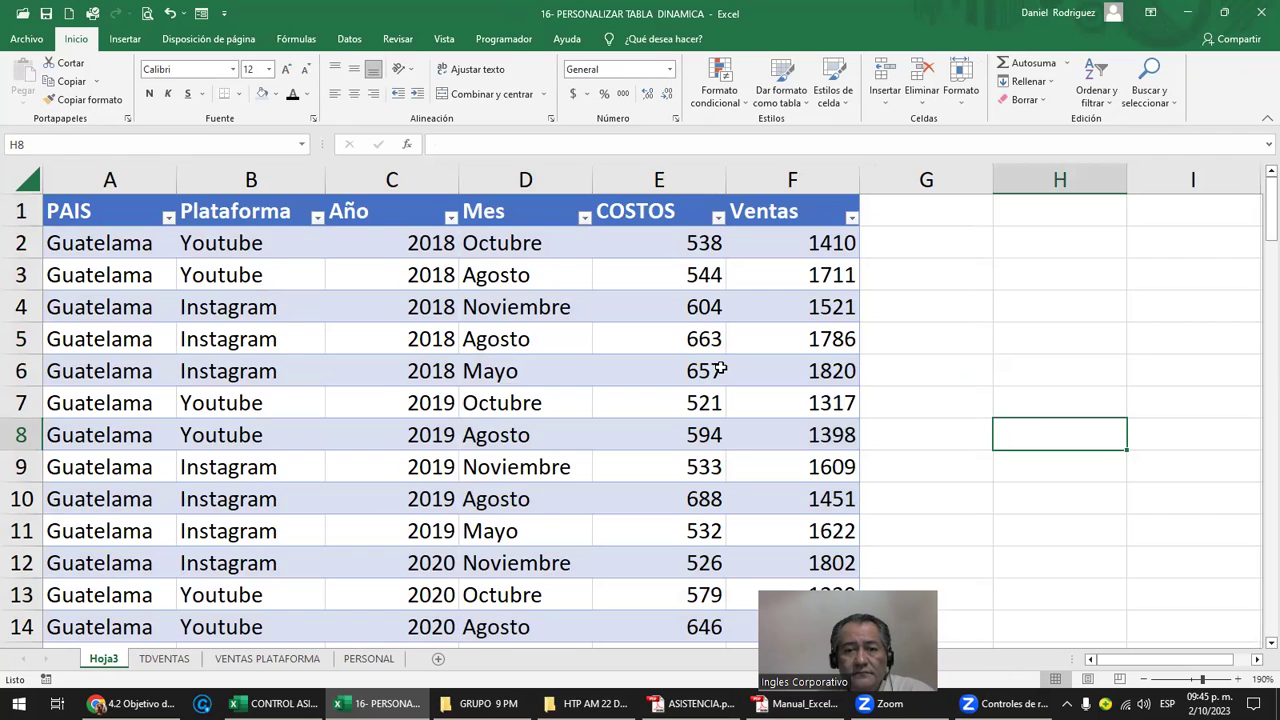
Scroll the Hoja3 detail table and select cells E40 and E53
{"action": "scroll", "coordinate": [720, 370], "scroll_direction": "down", "scroll_amount": 3}
{"action": "scroll", "coordinate": [720, 370], "scroll_direction": "down", "scroll_amount": 2}
{"action": "scroll", "coordinate": [720, 370], "scroll_direction": "down", "scroll_amount": 5}
{"action": "scroll", "coordinate": [720, 370], "scroll_direction": "down", "scroll_amount": 3}
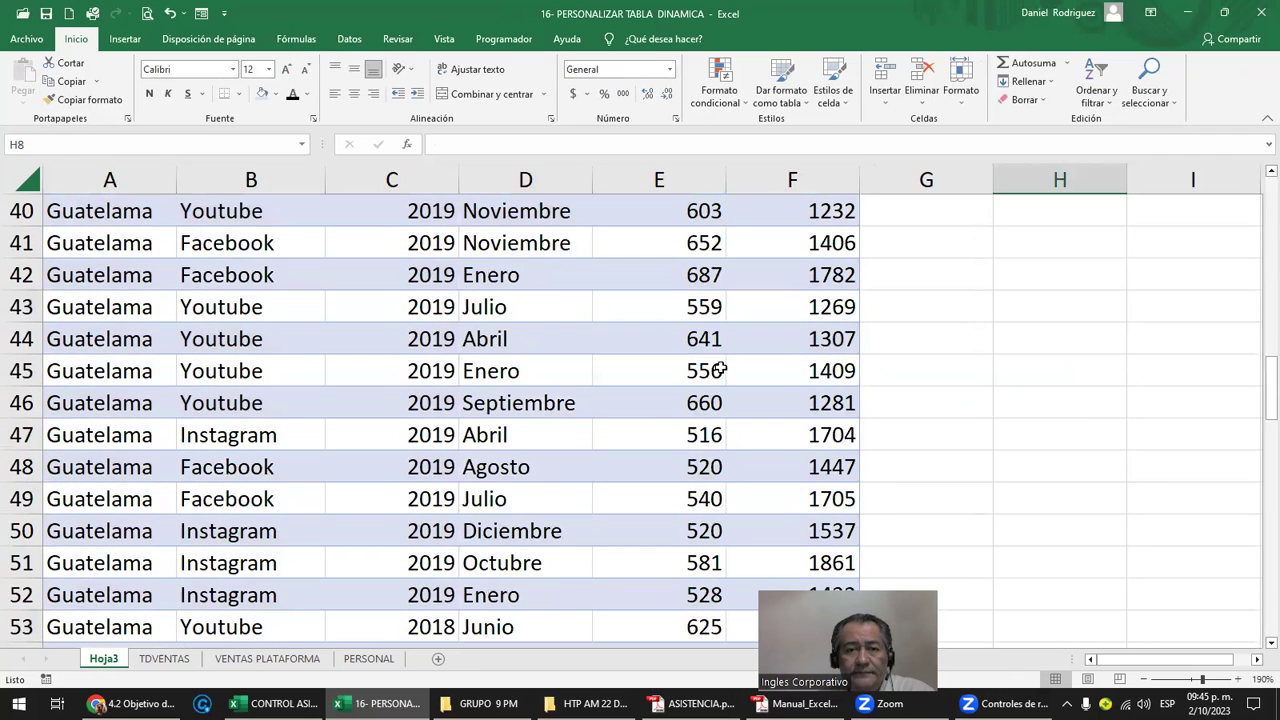
{"action": "right_click", "coordinate": [103, 660]}
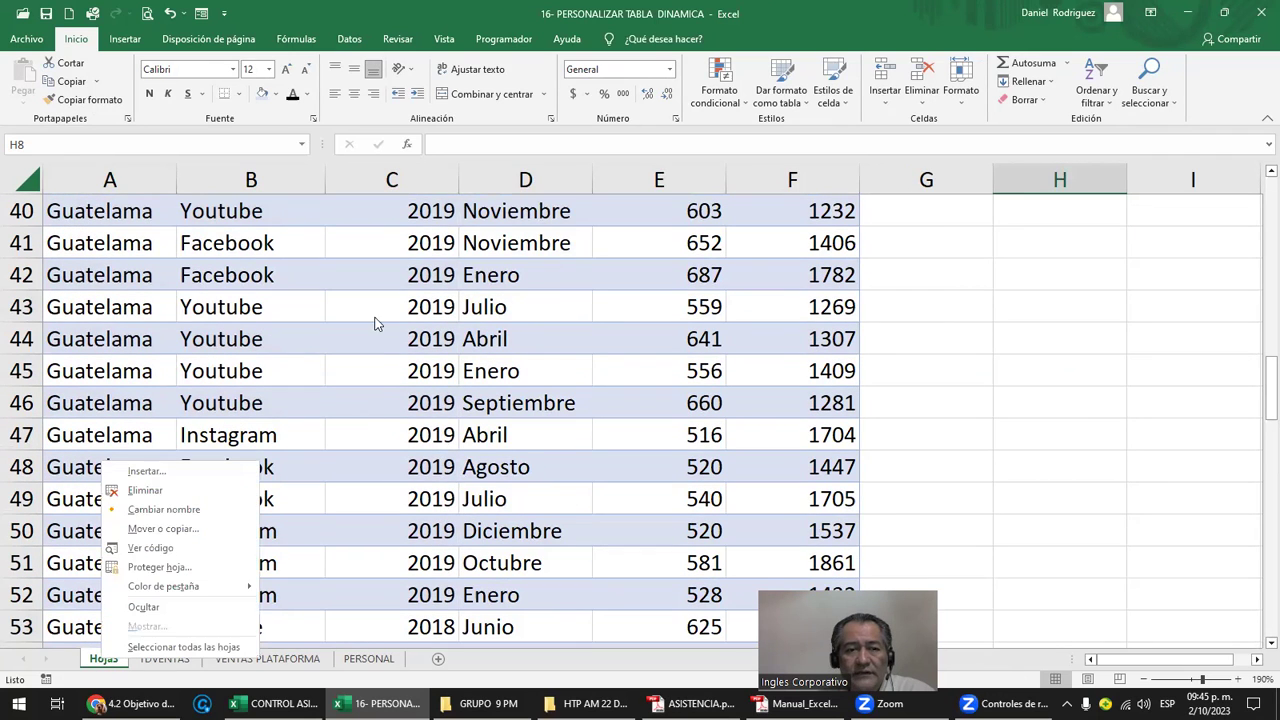
{"action": "left_click", "coordinate": [410, 316]}
{"action": "left_click", "coordinate": [688, 212]}
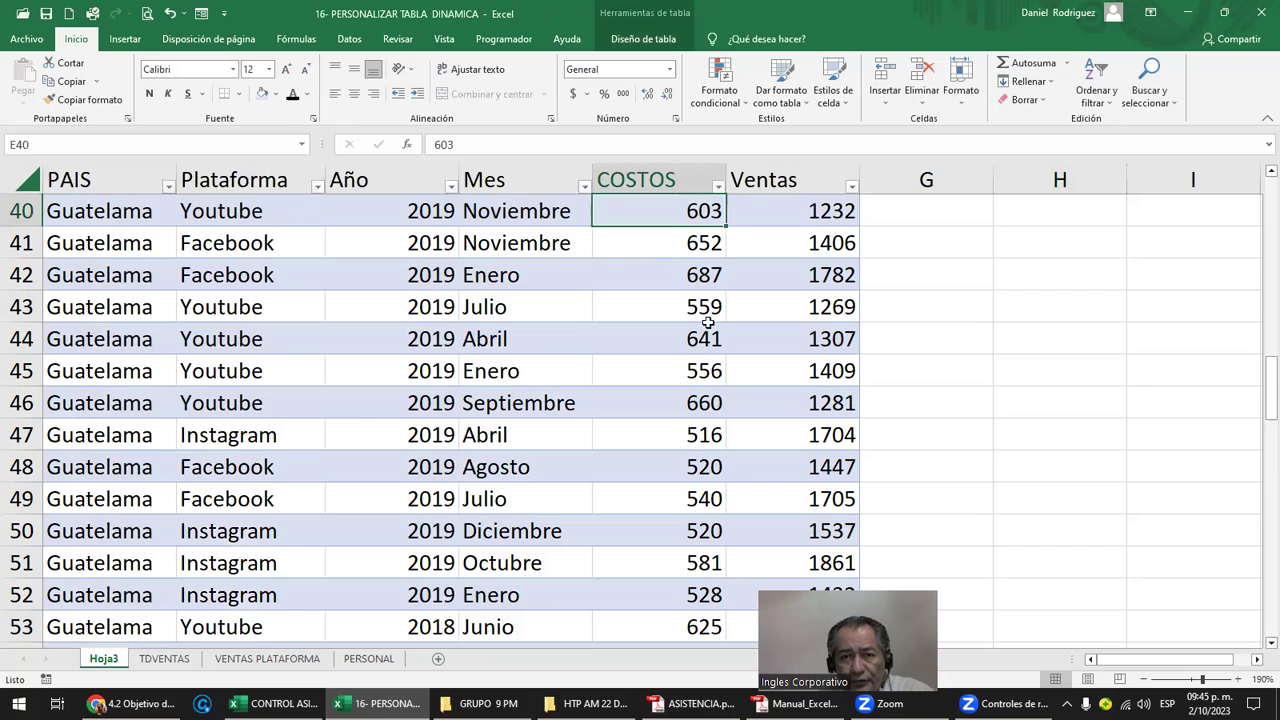
{"action": "left_click", "coordinate": [700, 614]}
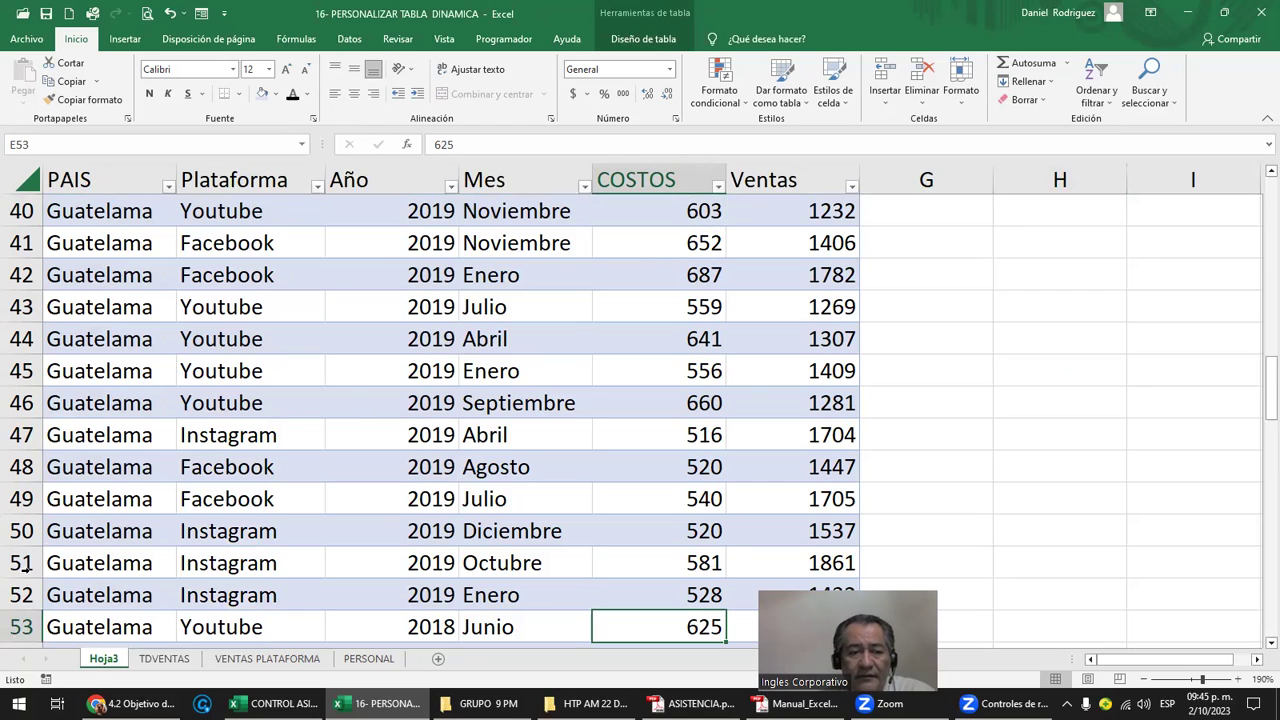
Delete the Hoja3 sheet, confirming the permanent deletion, and land back on TDVENTAS
{"action": "right_click", "coordinate": [103, 660]}
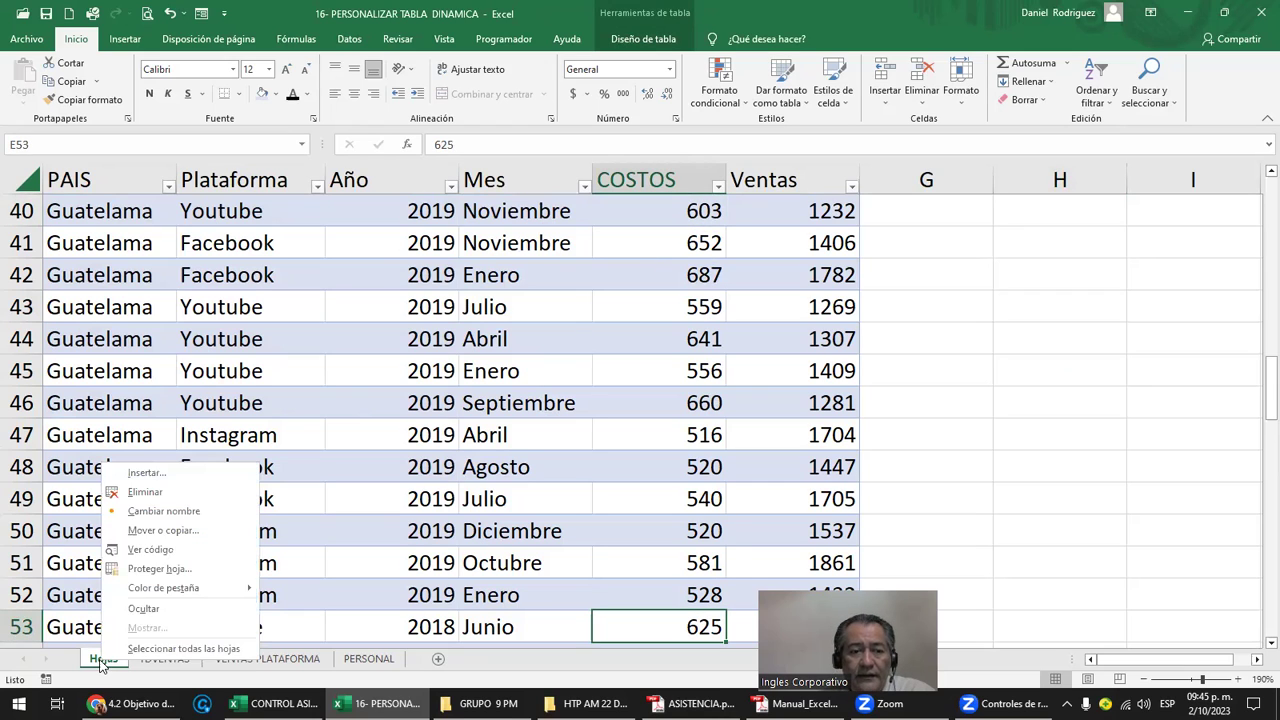
{"action": "left_click", "coordinate": [150, 491]}
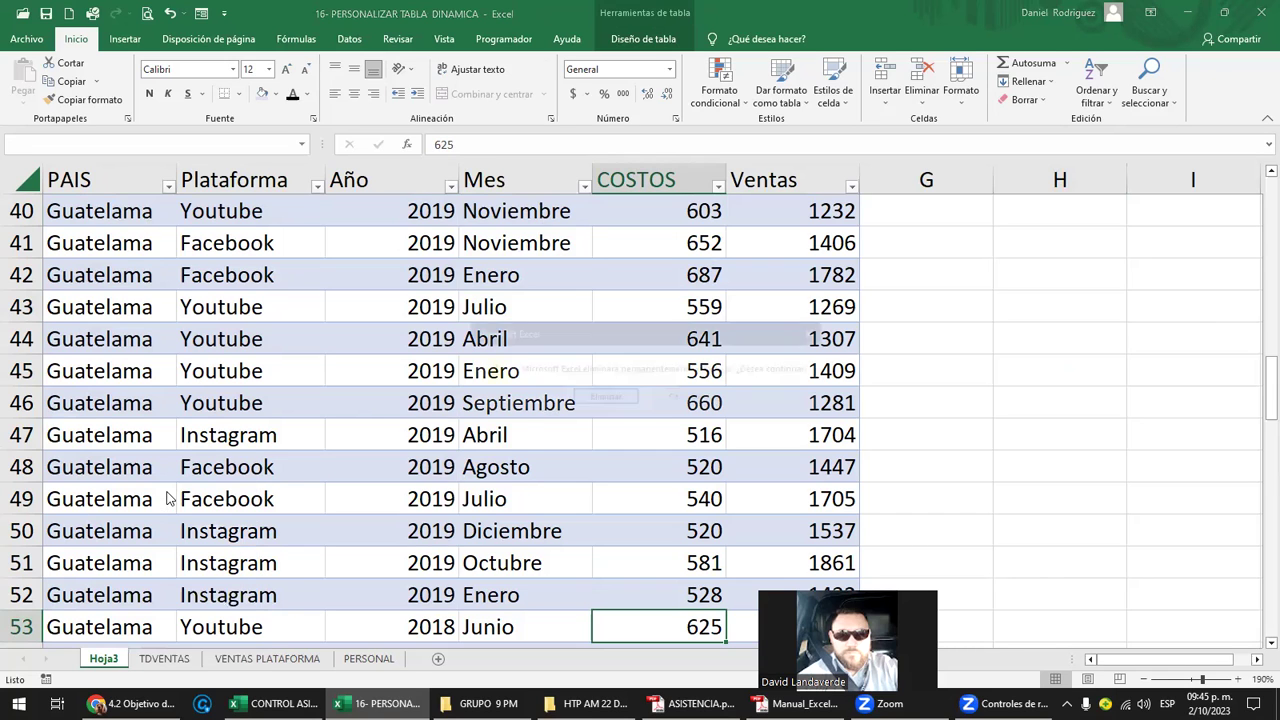
{"action": "left_click", "coordinate": [603, 396]}
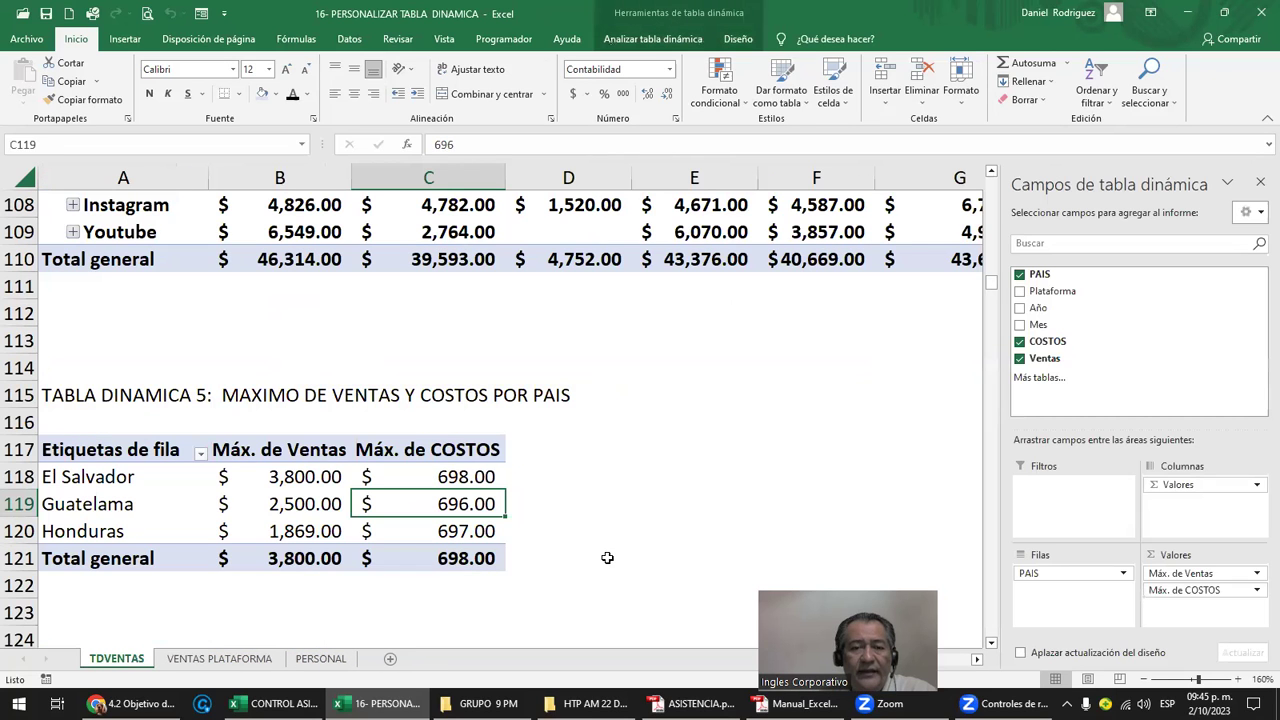
{"action": "left_click", "coordinate": [604, 557]}
{"action": "scroll", "coordinate": [580, 558], "scroll_direction": "down", "scroll_amount": 2}
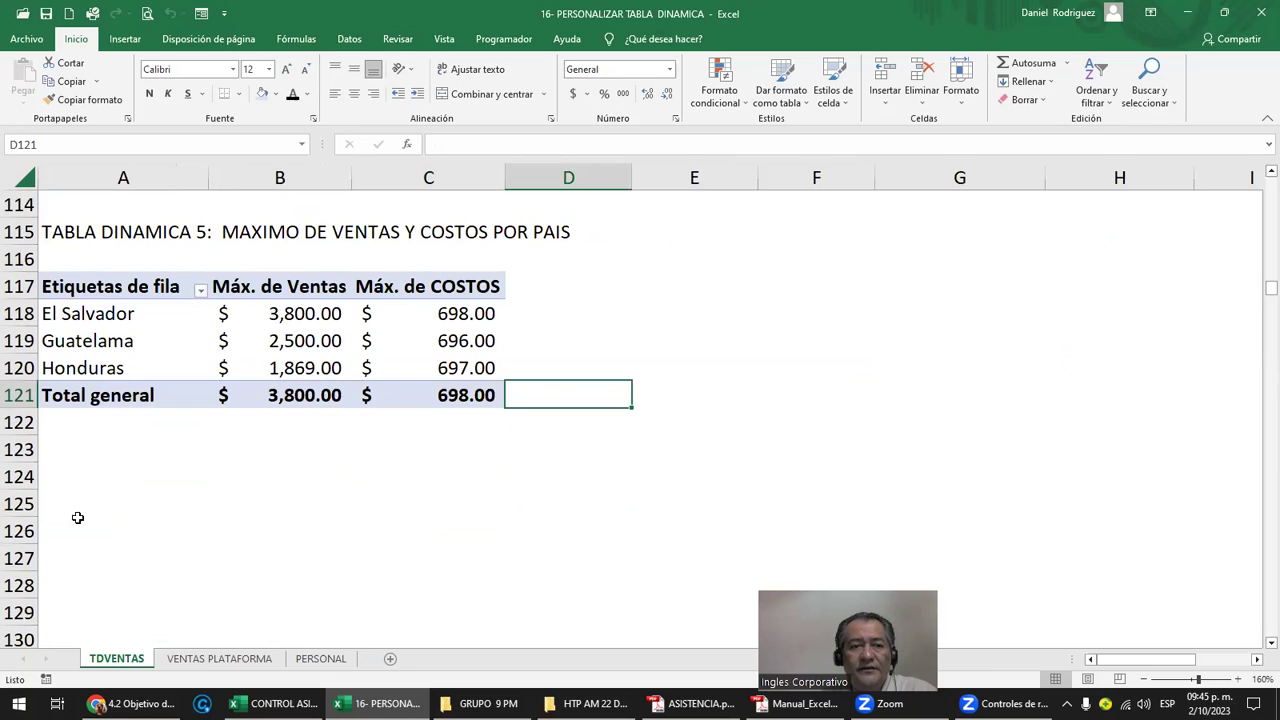
Copy the TABLA DINAMICA 6 title cell from the VENTAS PLATAFORMA task list
{"action": "left_click", "coordinate": [86, 489]}
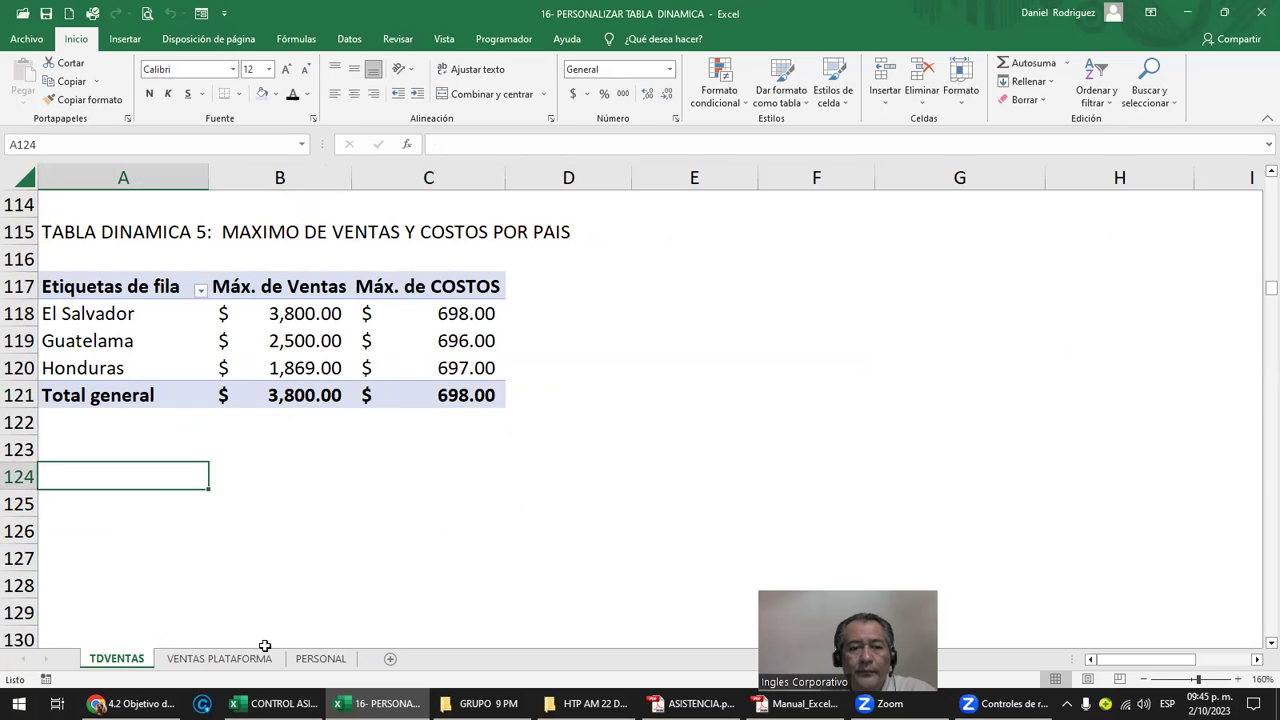
{"action": "left_click", "coordinate": [237, 663]}
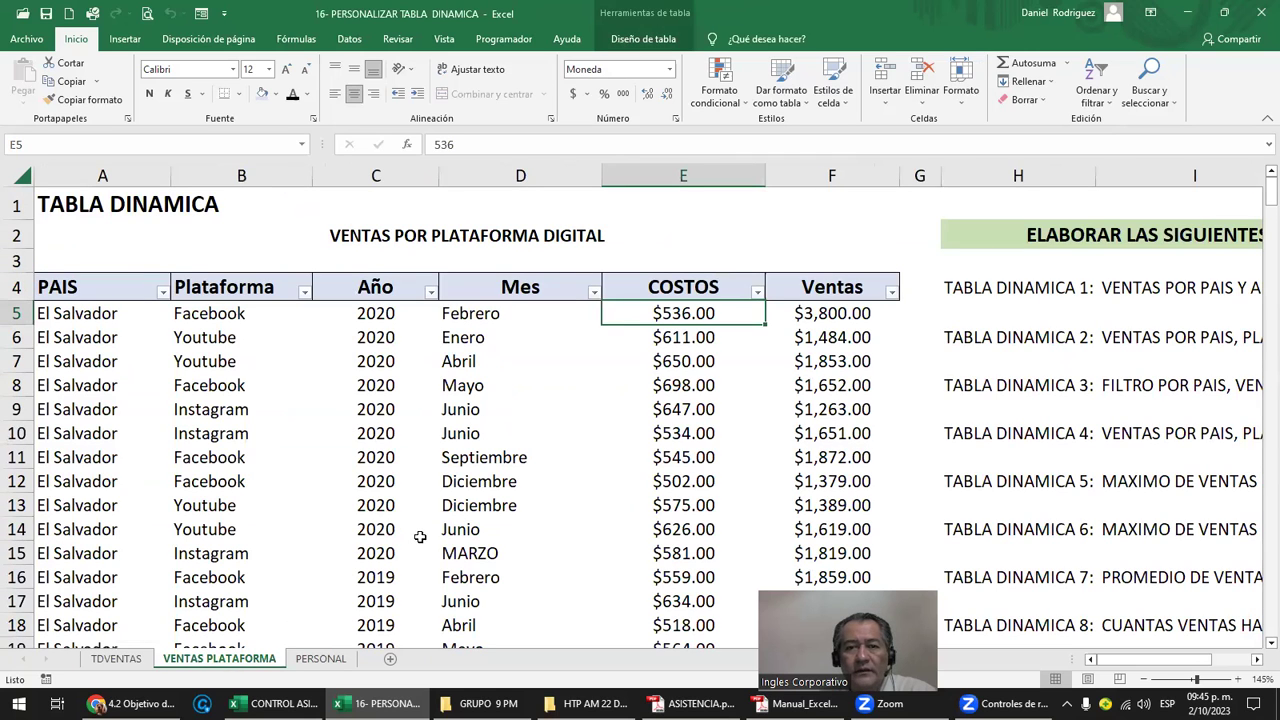
{"action": "scroll", "coordinate": [1005, 493], "scroll_direction": "down", "scroll_amount": 1}
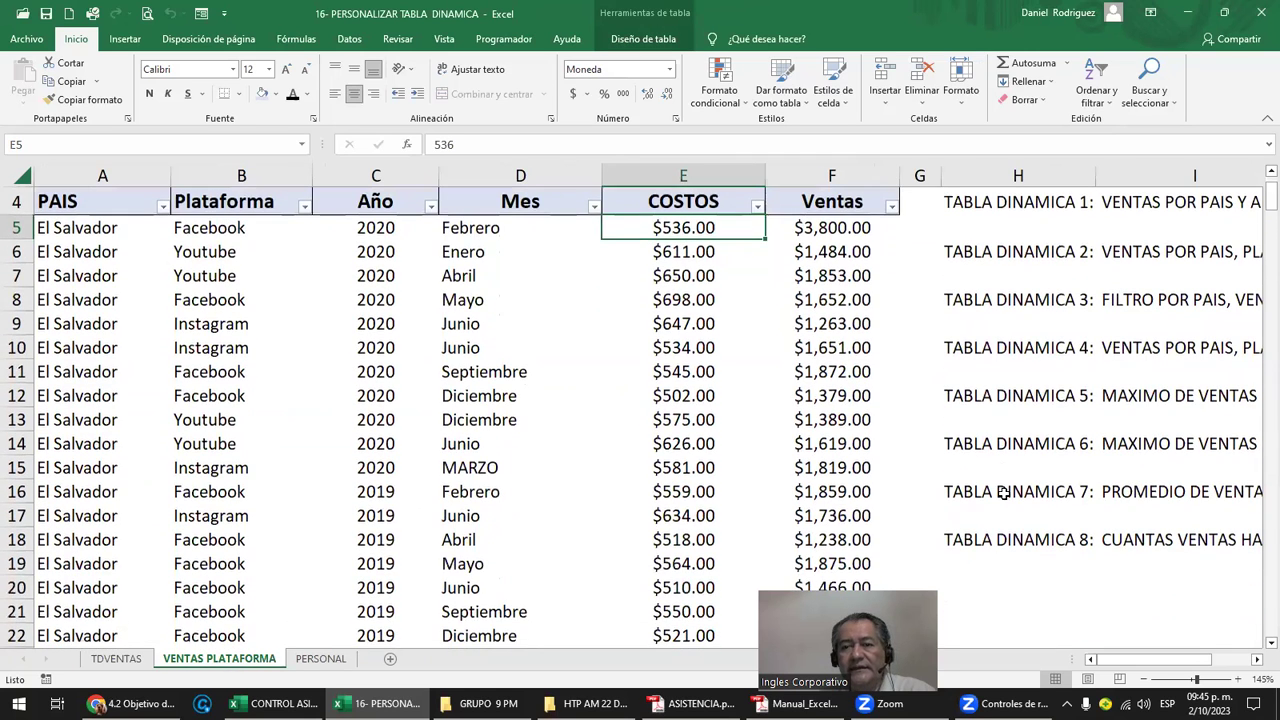
{"action": "left_click", "coordinate": [1040, 425]}
{"action": "key", "text": "Right"}
{"action": "key", "text": "Right"}
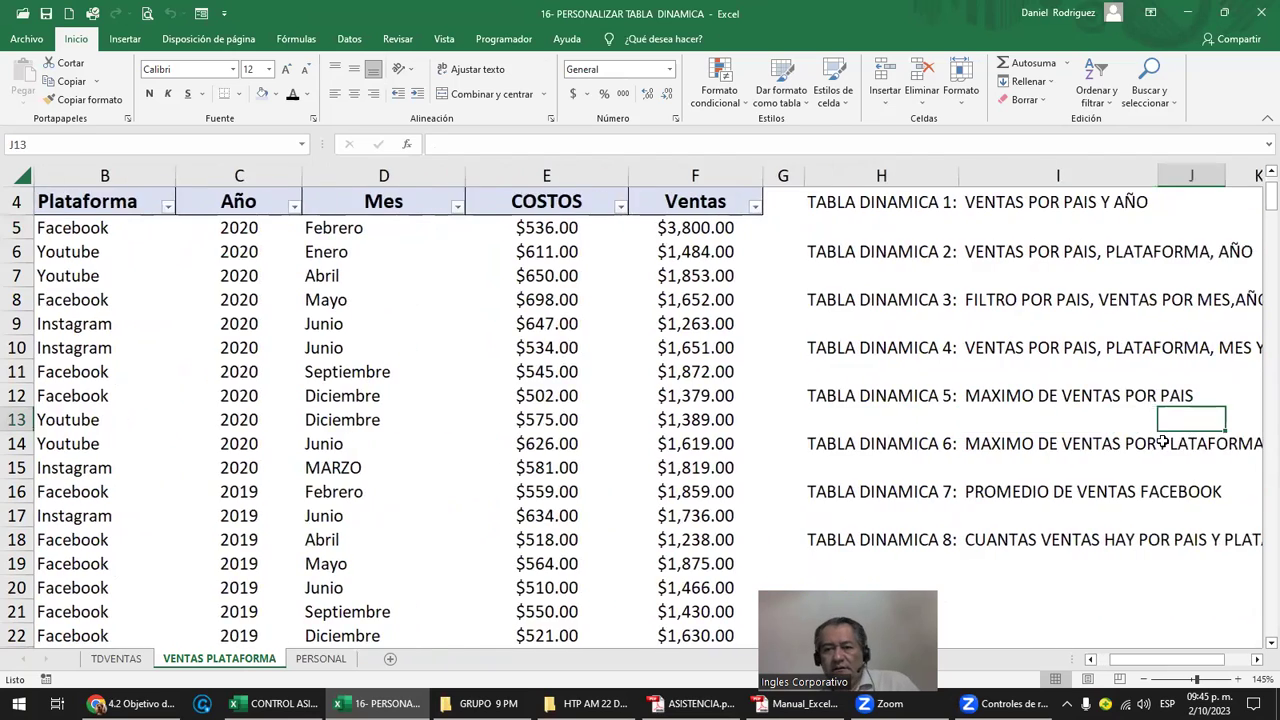
{"action": "key", "text": "Right"}
{"action": "key", "text": "Right"}
{"action": "key", "text": "Right"}
{"action": "key", "text": "Left"}
{"action": "key", "text": "Left"}
{"action": "key", "text": "Left"}
{"action": "key", "text": "Down"}
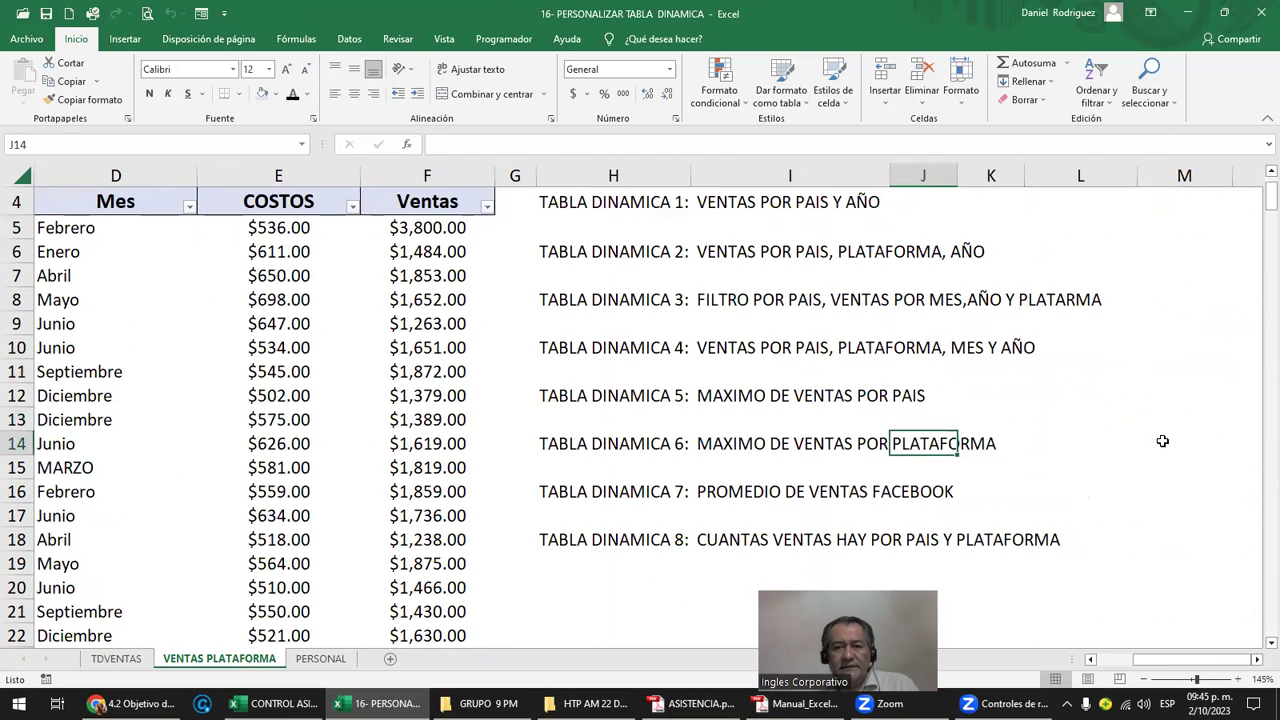
{"action": "key", "text": "Left"}
{"action": "key", "text": "Left"}
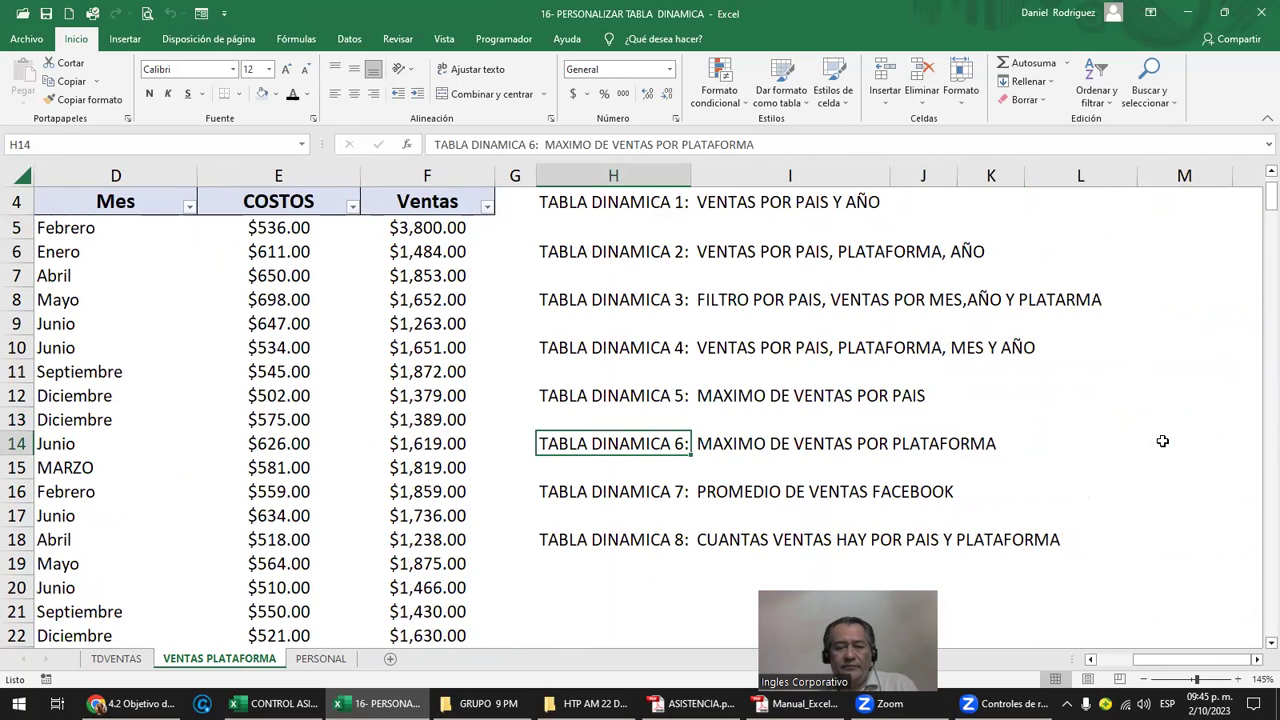
{"action": "key", "text": "ctrl+c"}
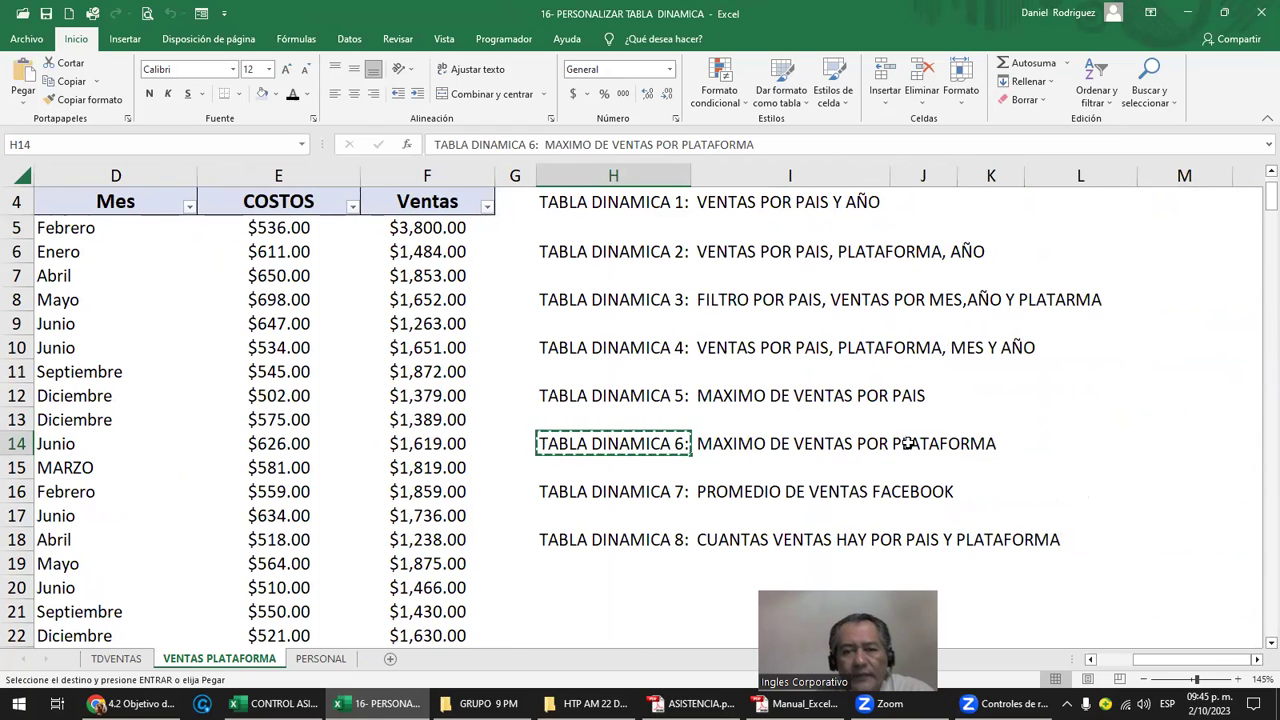
Paste the TABLA DINAMICA 6 title into TDVENTAS cell A126, then select A129 below it
{"action": "left_click", "coordinate": [125, 662]}
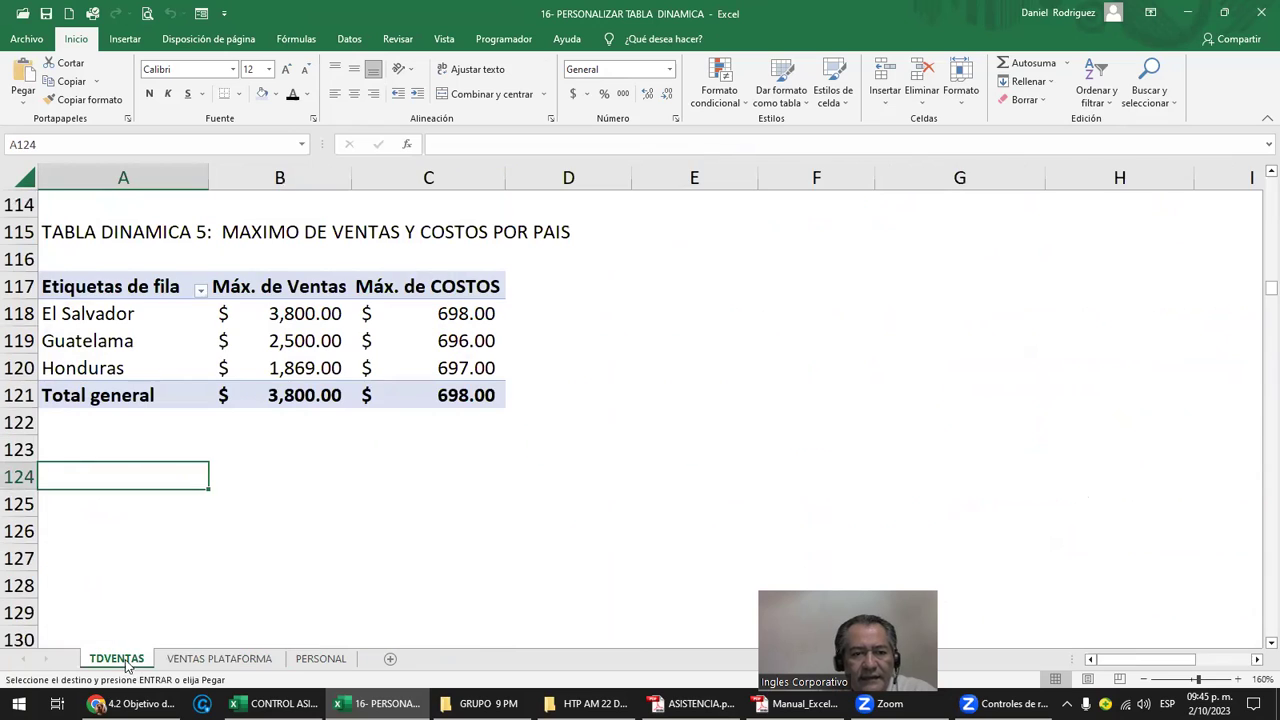
{"action": "left_click", "coordinate": [75, 521]}
{"action": "key", "text": "ctrl+v"}
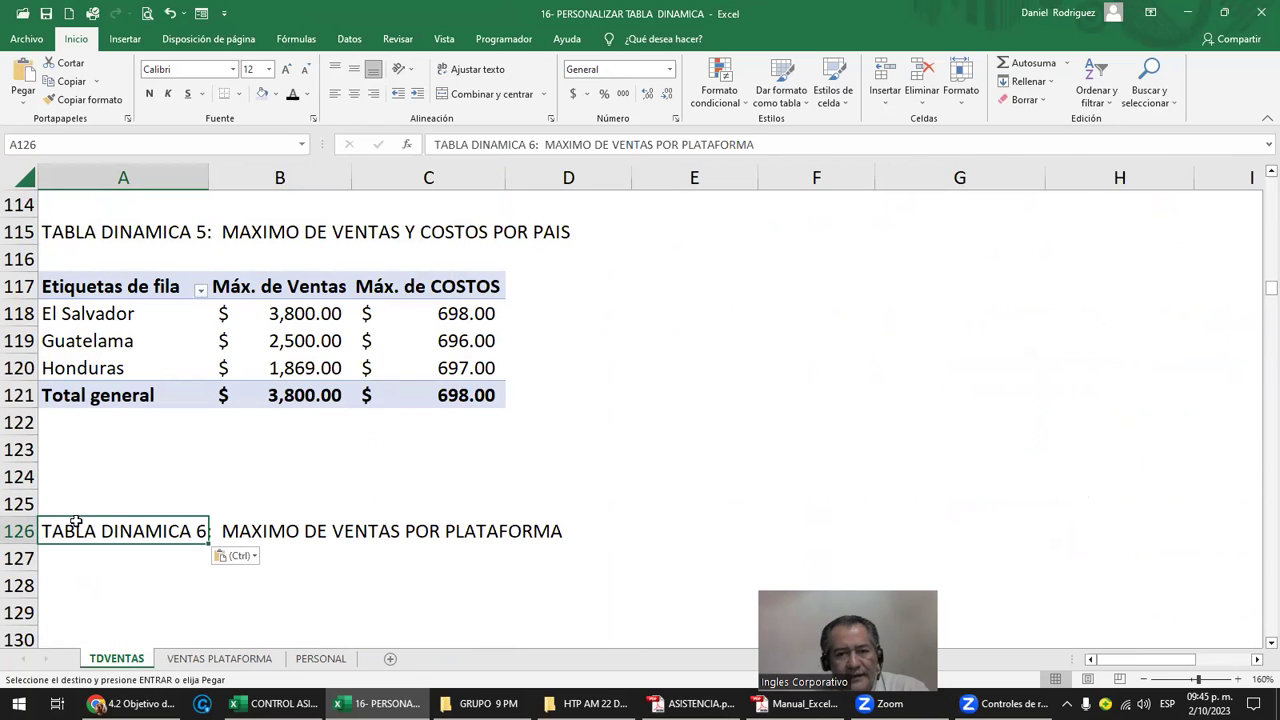
{"action": "scroll", "coordinate": [76, 521], "scroll_direction": "down", "scroll_amount": 3}
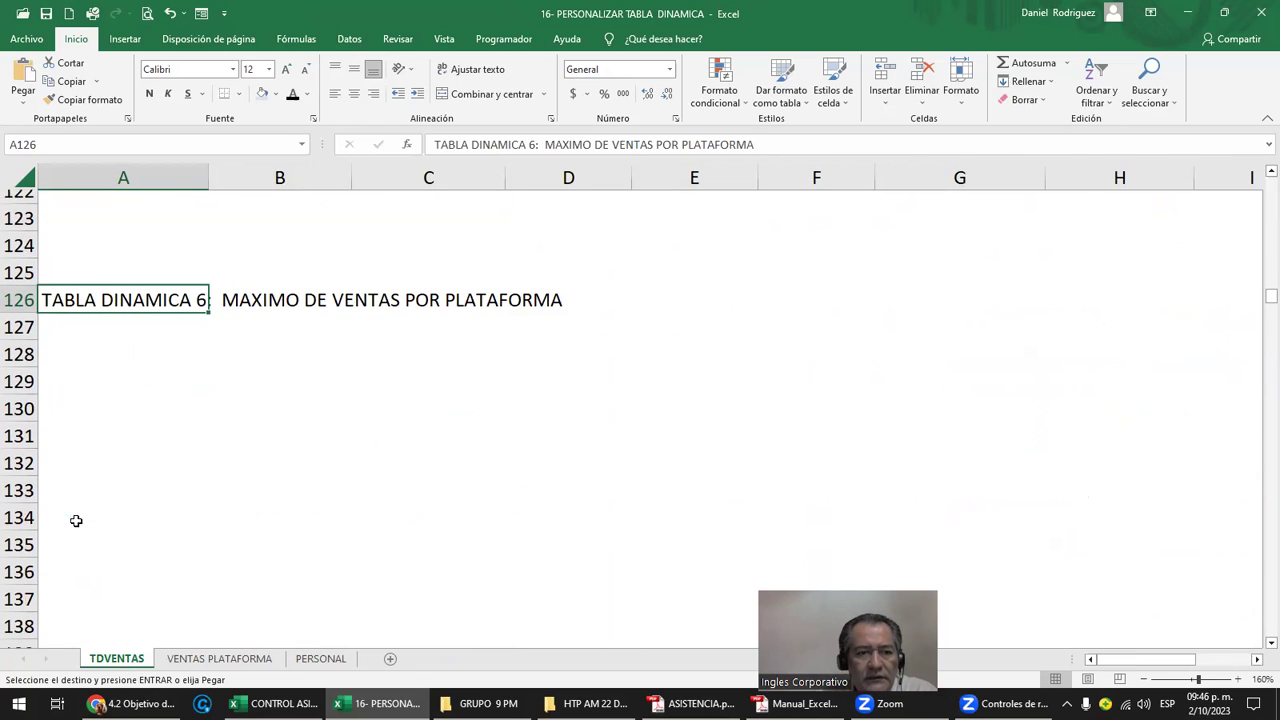
{"action": "left_click", "coordinate": [106, 367]}
{"action": "scroll", "coordinate": [106, 369], "scroll_direction": "up", "scroll_amount": 1}
{"action": "scroll", "coordinate": [106, 369], "scroll_direction": "up", "scroll_amount": 2}
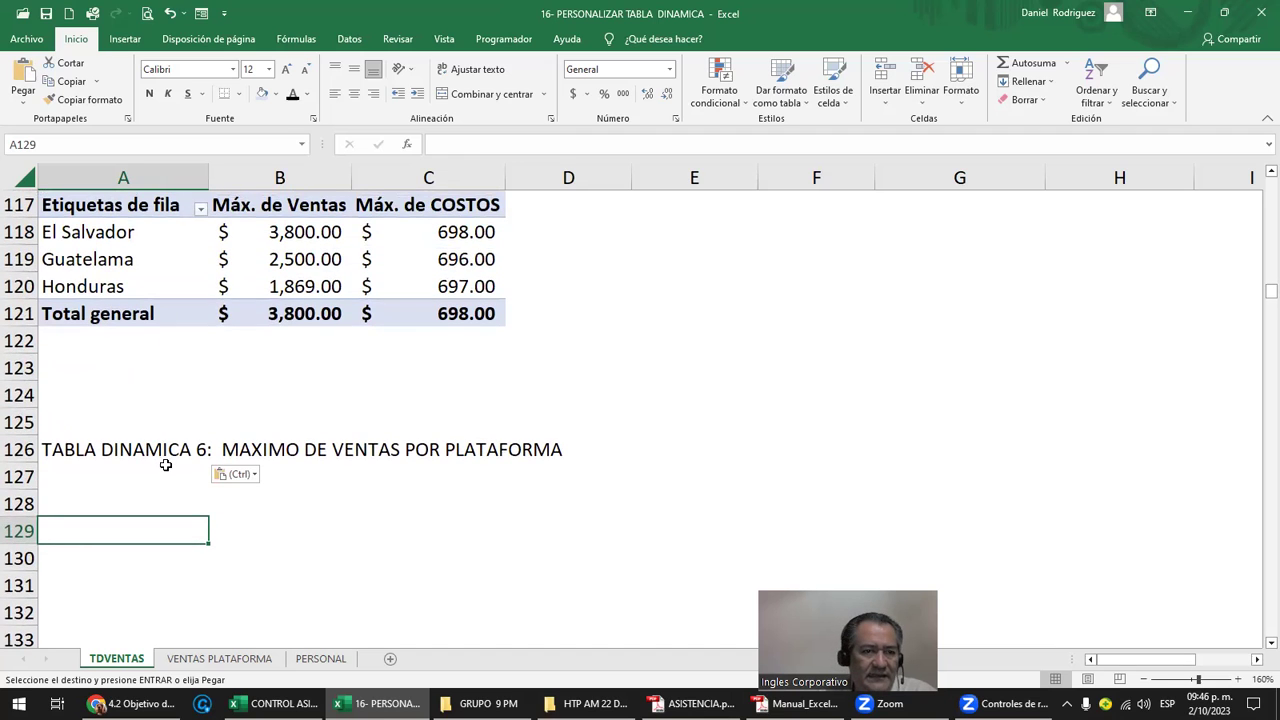
Copy pivot table 5 (A116:C122) and paste a duplicate at A129
{"action": "scroll", "coordinate": [165, 463], "scroll_direction": "up", "scroll_amount": 2}
{"action": "left_click_drag", "start_coordinate": [101, 344], "coordinate": [455, 495]}
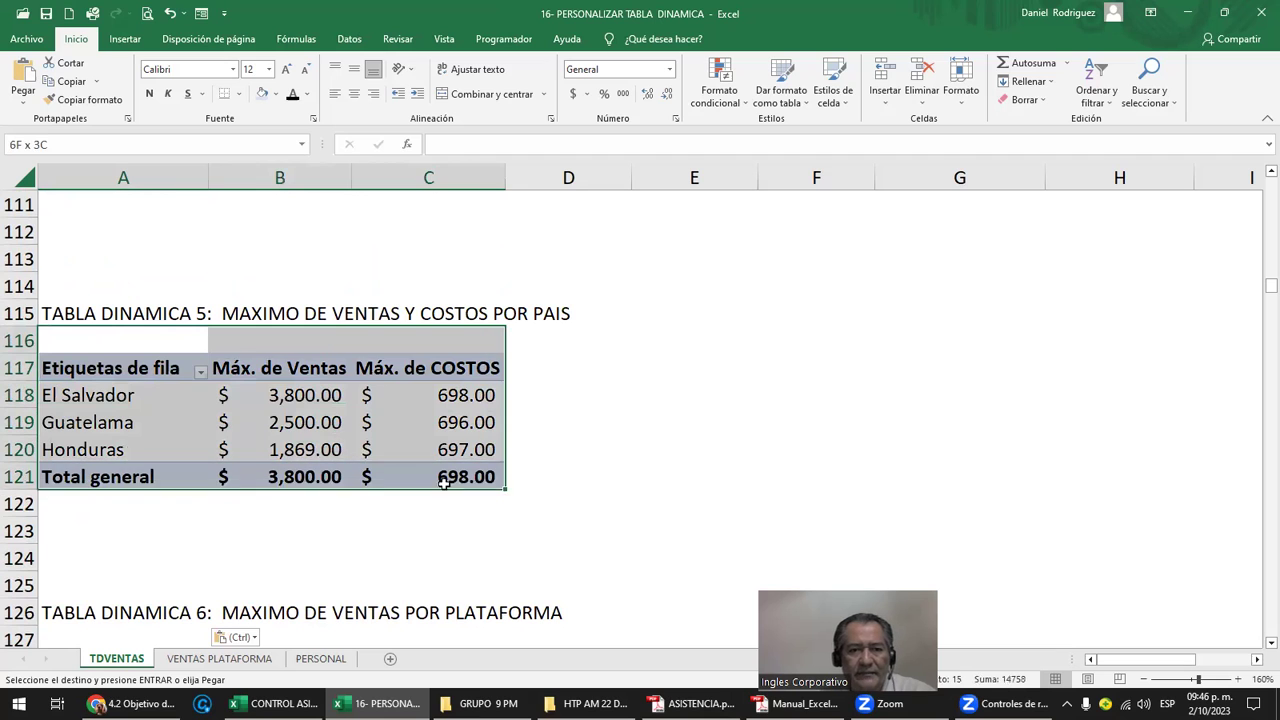
{"action": "key", "text": "ctrl+c"}
{"action": "scroll", "coordinate": [455, 495], "scroll_direction": "down", "scroll_amount": 1}
{"action": "scroll", "coordinate": [223, 471], "scroll_direction": "down", "scroll_amount": 2}
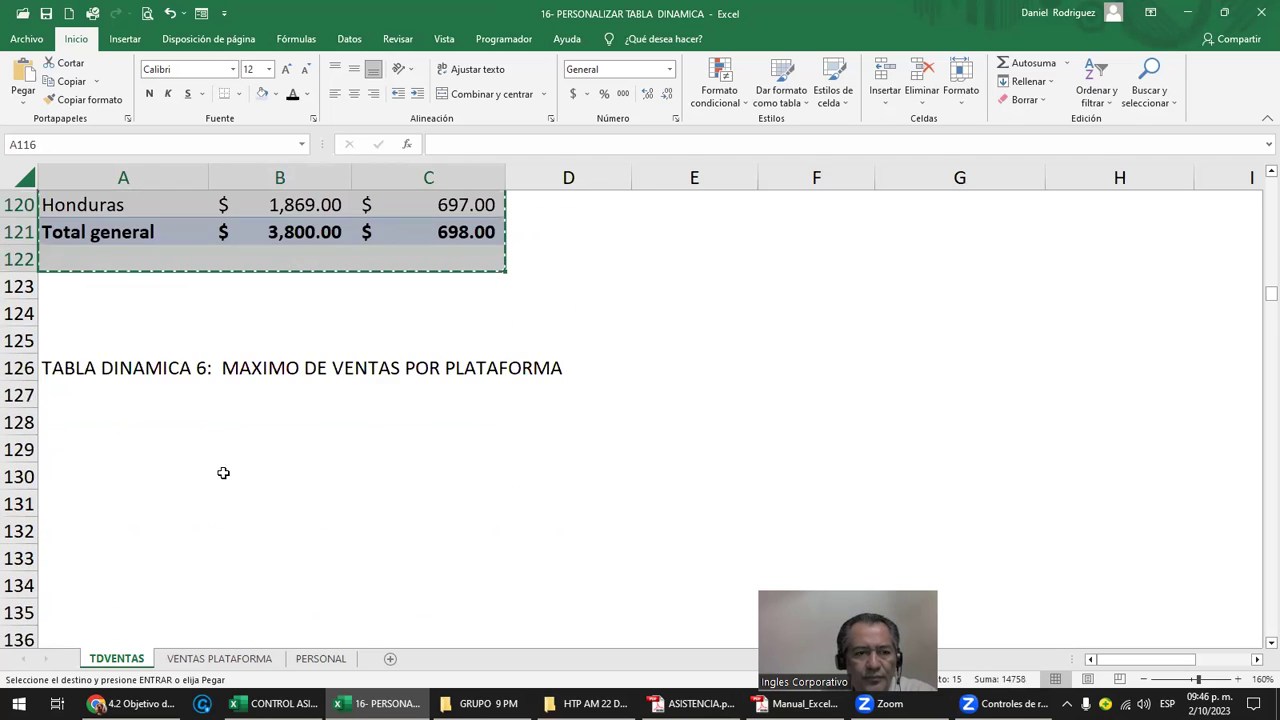
{"action": "left_click", "coordinate": [143, 449]}
{"action": "key", "text": "ctrl+v"}
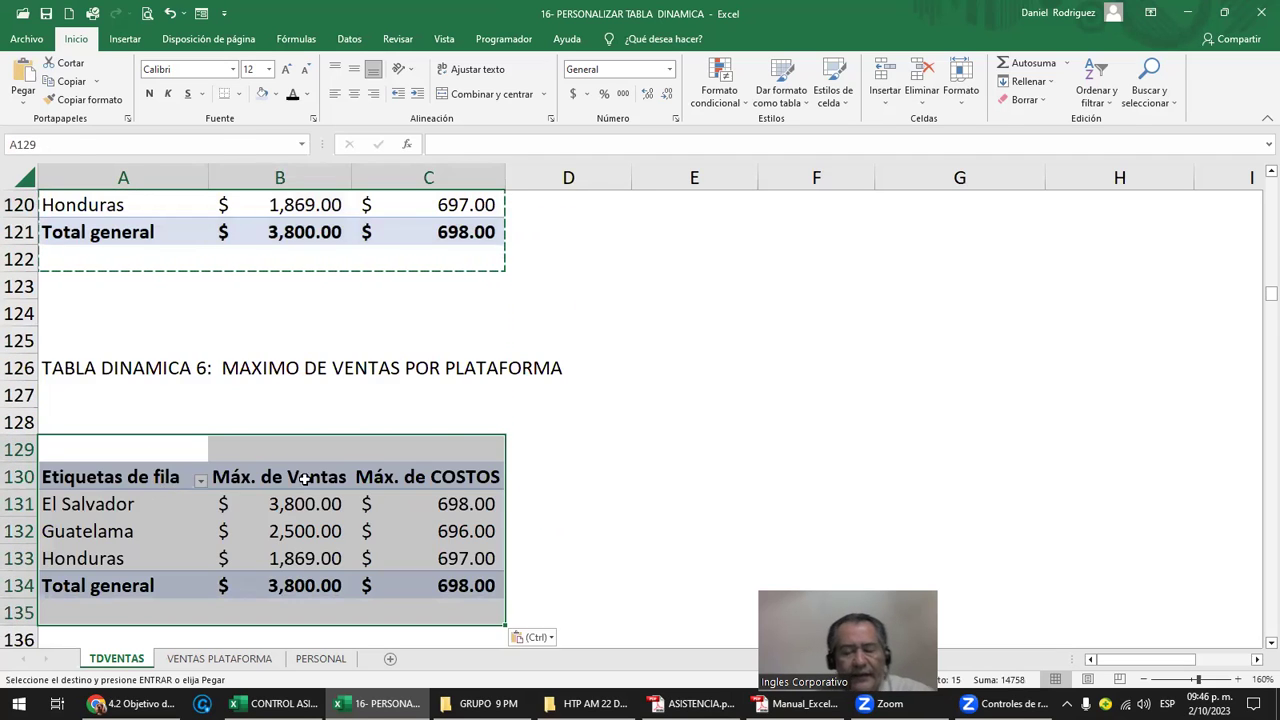
{"action": "left_click", "coordinate": [629, 485]}
{"action": "scroll", "coordinate": [629, 485], "scroll_direction": "down", "scroll_amount": 1}
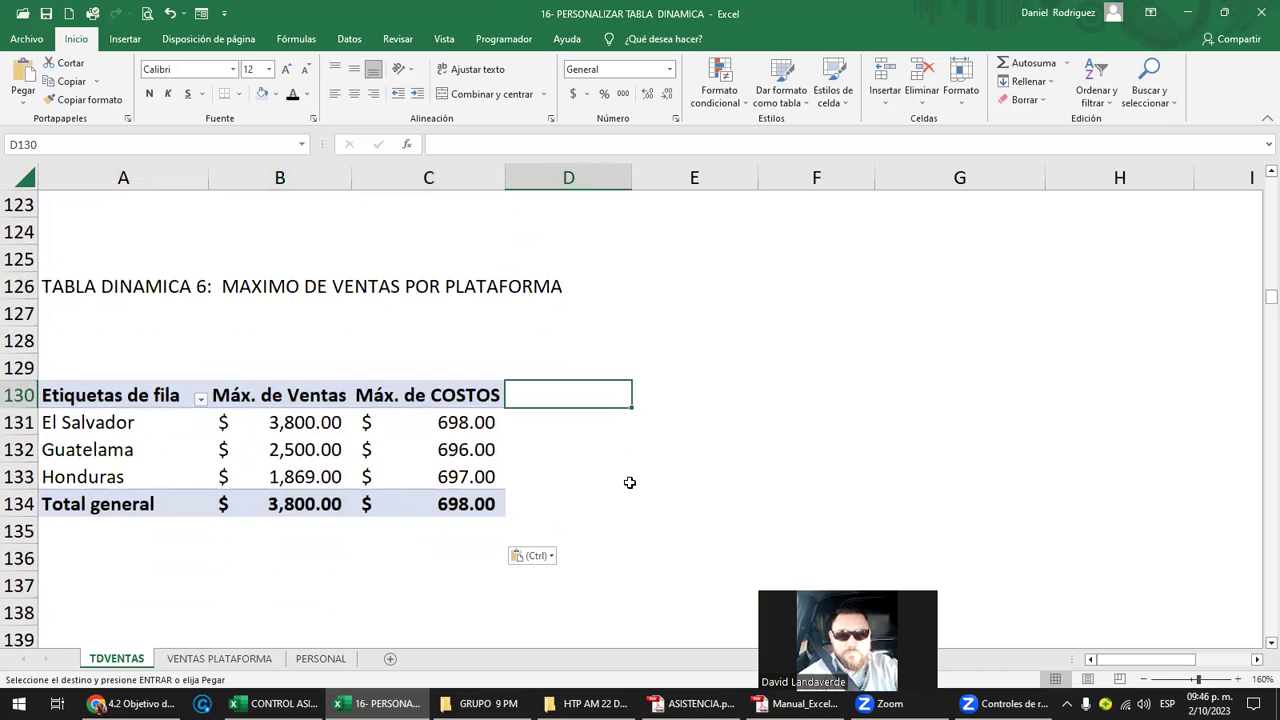
Rearrange the copy: drop Máx. de COSTOS and PAIS rows, Plataforma as rows, PAIS as filter
{"action": "left_click", "coordinate": [130, 395]}
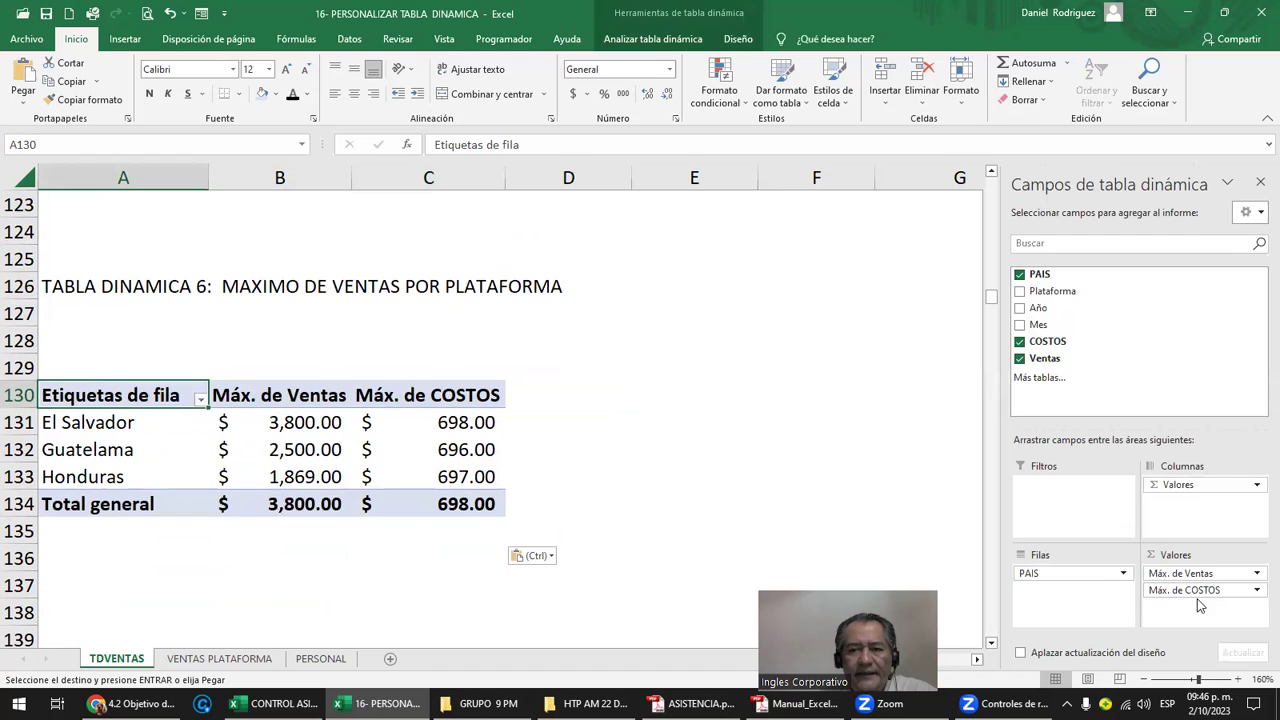
{"action": "left_click_drag", "start_coordinate": [1197, 591], "coordinate": [1157, 392]}
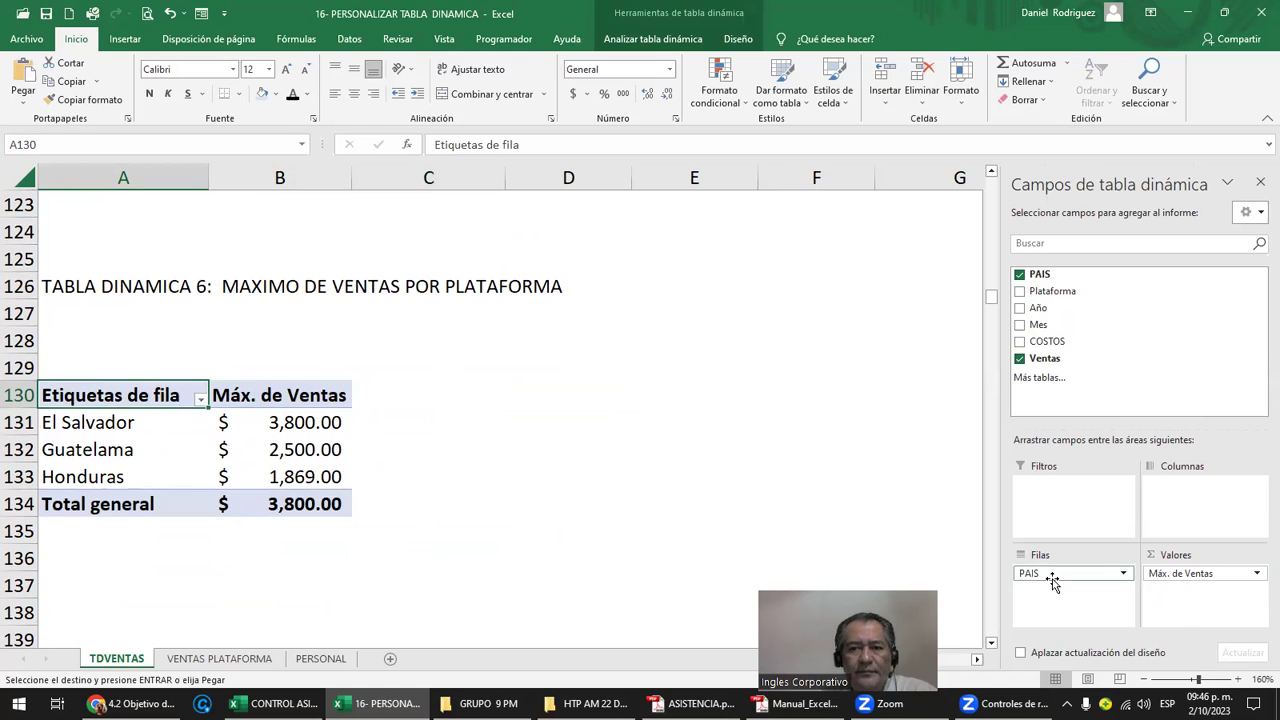
{"action": "left_click_drag", "start_coordinate": [1052, 577], "coordinate": [1148, 343]}
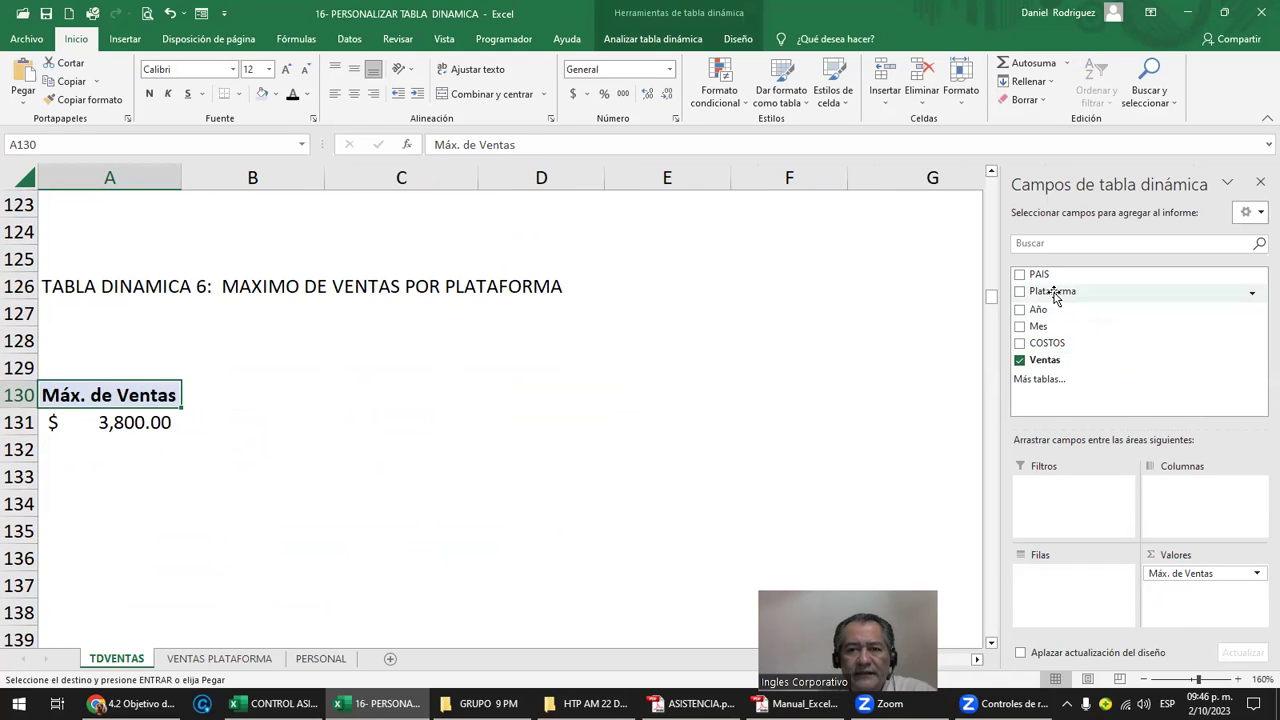
{"action": "left_click_drag", "start_coordinate": [1052, 291], "coordinate": [1060, 594]}
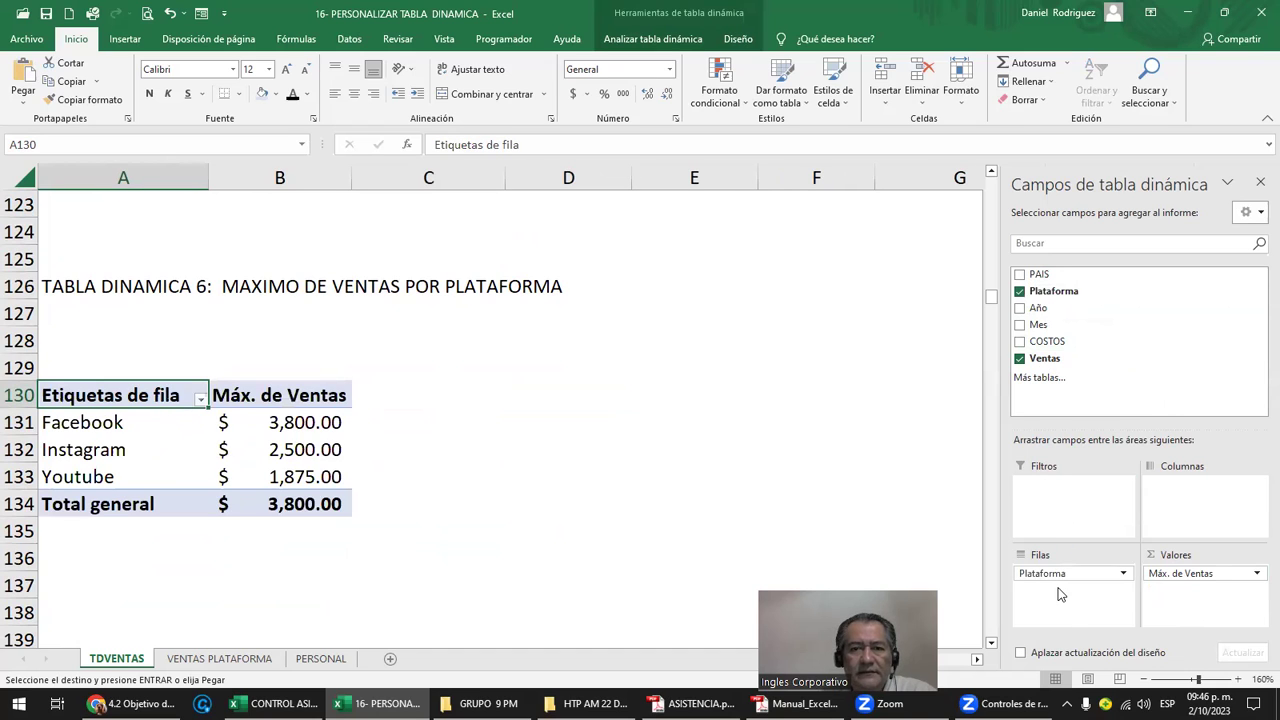
{"action": "left_click_drag", "start_coordinate": [1062, 573], "coordinate": [1190, 498]}
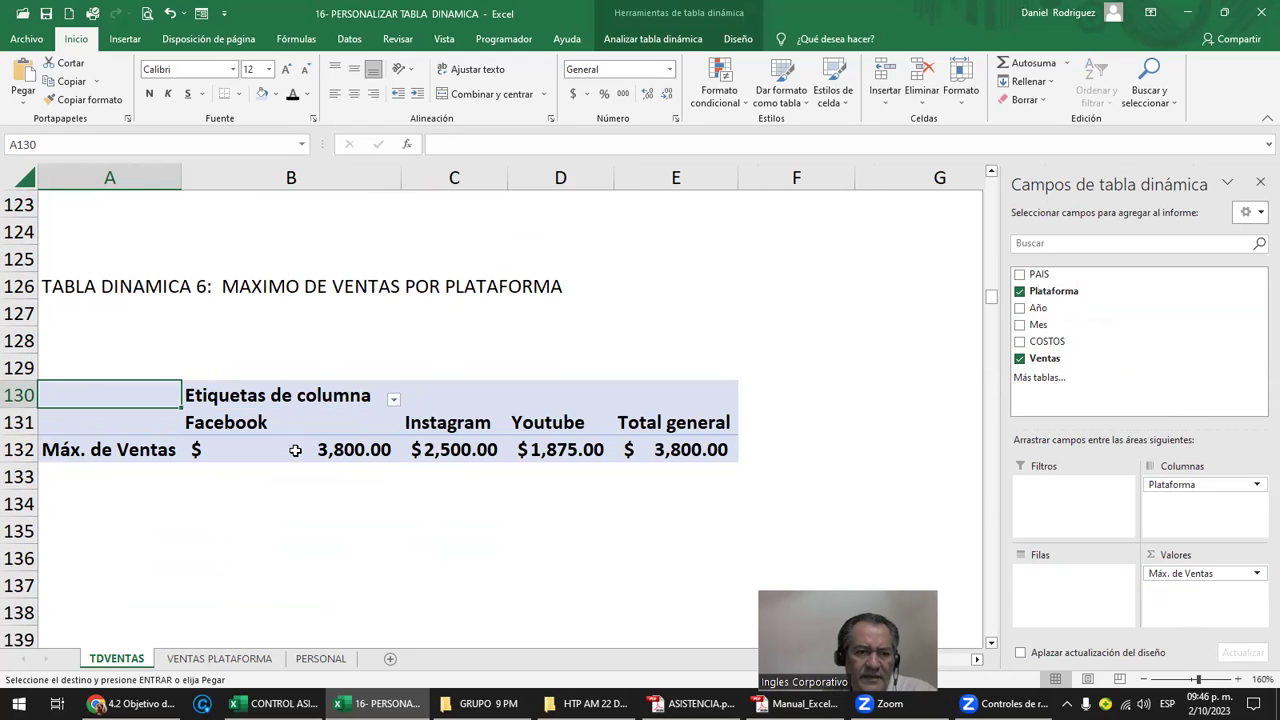
{"action": "left_click_drag", "start_coordinate": [1173, 507], "coordinate": [1069, 581]}
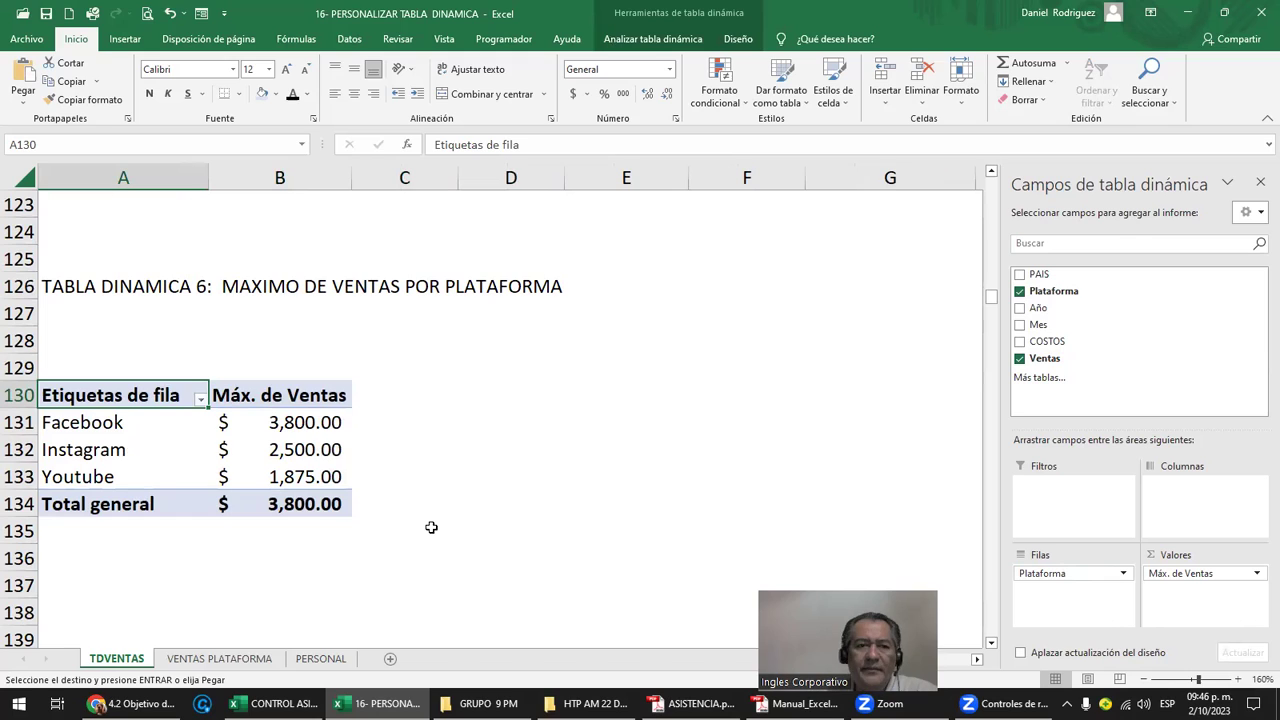
{"action": "mouse_move", "coordinate": [1054, 291]}
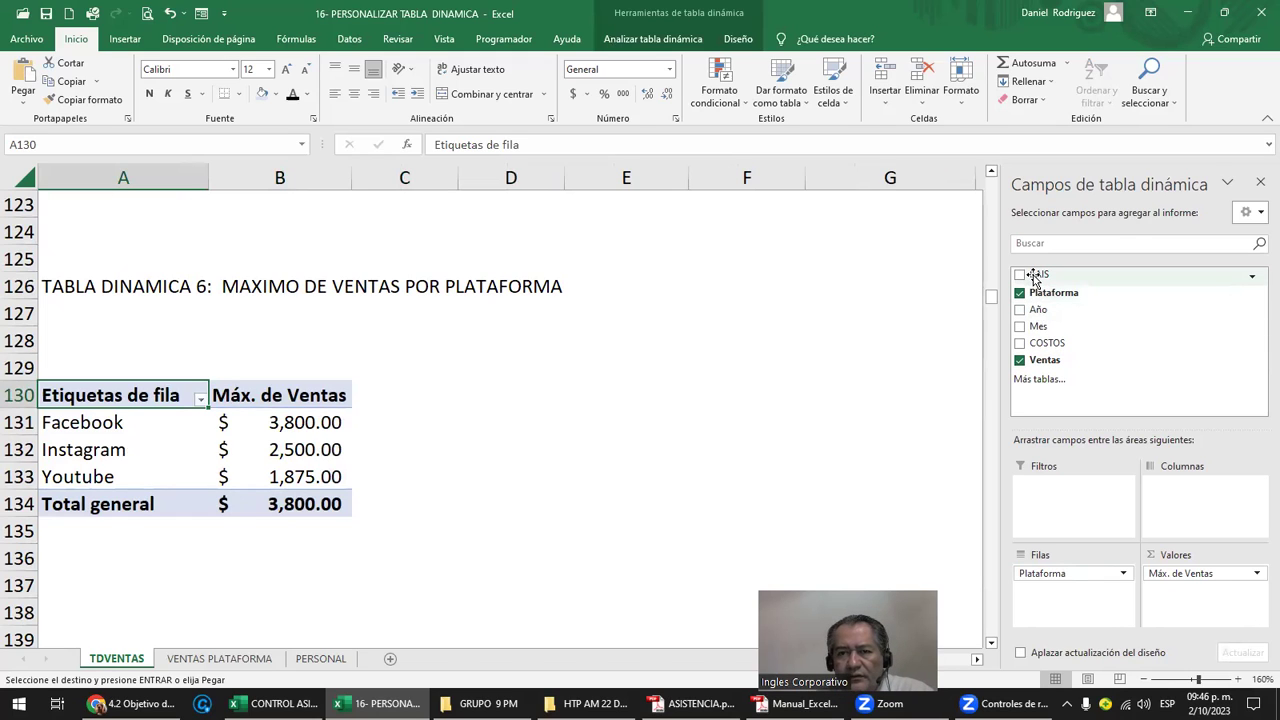
{"action": "left_click_drag", "start_coordinate": [1035, 278], "coordinate": [1076, 501]}
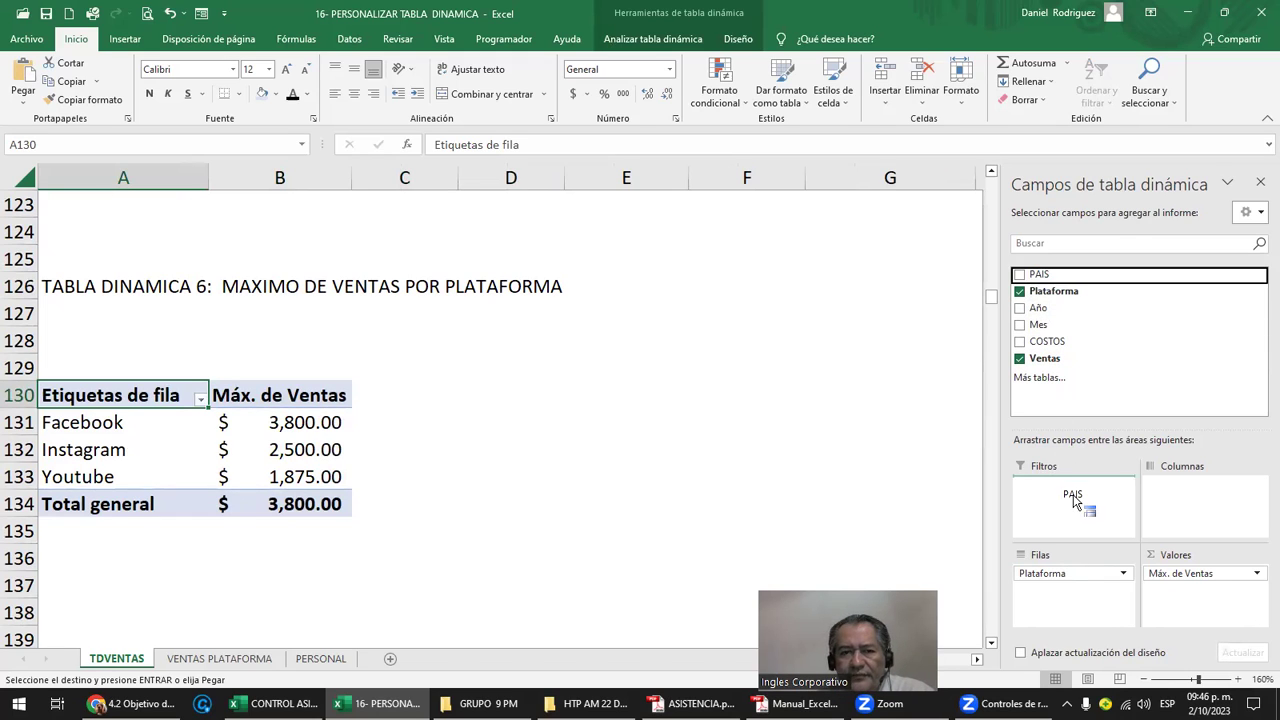
{"action": "left_click", "coordinate": [568, 428]}
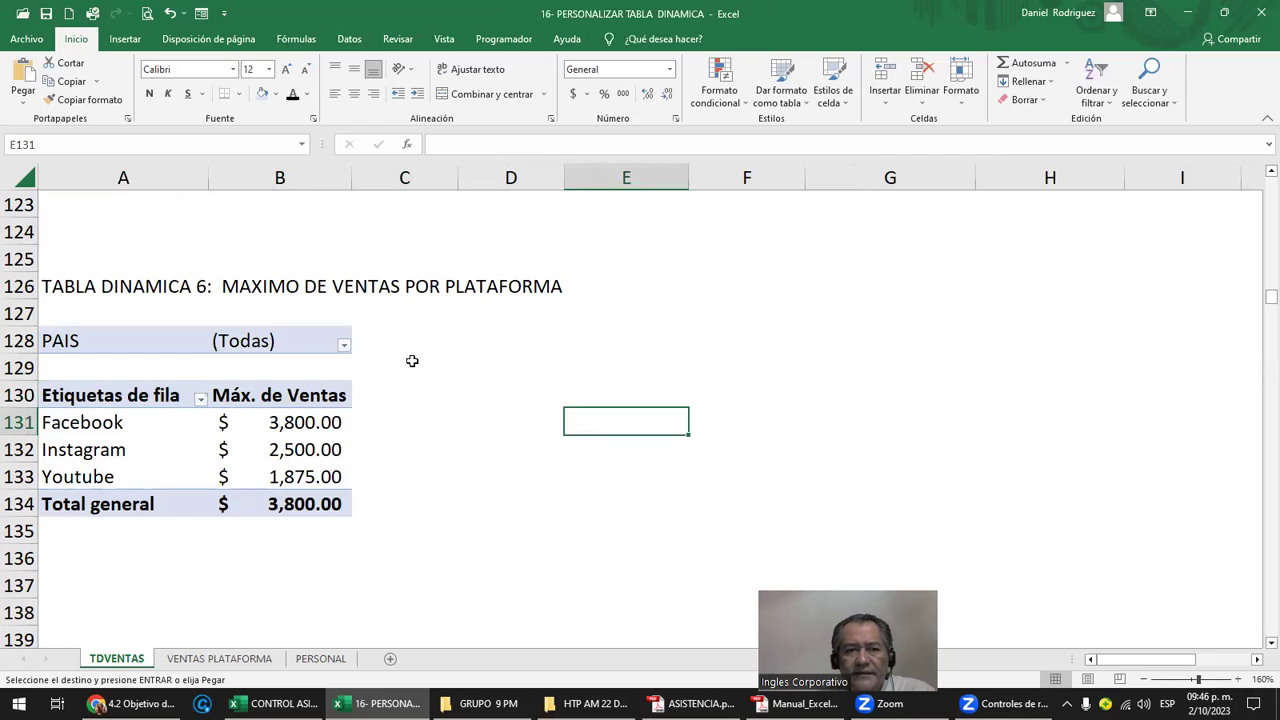
Filter pivot table 6 by country, first El Salvador, then Honduras
{"action": "left_click", "coordinate": [338, 343]}
{"action": "left_click", "coordinate": [342, 347]}
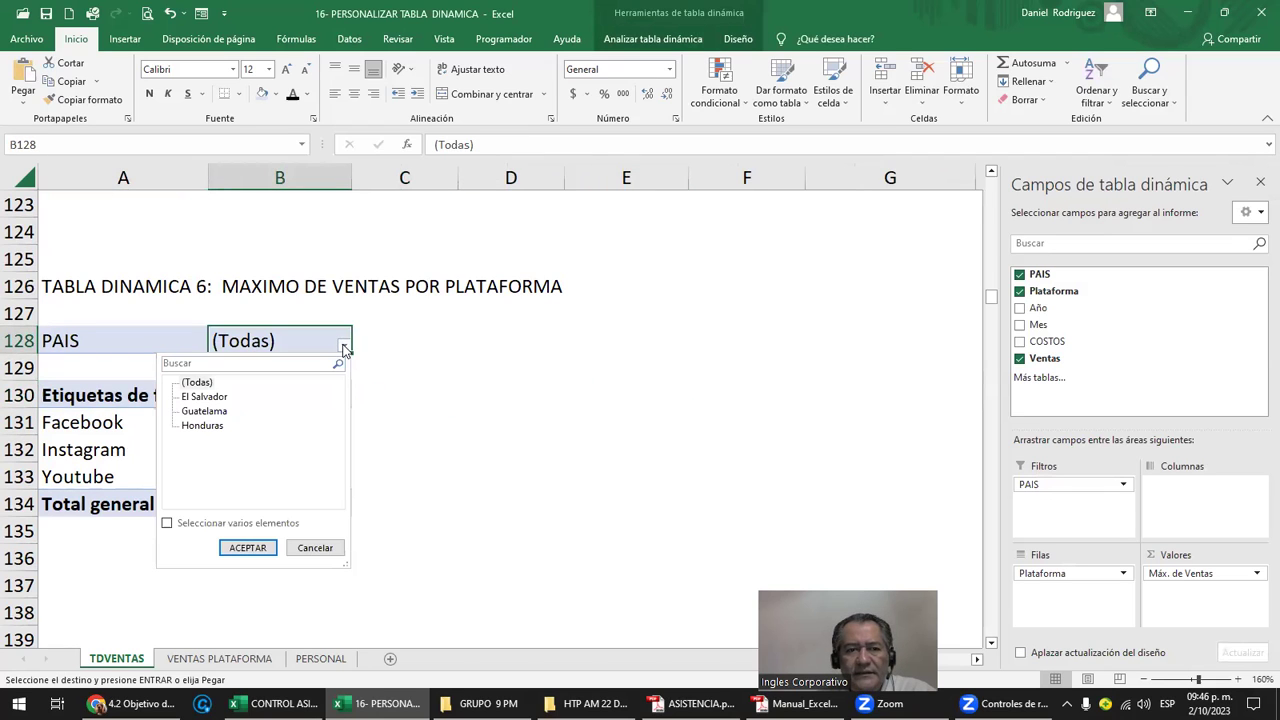
{"action": "left_click", "coordinate": [204, 397]}
{"action": "left_click", "coordinate": [248, 547]}
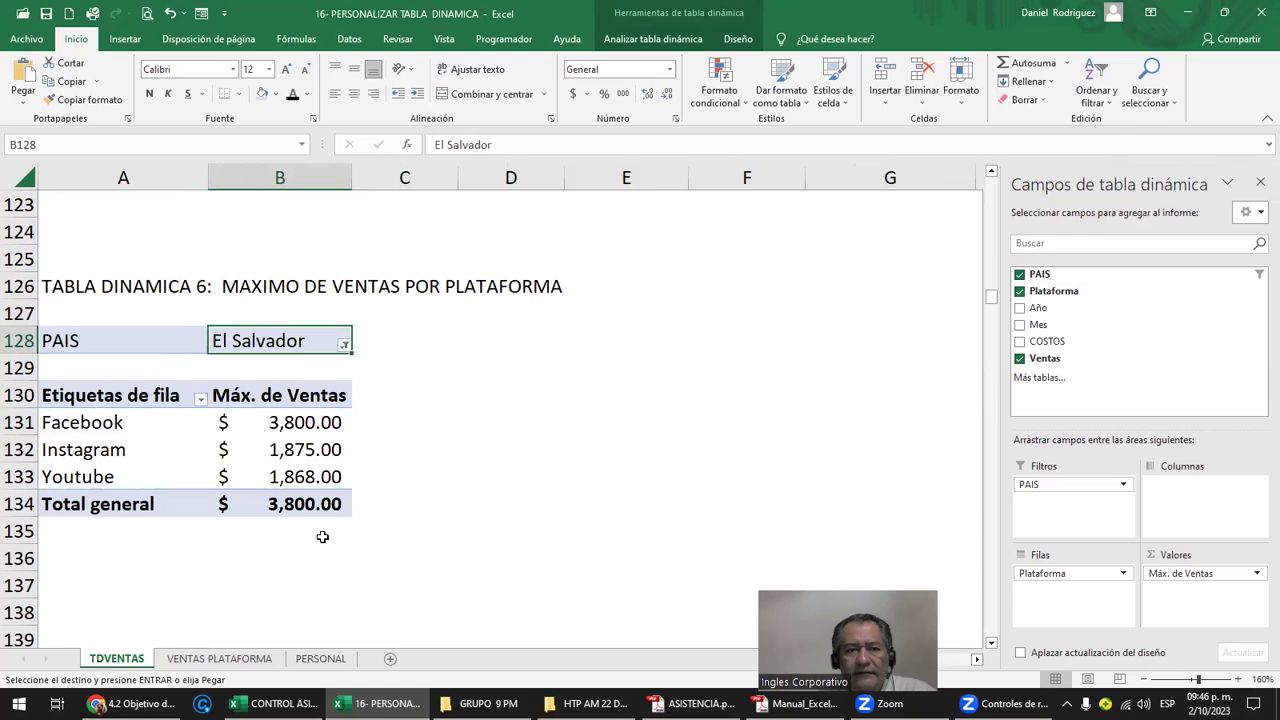
{"action": "left_click", "coordinate": [343, 347]}
{"action": "left_click", "coordinate": [203, 426]}
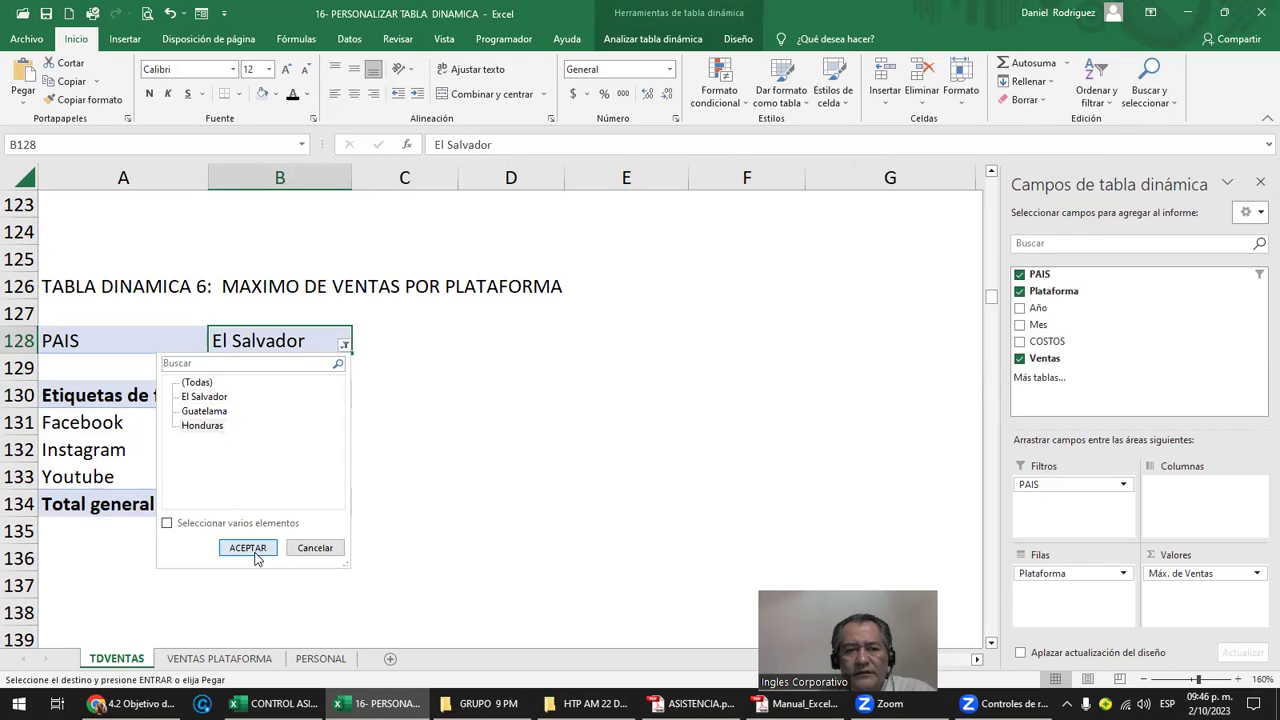
{"action": "left_click", "coordinate": [248, 547]}
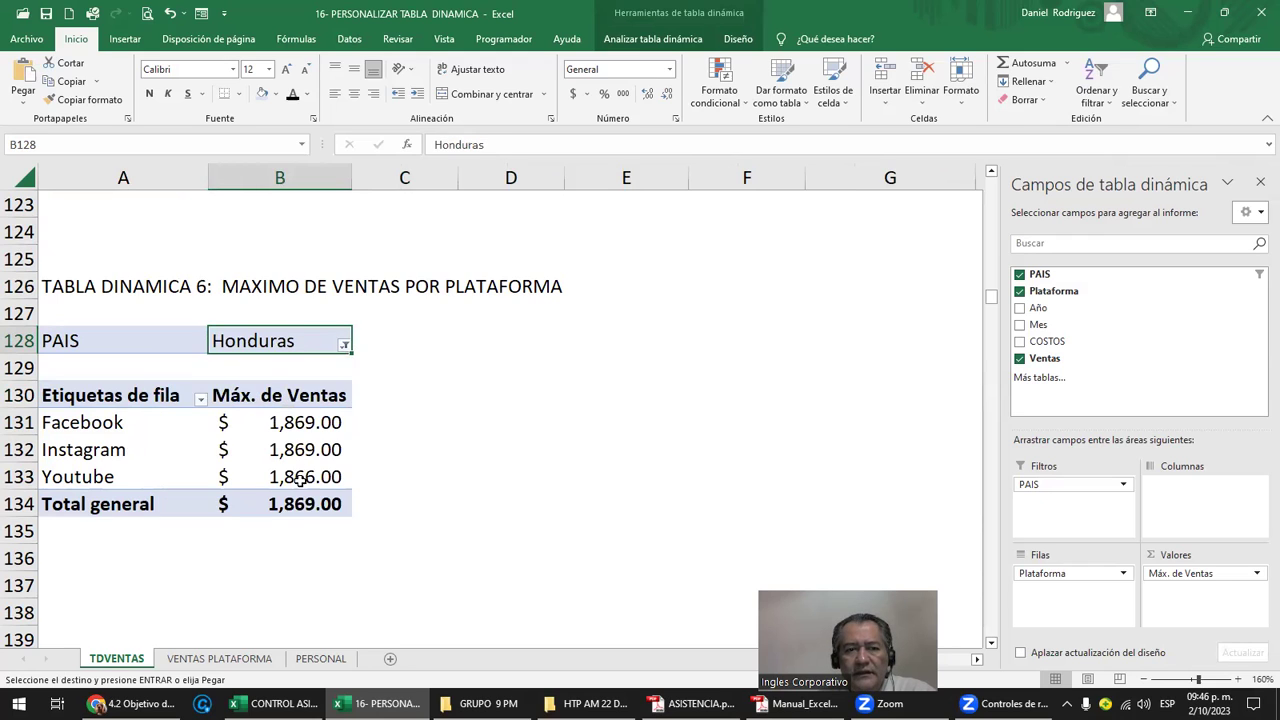
Reset the PAIS filter to (Todas) and select the TABLA DINAMICA 7 heading on VENTAS PLATAFORMA
{"action": "left_click", "coordinate": [344, 347]}
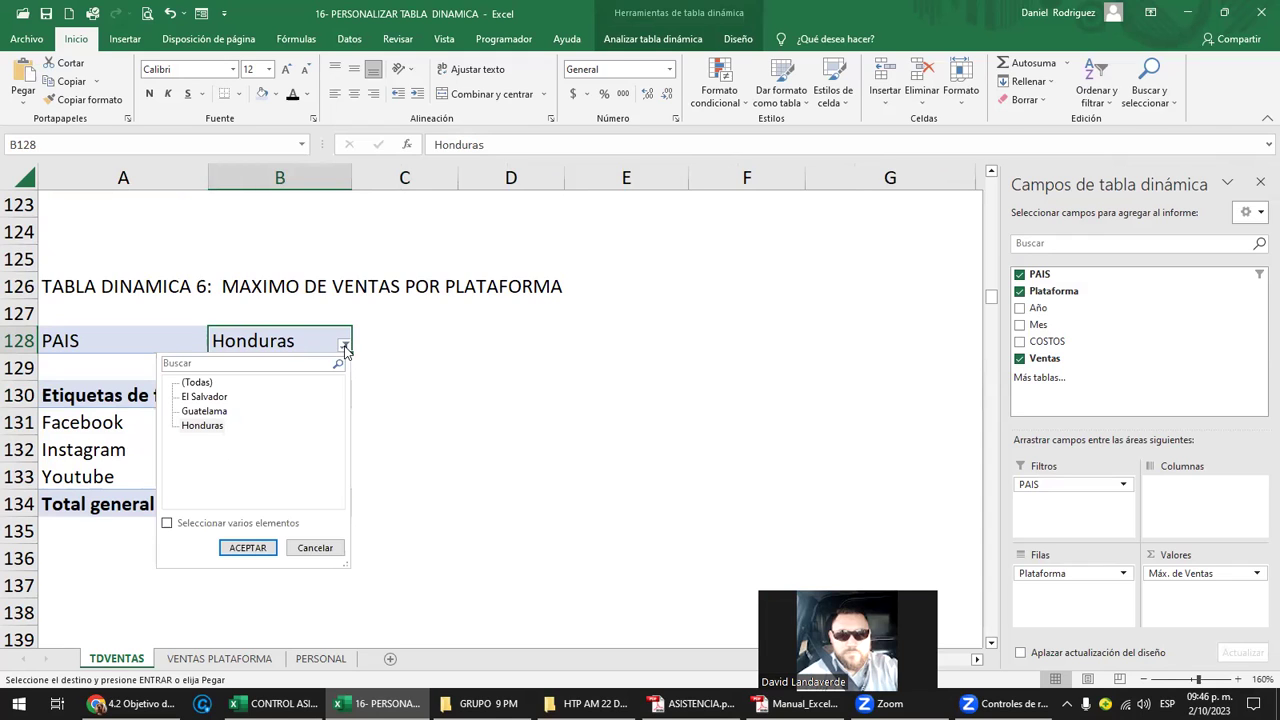
{"action": "left_click", "coordinate": [198, 383]}
{"action": "left_click", "coordinate": [268, 550]}
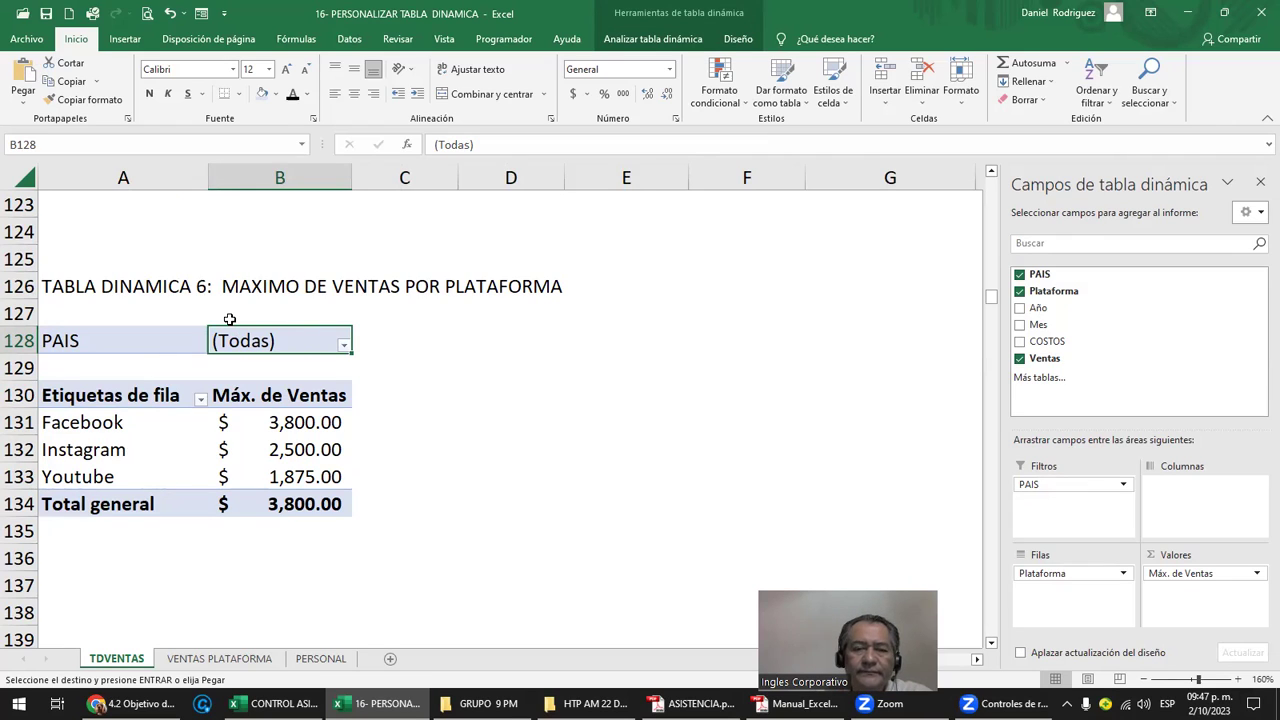
{"action": "left_click", "coordinate": [199, 662]}
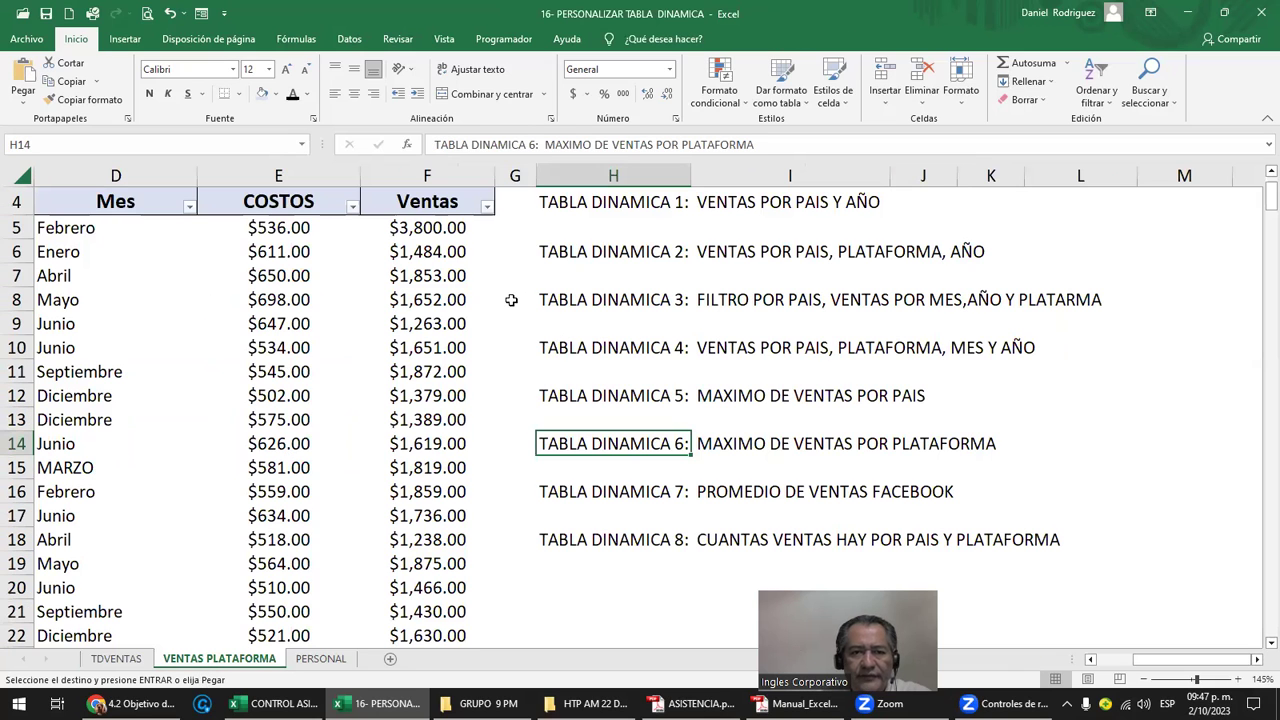
{"action": "left_click", "coordinate": [612, 492]}
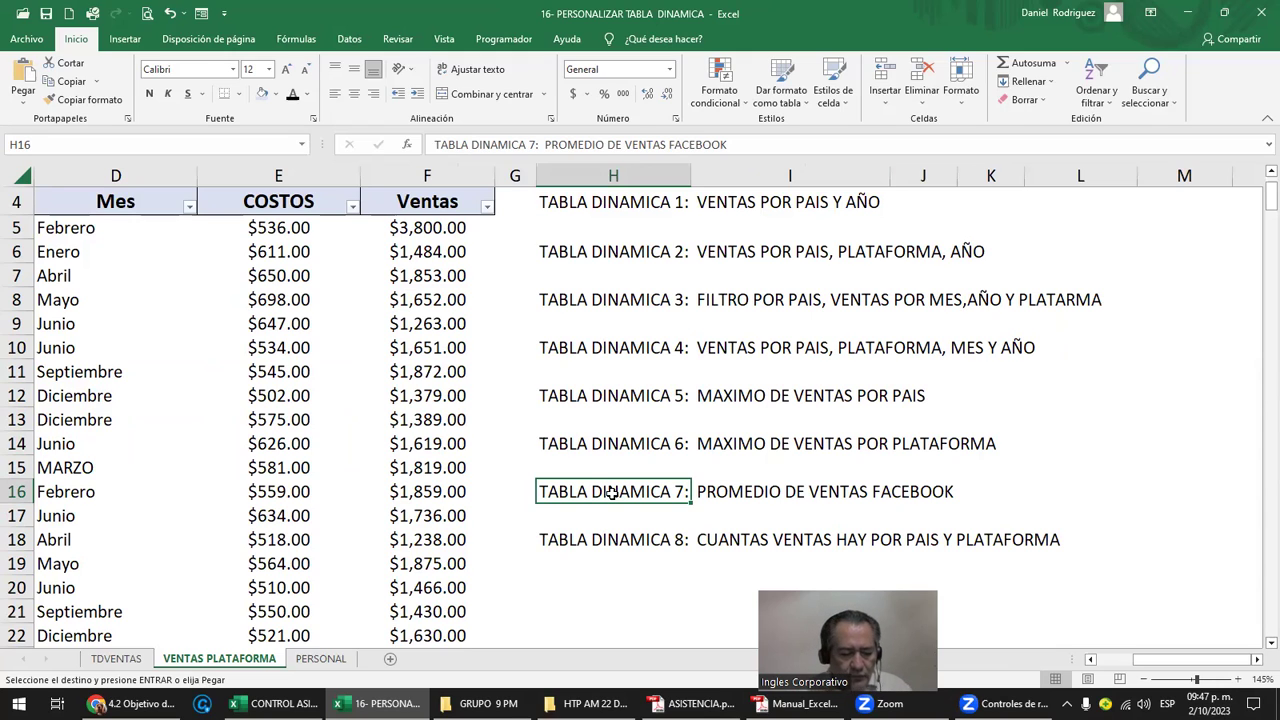
Paste 'TABLA DINAMICA 7: PROMEDIO DE VENTAS FACEBOOK' into TDVENTAS A140 and select A143
{"action": "left_click", "coordinate": [114, 658]}
{"action": "scroll", "coordinate": [101, 585], "scroll_direction": "down", "scroll_amount": 3}
{"action": "left_click", "coordinate": [98, 415]}
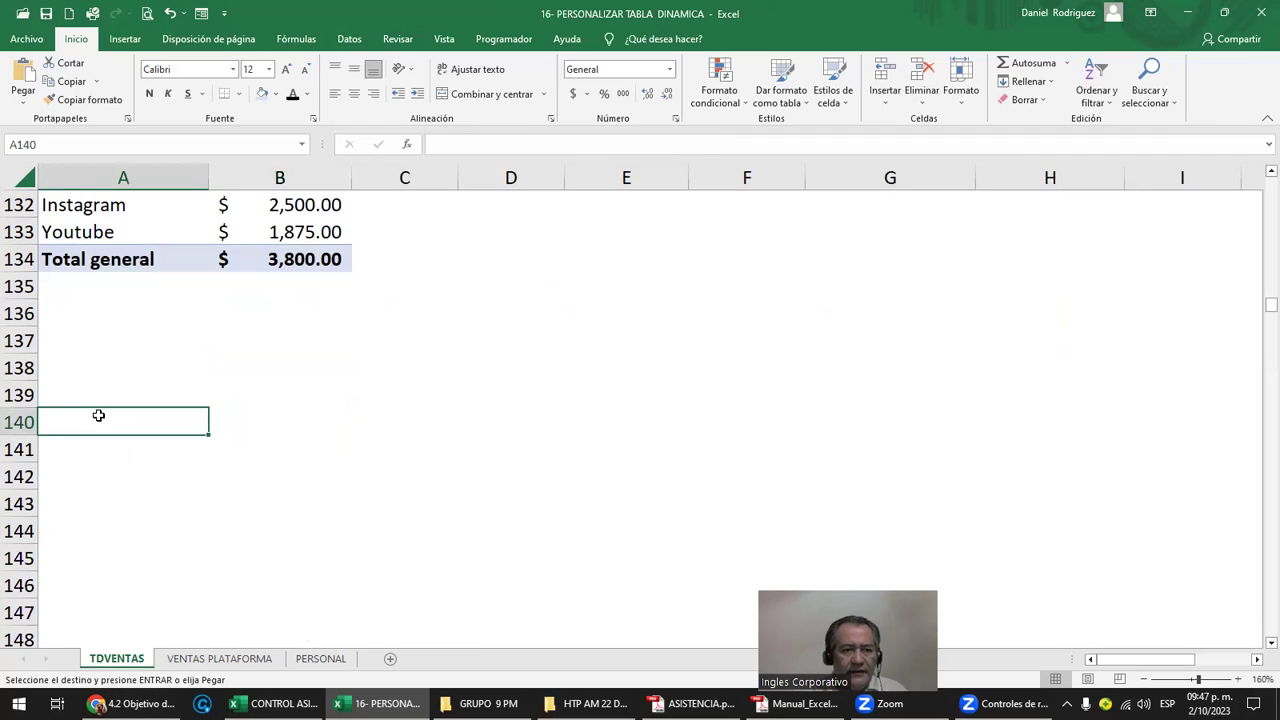
{"action": "type", "text": "TABLA DINAMICA 7:  PROMEDIO DE VENTAS FACEBOOK"}
{"action": "left_click", "coordinate": [98, 493]}
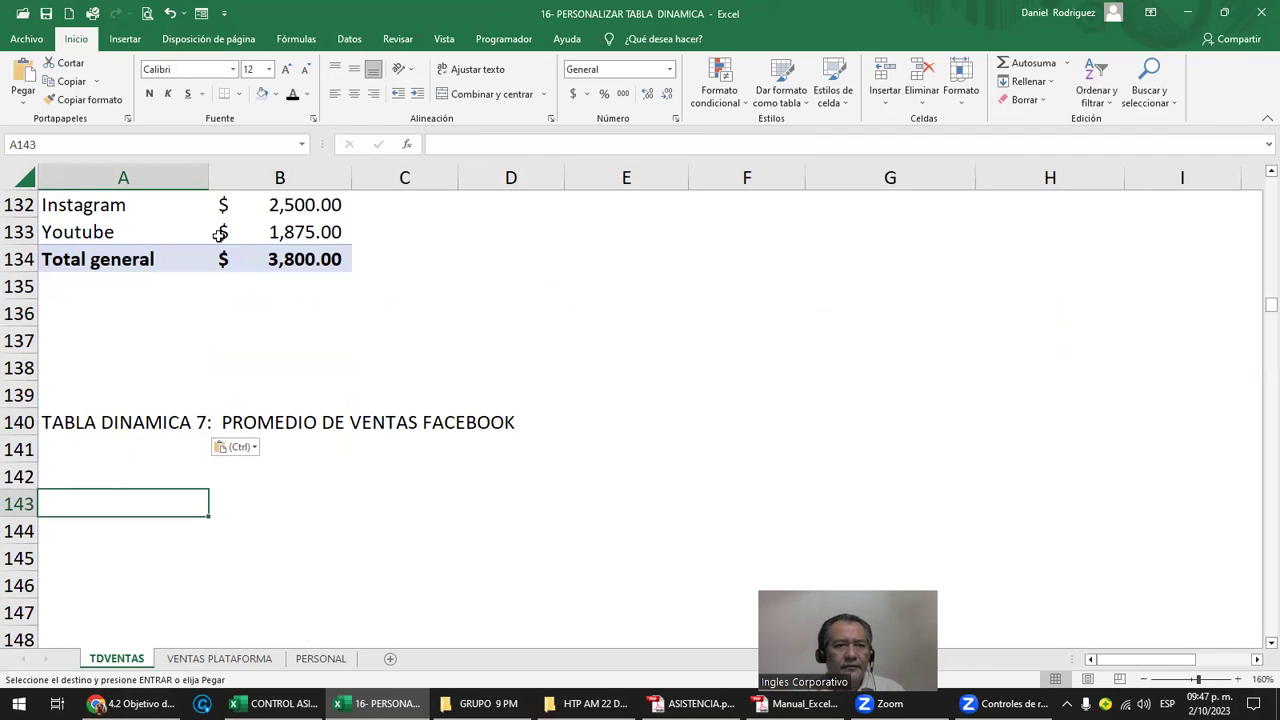
{"action": "left_click", "coordinate": [125, 39]}
Insert a pivot table from the VENTAS table at TDVENTAS!$A$143
{"action": "left_click", "coordinate": [32, 95]}
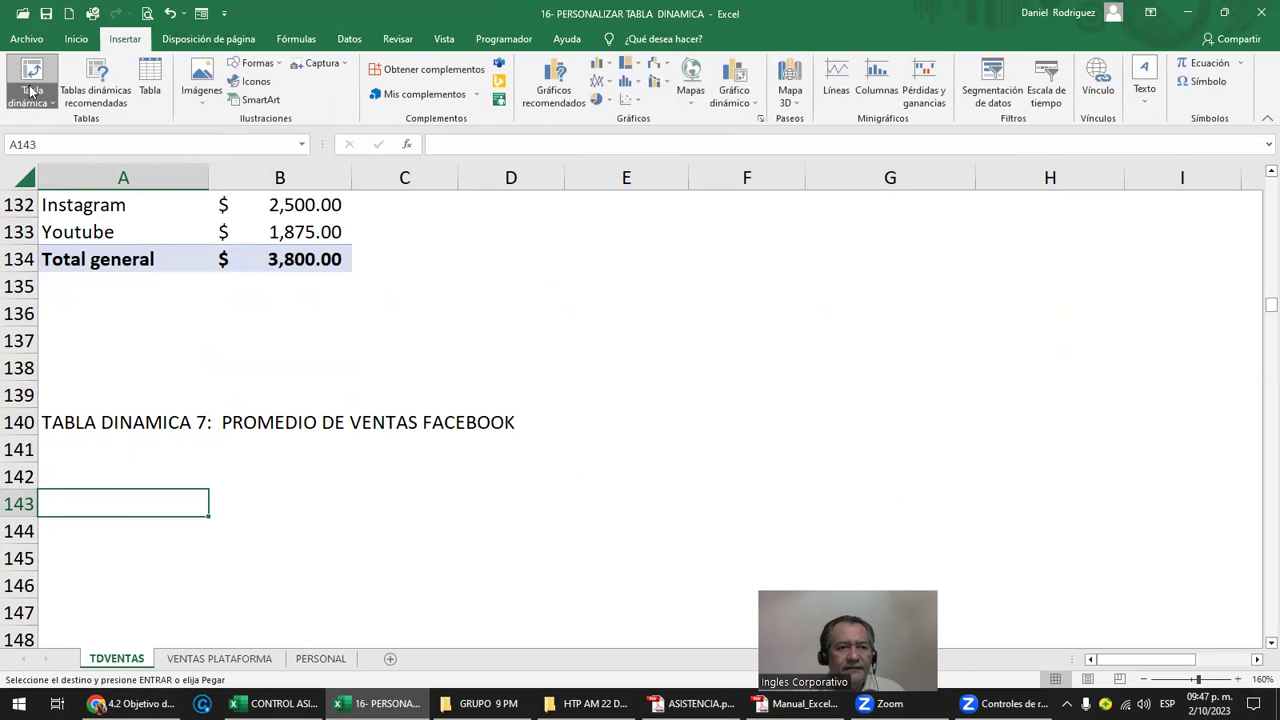
{"action": "left_click", "coordinate": [55, 118]}
{"action": "type", "text": "VENTAS"}
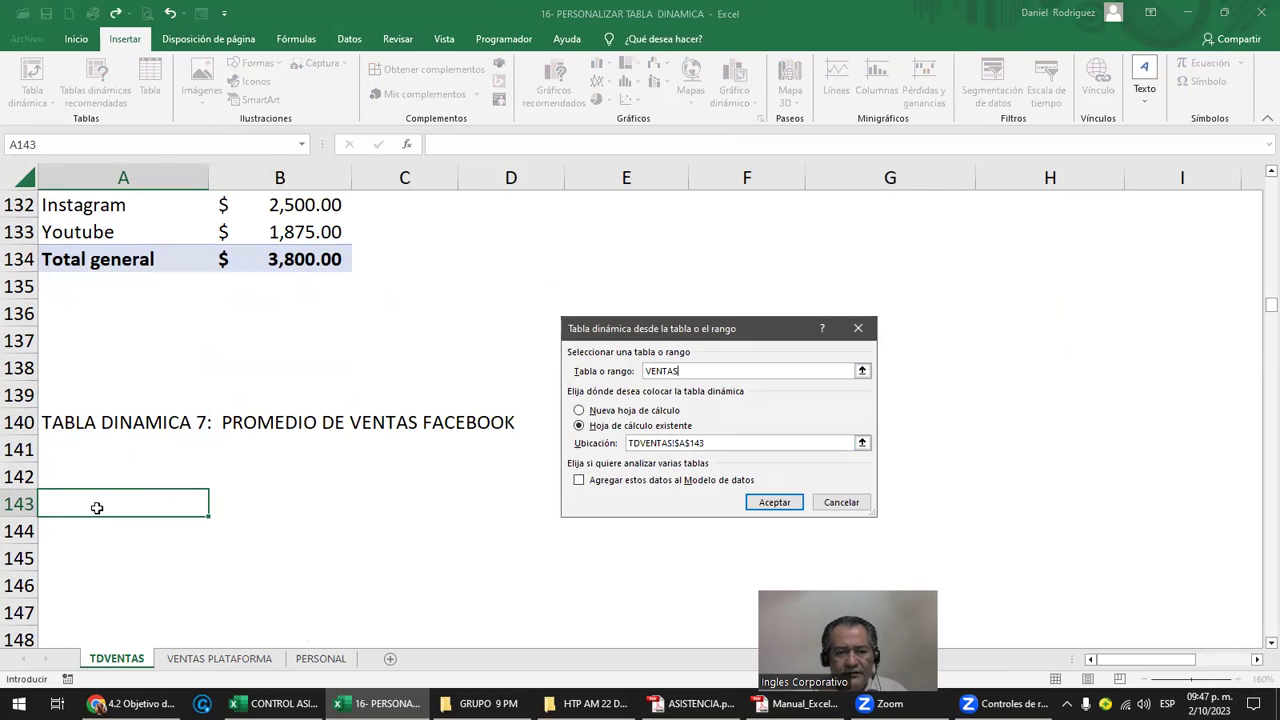
{"action": "left_click", "coordinate": [773, 503]}
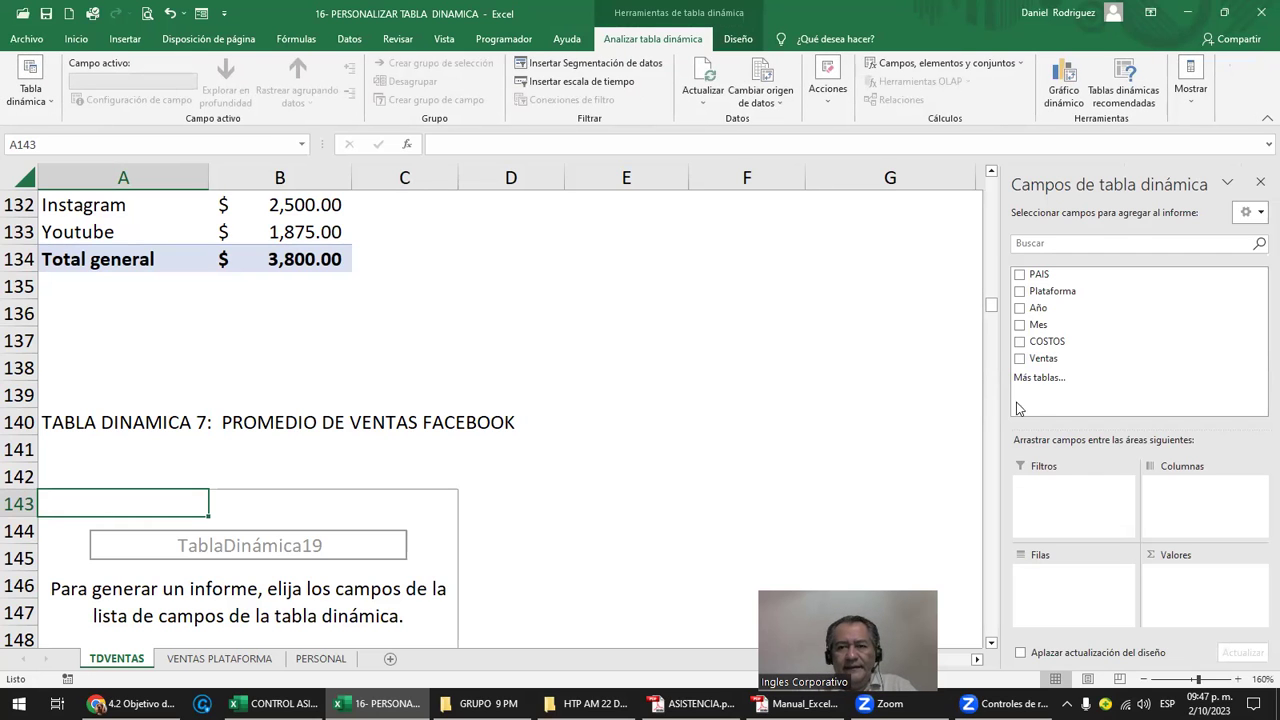
Add Ventas as values and Plataforma as rows: Facebook 149250, Instagram 159684, Youtube 156279
{"action": "left_click_drag", "start_coordinate": [1048, 362], "coordinate": [1180, 593]}
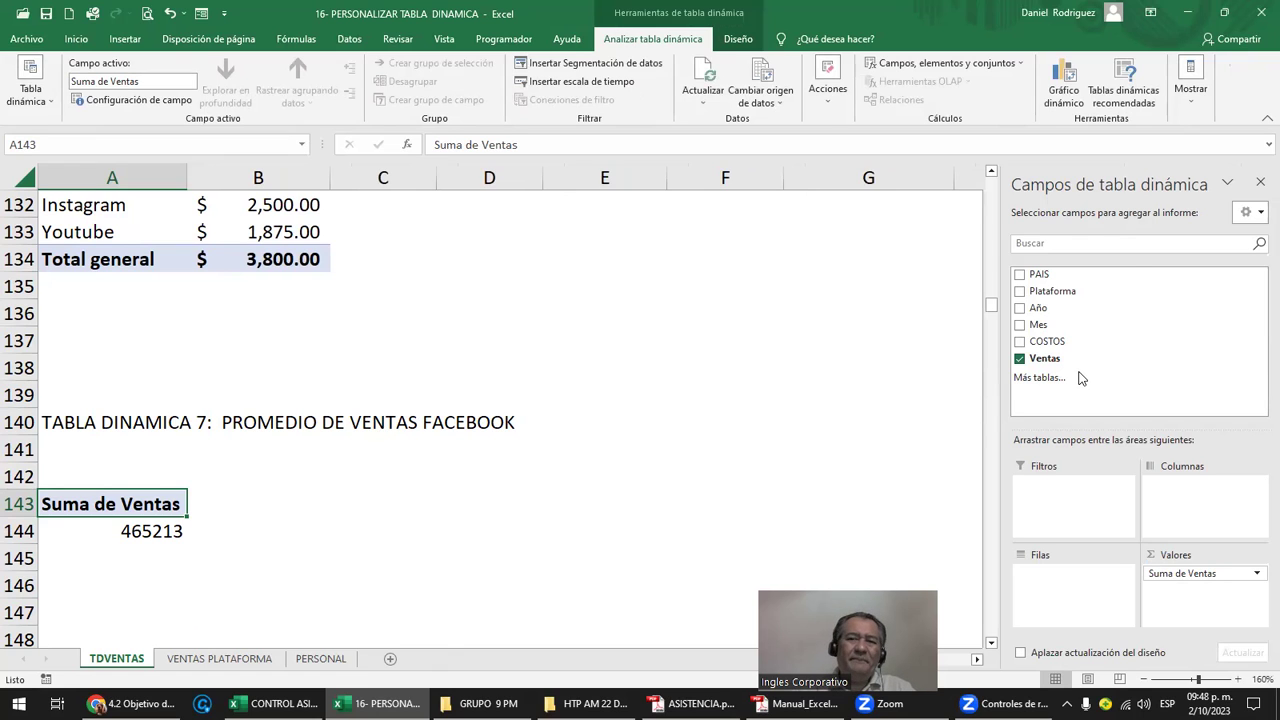
{"action": "mouse_move", "coordinate": [1110, 326]}
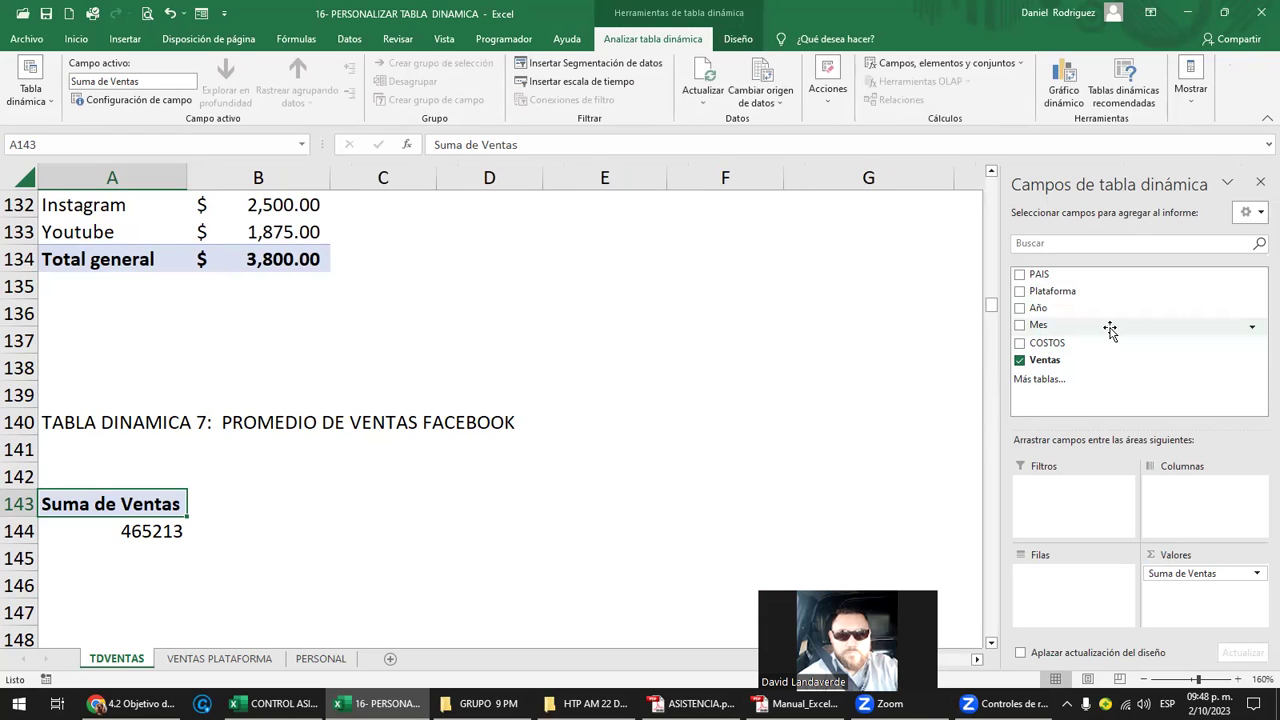
{"action": "mouse_move", "coordinate": [1064, 292]}
{"action": "left_mouse_down"}
{"action": "mouse_move", "coordinate": [1044, 446]}
{"action": "mouse_move", "coordinate": [1058, 592]}
{"action": "left_mouse_up"}
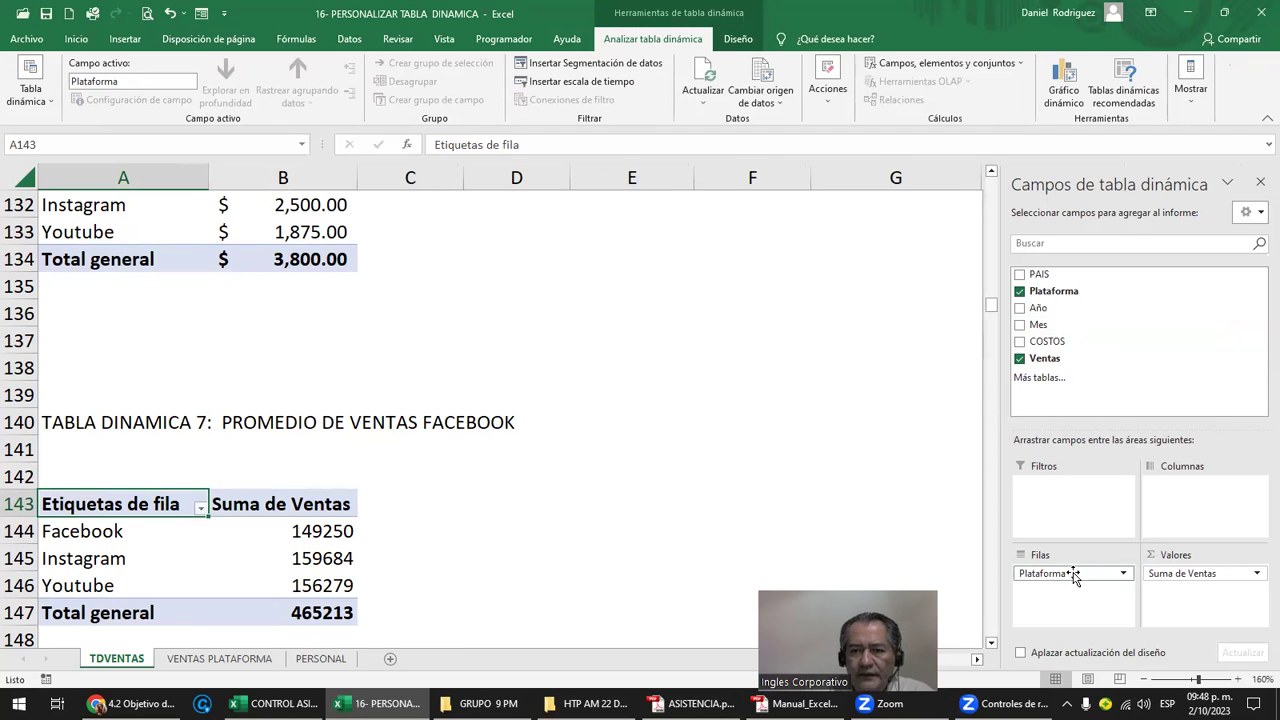
{"action": "left_click_drag", "start_coordinate": [1074, 573], "coordinate": [1071, 510]}
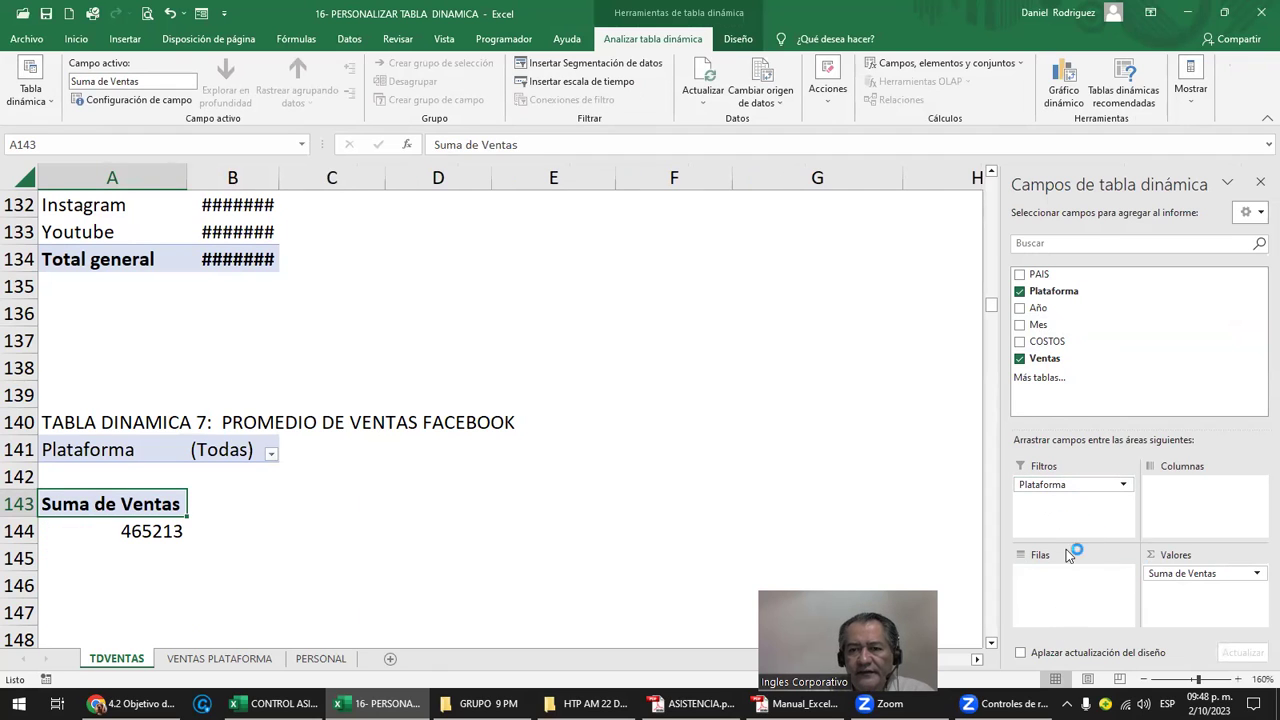
{"action": "mouse_move", "coordinate": [1060, 484]}
{"action": "left_mouse_down"}
{"action": "mouse_move", "coordinate": [1054, 572]}
{"action": "mouse_move", "coordinate": [1068, 592]}
{"action": "left_mouse_up"}
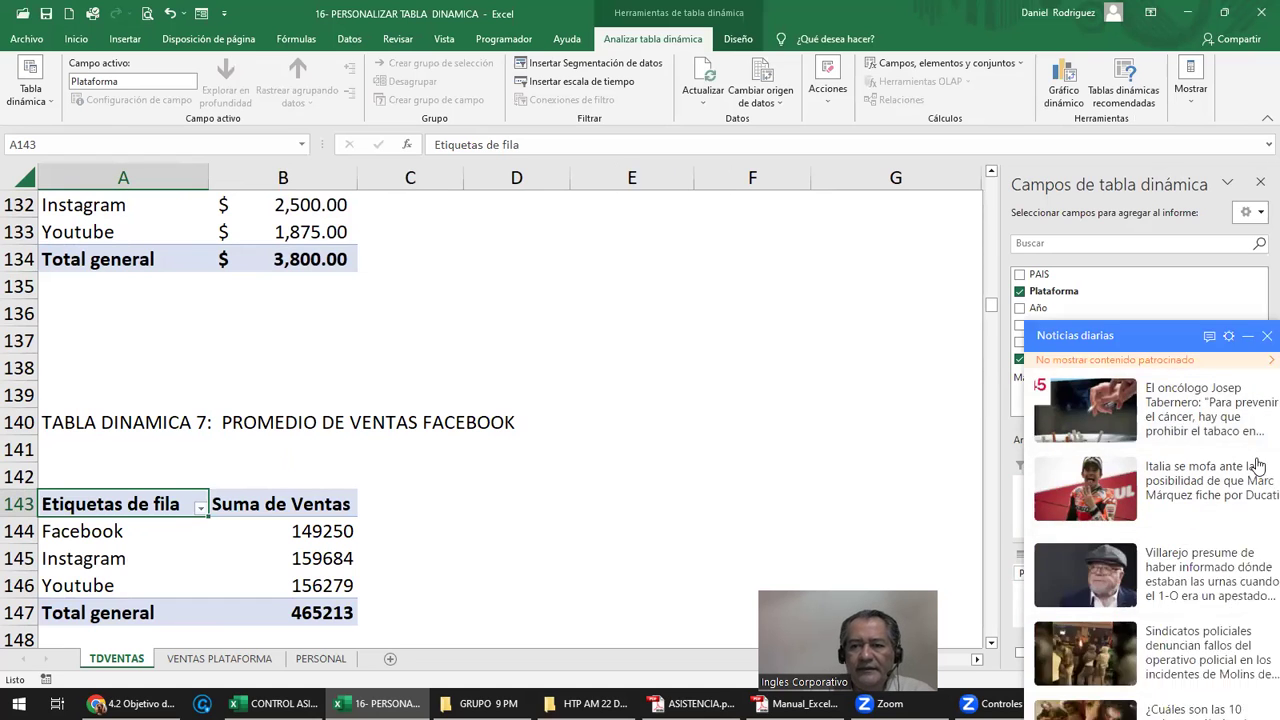
{"action": "left_click", "coordinate": [1262, 229]}
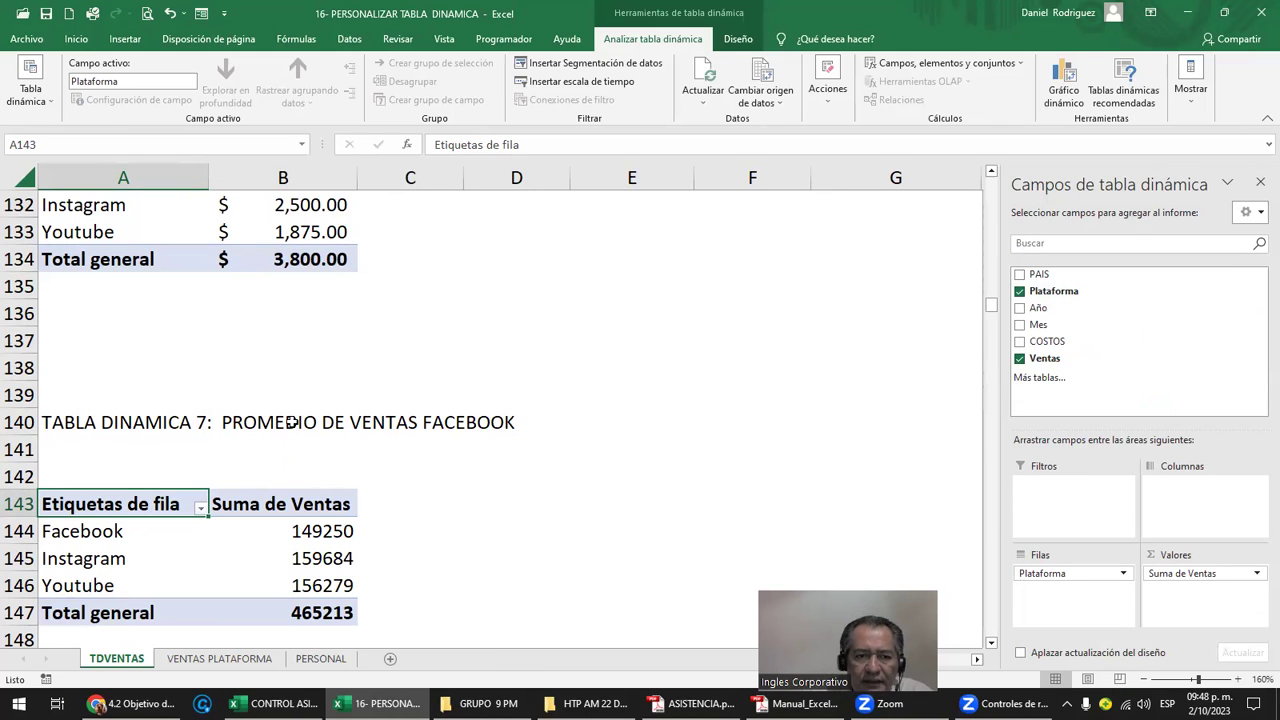
Summarize Ventas by Promedio (Facebook 1604.84, total 1566.37) and select the average values
{"action": "left_click", "coordinate": [1197, 576]}
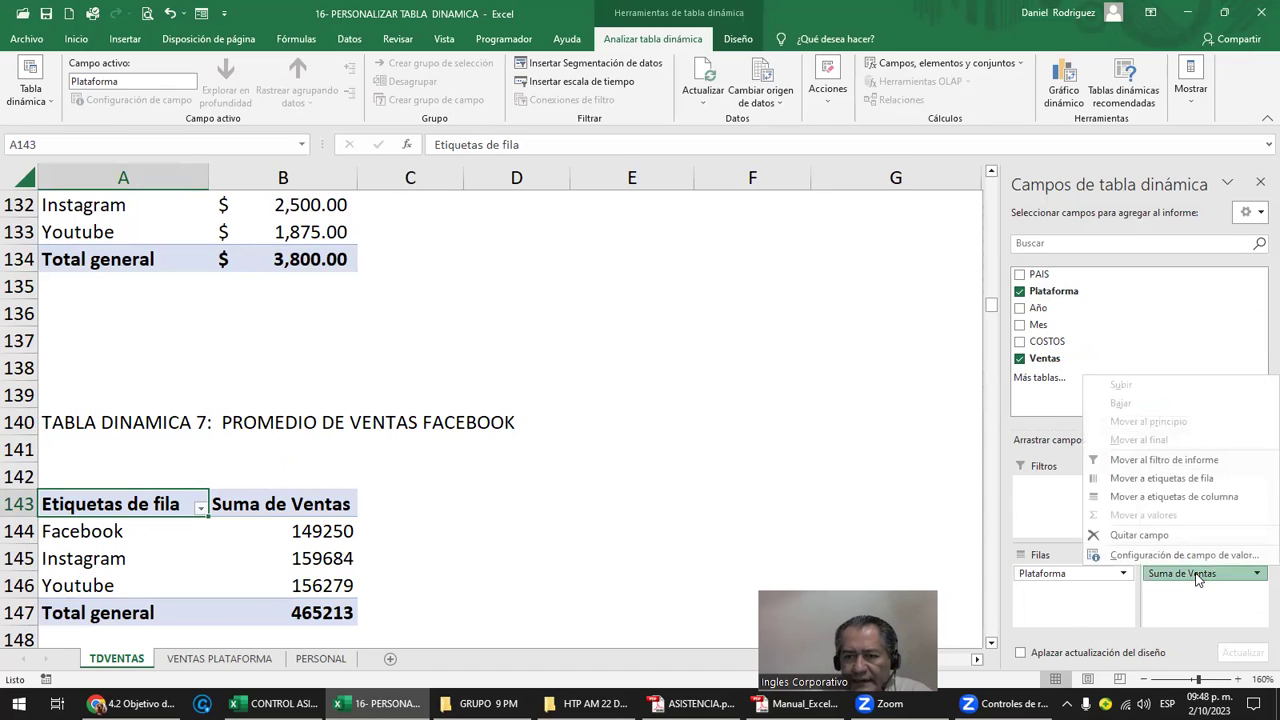
{"action": "left_click", "coordinate": [1168, 555]}
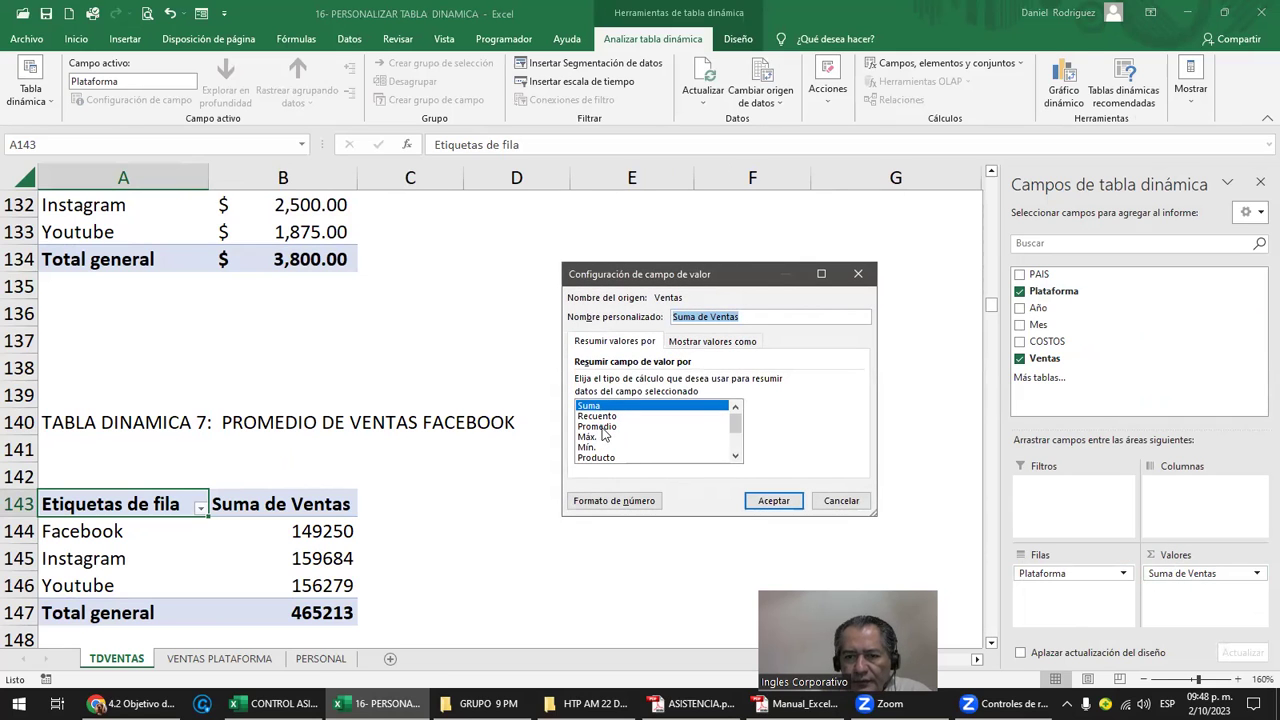
{"action": "left_click", "coordinate": [600, 427]}
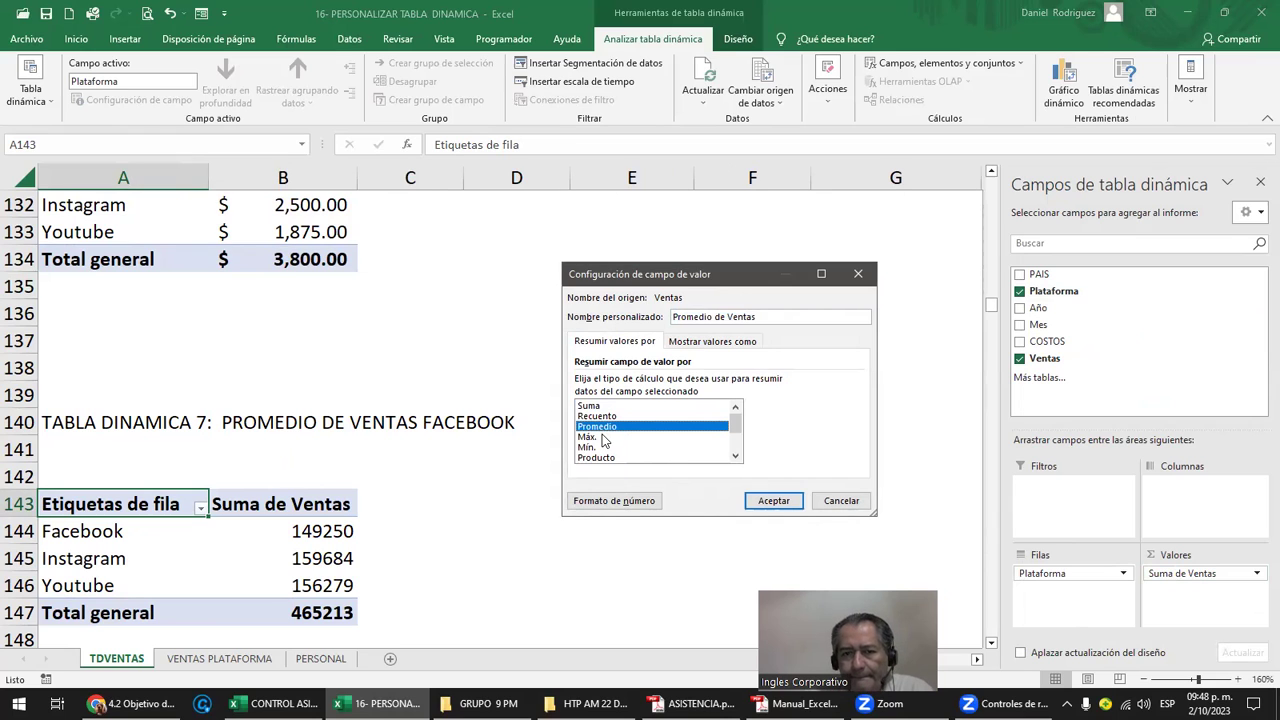
{"action": "left_click", "coordinate": [785, 500]}
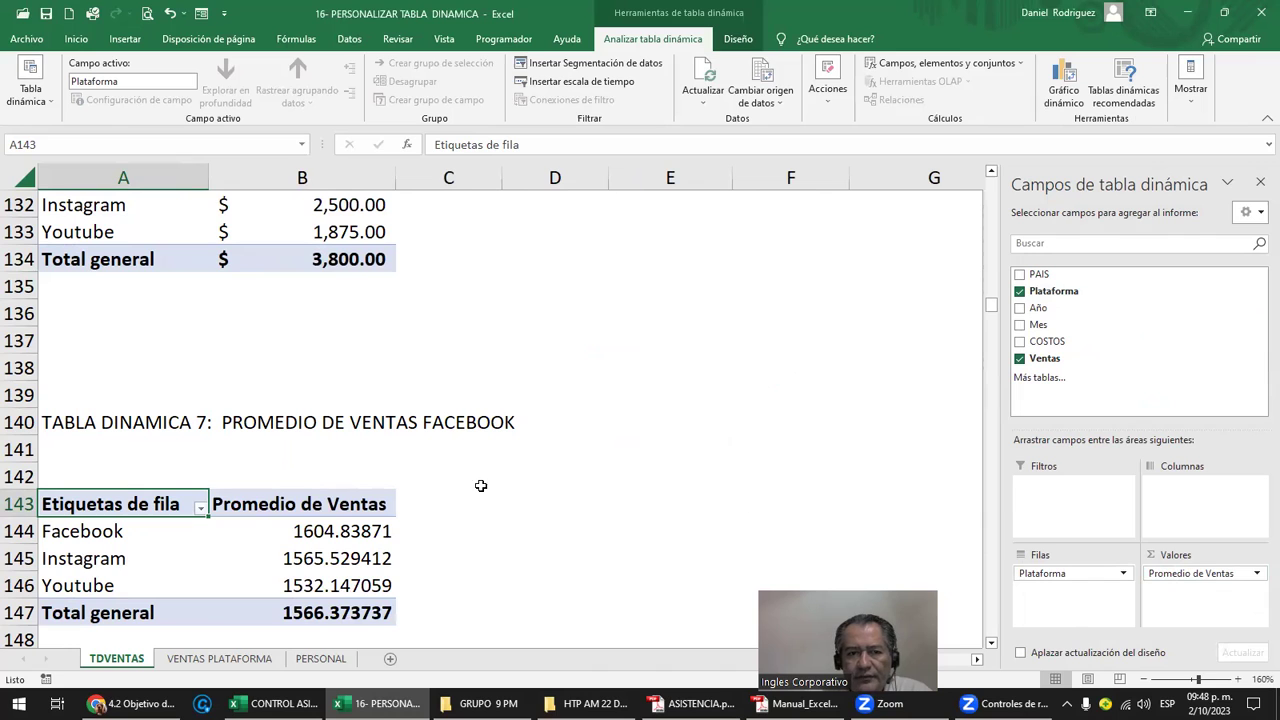
{"action": "left_click_drag", "start_coordinate": [352, 527], "coordinate": [372, 608]}
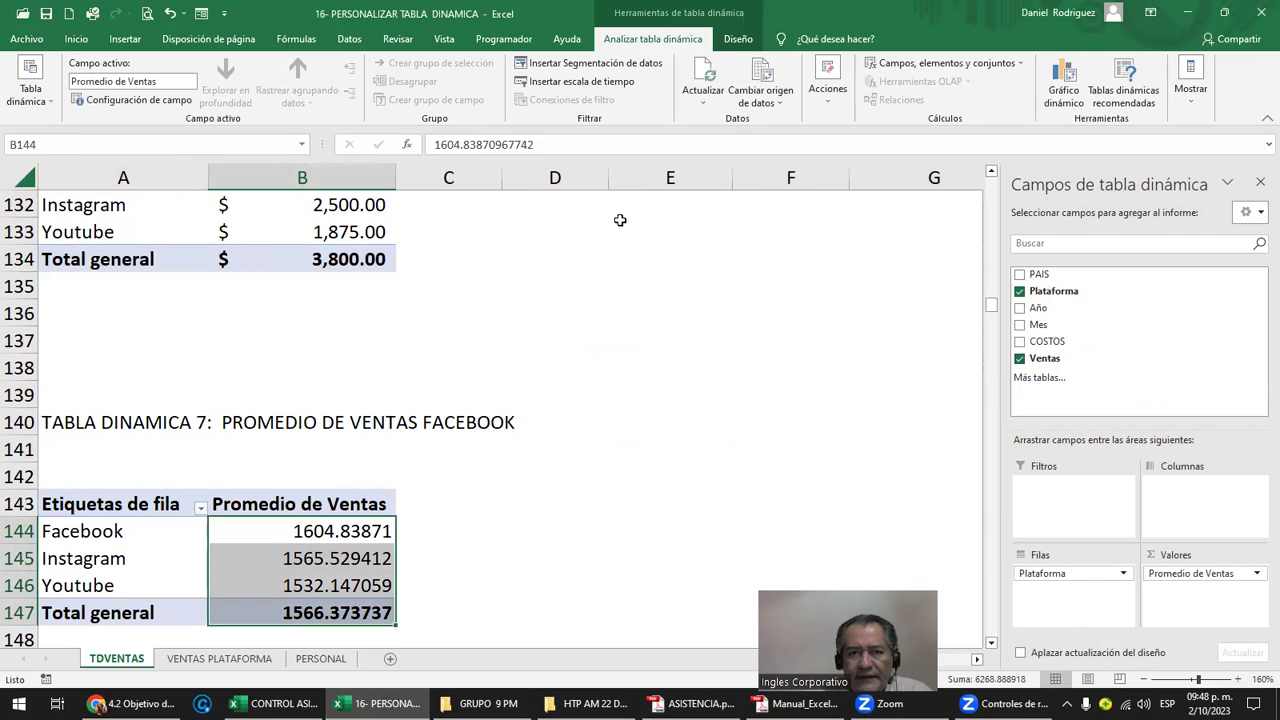
Format the average sales in Contabilidad format, e.g. $1,604.84
{"action": "left_click", "coordinate": [78, 40]}
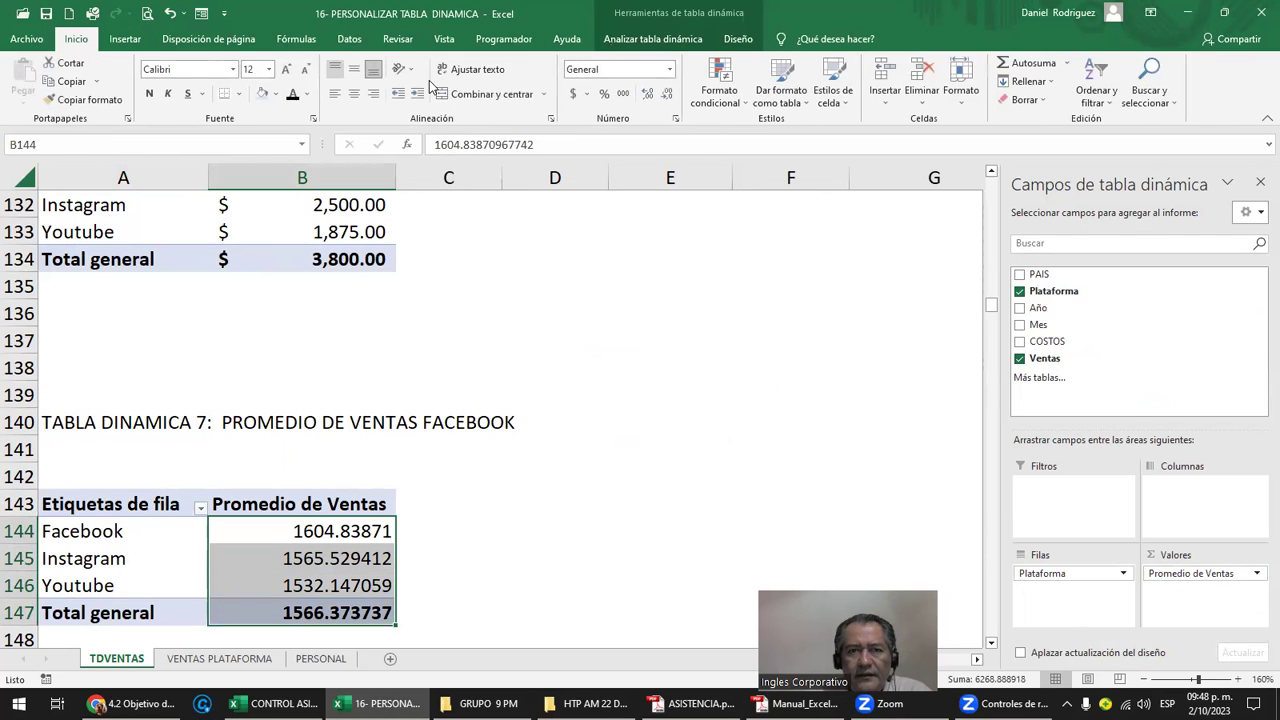
{"action": "left_click", "coordinate": [573, 93]}
{"action": "left_click", "coordinate": [578, 503]}
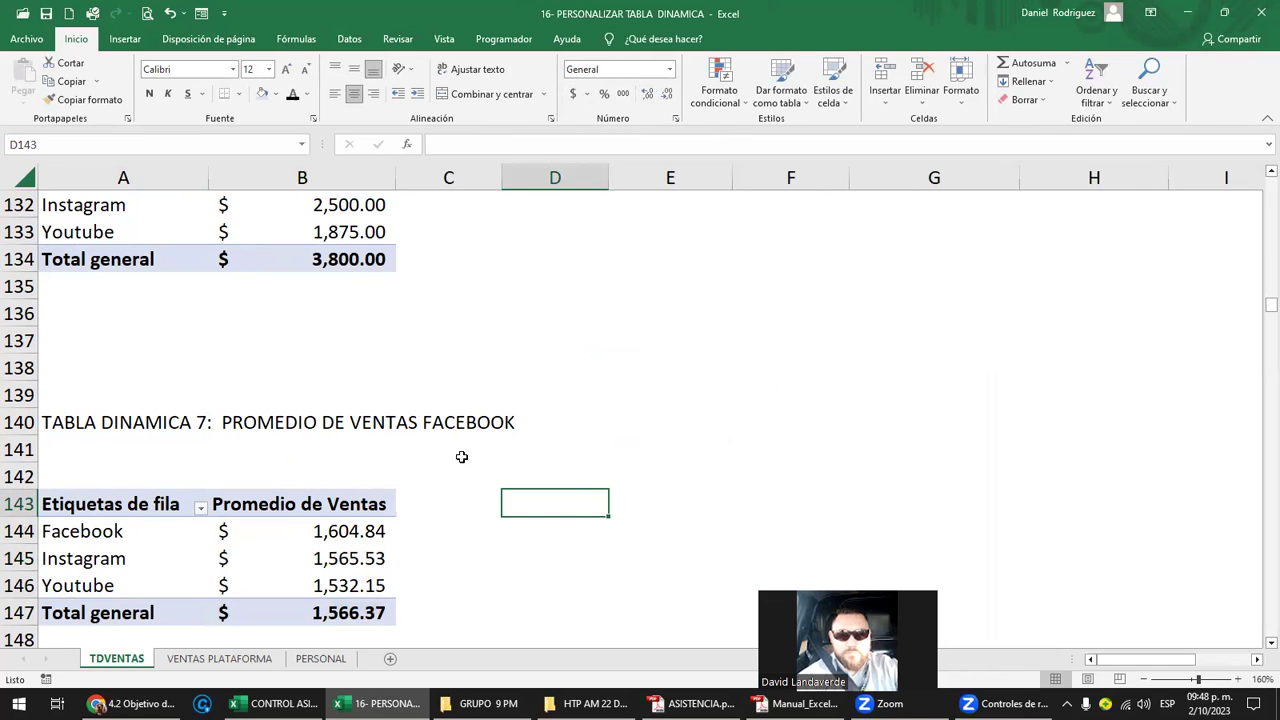
{"action": "left_click", "coordinate": [465, 424]}
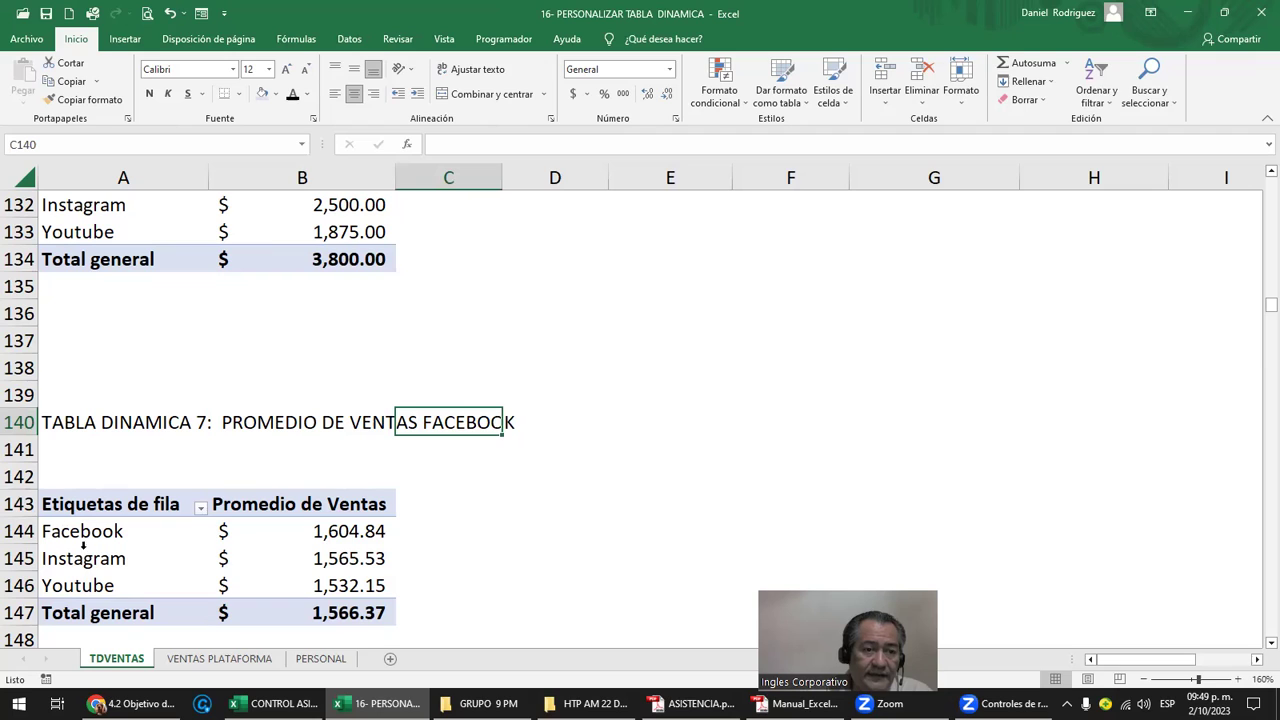
{"action": "left_click", "coordinate": [517, 529]}
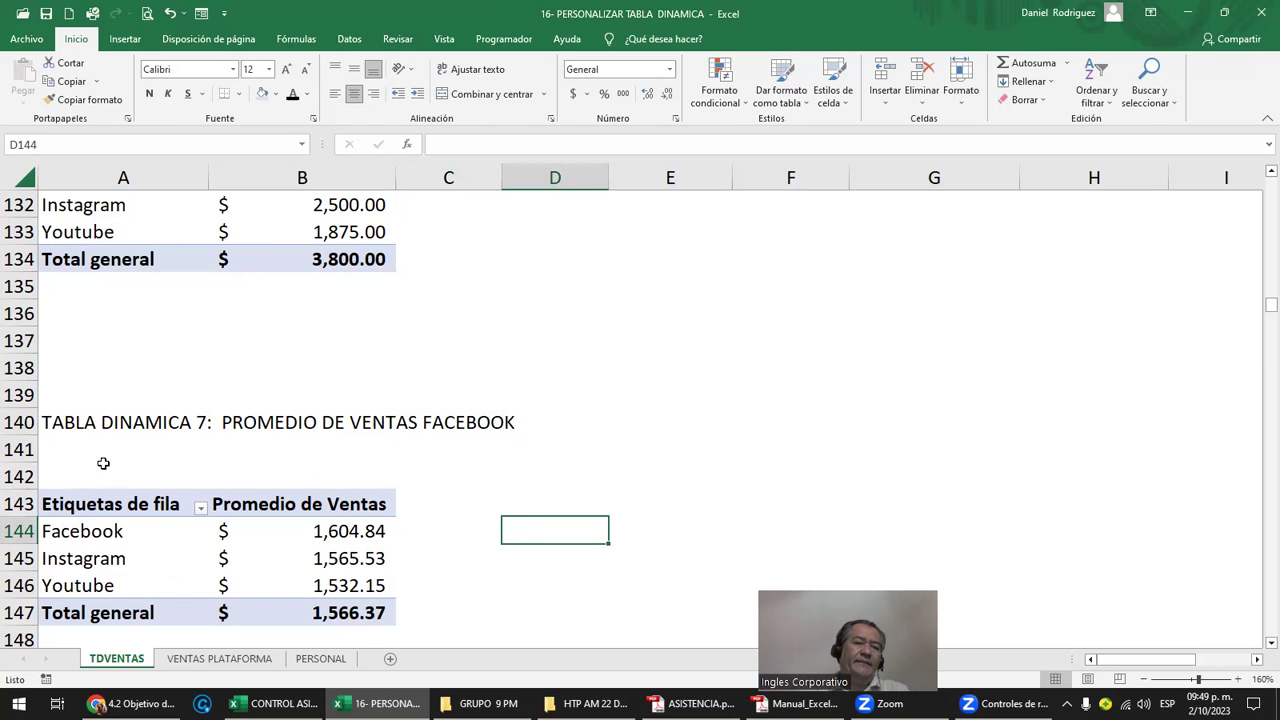
Select pivot table 7's range A143:B147 and copy it
{"action": "left_click_drag", "start_coordinate": [95, 483], "coordinate": [375, 602]}
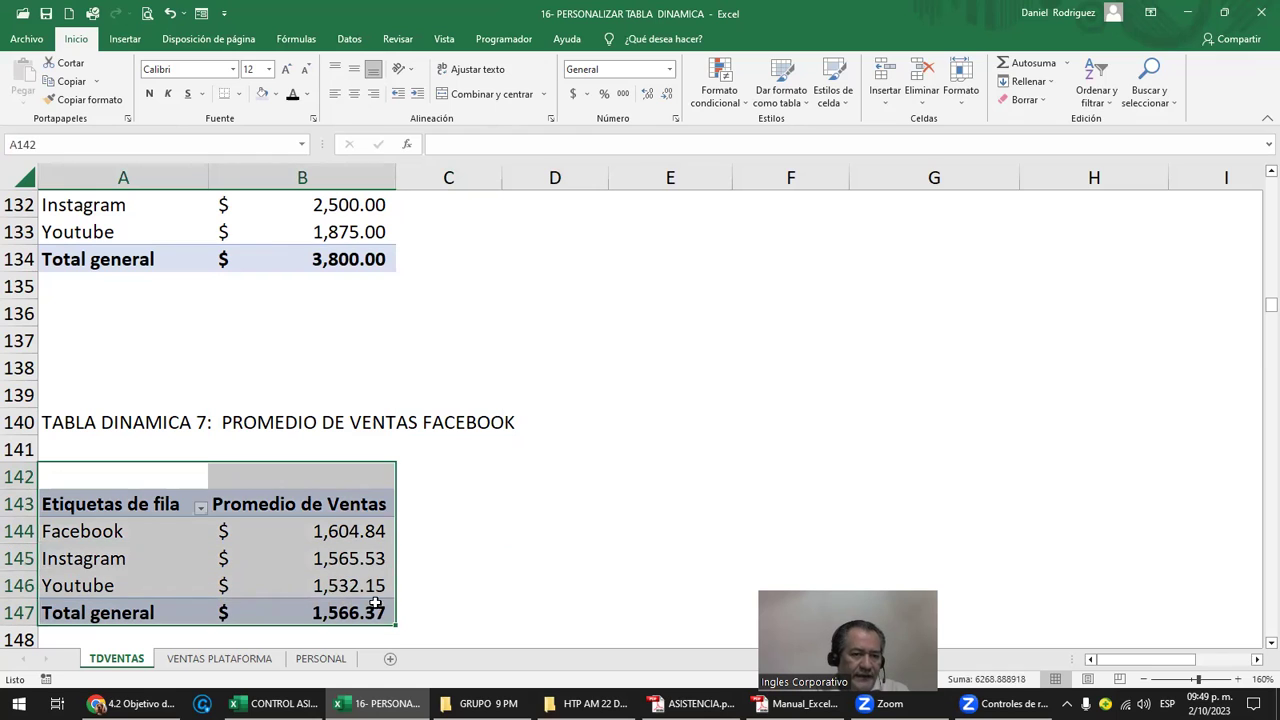
{"action": "left_click", "coordinate": [551, 589]}
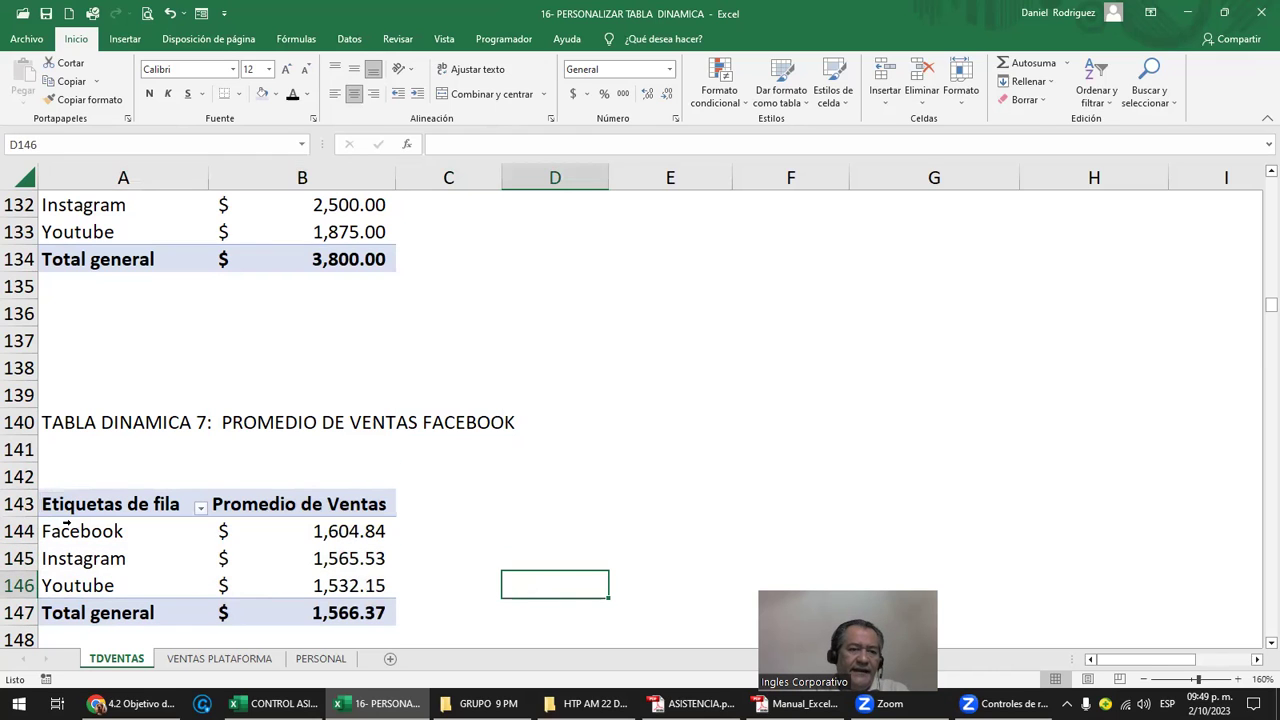
{"action": "left_click_drag", "start_coordinate": [68, 524], "coordinate": [212, 576]}
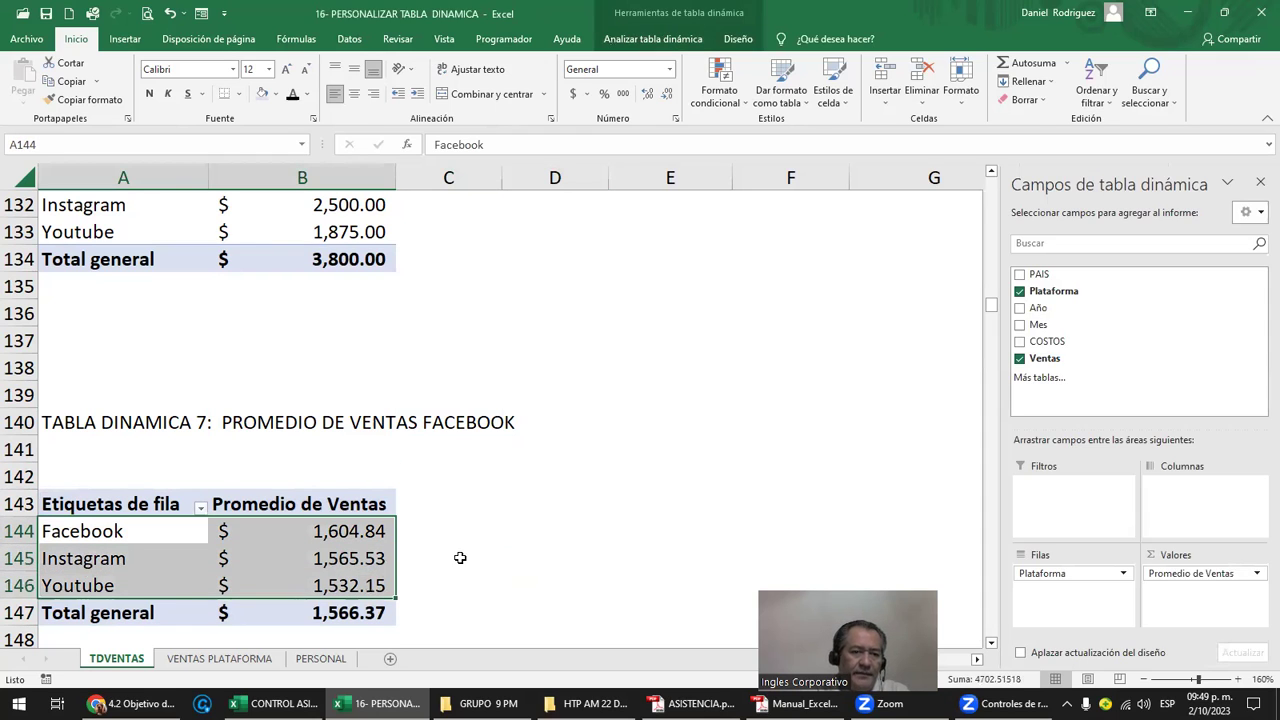
{"action": "left_click", "coordinate": [537, 535]}
{"action": "key", "text": "Up"}
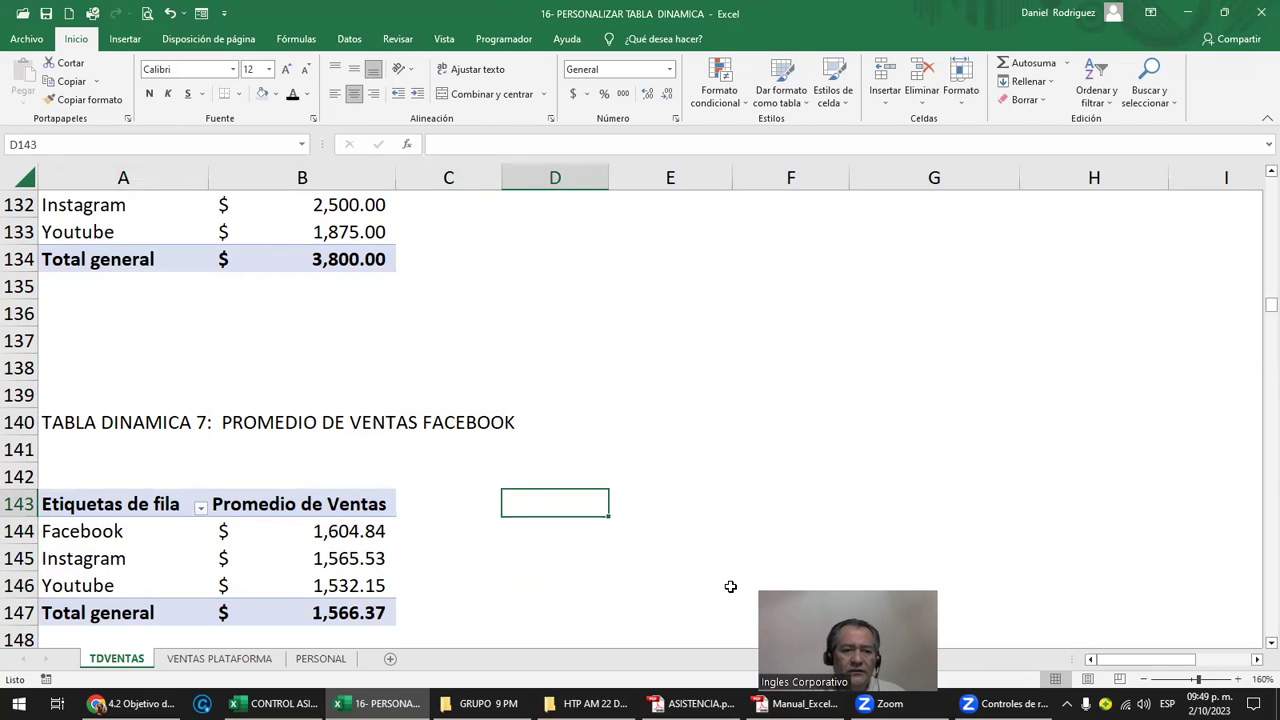
{"action": "key", "text": "Left"}
{"action": "key", "text": "Left"}
{"action": "key", "text": "Left"}
{"action": "key", "text": "Right"}
{"action": "key", "text": "Right"}
{"action": "key", "text": "Left"}
{"action": "key", "text": "Left"}
{"action": "key", "text": "shift+Down"}
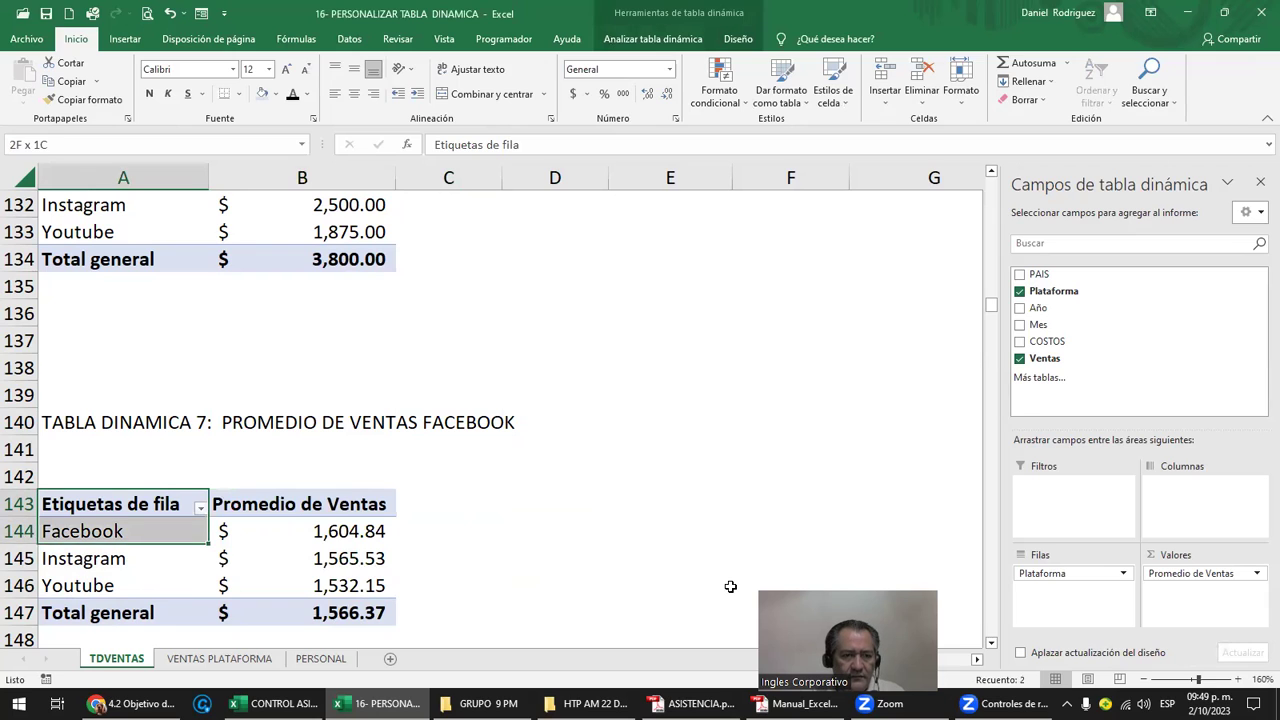
{"action": "key", "text": "shift+Down"}
{"action": "key", "text": "shift+Down"}
{"action": "key", "text": "shift+Down"}
{"action": "key", "text": "shift+Right"}
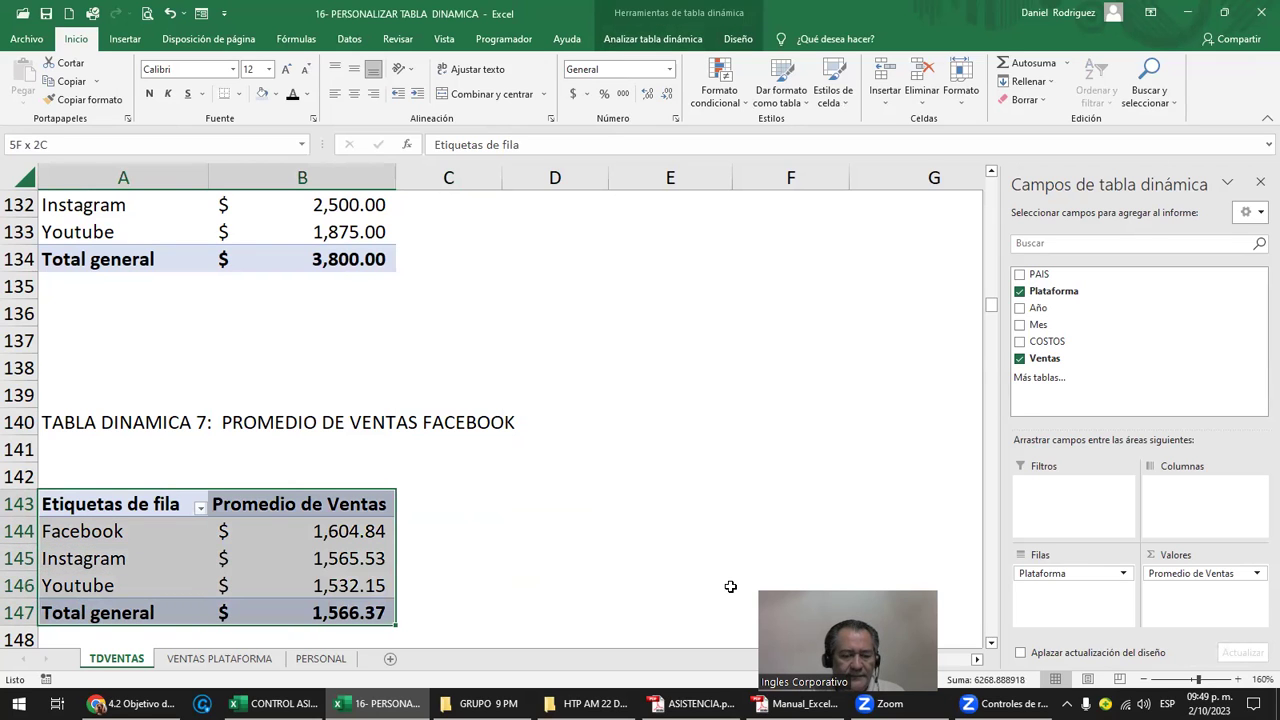
{"action": "key", "text": "ctrl+c"}
{"action": "key", "text": "Right"}
{"action": "key", "text": "Right"}
{"action": "key", "text": "Right"}
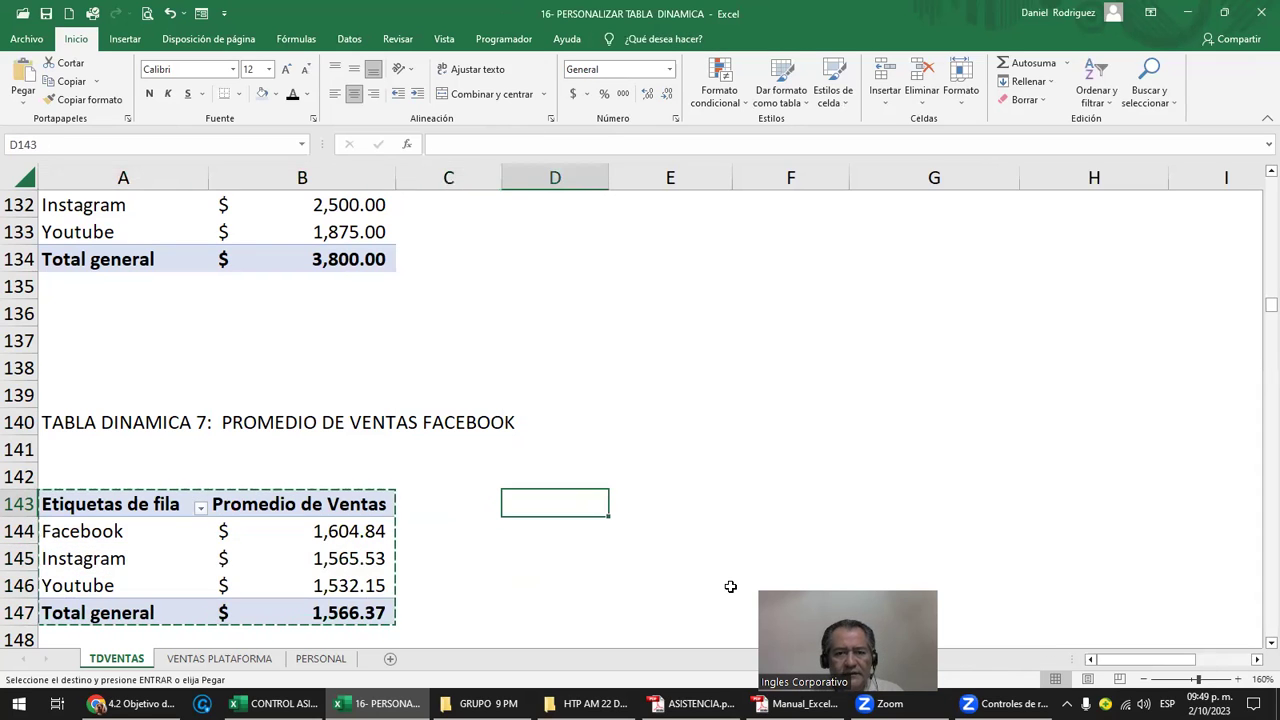
Paste pivot table 7 as values at D143 and clear the Instagram, Youtube and total rows
{"action": "right_click", "coordinate": [592, 510]}
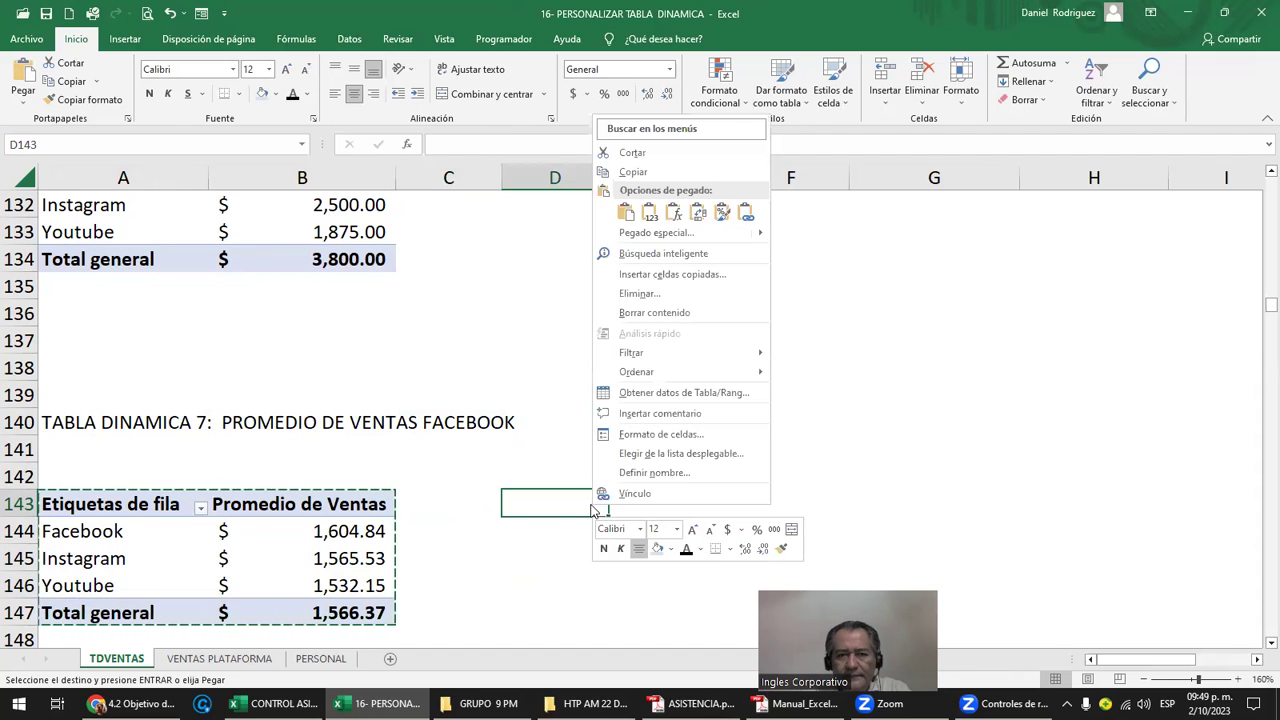
{"action": "left_click", "coordinate": [650, 218]}
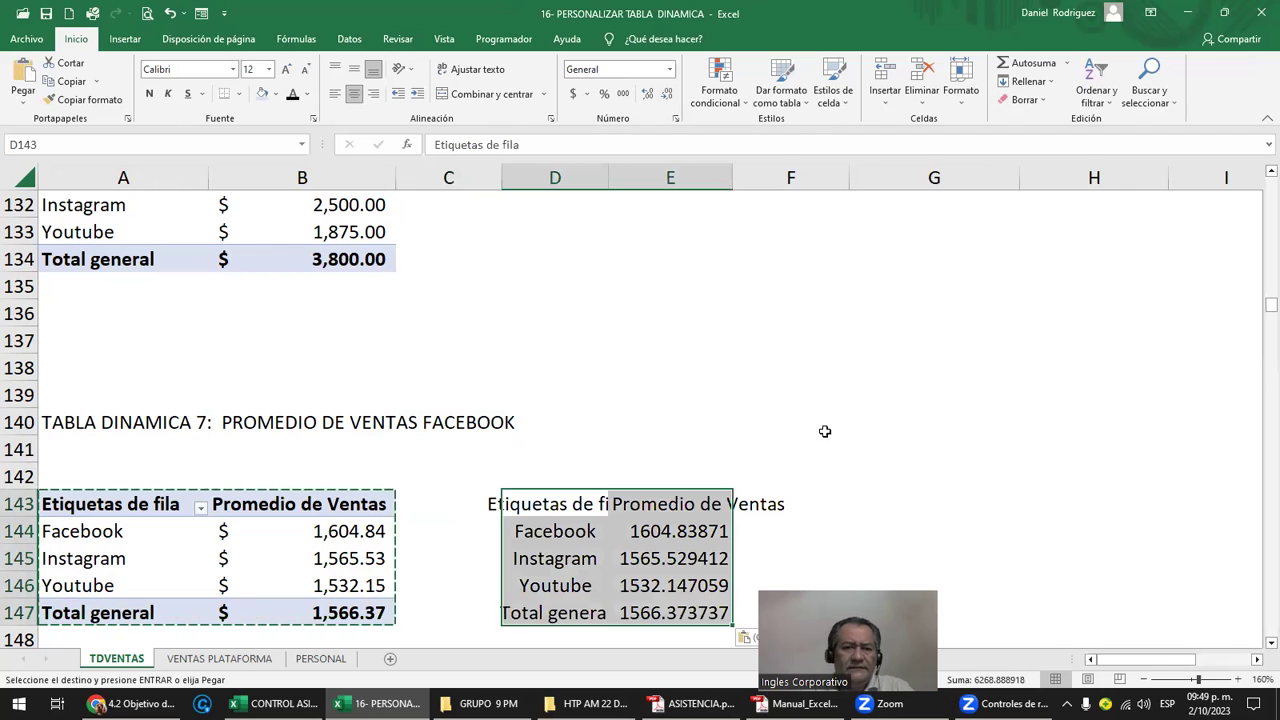
{"action": "mouse_move", "coordinate": [552, 552]}
{"action": "left_mouse_down"}
{"action": "mouse_move", "coordinate": [690, 585]}
{"action": "mouse_move", "coordinate": [711, 619]}
{"action": "left_mouse_up"}
{"action": "key", "text": "Delete"}
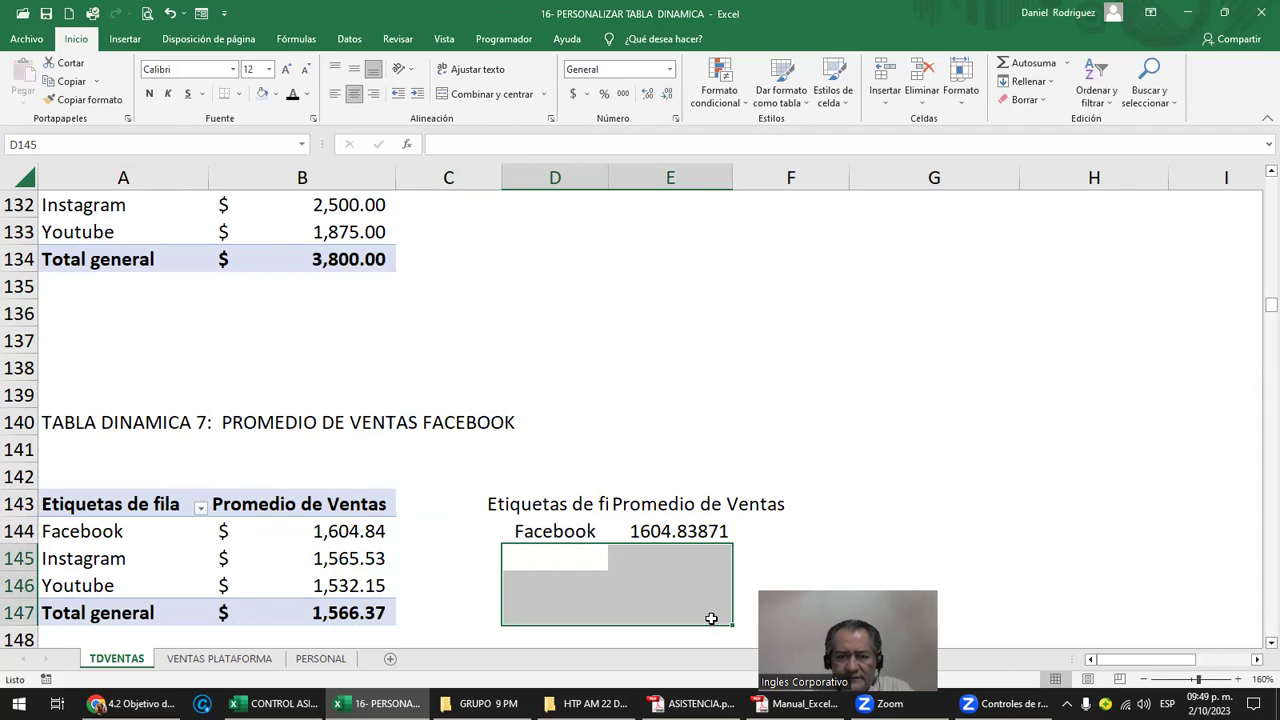
Rename the copied header in D143 to PLATAFORMA and select both header cells
{"action": "left_click", "coordinate": [551, 501]}
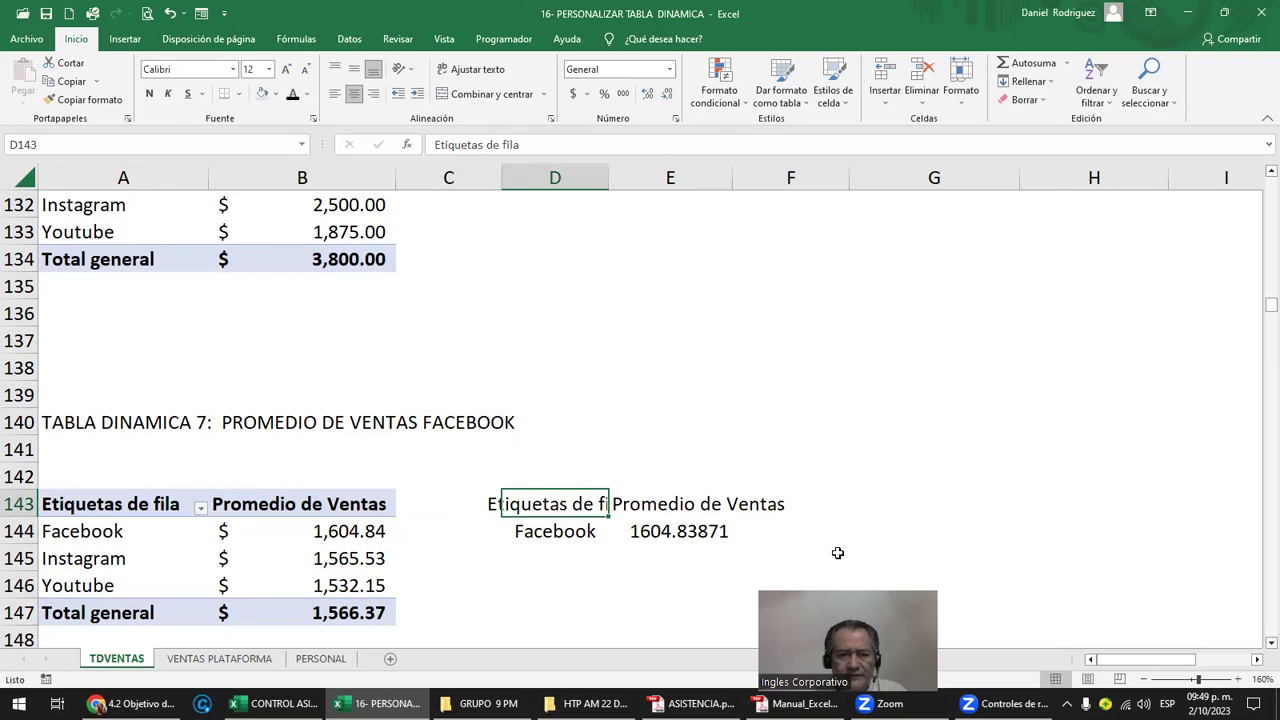
{"action": "type", "text": "PLATAFORMA"}
{"action": "key", "text": "Tab"}
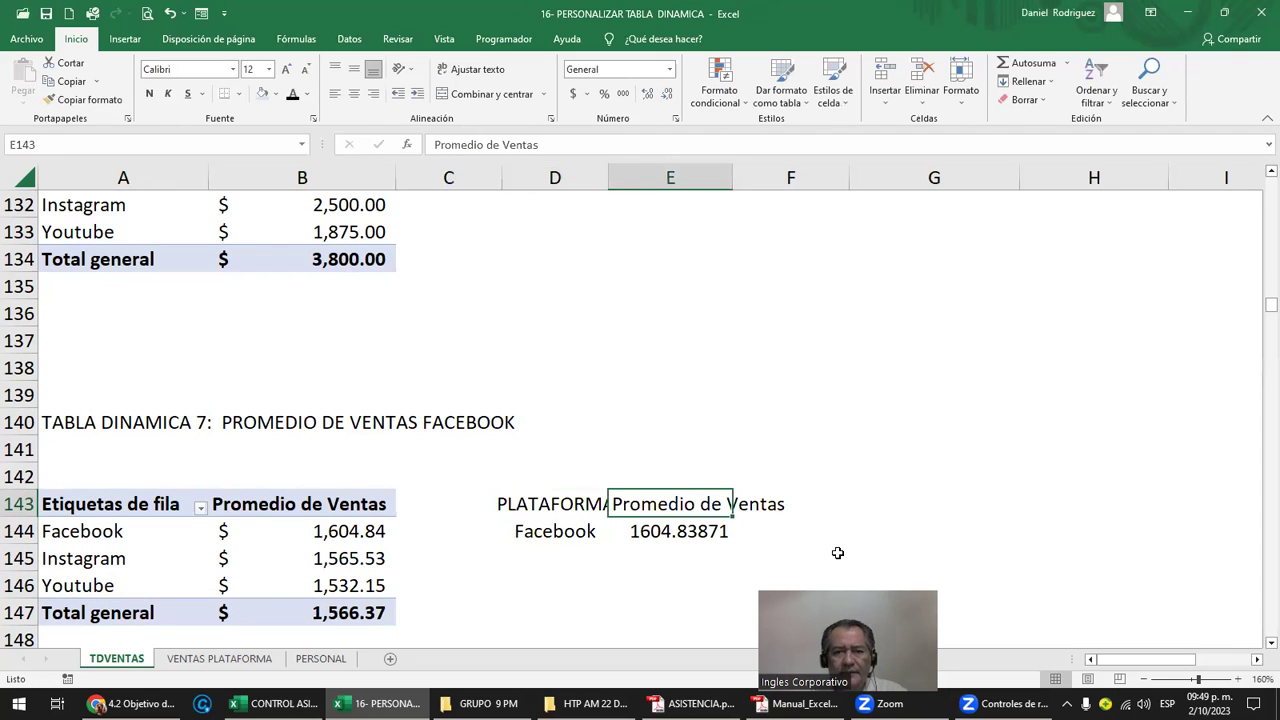
{"action": "left_click", "coordinate": [531, 532]}
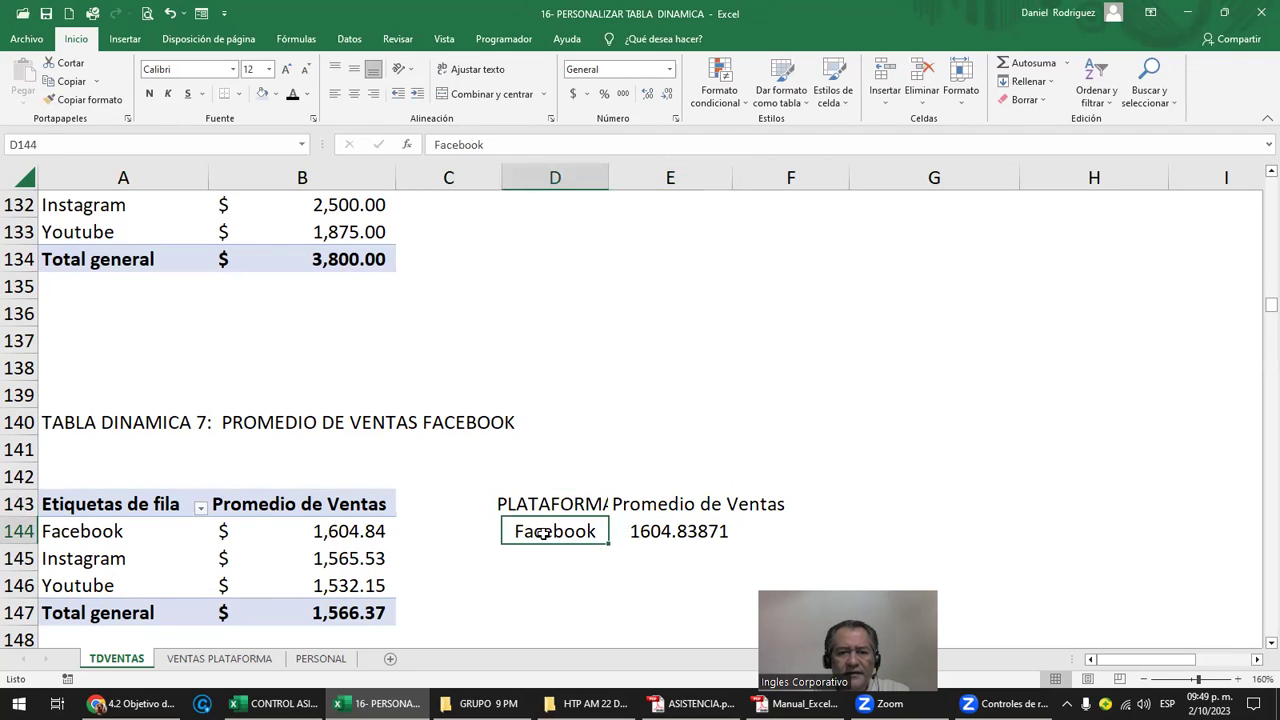
{"action": "left_click", "coordinate": [545, 503]}
{"action": "left_click_drag", "start_coordinate": [614, 500], "coordinate": [650, 503]}
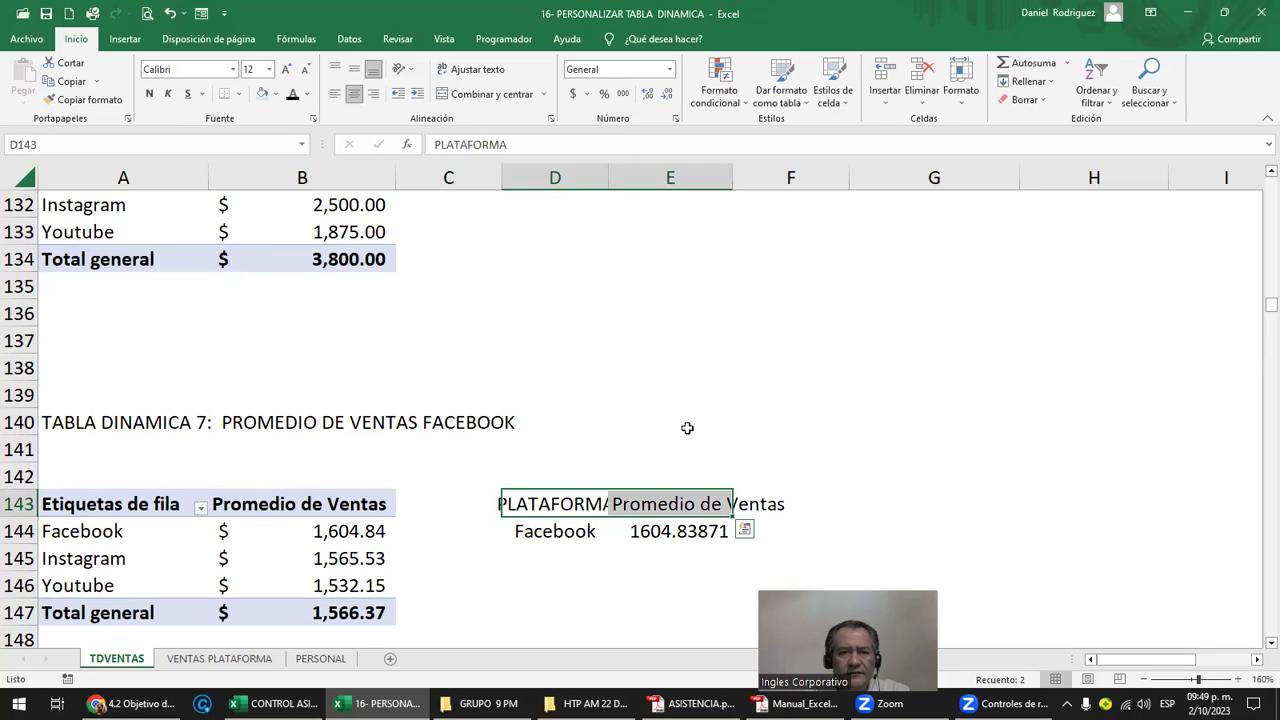
Auto-fit columns D and E, shade the headers, and apply accounting format to E144
{"action": "double_click", "coordinate": [608, 177]}
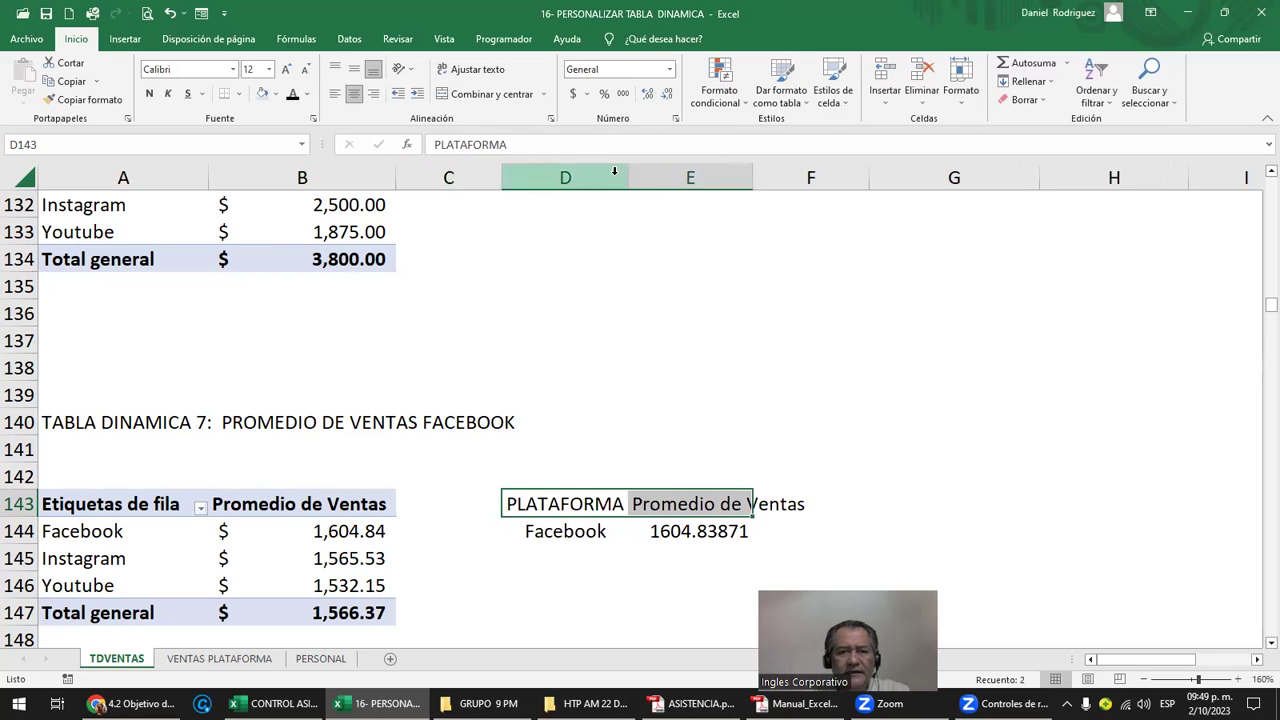
{"action": "left_click", "coordinate": [263, 94]}
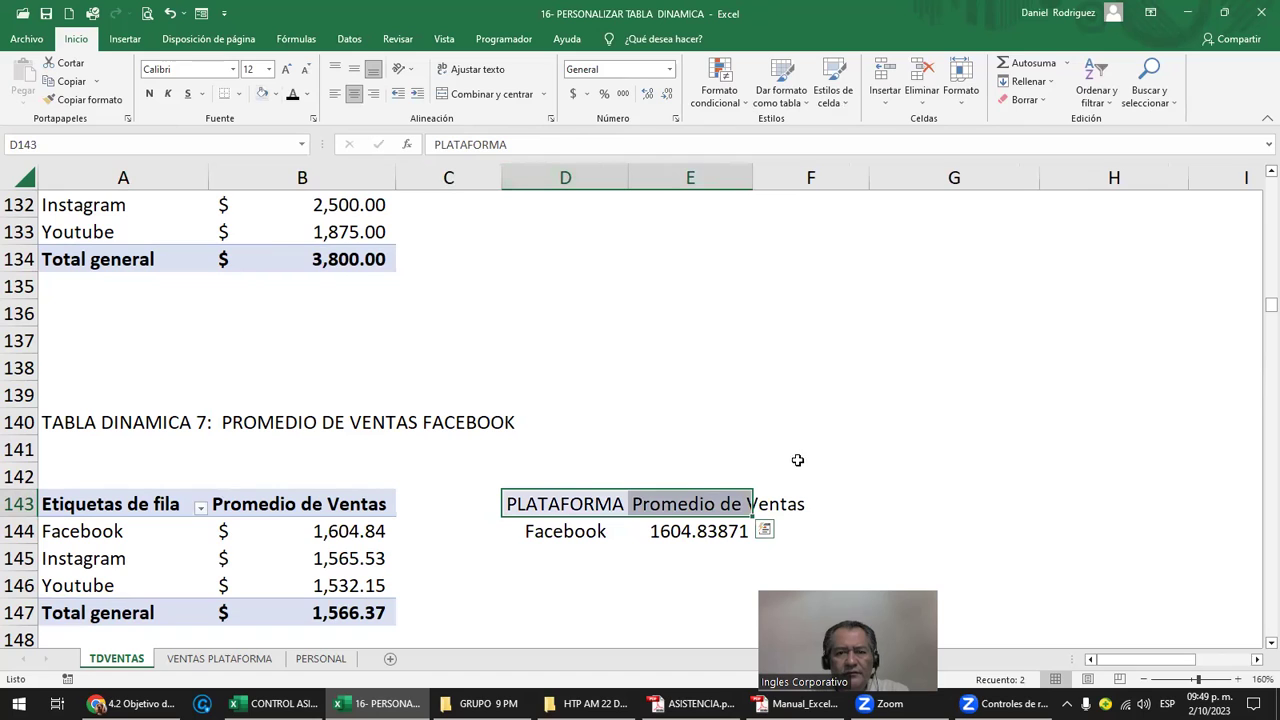
{"action": "double_click", "coordinate": [751, 177]}
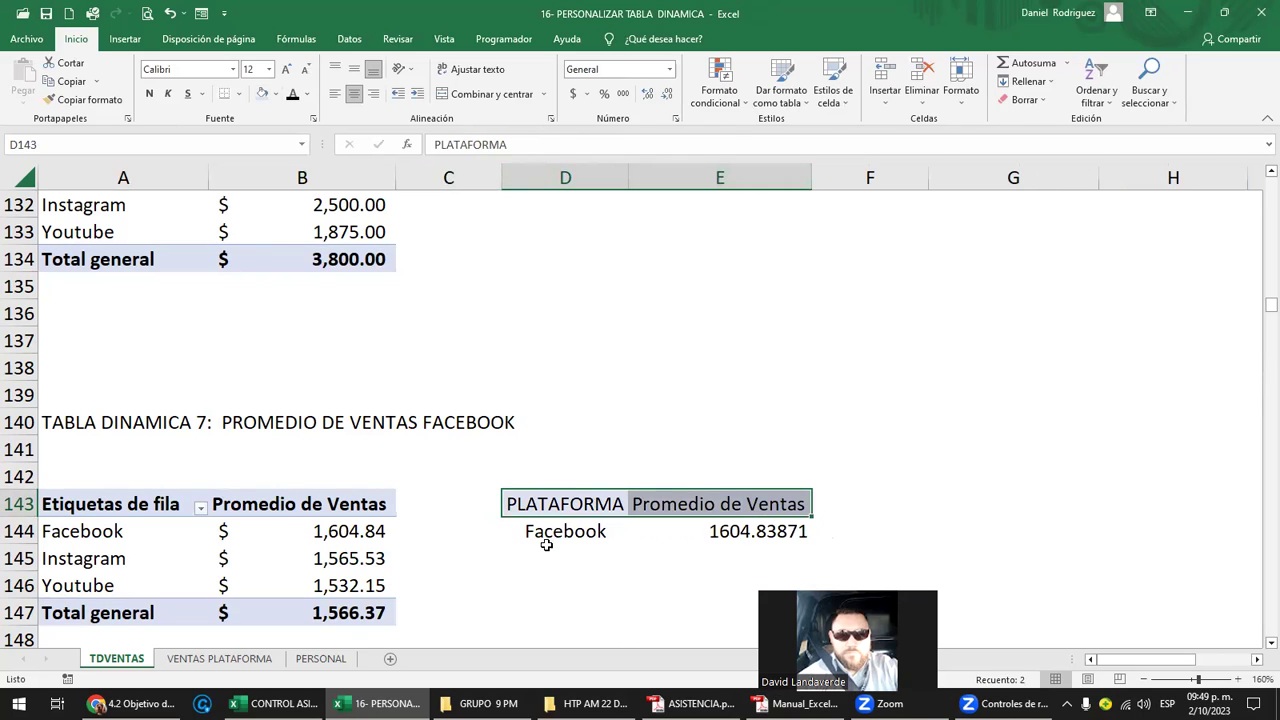
{"action": "left_click", "coordinate": [788, 533]}
{"action": "left_click", "coordinate": [573, 93]}
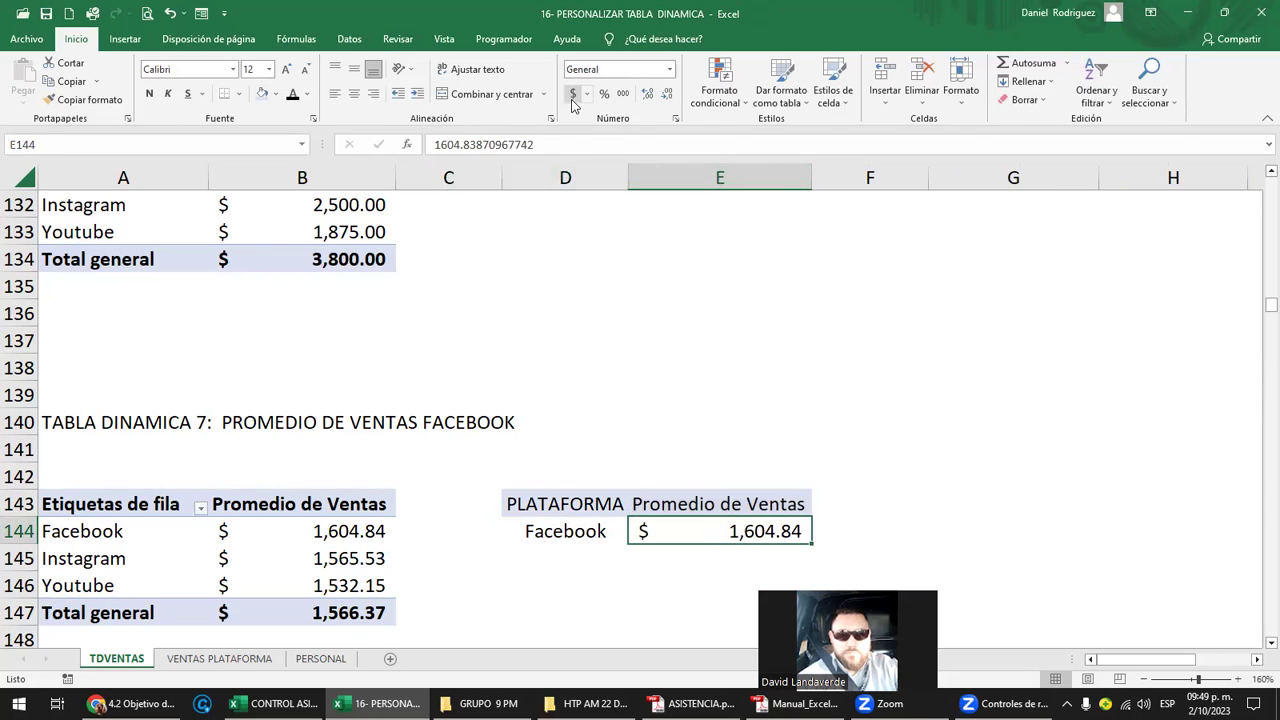
{"action": "left_click", "coordinate": [634, 582]}
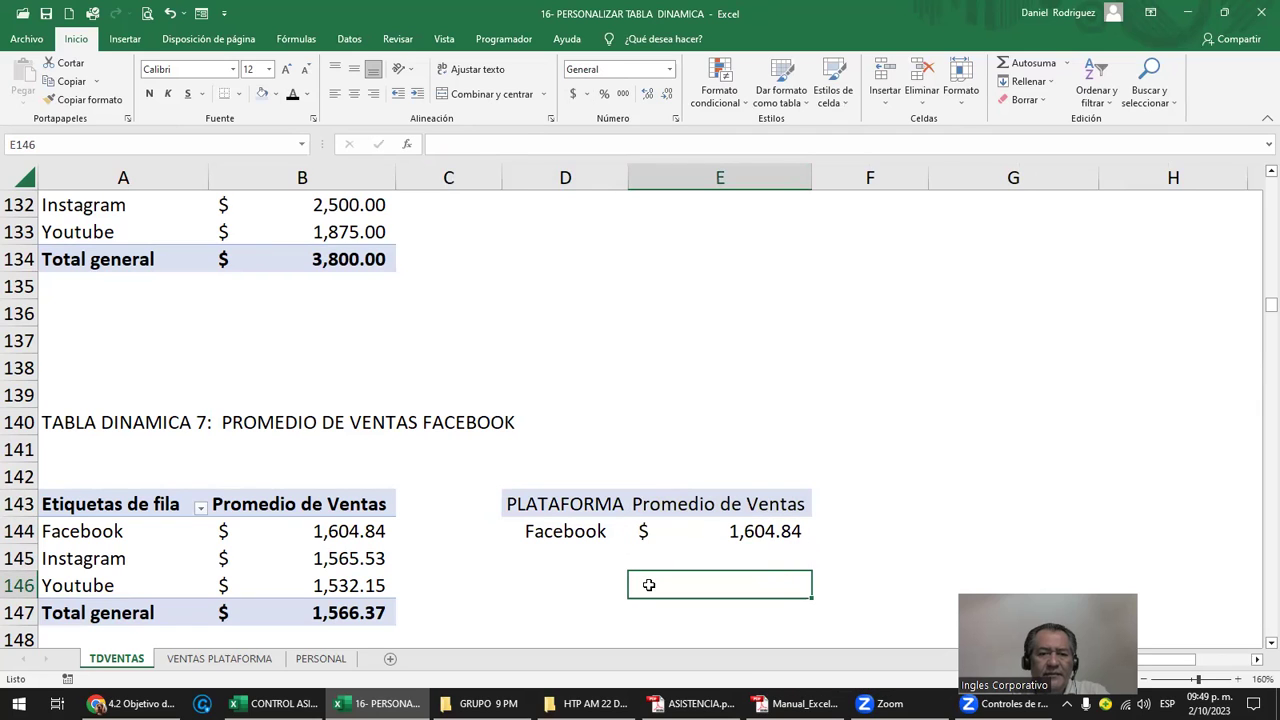
{"action": "left_click", "coordinate": [68, 496]}
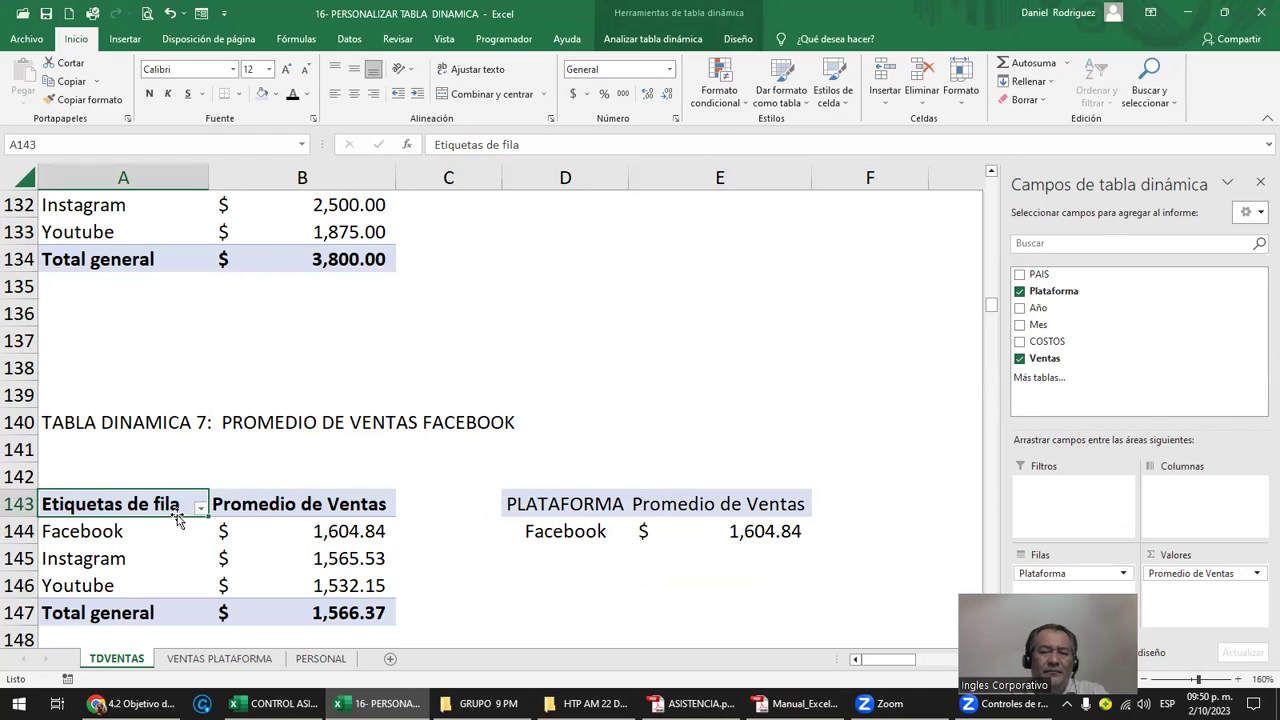
{"action": "left_click_drag", "start_coordinate": [1038, 308], "coordinate": [1073, 487]}
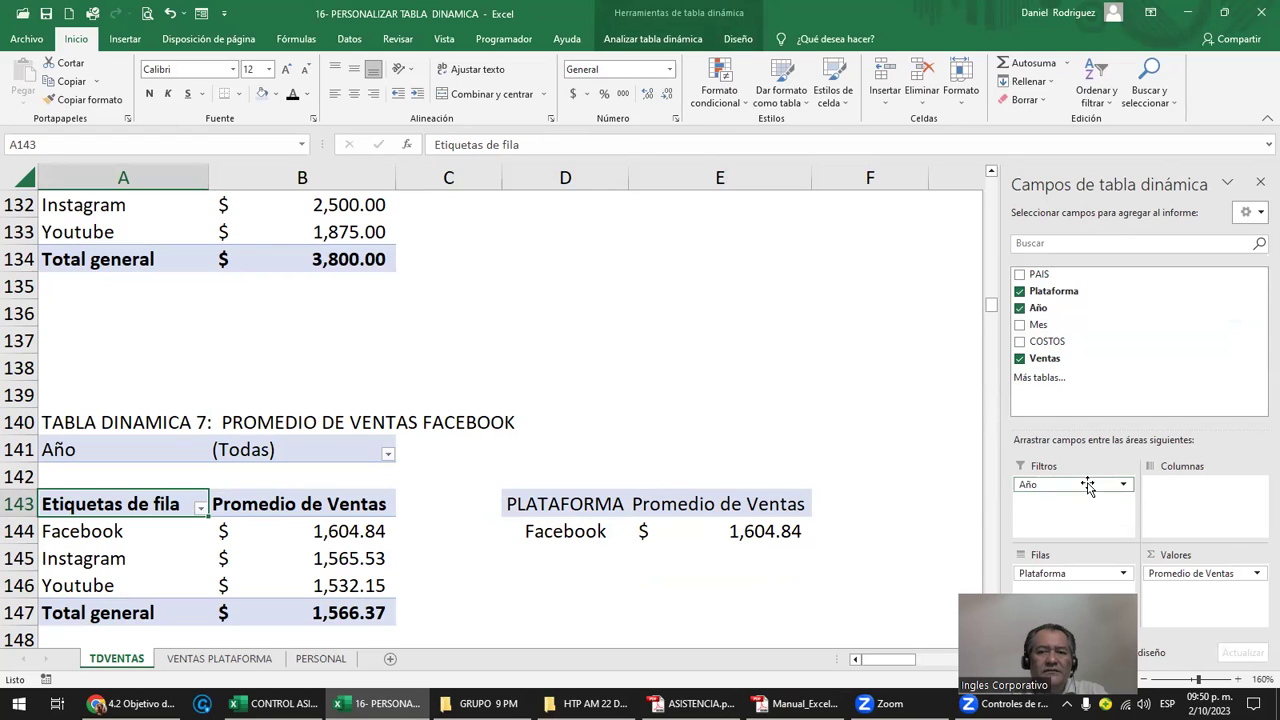
{"action": "left_click_drag", "start_coordinate": [1073, 487], "coordinate": [1112, 362]}
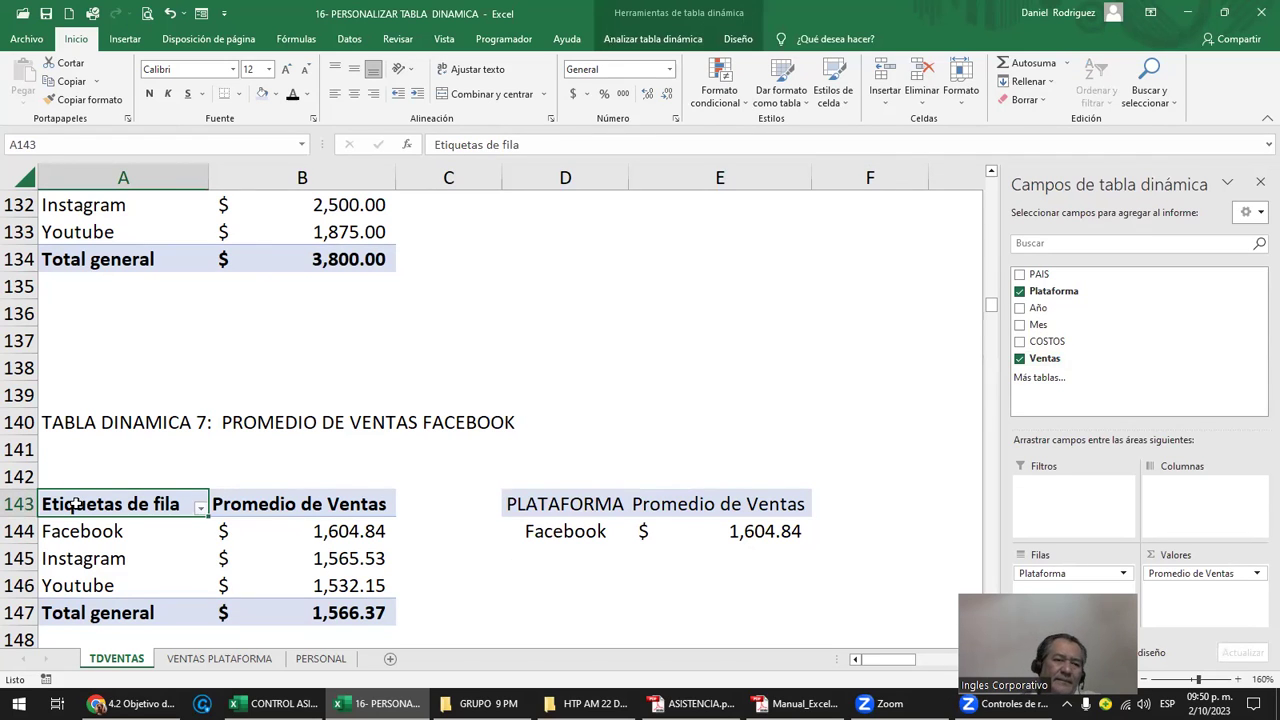
{"action": "left_click_drag", "start_coordinate": [120, 504], "coordinate": [312, 614]}
{"action": "left_click", "coordinate": [651, 614]}
{"action": "left_click_drag", "start_coordinate": [565, 503], "coordinate": [714, 533]}
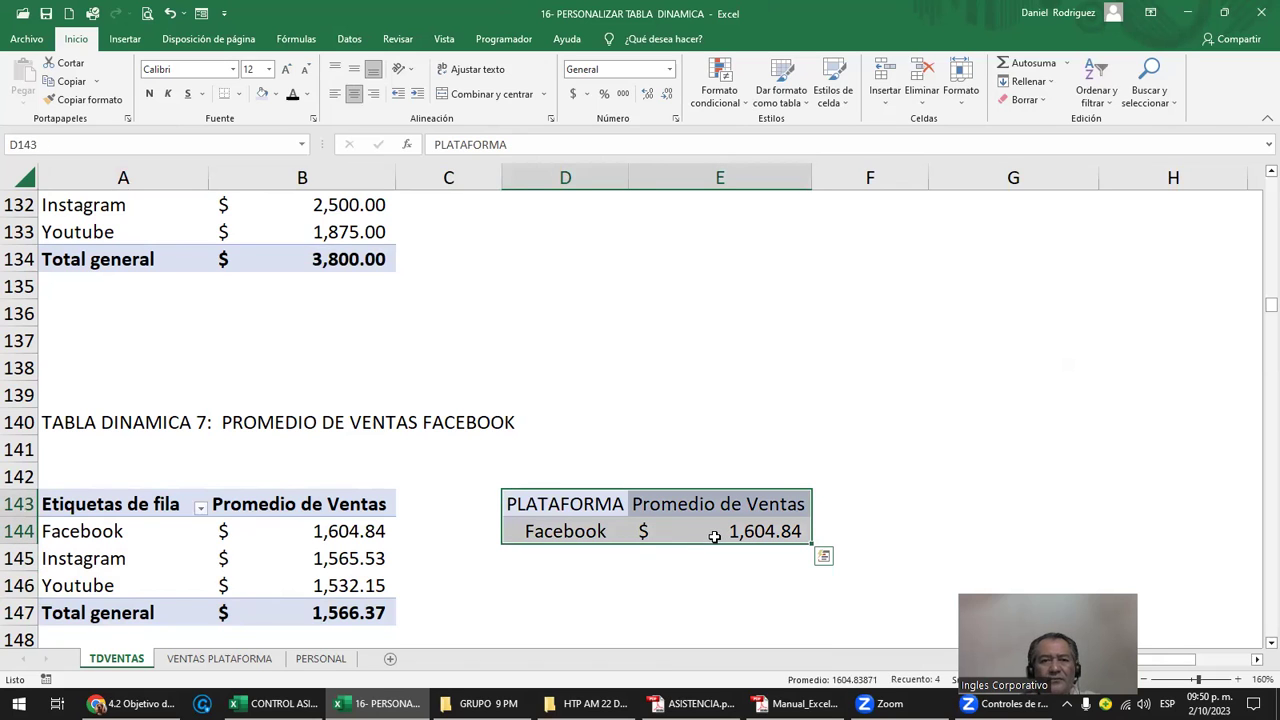
Apply All Borders to the small PLATAFORMA table in D143:E144
{"action": "left_click", "coordinate": [238, 93]}
{"action": "left_click", "coordinate": [275, 224]}
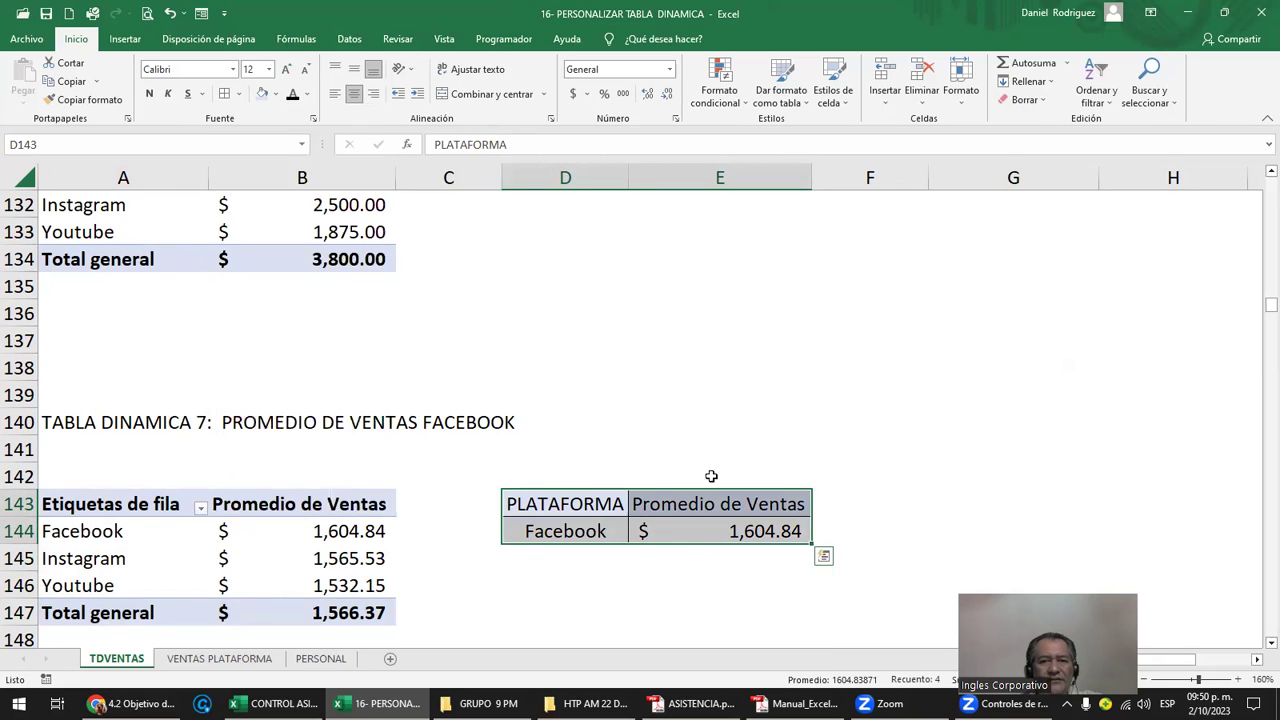
{"action": "left_click", "coordinate": [837, 441]}
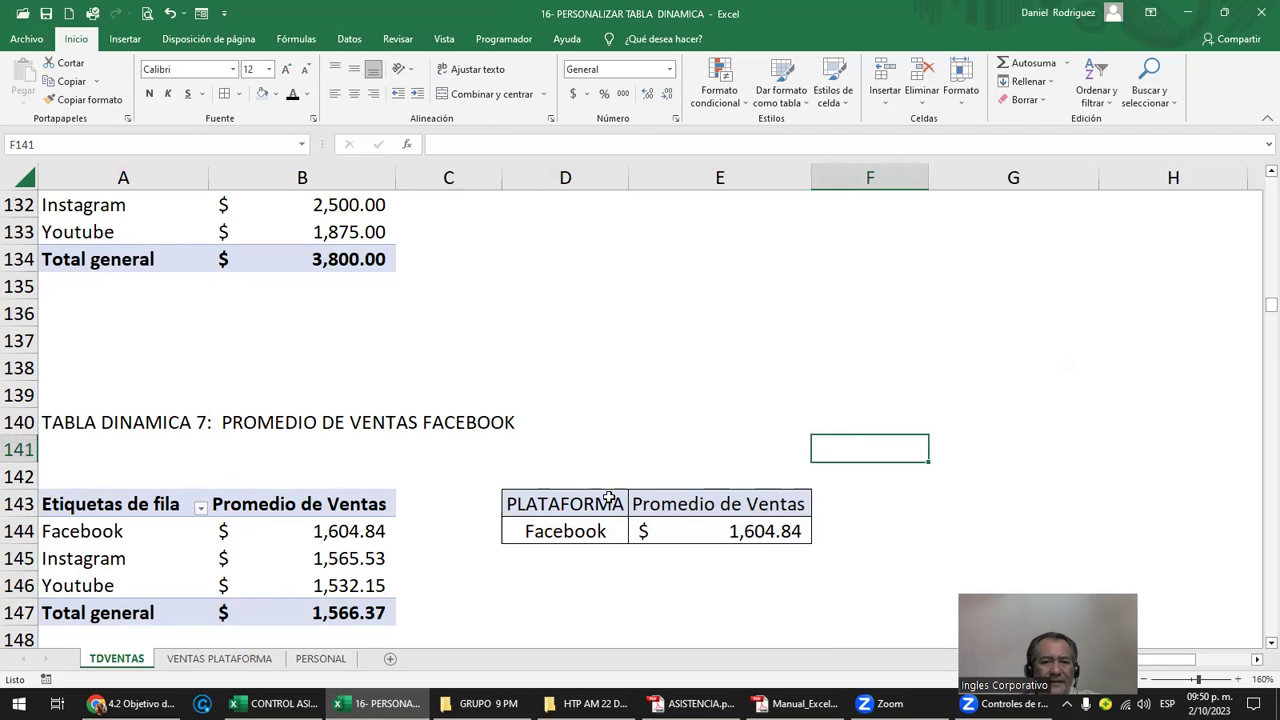
{"action": "left_click_drag", "start_coordinate": [565, 508], "coordinate": [788, 531]}
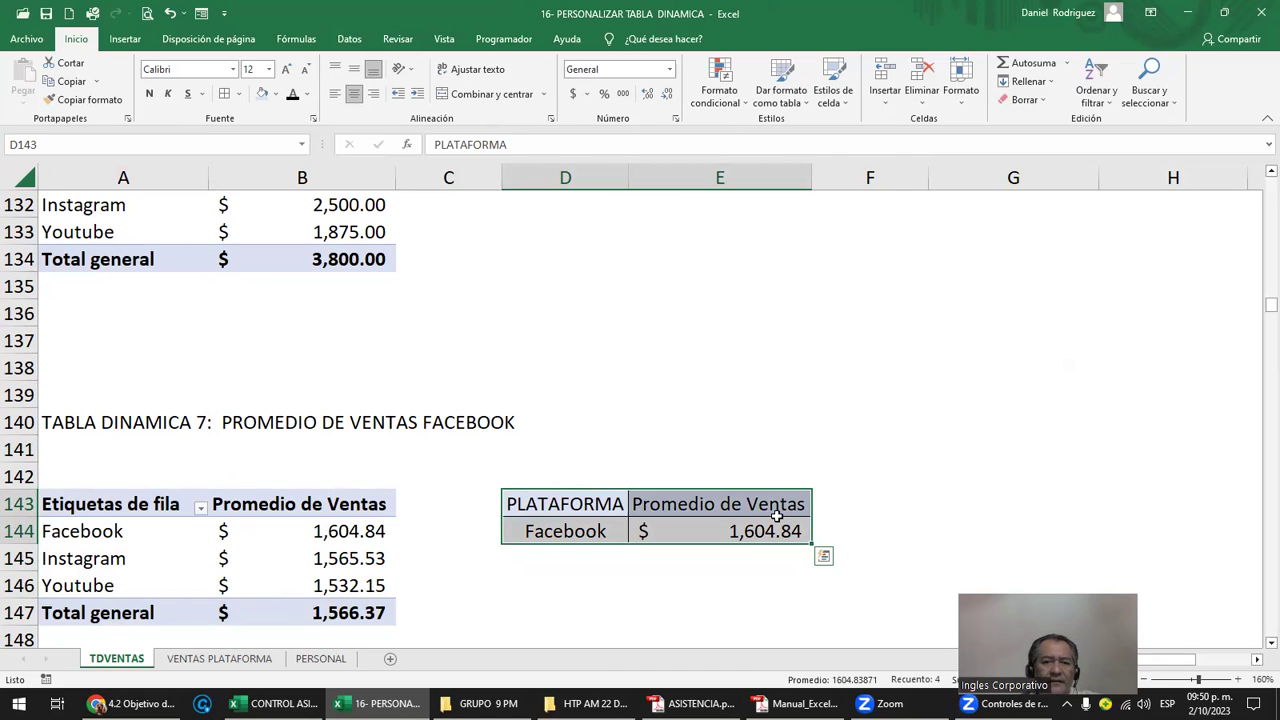
{"action": "left_click", "coordinate": [568, 564]}
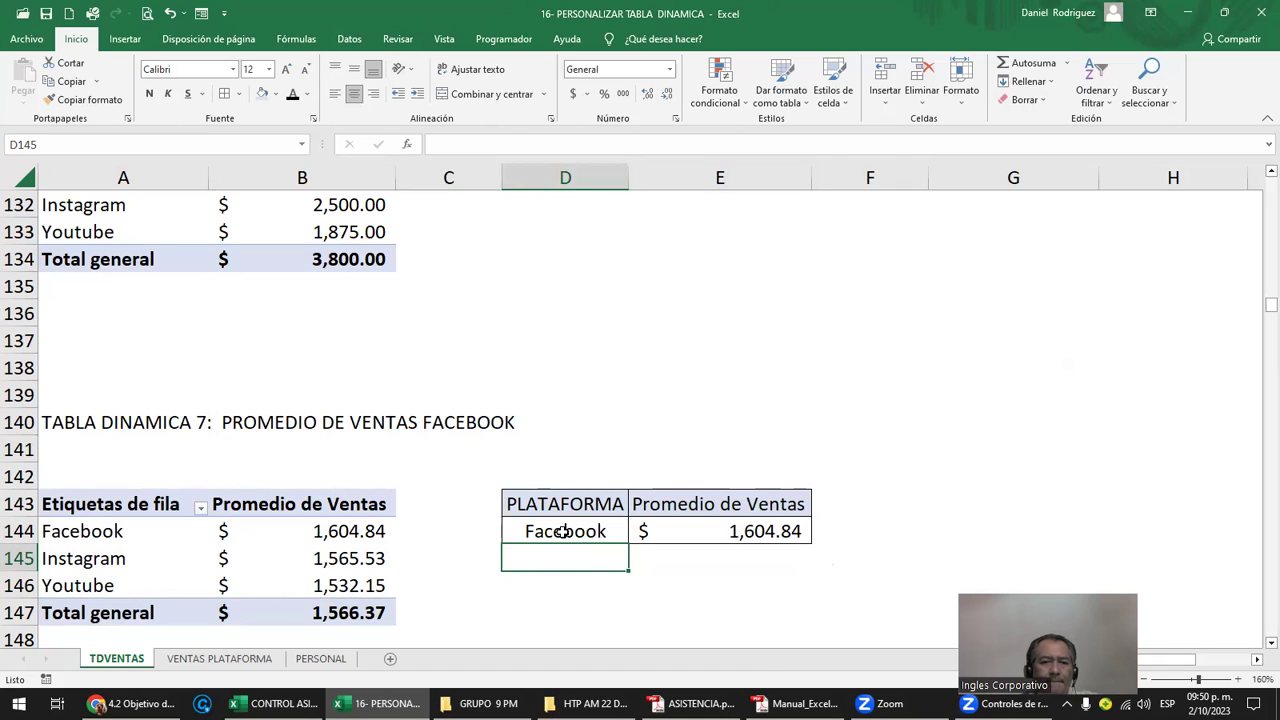
Clear the Facebook row D144:E144 of the small table
{"action": "left_click", "coordinate": [563, 531]}
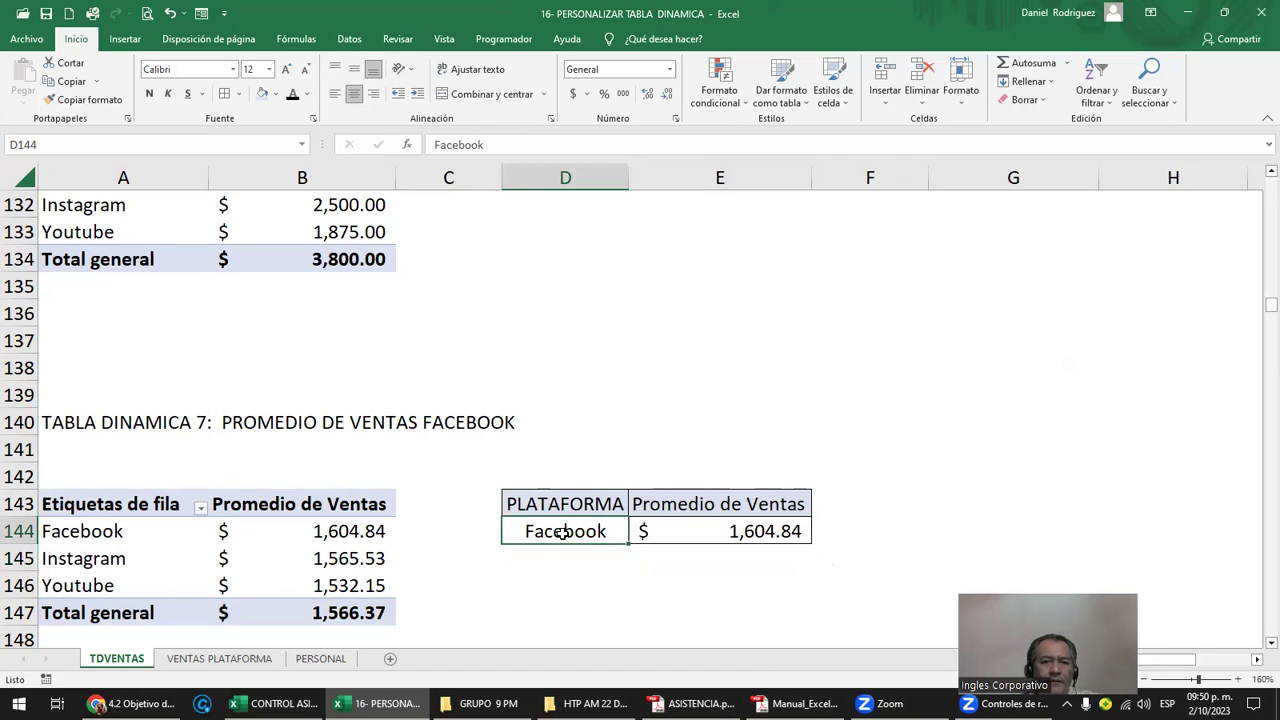
{"action": "key", "text": "shift+Right"}
{"action": "key", "text": "Delete"}
Copy the pivot's Instagram row and paste it into D144 of the side table
{"action": "left_click", "coordinate": [653, 604]}
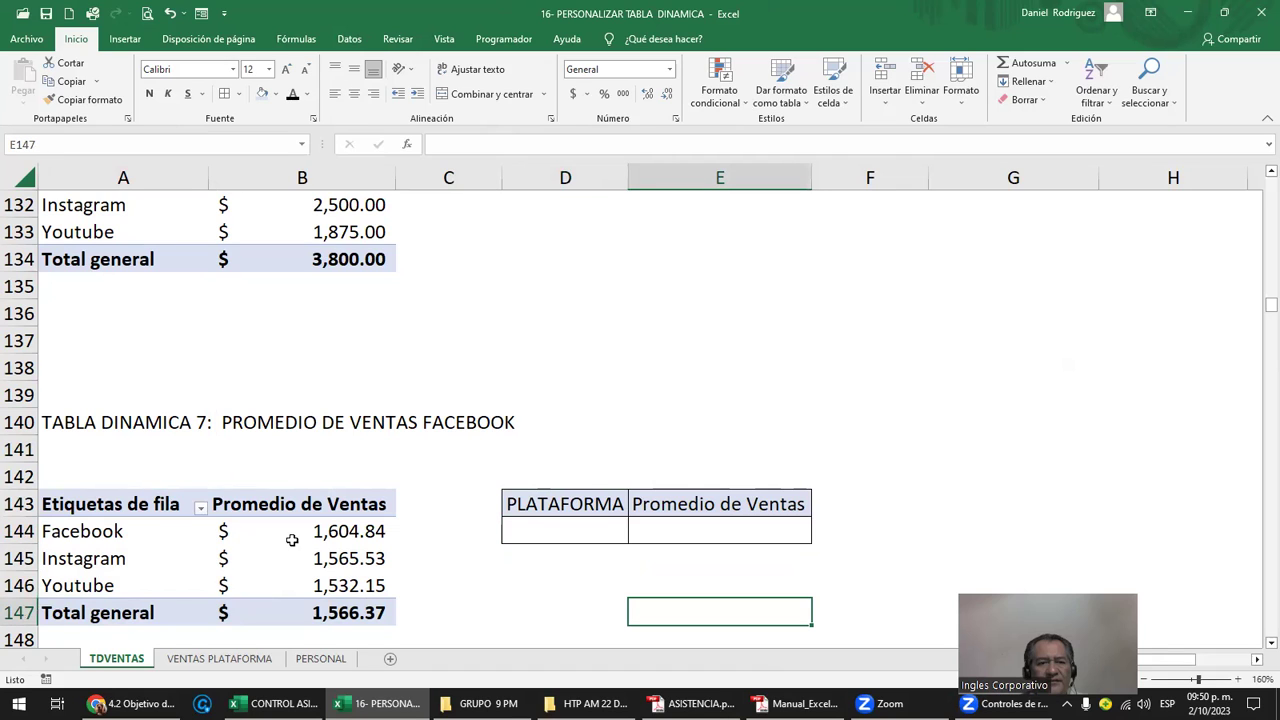
{"action": "left_click", "coordinate": [552, 532]}
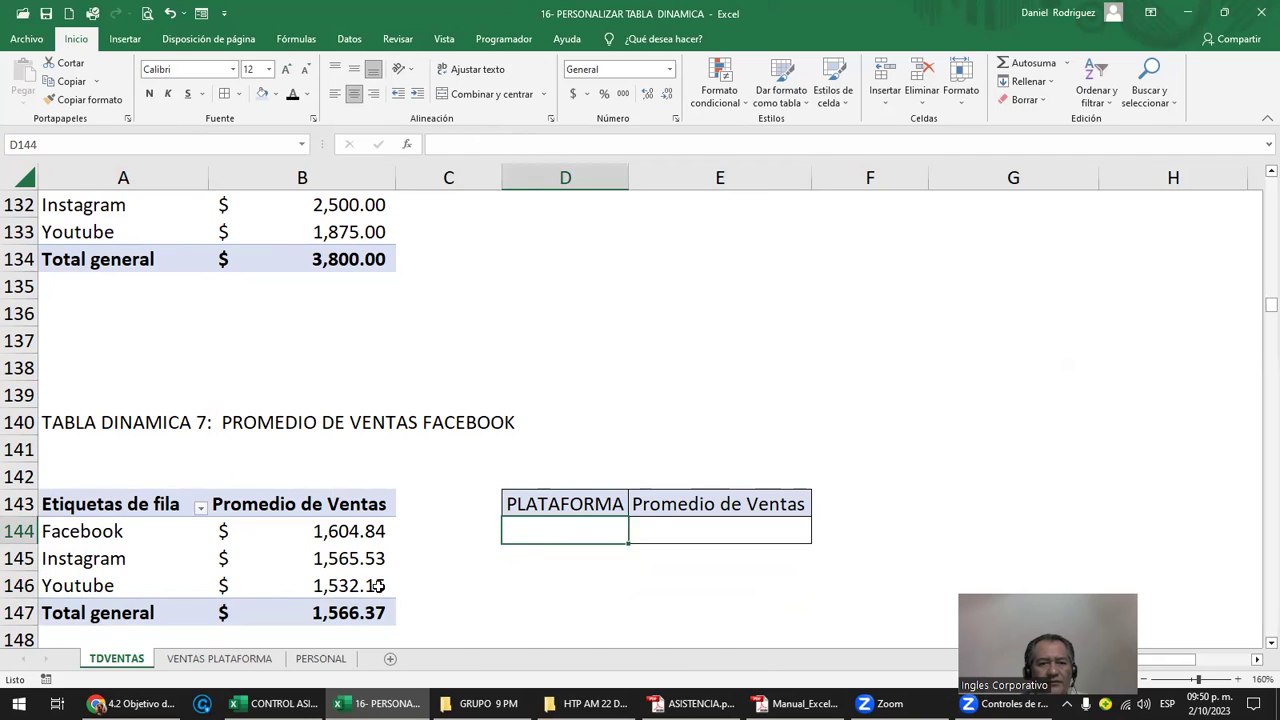
{"action": "left_click_drag", "start_coordinate": [108, 562], "coordinate": [293, 562]}
{"action": "key", "text": "ctrl+c"}
{"action": "right_click", "coordinate": [540, 537]}
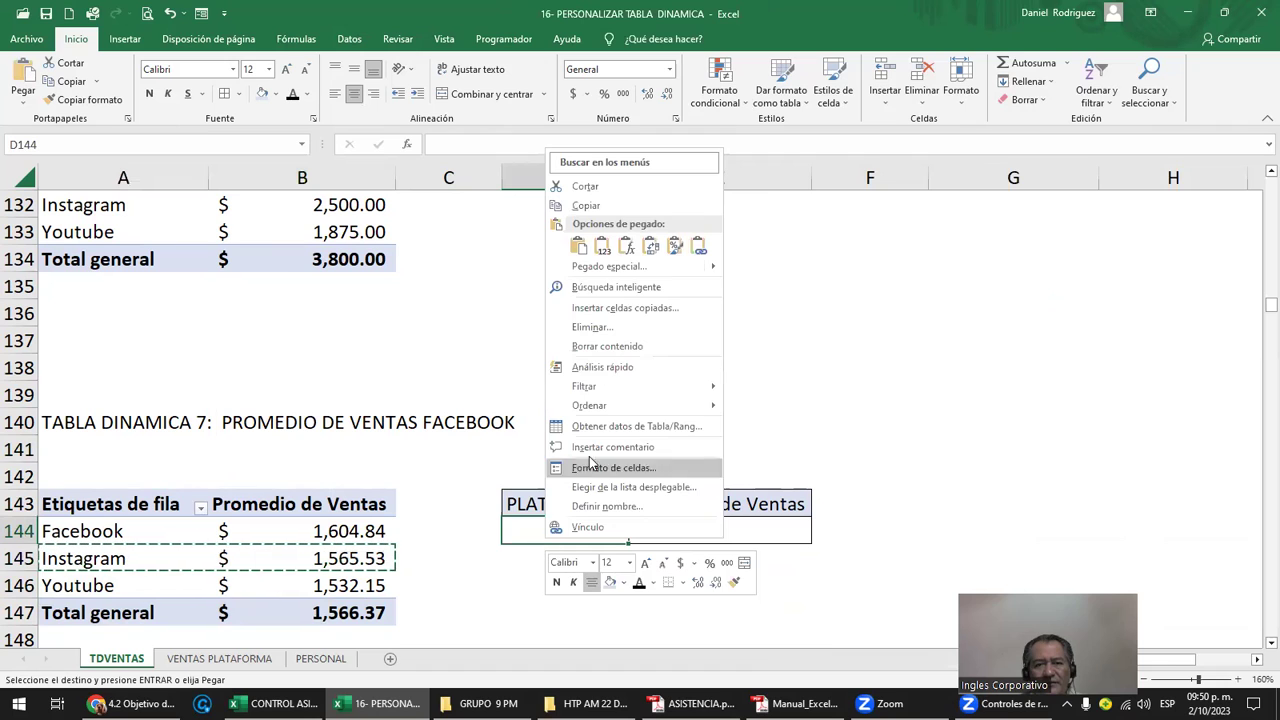
{"action": "left_click", "coordinate": [603, 246]}
{"action": "left_click", "coordinate": [723, 580]}
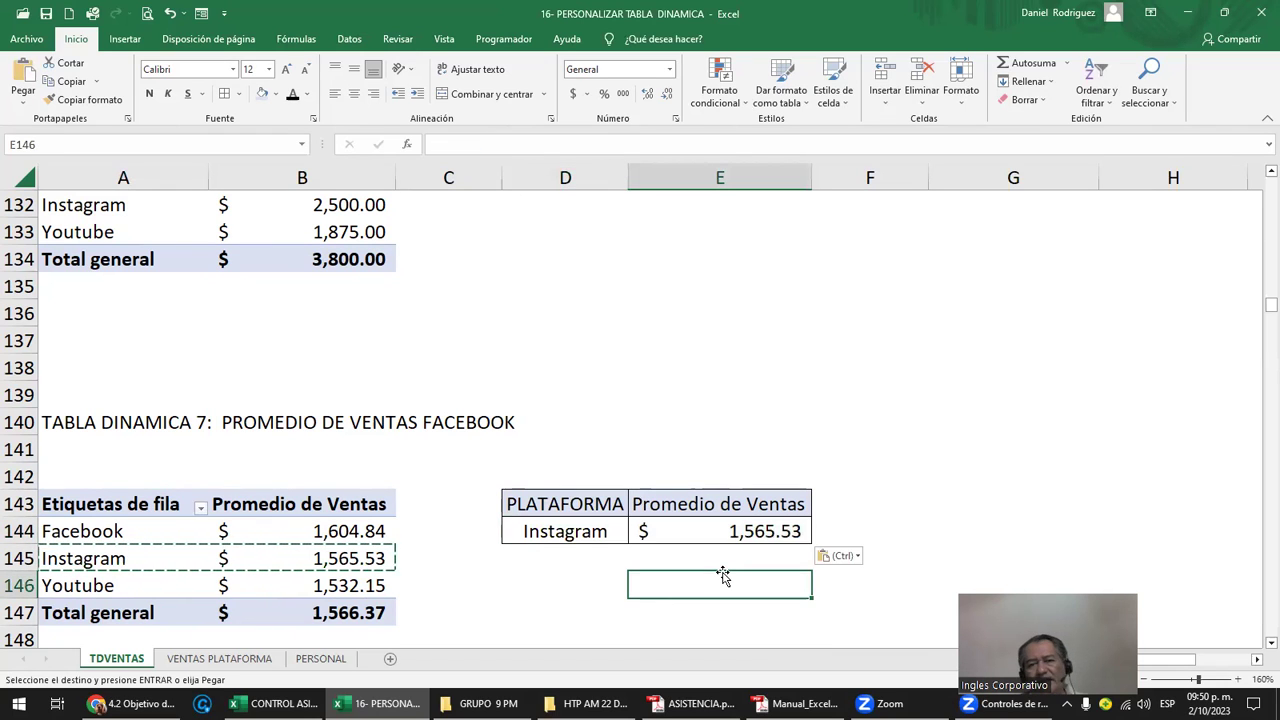
{"action": "left_click_drag", "start_coordinate": [590, 531], "coordinate": [706, 528]}
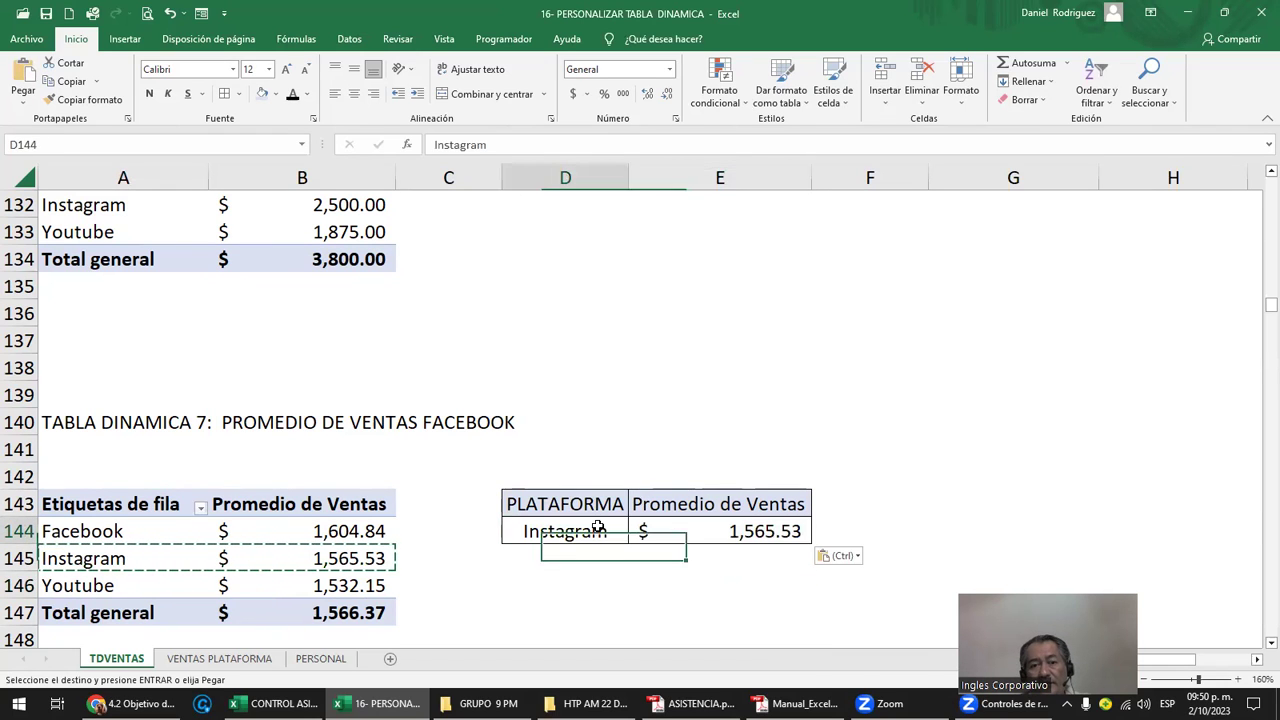
{"action": "left_click", "coordinate": [661, 578]}
{"action": "left_click", "coordinate": [558, 532]}
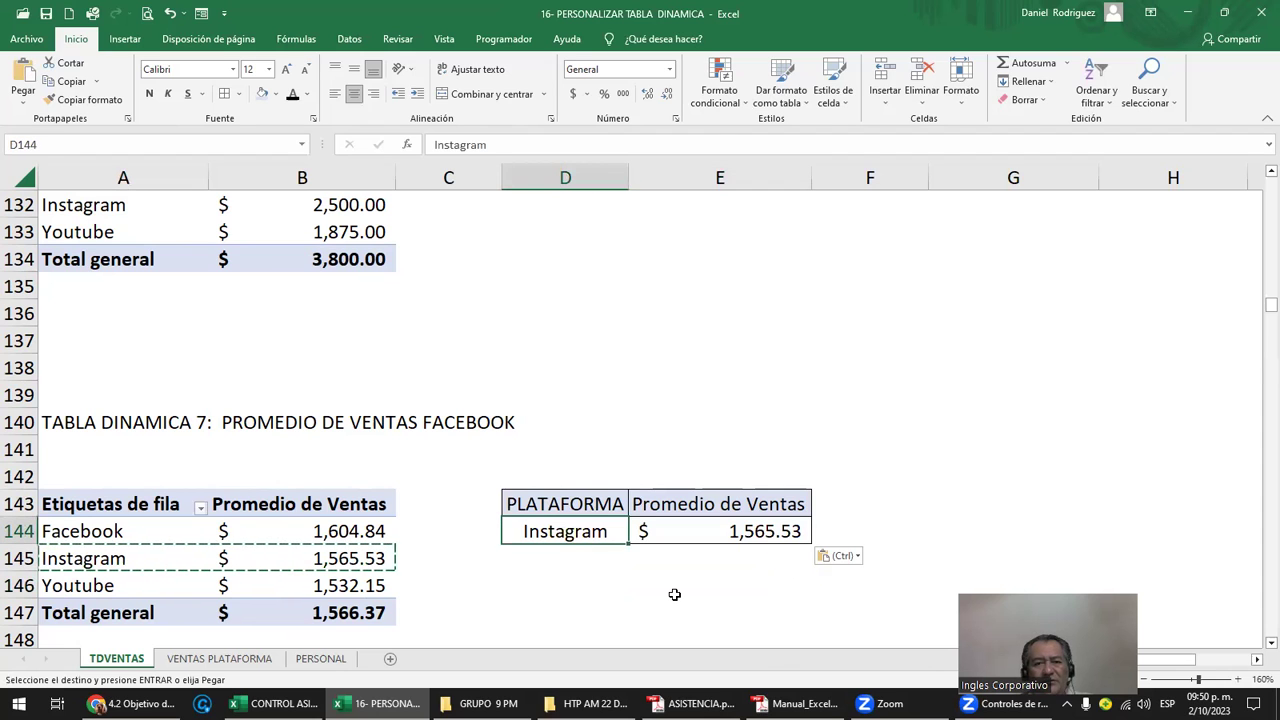
Link D144 to A144 and E144 to the pivot's Facebook average with formulas
{"action": "key", "text": "Escape"}
{"action": "type", "text": "="}
{"action": "key", "text": "Left"}
{"action": "key", "text": "Left"}
{"action": "key", "text": "Left"}
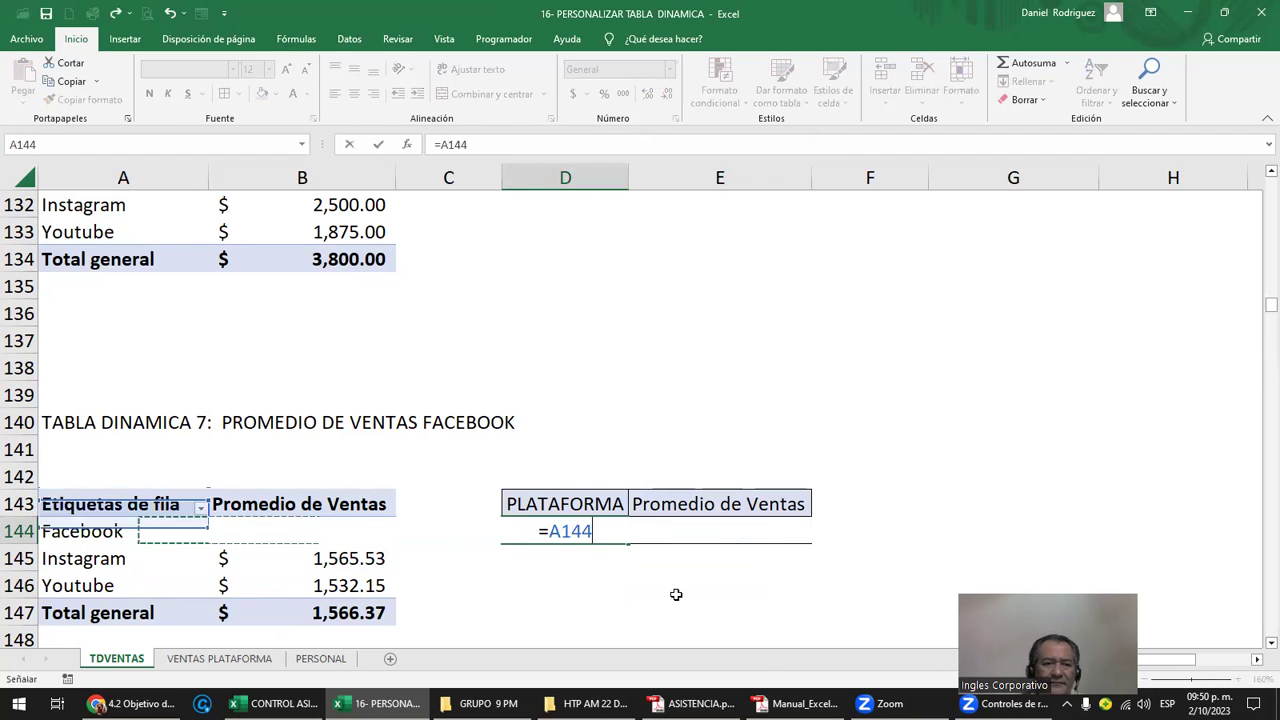
{"action": "key", "text": "Return"}
{"action": "key", "text": "Up"}
{"action": "key", "text": "Right"}
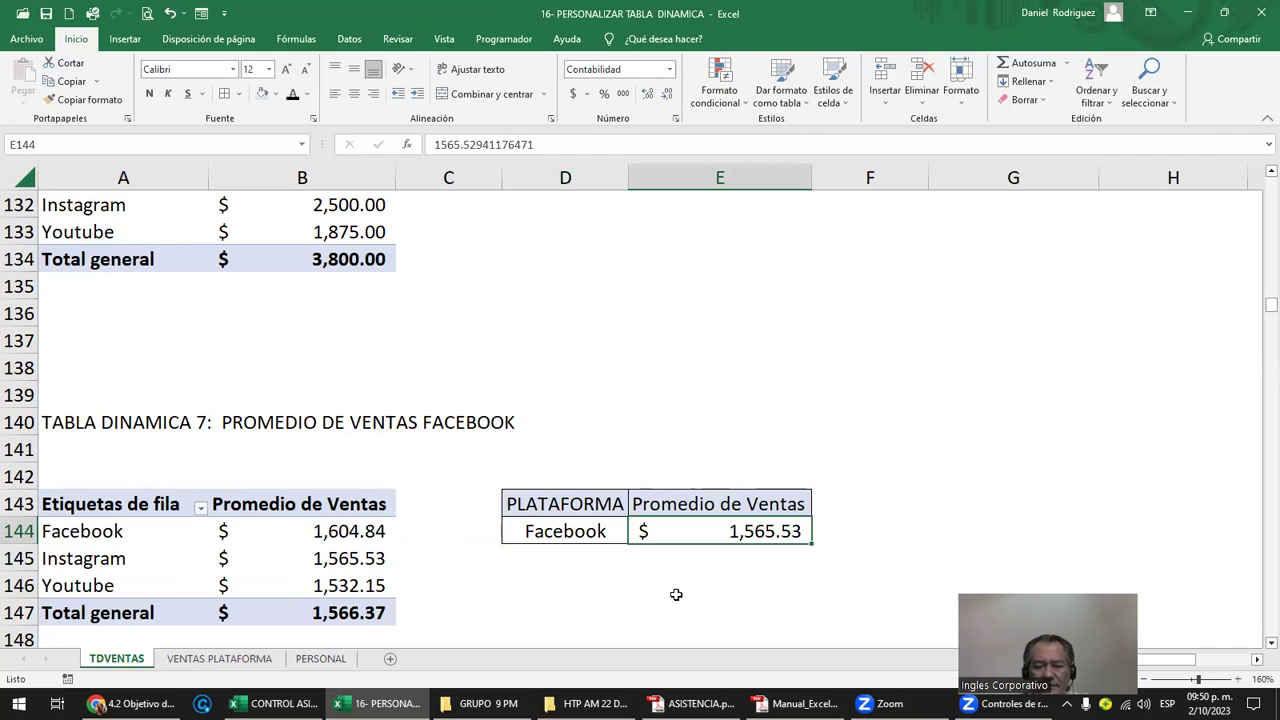
{"action": "type", "text": "="}
{"action": "key", "text": "Left"}
{"action": "key", "text": "Left"}
{"action": "key", "text": "Left"}
{"action": "key", "text": "Return"}
{"action": "key", "text": "Up"}
{"action": "key", "text": "Left"}
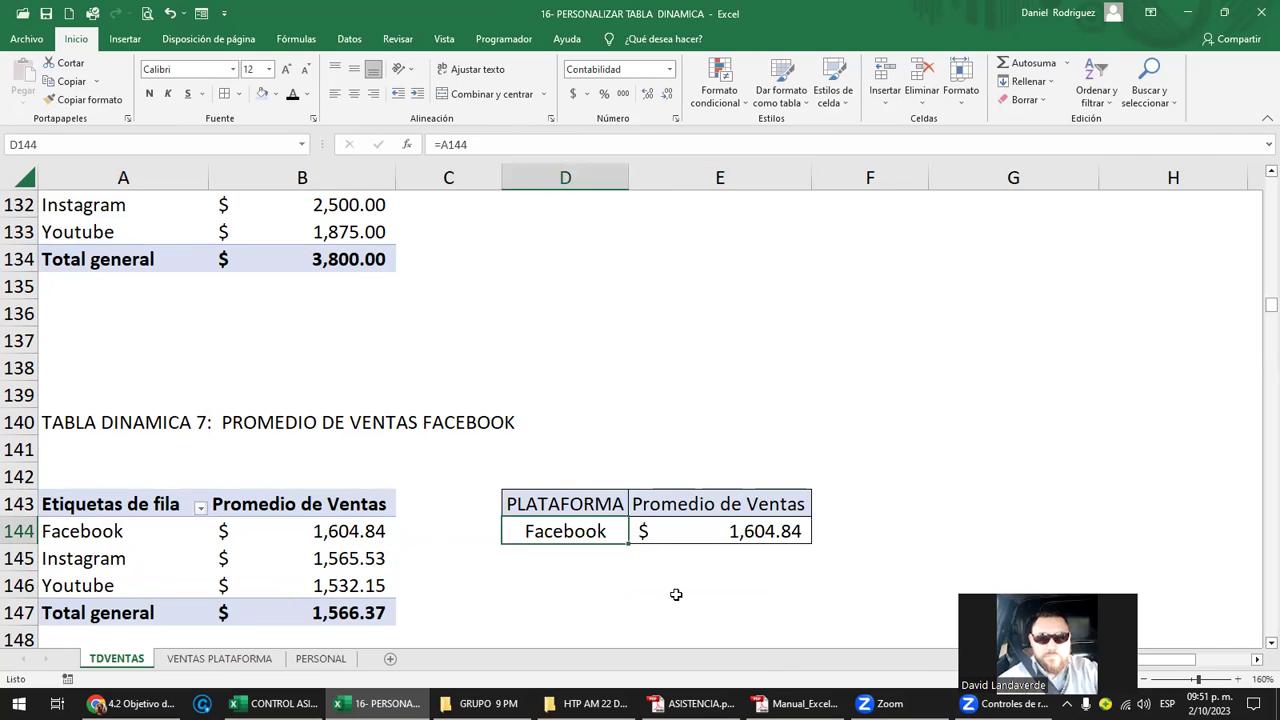
Copy the linked formulas D144:E144 down through row 147 to Total general
{"action": "key", "text": "shift+Right"}
{"action": "key", "text": "ctrl+c"}
{"action": "key", "text": "Down"}
{"action": "key", "text": "shift+Right"}
{"action": "key", "text": "shift+Down"}
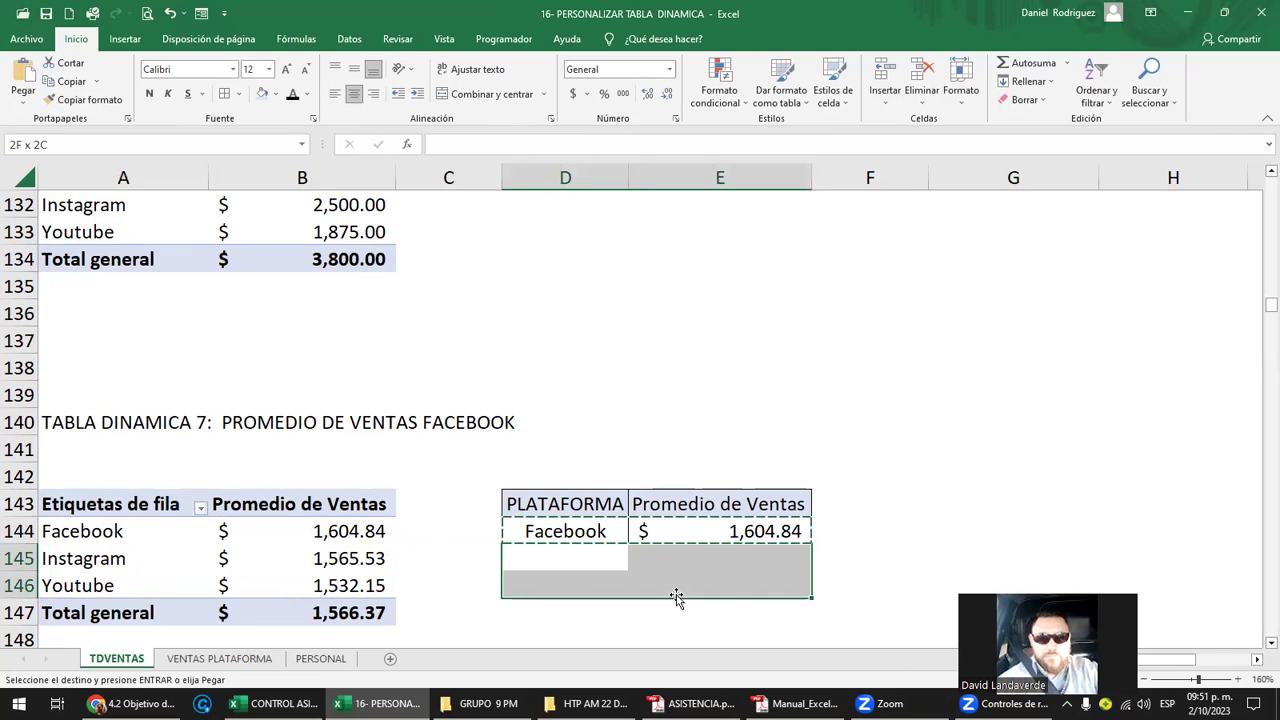
{"action": "key", "text": "shift+Down"}
{"action": "key", "text": "Return"}
{"action": "left_click", "coordinate": [858, 585]}
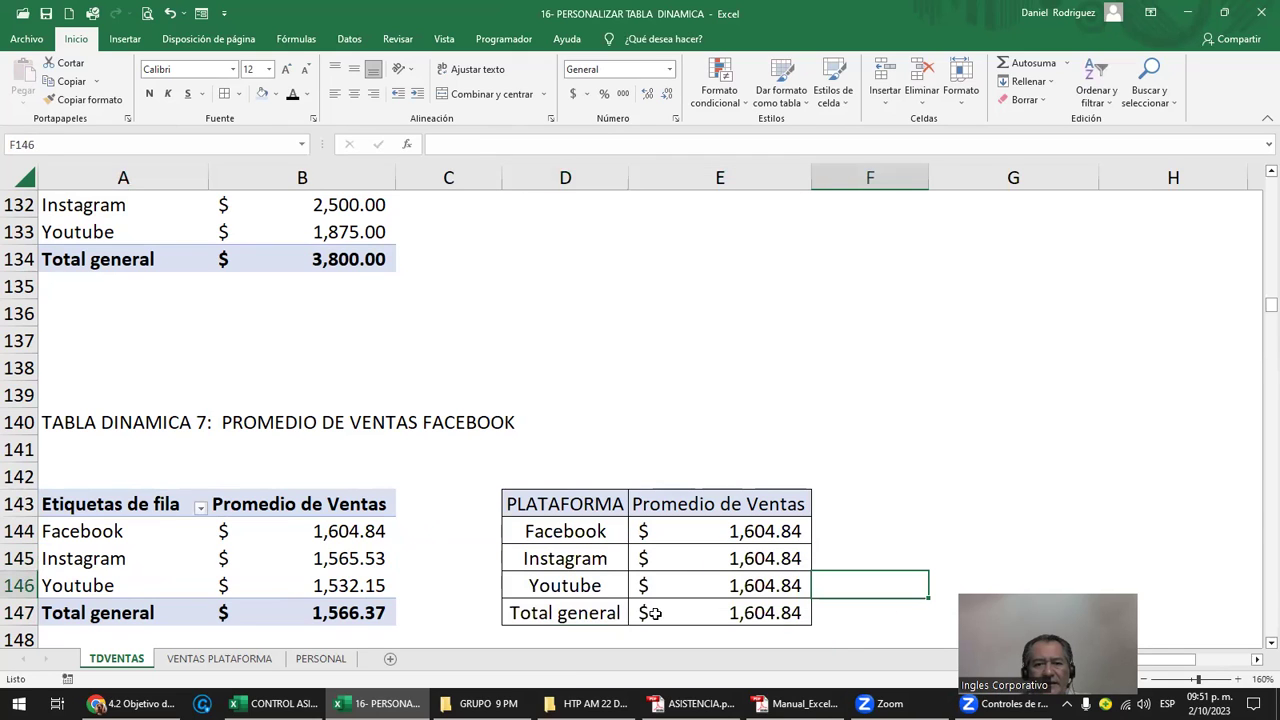
Switch the pivot's Ventas summary to Sum and compare the linked side table values
{"action": "left_click", "coordinate": [697, 607]}
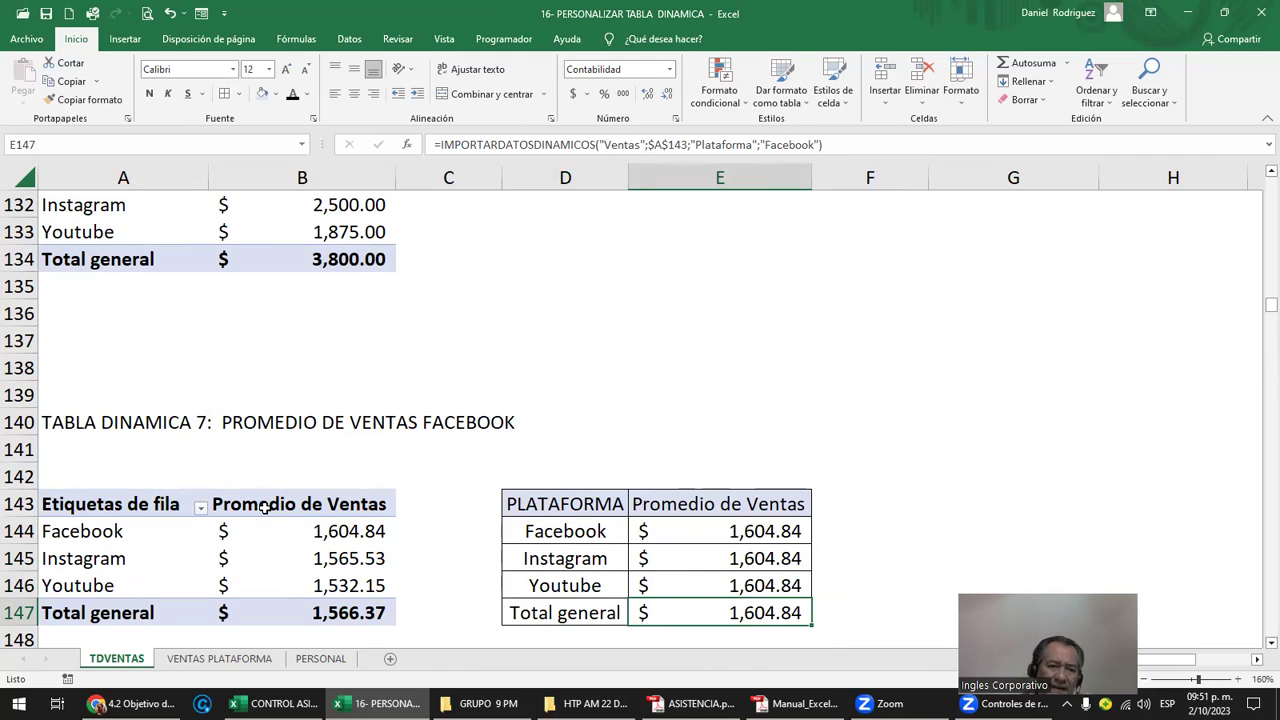
{"action": "mouse_move", "coordinate": [126, 477]}
{"action": "left_mouse_down"}
{"action": "mouse_move", "coordinate": [298, 504]}
{"action": "mouse_move", "coordinate": [352, 587]}
{"action": "left_mouse_up"}
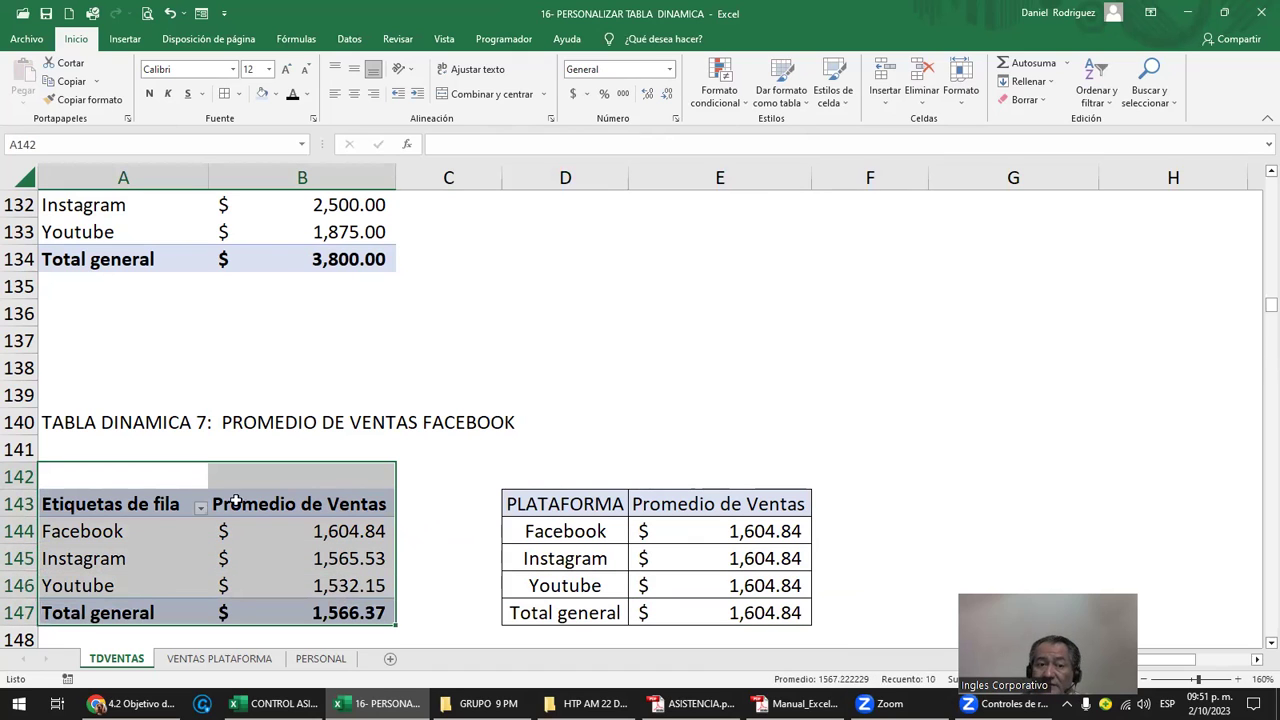
{"action": "left_click", "coordinate": [100, 515]}
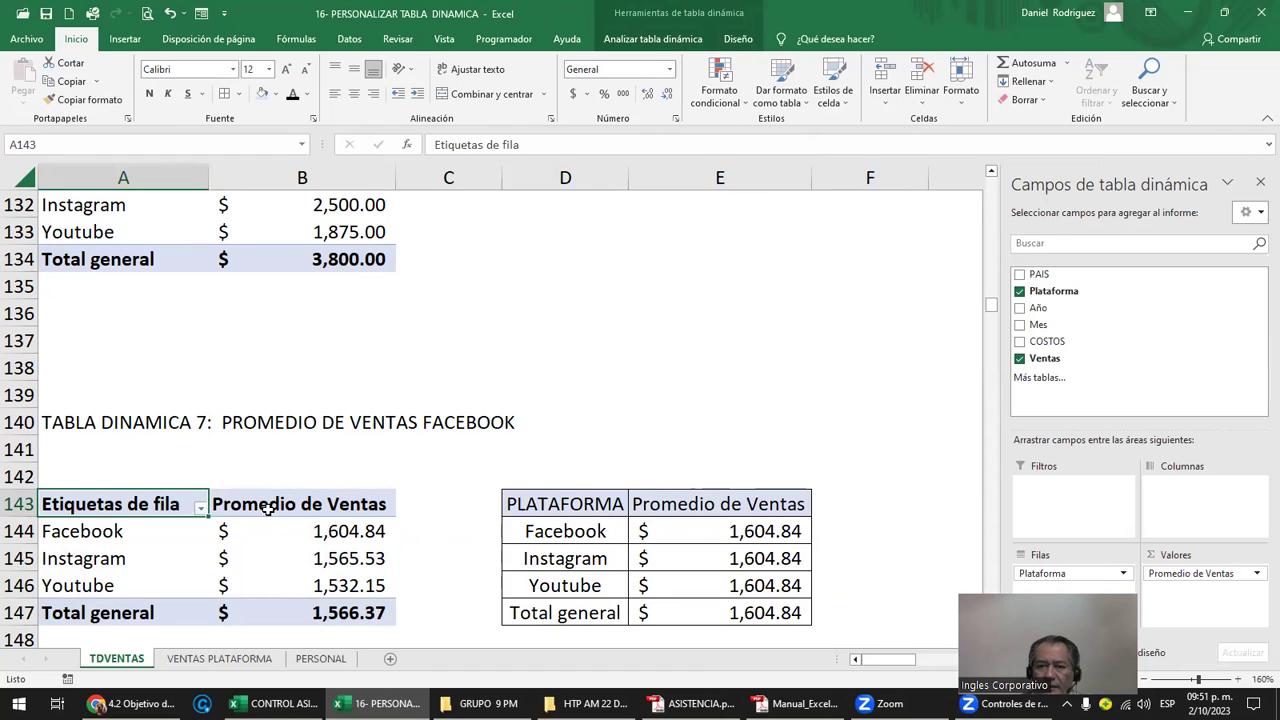
{"action": "left_click", "coordinate": [1090, 588]}
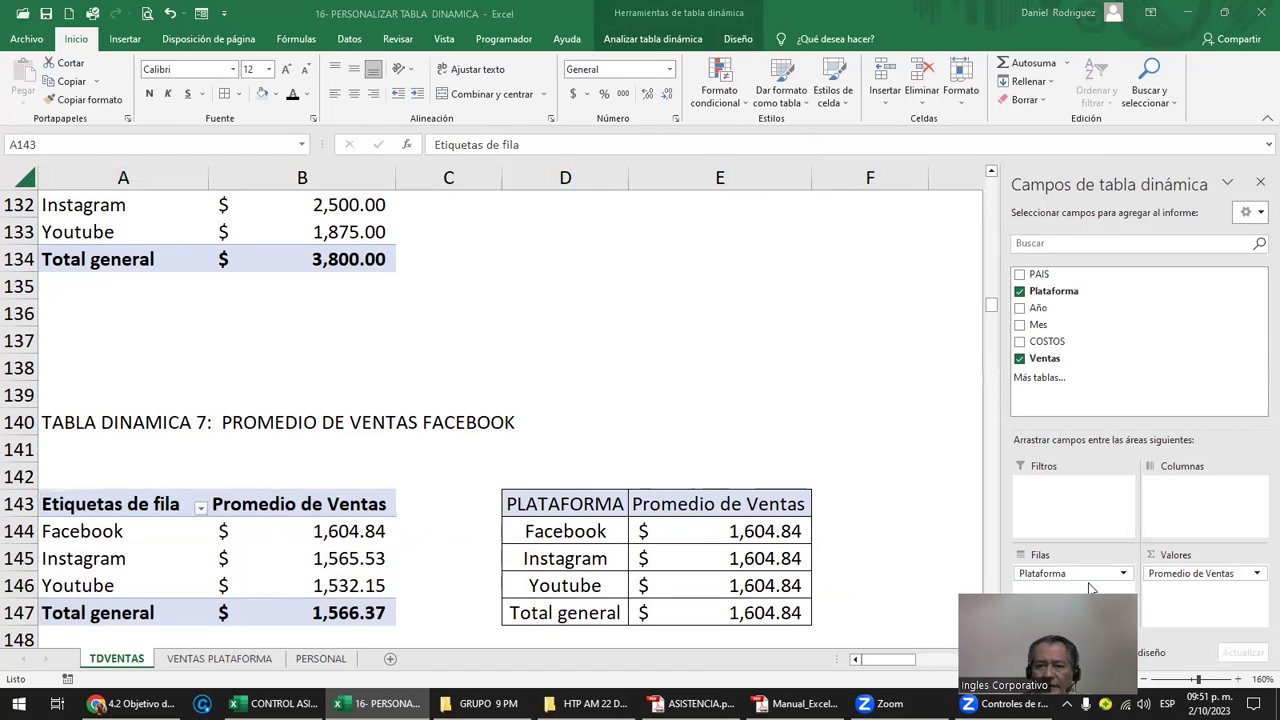
{"action": "left_click", "coordinate": [1205, 578]}
{"action": "left_click", "coordinate": [1155, 555]}
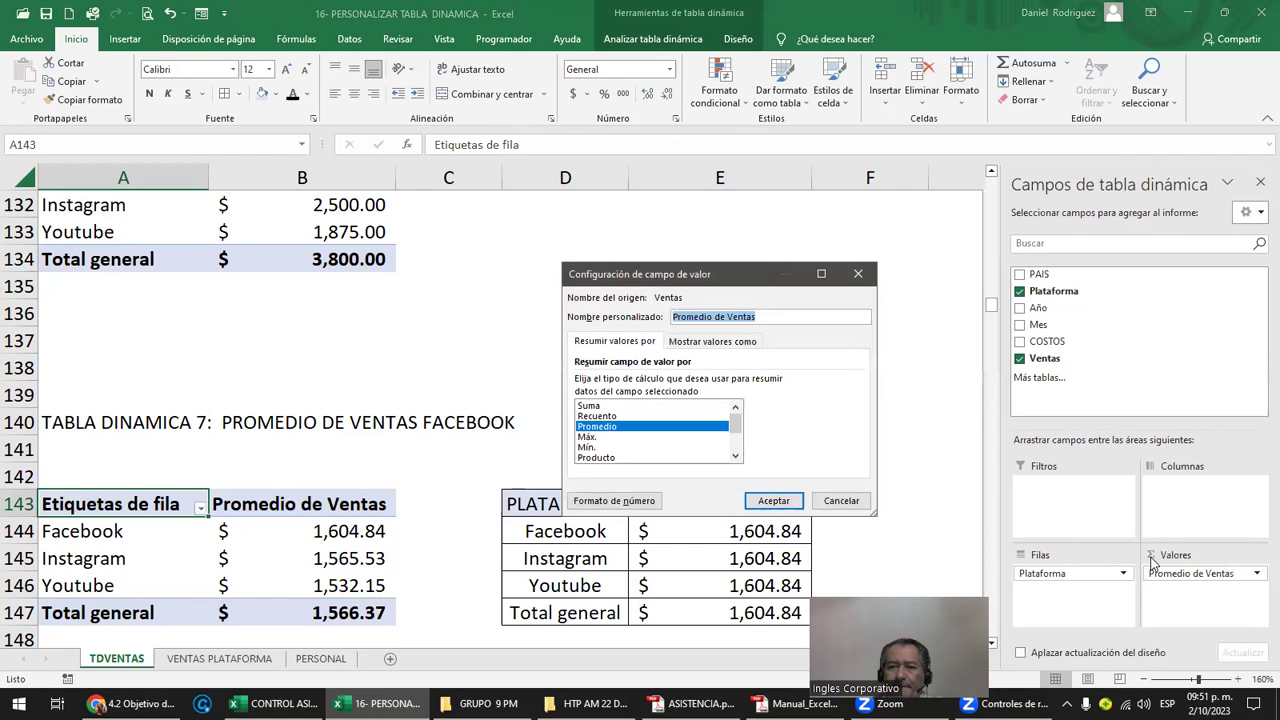
{"action": "left_click", "coordinate": [592, 406]}
{"action": "left_click", "coordinate": [773, 500]}
{"action": "left_click", "coordinate": [646, 508]}
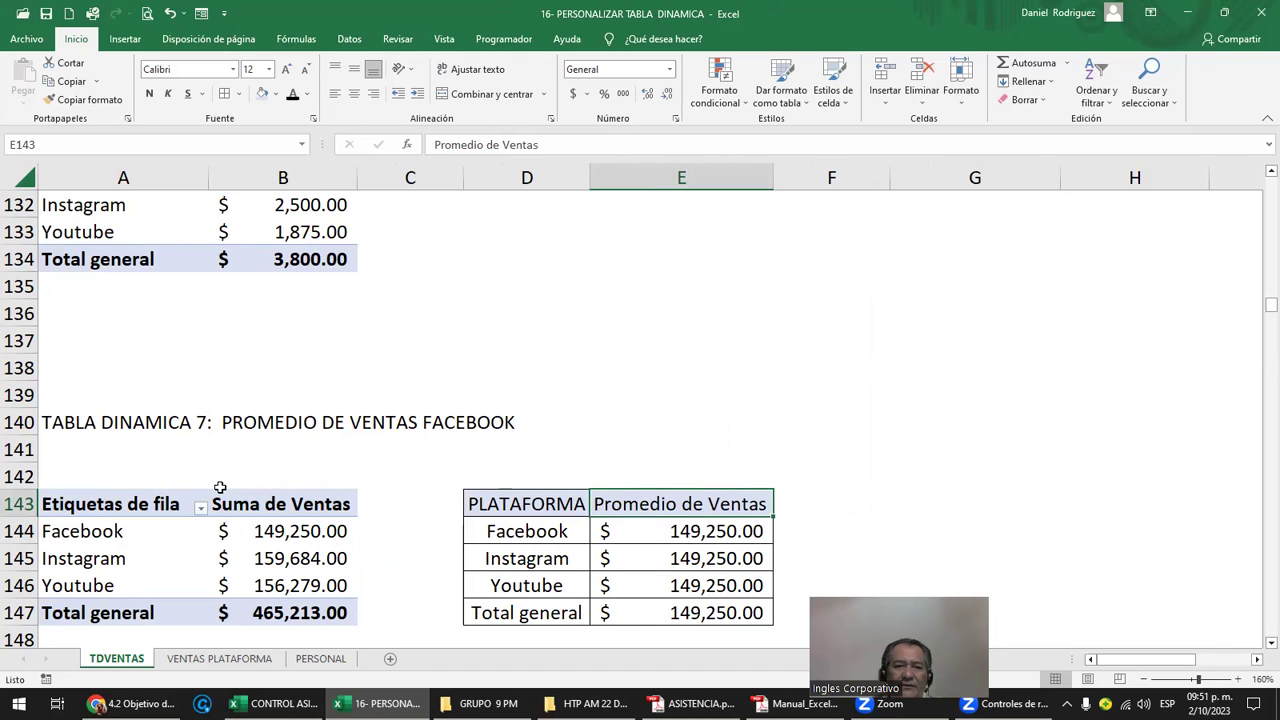
{"action": "left_click_drag", "start_coordinate": [150, 480], "coordinate": [272, 613]}
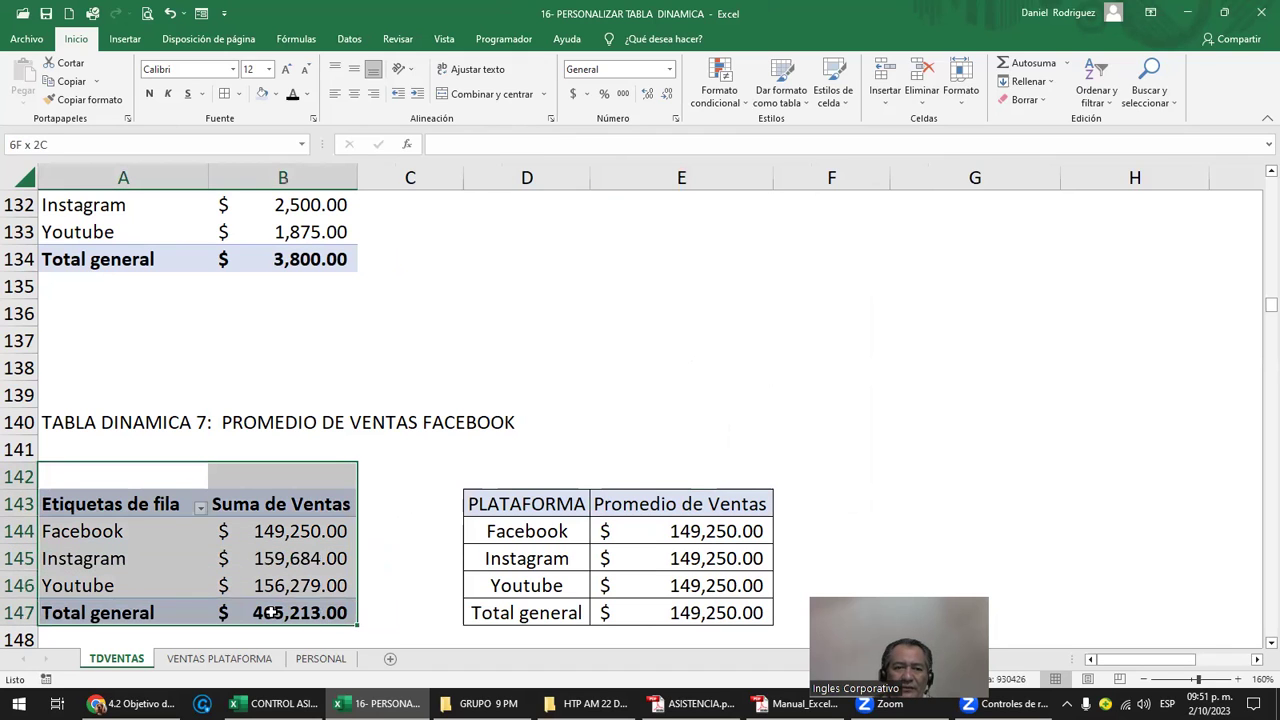
{"action": "left_click_drag", "start_coordinate": [570, 502], "coordinate": [730, 608]}
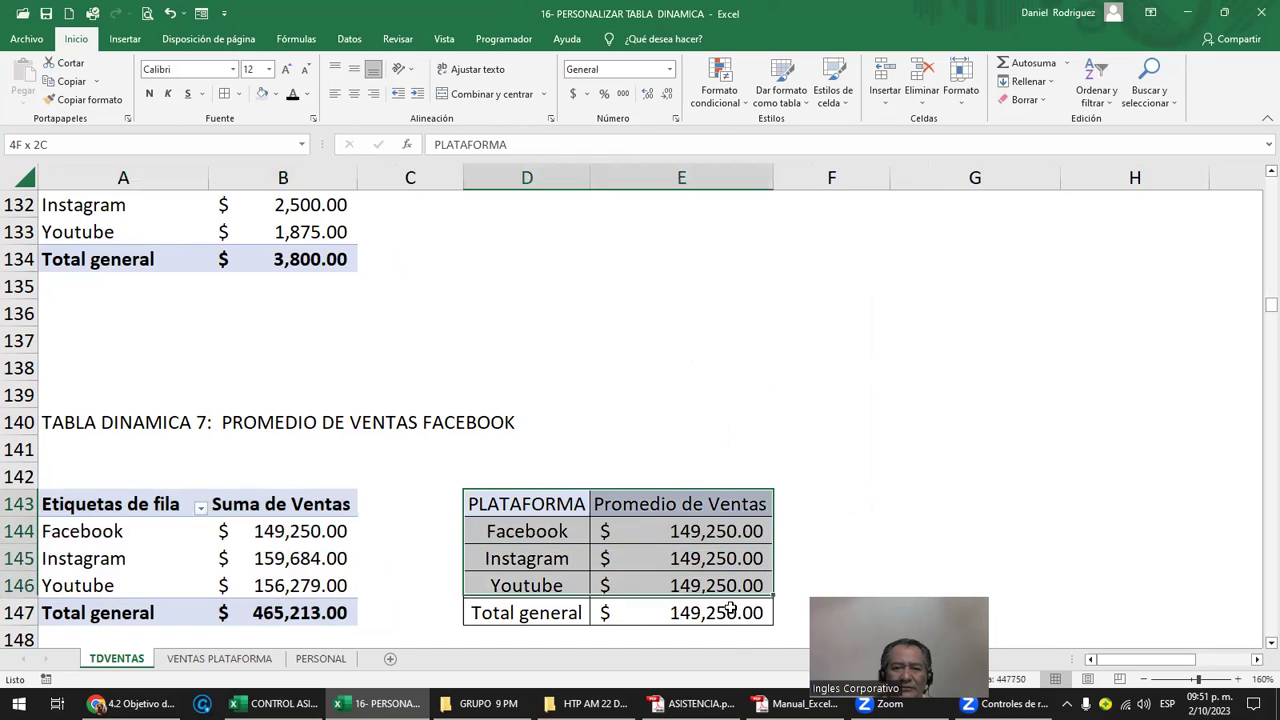
Undo back to Average, remove the filled rows 145–147, and cancel the pending copy
{"action": "left_click", "coordinate": [895, 486]}
{"action": "key", "text": "ctrl+z"}
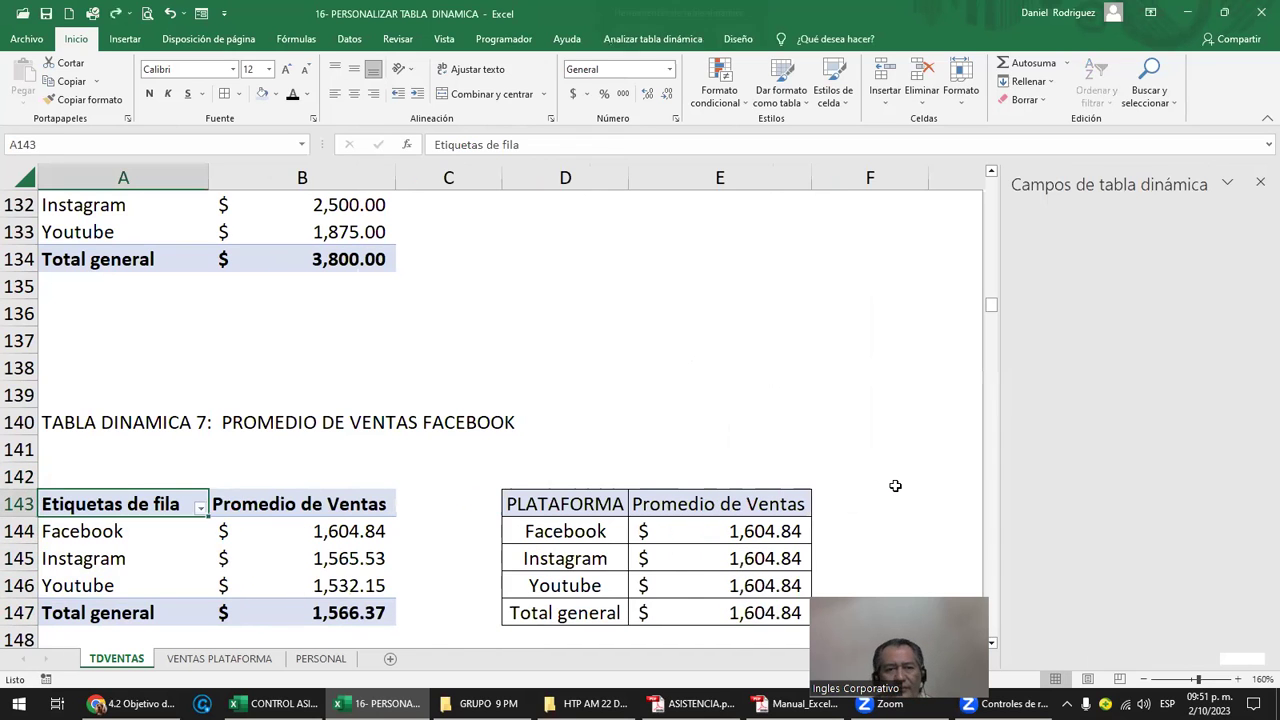
{"action": "key", "text": "ctrl+z"}
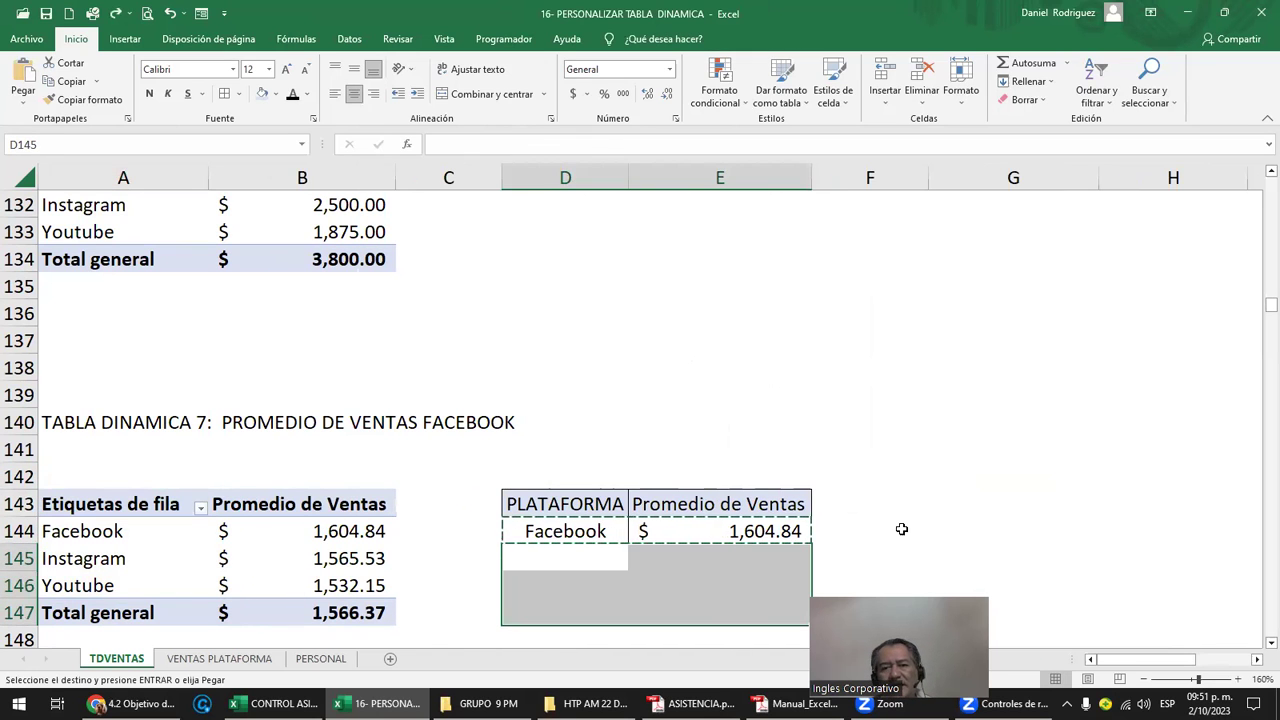
{"action": "left_click", "coordinate": [902, 529]}
{"action": "key", "text": "Escape"}
{"action": "left_click", "coordinate": [698, 507]}
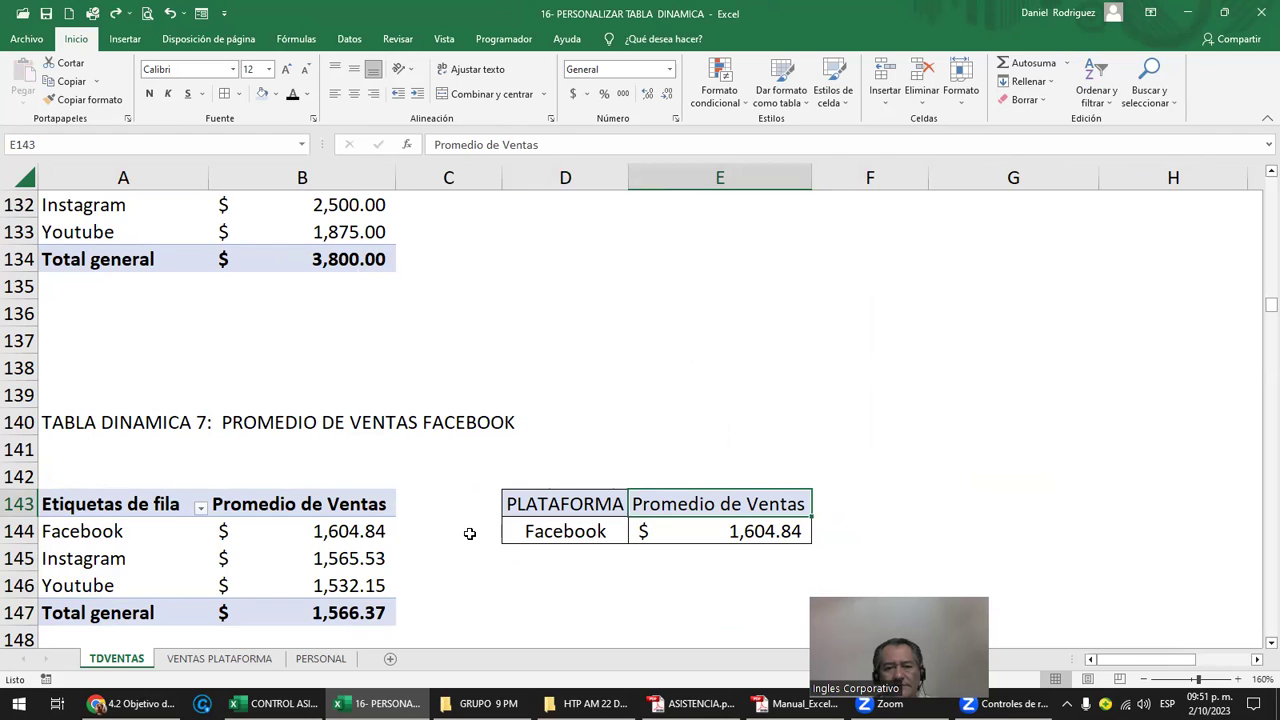
{"action": "left_click", "coordinate": [503, 575]}
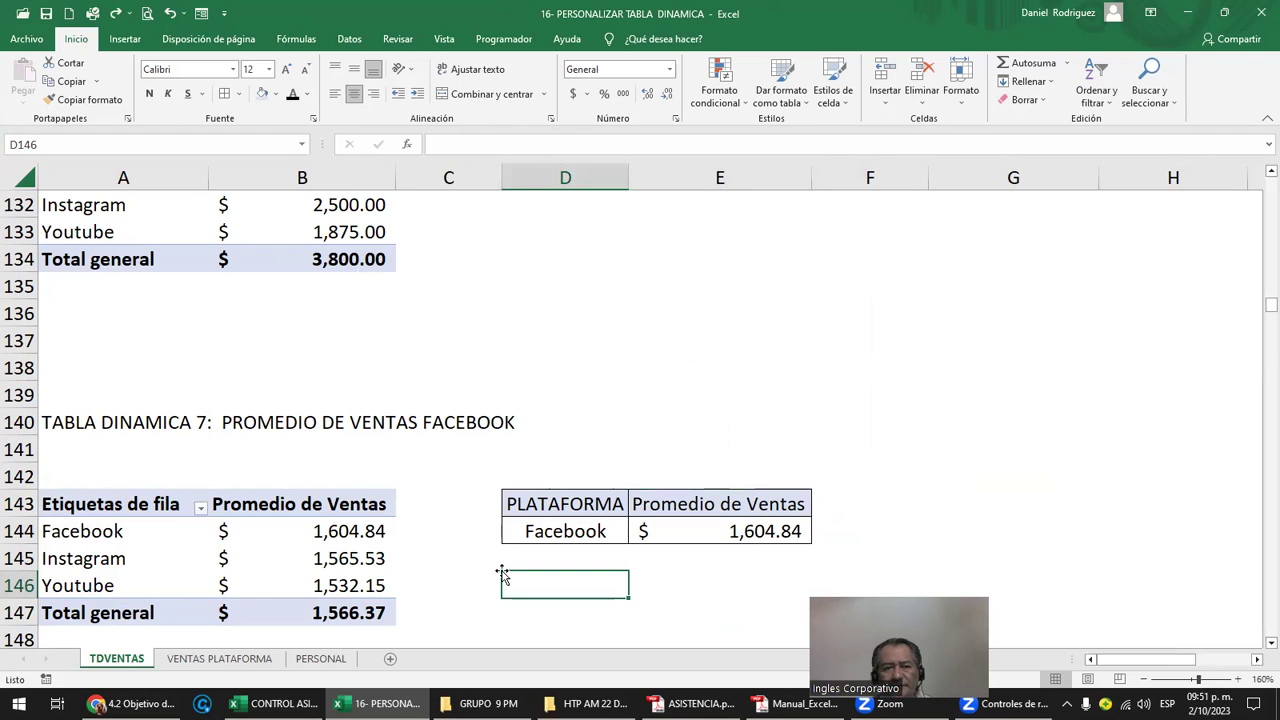
Copy the TABLA DINAMICA 8 title from VENTAS PLATAFORMA H18 into TDVENTAS A152
{"action": "scroll", "coordinate": [502, 575], "scroll_direction": "down", "scroll_amount": 2}
{"action": "scroll", "coordinate": [502, 575], "scroll_direction": "down", "scroll_amount": 1}
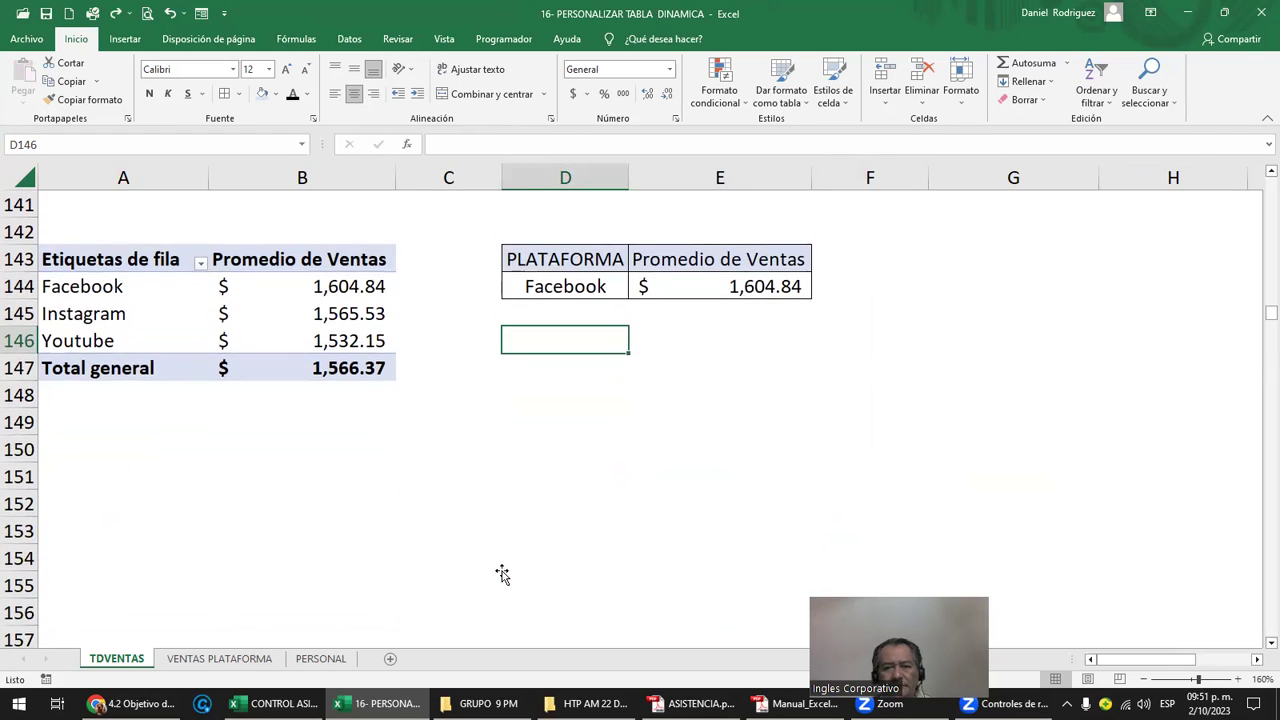
{"action": "scroll", "coordinate": [502, 575], "scroll_direction": "down", "scroll_amount": 1}
{"action": "left_click", "coordinate": [115, 423]}
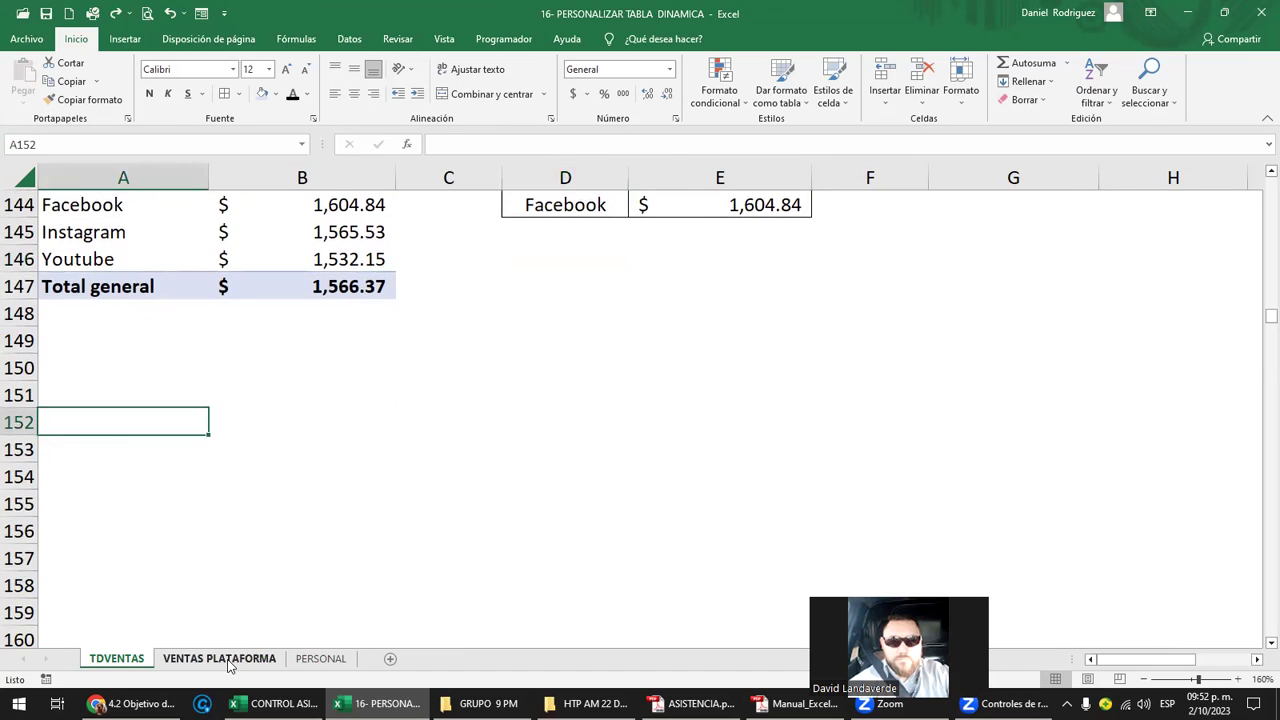
{"action": "left_click", "coordinate": [219, 659]}
{"action": "left_click", "coordinate": [620, 538]}
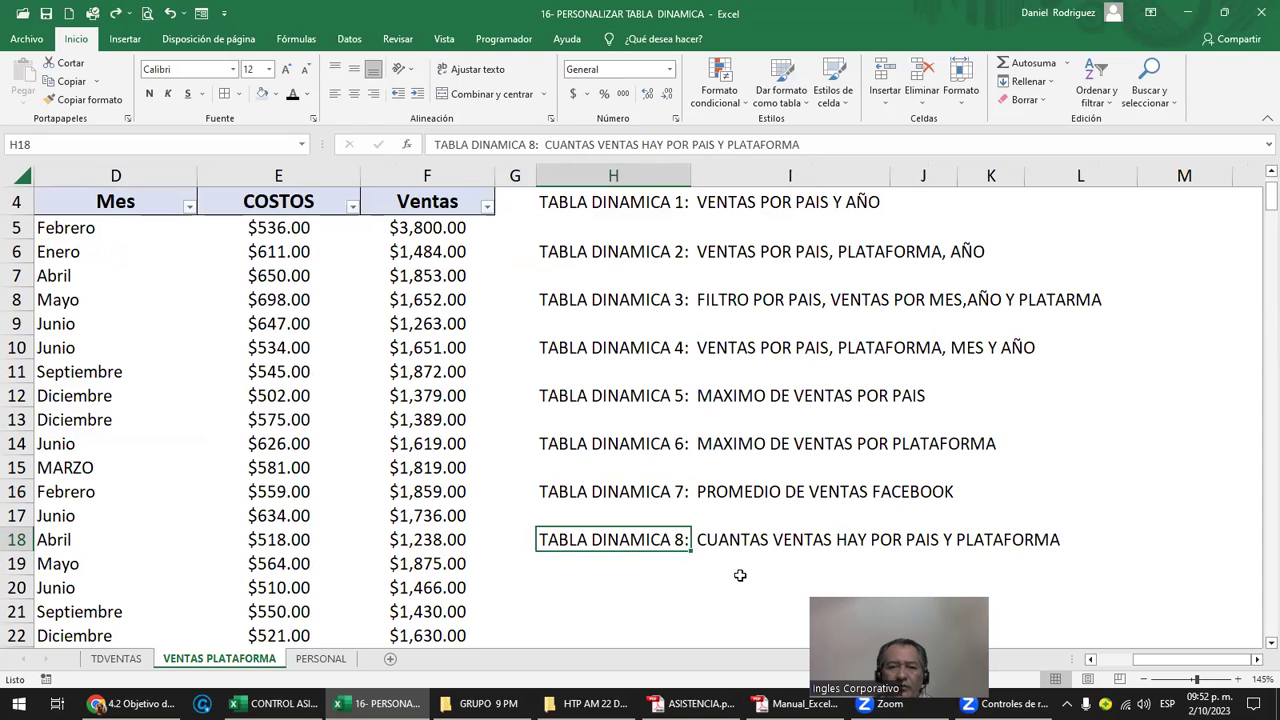
{"action": "key", "text": "ctrl+c"}
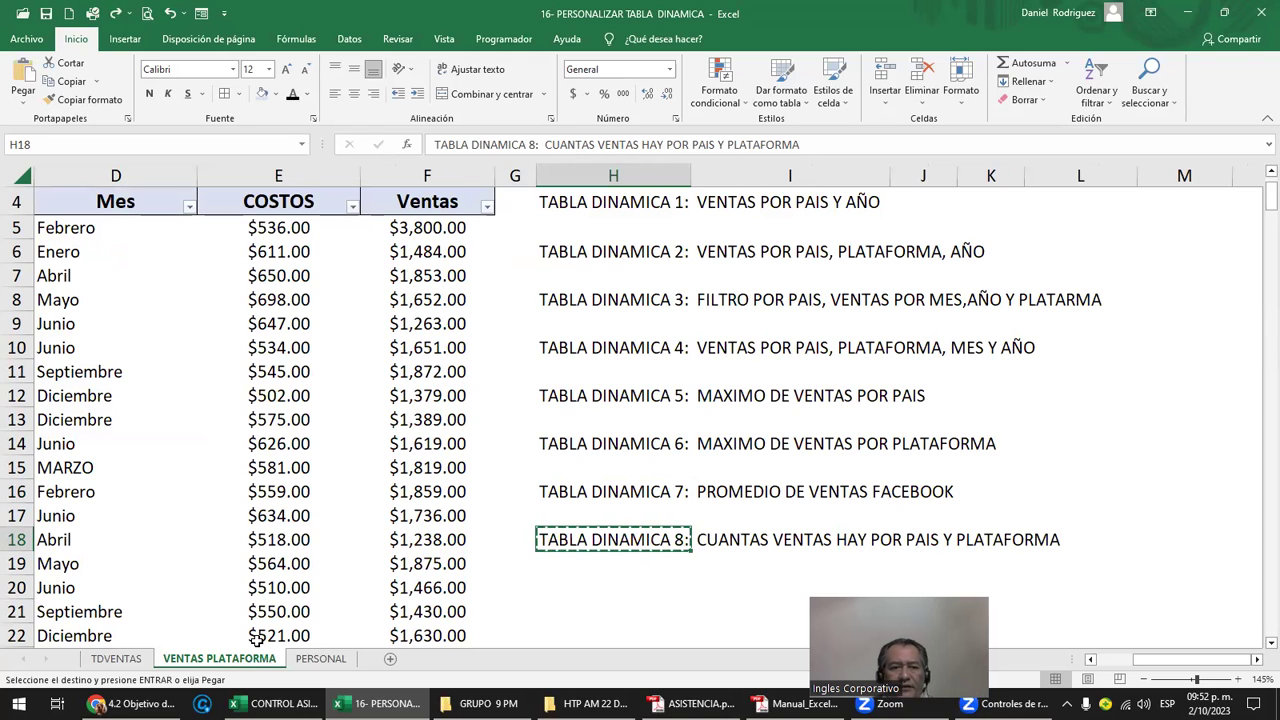
{"action": "left_click", "coordinate": [116, 659]}
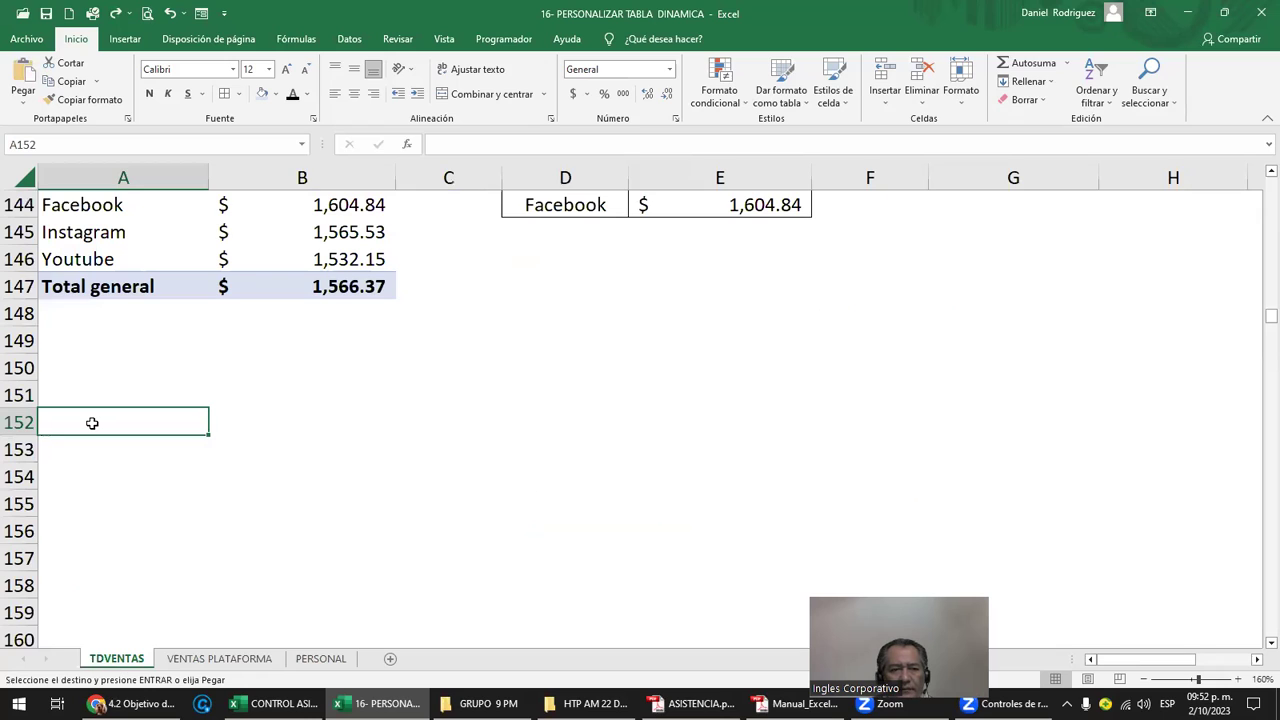
{"action": "key", "text": "ctrl+v"}
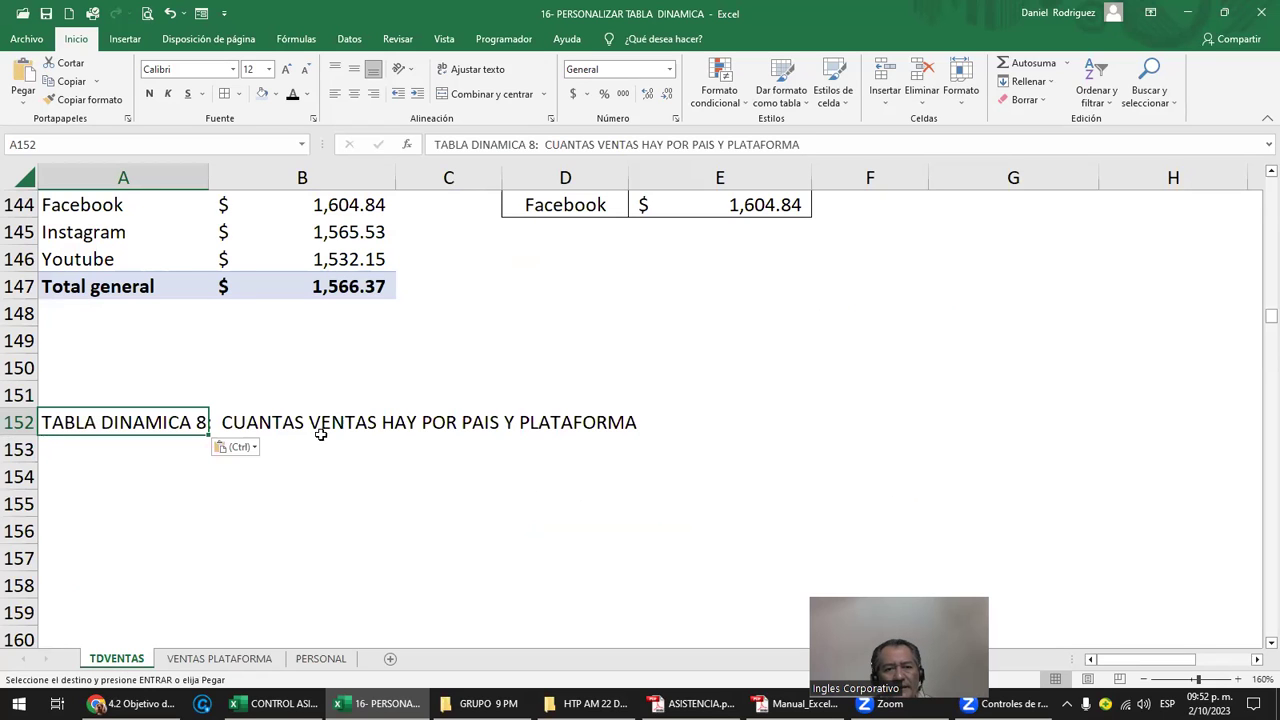
Insert an empty pivot table at A155 using the VENTAS table as source
{"action": "left_click", "coordinate": [117, 504]}
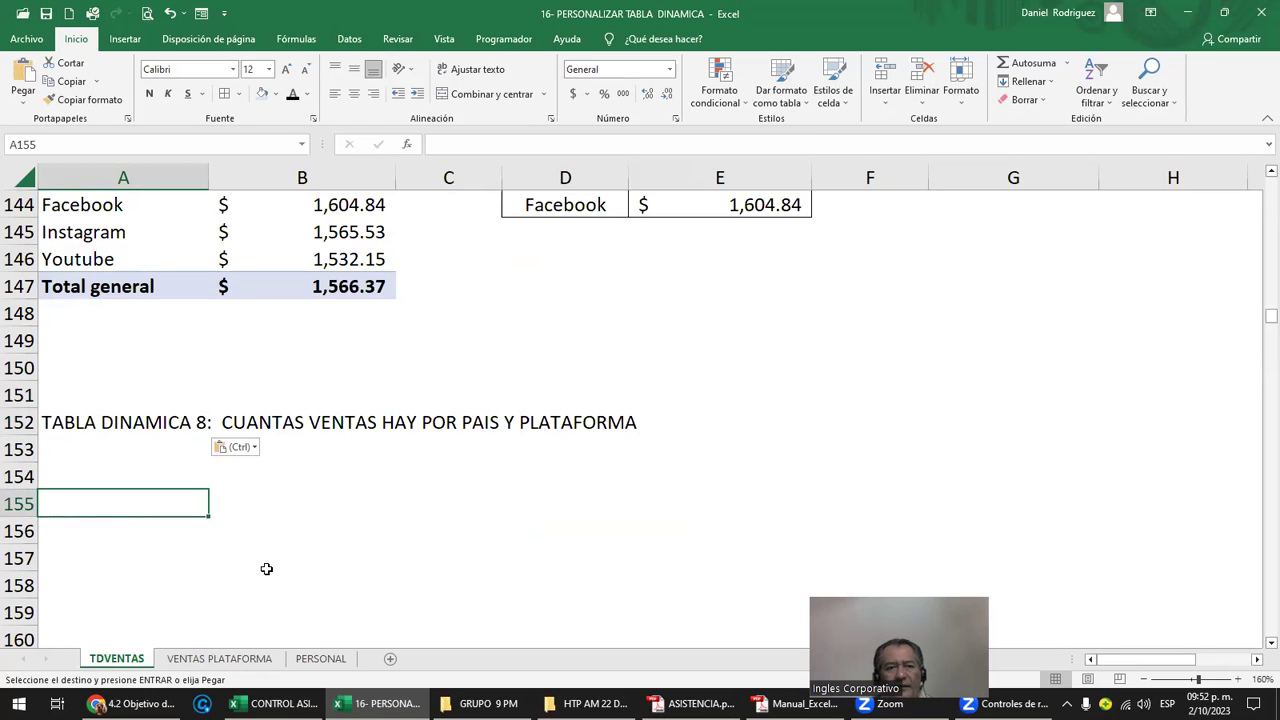
{"action": "key", "text": "Escape"}
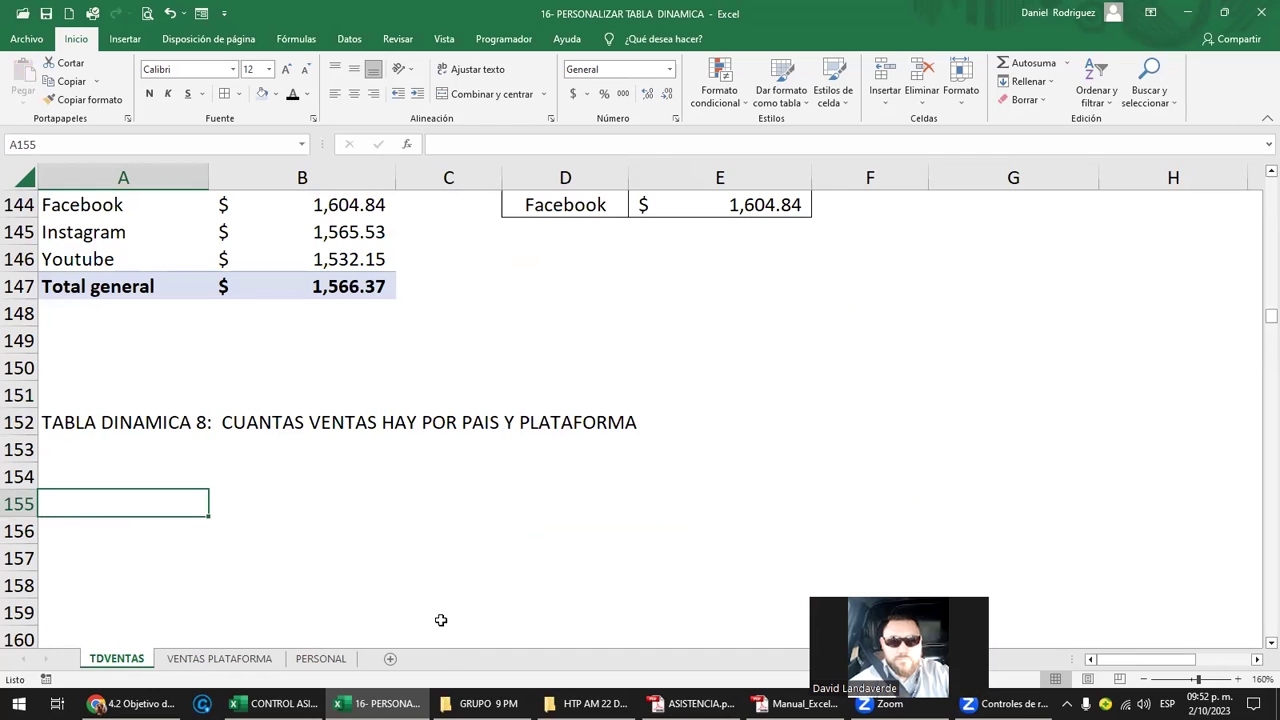
{"action": "left_click", "coordinate": [125, 39]}
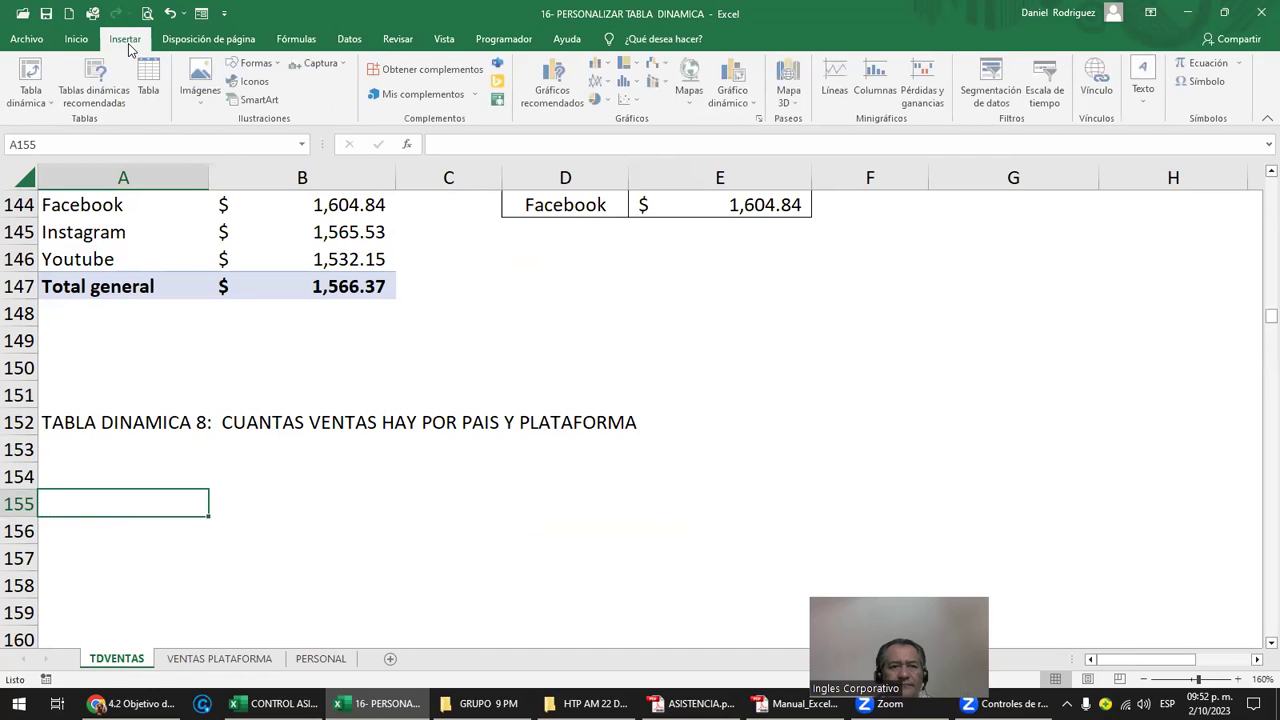
{"action": "left_click", "coordinate": [33, 95]}
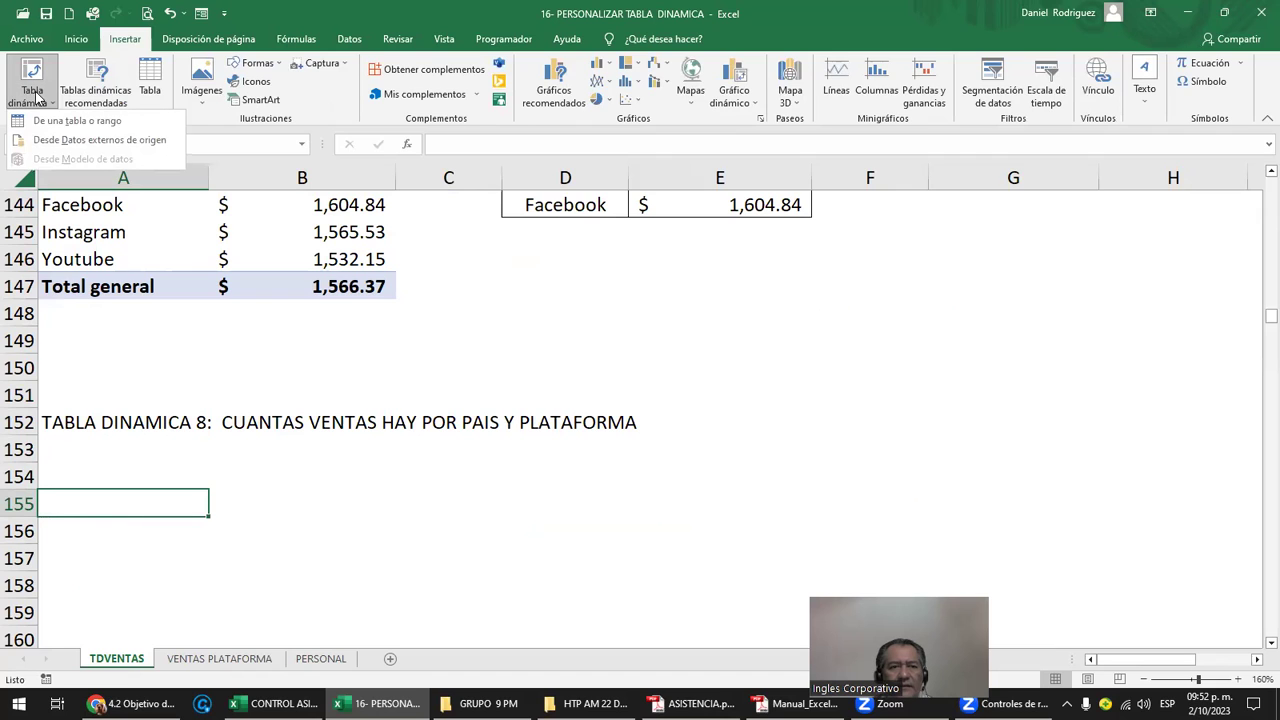
{"action": "left_click", "coordinate": [85, 125]}
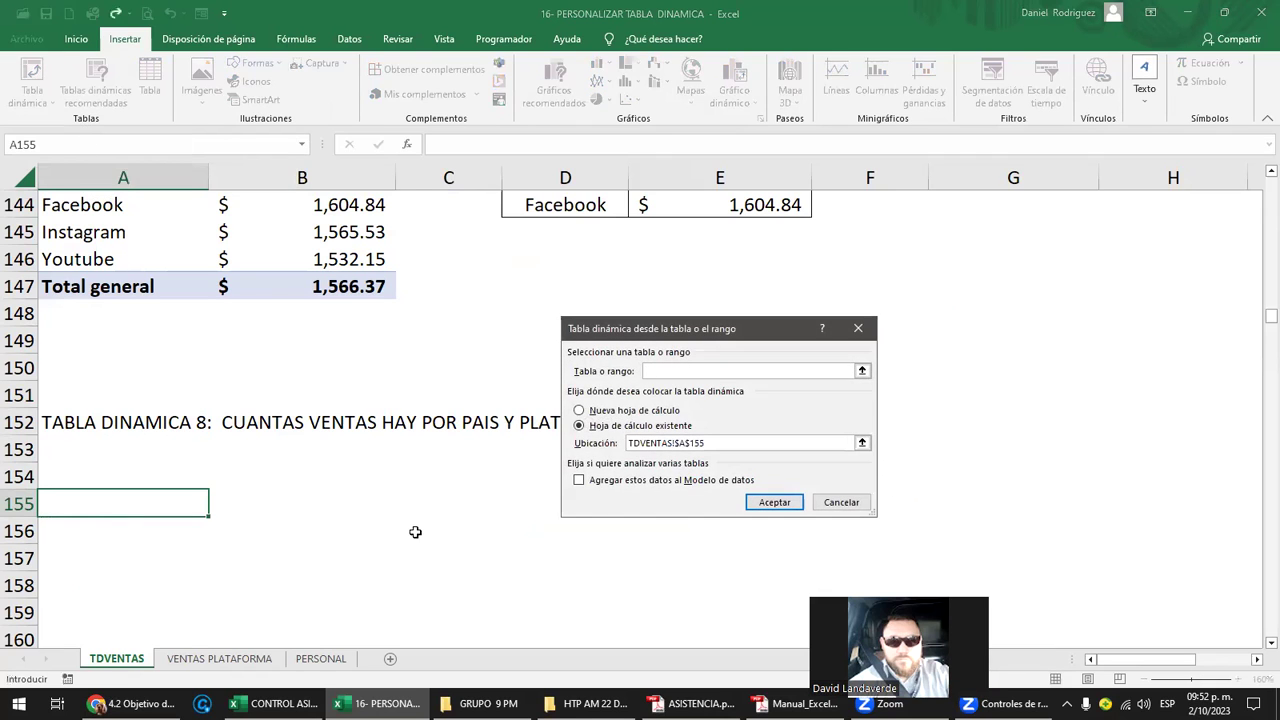
{"action": "type", "text": "VENTAS"}
{"action": "key", "text": "Return"}
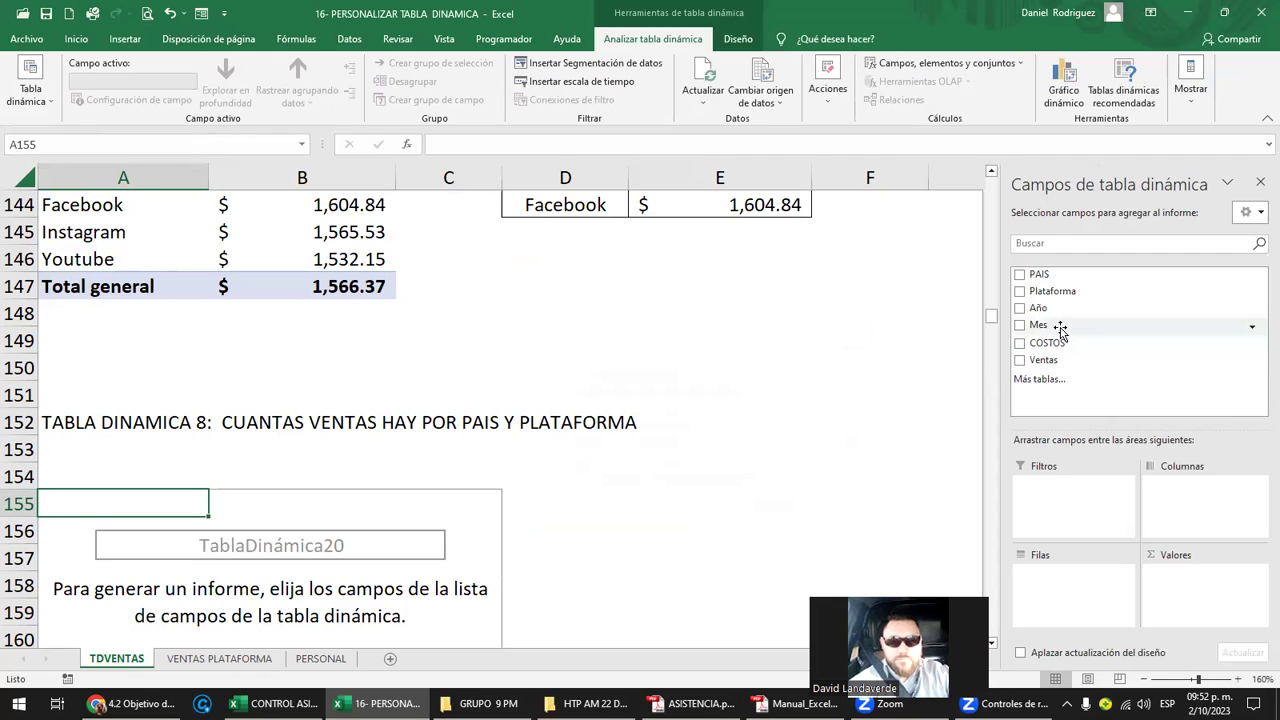
Add Ventas as summed values and PAIS and Plataforma as row fields
{"action": "left_click_drag", "start_coordinate": [1043, 359], "coordinate": [1205, 606]}
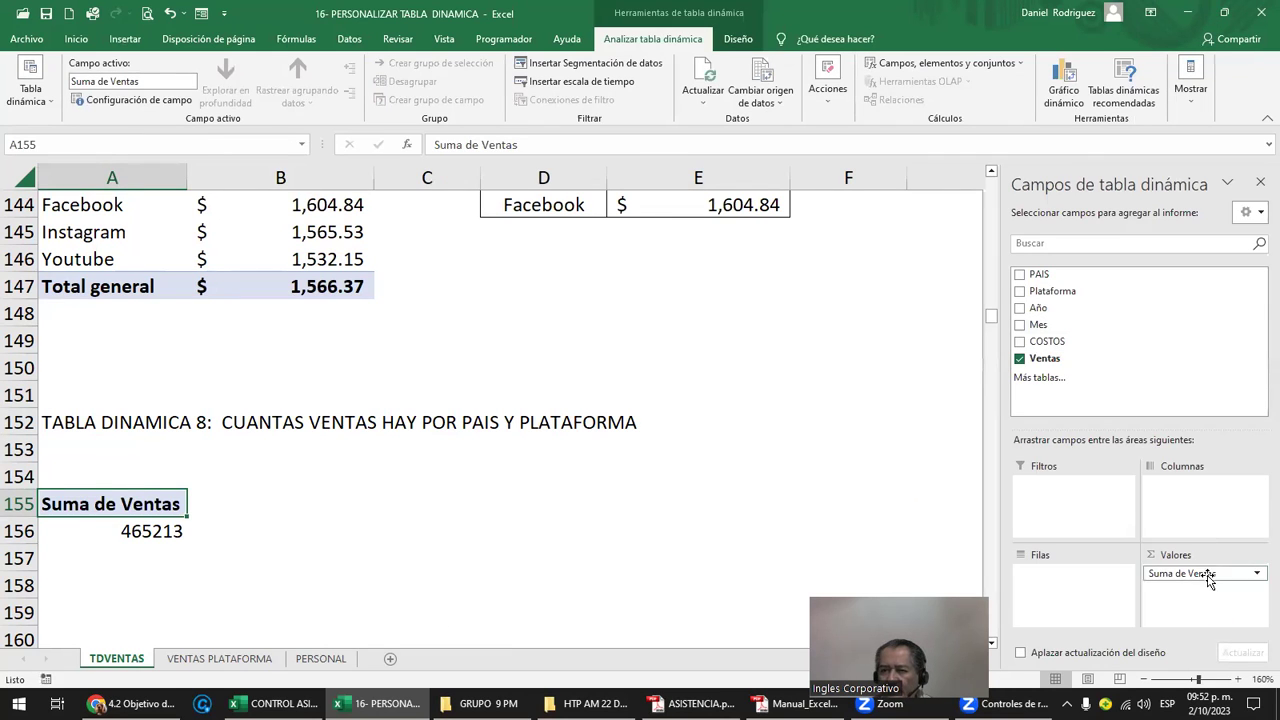
{"action": "left_click_drag", "start_coordinate": [1202, 573], "coordinate": [1166, 364]}
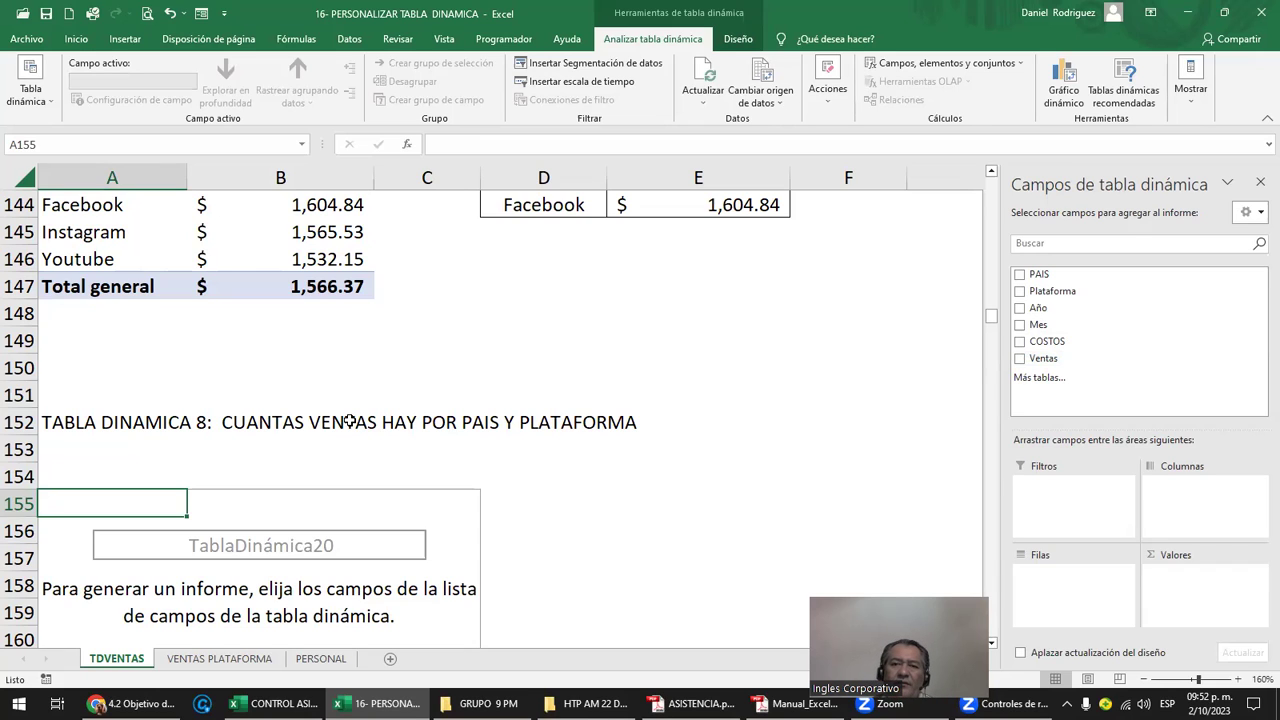
{"action": "left_click_drag", "start_coordinate": [1043, 358], "coordinate": [1188, 585]}
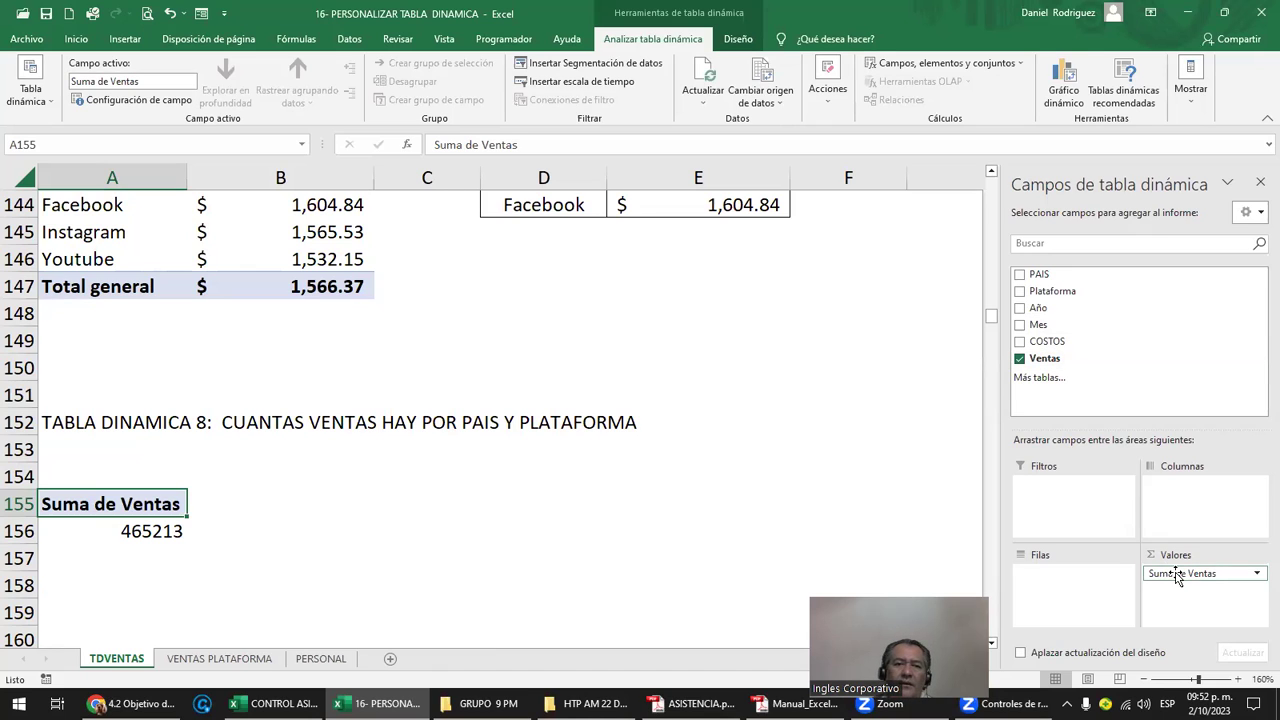
{"action": "left_click_drag", "start_coordinate": [1038, 274], "coordinate": [1064, 584]}
{"action": "left_click_drag", "start_coordinate": [1080, 291], "coordinate": [1084, 590]}
Move PAIS from the rows into the Filters area, leaving platforms as rows
{"action": "left_click", "coordinate": [528, 528]}
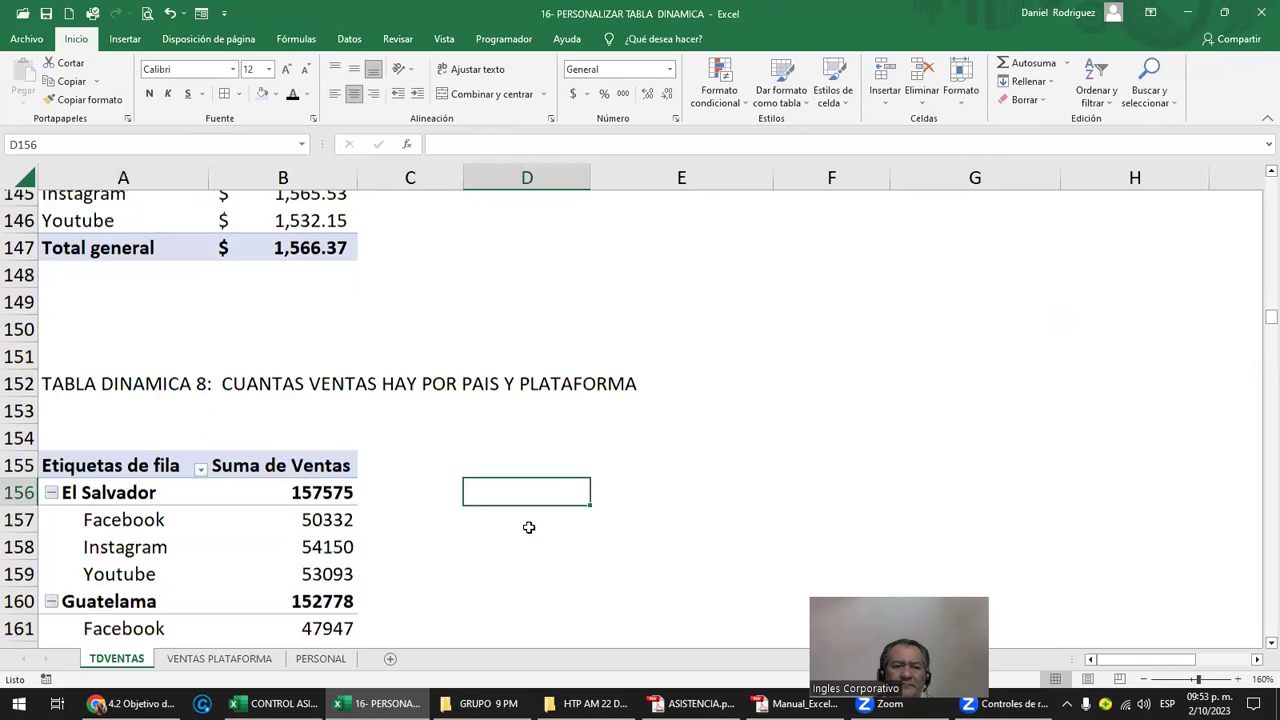
{"action": "scroll", "coordinate": [528, 527], "scroll_direction": "down", "scroll_amount": 2}
{"action": "scroll", "coordinate": [528, 527], "scroll_direction": "up", "scroll_amount": 2}
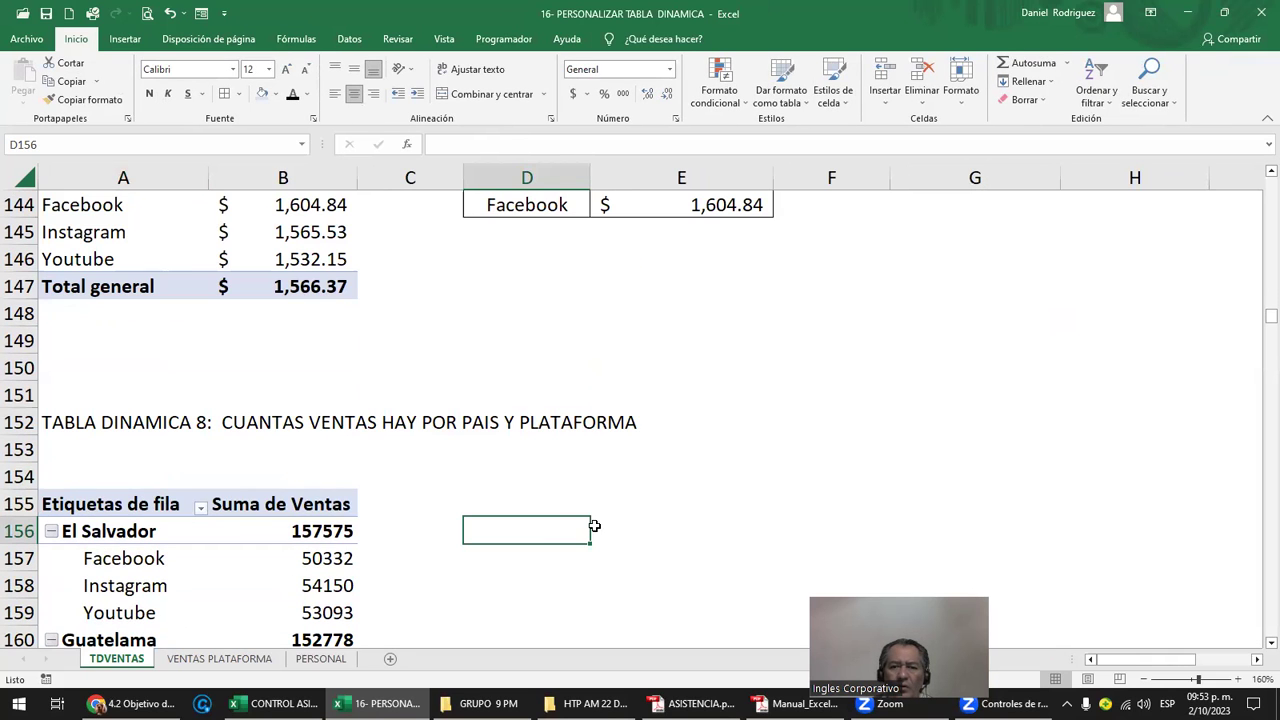
{"action": "left_click", "coordinate": [155, 505]}
{"action": "left_click_drag", "start_coordinate": [1045, 573], "coordinate": [1053, 510]}
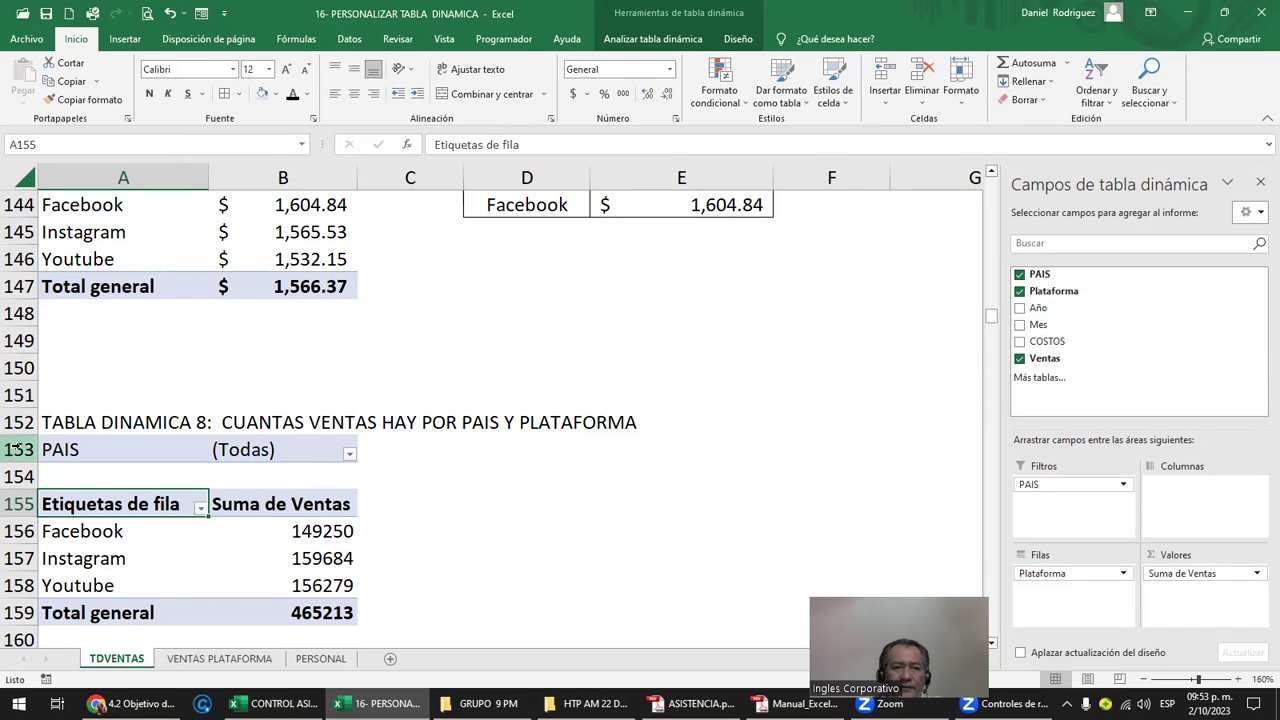
{"action": "scroll", "coordinate": [17, 449], "scroll_direction": "down", "scroll_amount": 2}
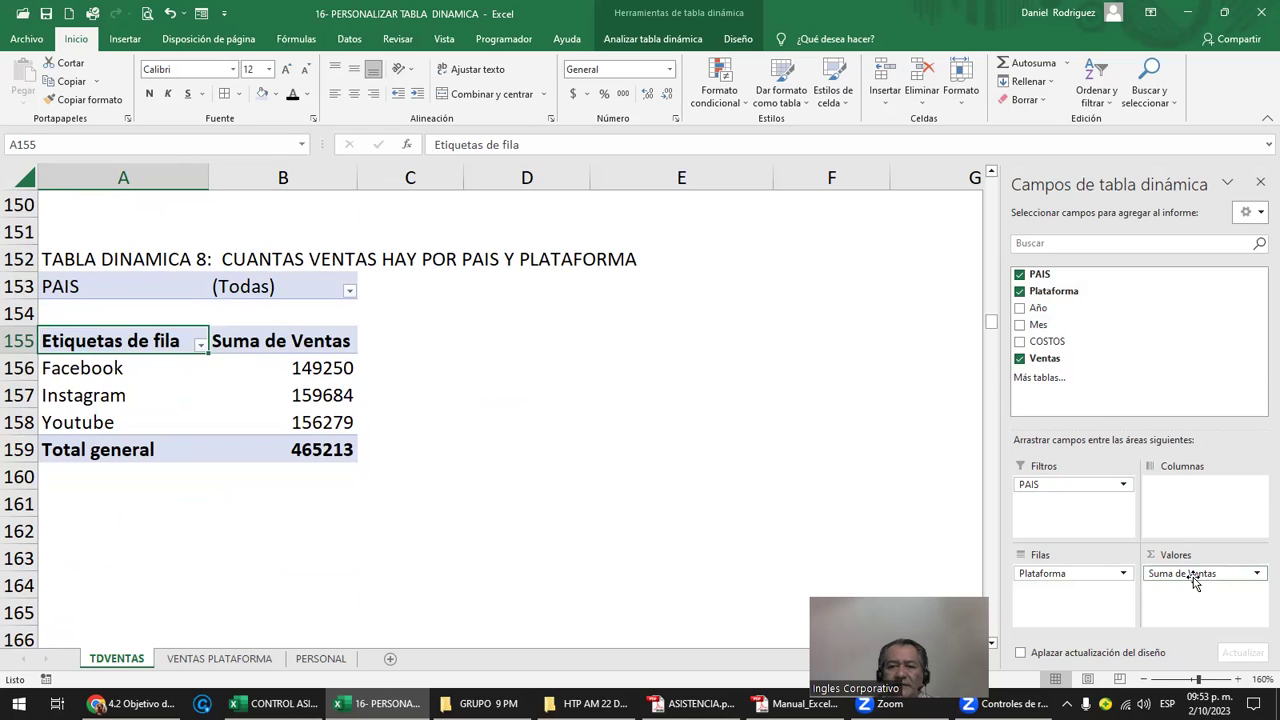
Change the Ventas value field summary from Sum to Count (Recuento)
{"action": "left_click", "coordinate": [1193, 578]}
{"action": "left_click", "coordinate": [1155, 552]}
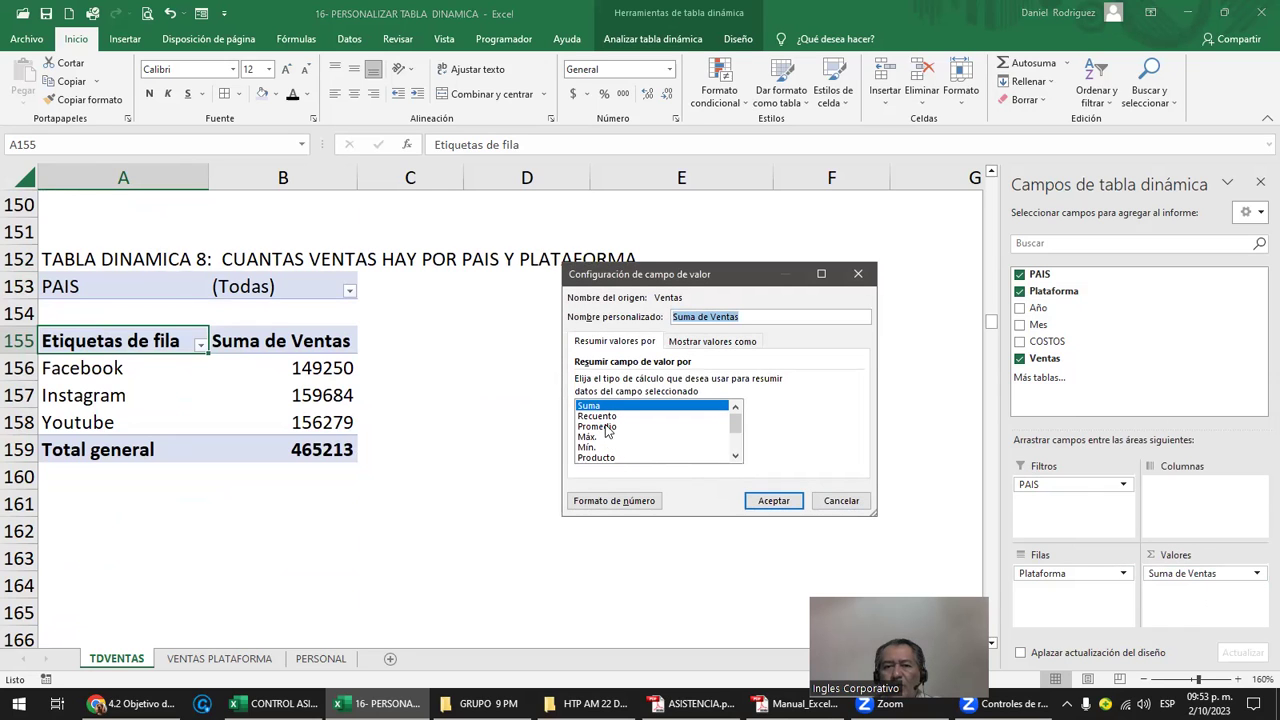
{"action": "left_click", "coordinate": [617, 417]}
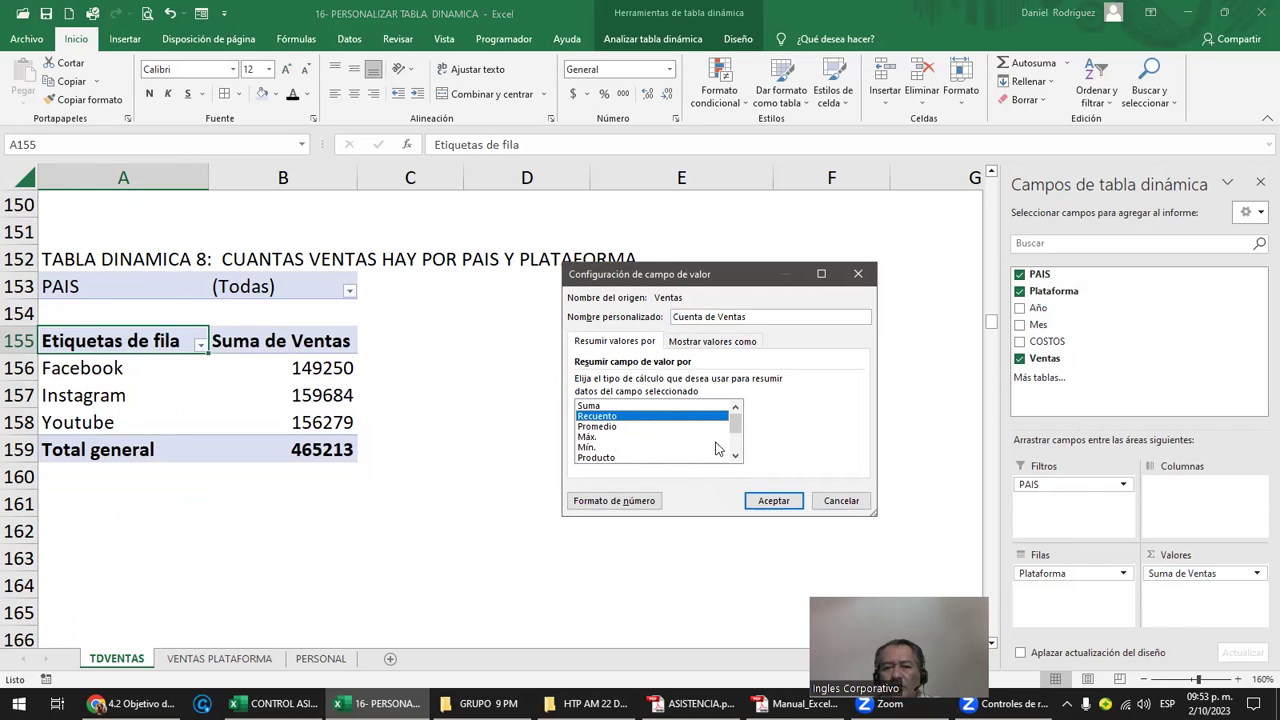
{"action": "left_click", "coordinate": [766, 506]}
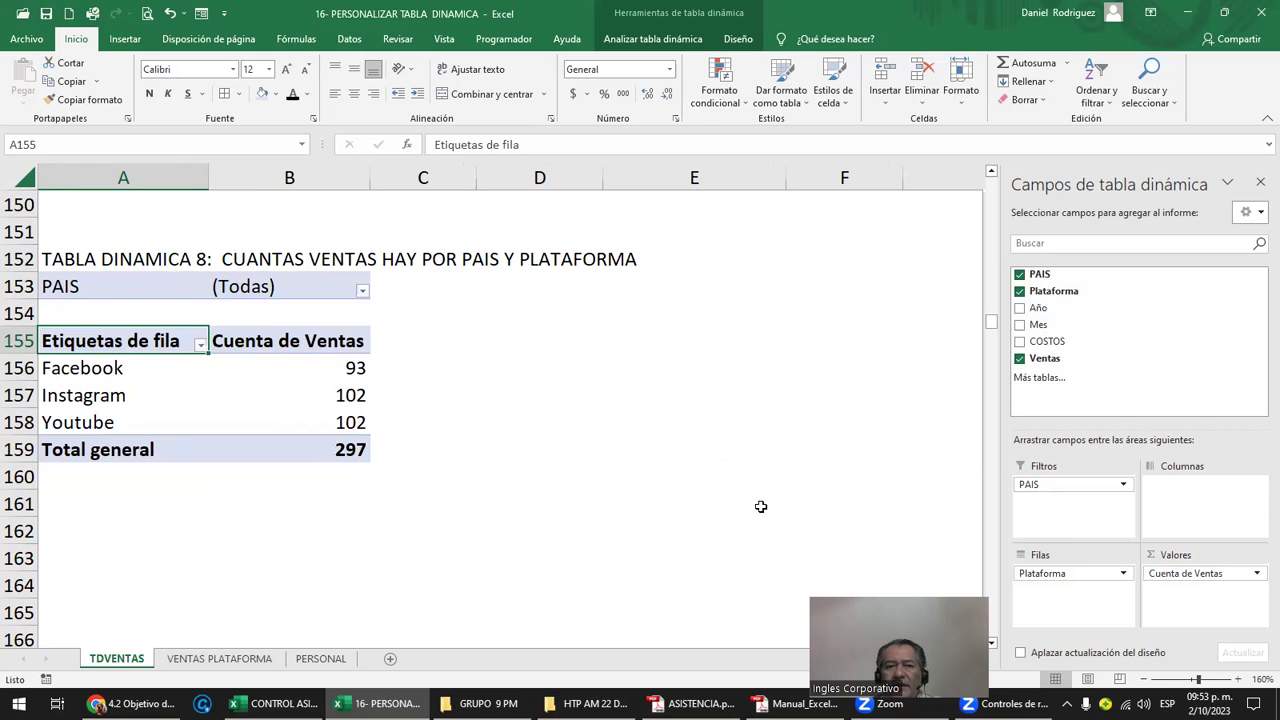
Centre the counts in B156:B159 and move PAIS from the filter into the rows
{"action": "left_click_drag", "start_coordinate": [300, 365], "coordinate": [316, 440]}
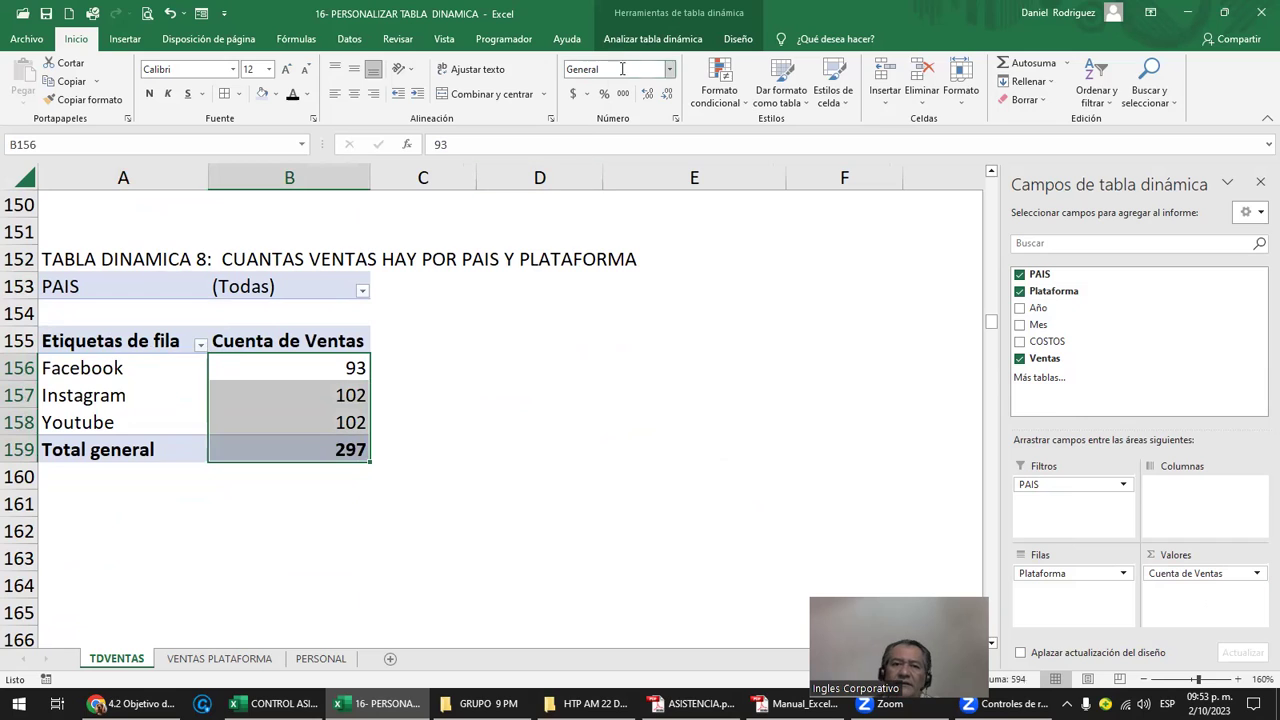
{"action": "left_click", "coordinate": [354, 93]}
{"action": "left_click", "coordinate": [445, 386]}
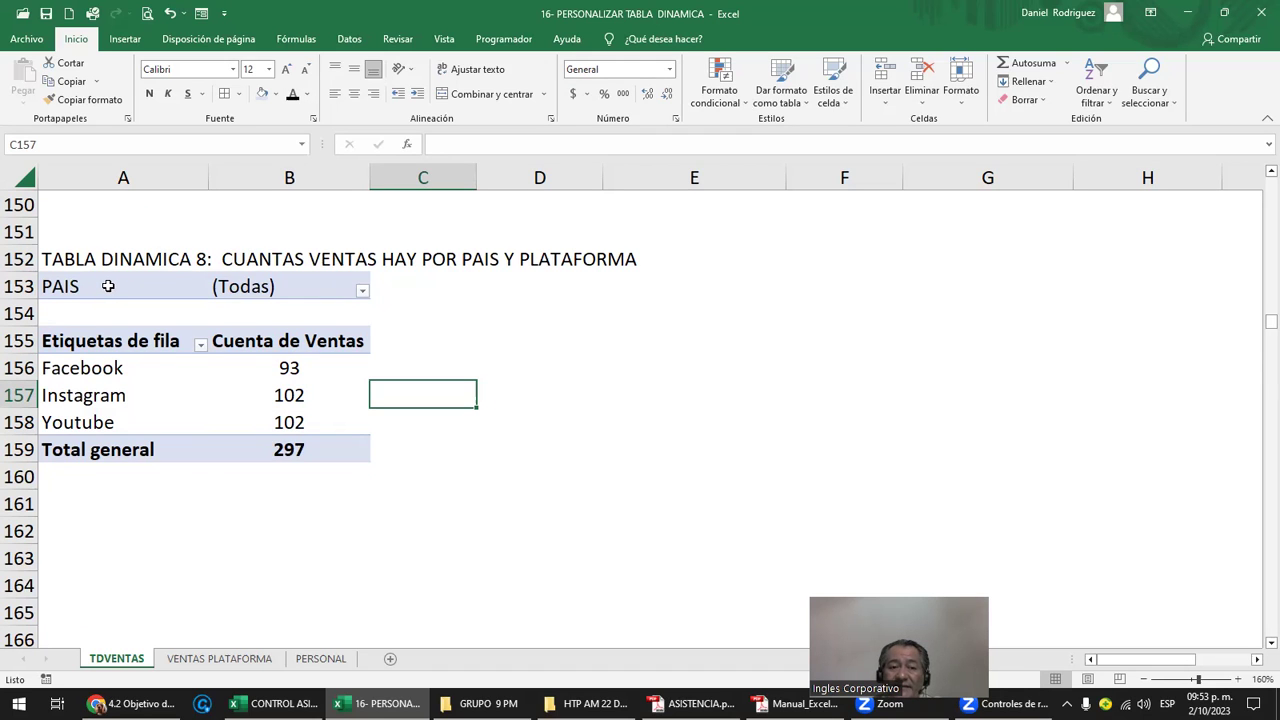
{"action": "left_click", "coordinate": [106, 286]}
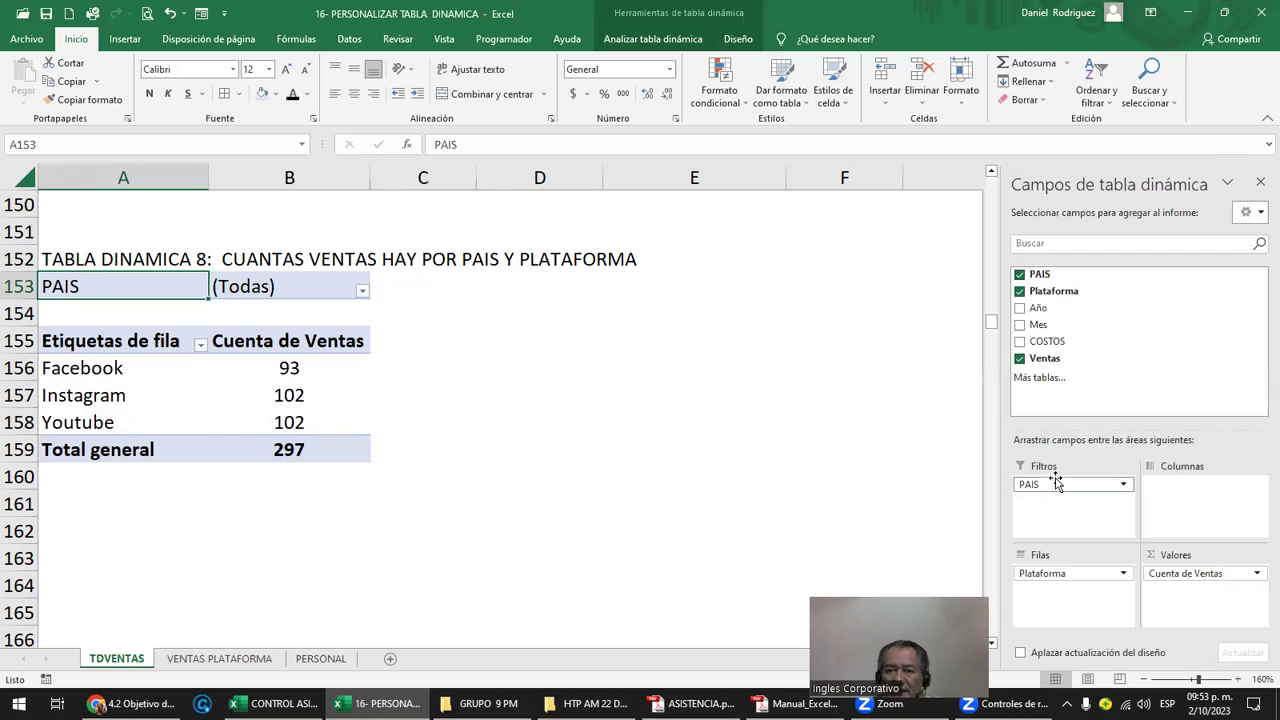
{"action": "left_click_drag", "start_coordinate": [1057, 486], "coordinate": [1061, 572]}
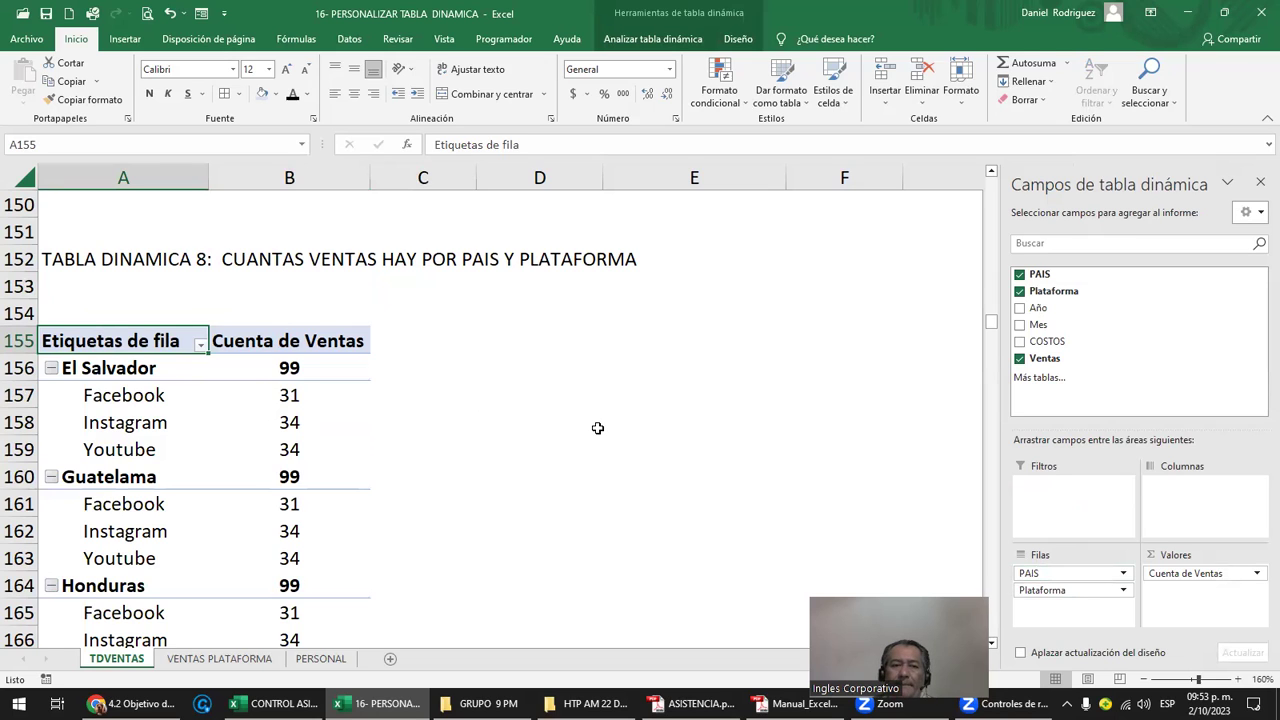
Collapse the El Salvador, Guatelama and Honduras groups to show 99 sales each
{"action": "scroll", "coordinate": [597, 428], "scroll_direction": "down", "scroll_amount": 1}
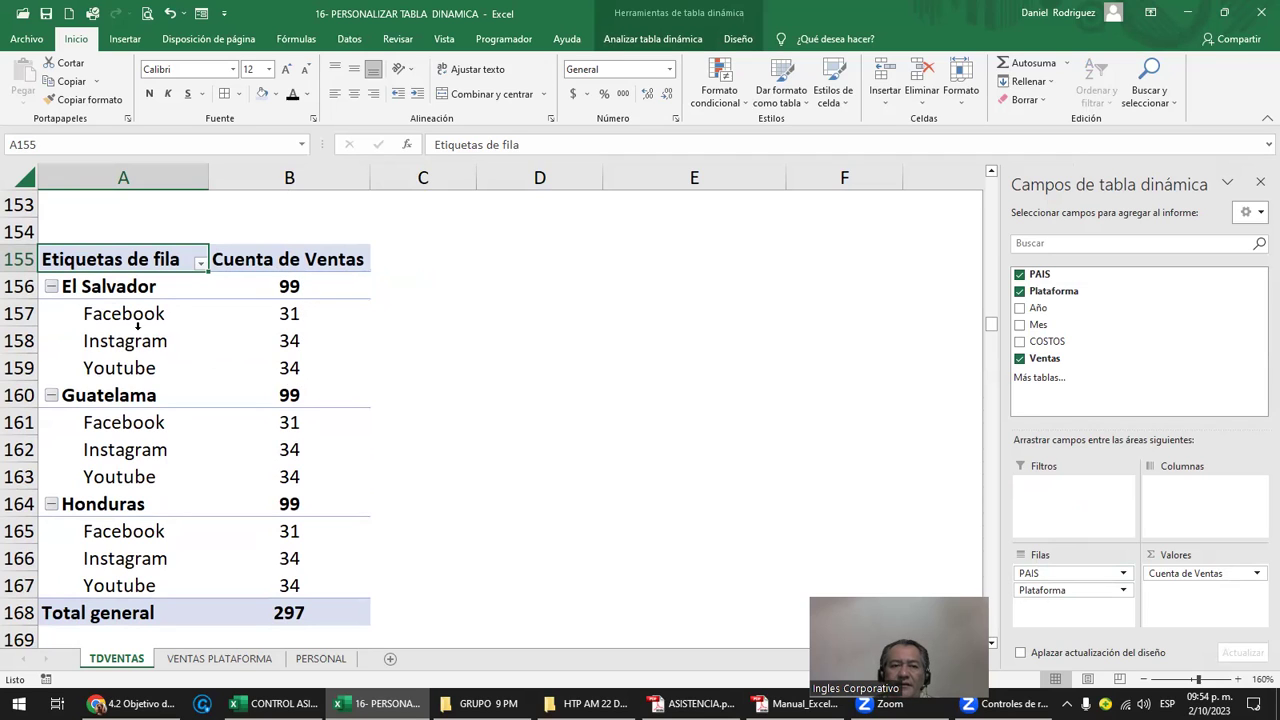
{"action": "left_click", "coordinate": [50, 287]}
{"action": "left_click", "coordinate": [51, 314]}
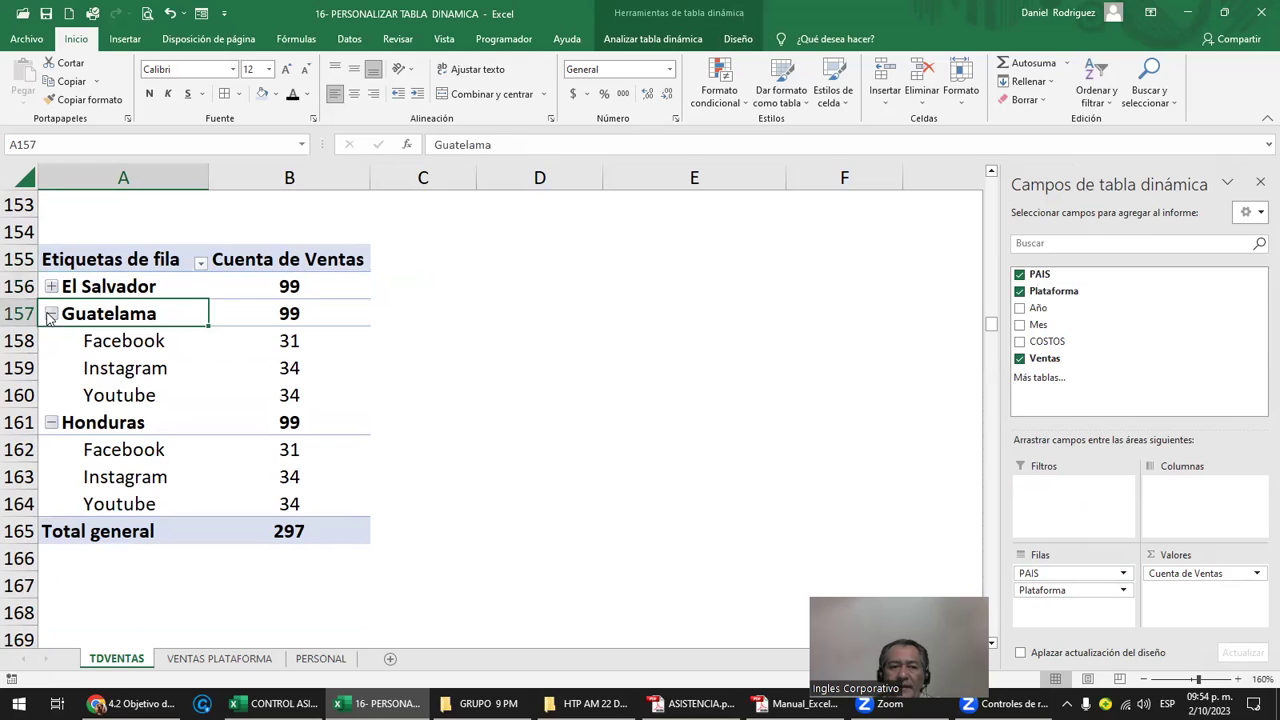
{"action": "left_click", "coordinate": [51, 341]}
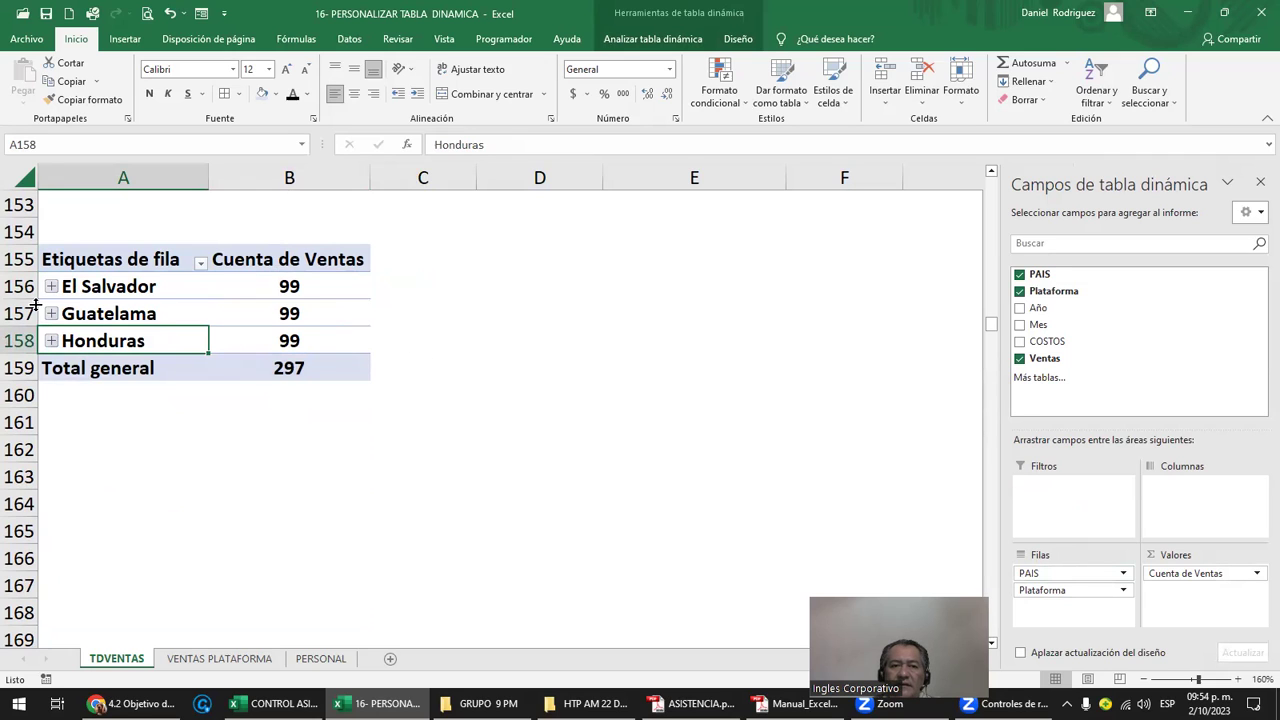
{"action": "mouse_move", "coordinate": [1042, 590]}
{"action": "left_mouse_down"}
{"action": "mouse_move", "coordinate": [1199, 505]}
{"action": "mouse_move", "coordinate": [1168, 508]}
{"action": "left_mouse_up"}
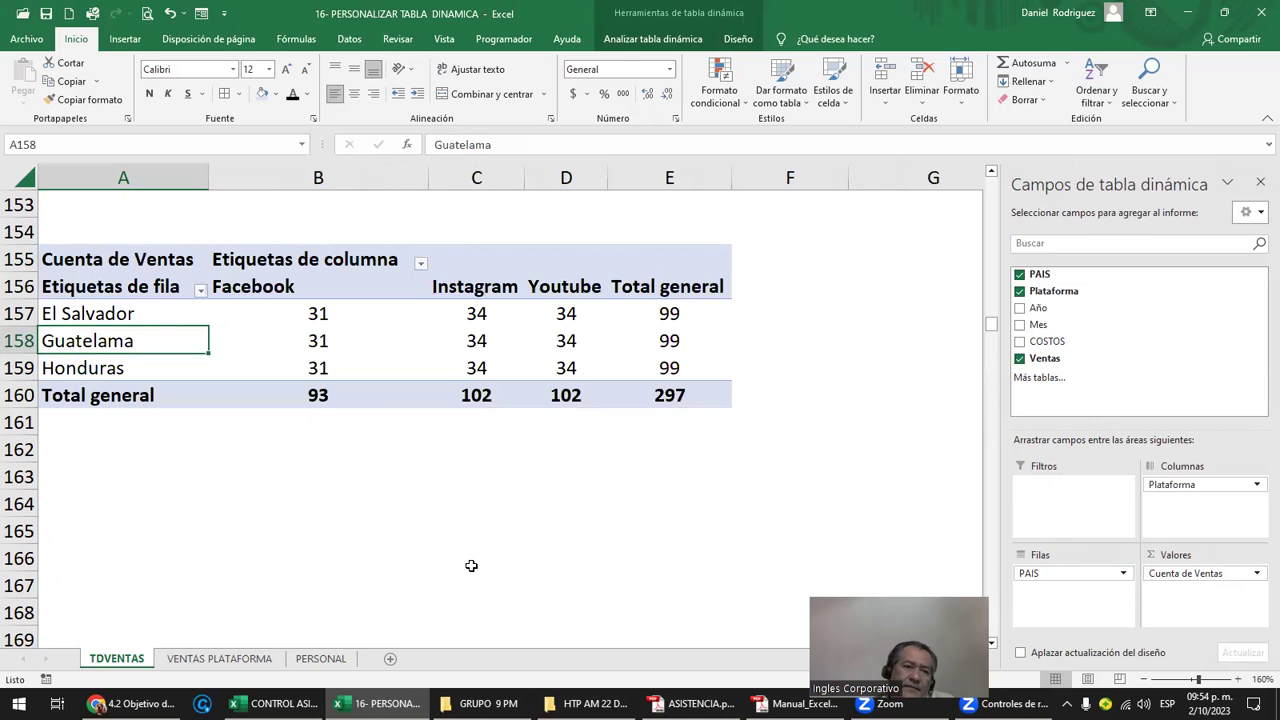
{"action": "left_click", "coordinate": [113, 313]}
{"action": "left_click", "coordinate": [240, 285]}
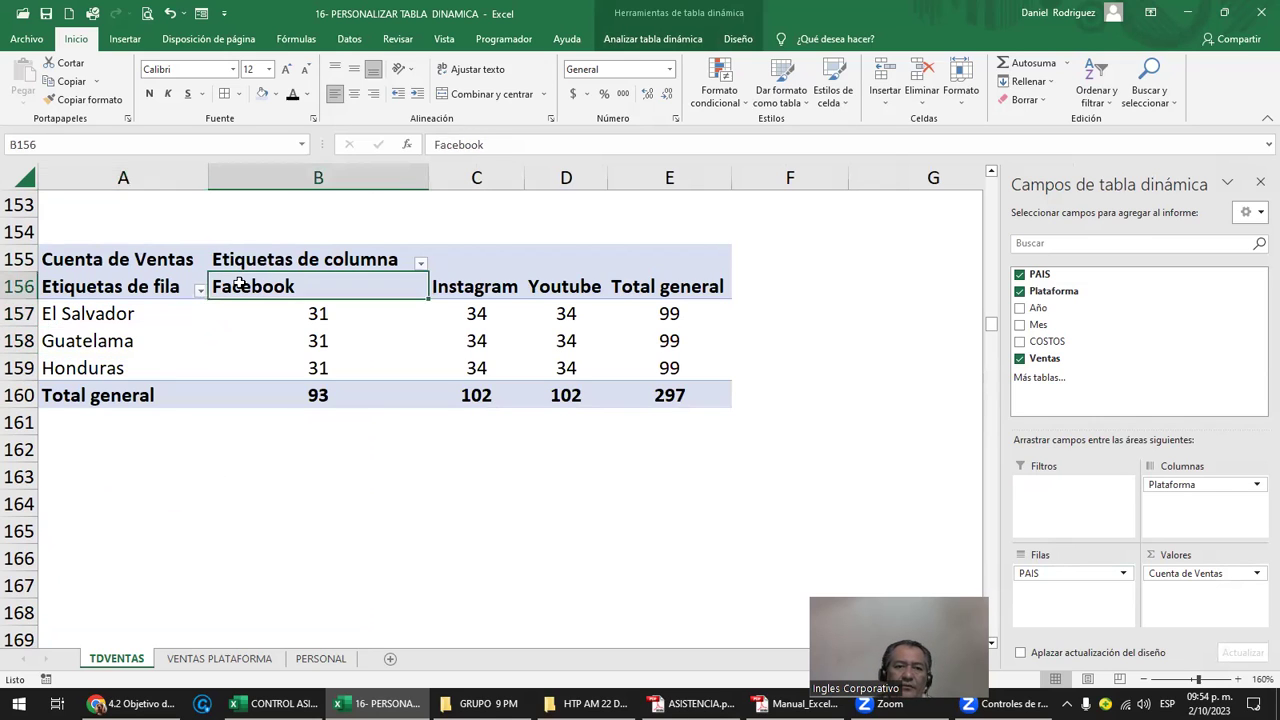
{"action": "left_click", "coordinate": [85, 318]}
{"action": "left_click_drag", "start_coordinate": [252, 297], "coordinate": [1177, 508]}
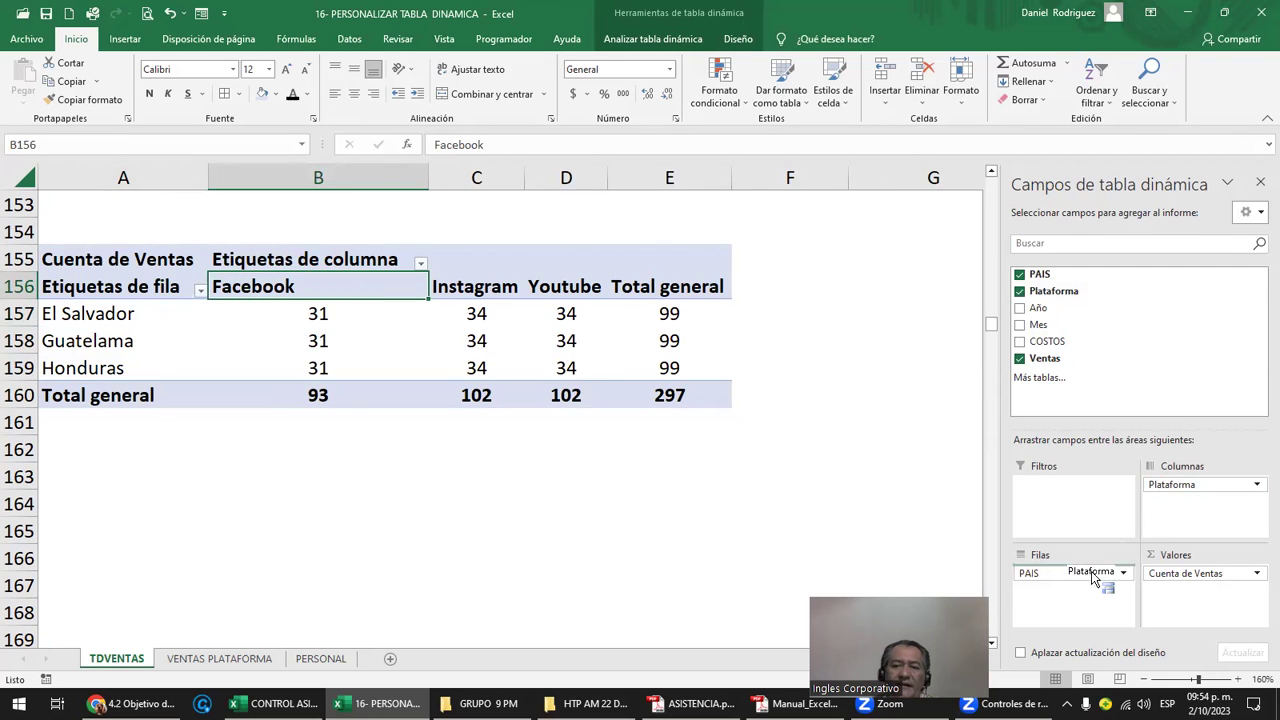
{"action": "left_click_drag", "start_coordinate": [1177, 508], "coordinate": [1080, 594]}
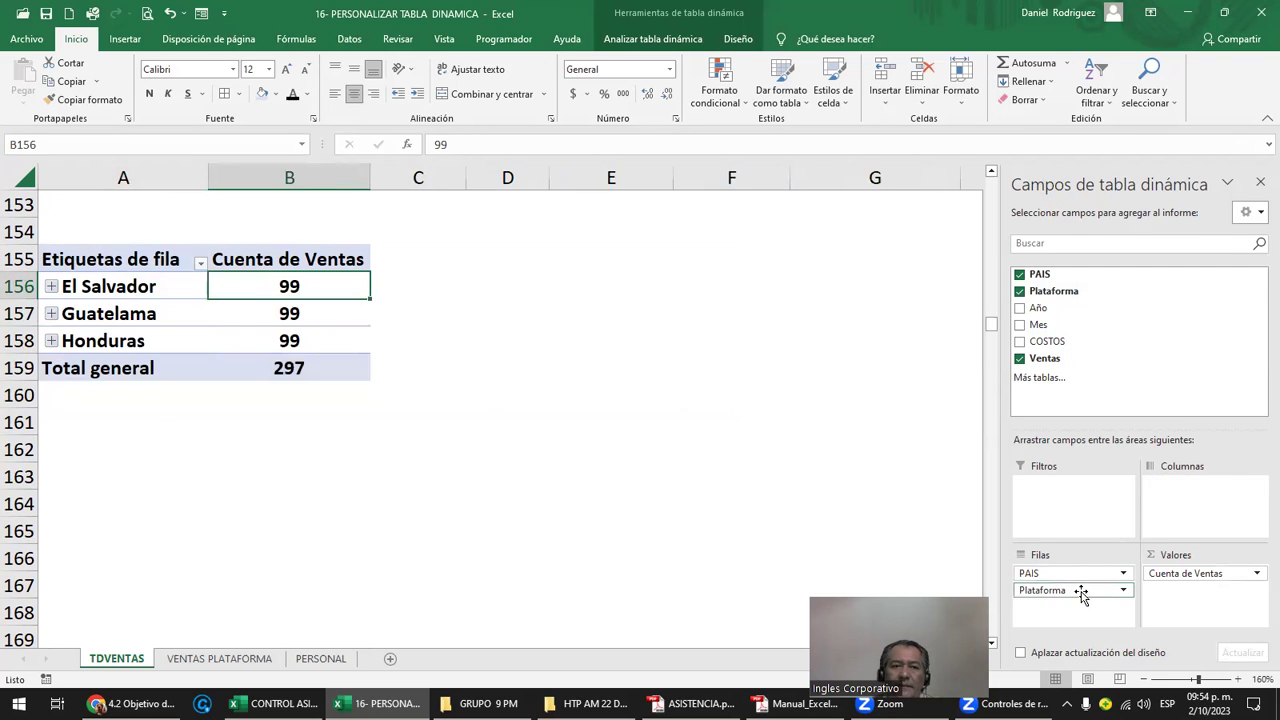
{"action": "left_click", "coordinate": [51, 287]}
{"action": "left_click", "coordinate": [51, 396]}
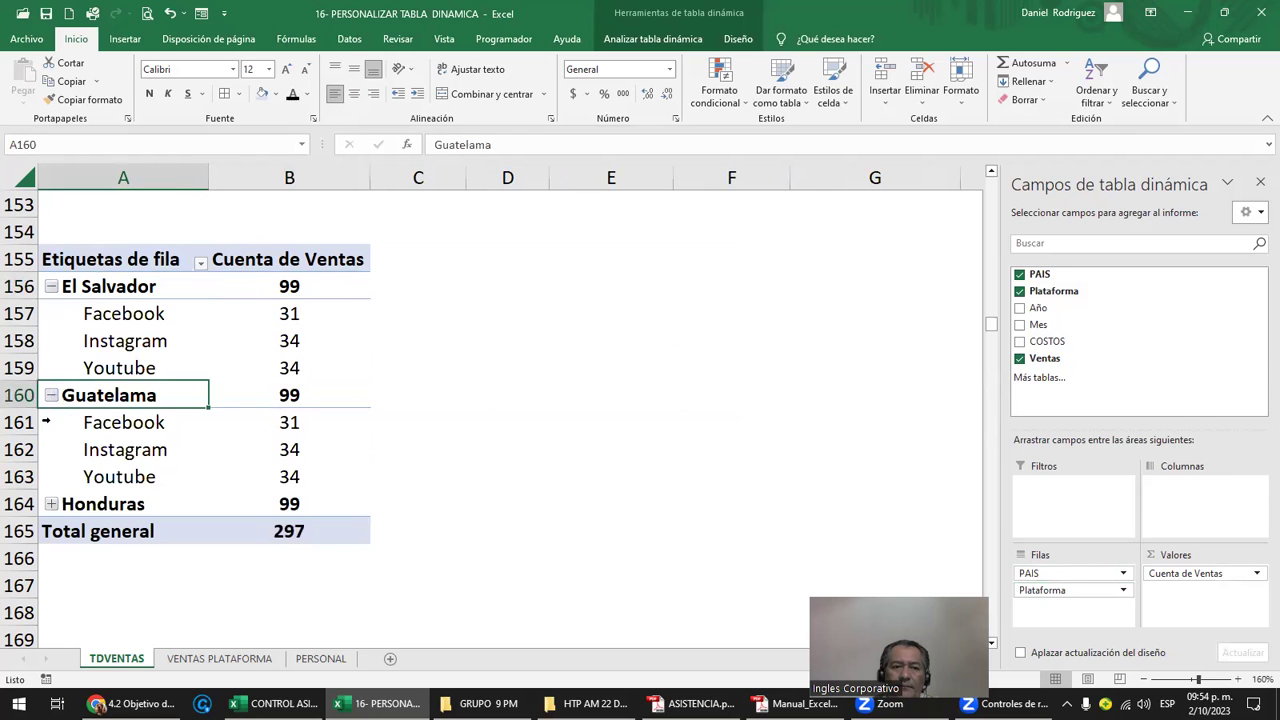
{"action": "left_click", "coordinate": [51, 505]}
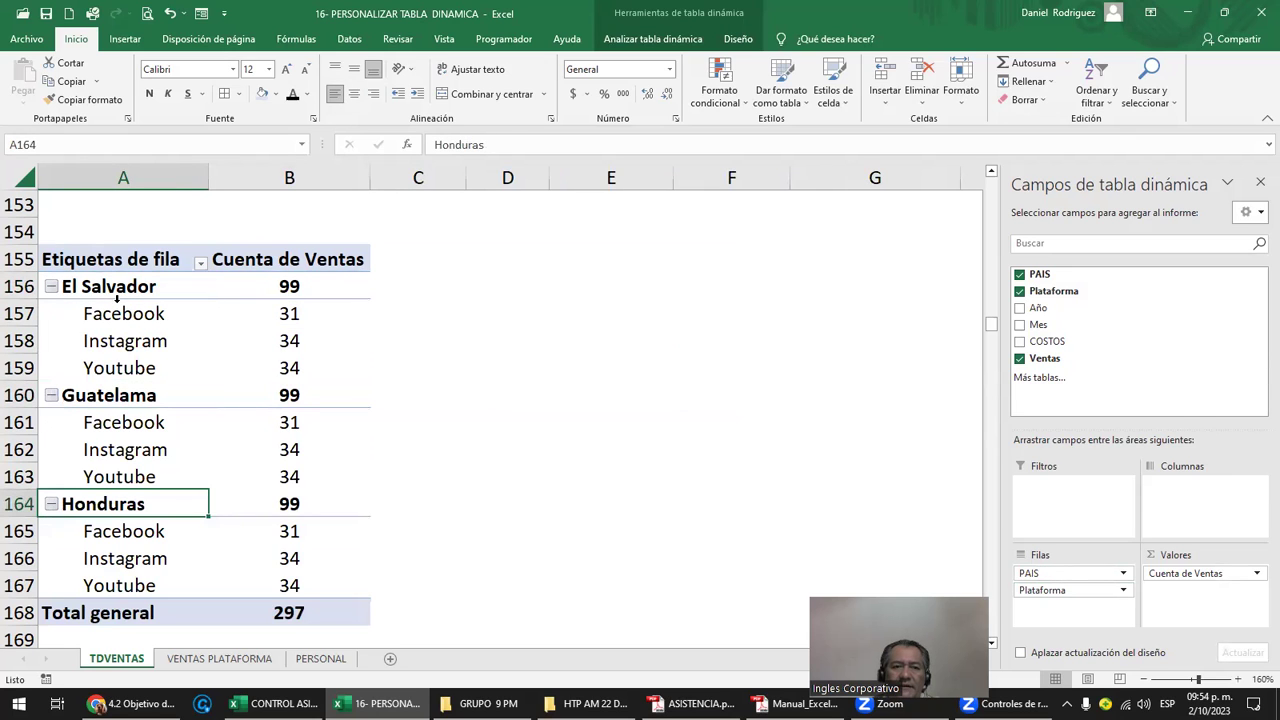
{"action": "left_click_drag", "start_coordinate": [144, 216], "coordinate": [289, 630]}
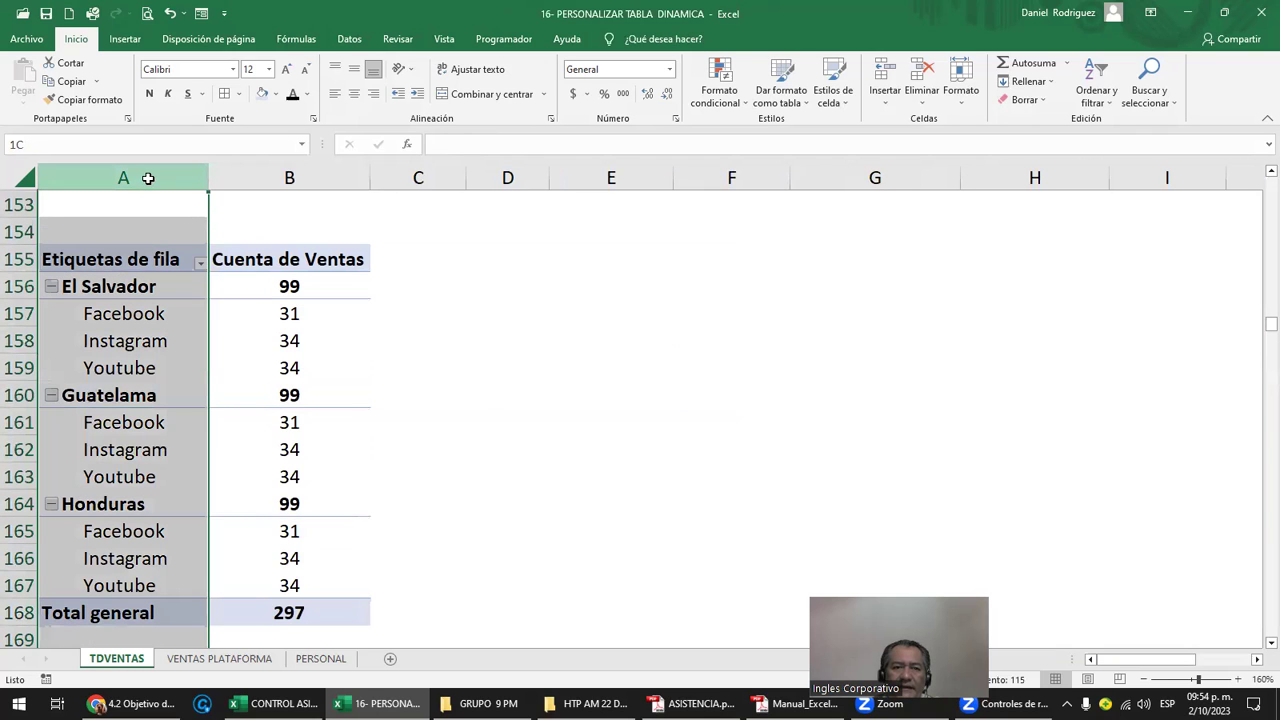
{"action": "left_click_drag", "start_coordinate": [402, 271], "coordinate": [417, 588]}
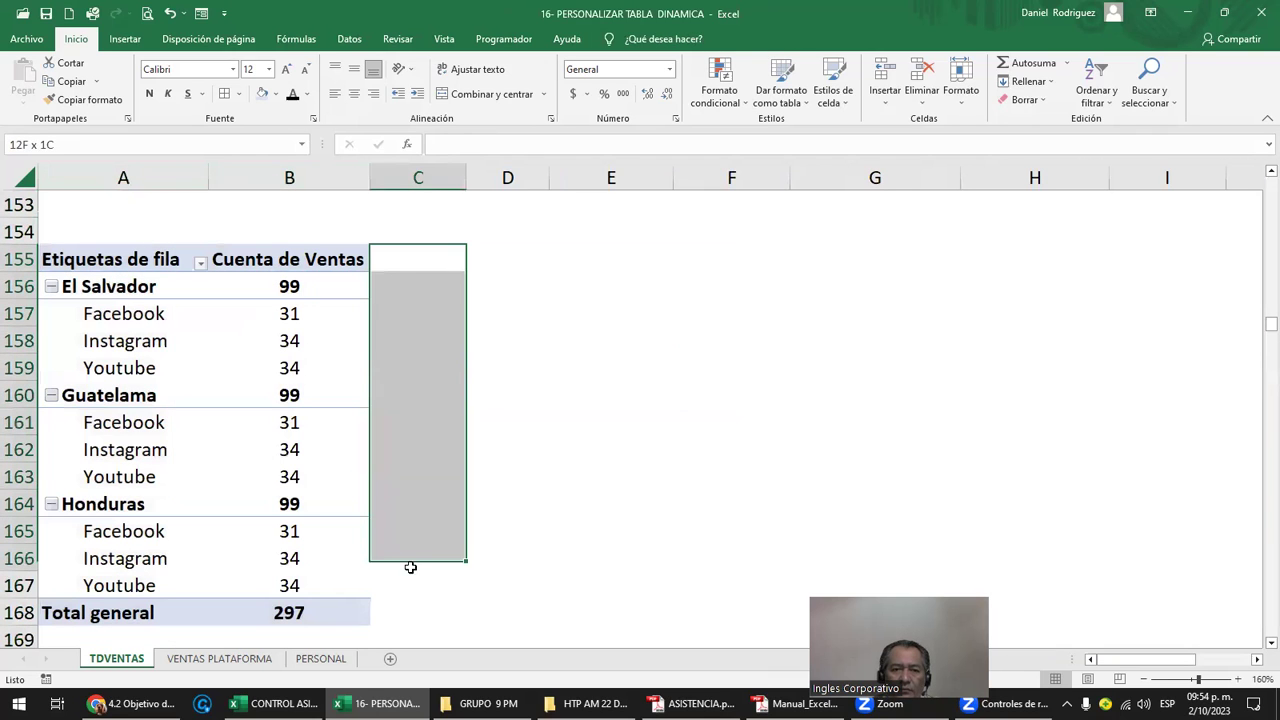
{"action": "left_click", "coordinate": [51, 287]}
{"action": "left_click", "coordinate": [51, 314]}
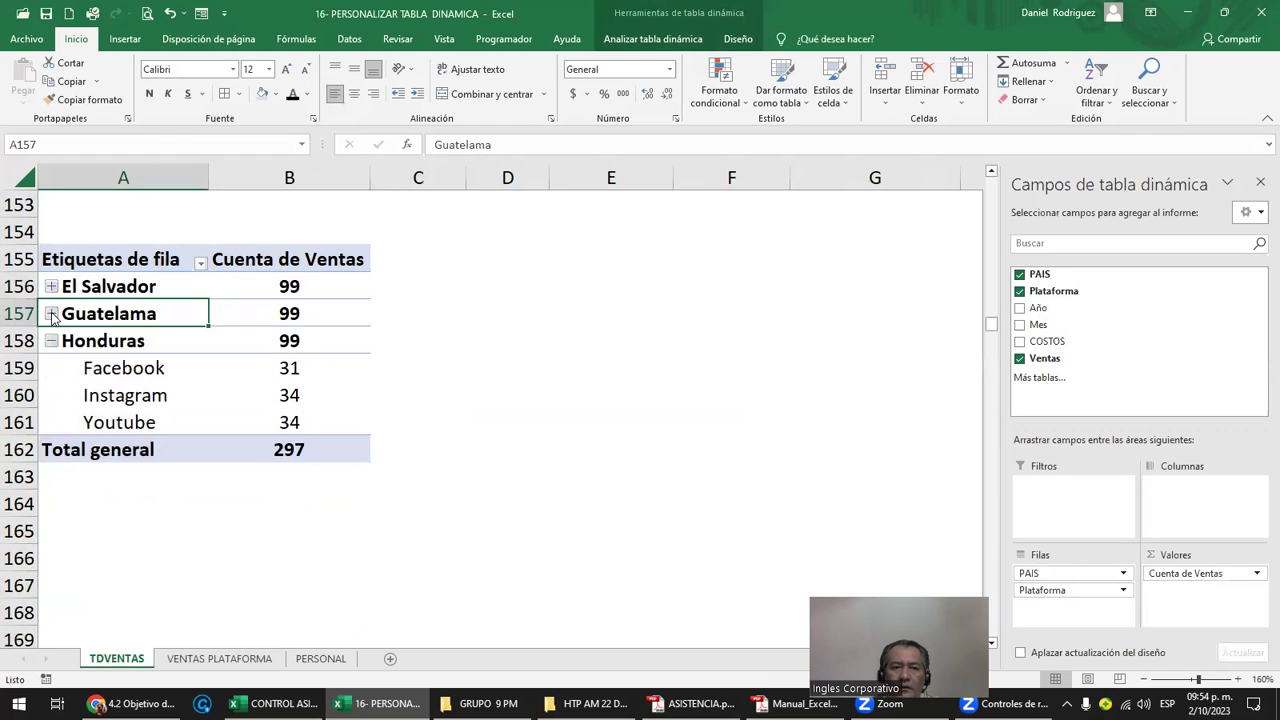
{"action": "left_click", "coordinate": [51, 341]}
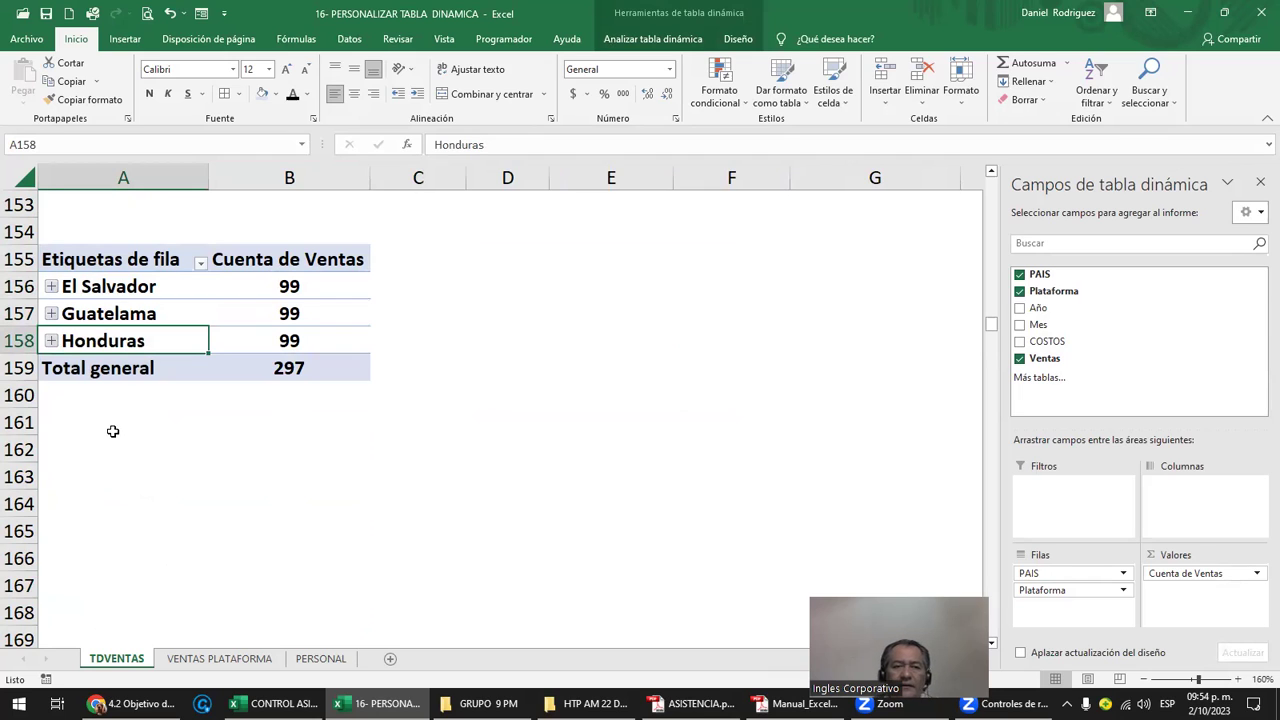
{"action": "left_click", "coordinate": [51, 287]}
{"action": "left_click", "coordinate": [51, 287]}
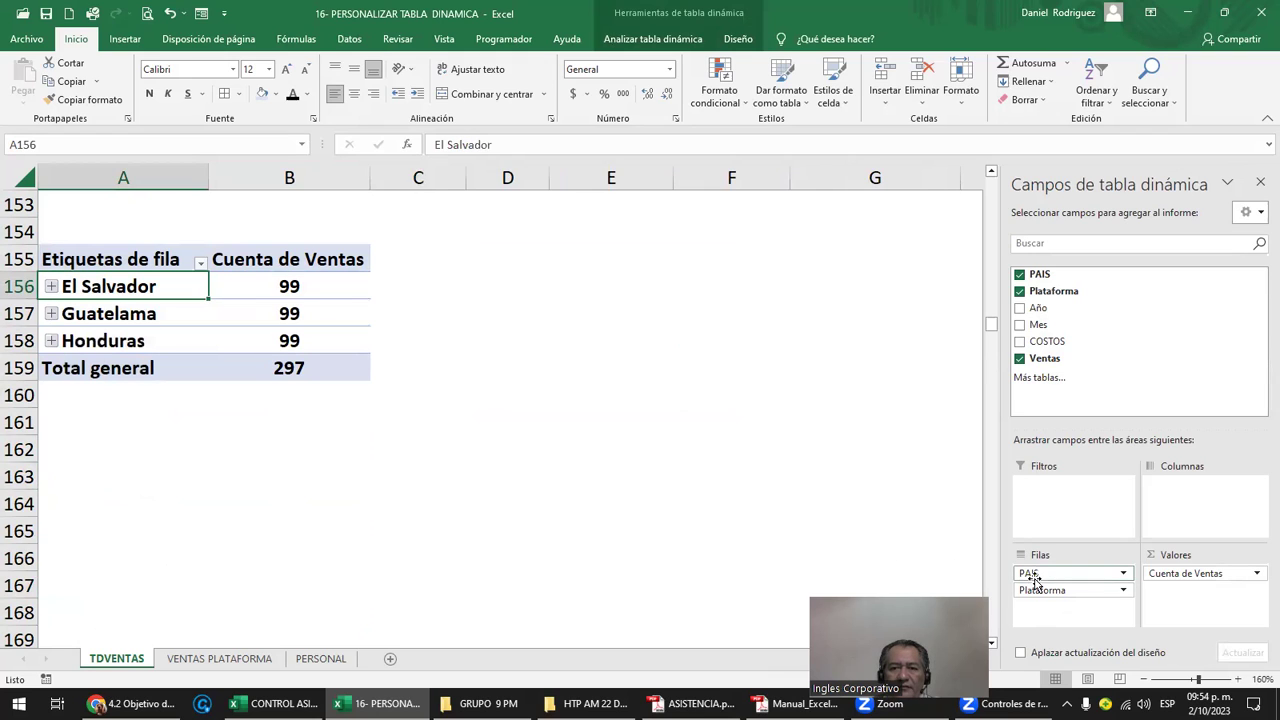
{"action": "left_click", "coordinate": [1057, 595]}
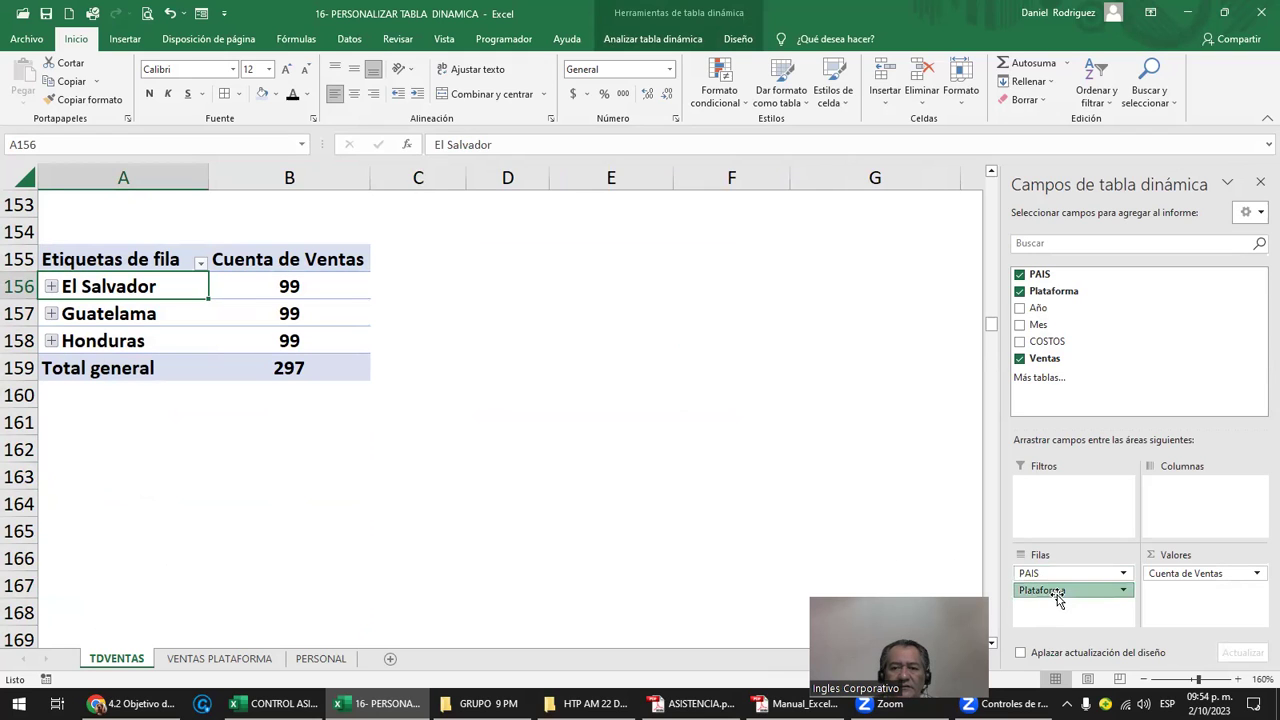
{"action": "left_click_drag", "start_coordinate": [1057, 597], "coordinate": [1192, 510]}
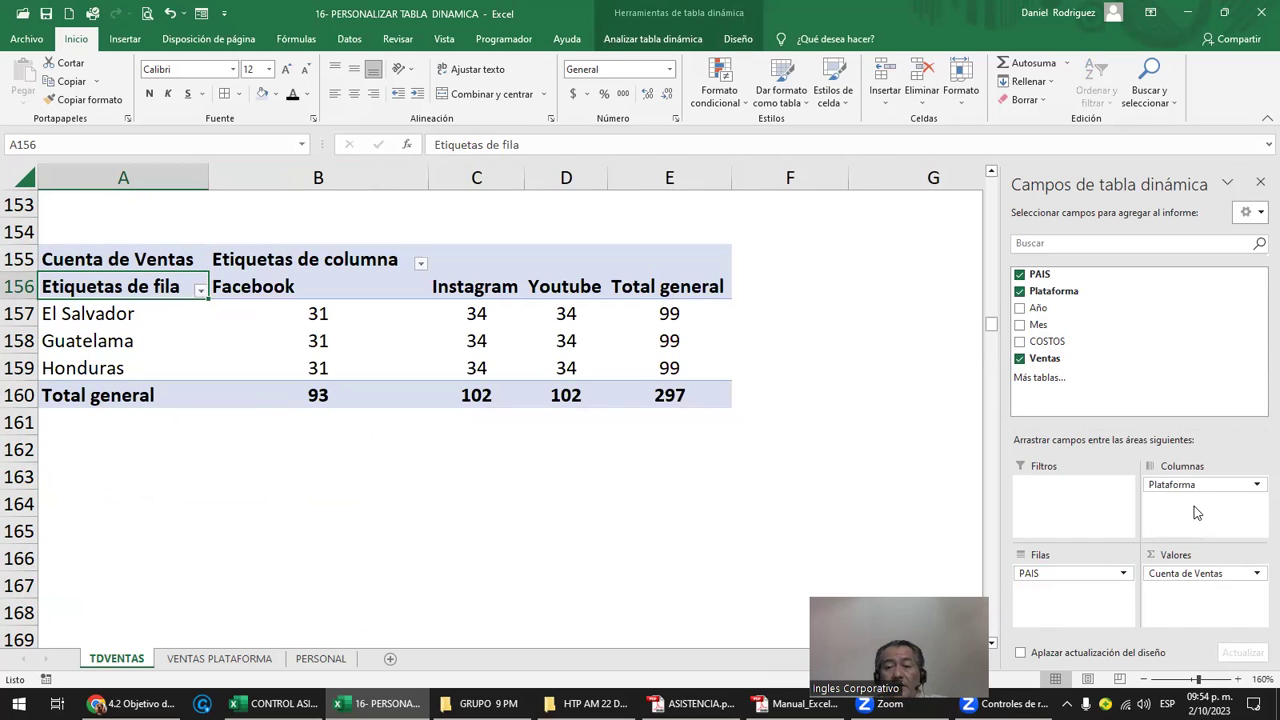
{"action": "left_click", "coordinate": [1203, 487]}
{"action": "left_click_drag", "start_coordinate": [1203, 487], "coordinate": [1060, 607]}
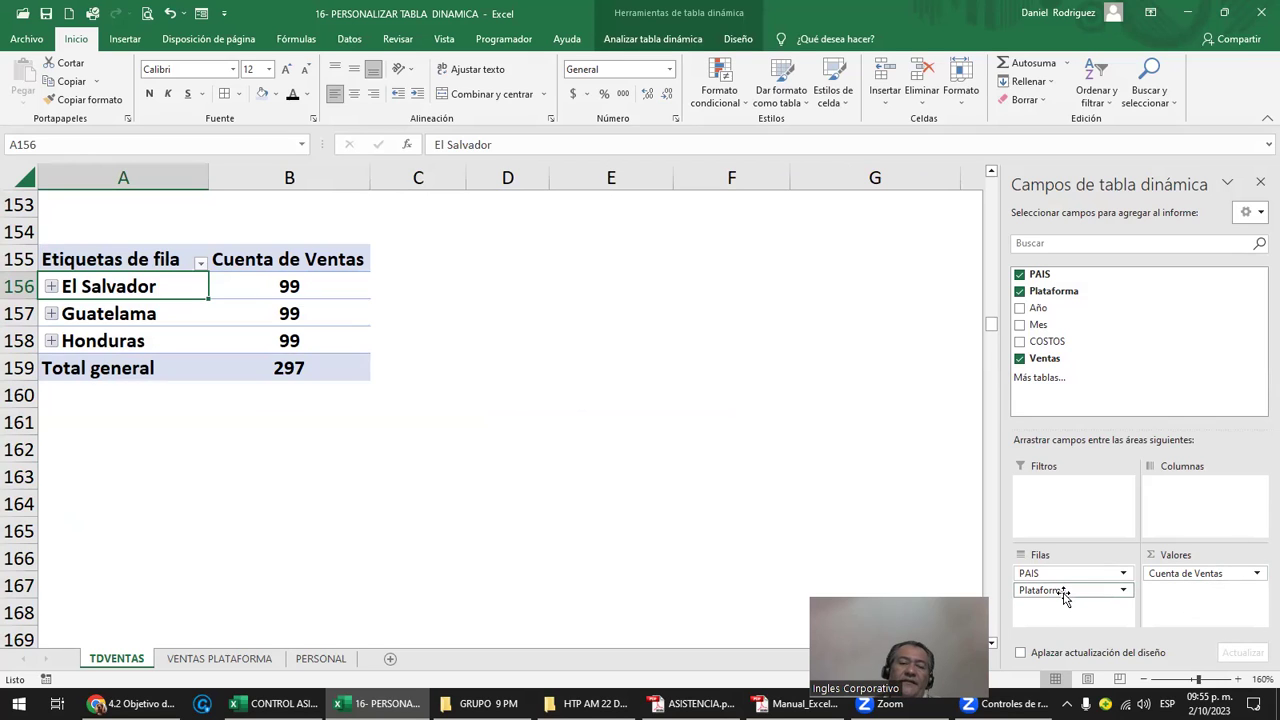
{"action": "left_click_drag", "start_coordinate": [1065, 592], "coordinate": [1223, 521]}
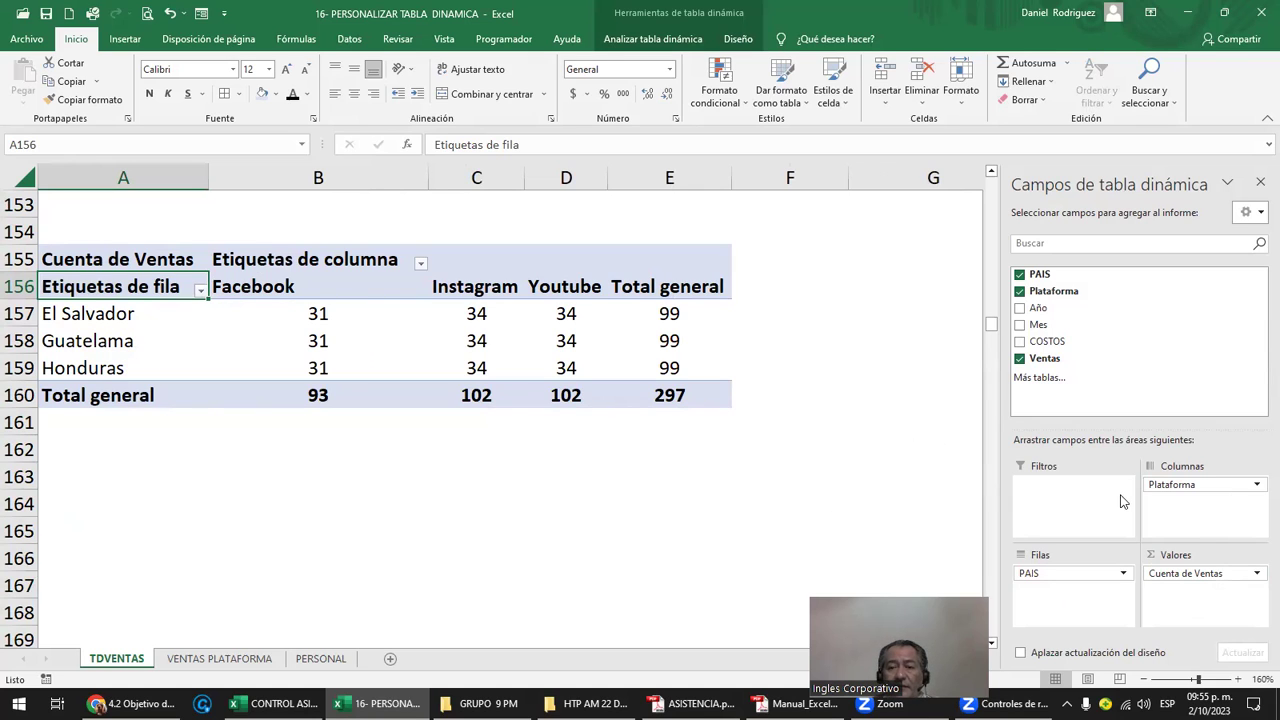
Put Plataforma in Rows and PAIS in Columns, giving each country 99 of 297 sales
{"action": "left_click_drag", "start_coordinate": [1223, 484], "coordinate": [1058, 572]}
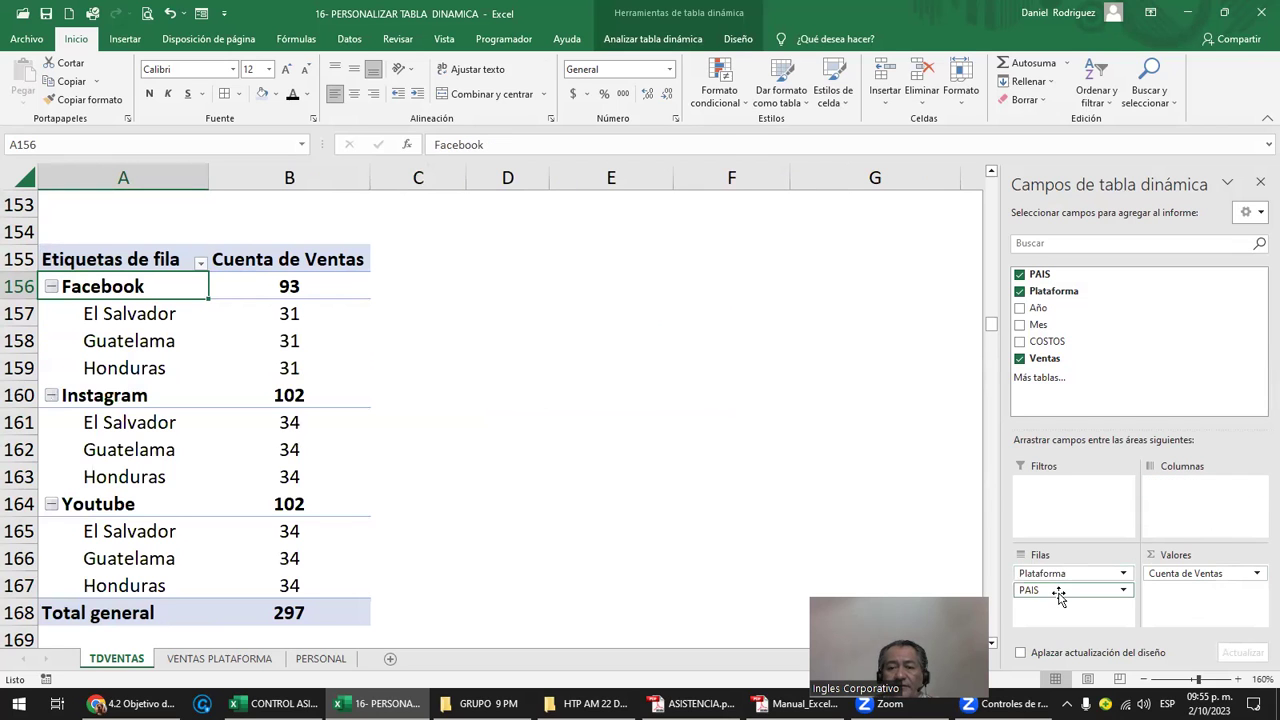
{"action": "left_click_drag", "start_coordinate": [1181, 509], "coordinate": [1181, 509]}
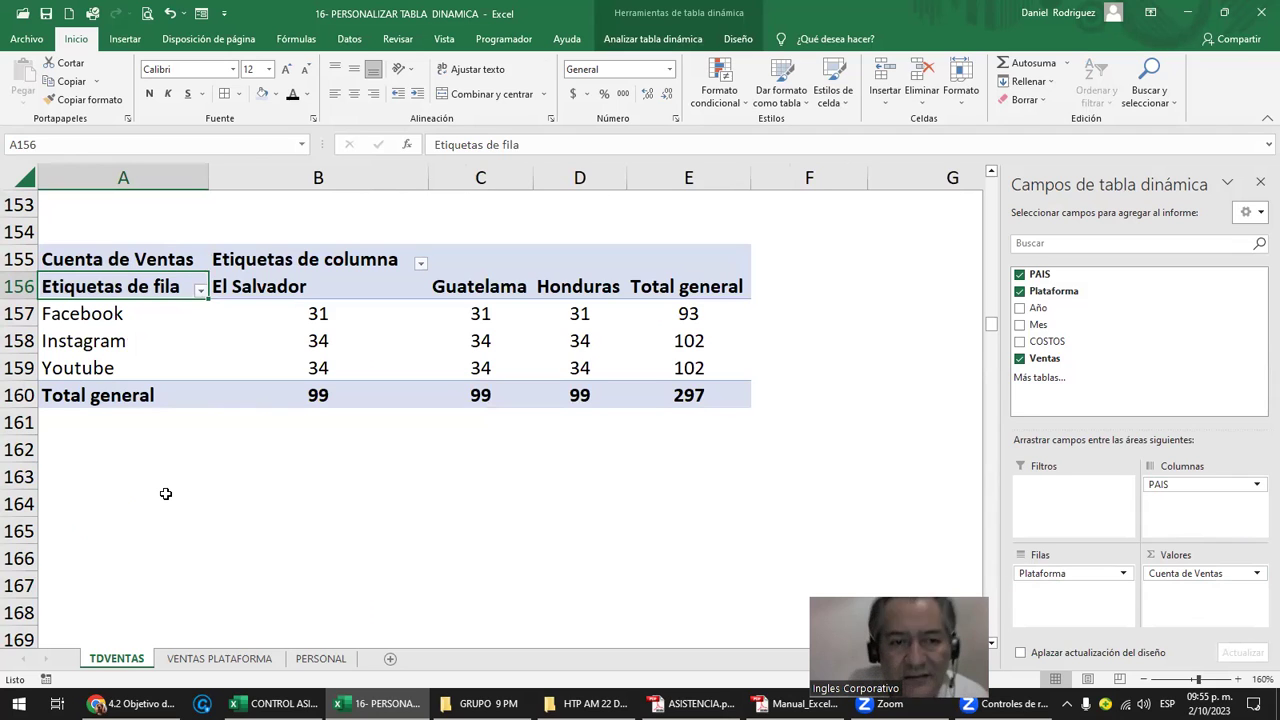
{"action": "scroll", "coordinate": [165, 493], "scroll_direction": "up", "scroll_amount": 1}
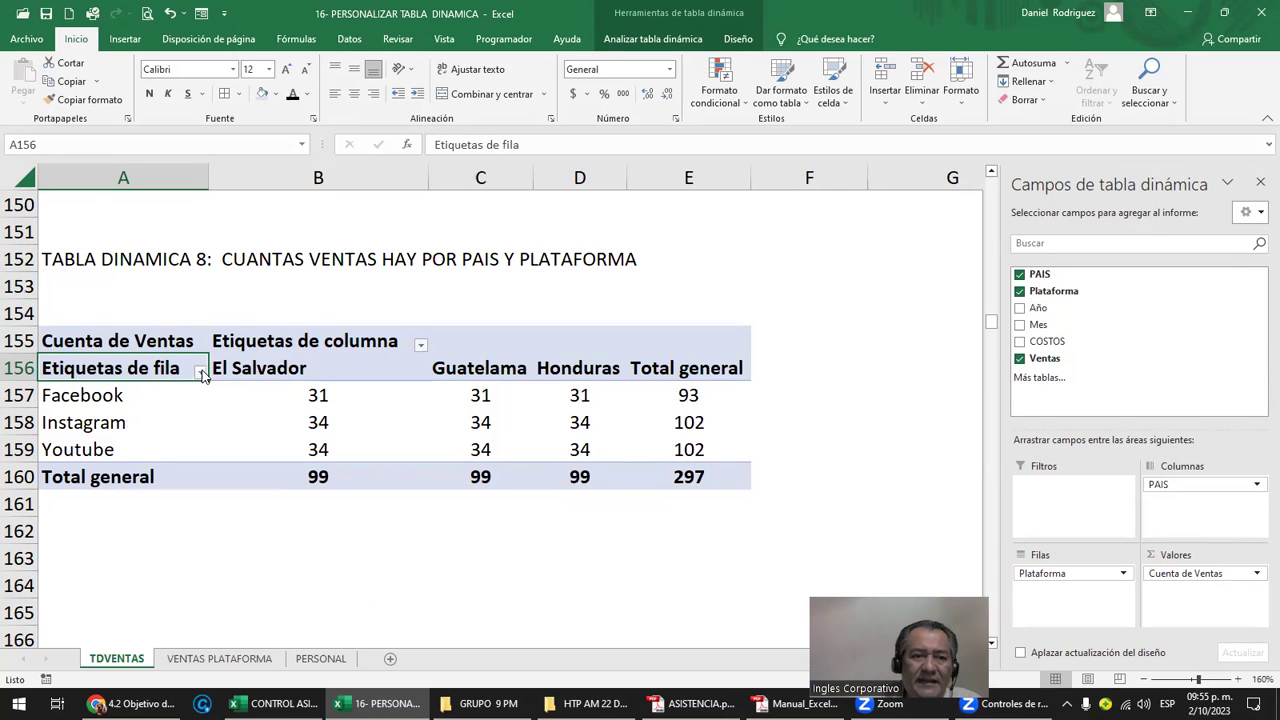
{"action": "left_click", "coordinate": [166, 342]}
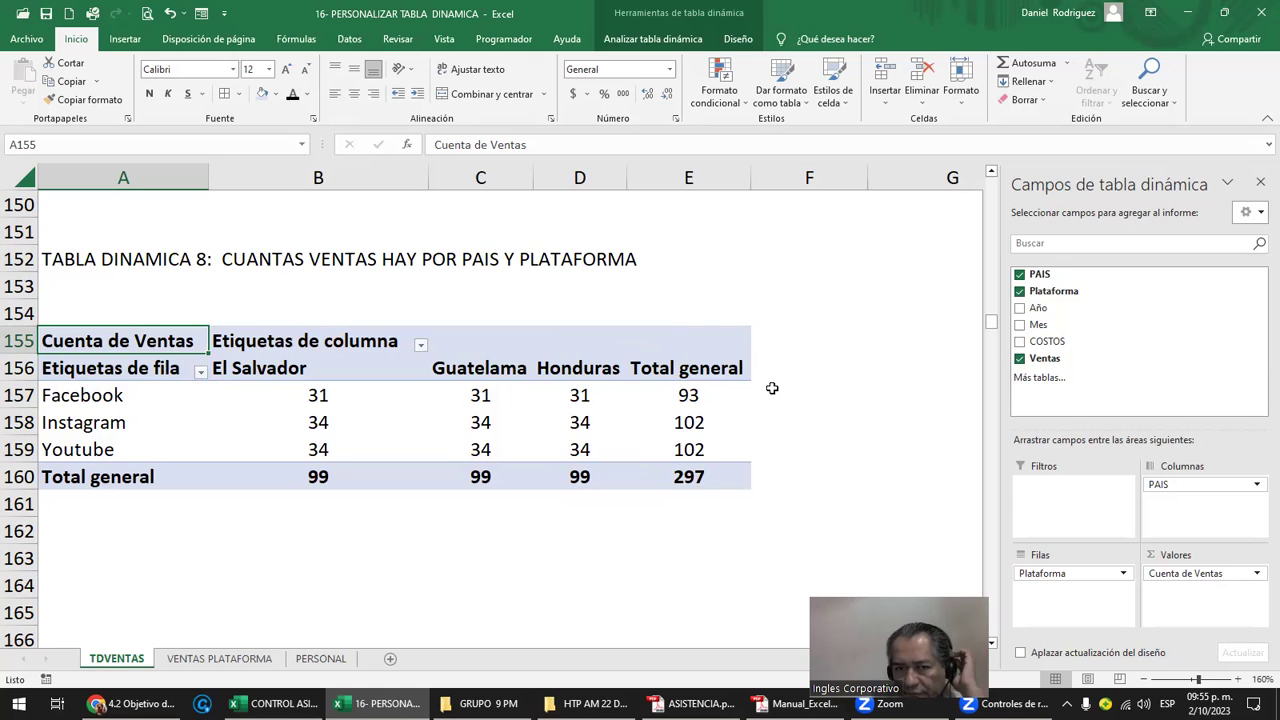
{"action": "left_click", "coordinate": [311, 537]}
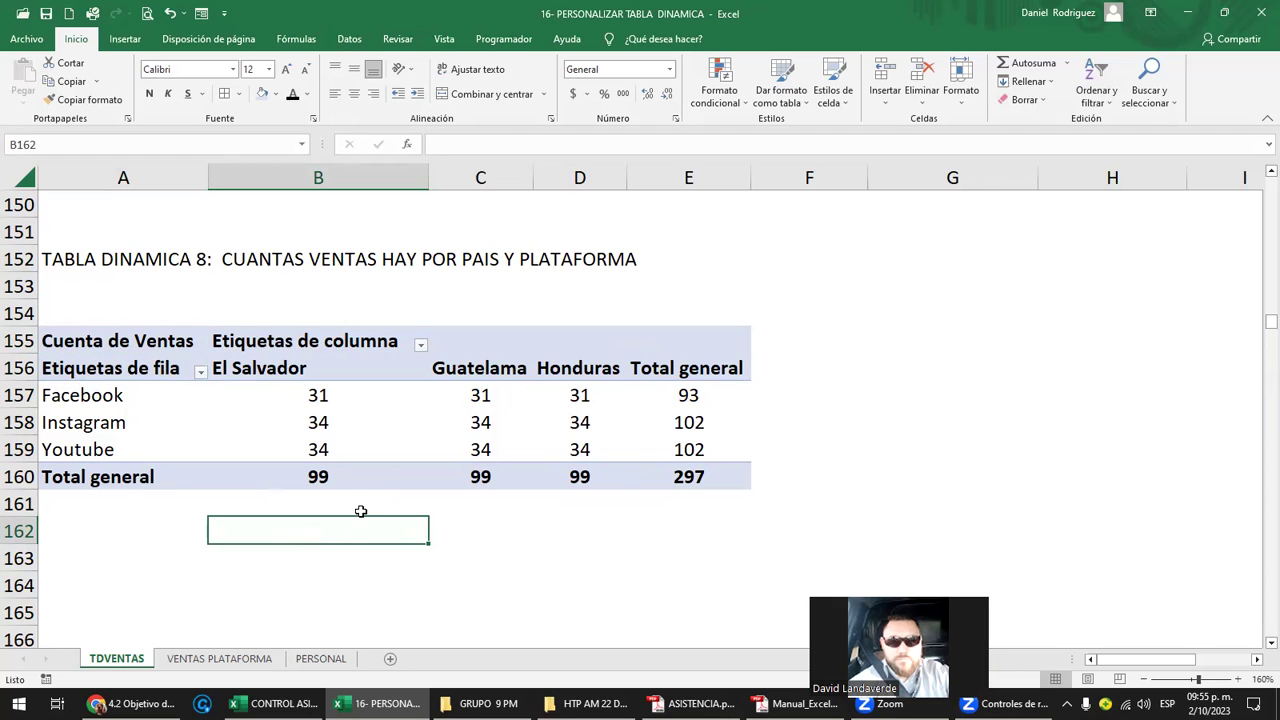
On VENTAS PLATAFORMA, replace Instagram with TV in cells B9 and B10
{"action": "left_click", "coordinate": [207, 659]}
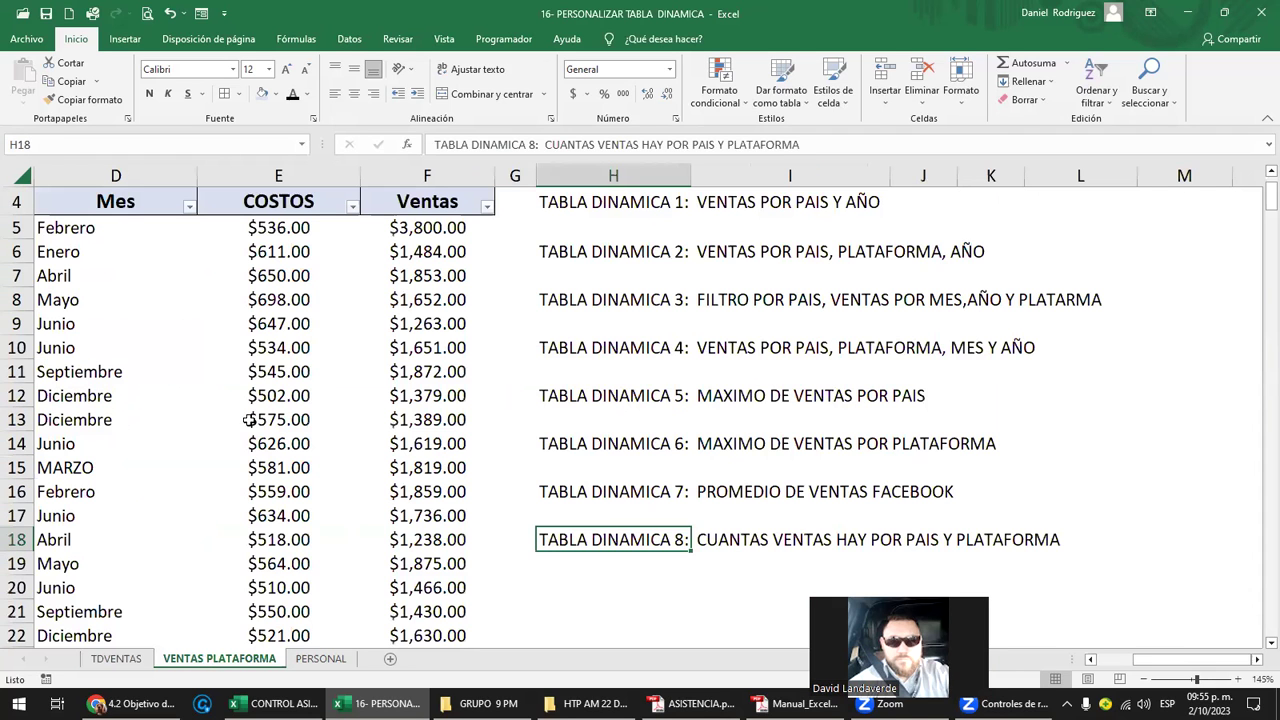
{"action": "left_click", "coordinate": [270, 348]}
{"action": "key", "text": "Left"}
{"action": "key", "text": "Home"}
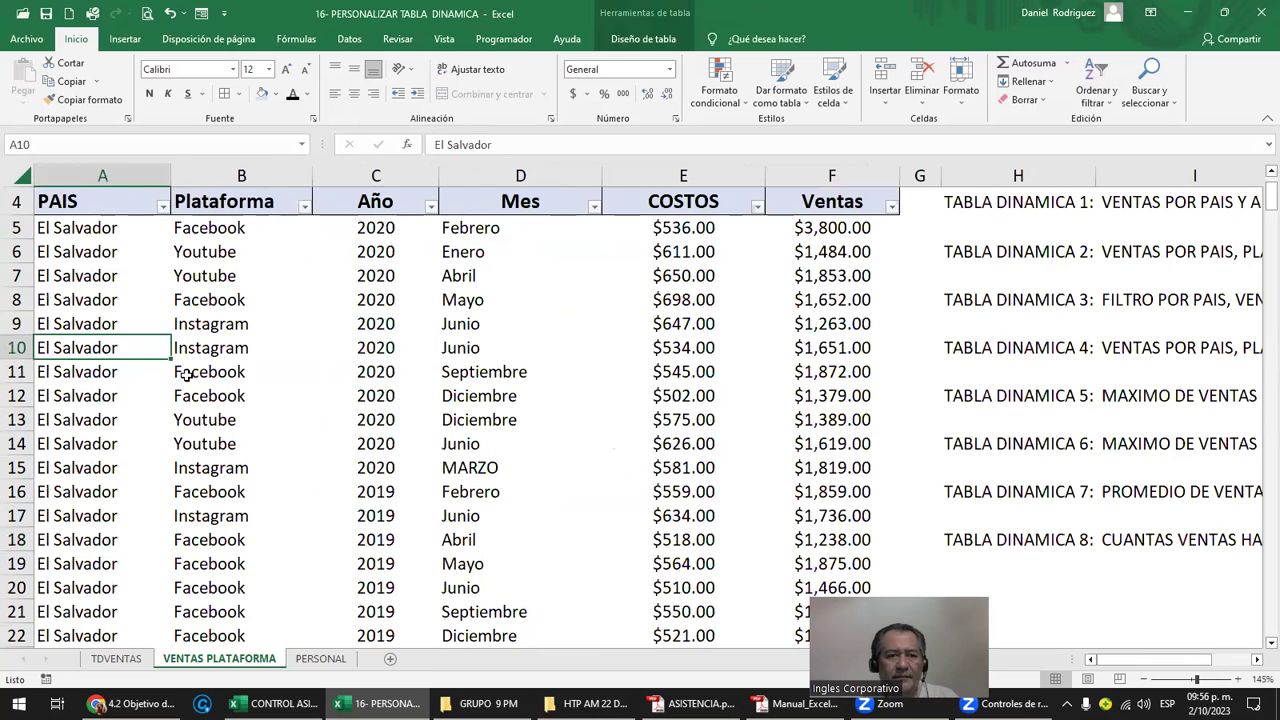
{"action": "left_click", "coordinate": [207, 325]}
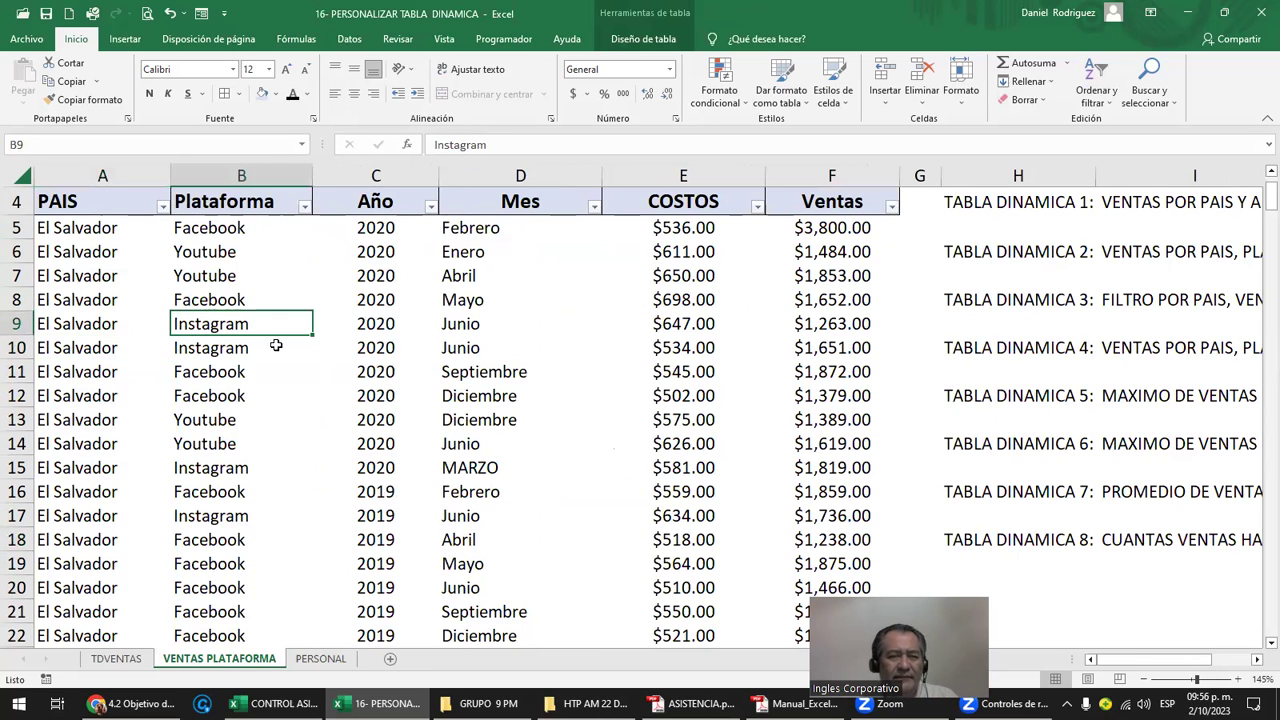
{"action": "type", "text": "TV"}
{"action": "key", "text": "Return"}
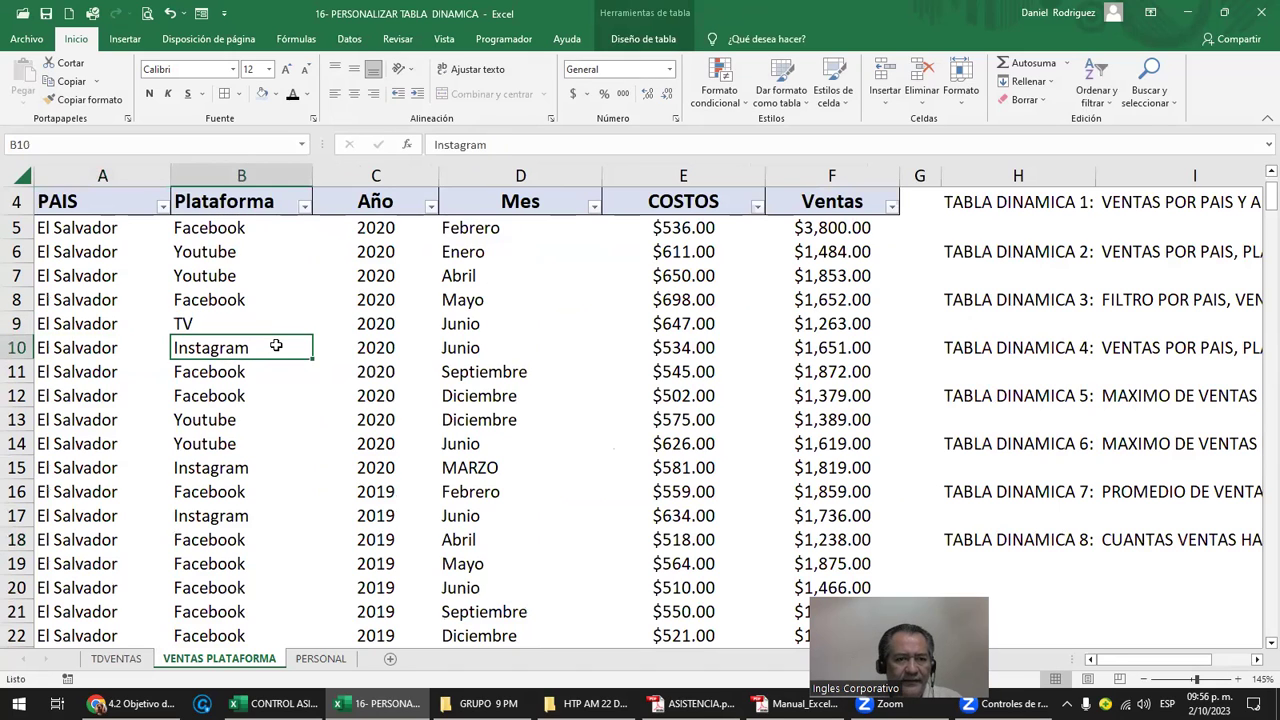
{"action": "type", "text": "TV"}
{"action": "key", "text": "Return"}
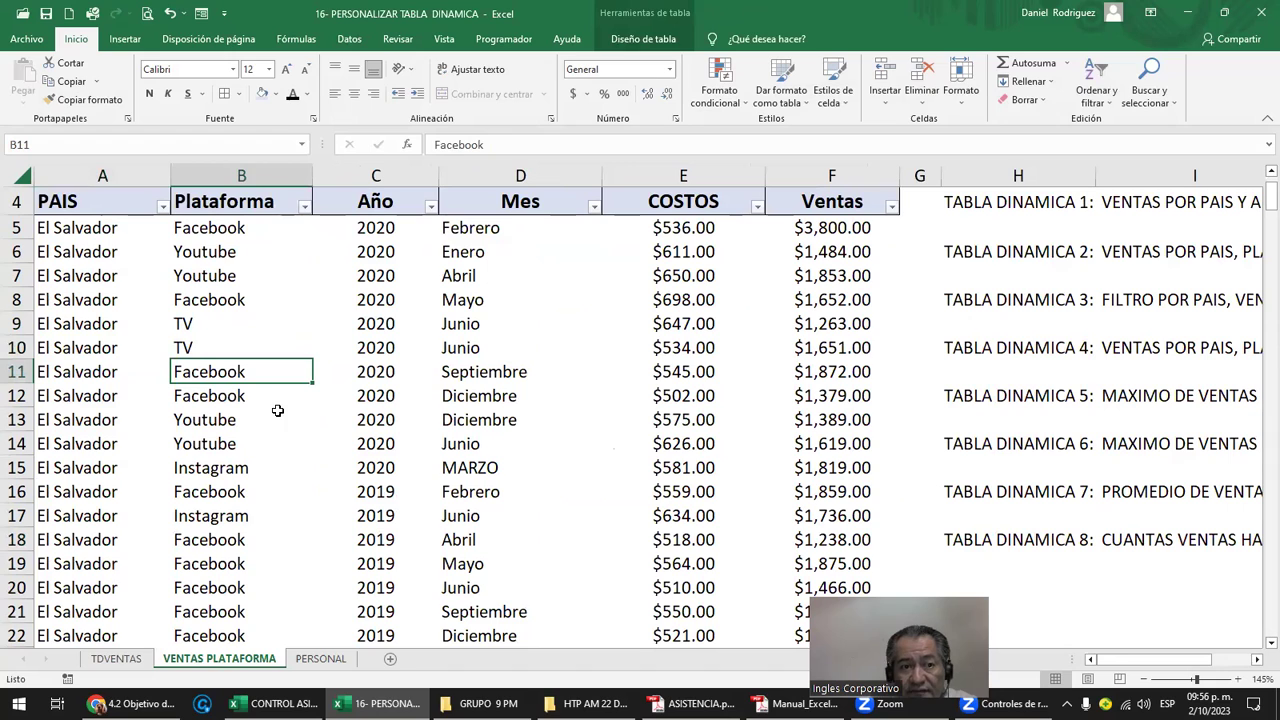
Refresh pivot table 8 on TDVENTAS so it picks up the edited source data
{"action": "left_click", "coordinate": [137, 660]}
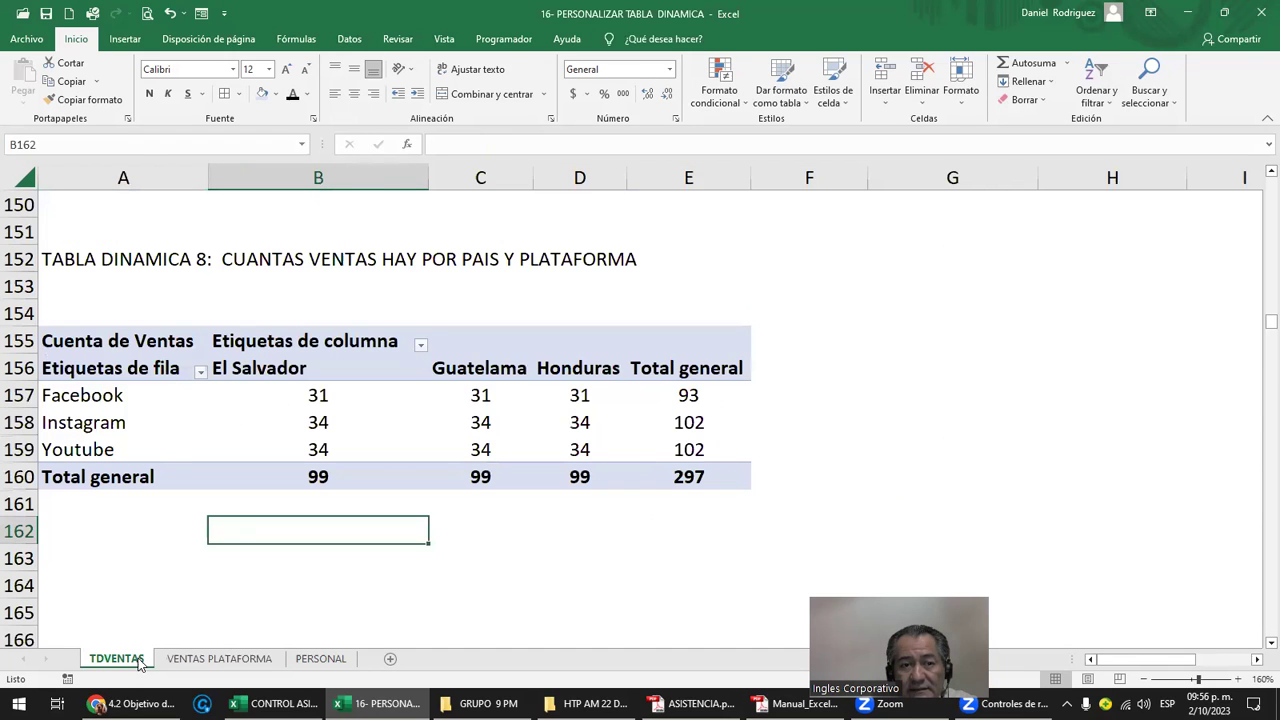
{"action": "left_click_drag", "start_coordinate": [112, 407], "coordinate": [117, 452]}
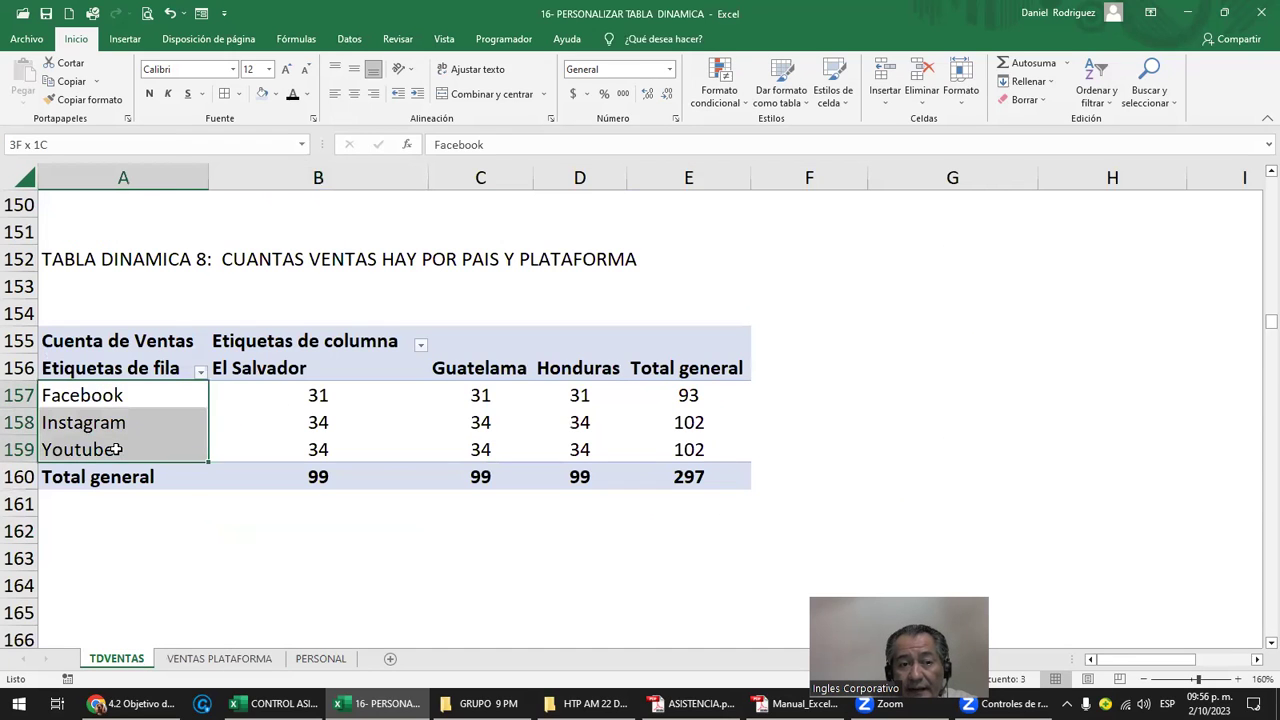
{"action": "left_click", "coordinate": [180, 538]}
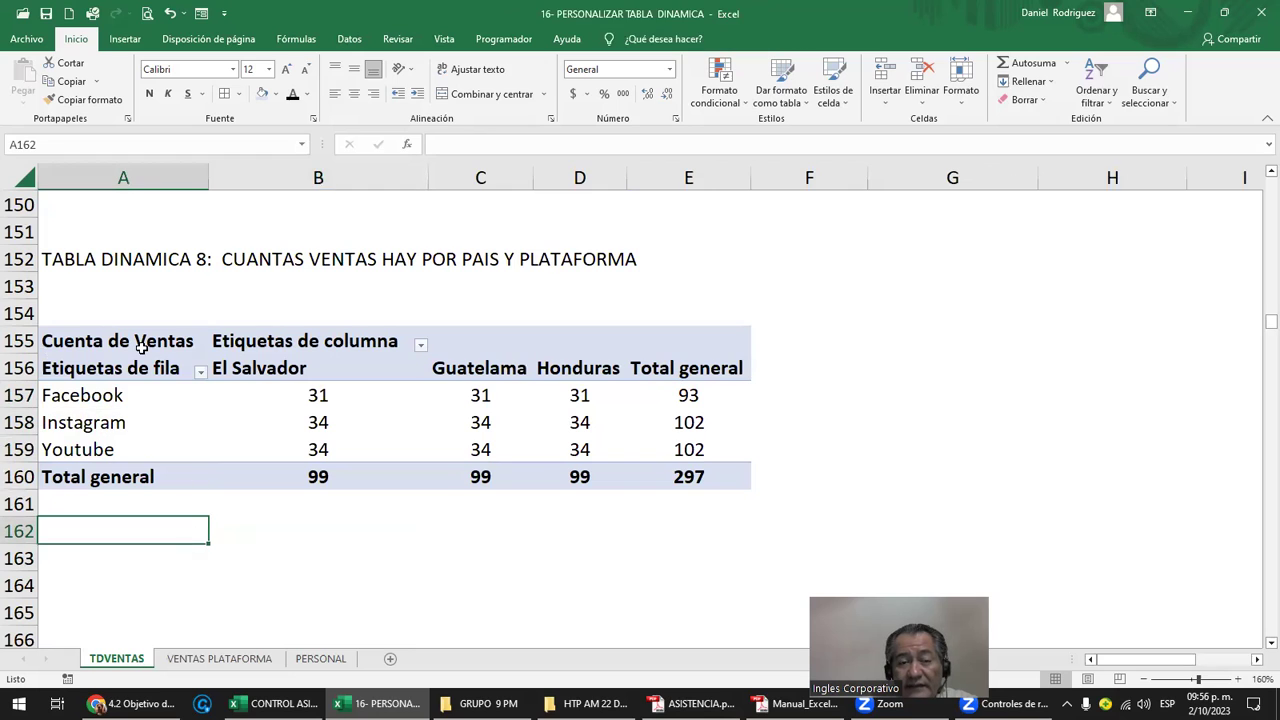
{"action": "right_click", "coordinate": [140, 345]}
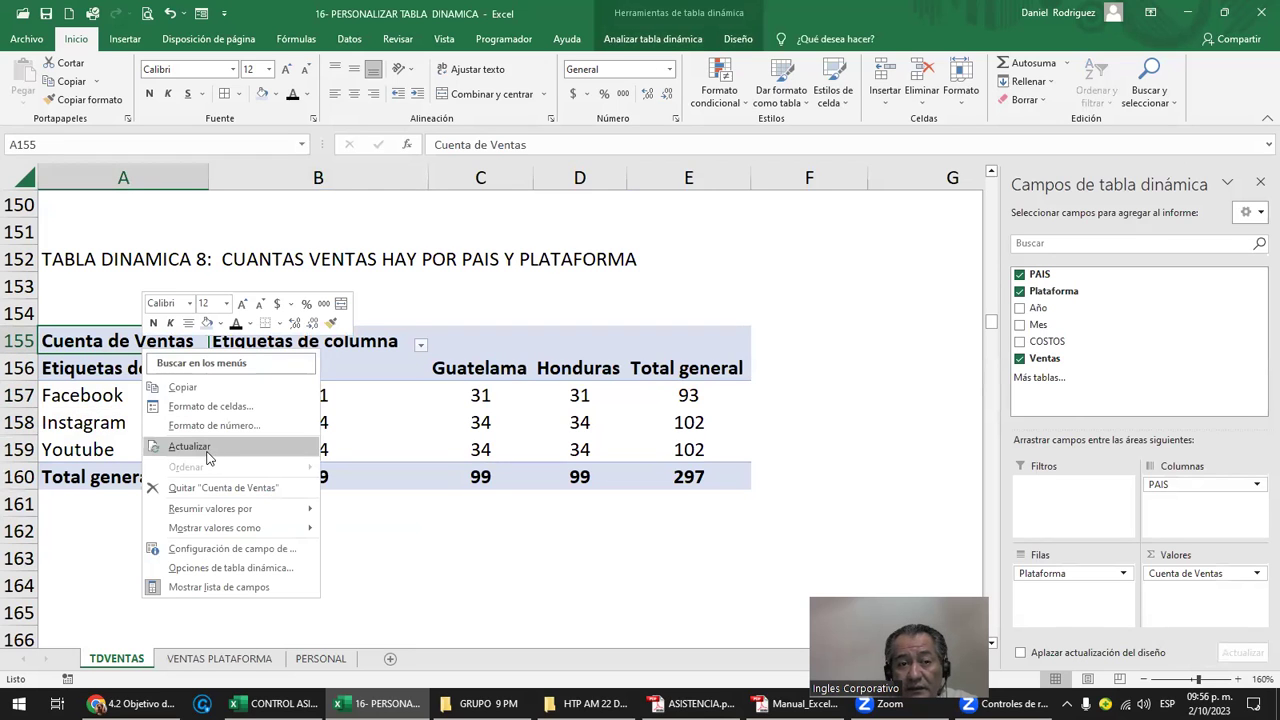
{"action": "left_click", "coordinate": [189, 447]}
{"action": "left_click", "coordinate": [160, 475]}
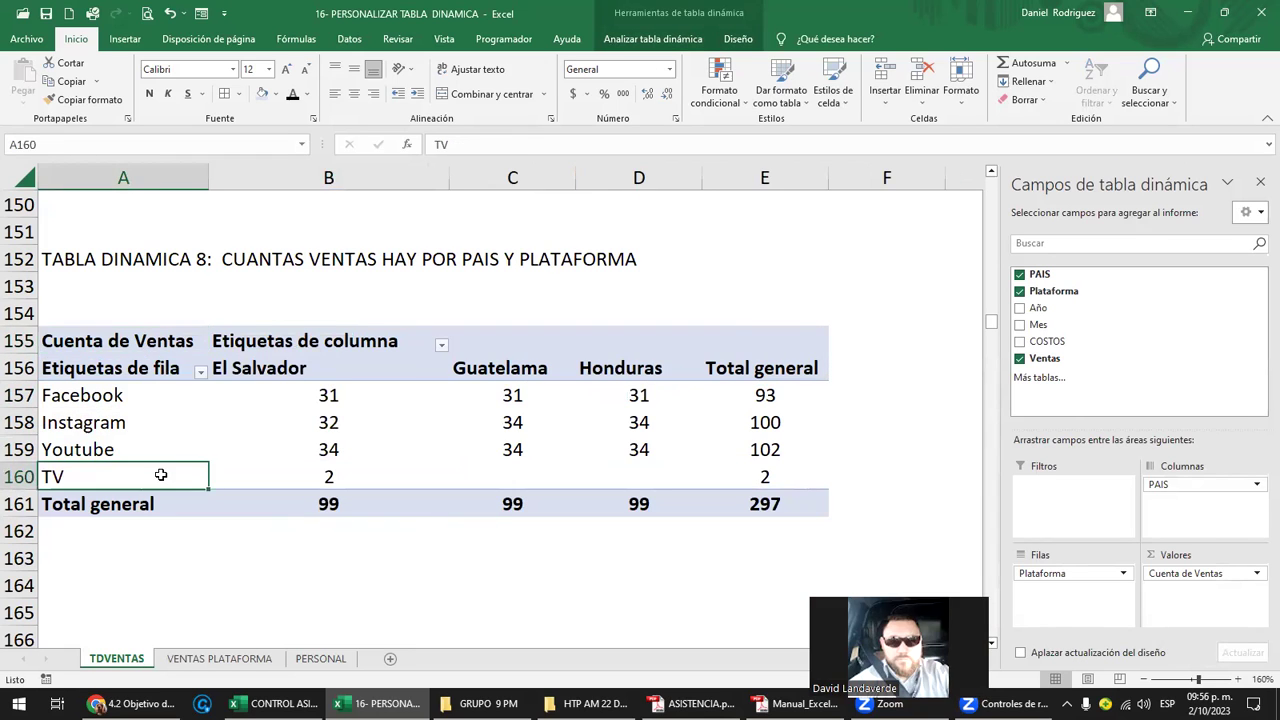
Check the new TV row: 2 El Salvador sales, with Instagram's El Salvador count at 32
{"action": "left_click_drag", "start_coordinate": [160, 475], "coordinate": [274, 474]}
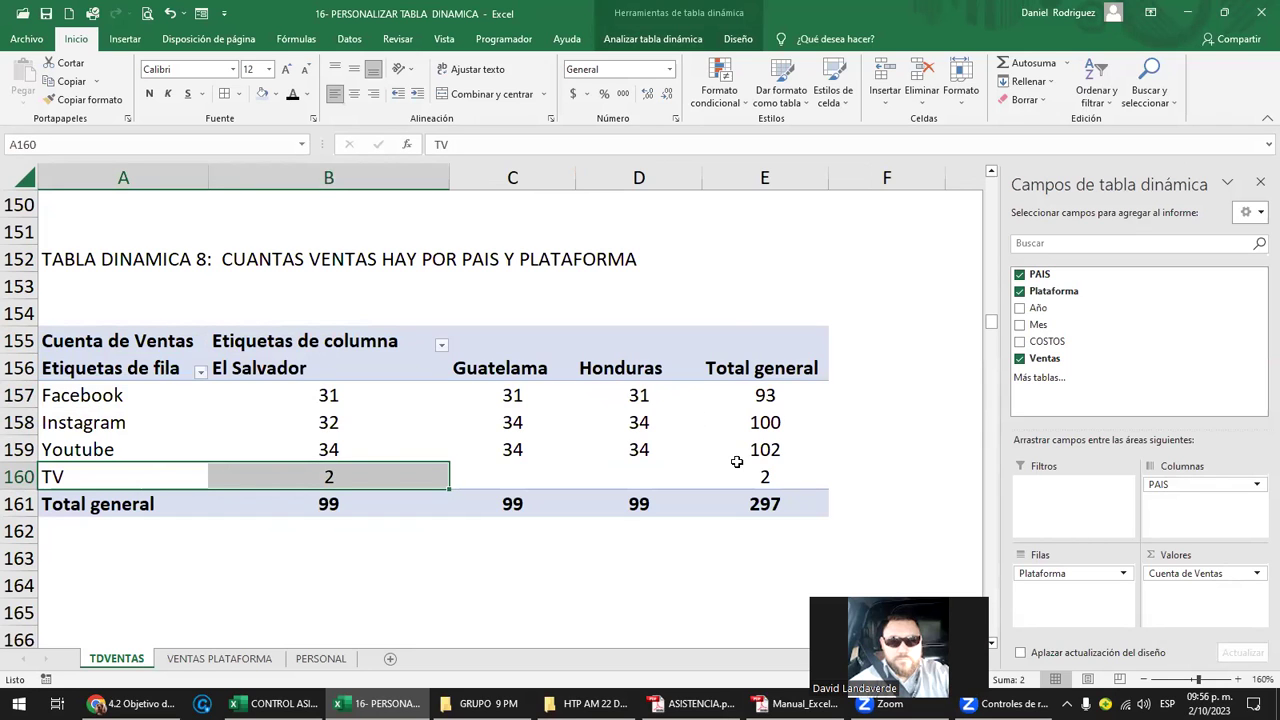
{"action": "left_click", "coordinate": [768, 470]}
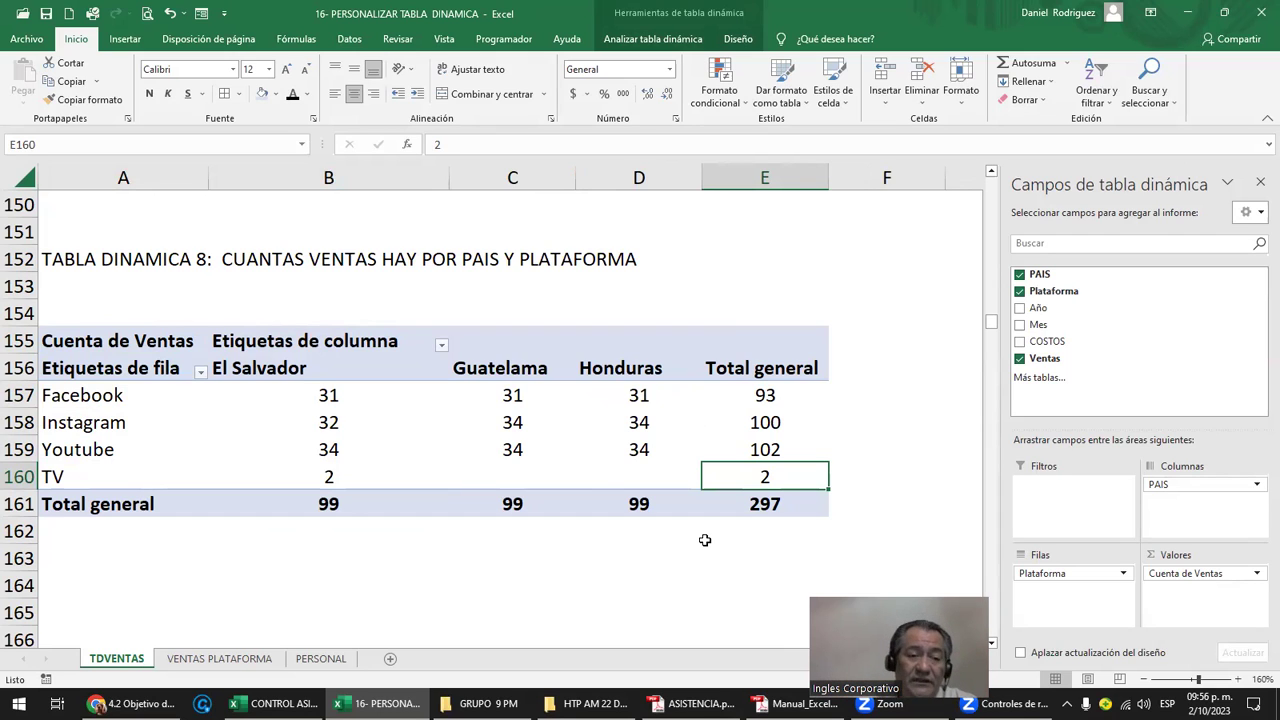
{"action": "left_click", "coordinate": [122, 479]}
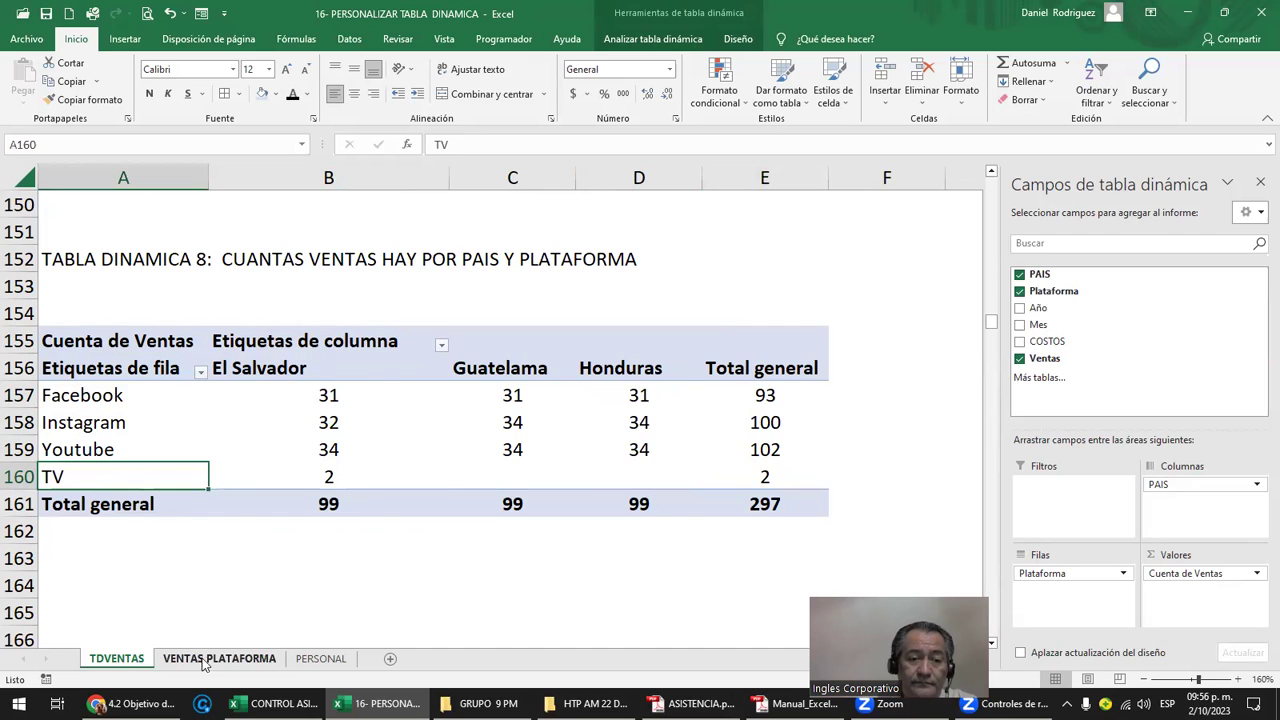
On VENTAS PLATAFORMA, fill El Salvador down the PAIS column from A5
{"action": "left_click", "coordinate": [206, 659]}
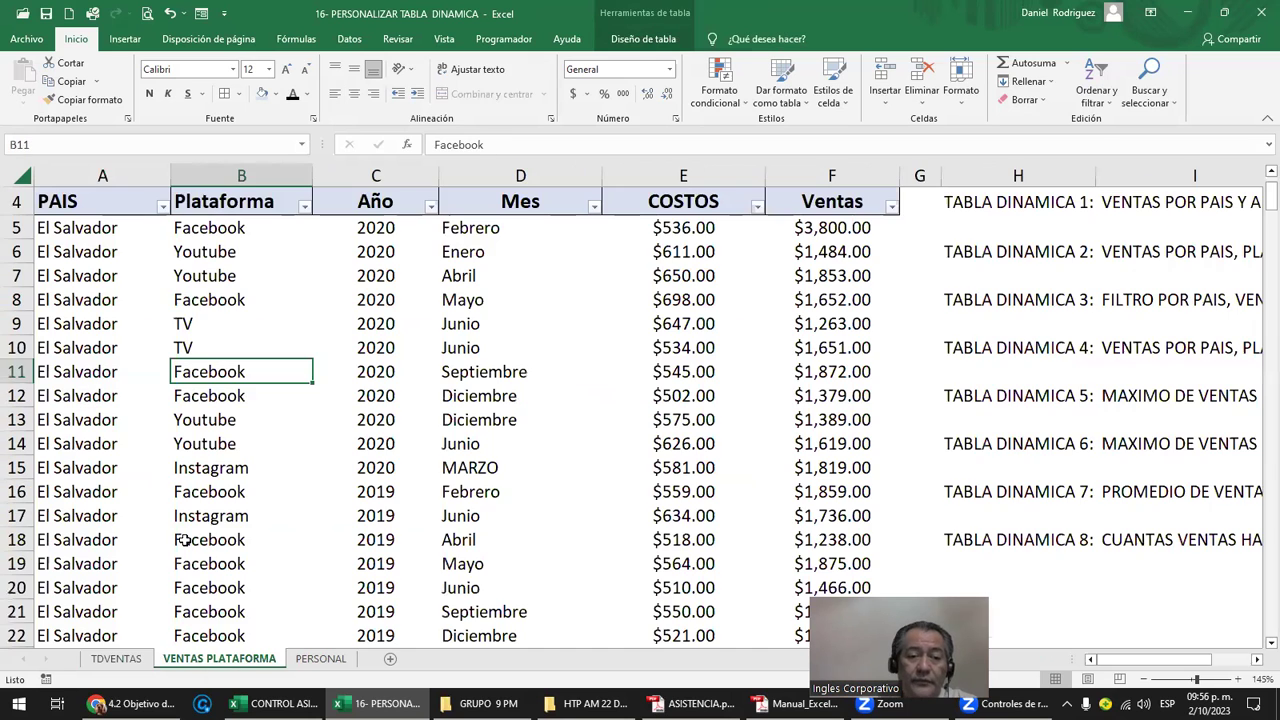
{"action": "left_click", "coordinate": [186, 321]}
{"action": "left_click", "coordinate": [92, 238]}
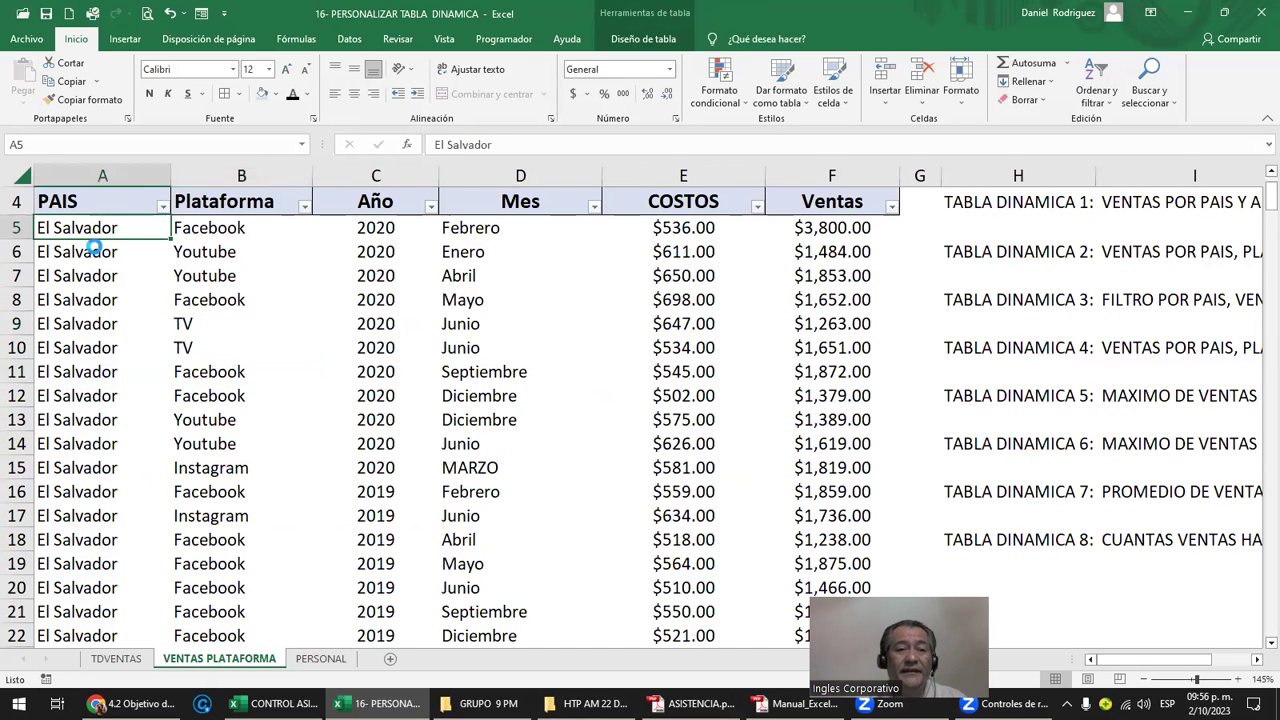
{"action": "scroll", "coordinate": [94, 247], "scroll_direction": "down", "scroll_amount": 6}
{"action": "scroll", "coordinate": [94, 255], "scroll_direction": "down", "scroll_amount": 3}
{"action": "left_click_drag", "start_coordinate": [16, 180], "coordinate": [83, 638]}
{"action": "scroll", "coordinate": [83, 531], "scroll_direction": "up", "scroll_amount": 8}
{"action": "scroll", "coordinate": [110, 380], "scroll_direction": "up", "scroll_amount": 2}
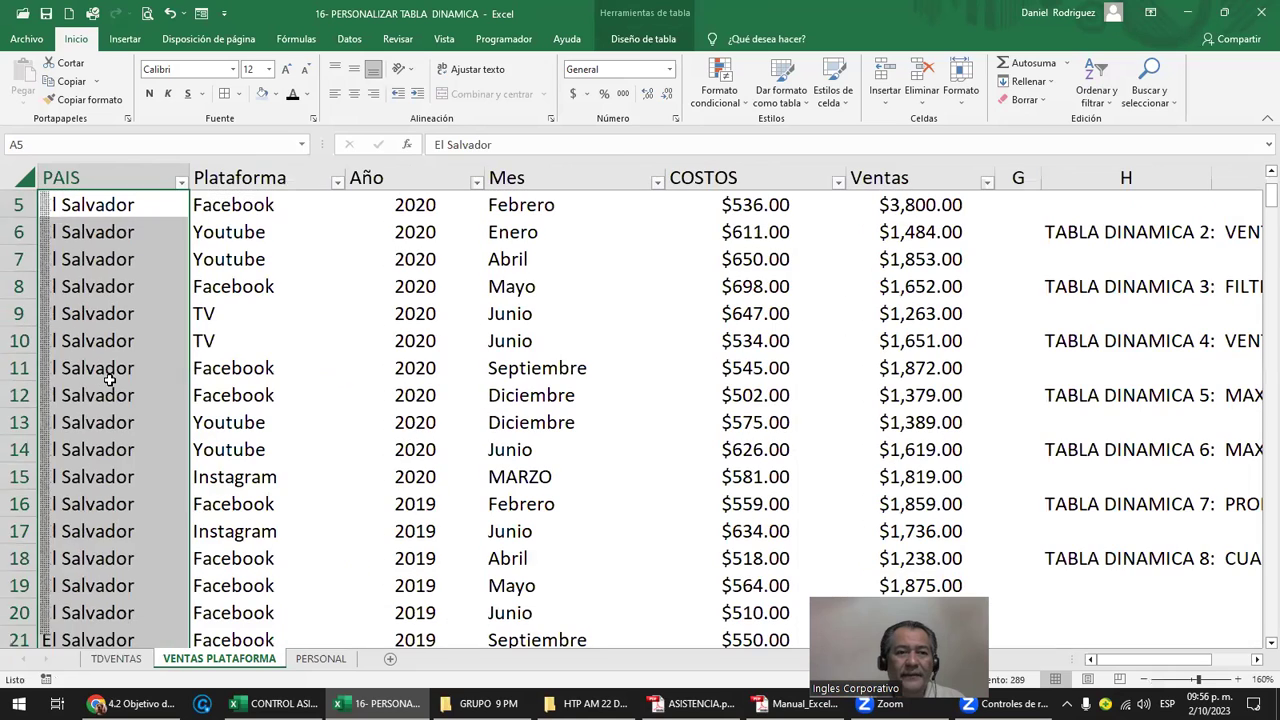
{"action": "left_click", "coordinate": [110, 372]}
Start new row 302 below the data with GUATEMALA, TV and 2023
{"action": "key", "text": "ctrl+End"}
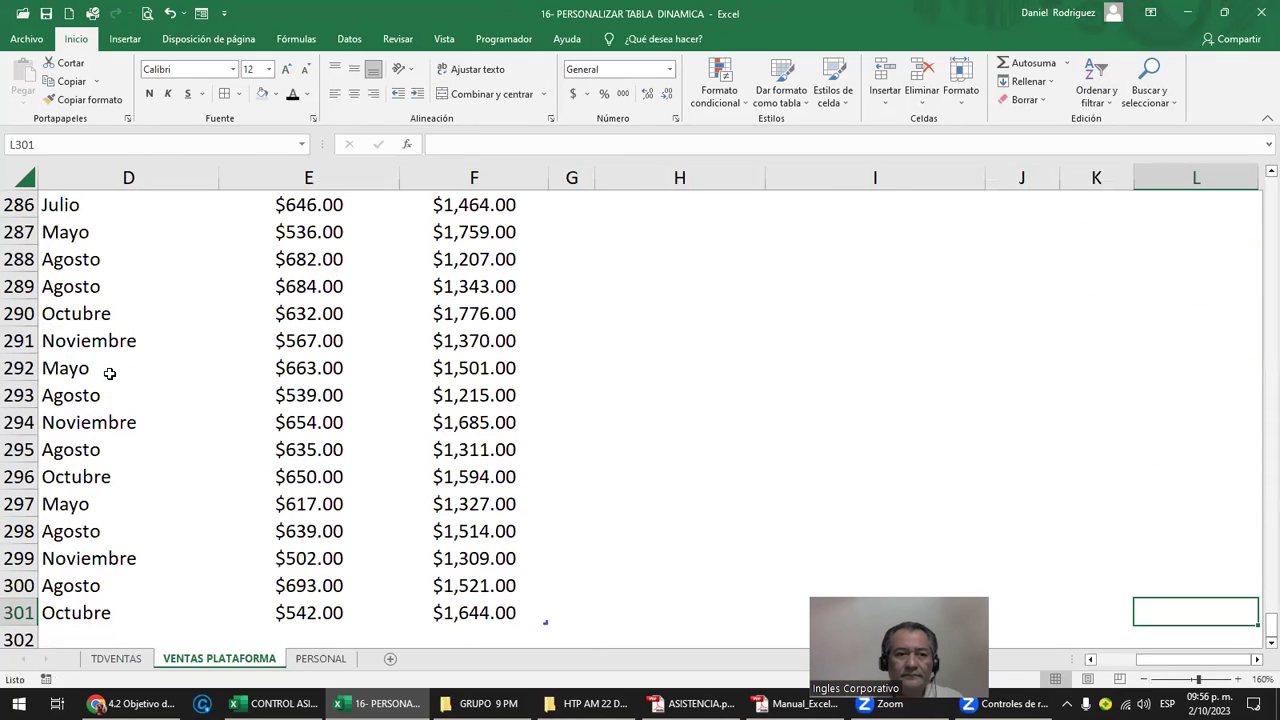
{"action": "left_click", "coordinate": [83, 553]}
{"action": "key", "text": "Left"}
{"action": "key", "text": "Left"}
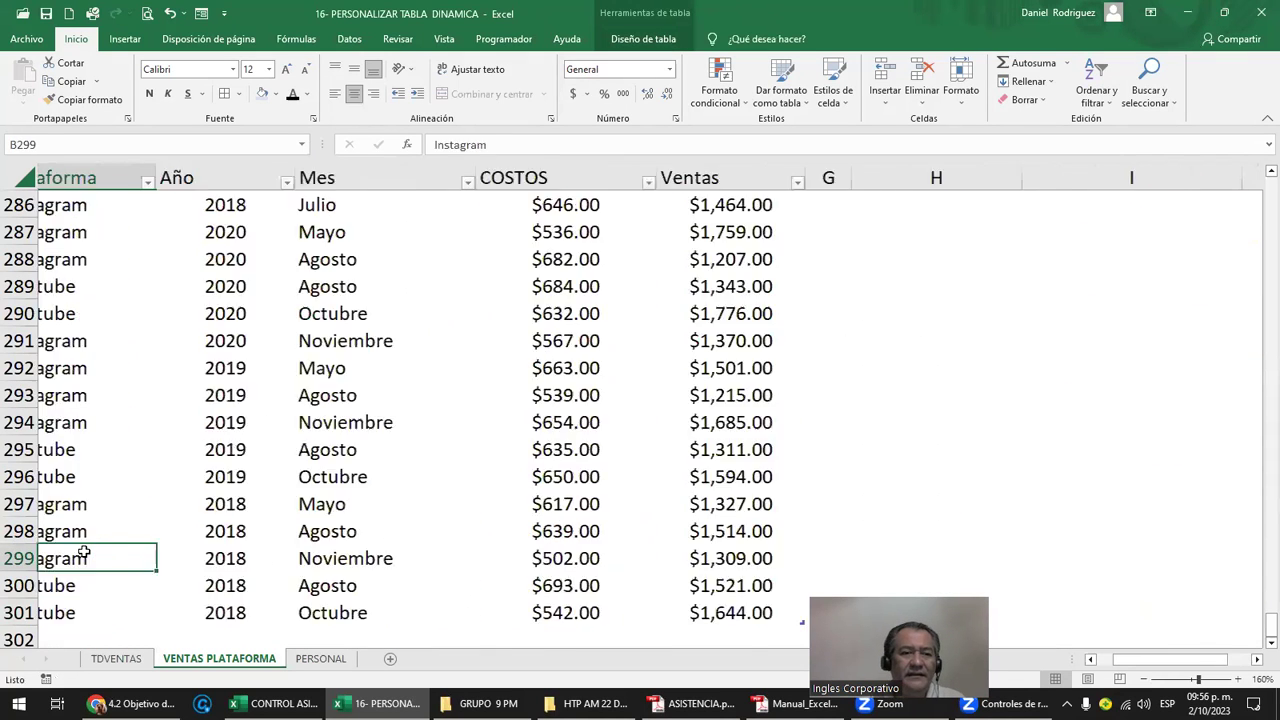
{"action": "key", "text": "Left"}
{"action": "key", "text": "Down"}
{"action": "key", "text": "Down"}
{"action": "key", "text": "Down"}
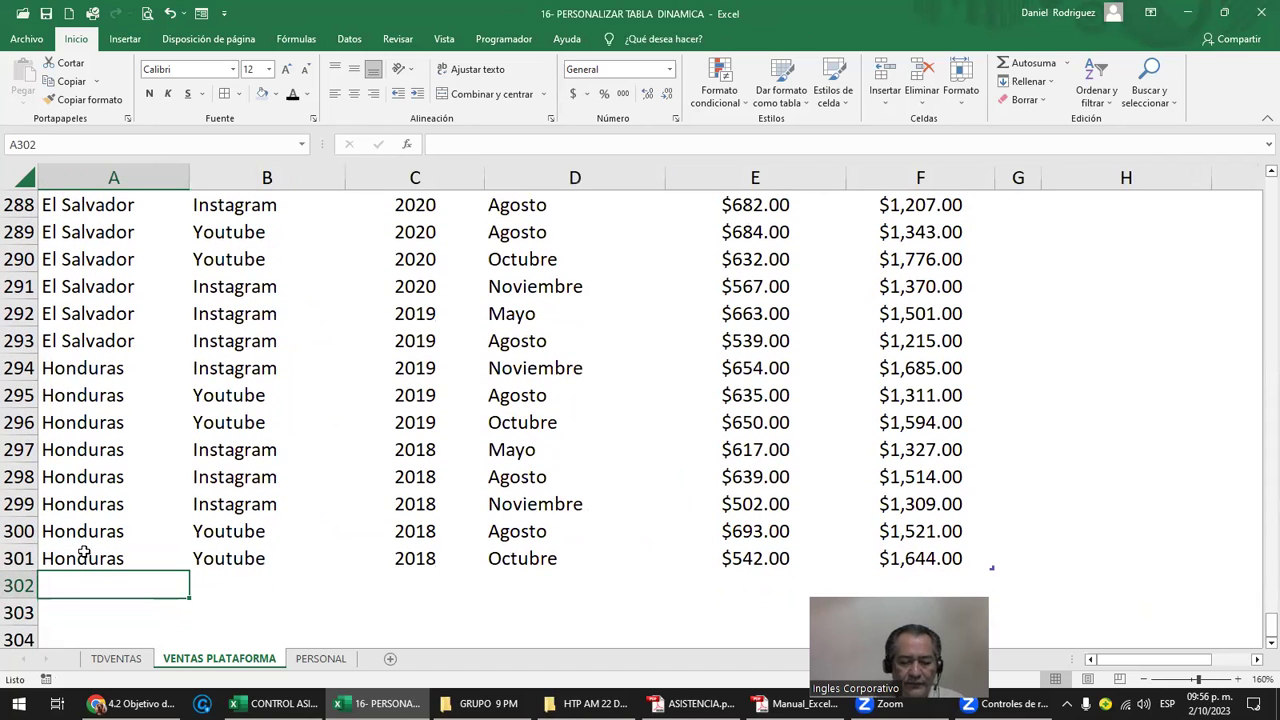
{"action": "type", "text": "GUATEMA"}
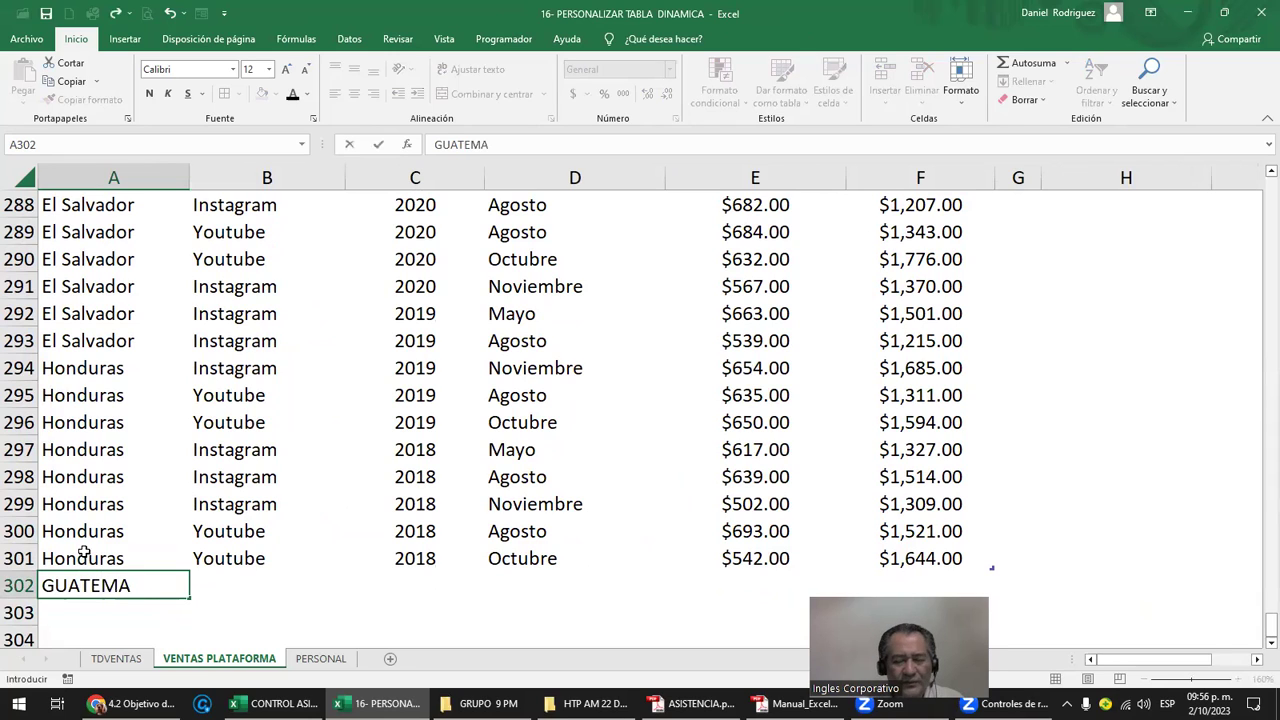
{"action": "type", "text": "LA"}
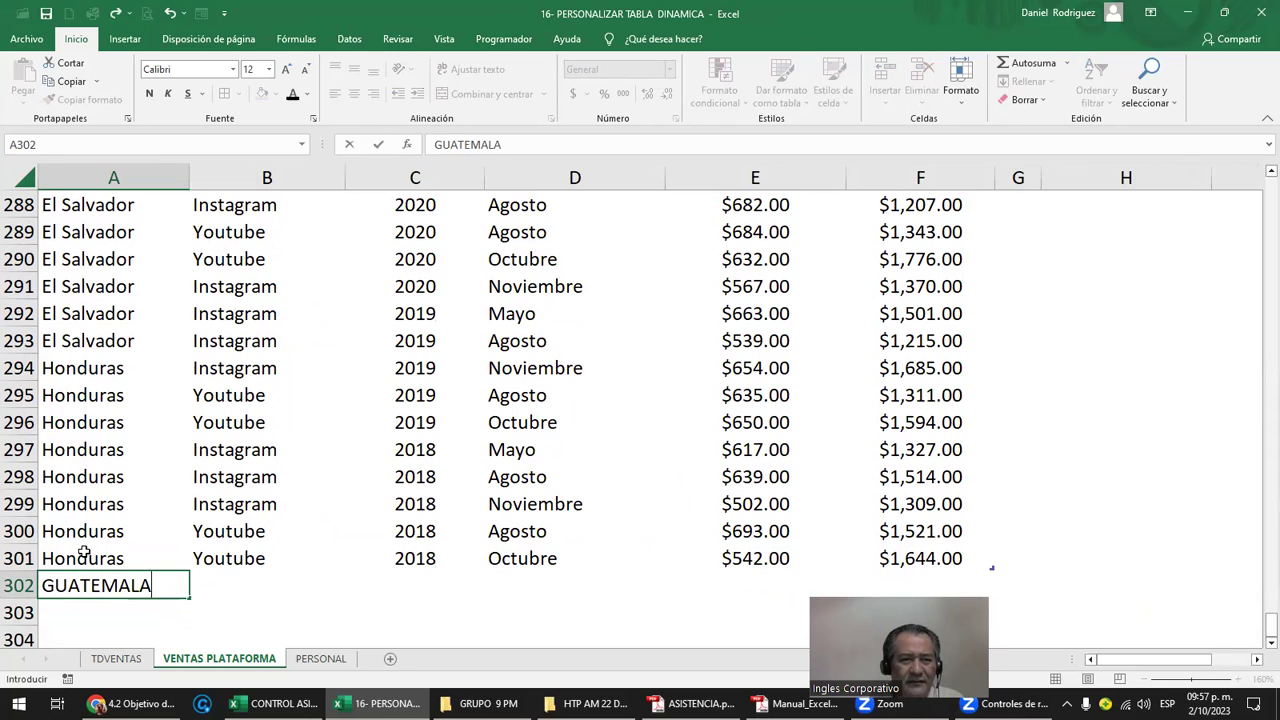
{"action": "key", "text": "Tab"}
{"action": "type", "text": "TV"}
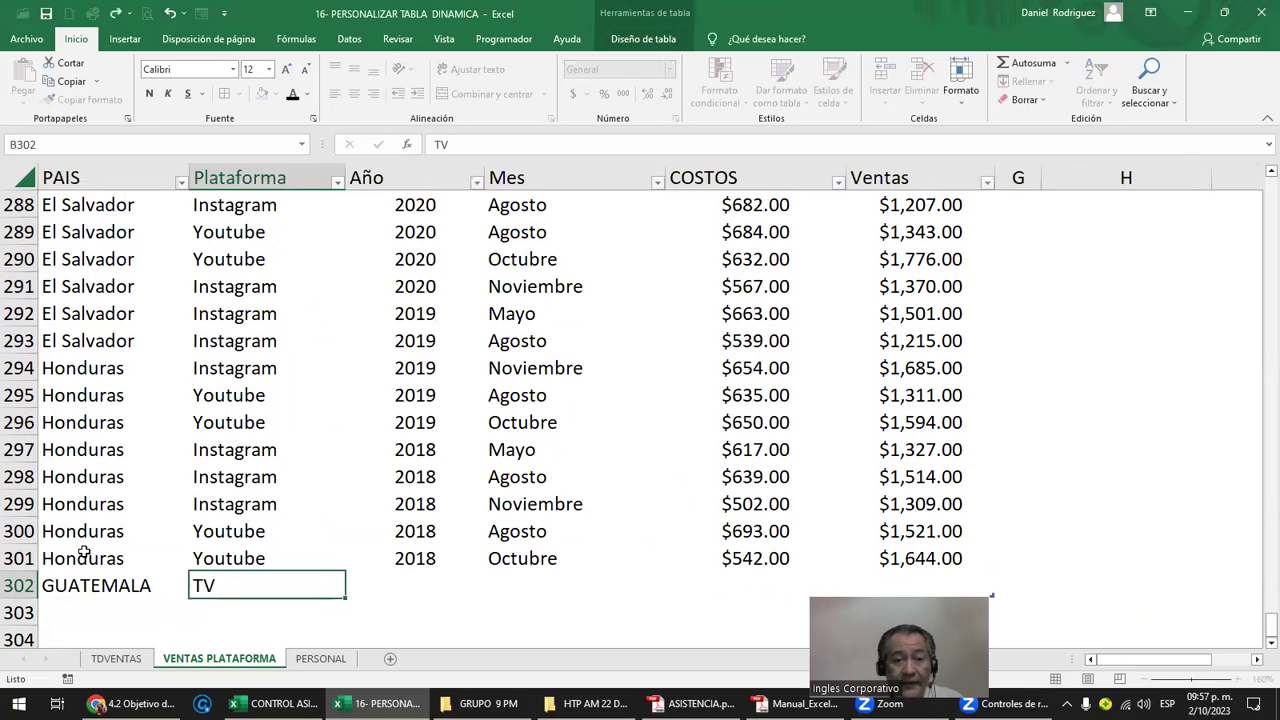
{"action": "key", "text": "Tab"}
{"action": "type", "text": "2023"}
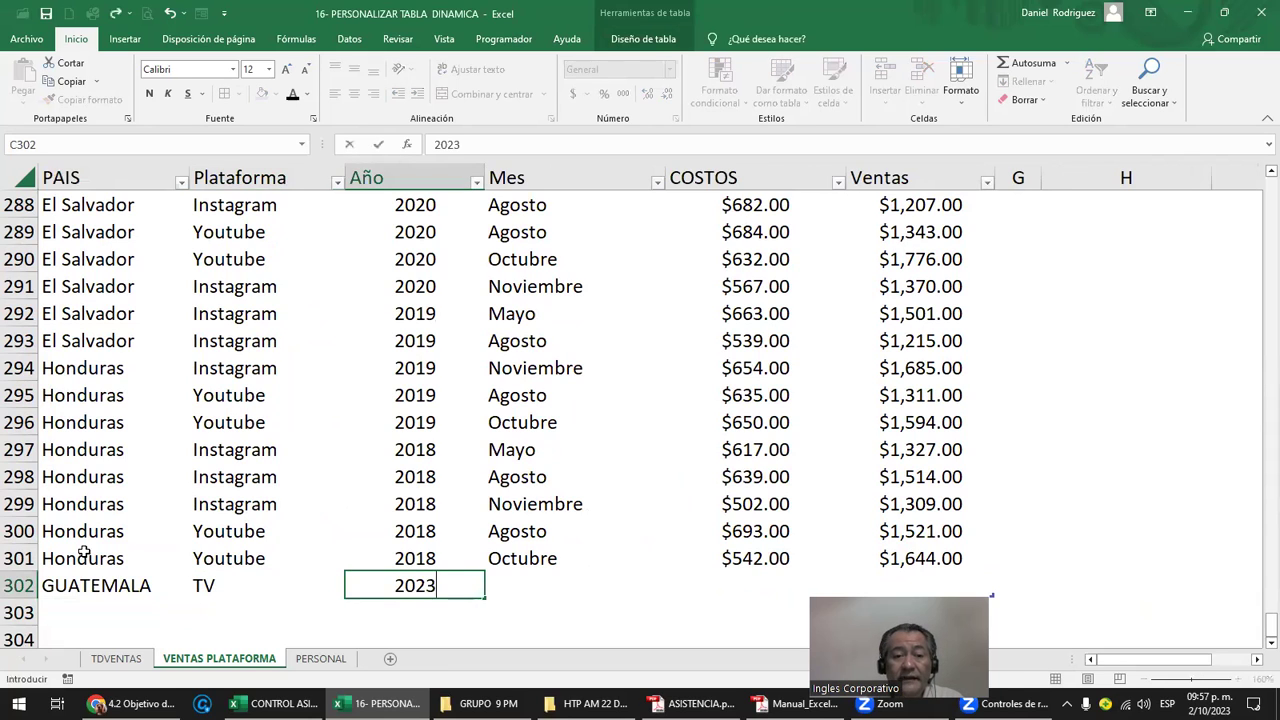
{"action": "key", "text": "Tab"}
Complete row 302 with OCTUBRE, costs 500 and sales 5,000
{"action": "type", "text": "O"}
{"action": "key", "text": "Escape"}
{"action": "type", "text": "OCTU"}
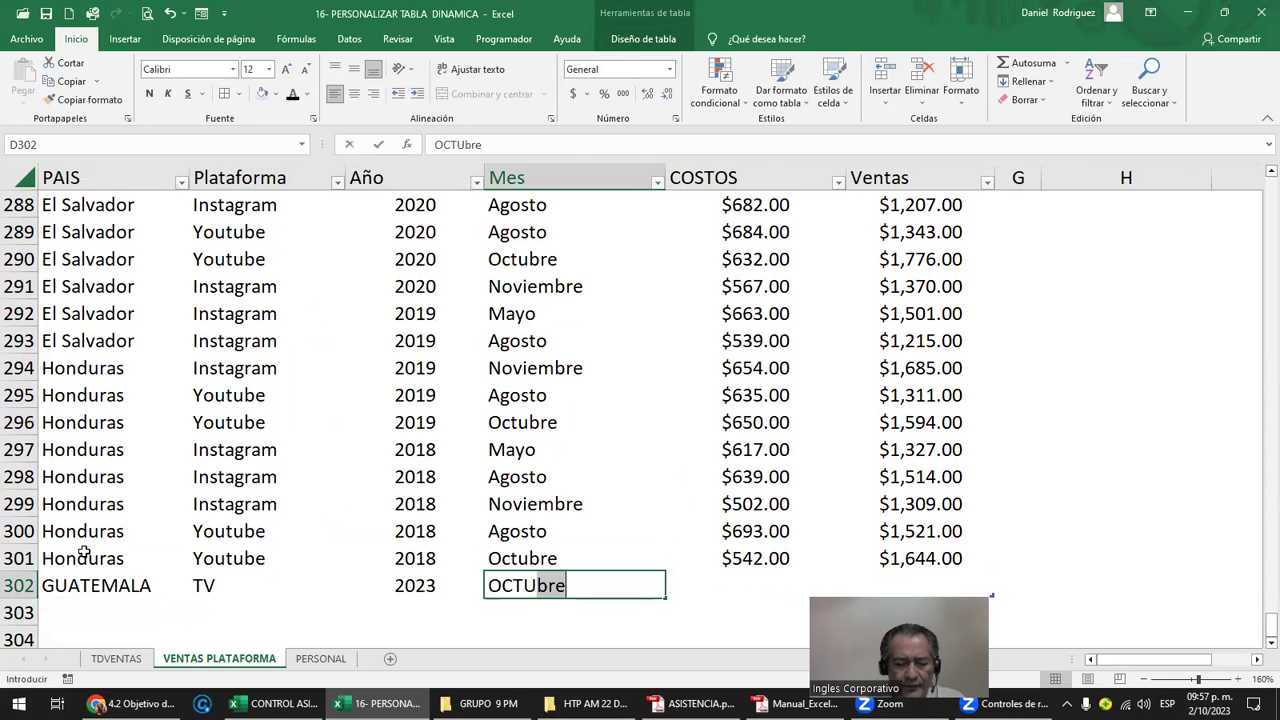
{"action": "type", "text": "BRE"}
{"action": "key", "text": "Tab"}
{"action": "type", "text": "5000"}
{"action": "key", "text": "BackSpace"}
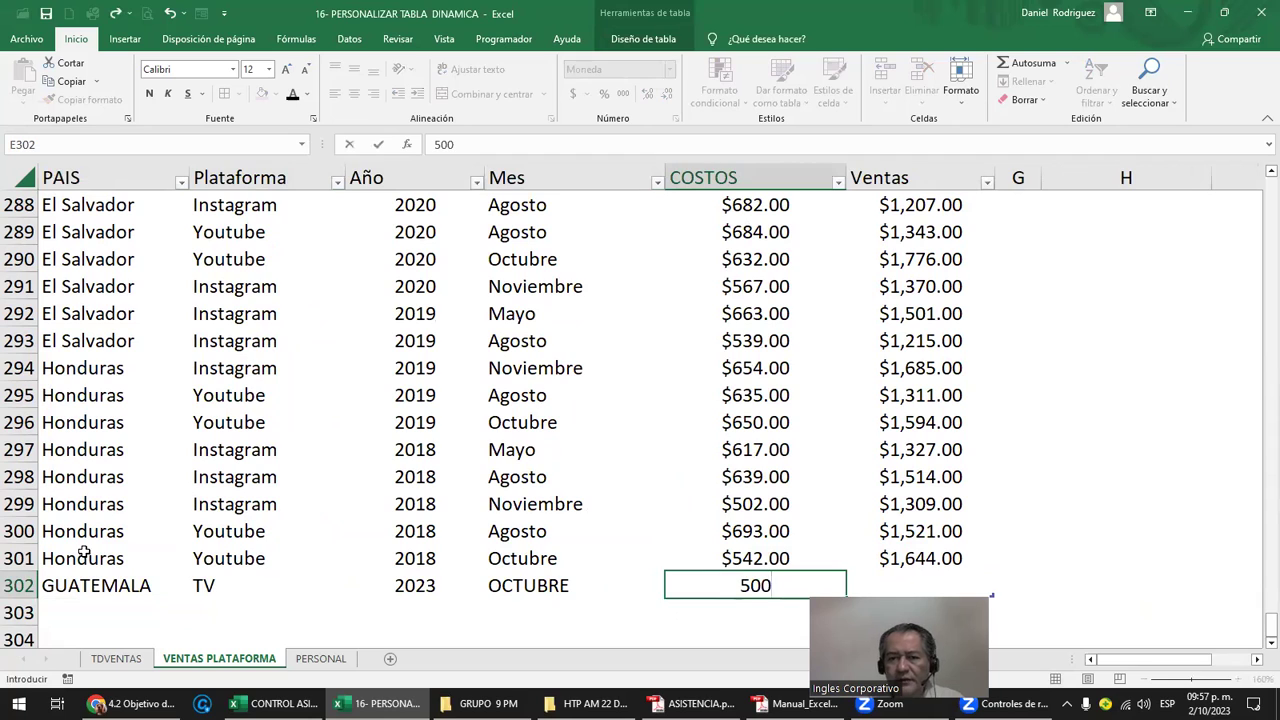
{"action": "key", "text": "Tab"}
{"action": "type", "text": "5,000"}
{"action": "key", "text": "Return"}
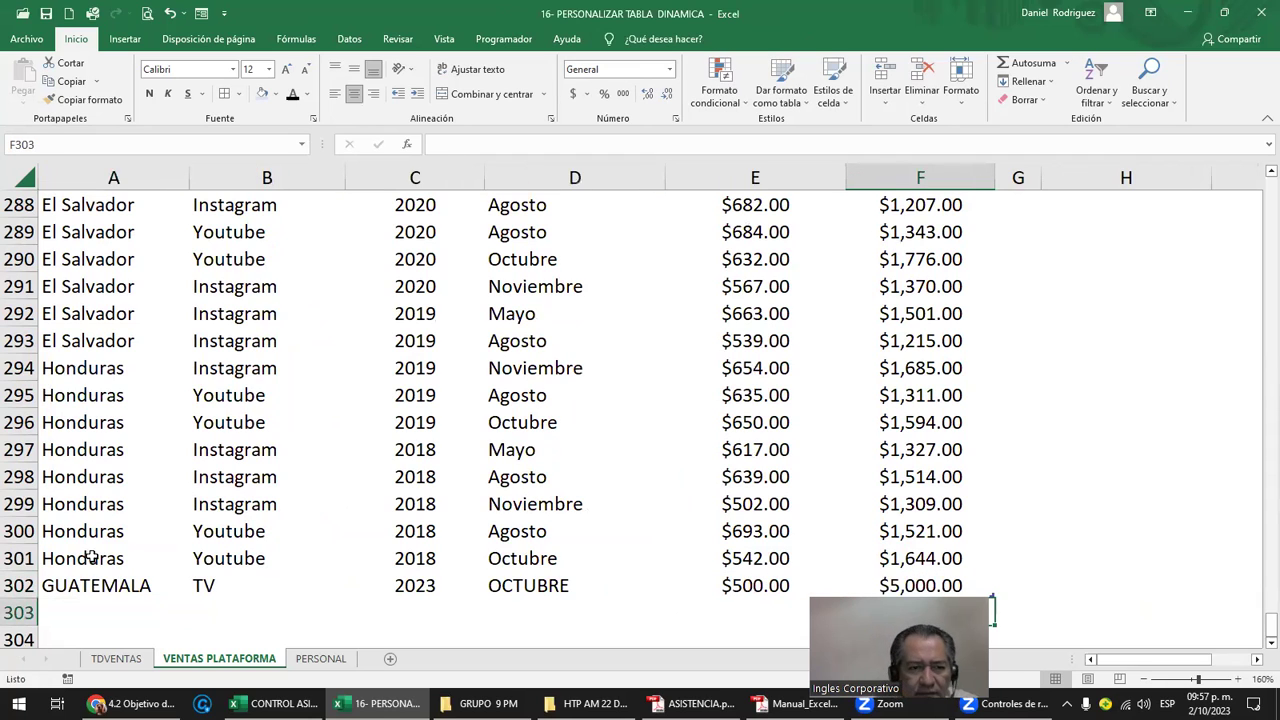
{"action": "left_click", "coordinate": [84, 583]}
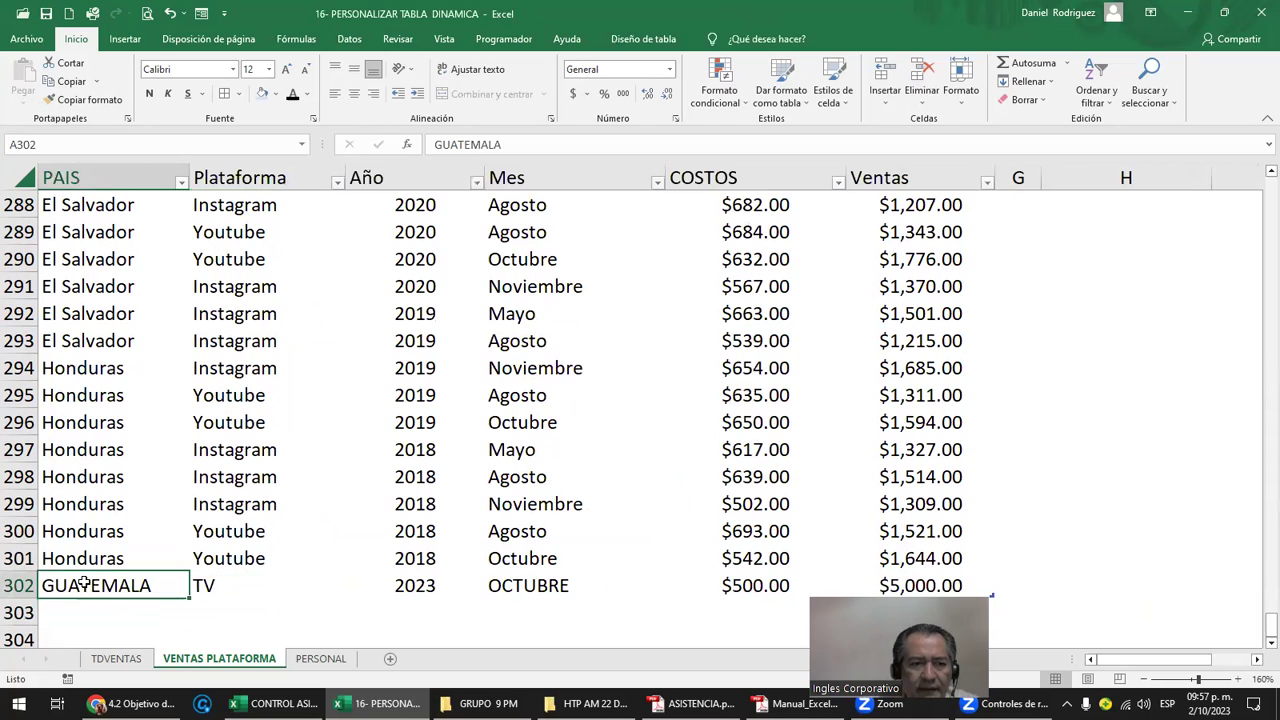
{"action": "left_click", "coordinate": [116, 658]}
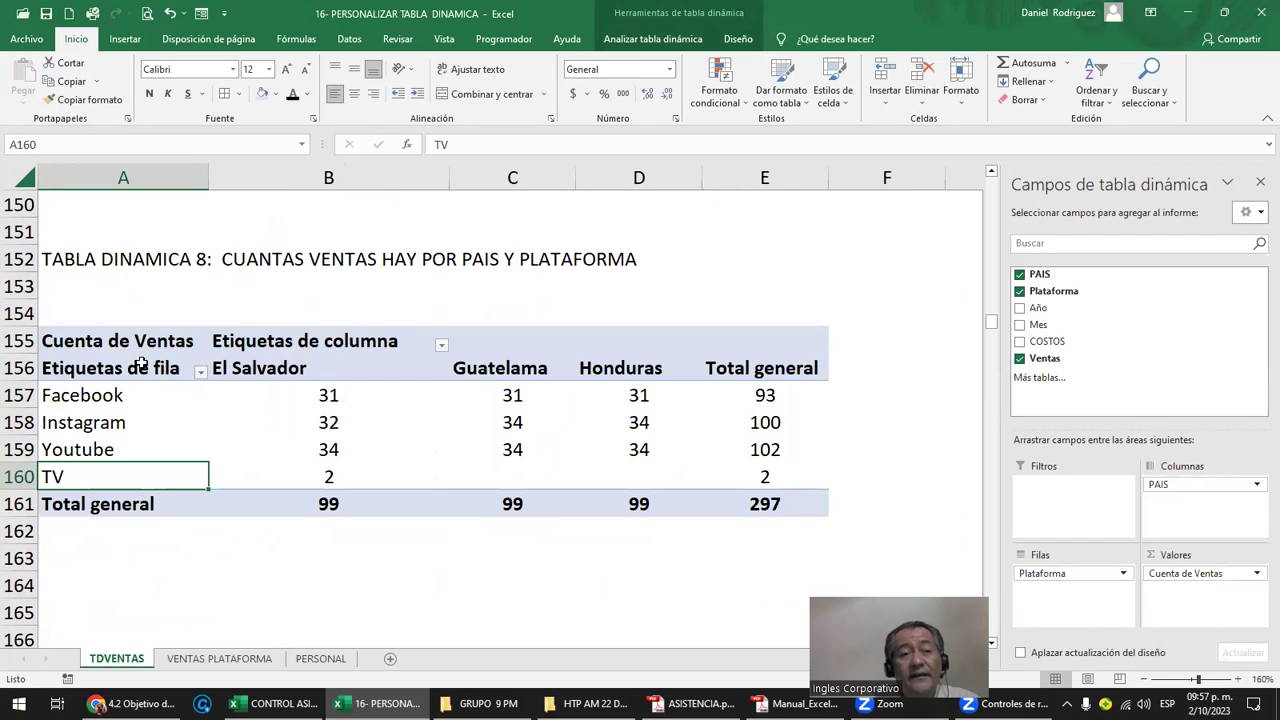
Refresh pivot table 8 and confirm the GUATEMALA column shows 1 TV sale, total 298
{"action": "right_click", "coordinate": [138, 356]}
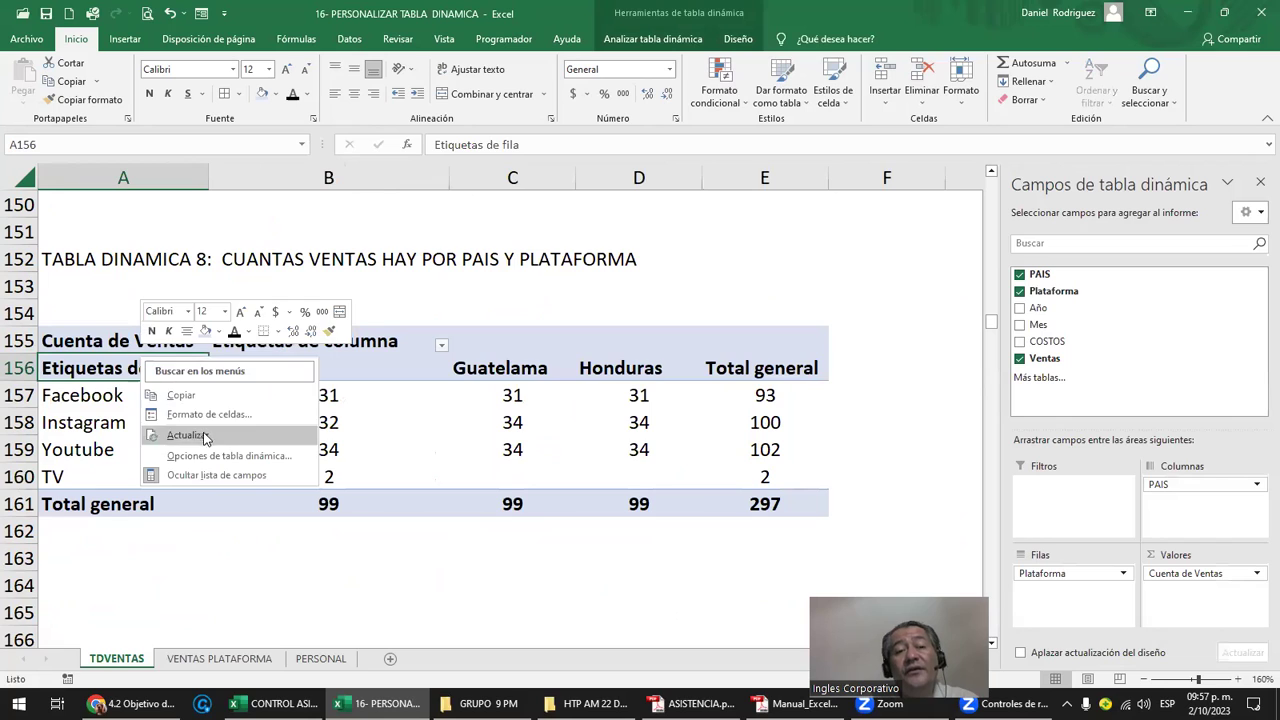
{"action": "left_click", "coordinate": [207, 437]}
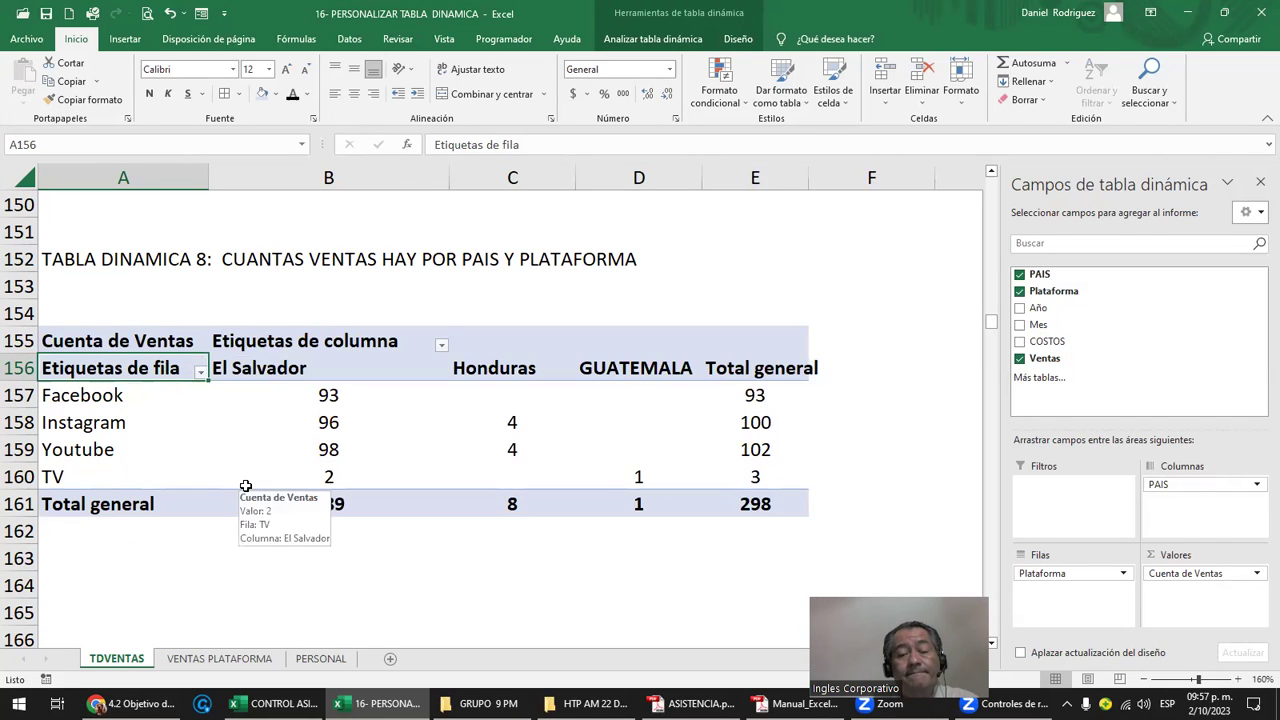
{"action": "left_click", "coordinate": [624, 366]}
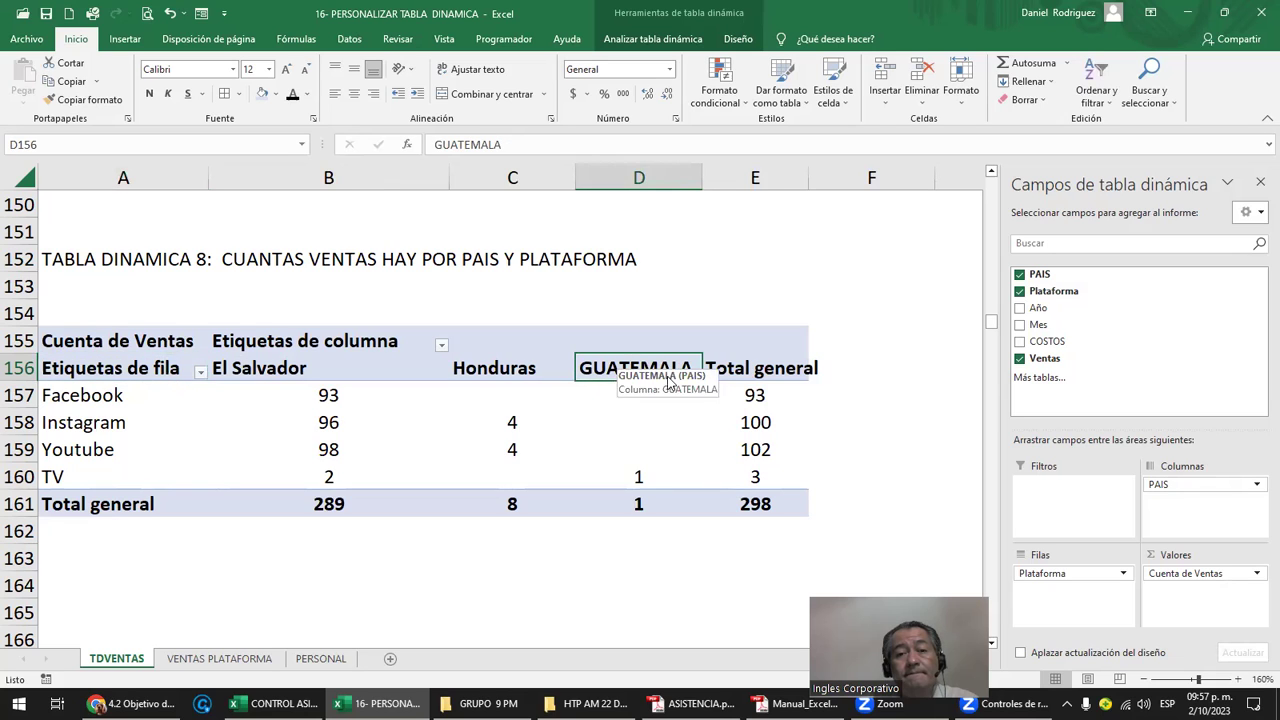
{"action": "left_click", "coordinate": [648, 177]}
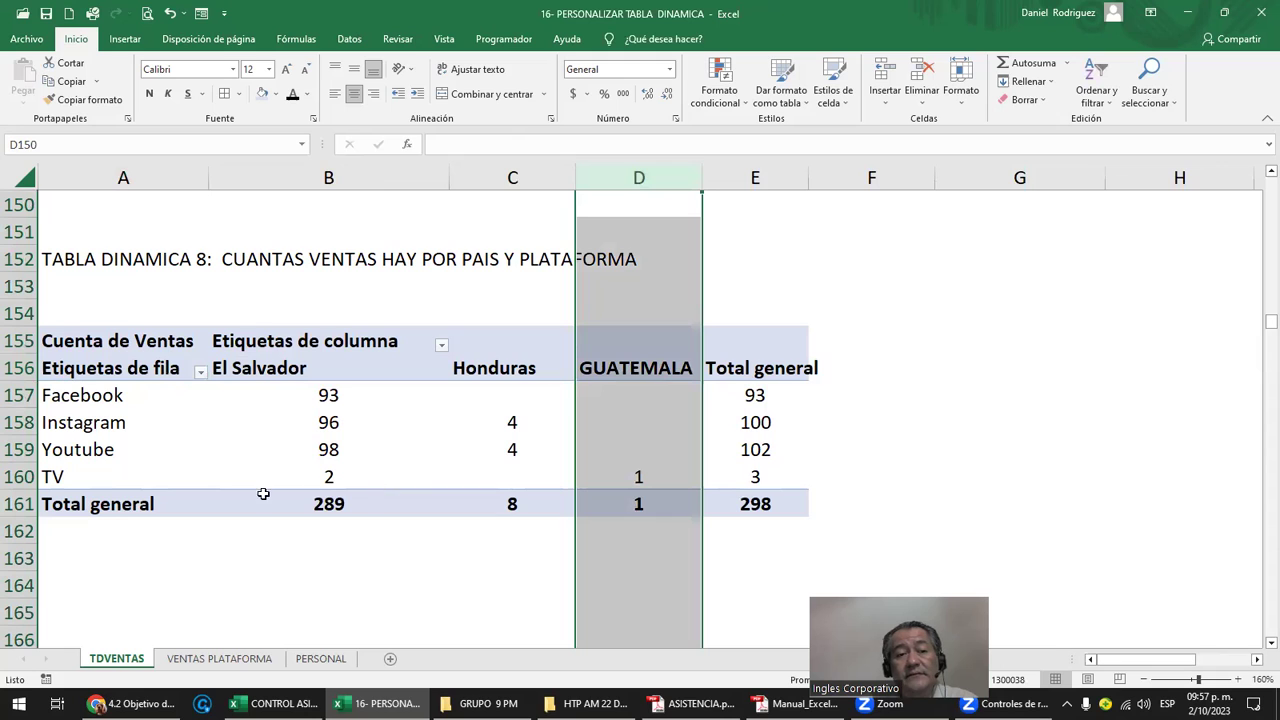
{"action": "left_click", "coordinate": [630, 372]}
{"action": "left_click", "coordinate": [646, 480]}
{"action": "left_click", "coordinate": [638, 177]}
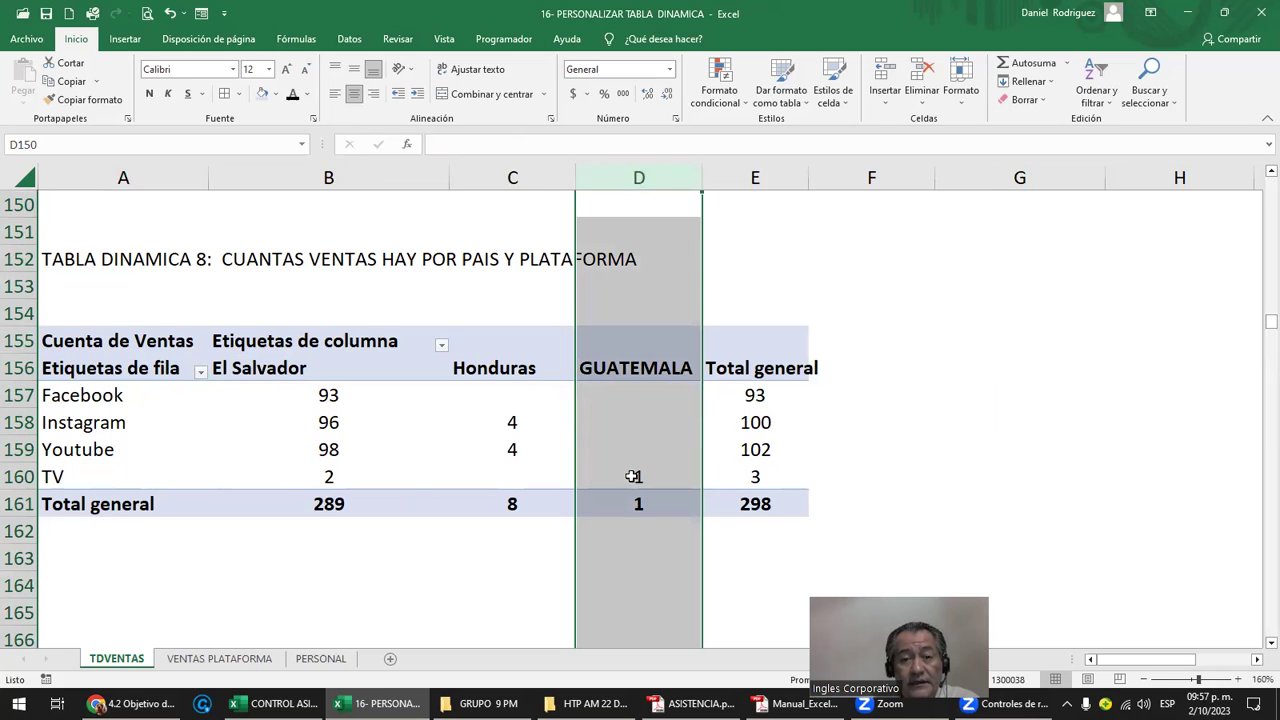
{"action": "left_click", "coordinate": [633, 477]}
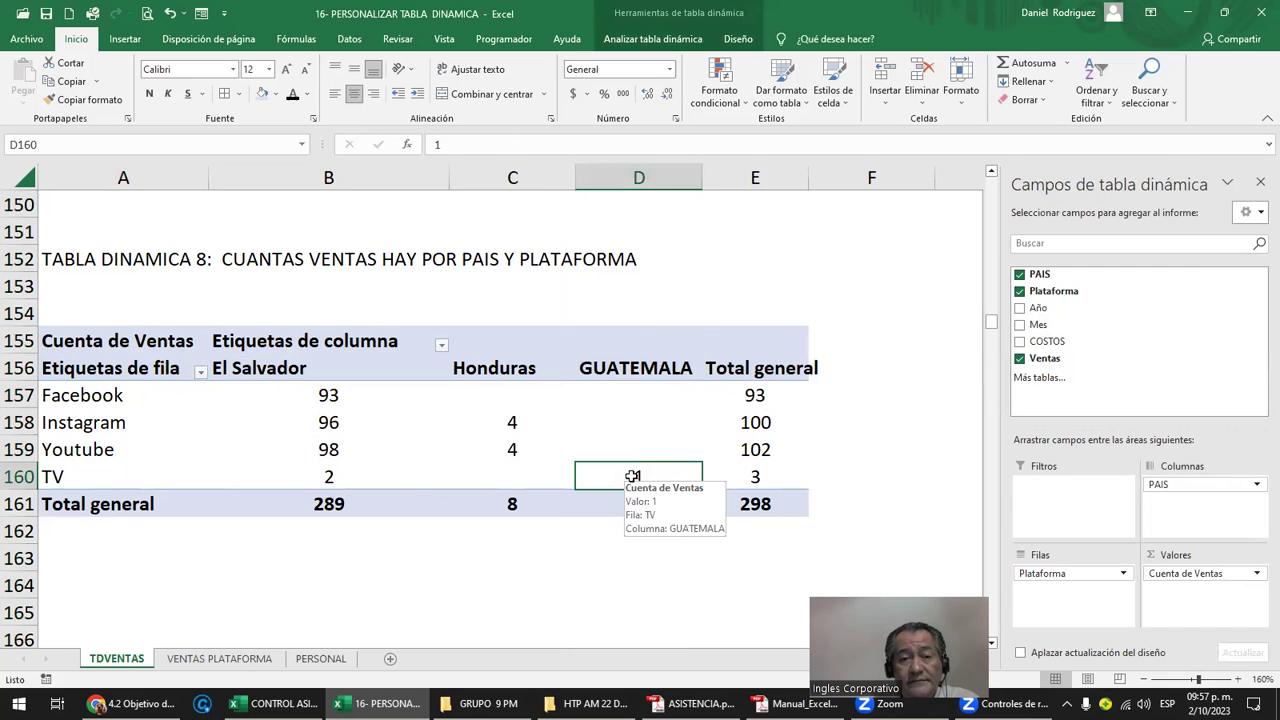
{"action": "left_click", "coordinate": [219, 658]}
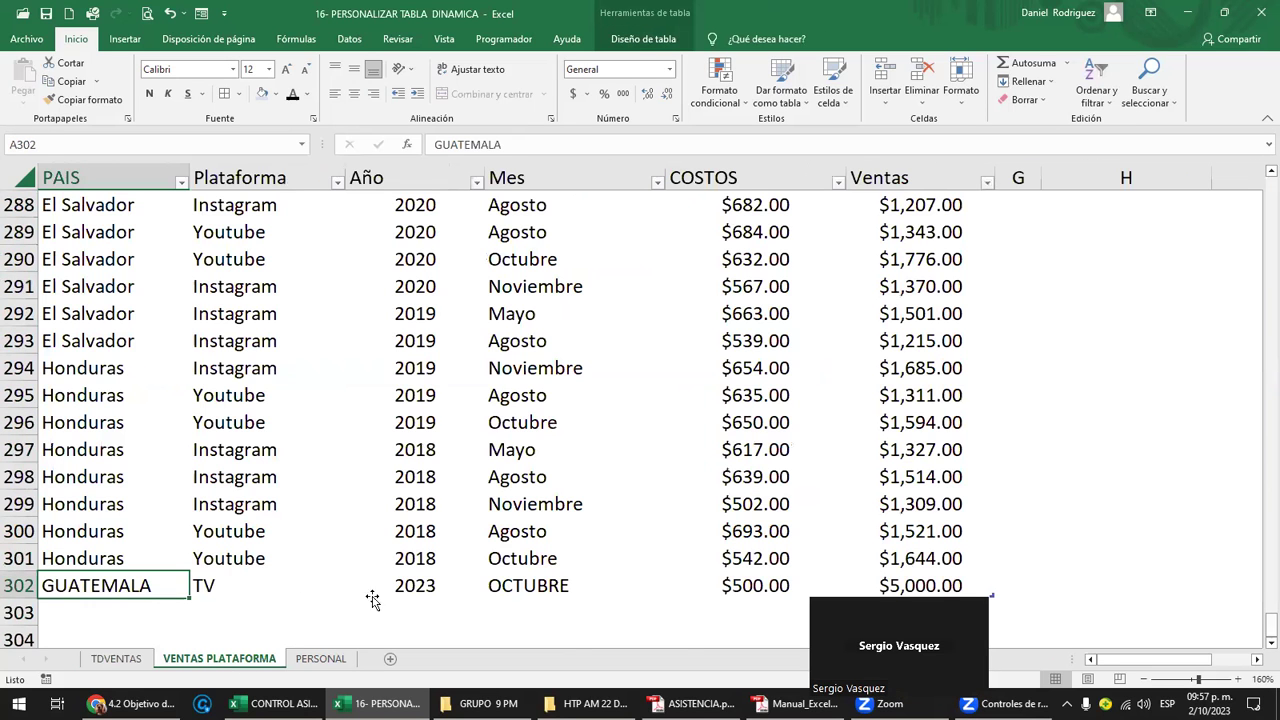
Delete the GUATEMALA row 302 from the VENTAS PLATAFORMA data
{"action": "left_click", "coordinate": [20, 586]}
{"action": "right_click", "coordinate": [20, 586]}
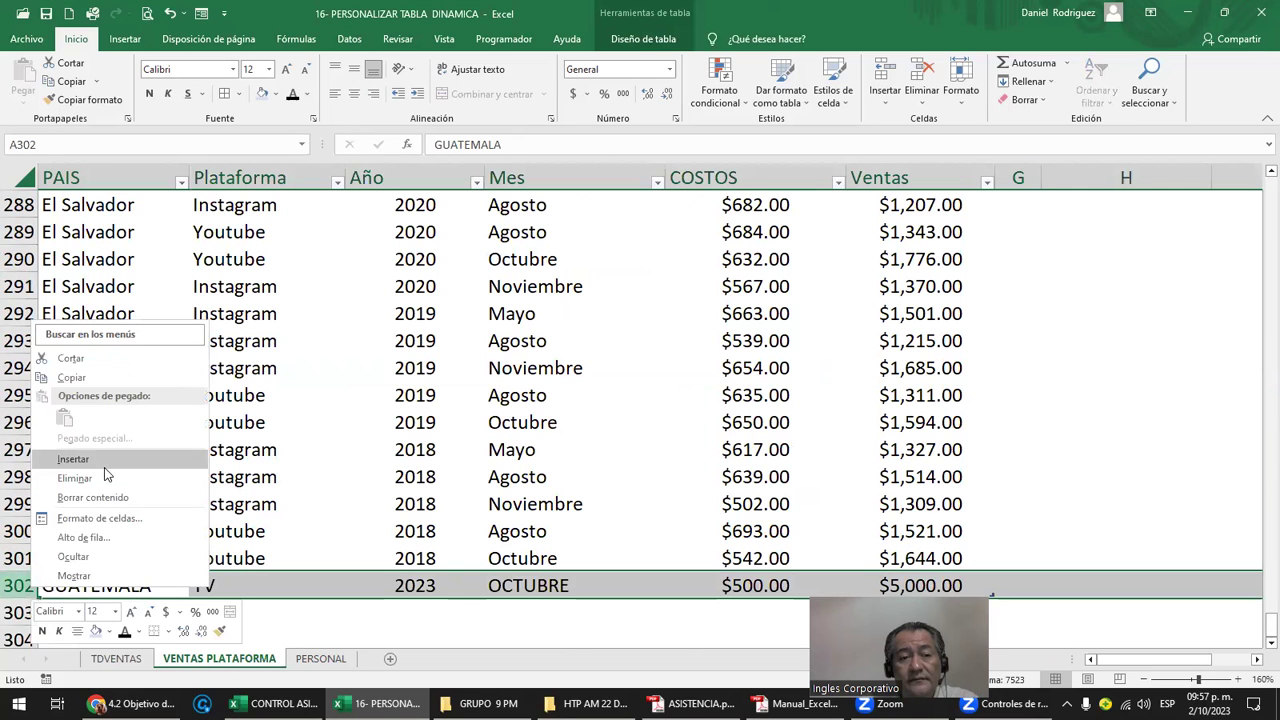
{"action": "left_click", "coordinate": [108, 478]}
Refresh pivot table 8 on TDVENTAS and check the El Salvador and Honduras count sums
{"action": "left_click", "coordinate": [116, 658]}
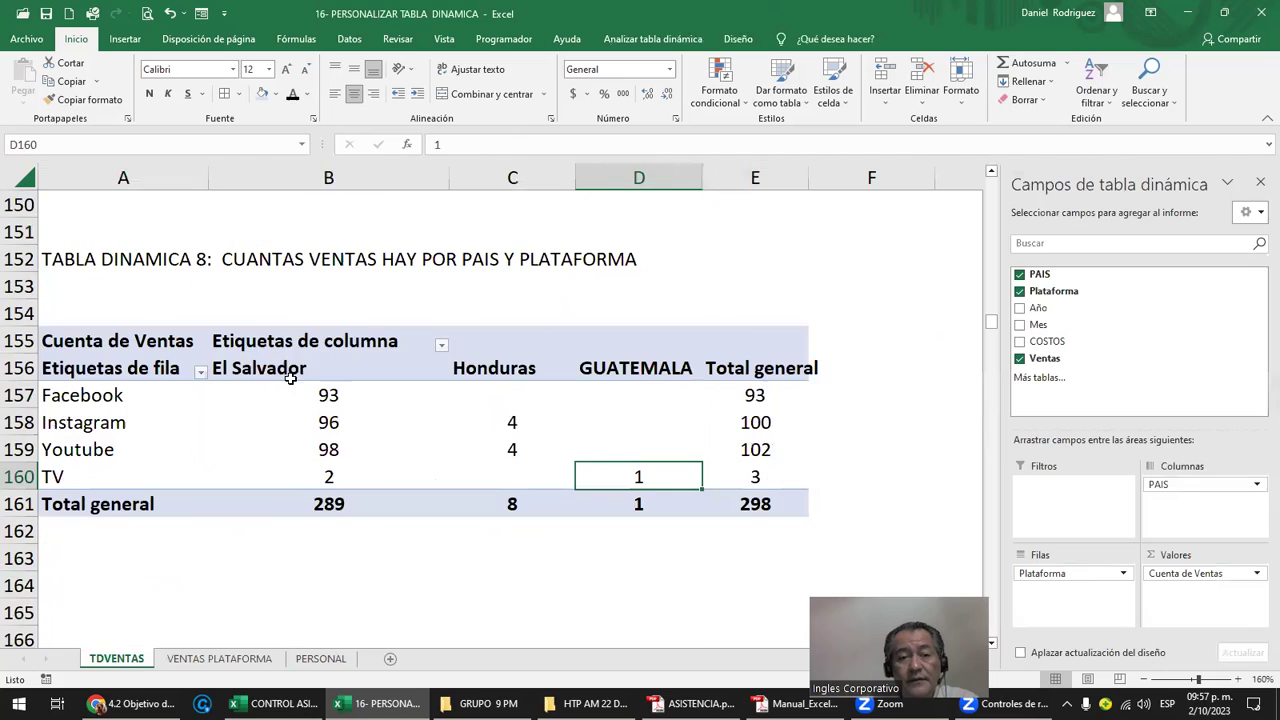
{"action": "right_click", "coordinate": [291, 360]}
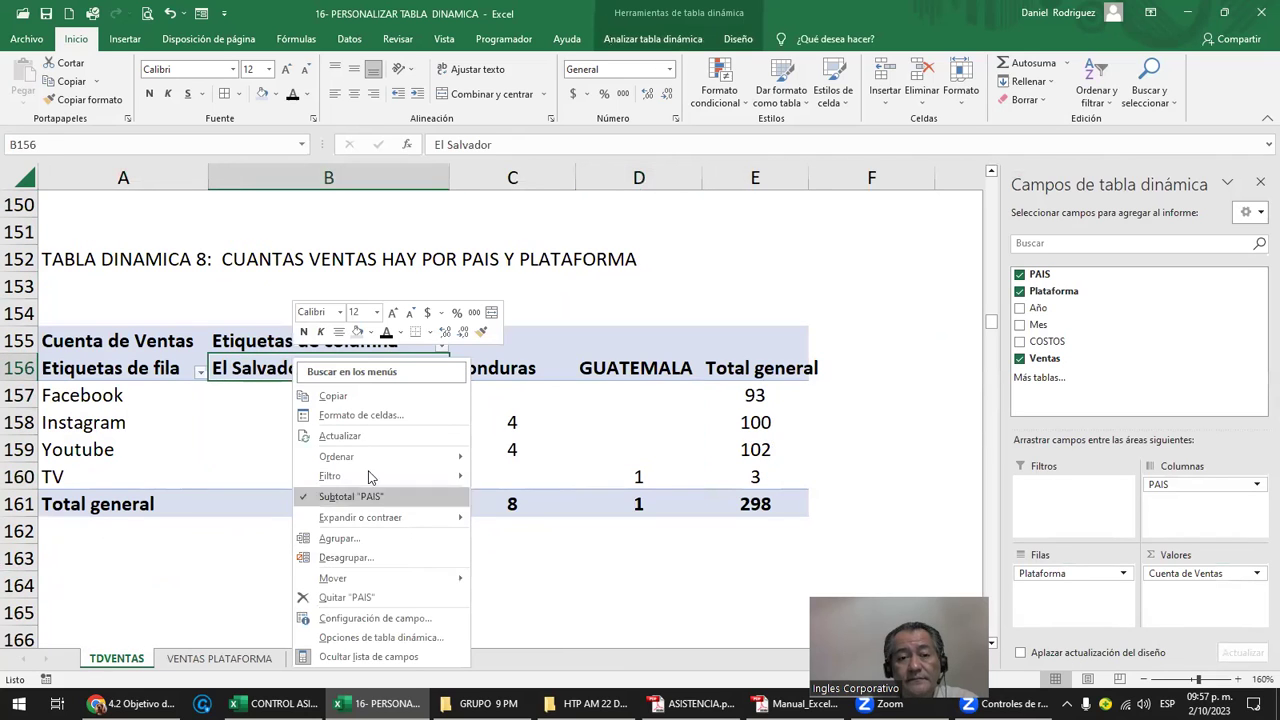
{"action": "left_click", "coordinate": [366, 437]}
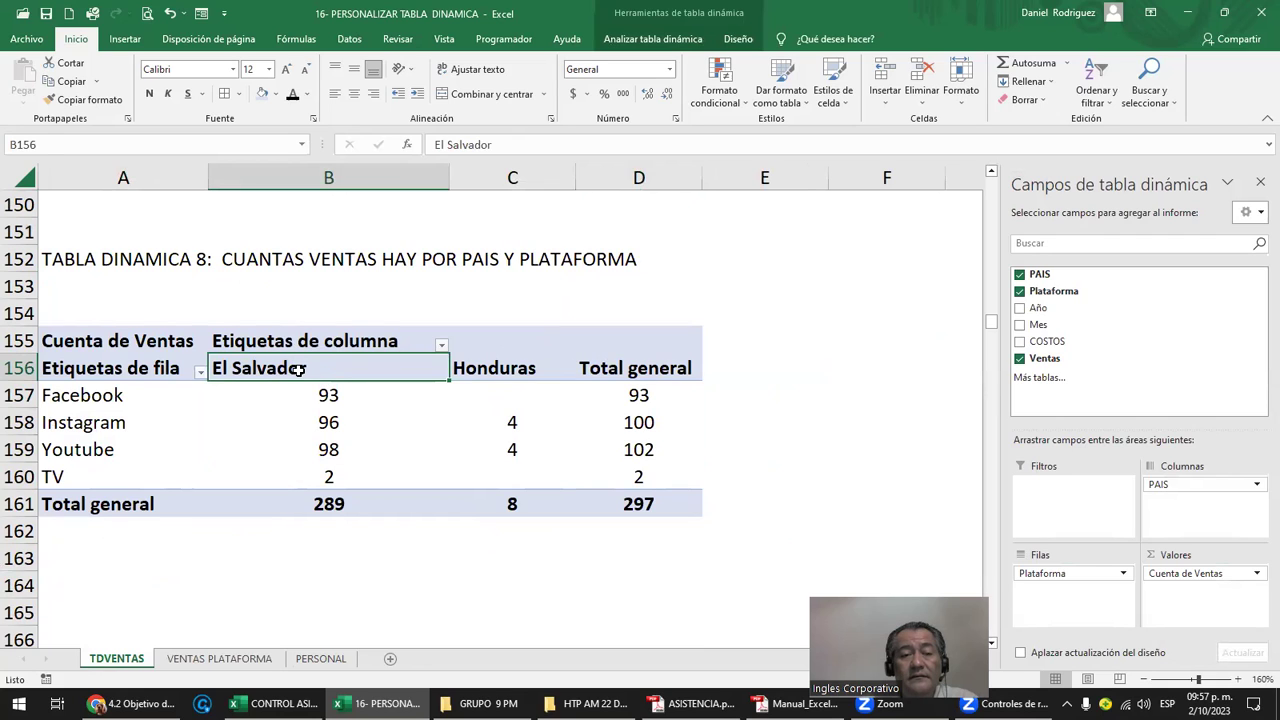
{"action": "left_click_drag", "start_coordinate": [298, 370], "coordinate": [373, 460]}
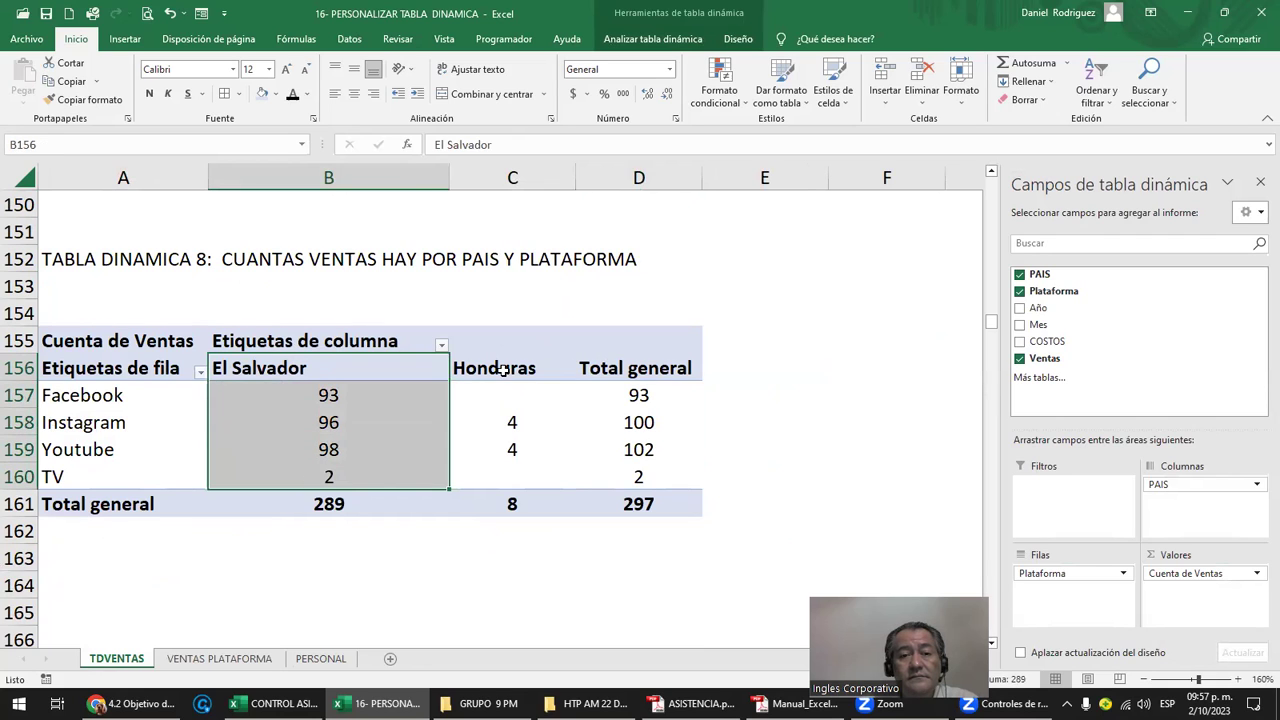
{"action": "left_click_drag", "start_coordinate": [503, 370], "coordinate": [497, 475]}
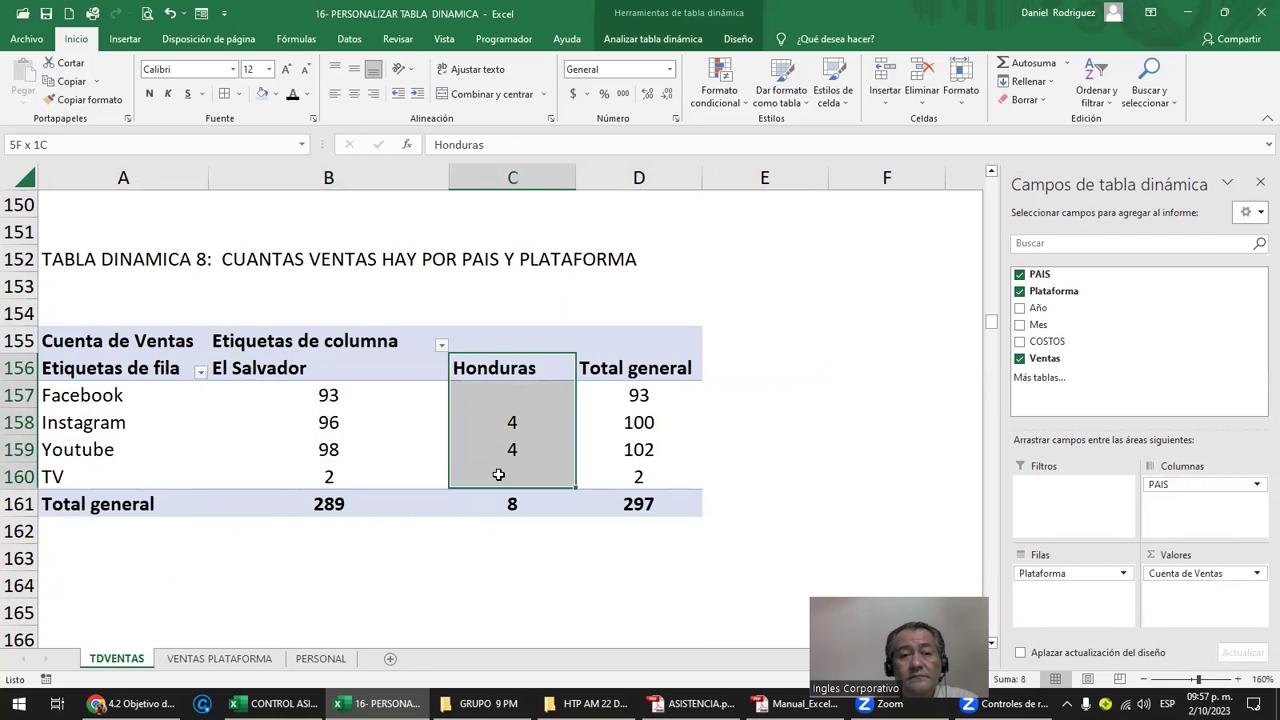
{"action": "left_click", "coordinate": [473, 626]}
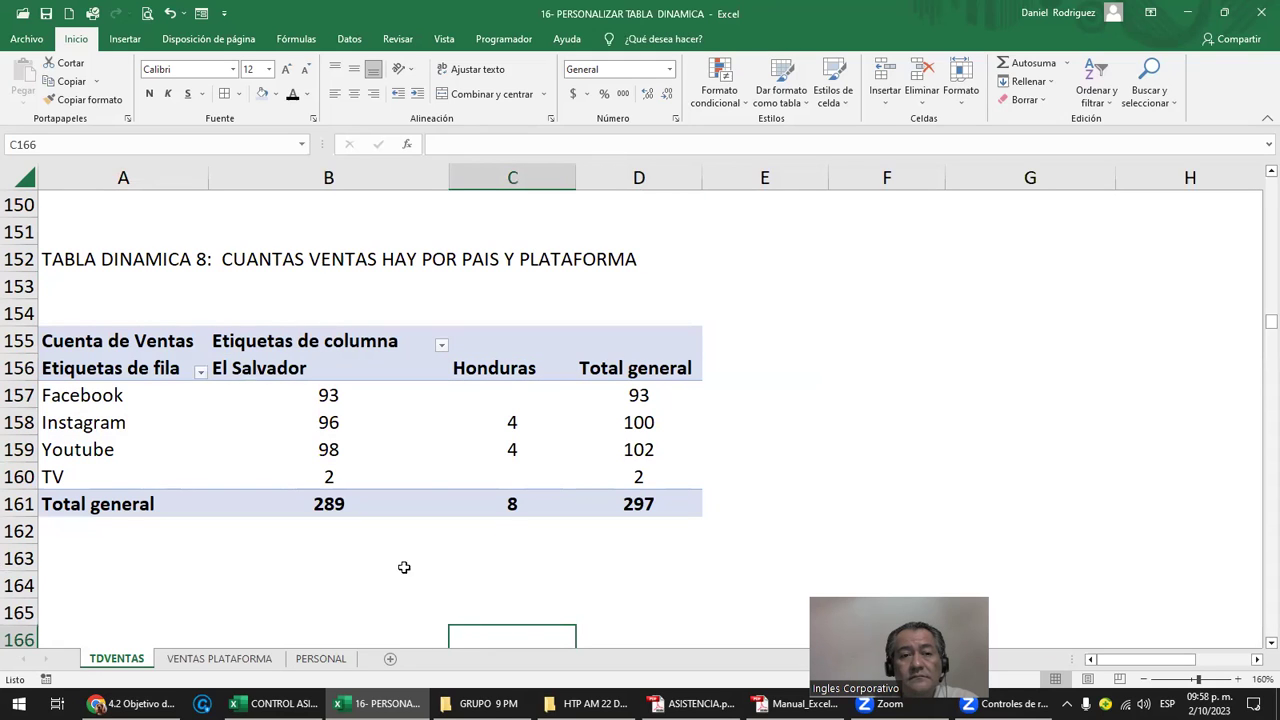
{"action": "left_click", "coordinate": [92, 358]}
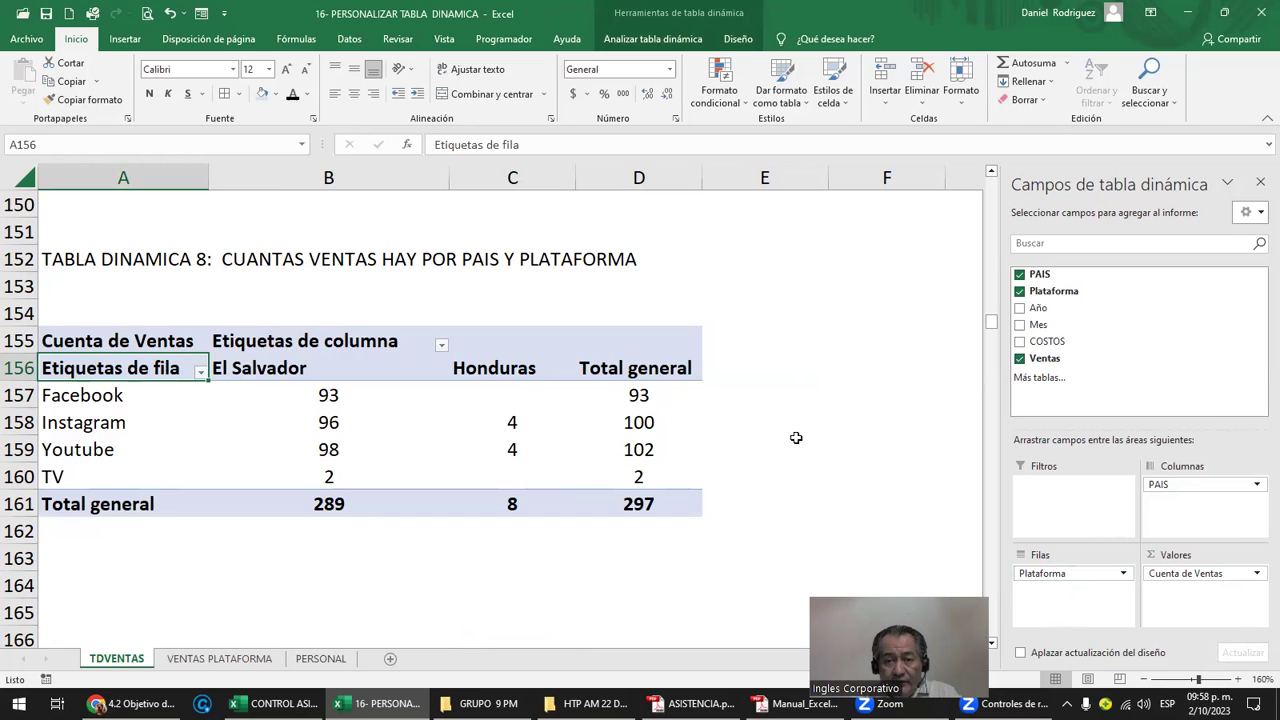
{"action": "left_click_drag", "start_coordinate": [765, 368], "coordinate": [805, 527]}
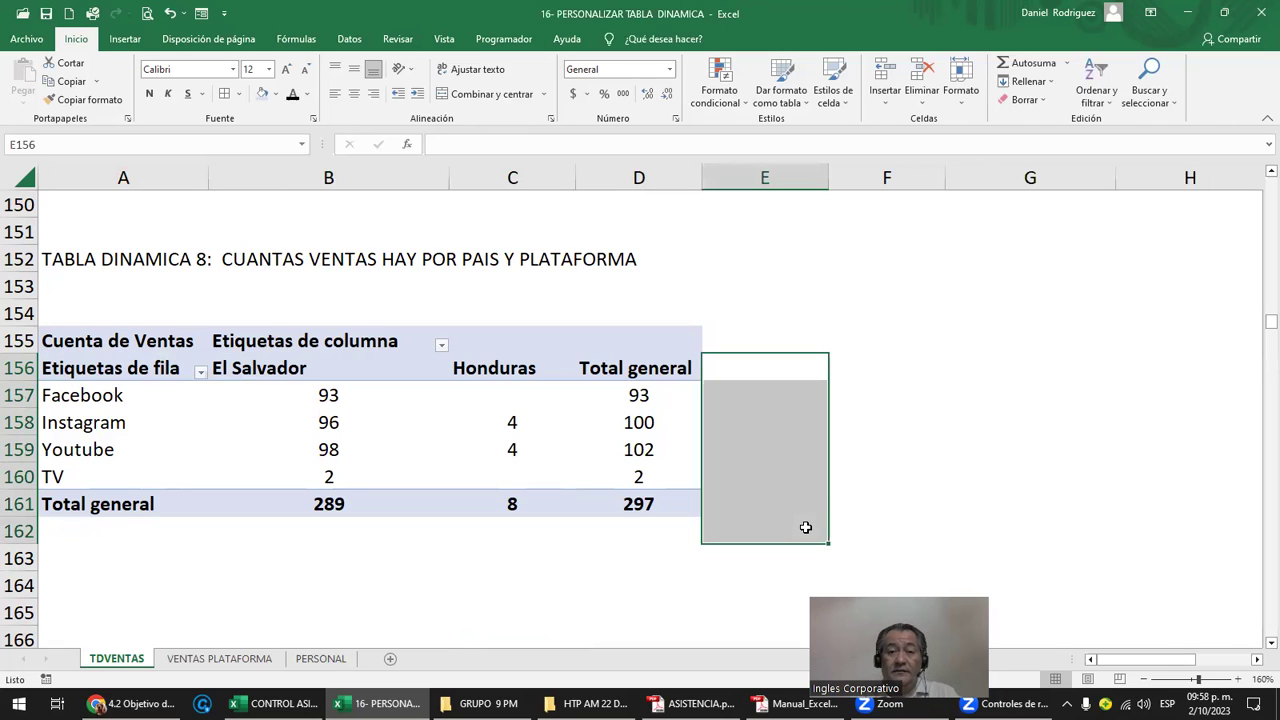
{"action": "left_click", "coordinate": [918, 419]}
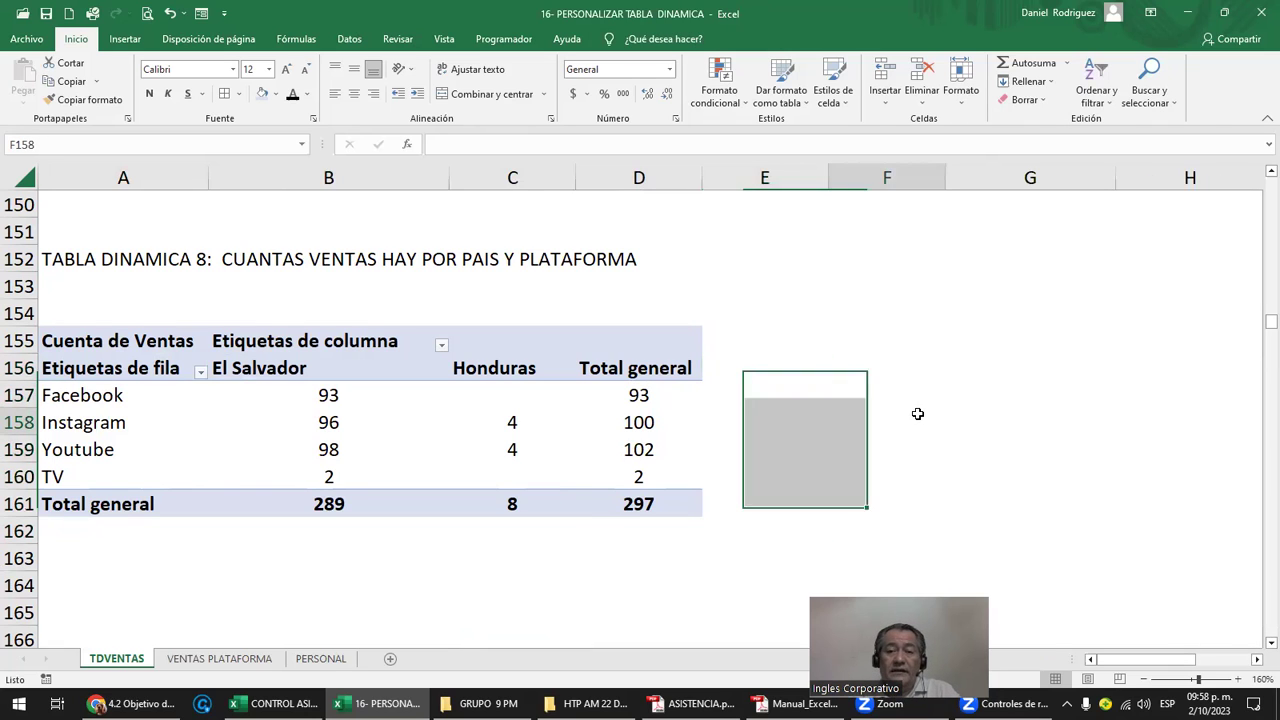
{"action": "left_click_drag", "start_coordinate": [548, 330], "coordinate": [640, 341]}
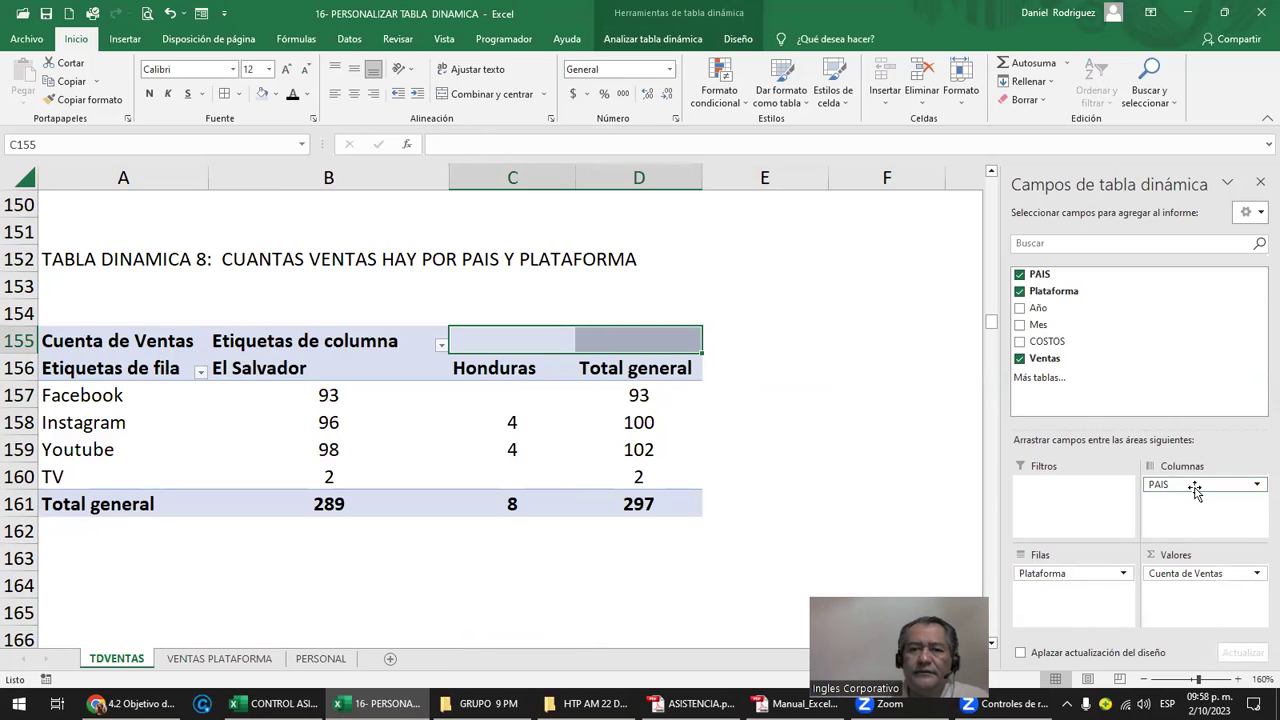
{"action": "left_click", "coordinate": [684, 308]}
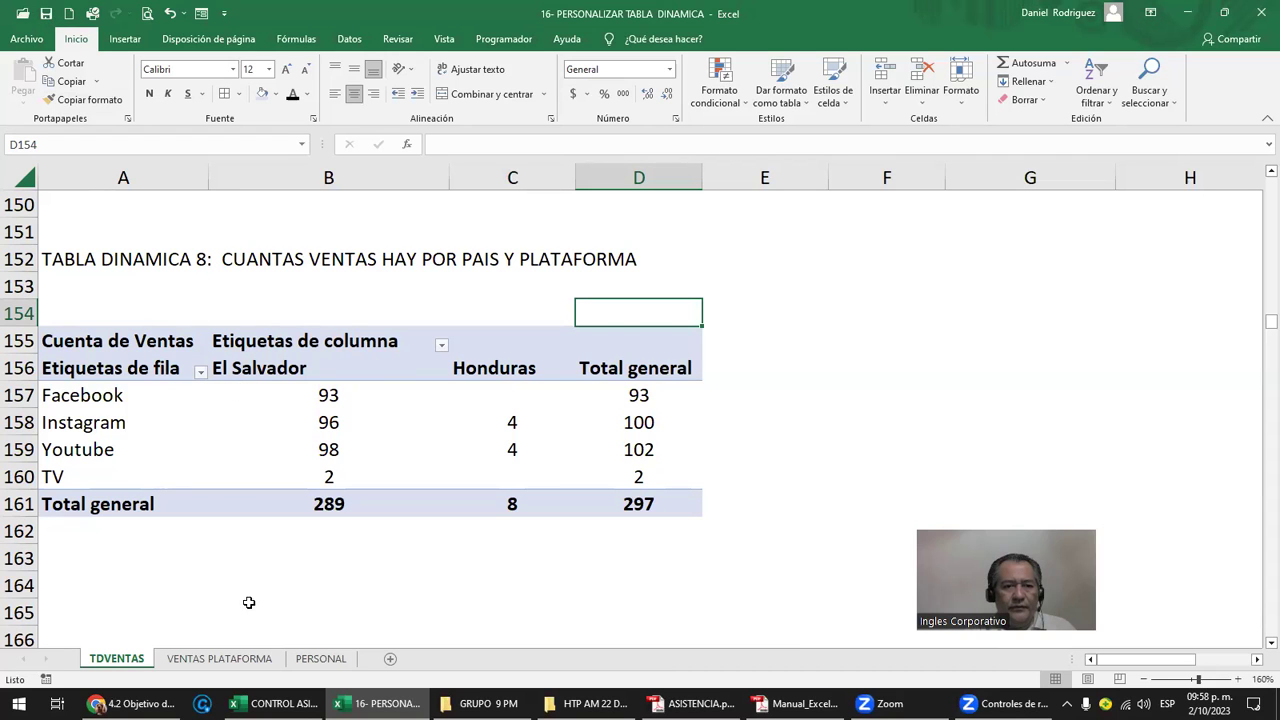
Review the VENTAS PLATAFORMA headers and Ventas column from the top of the data
{"action": "left_click", "coordinate": [240, 658]}
{"action": "left_click", "coordinate": [1100, 410]}
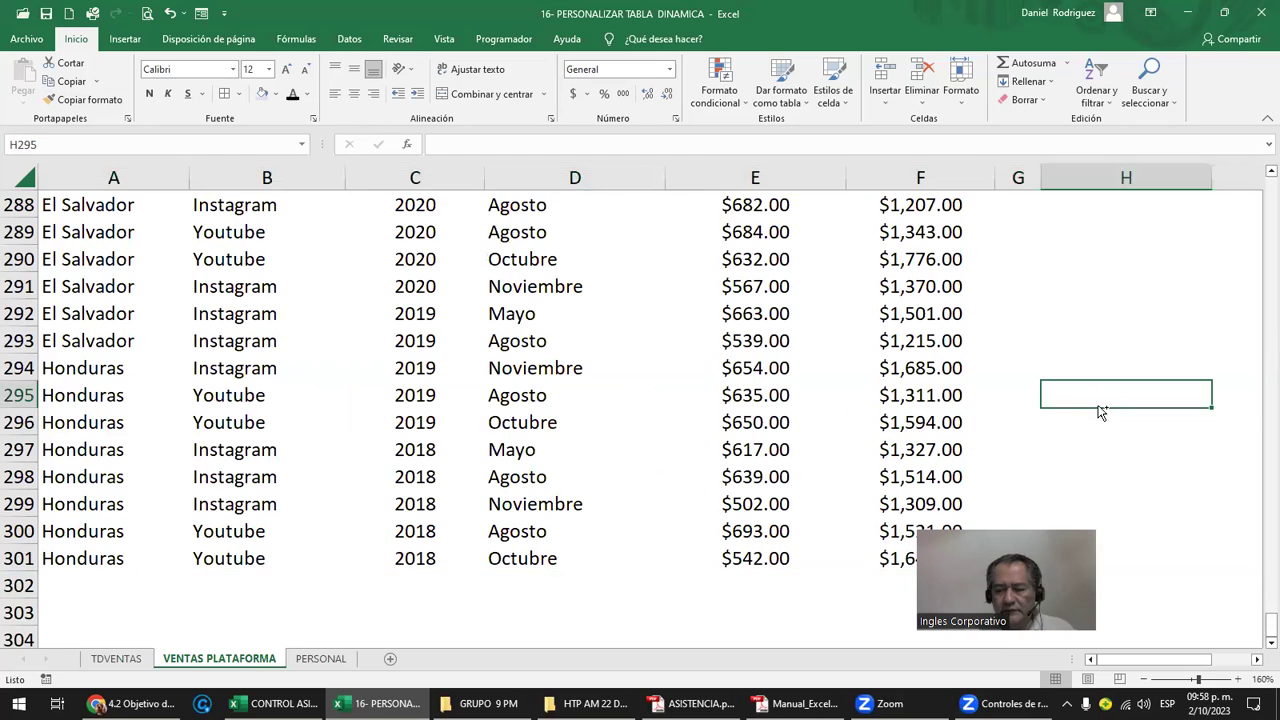
{"action": "key", "text": "ctrl+Home"}
{"action": "key", "text": "Right"}
{"action": "key", "text": "Right"}
{"action": "key", "text": "Right"}
{"action": "key", "text": "Right"}
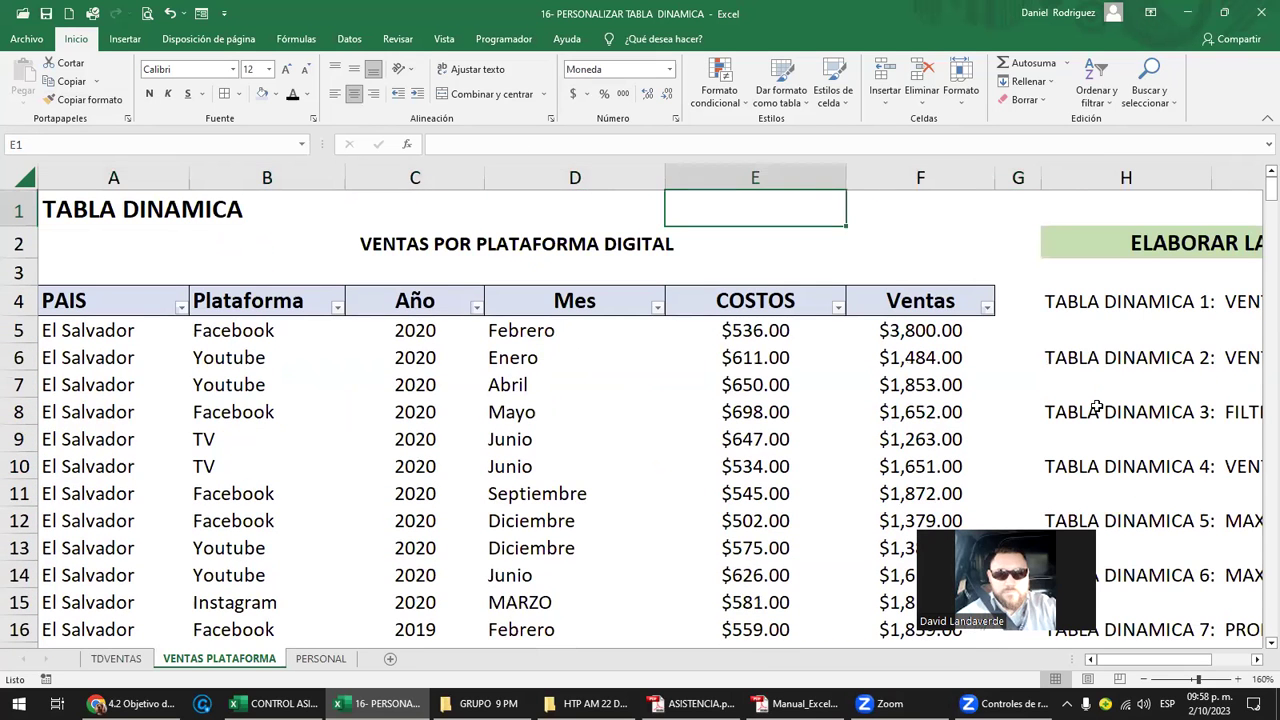
{"action": "key", "text": "Right"}
{"action": "key", "text": "Right"}
{"action": "key", "text": "Right"}
{"action": "left_click", "coordinate": [487, 215]}
{"action": "key", "text": "ctrl+space"}
{"action": "key", "text": "Left"}
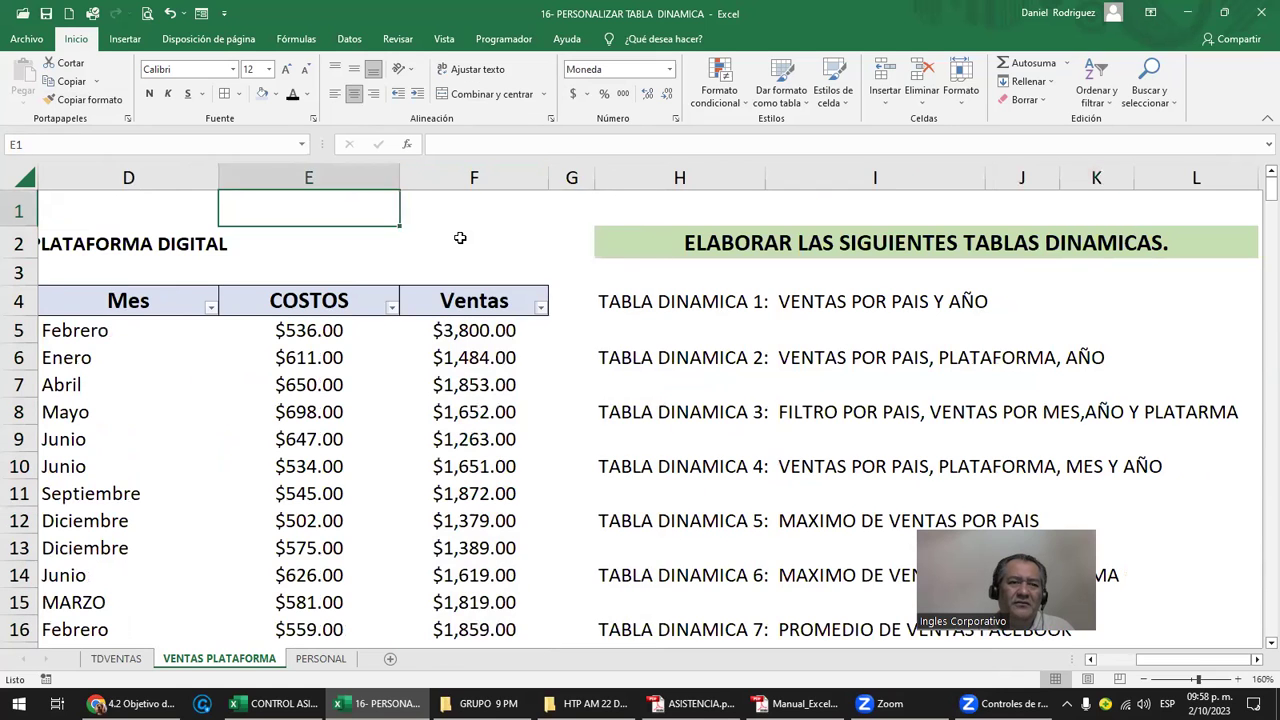
{"action": "key", "text": "Left"}
{"action": "key", "text": "Left"}
{"action": "key", "text": "Left"}
{"action": "key", "text": "Left"}
{"action": "left_click_drag", "start_coordinate": [115, 296], "coordinate": [872, 292]}
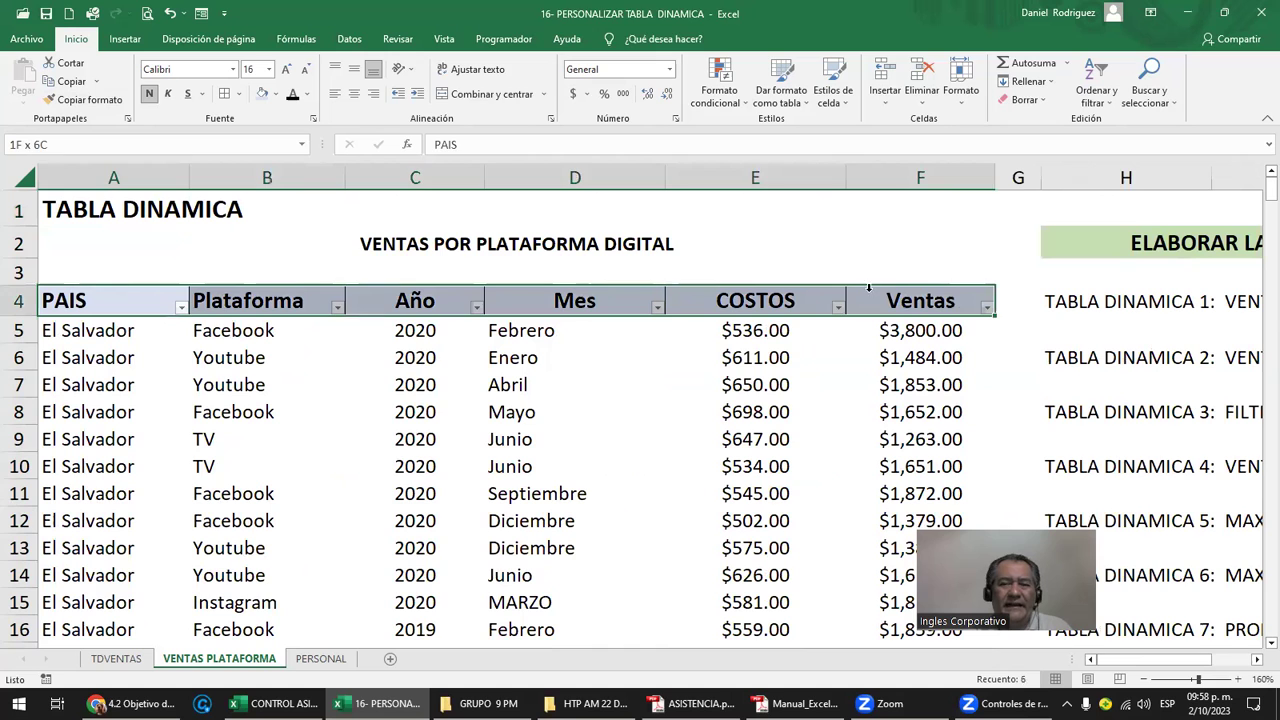
{"action": "left_click", "coordinate": [898, 270]}
Look over the pivot table exercise list, then switch to the PERSONAL sheet
{"action": "key", "text": "Right"}
{"action": "key", "text": "Right"}
{"action": "key", "text": "Right"}
{"action": "key", "text": "Right"}
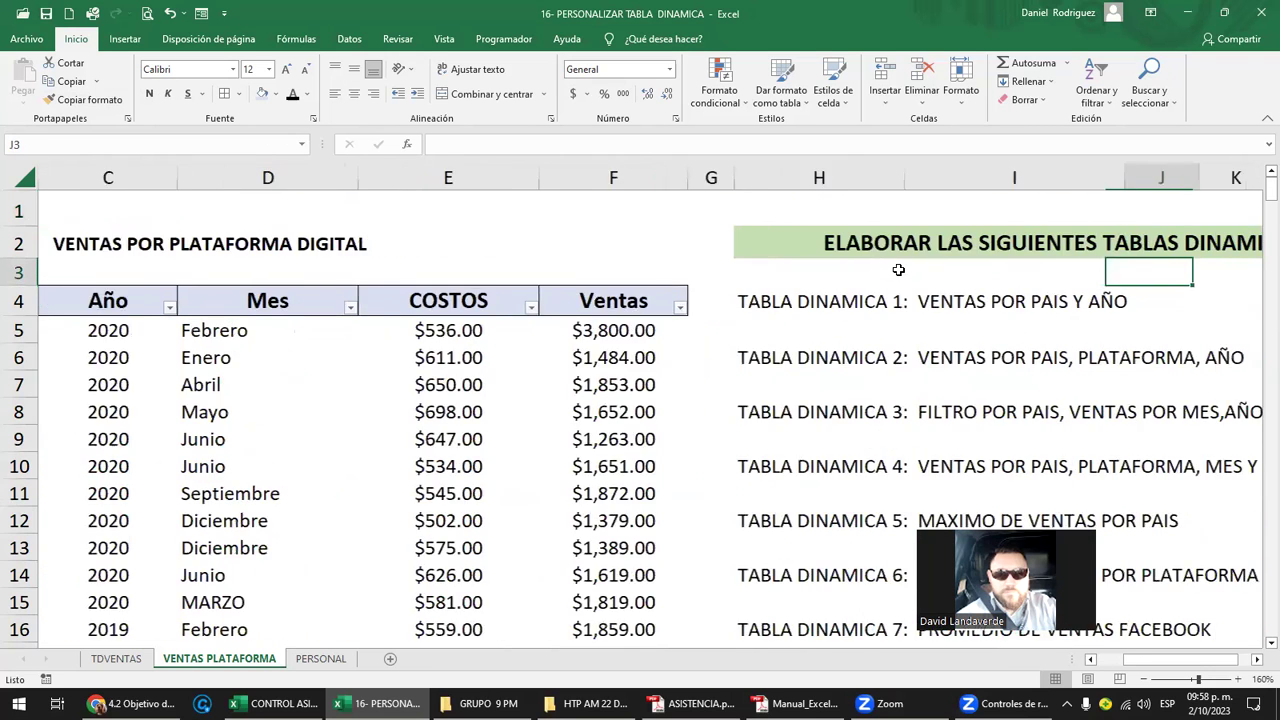
{"action": "key", "text": "Right"}
{"action": "key", "text": "Right"}
{"action": "key", "text": "Right"}
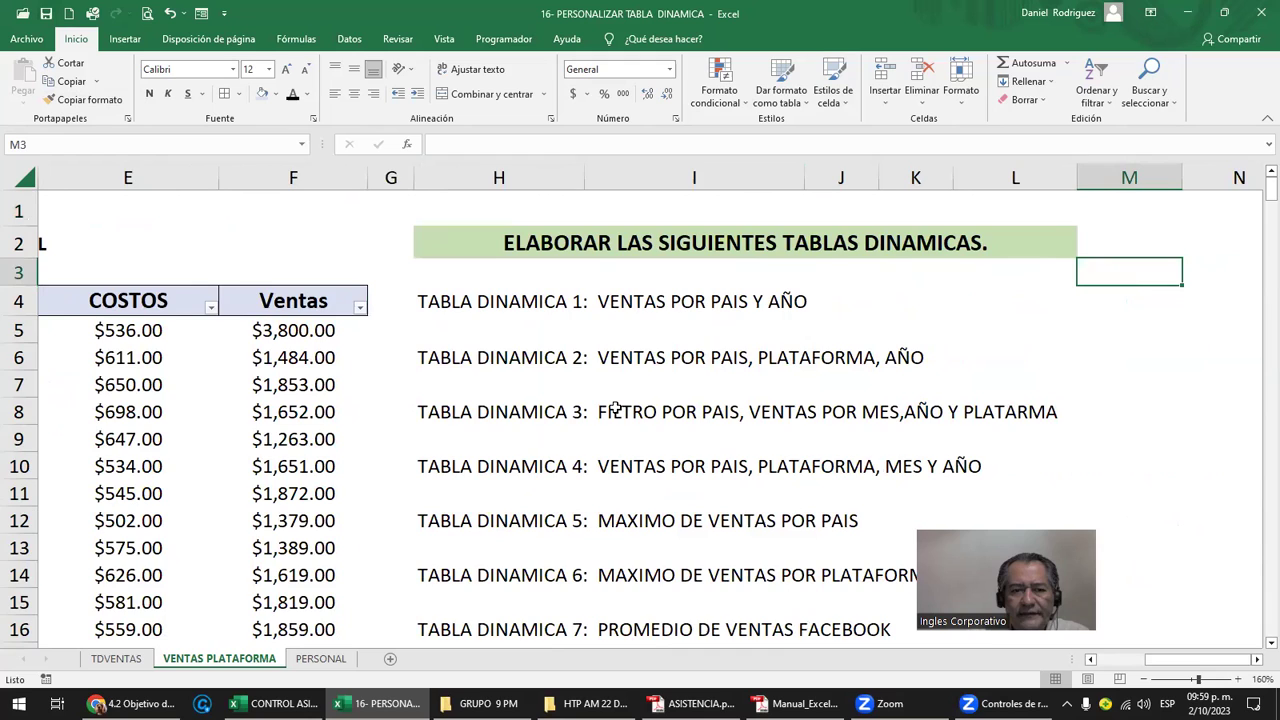
{"action": "left_click", "coordinate": [318, 658]}
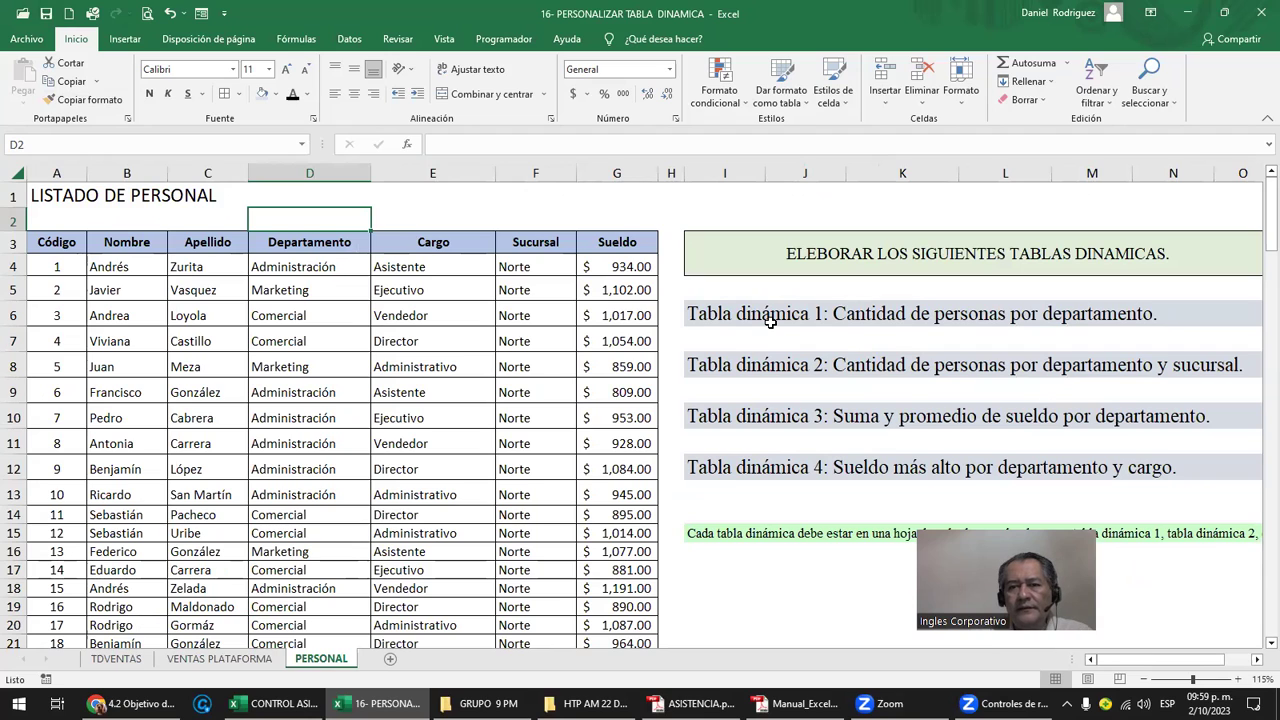
Add a new sheet after PERSONAL named TDPERSONAL and save the workbook
{"action": "left_click", "coordinate": [390, 658]}
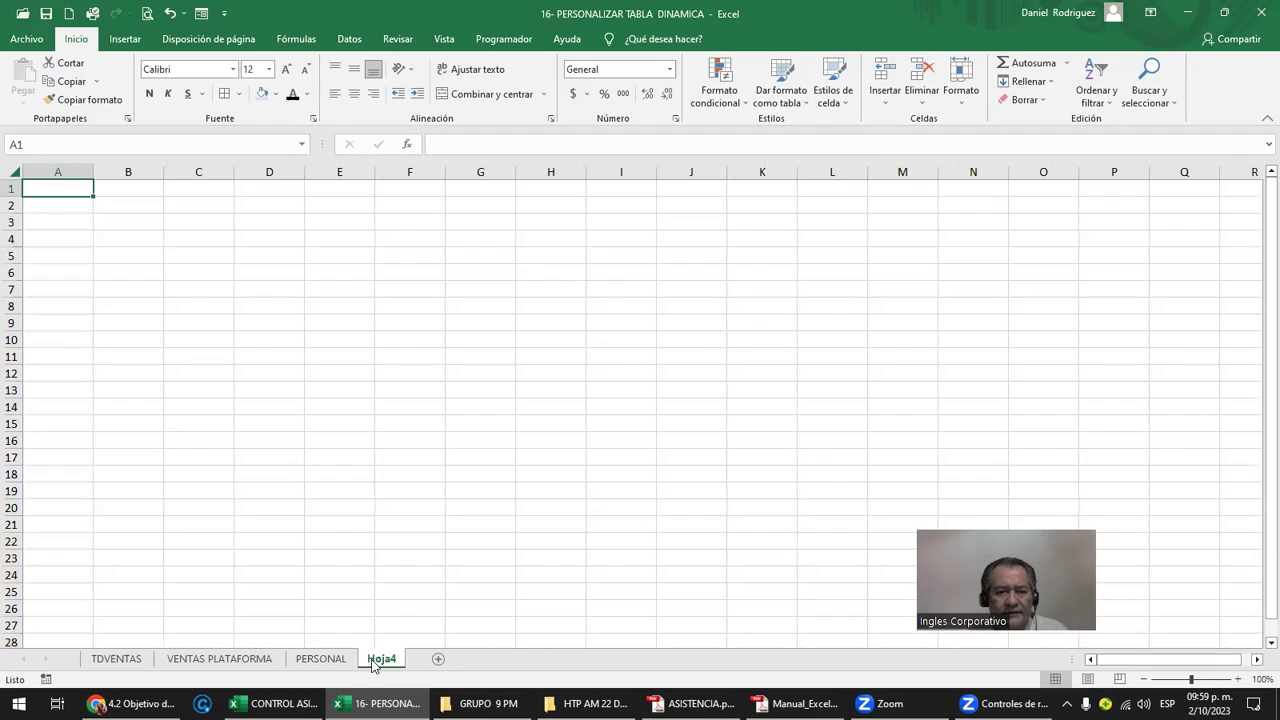
{"action": "double_click", "coordinate": [375, 659]}
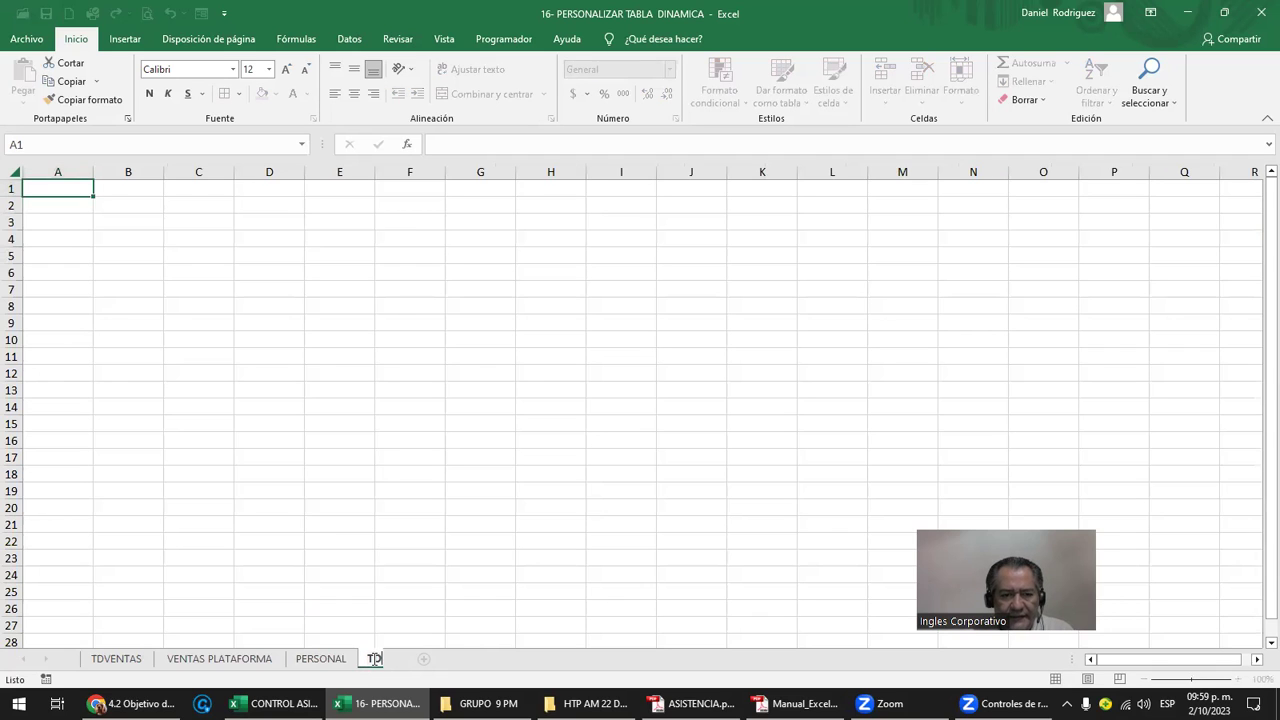
{"action": "type", "text": "PERSONAL"}
{"action": "key", "text": "Return"}
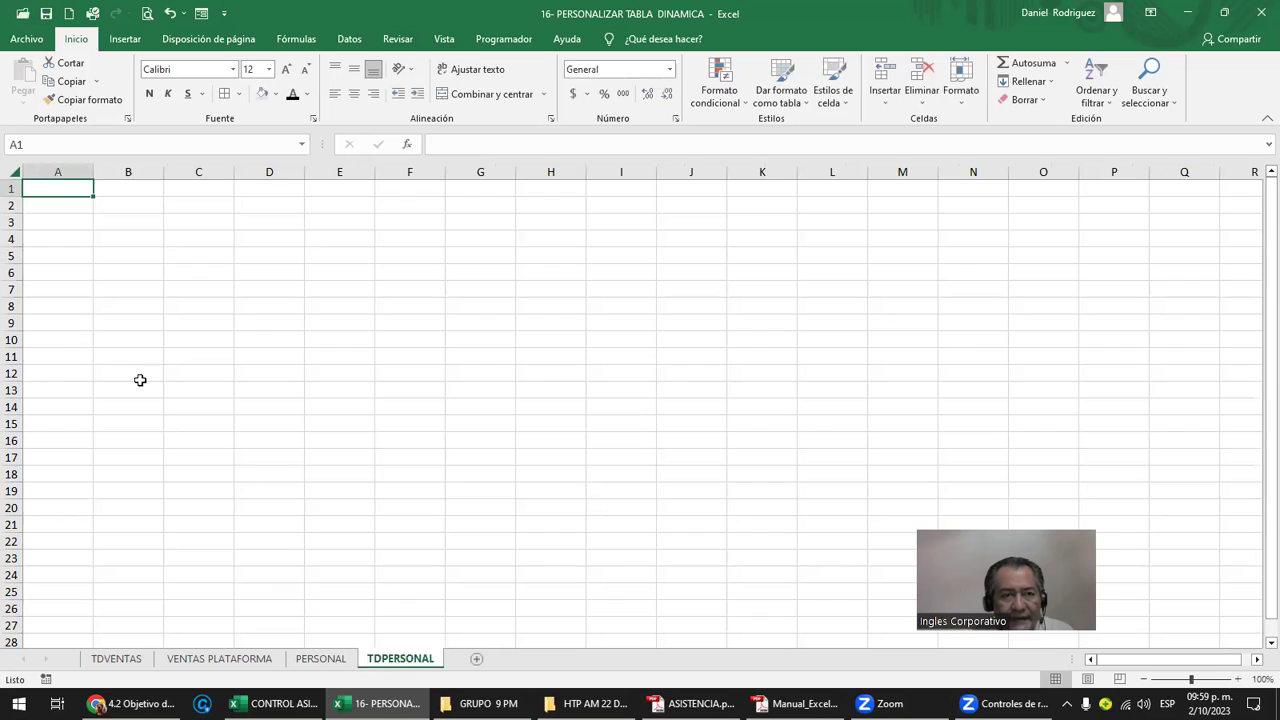
{"action": "left_click_drag", "start_coordinate": [62, 209], "coordinate": [140, 310]}
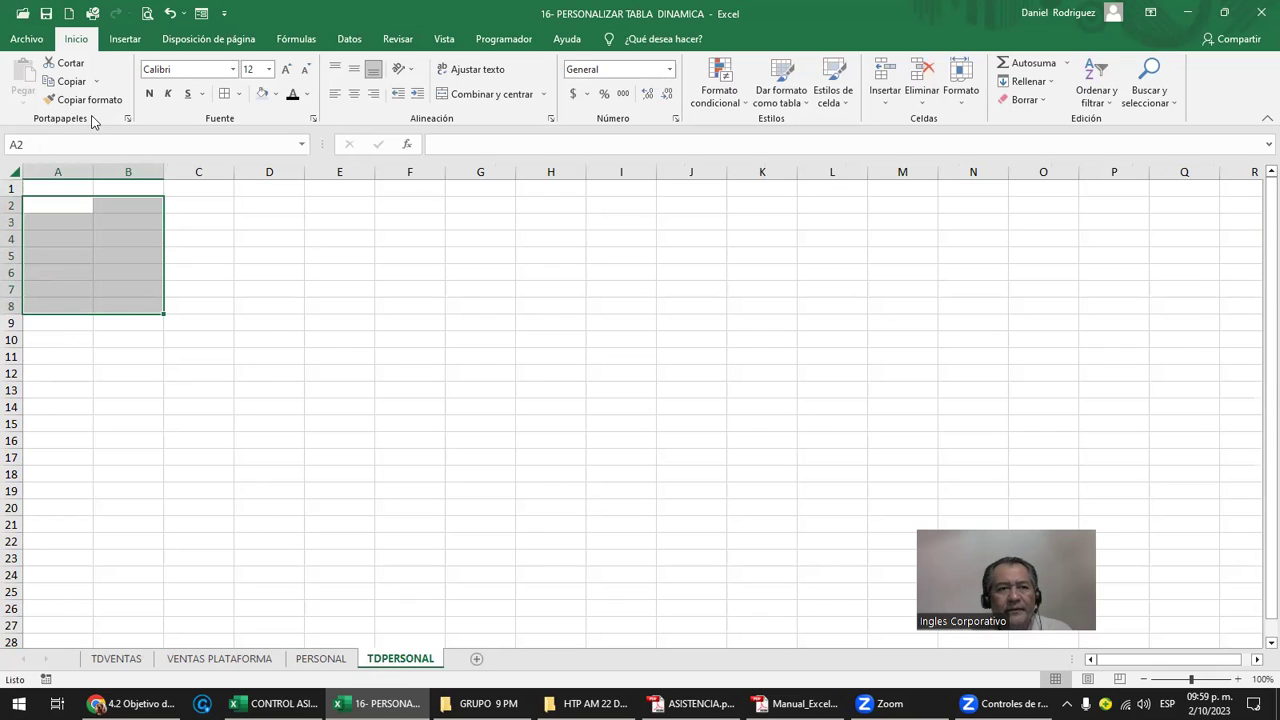
{"action": "left_click", "coordinate": [46, 14]}
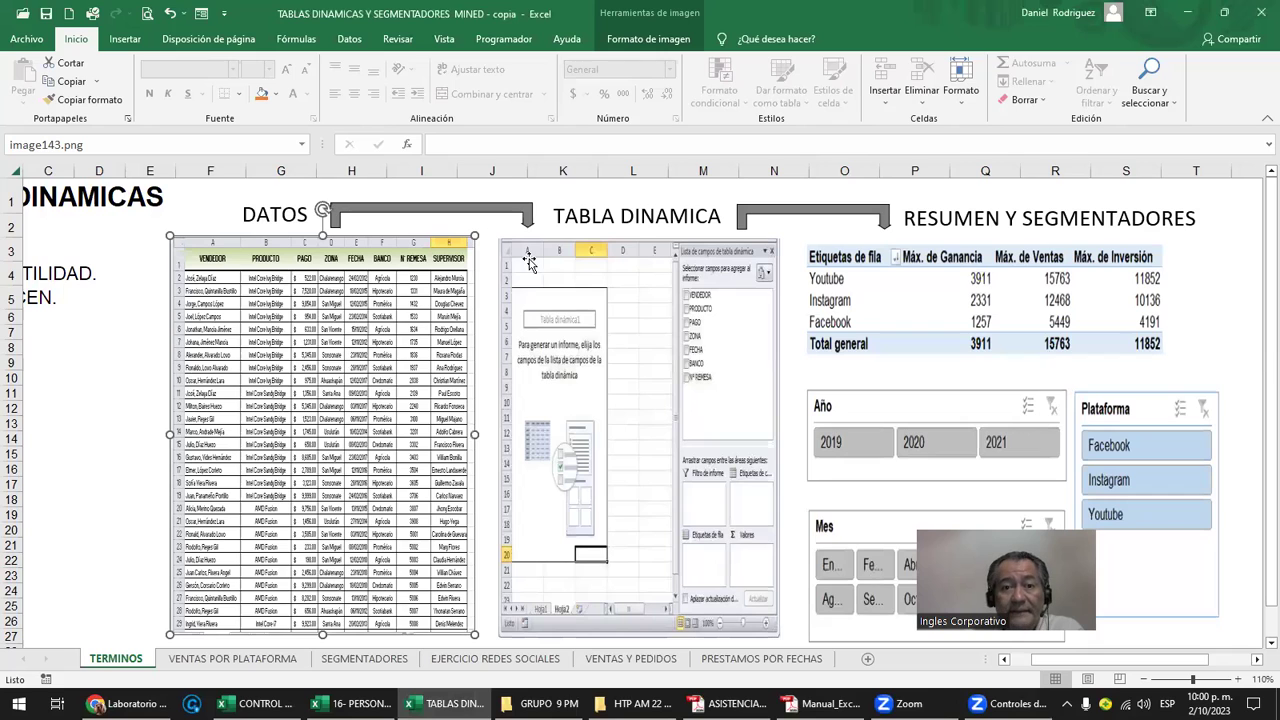
Go through the TERMINOS diagrams: TABLA DINAMICA, RESUMEN Y SEGMENTADORES and DATOS
{"action": "left_click", "coordinate": [623, 288]}
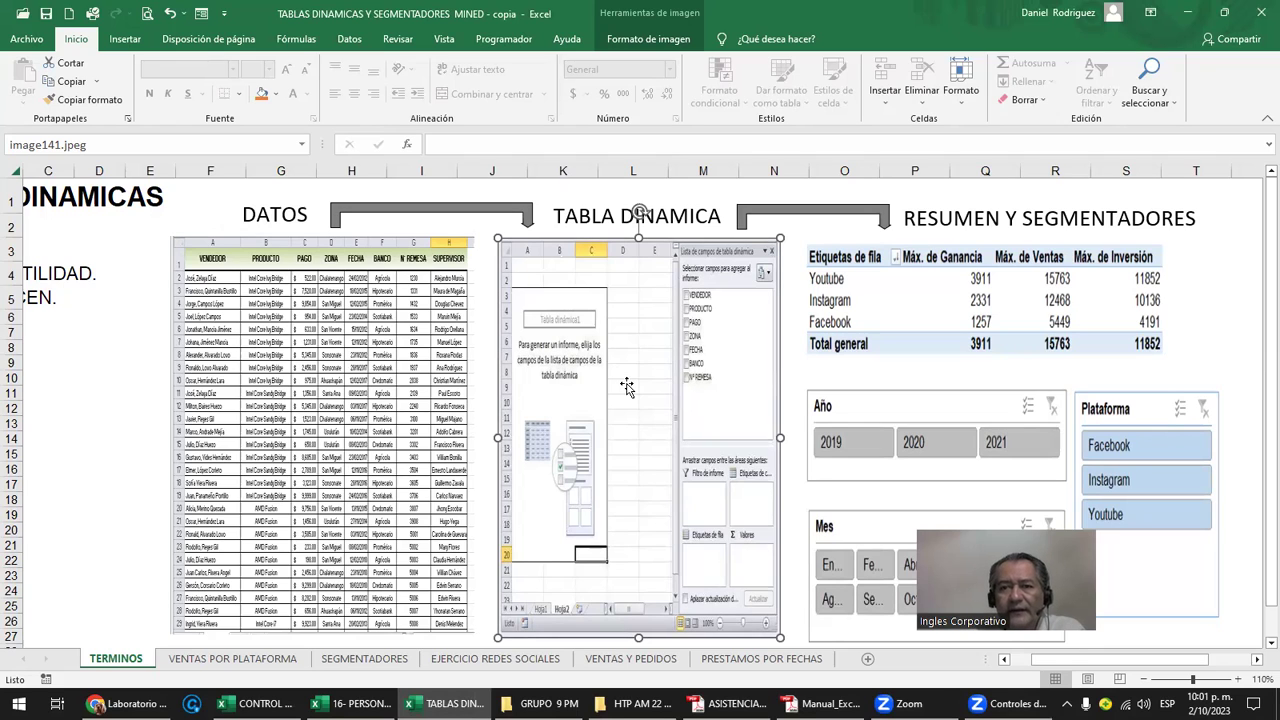
{"action": "left_click", "coordinate": [836, 285]}
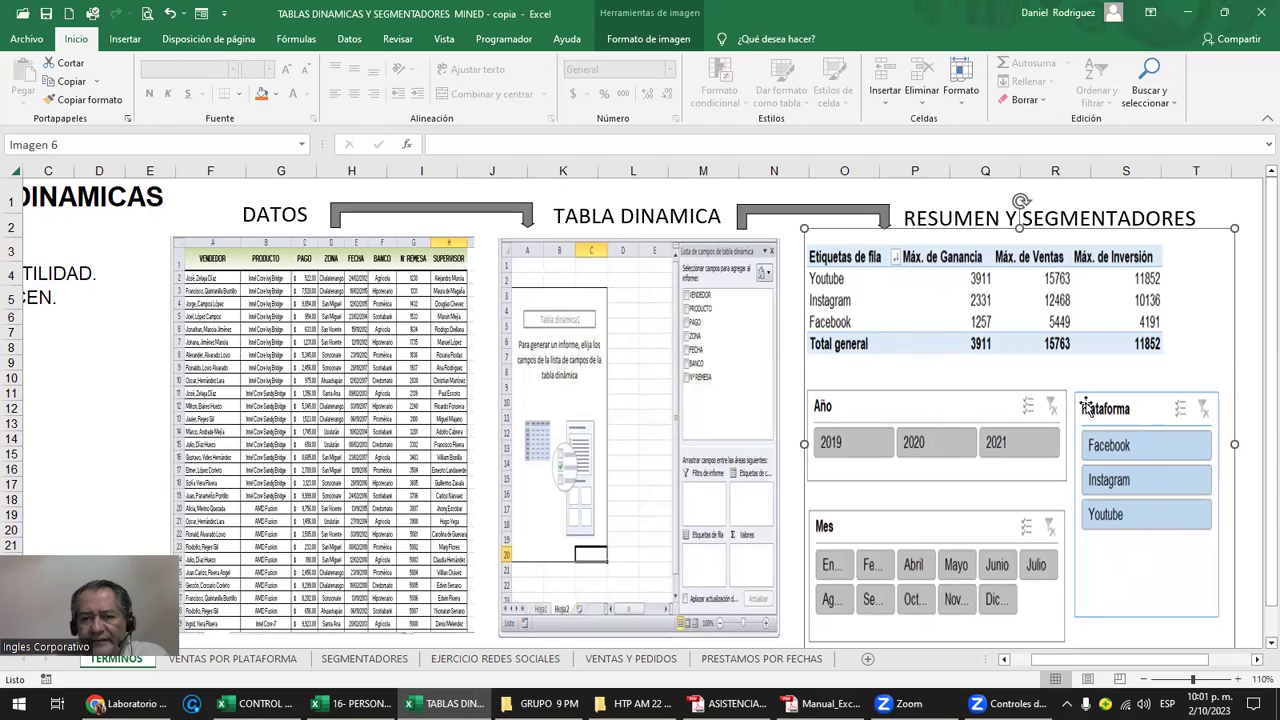
{"action": "left_click", "coordinate": [325, 327]}
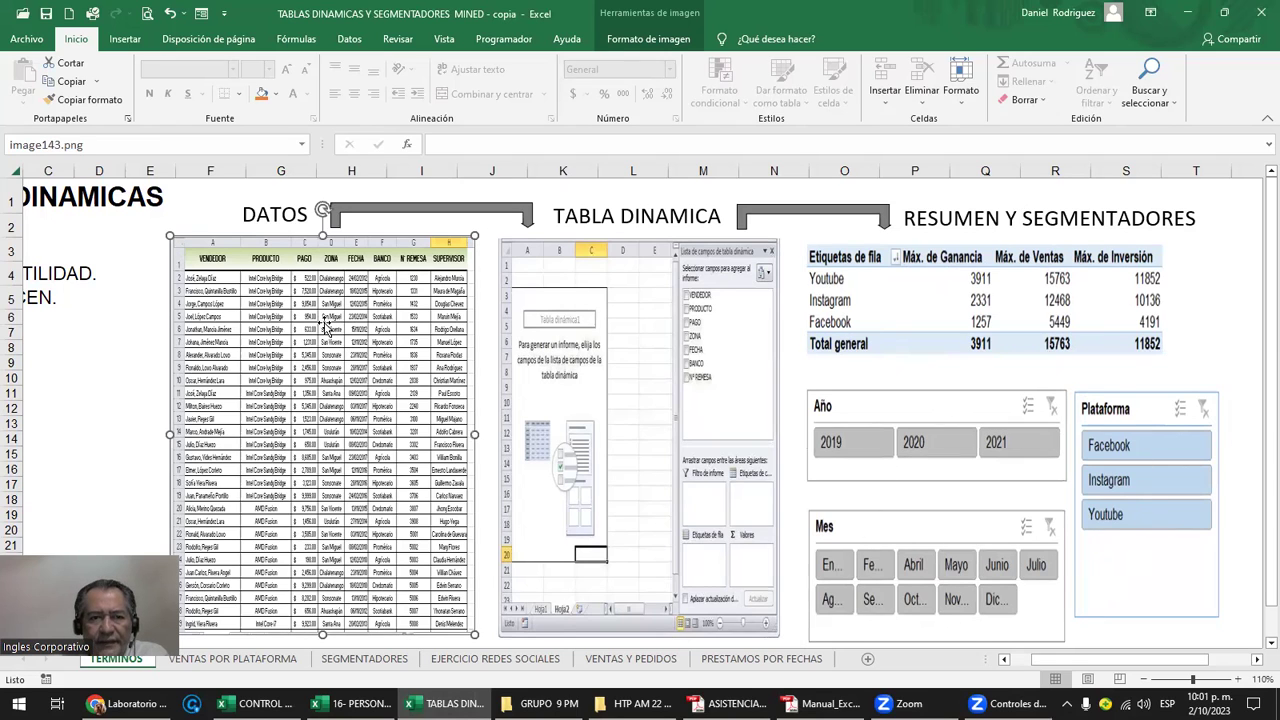
{"action": "left_click", "coordinate": [604, 308]}
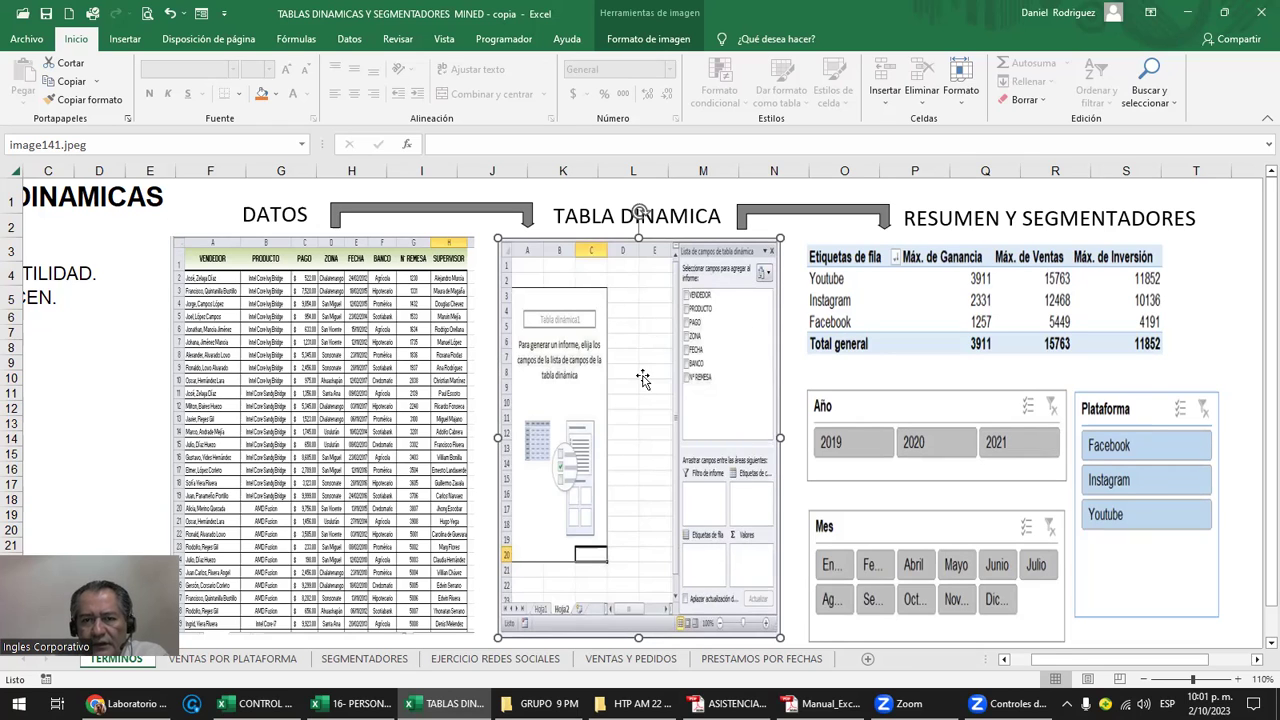
{"action": "left_click", "coordinate": [900, 288]}
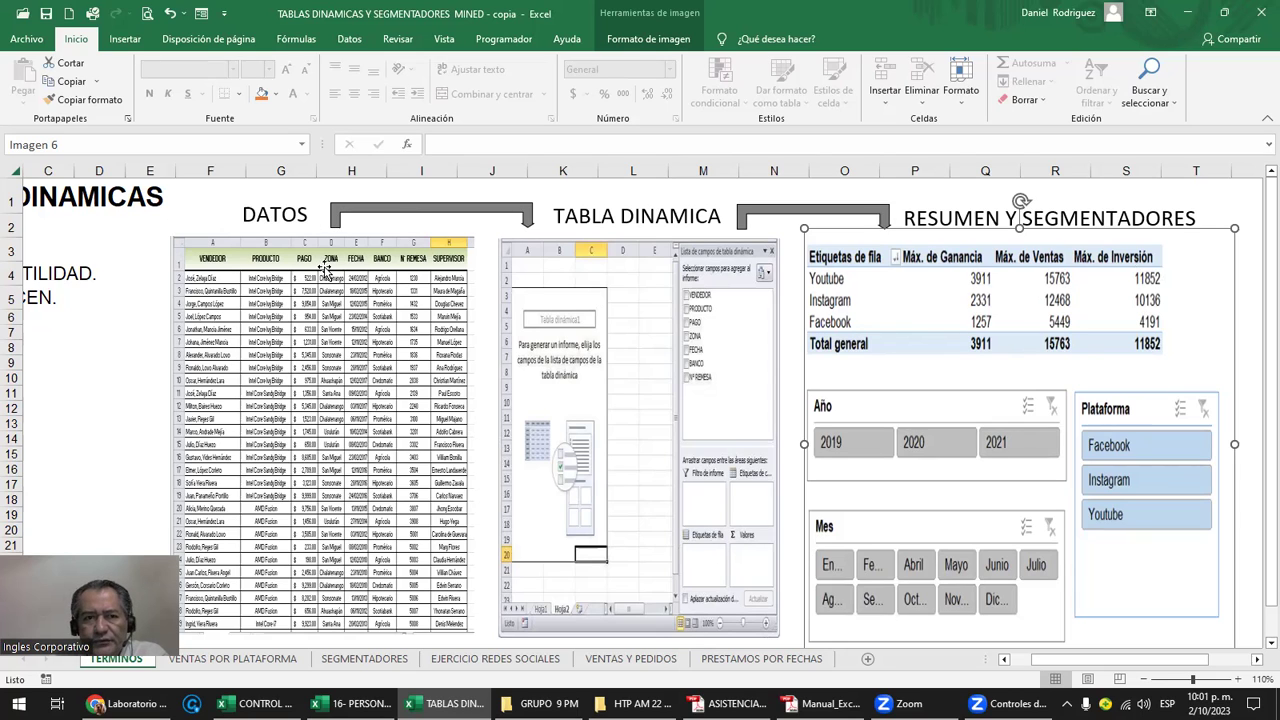
{"action": "left_click", "coordinate": [324, 306]}
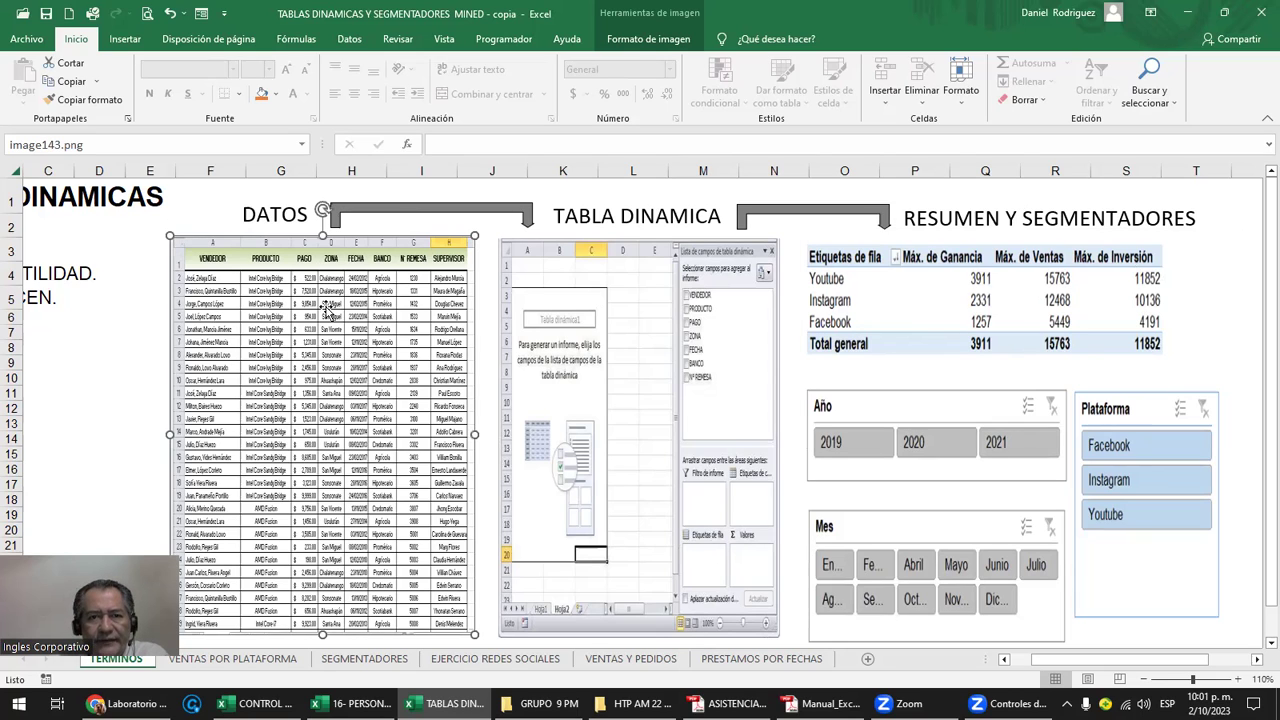
Review the three TERMINOS diagrams again, then close the reference workbook
{"action": "left_click", "coordinate": [596, 279]}
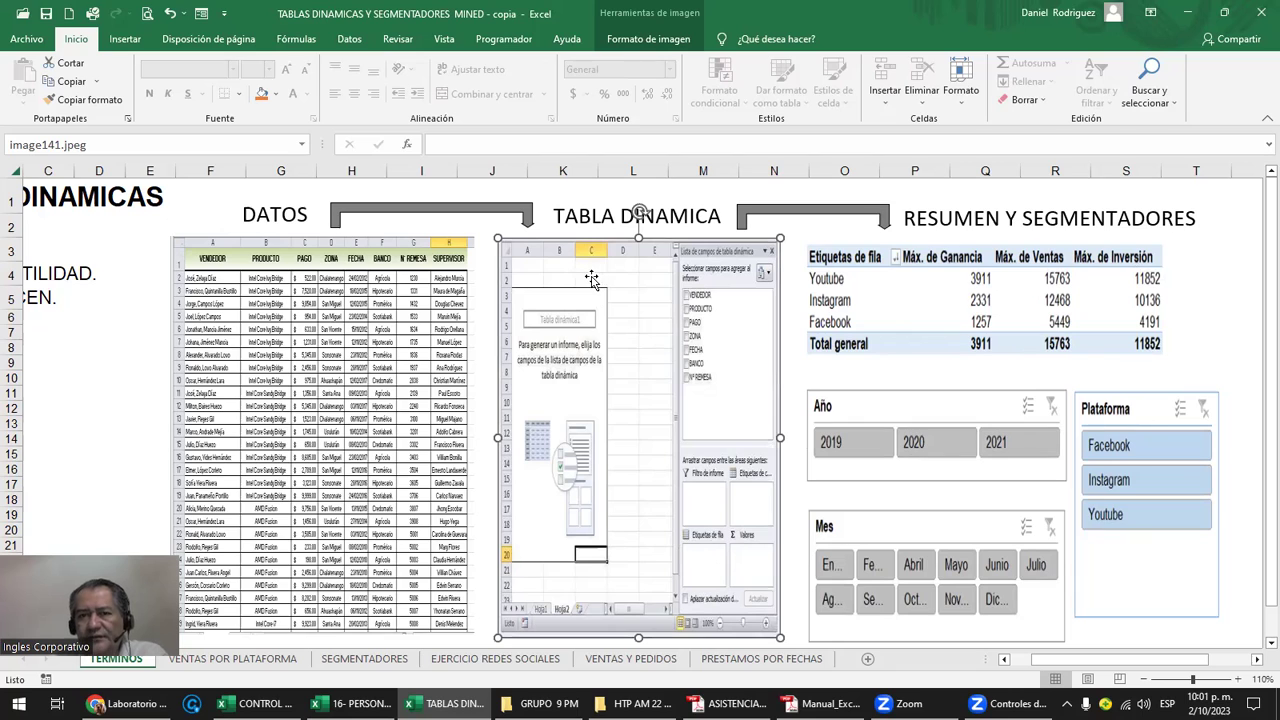
{"action": "left_click", "coordinate": [948, 279]}
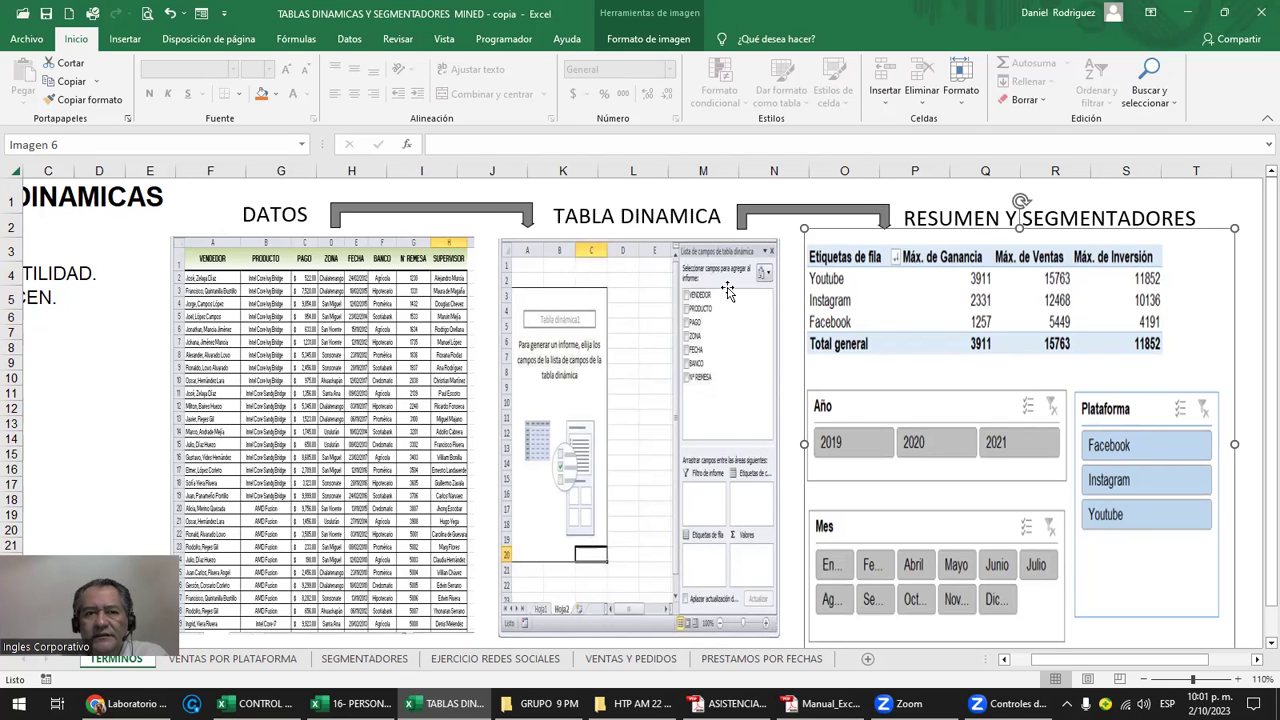
{"action": "left_click", "coordinate": [313, 430]}
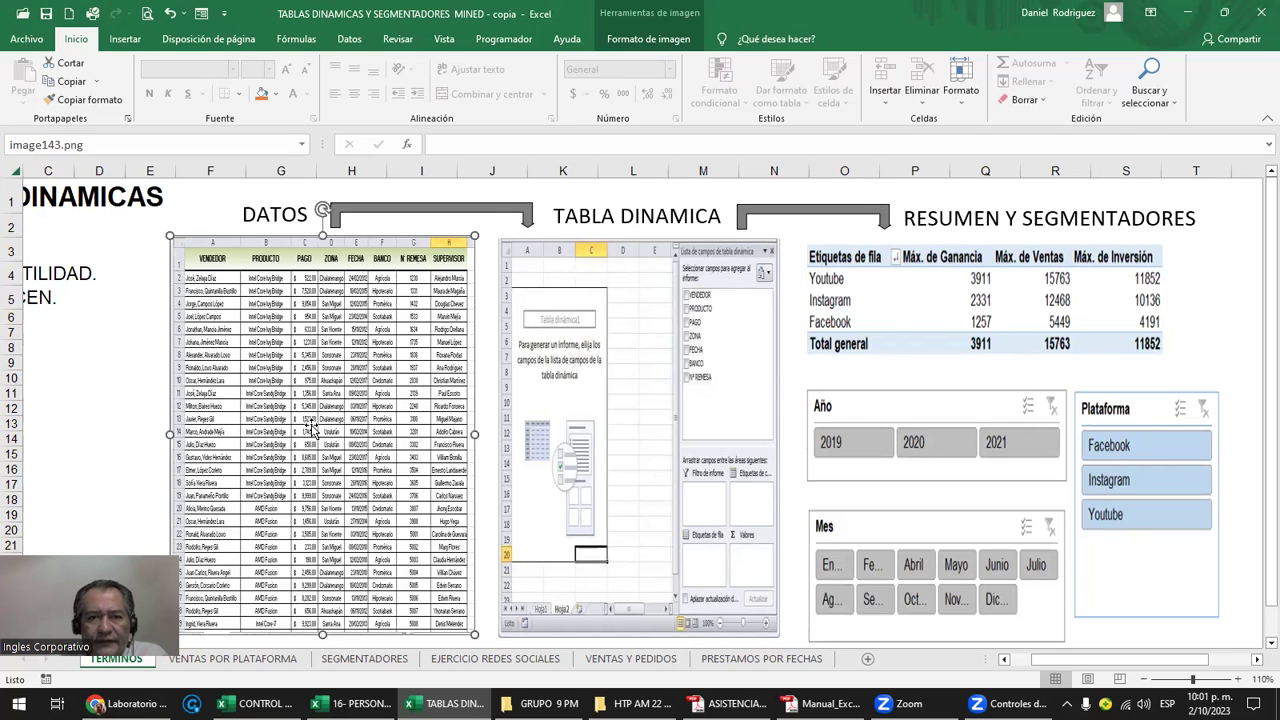
{"action": "left_click", "coordinate": [622, 352]}
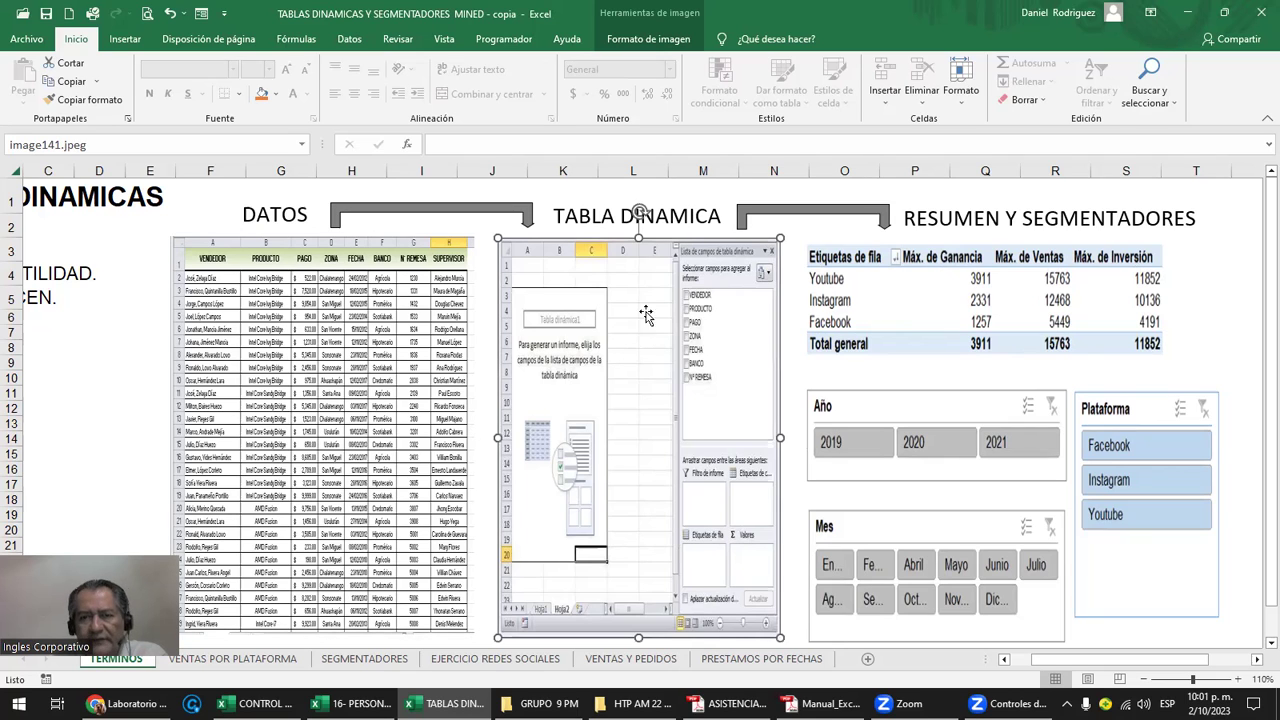
{"action": "left_click", "coordinate": [914, 306]}
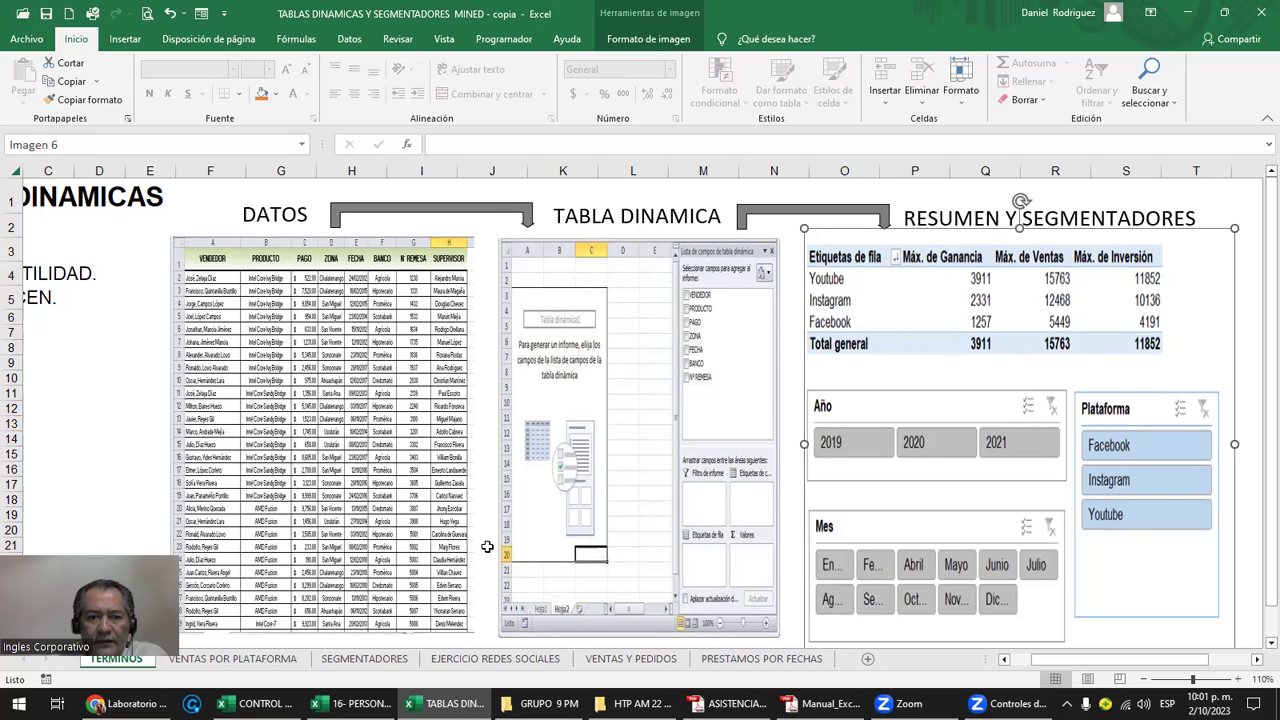
{"action": "left_click", "coordinate": [1258, 12]}
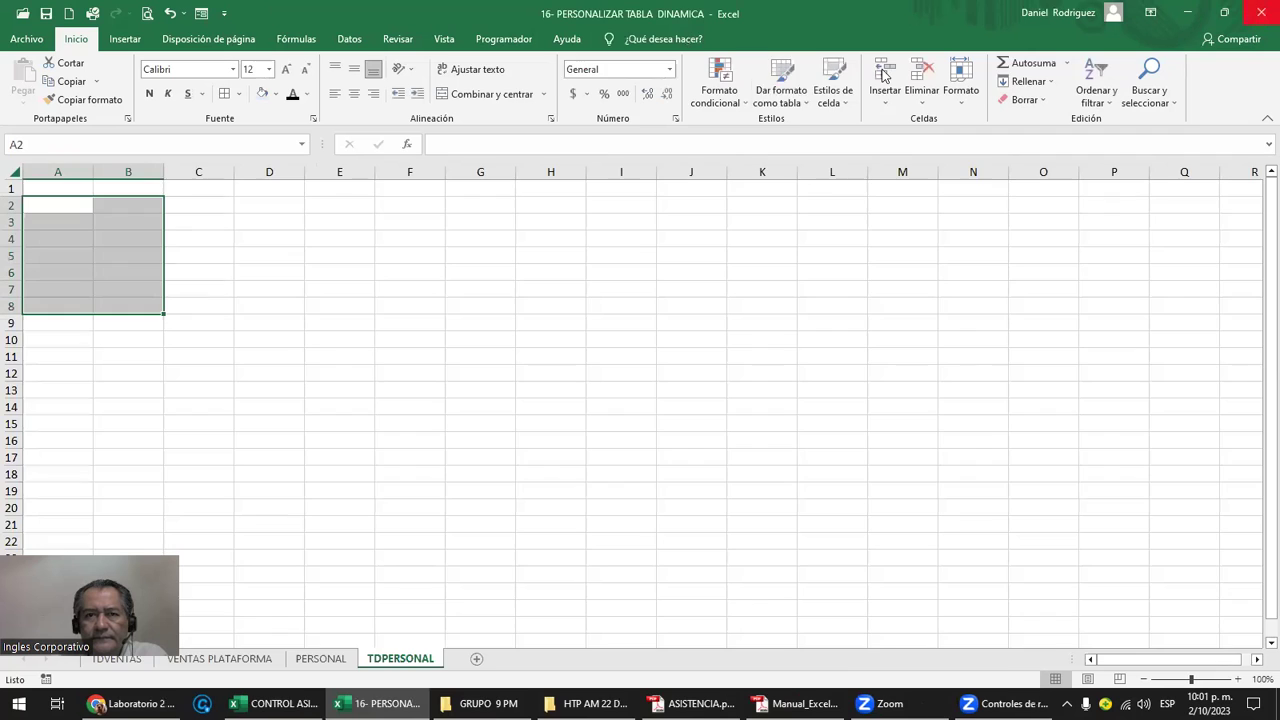